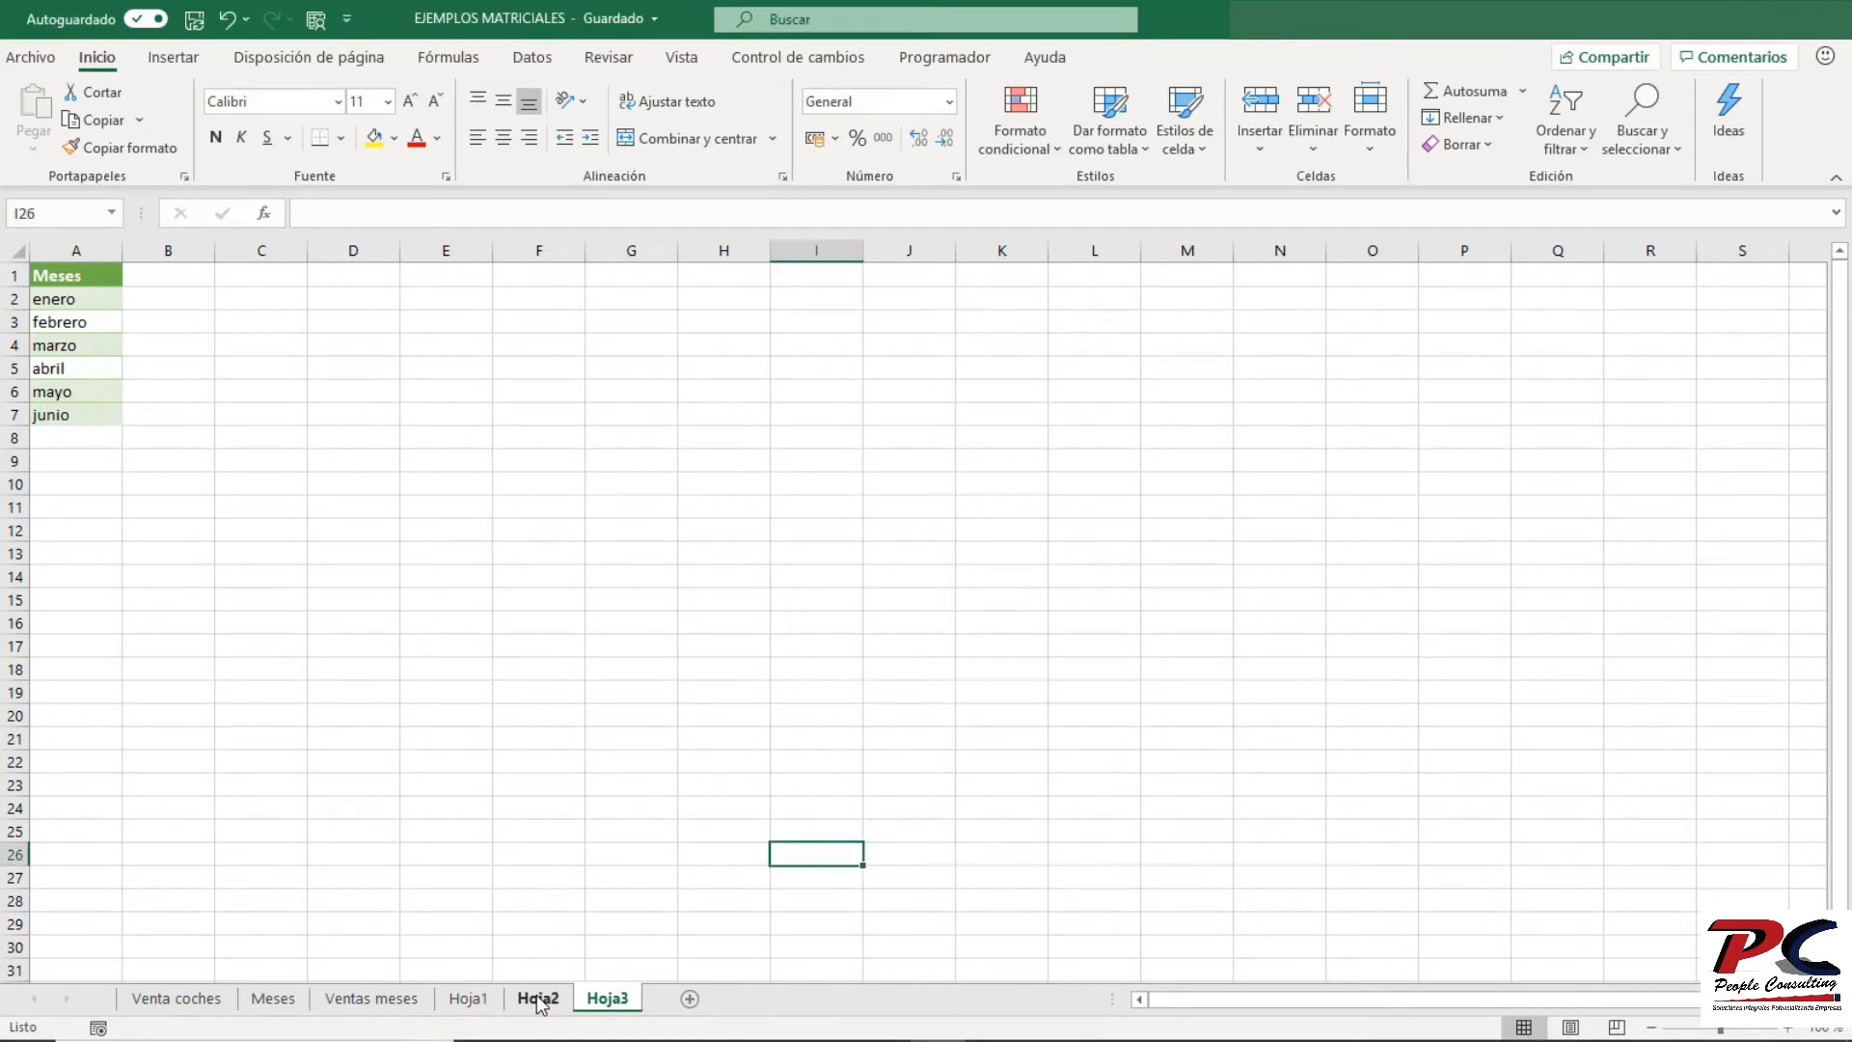
# - On sheet Hoja2, fill the Total Sales cells F3:F12 with the array formula =D3:D12*E3:E12
pyautogui.click(537, 1001)
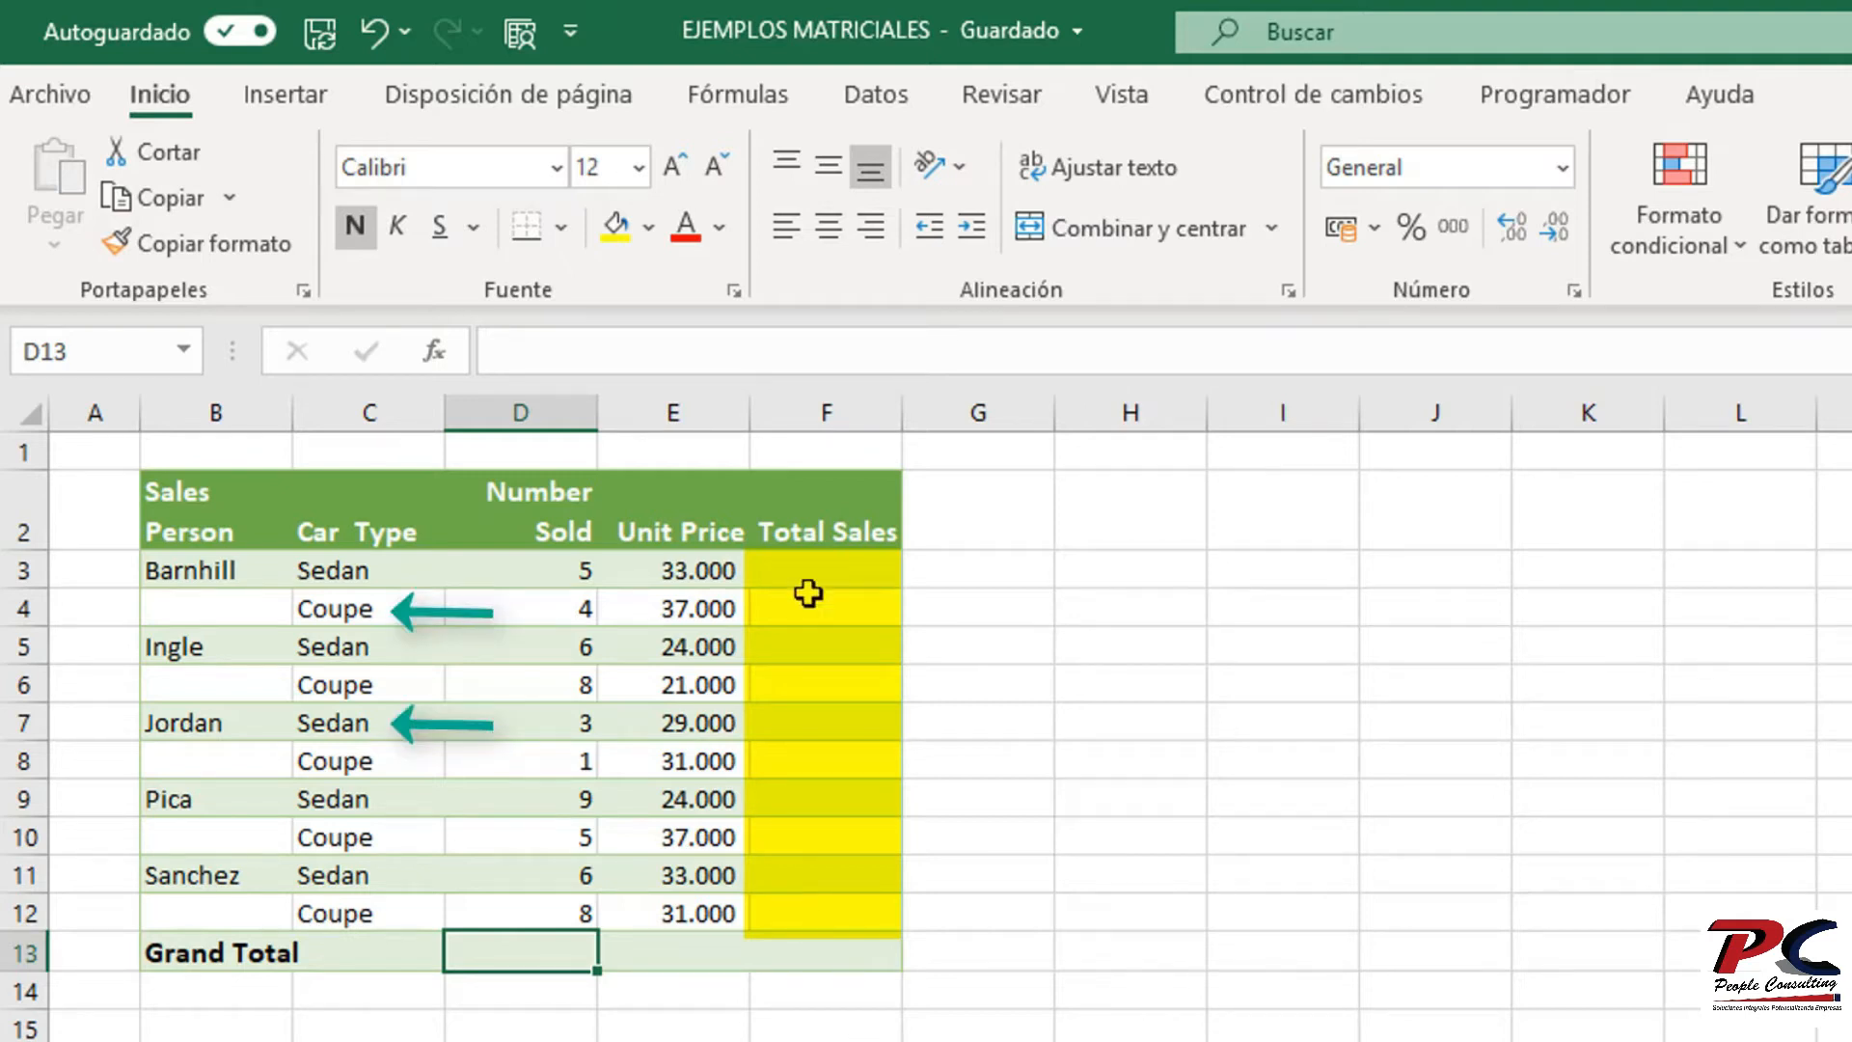
pyautogui.moveTo(835, 564); pyautogui.dragTo(825, 910)
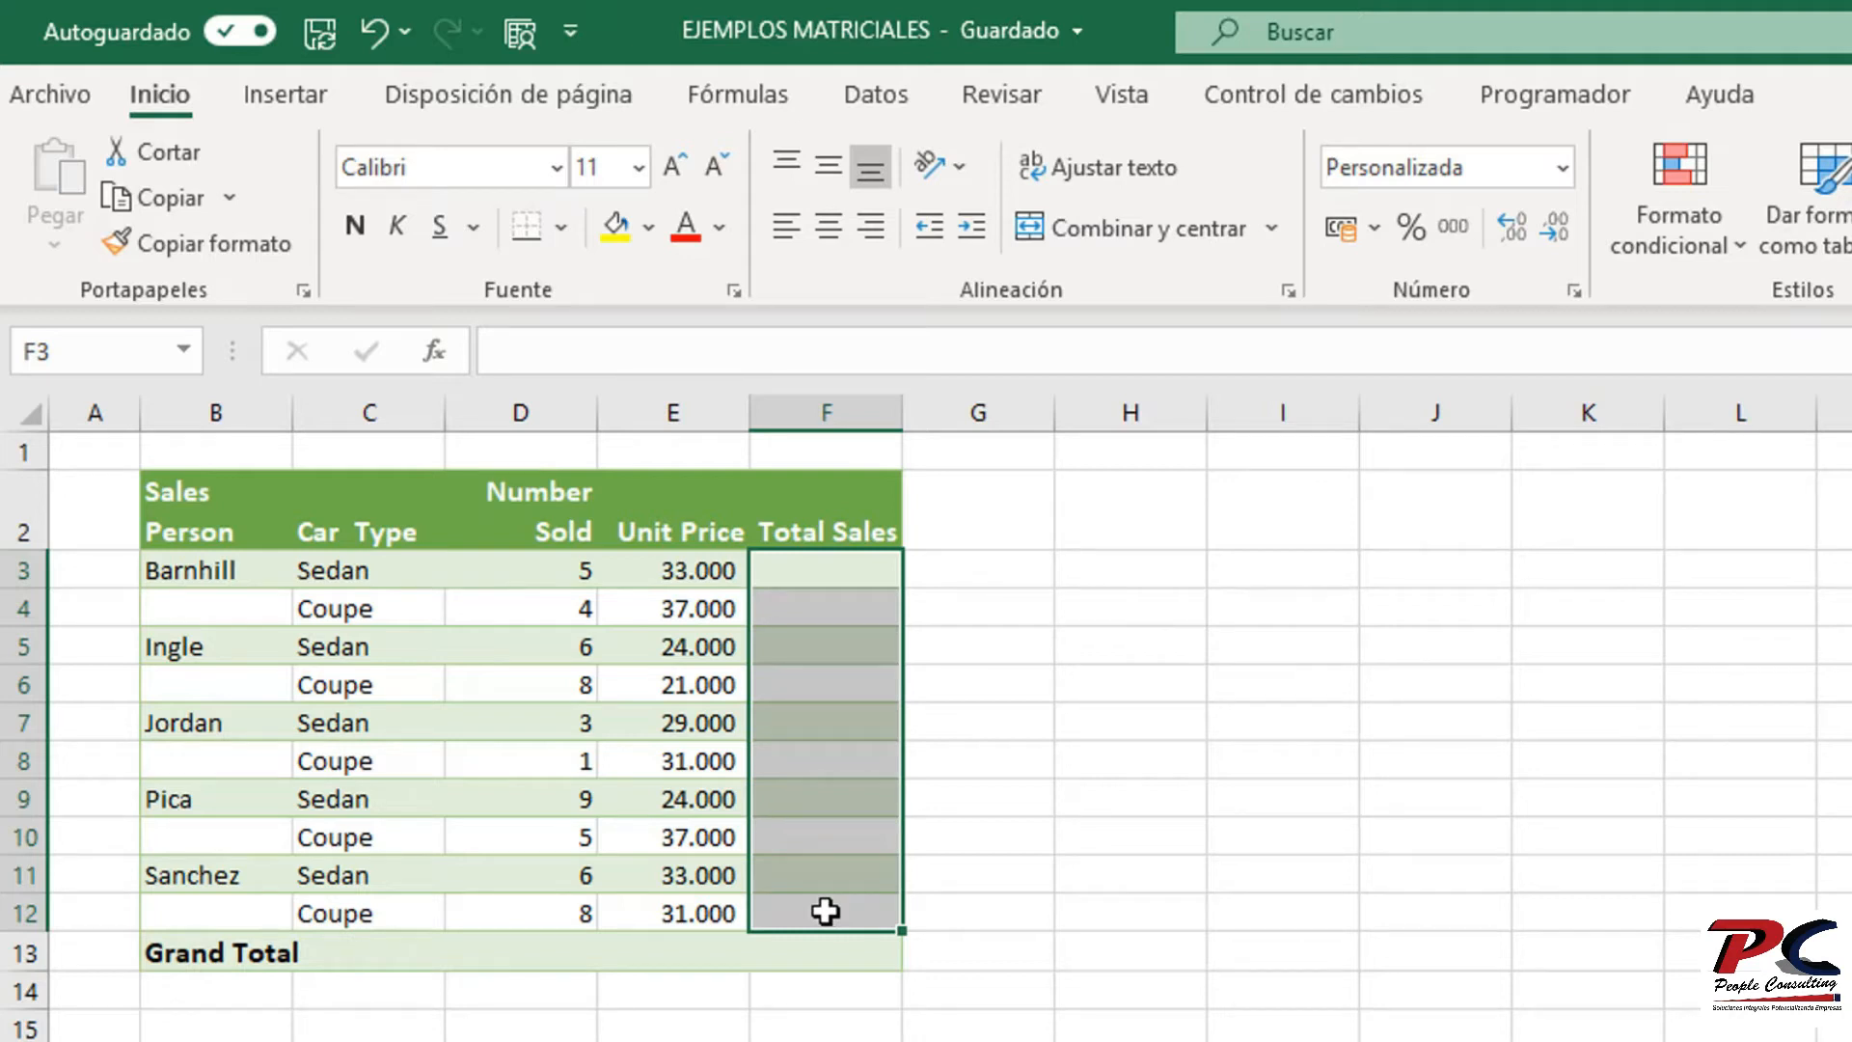
pyautogui.write('=')
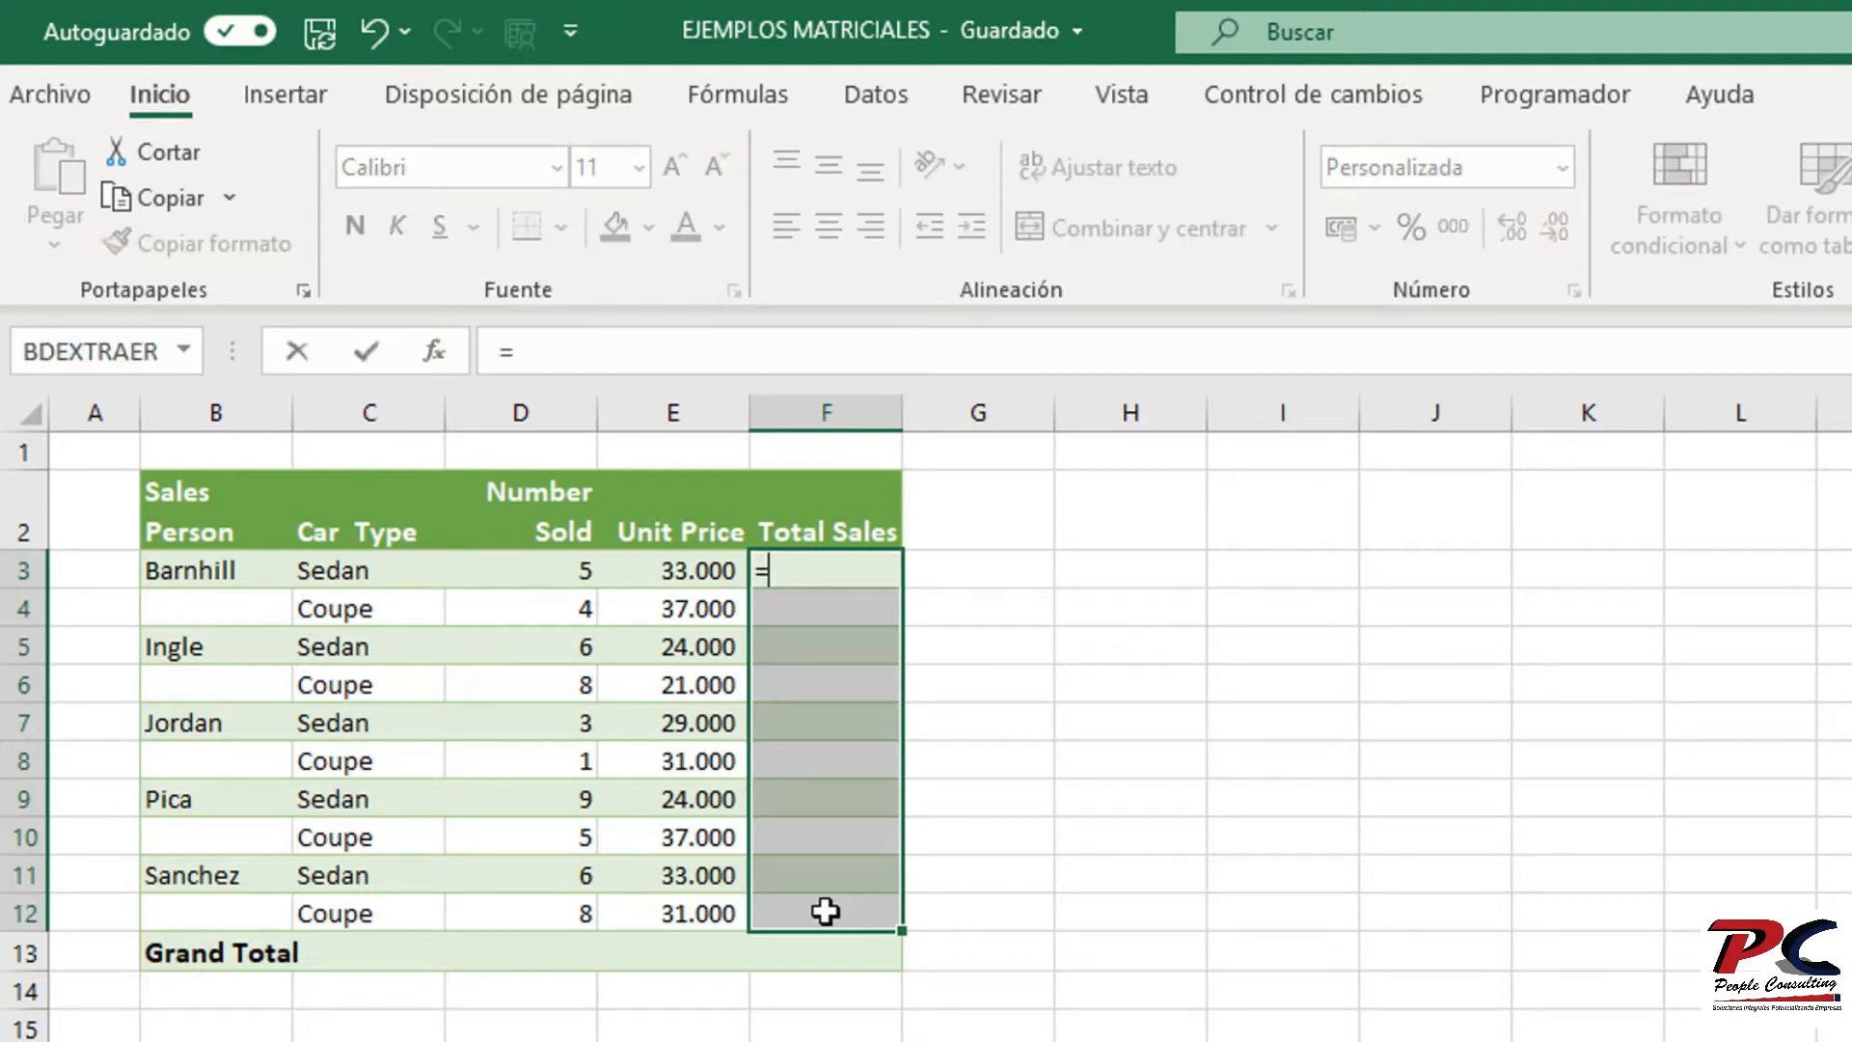
pyautogui.write('d3')
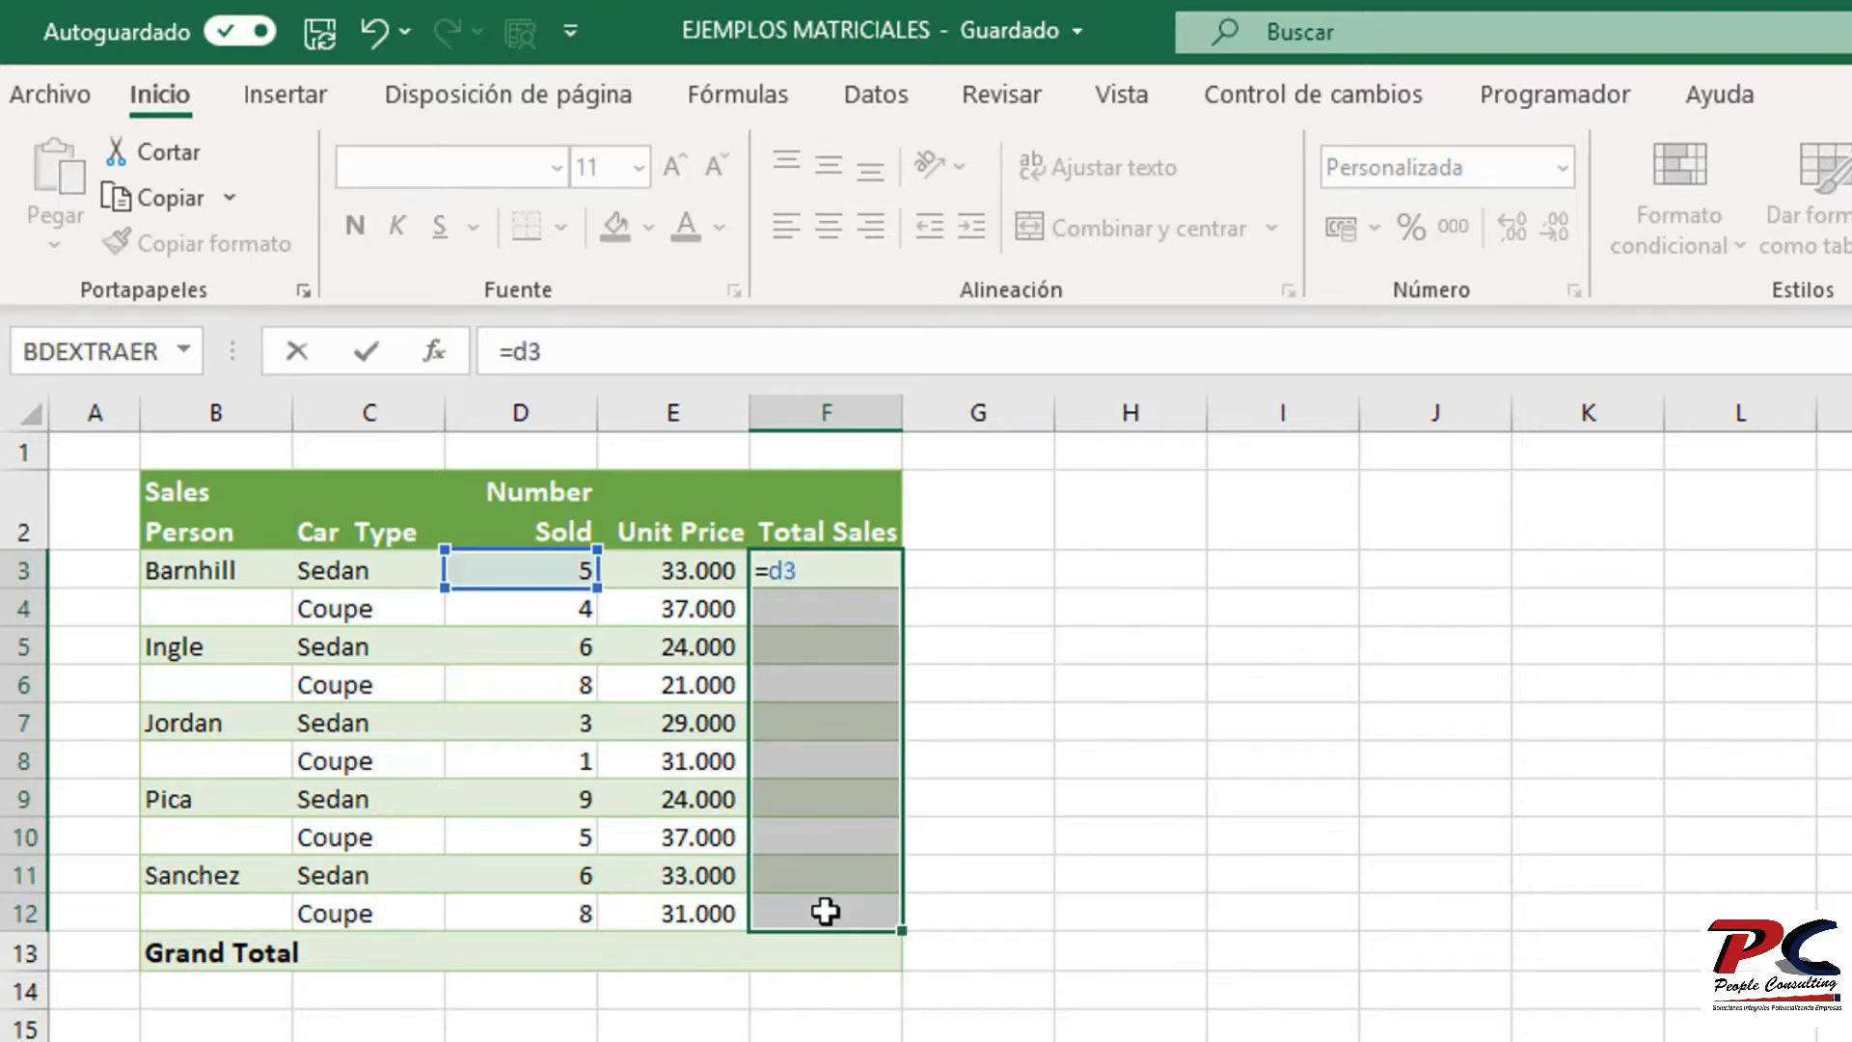
pyautogui.write('*d')
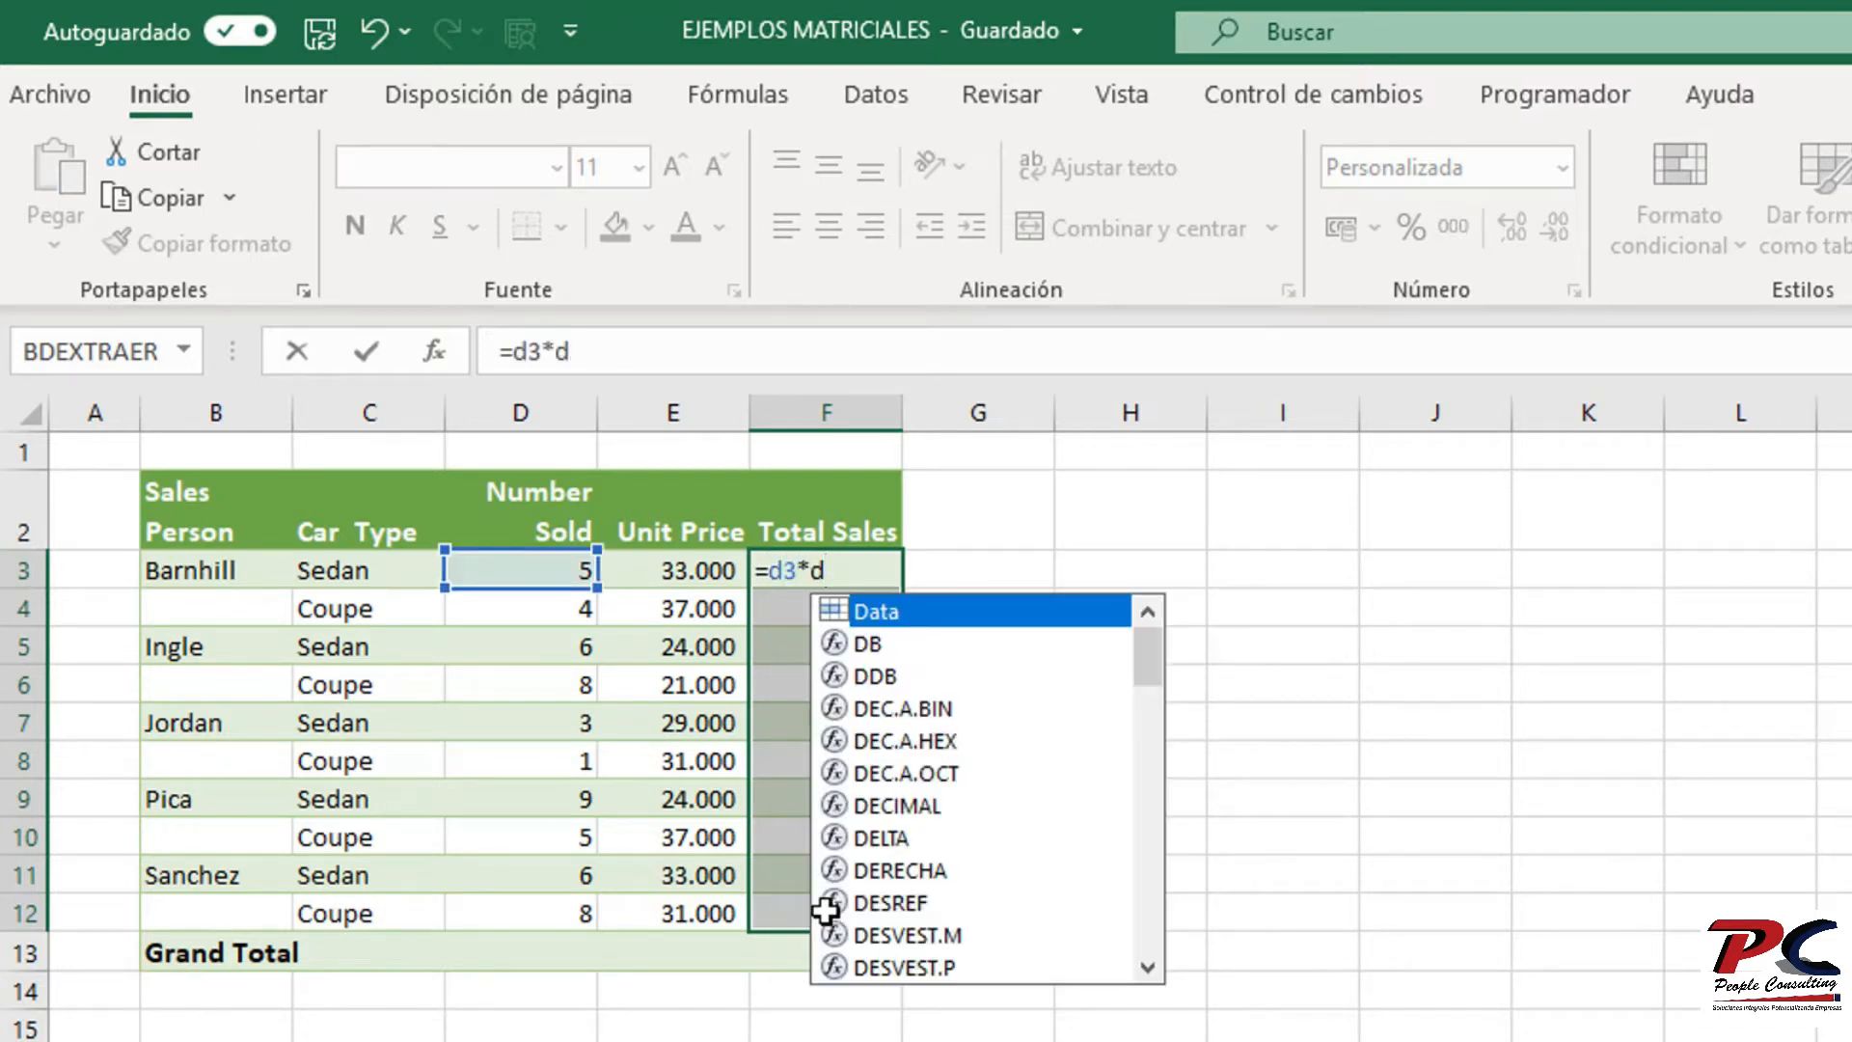
pyautogui.write('12')
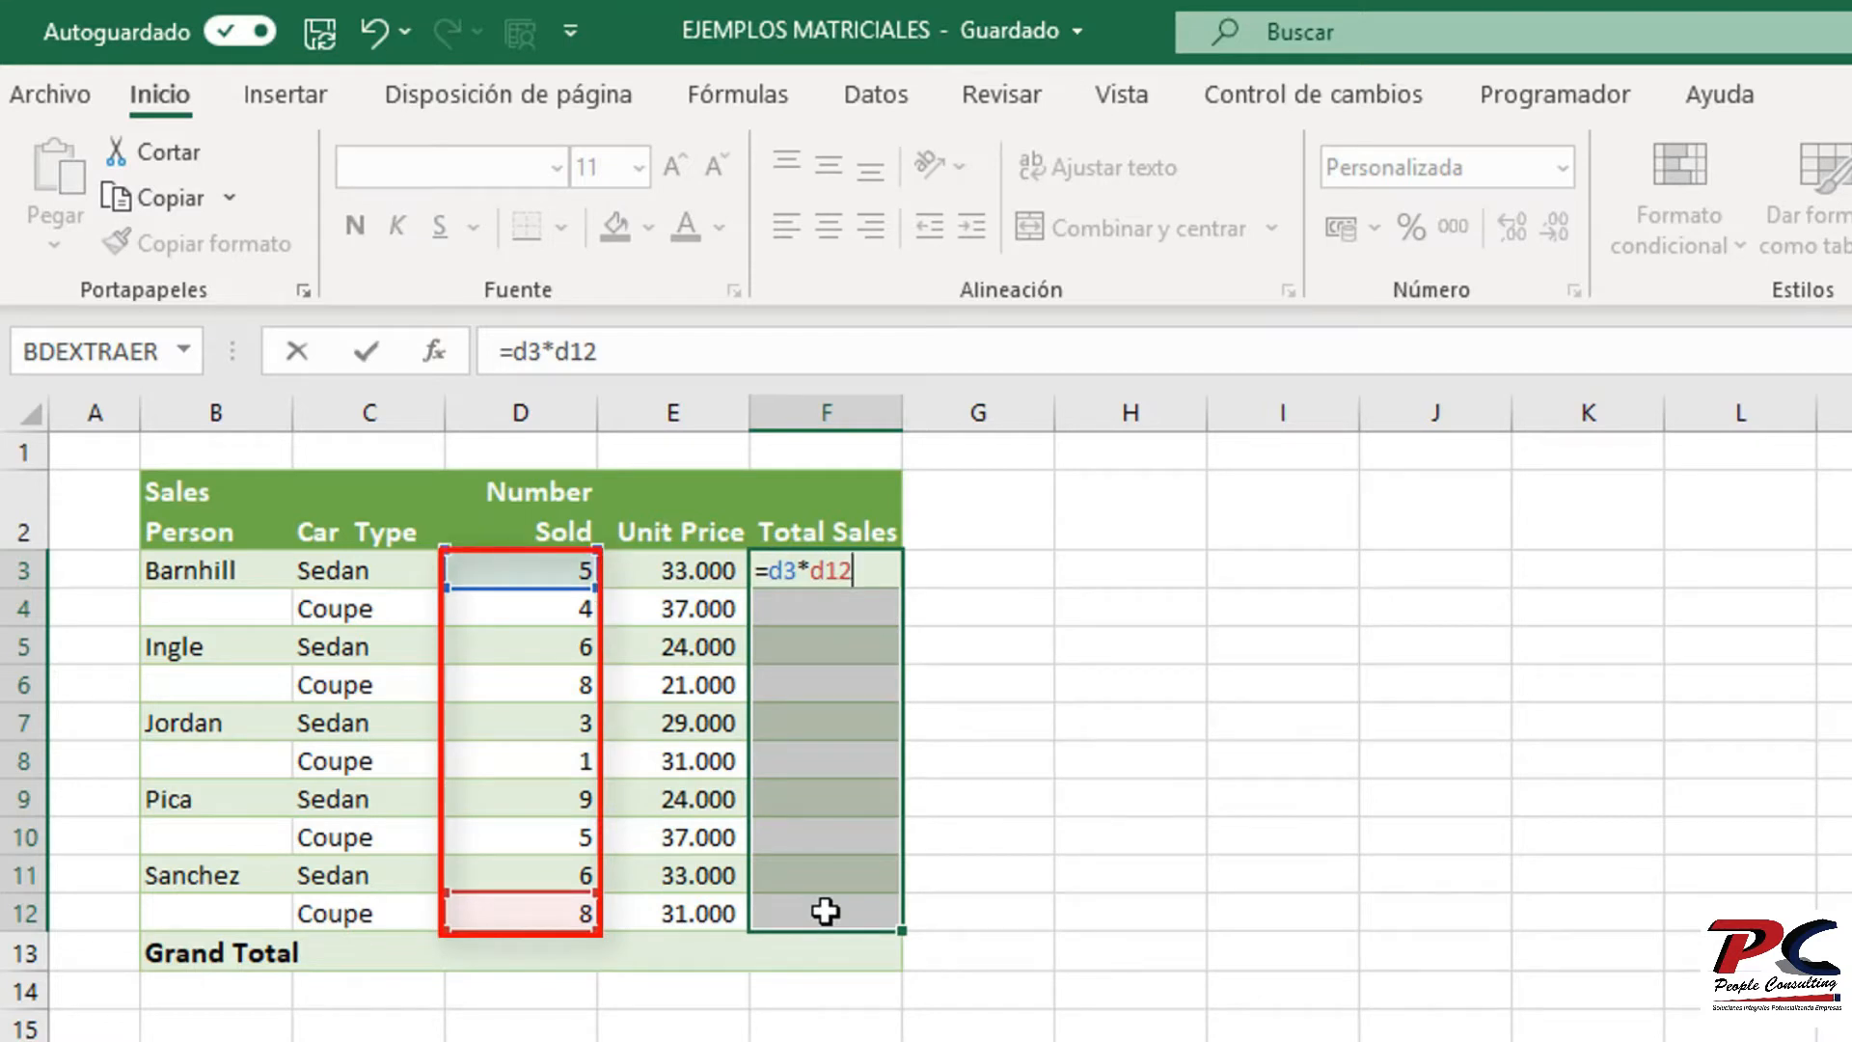
pyautogui.press('BackSpace')
pyautogui.press('BackSpace')
pyautogui.press('BackSpace')
pyautogui.press('BackSpace')
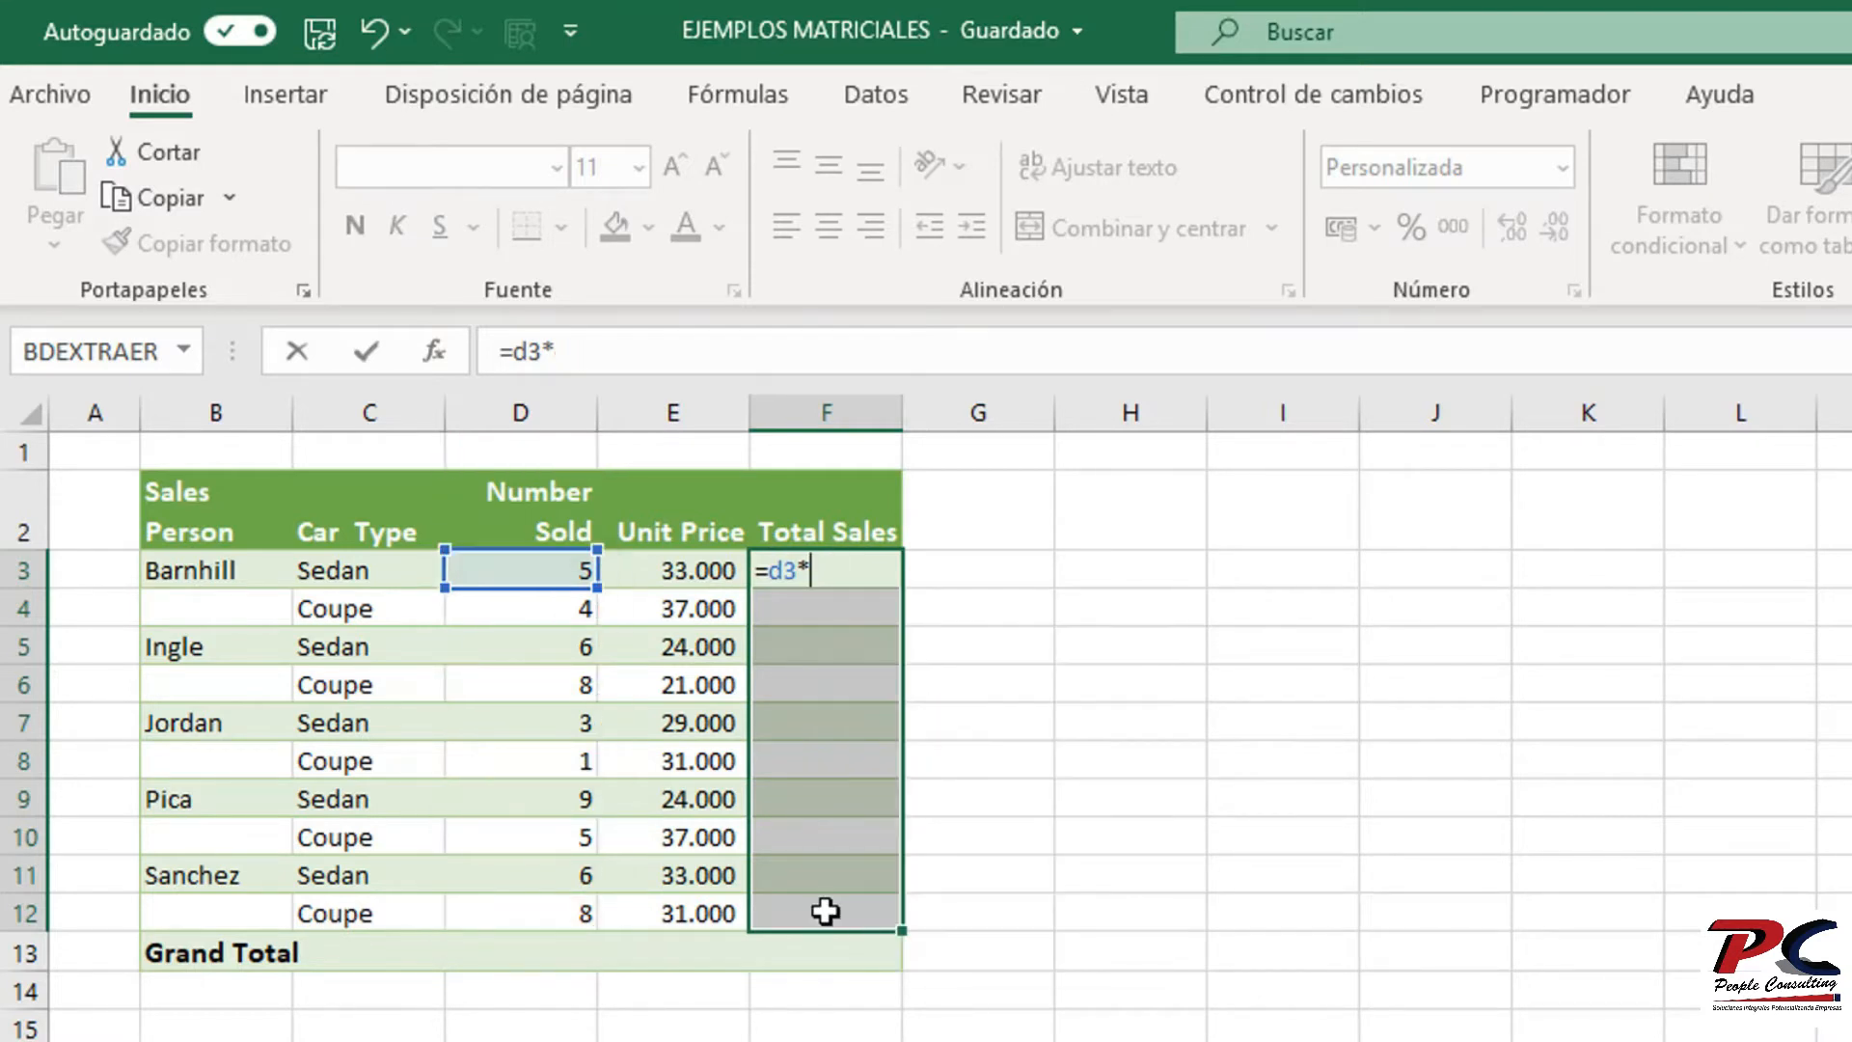
pyautogui.write(':d12*')
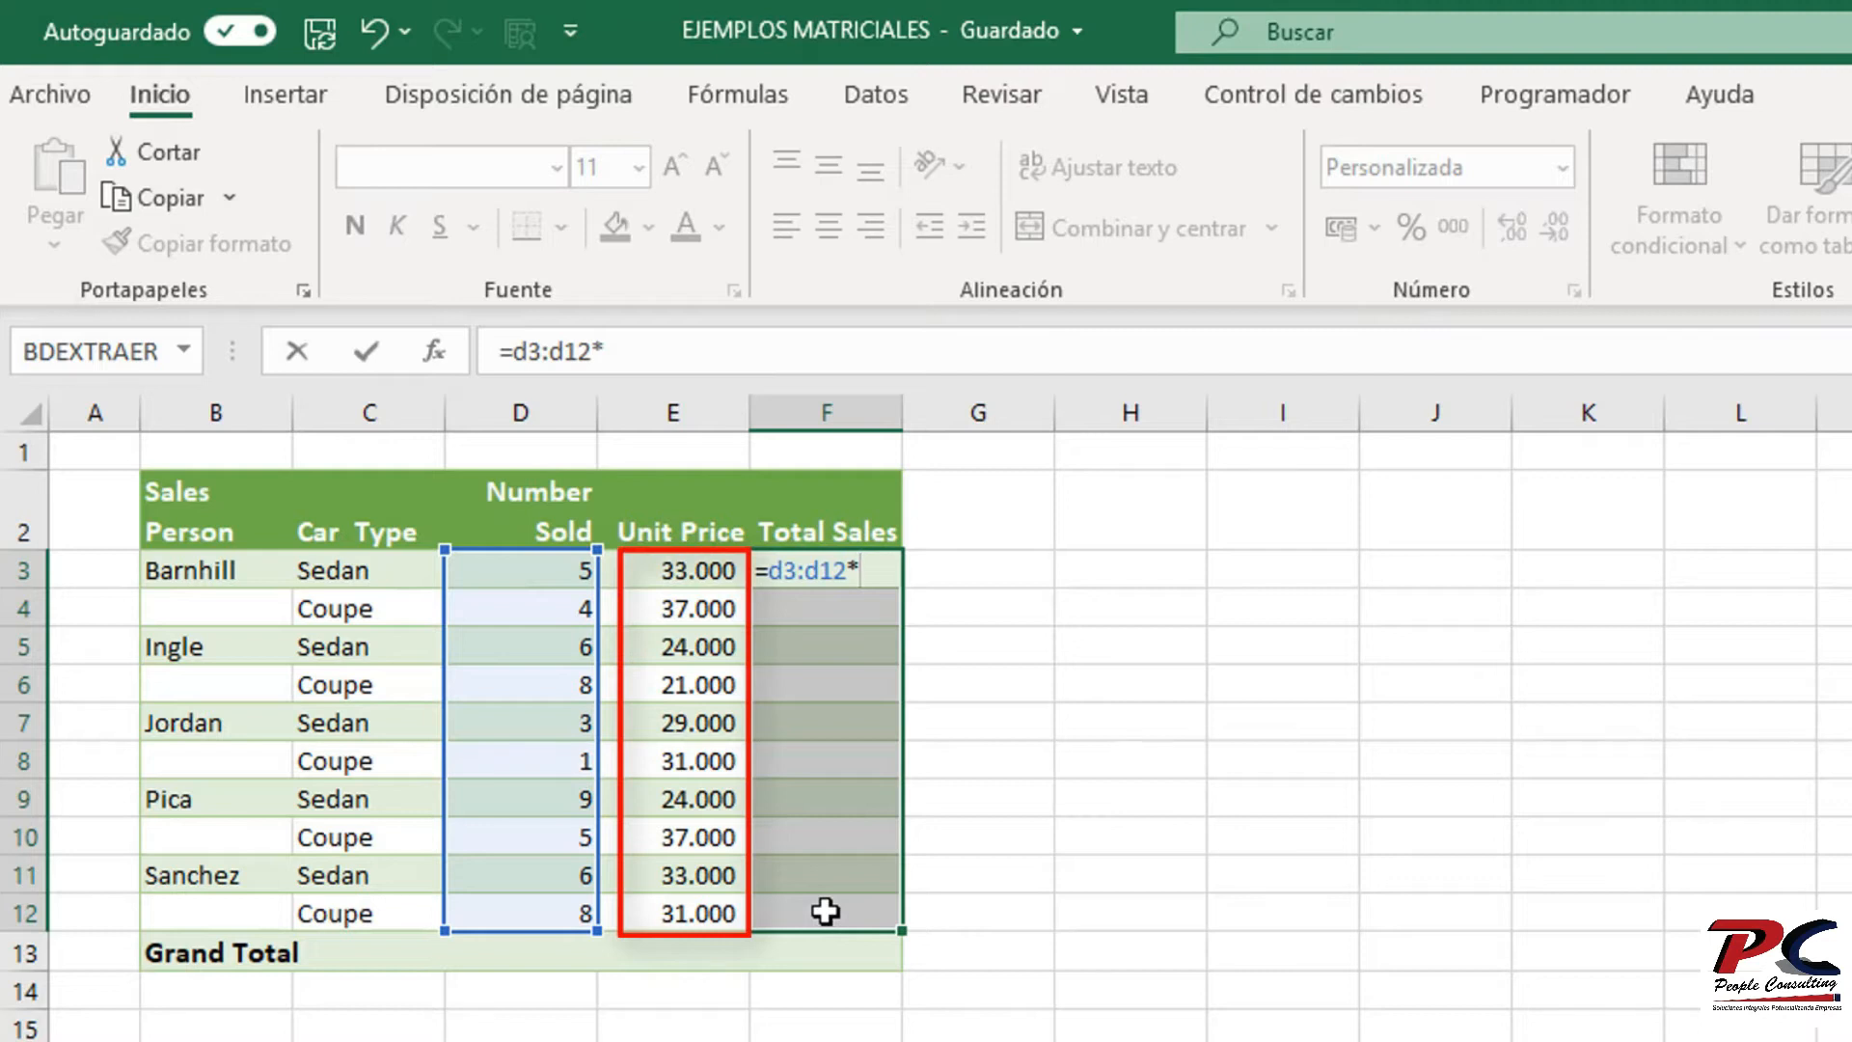
pyautogui.write('e3:')
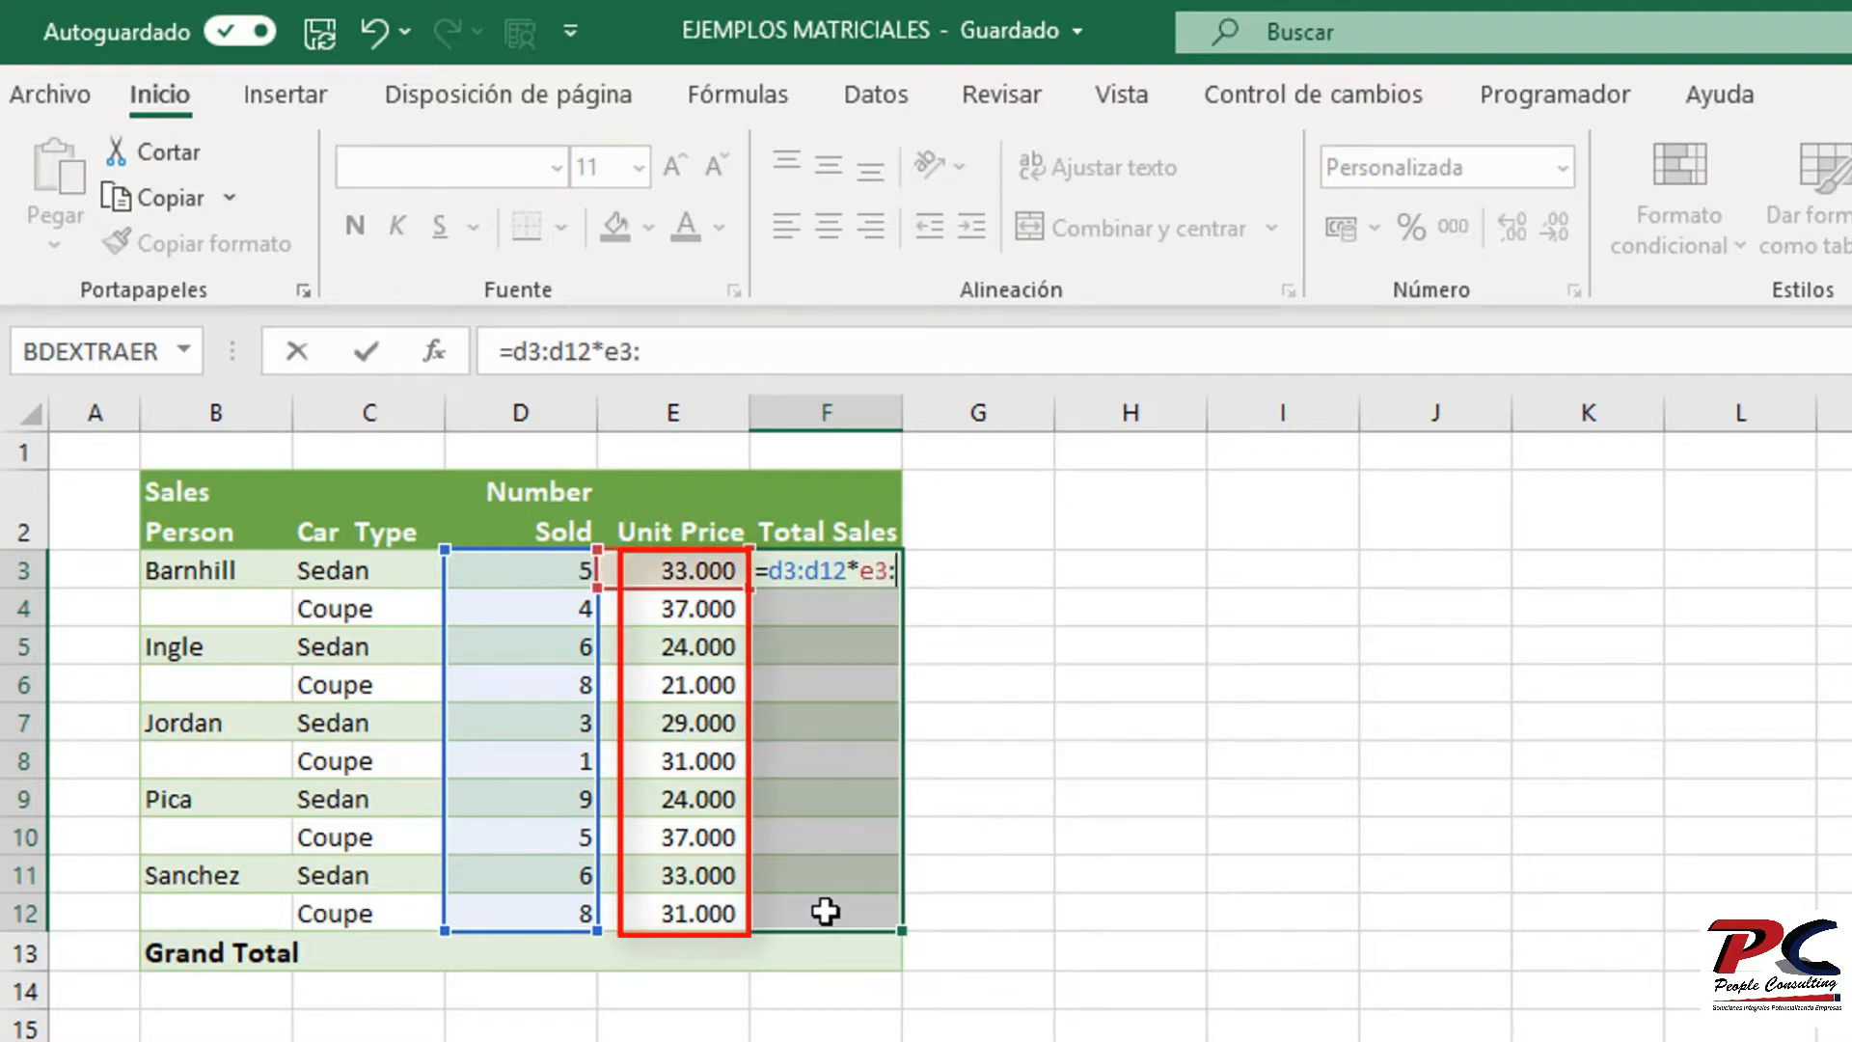
pyautogui.write('e12')
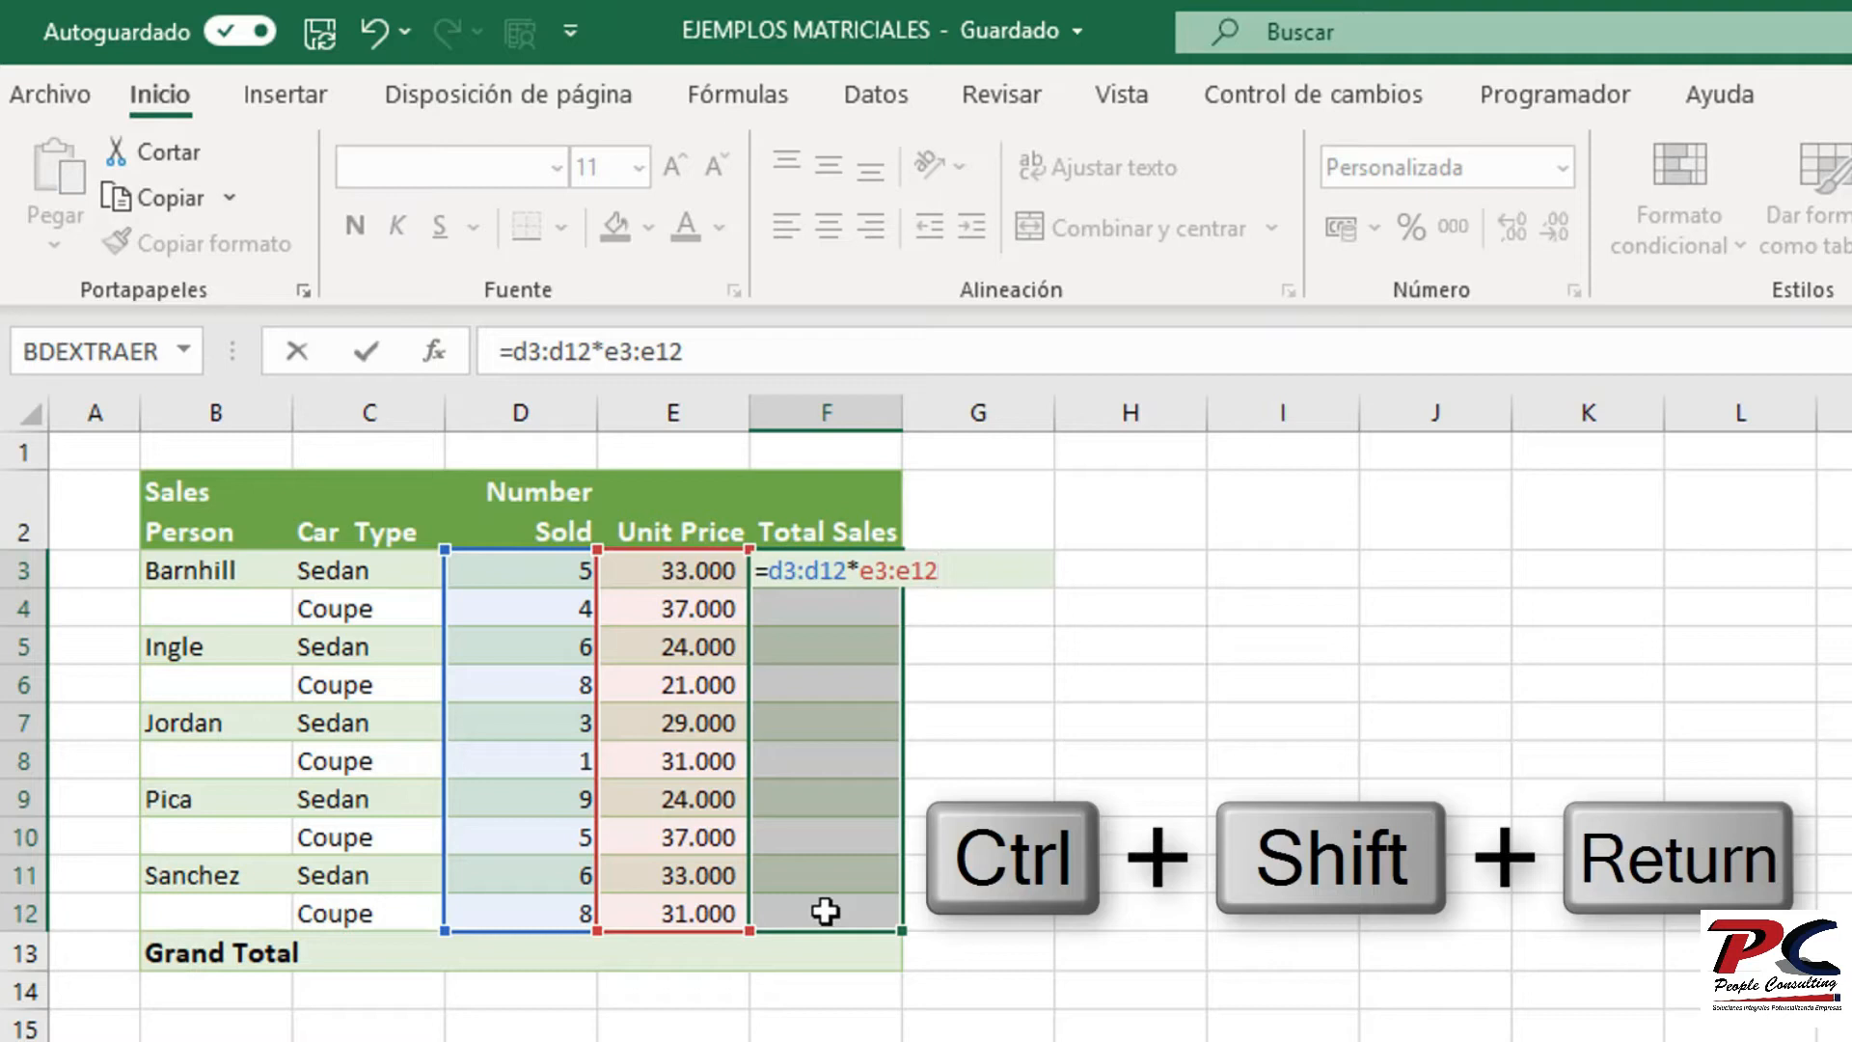
pyautogui.hotkey('ctrl', 'shift', 'Return')
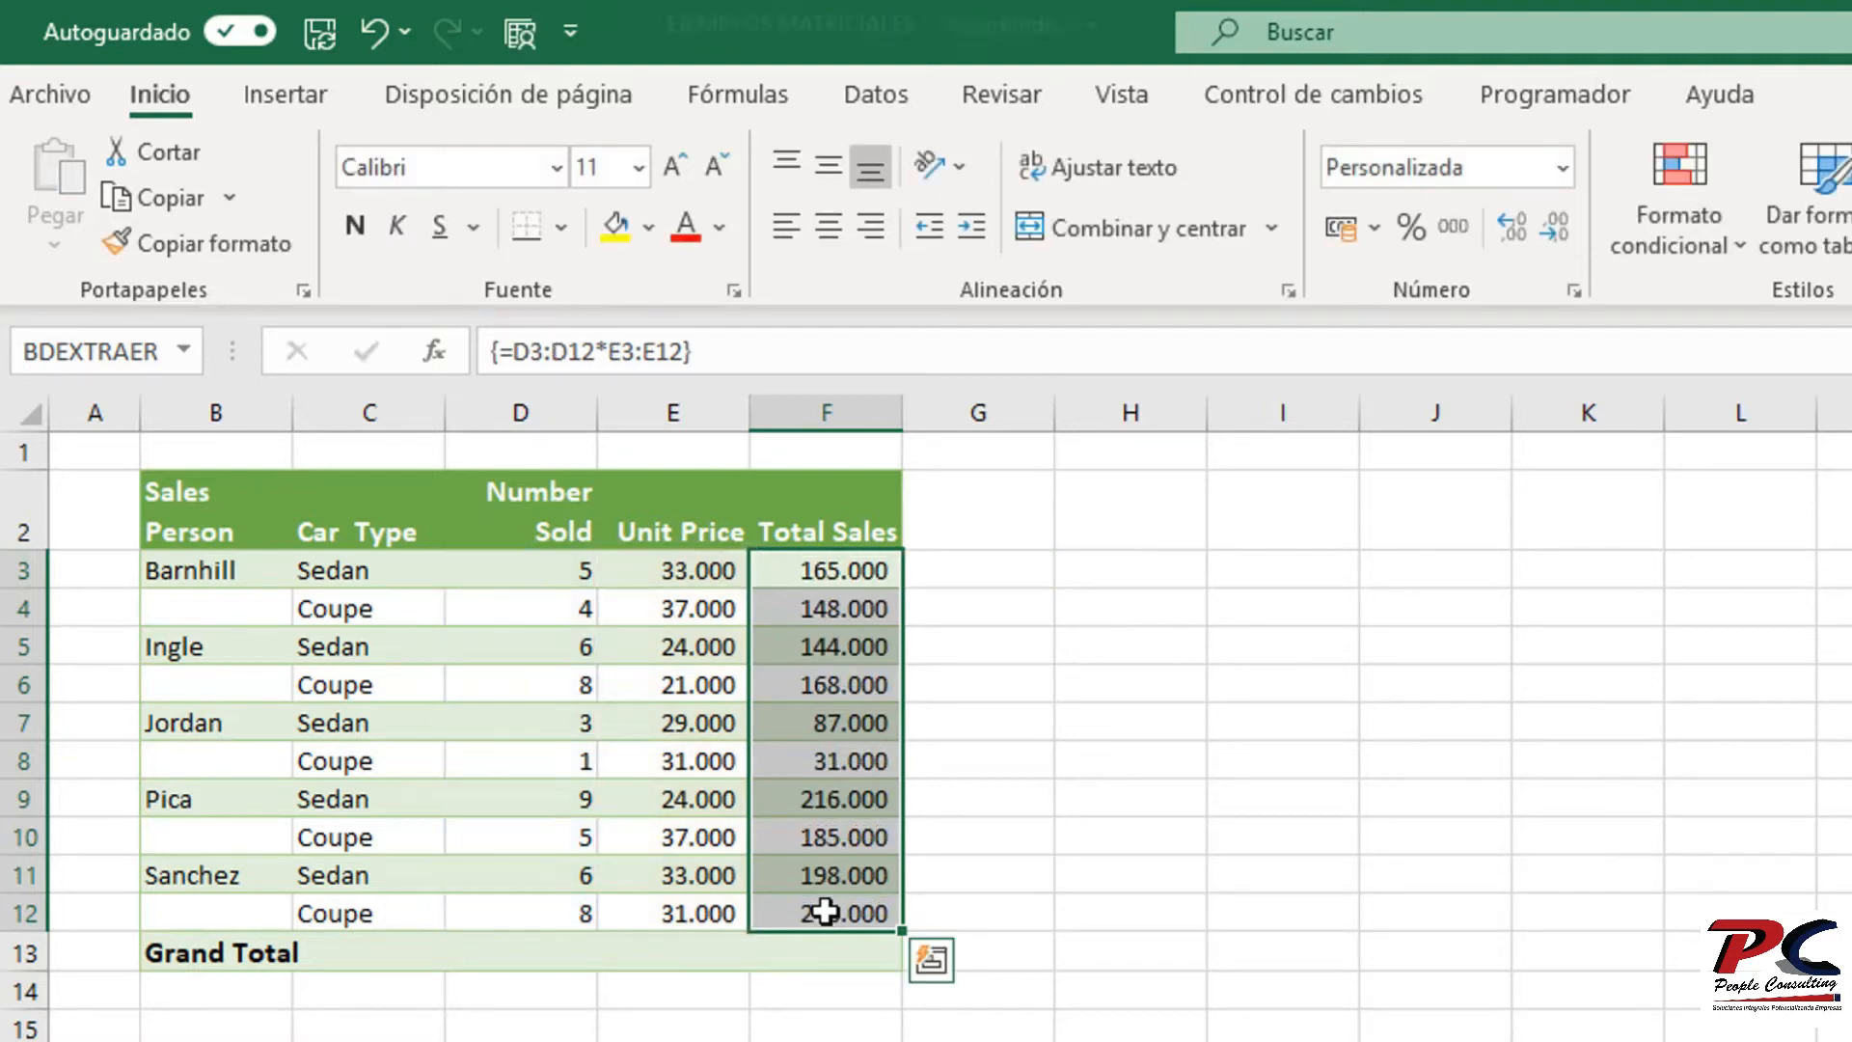
# - Inspect the array formula behind the Total Sales cells F3, F4 and F6
pyautogui.click(1109, 719)
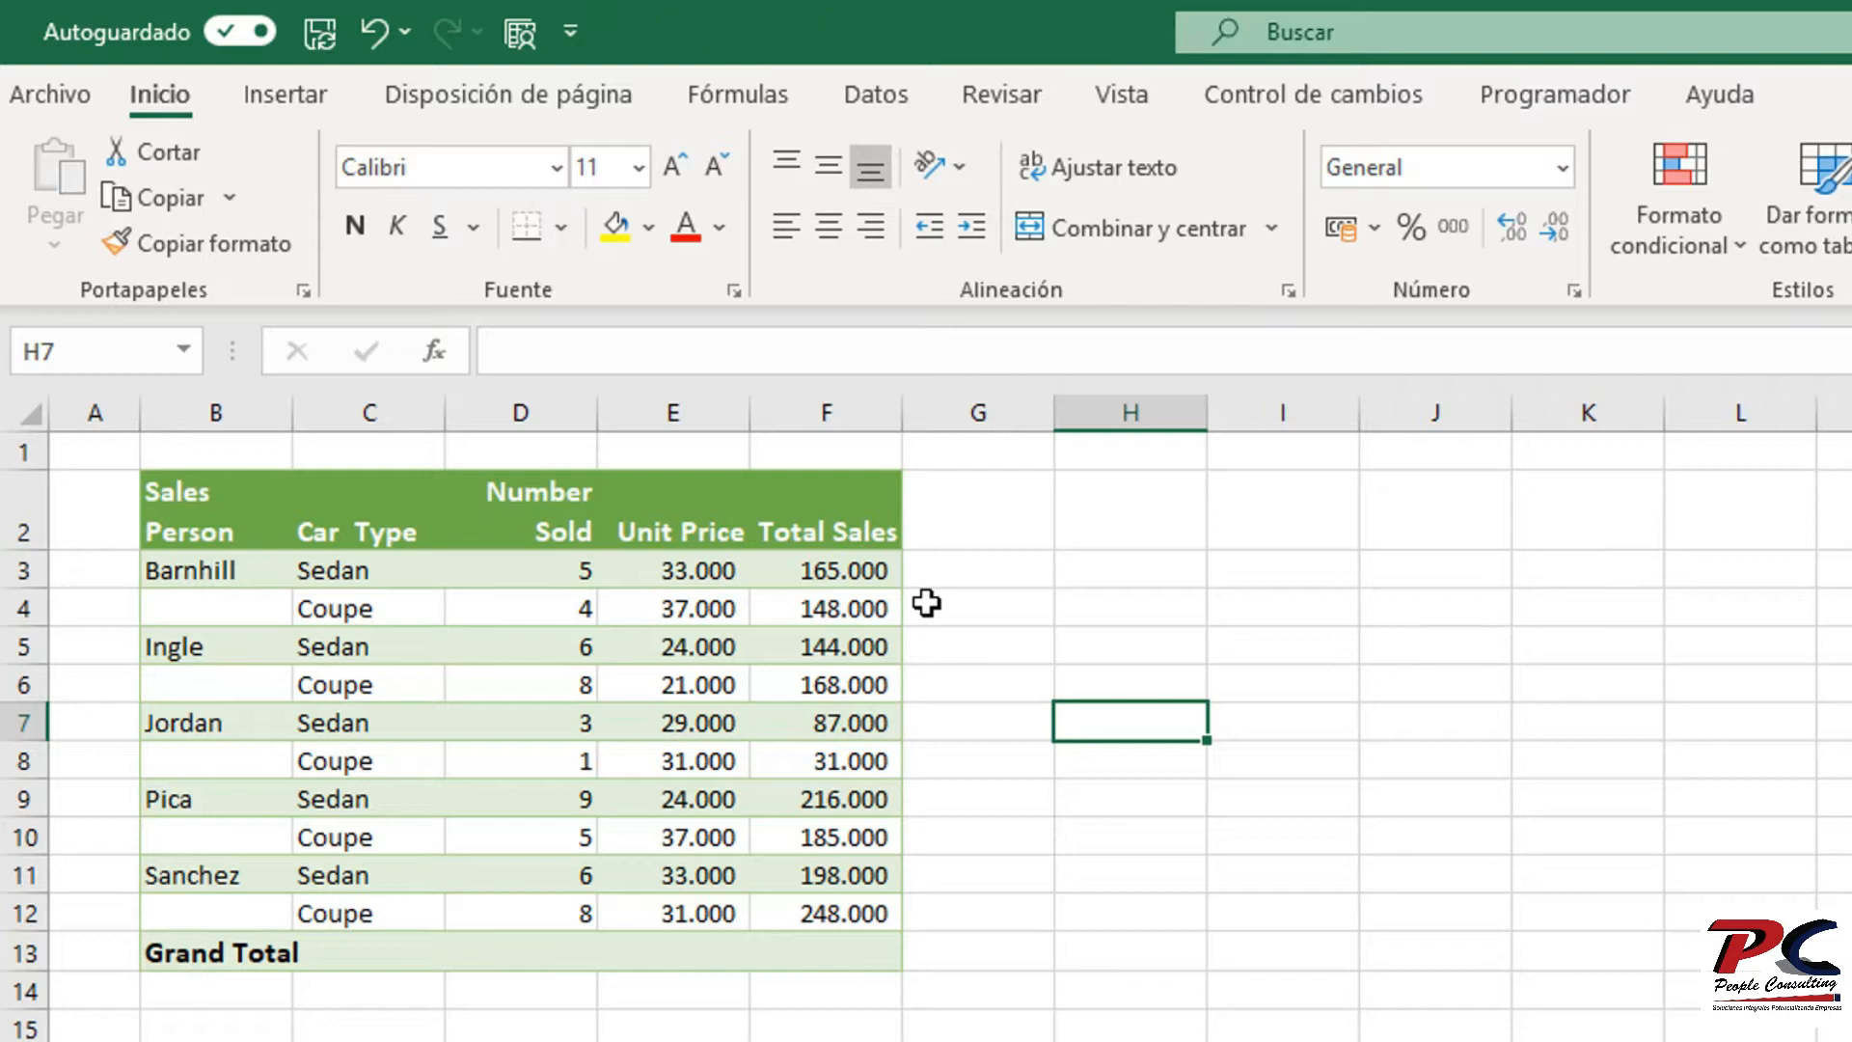
pyautogui.click(854, 561)
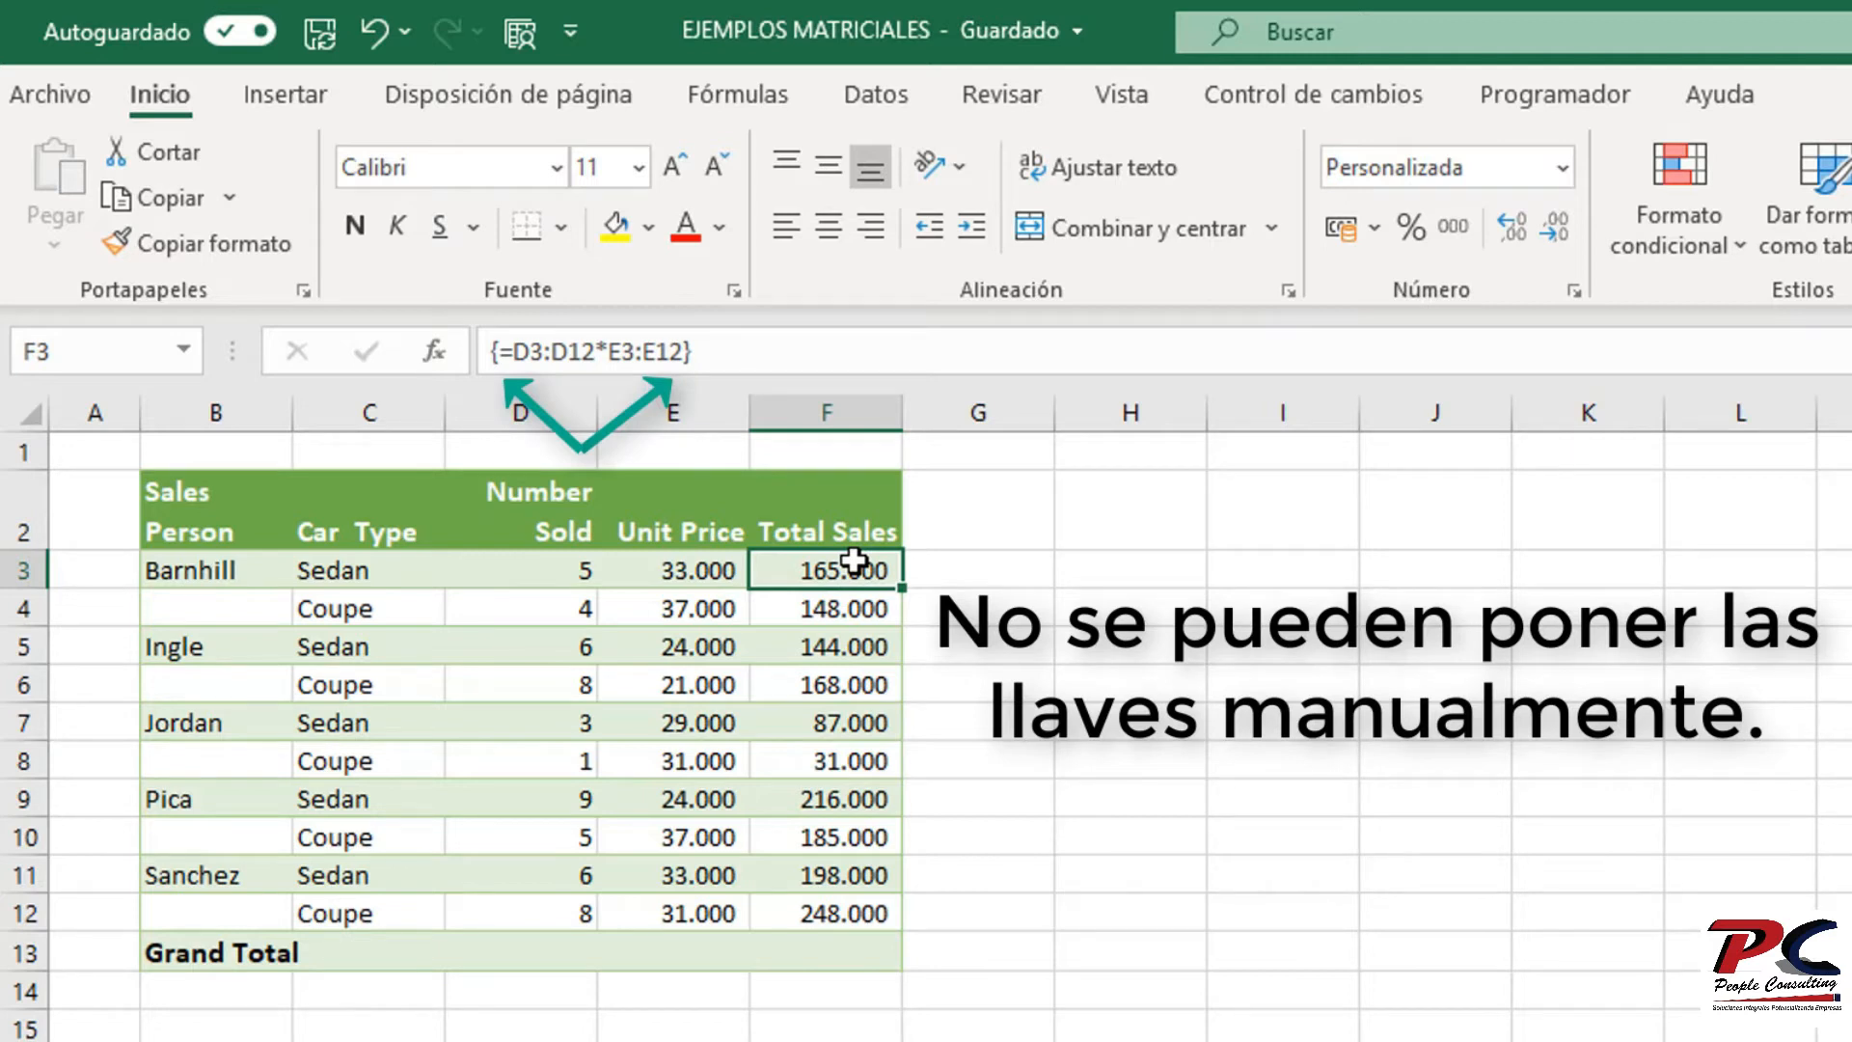
pyautogui.click(844, 610)
pyautogui.click(846, 680)
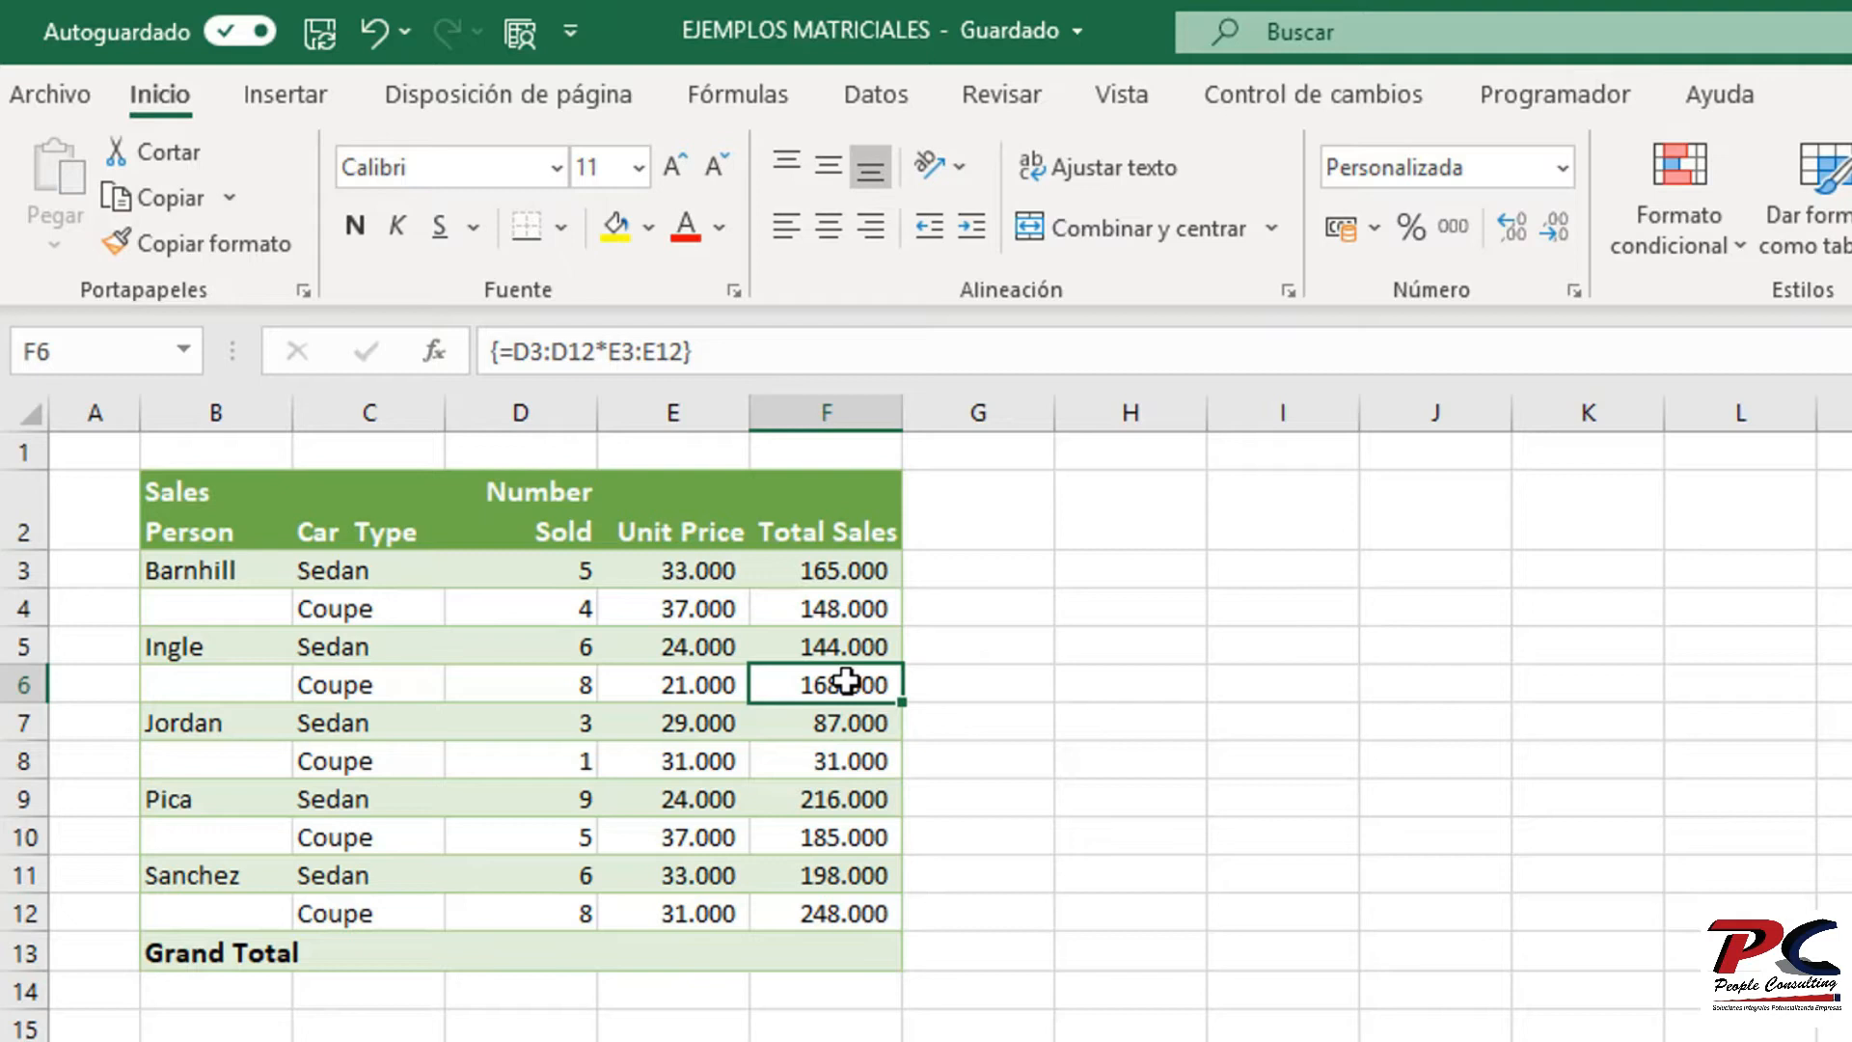
pyautogui.click(841, 571)
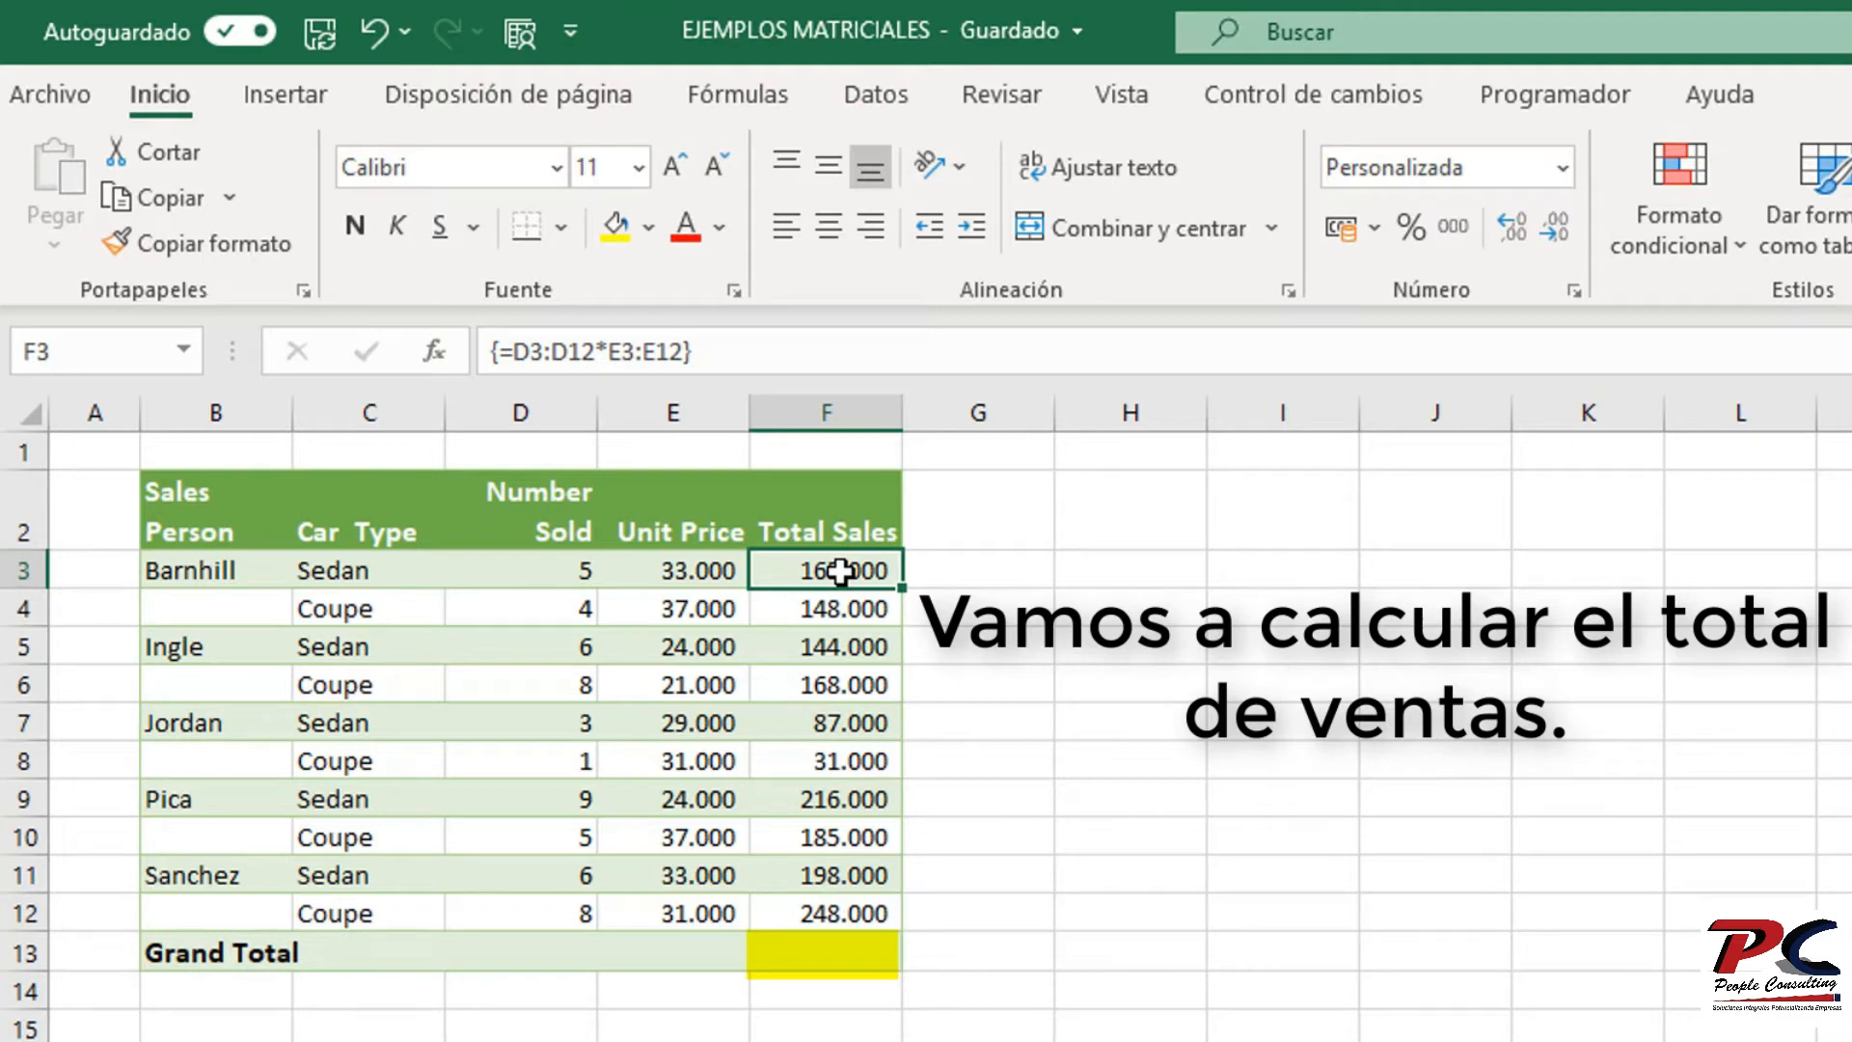
# - Calculate the Grand Total in F13 with the array formula =SUMA(D3:D12*E3:E12)
pyautogui.click(823, 956)
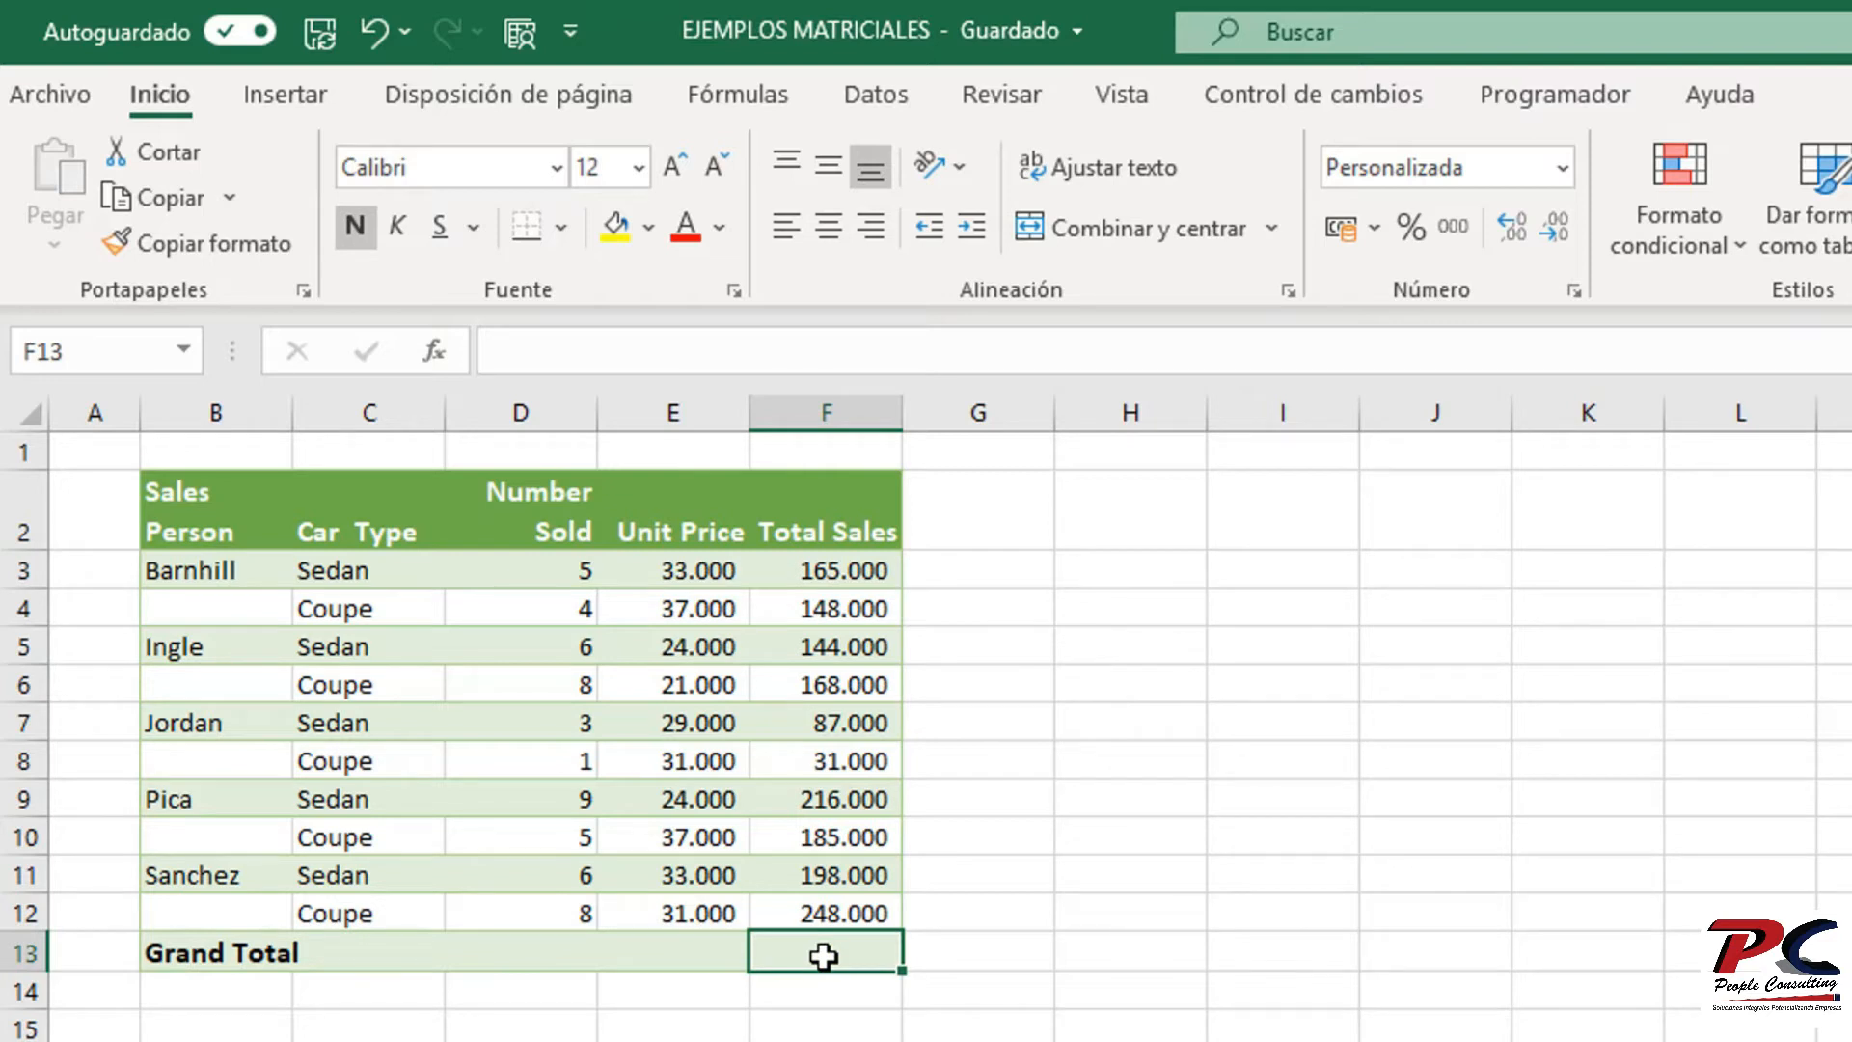
pyautogui.write('=suma')
pyautogui.press('Tab')
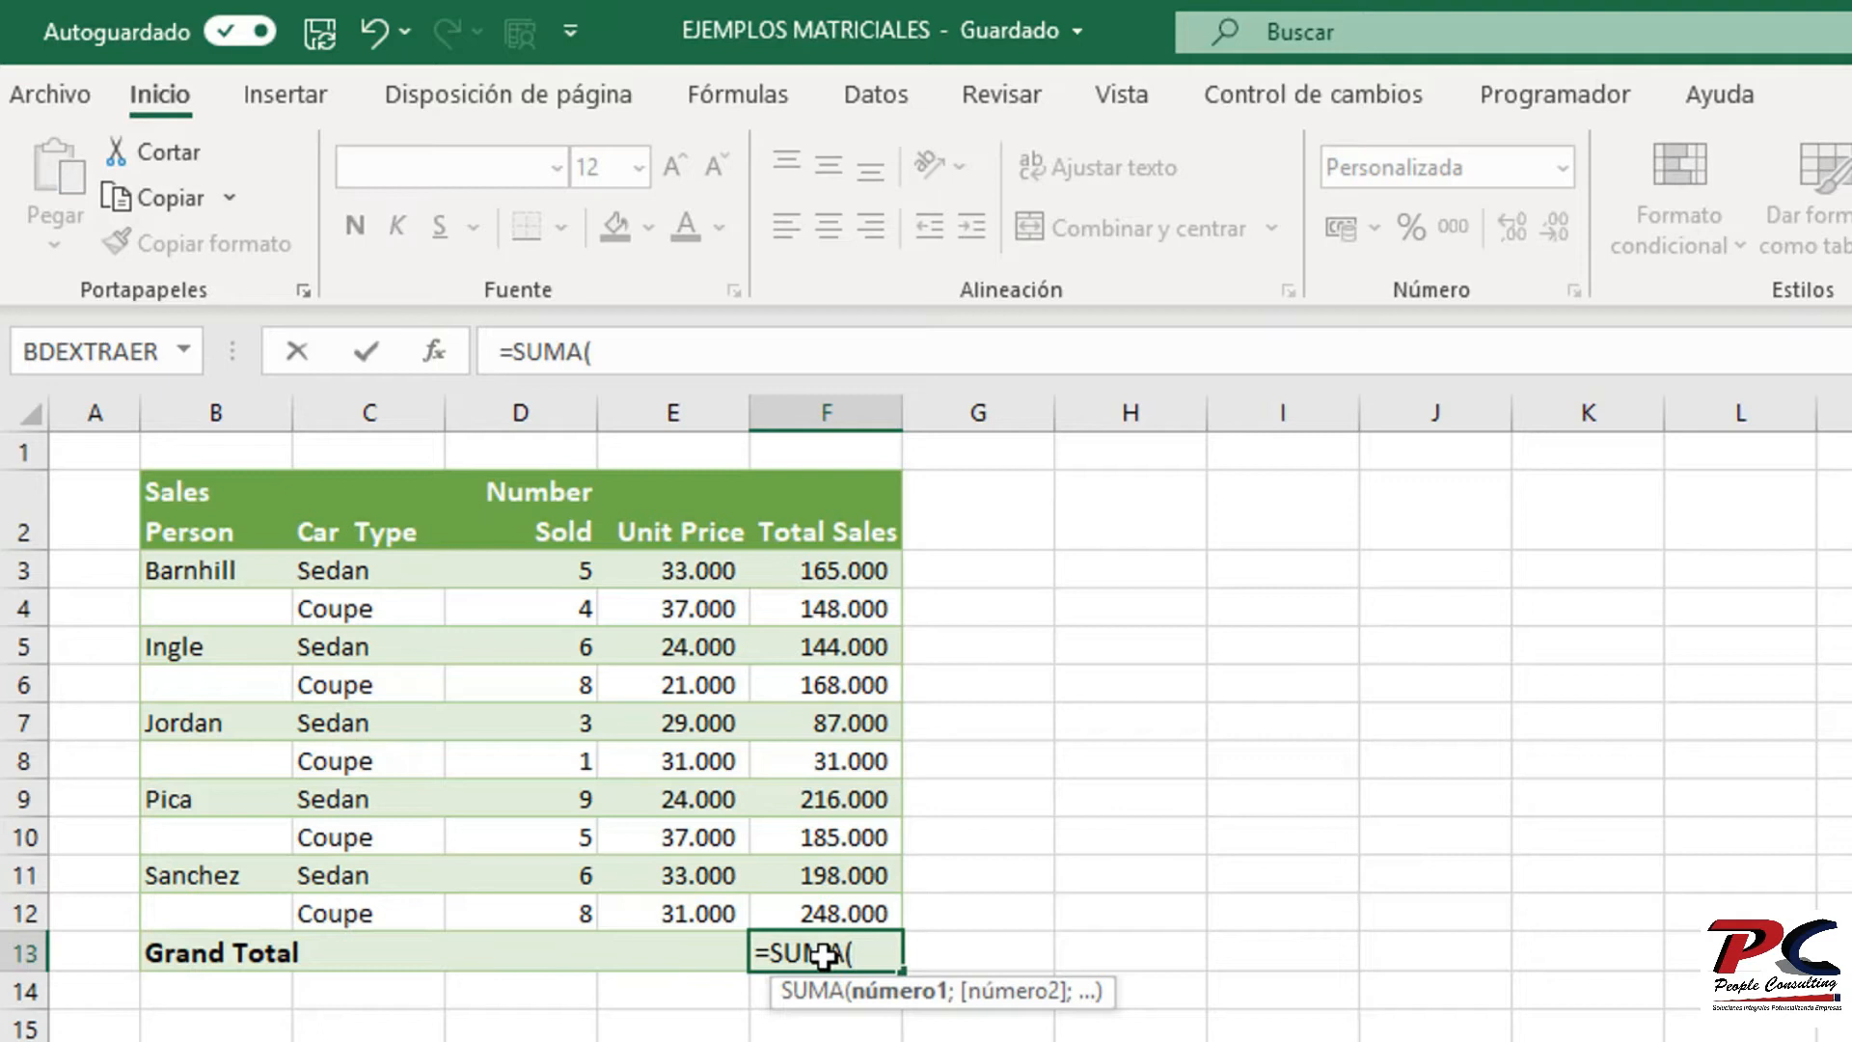
pyautogui.write('d3;d12')
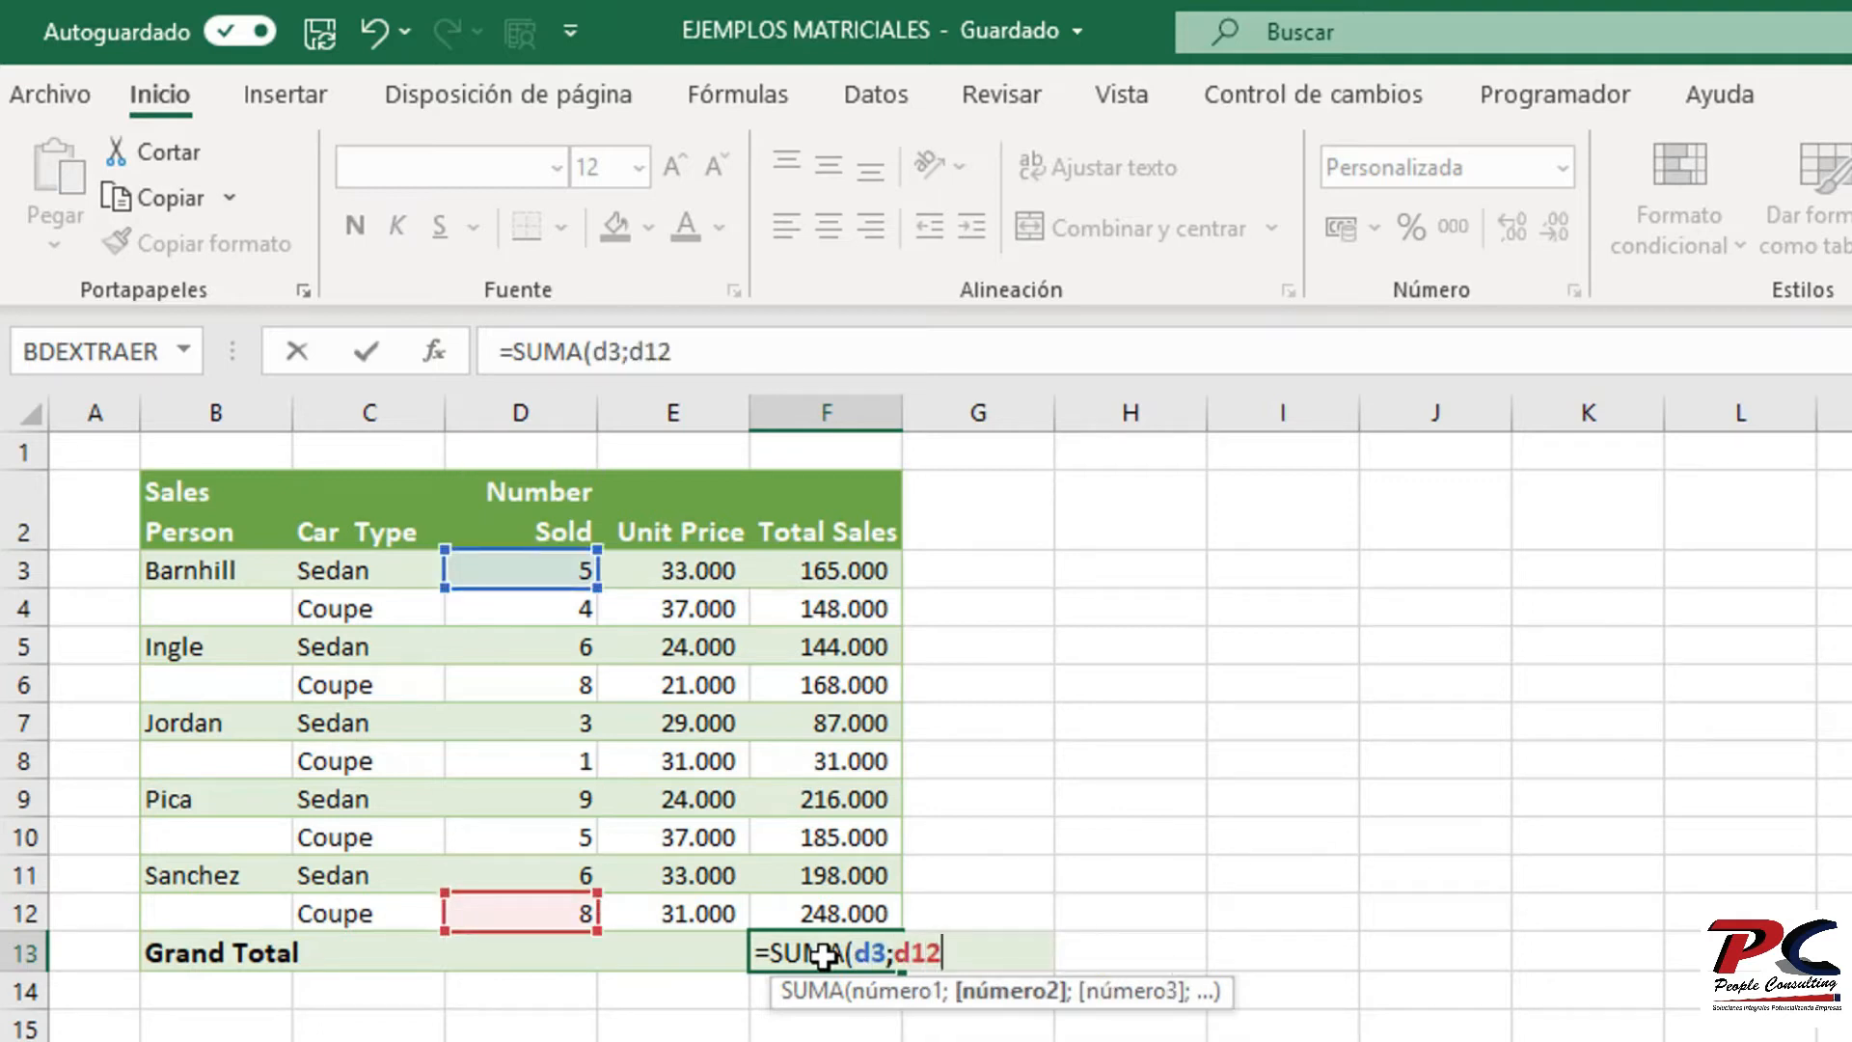
pyautogui.press('BackSpace')
pyautogui.press('BackSpace')
pyautogui.press('BackSpace')
pyautogui.press('BackSpace')
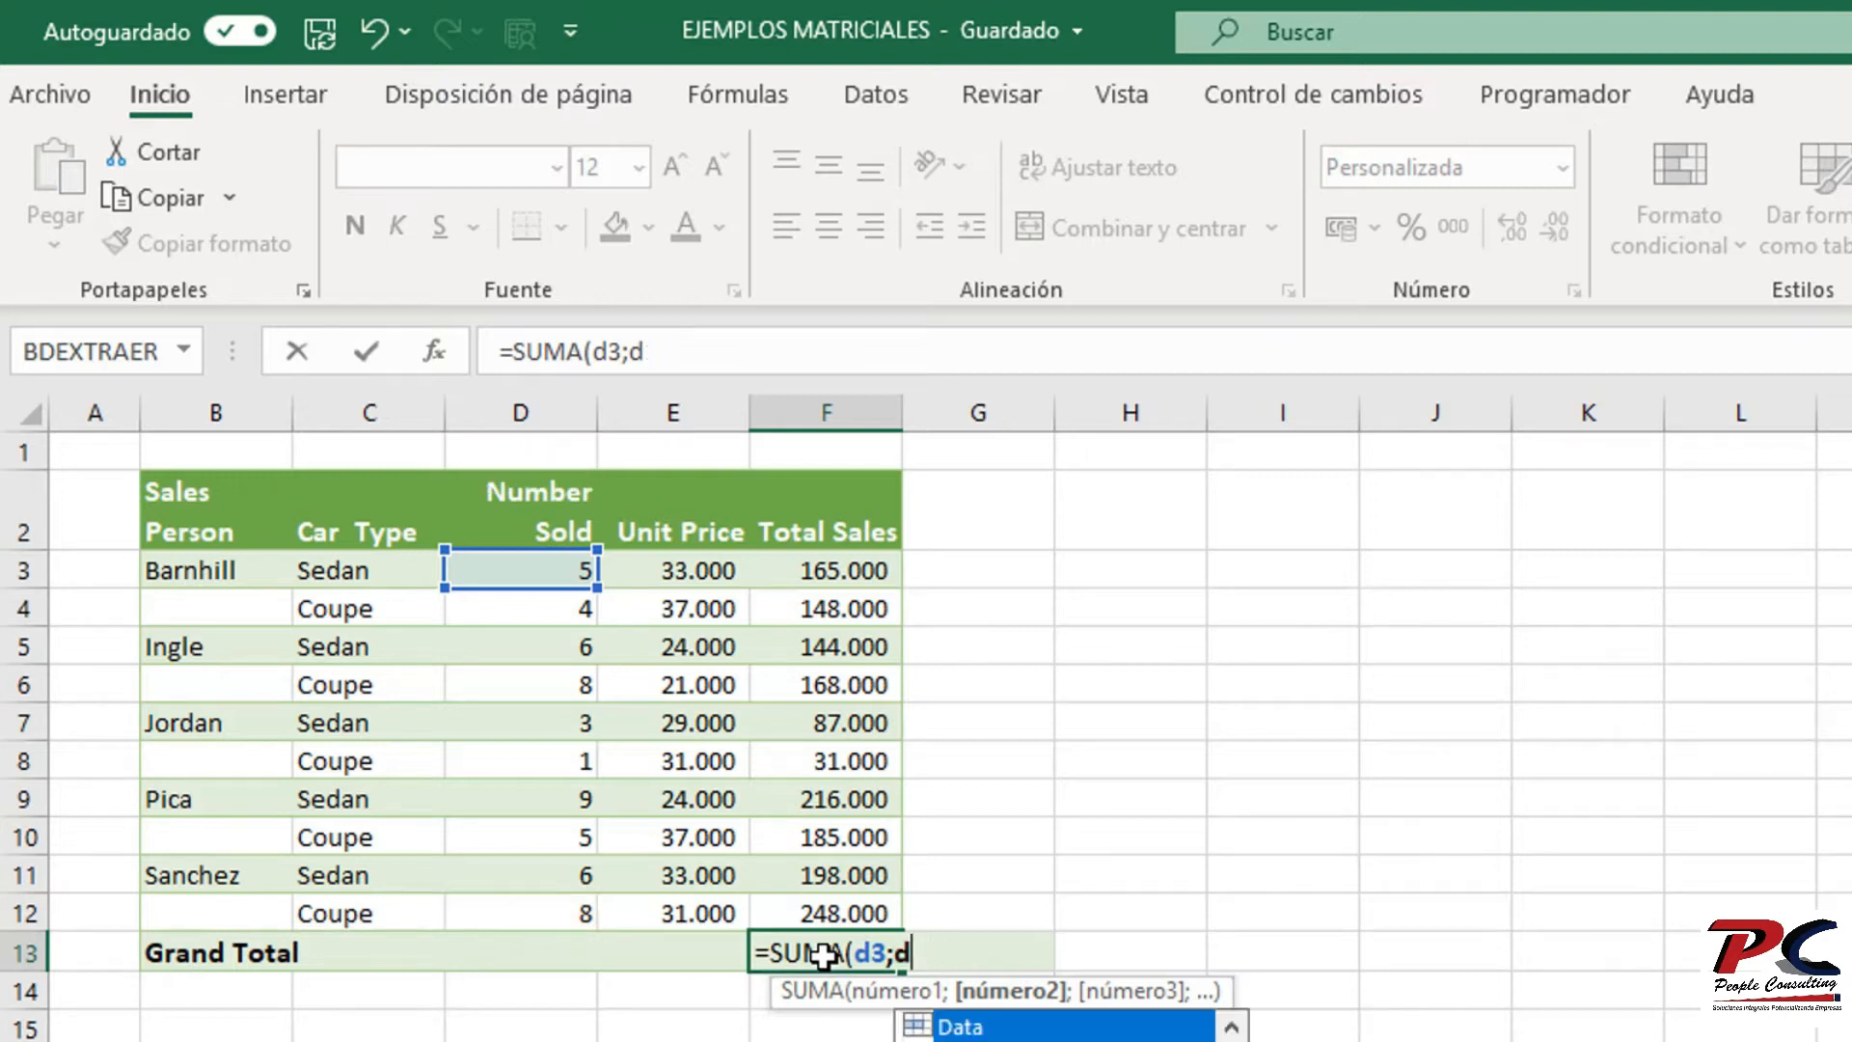
pyautogui.write(':d12')
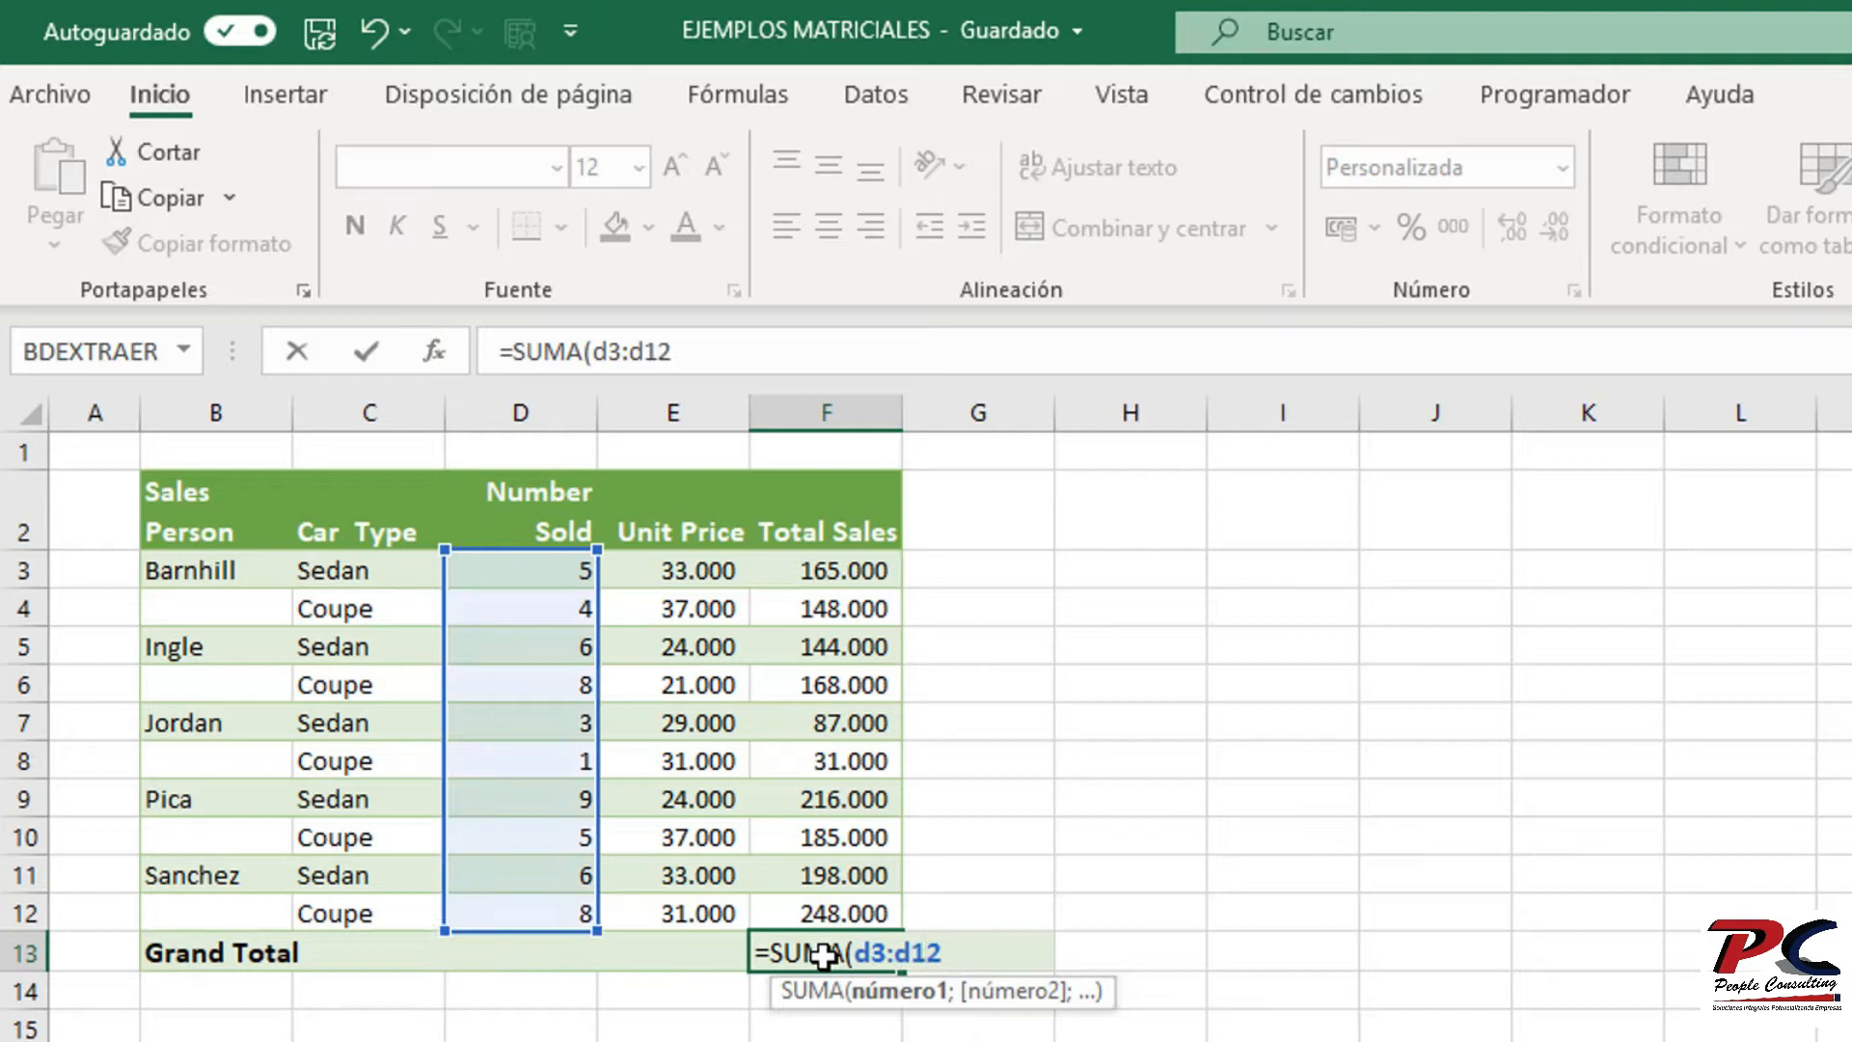
pyautogui.write('*e3:e12')
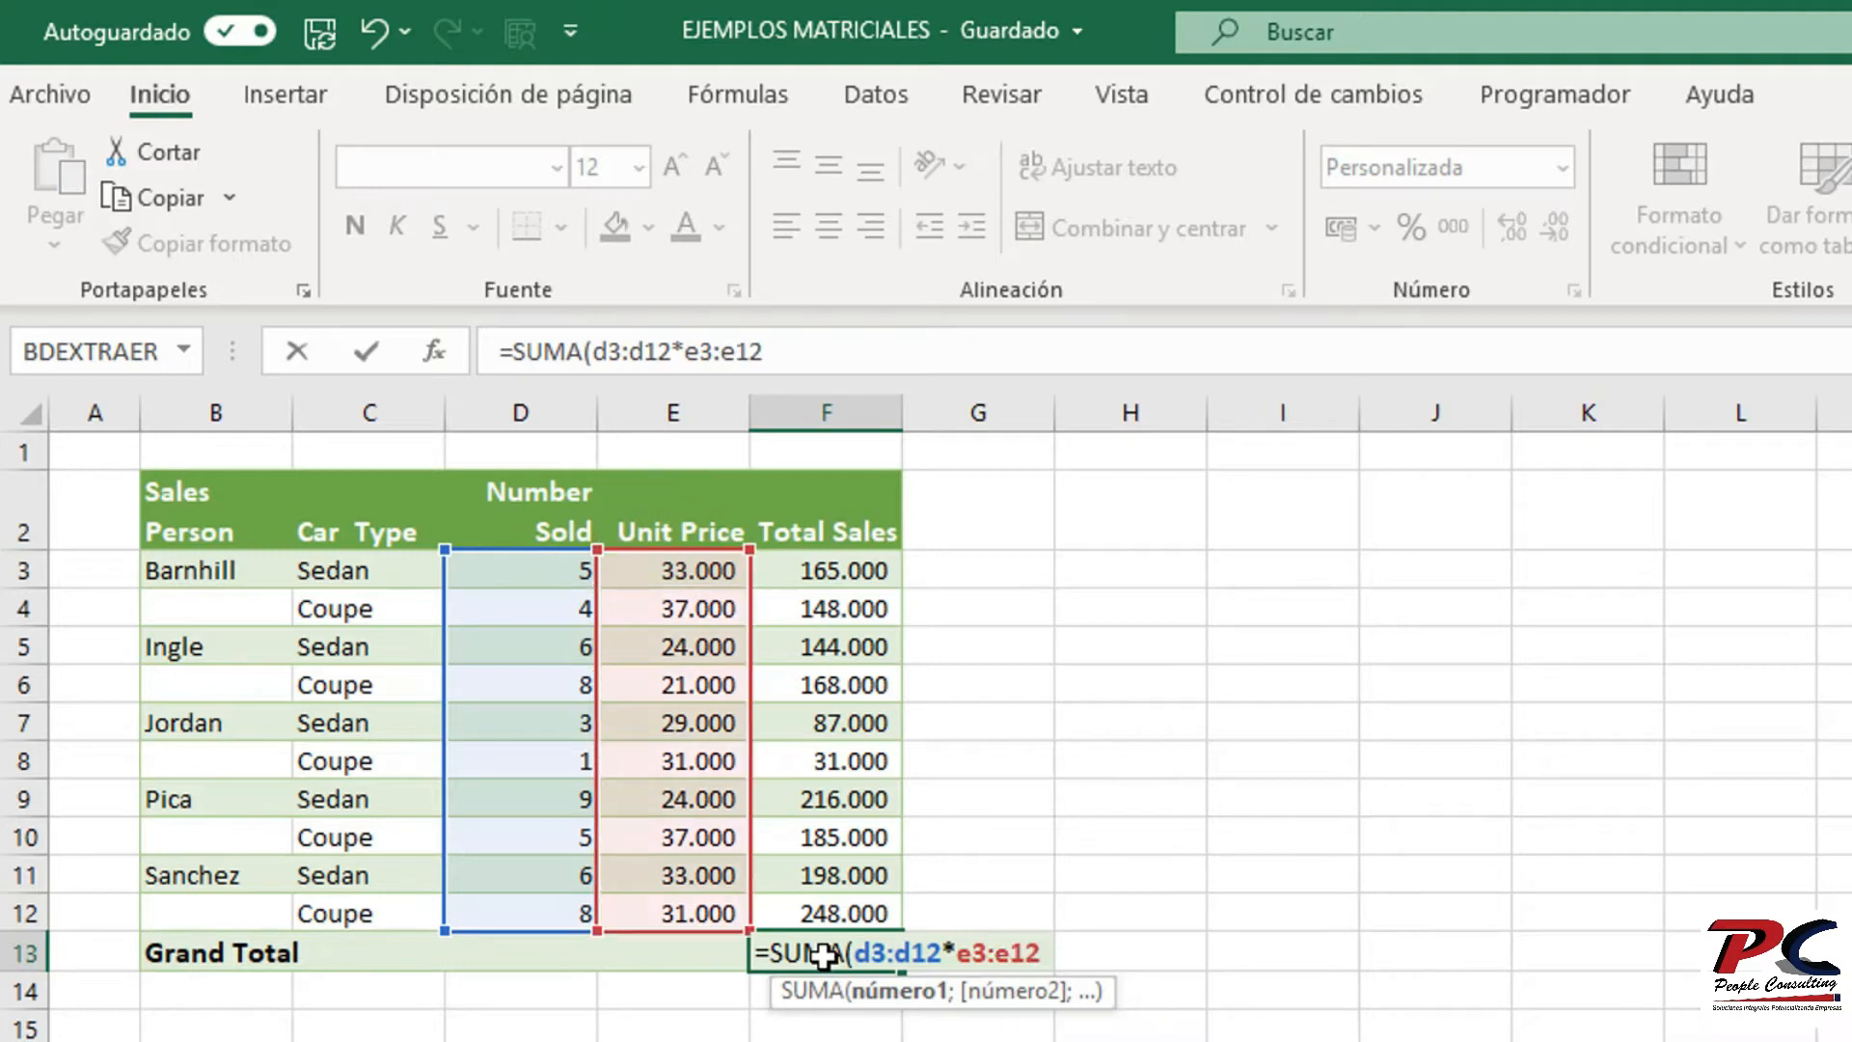
pyautogui.write(')')
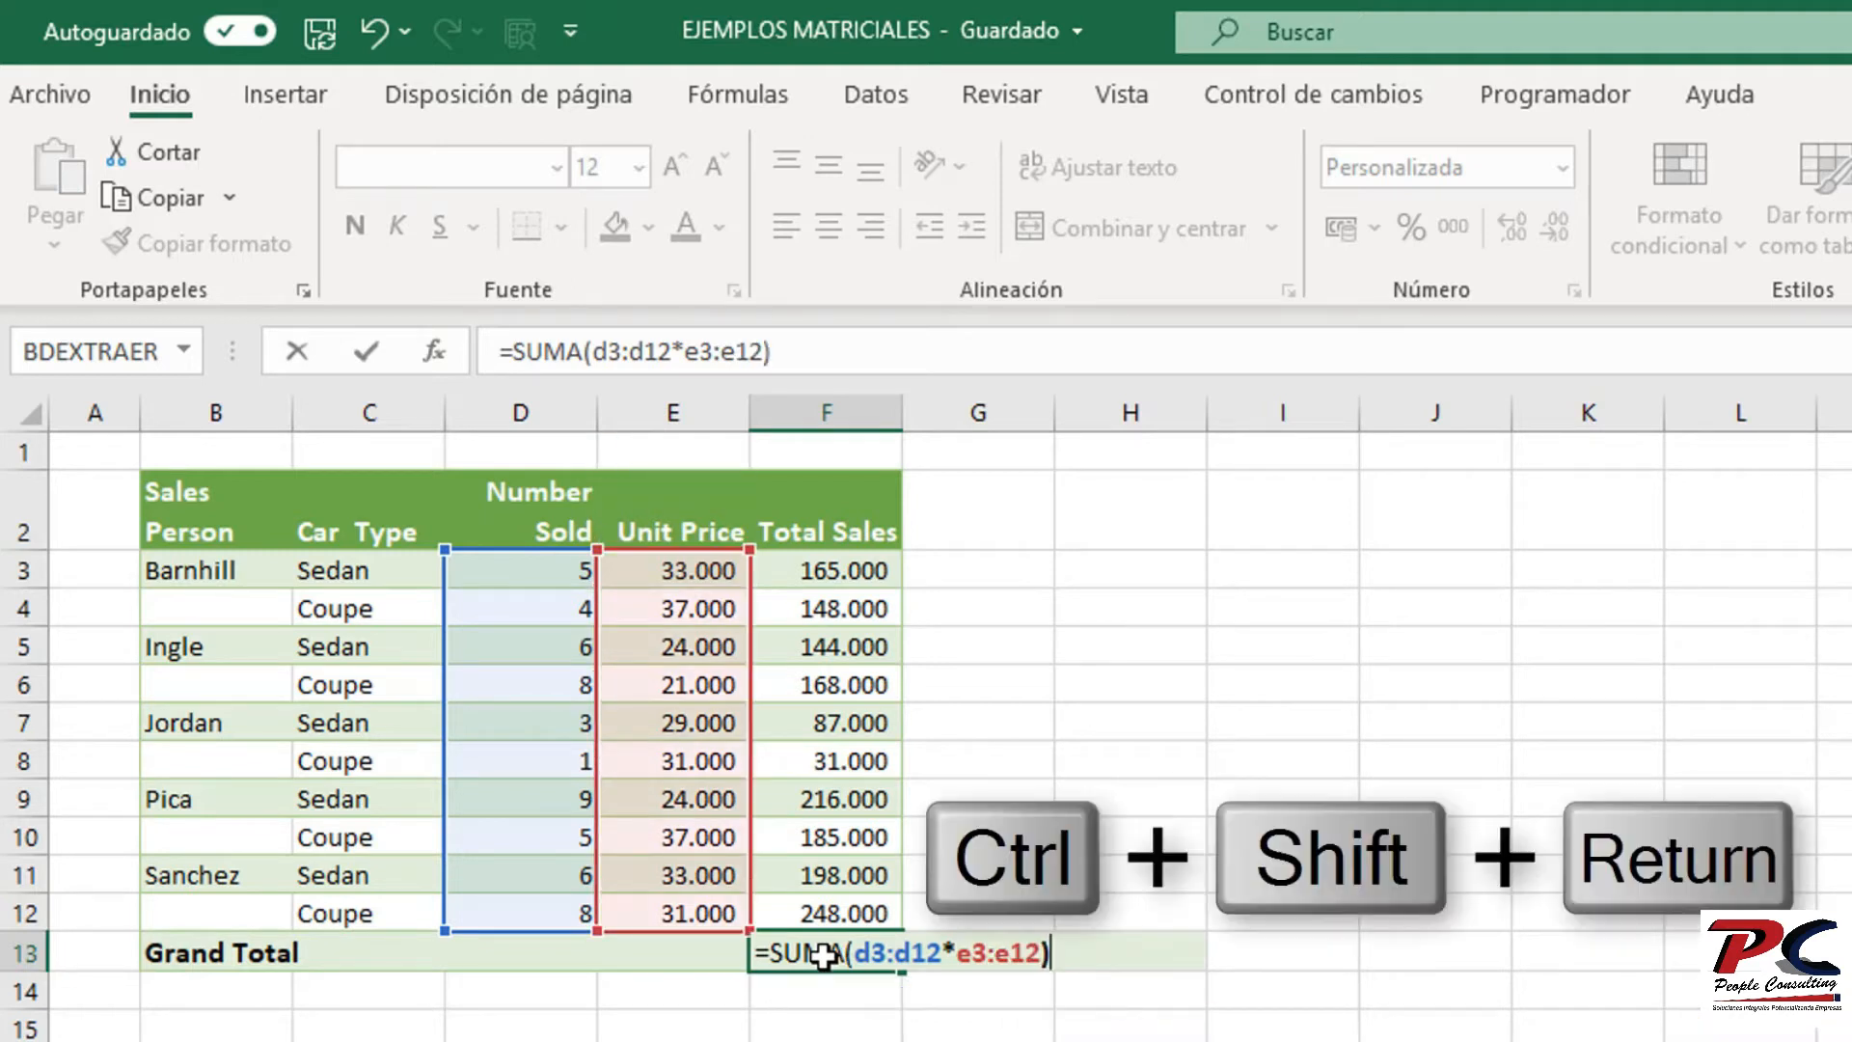
pyautogui.hotkey('ctrl', 'shift', 'Return')
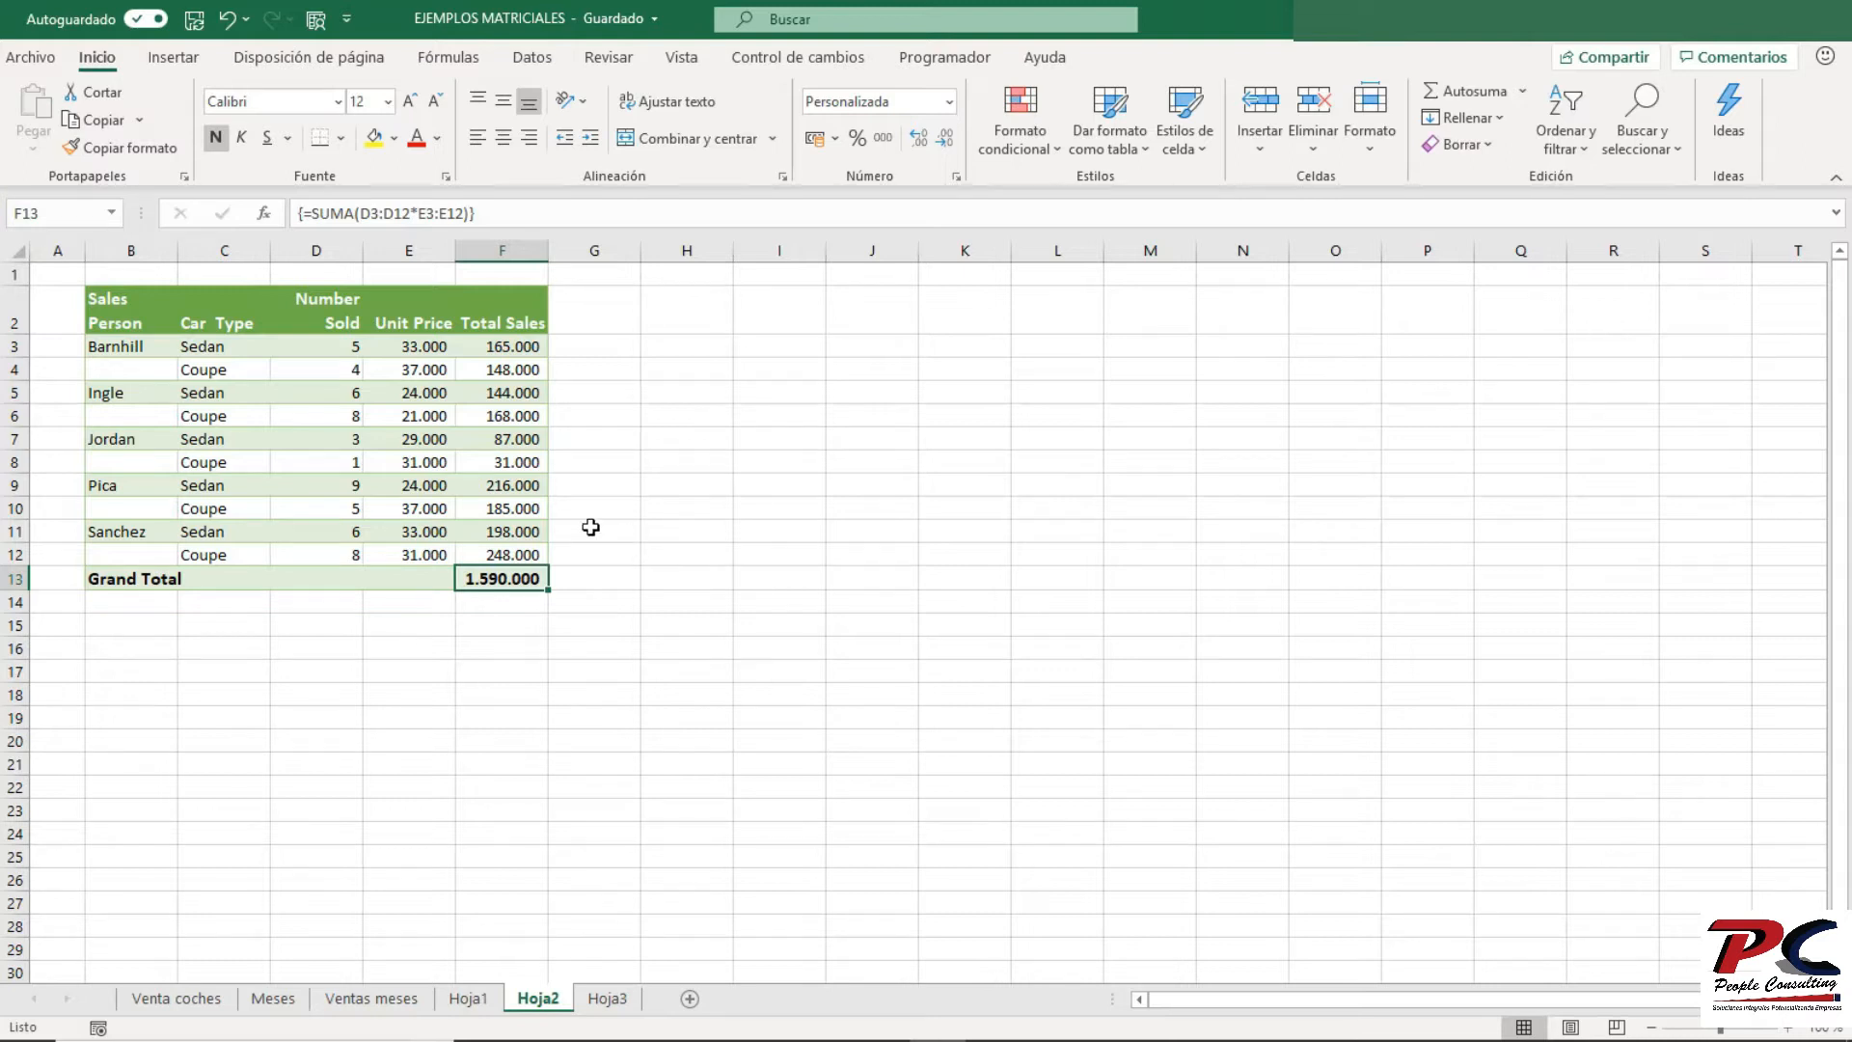
# - Try to delete only cell F6 from the Total Sales array
pyautogui.click(508, 346)
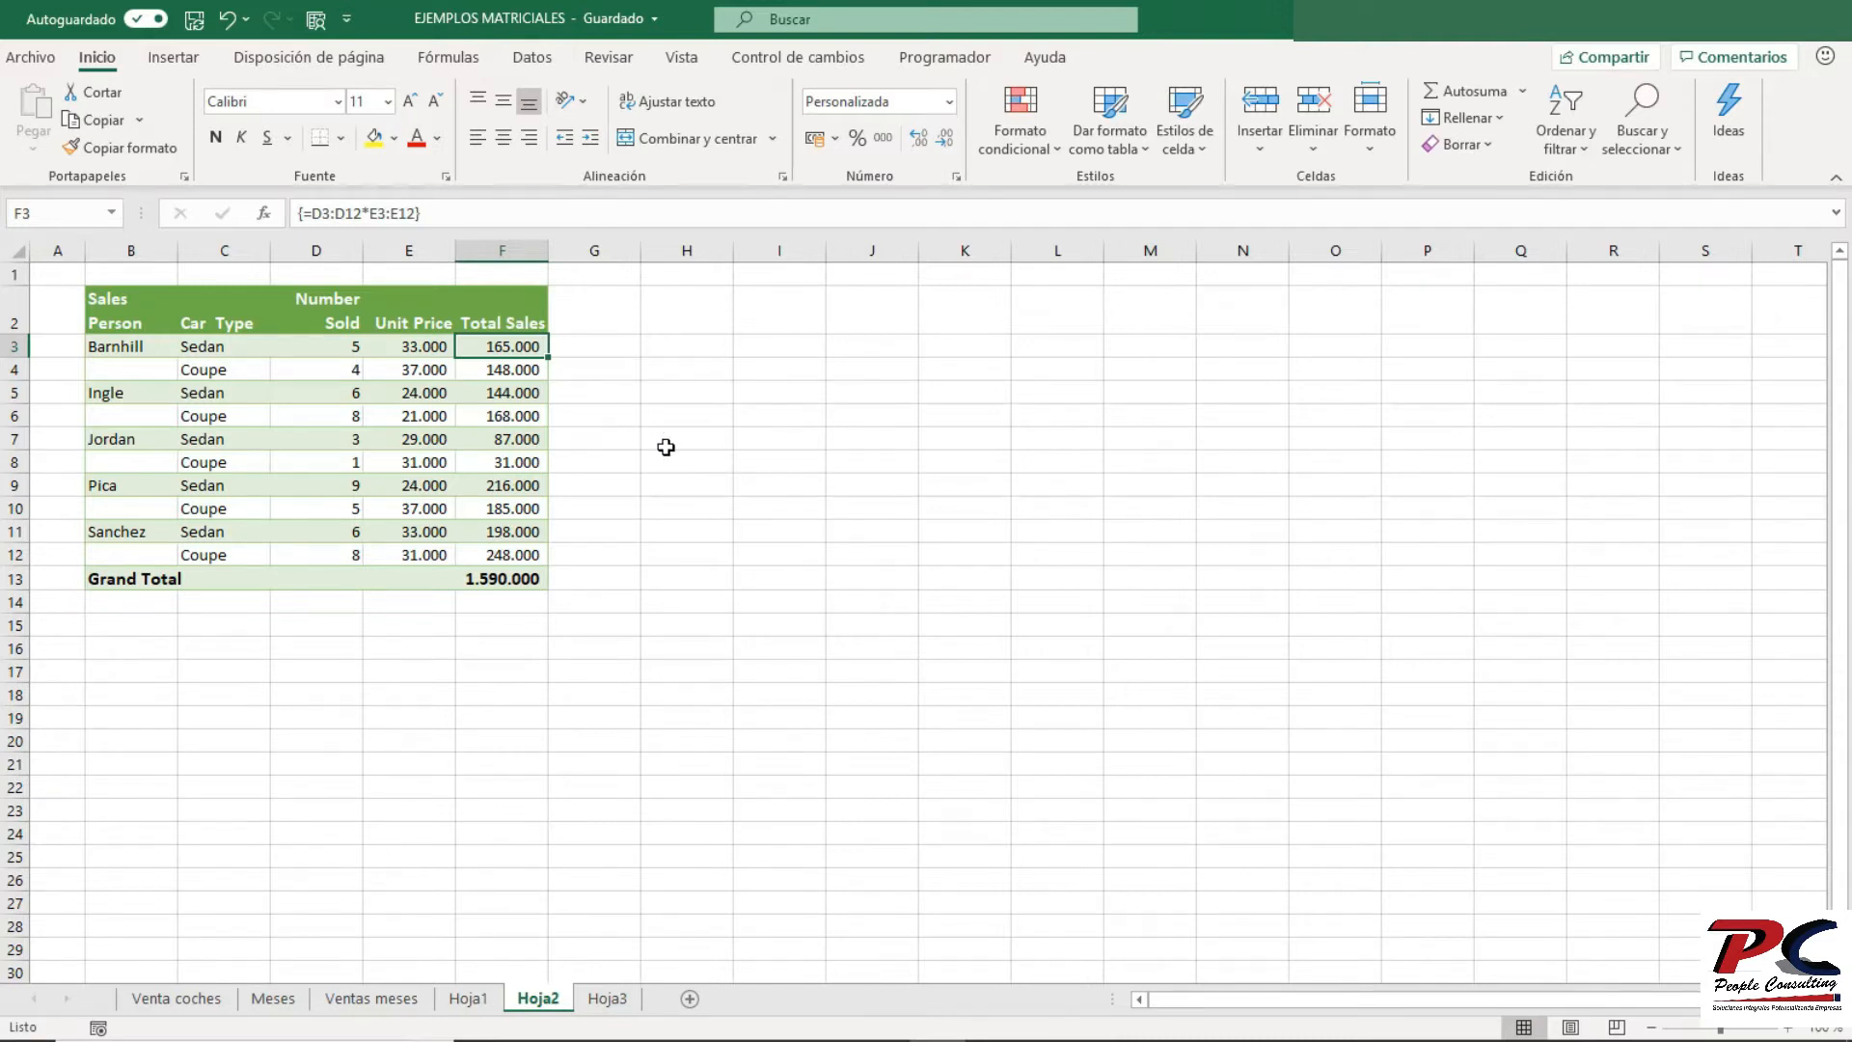
pyautogui.click(518, 407)
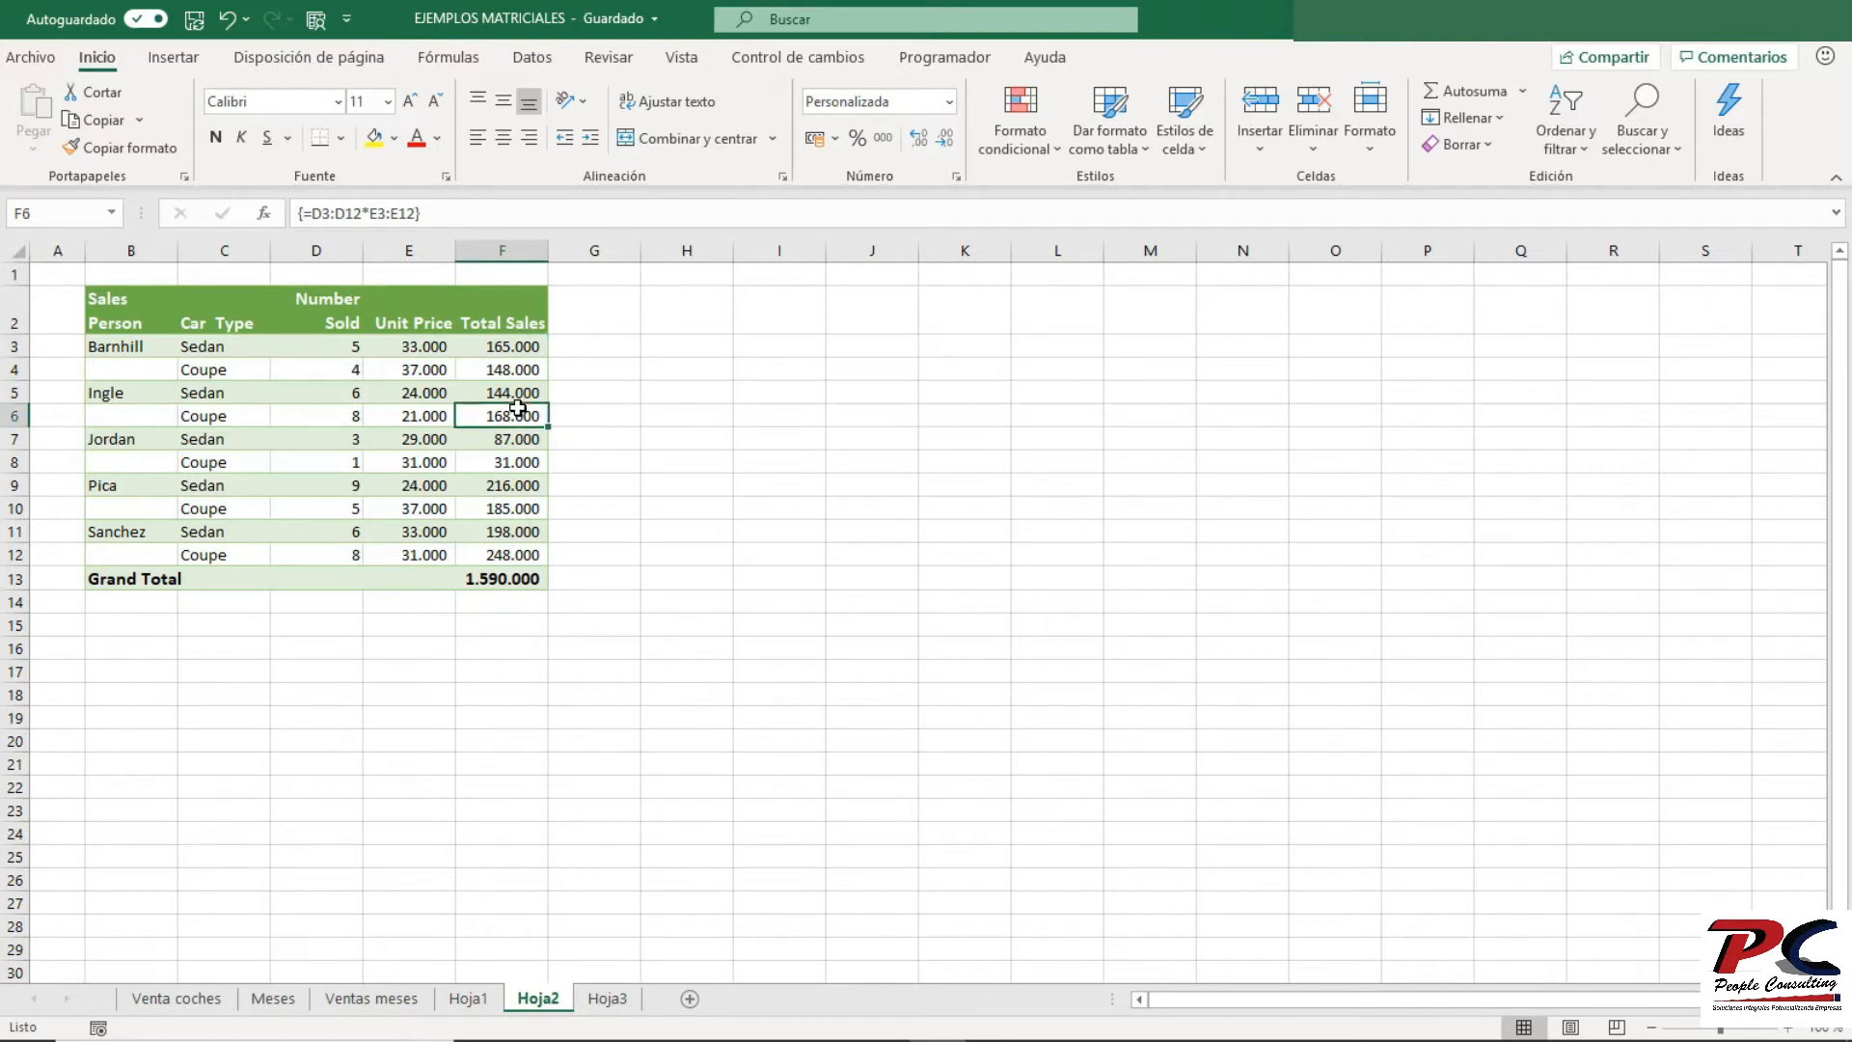
pyautogui.press('Delete')
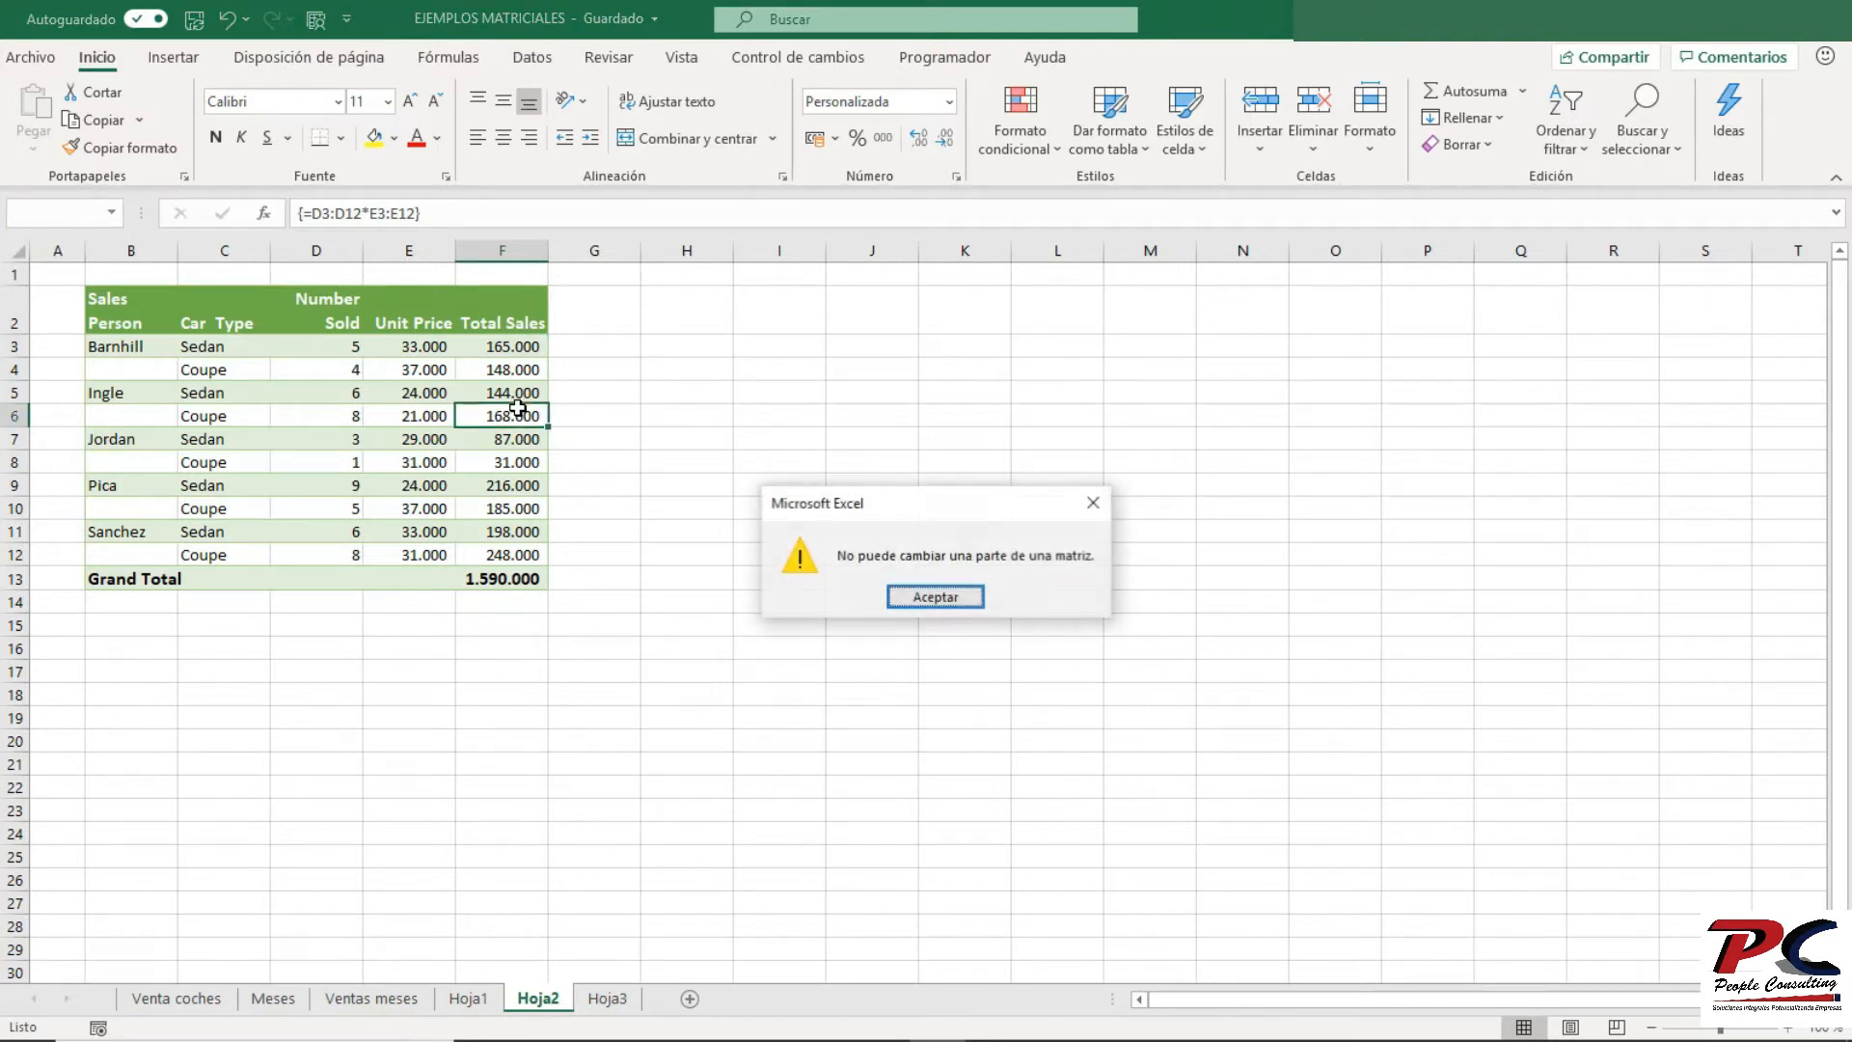
pyautogui.click(935, 599)
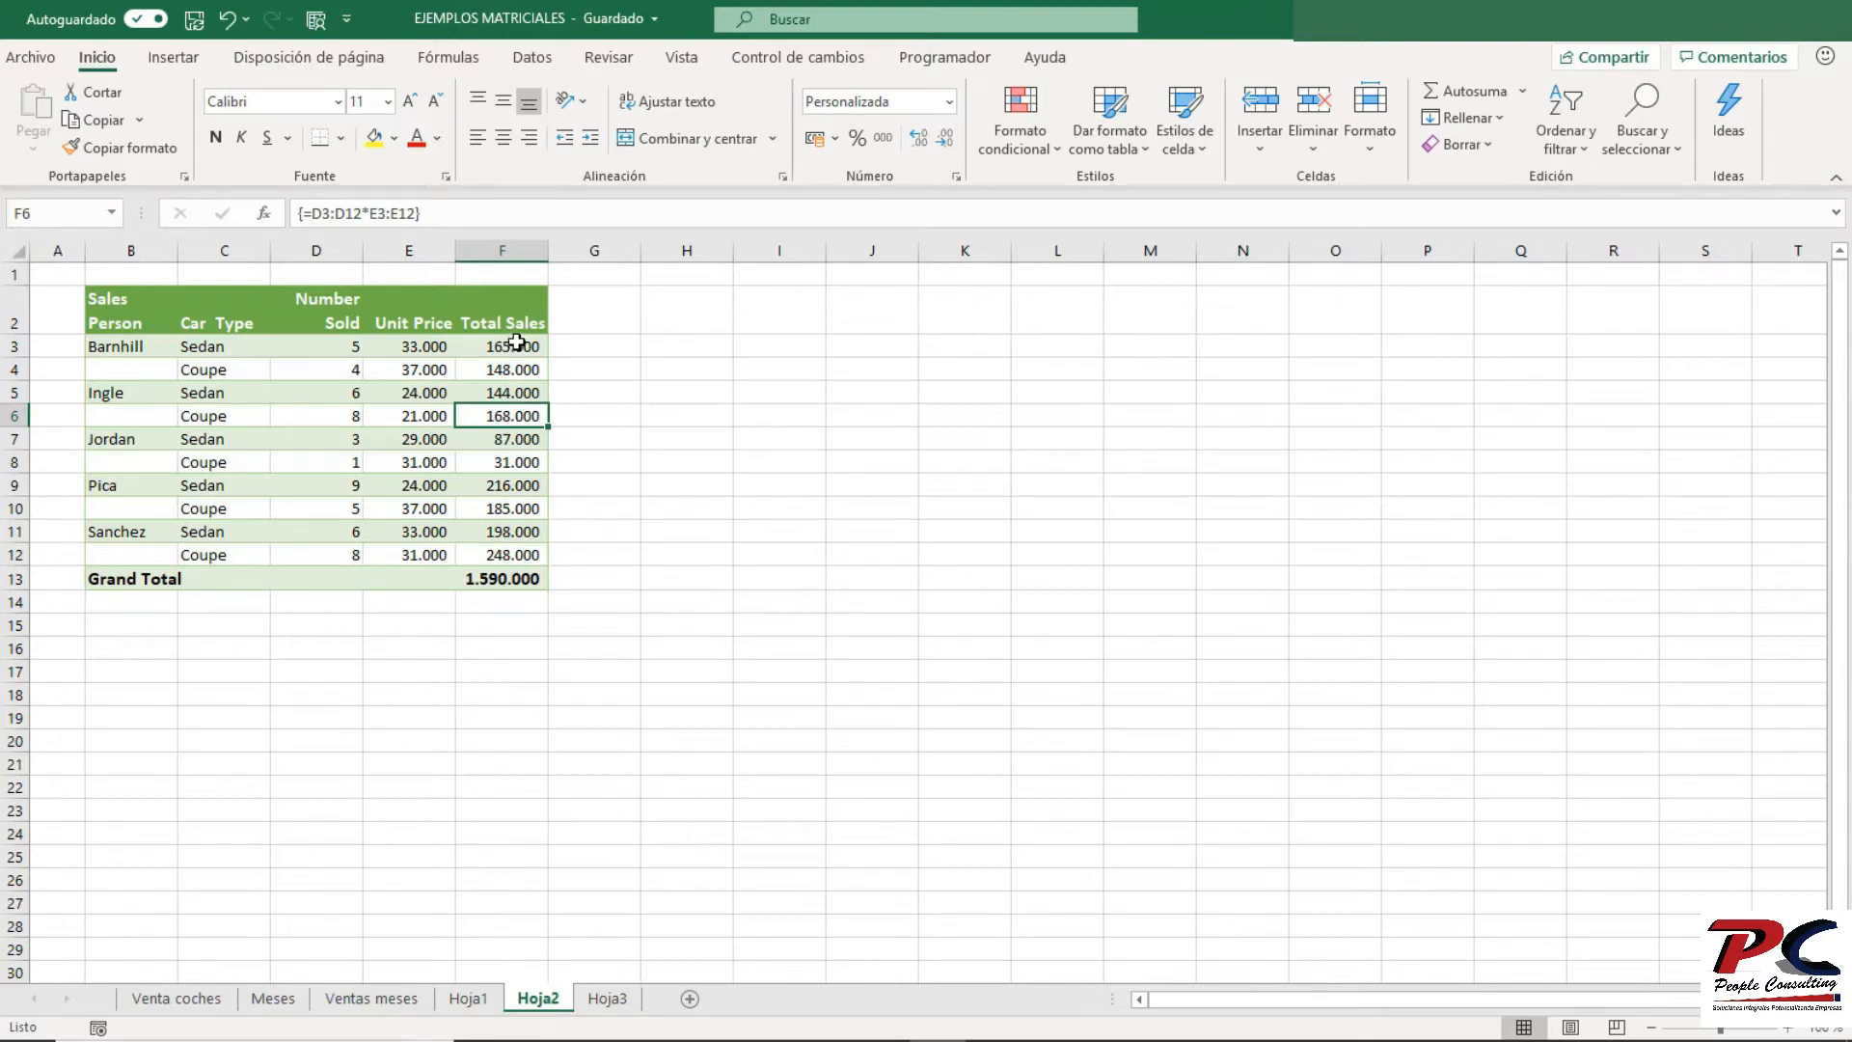
# - Clear the Grand Total formula from cell F13
pyautogui.click(515, 577)
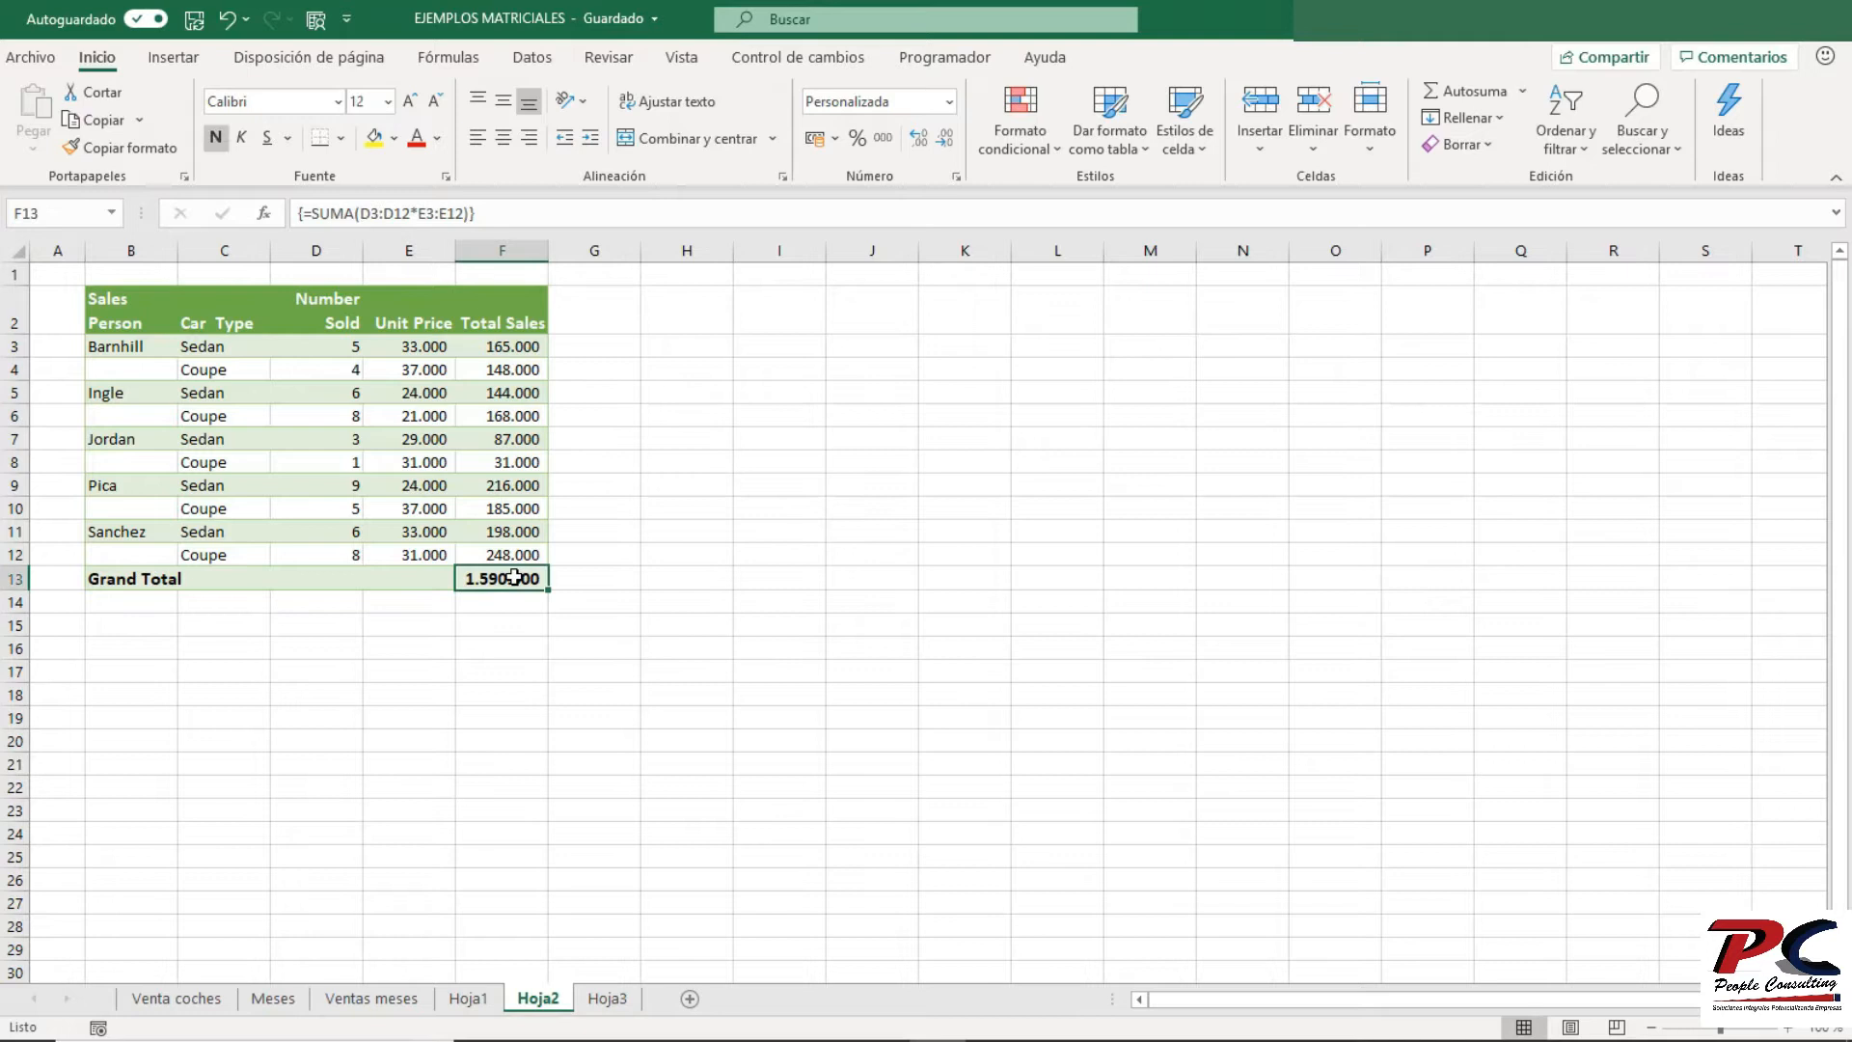
pyautogui.press('Delete')
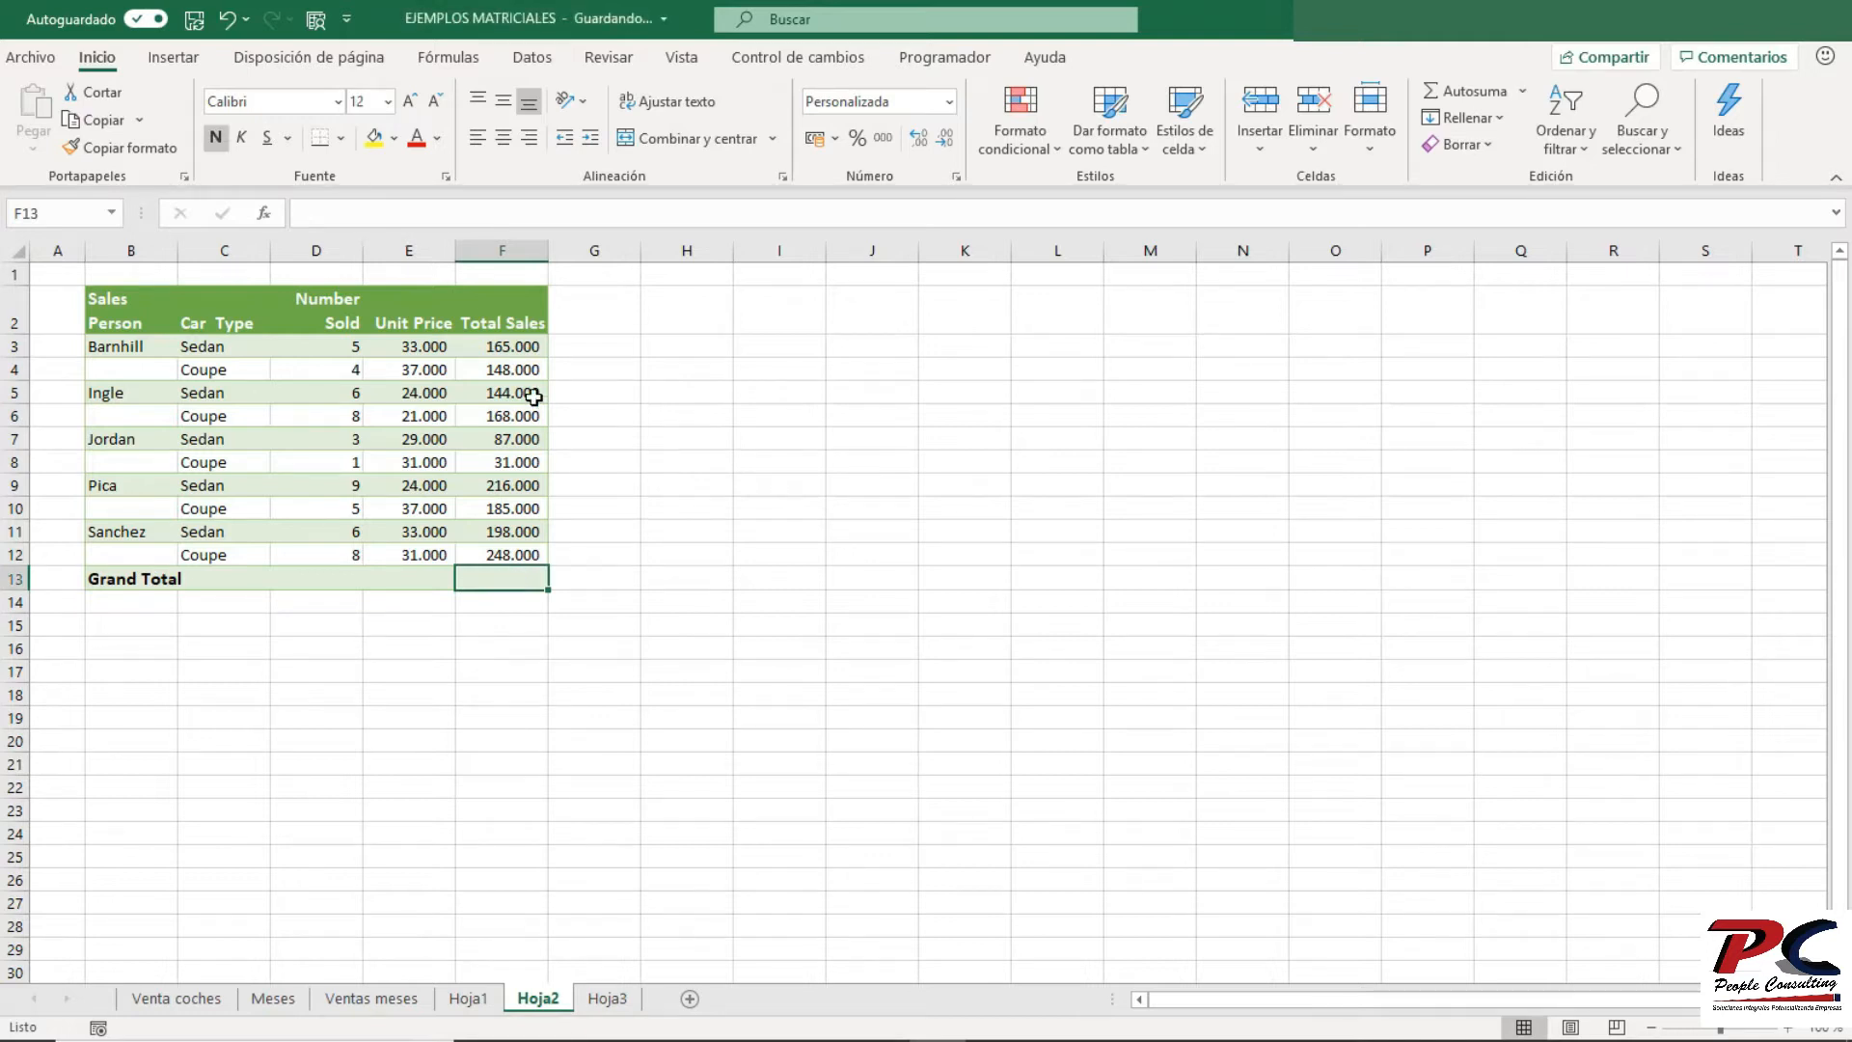
# - Try re-entering the Total Sales array formula over the larger range F3:F17, and undo that extension
pyautogui.click(529, 347)
pyautogui.moveTo(529, 383); pyautogui.dragTo(529, 671)
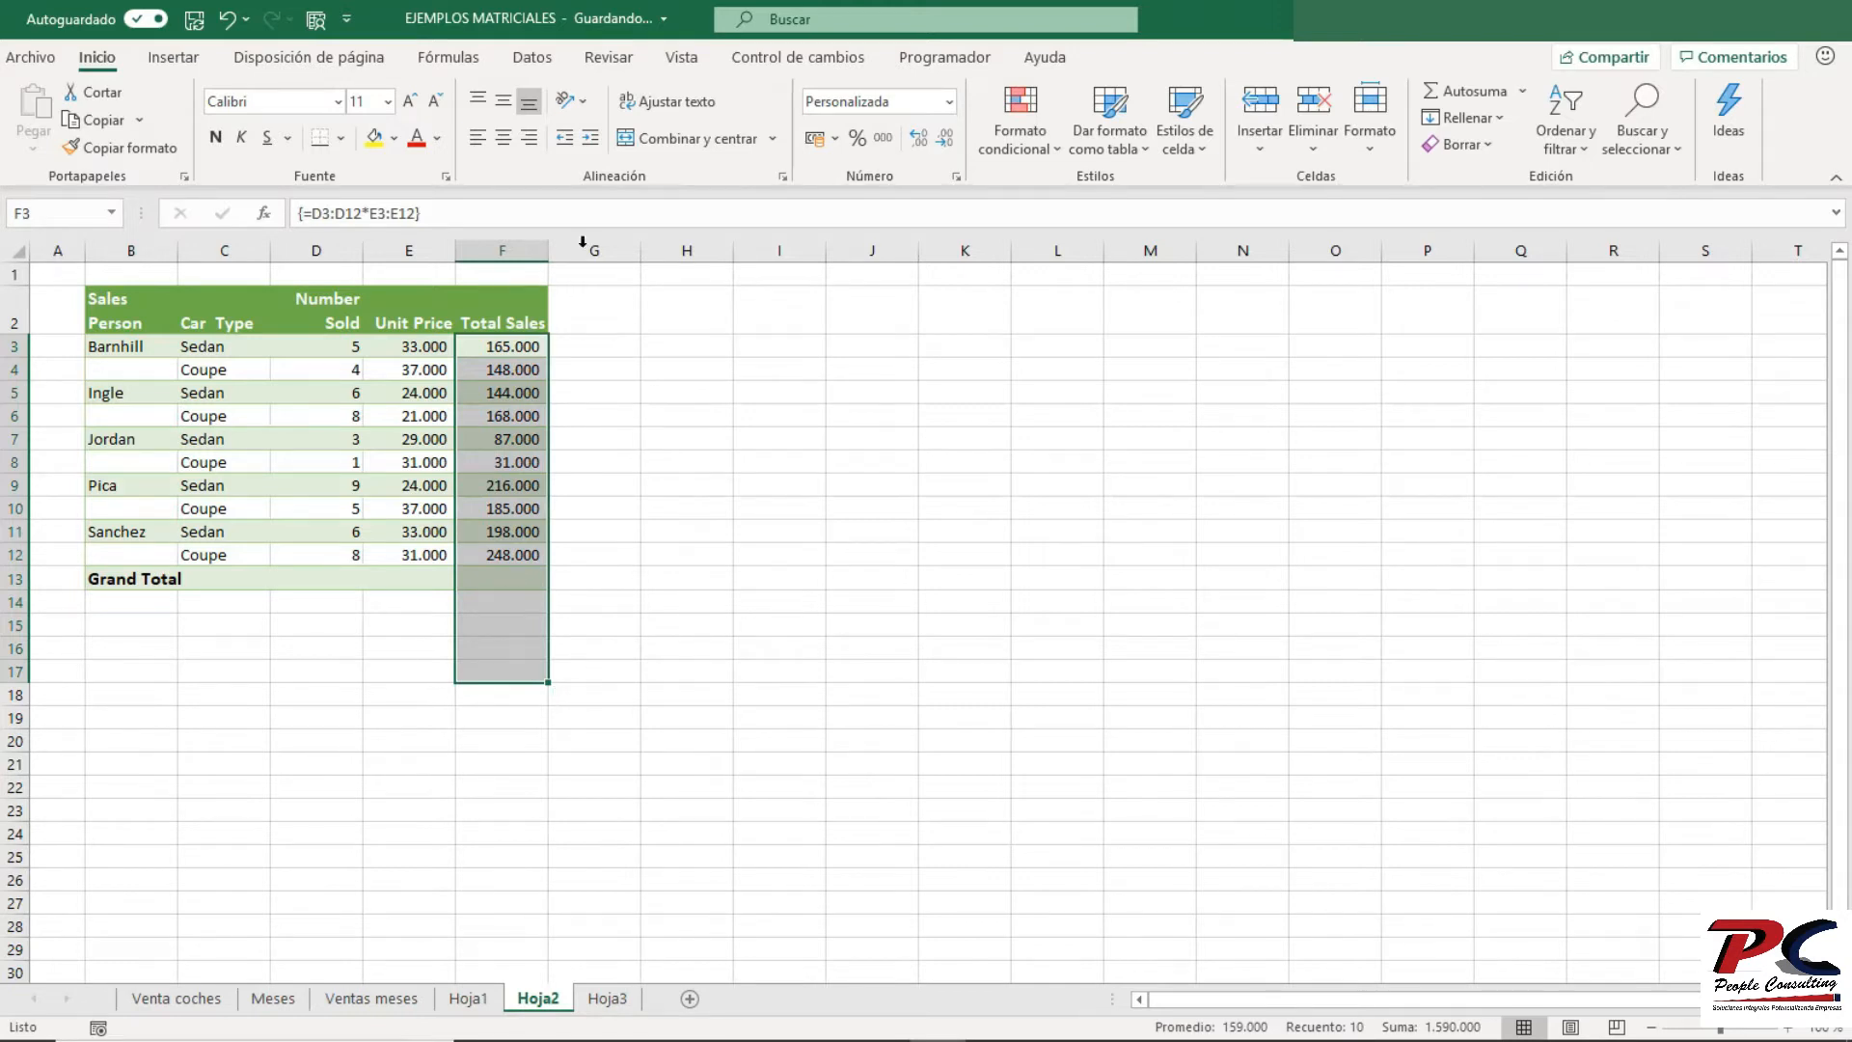
pyautogui.click(606, 211)
pyautogui.hotkey('ctrl', 'shift', 'Return')
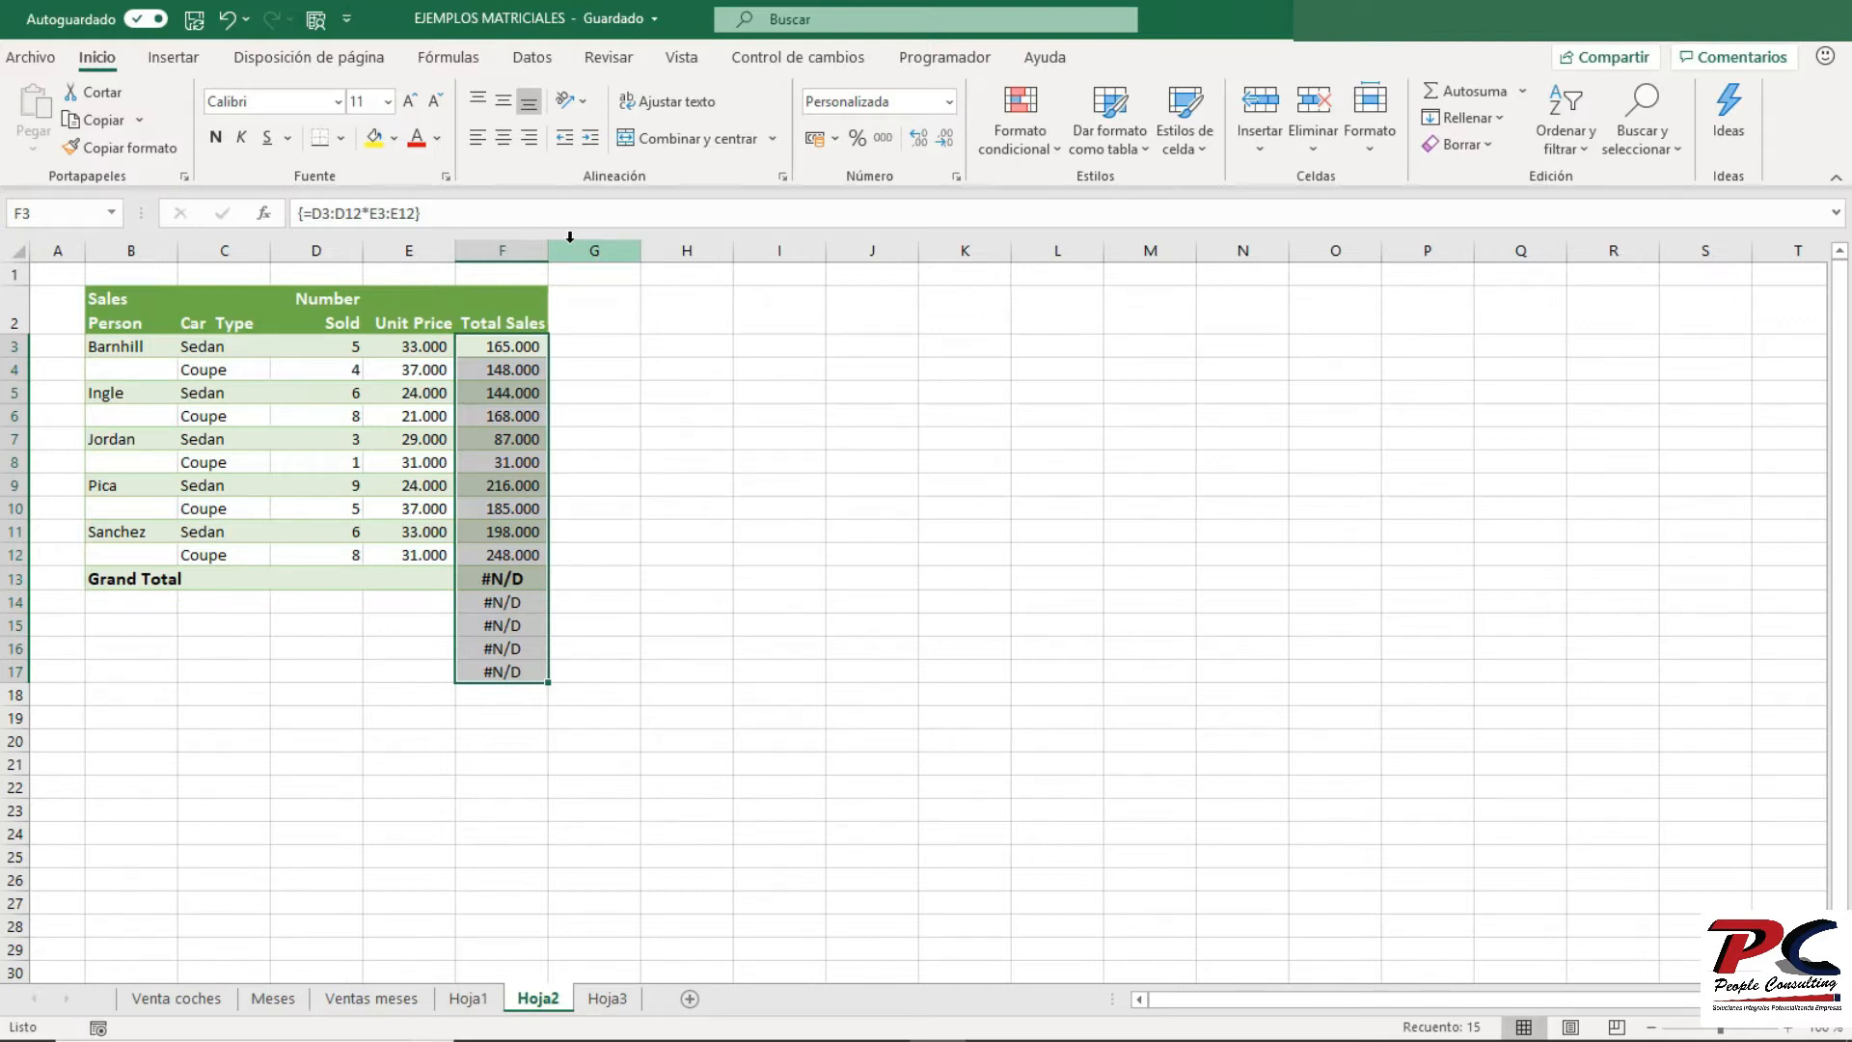
pyautogui.click(491, 217)
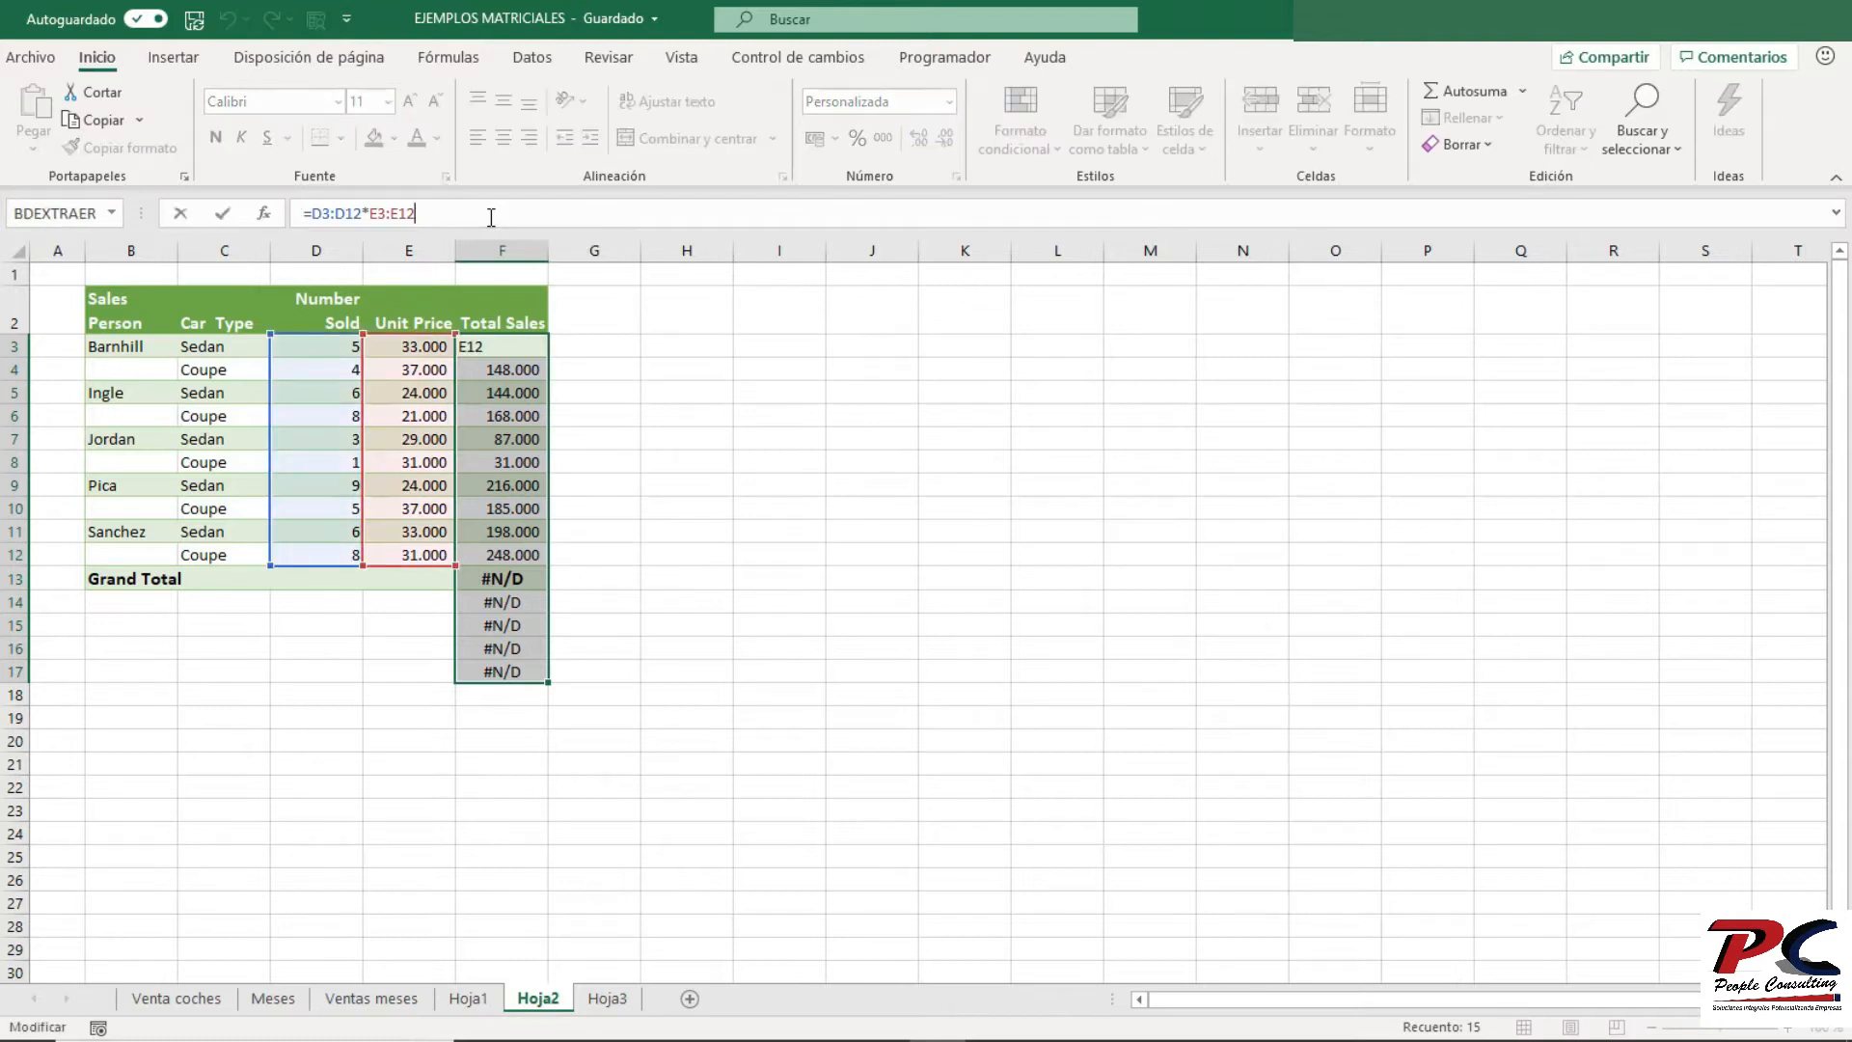
pyautogui.hotkey('ctrl', 'shift', 'Return')
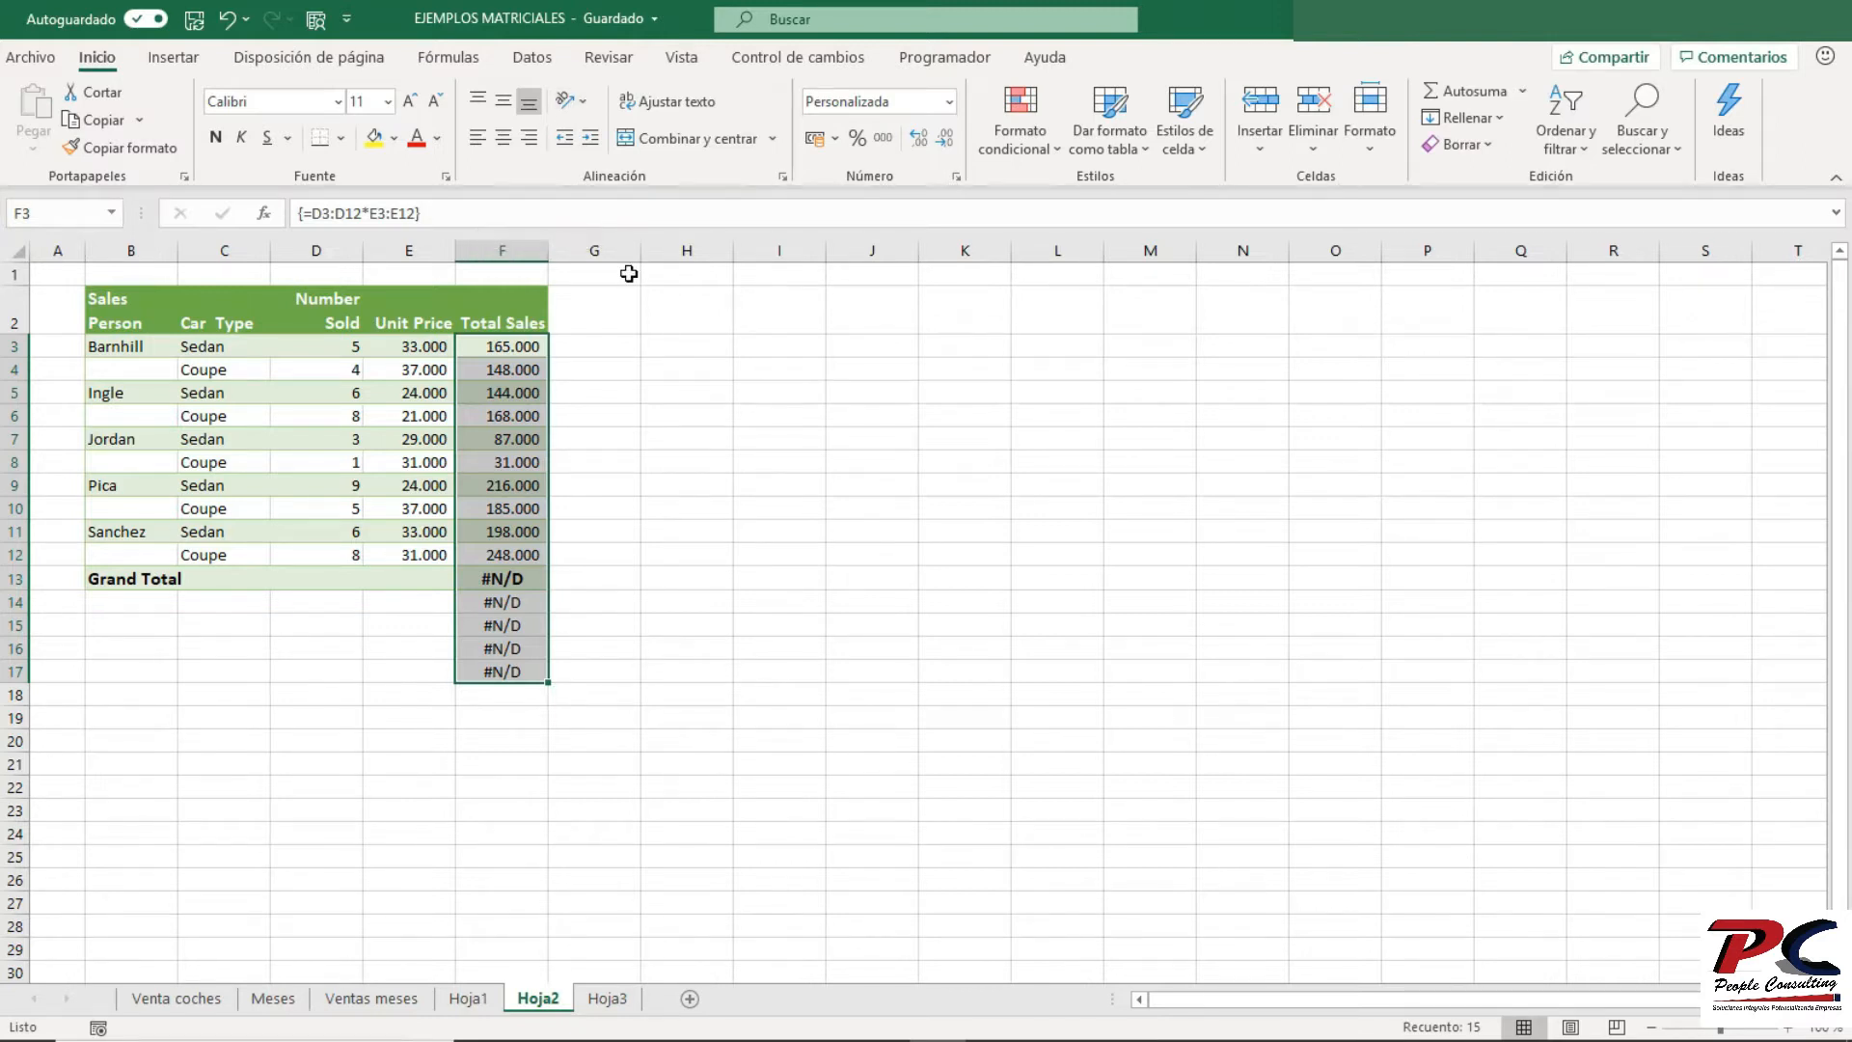
pyautogui.click(227, 19)
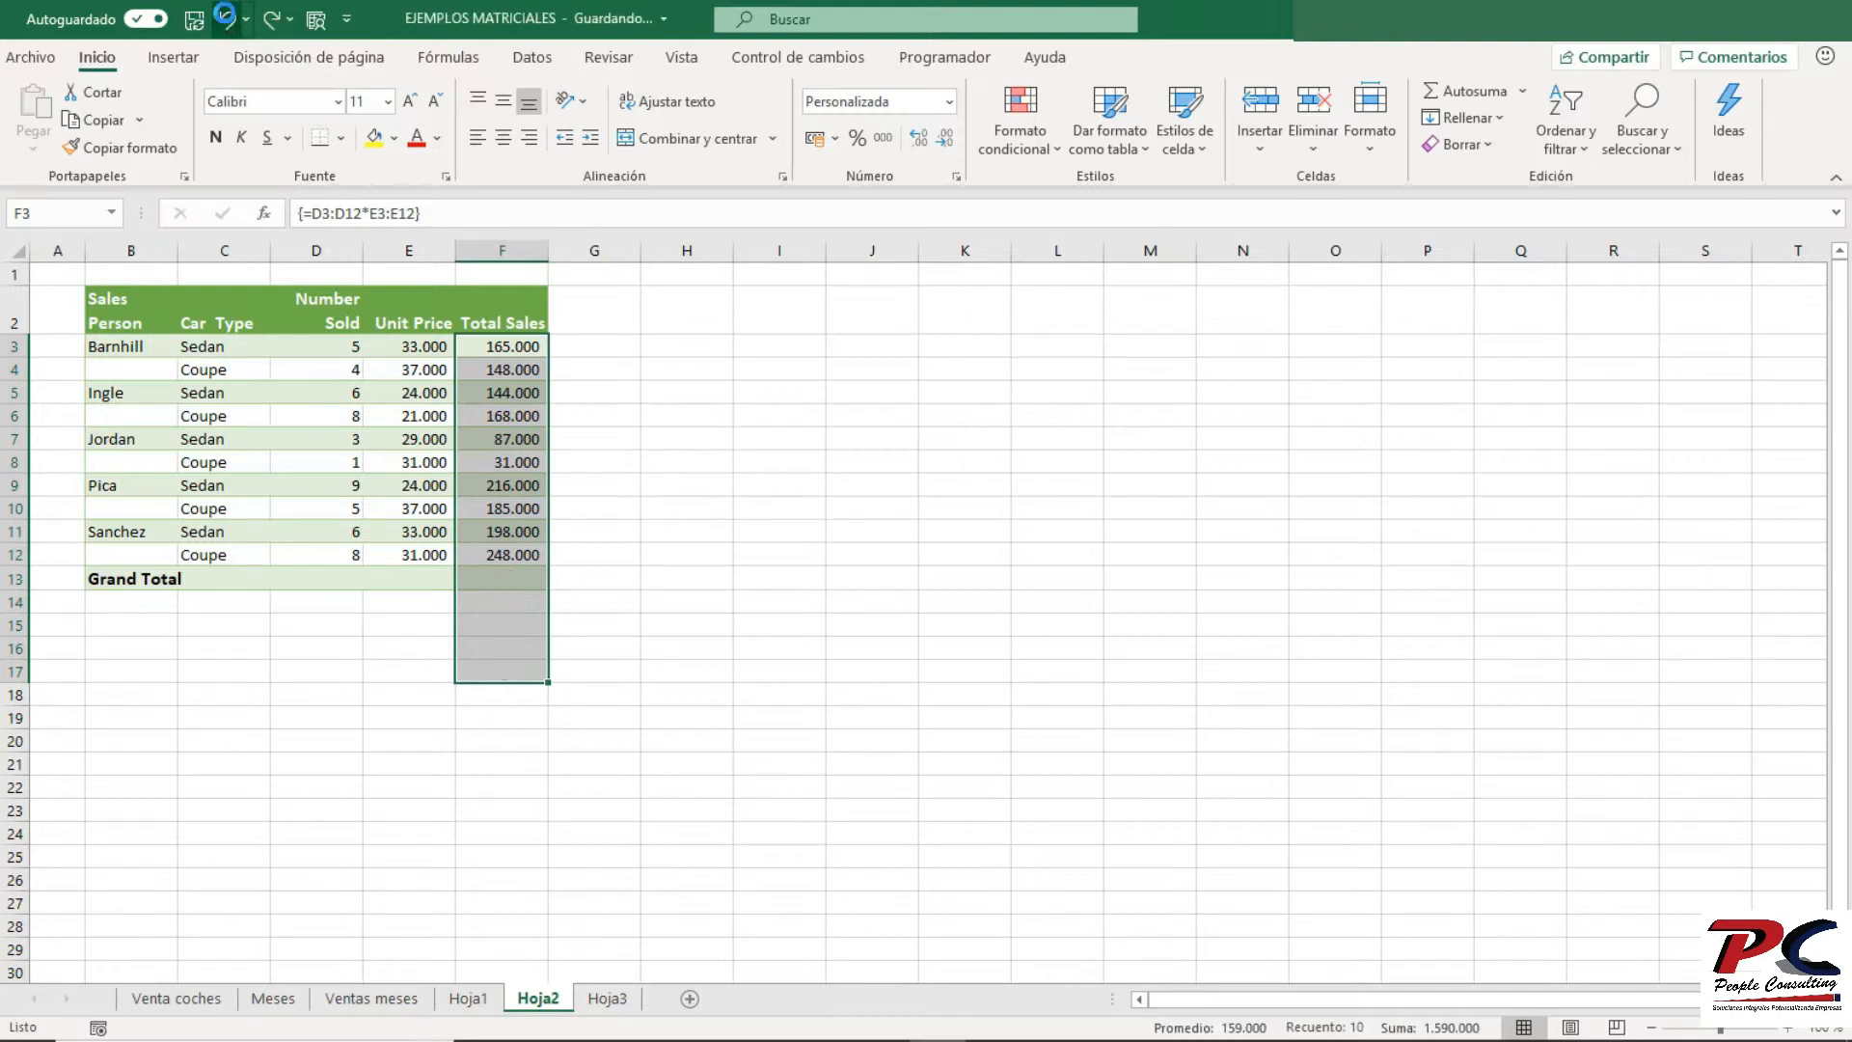
# - Try to overwrite only cell F7 of the Total Sales array with k, and cancel the entry
pyautogui.click(840, 461)
pyautogui.moveTo(521, 346); pyautogui.dragTo(516, 564)
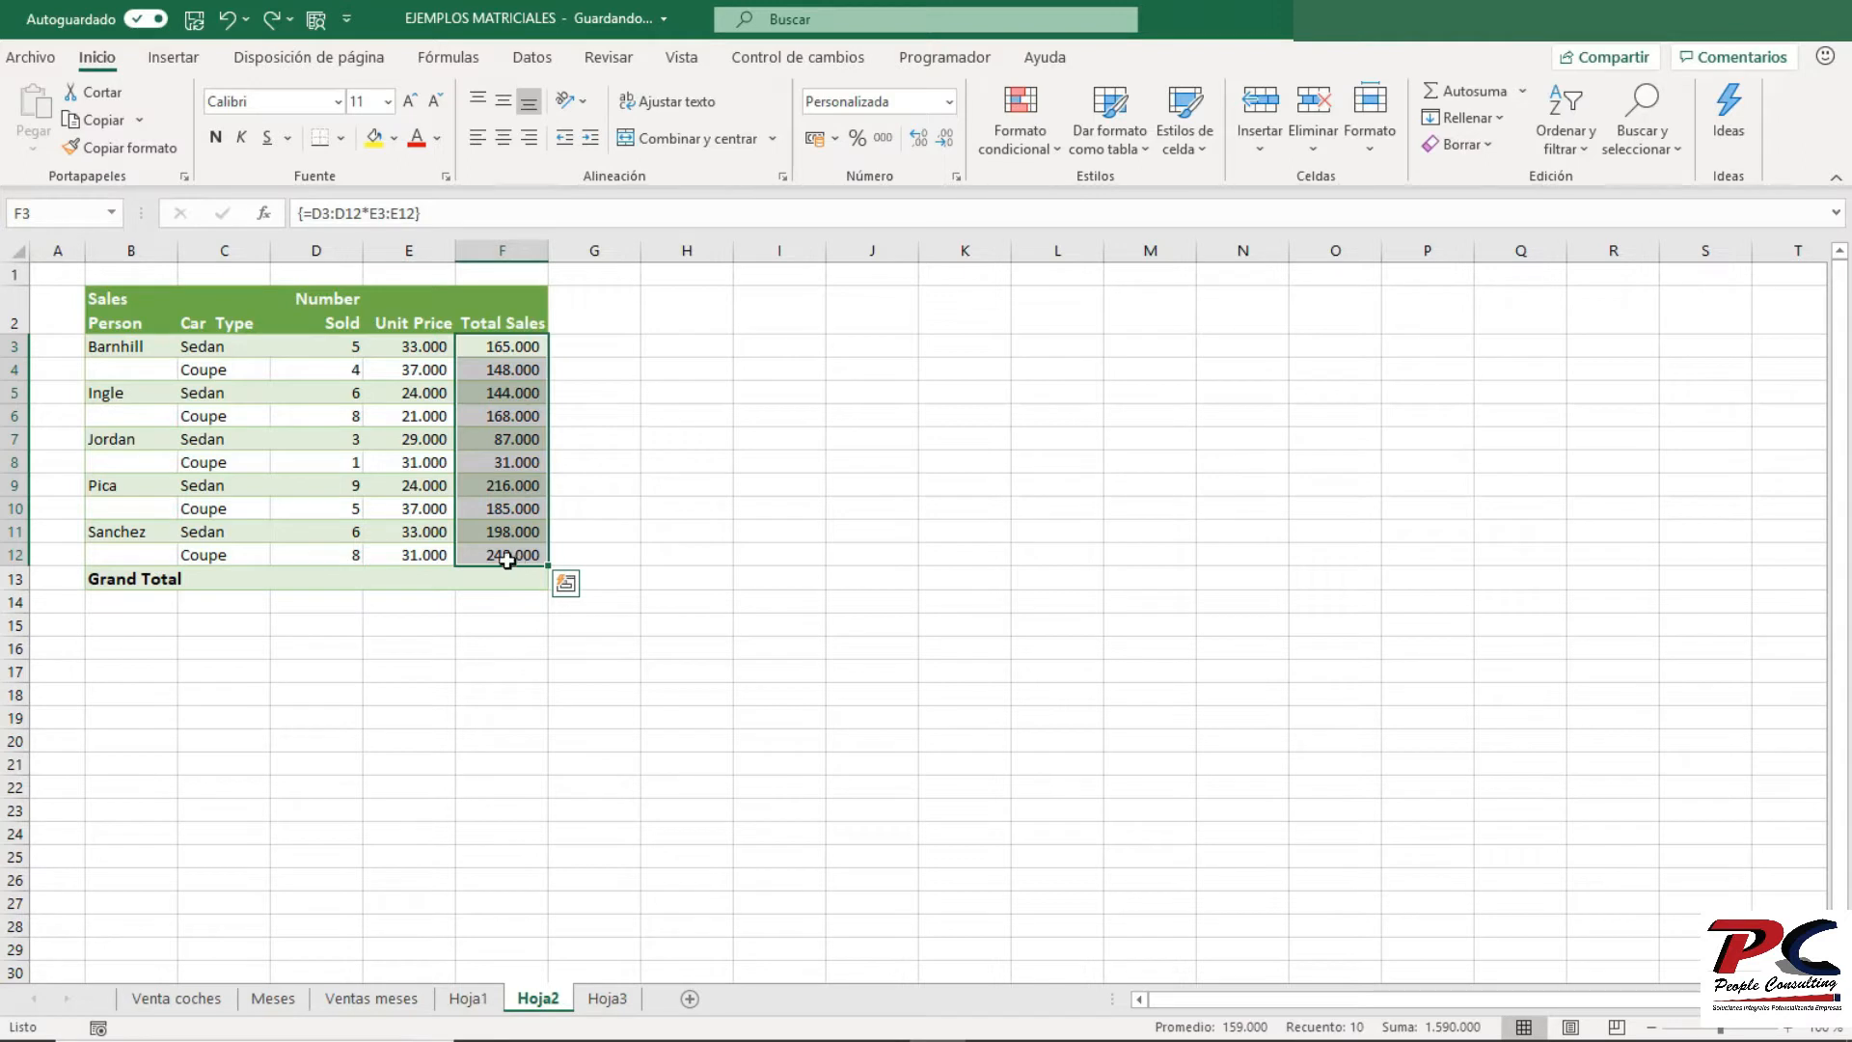
pyautogui.click(502, 440)
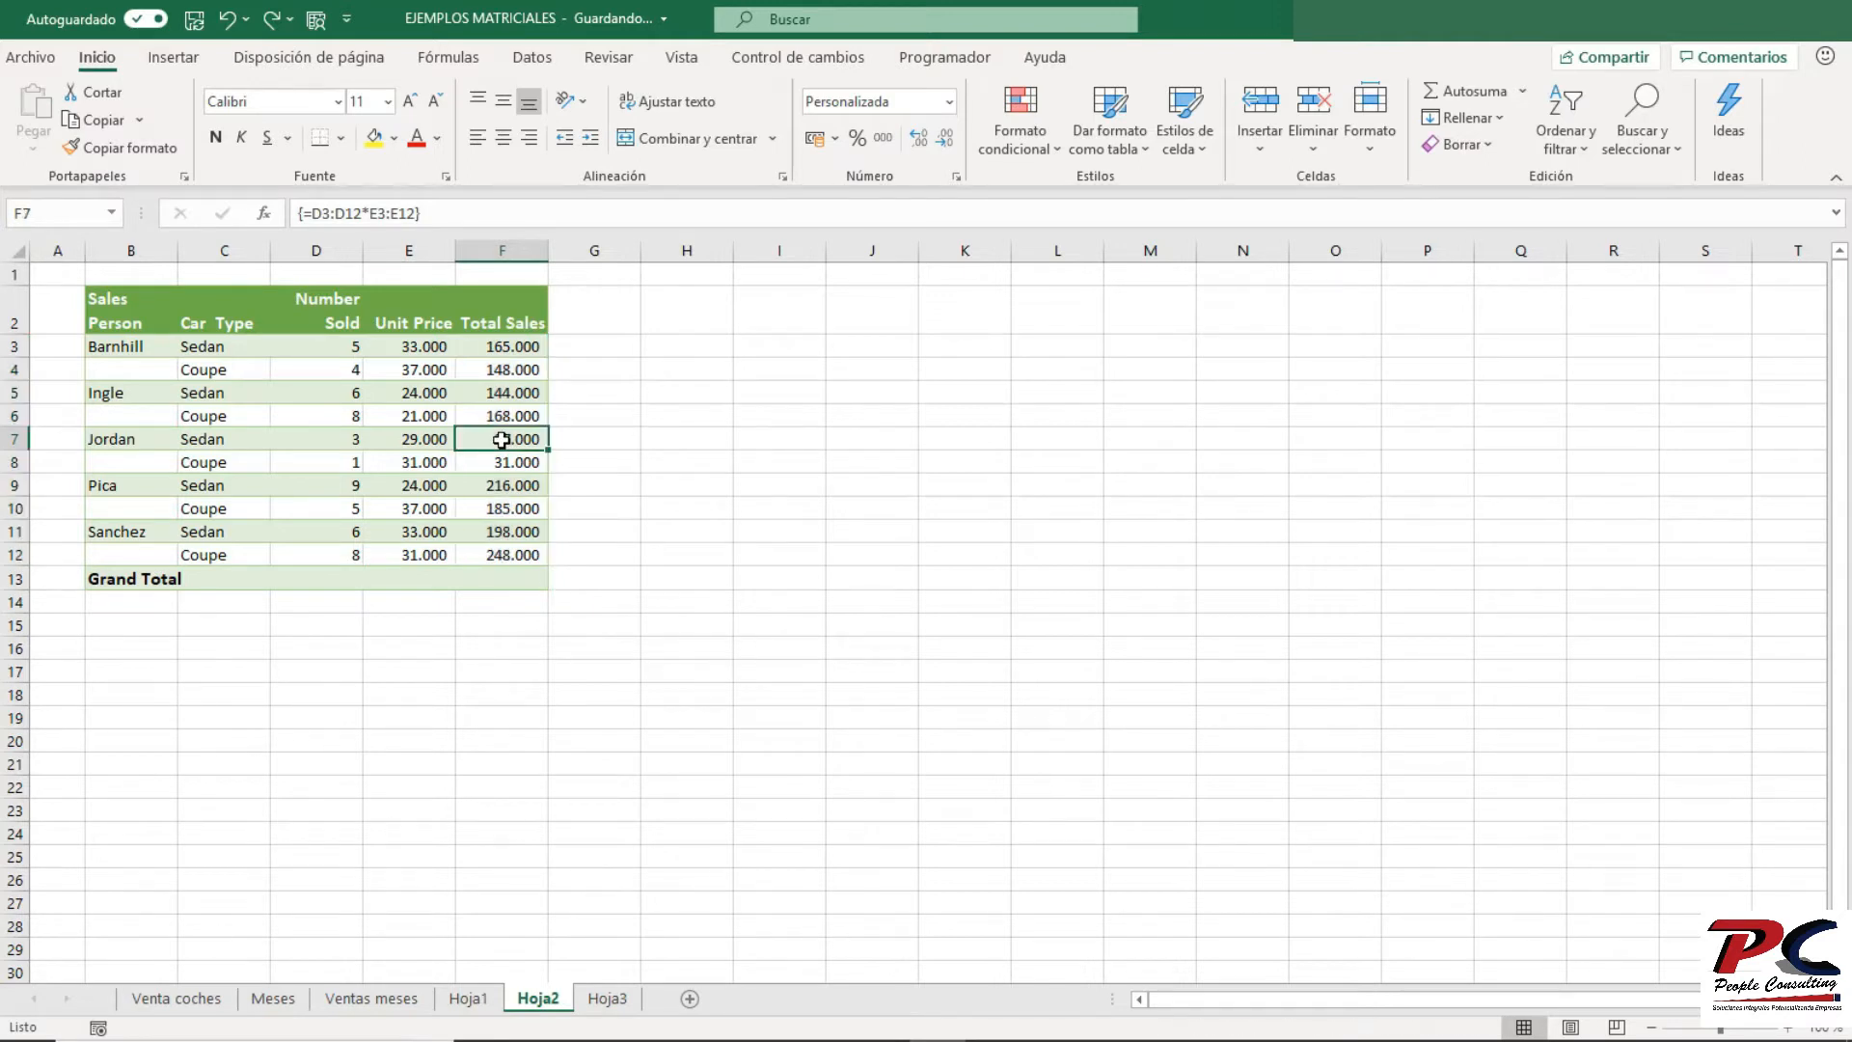
pyautogui.write('k')
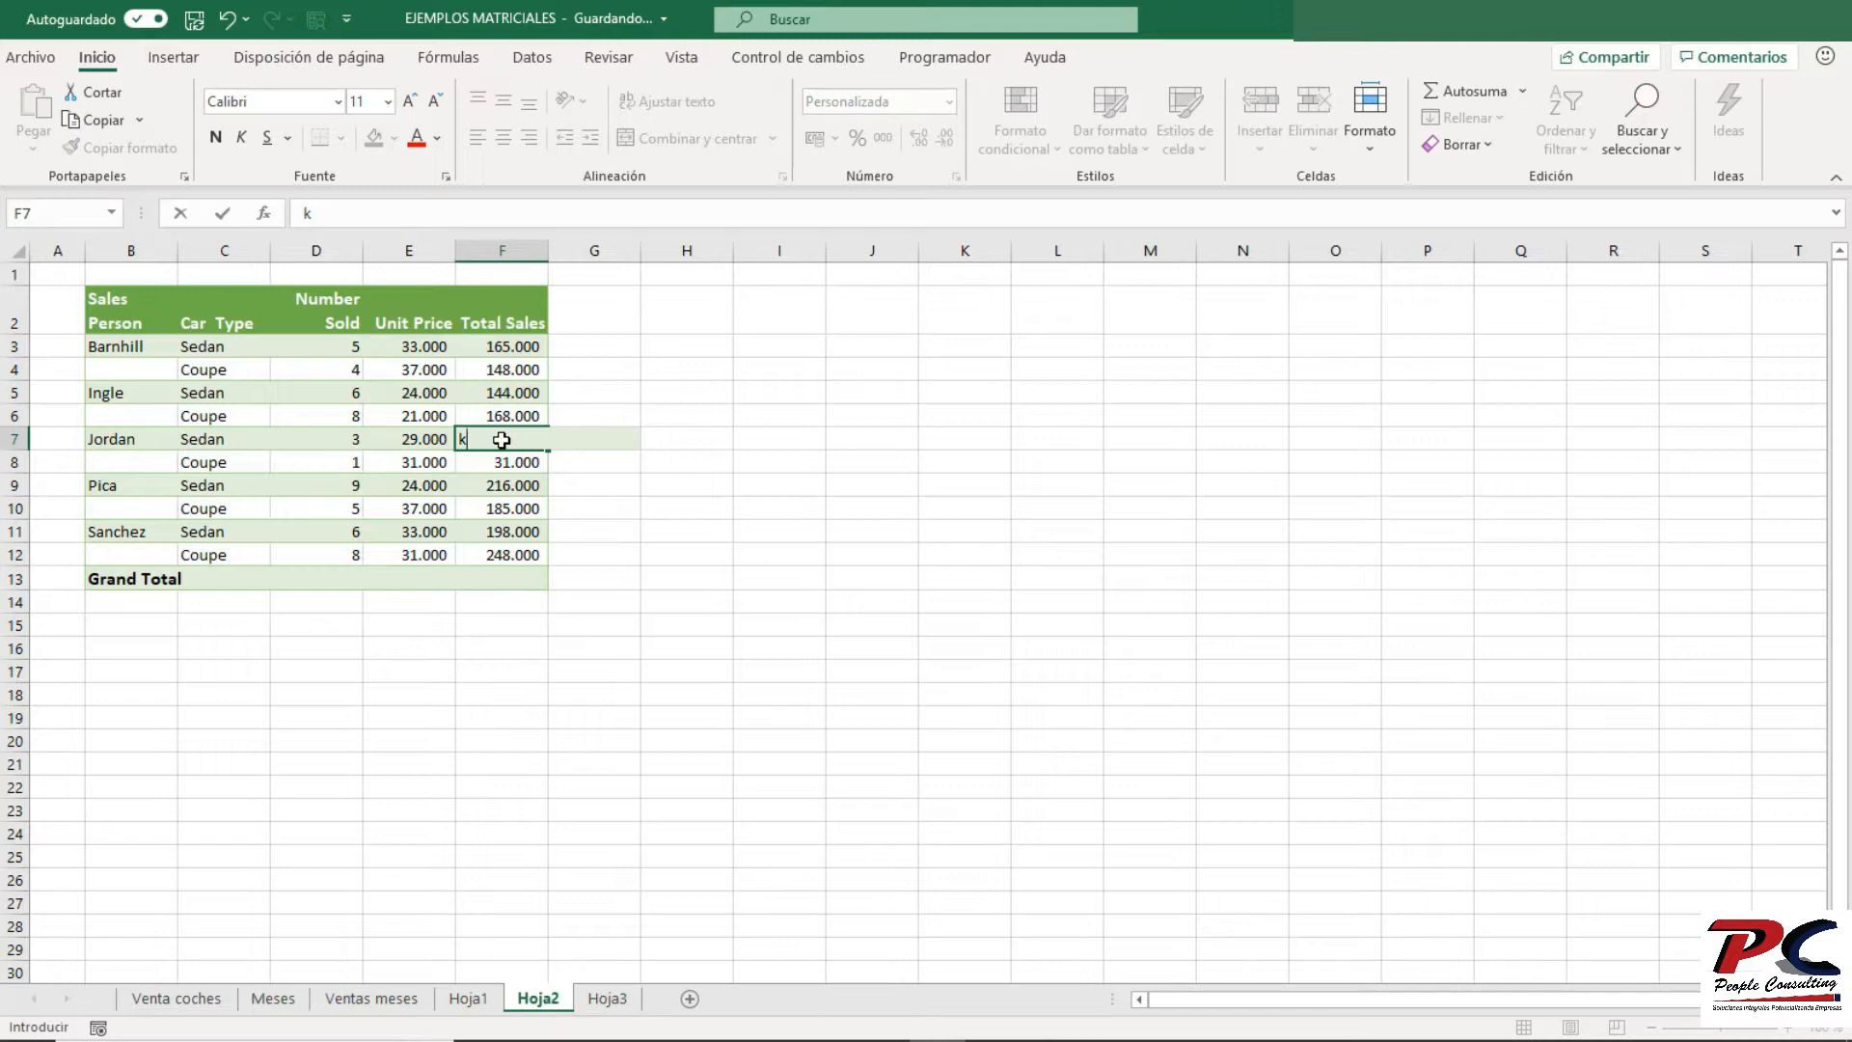
pyautogui.press('Return')
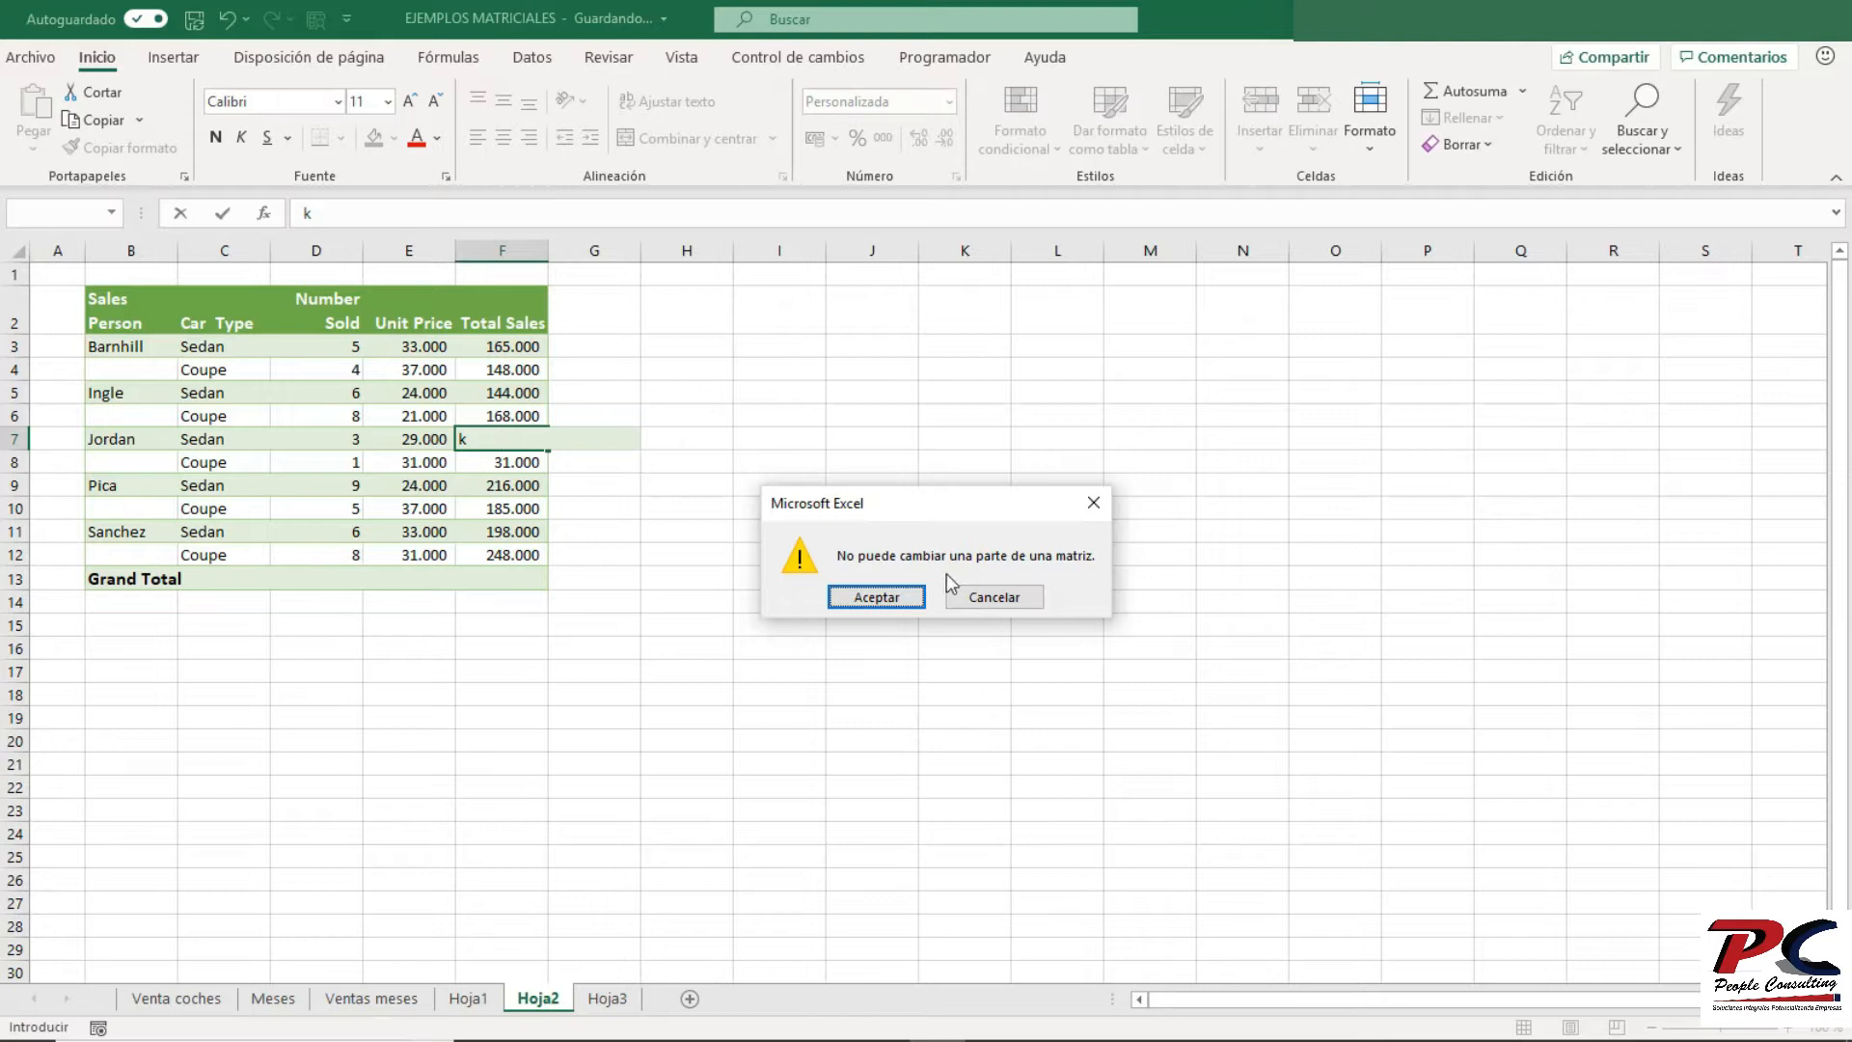
pyautogui.click(999, 597)
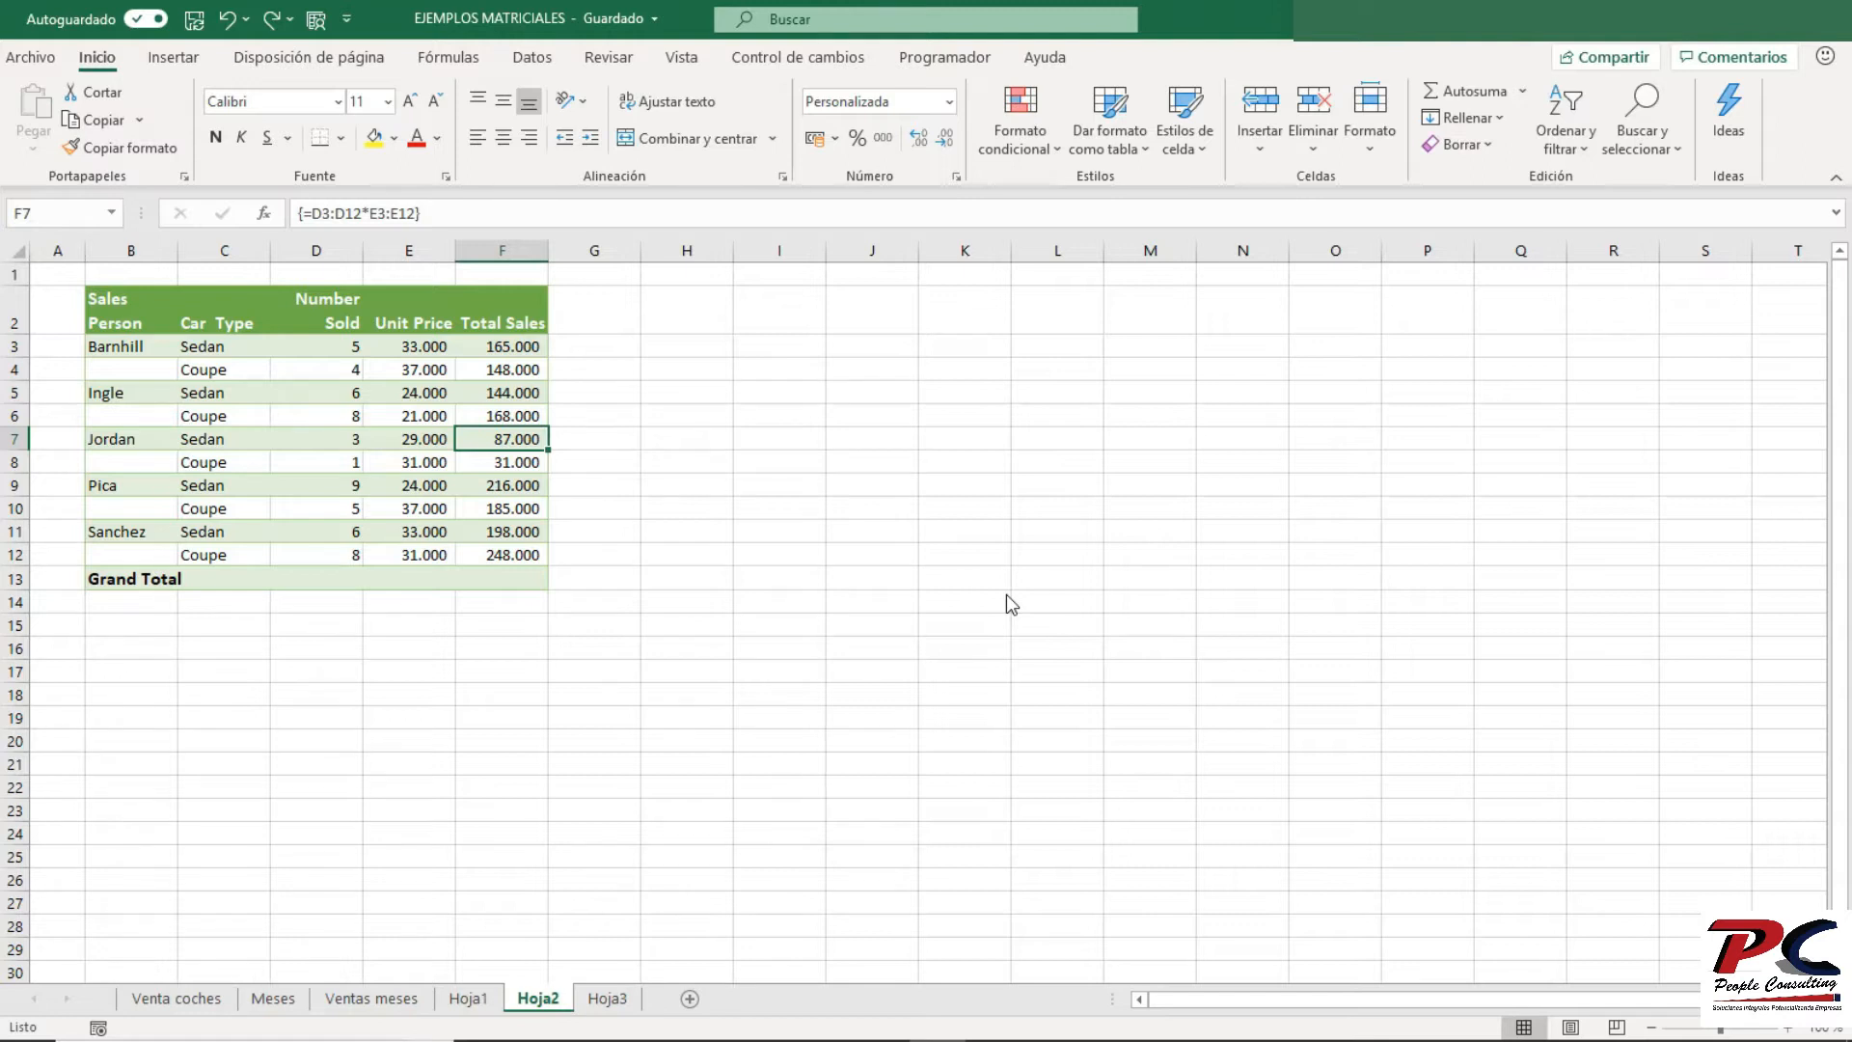
# - Delete the entire Total Sales array formula from F3:F12
pyautogui.moveTo(509, 347); pyautogui.dragTo(498, 557)
pyautogui.press('Delete')
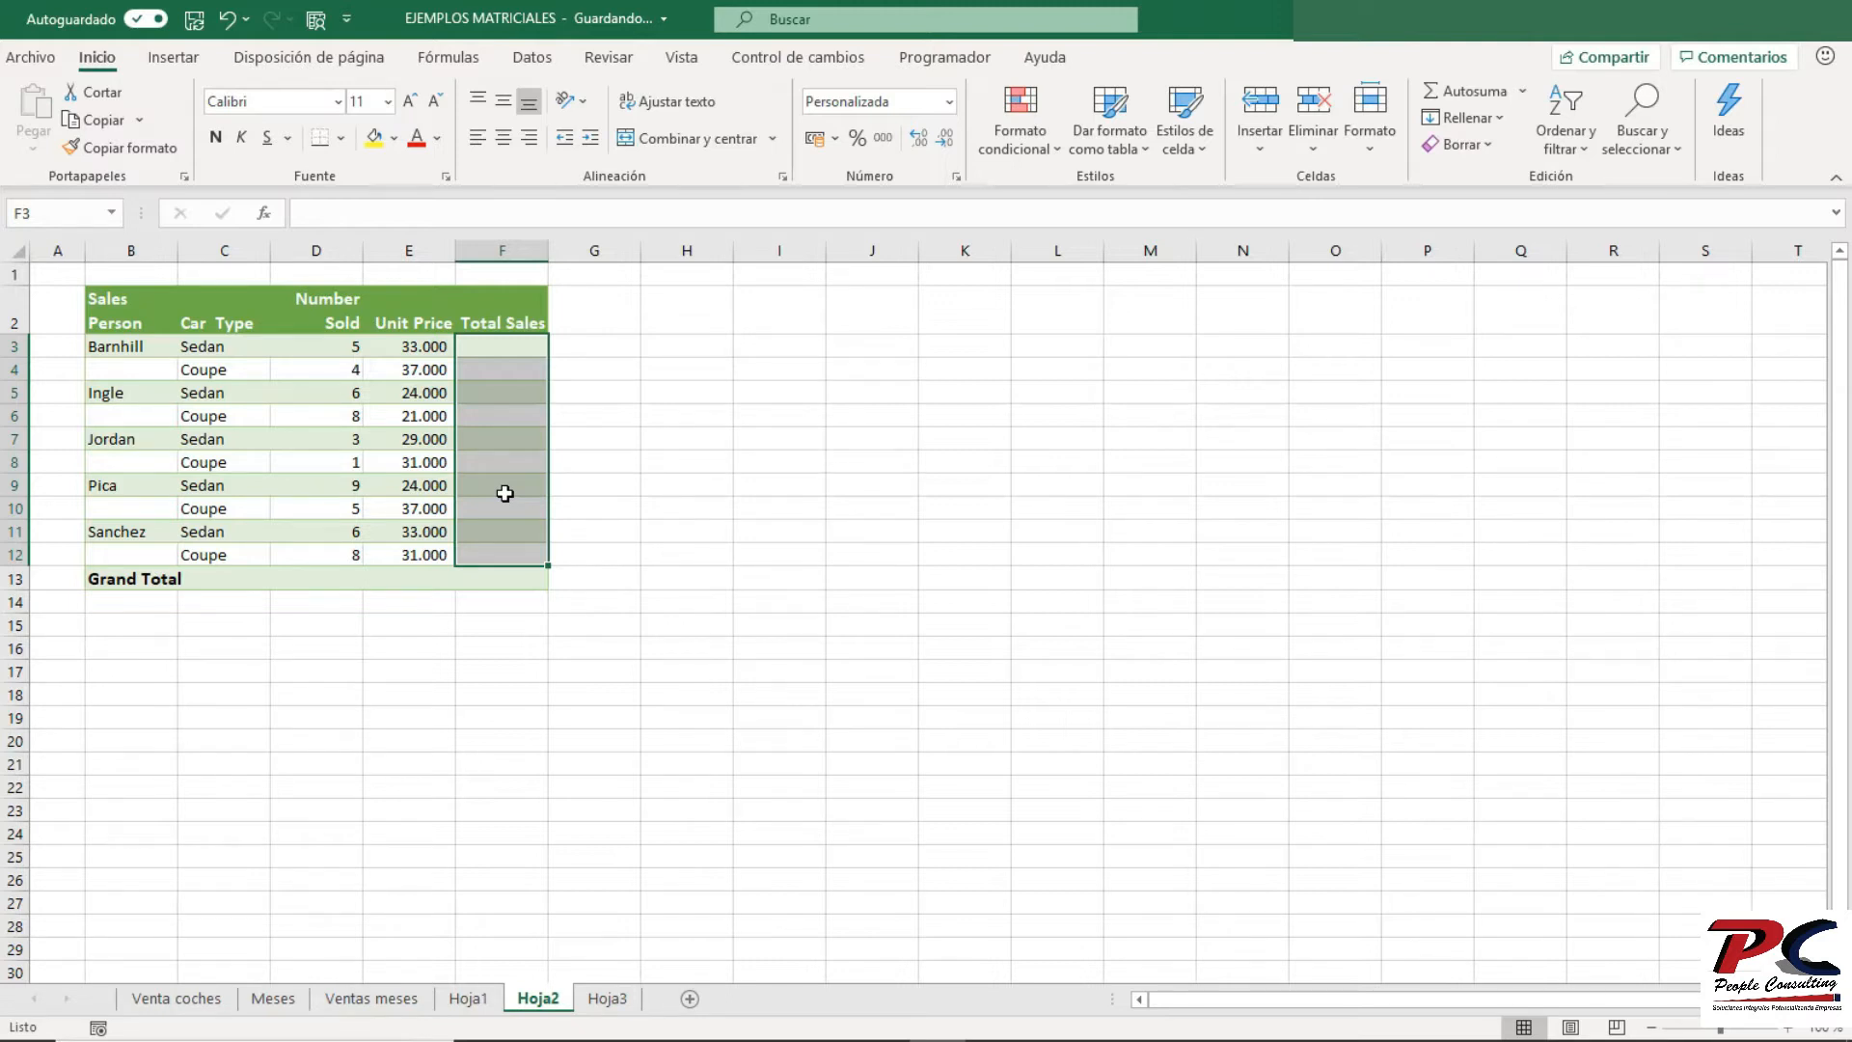
# - Fill H1:J1 with the horizontal array constant ={"enero"\"febrero"\"marzo"} as an array formula
pyautogui.click(690, 272)
pyautogui.click(780, 272)
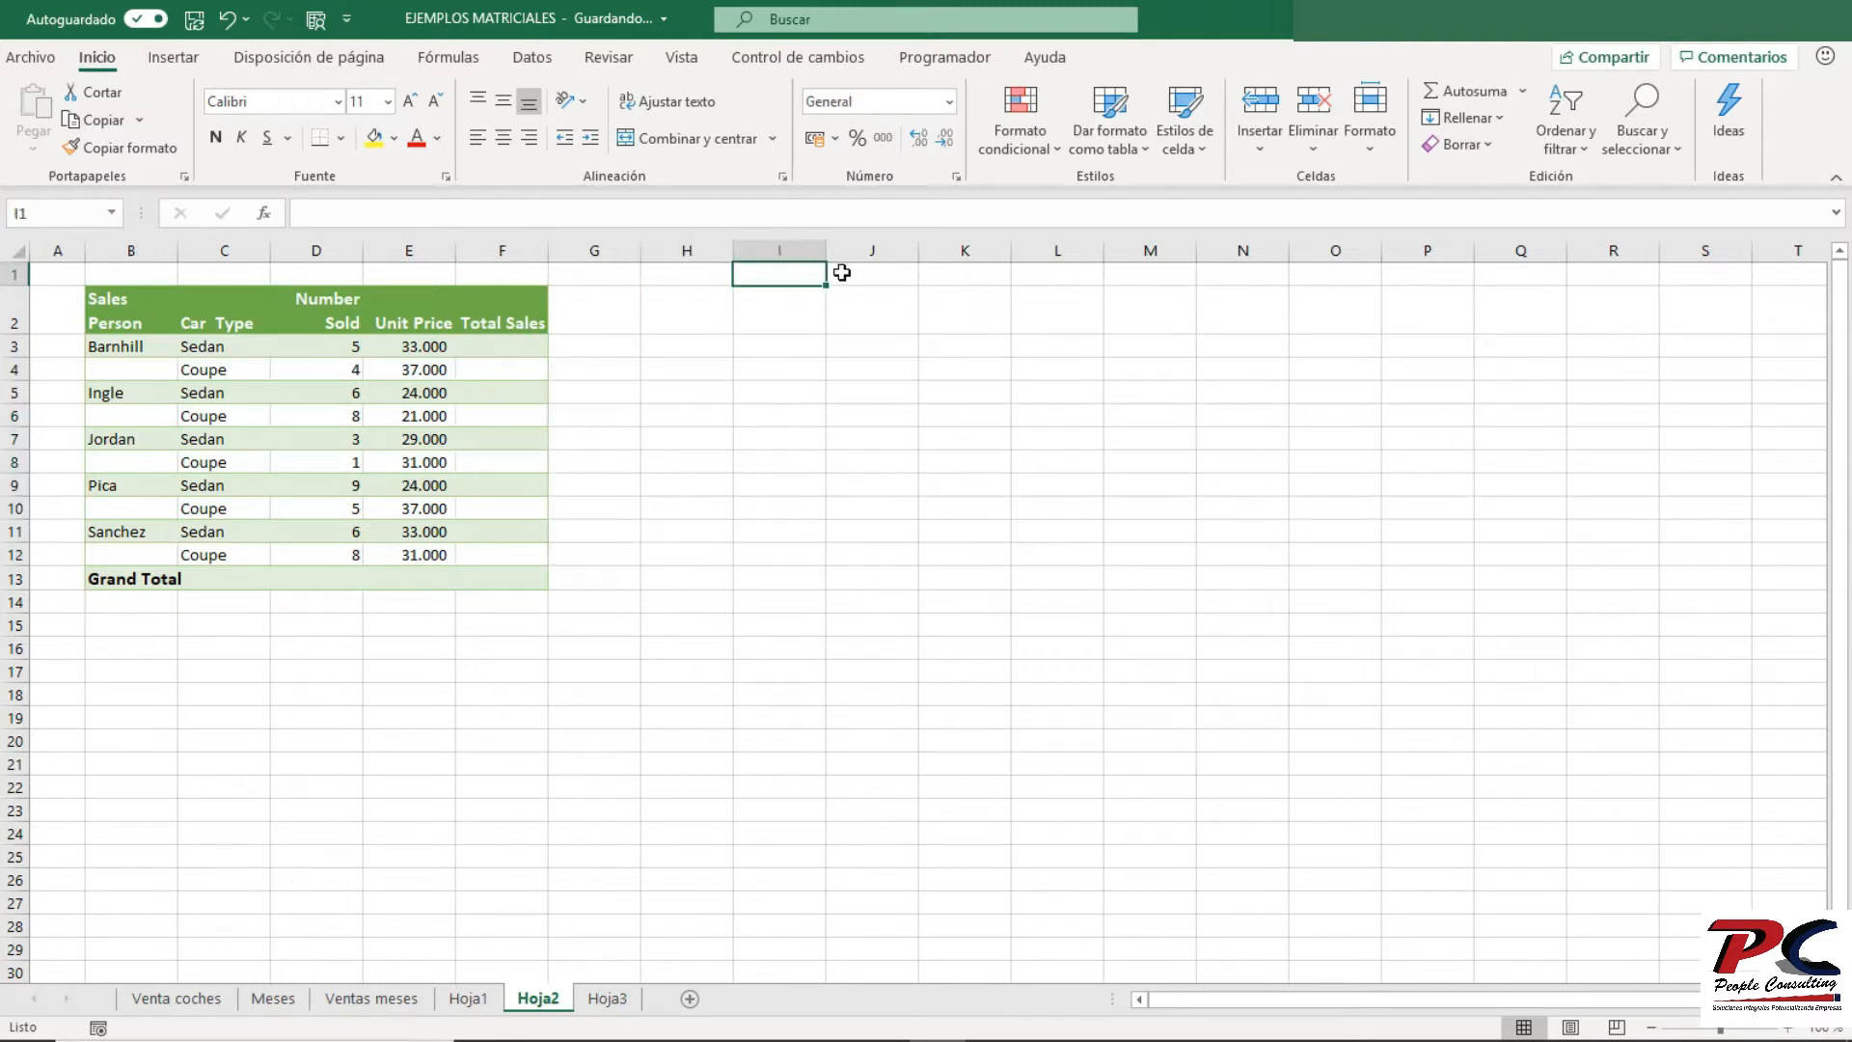
pyautogui.click(844, 274)
pyautogui.moveTo(700, 276); pyautogui.dragTo(856, 270)
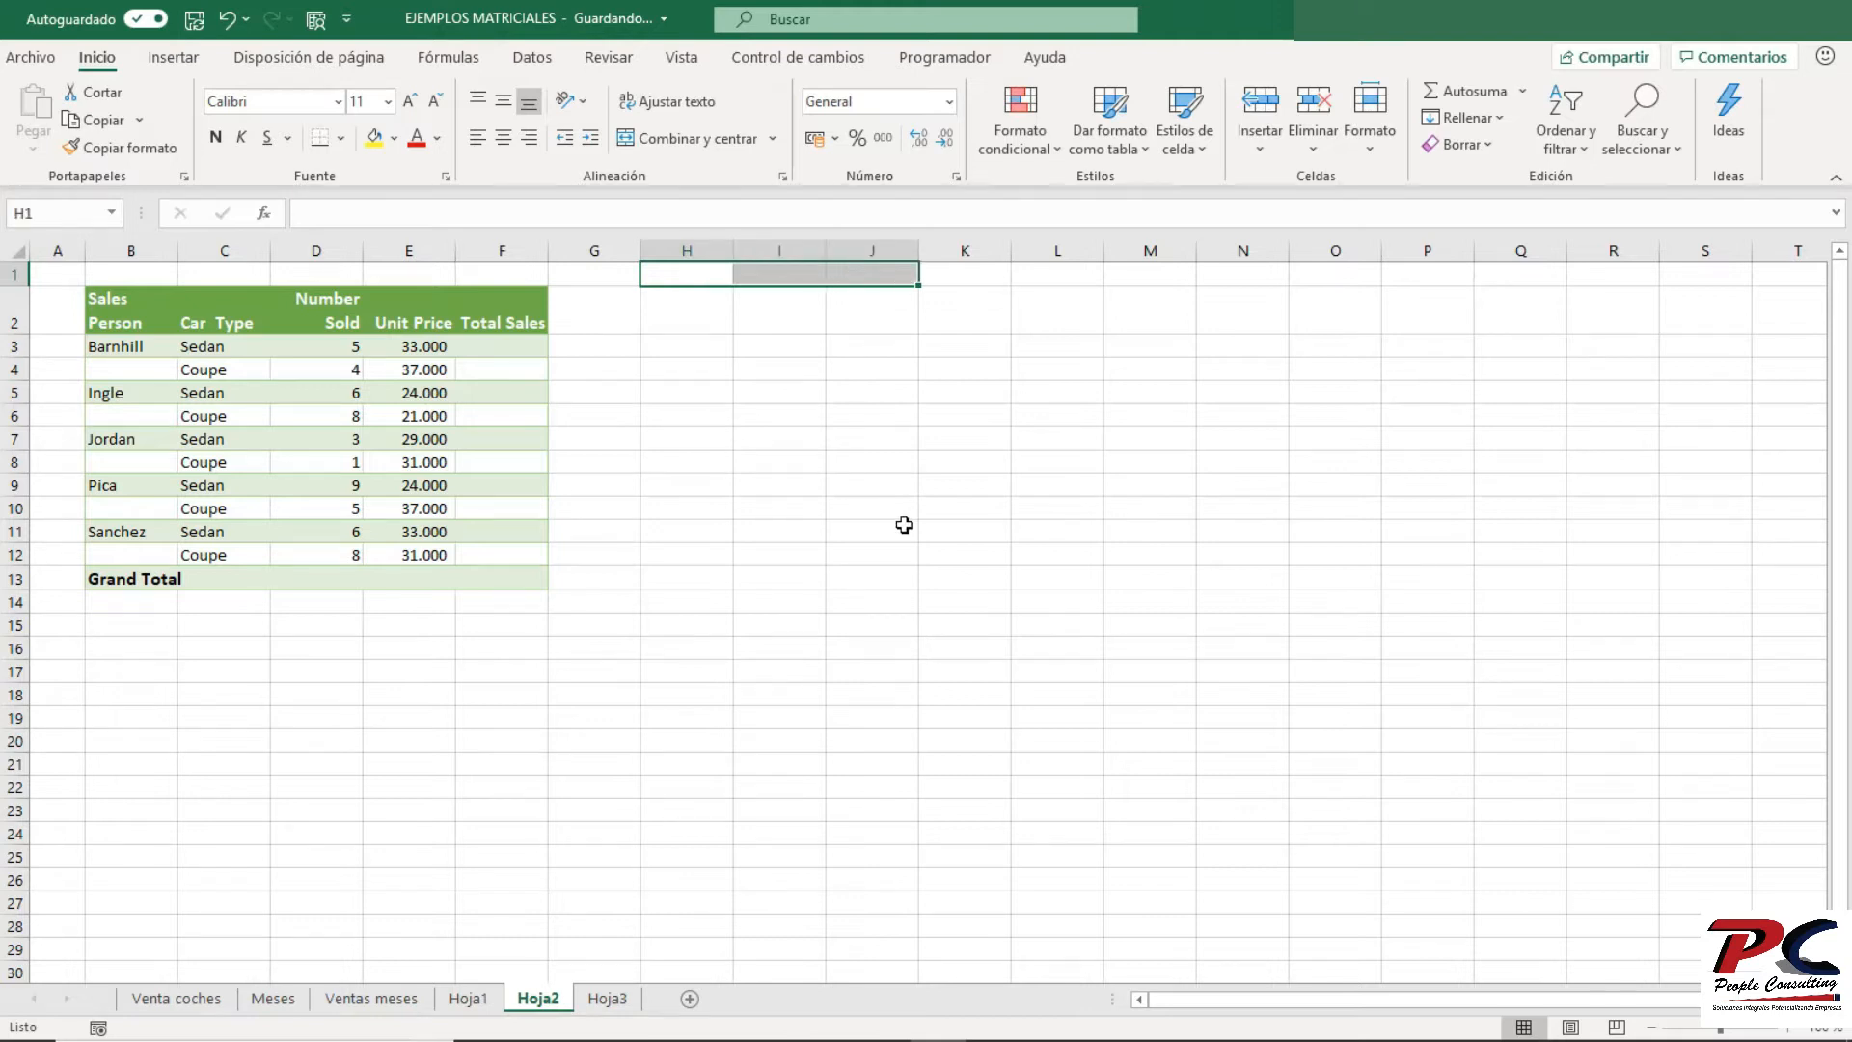
pyautogui.write('=')
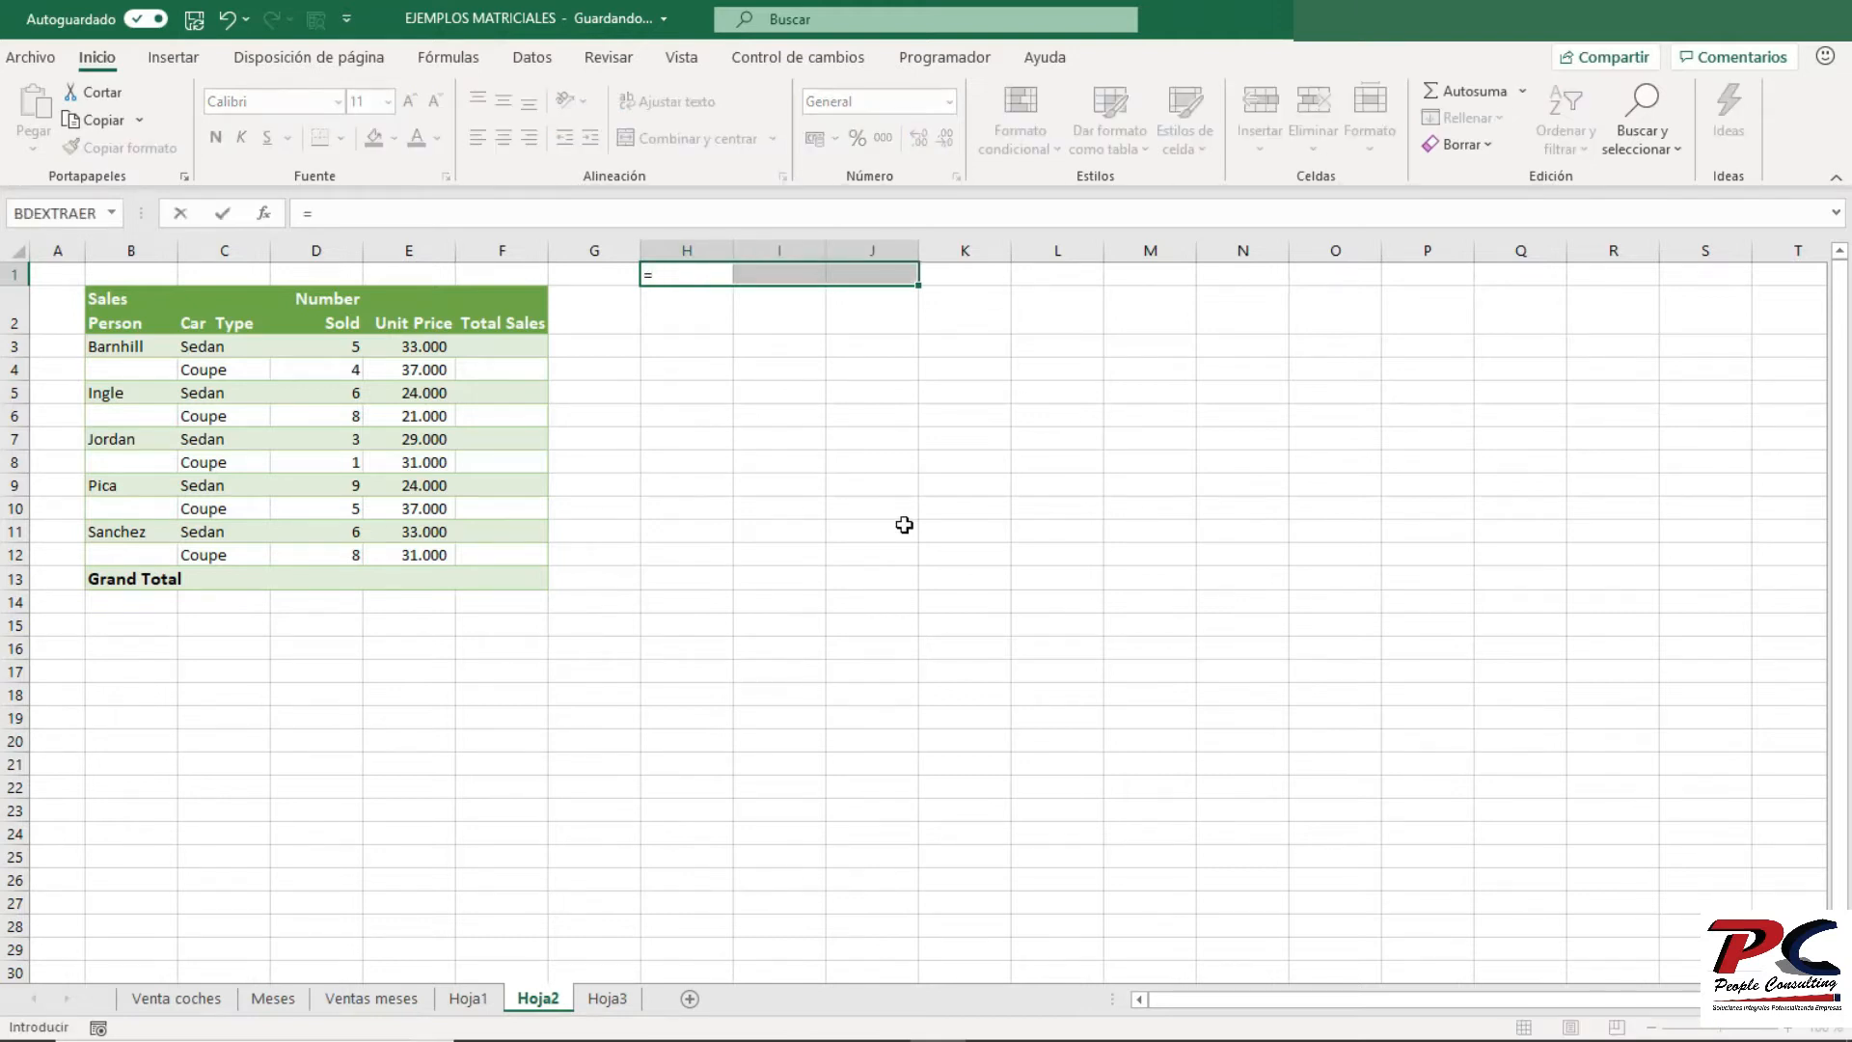
pyautogui.write('{"')
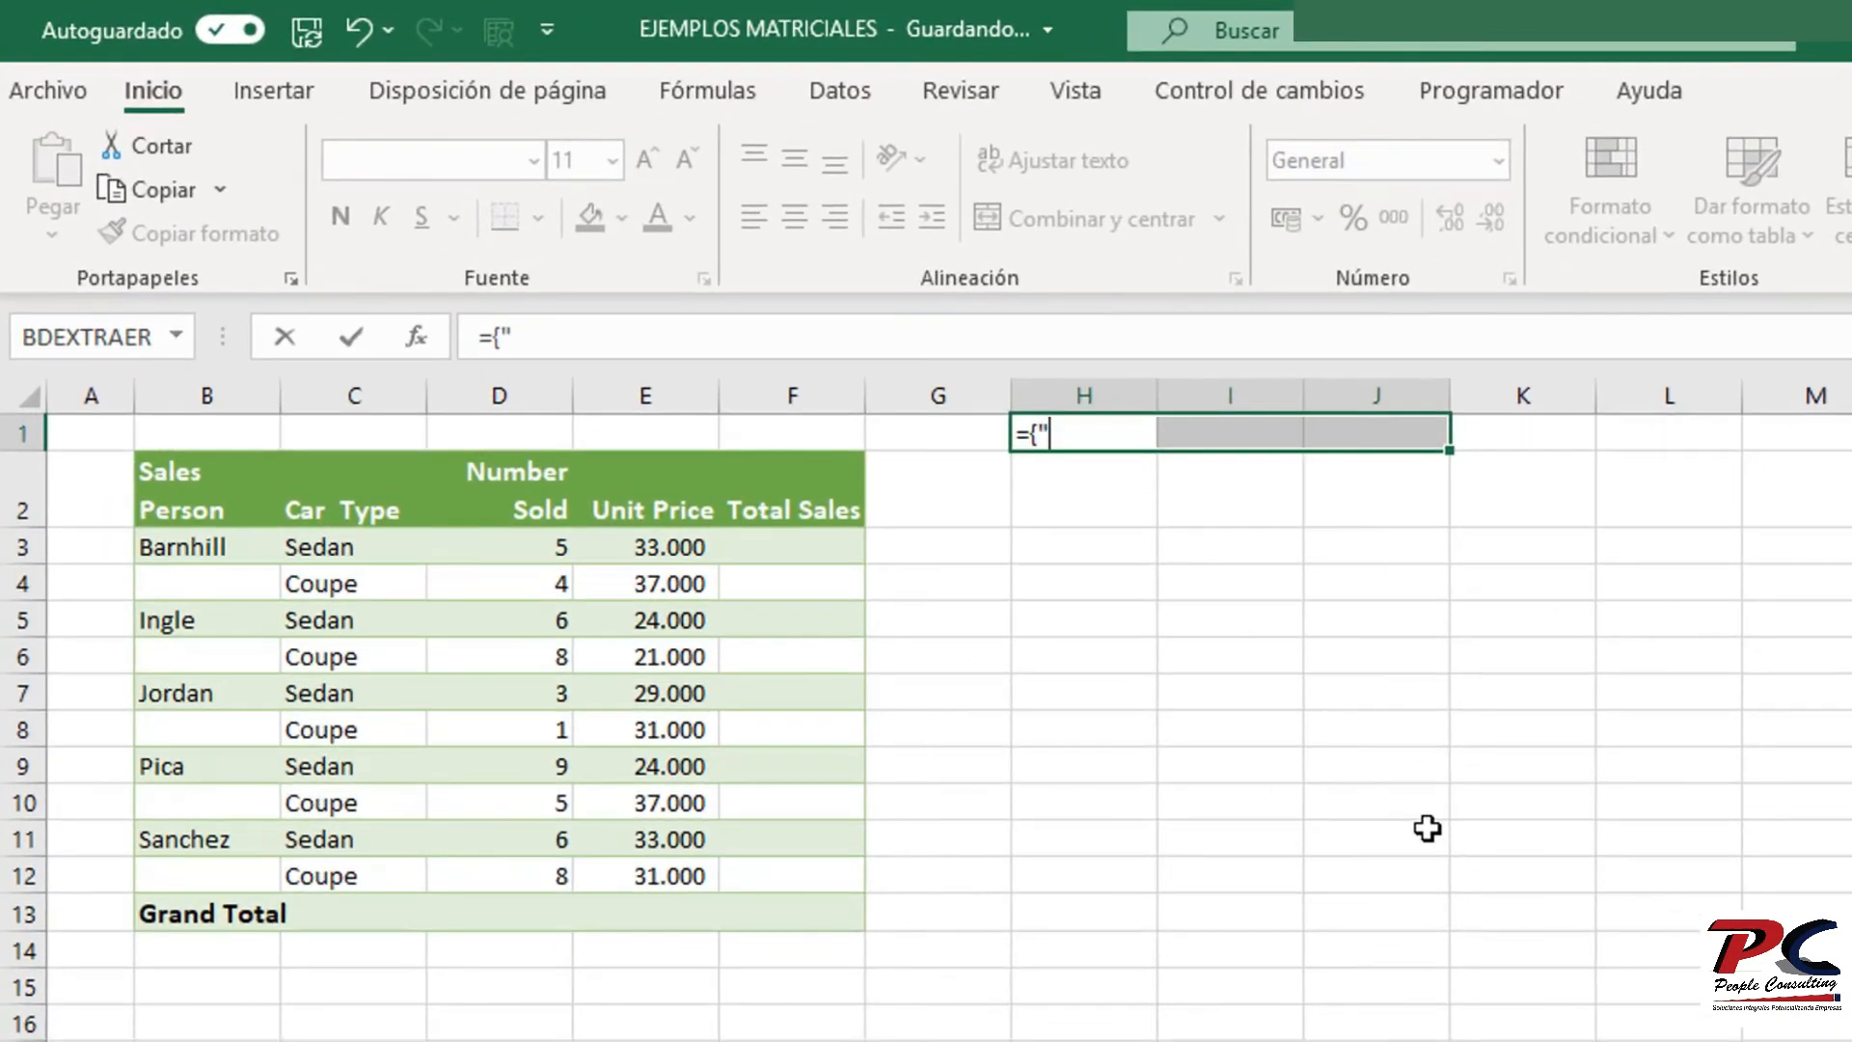
pyautogui.write('enero"')
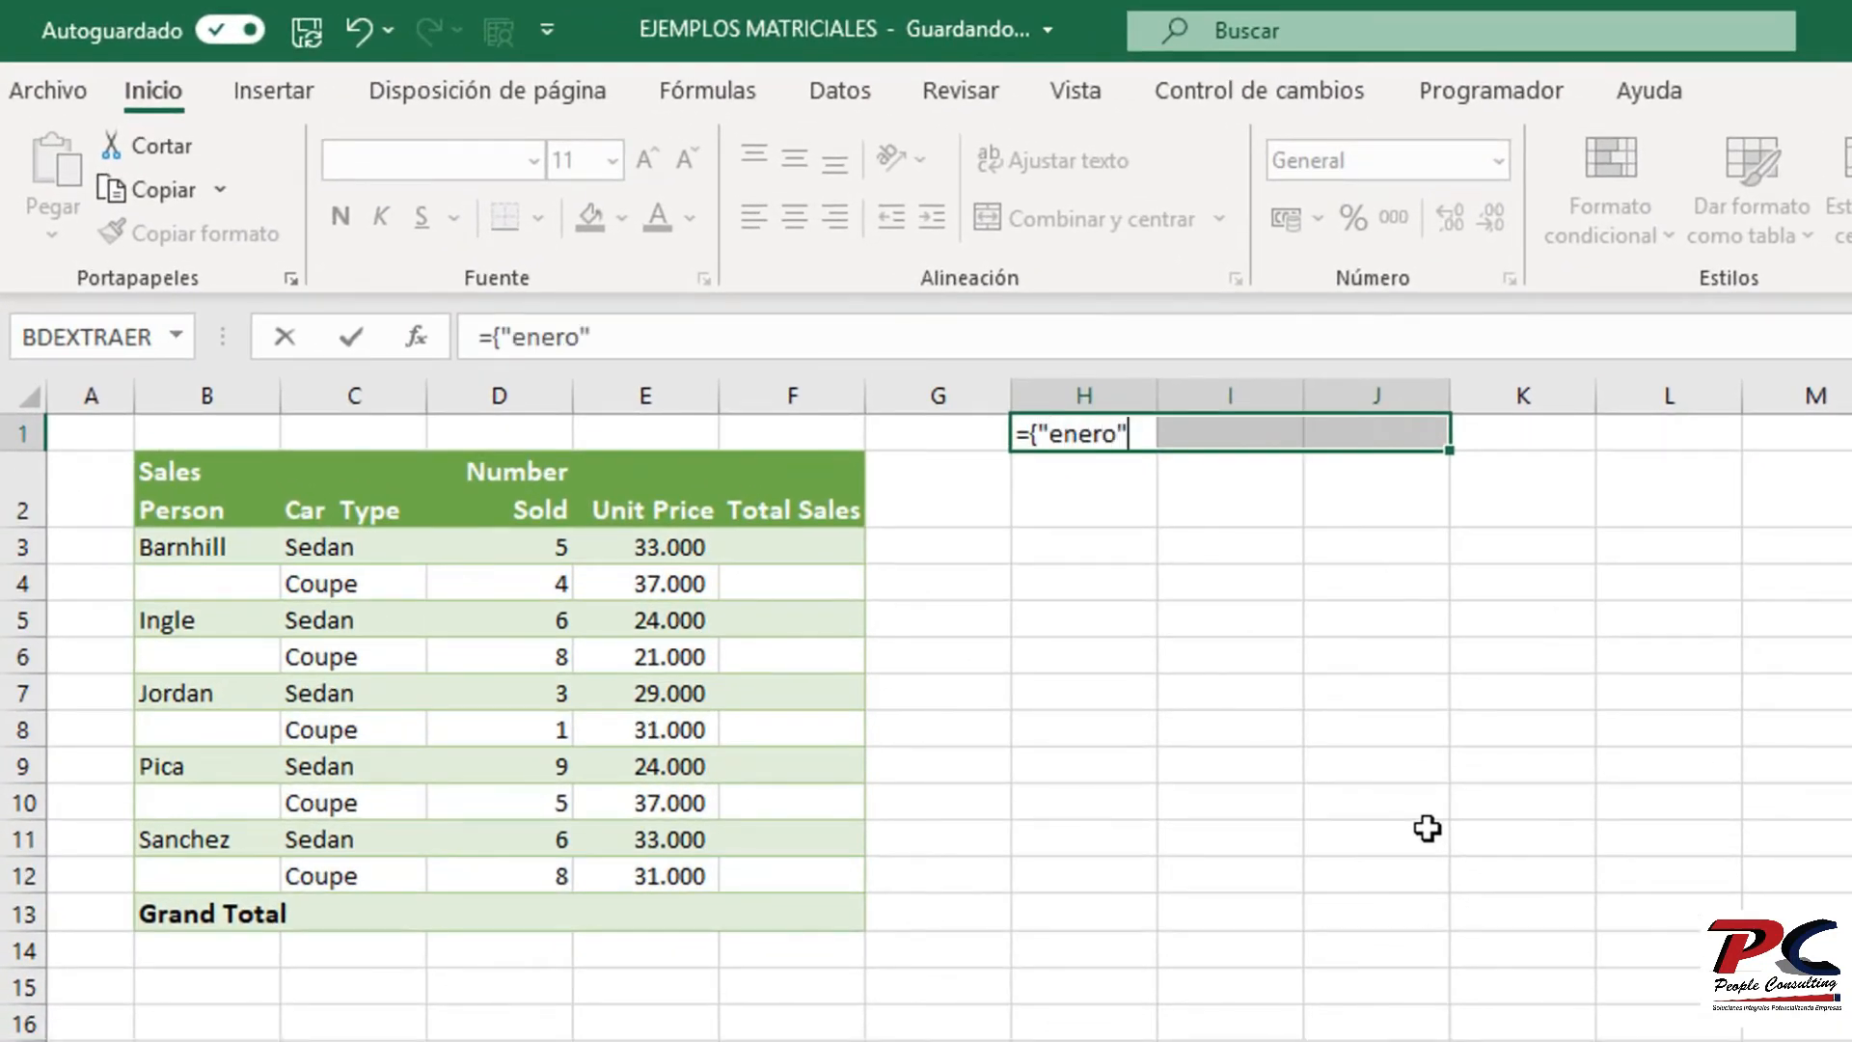
pyautogui.write('\\"febre')
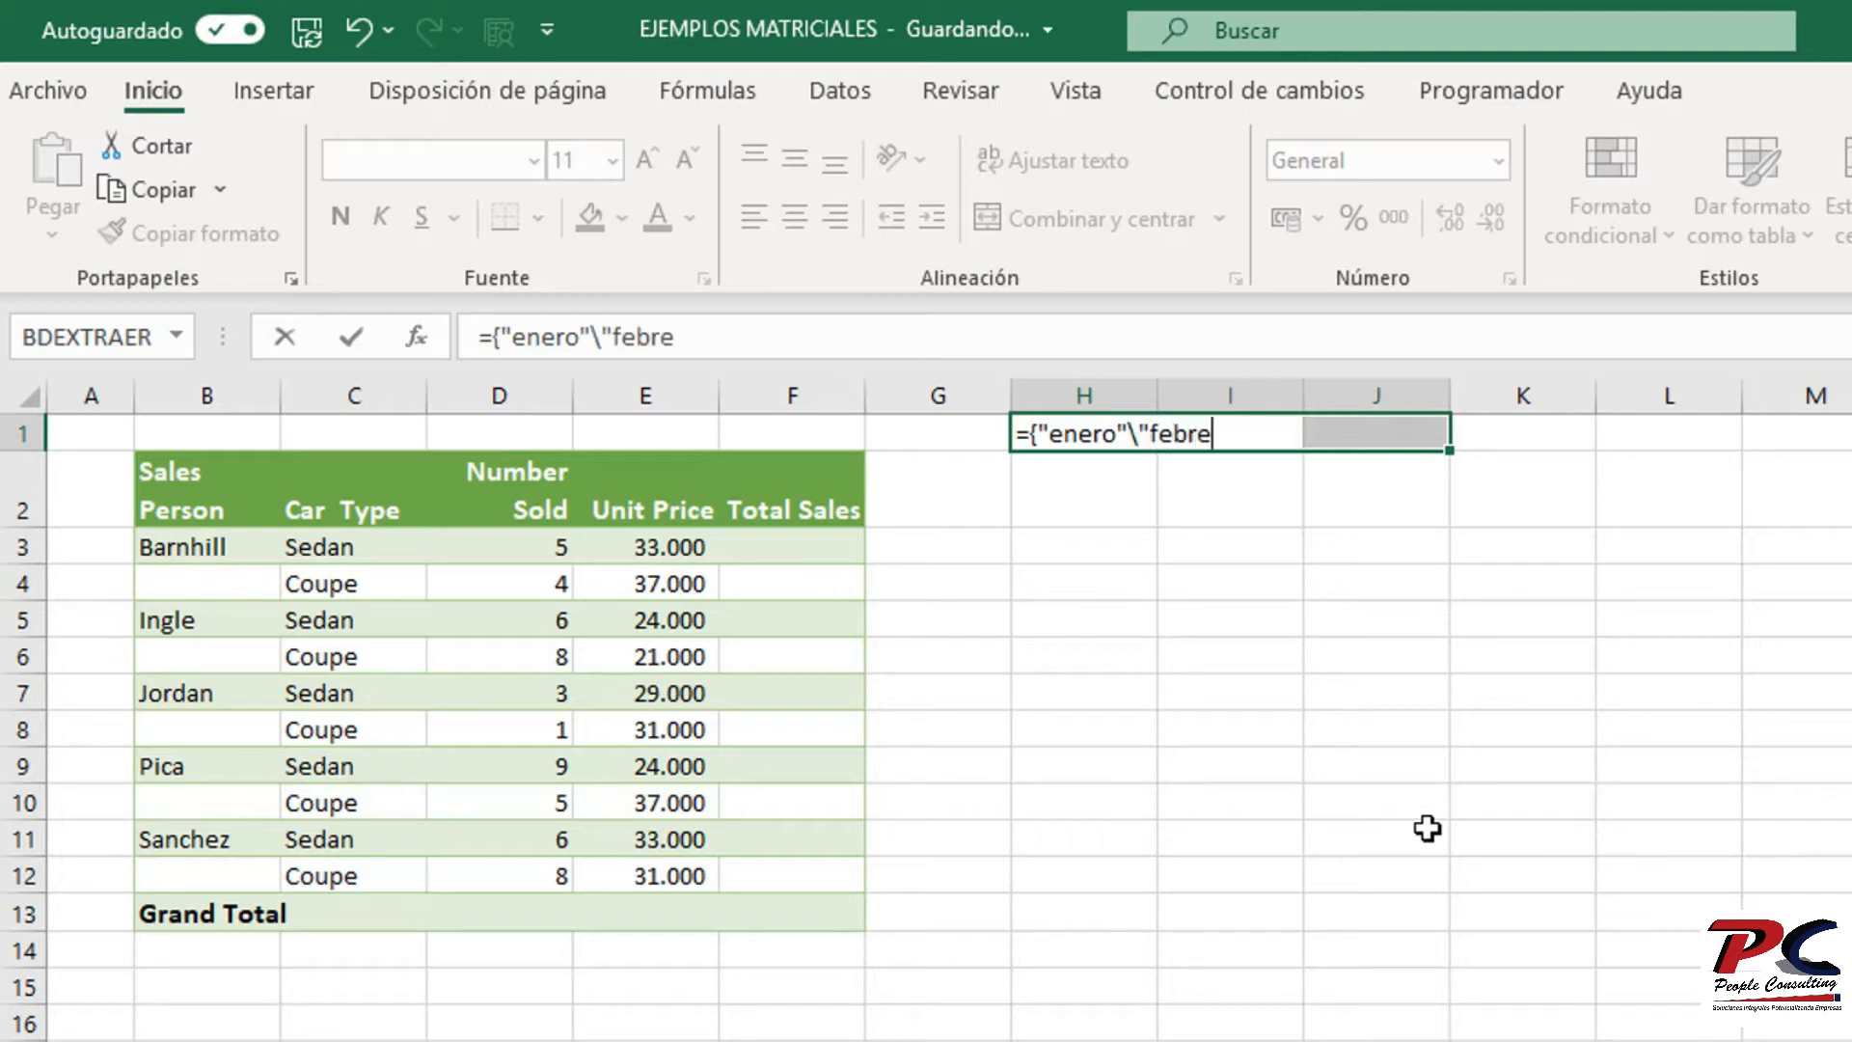
pyautogui.write('ro"\\')
pyautogui.write('mar')
pyautogui.press('BackSpace')
pyautogui.press('BackSpace')
pyautogui.press('BackSpace')
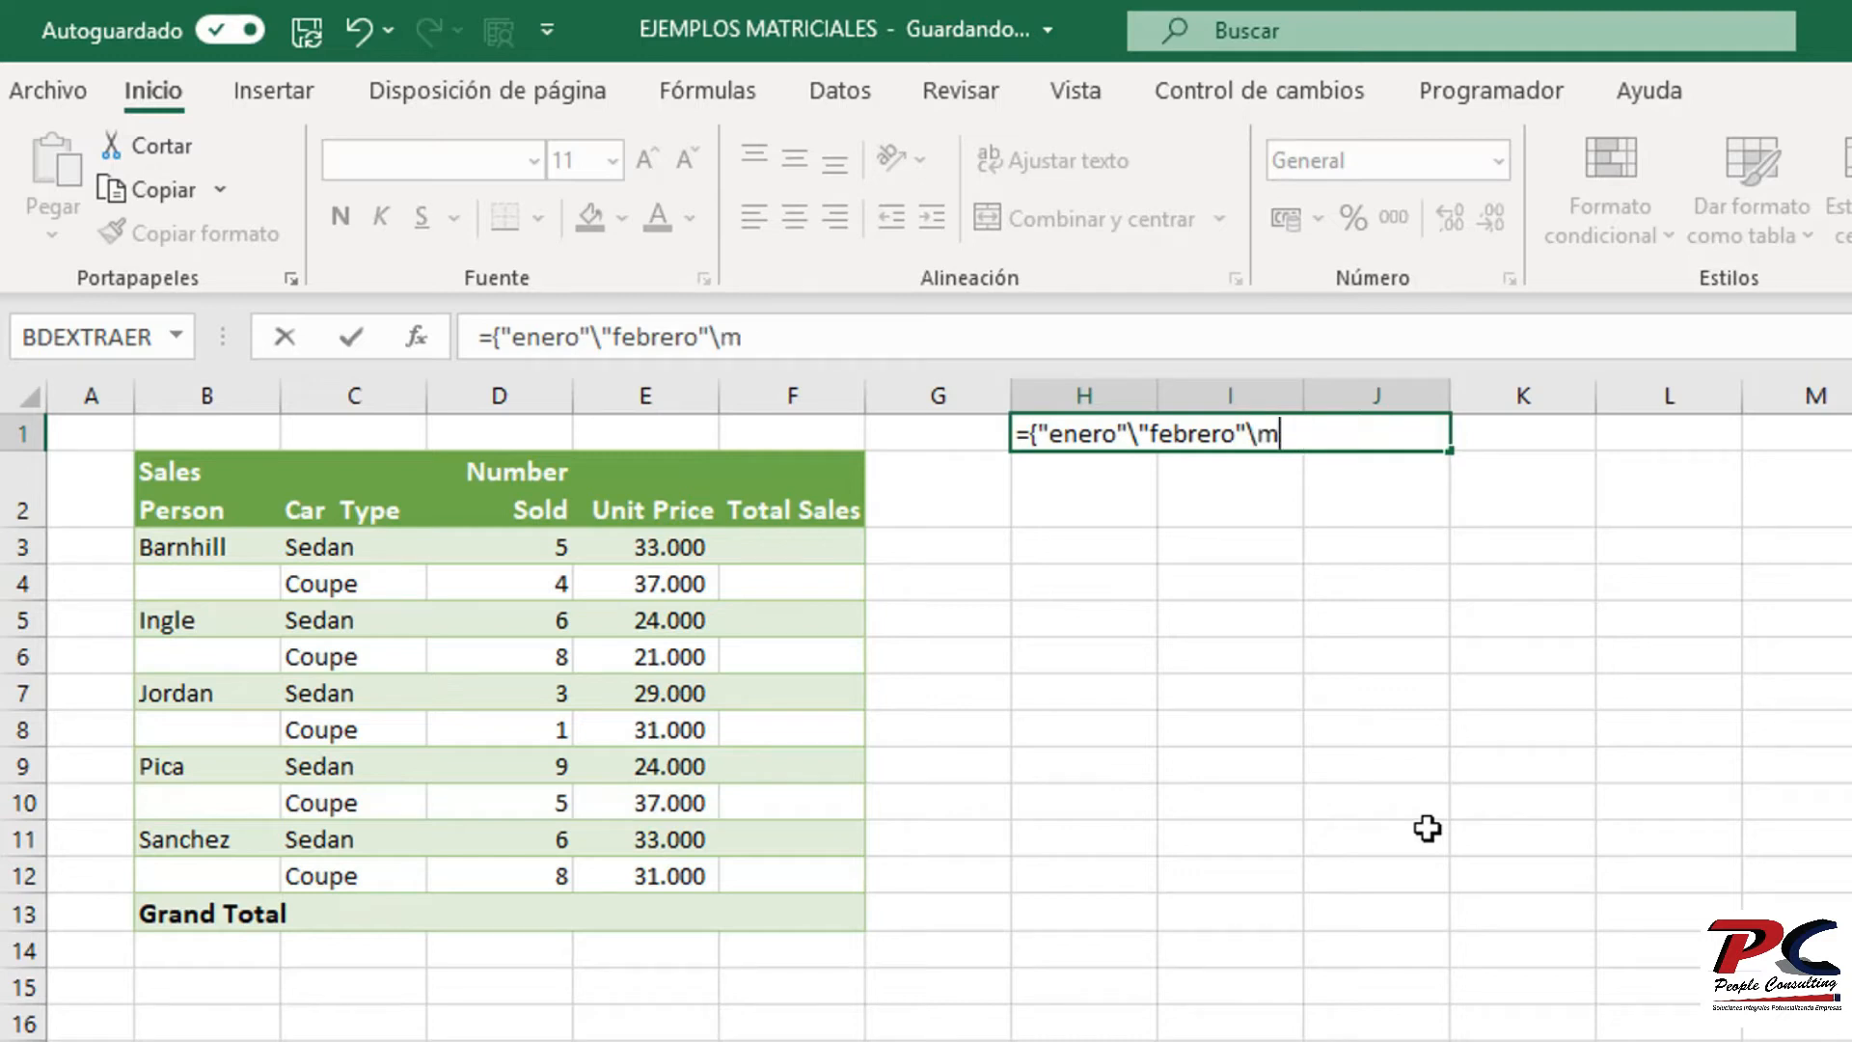
pyautogui.write('"mar')
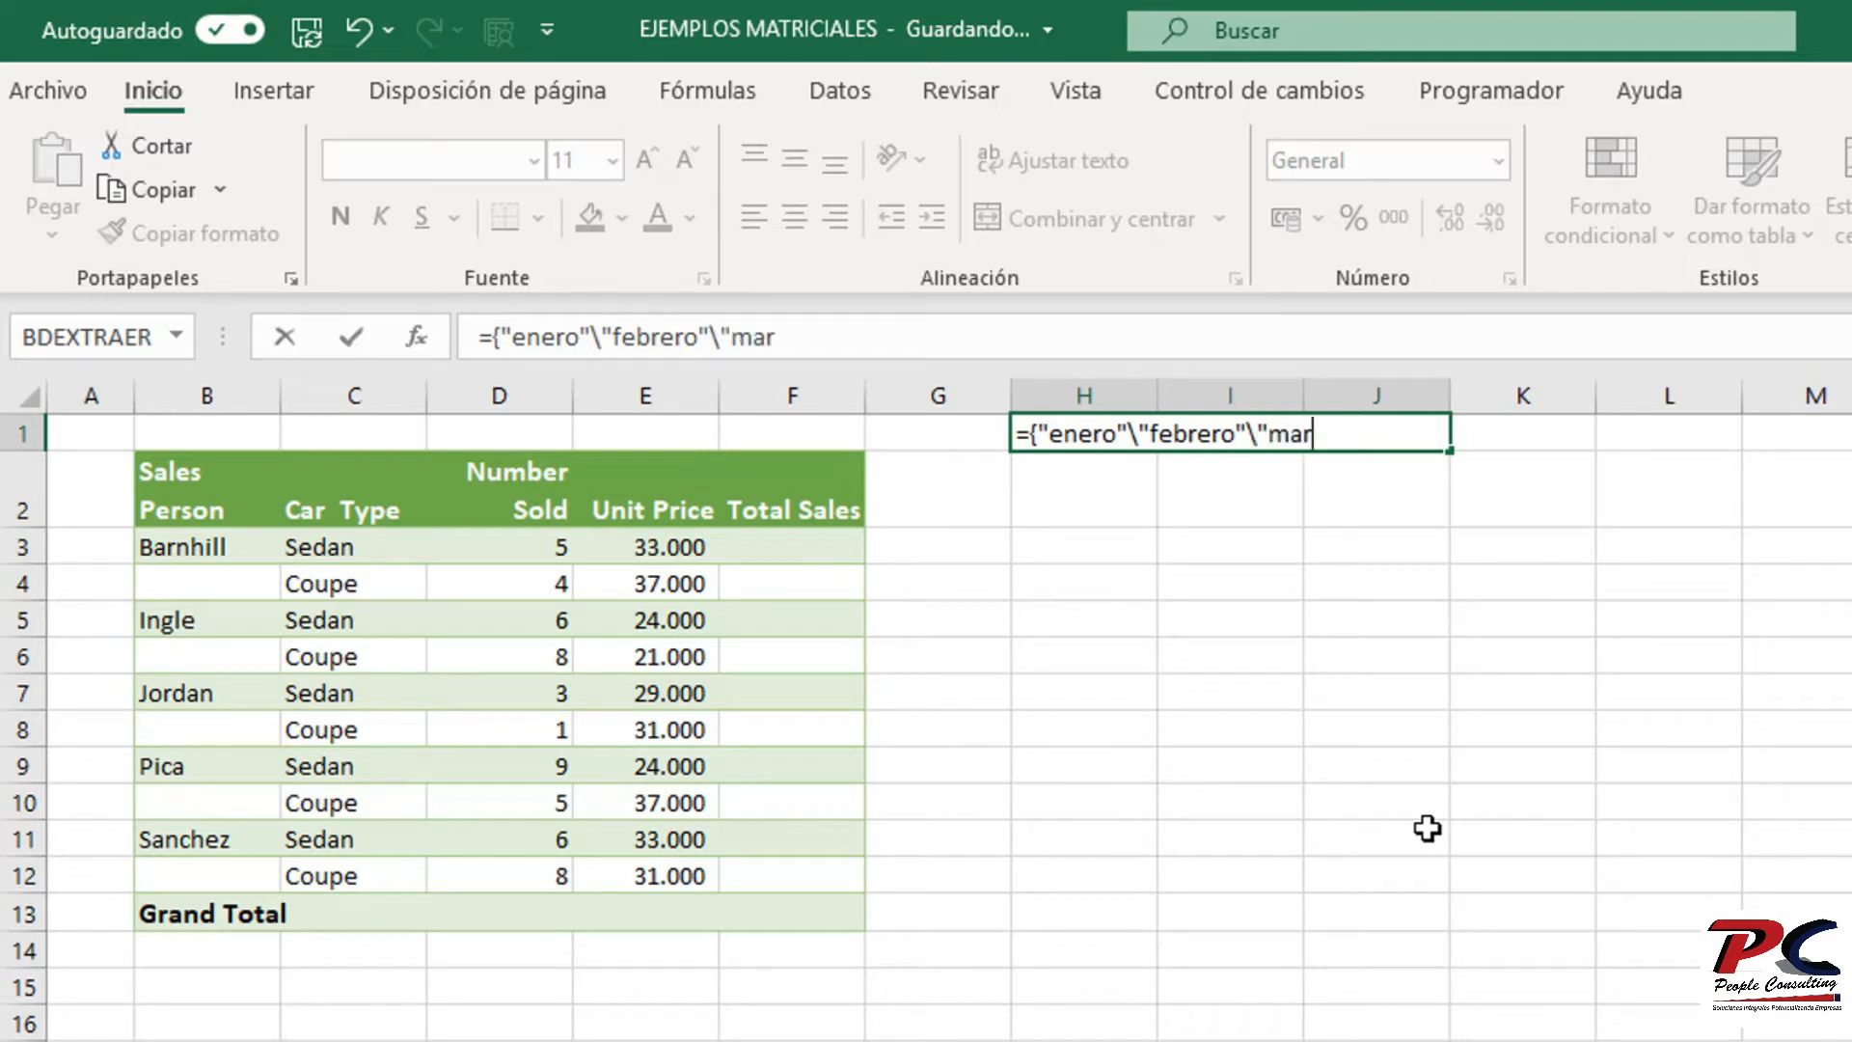
pyautogui.write('zo"}')
pyautogui.hotkey('ctrl', 'shift', 'Return')
pyautogui.click(1282, 717)
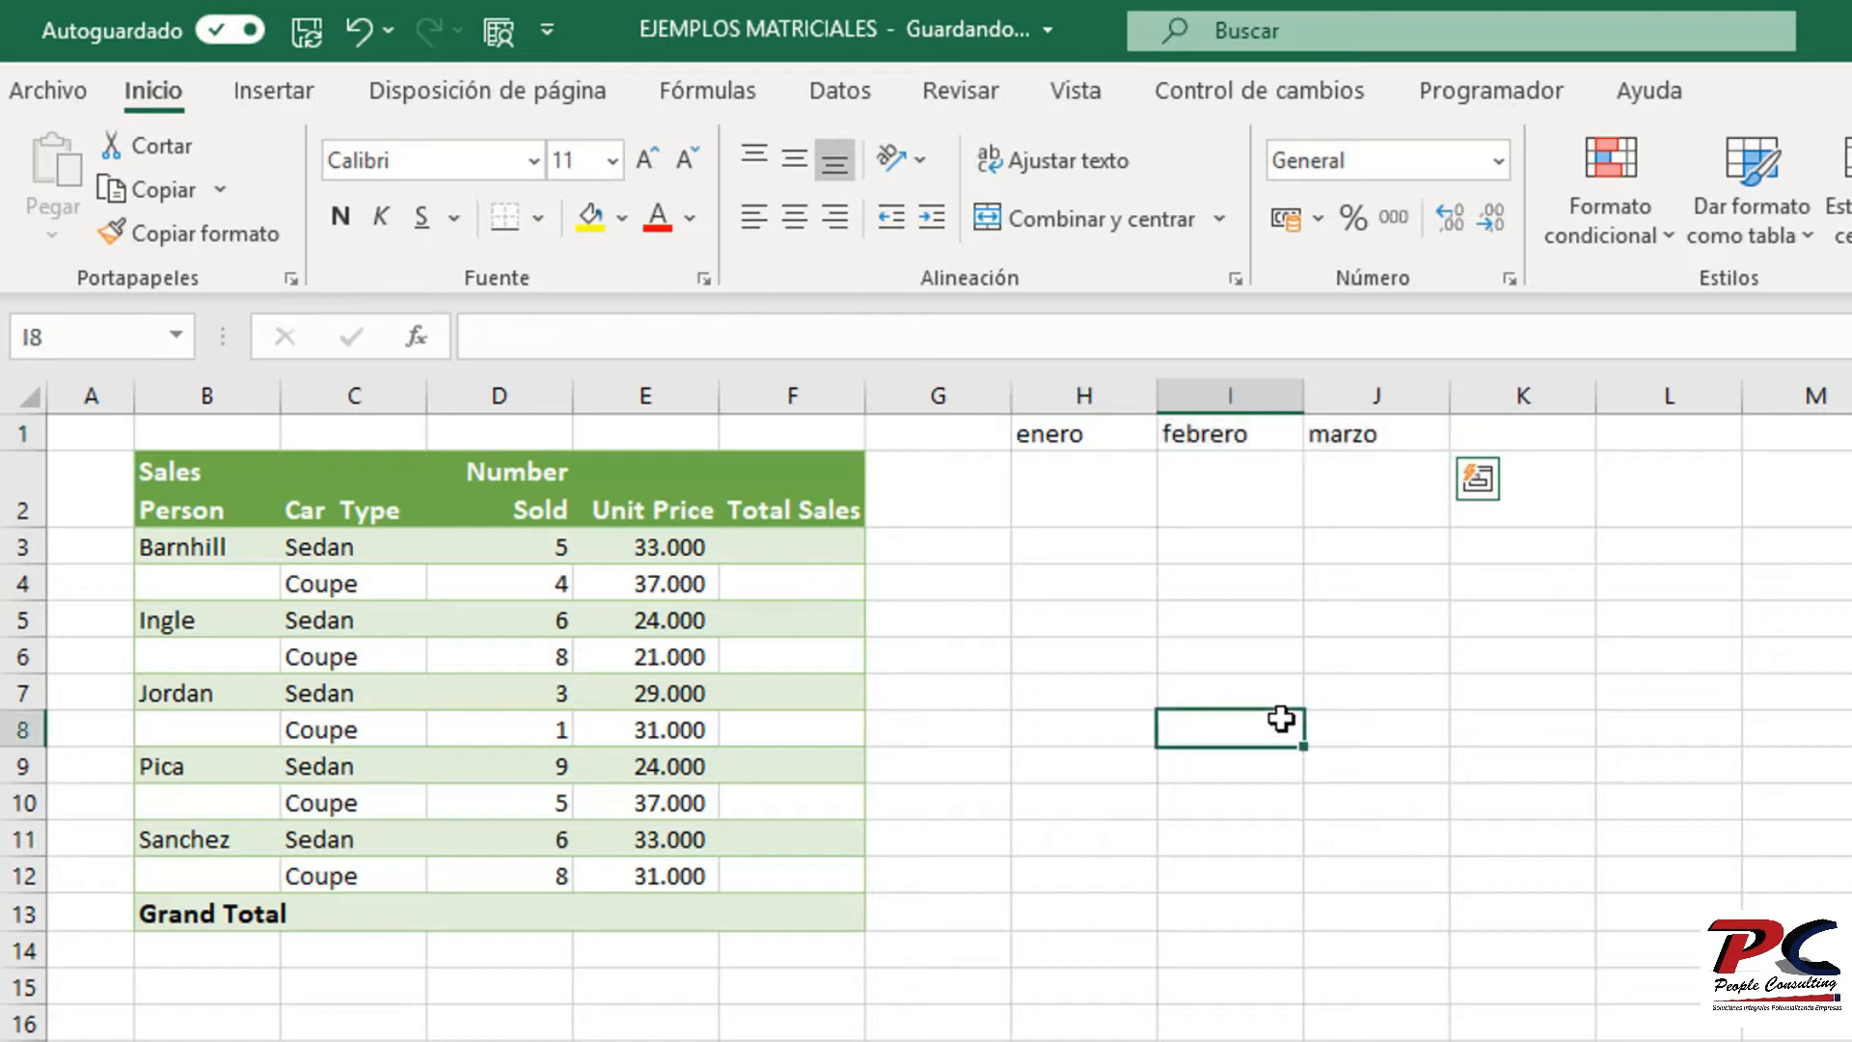
pyautogui.moveTo(1127, 430); pyautogui.dragTo(1372, 402)
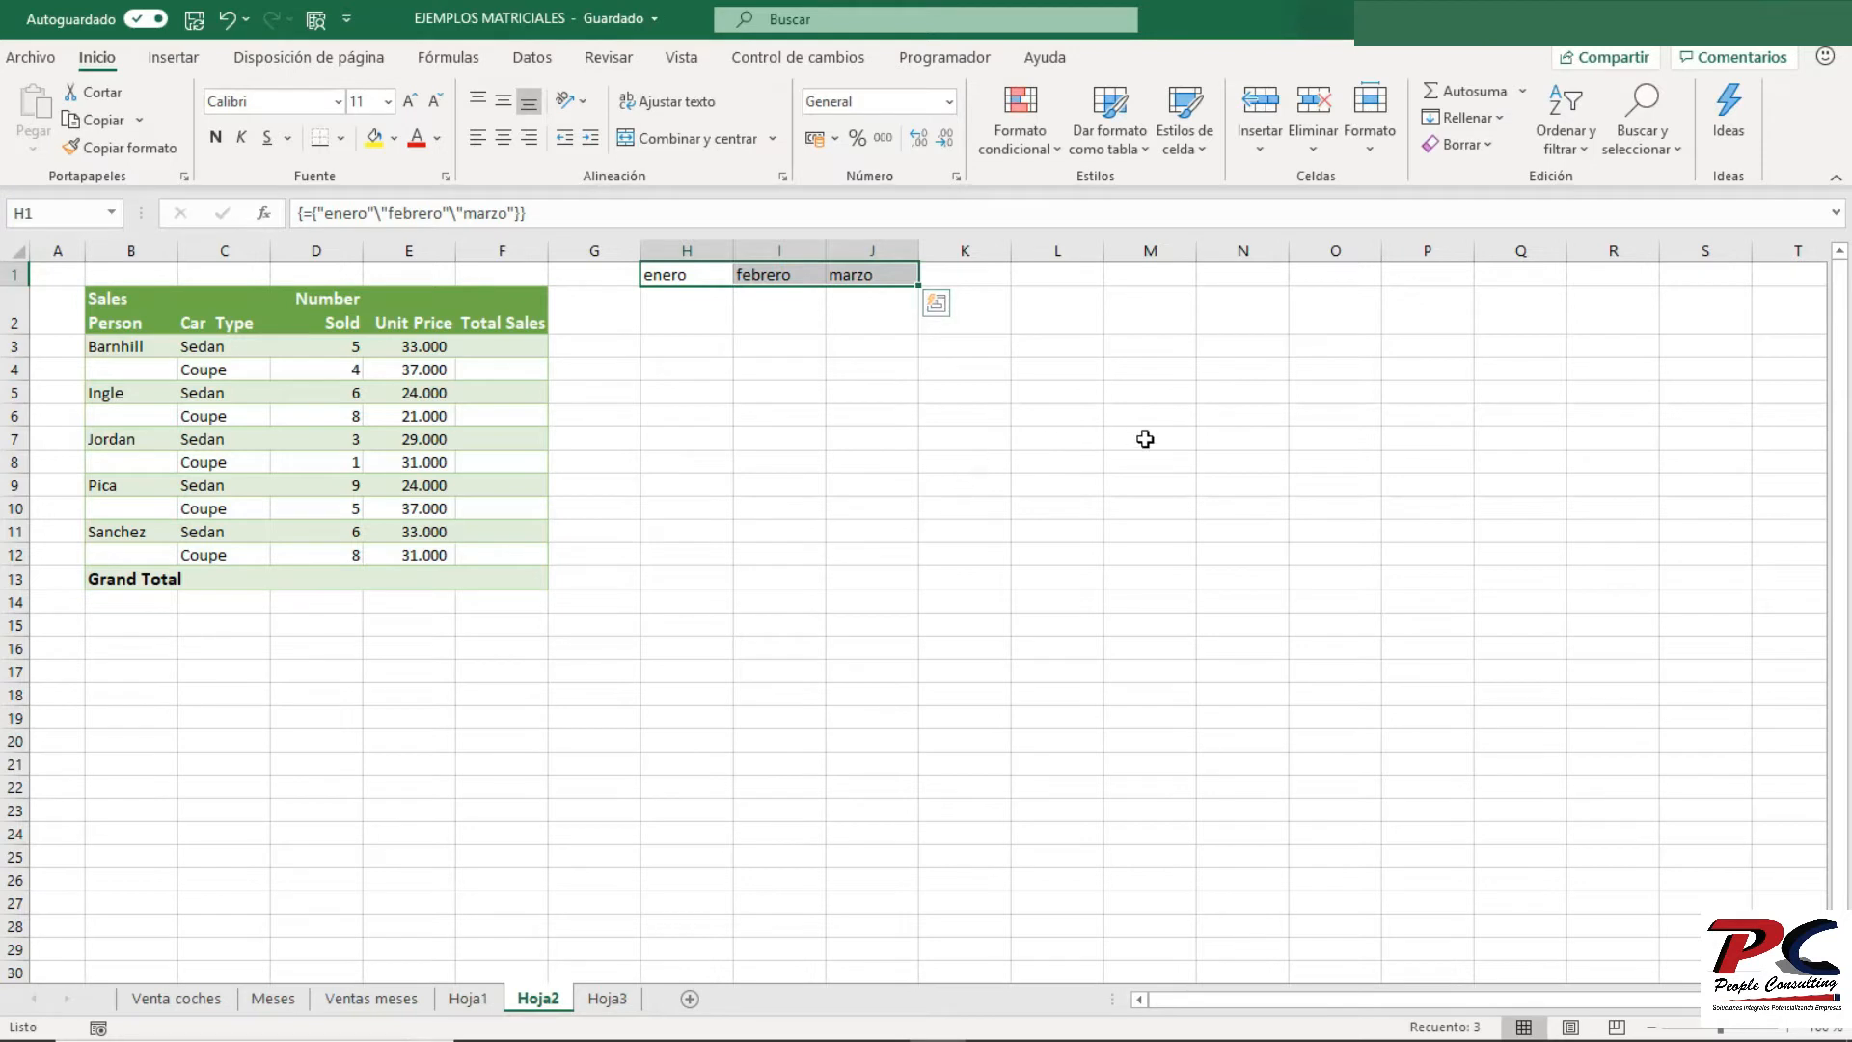
# - Fill L1:L2 with the vertical array constant ={1;2} as an array formula
pyautogui.moveTo(1042, 275); pyautogui.dragTo(1042, 311)
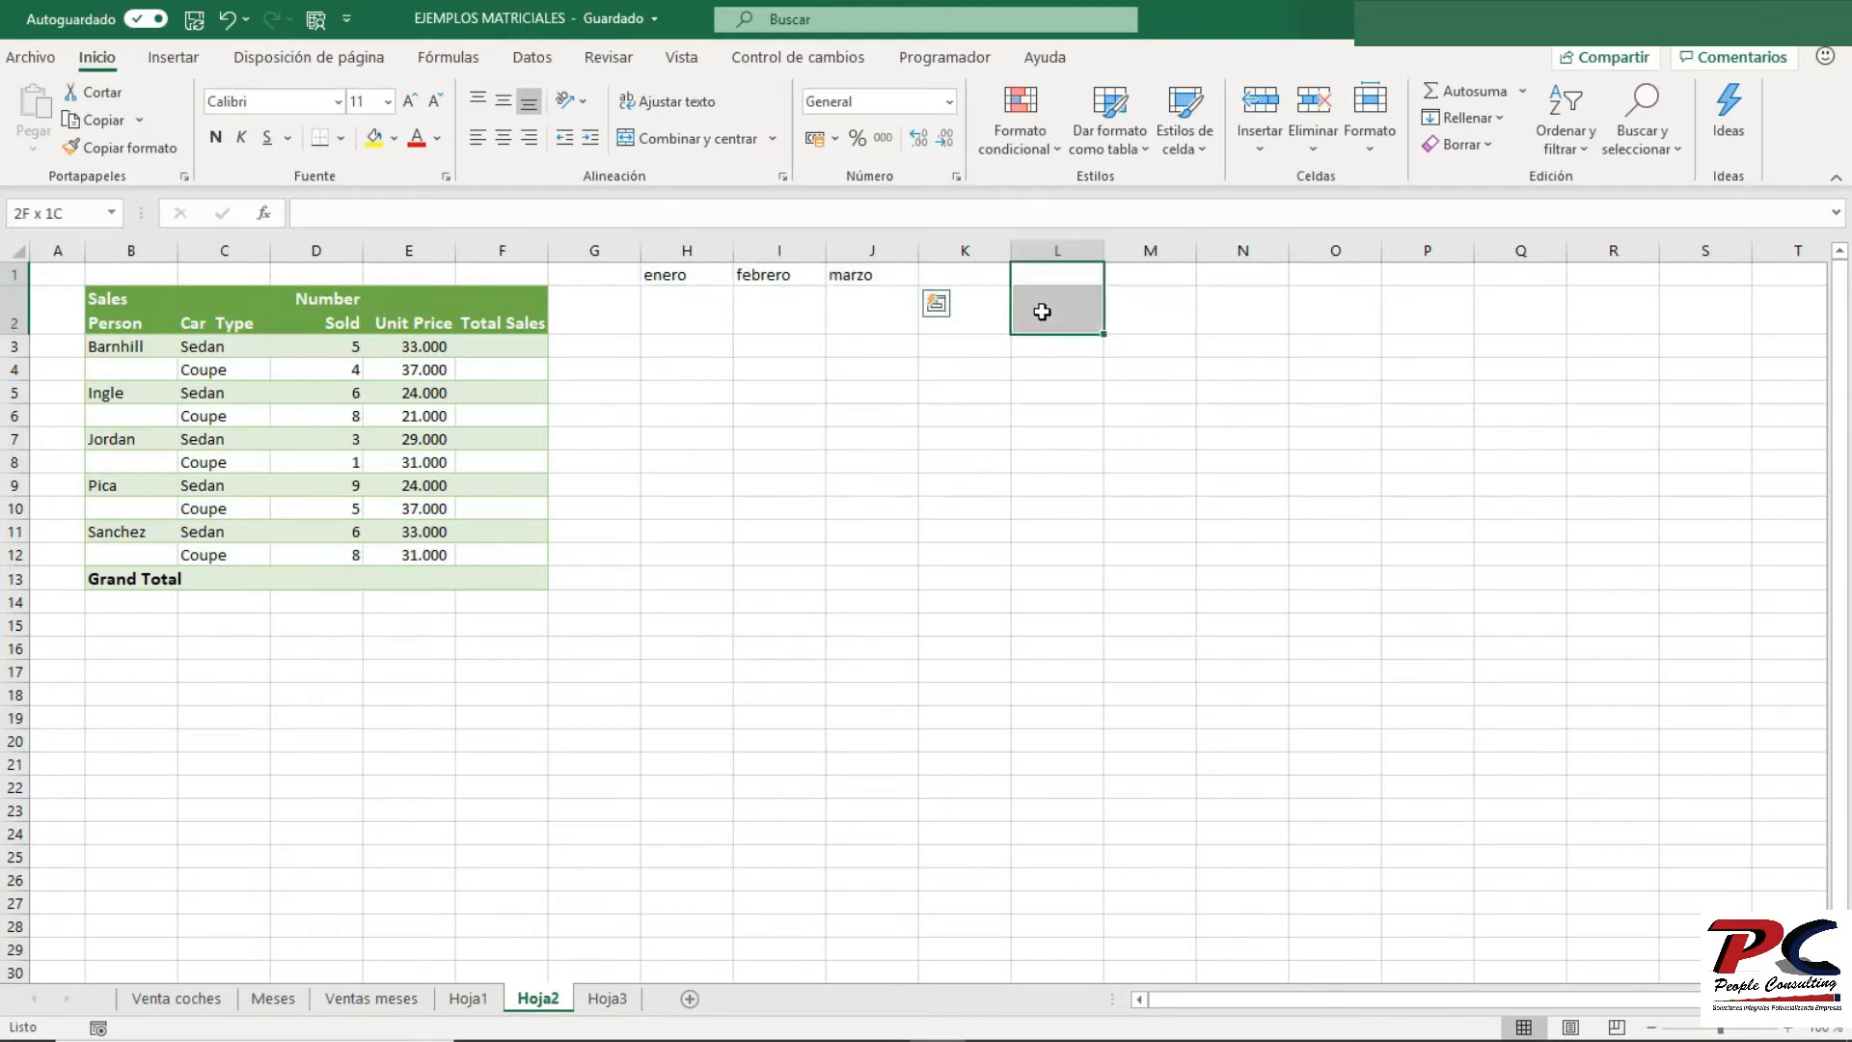
pyautogui.write('=')
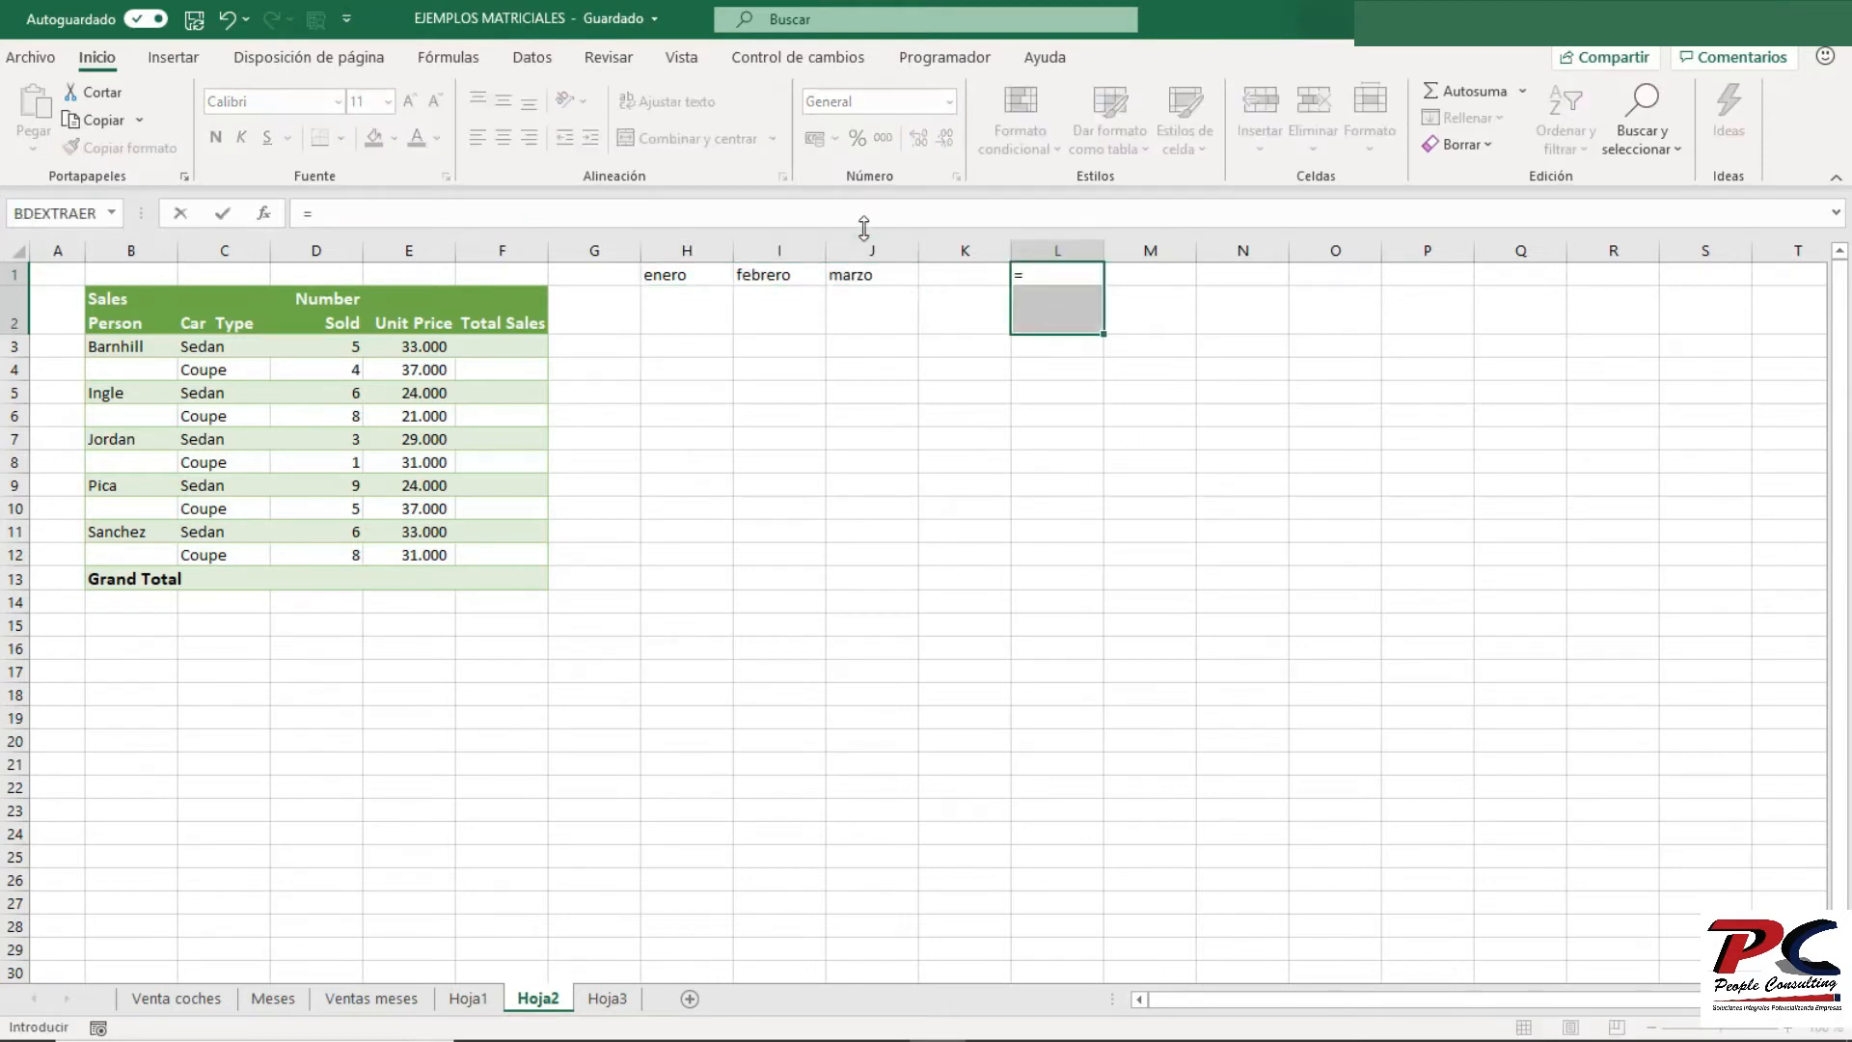
pyautogui.write('{1;2}')
pyautogui.hotkey('ctrl', 'shift', 'Return')
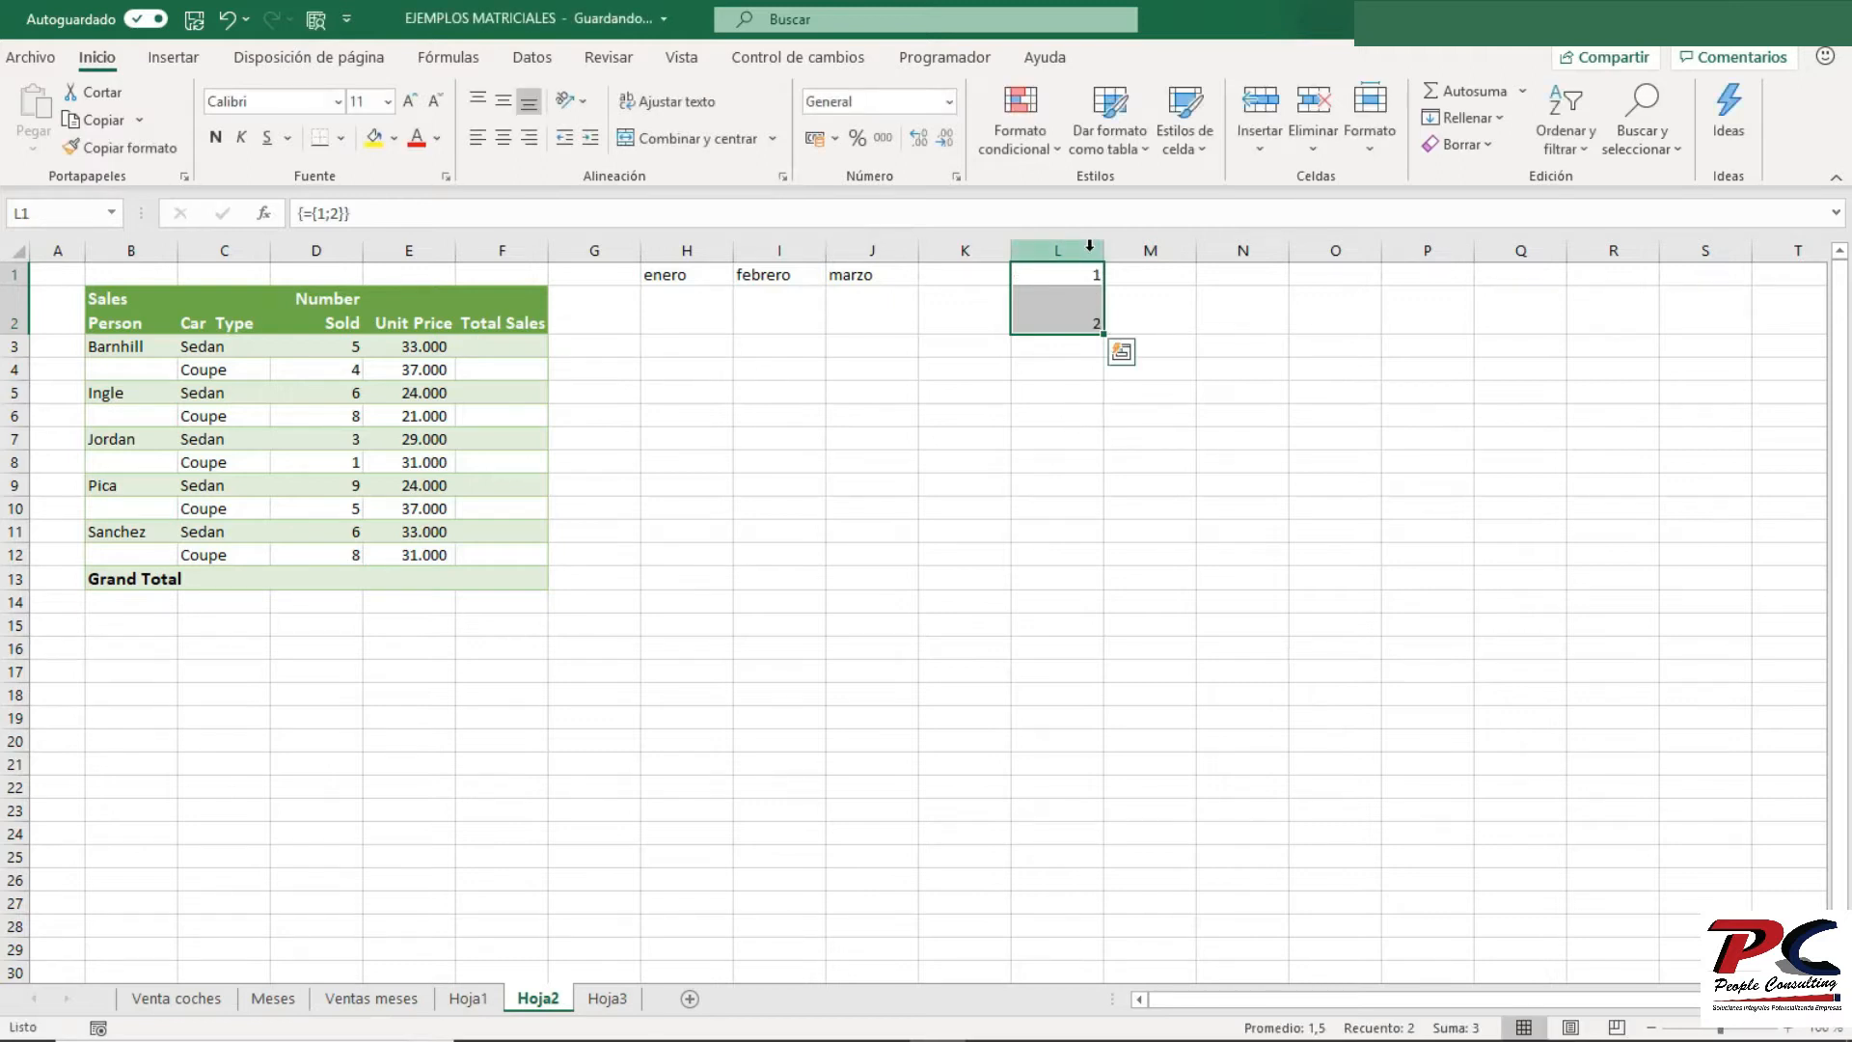
# - Change the separator in the L1:L2 array constant to a backslash, making the array formula ={1\2}
pyautogui.click(332, 213)
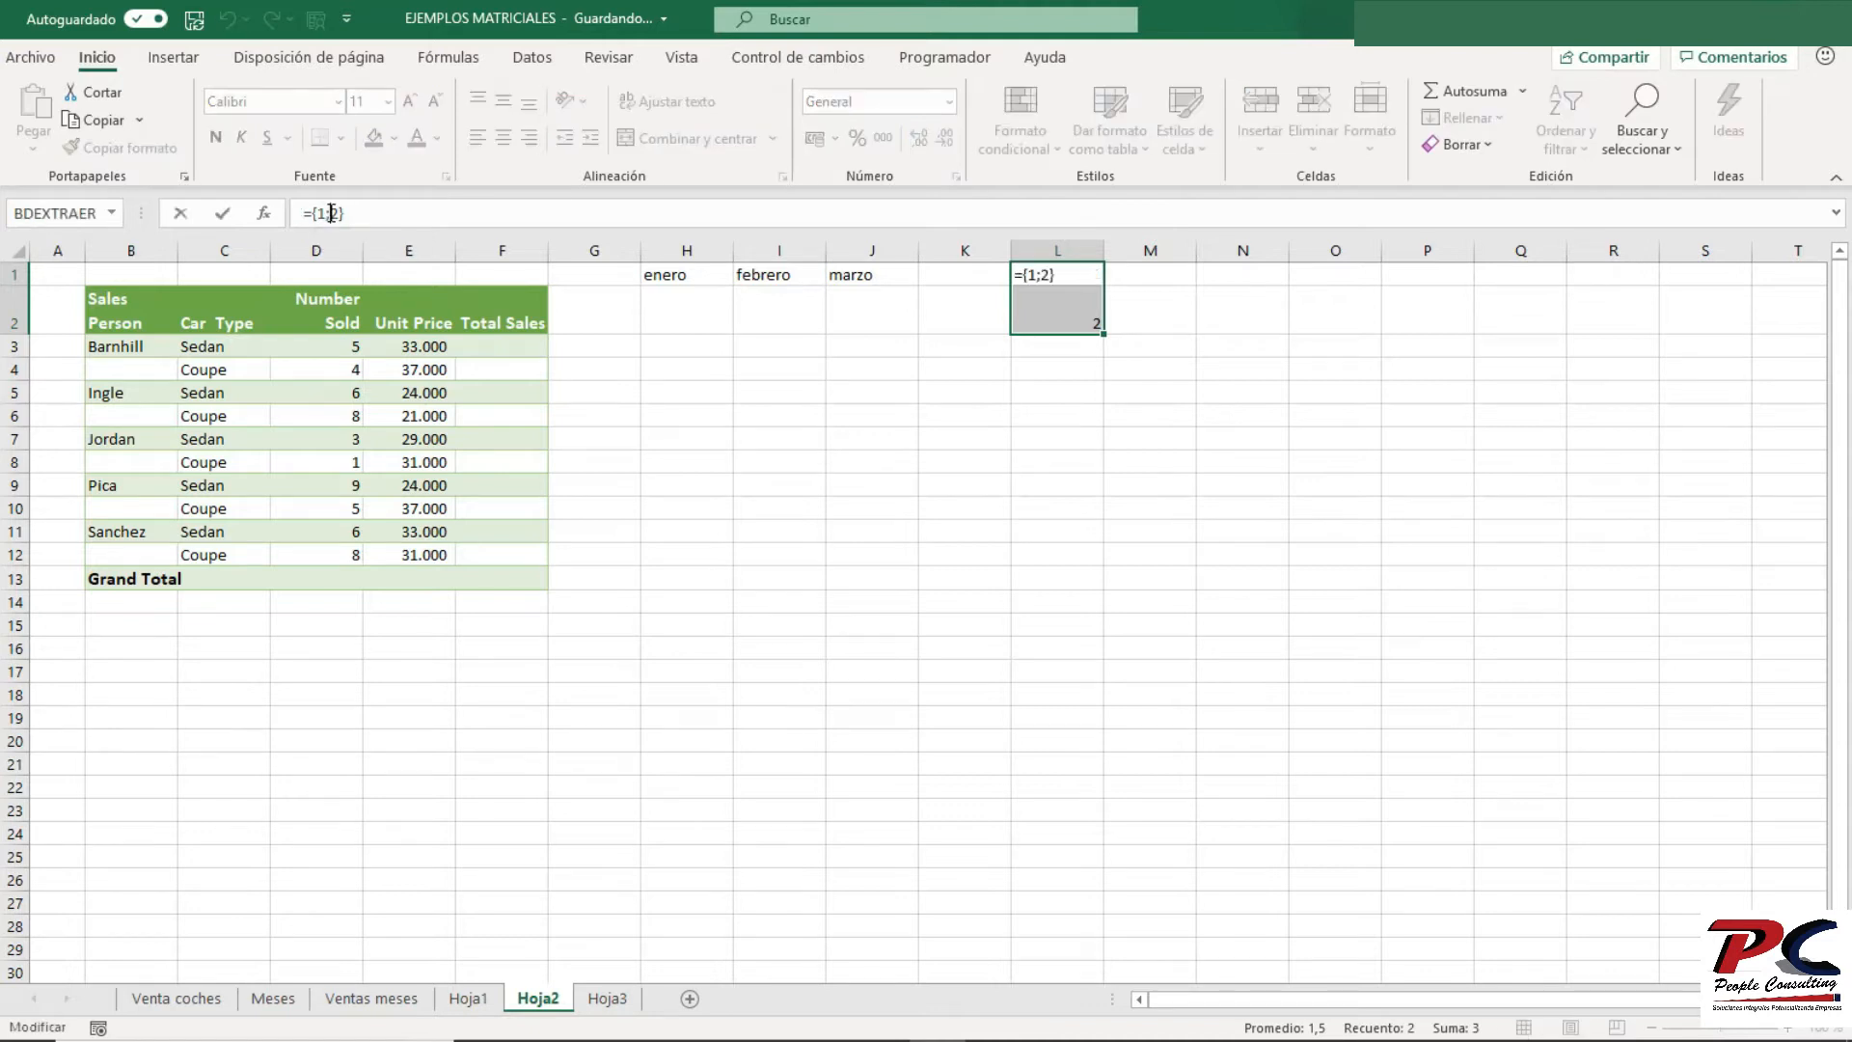
pyautogui.press('BackSpace')
pyautogui.write('\\')
pyautogui.hotkey('ctrl', 'shift', 'Return')
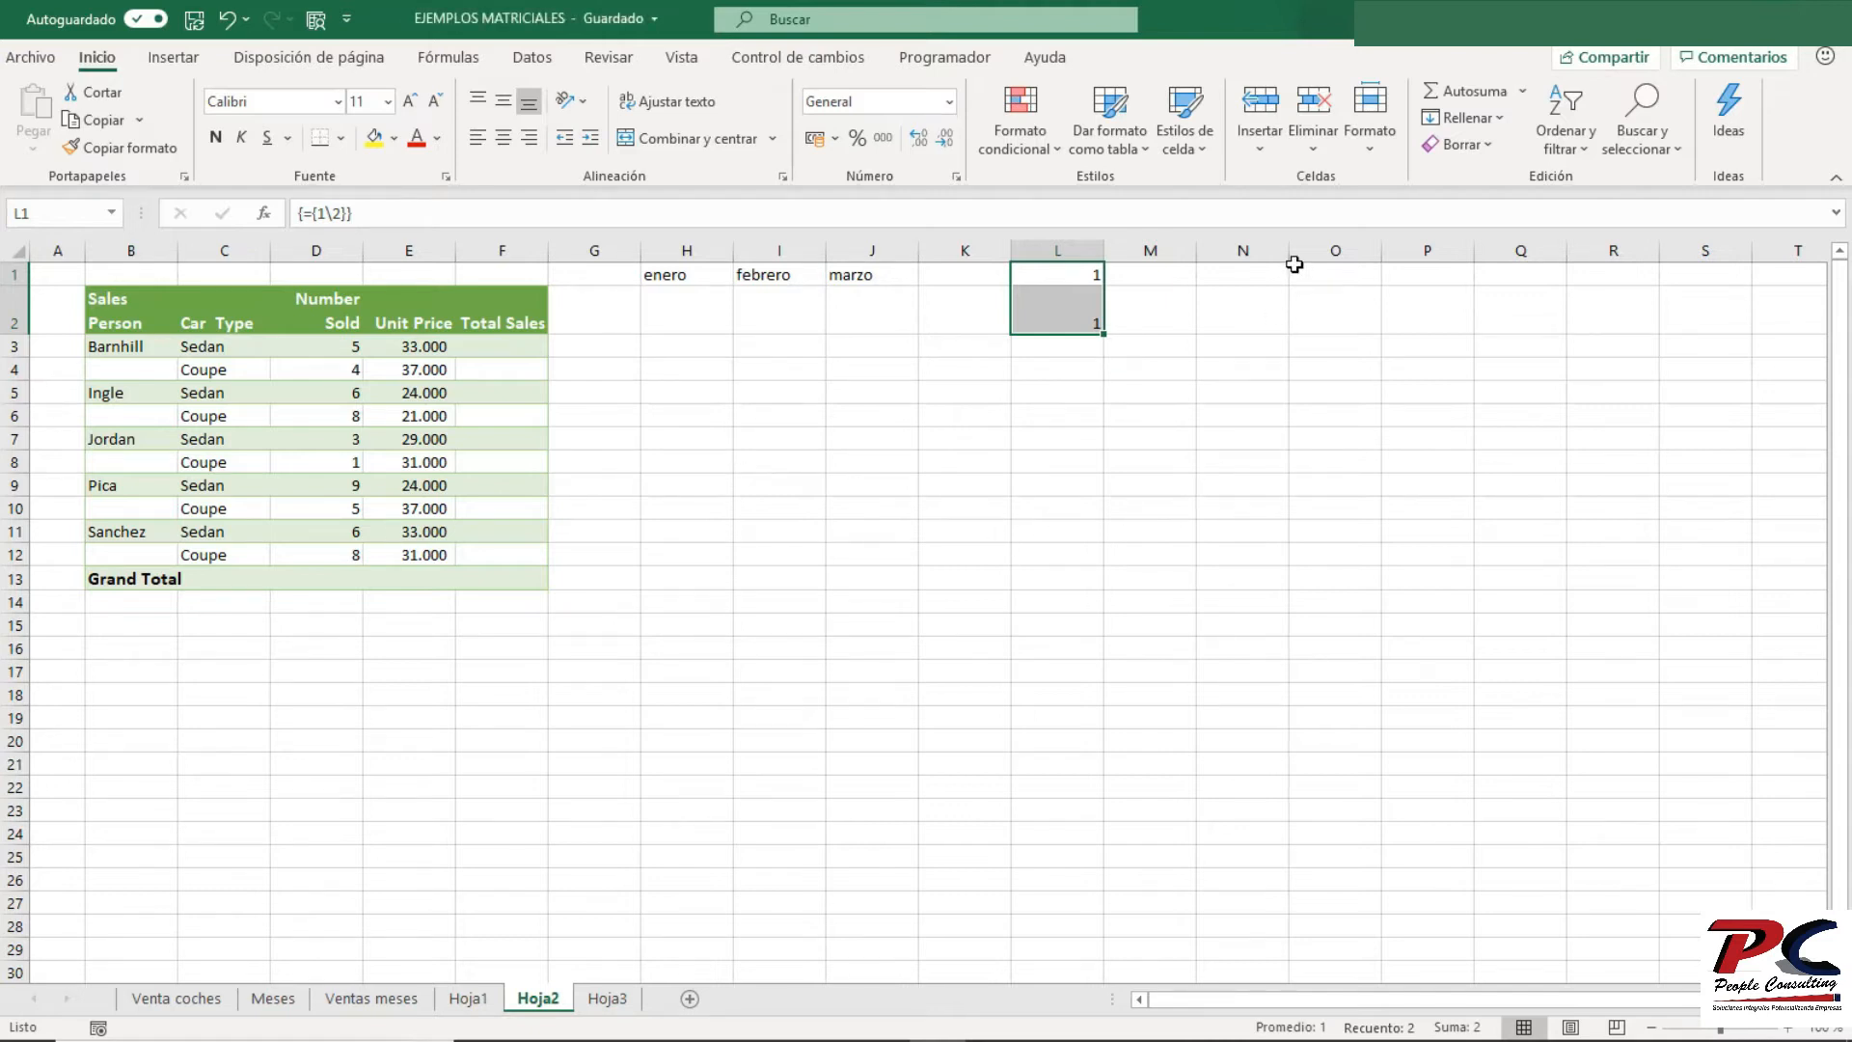
# - Fill N1:O2 with the two-dimensional array constant ={1\2;3\4} as an array formula
pyautogui.moveTo(1252, 273); pyautogui.dragTo(1322, 299)
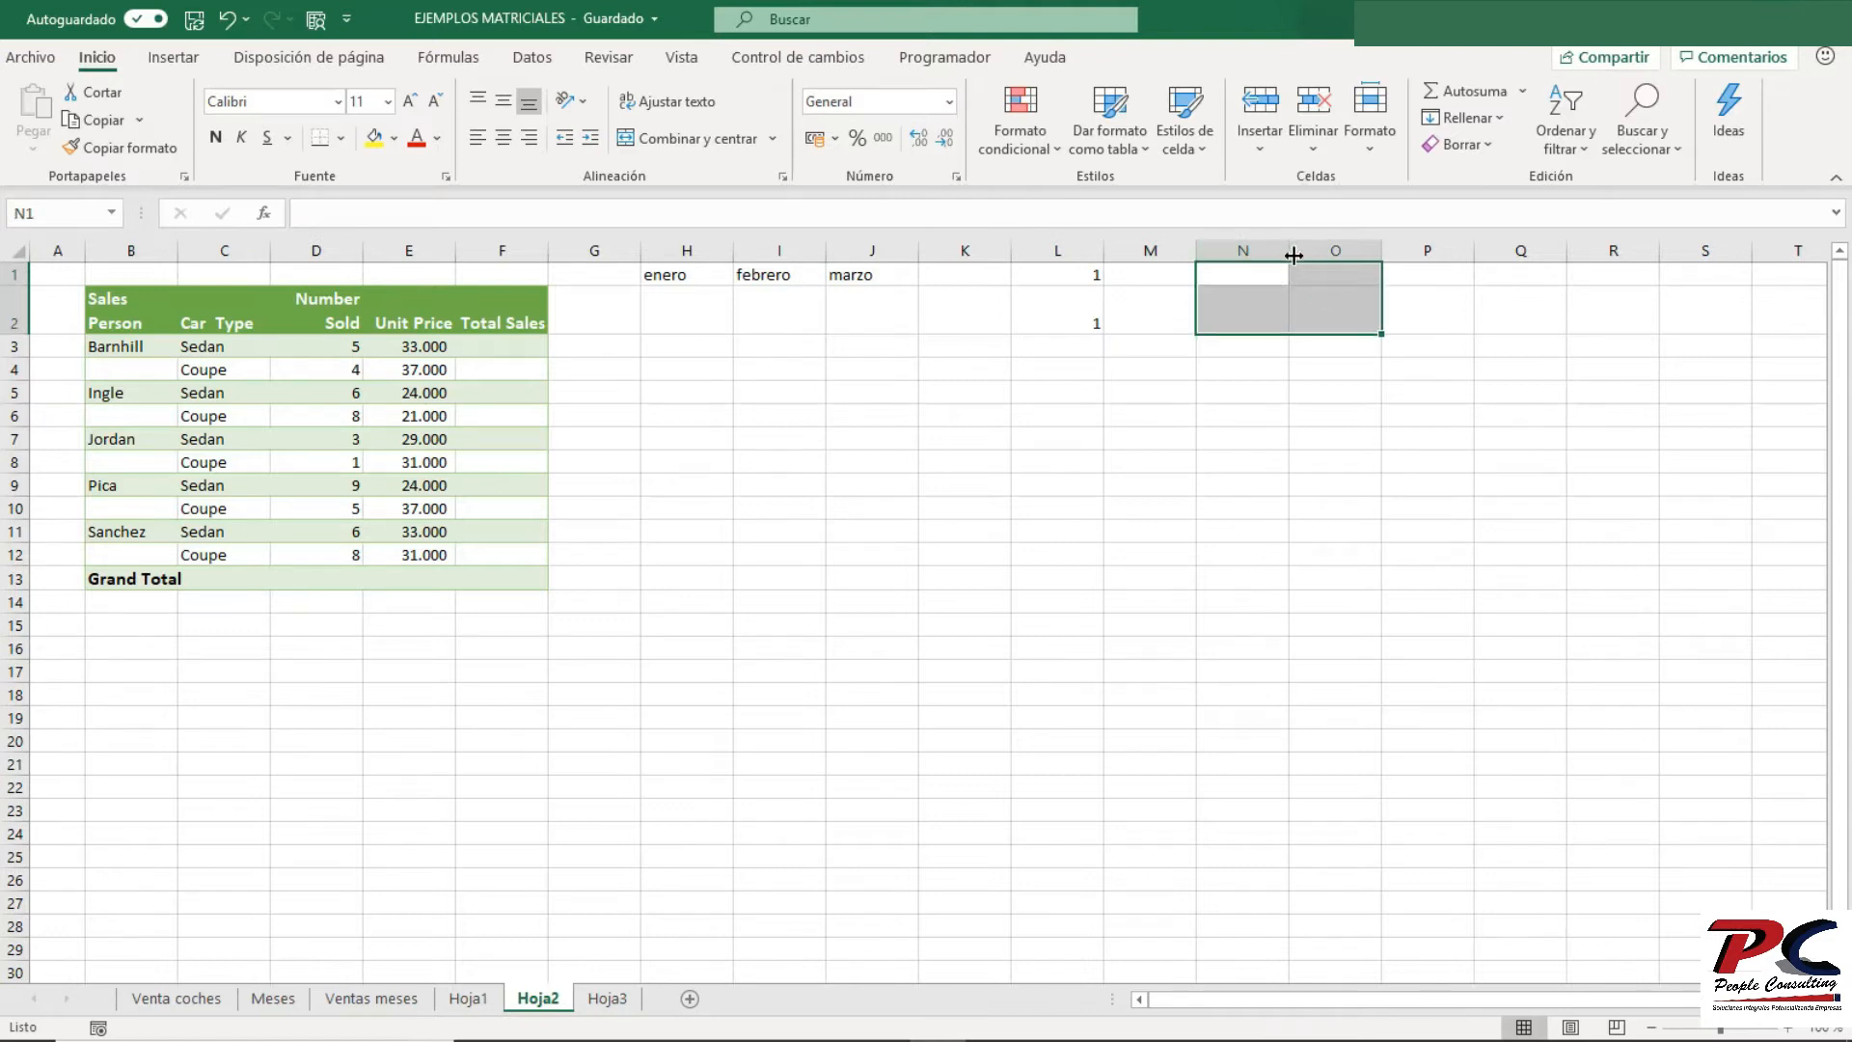
pyautogui.write('=')
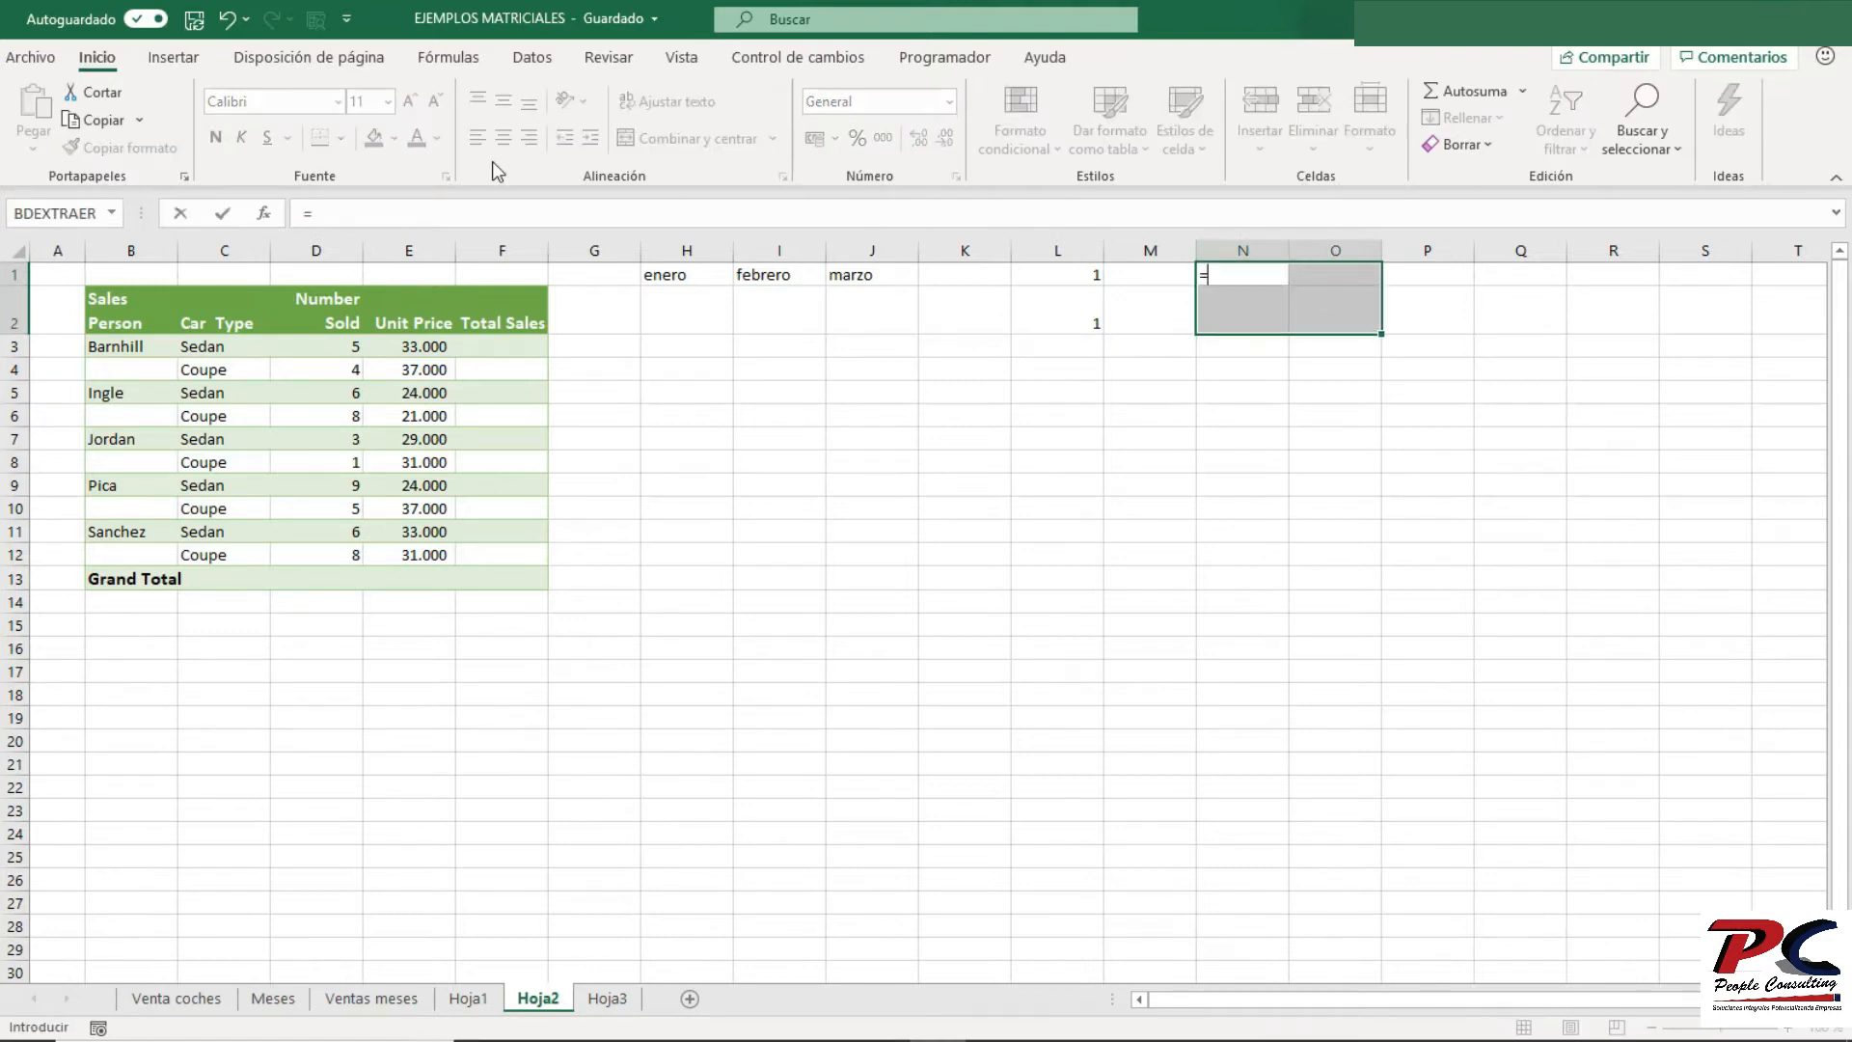
pyautogui.write('{1\\2;3\\4}')
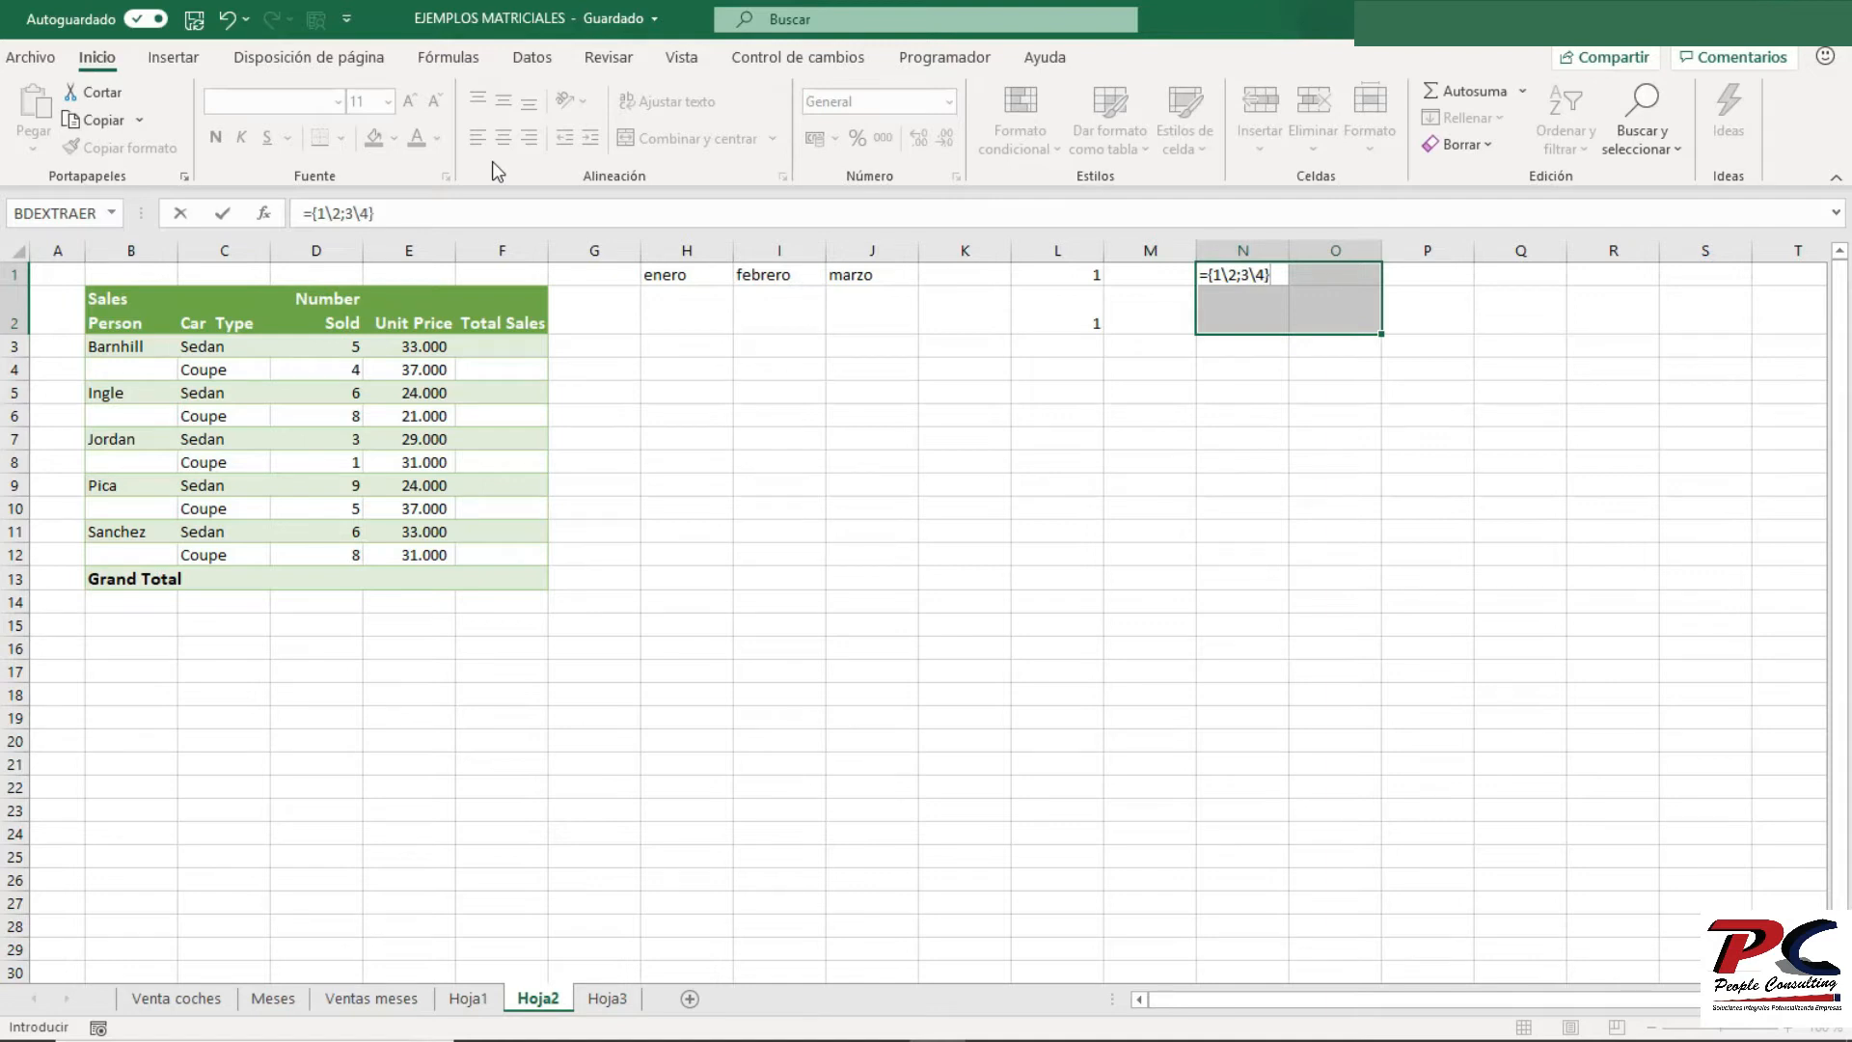
pyautogui.hotkey('ctrl', 'shift', 'Return')
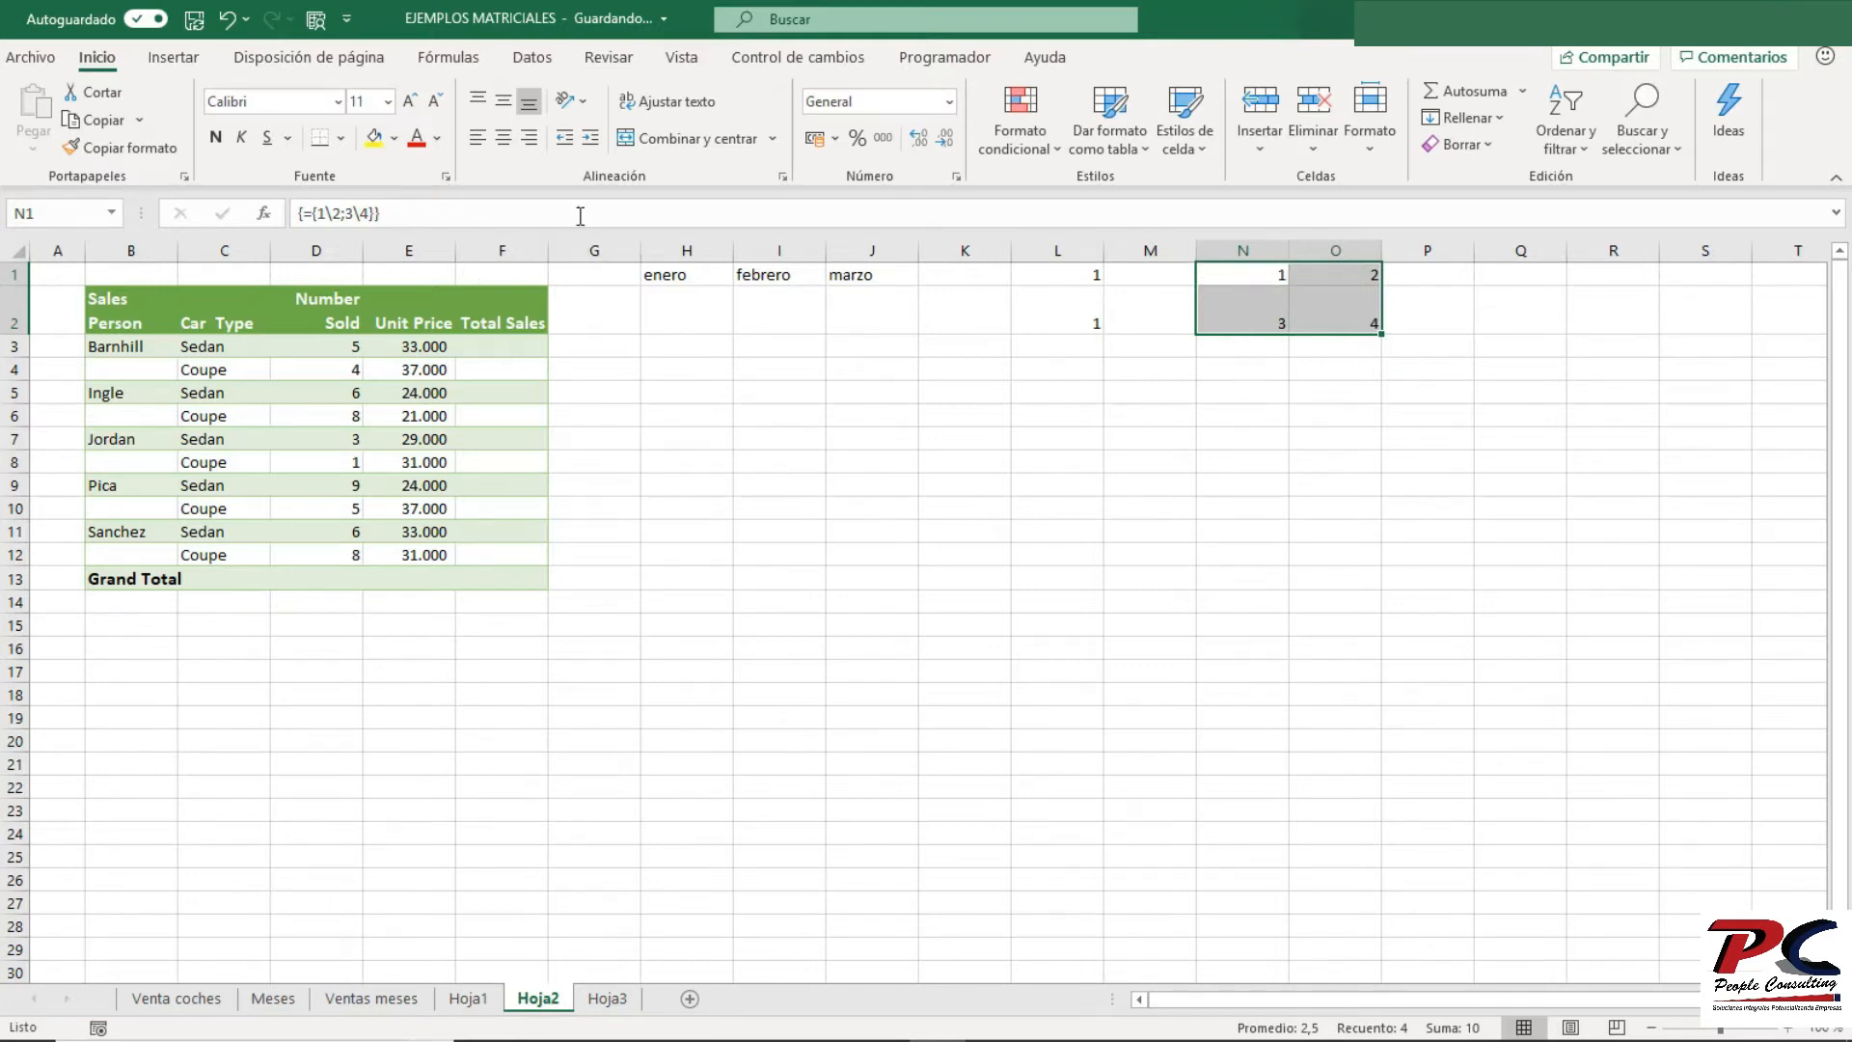
pyautogui.click(1156, 420)
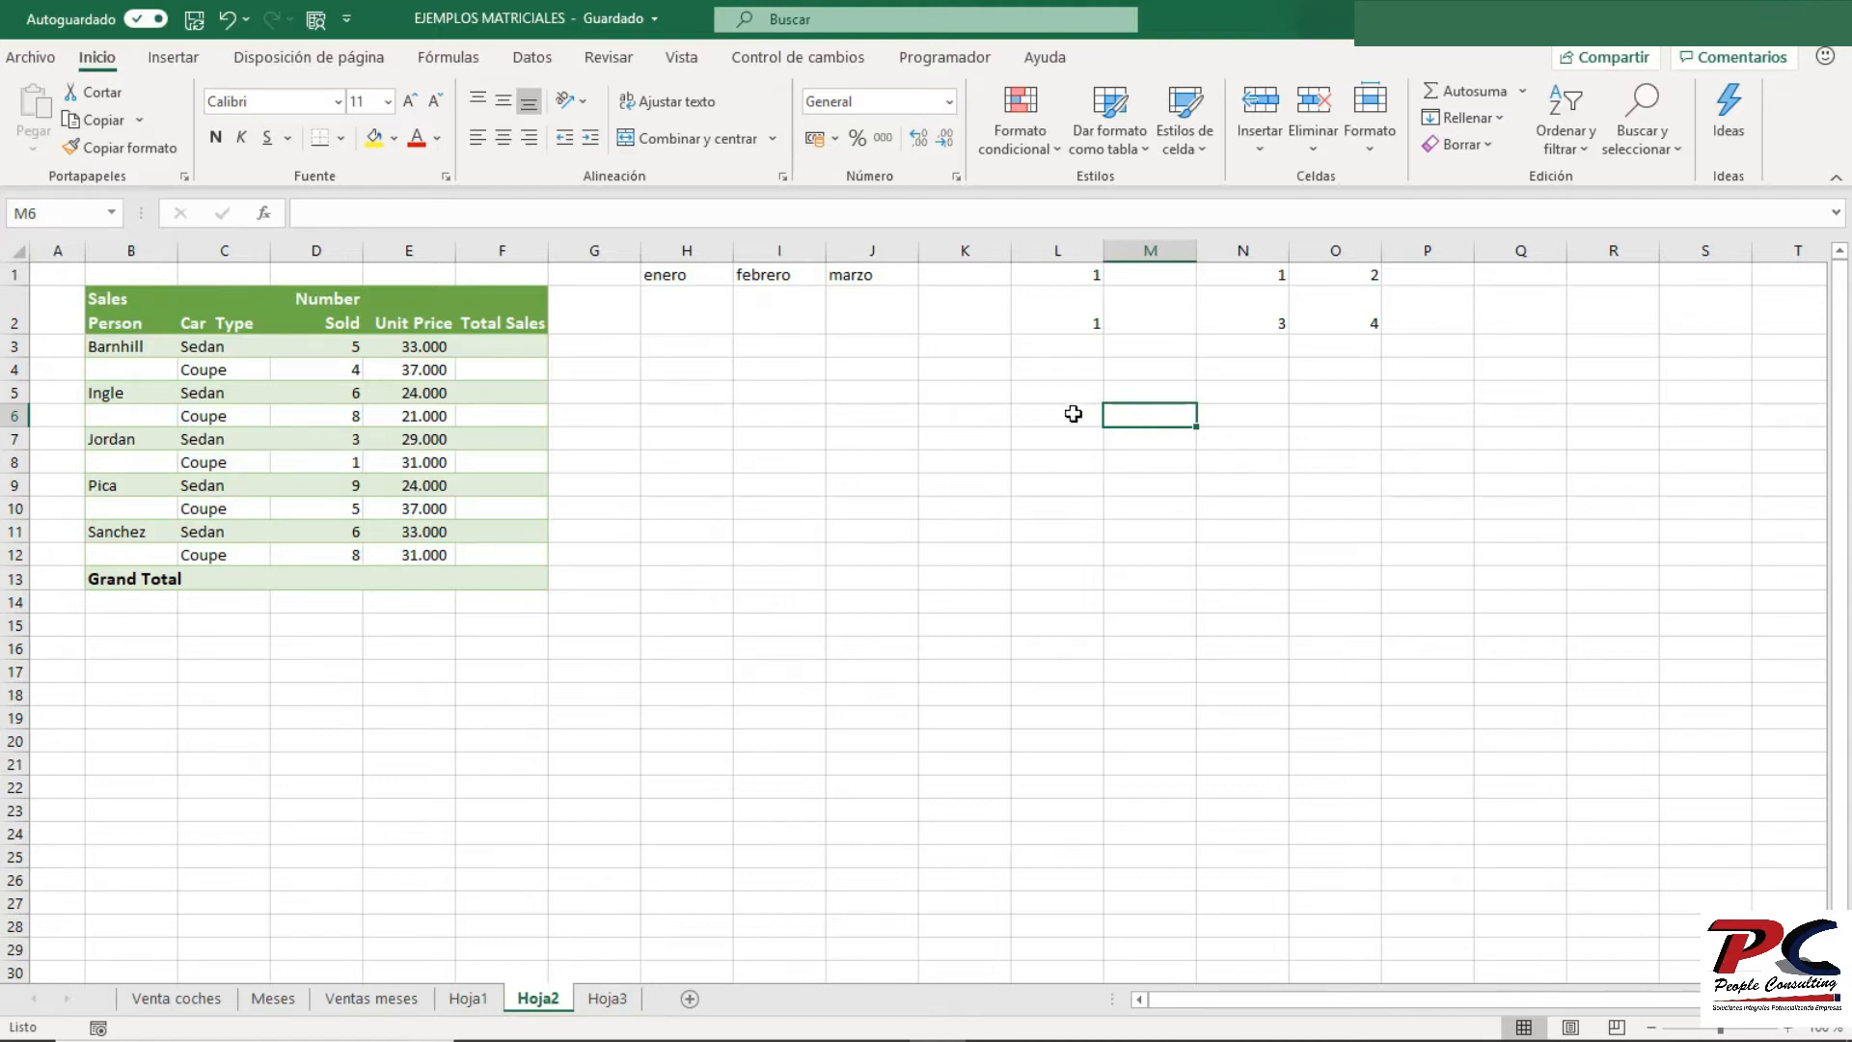
# - Add a new worksheet and fill A1:E1 with the horizontal array constant ={1\2\3\4\5} as an array formula
pyautogui.click(691, 996)
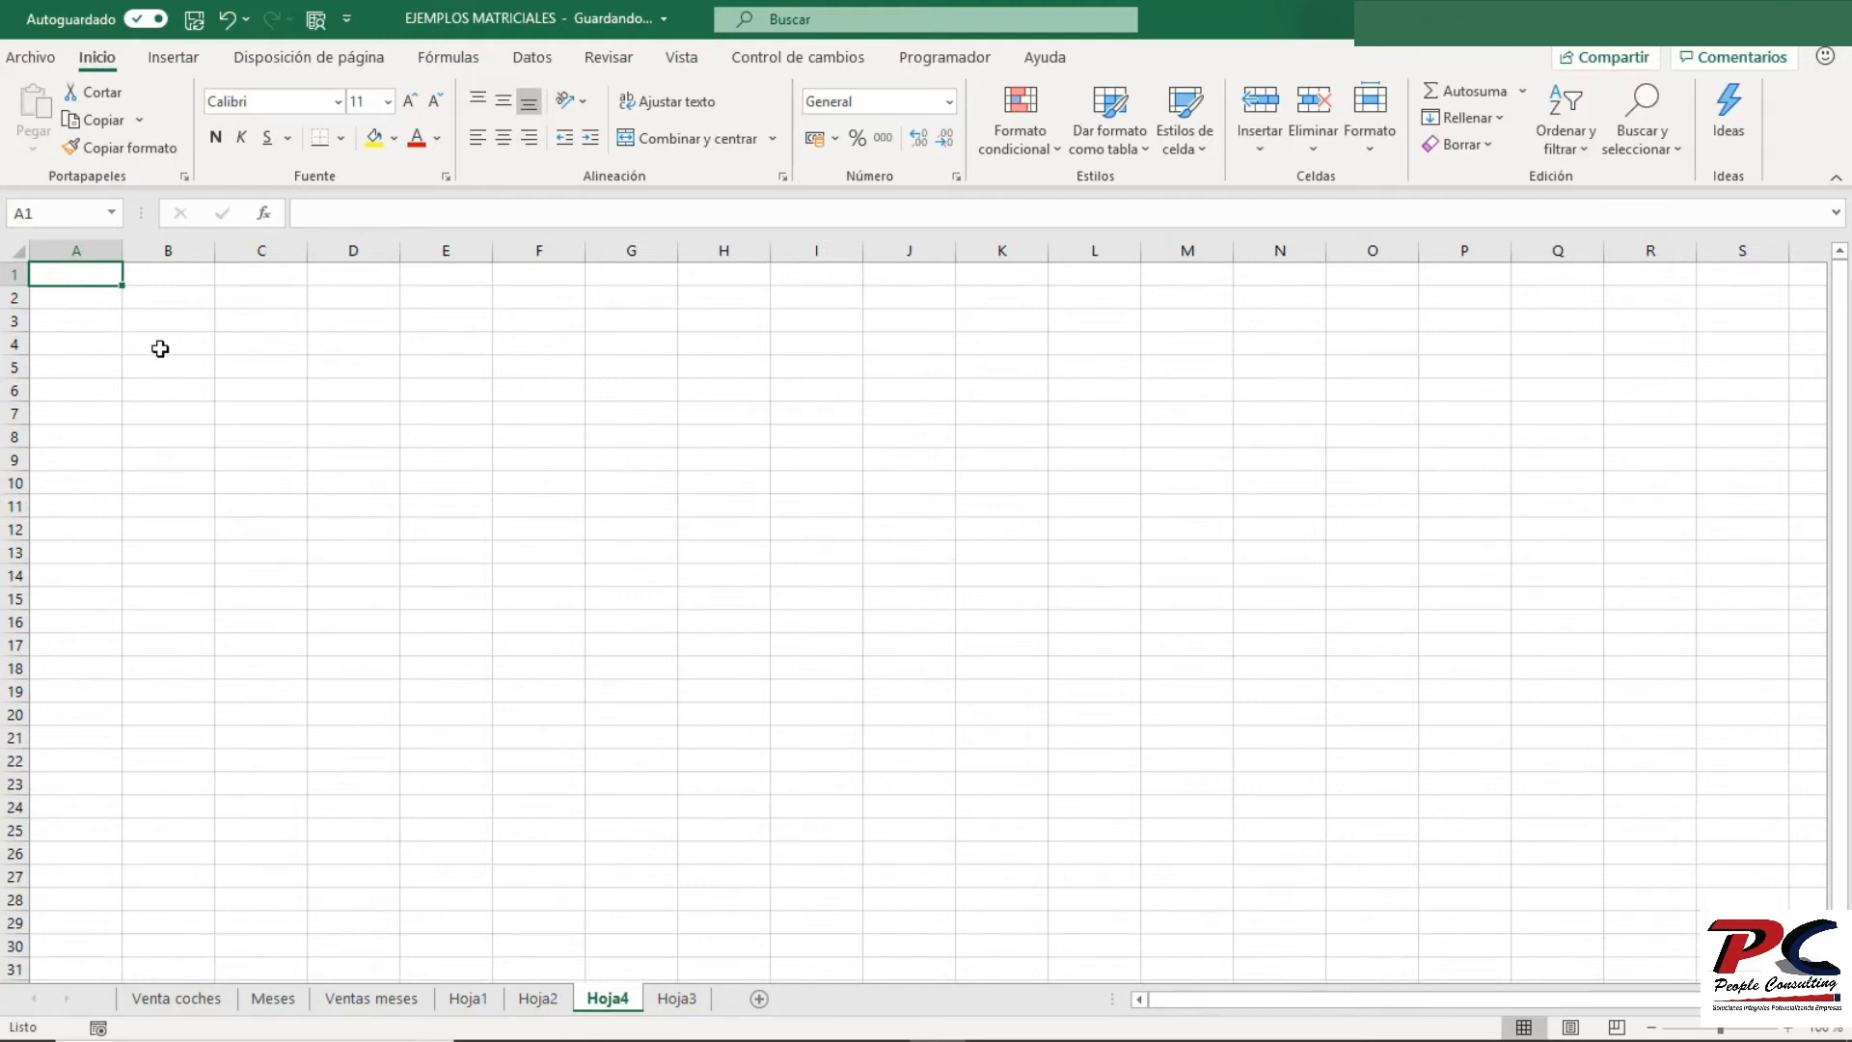
pyautogui.moveTo(85, 269); pyautogui.dragTo(464, 263)
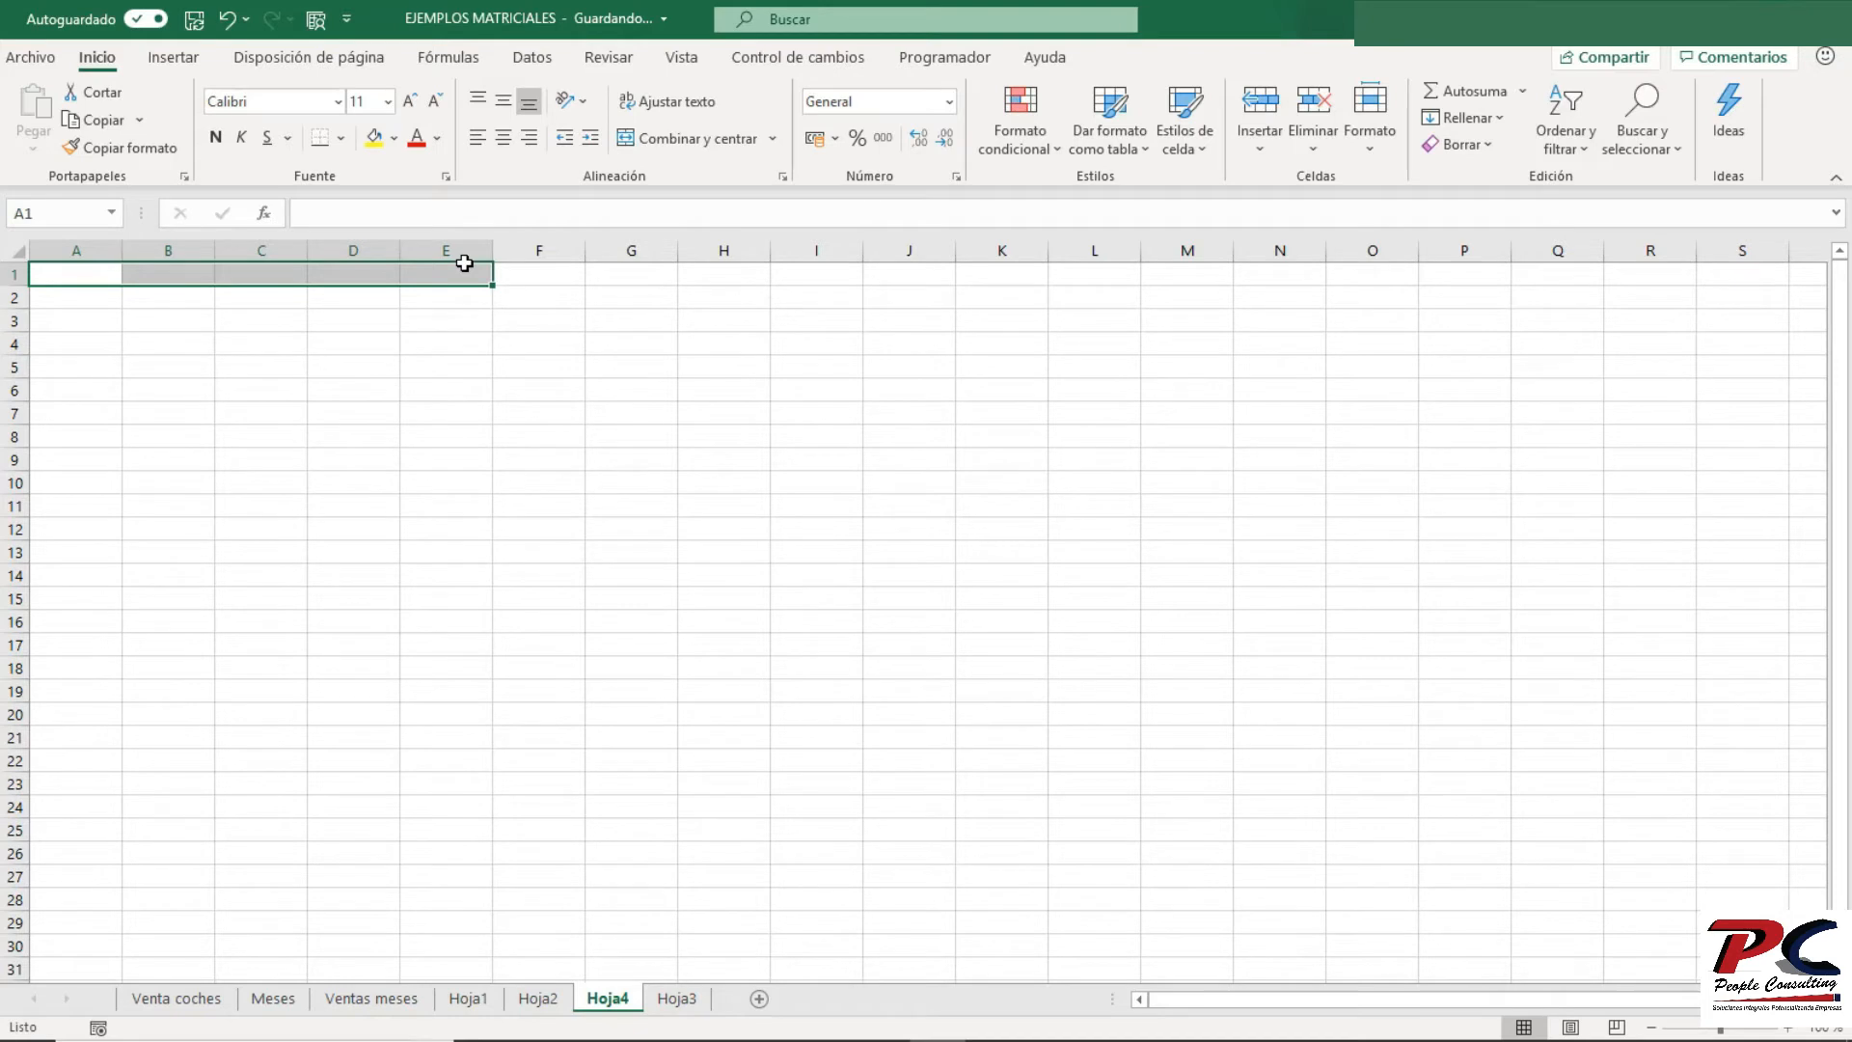
pyautogui.write('=')
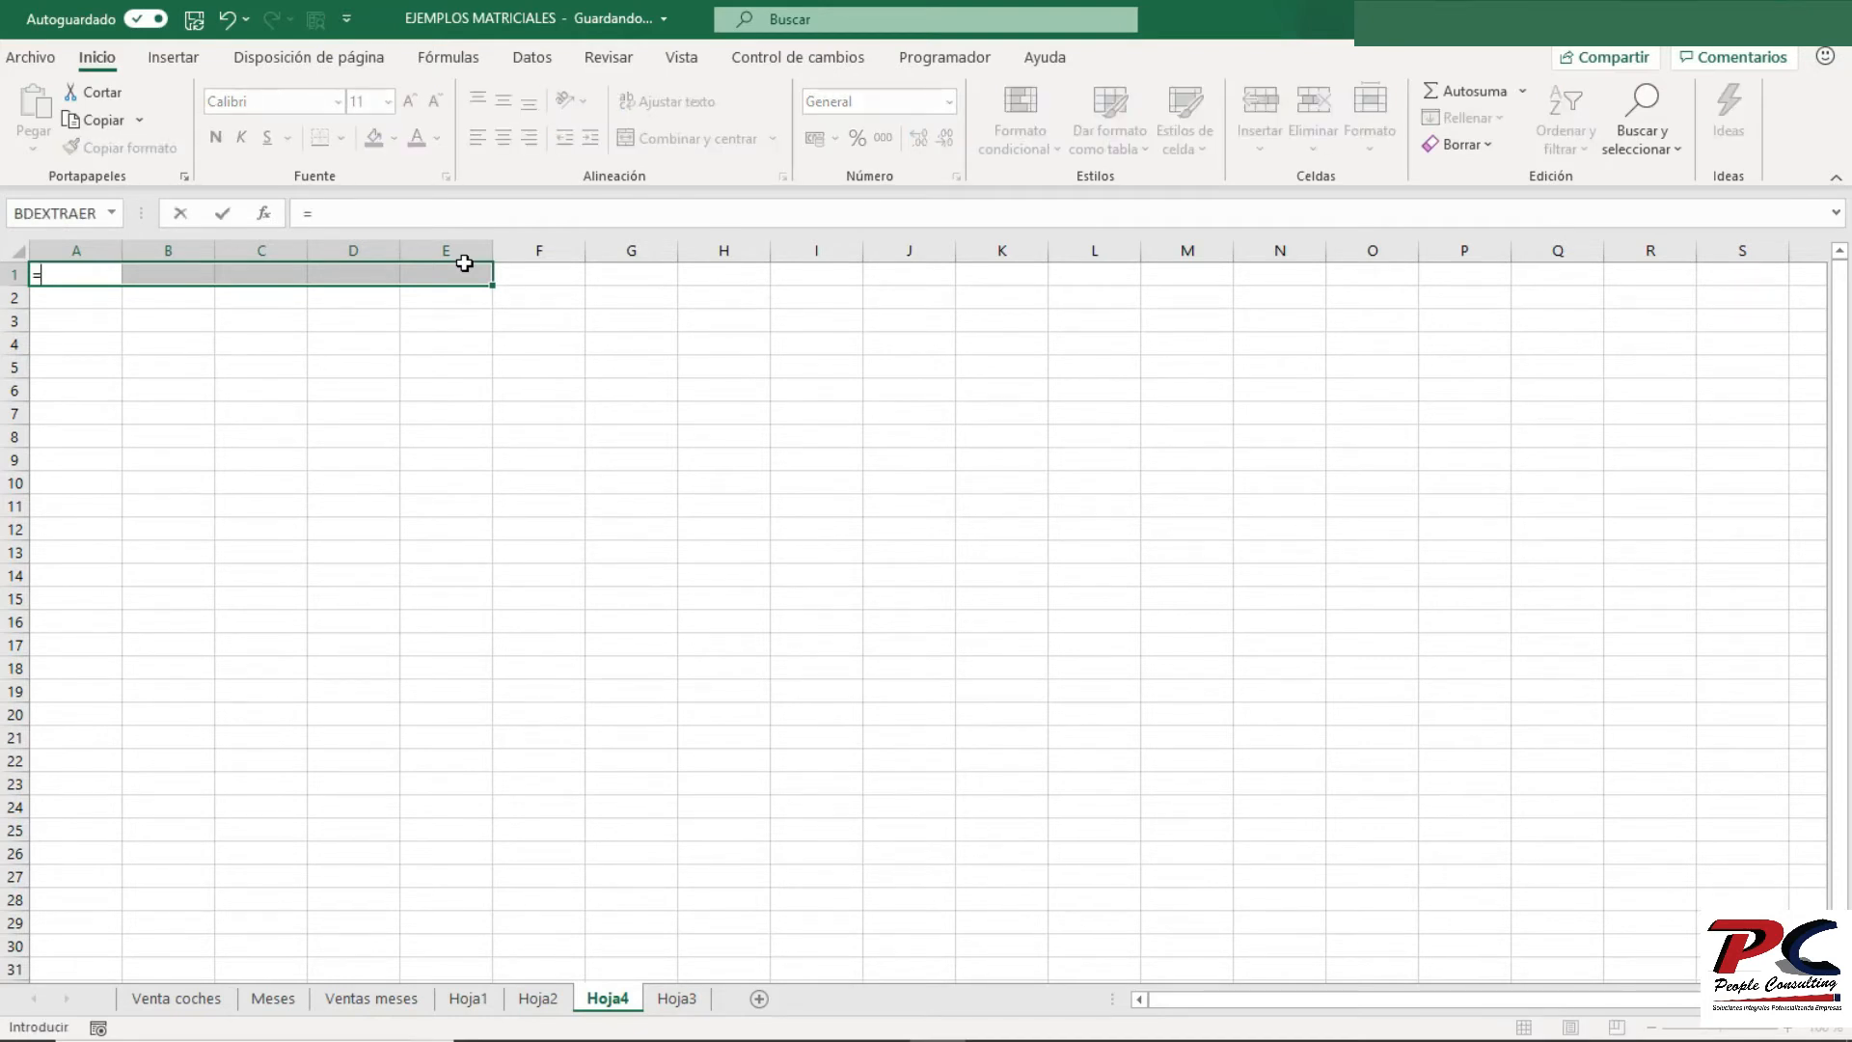
pyautogui.write('{1\\2\\3\\4\\')
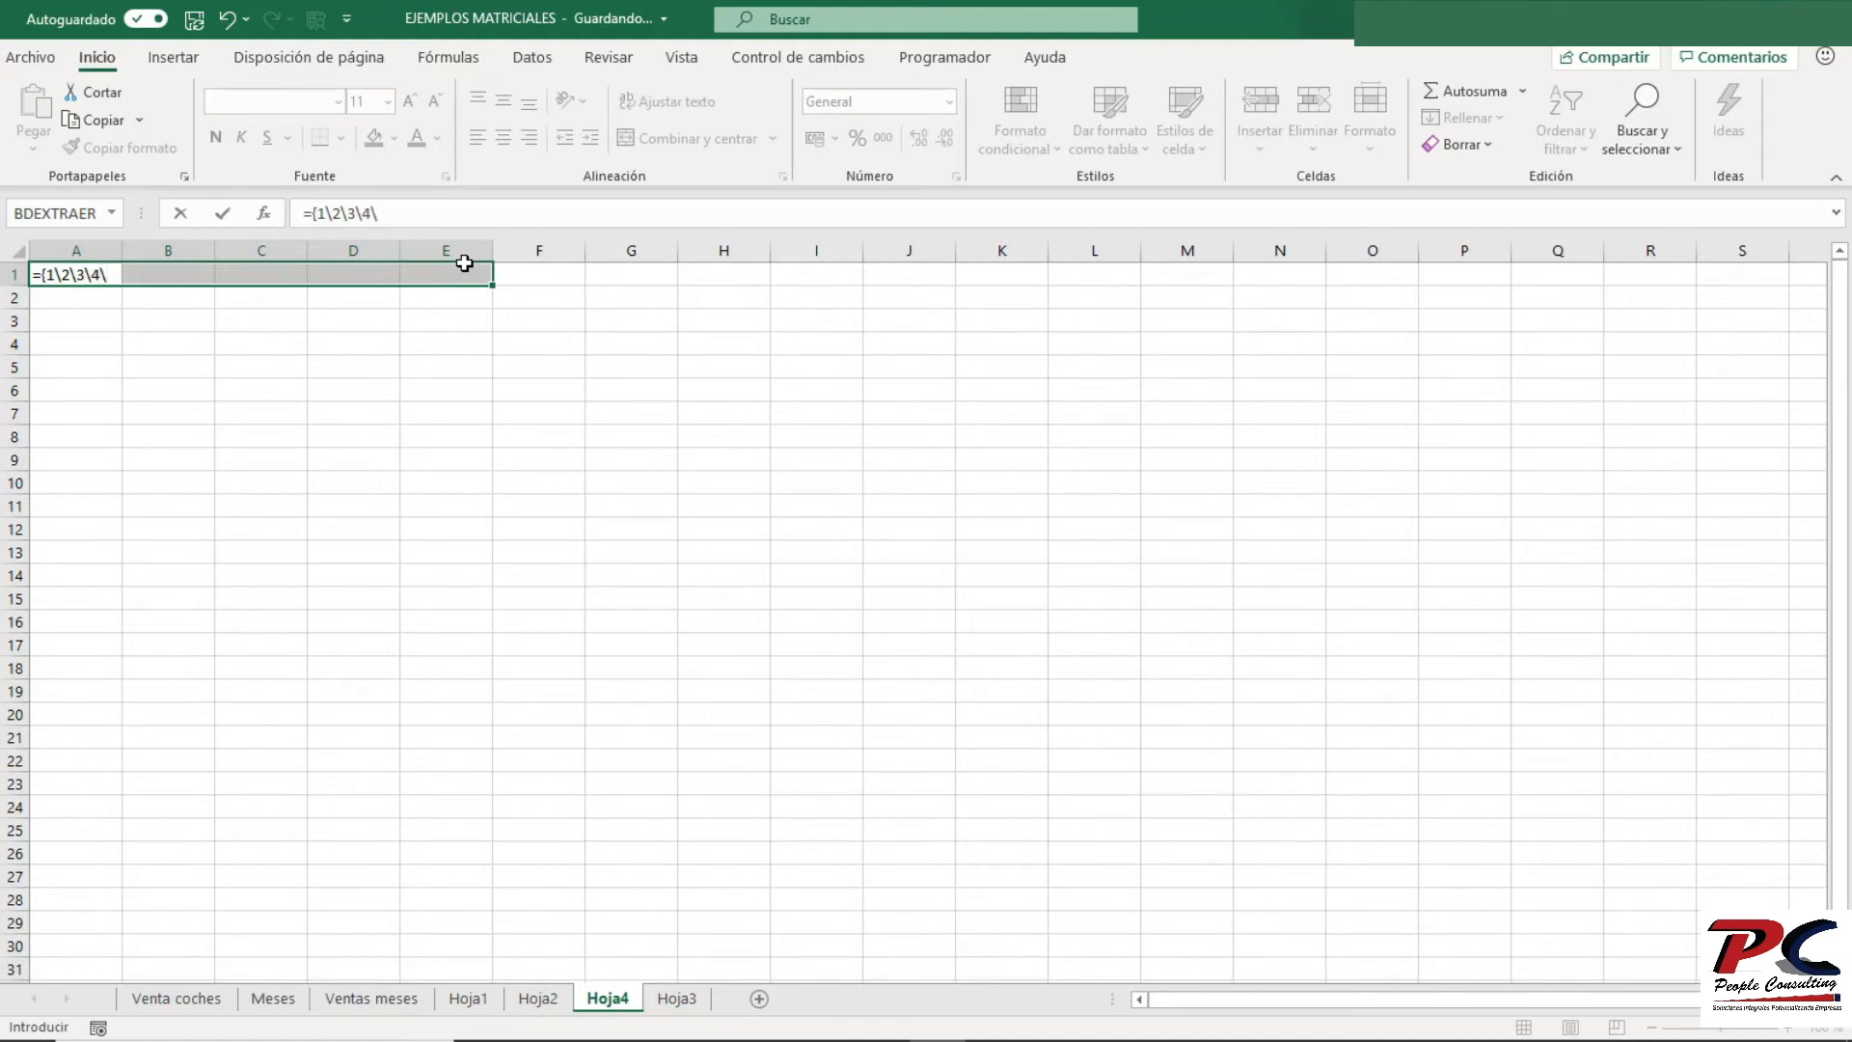
pyautogui.write('5}')
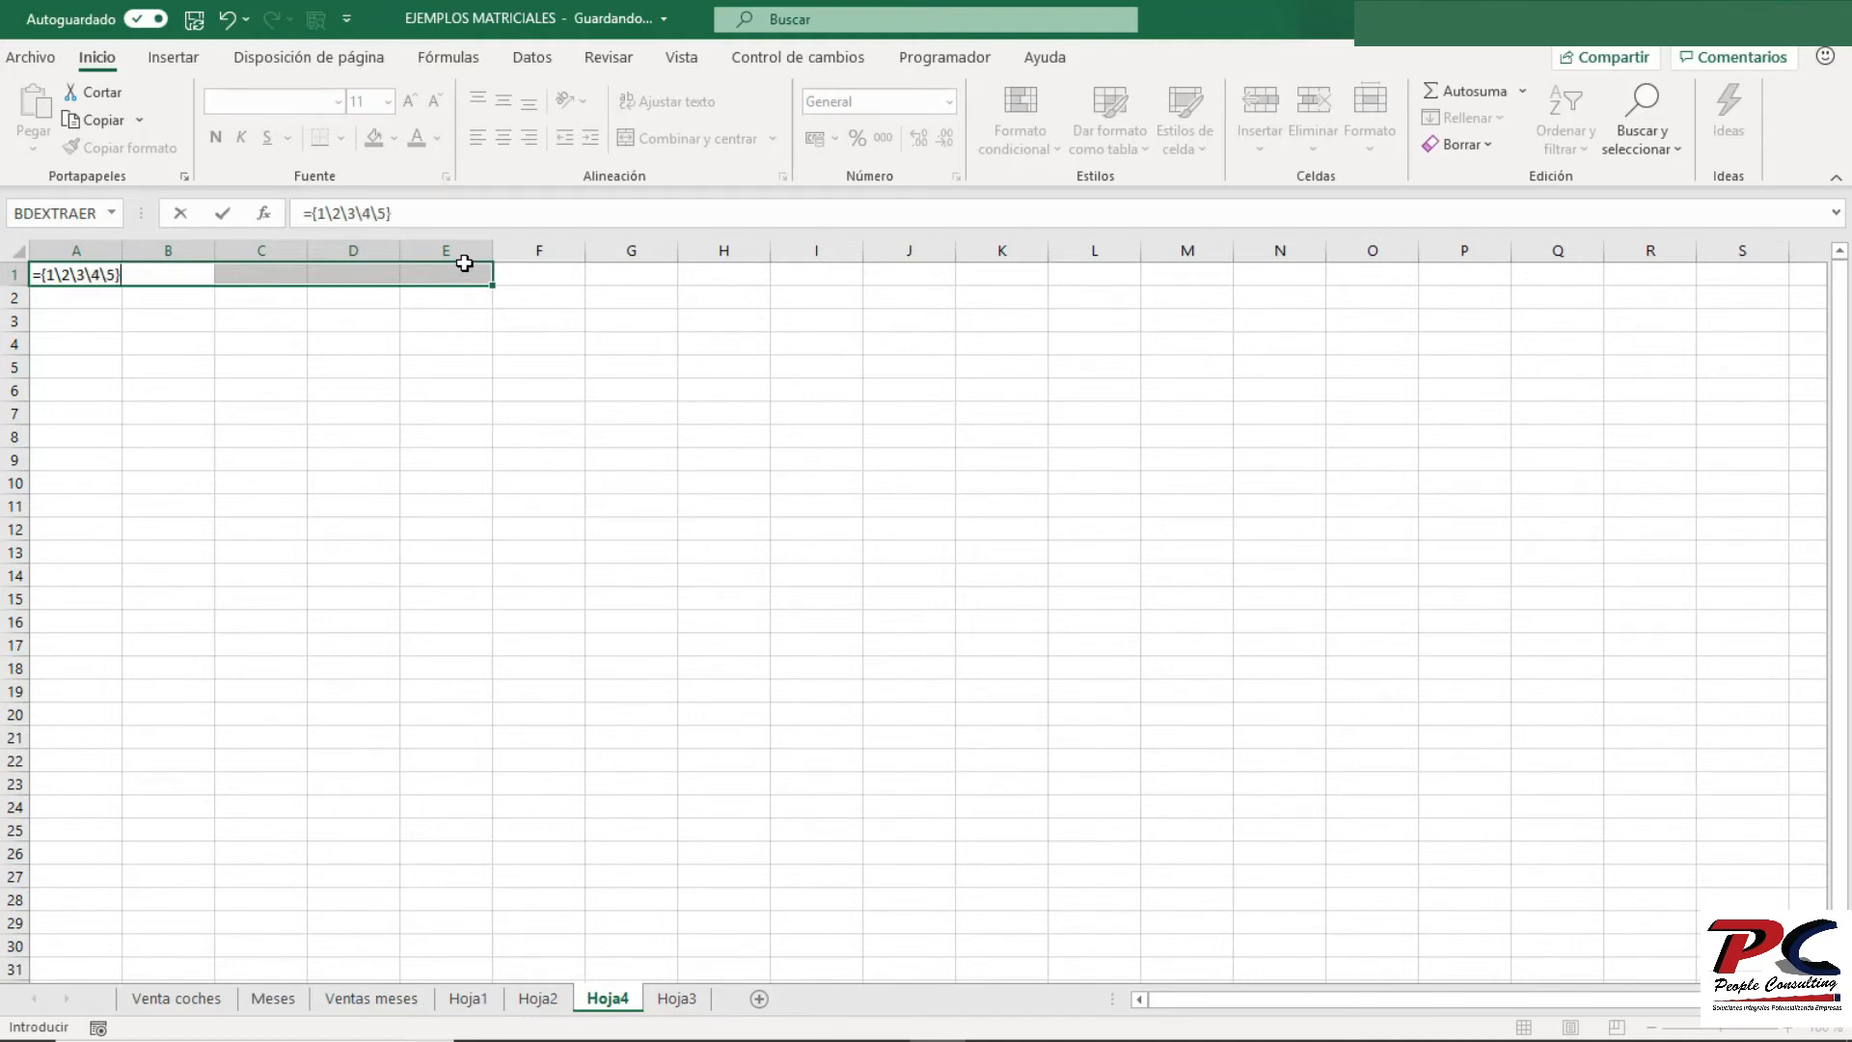
pyautogui.hotkey('ctrl', 'shift', 'Return')
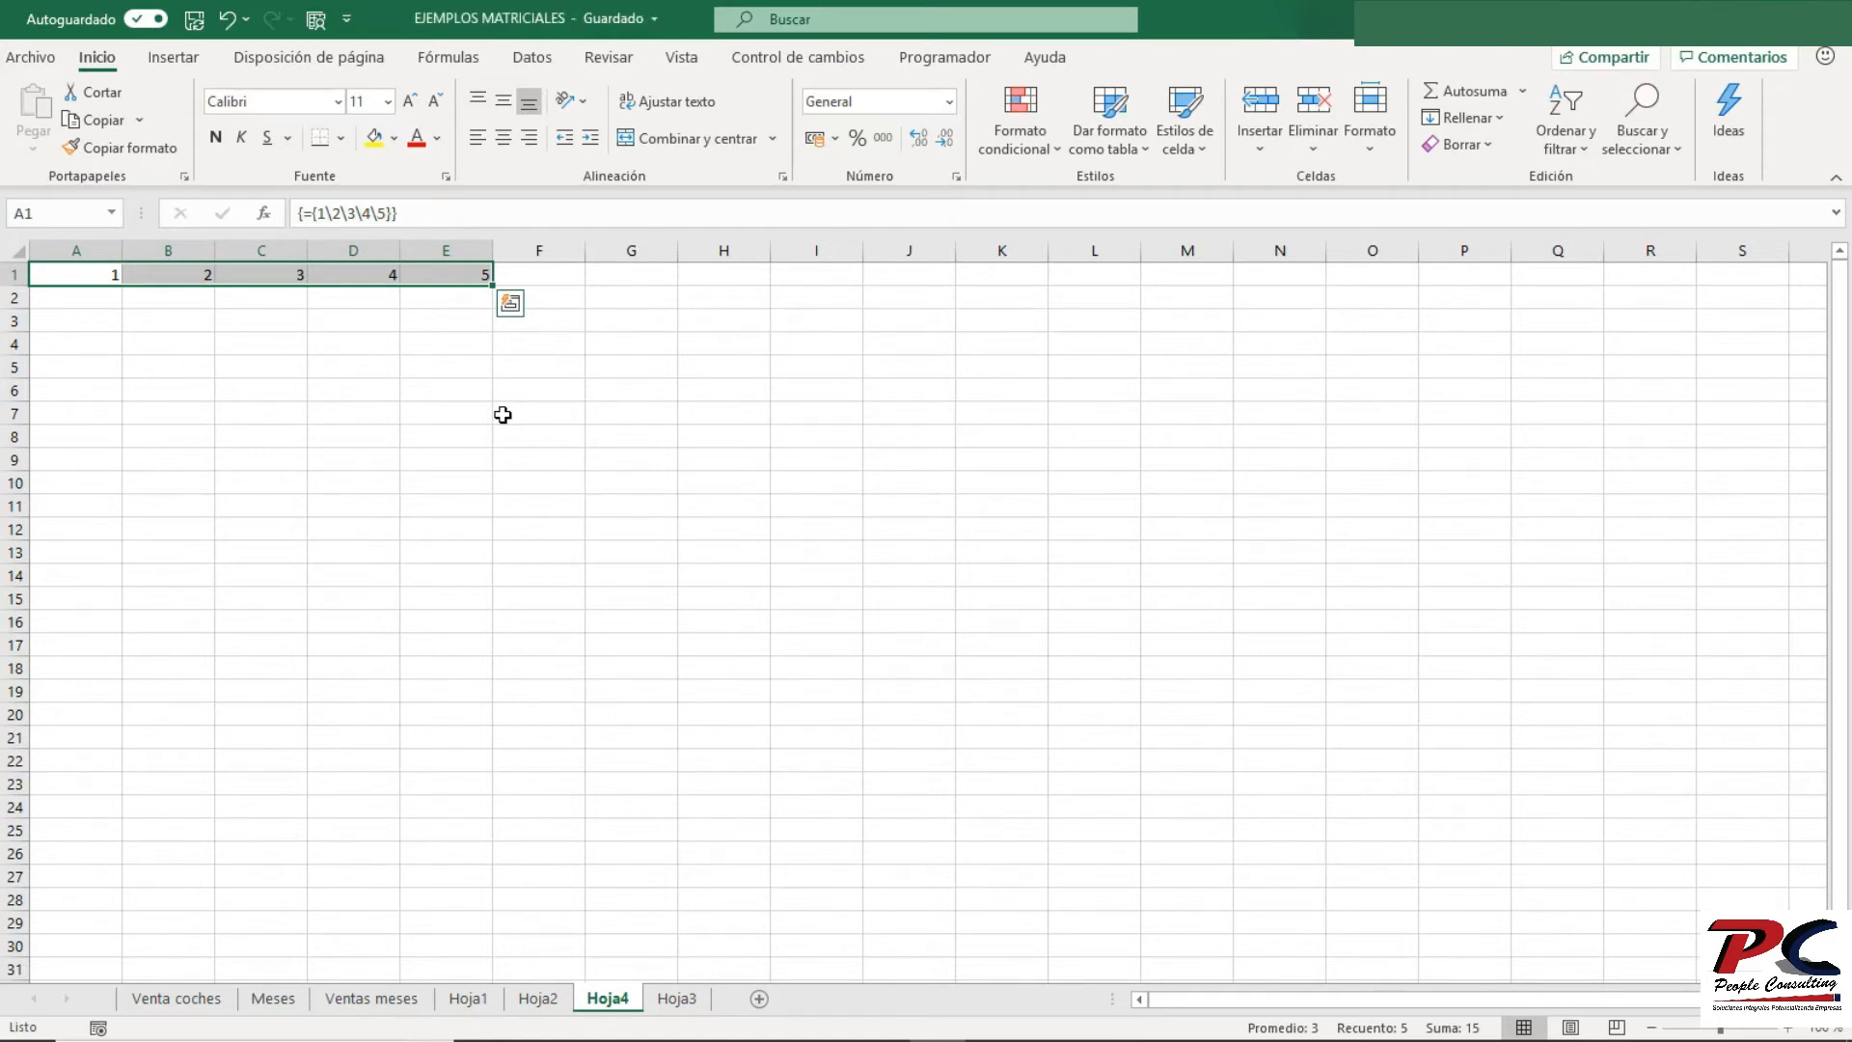
# - Fill G1:G5 with the vertical array constant ={1;2;3;4;5} as an array formula
pyautogui.click(628, 273)
pyautogui.moveTo(628, 273); pyautogui.dragTo(629, 367)
pyautogui.write('=')
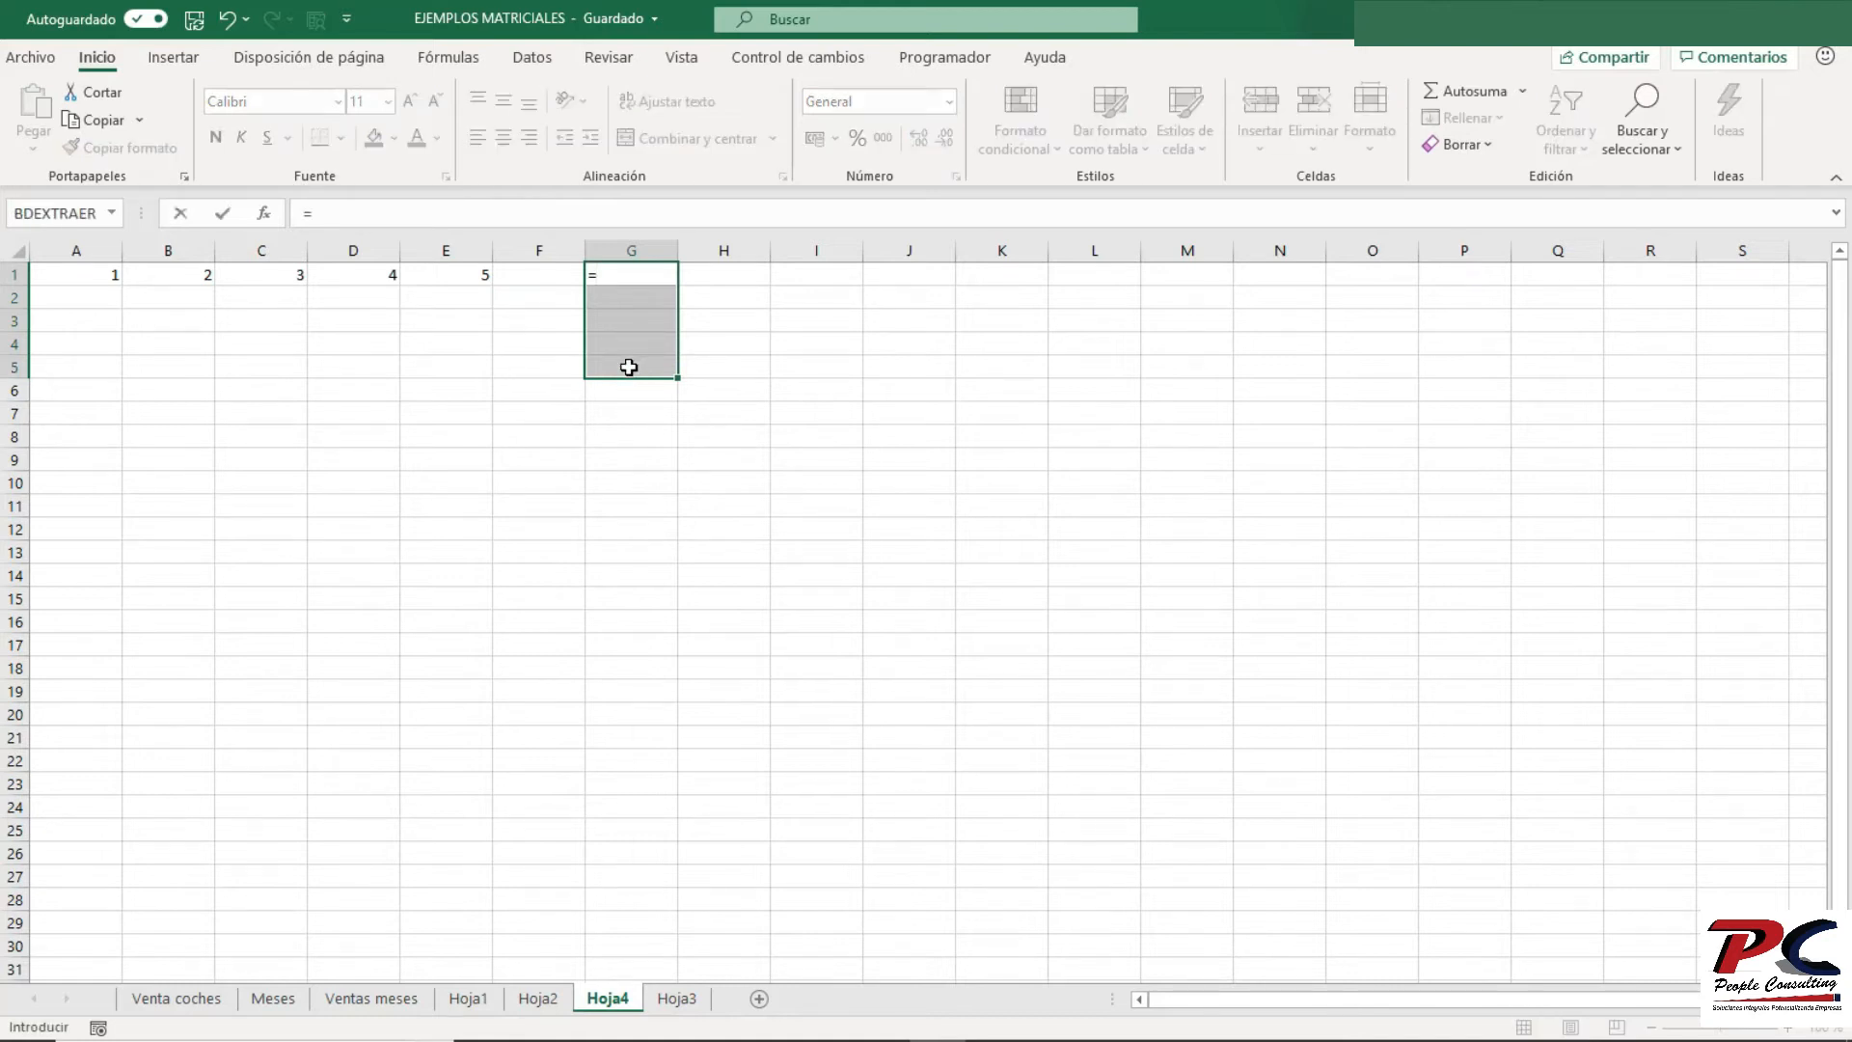
pyautogui.write('{1;2;3;4;5}')
pyautogui.hotkey('ctrl', 'shift', 'Return')
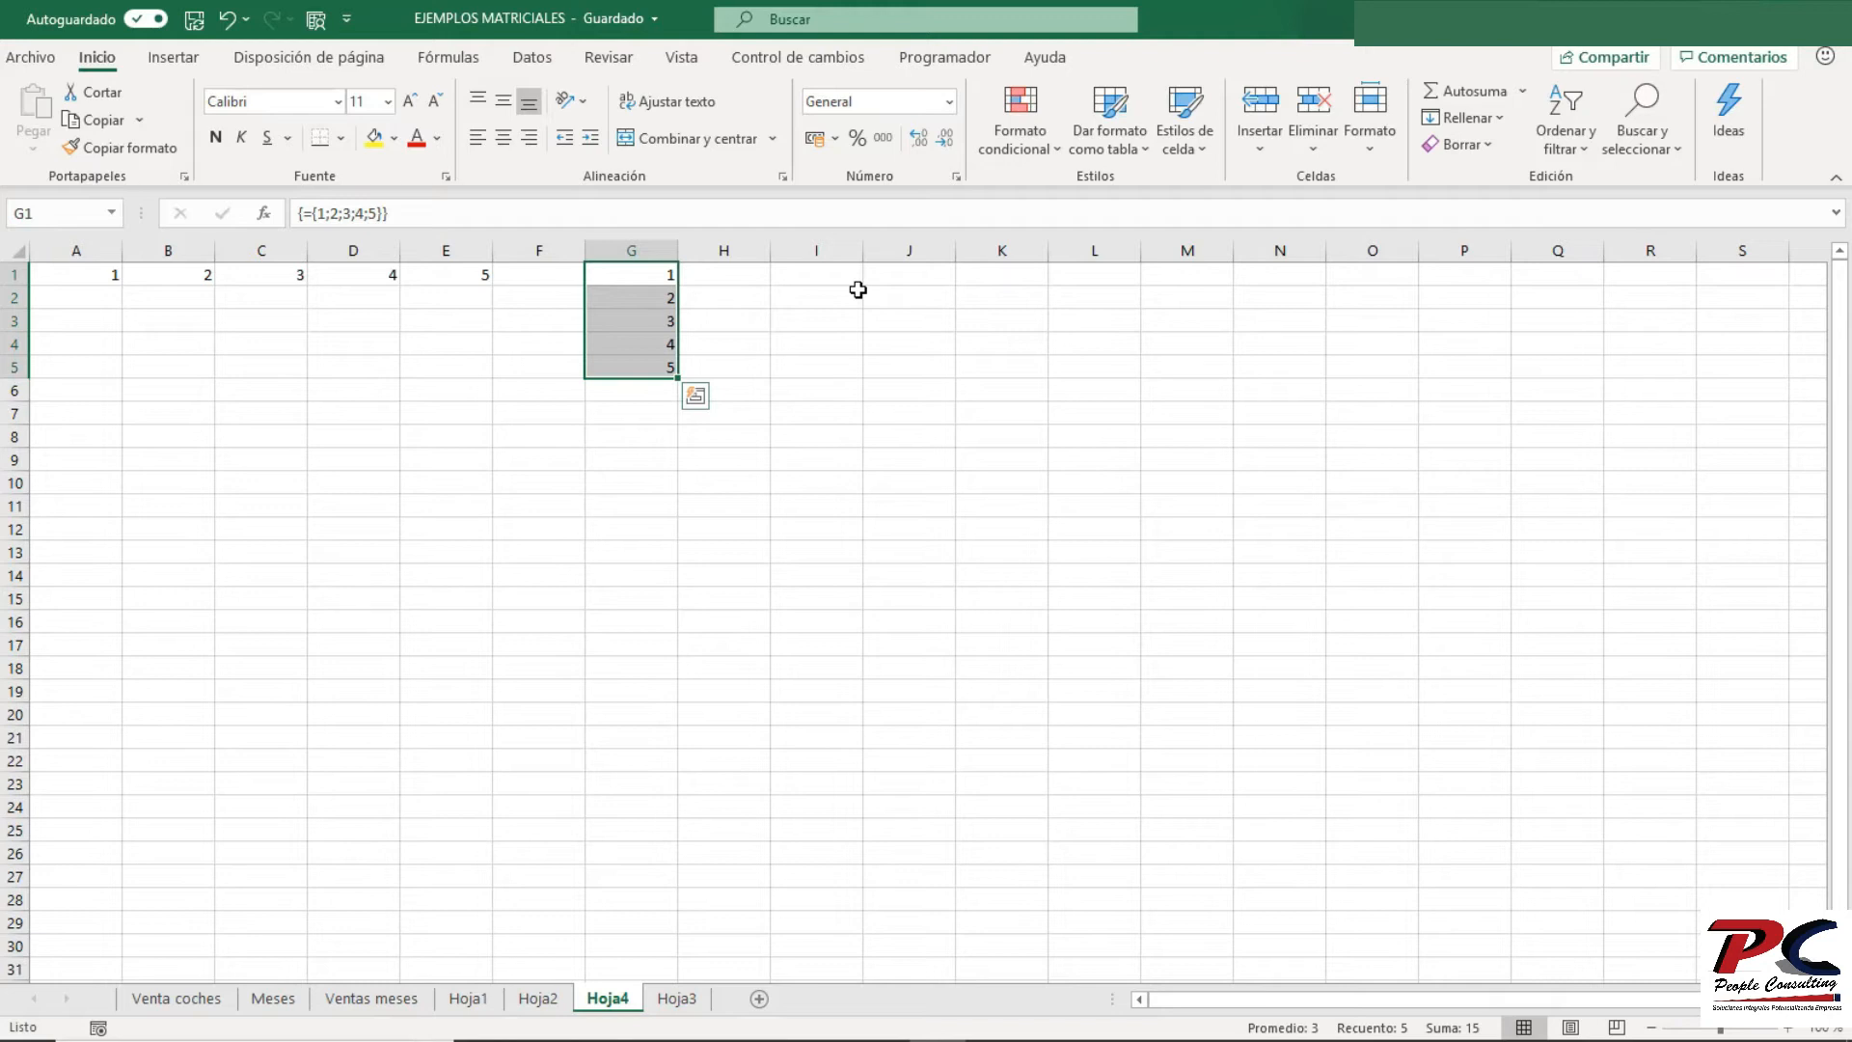
# - Fill I1:L2 with the two-dimensional array constant ={1\2\3\4;5\6\7\8} as an array formula
pyautogui.moveTo(825, 272); pyautogui.dragTo(1097, 289)
pyautogui.write('=')
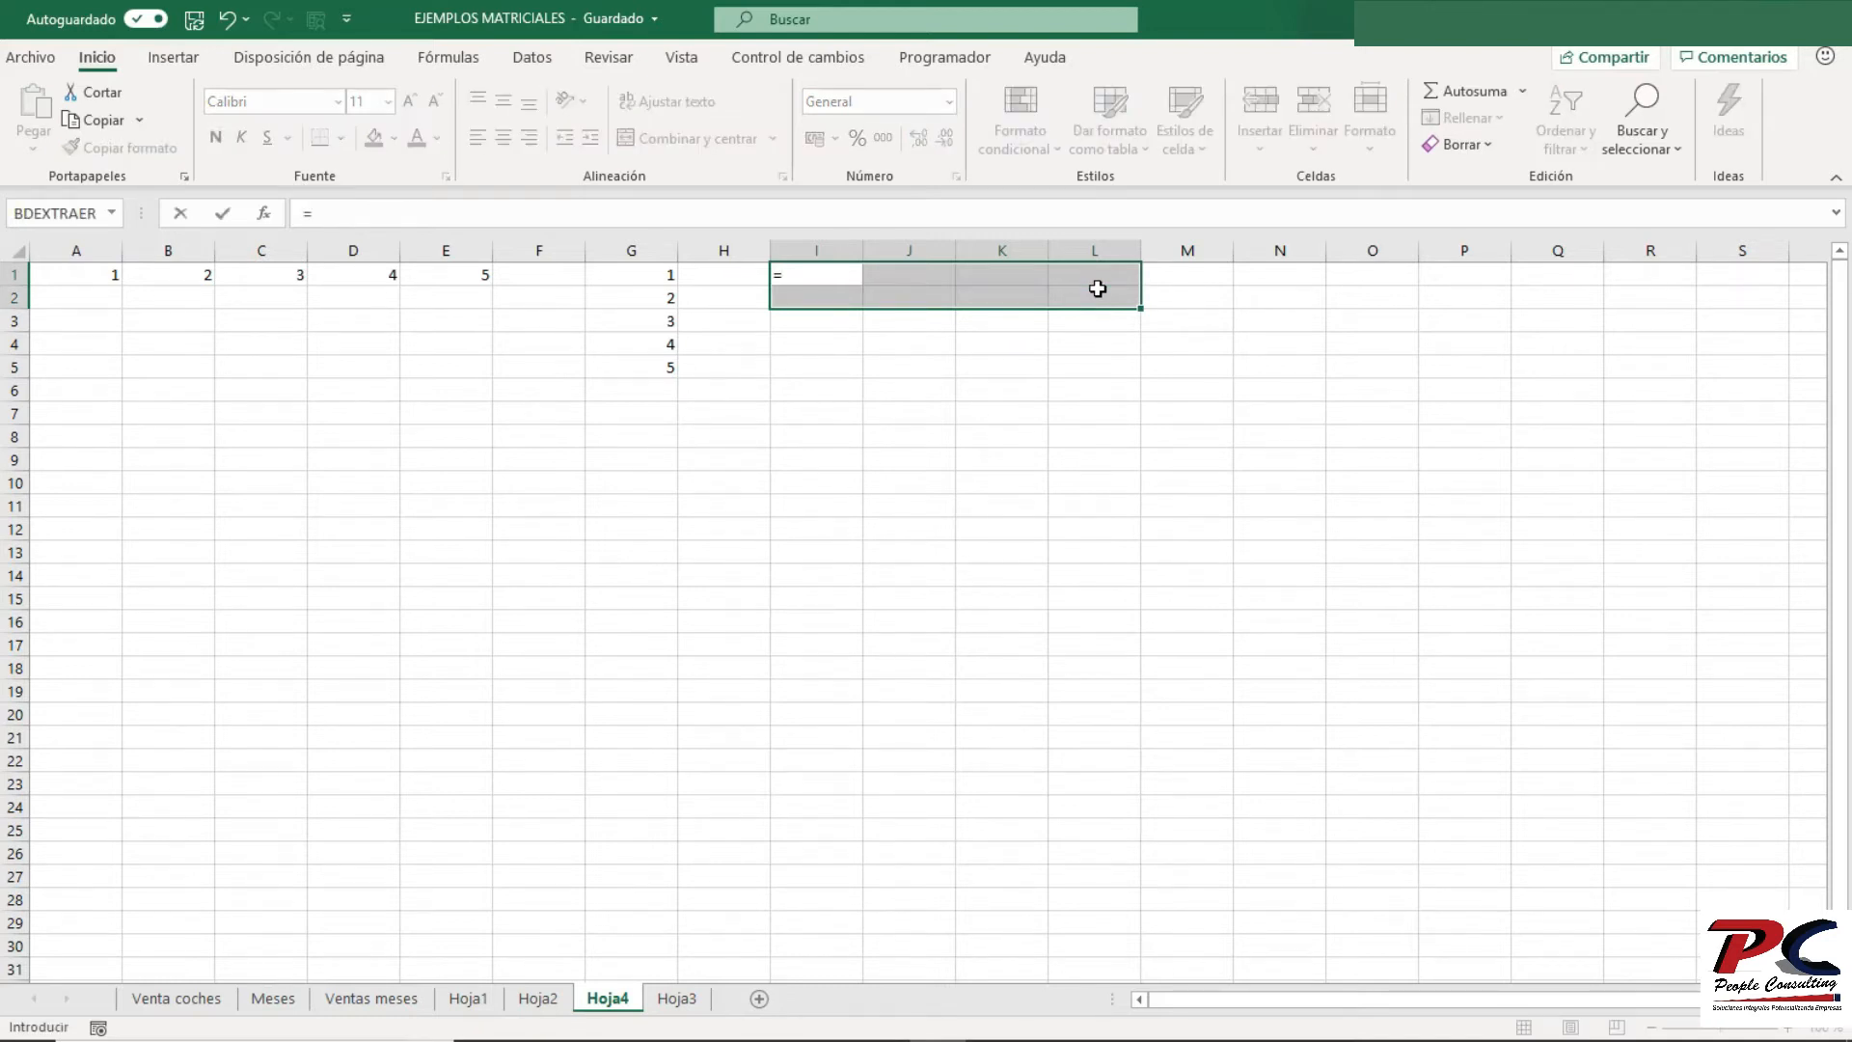
pyautogui.write('{1\\2\\3\\4;5\\')
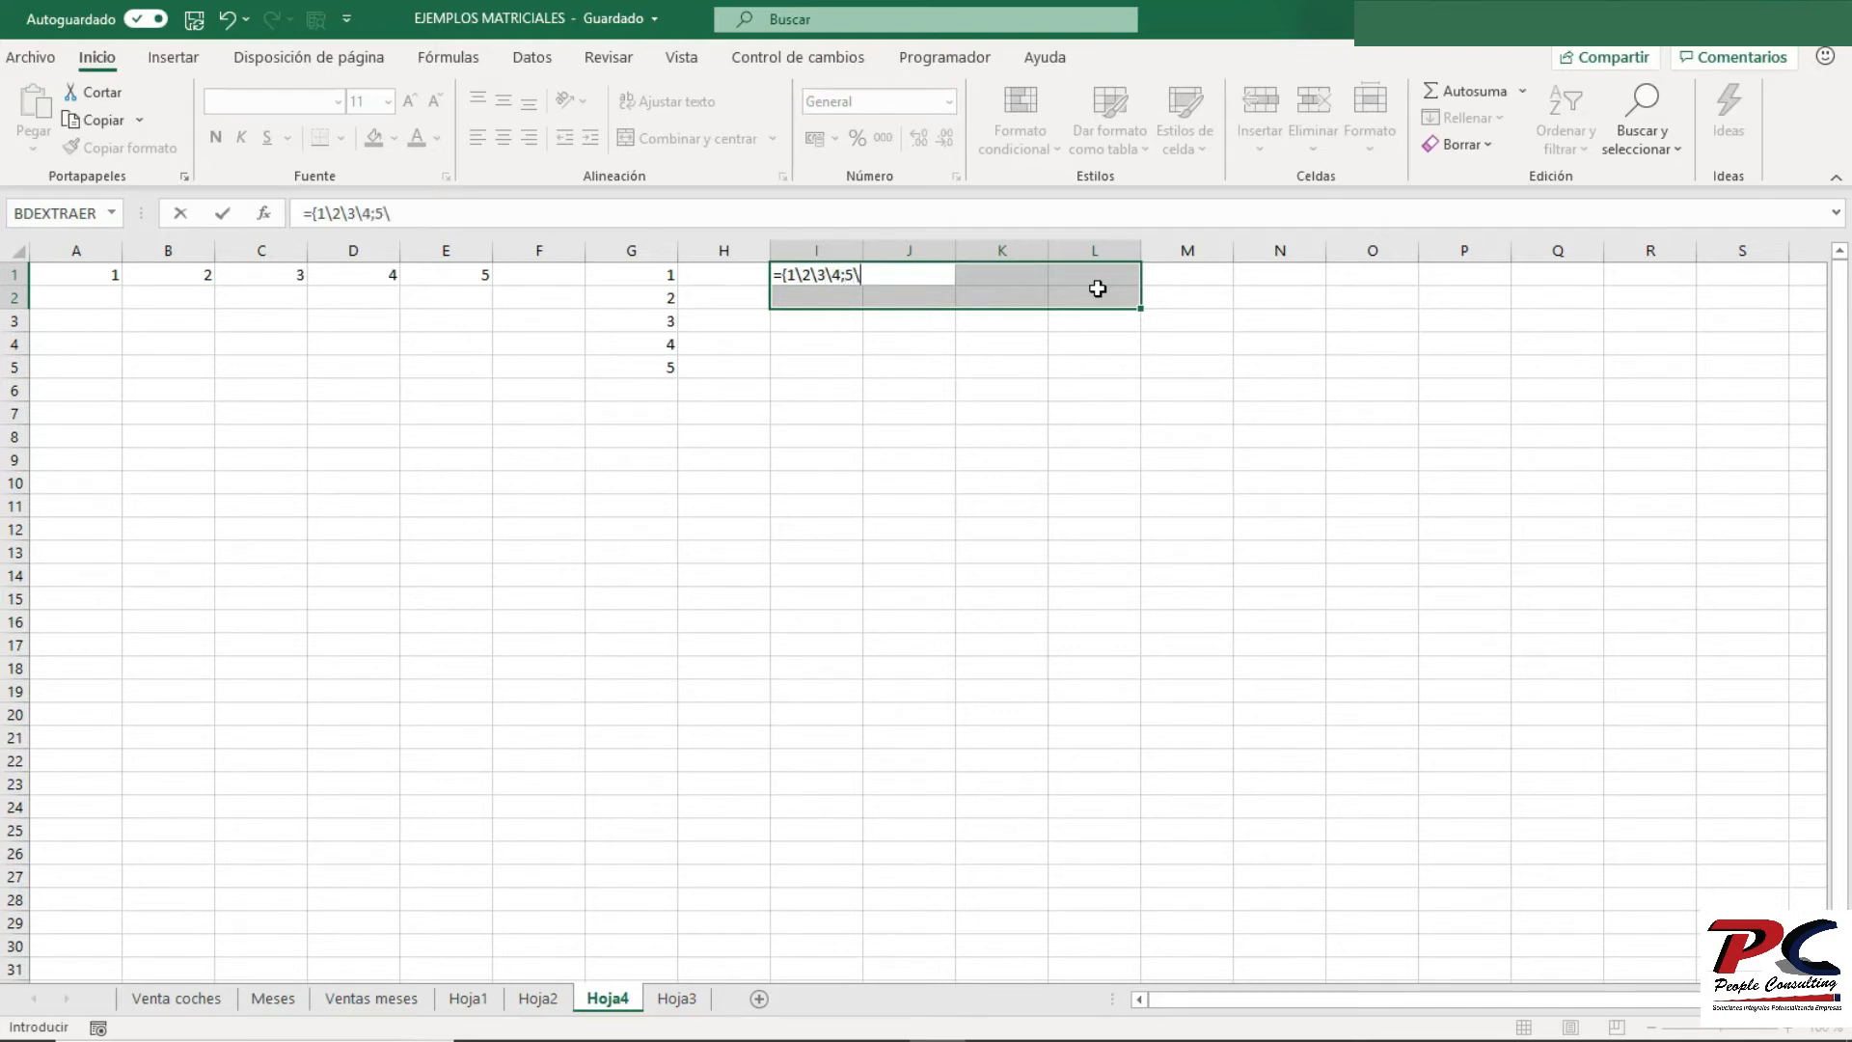
pyautogui.write('6\\7\\8}')
pyautogui.hotkey('ctrl', 'shift', 'Return')
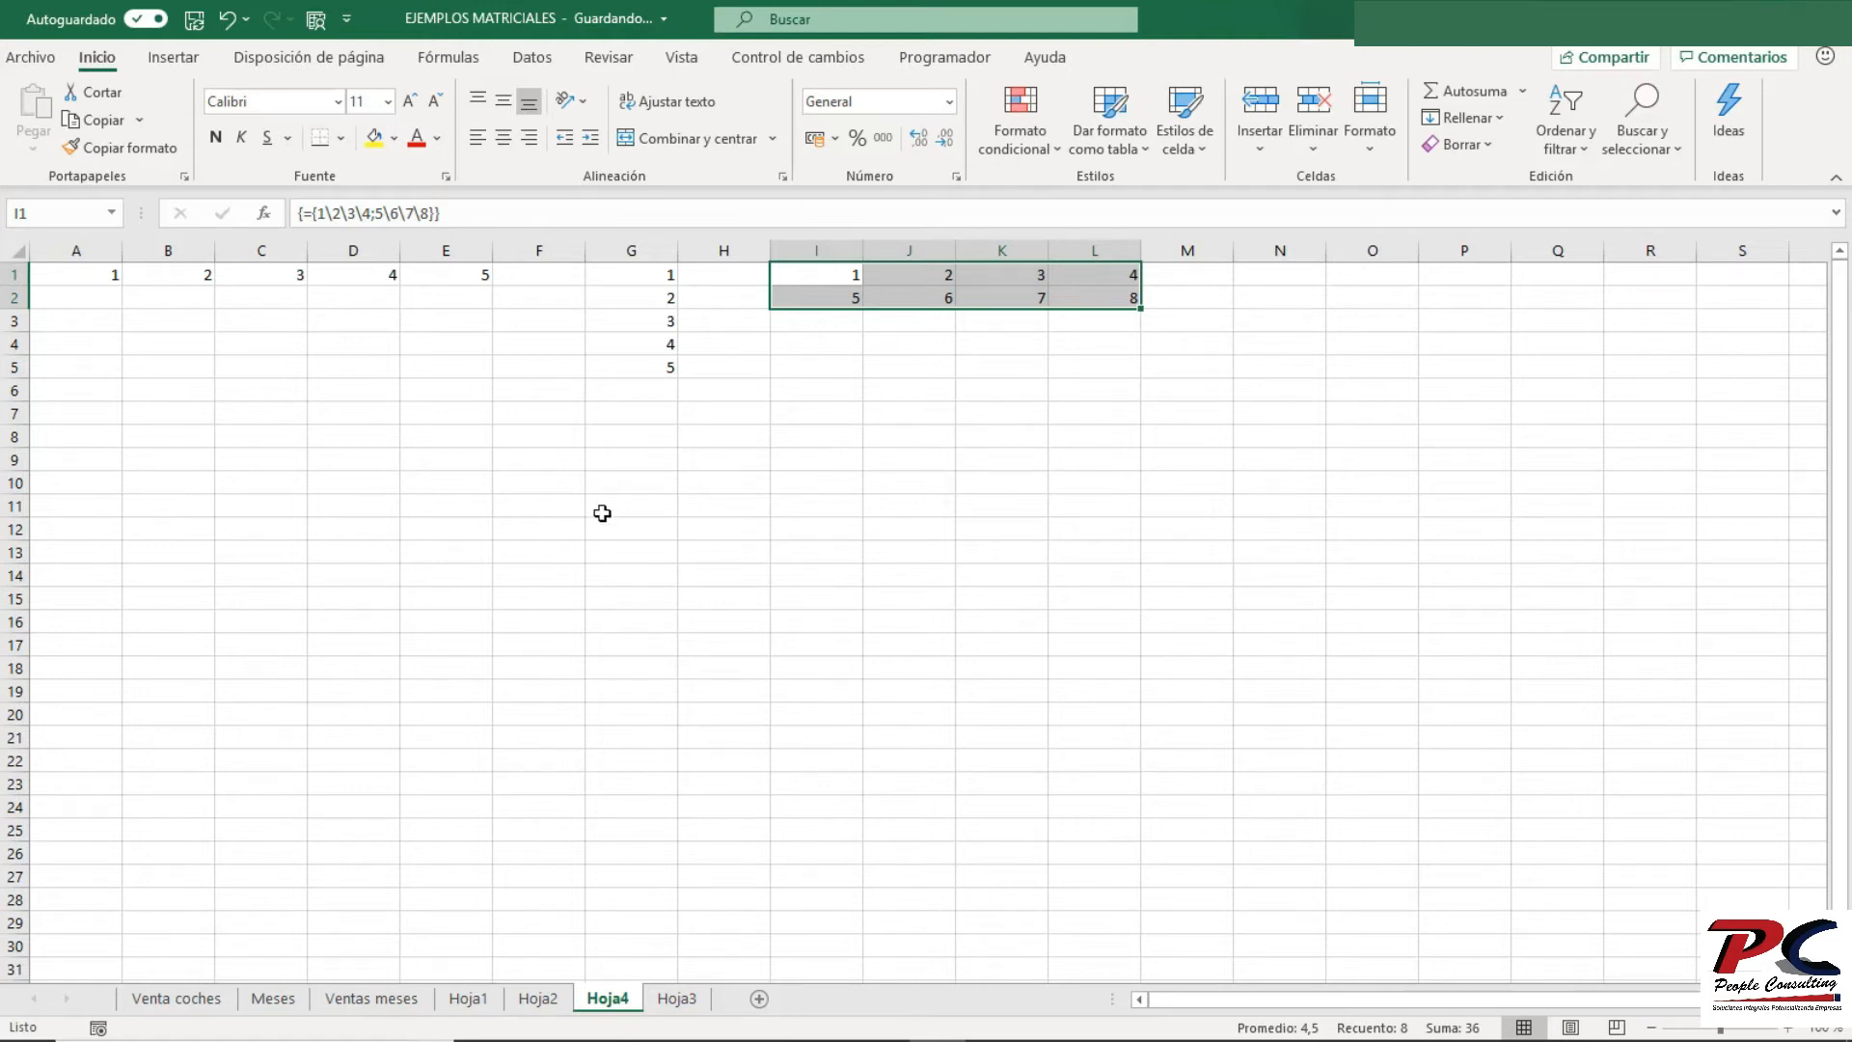
# - Delete the Hoja4 worksheet permanently from the workbook
pyautogui.rightClick(608, 998)
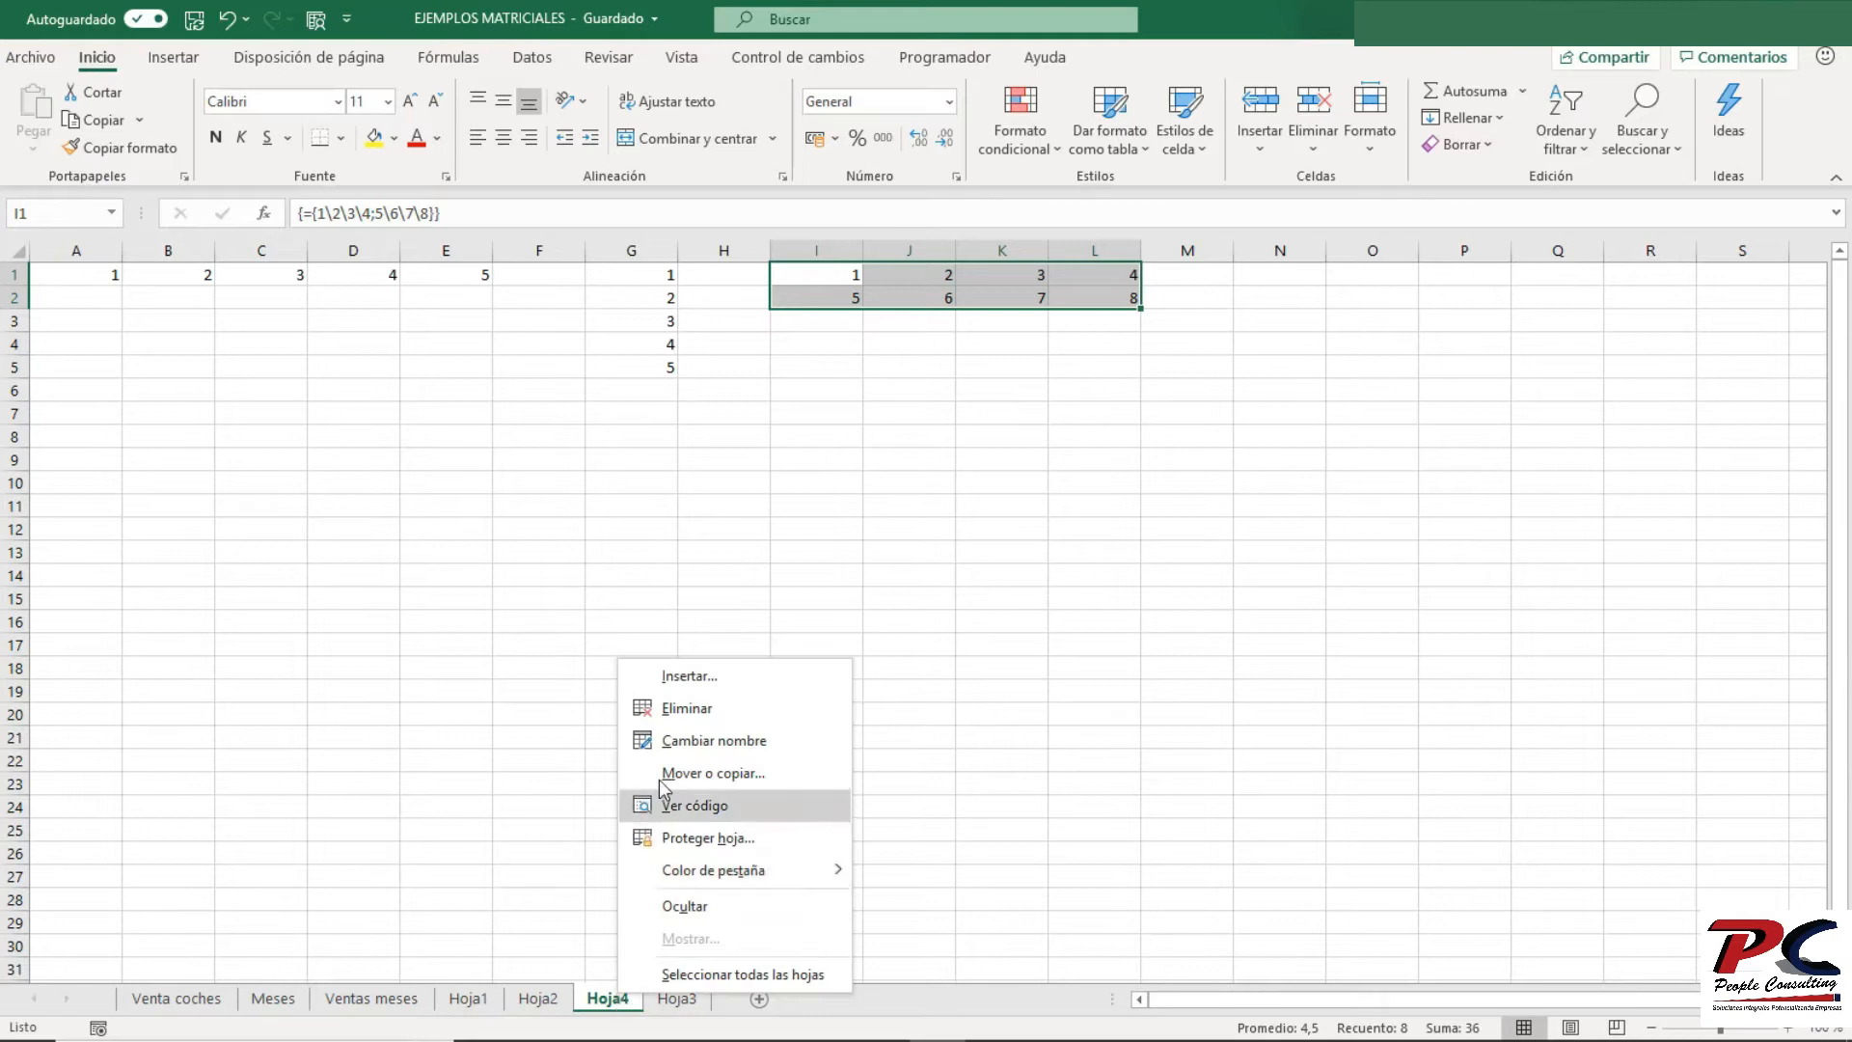
pyautogui.click(687, 709)
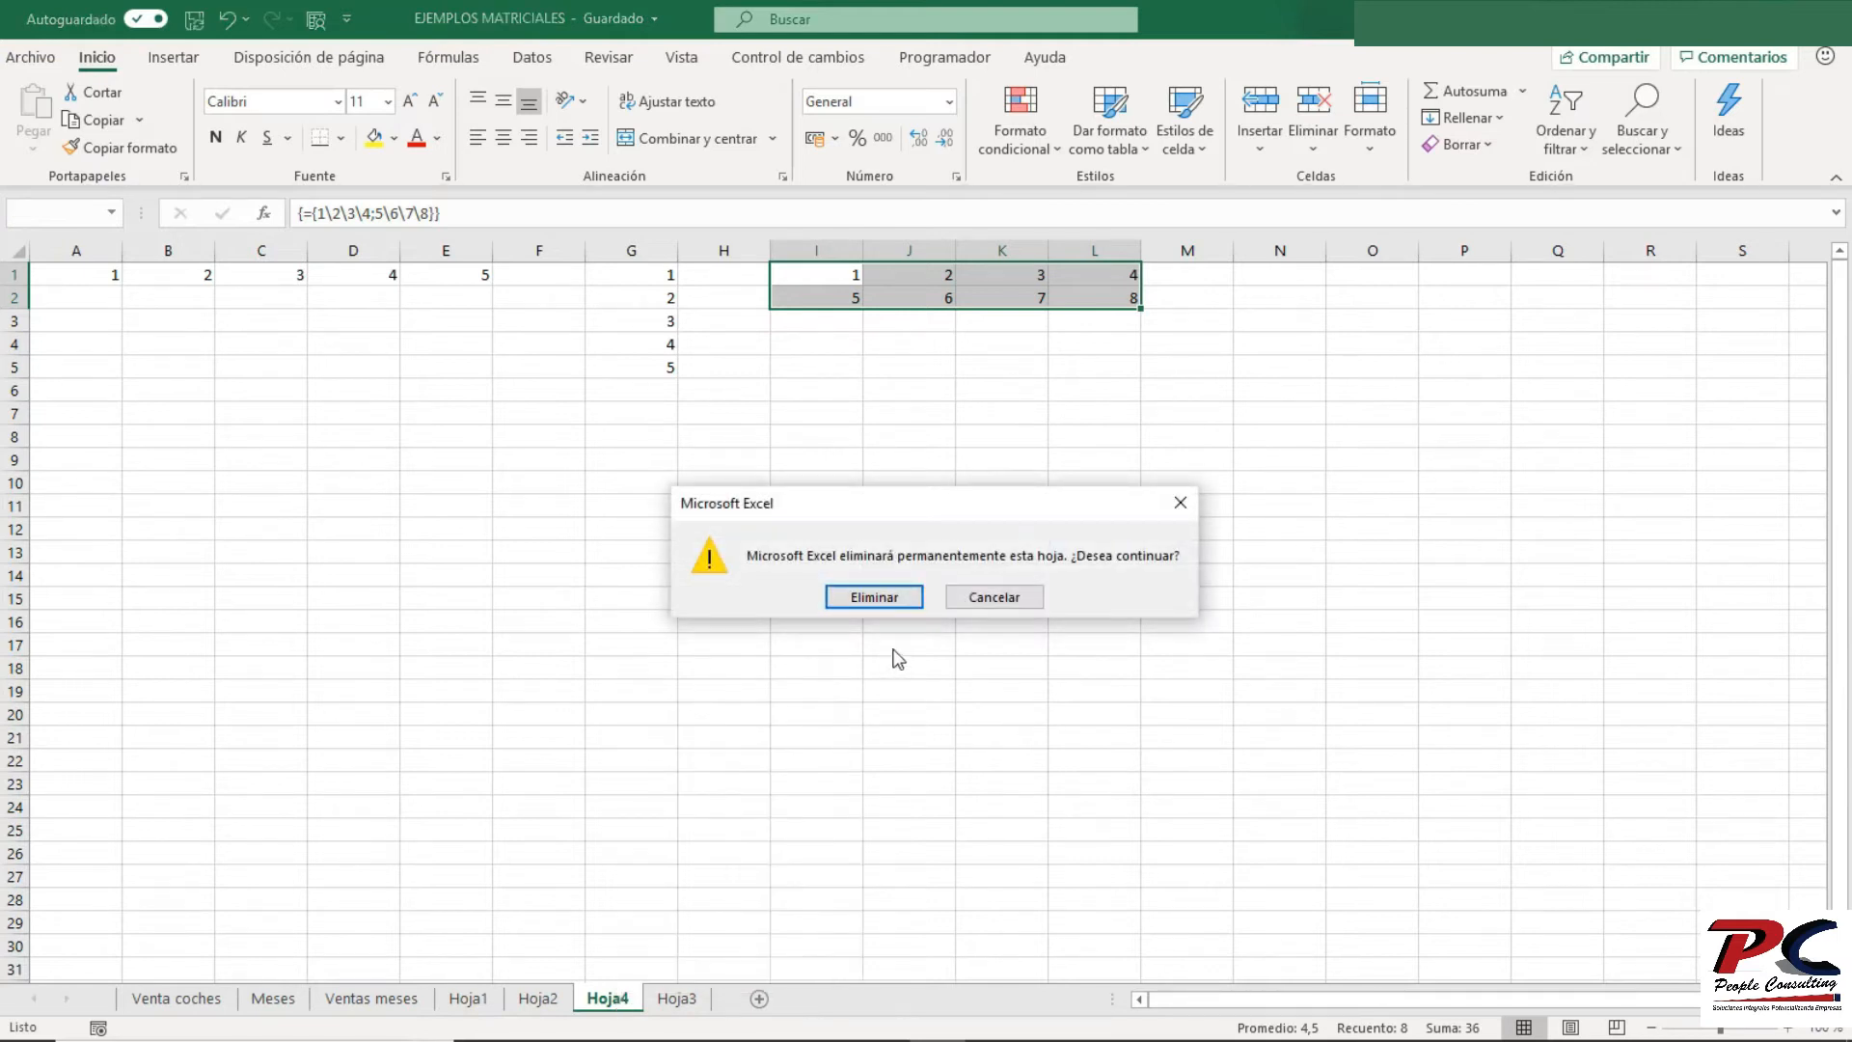
pyautogui.click(876, 596)
# - Add a new worksheet and fill A1:E1 with the horizontal array constant ={3\4\5\6\7} as an array formula
pyautogui.click(684, 1003)
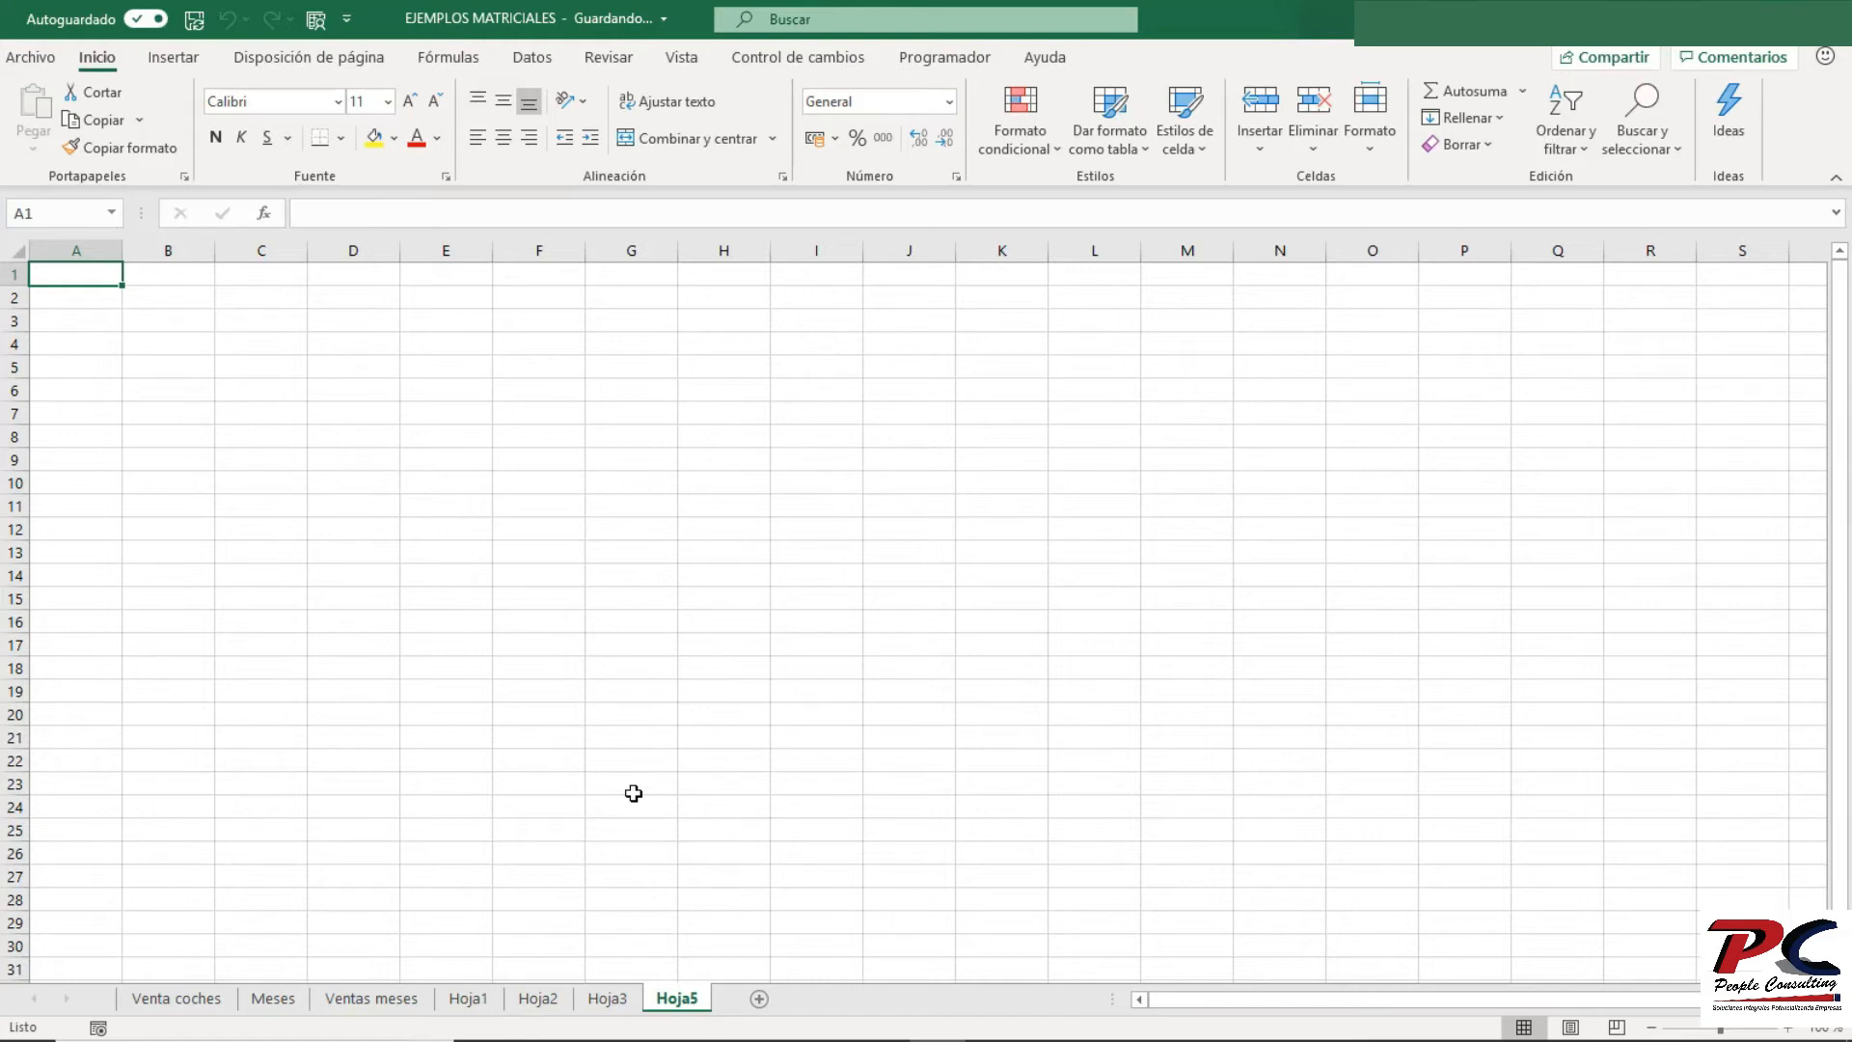
pyautogui.moveTo(78, 276); pyautogui.dragTo(412, 280)
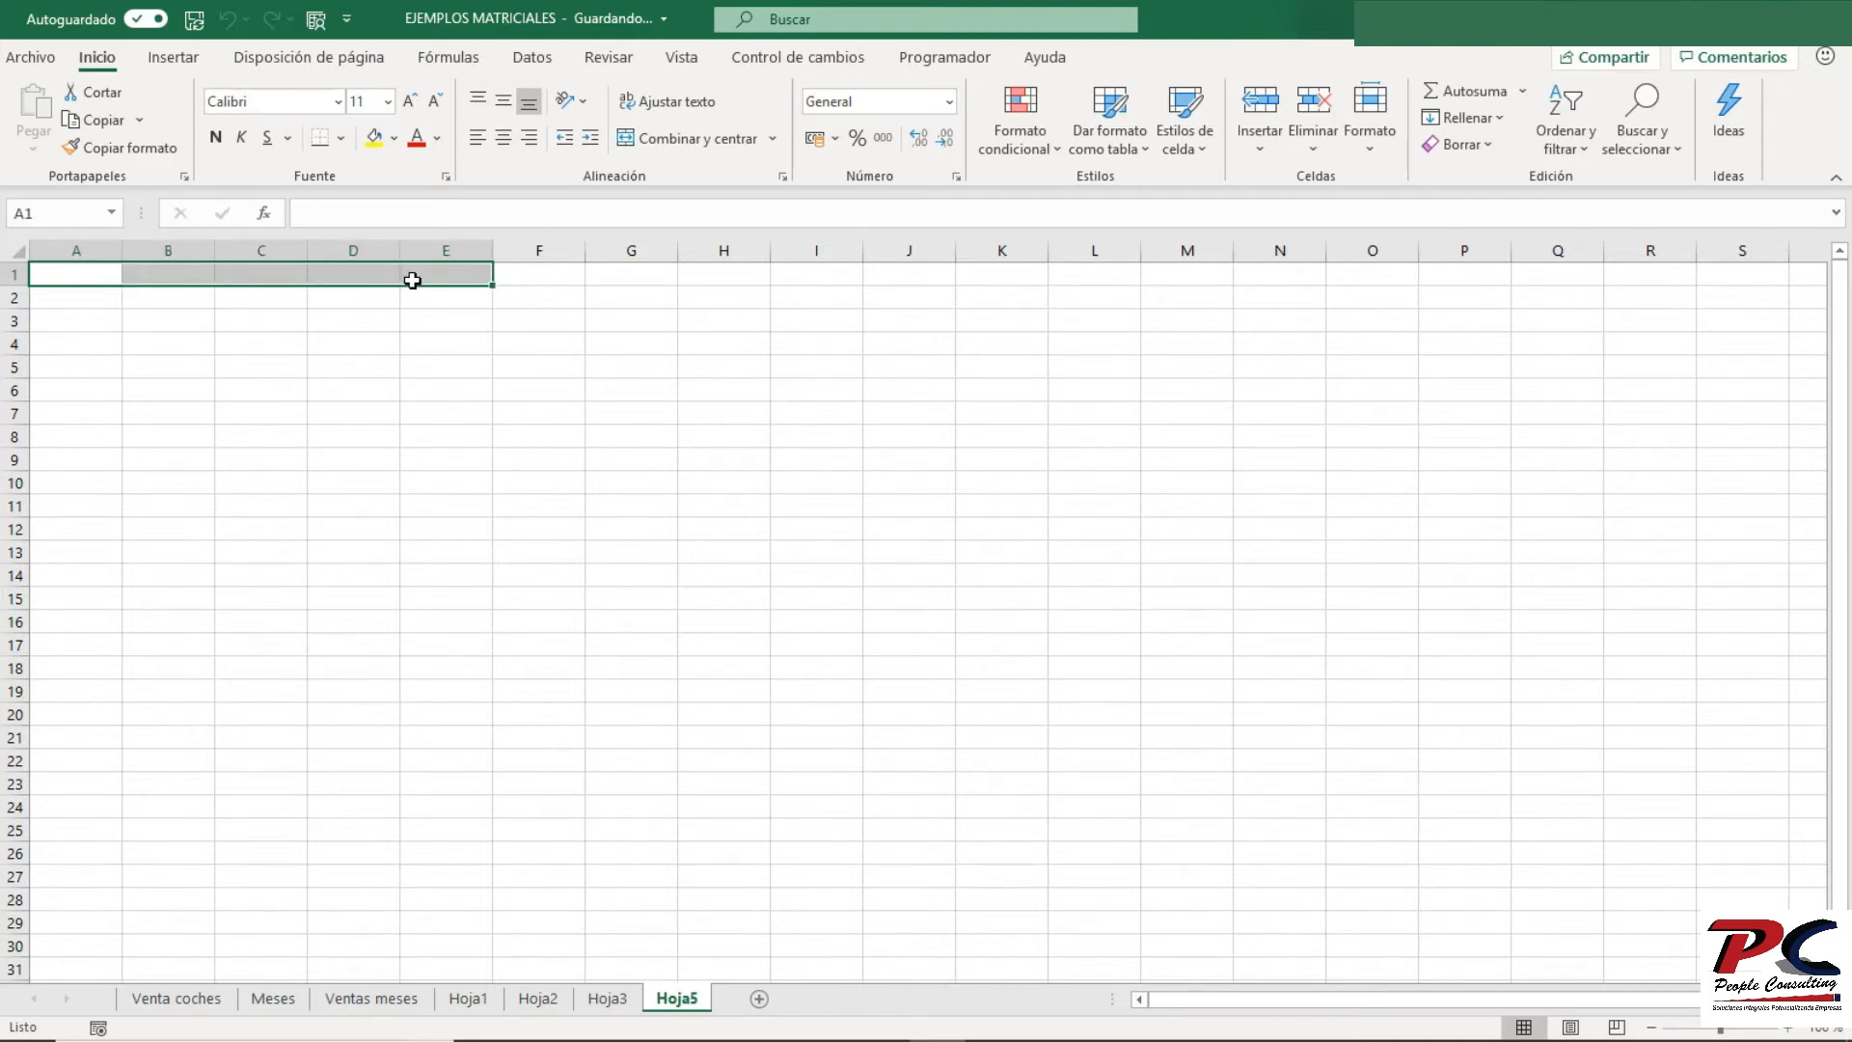
pyautogui.write('={')
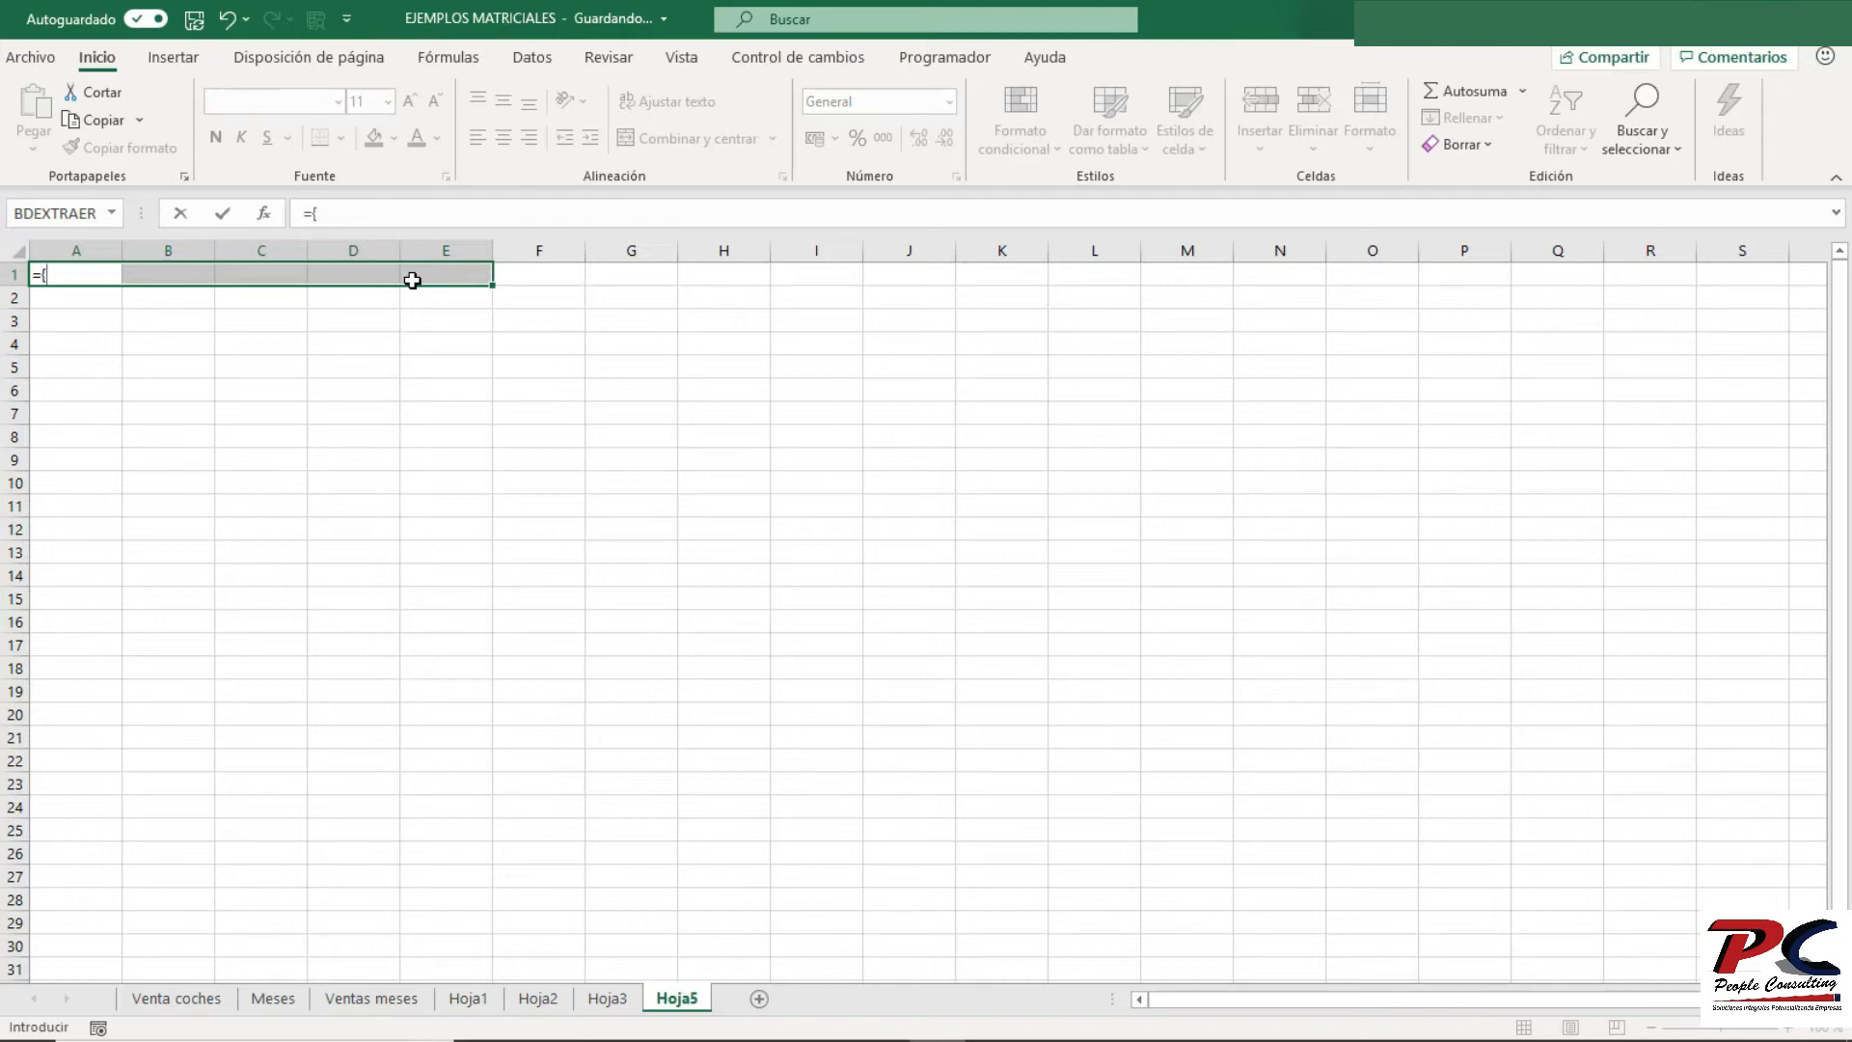
pyautogui.write('3\\4\\5\\6\\7}')
pyautogui.hotkey('ctrl', 'shift', 'Return')
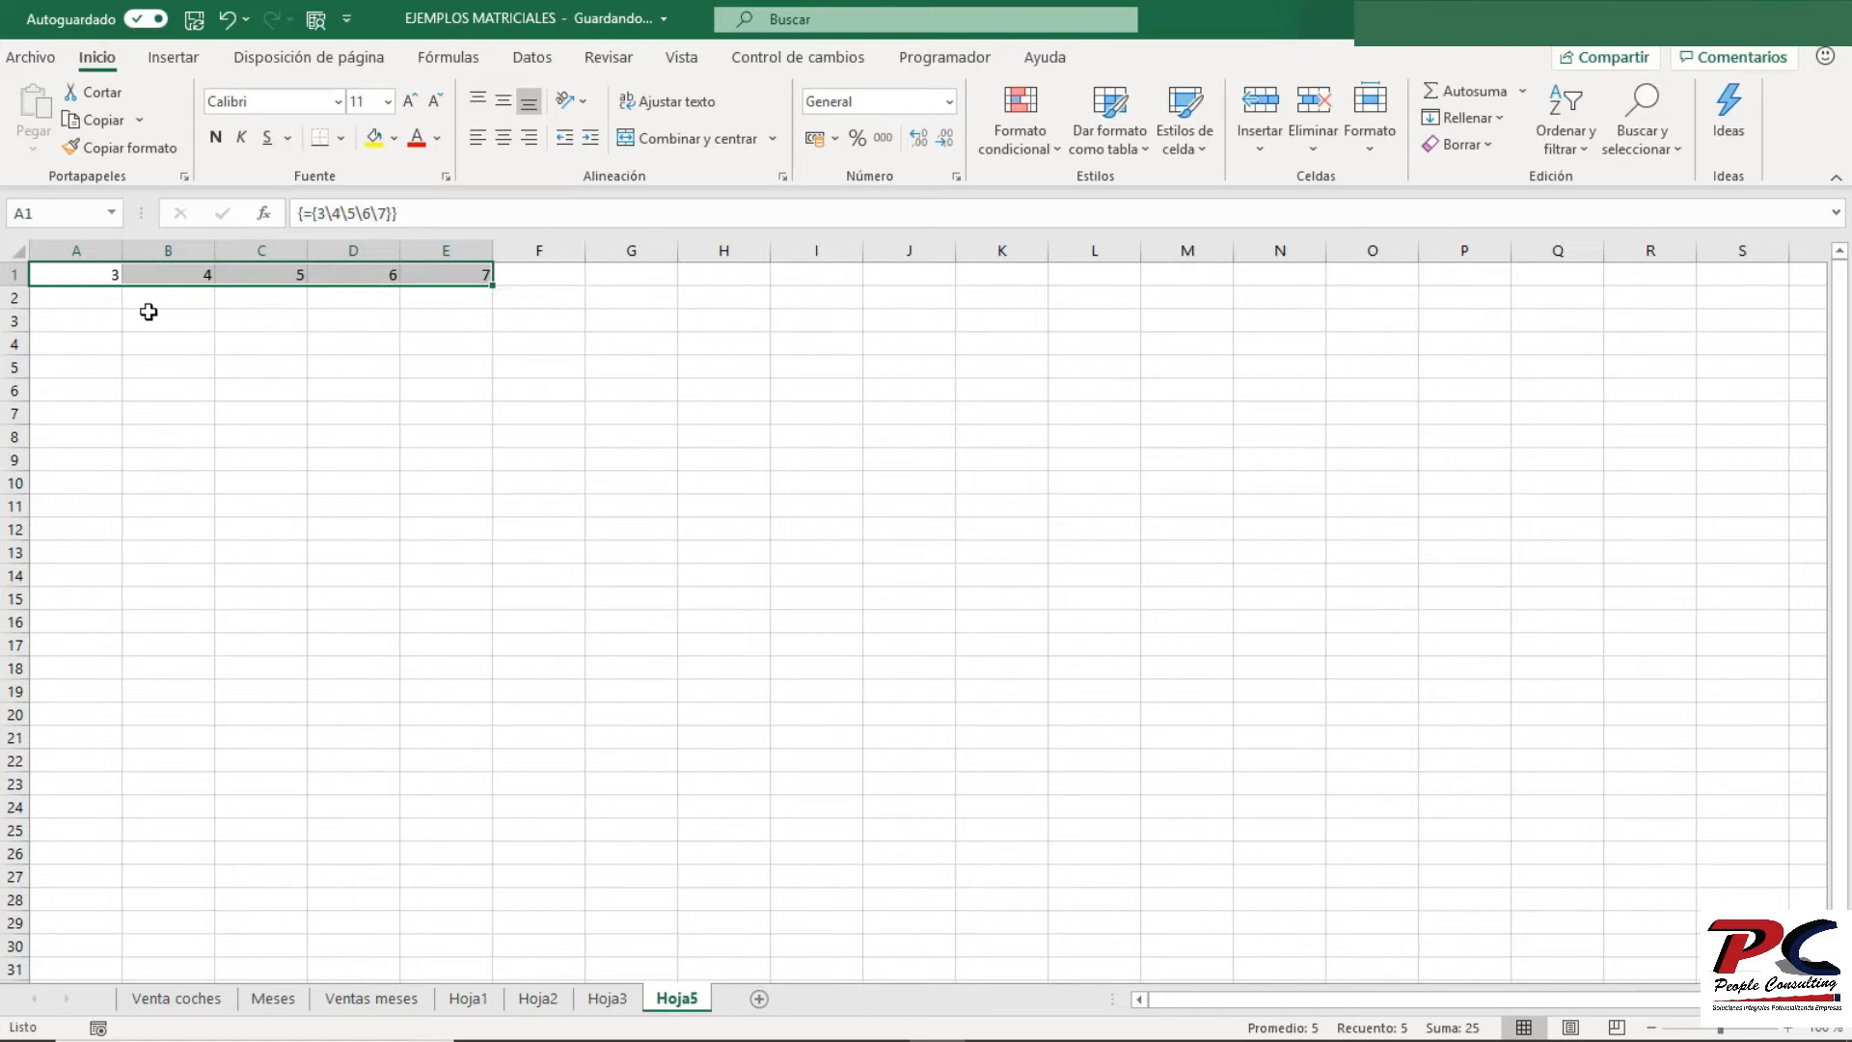
# - Enter the array formula =SUMA(A1:E1*{1\2\3\4\5}) in cell A3
pyautogui.click(81, 317)
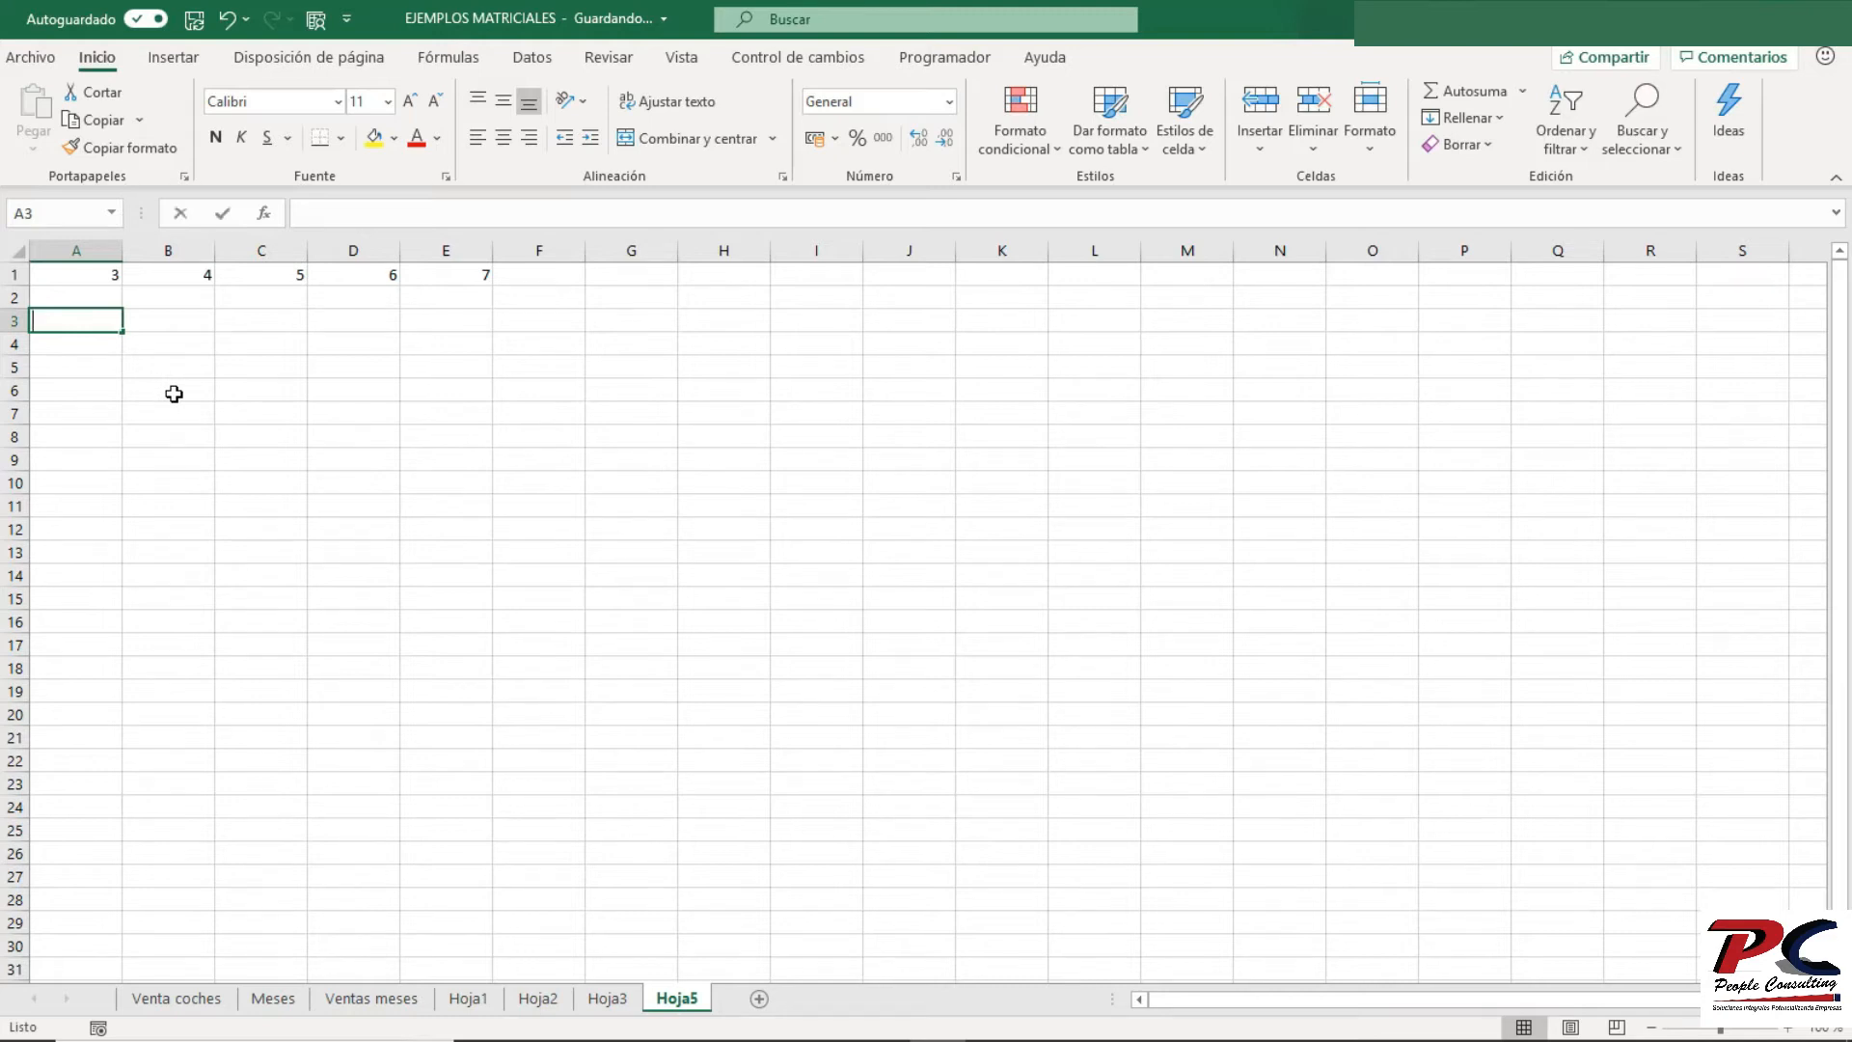
pyautogui.write('=suma')
pyautogui.press('Tab')
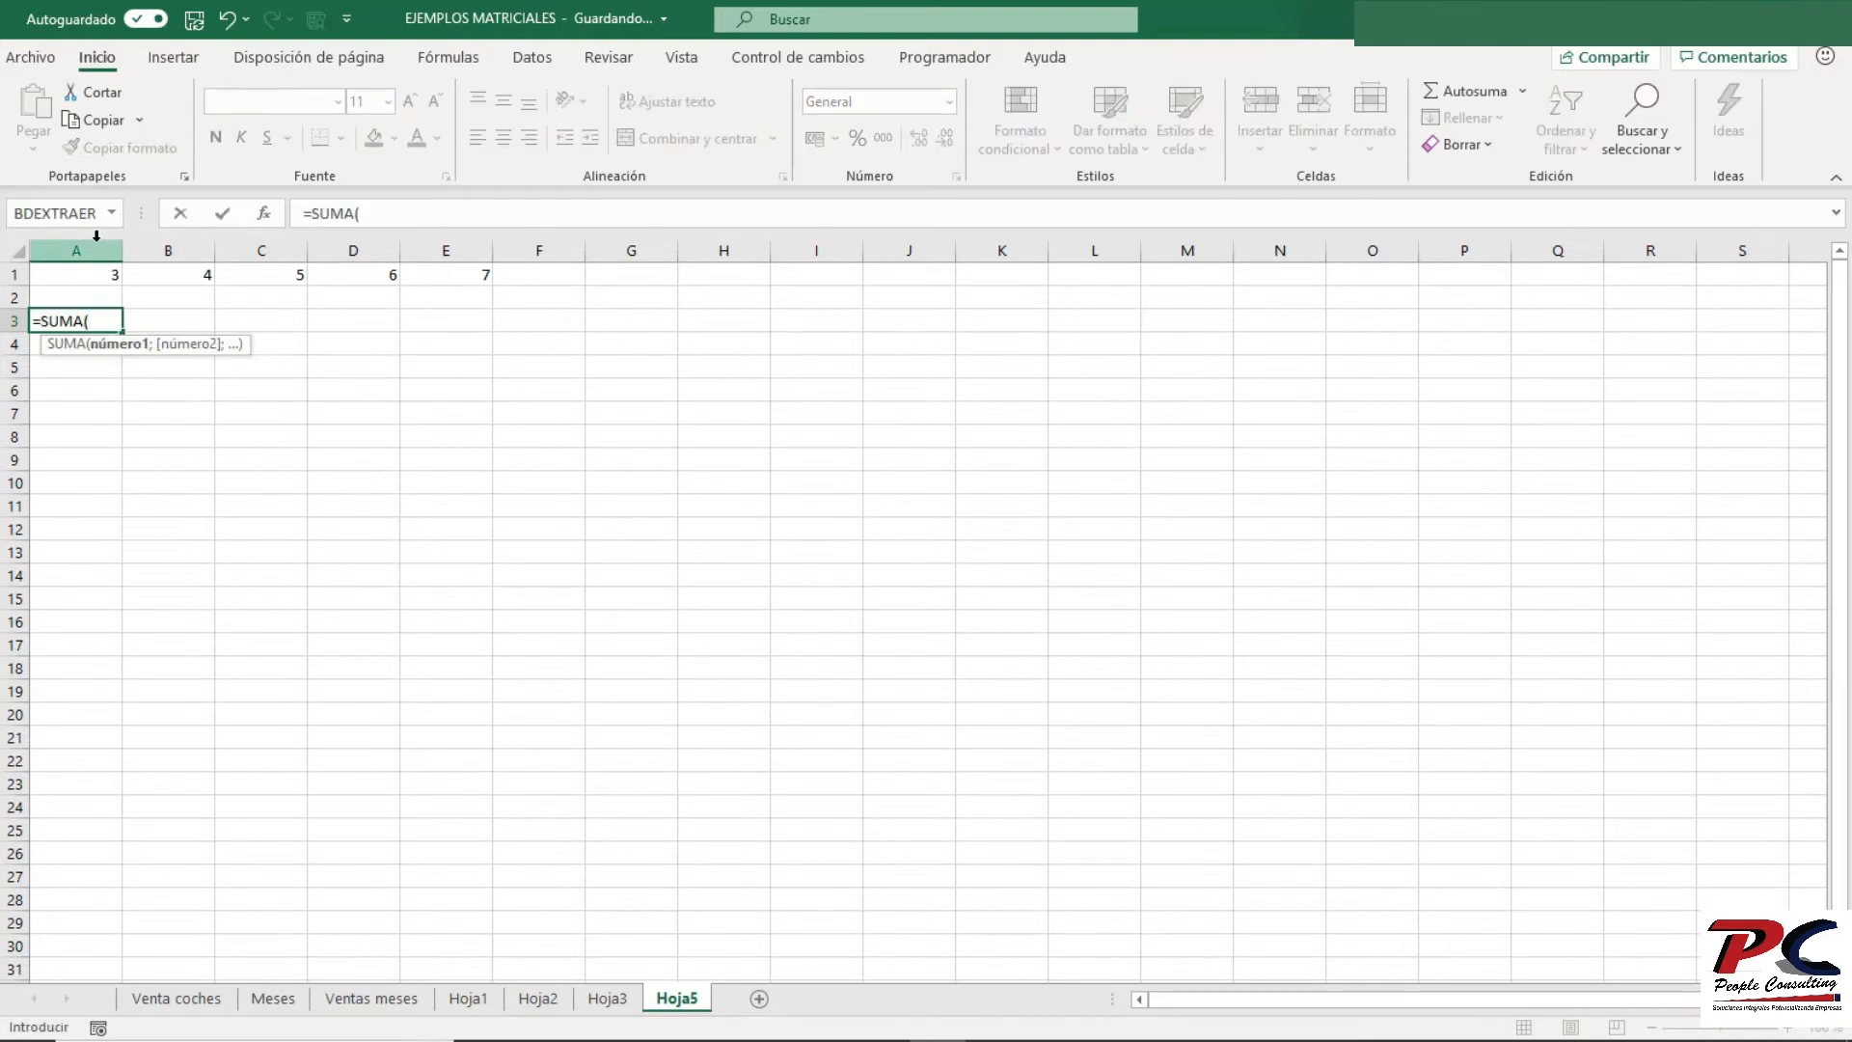
pyautogui.moveTo(89, 275); pyautogui.dragTo(403, 273)
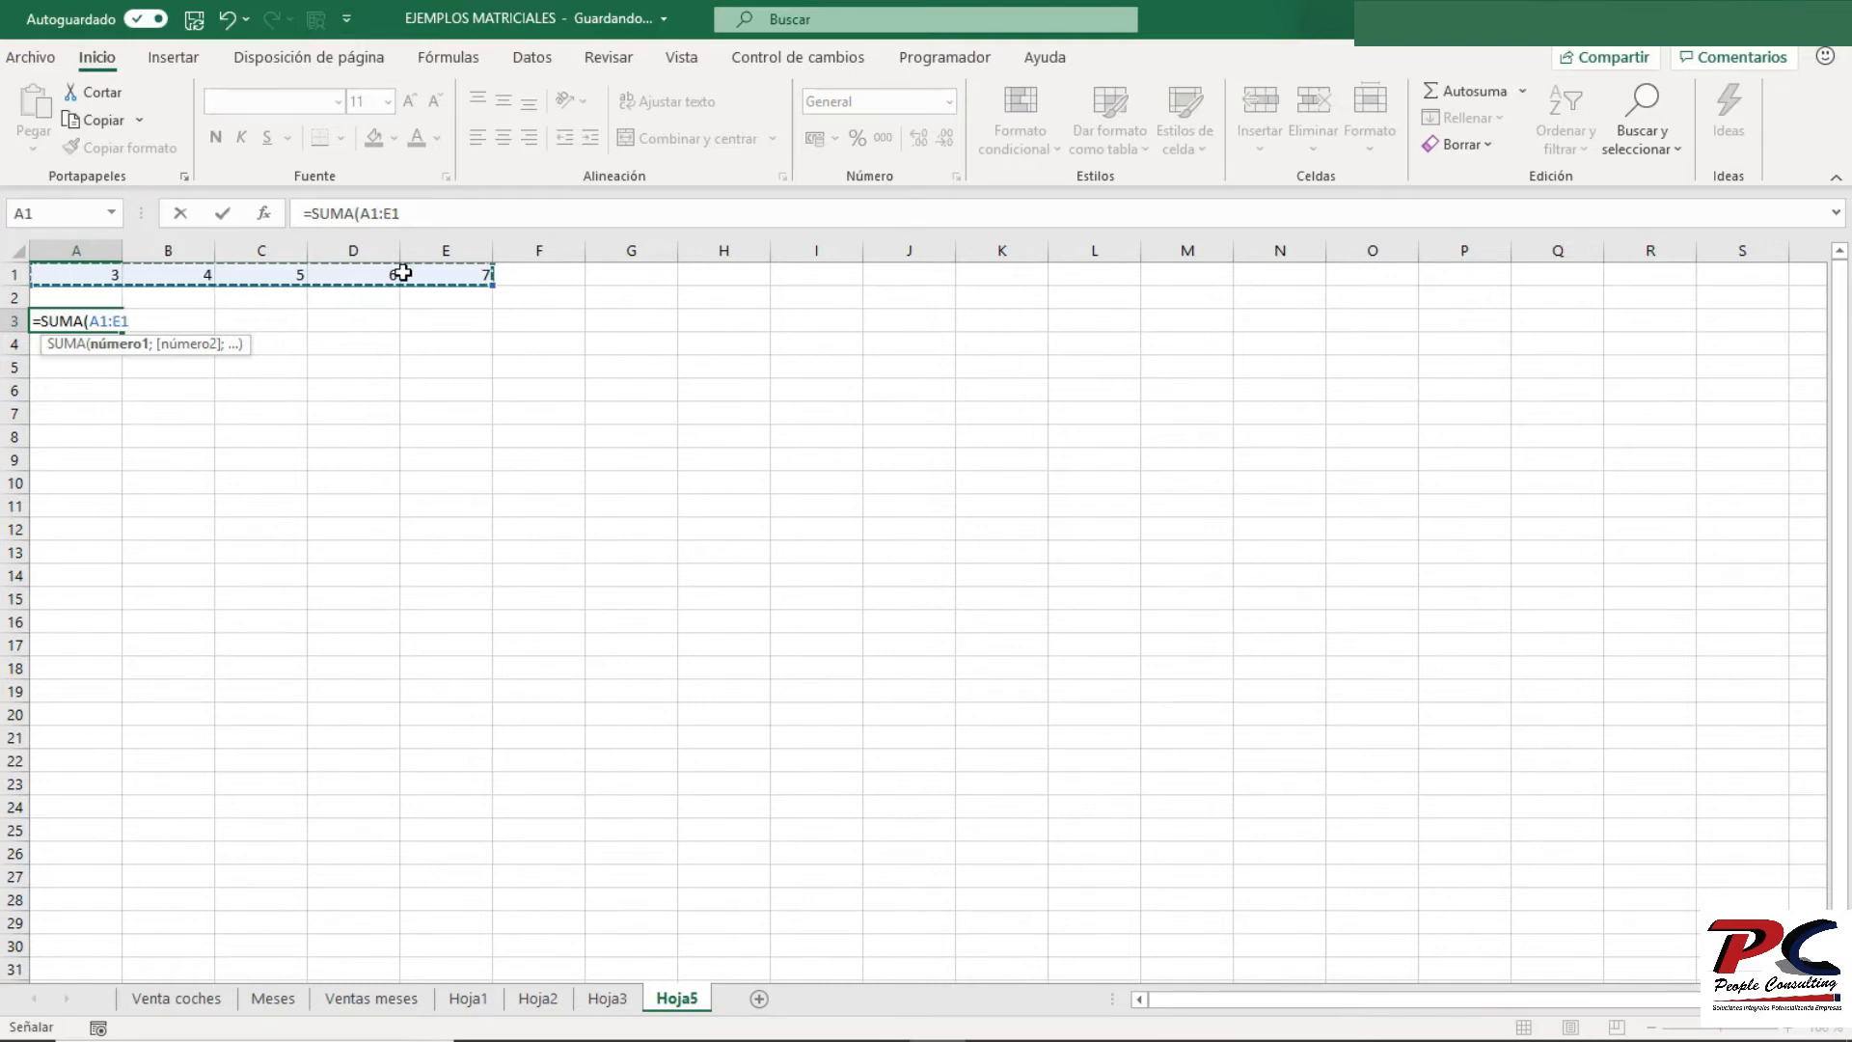
pyautogui.write('*')
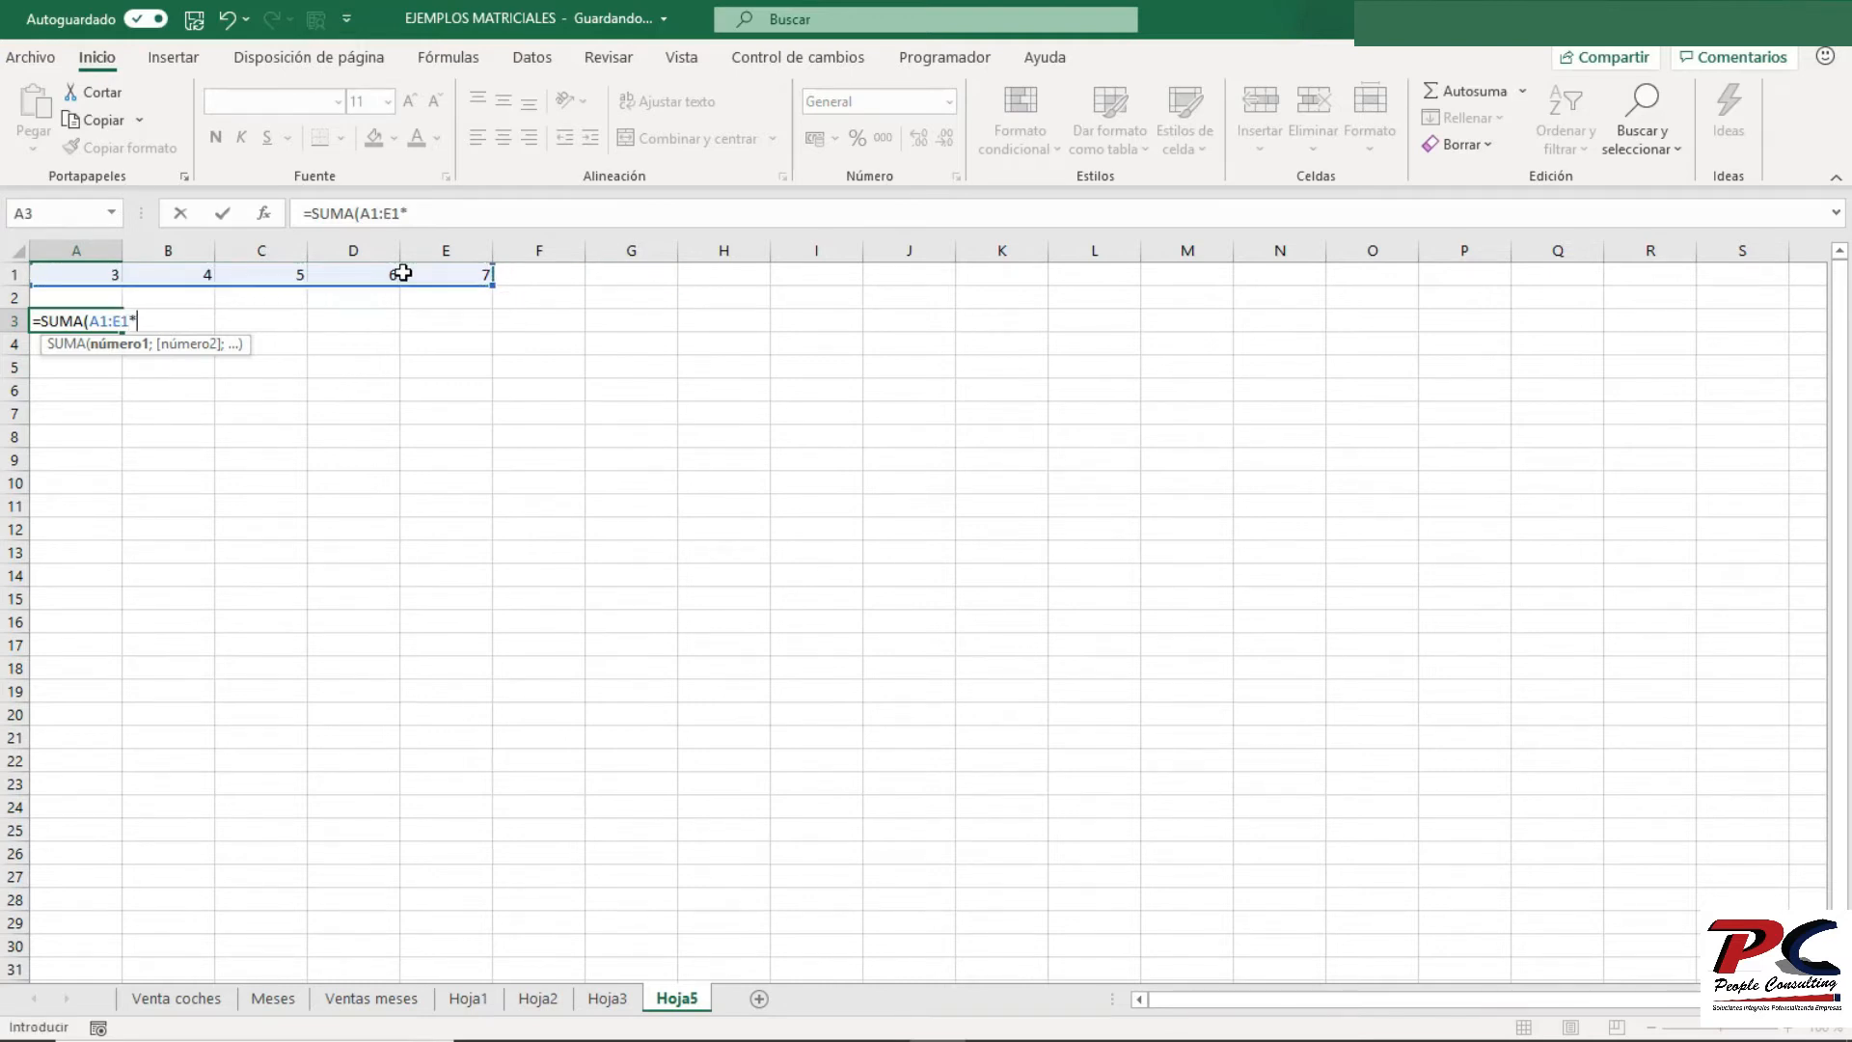
pyautogui.write('{1\\2\\3\\4\\5}')
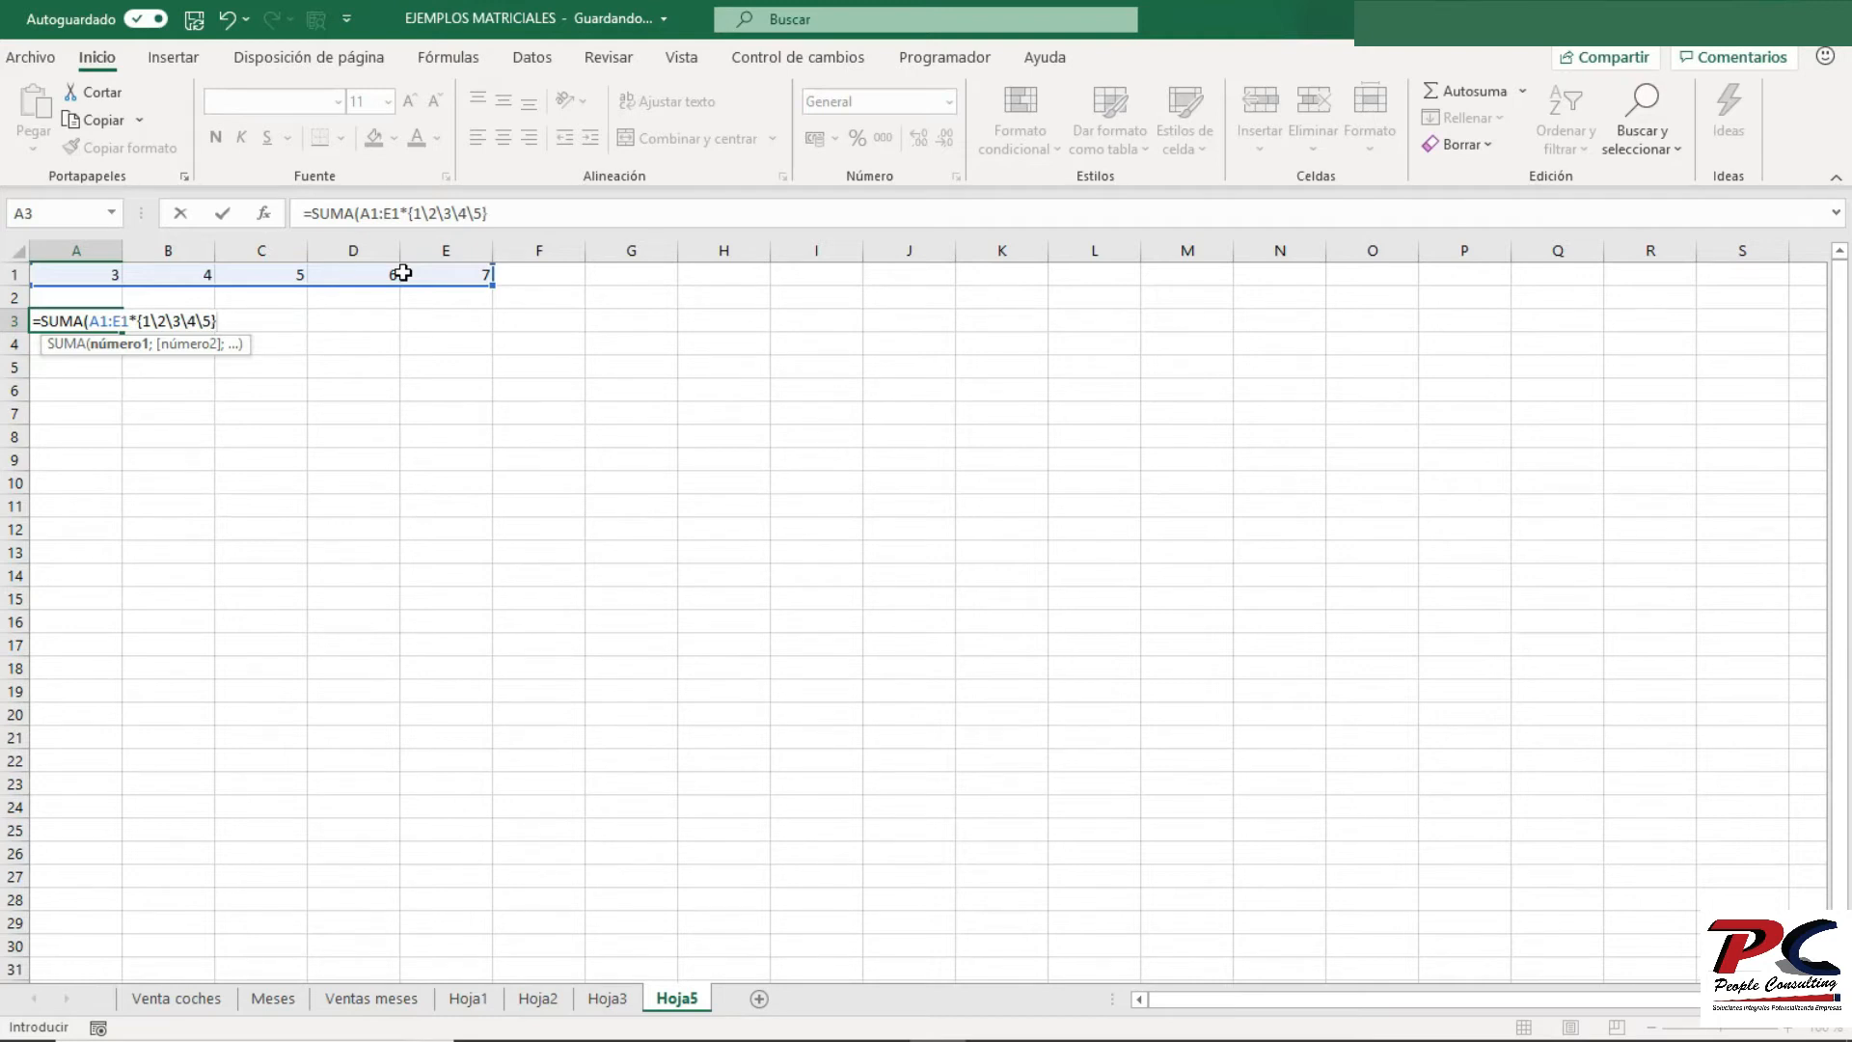
pyautogui.write(')')
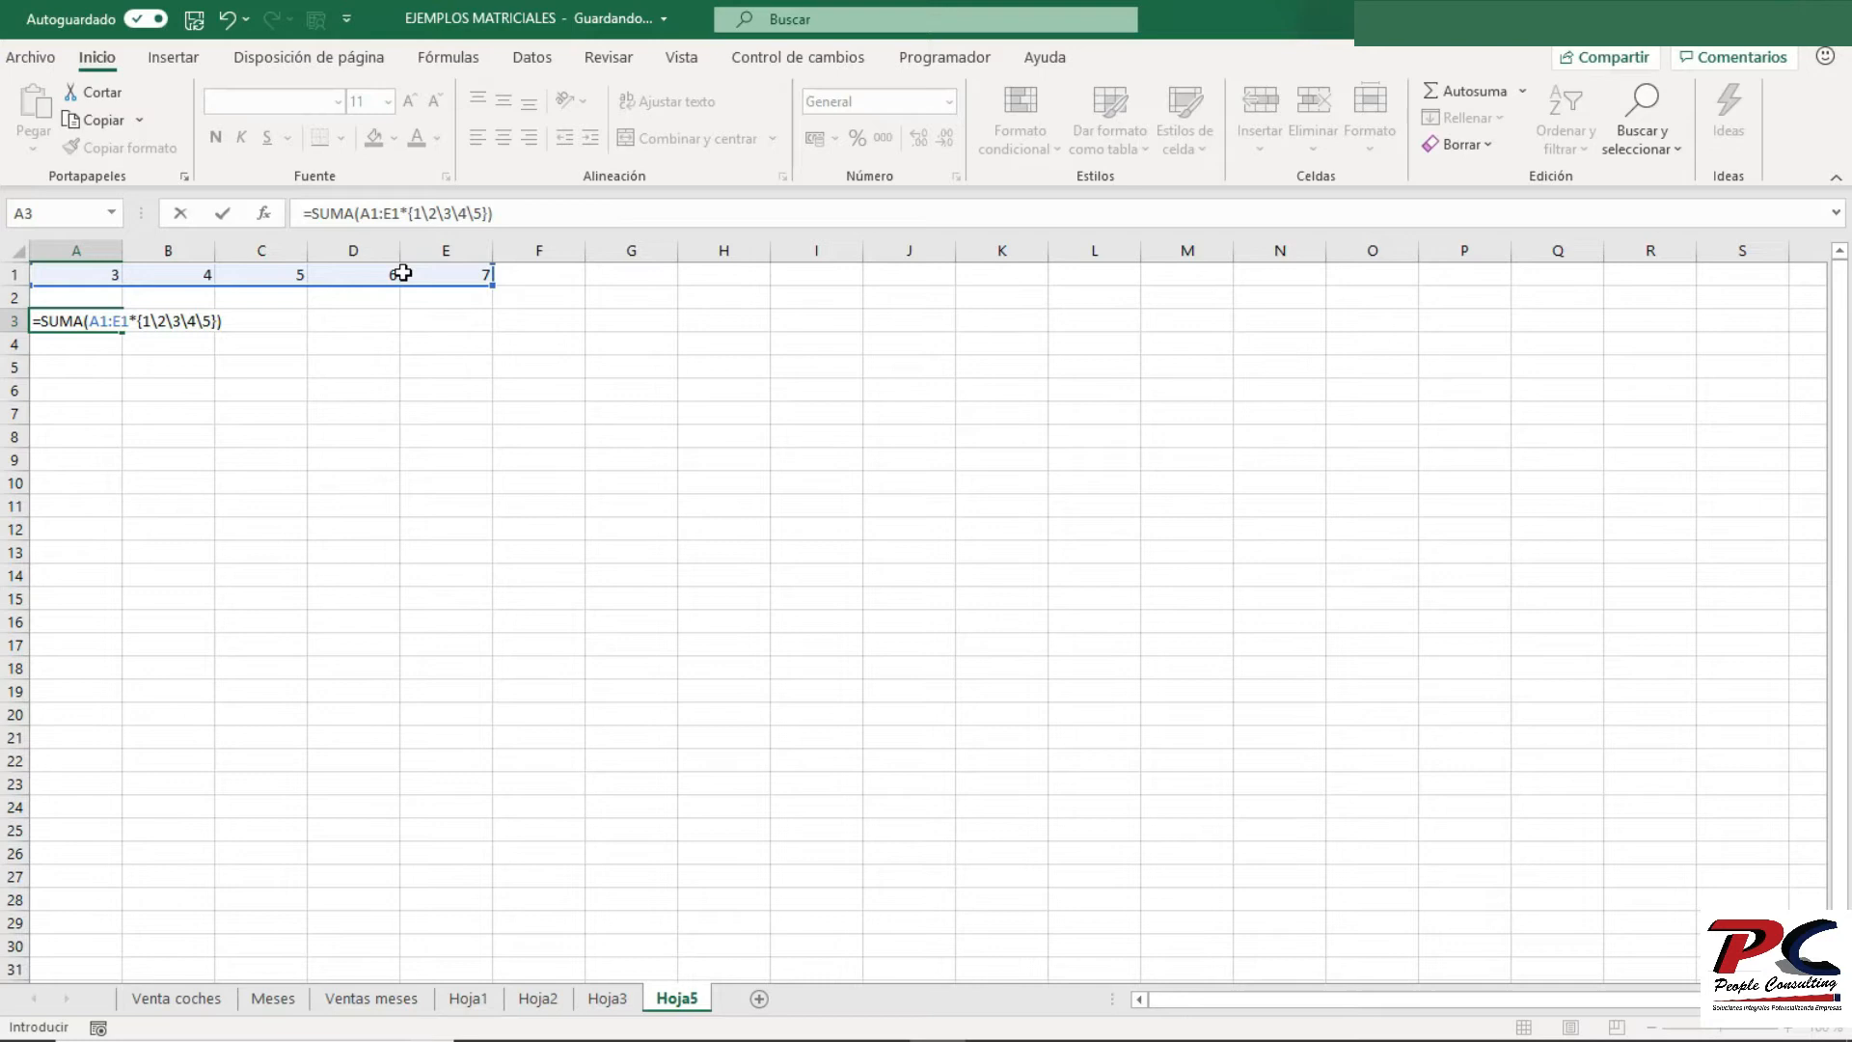
pyautogui.hotkey('ctrl', 'shift', 'Return')
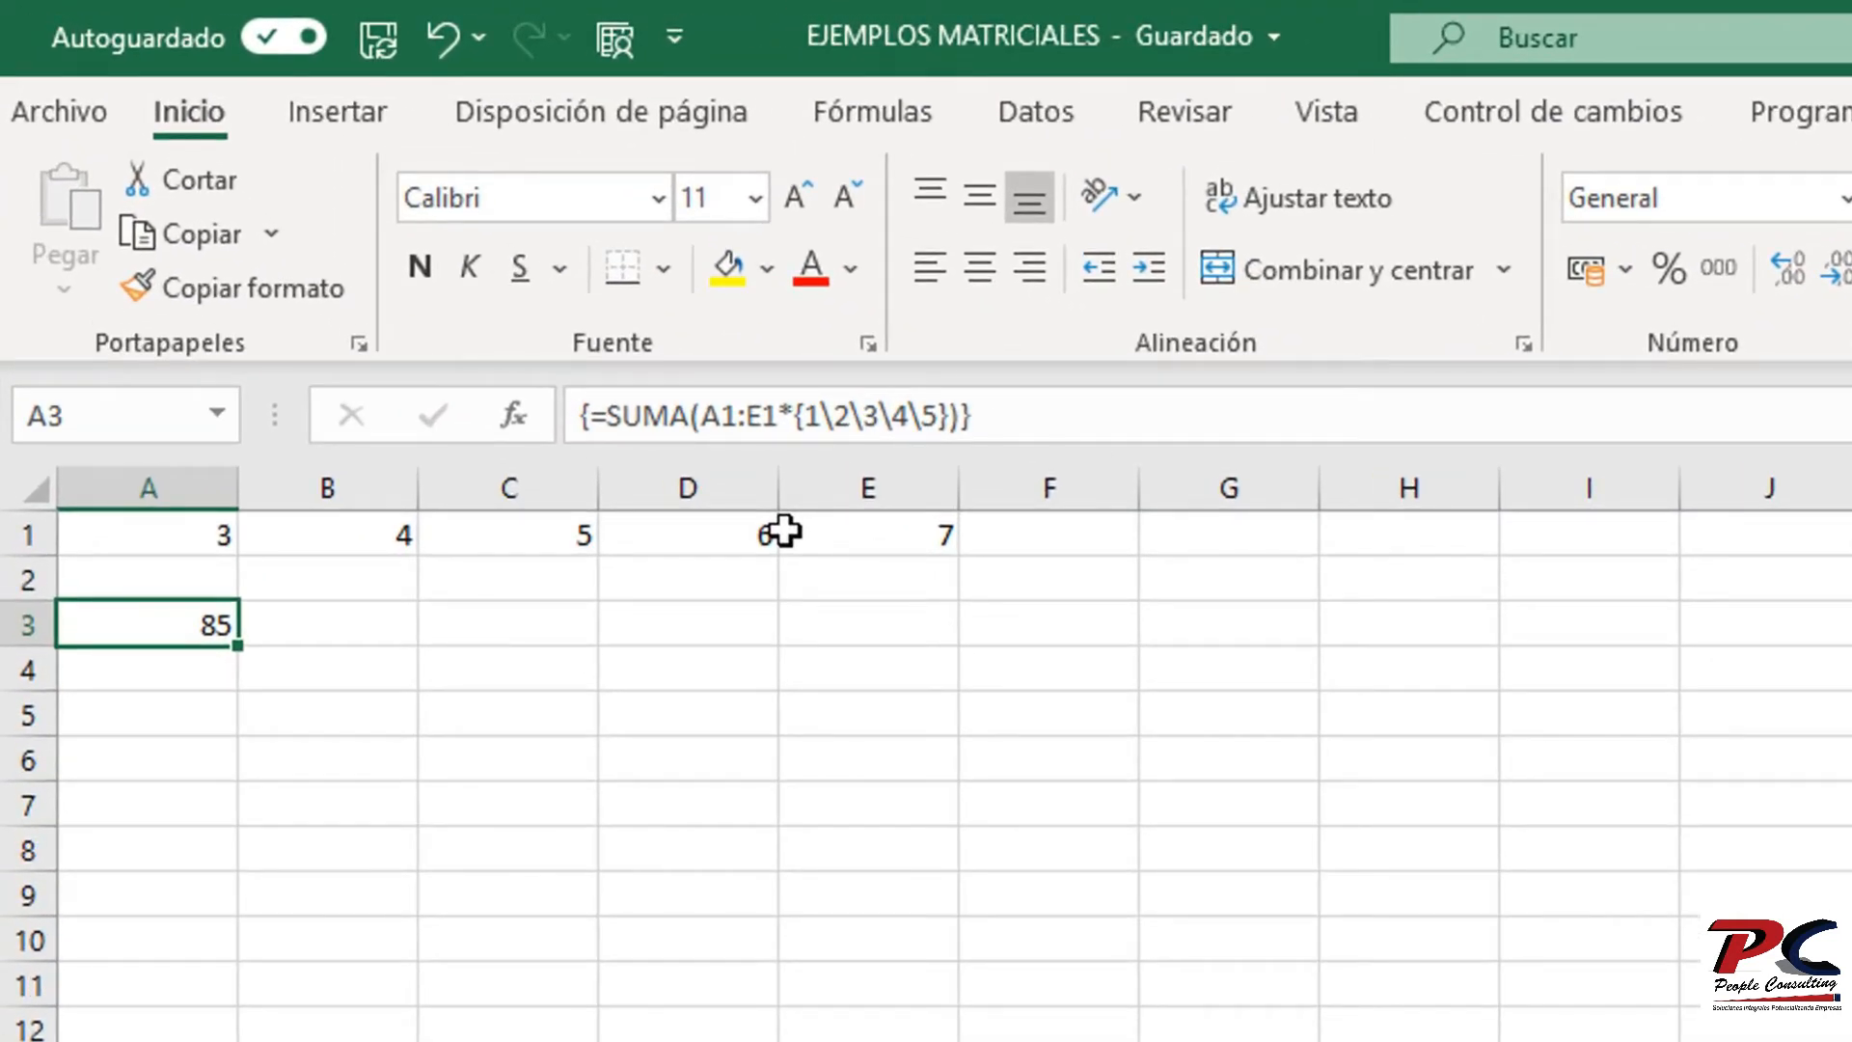
# - Examine each part of A3's array formula: the function, the stored range, the operator and the array constant
pyautogui.click(690, 415)
pyautogui.moveTo(622, 415); pyautogui.dragTo(688, 420)
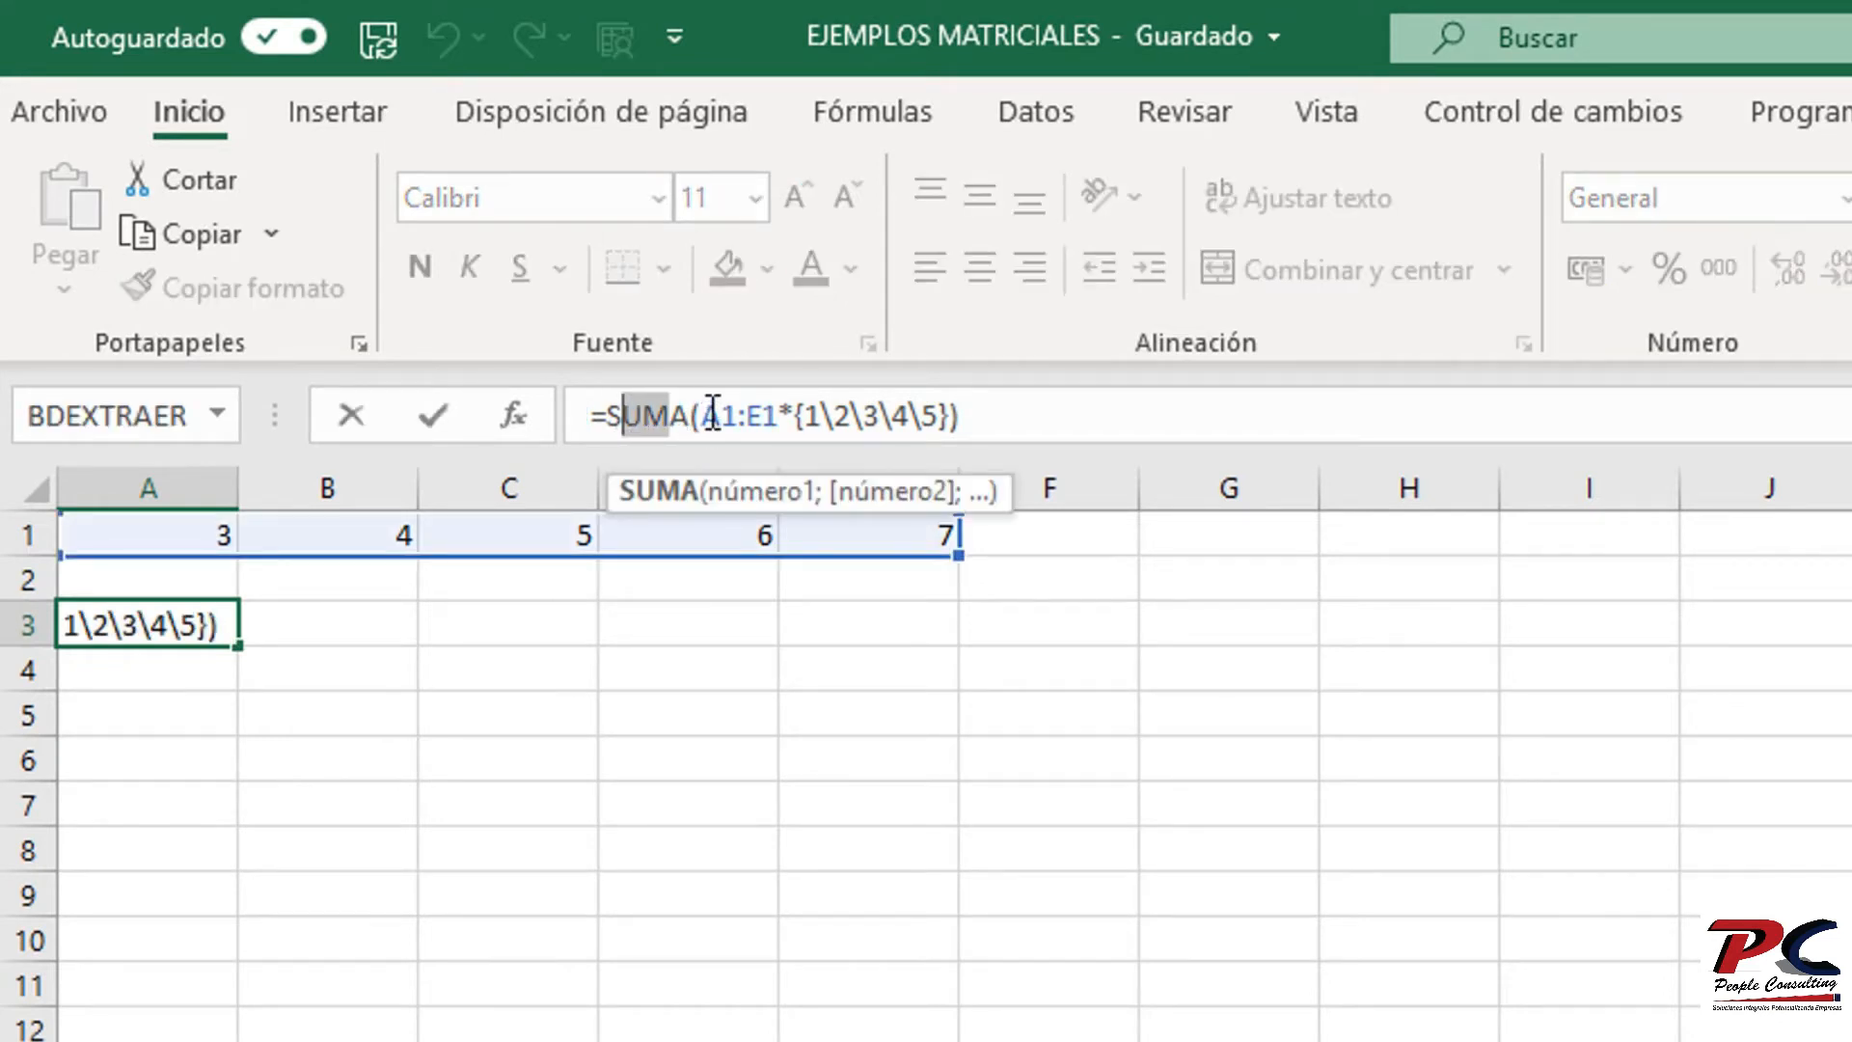
pyautogui.moveTo(701, 414); pyautogui.dragTo(777, 414)
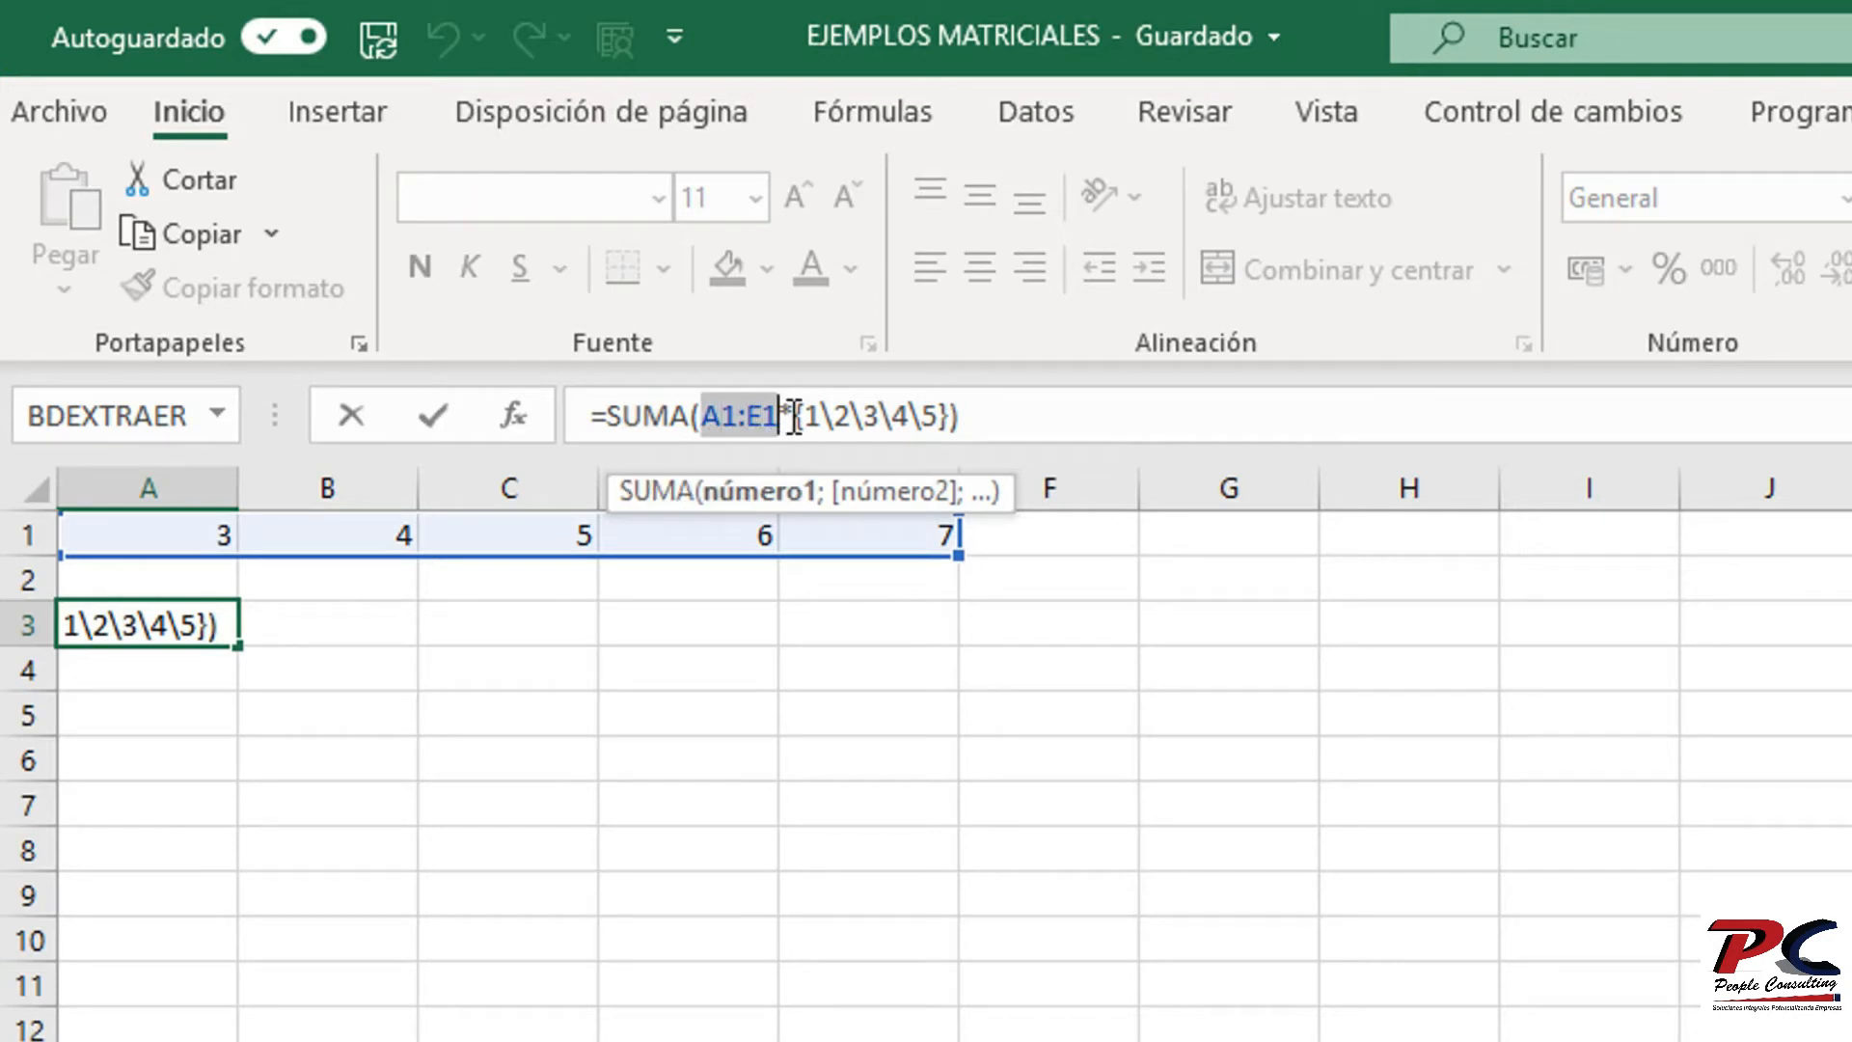
pyautogui.click(791, 411)
pyautogui.doubleClick(791, 411)
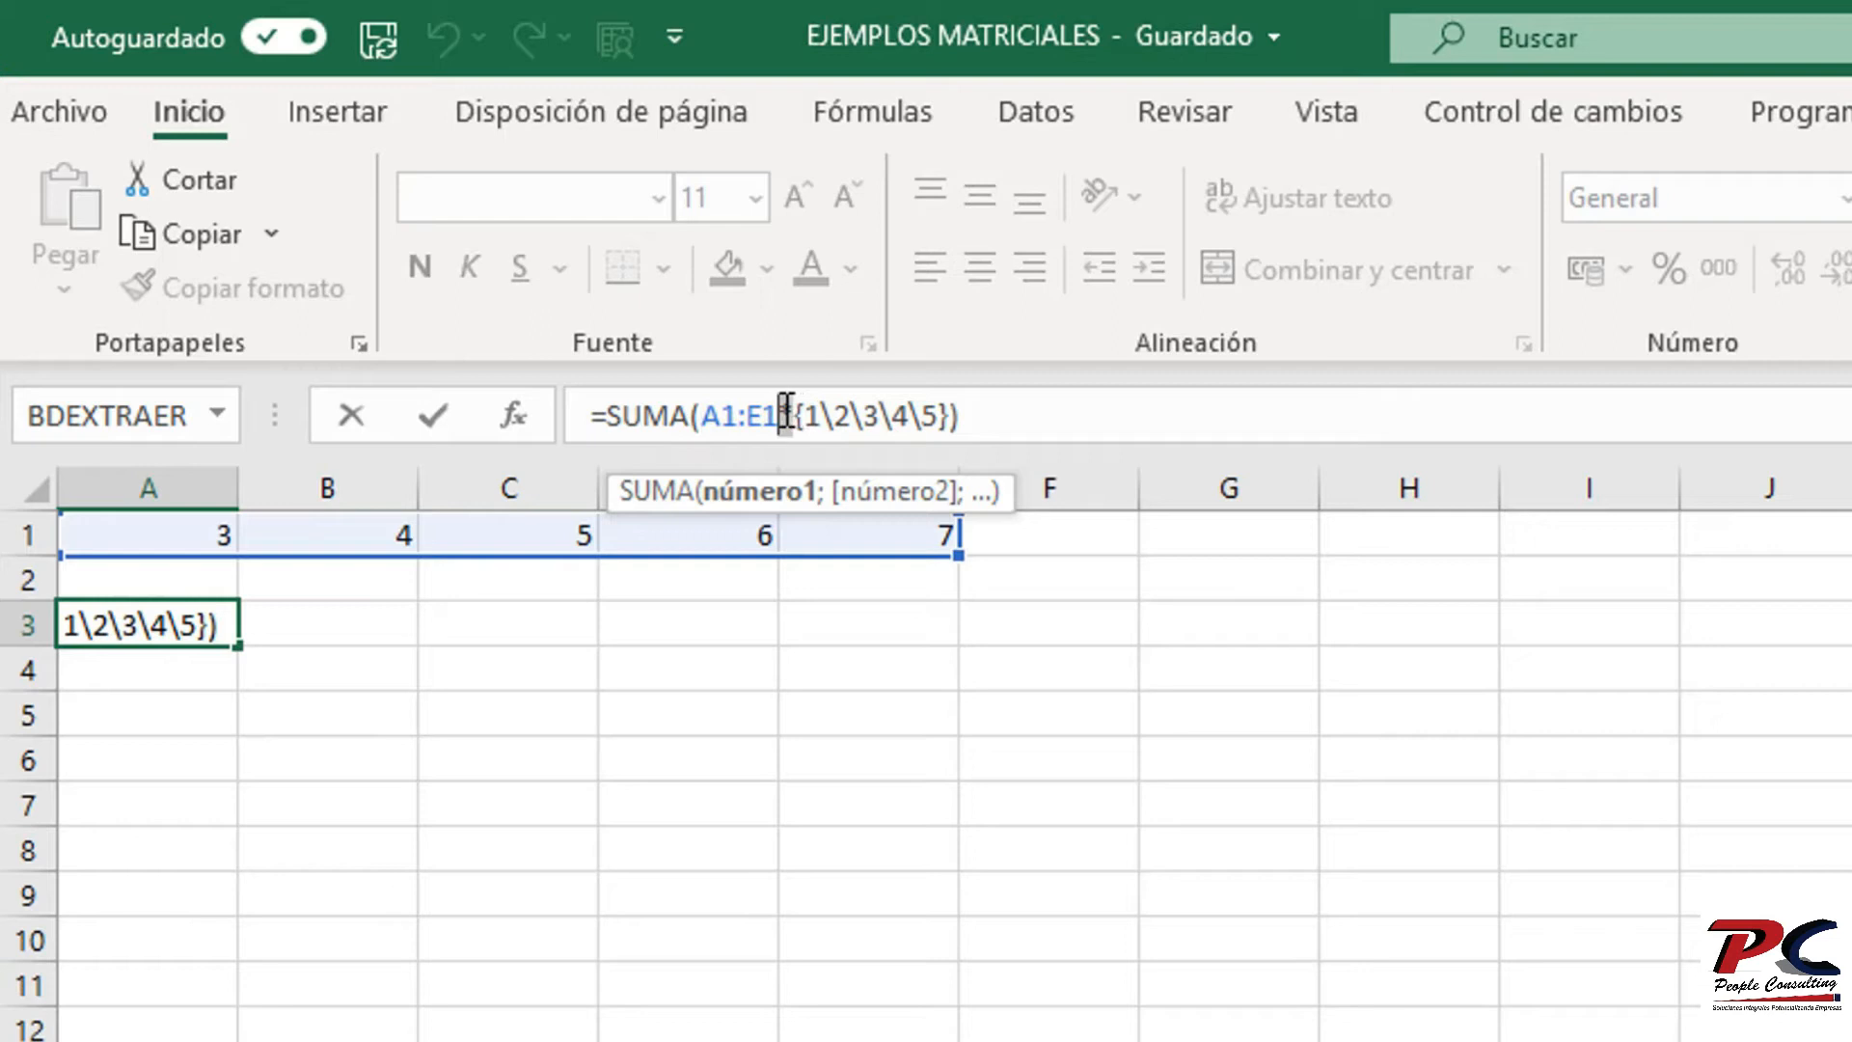
pyautogui.moveTo(800, 413); pyautogui.dragTo(949, 397)
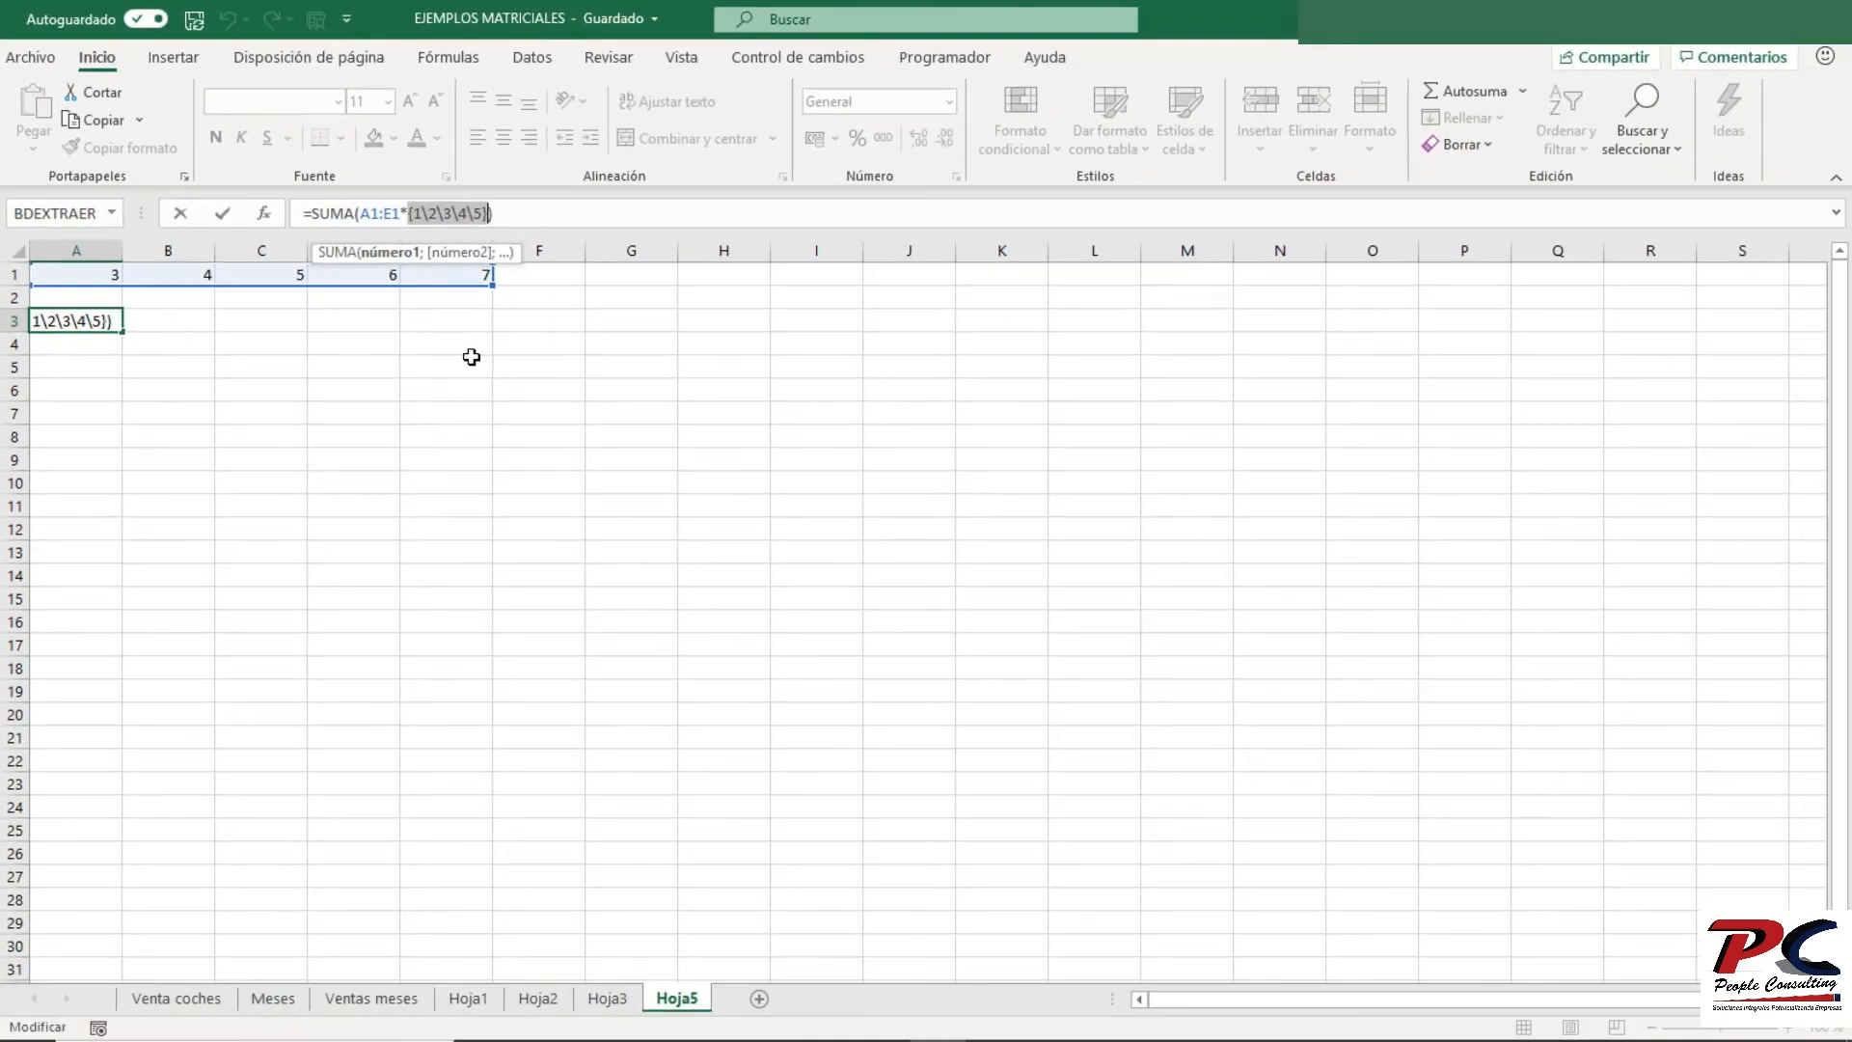
pyautogui.hotkey('ctrl', 'shift', 'Return')
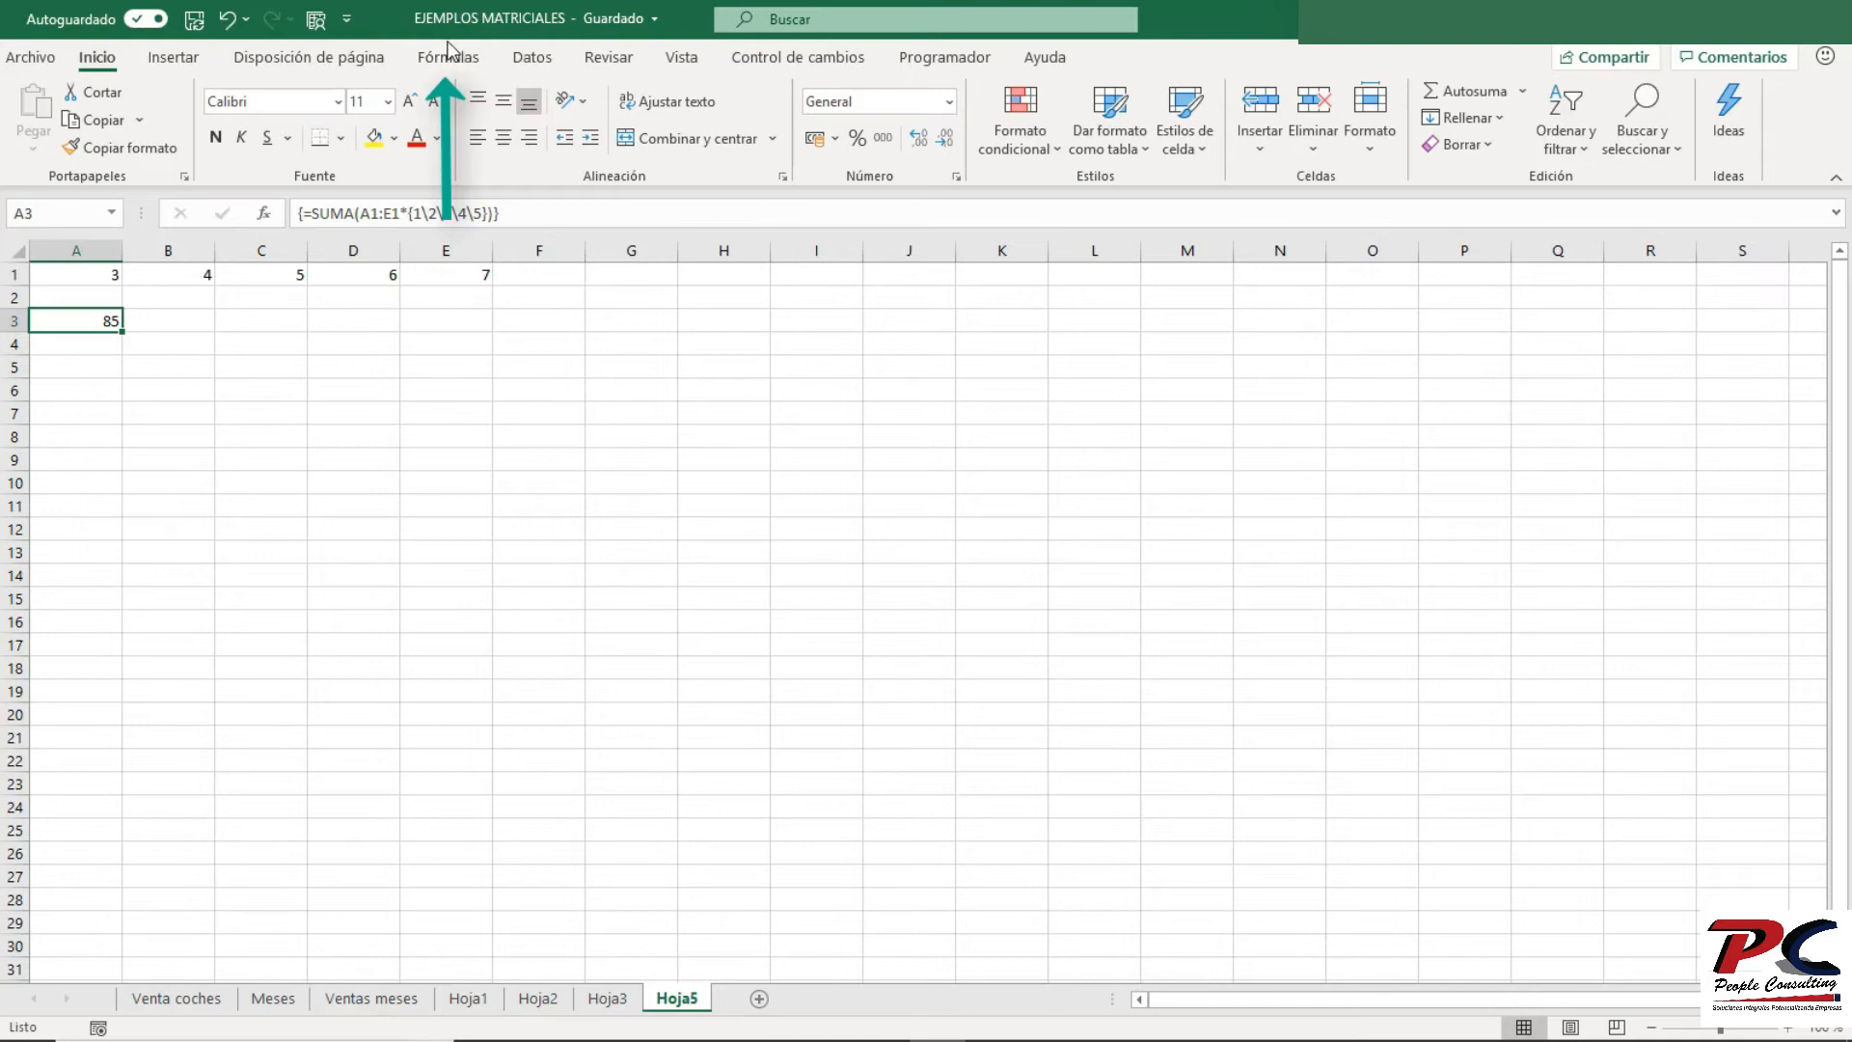
# - Start defining a new name called Trimestre1
pyautogui.click(446, 60)
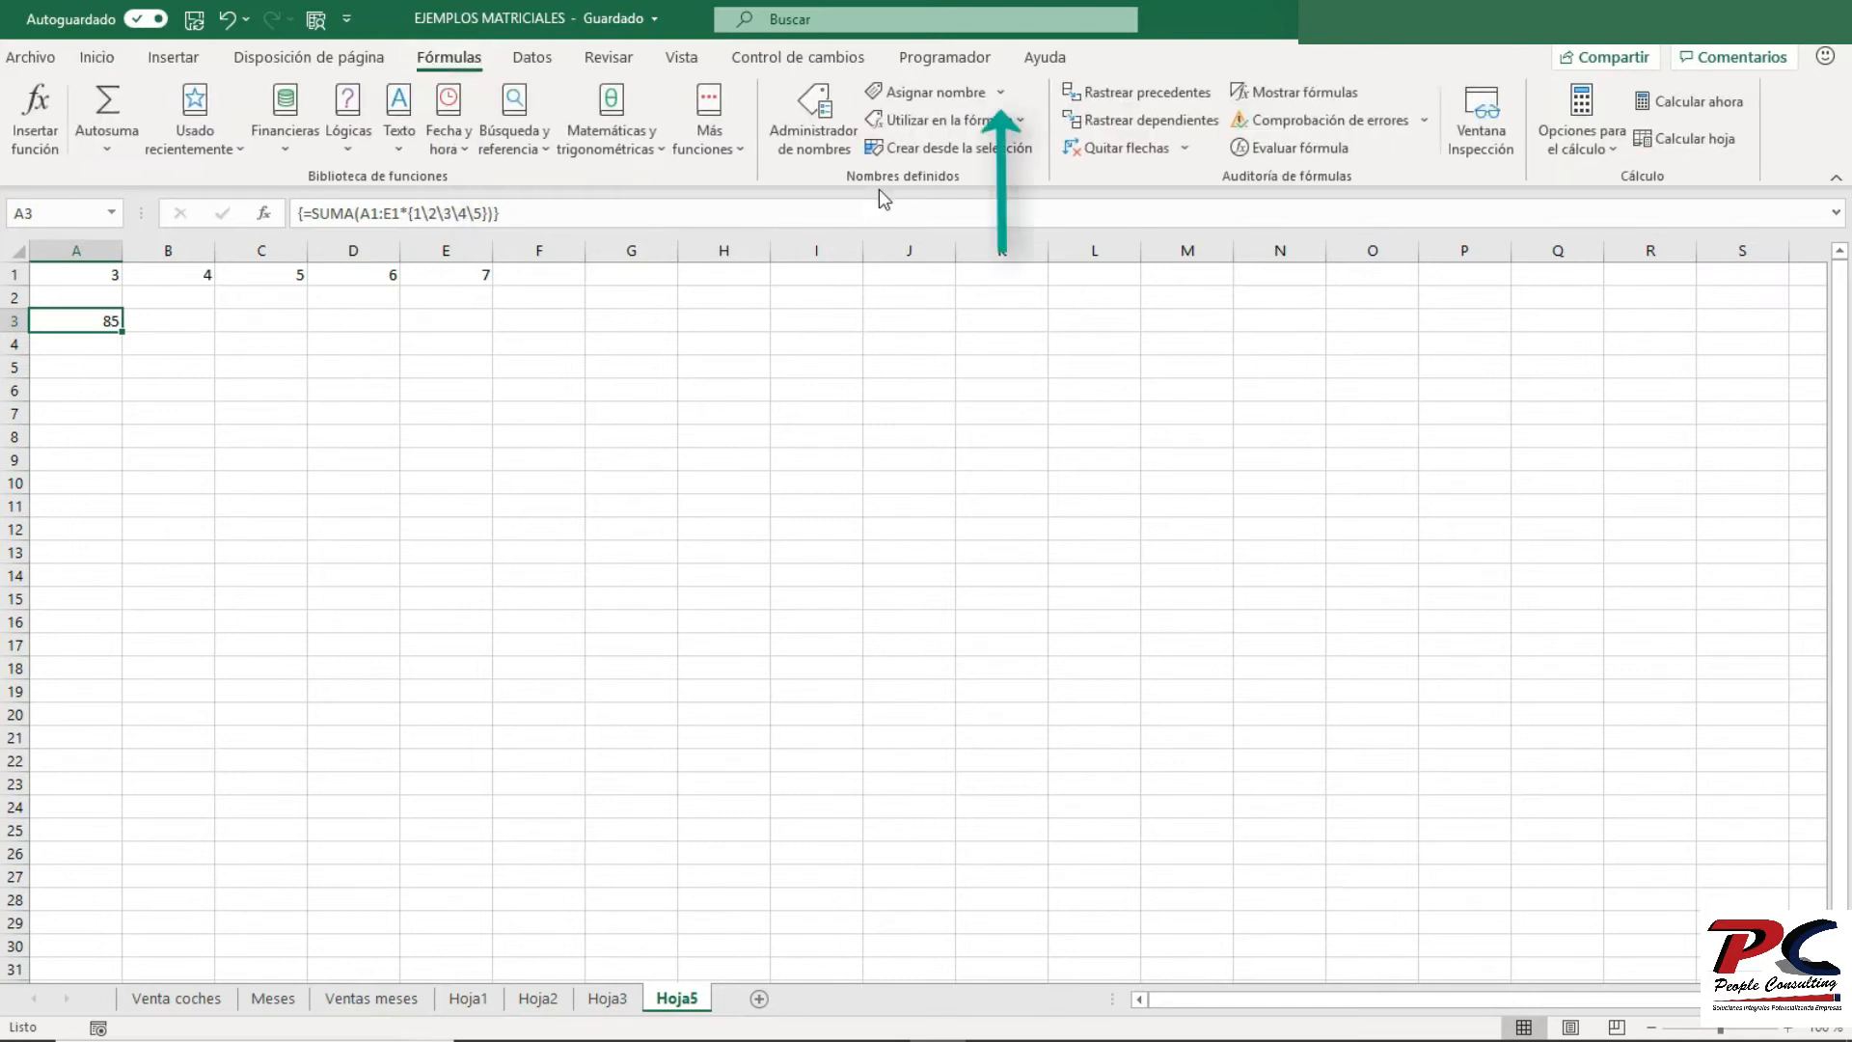
pyautogui.click(1003, 92)
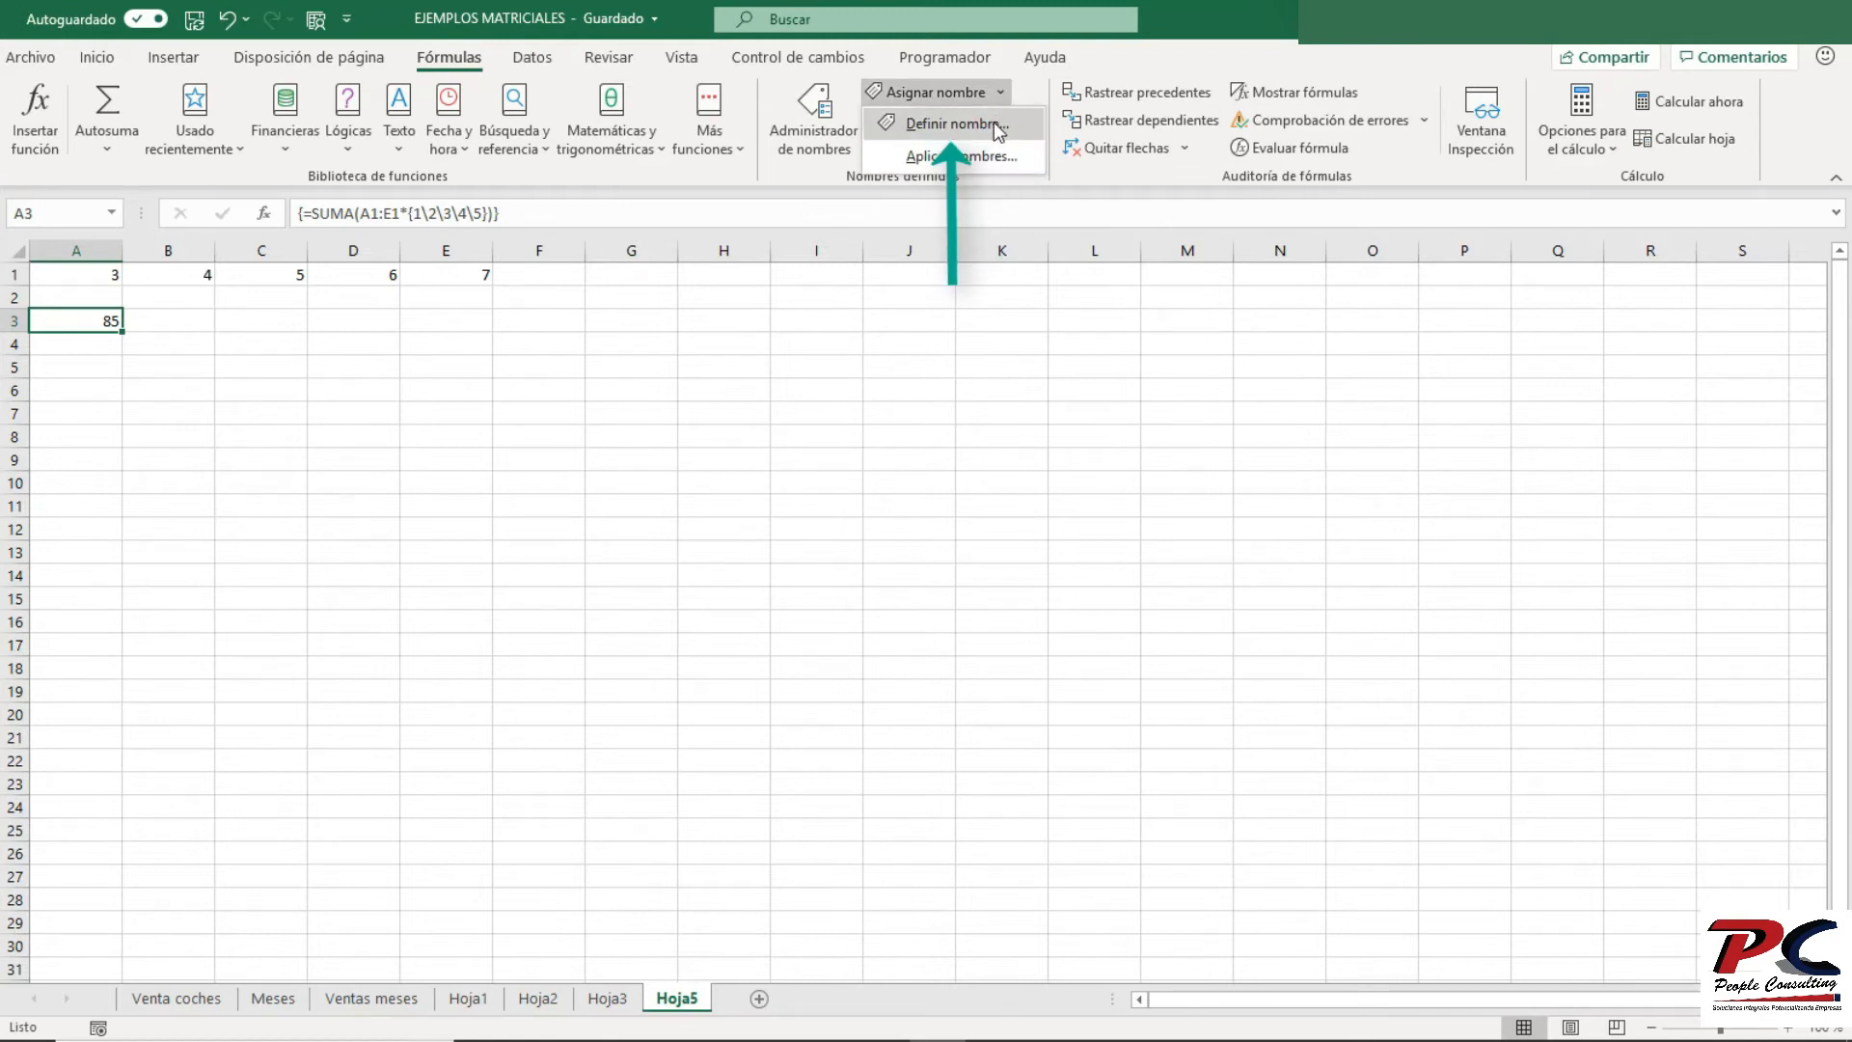
pyautogui.click(1001, 124)
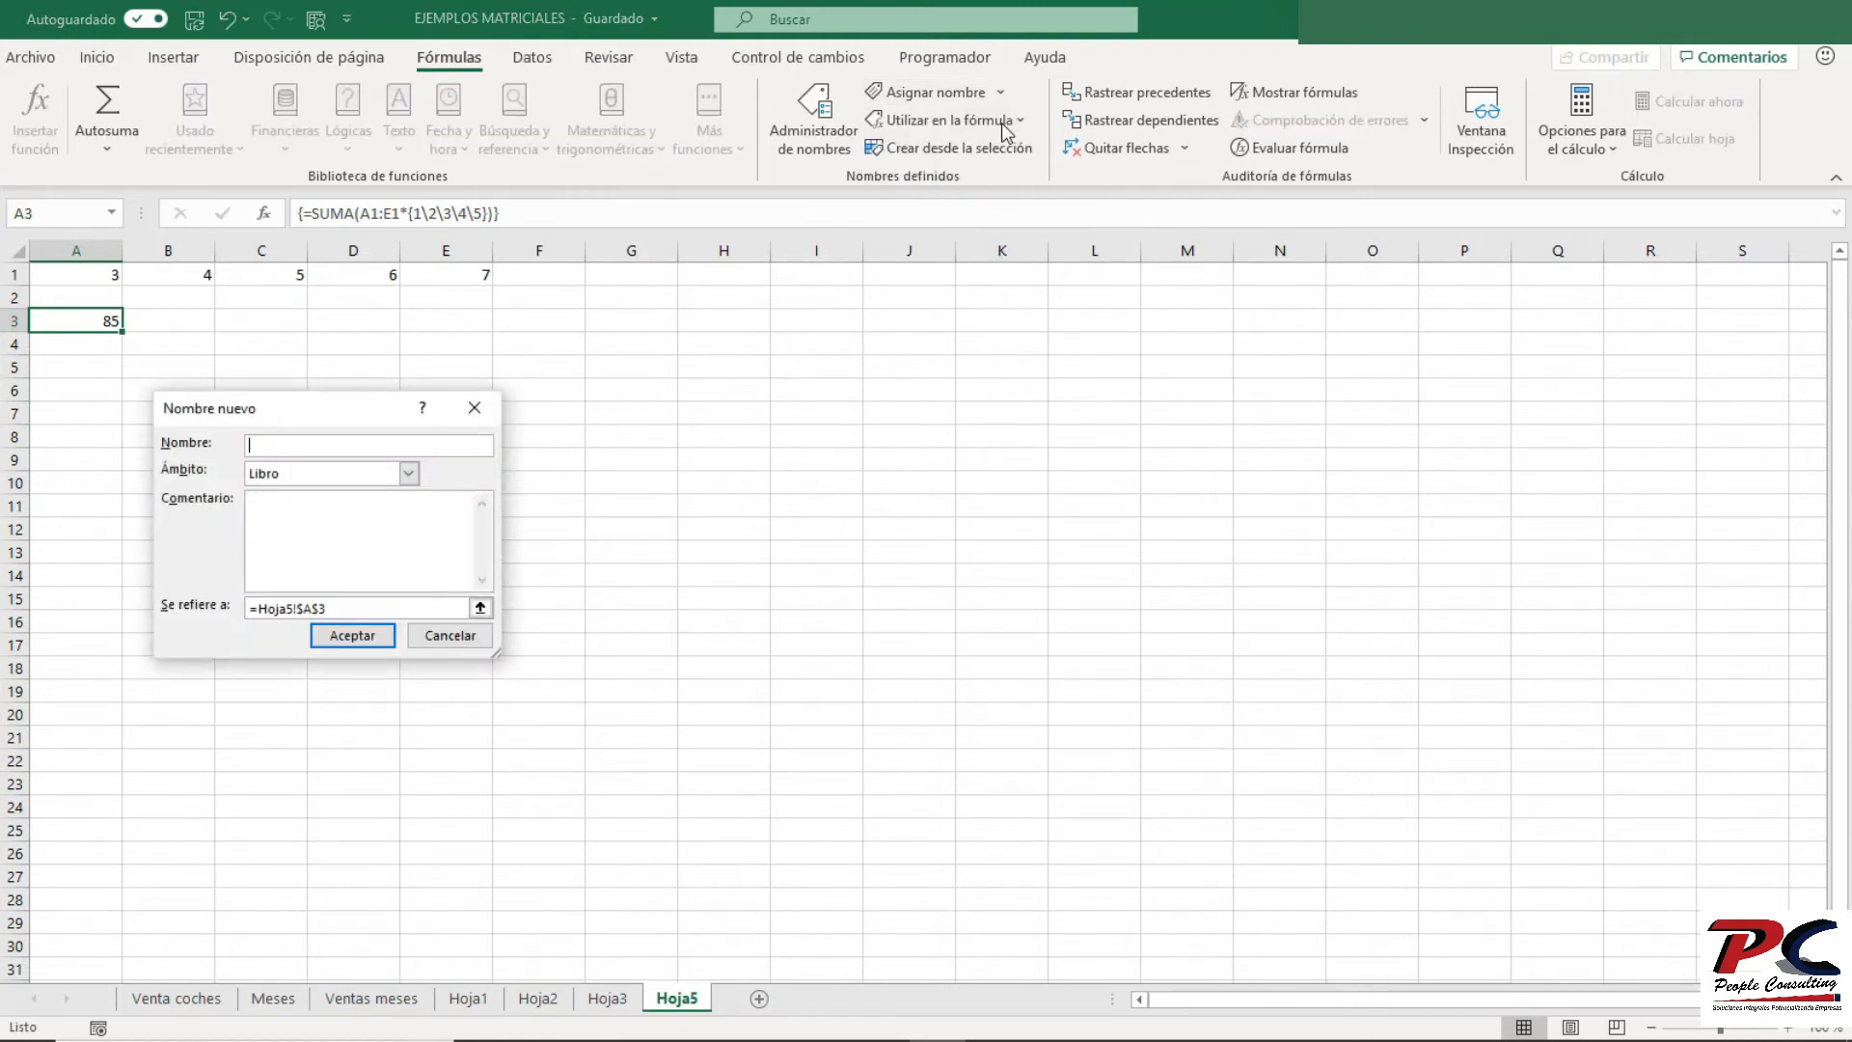
pyautogui.write('Trei')
pyautogui.press('BackSpace')
pyautogui.press('BackSpace')
pyautogui.press('BackSpace')
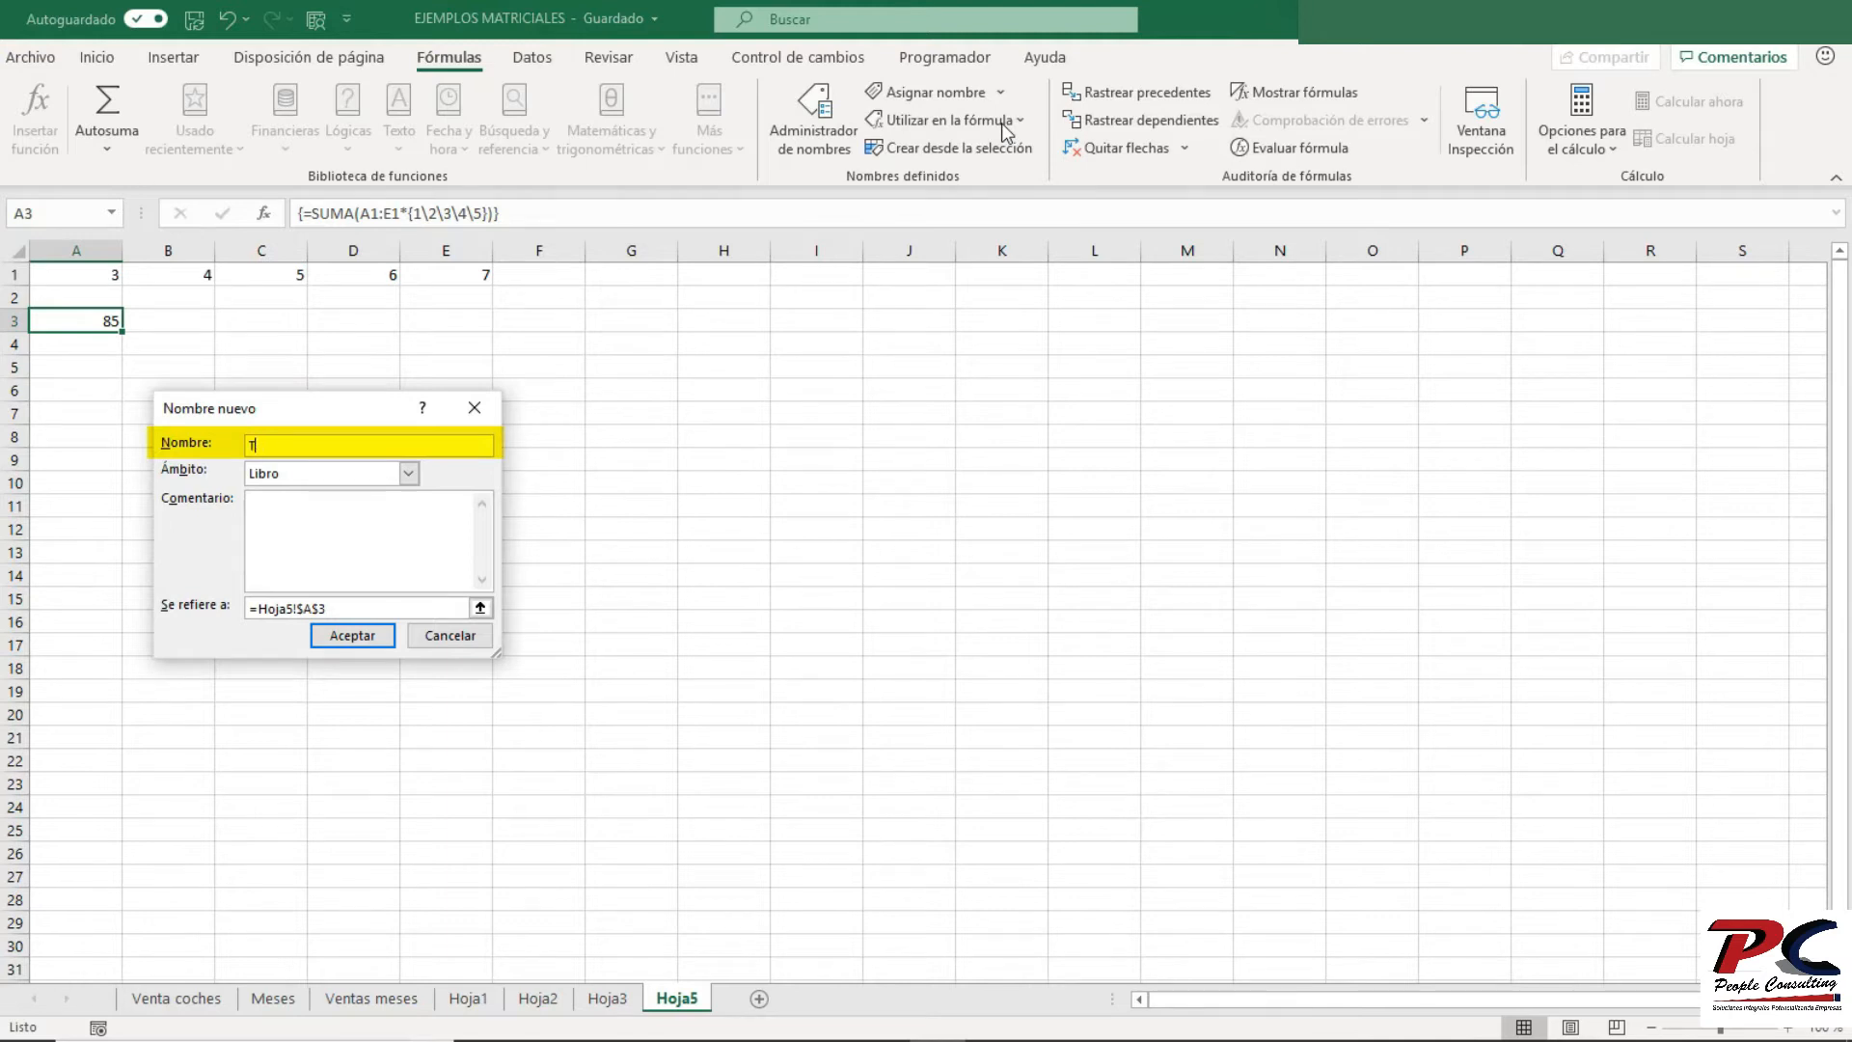
pyautogui.write('rimestre1')
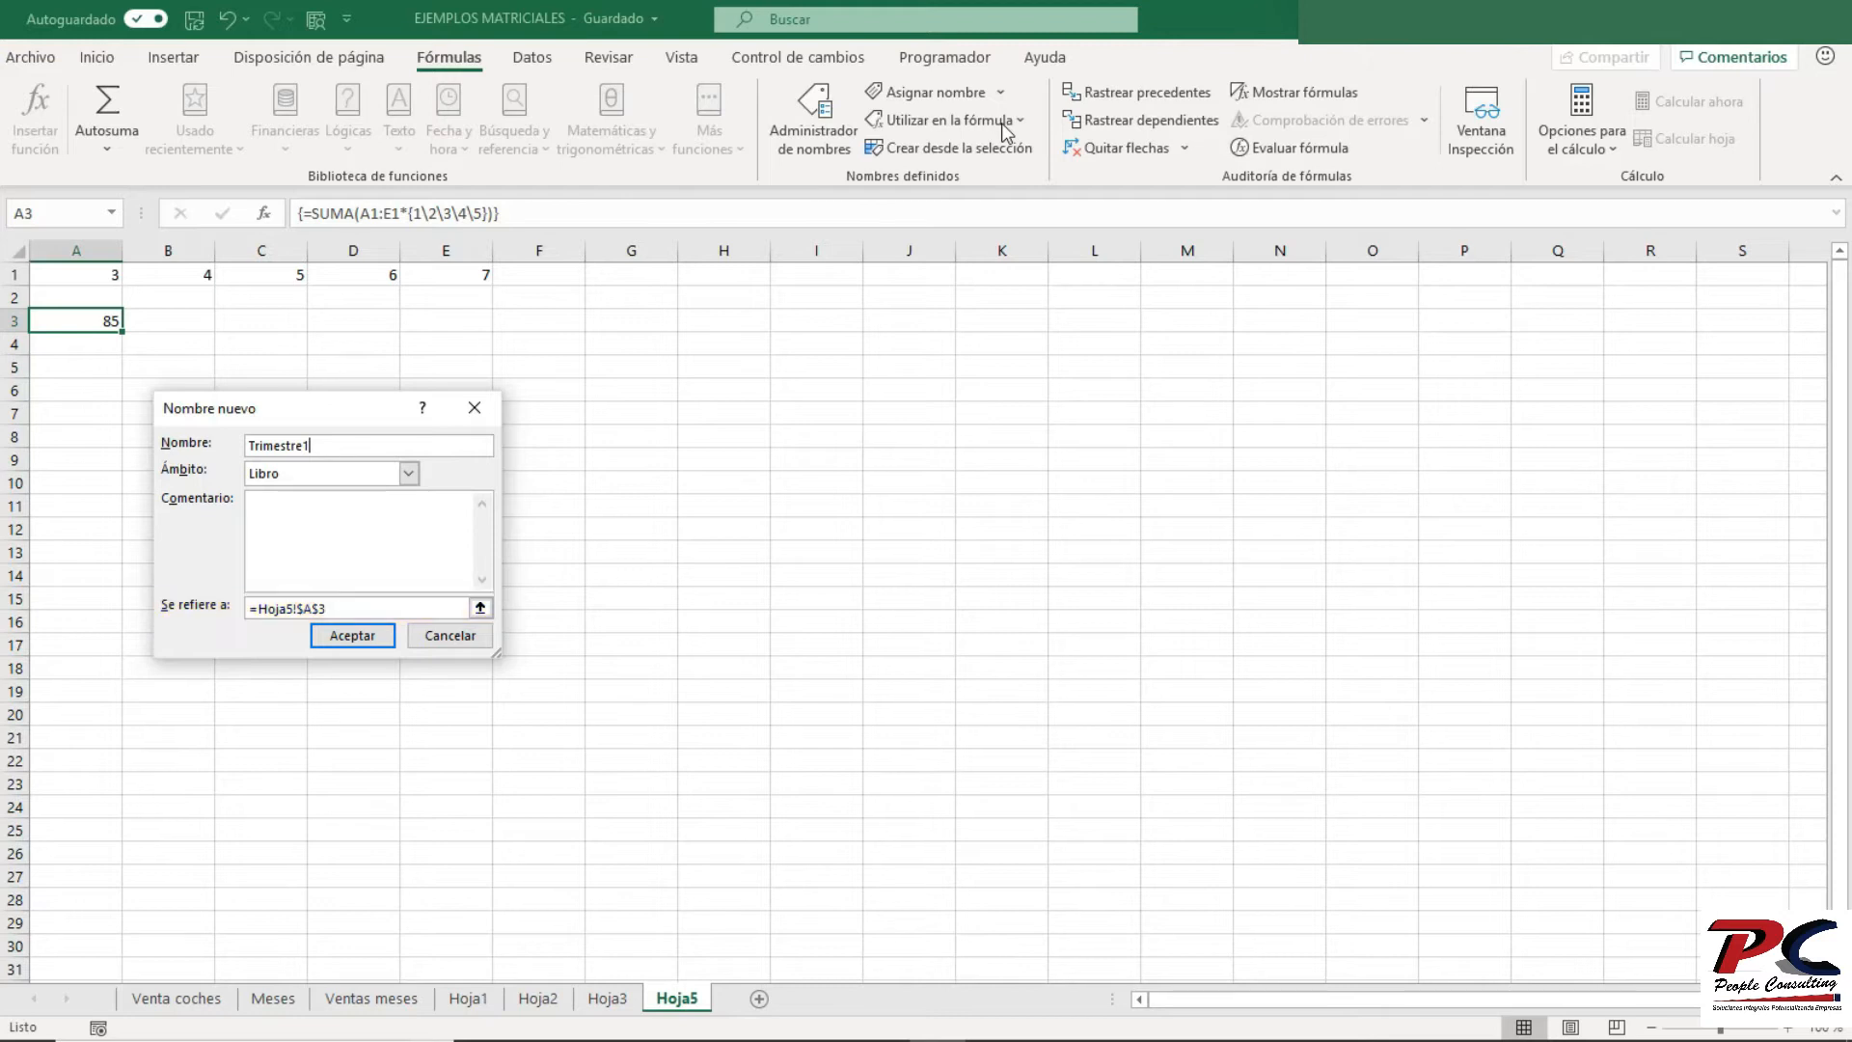
# - Try to make the new name refer to ={"enero"\"febrero"\"marzo" without the closing brace
pyautogui.click(426, 607)
pyautogui.press('BackSpace')
pyautogui.press('BackSpace')
pyautogui.press('BackSpace')
pyautogui.press('BackSpace')
pyautogui.press('BackSpace')
pyautogui.press('BackSpace')
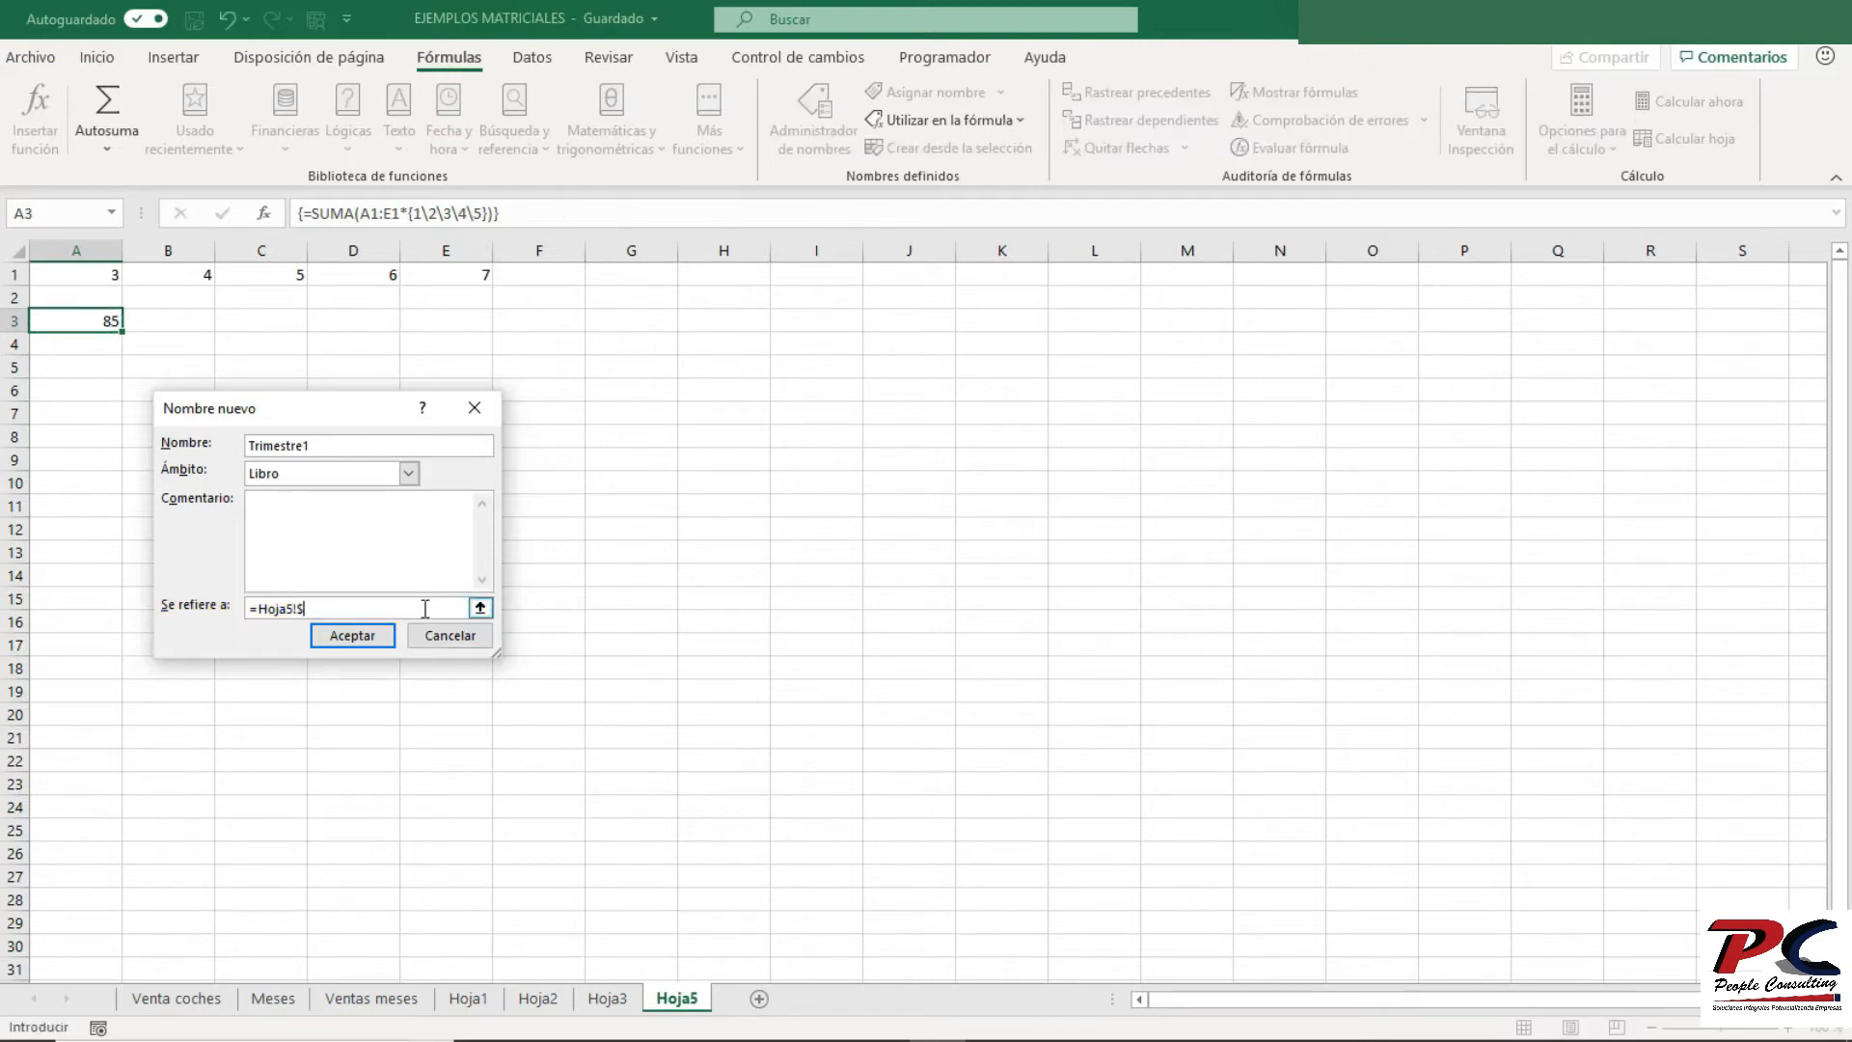
pyautogui.press('BackSpace')
pyautogui.press('BackSpace')
pyautogui.press('BackSpace')
pyautogui.write('{"enero"\\"febrero"\\"marzo"')
pyautogui.click(335, 642)
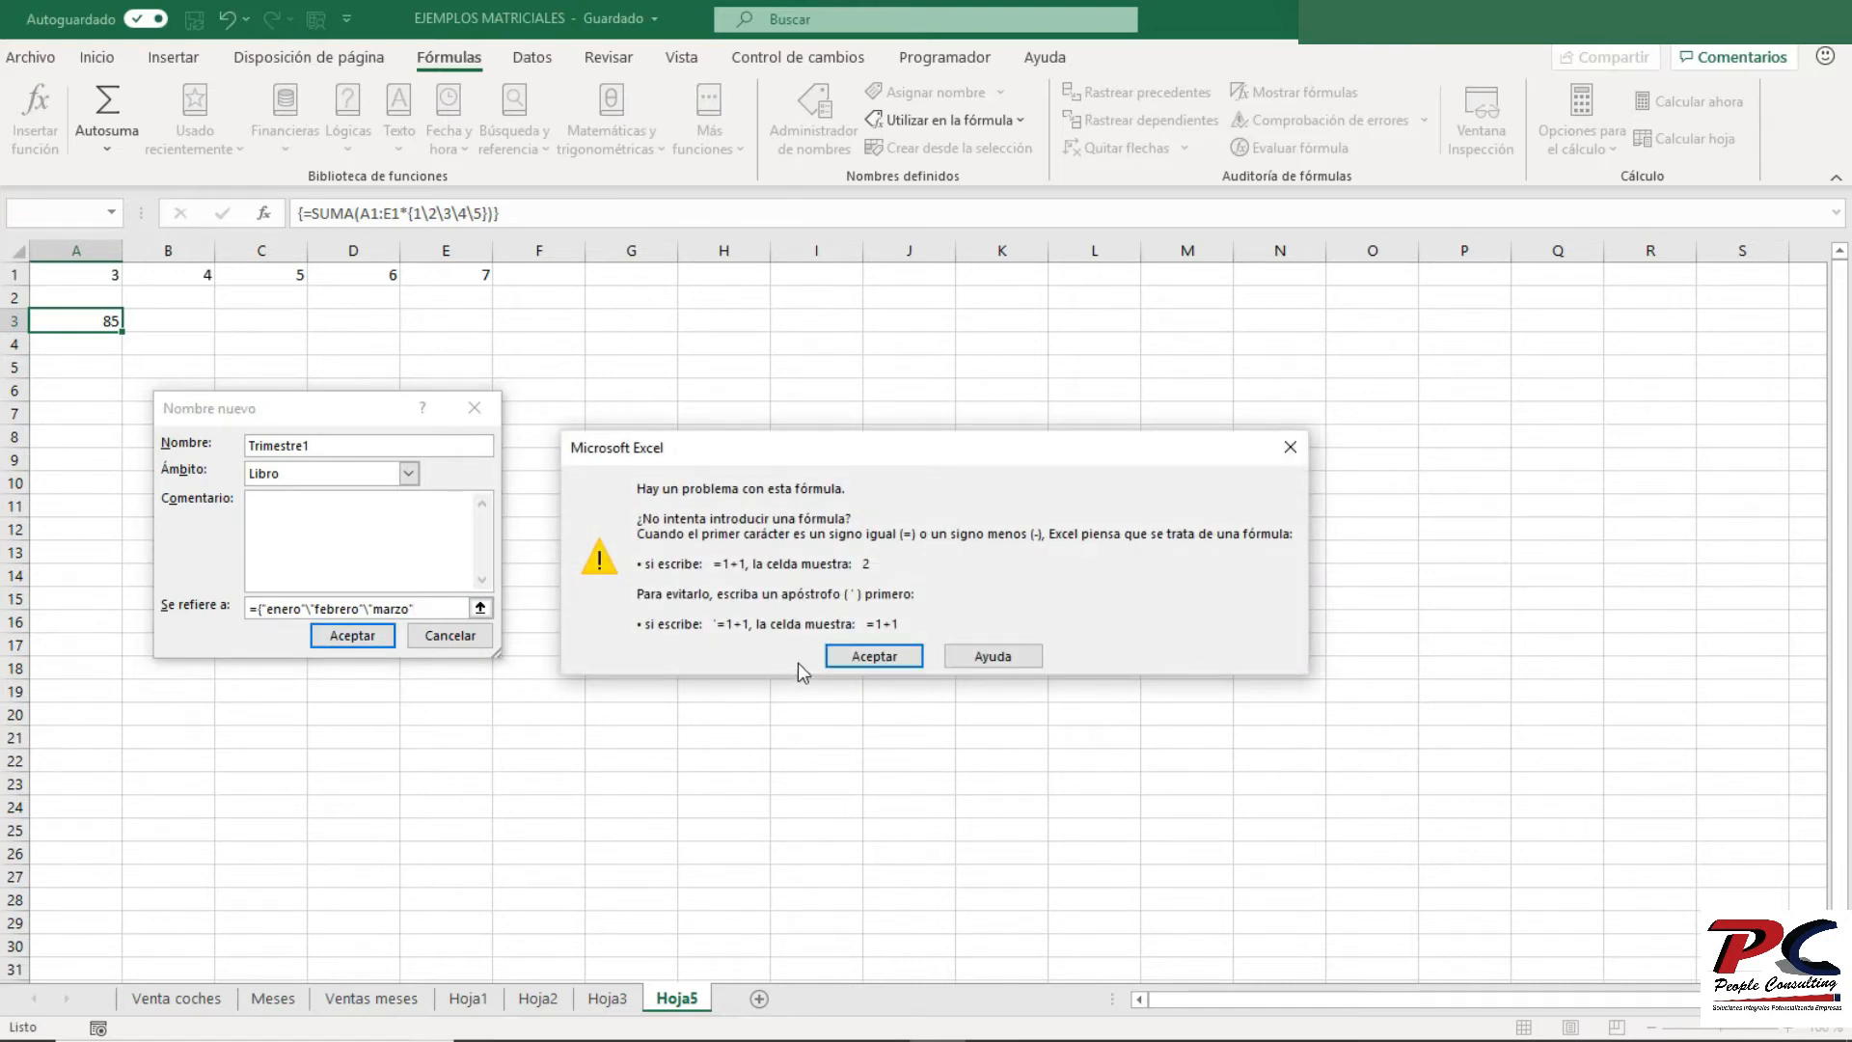
pyautogui.click(864, 656)
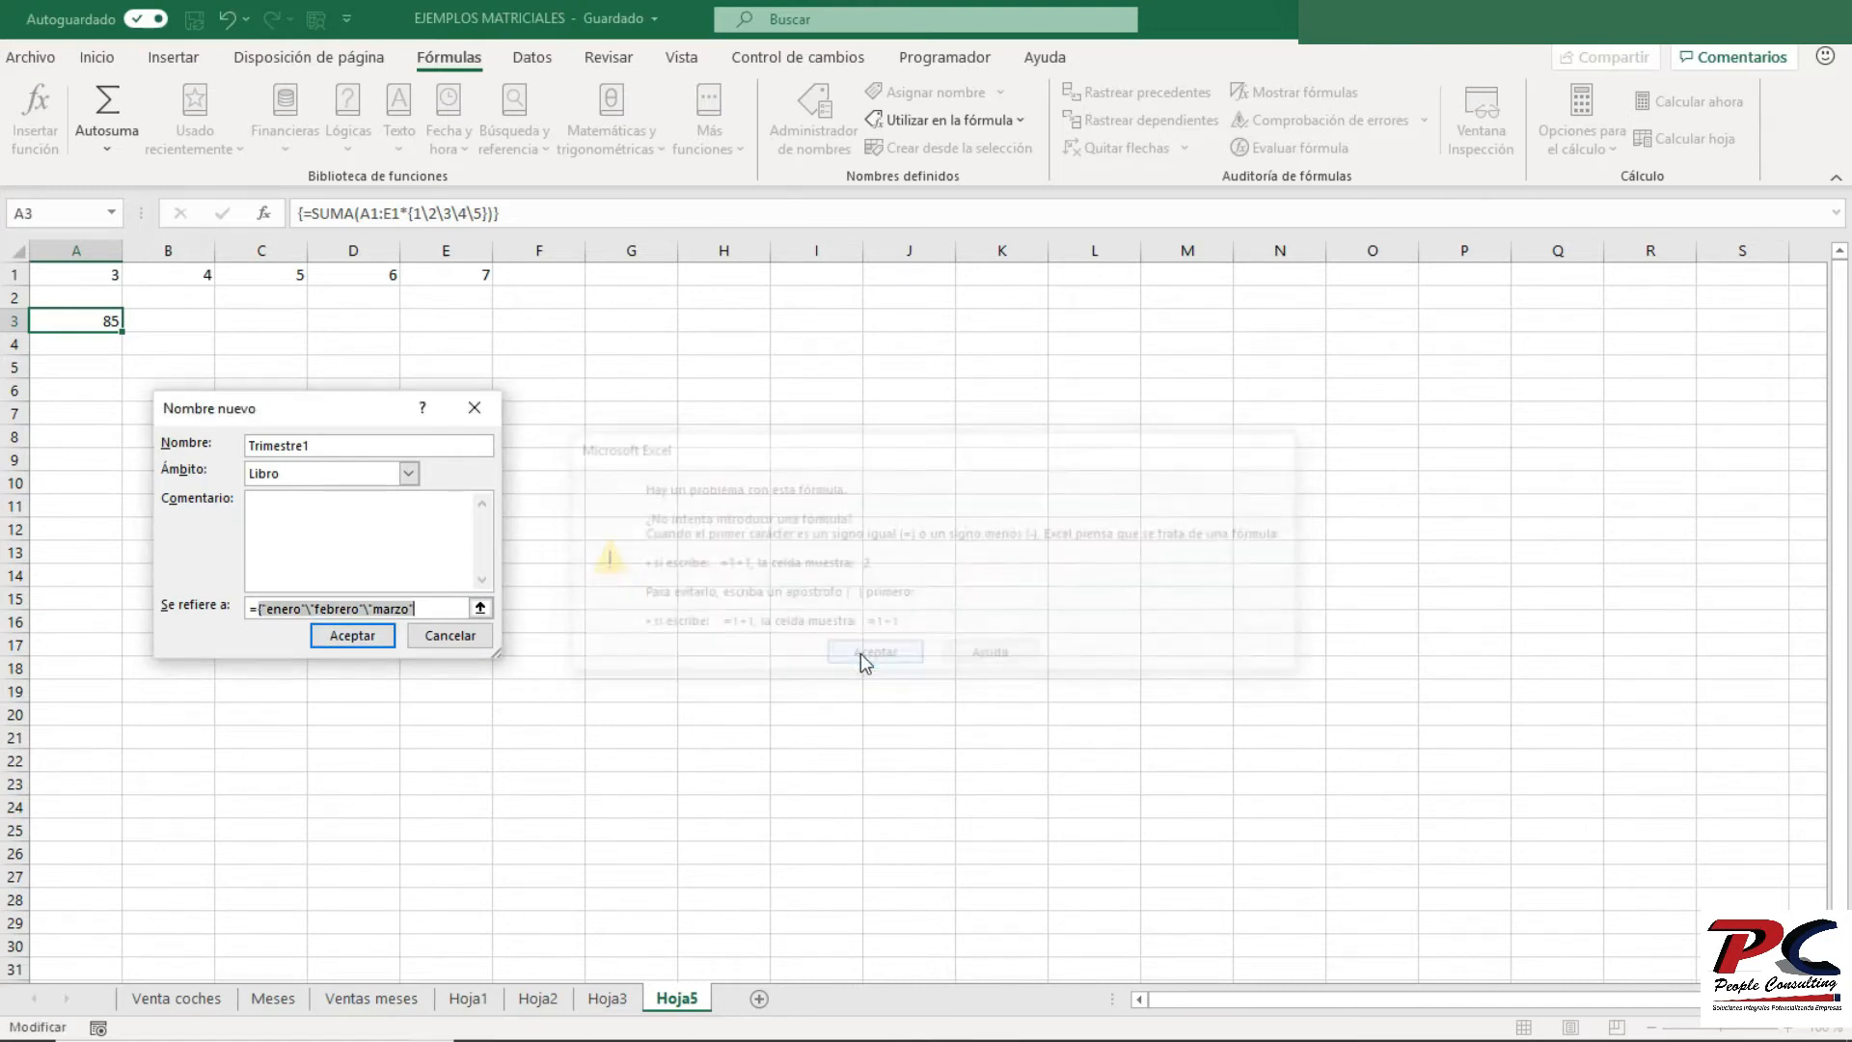
# - Try to save Trimestre1 with the constant ={"enero"\"febrero"\"marzo"}, and discard the new name definition
pyautogui.click(445, 605)
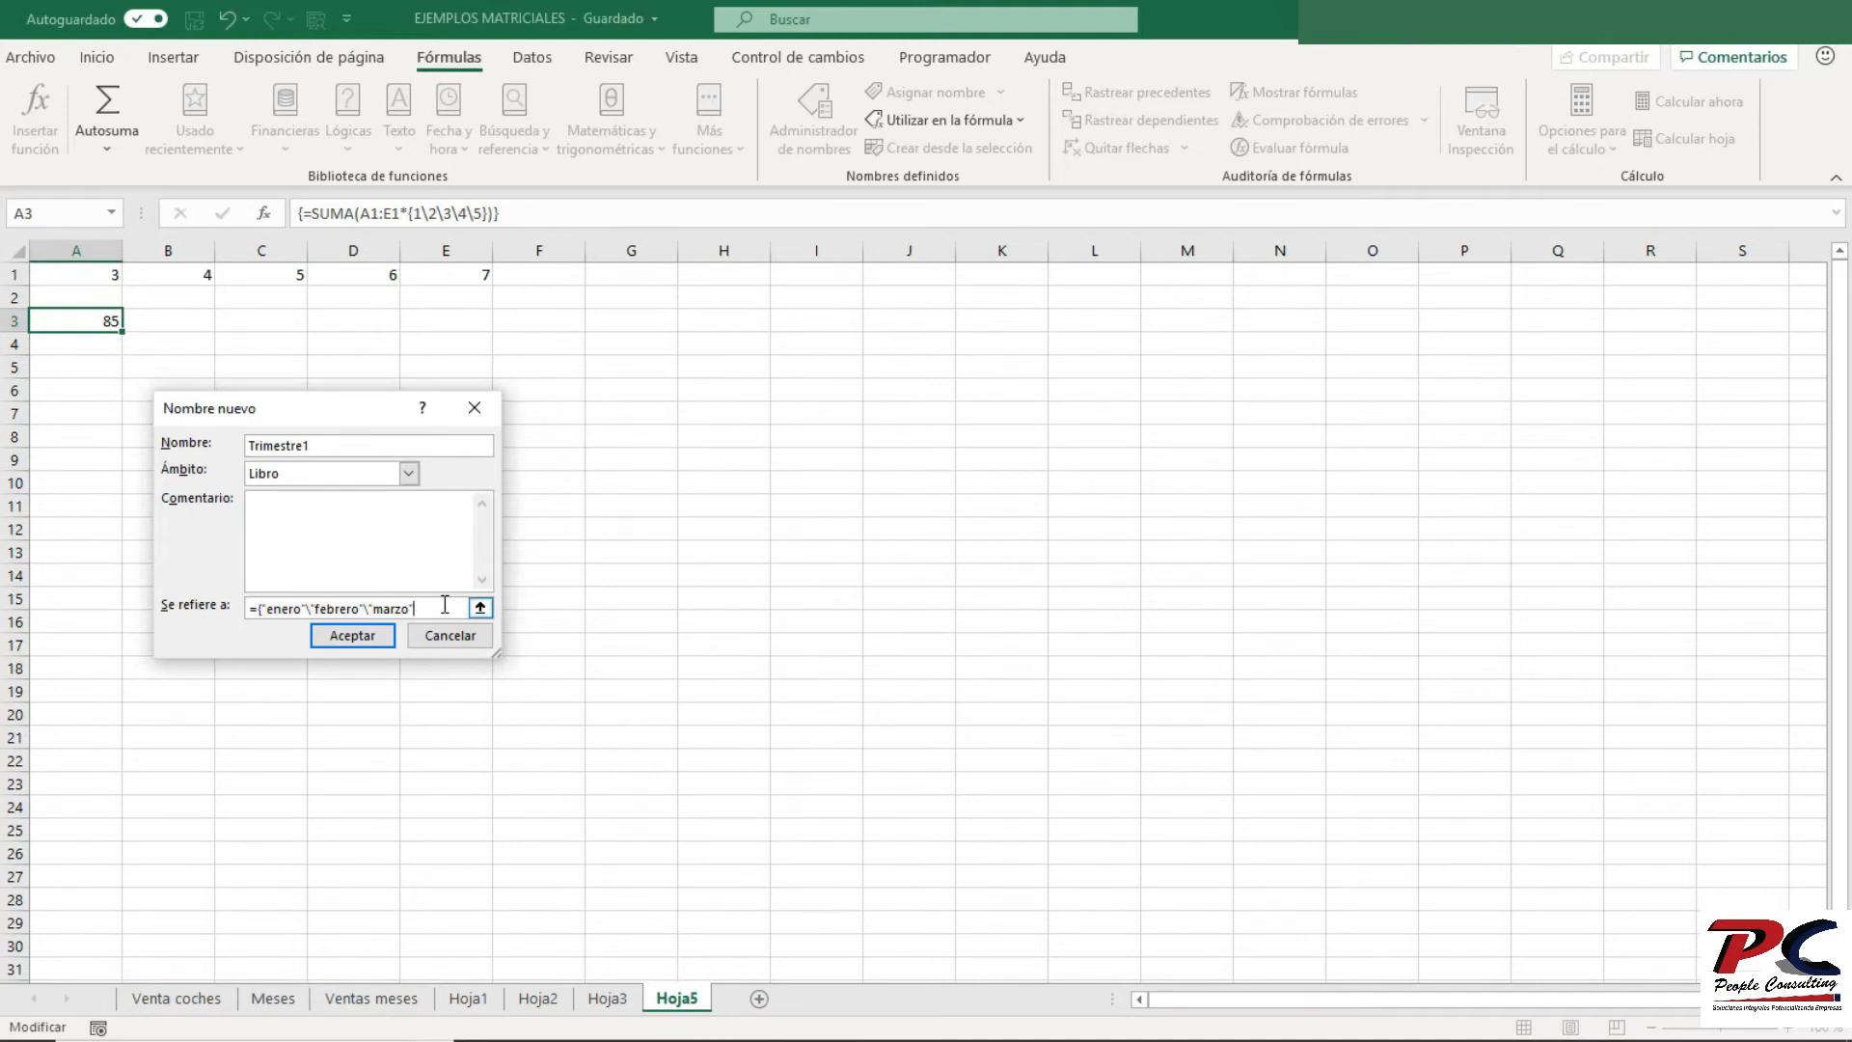
pyautogui.write('}')
pyautogui.click(369, 635)
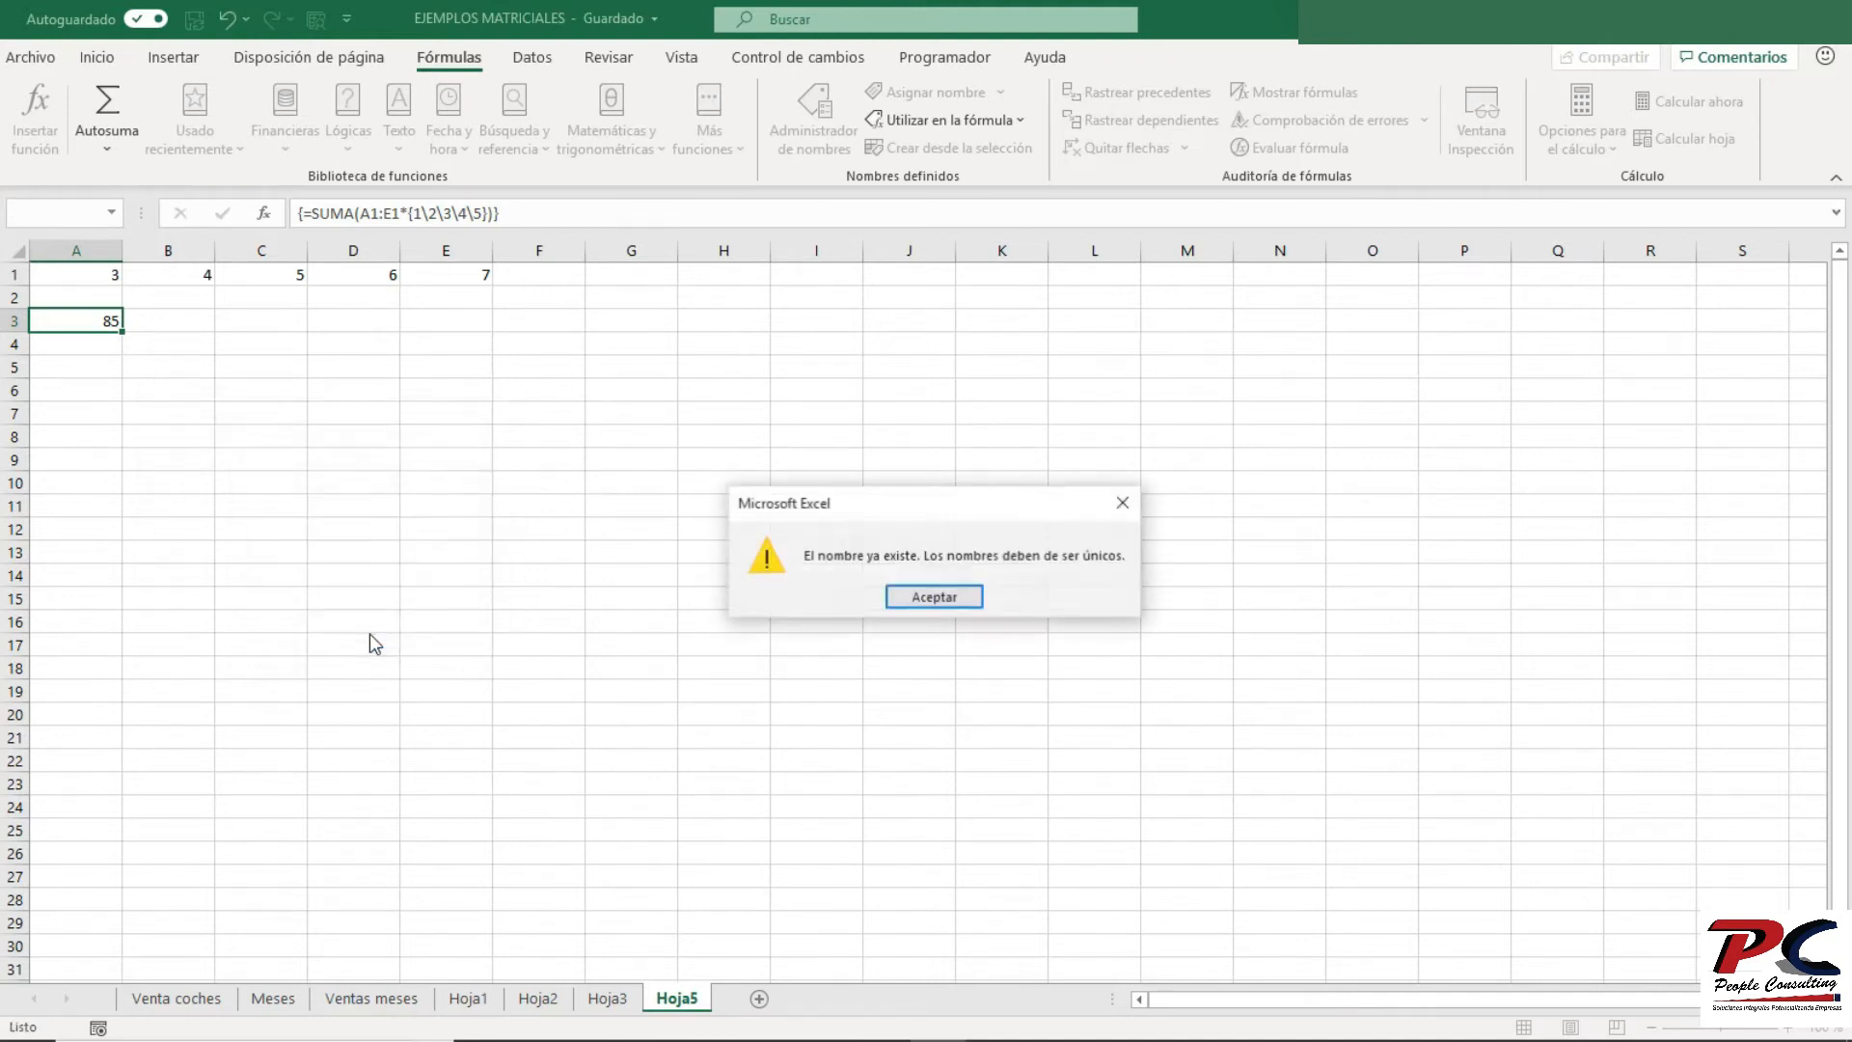
pyautogui.click(934, 597)
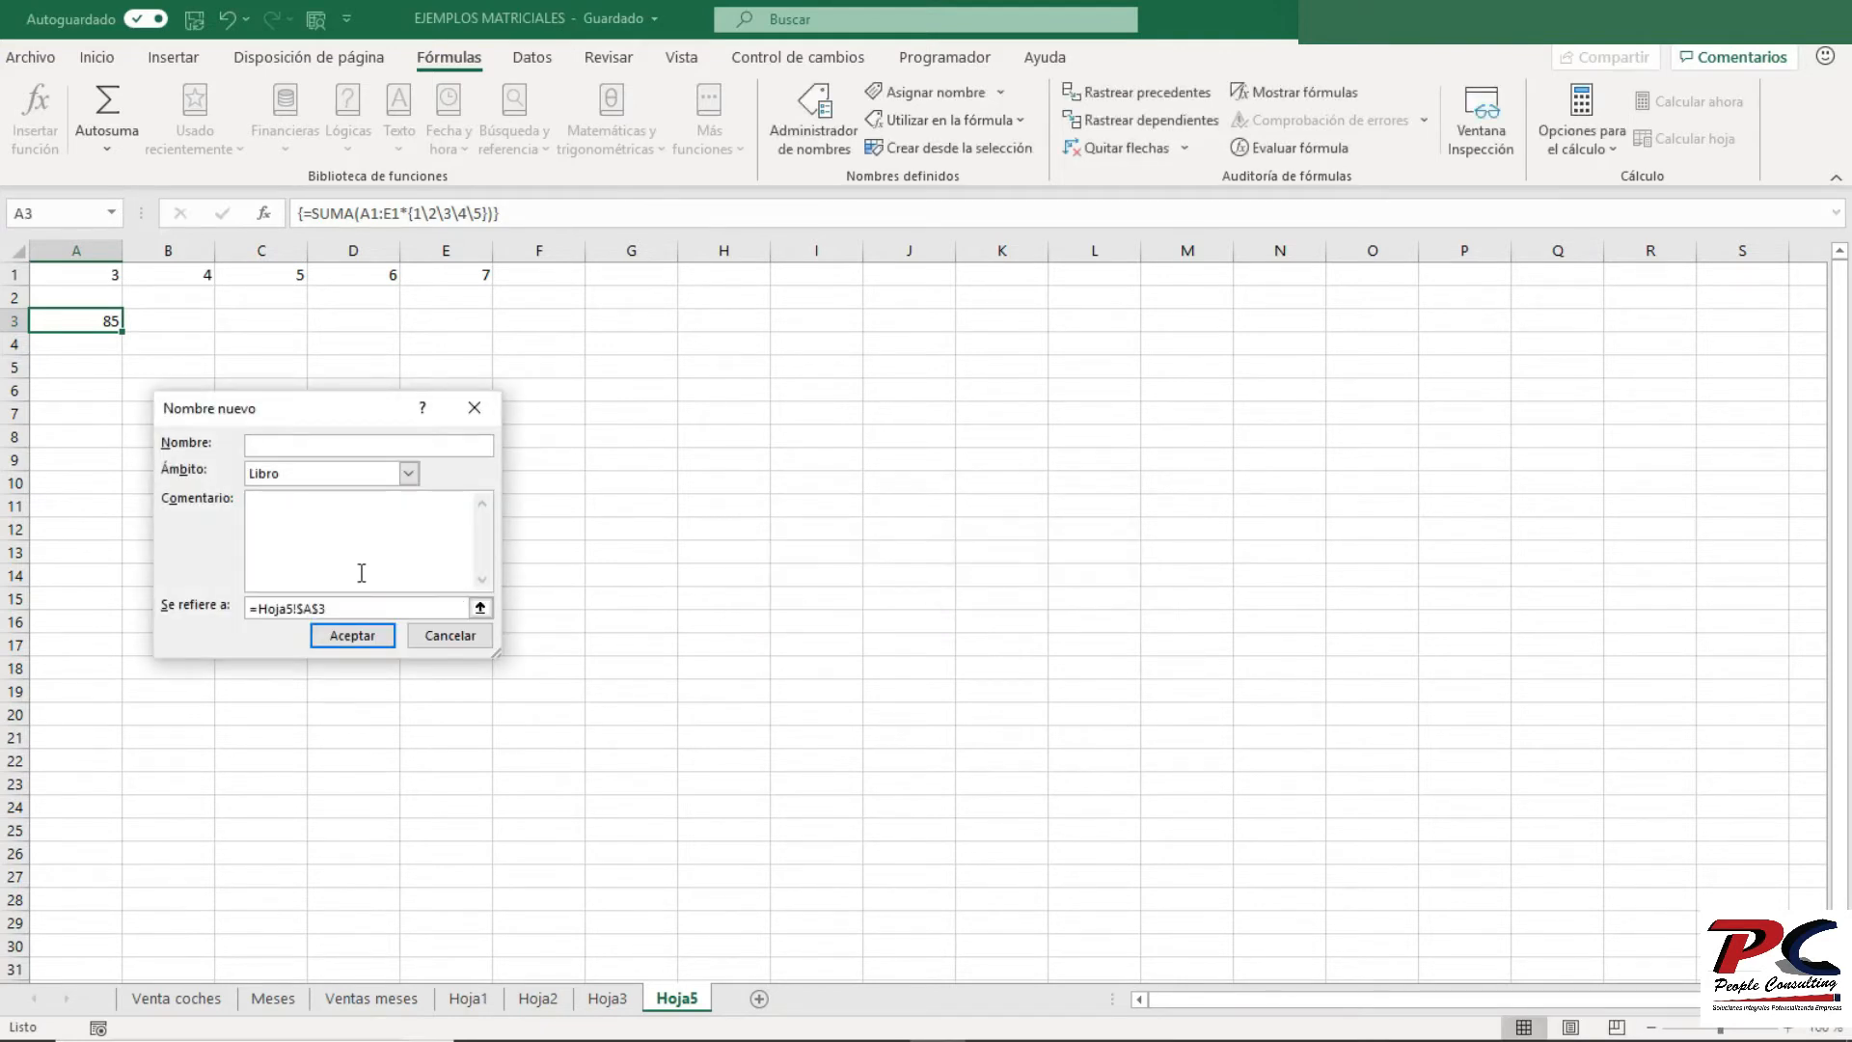
pyautogui.click(471, 641)
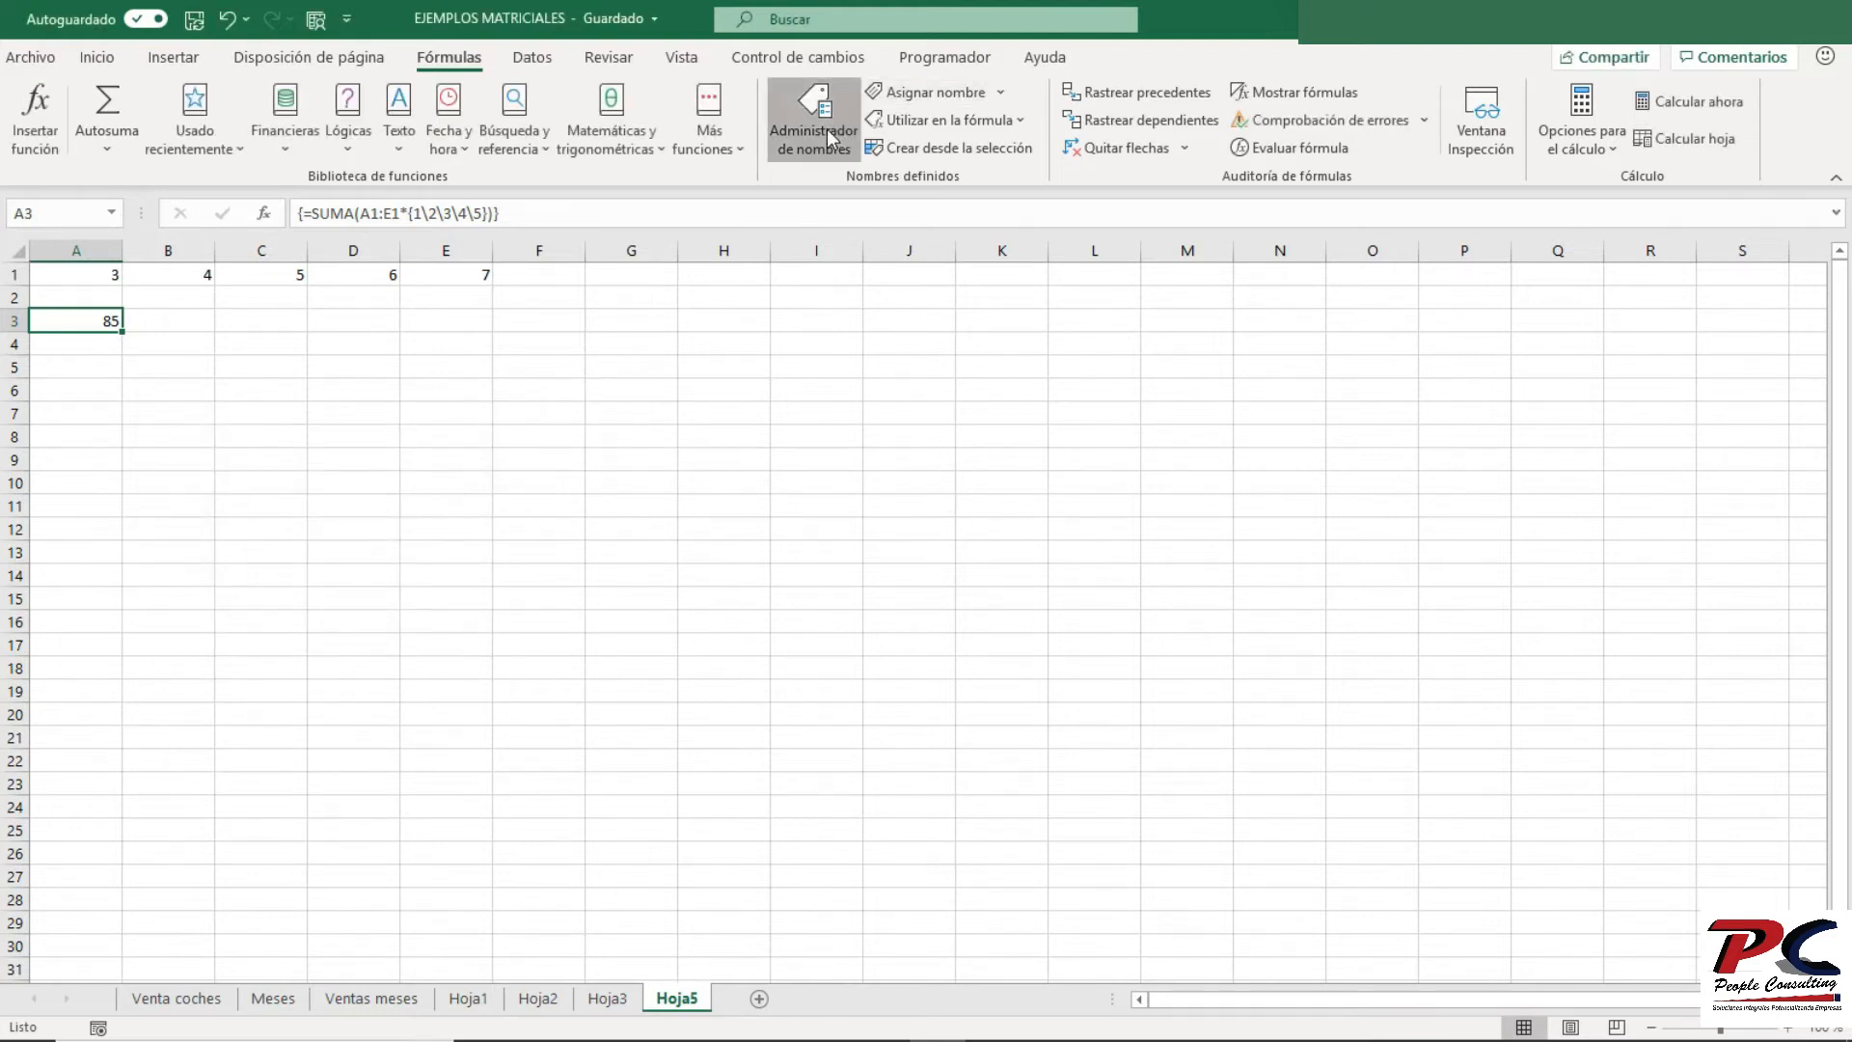
# - Inspect the definition of the existing name trimestre1 without changing it
pyautogui.click(827, 138)
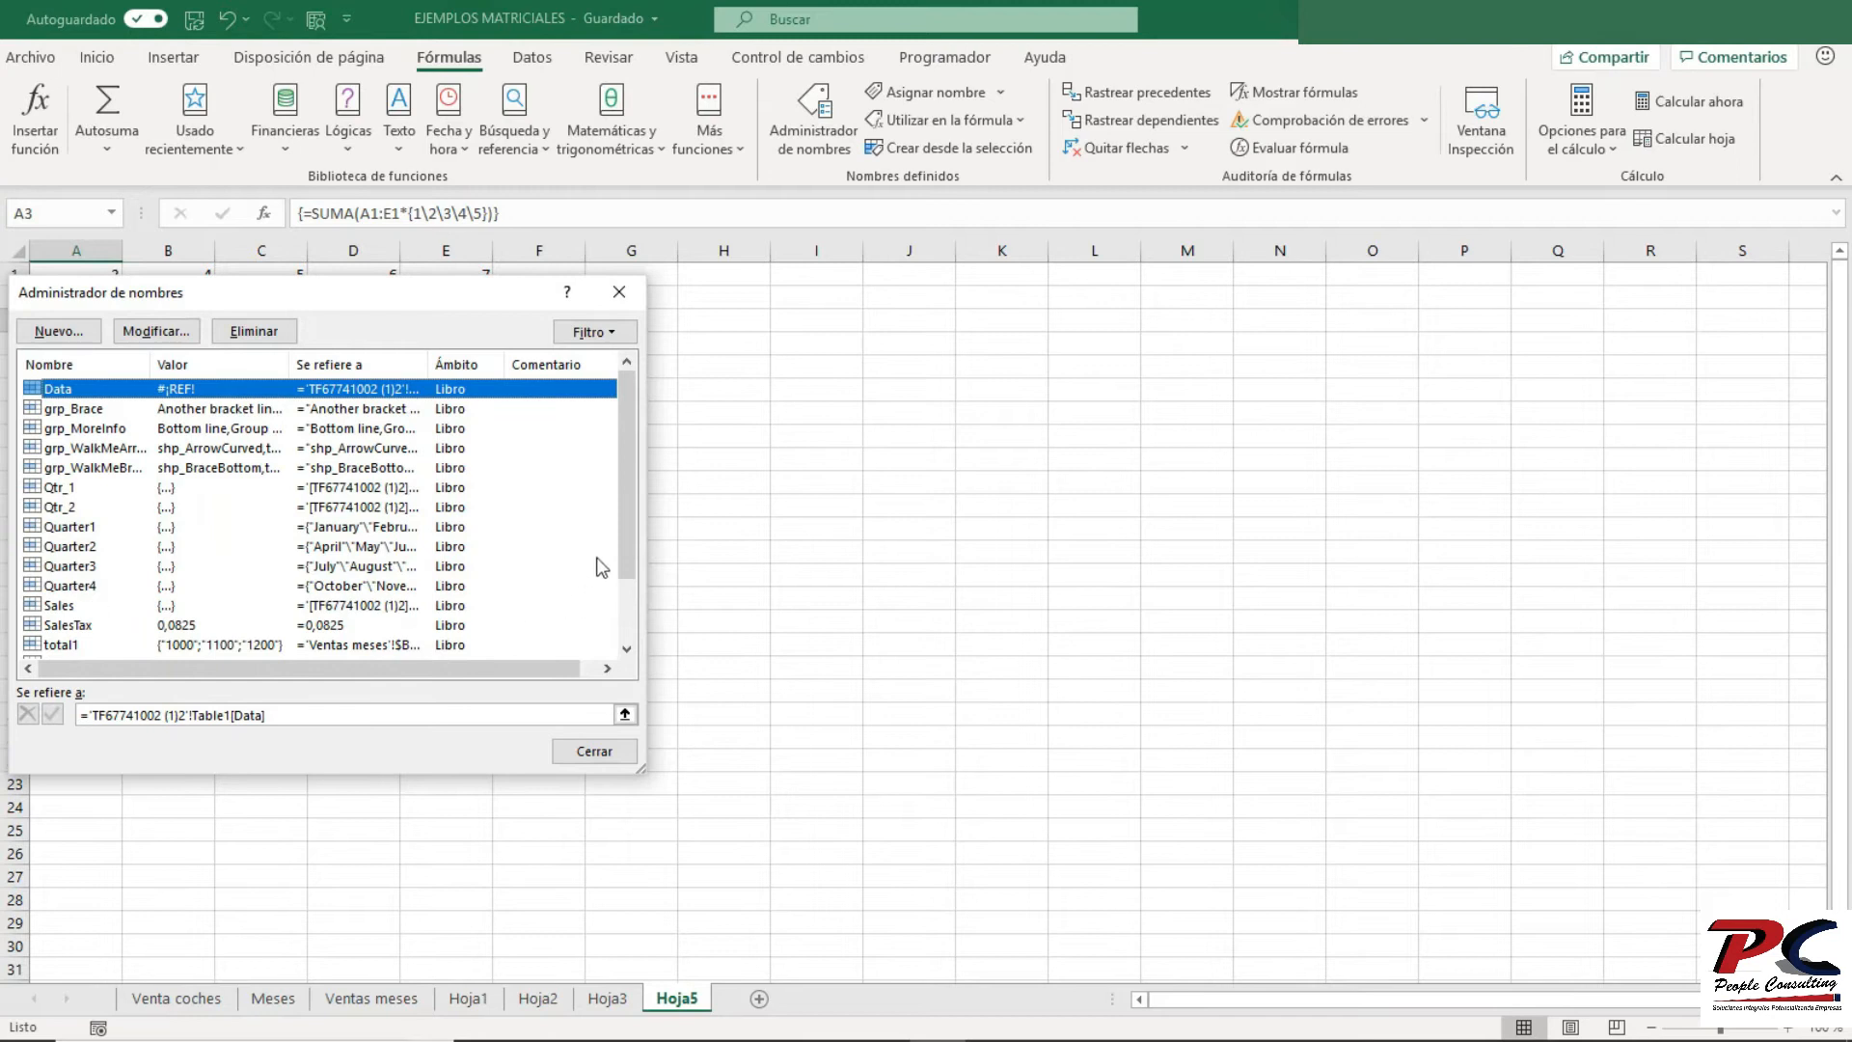
pyautogui.moveTo(623, 547); pyautogui.dragTo(623, 605)
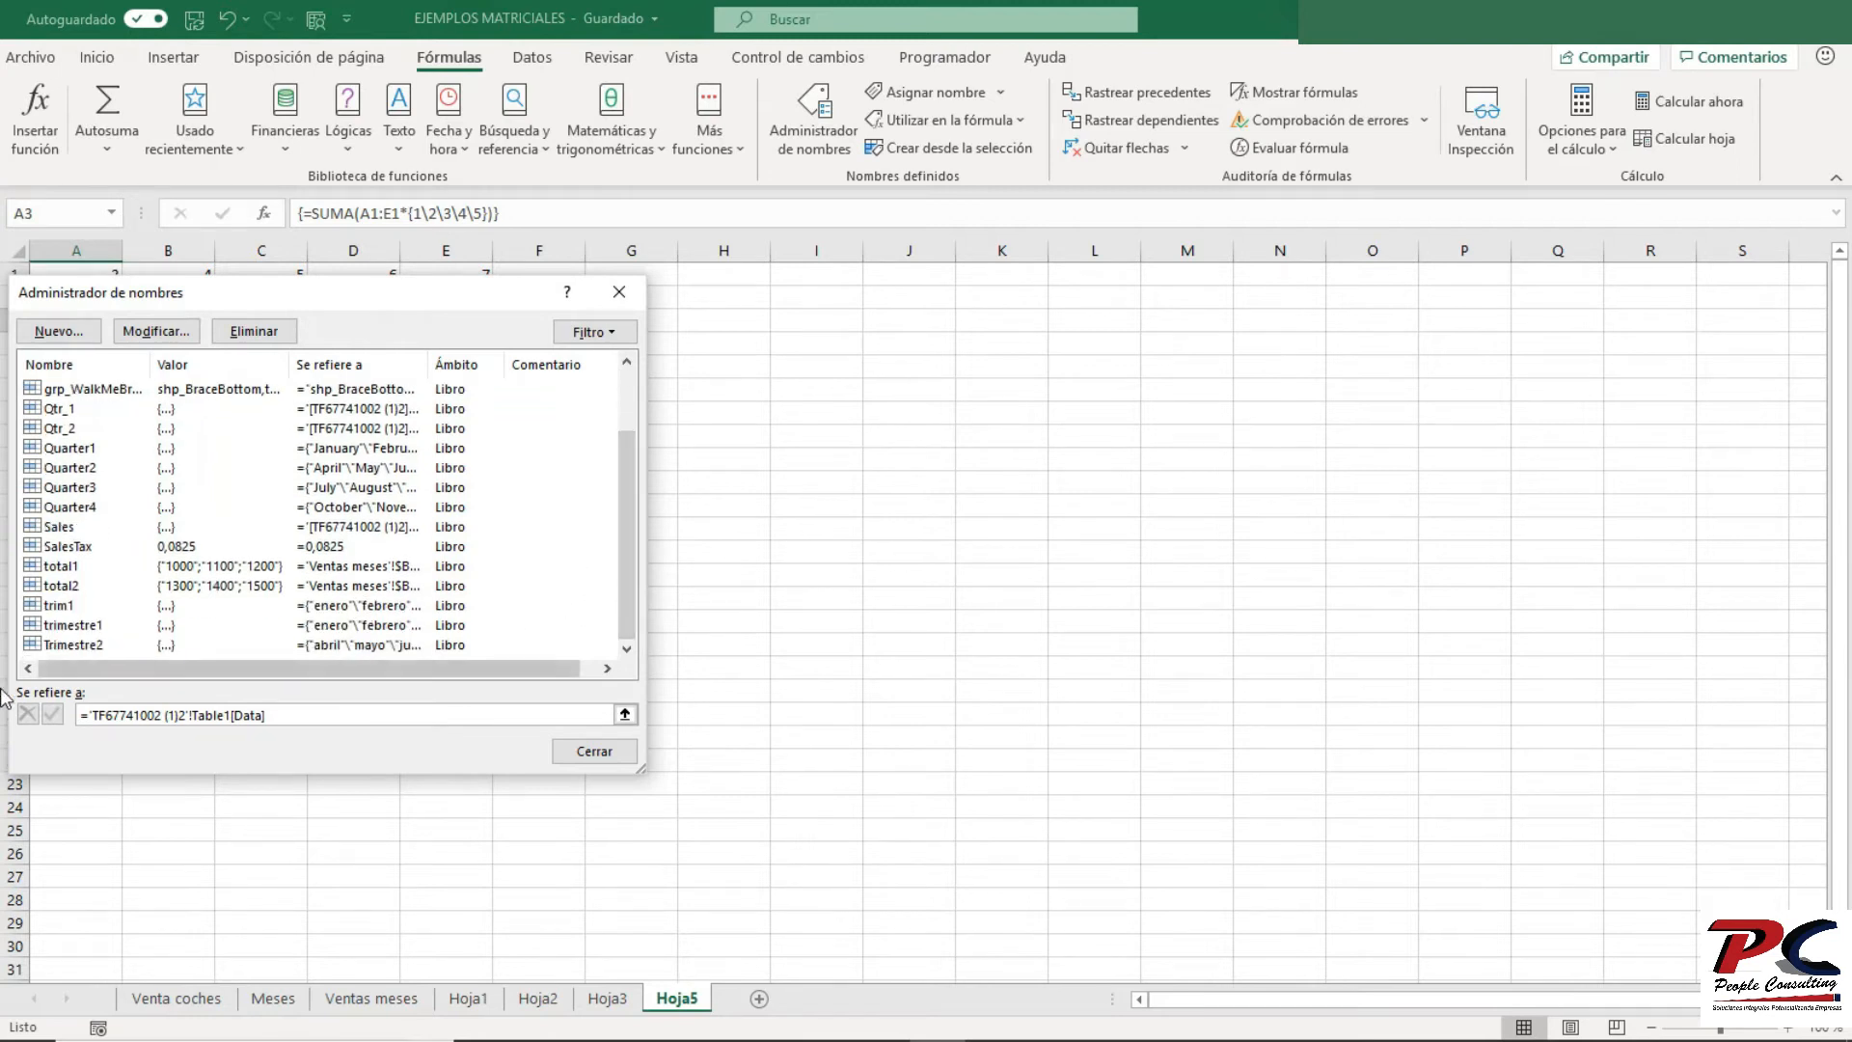
pyautogui.click(55, 627)
pyautogui.click(157, 331)
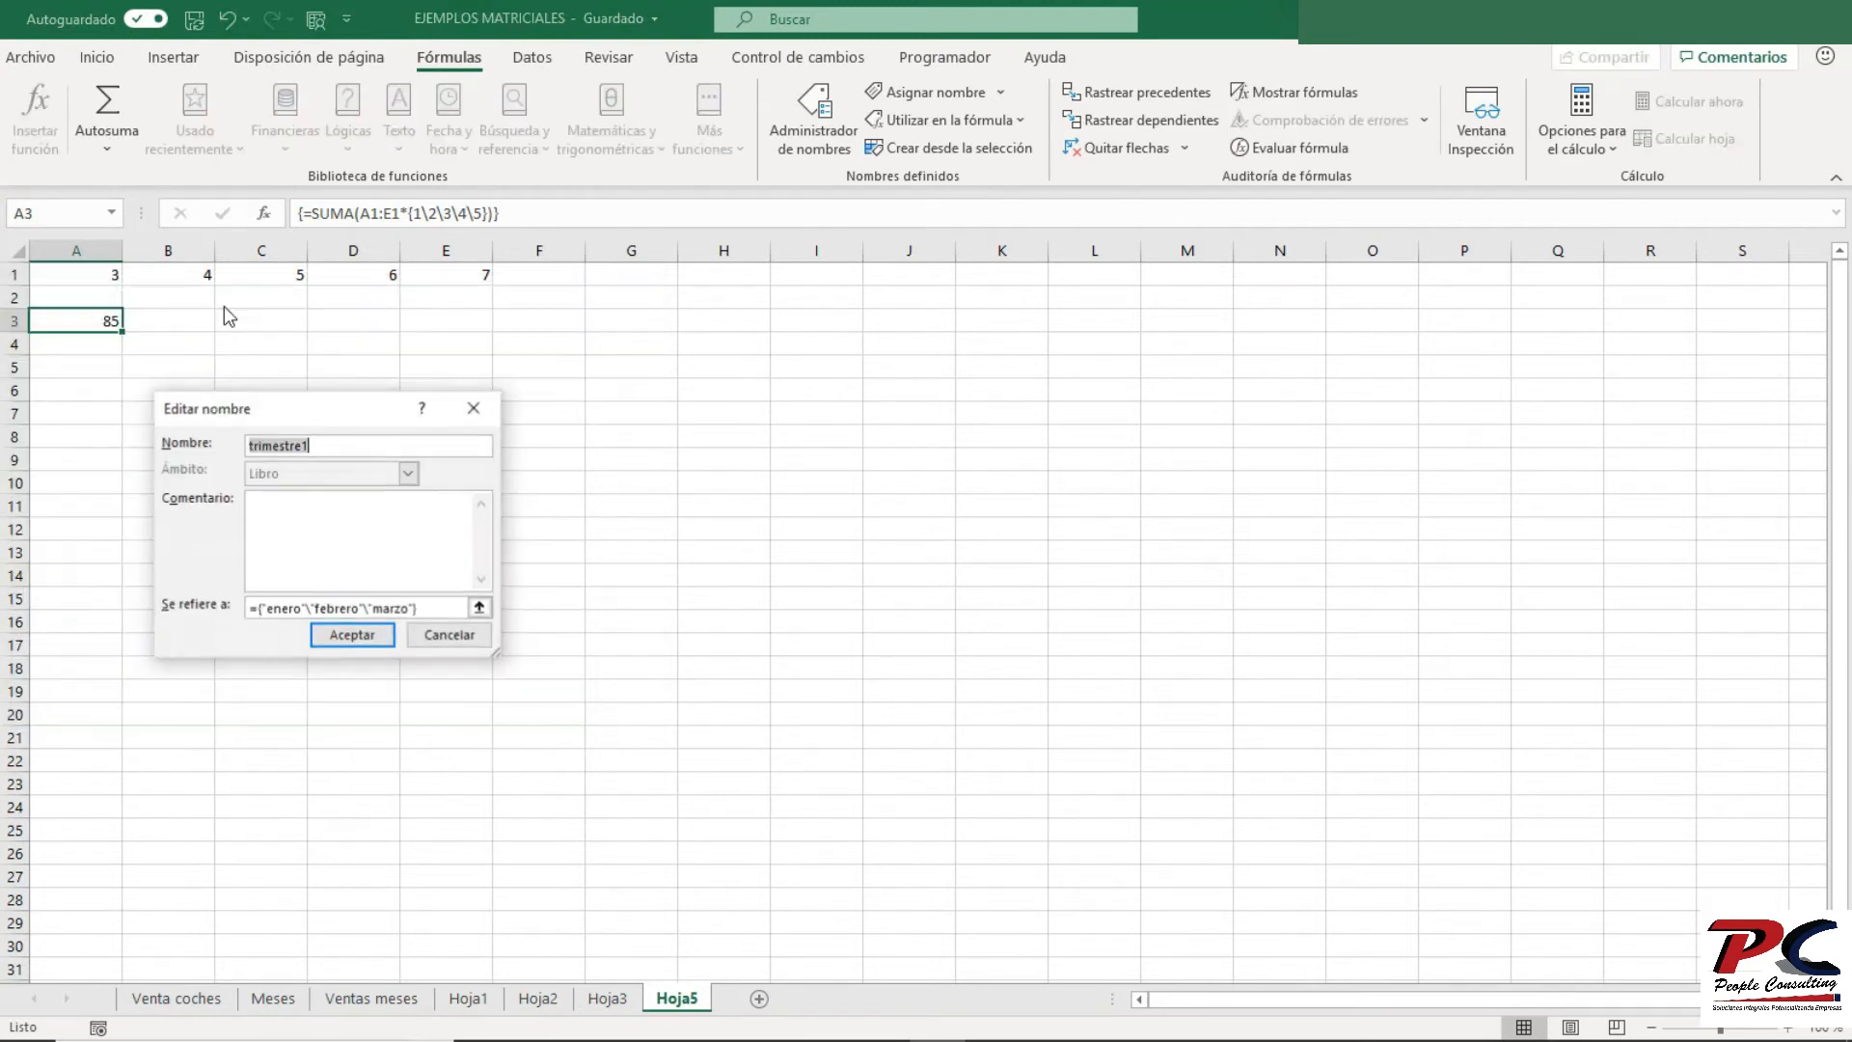
pyautogui.click(447, 634)
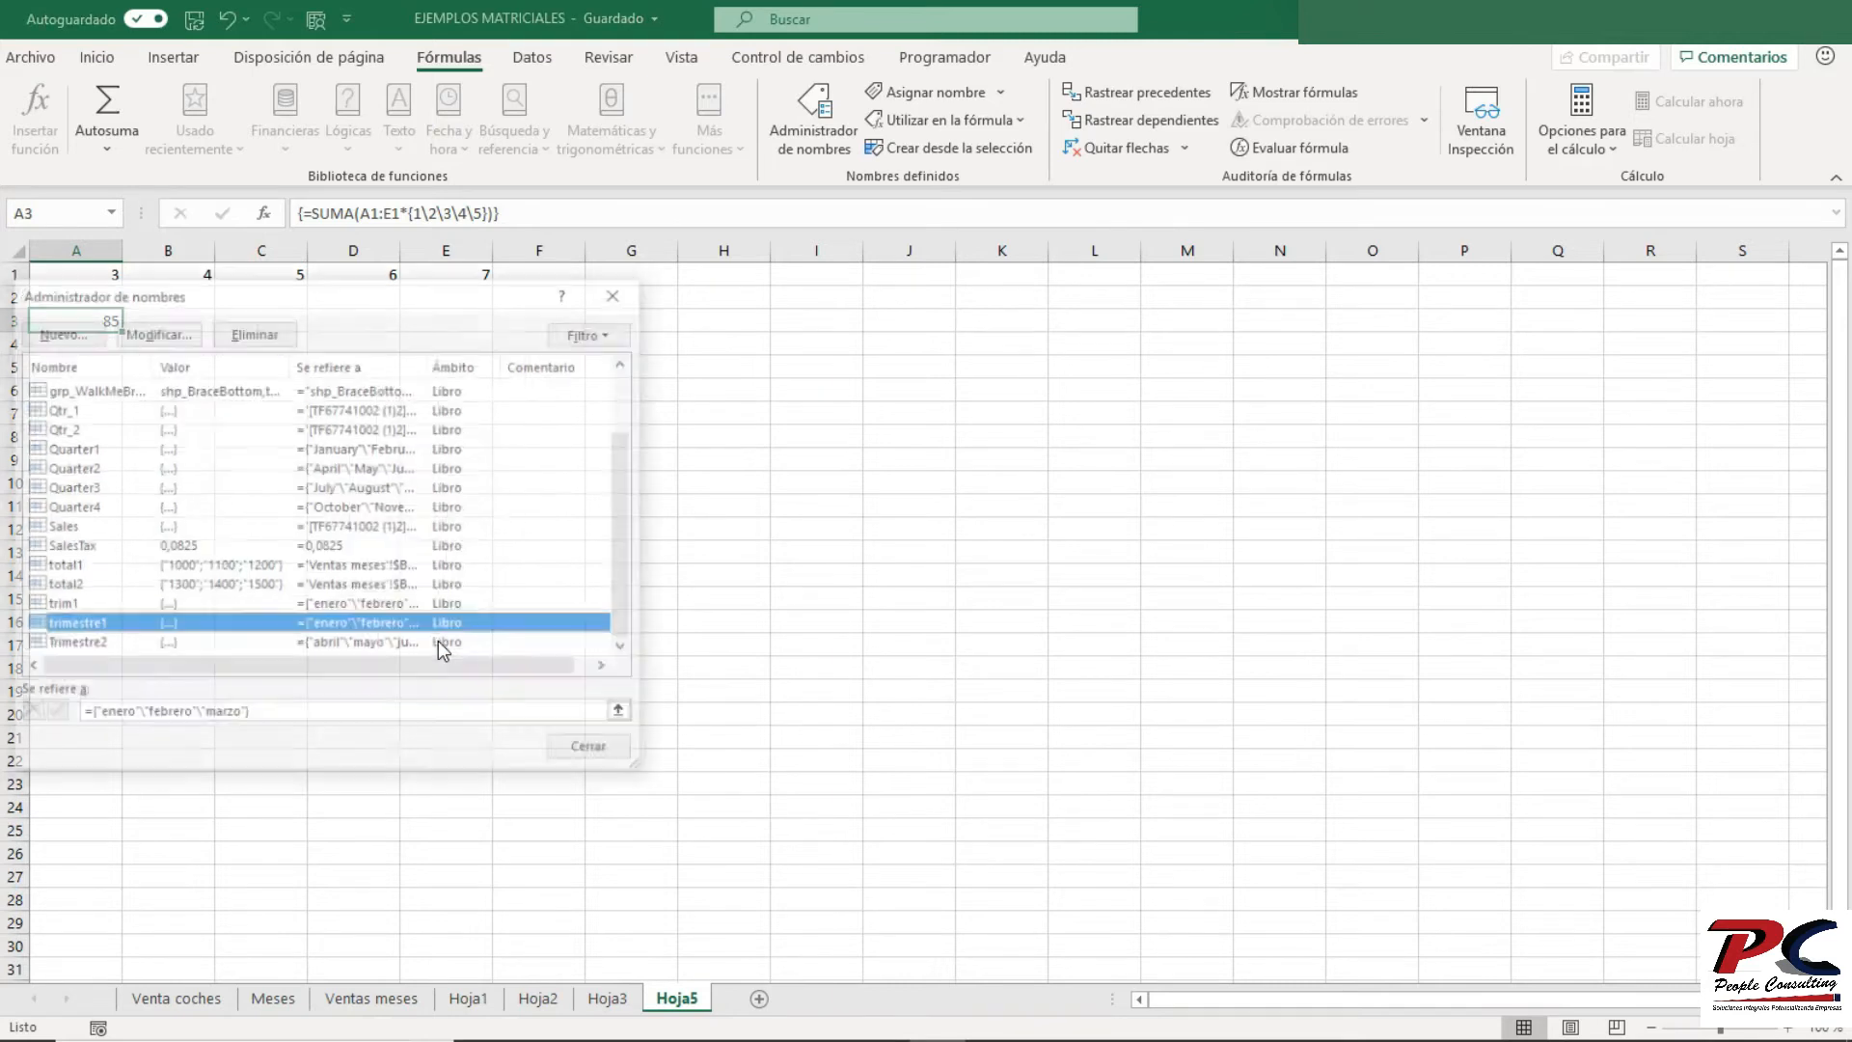
pyautogui.click(581, 755)
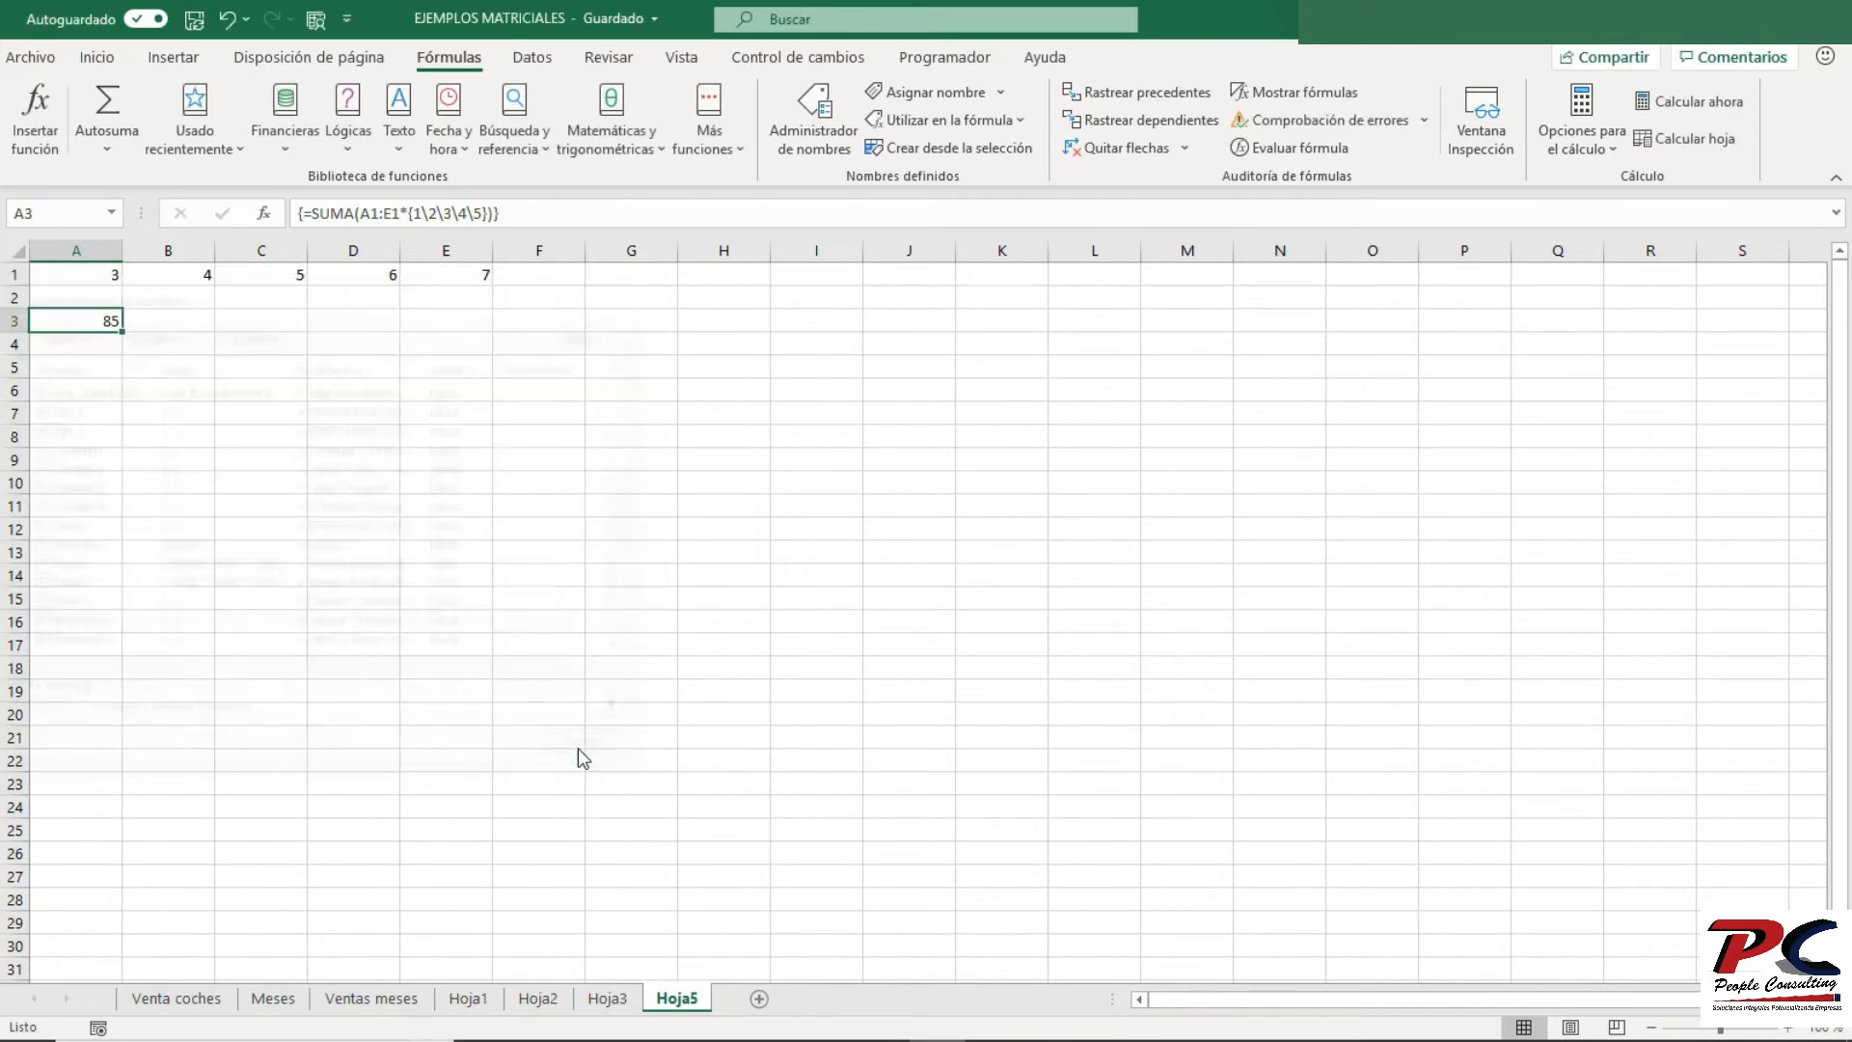
# - Enter =trimestre1 as an array formula in cell A6
pyautogui.click(104, 394)
pyautogui.write('=trim')
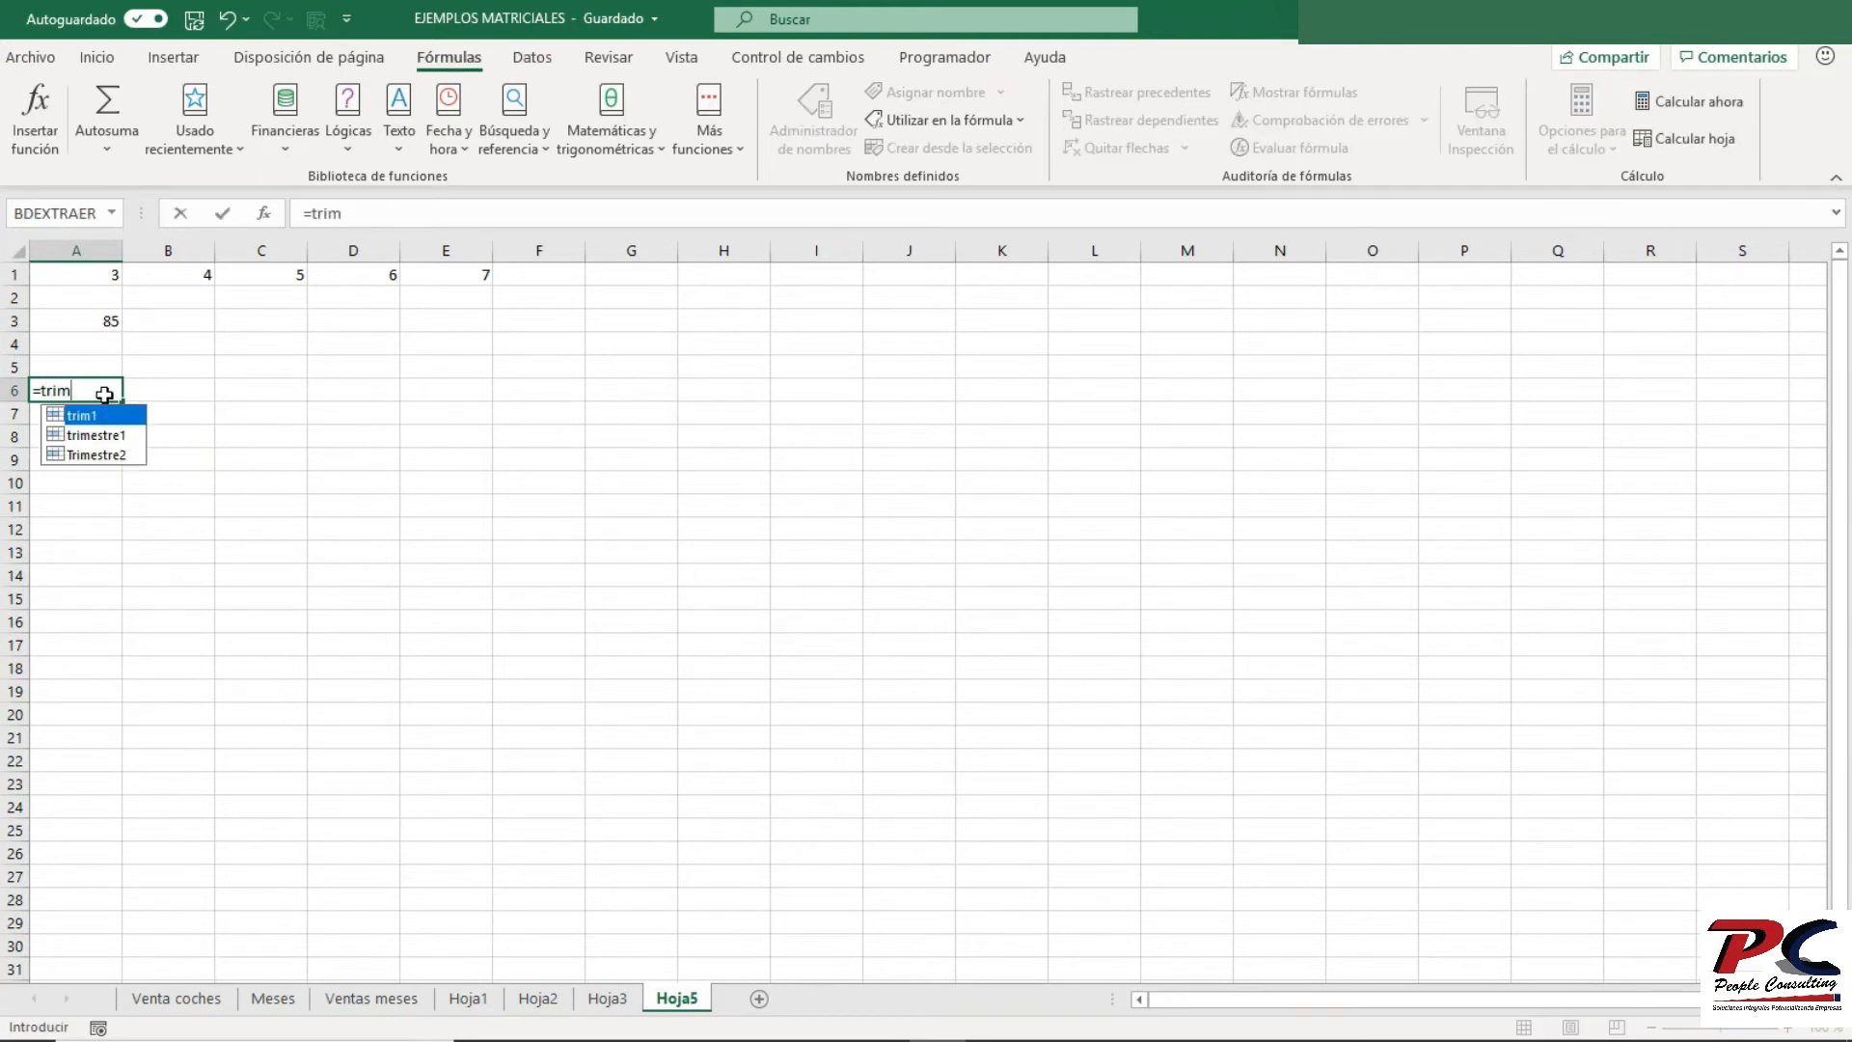
pyautogui.press('Down')
pyautogui.press('Tab')
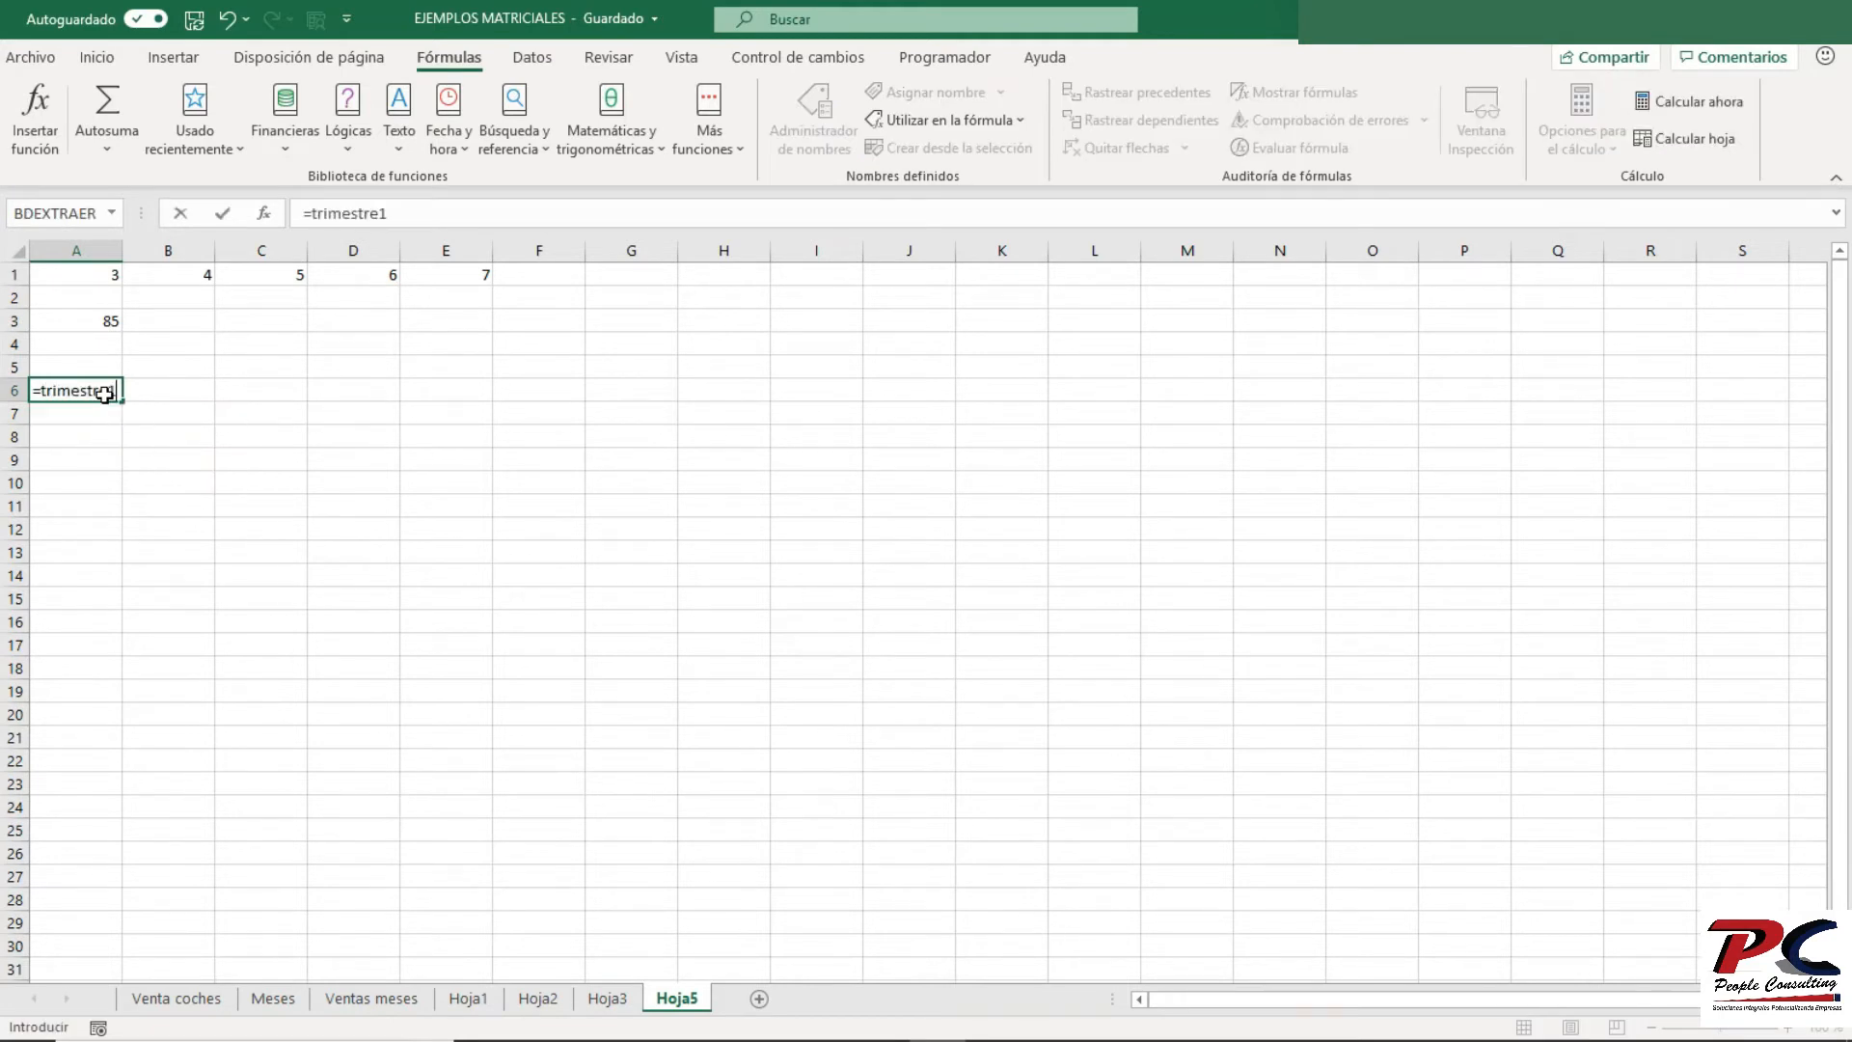
pyautogui.hotkey('ctrl', 'shift', 'Return')
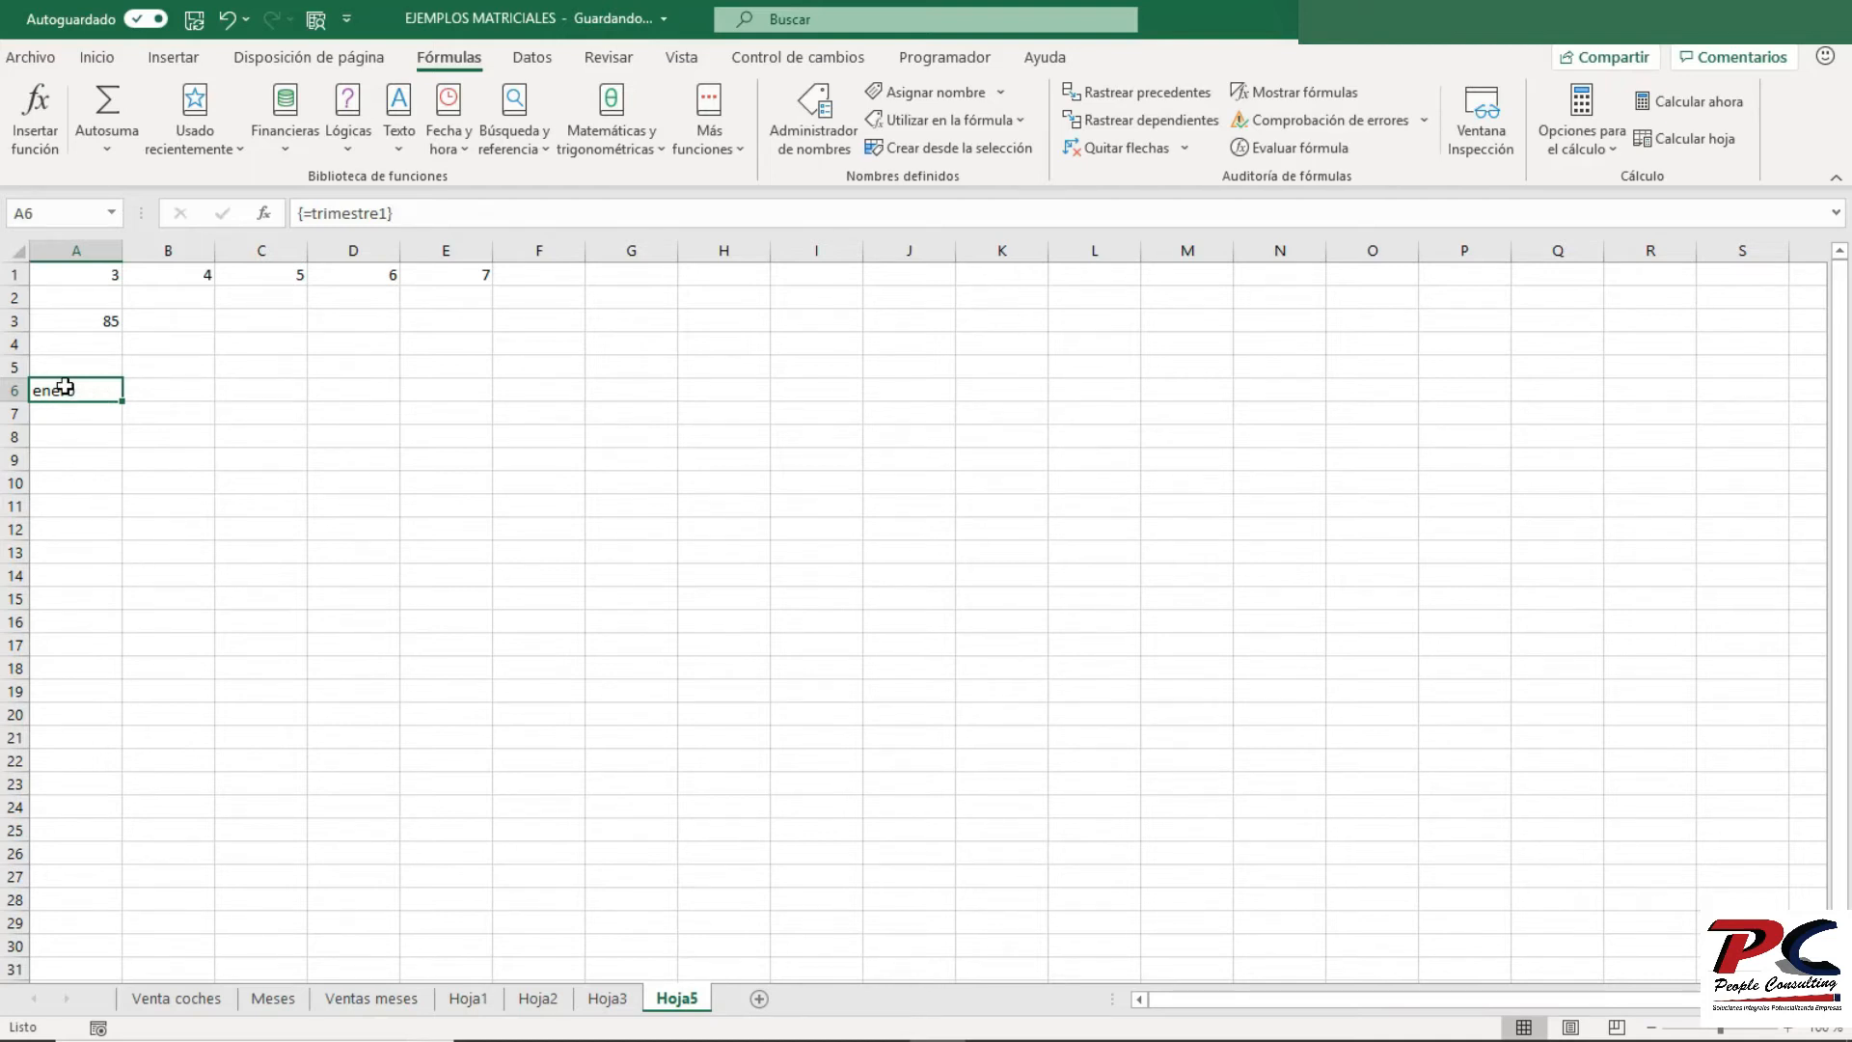
# - Enter =trimestre1 as one array formula across the range A7:C7
pyautogui.moveTo(71, 413); pyautogui.dragTo(238, 416)
pyautogui.write('=')
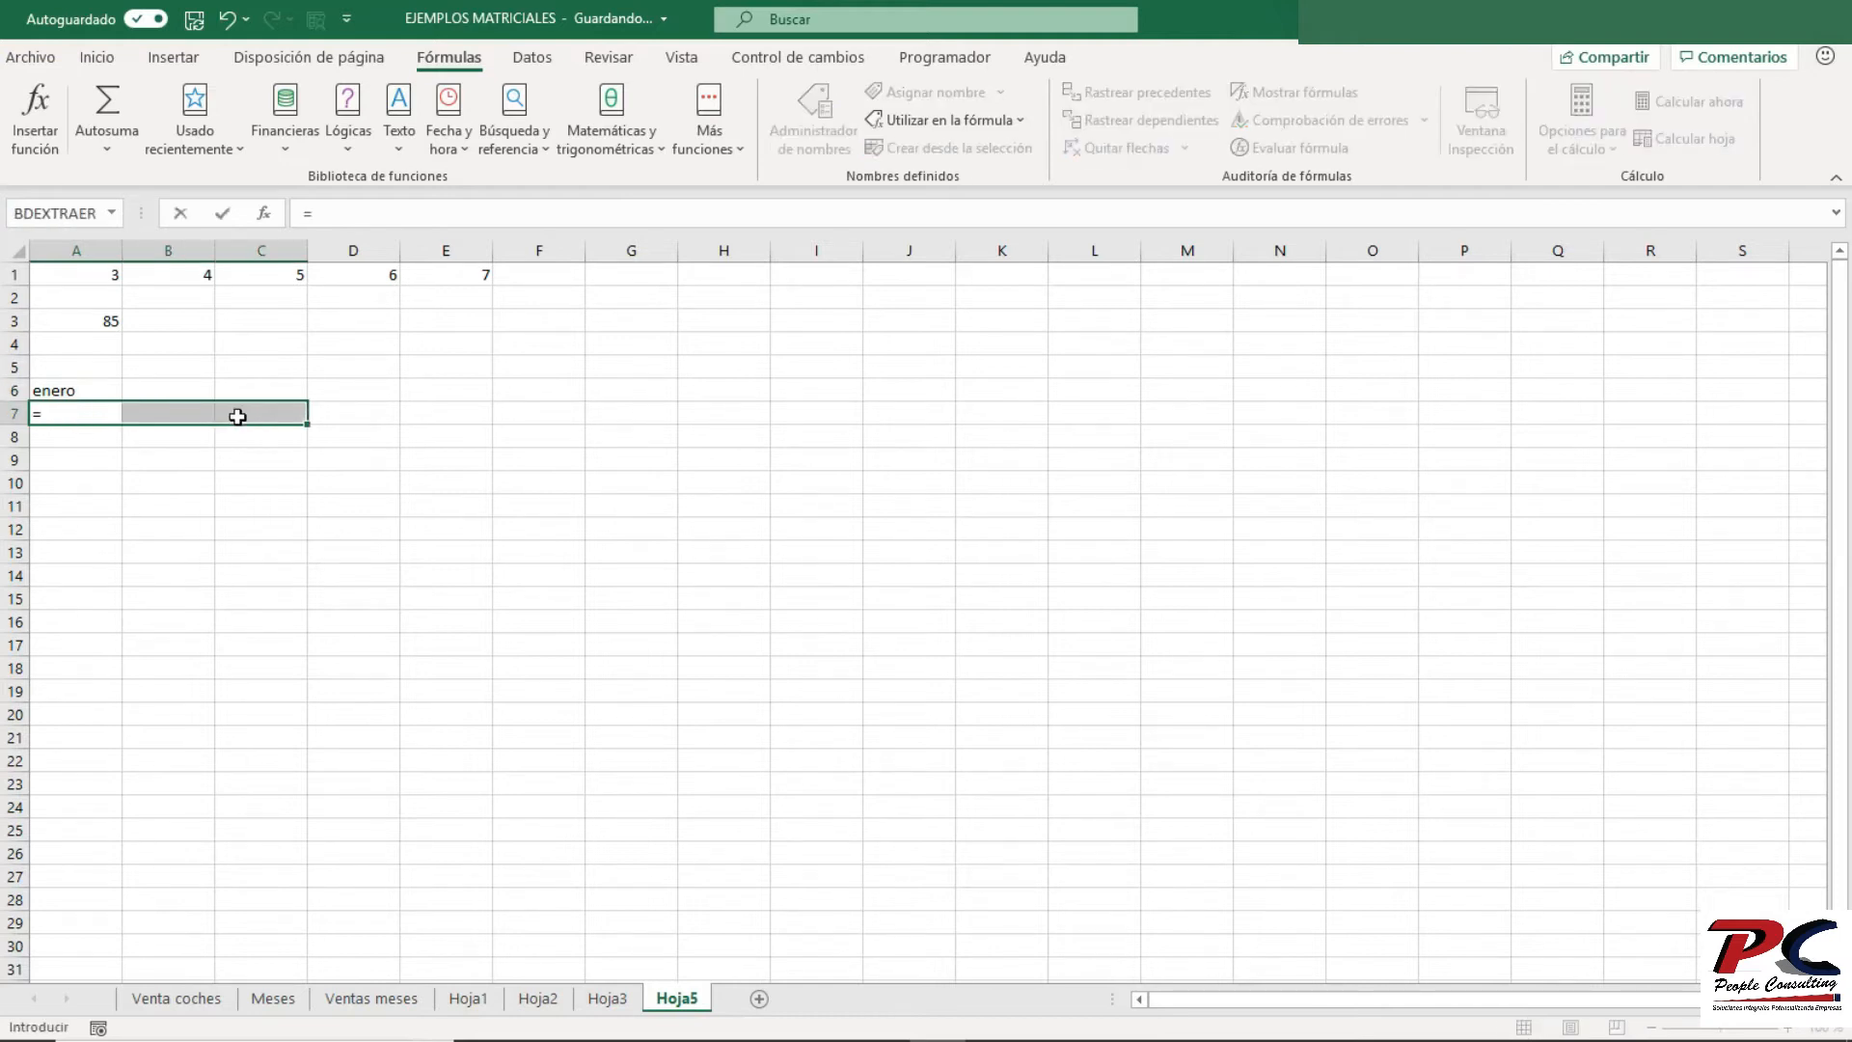
pyautogui.write('trim')
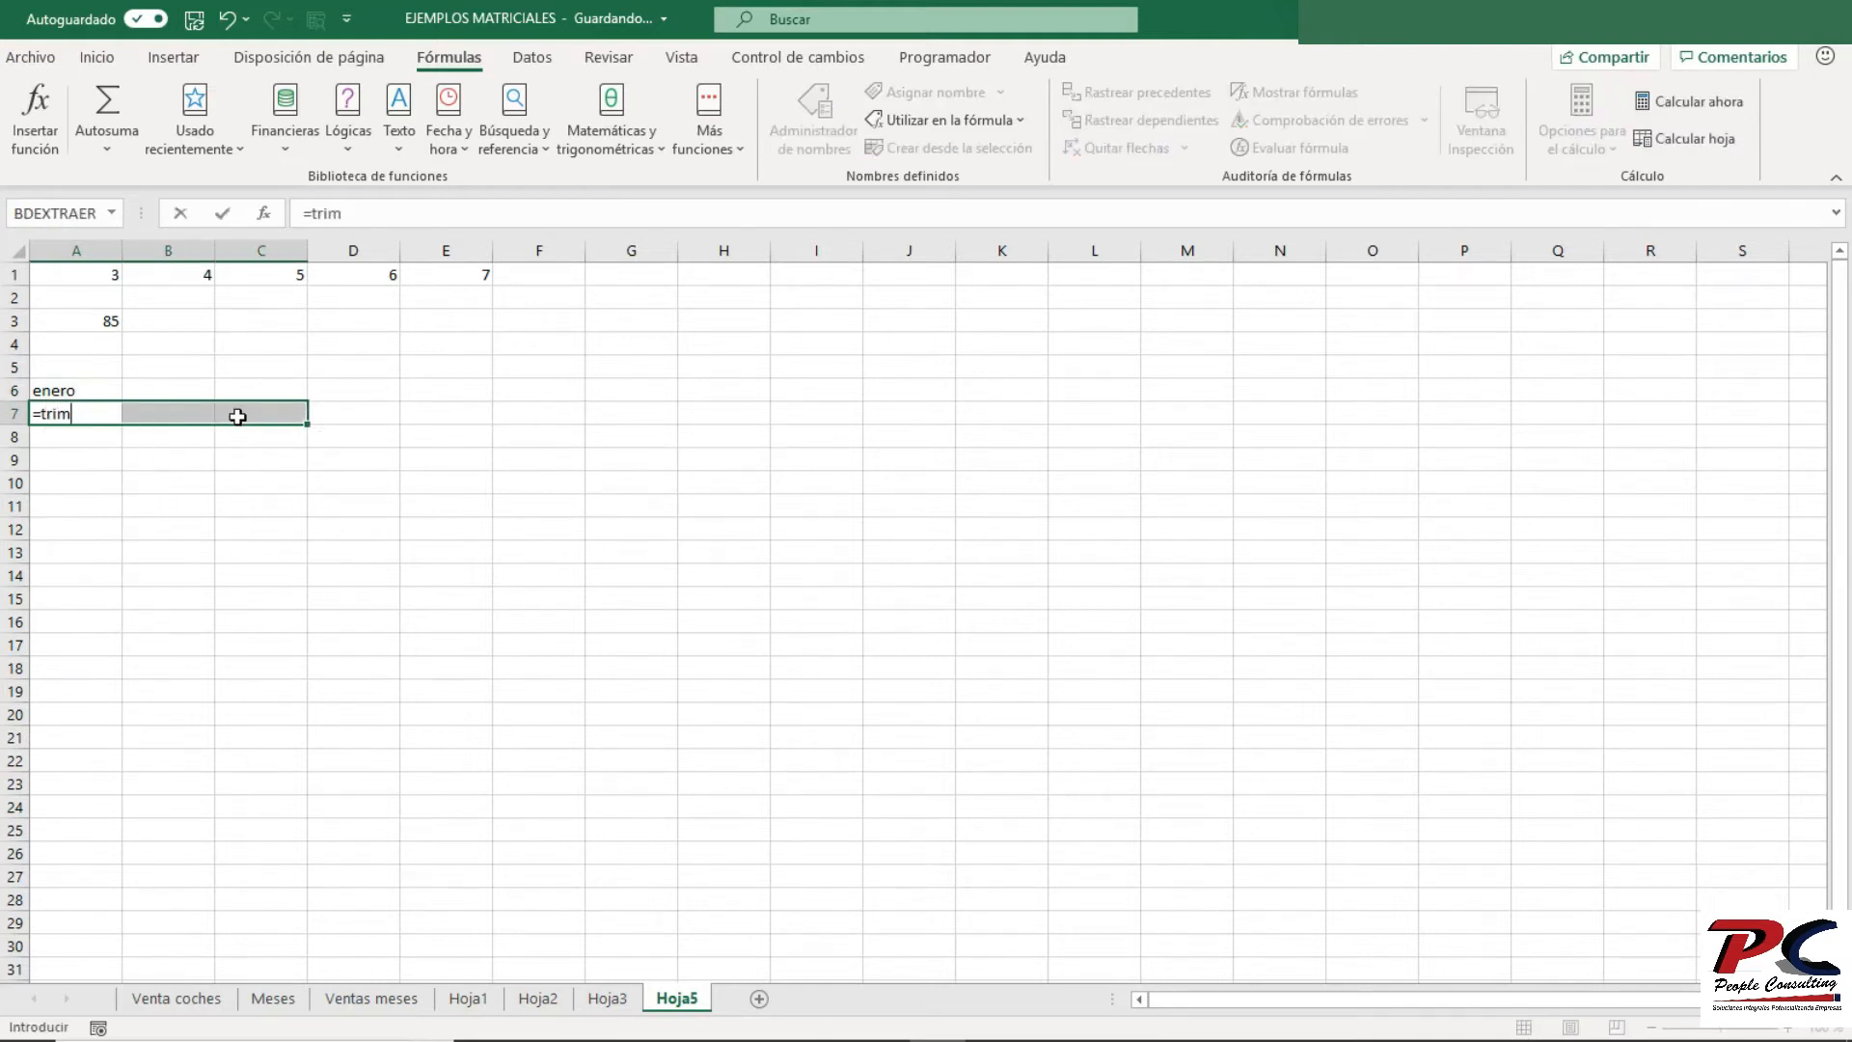
pyautogui.write('estre1')
pyautogui.hotkey('ctrl', 'shift', 'Return')
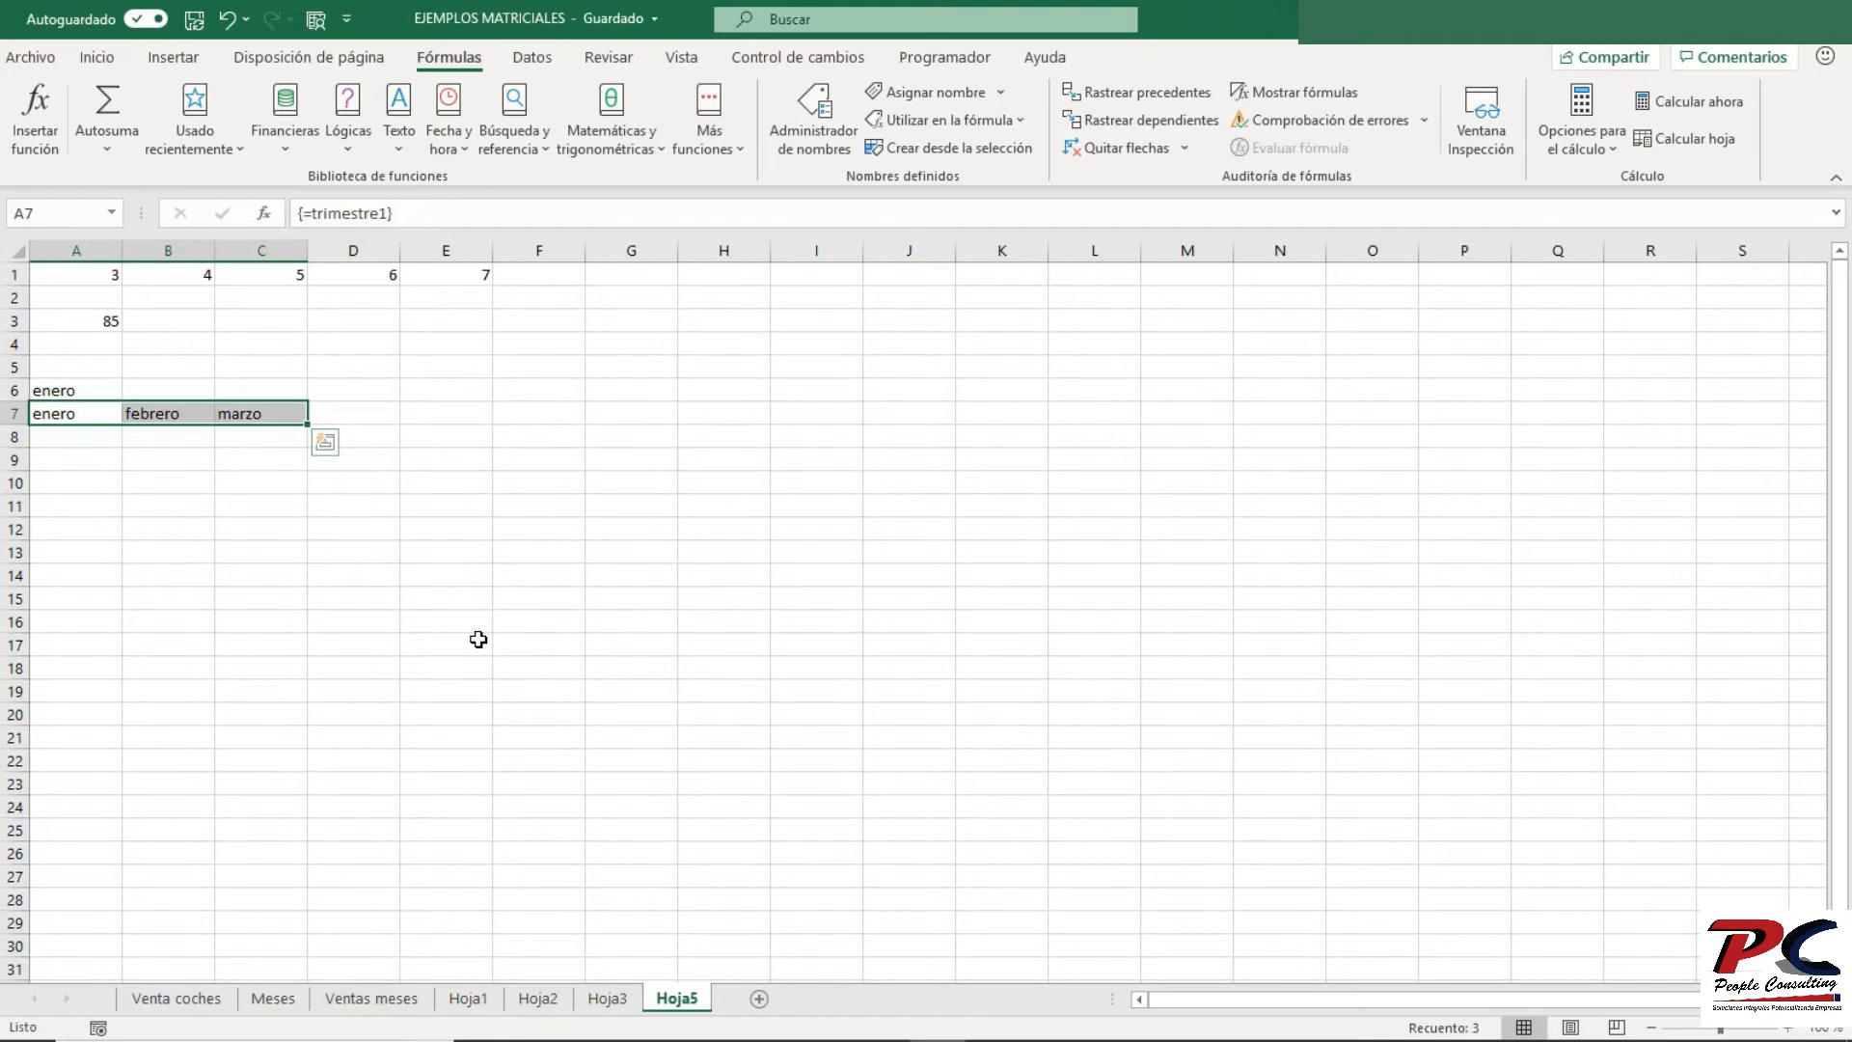
# - Delete the defined names total1 and total2 from the workbook
pyautogui.click(820, 130)
pyautogui.moveTo(627, 517); pyautogui.dragTo(621, 570)
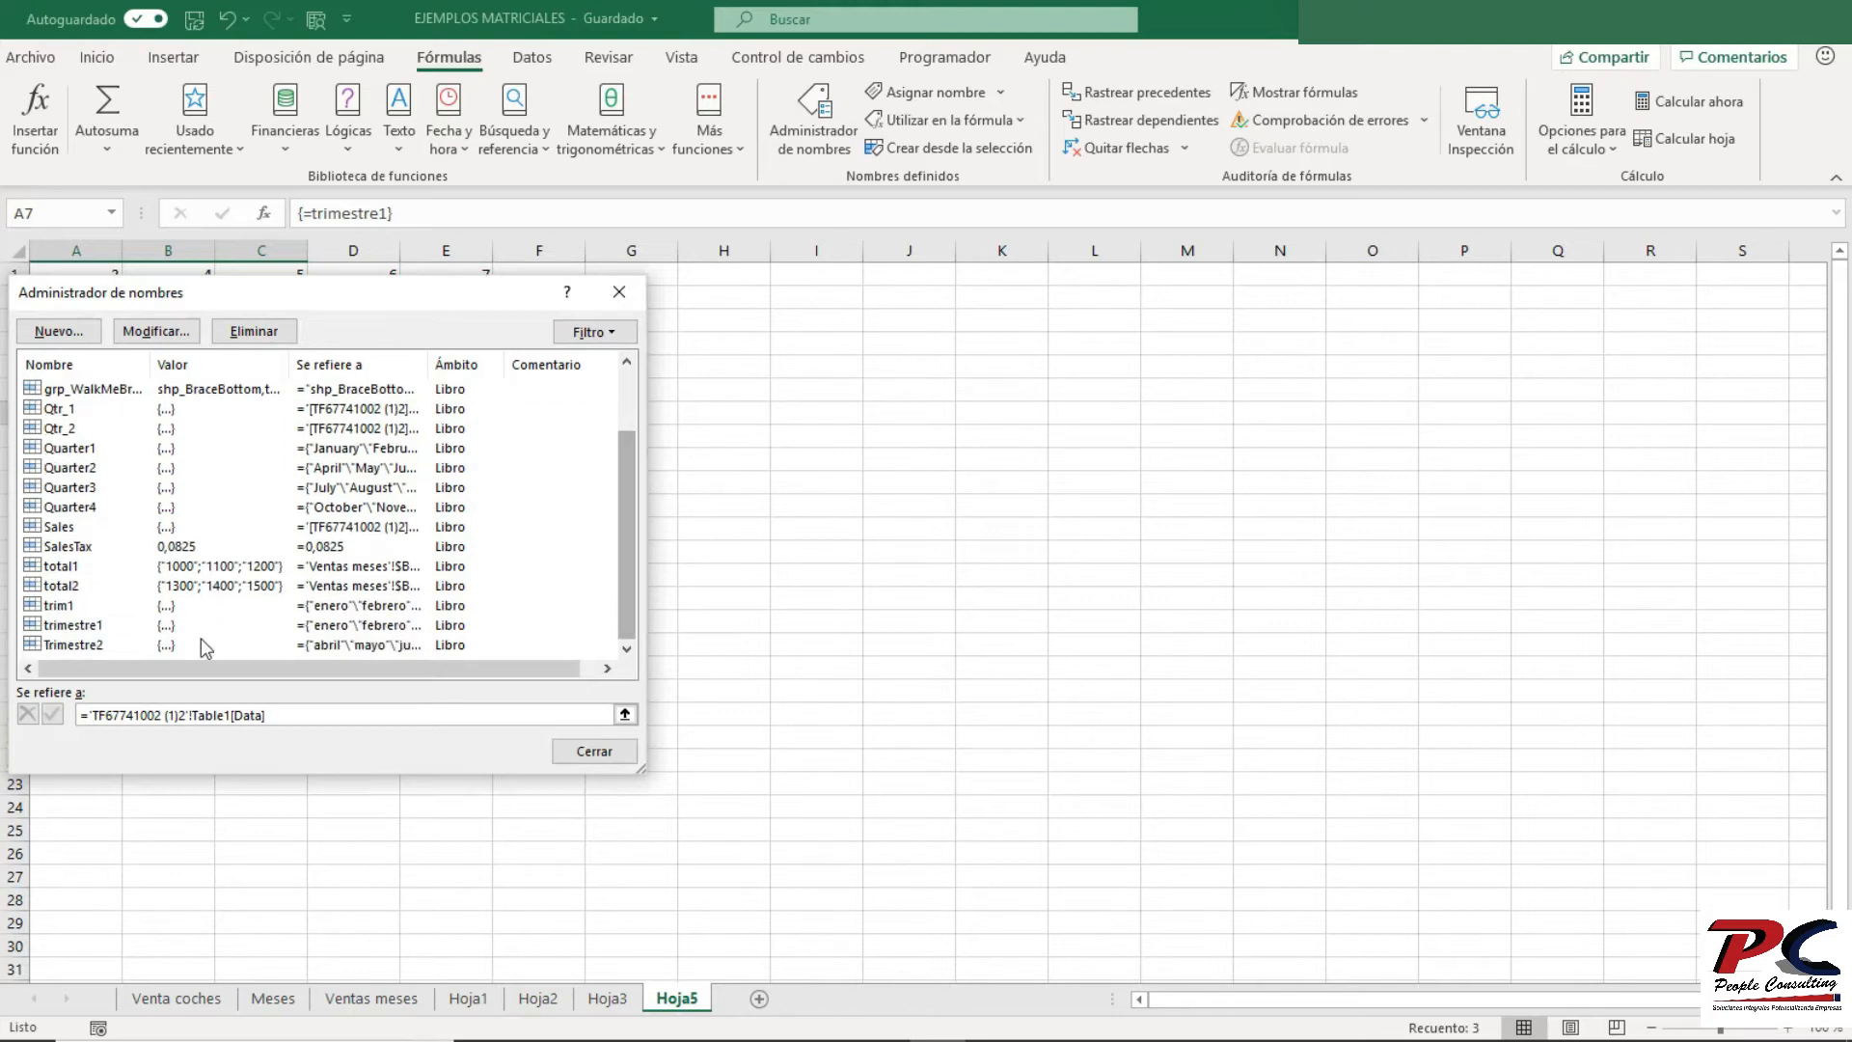
pyautogui.click(78, 568)
pyautogui.click(258, 335)
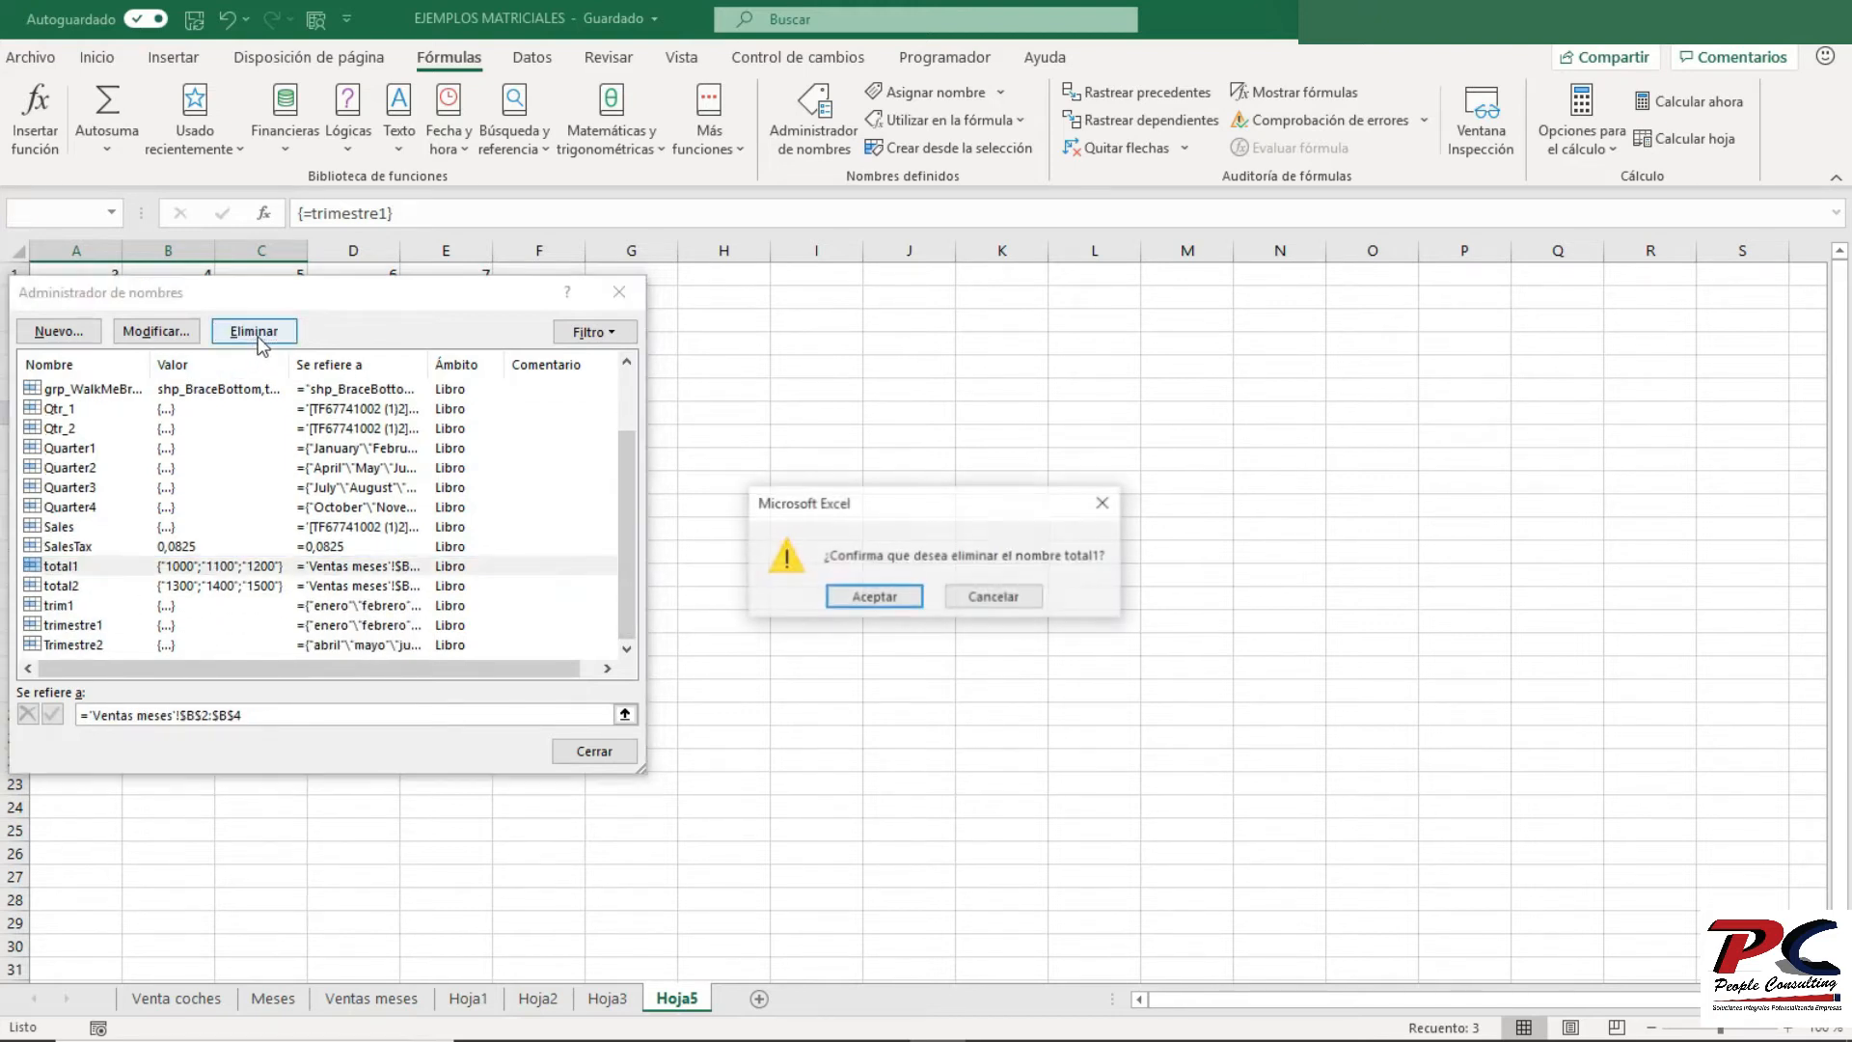
pyautogui.click(843, 602)
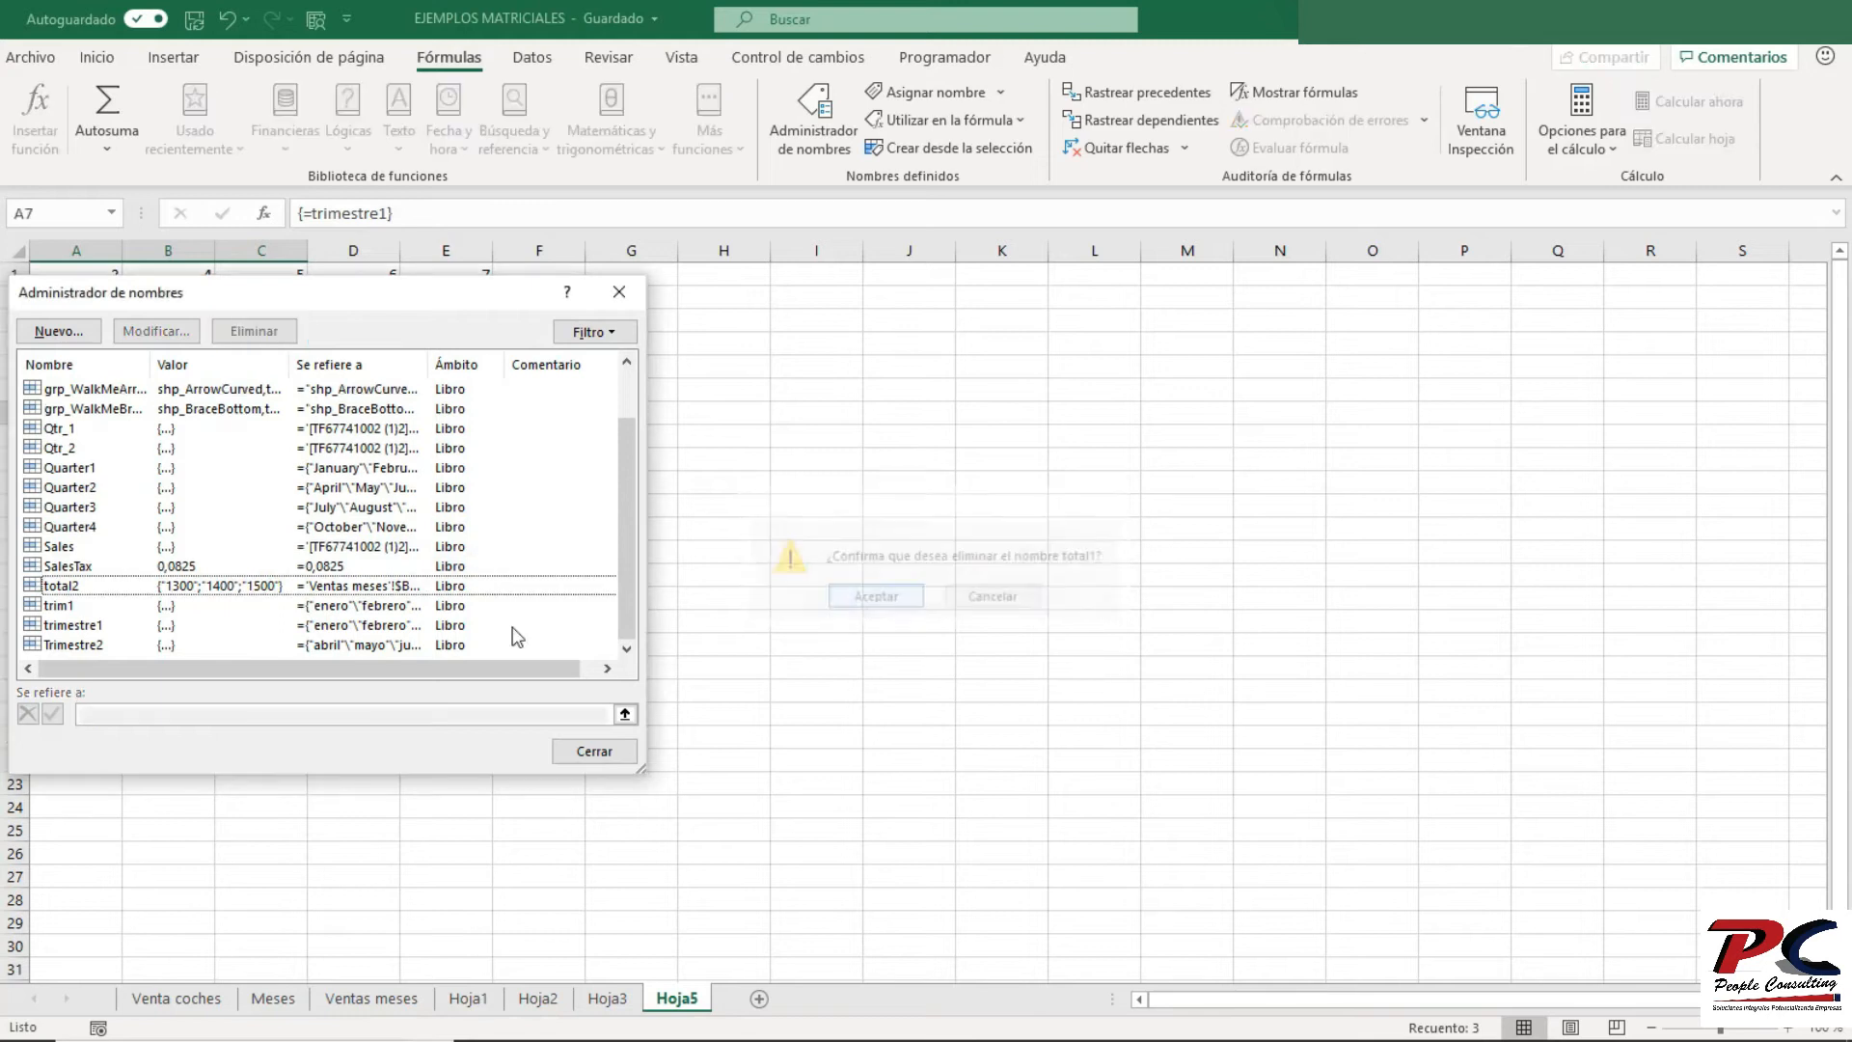
pyautogui.click(131, 589)
pyautogui.click(254, 333)
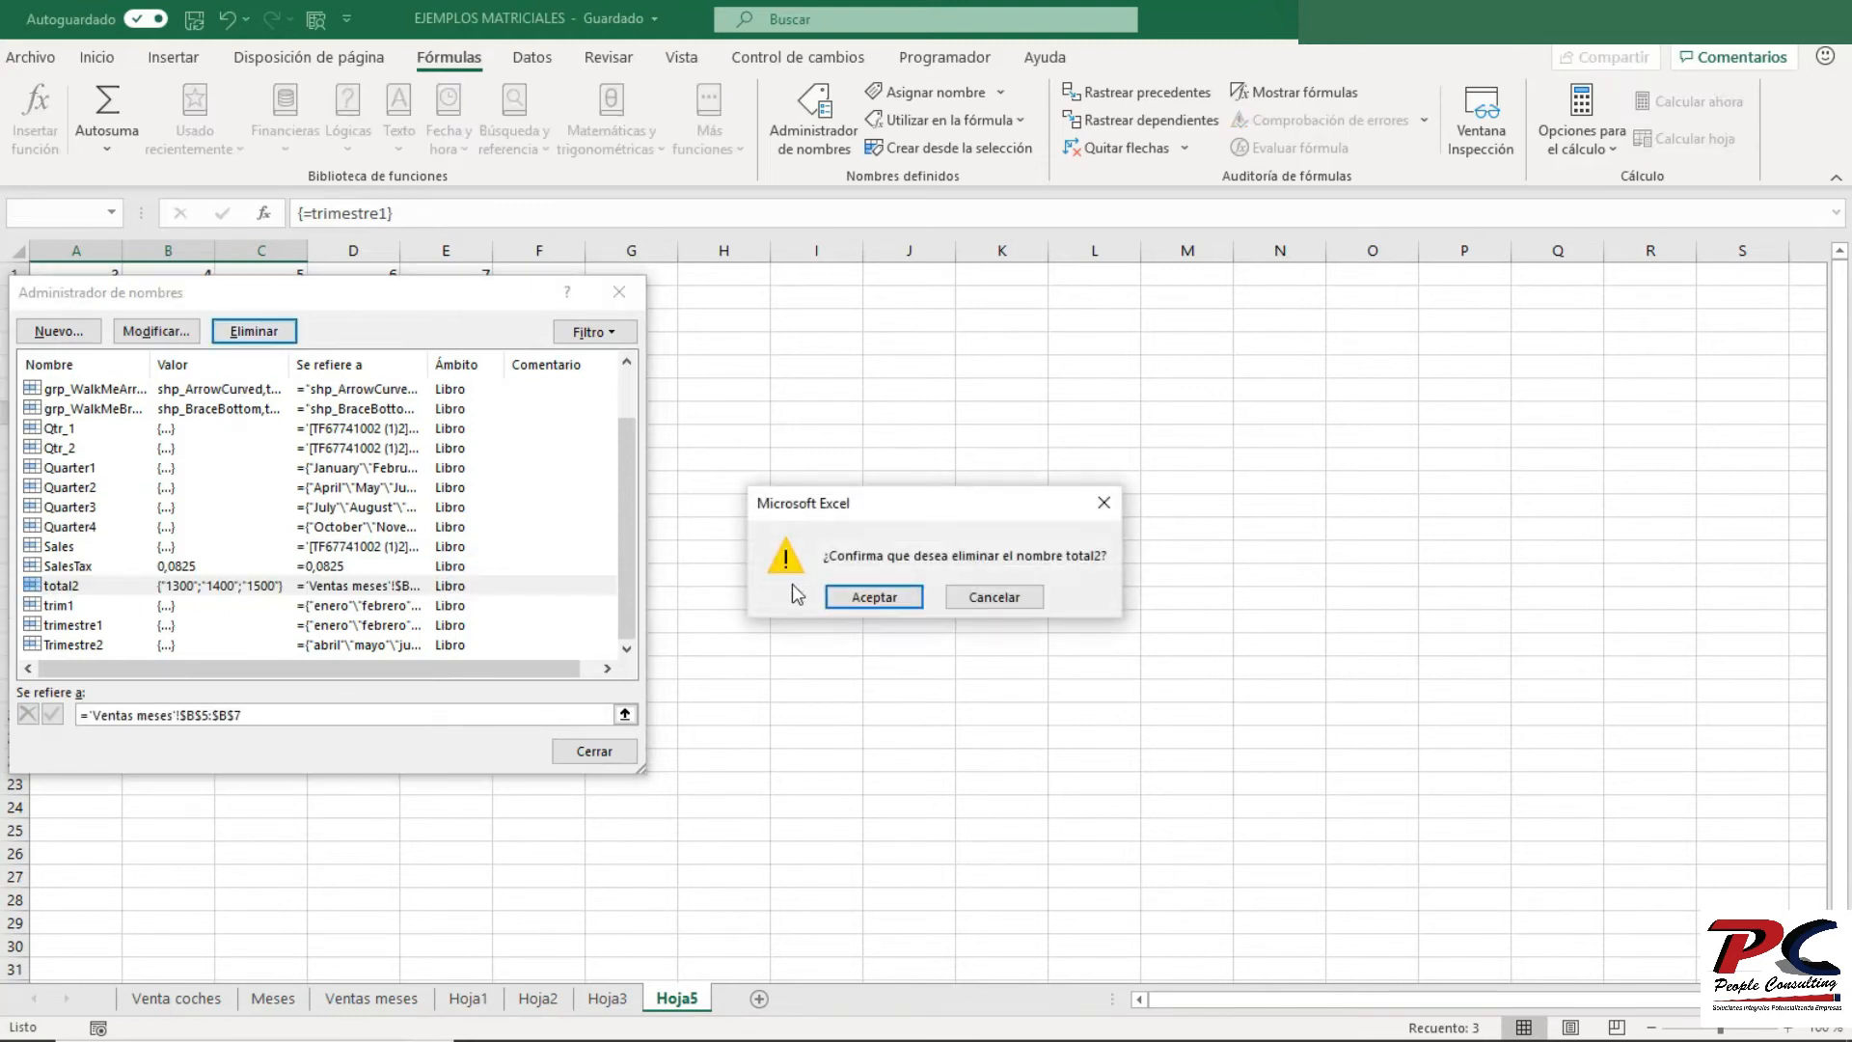
pyautogui.click(857, 598)
# - Delete the existing name Trimestre2 and leave the name manager
pyautogui.click(91, 645)
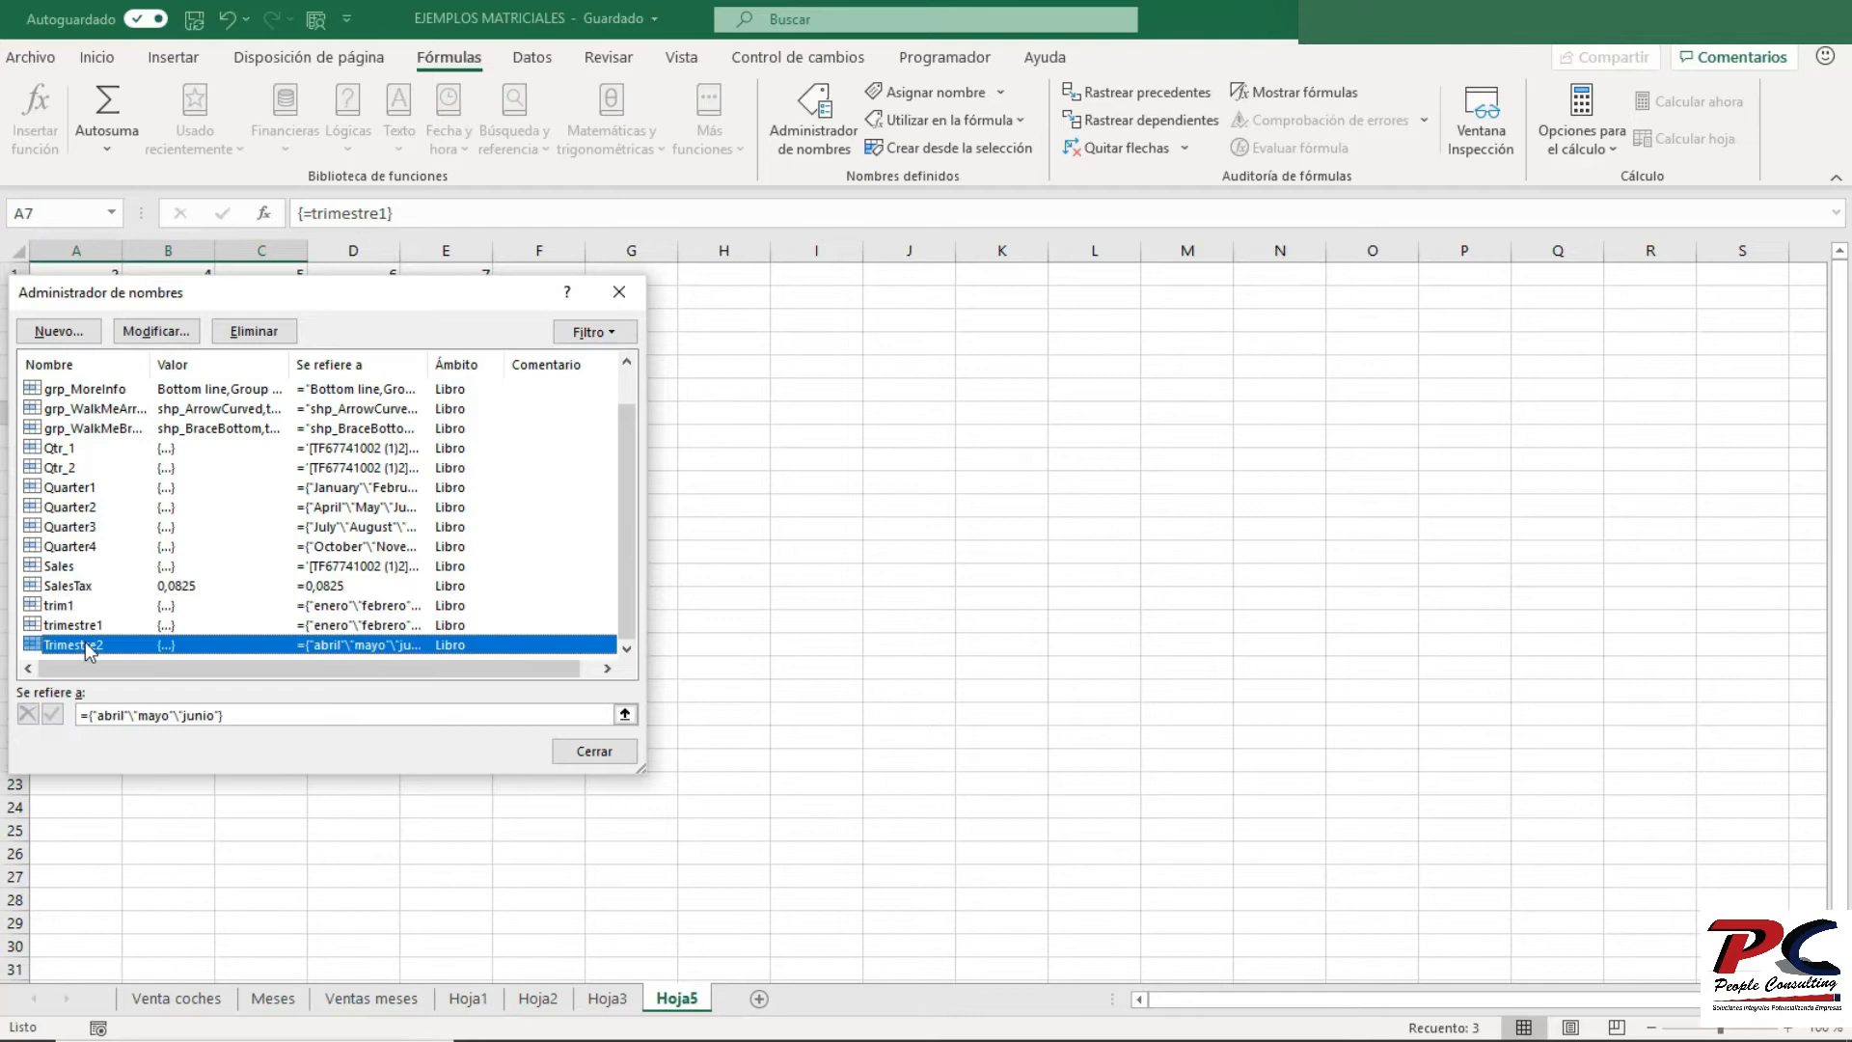
pyautogui.click(273, 338)
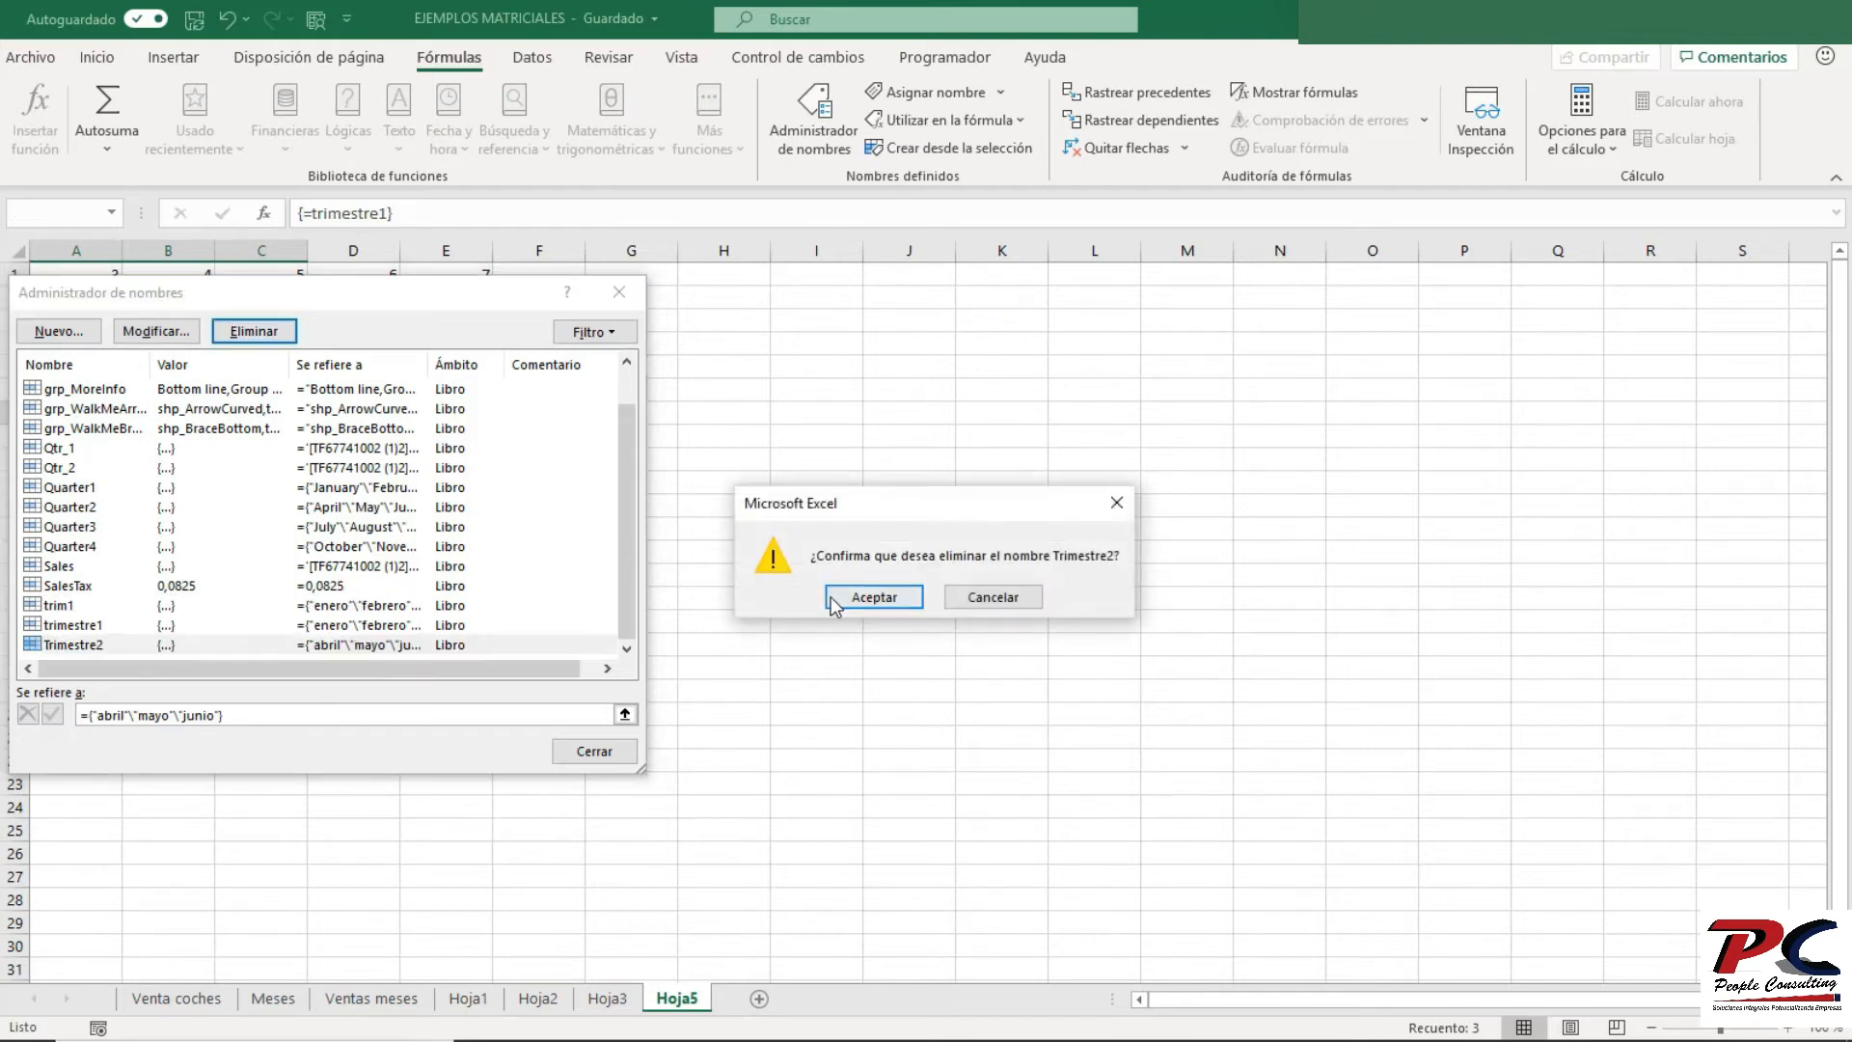
pyautogui.click(849, 599)
pyautogui.click(591, 752)
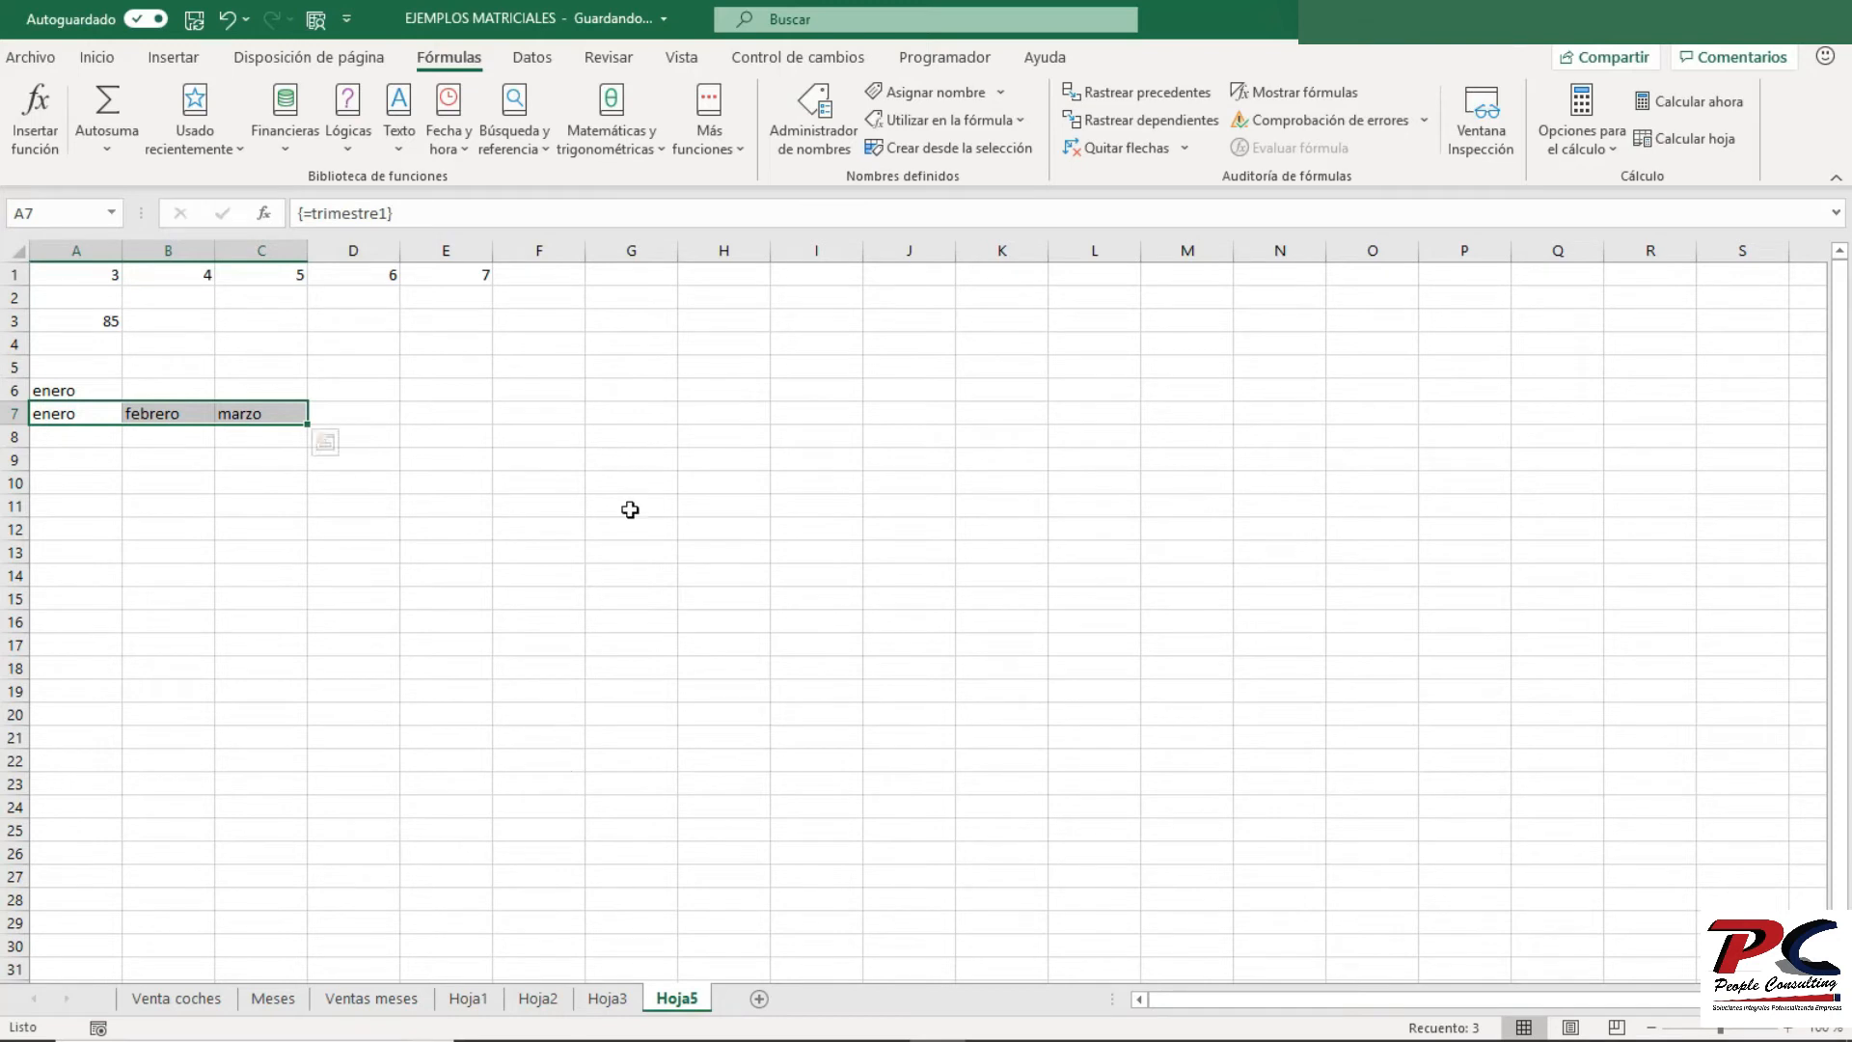
# - Define a new workbook-level name Trimestre2 that refers to cell H7 on Hoja5
pyautogui.click(691, 409)
pyautogui.click(1003, 92)
pyautogui.click(945, 120)
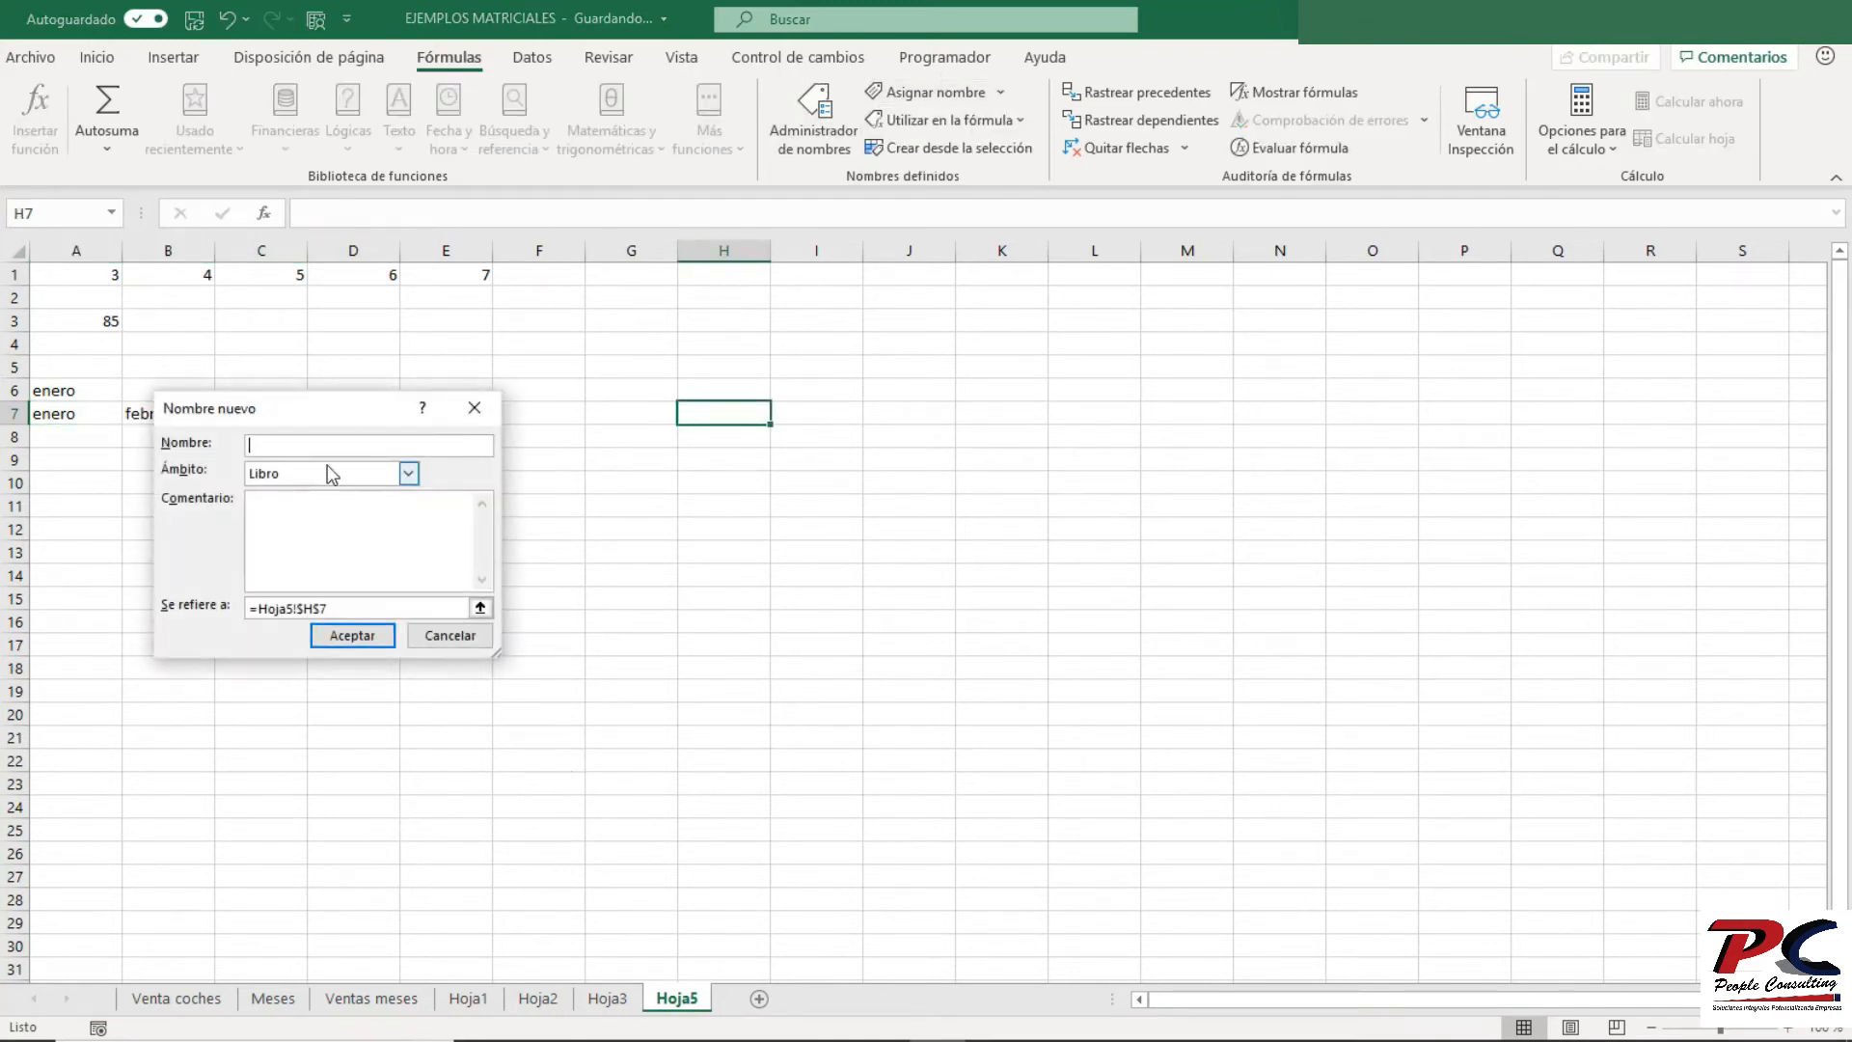
pyautogui.write('Trimestre2')
pyautogui.click(333, 632)
# - Try to make the name Trimestre2 refer to ={"abril"\"mayo"\junio}, with junio left unquoted
pyautogui.click(838, 135)
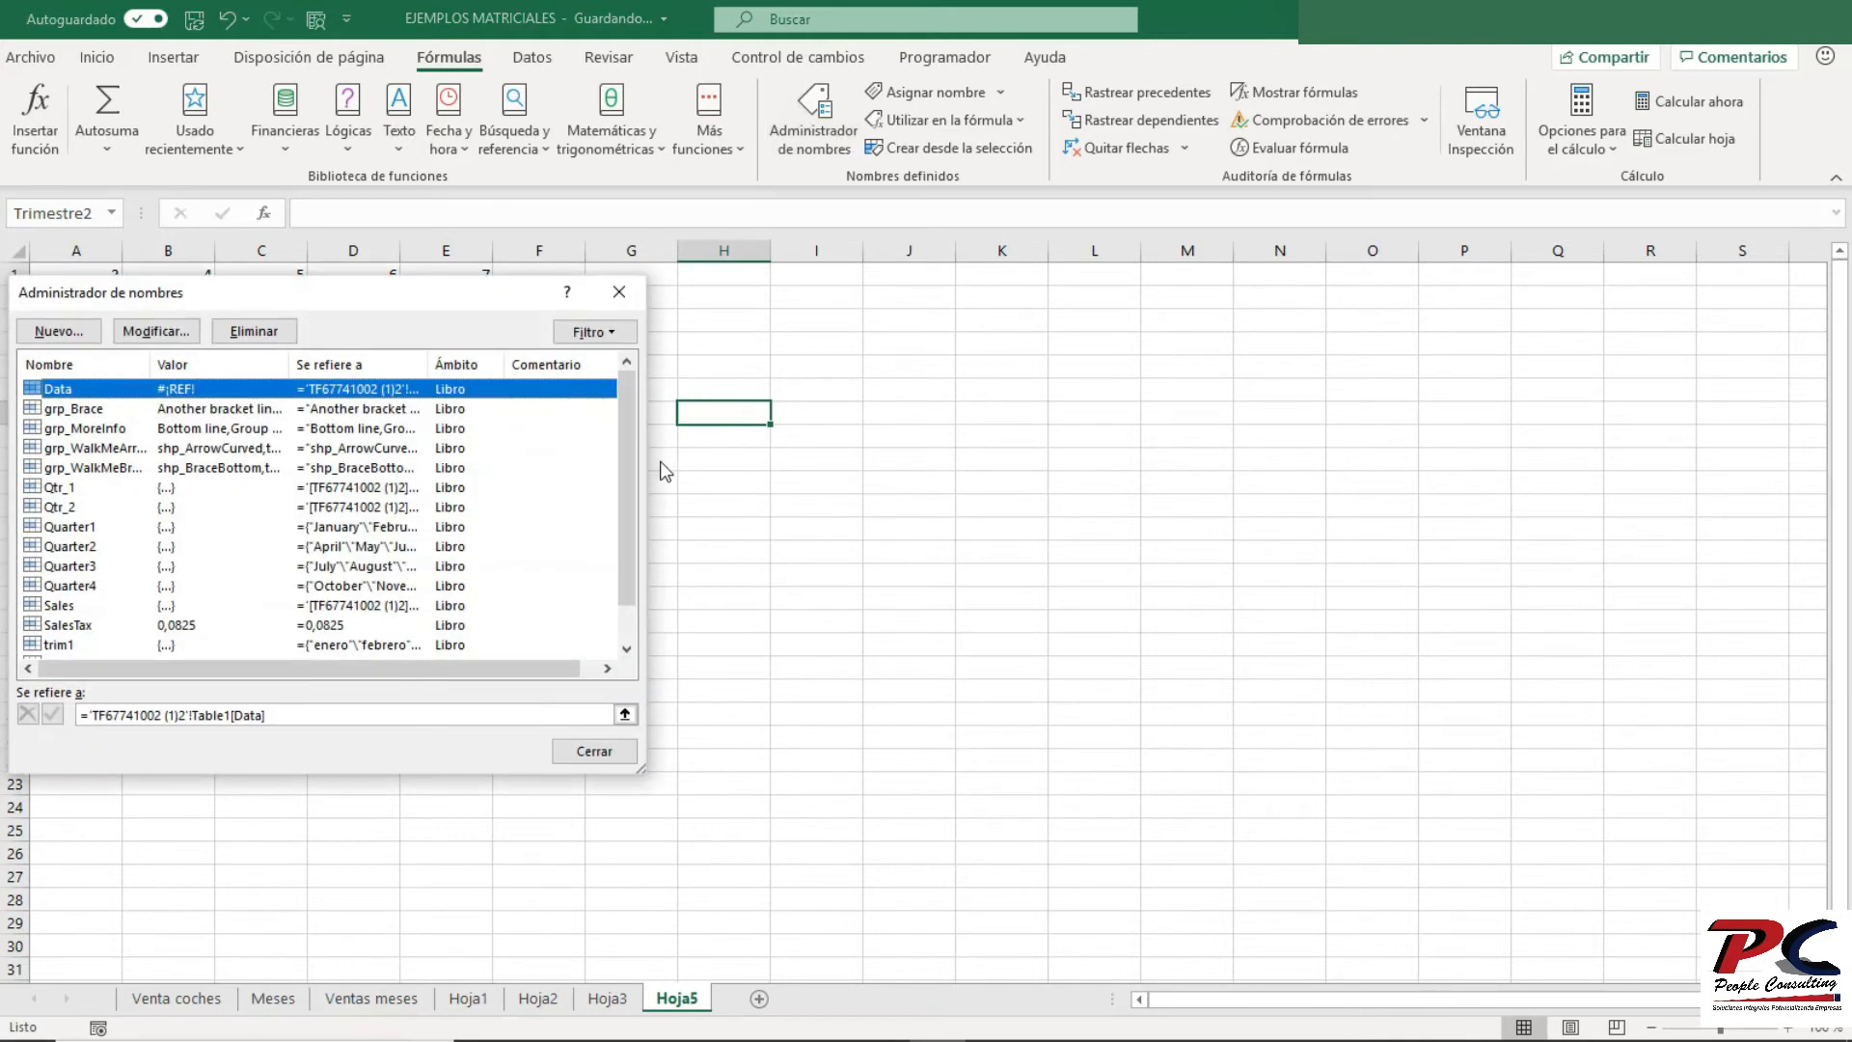
pyautogui.scroll(-2, 627, 492)
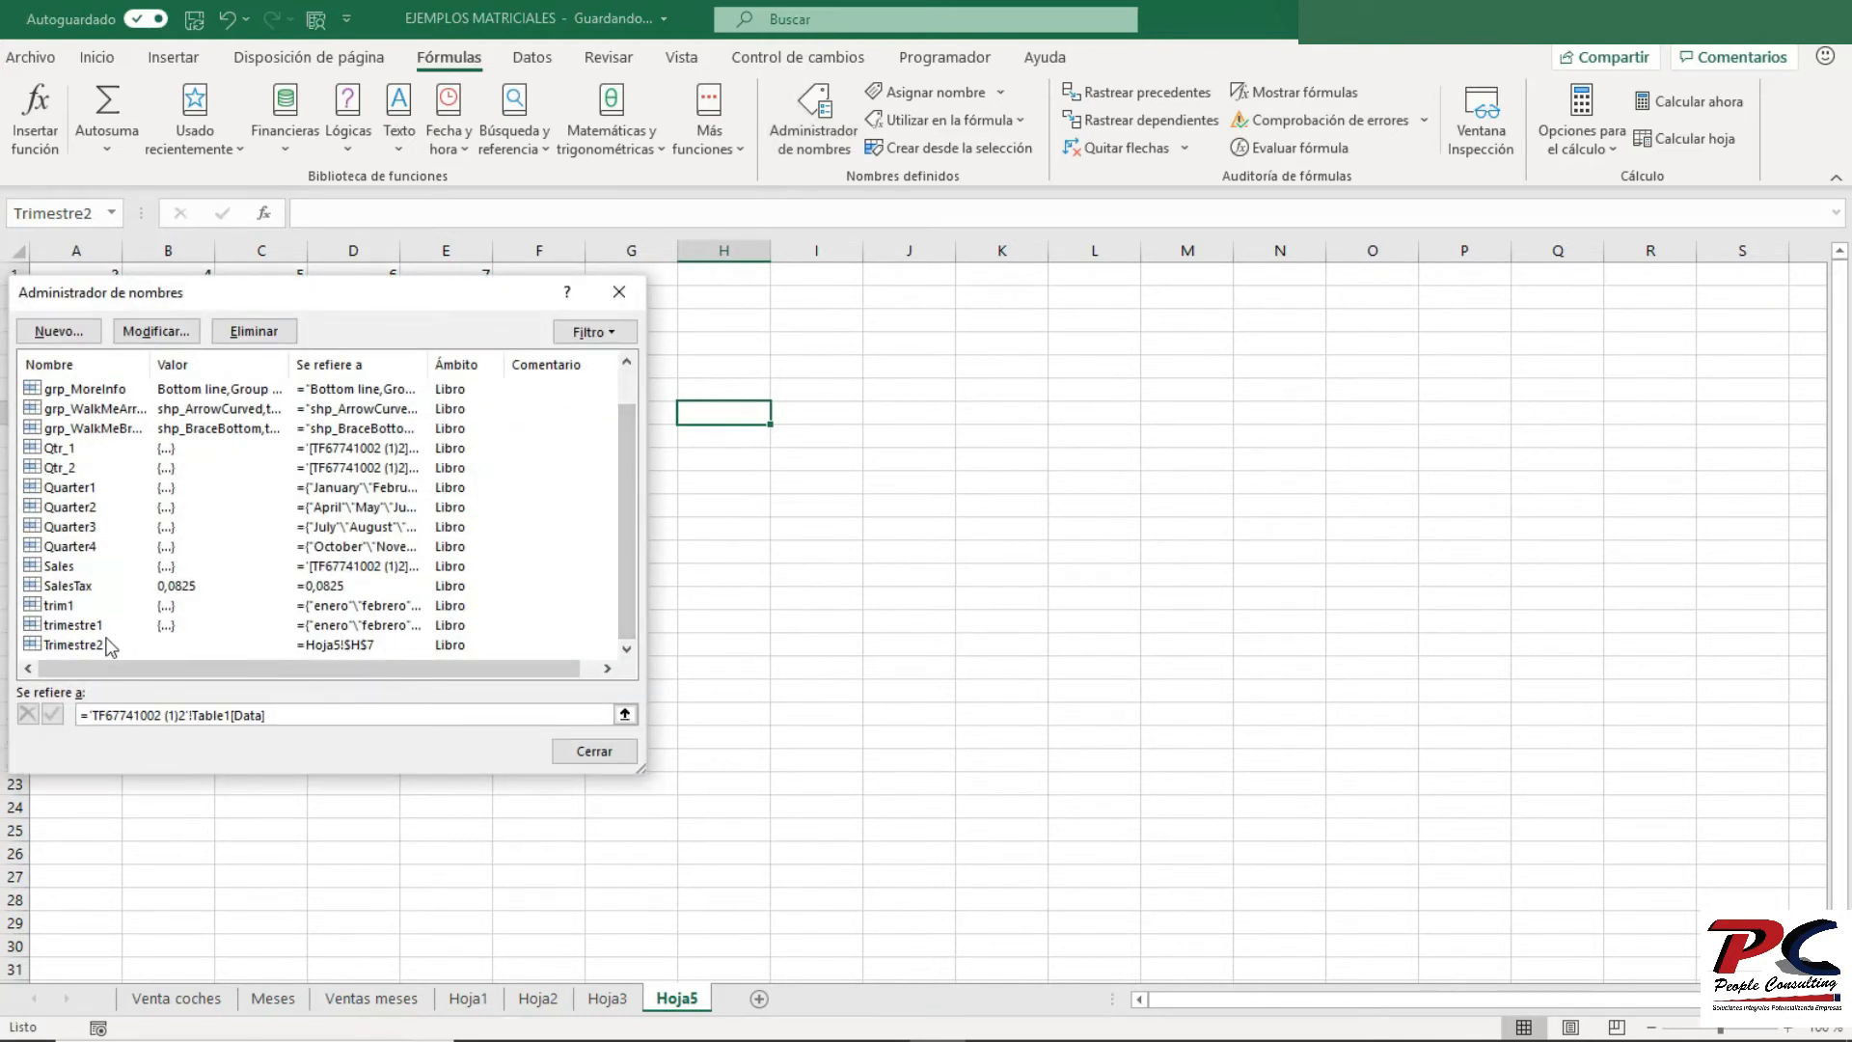
pyautogui.click(98, 645)
pyautogui.click(157, 331)
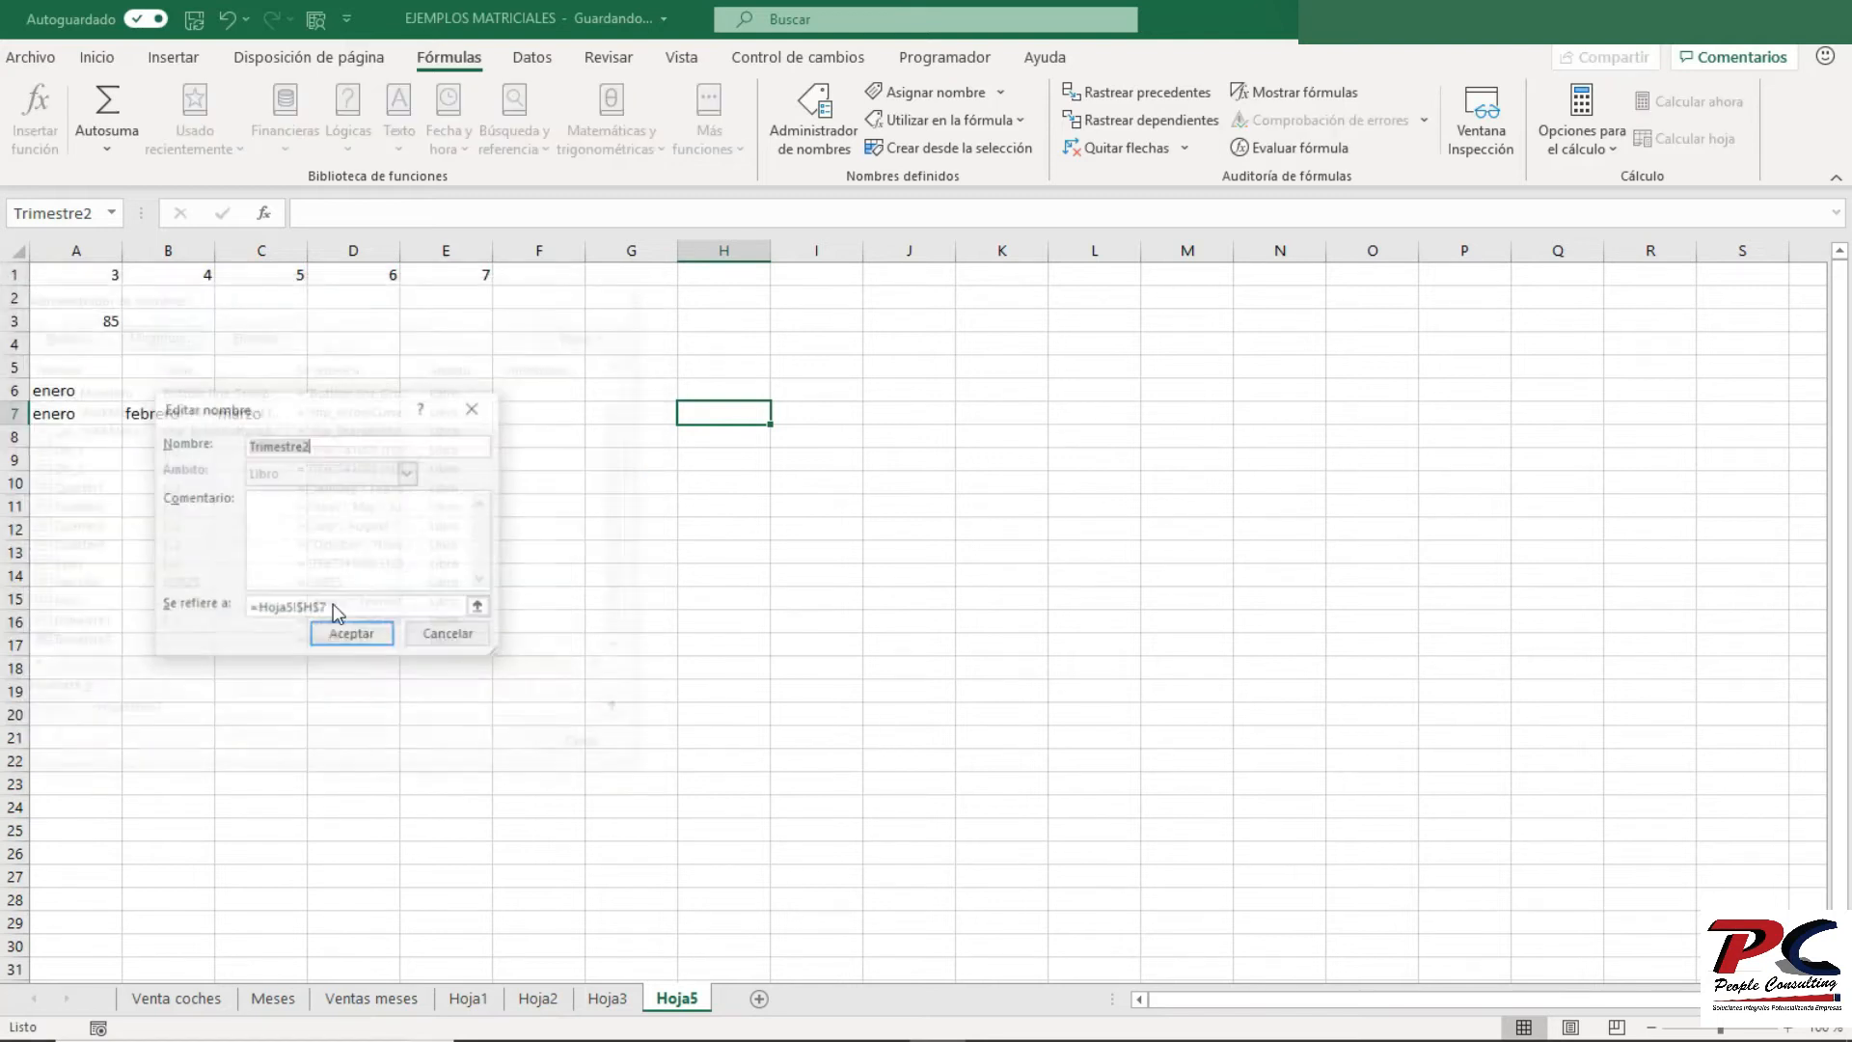
pyautogui.click(390, 608)
pyautogui.press('BackSpace')
pyautogui.press('BackSpace')
pyautogui.press('BackSpace')
pyautogui.press('BackSpace')
pyautogui.press('BackSpace')
pyautogui.press('BackSpace')
pyautogui.press('BackSpace')
pyautogui.press('BackSpace')
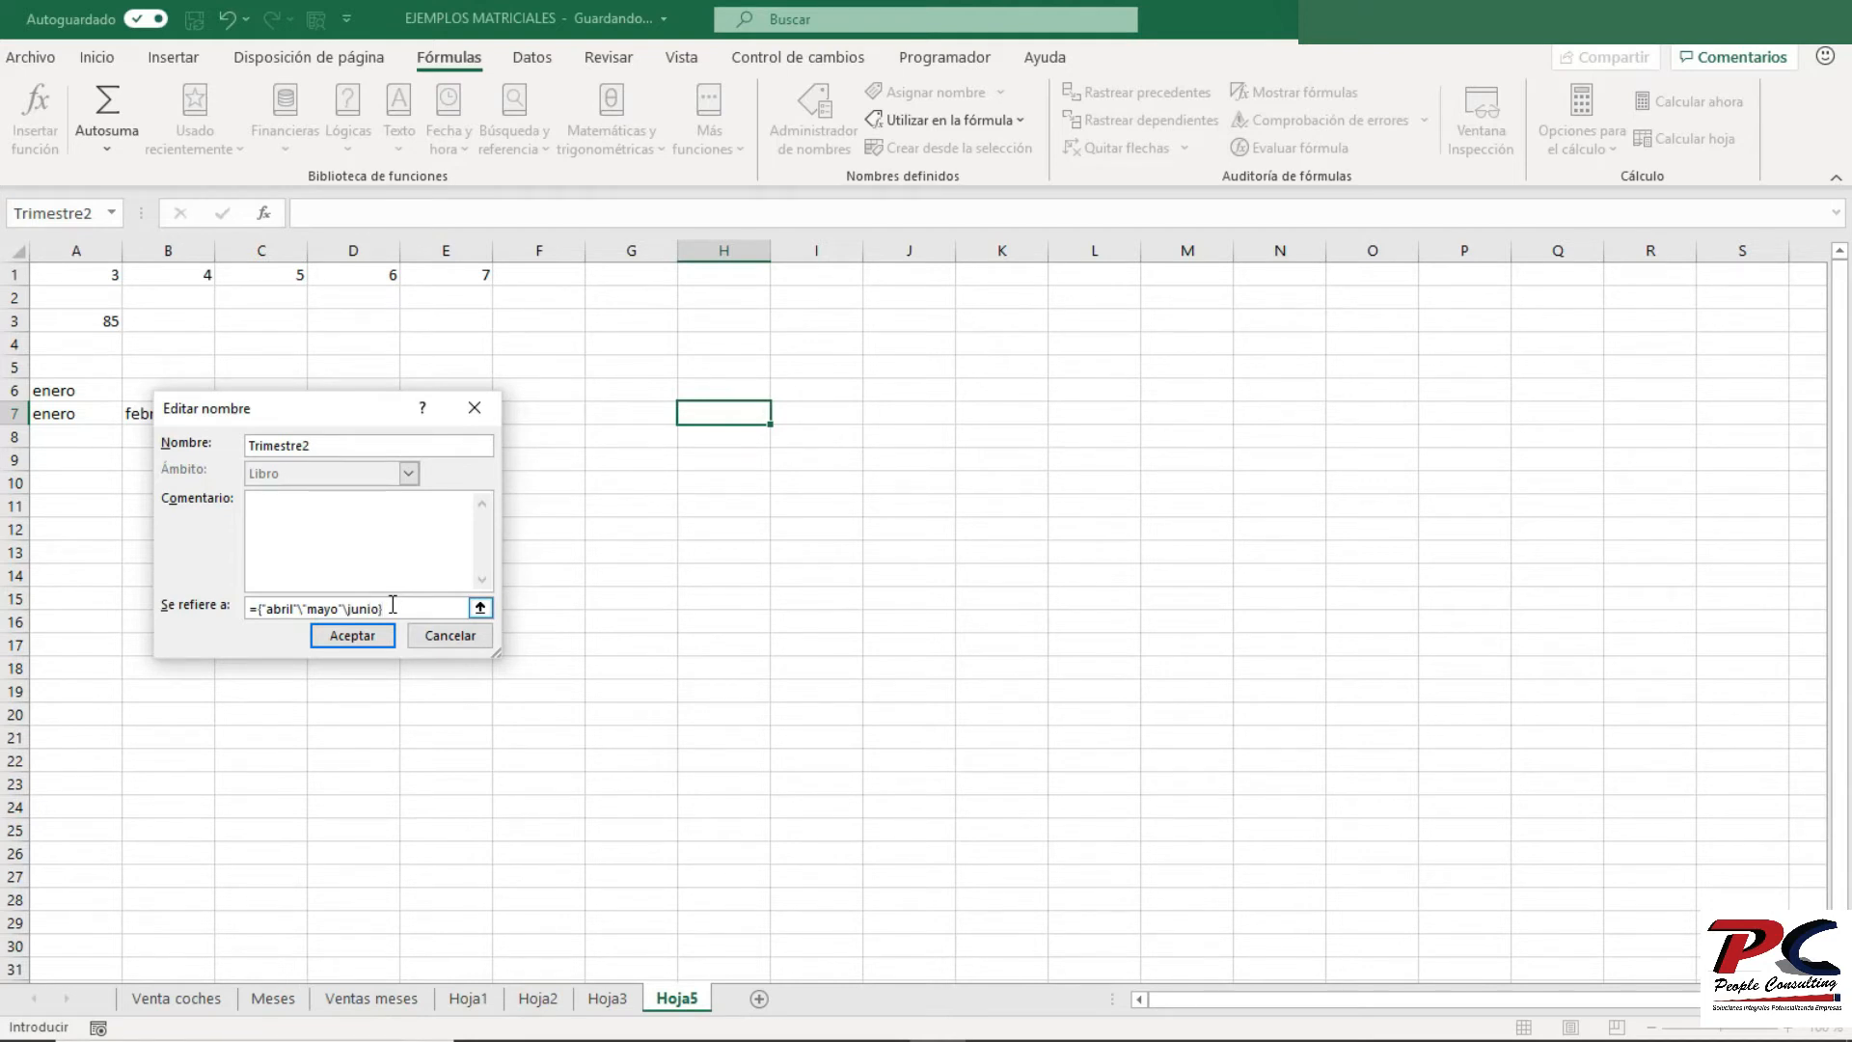
pyautogui.click(369, 642)
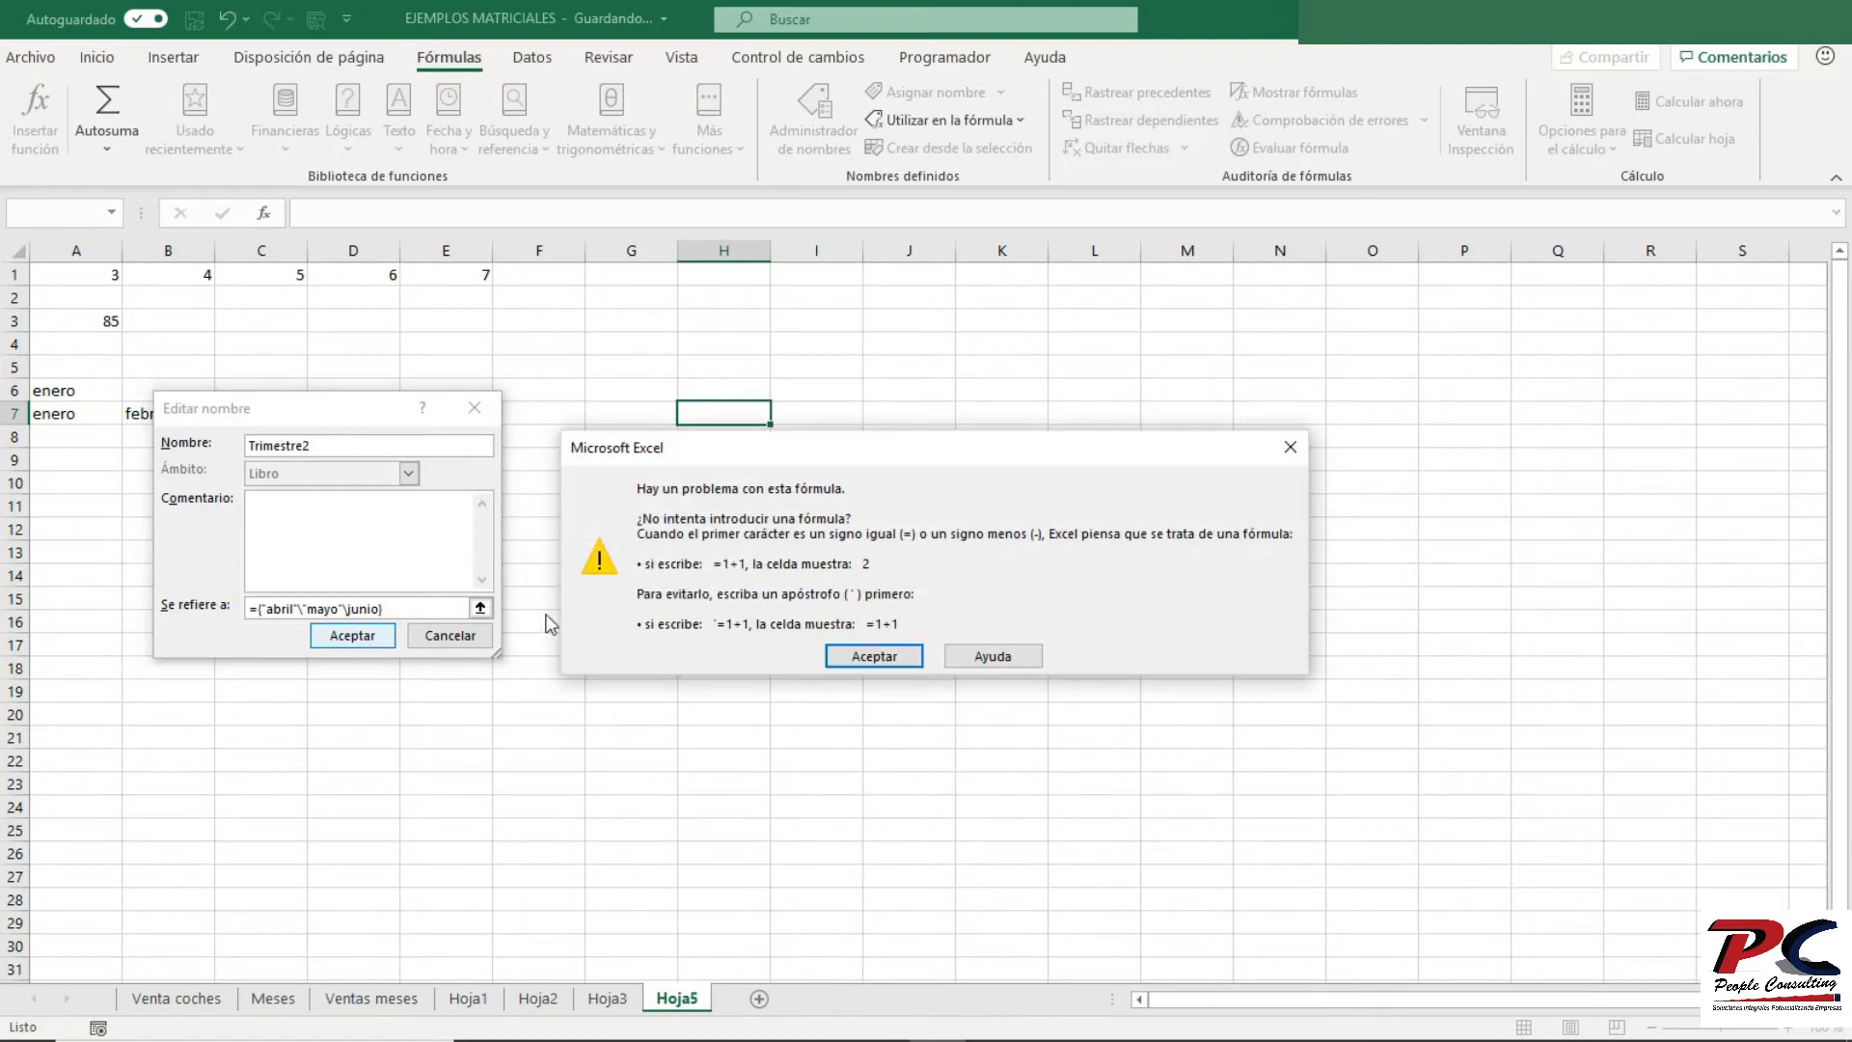
pyautogui.click(865, 653)
# - Add the missing quotation marks around junio so Trimestre2 refers to ={"abril"\"mayo"\"junio"}, and save the name
pyautogui.click(449, 604)
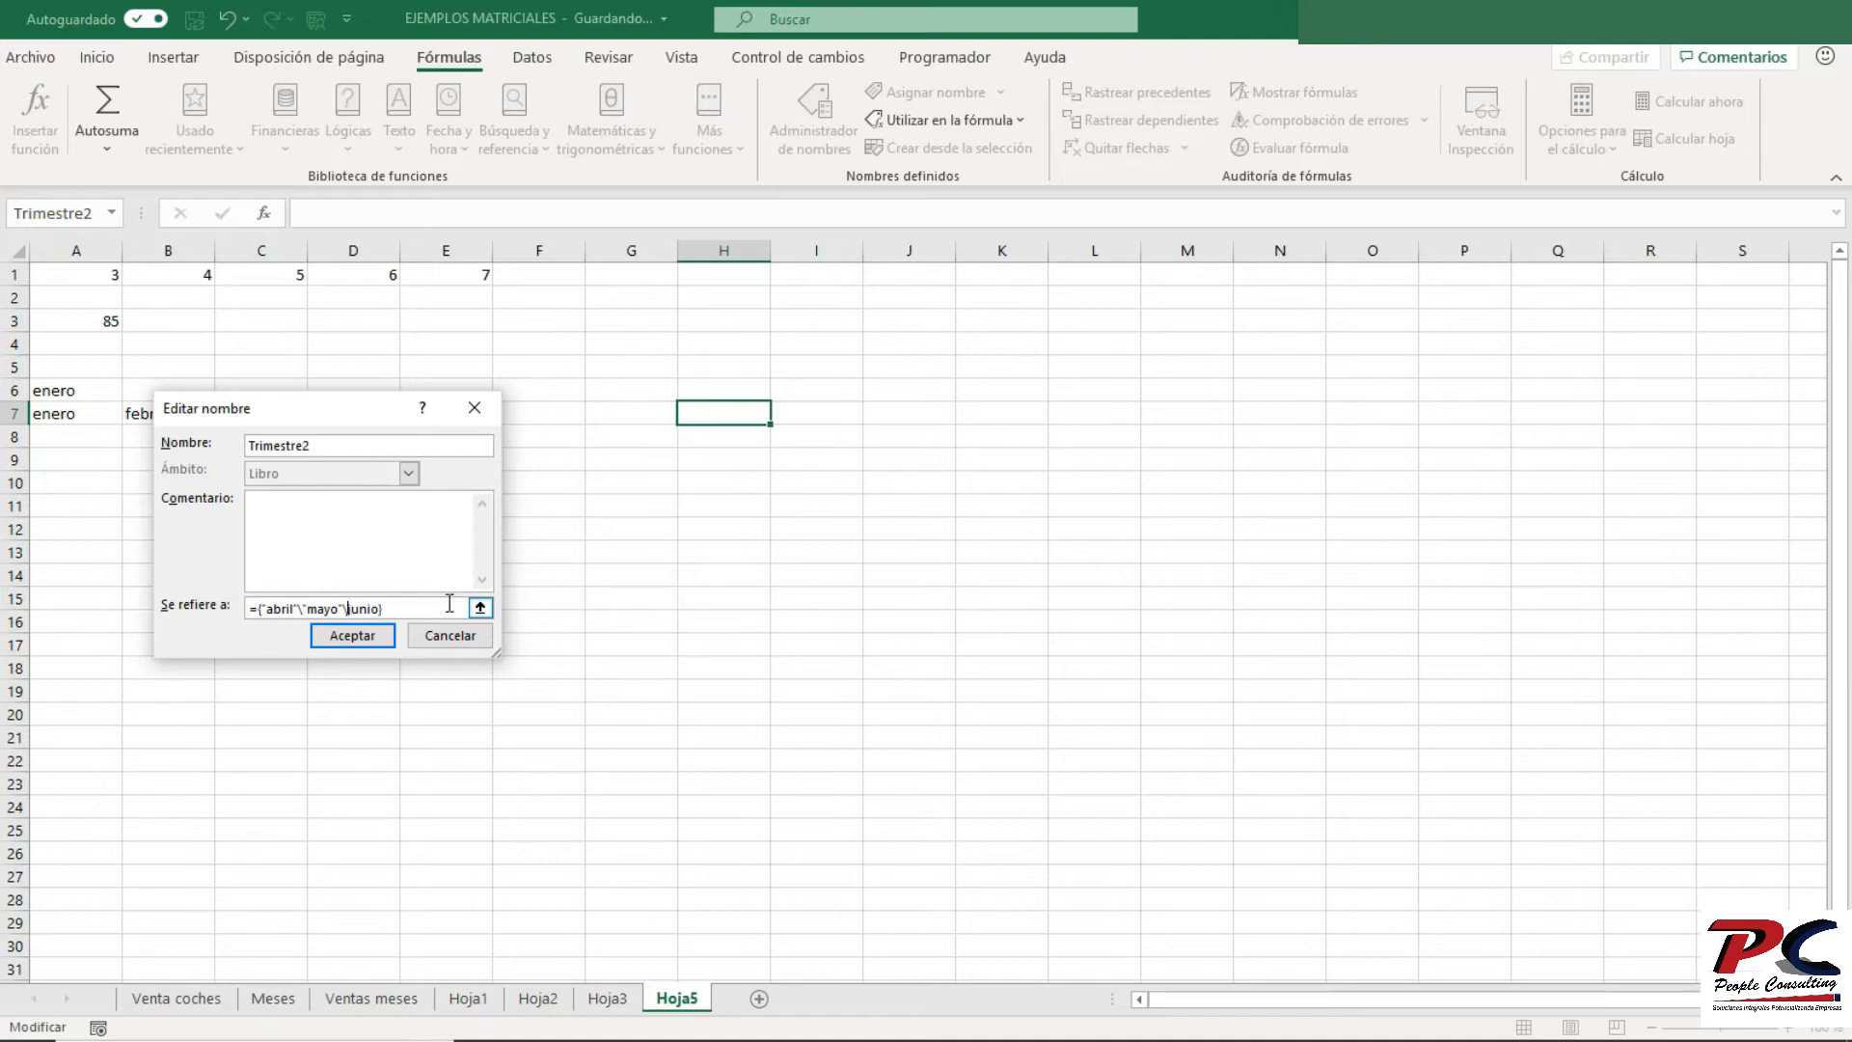
pyautogui.write('"')
pyautogui.click(347, 635)
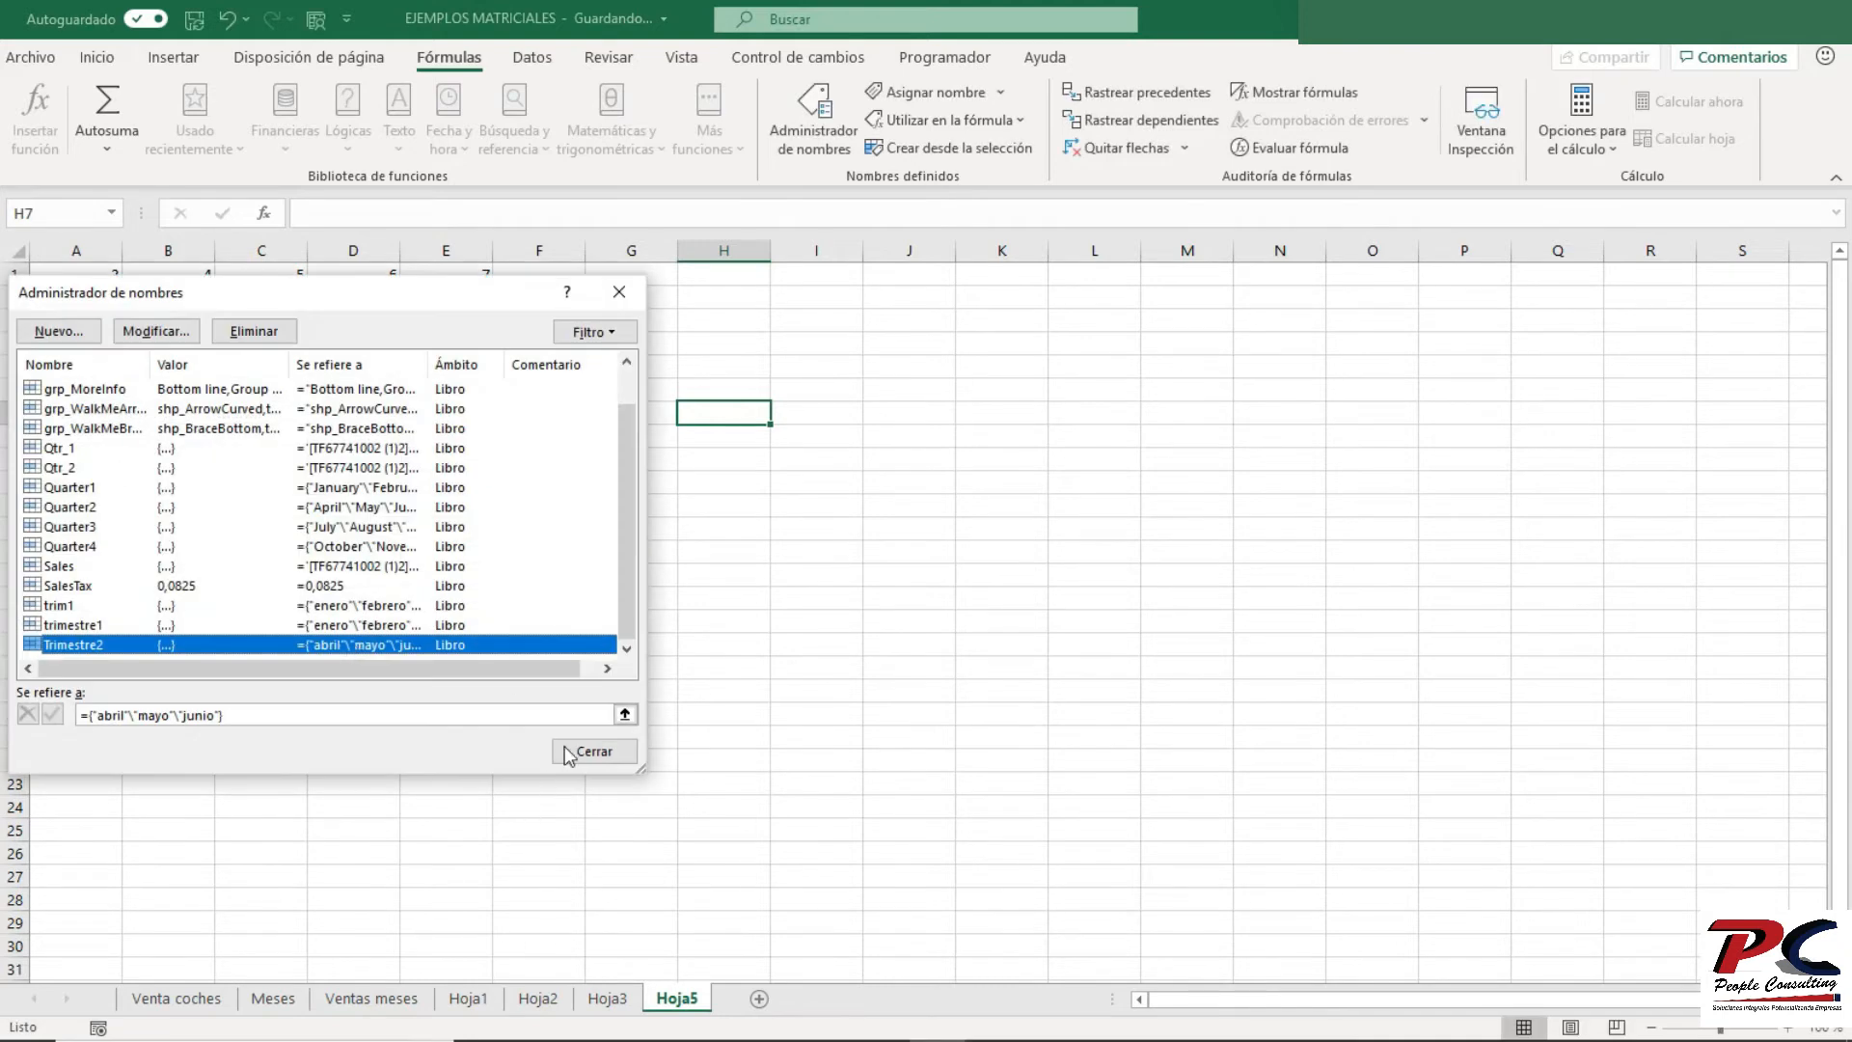
pyautogui.click(587, 756)
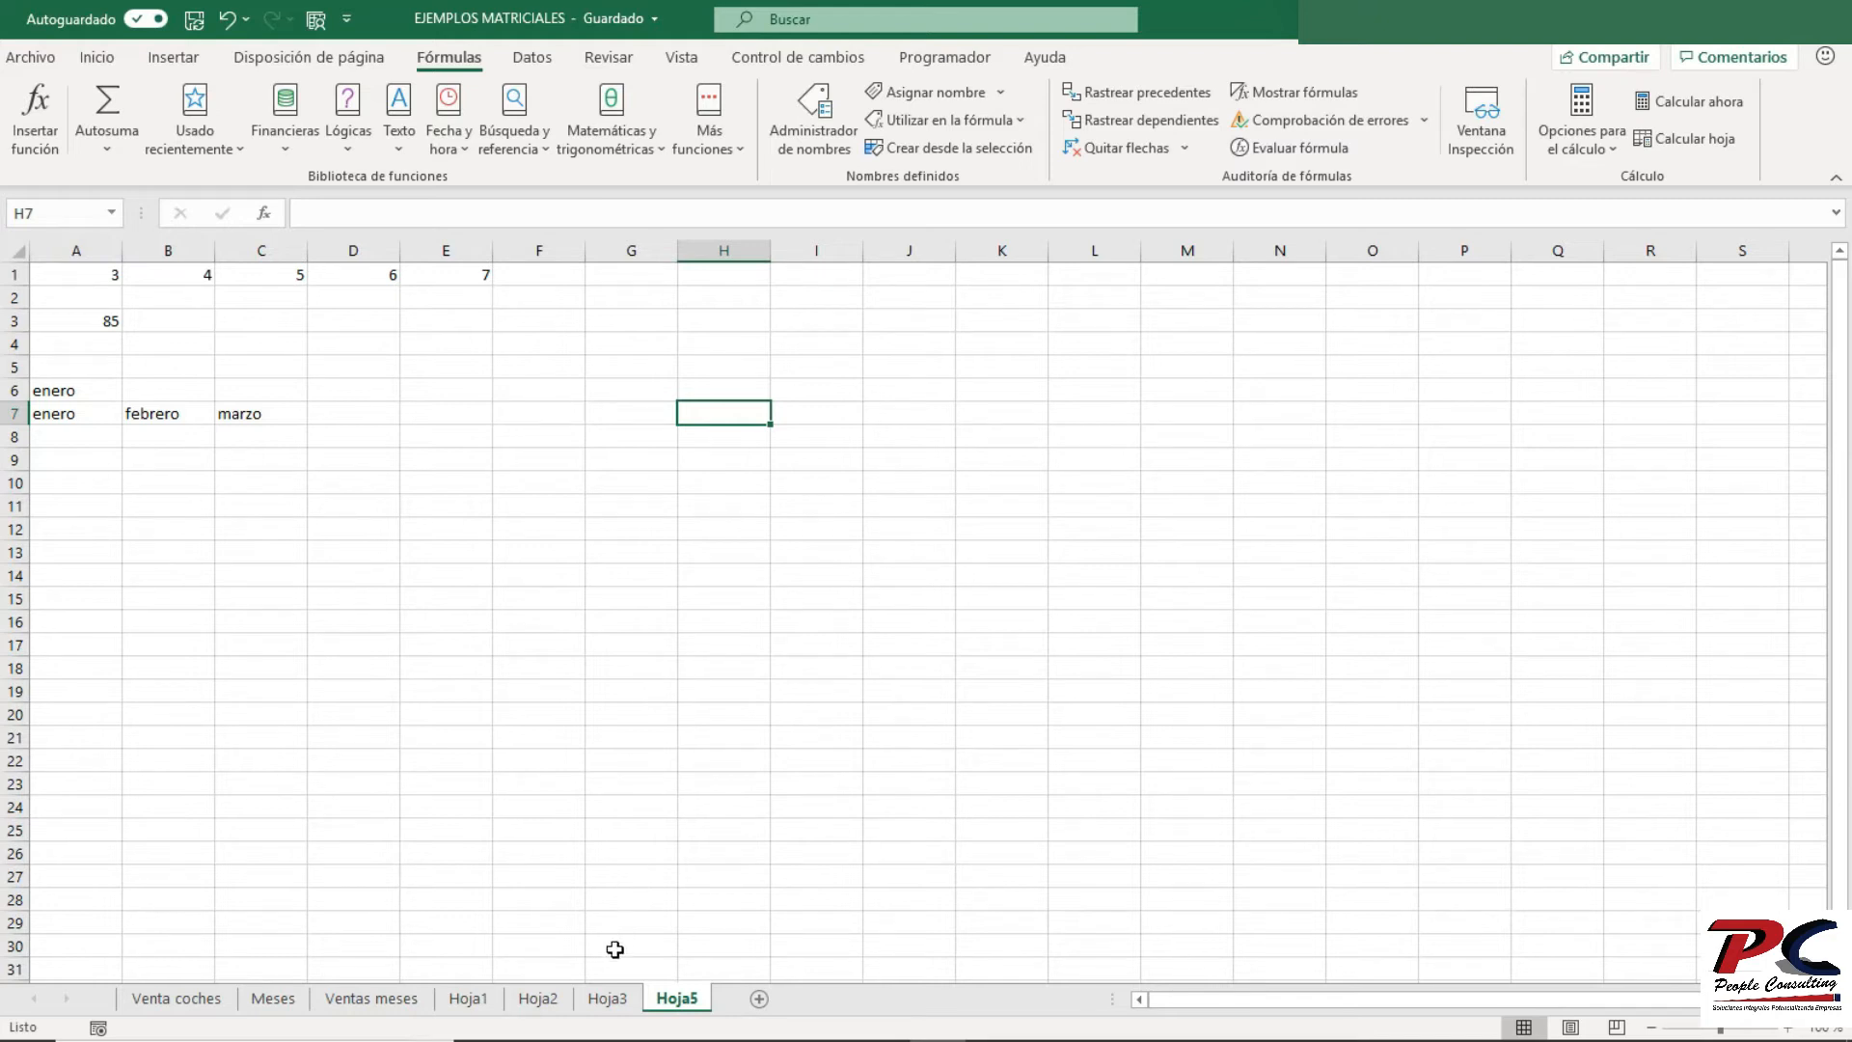
# - Add the header Valores in cell B1 of sheet Hoja3
pyautogui.click(622, 999)
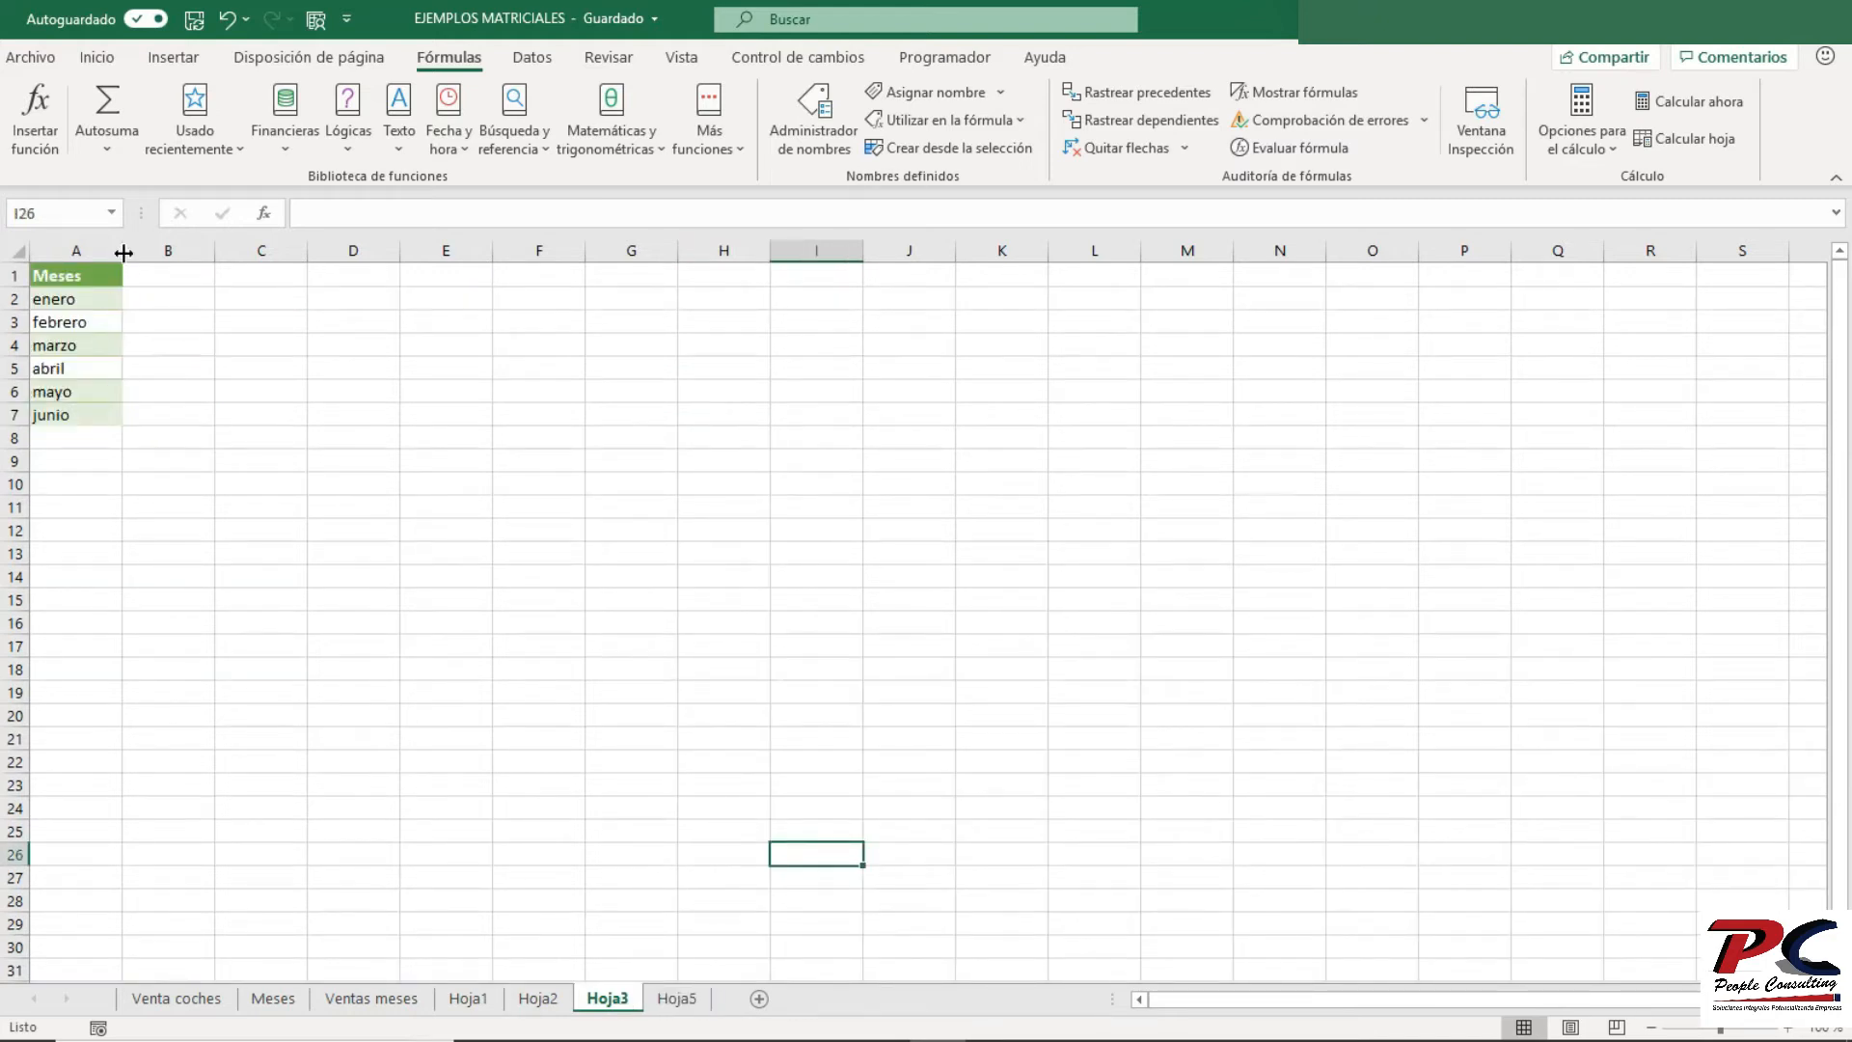
pyautogui.click(154, 276)
pyautogui.write('Valores')
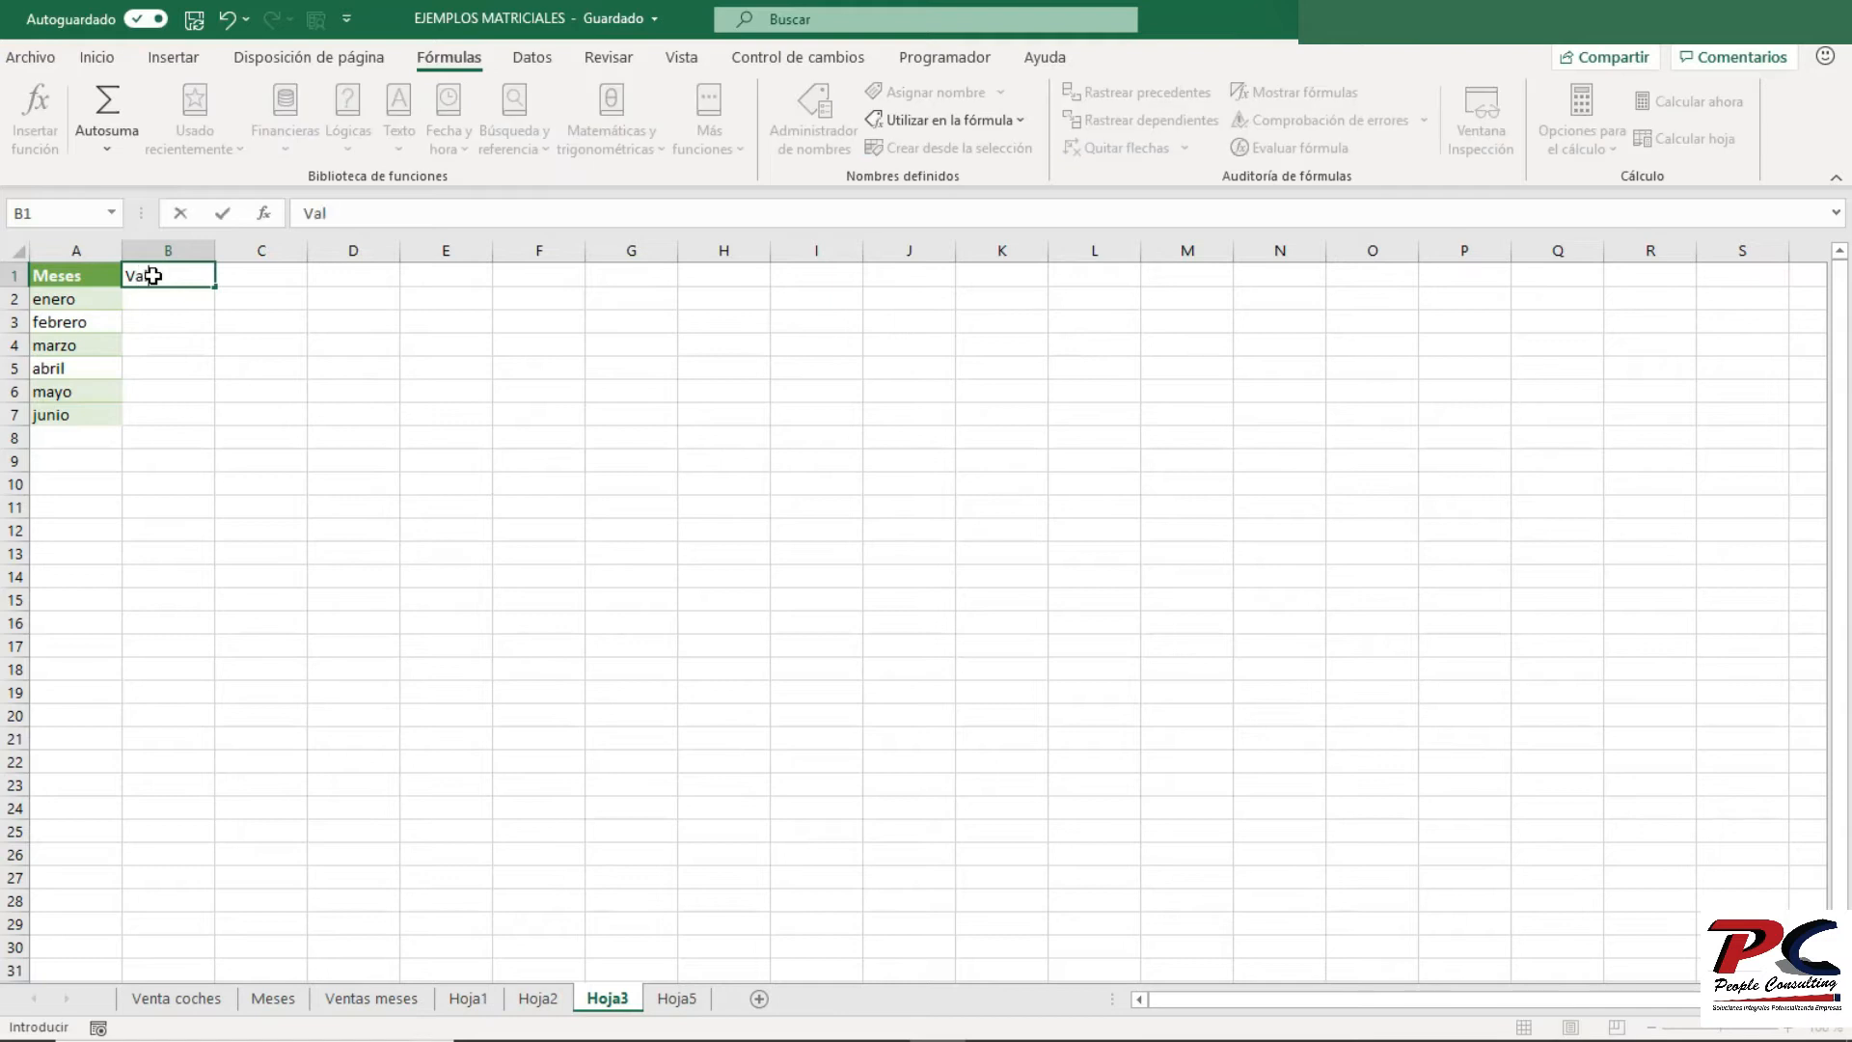
pyautogui.press('Return')
# - Fill B2:B7 with random numbers using =ALEATORIO.ENTRE(100;1000)
pyautogui.moveTo(165, 301); pyautogui.dragTo(165, 422)
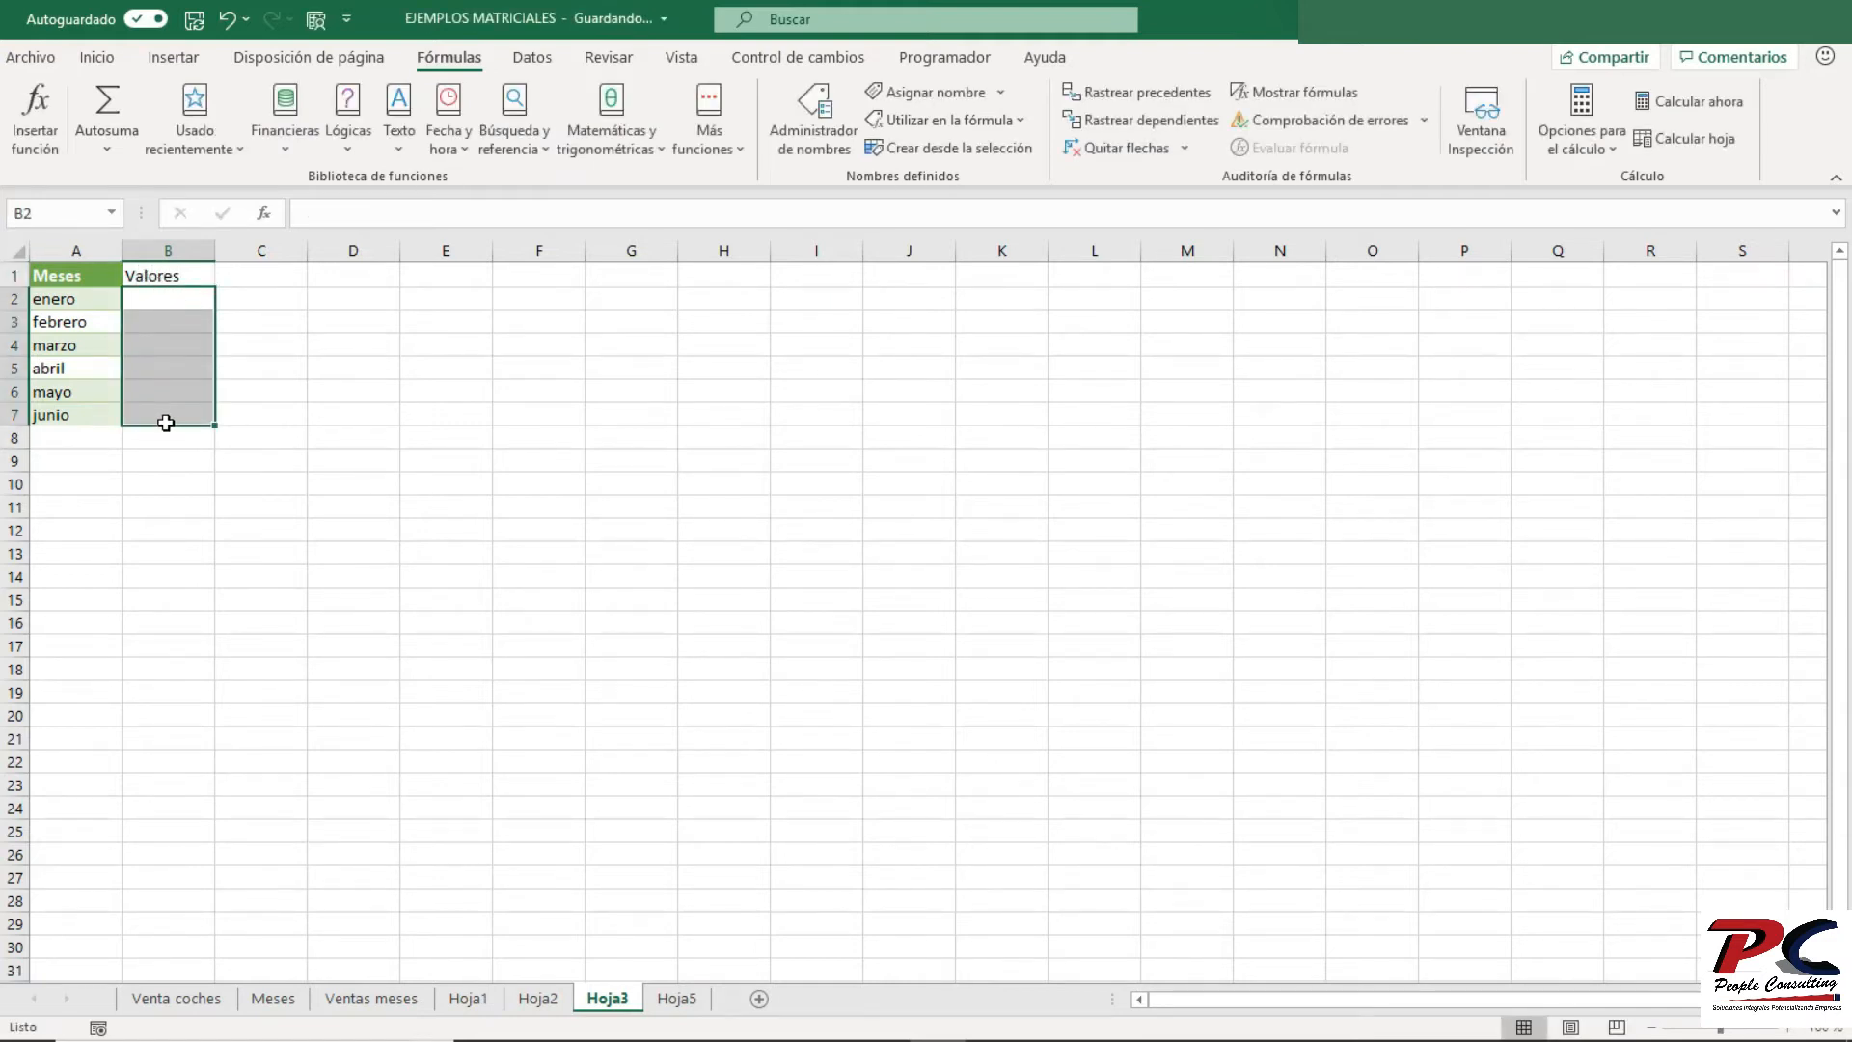
pyautogui.write('=ale')
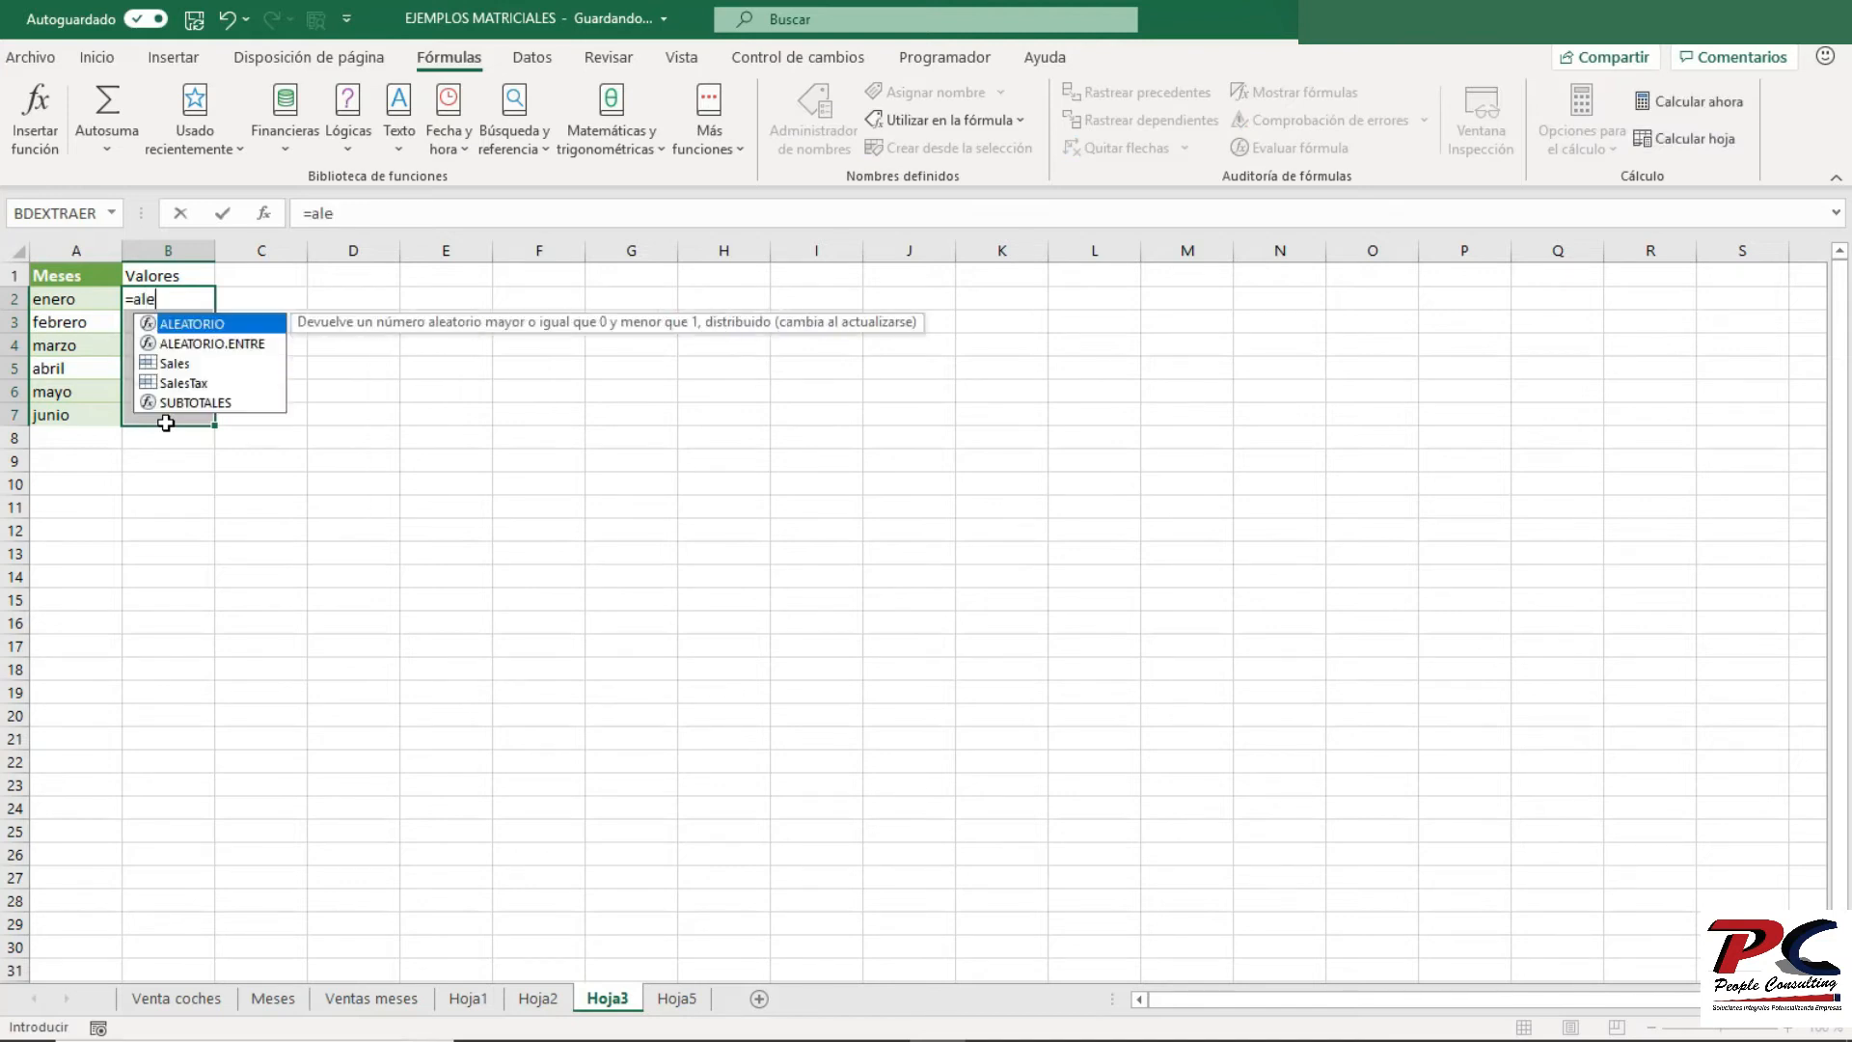
pyautogui.press('Down')
pyautogui.press('Tab')
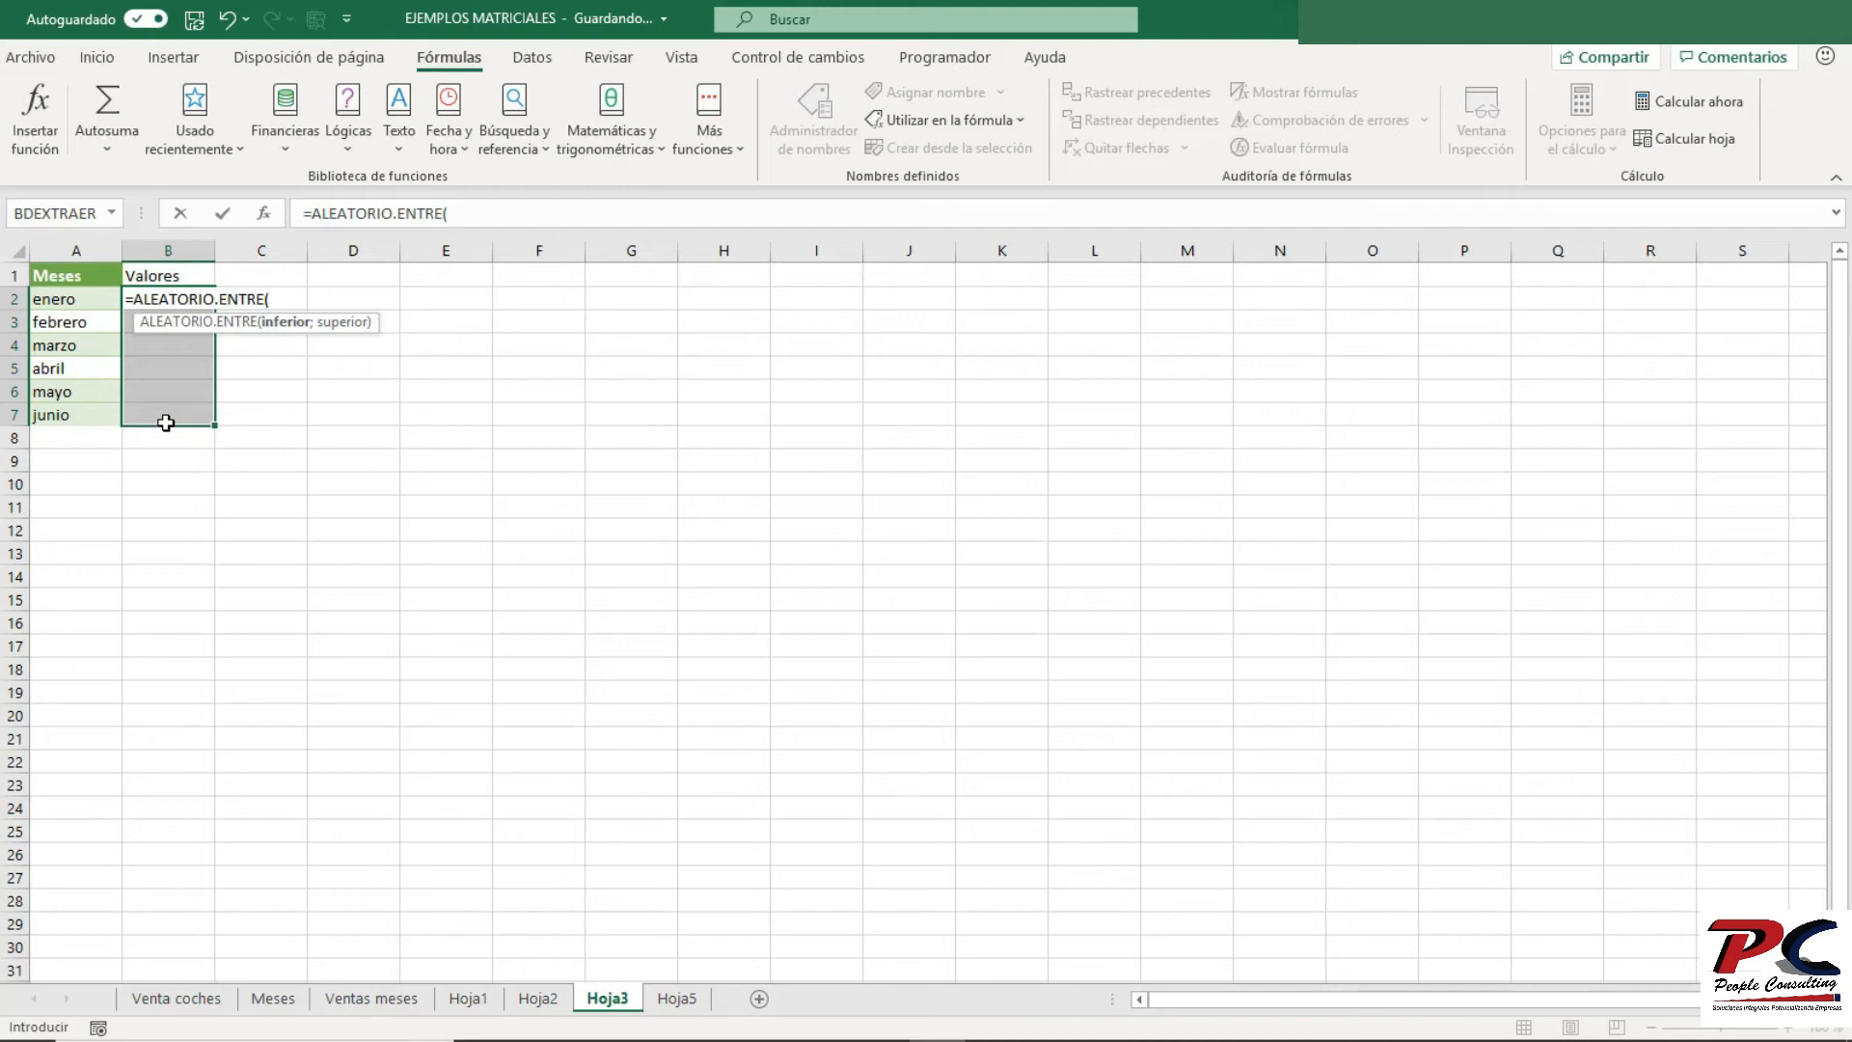
pyautogui.write('100;1000')
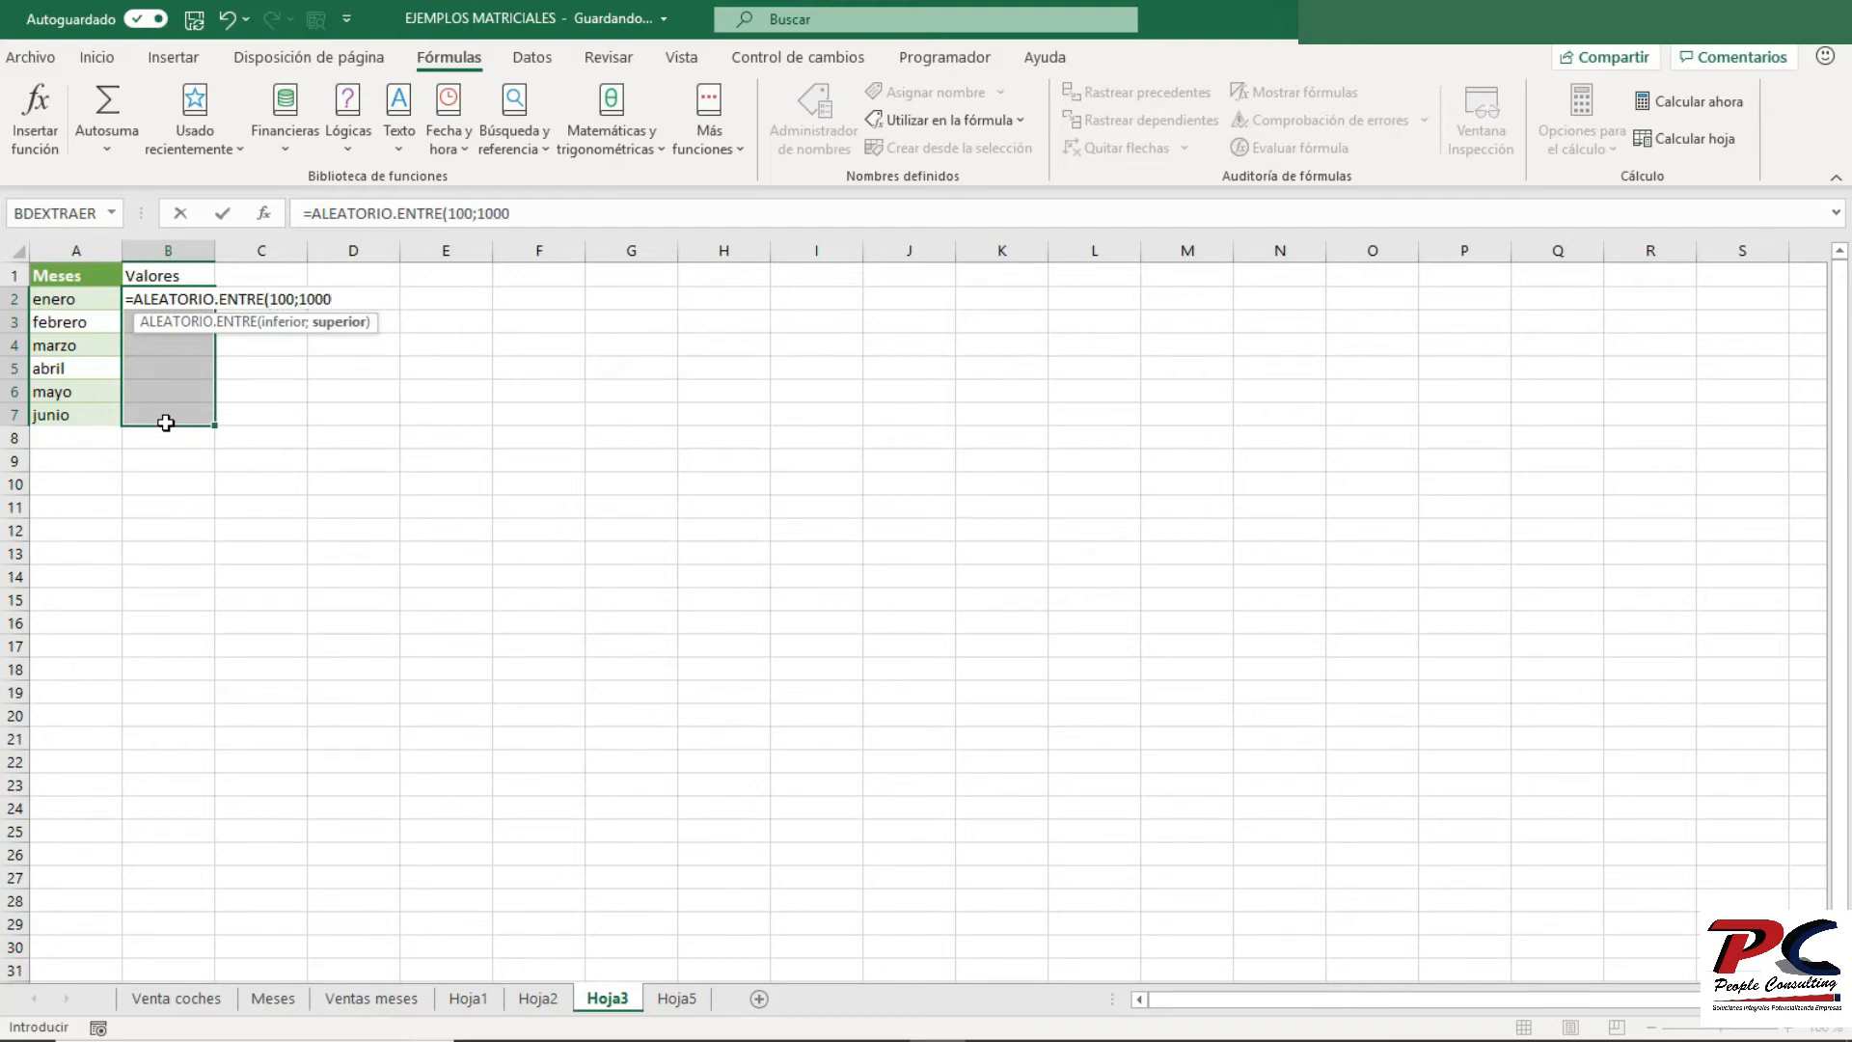
pyautogui.write(')')
pyautogui.hotkey('ctrl', 'Return')
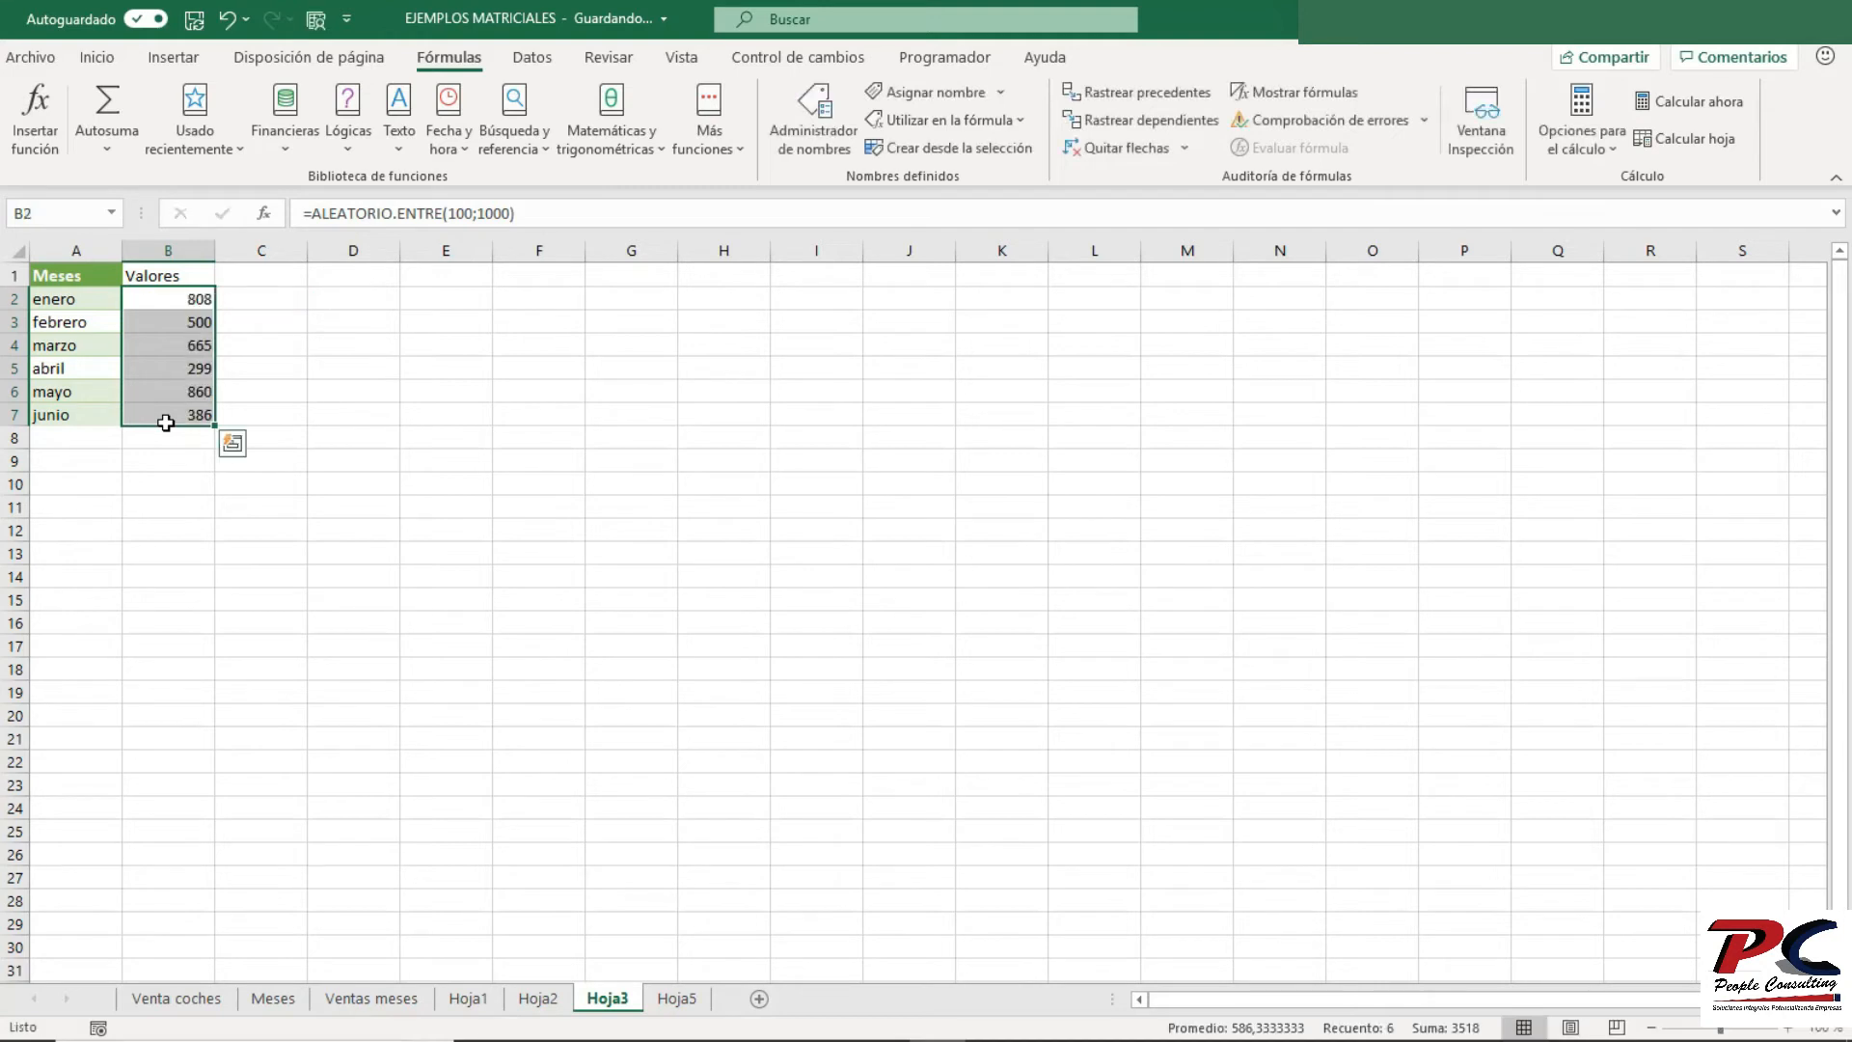
# - Copy the formatting of the Meses header in A1 to the Valores header in B1
pyautogui.click(89, 276)
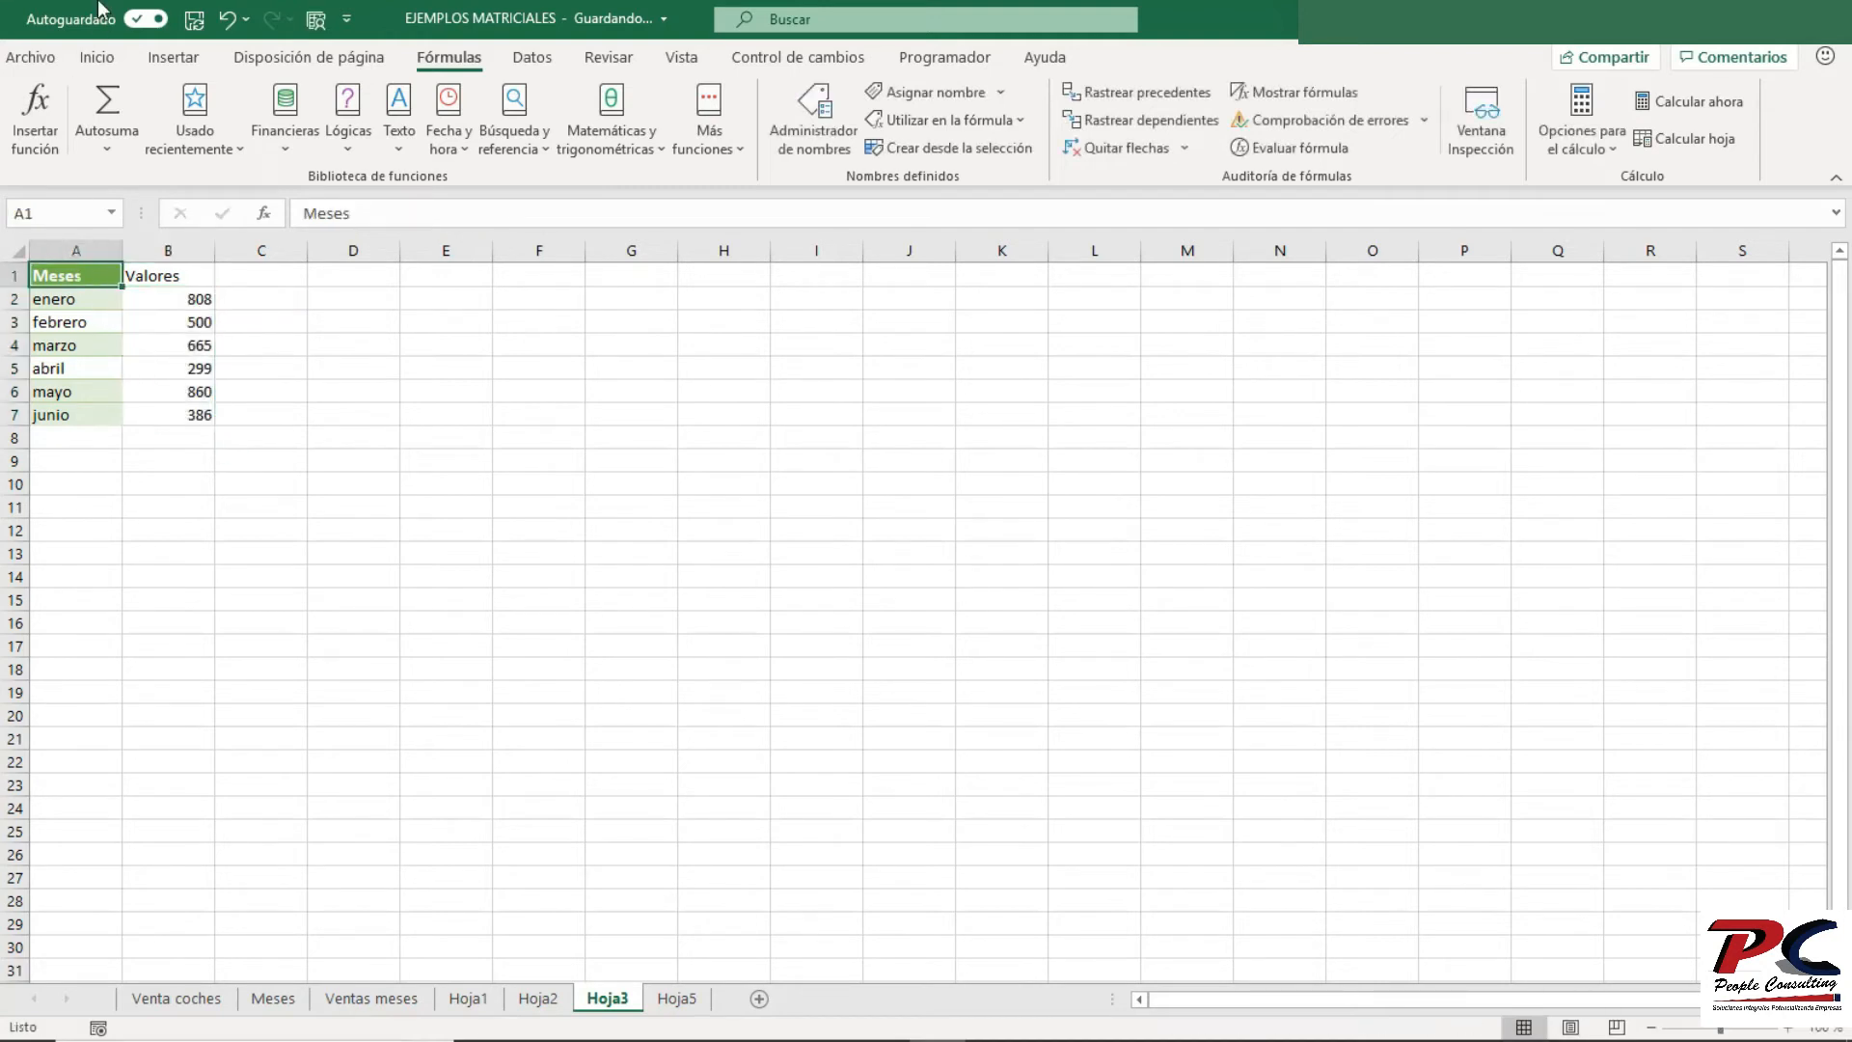
pyautogui.click(97, 57)
pyautogui.click(120, 146)
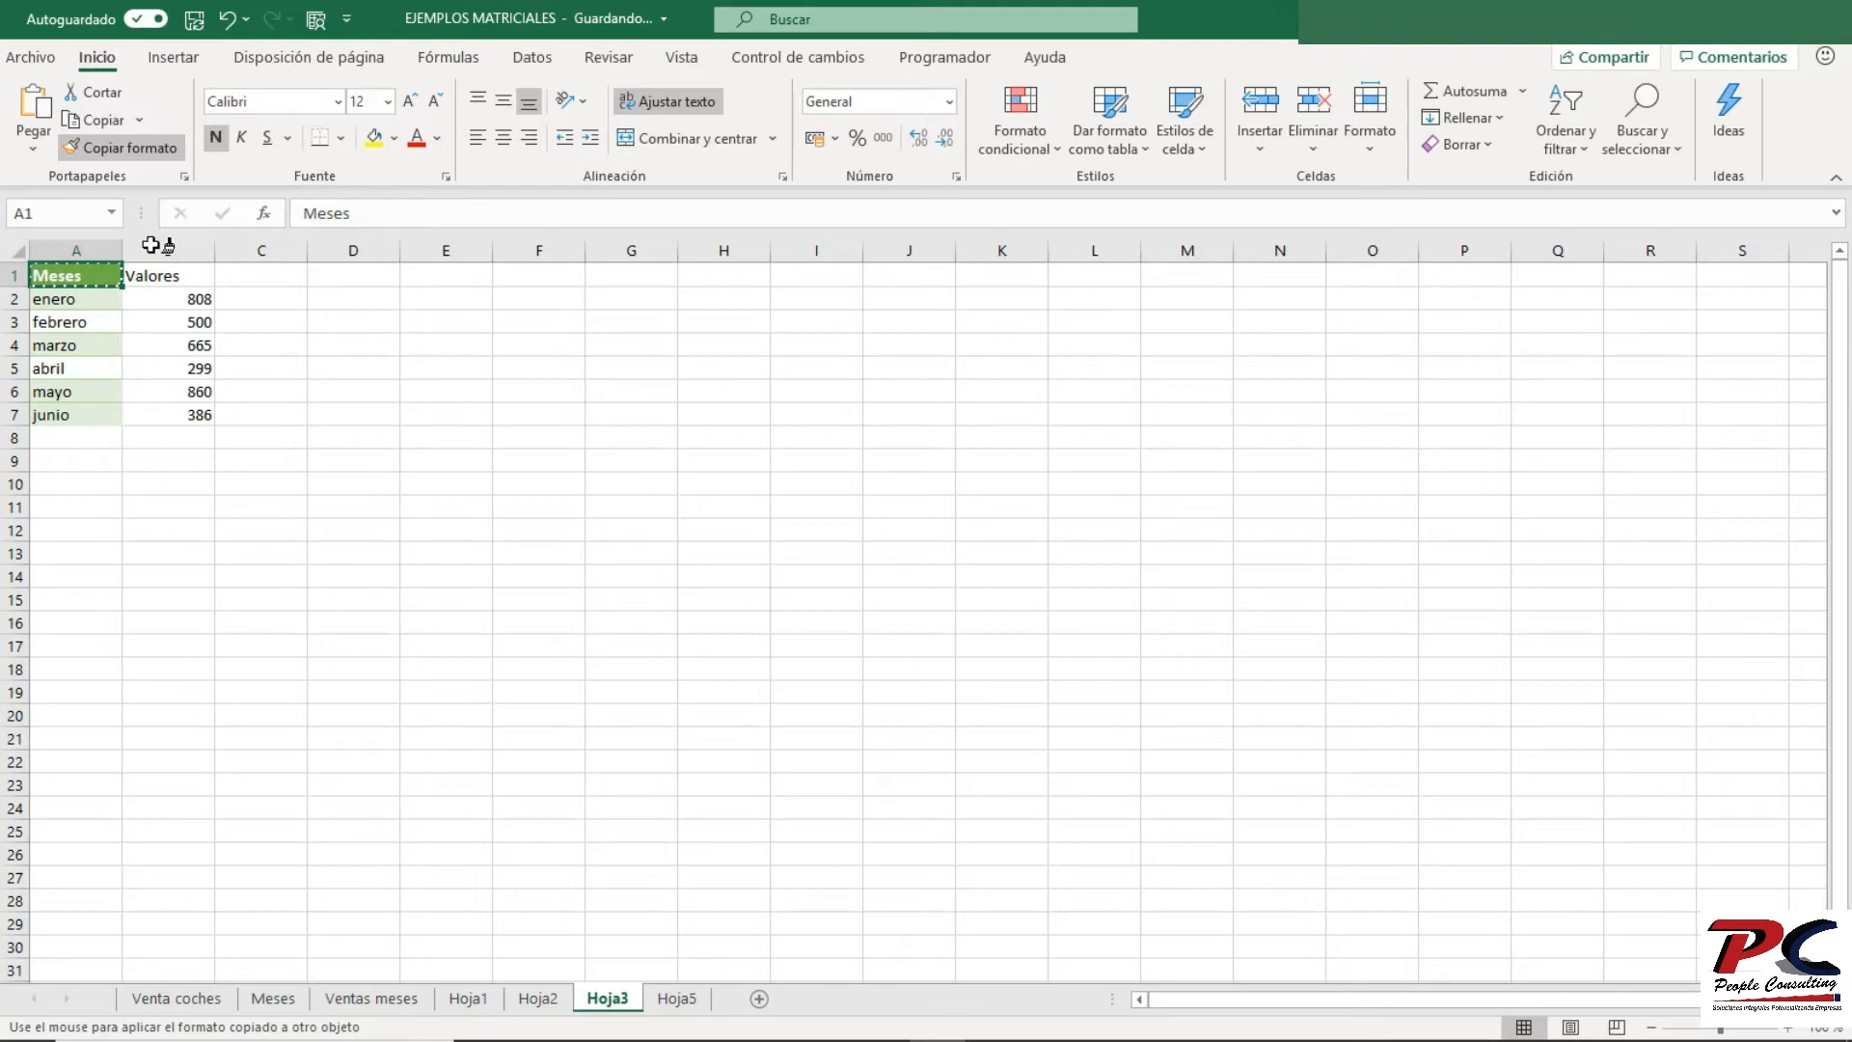
pyautogui.click(166, 286)
# - Copy the shaded row formatting of cell A2 to cells B2, B4 and B6
pyautogui.click(83, 297)
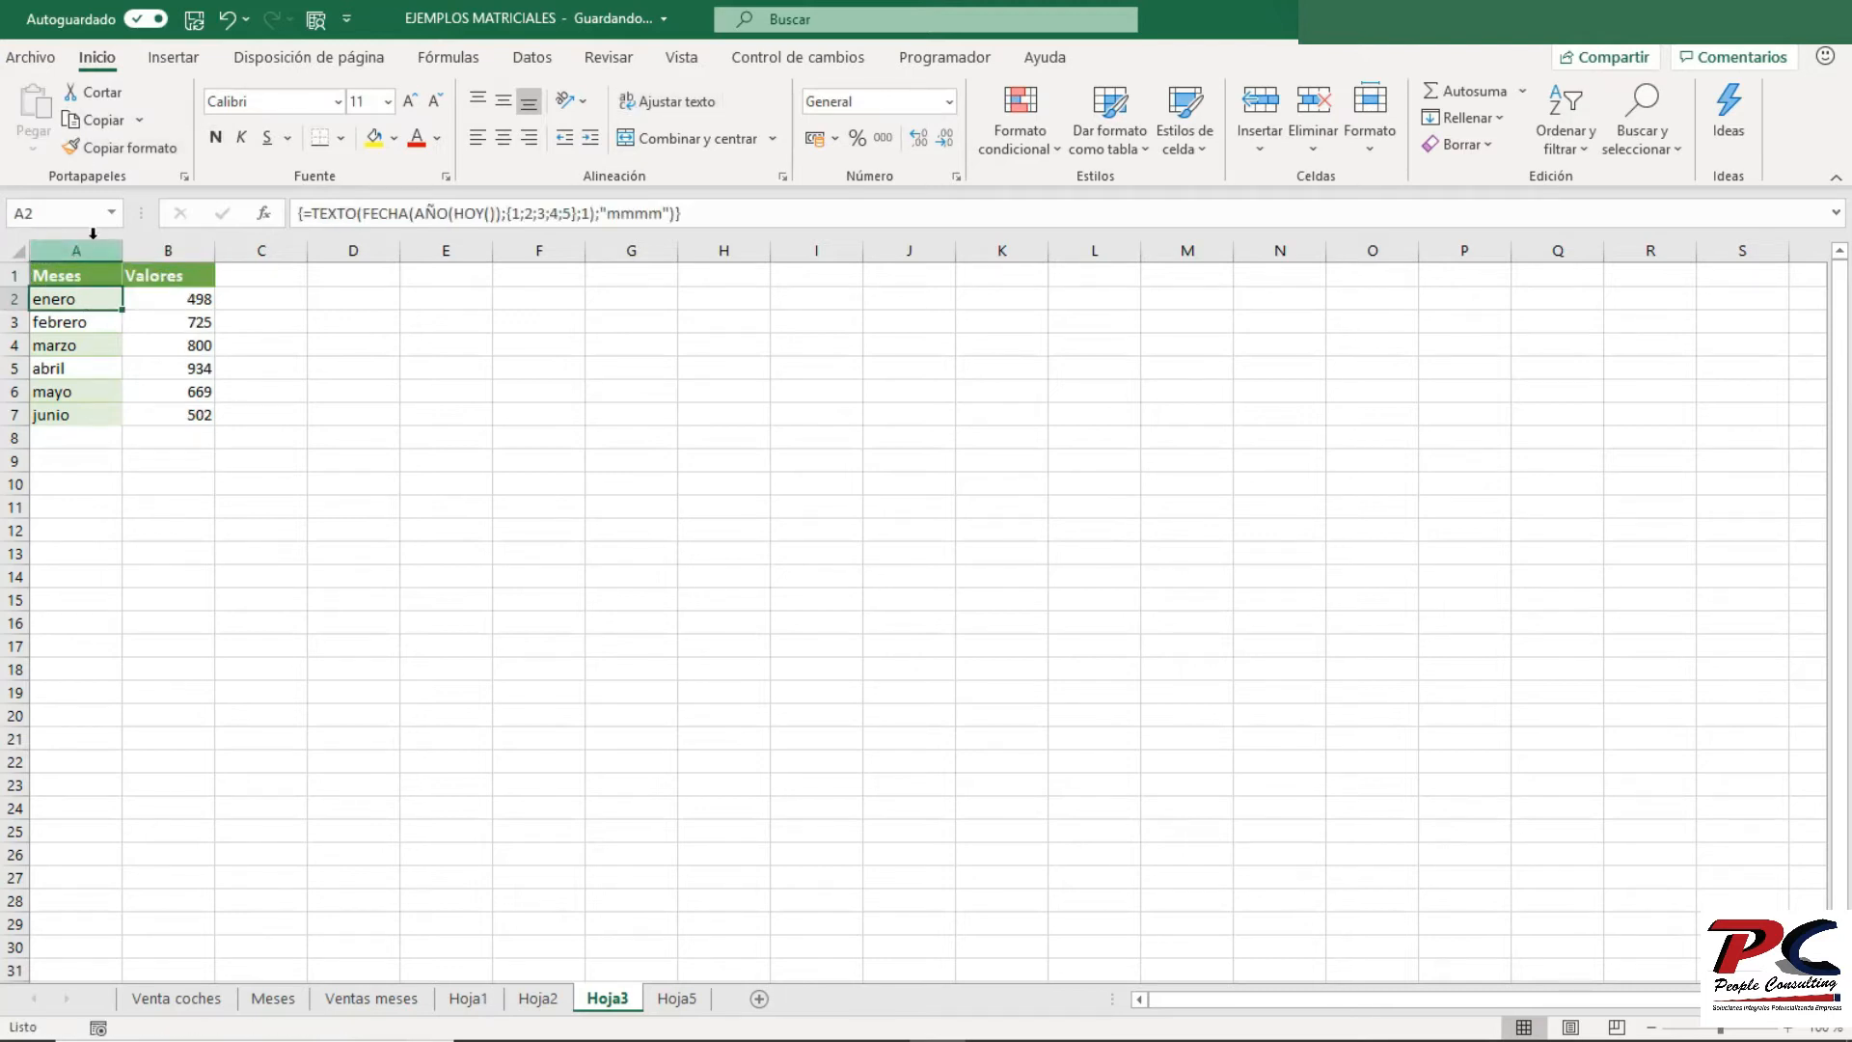
pyautogui.click(156, 148)
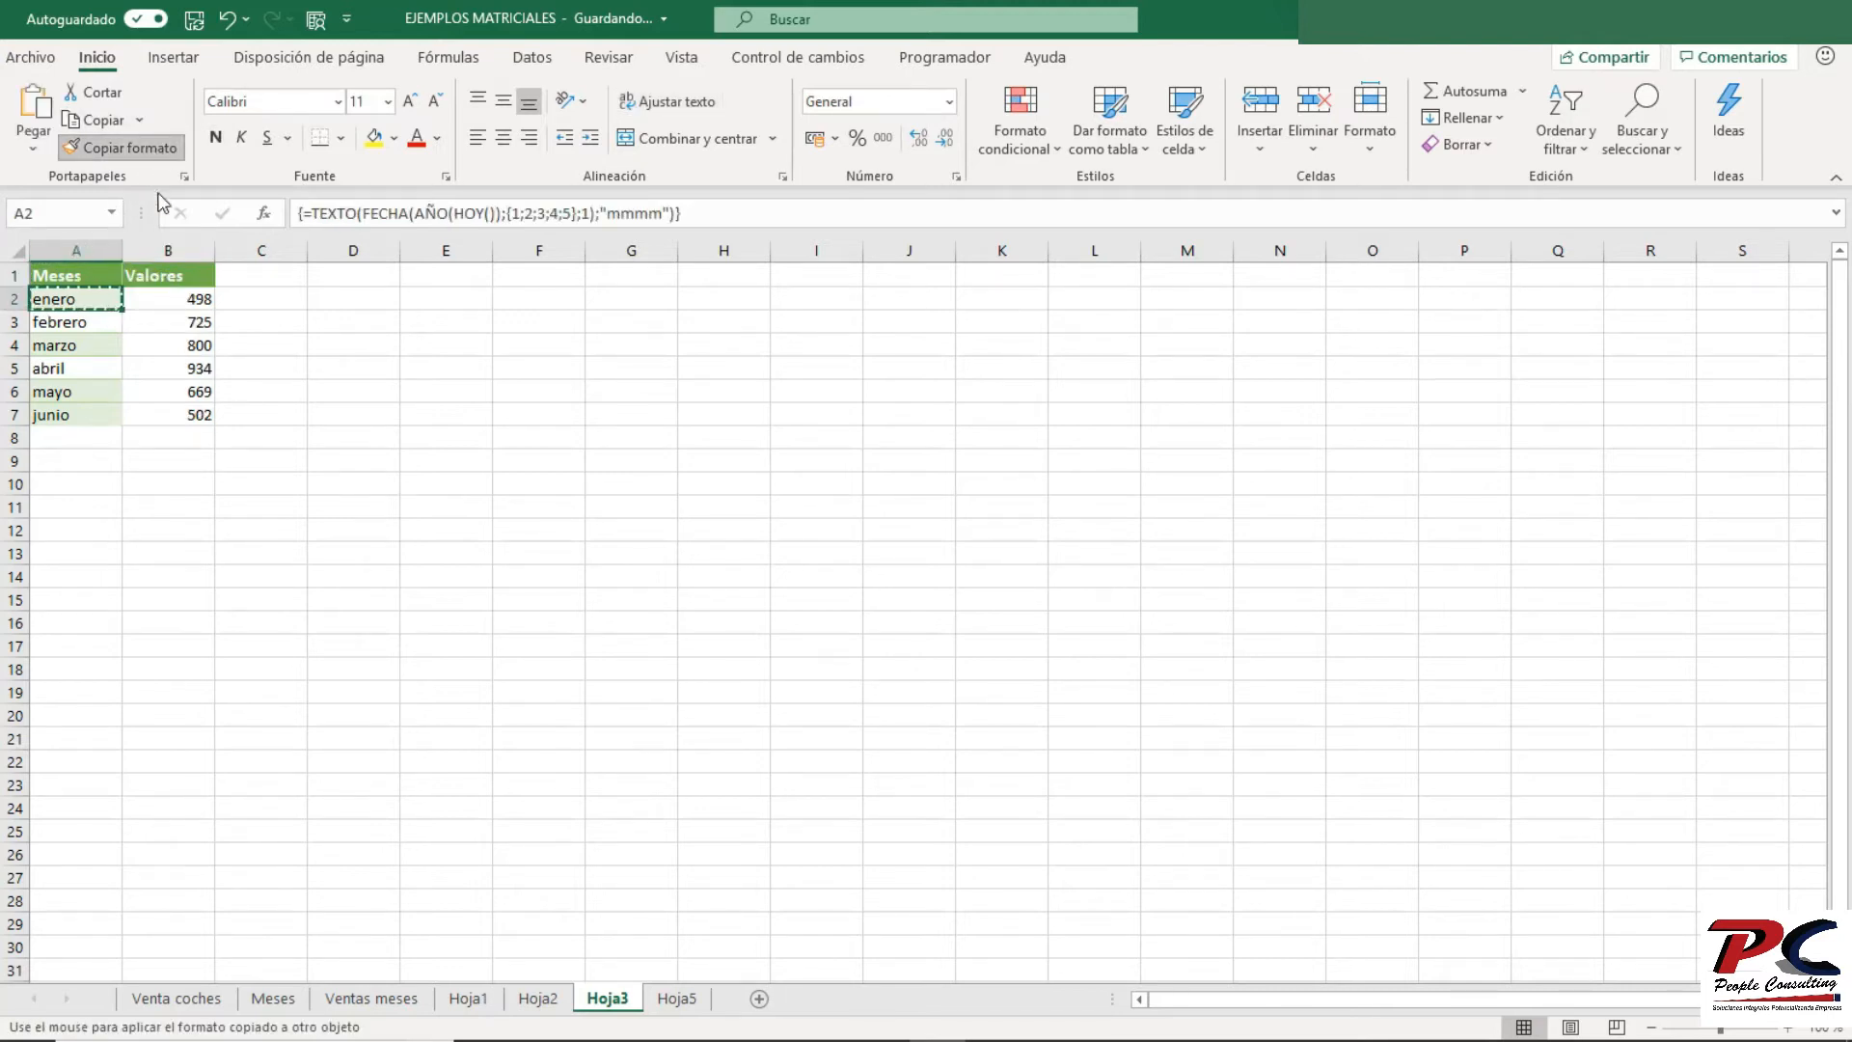
pyautogui.click(168, 299)
pyautogui.click(162, 345)
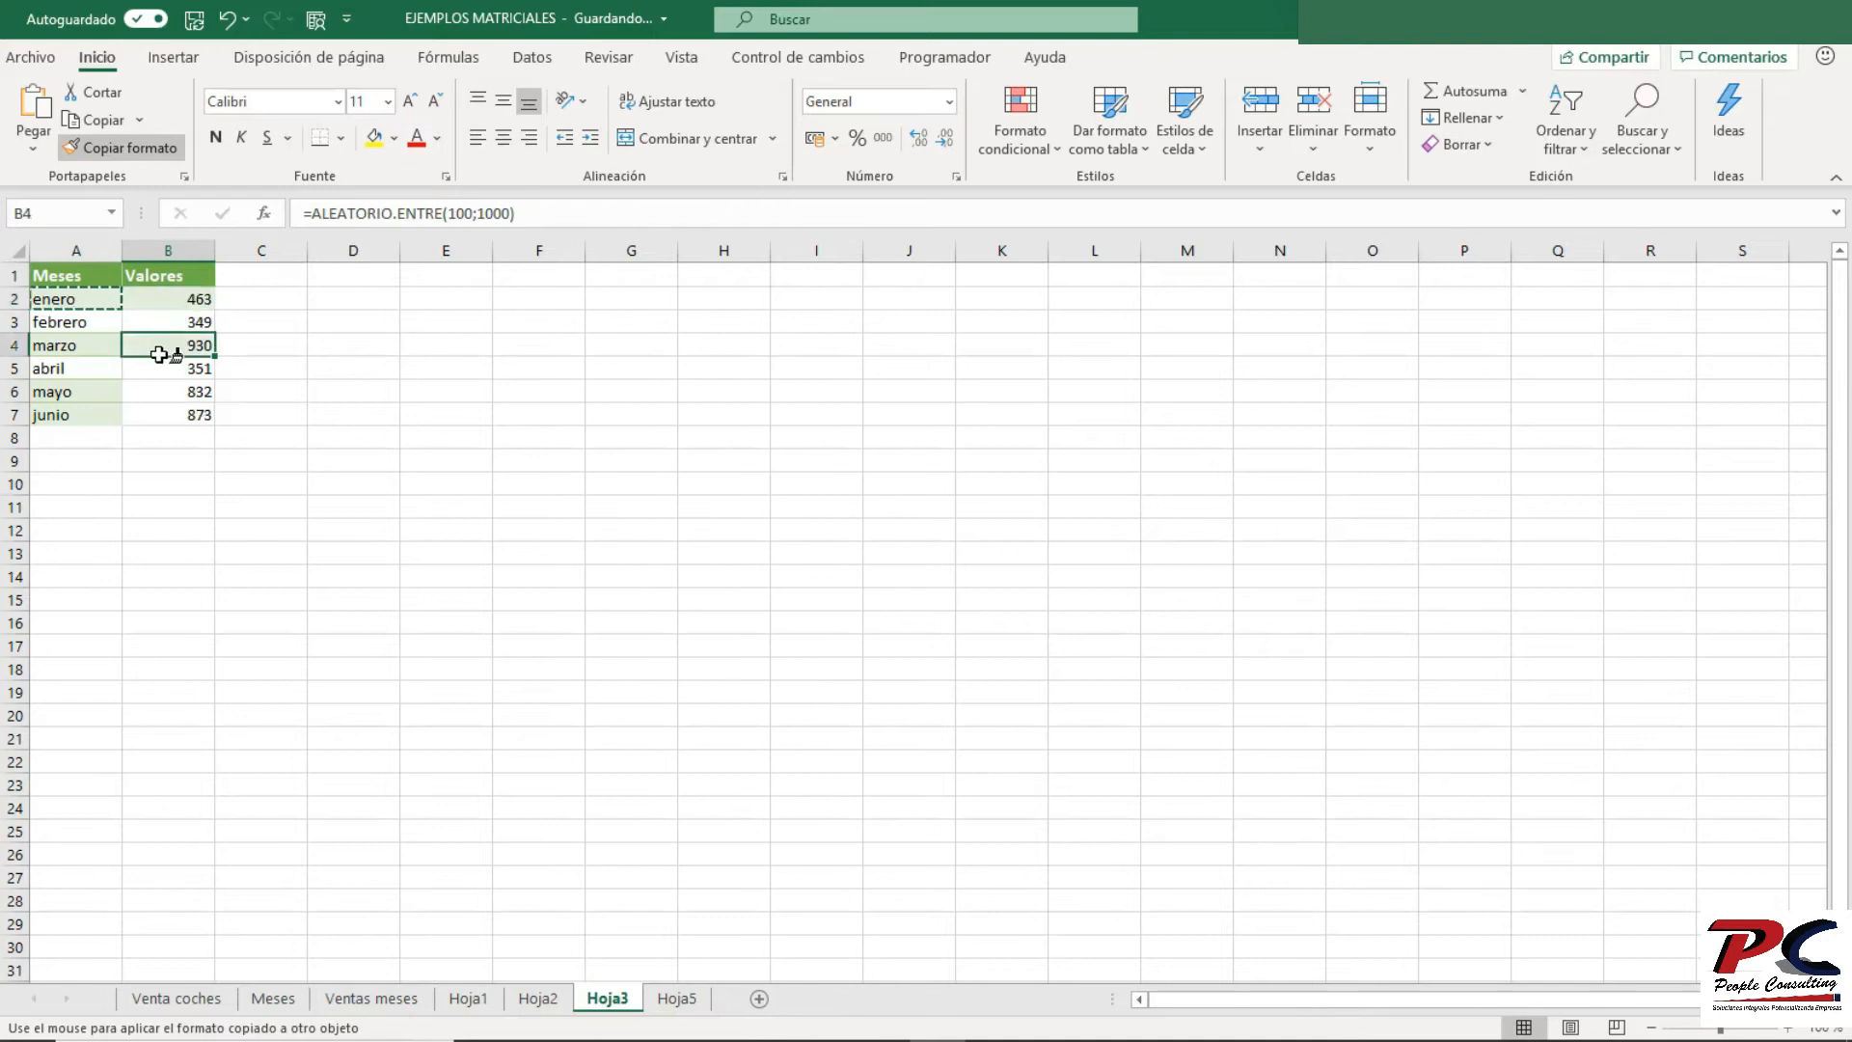
pyautogui.click(154, 390)
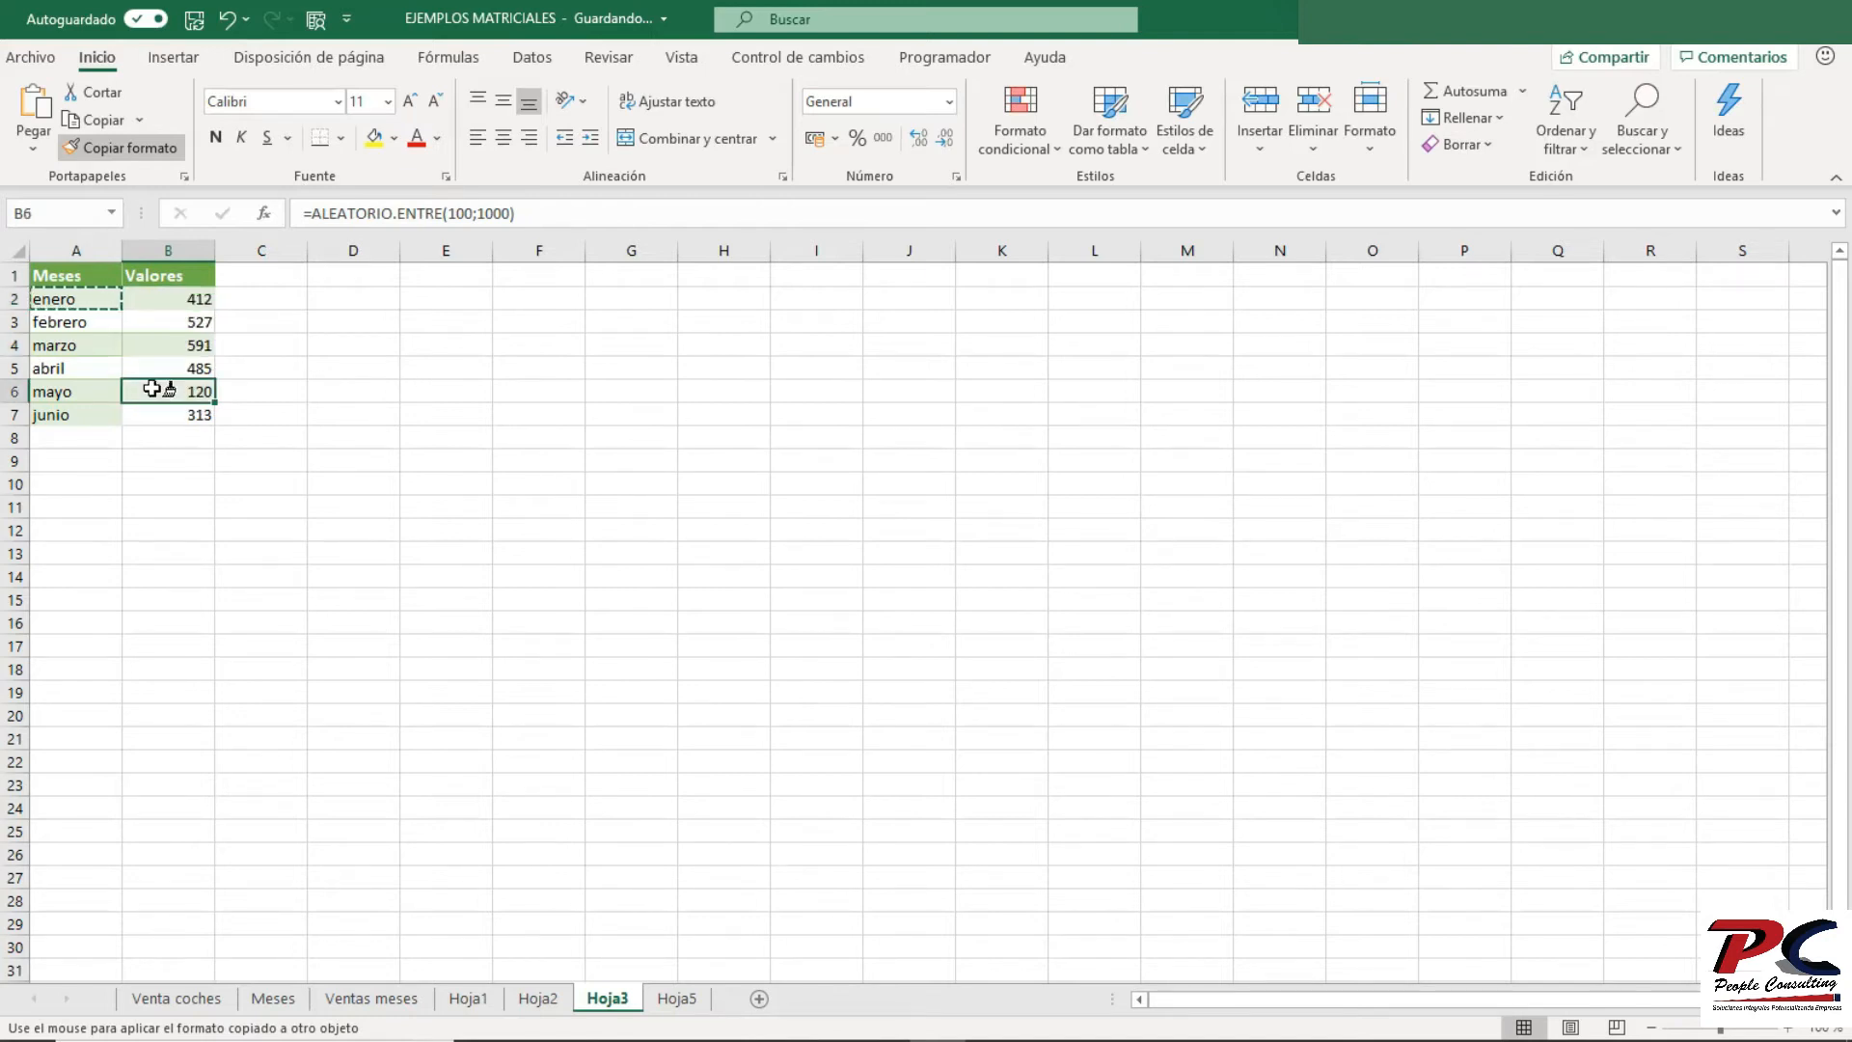
pyautogui.press('Escape')
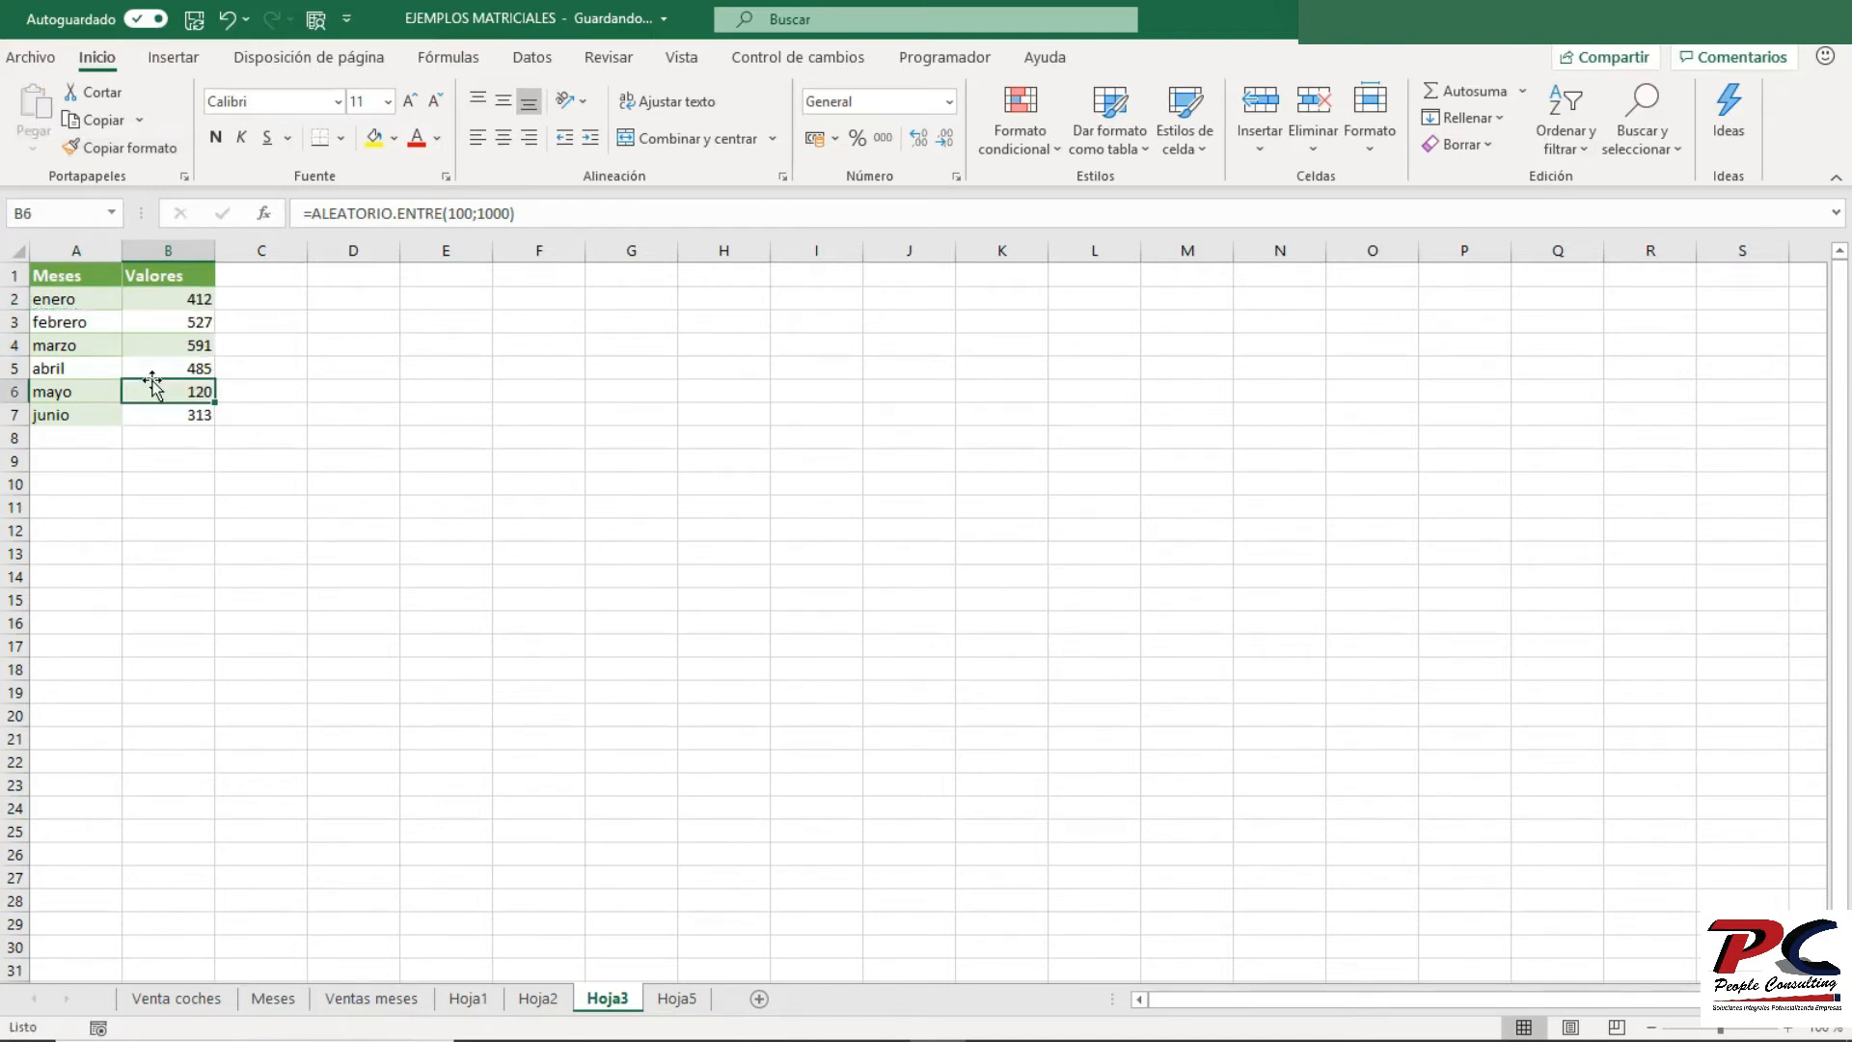
# - Copy the unshaded row formatting of cell A3 to cells B3, B5 and B7
pyautogui.click(86, 323)
pyautogui.doubleClick(135, 147)
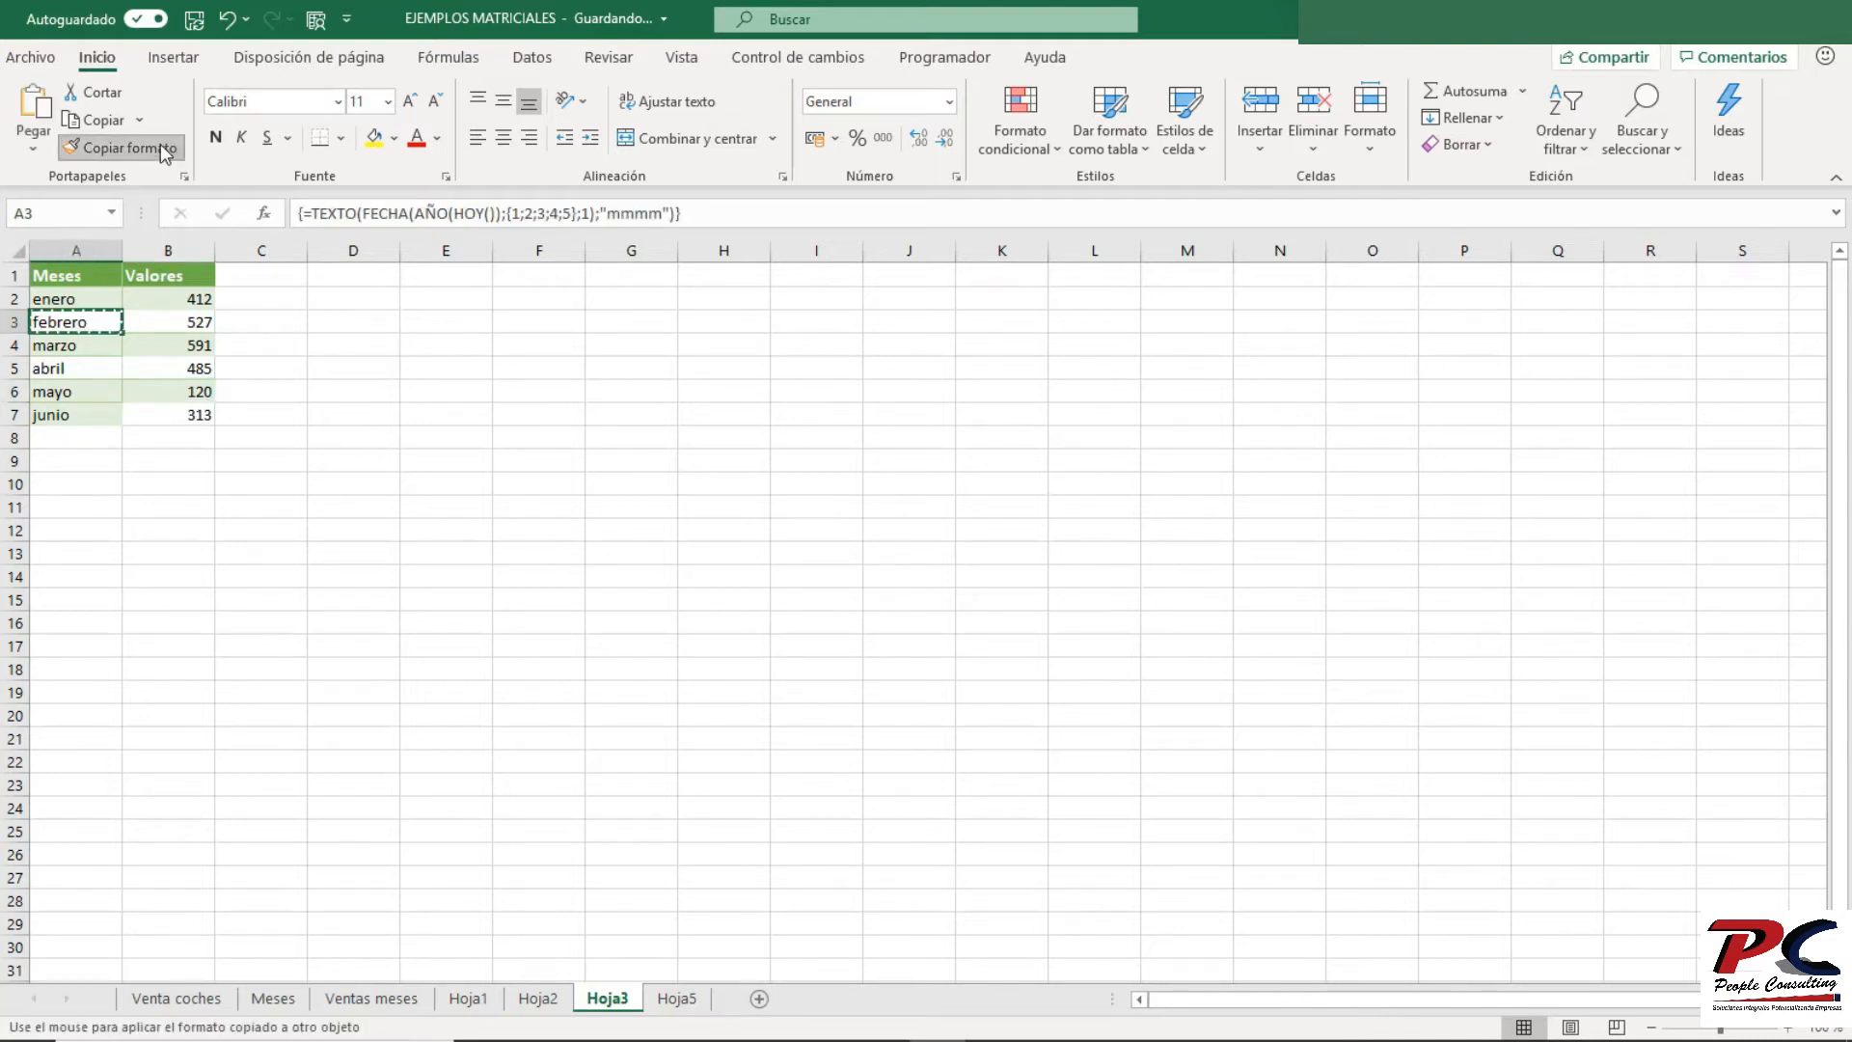
pyautogui.click(164, 322)
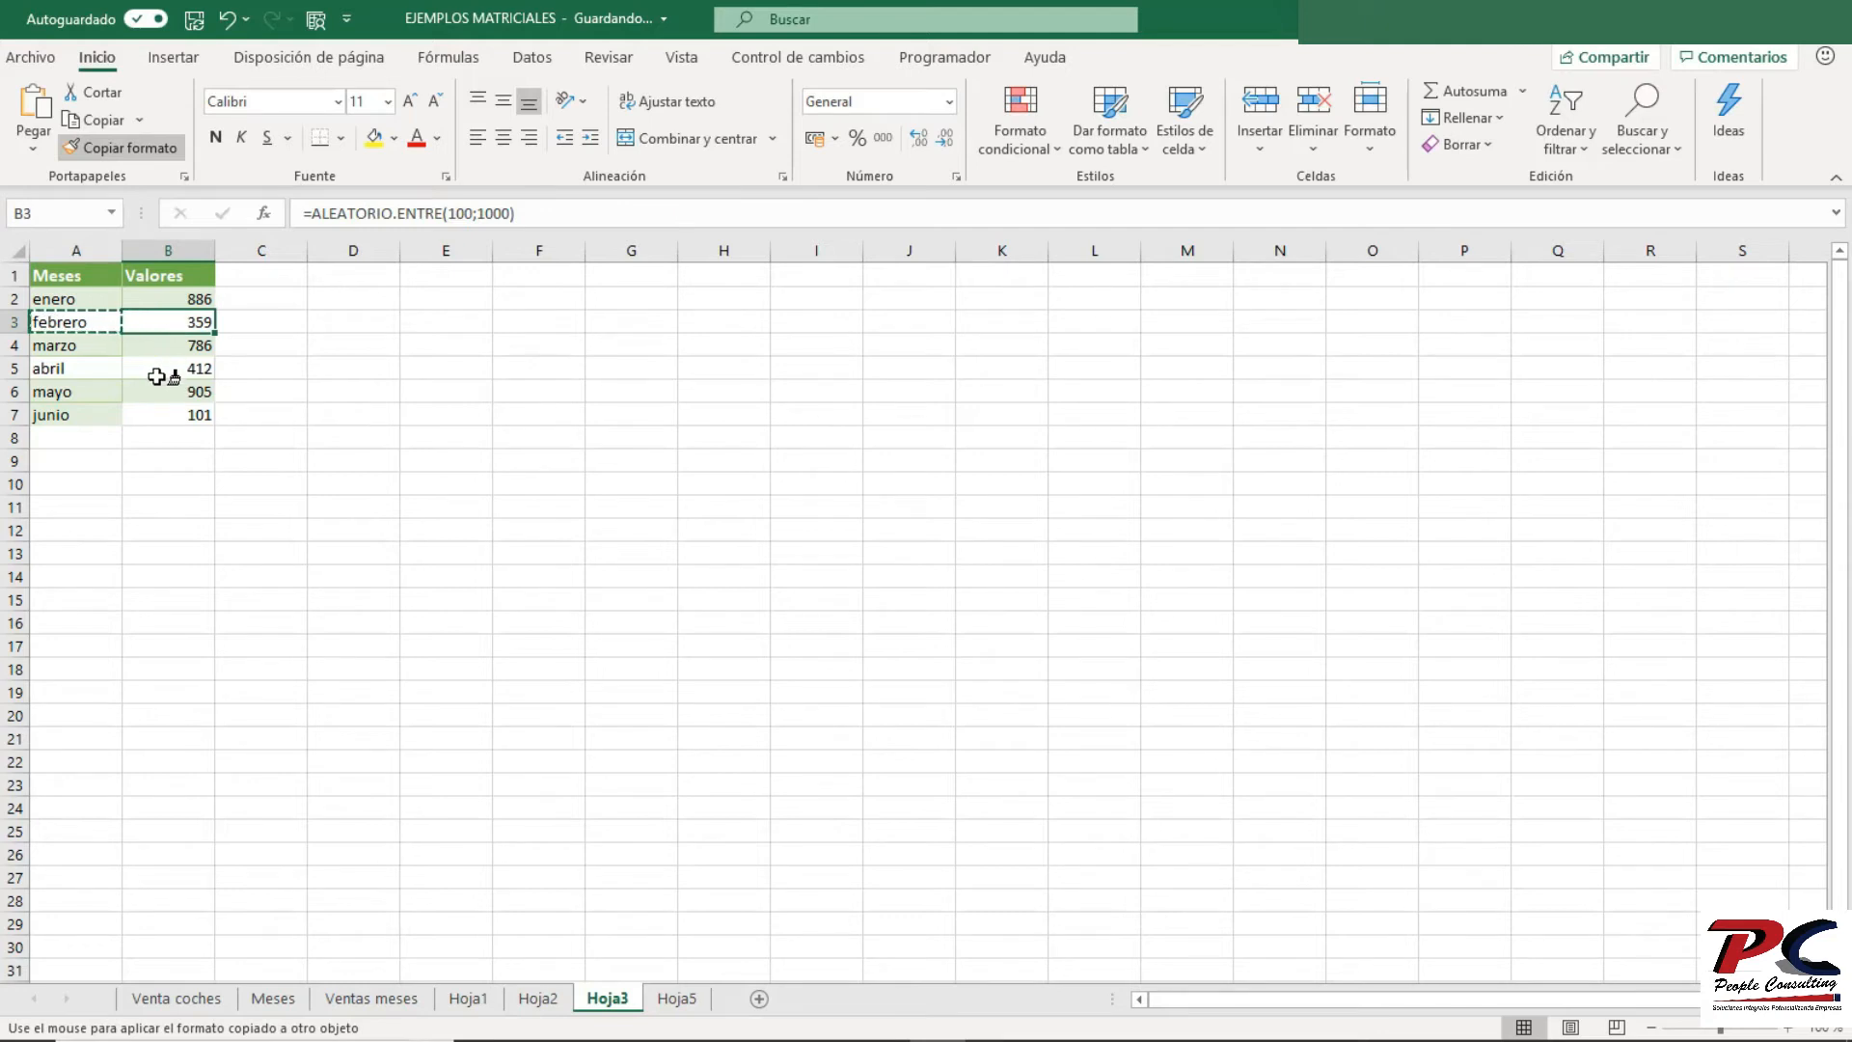
pyautogui.click(162, 371)
pyautogui.click(155, 417)
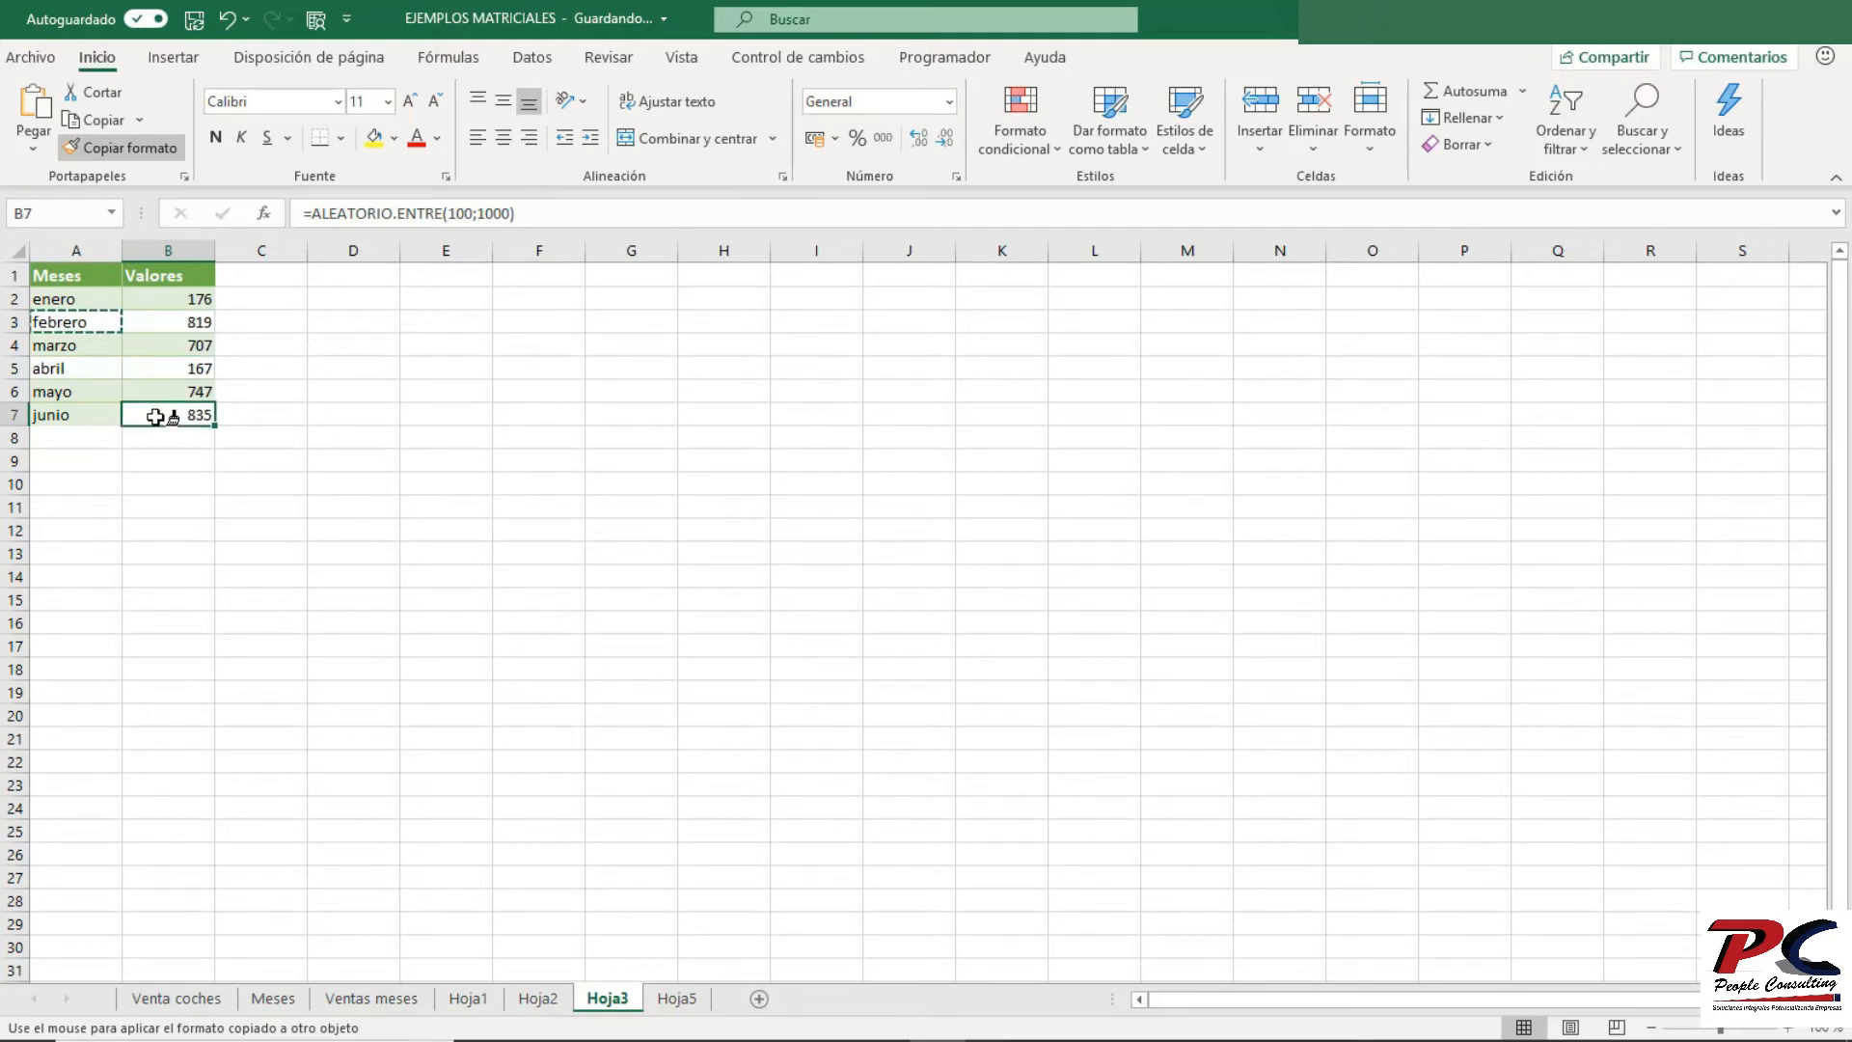
pyautogui.press('Escape')
# - Replace the random-number formulas in B2:B7 with their fixed values by pasting values only over the same cells
pyautogui.moveTo(180, 311); pyautogui.dragTo(171, 412)
pyautogui.hotkey('ctrl', 'c')
pyautogui.rightClick(171, 369)
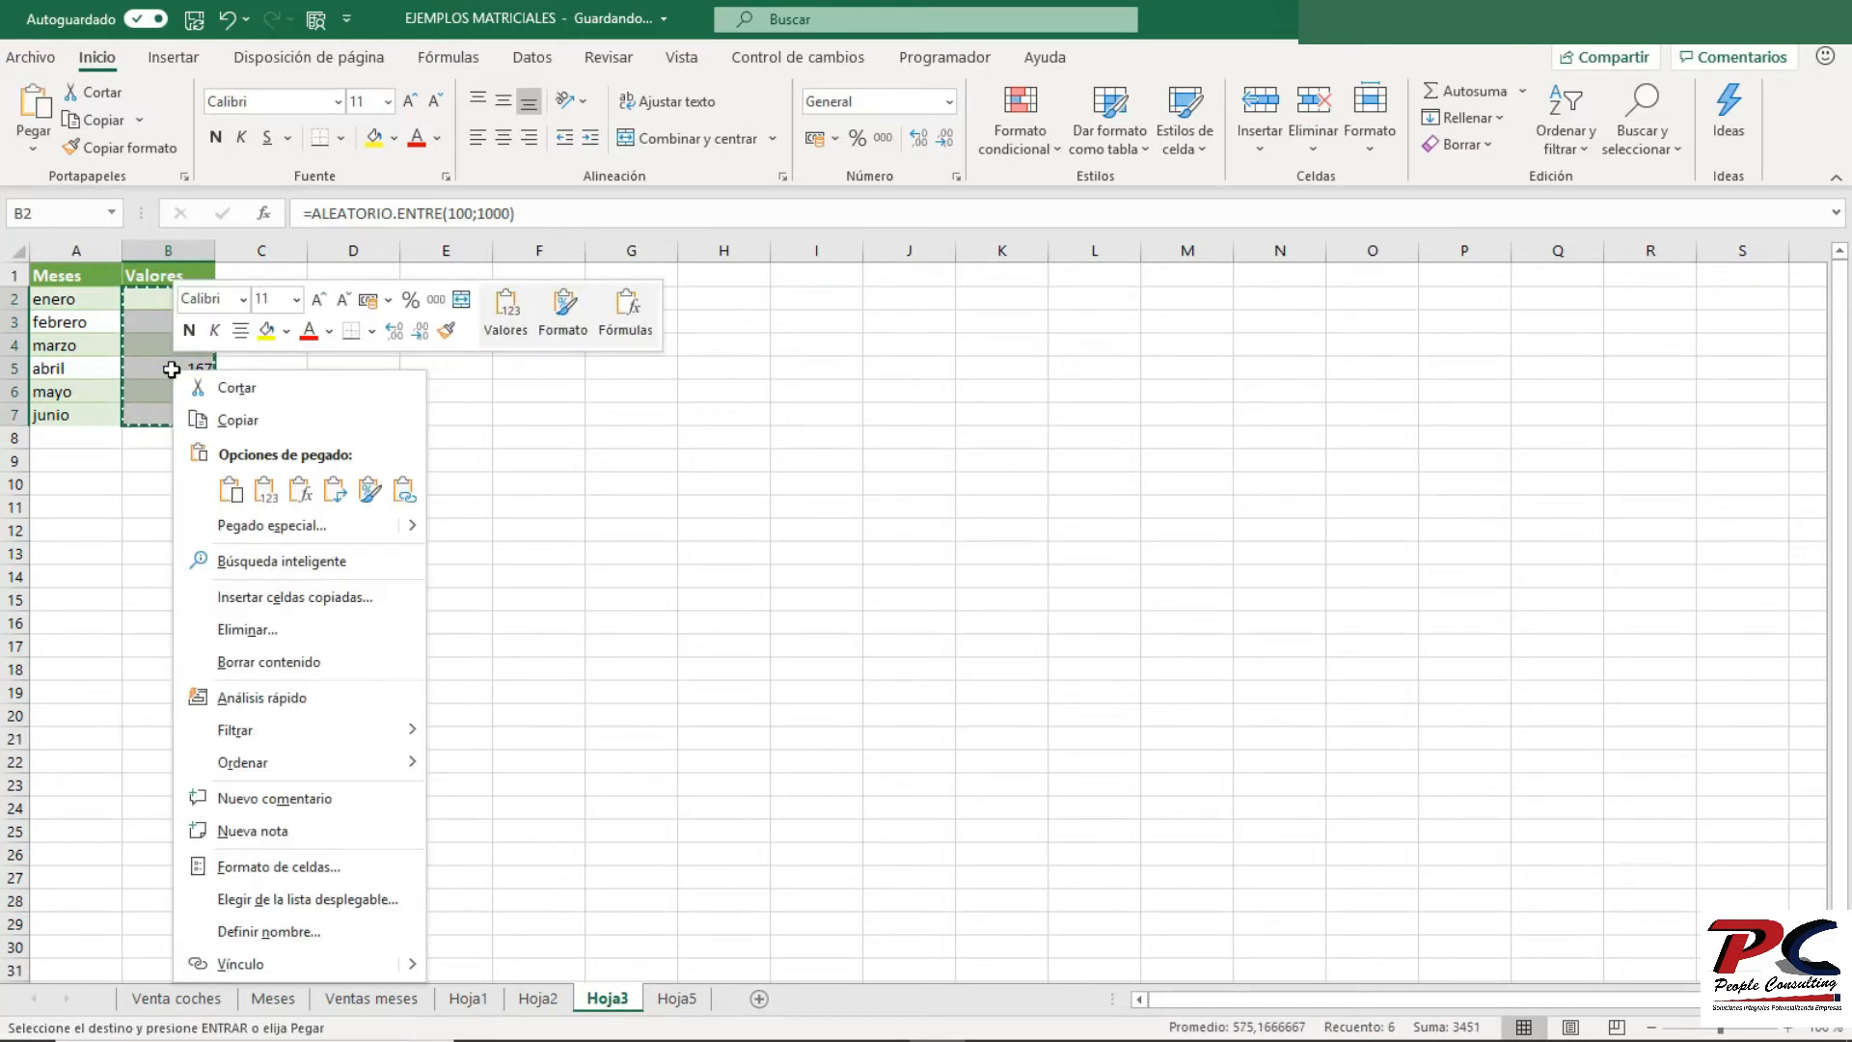
pyautogui.click(264, 490)
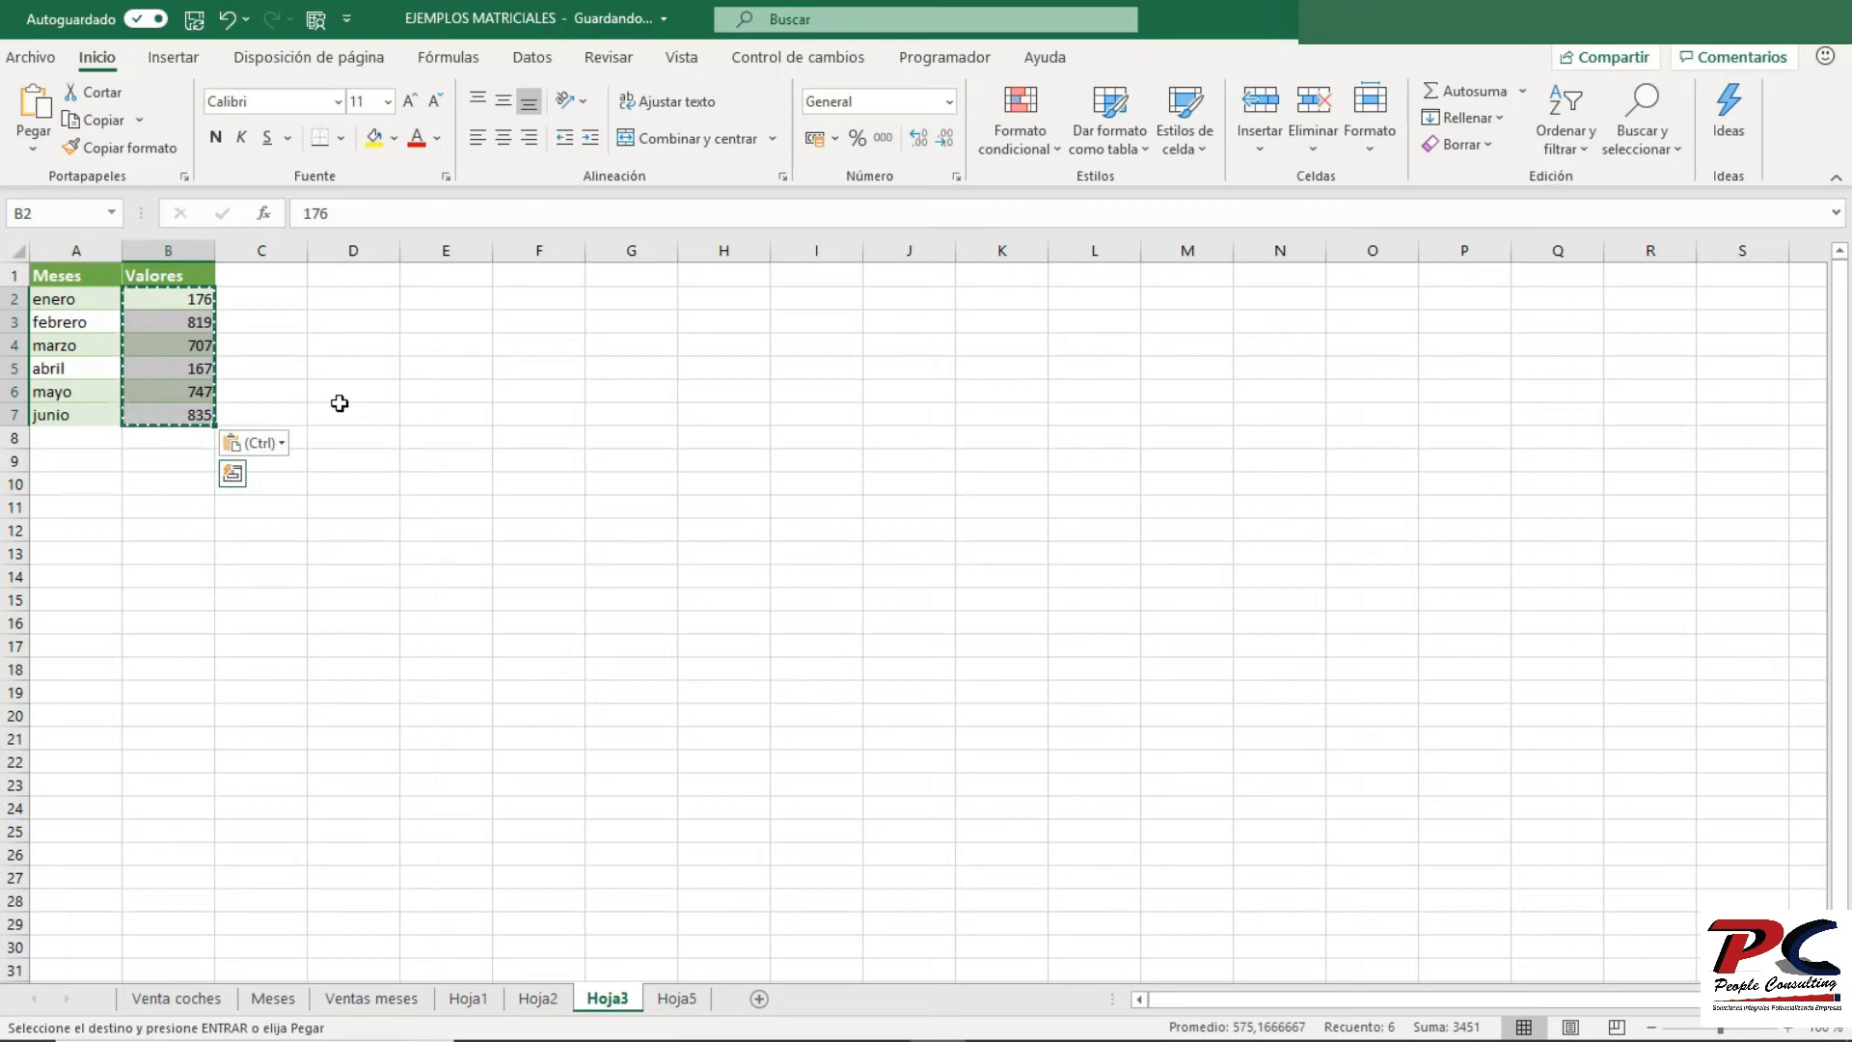
pyautogui.press('Escape')
pyautogui.click(347, 355)
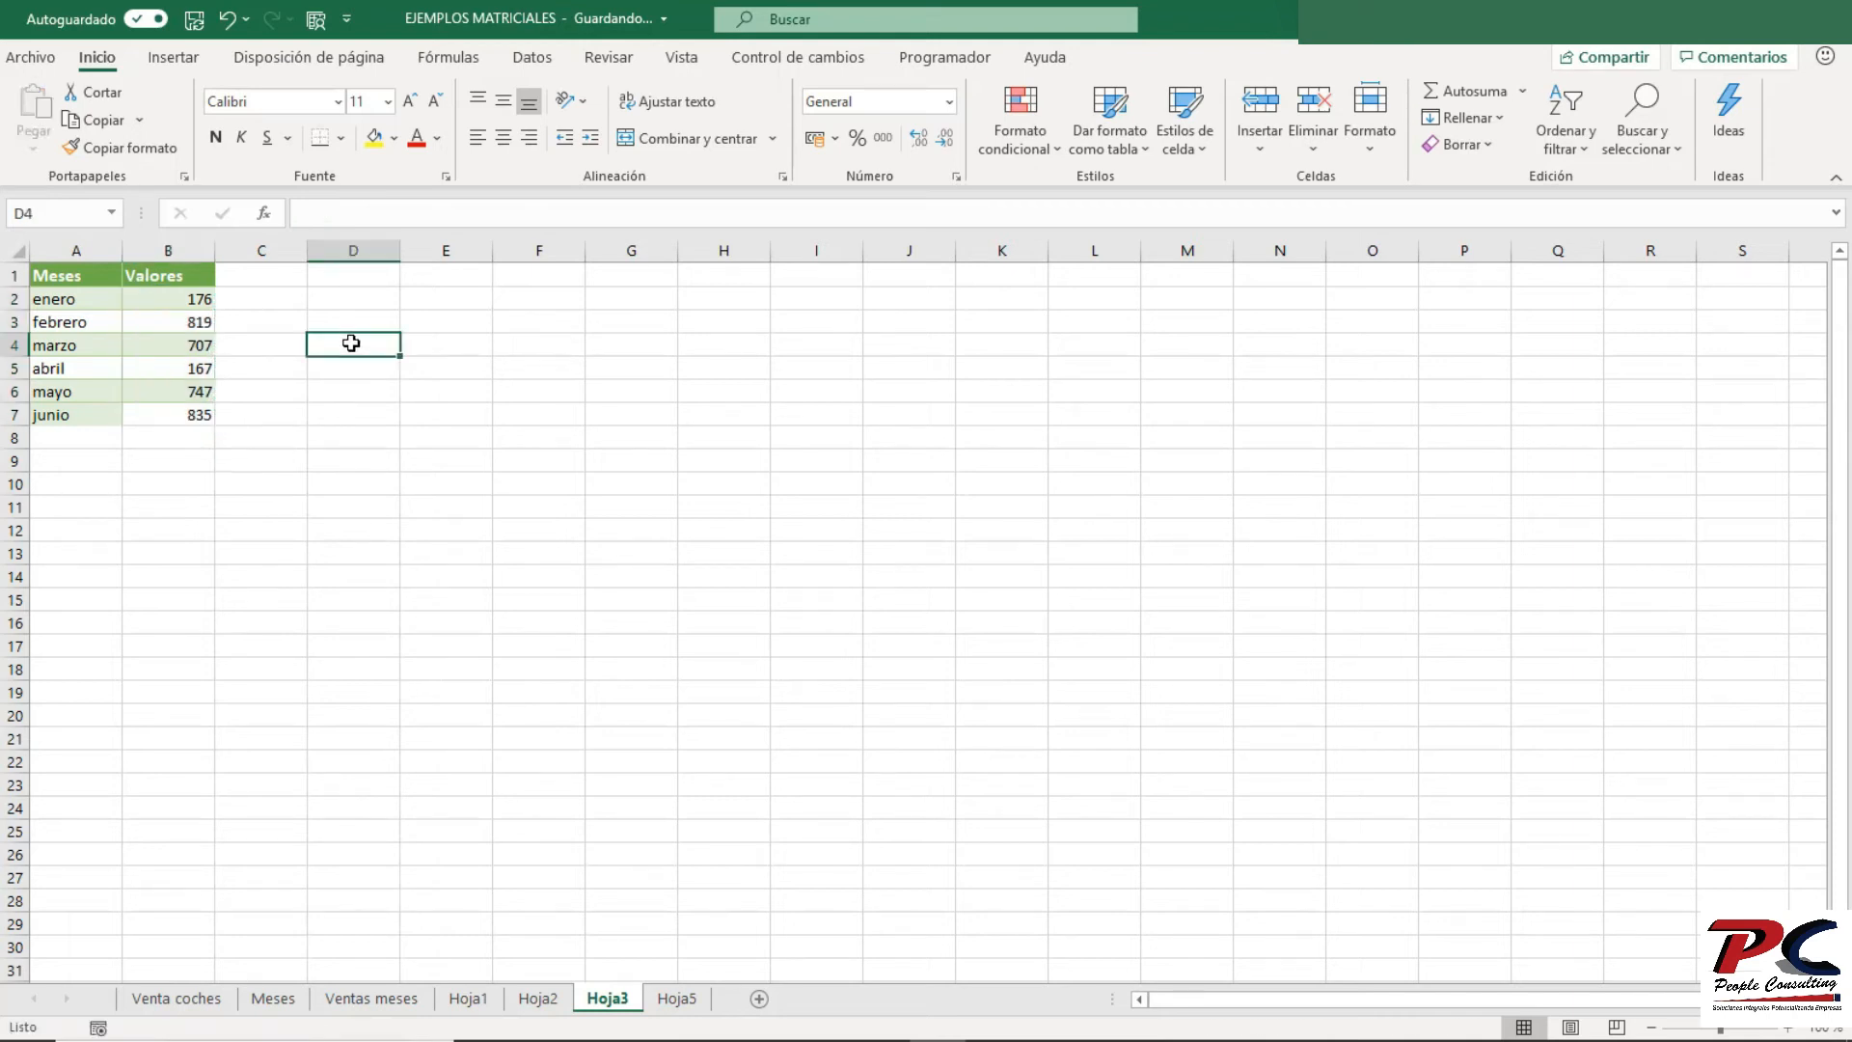
# - Start defining a new name with workbook scope and call it Total1
pyautogui.click(446, 60)
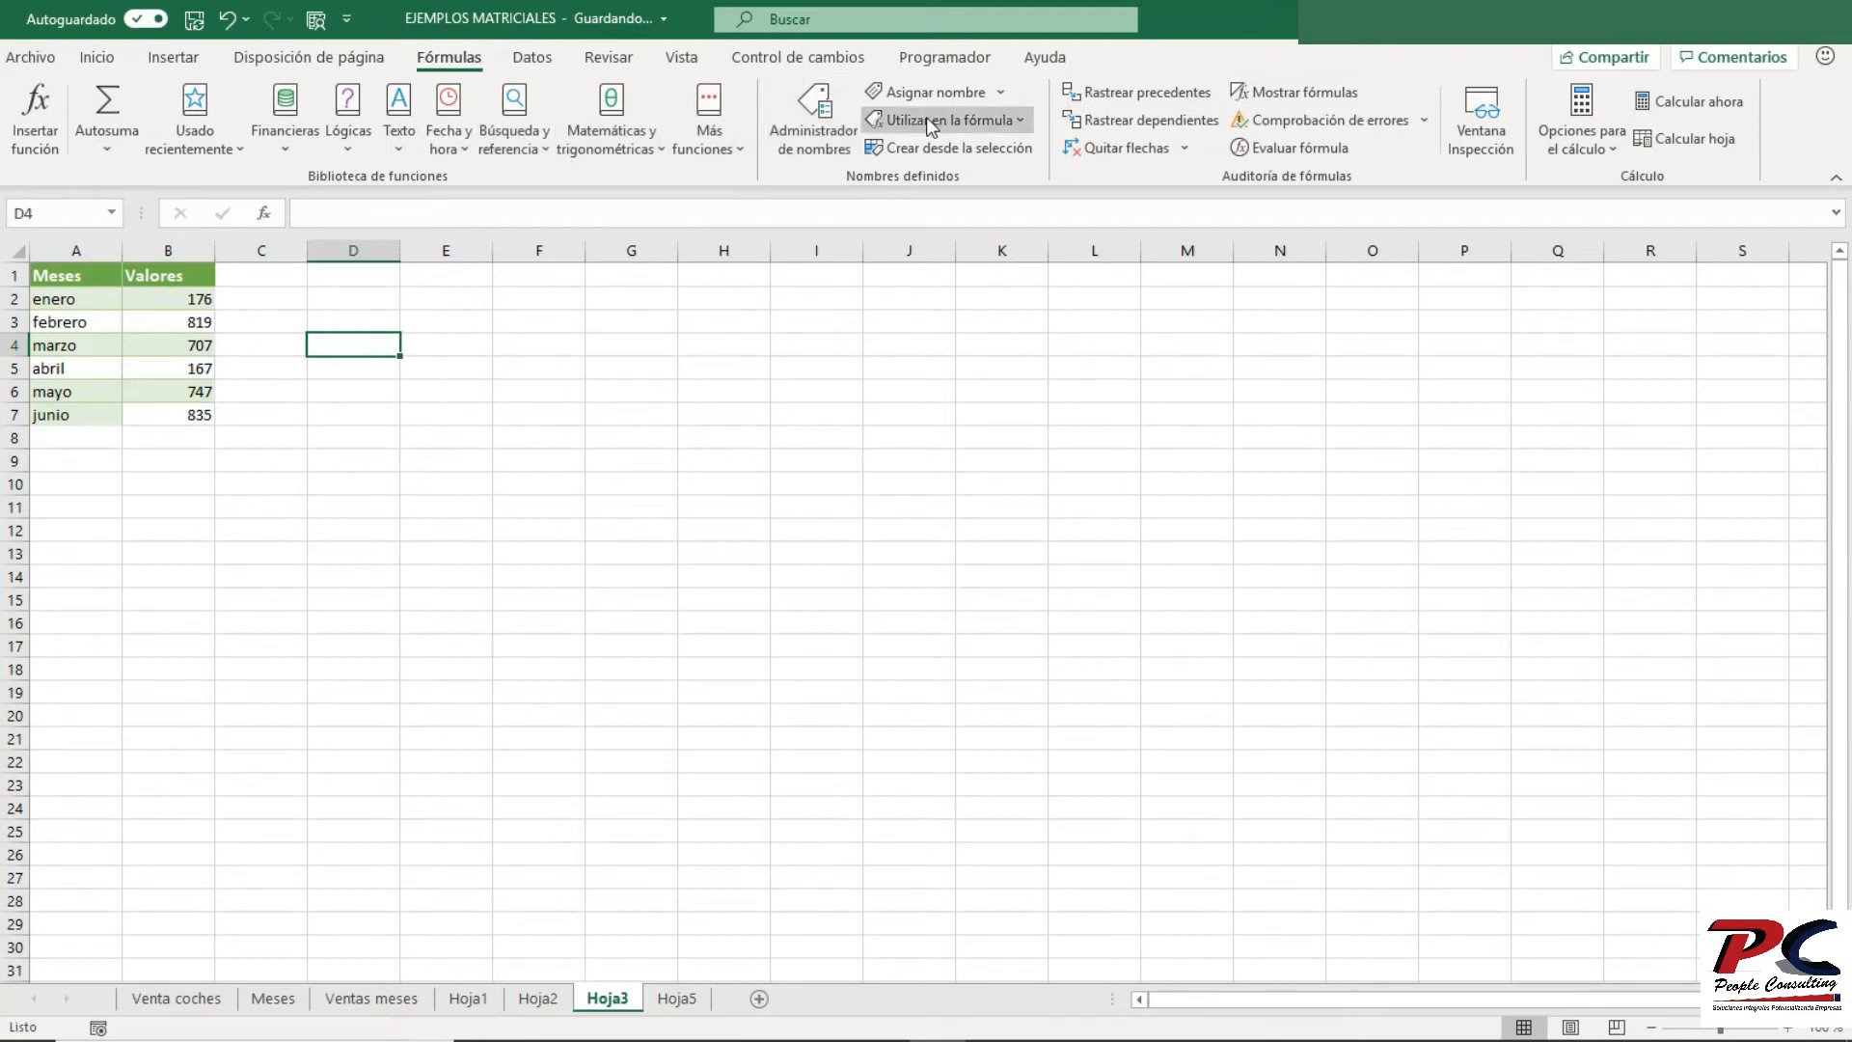
pyautogui.click(982, 92)
pyautogui.click(976, 122)
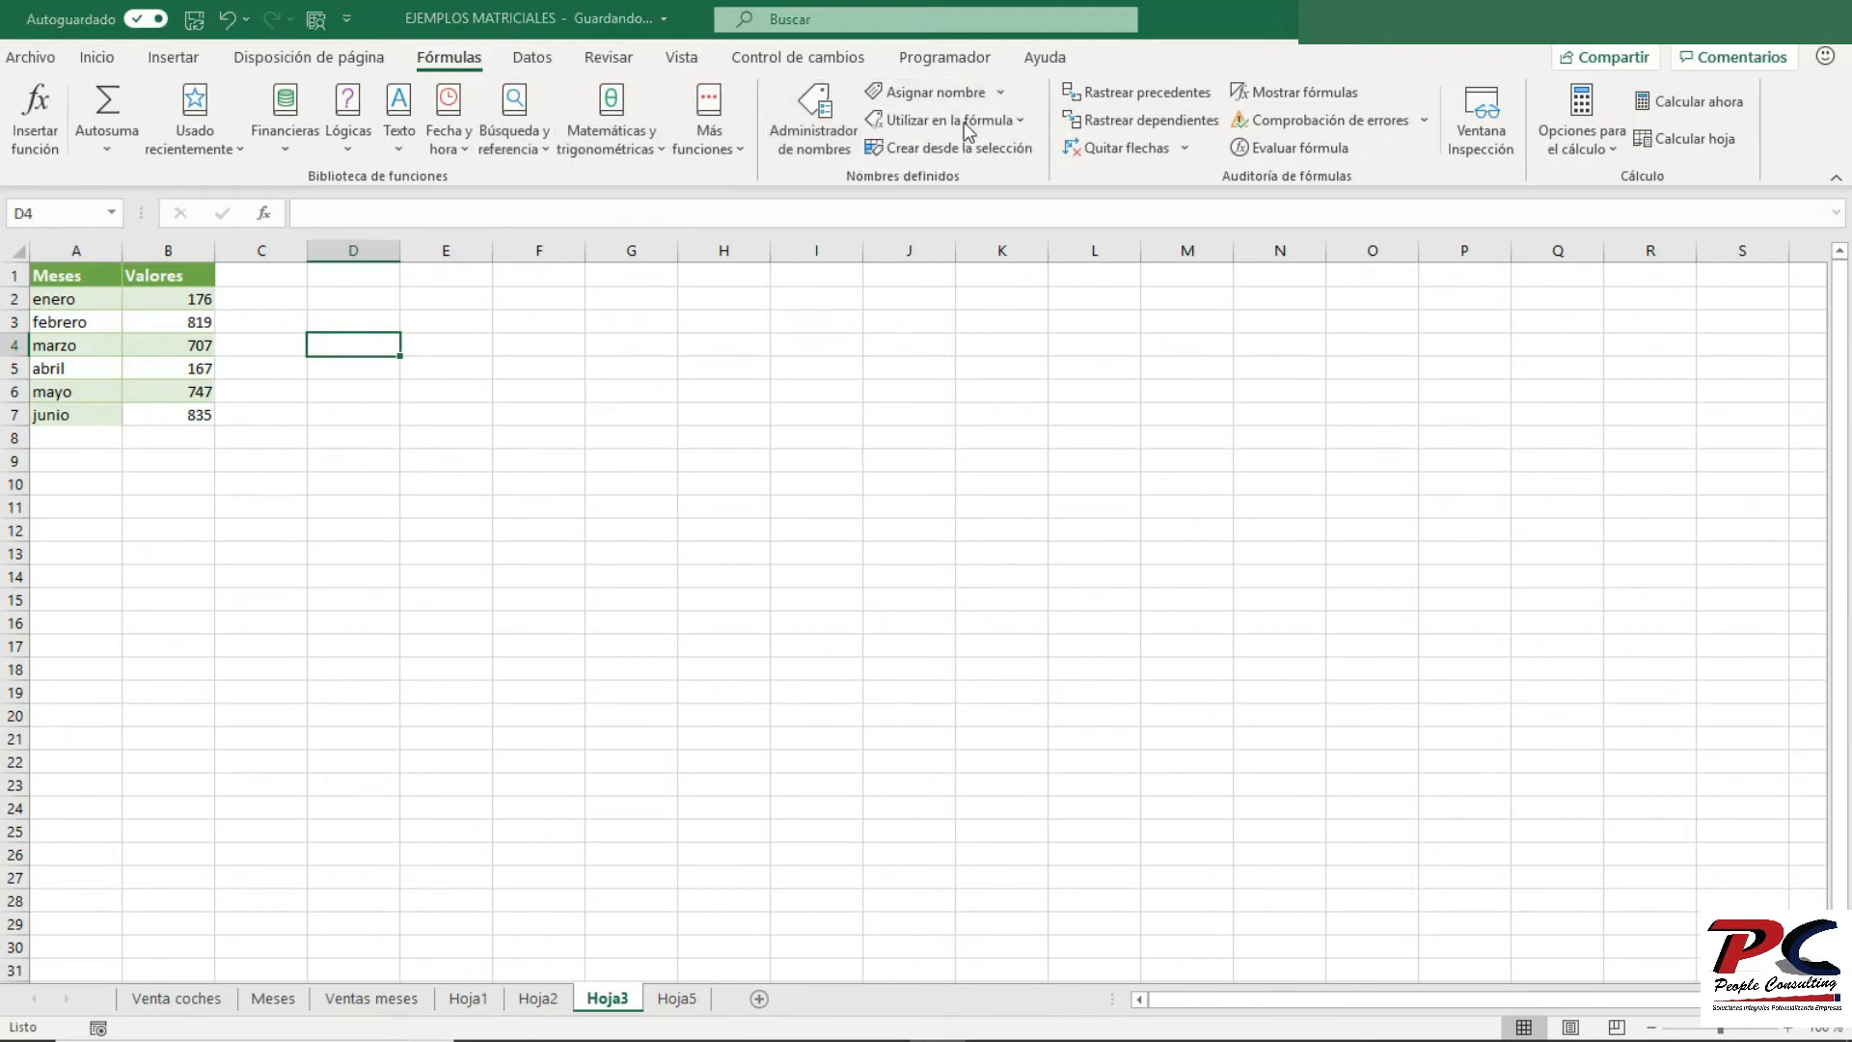
pyautogui.write('Ttoa')
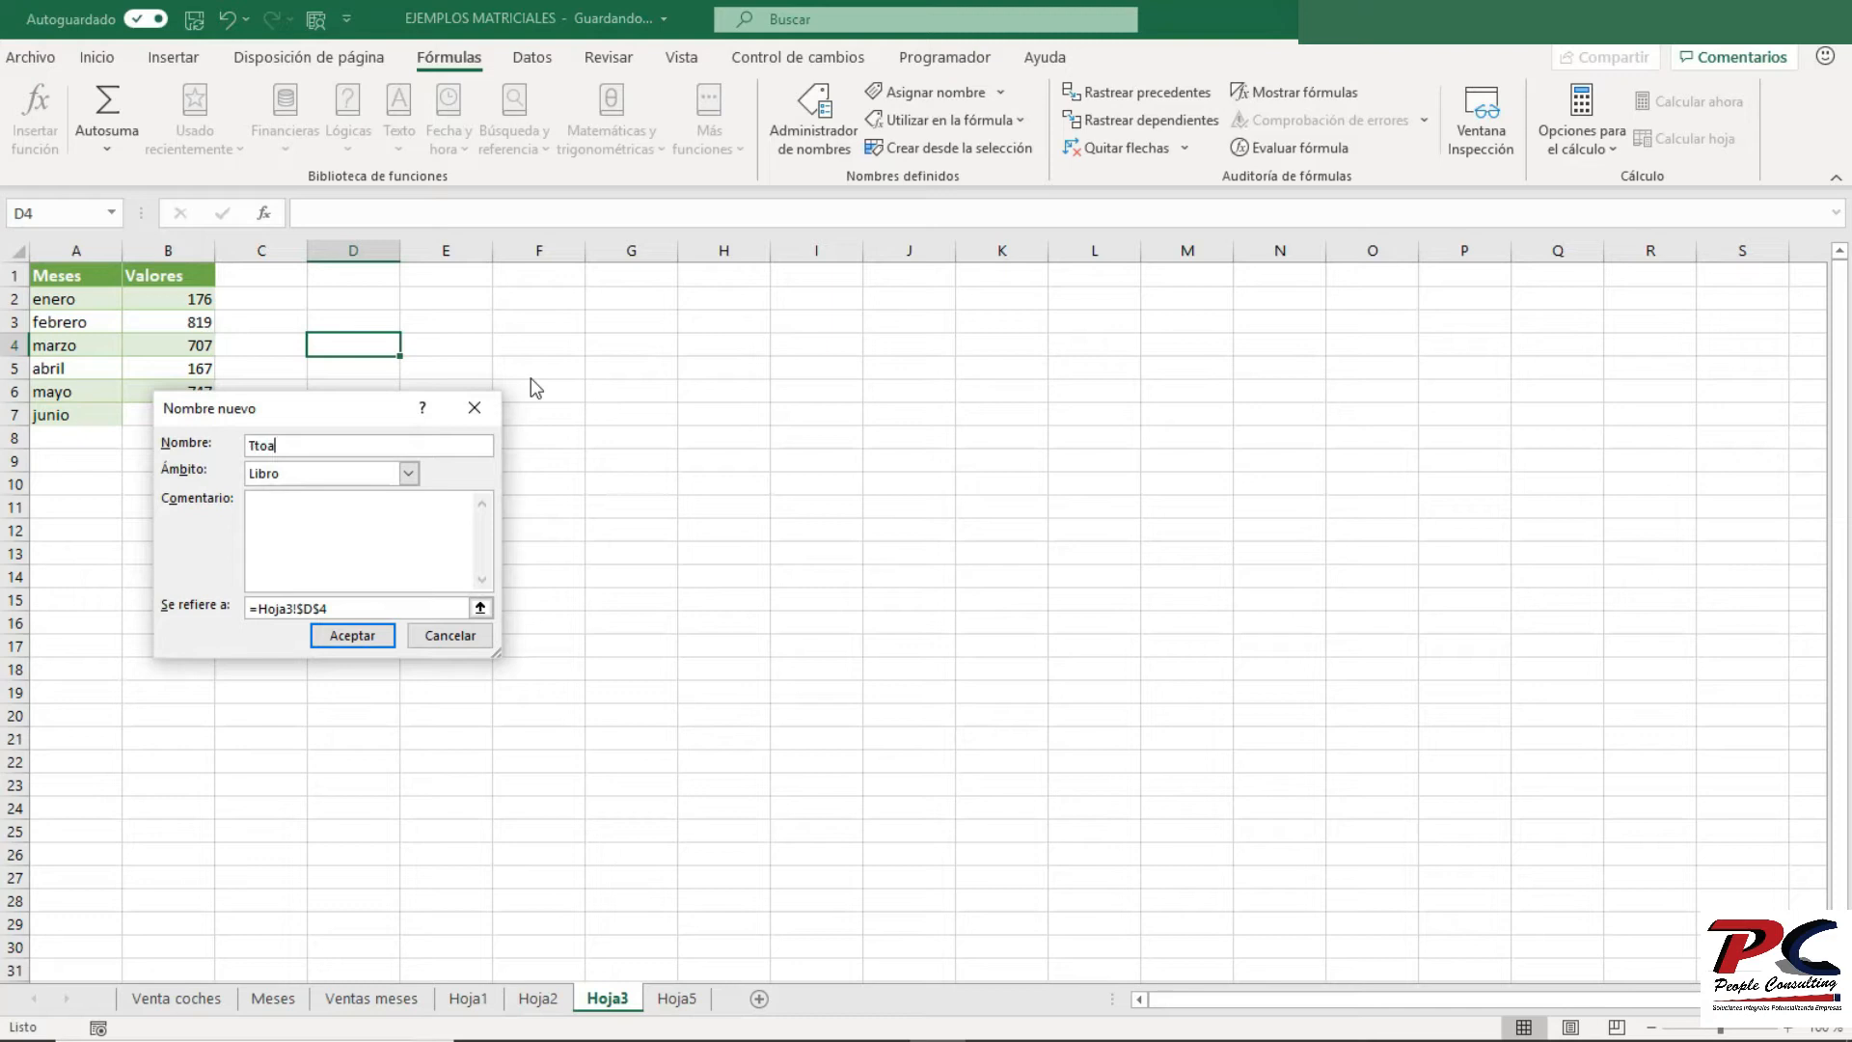
pyautogui.press('BackSpace')
pyautogui.press('BackSpace')
pyautogui.press('BackSpace')
pyautogui.write('otal1')
pyautogui.click(361, 608)
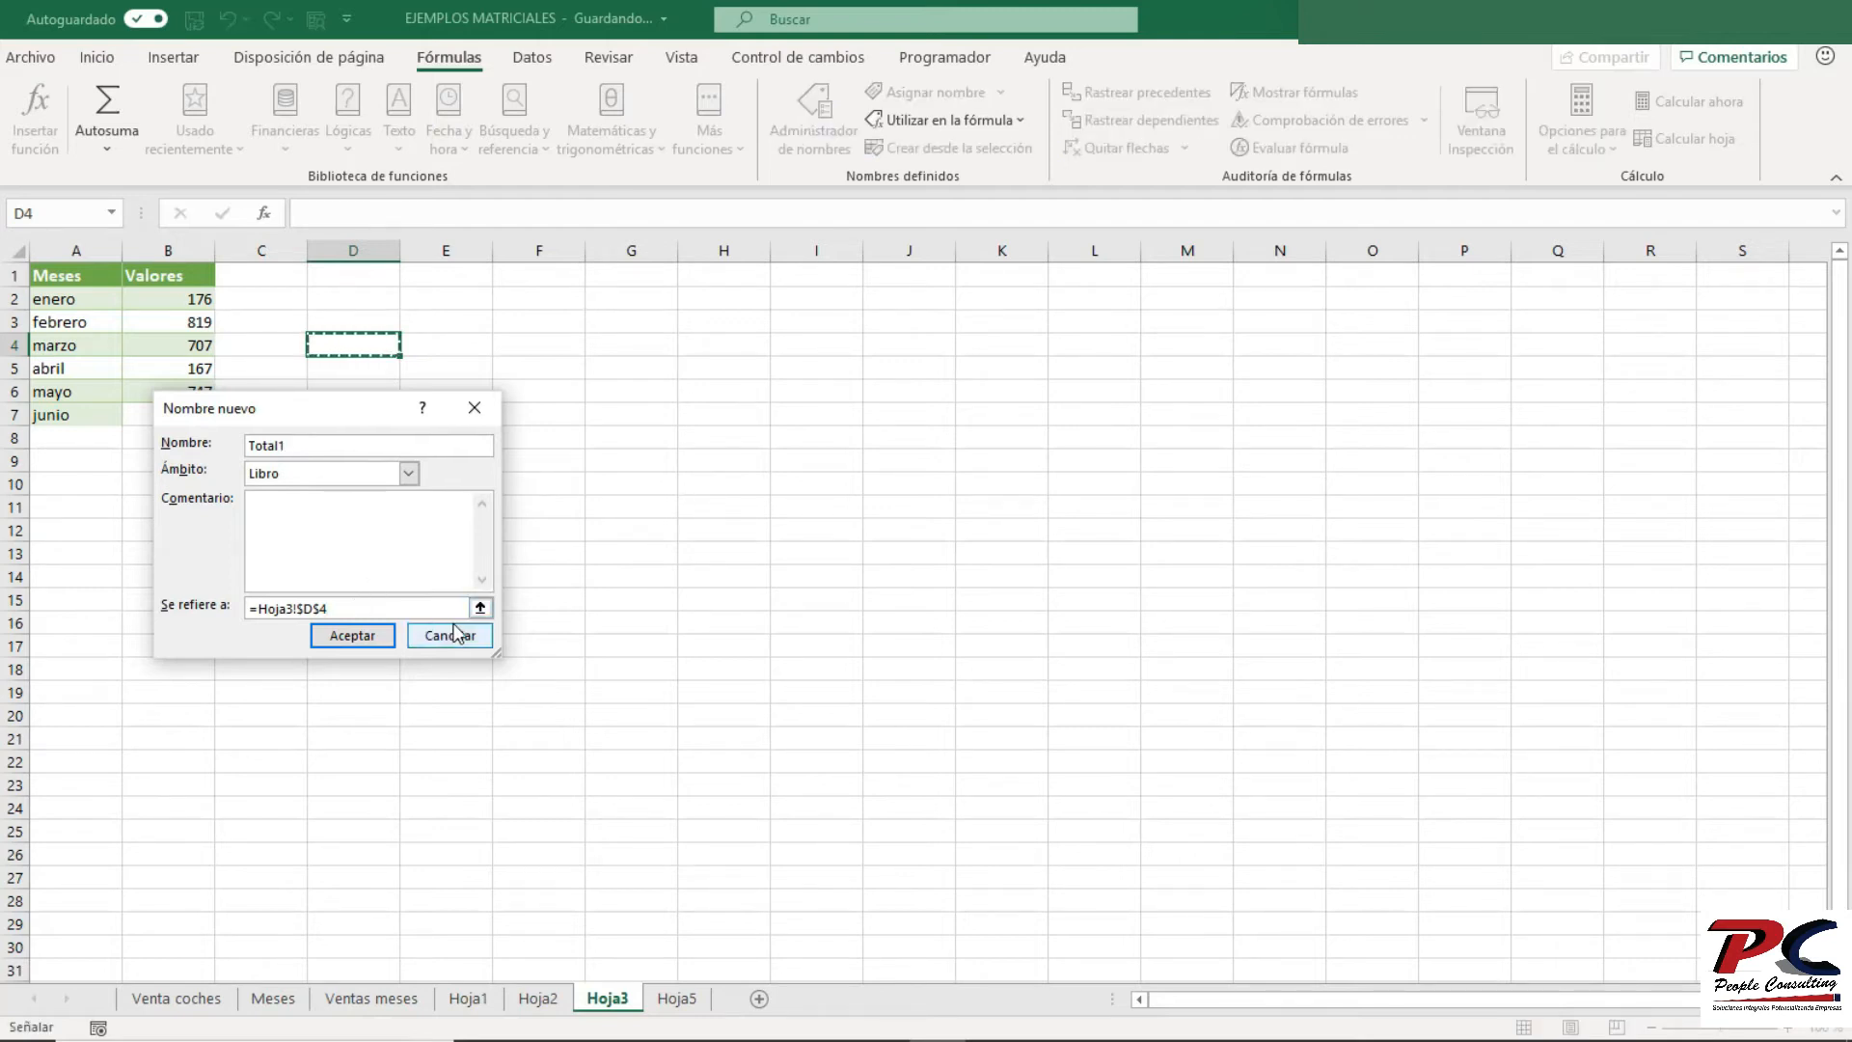
pyautogui.click(480, 608)
pyautogui.write('+')
pyautogui.moveTo(193, 296); pyautogui.dragTo(193, 343)
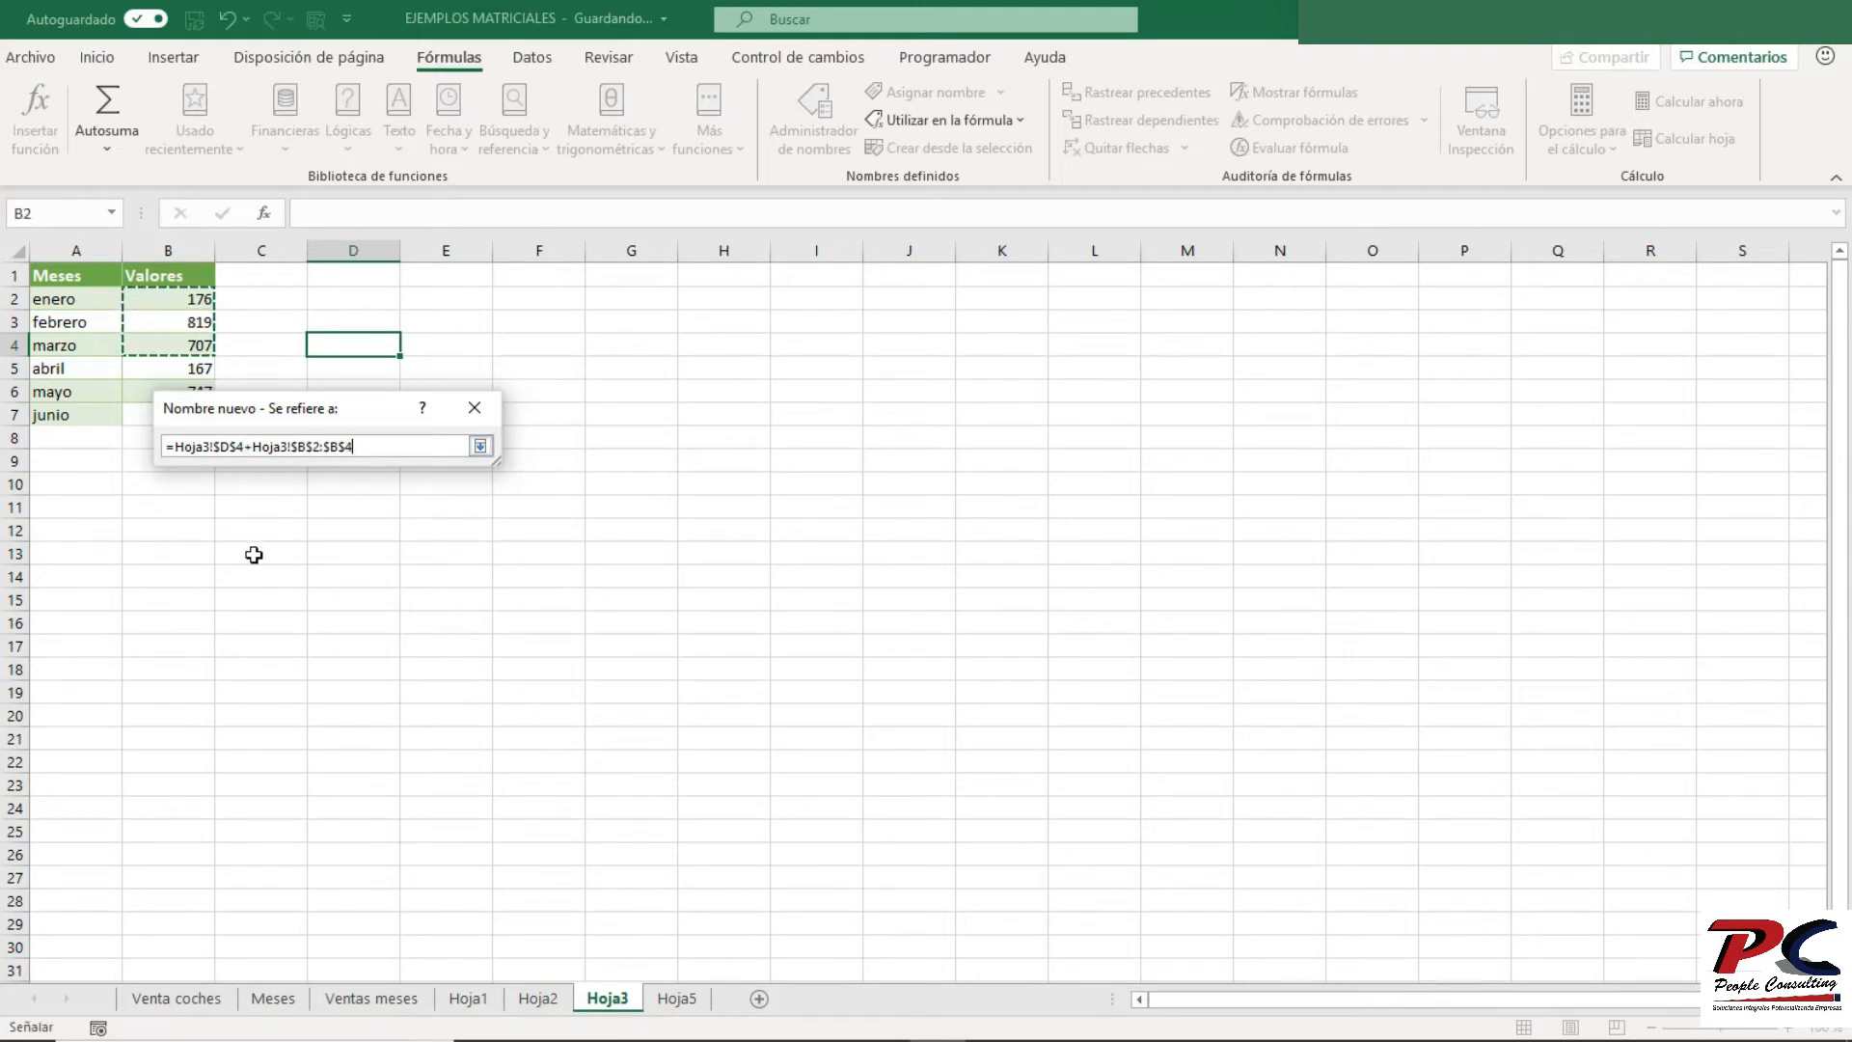
# - Replace the reference of Total1 with =Hoja3!$B$2:$B$4 and save the name
pyautogui.hotkey('ctrl', 'a')
pyautogui.press('BackSpace')
pyautogui.write('=')
pyautogui.moveTo(195, 296); pyautogui.dragTo(193, 343)
pyautogui.click(479, 445)
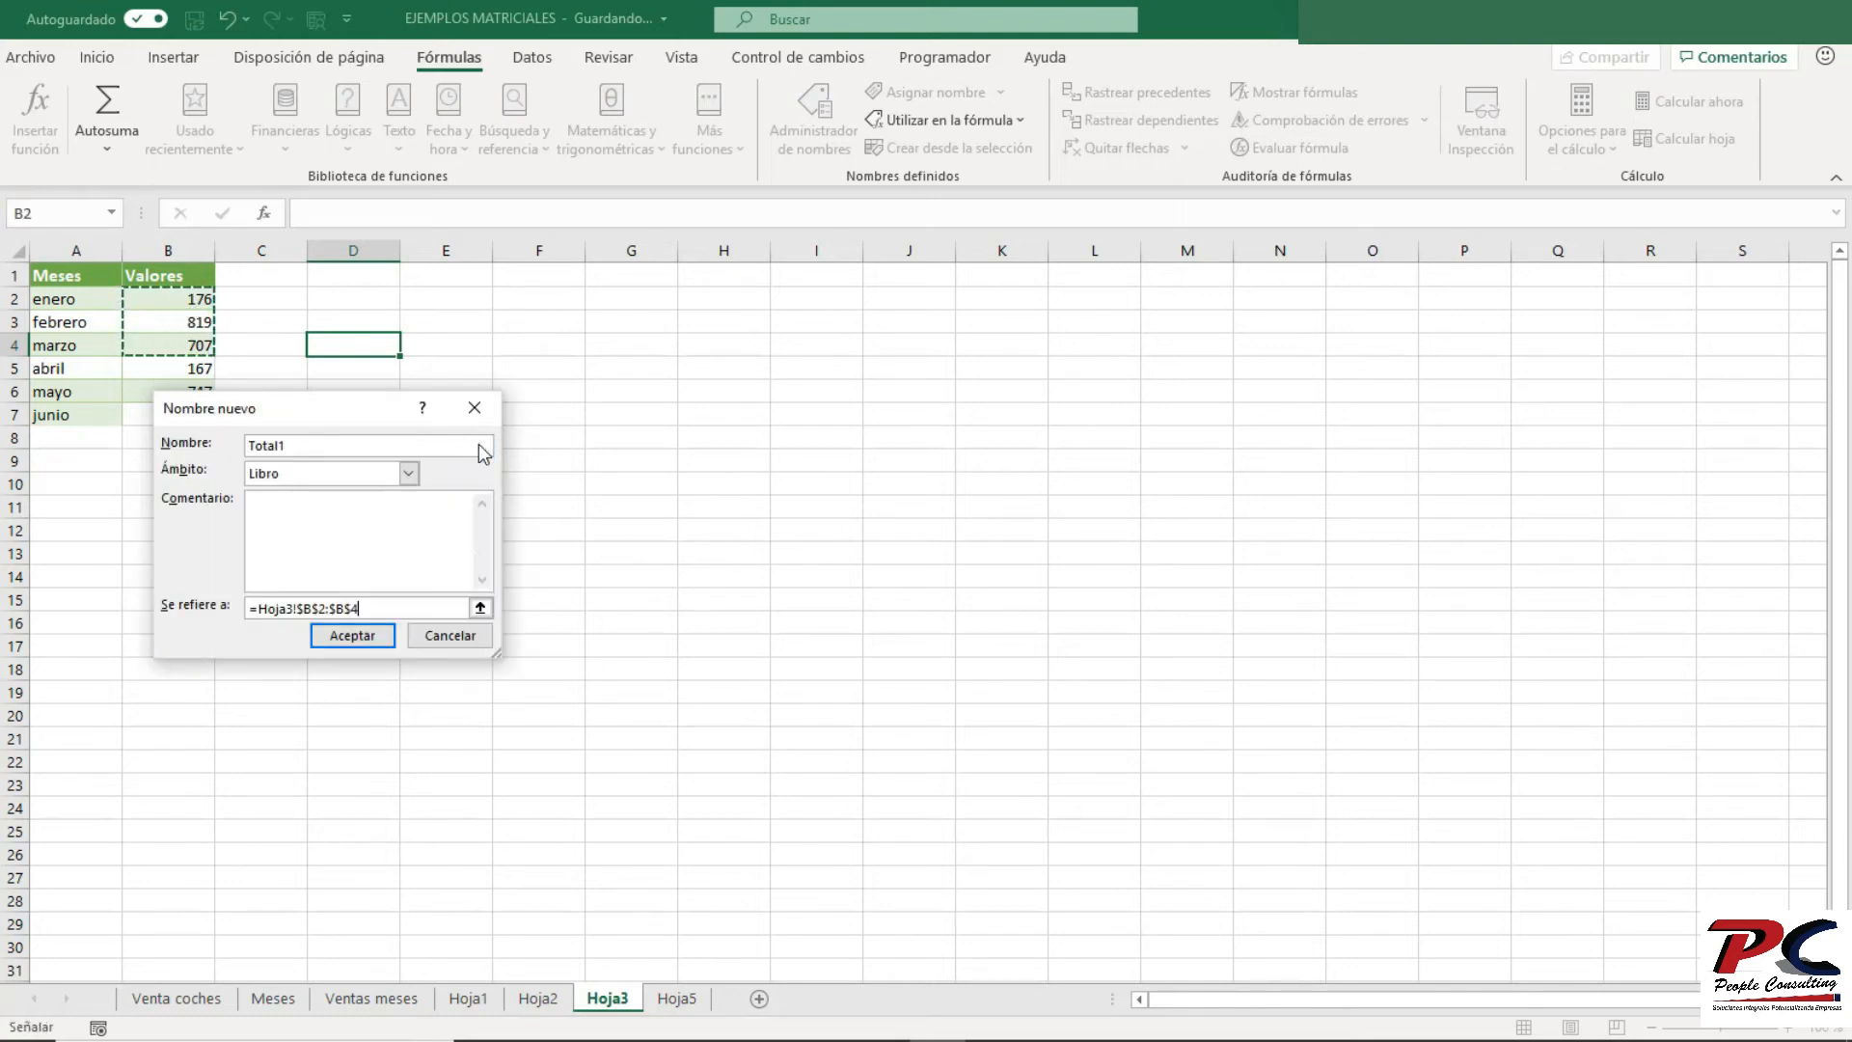
pyautogui.click(372, 637)
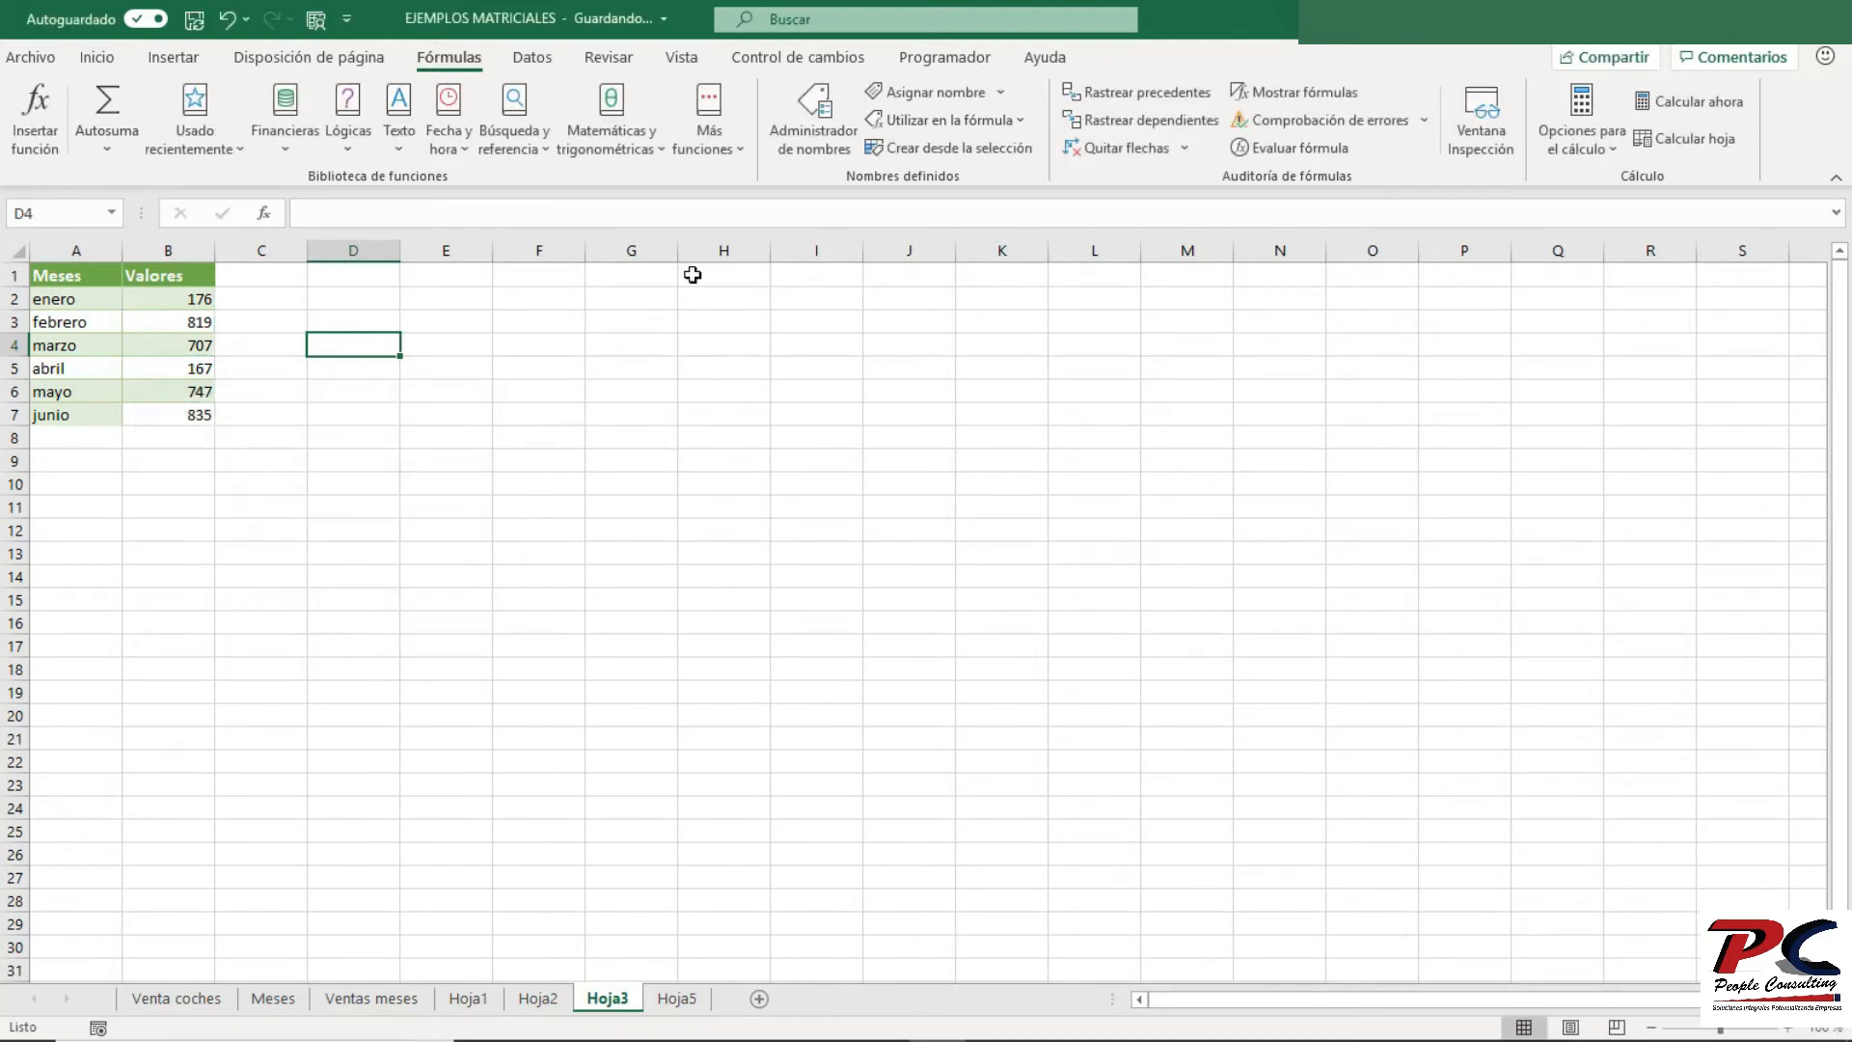
# - Start defining another new name and call it Total2
pyautogui.click(1004, 92)
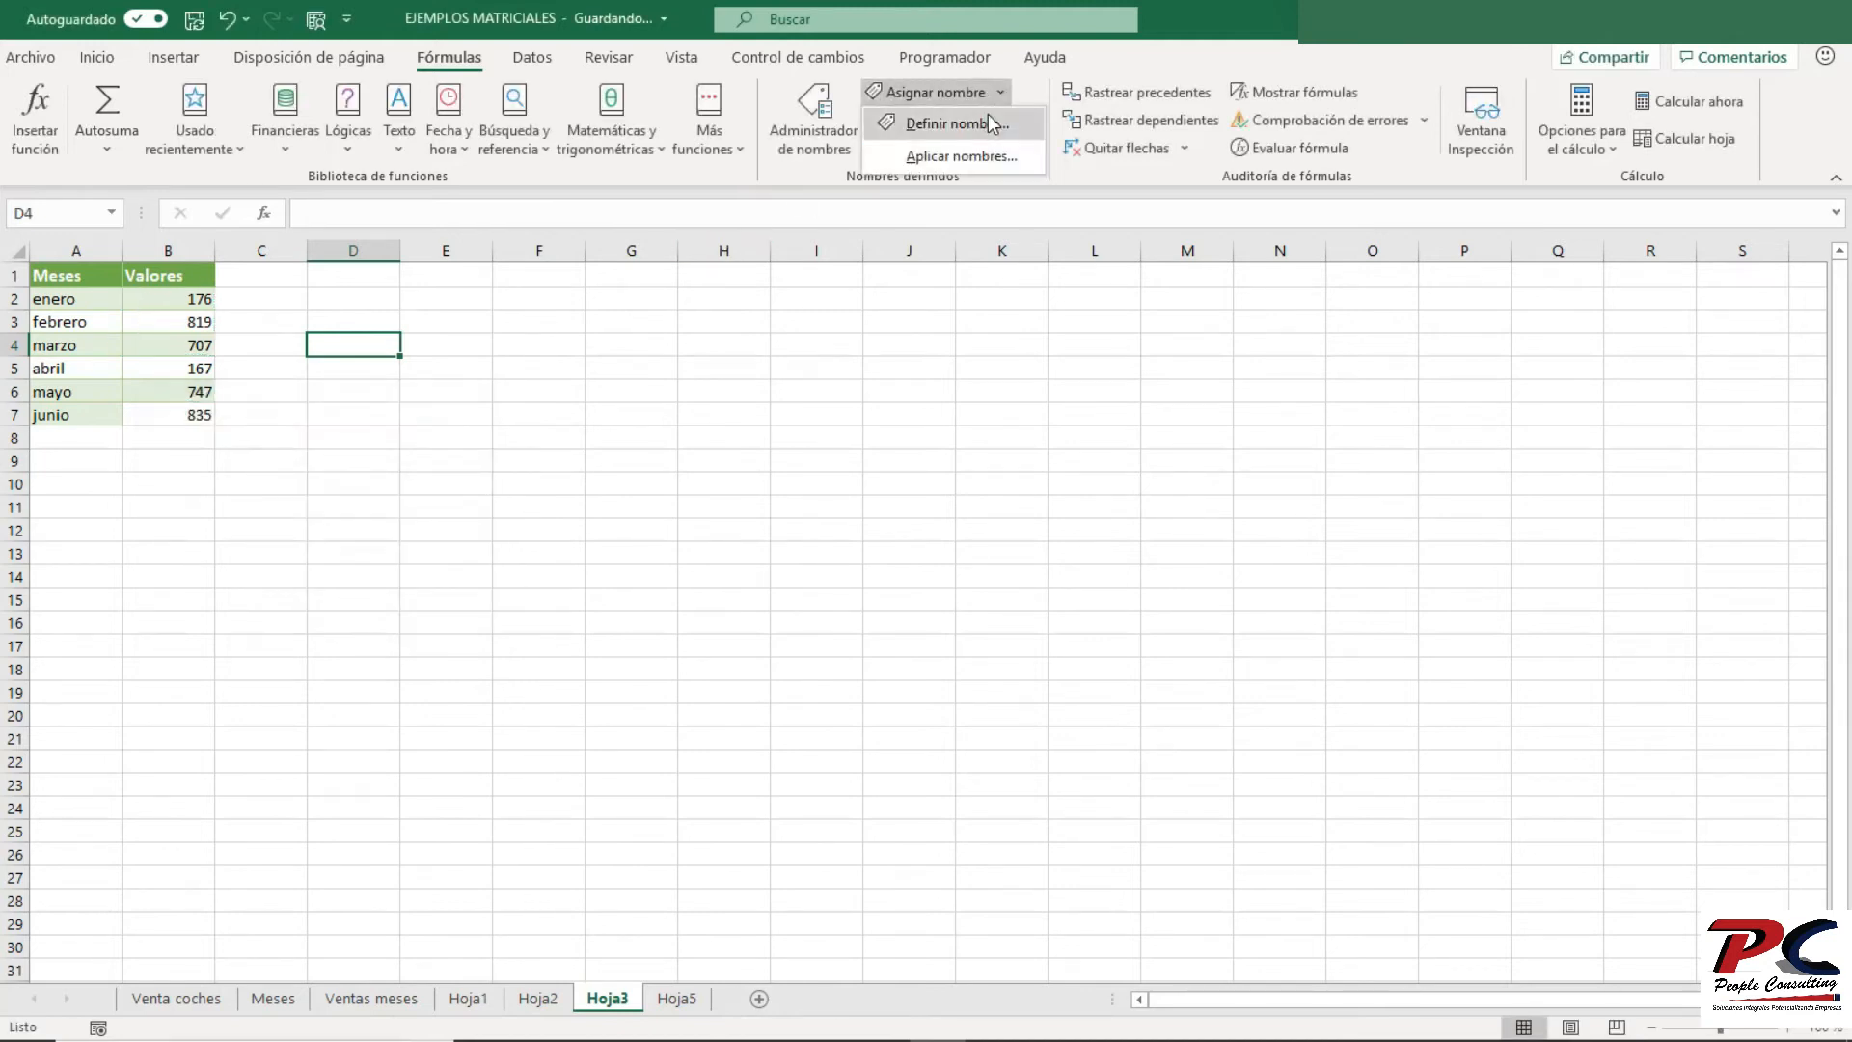
pyautogui.click(991, 122)
pyautogui.write('Total2')
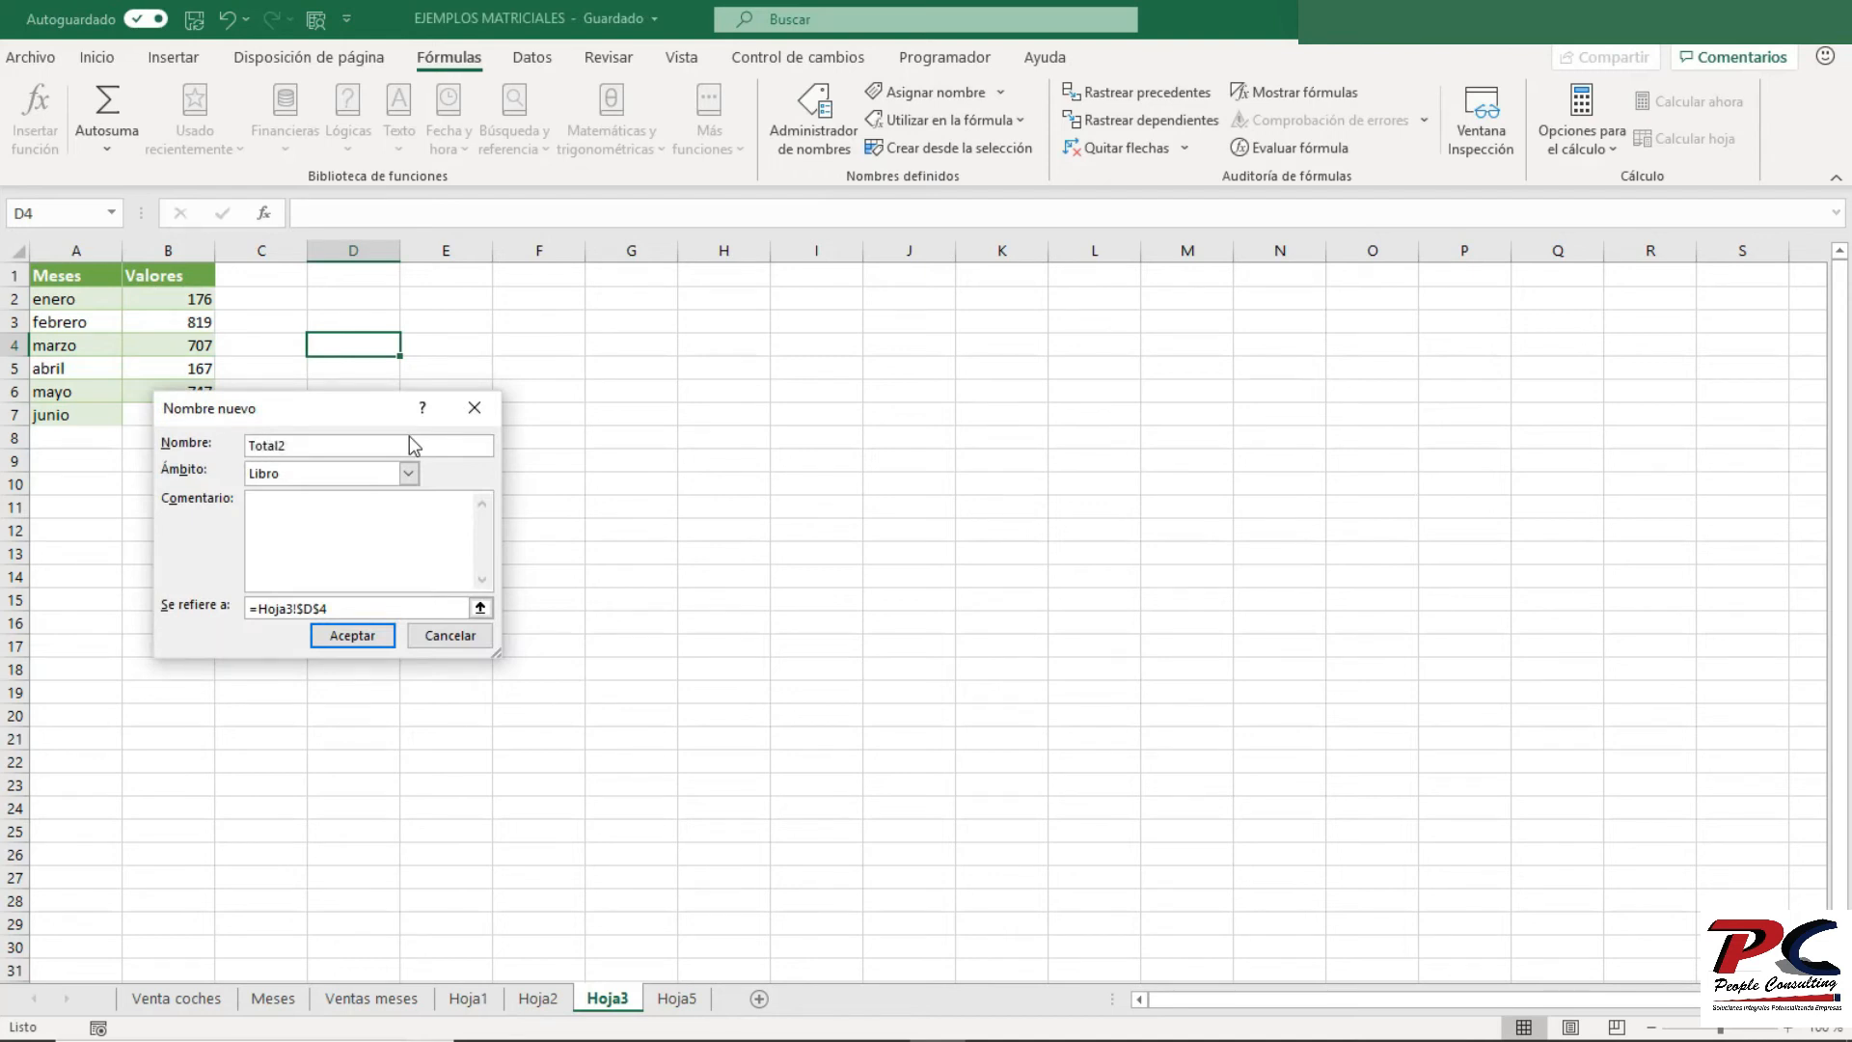
# - Make Total2 refer to =Hoja3!$B$5:$B$7, moving the dialog off the Valores data, and save the name
pyautogui.click(370, 606)
pyautogui.press('BackSpace')
pyautogui.press('BackSpace')
pyautogui.press('BackSpace')
pyautogui.press('BackSpace')
pyautogui.press('BackSpace')
pyautogui.press('BackSpace')
pyautogui.press('BackSpace')
pyautogui.press('BackSpace')
pyautogui.press('BackSpace')
pyautogui.press('BackSpace')
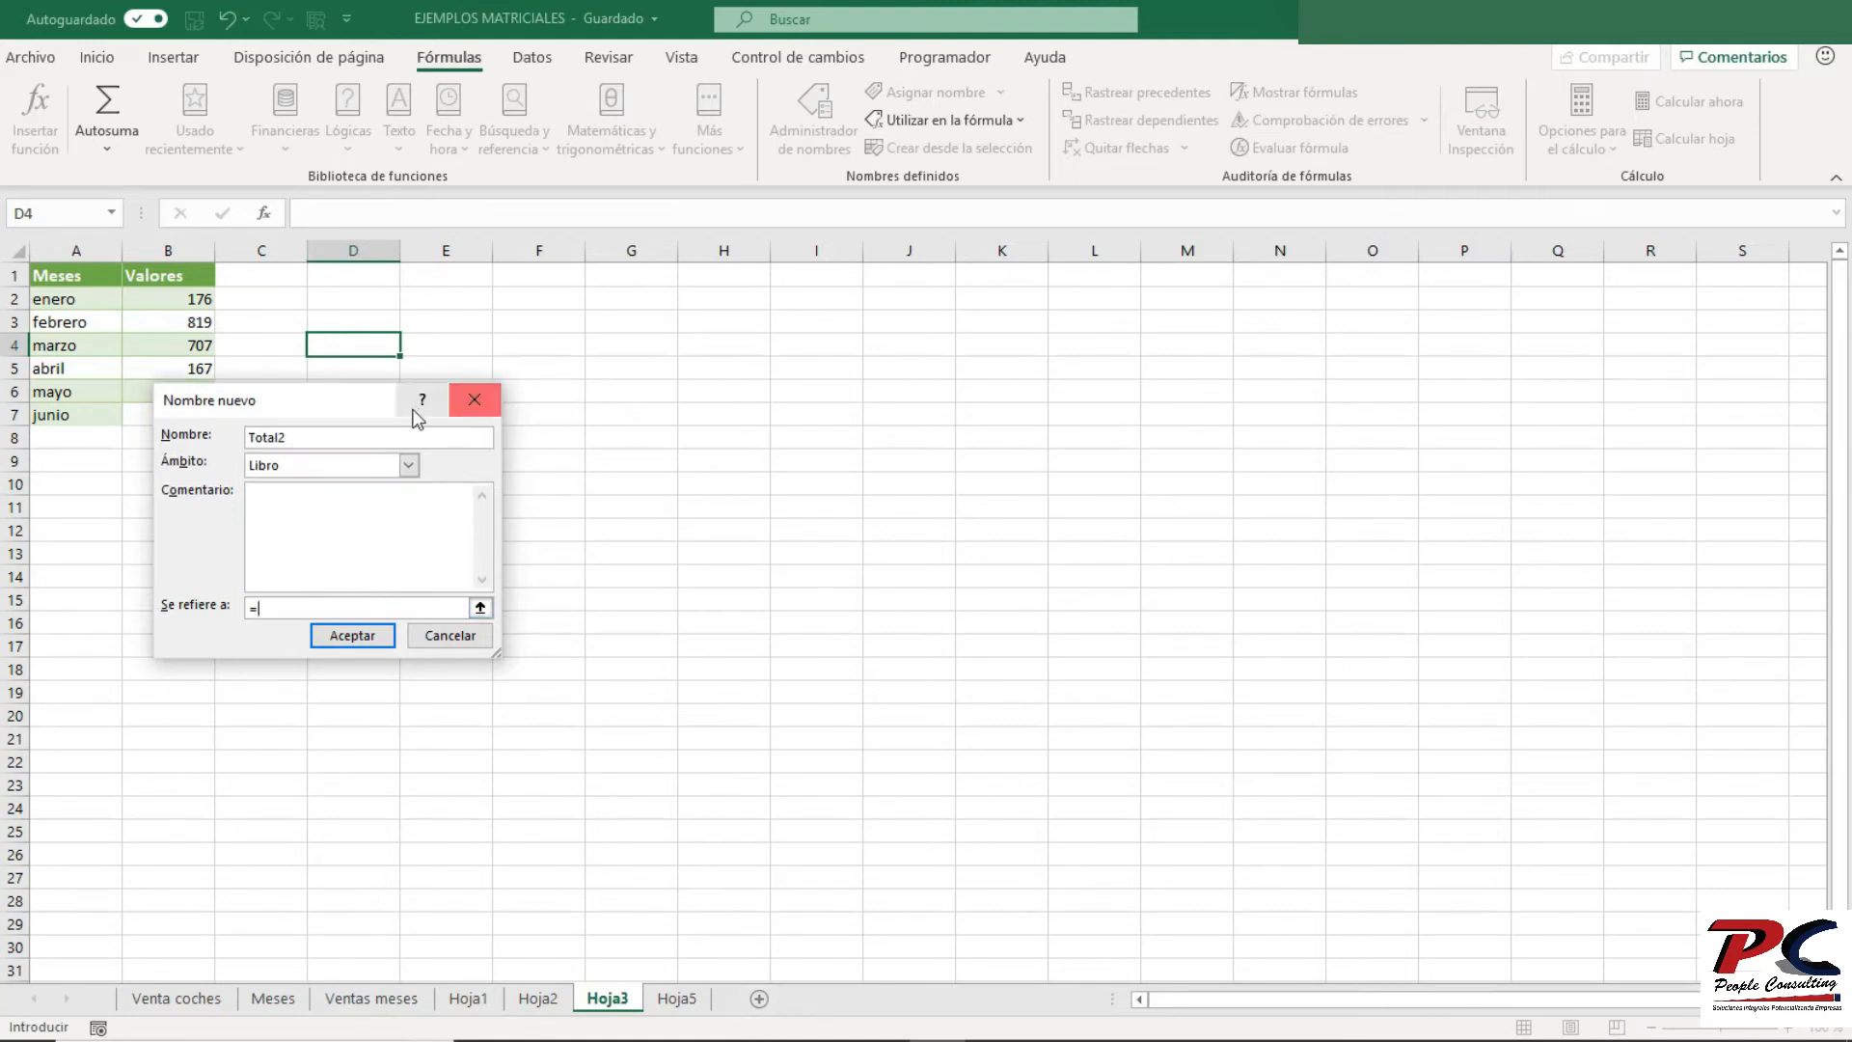
pyautogui.moveTo(384, 407); pyautogui.dragTo(490, 403)
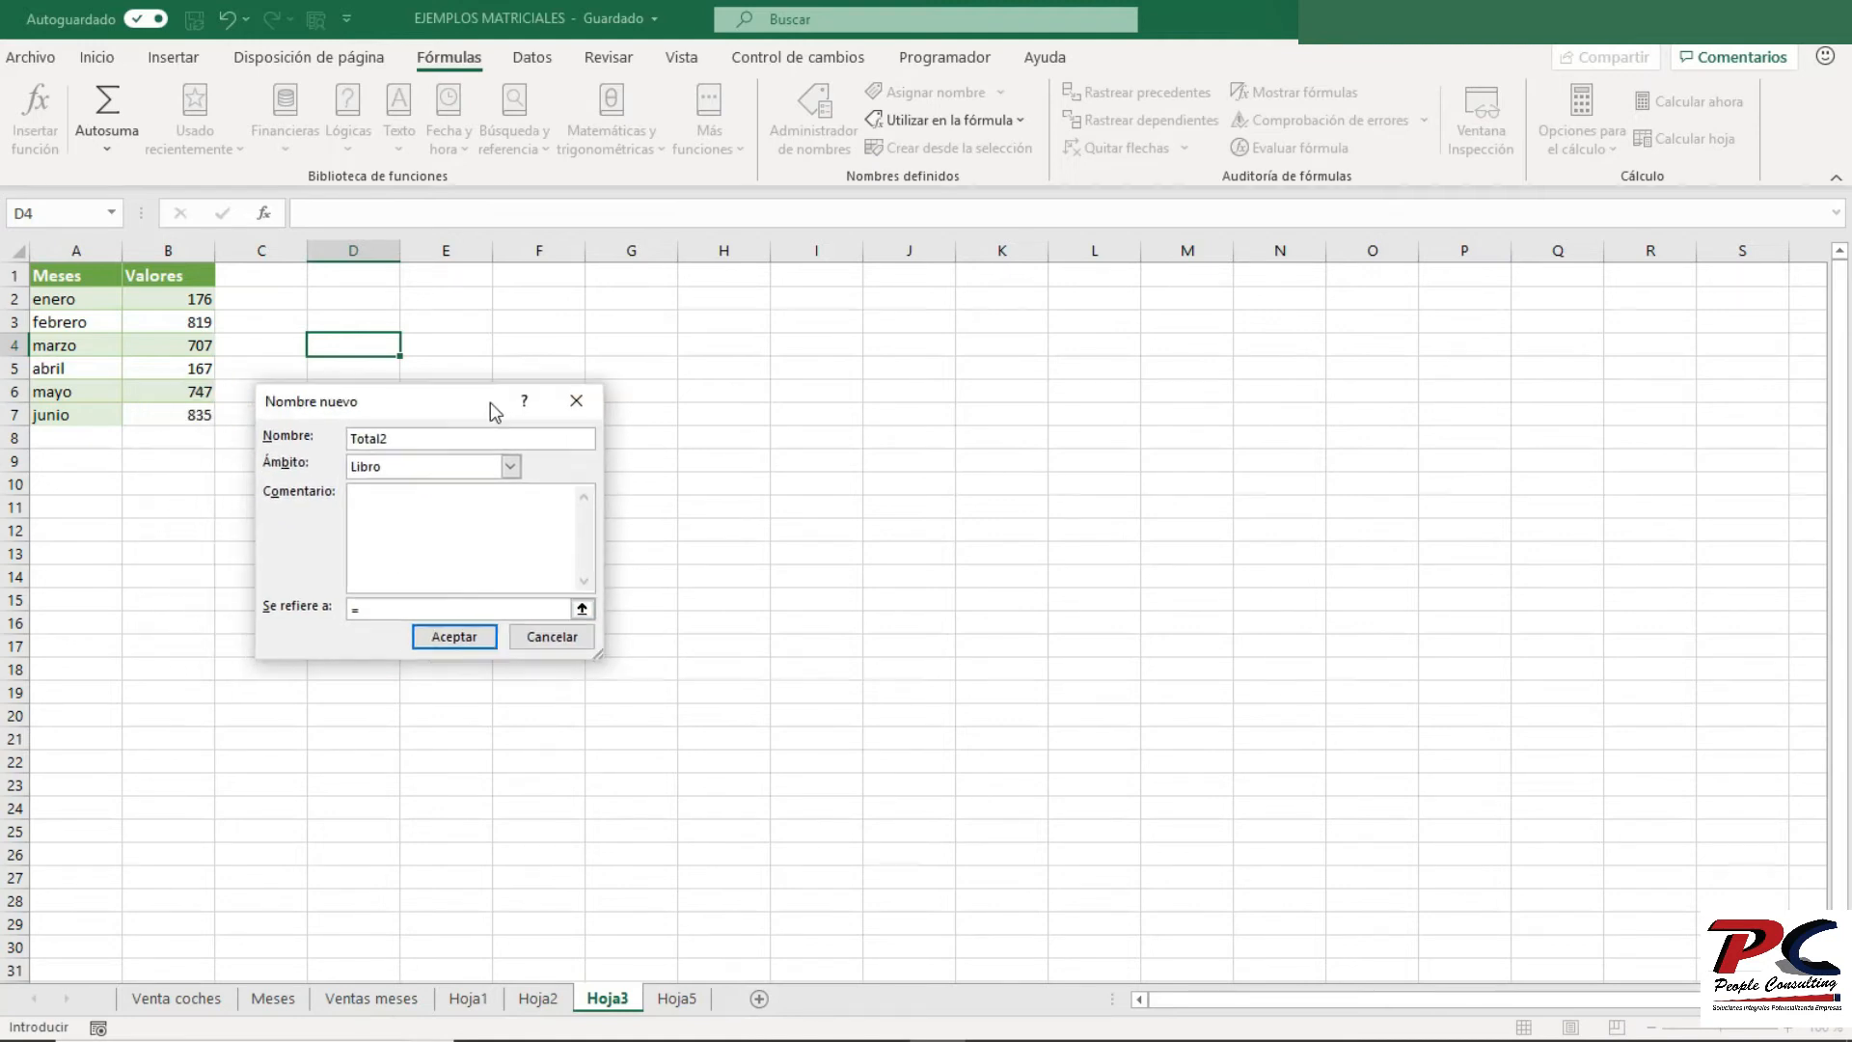
pyautogui.click(582, 608)
pyautogui.moveTo(198, 368); pyautogui.dragTo(183, 421)
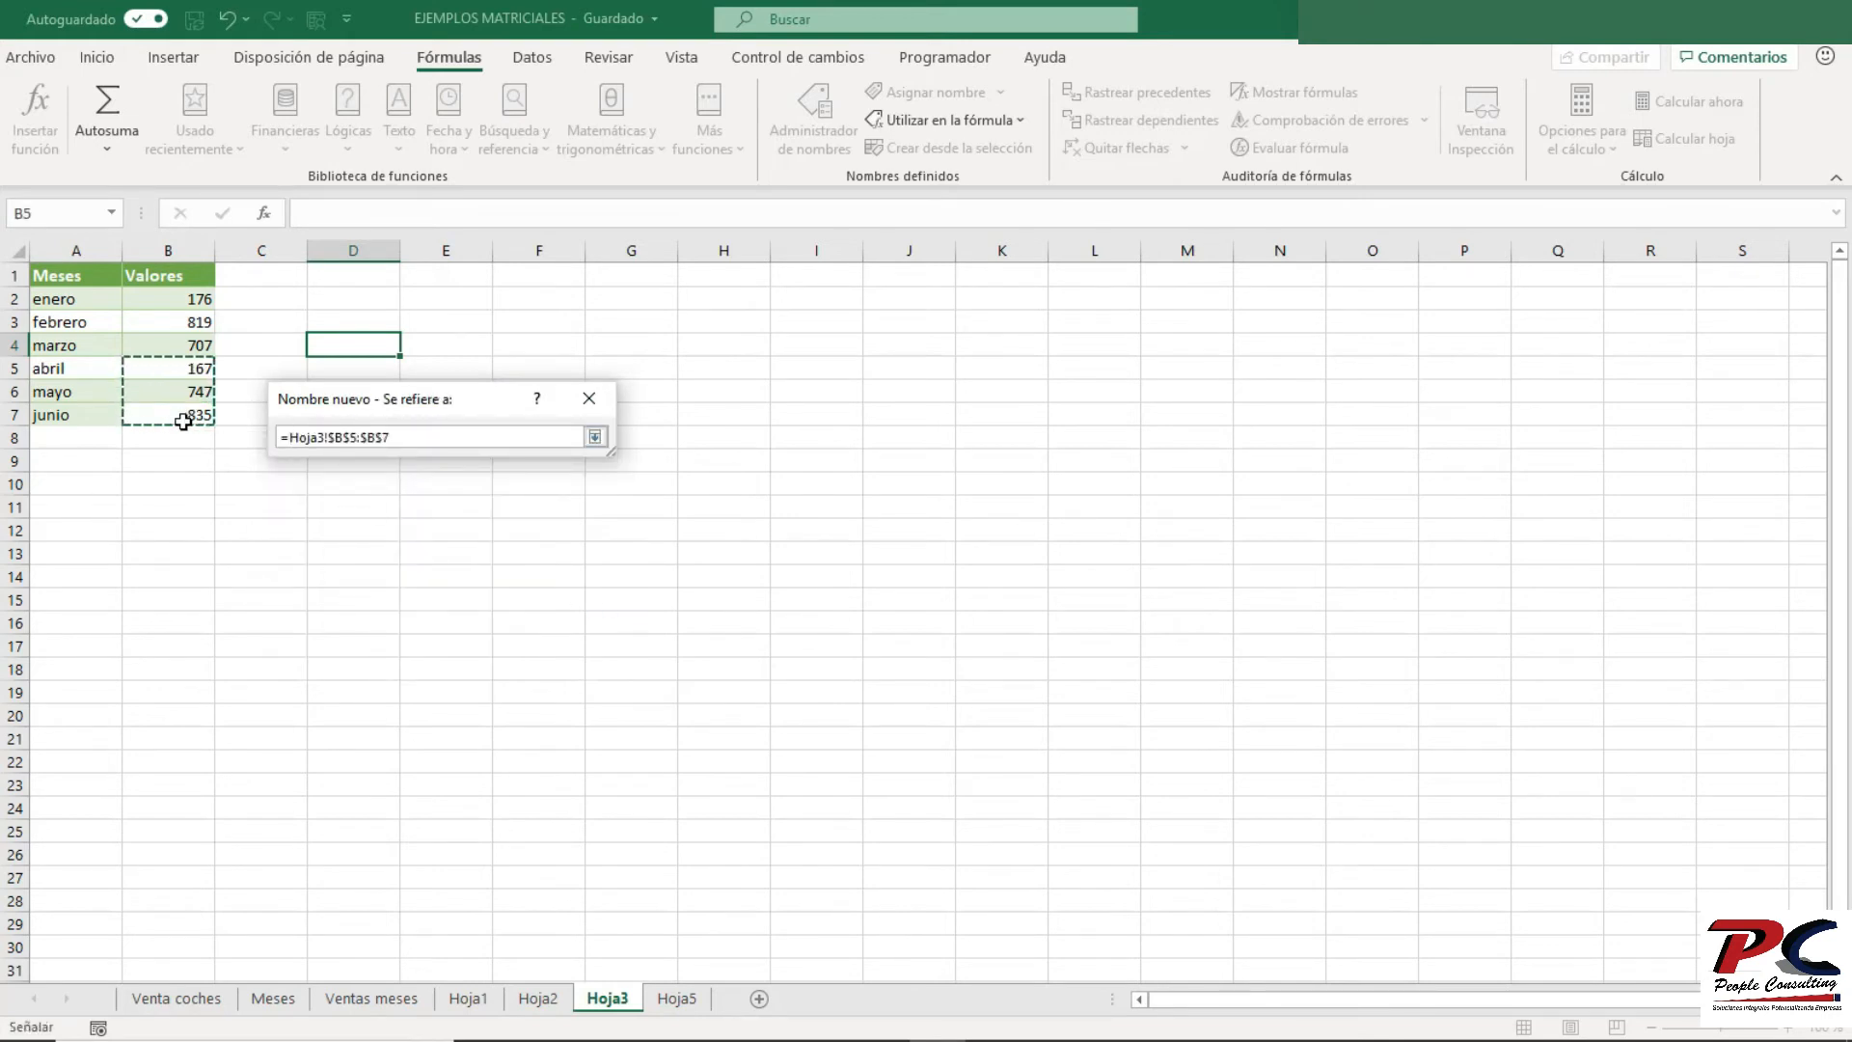
pyautogui.click(596, 438)
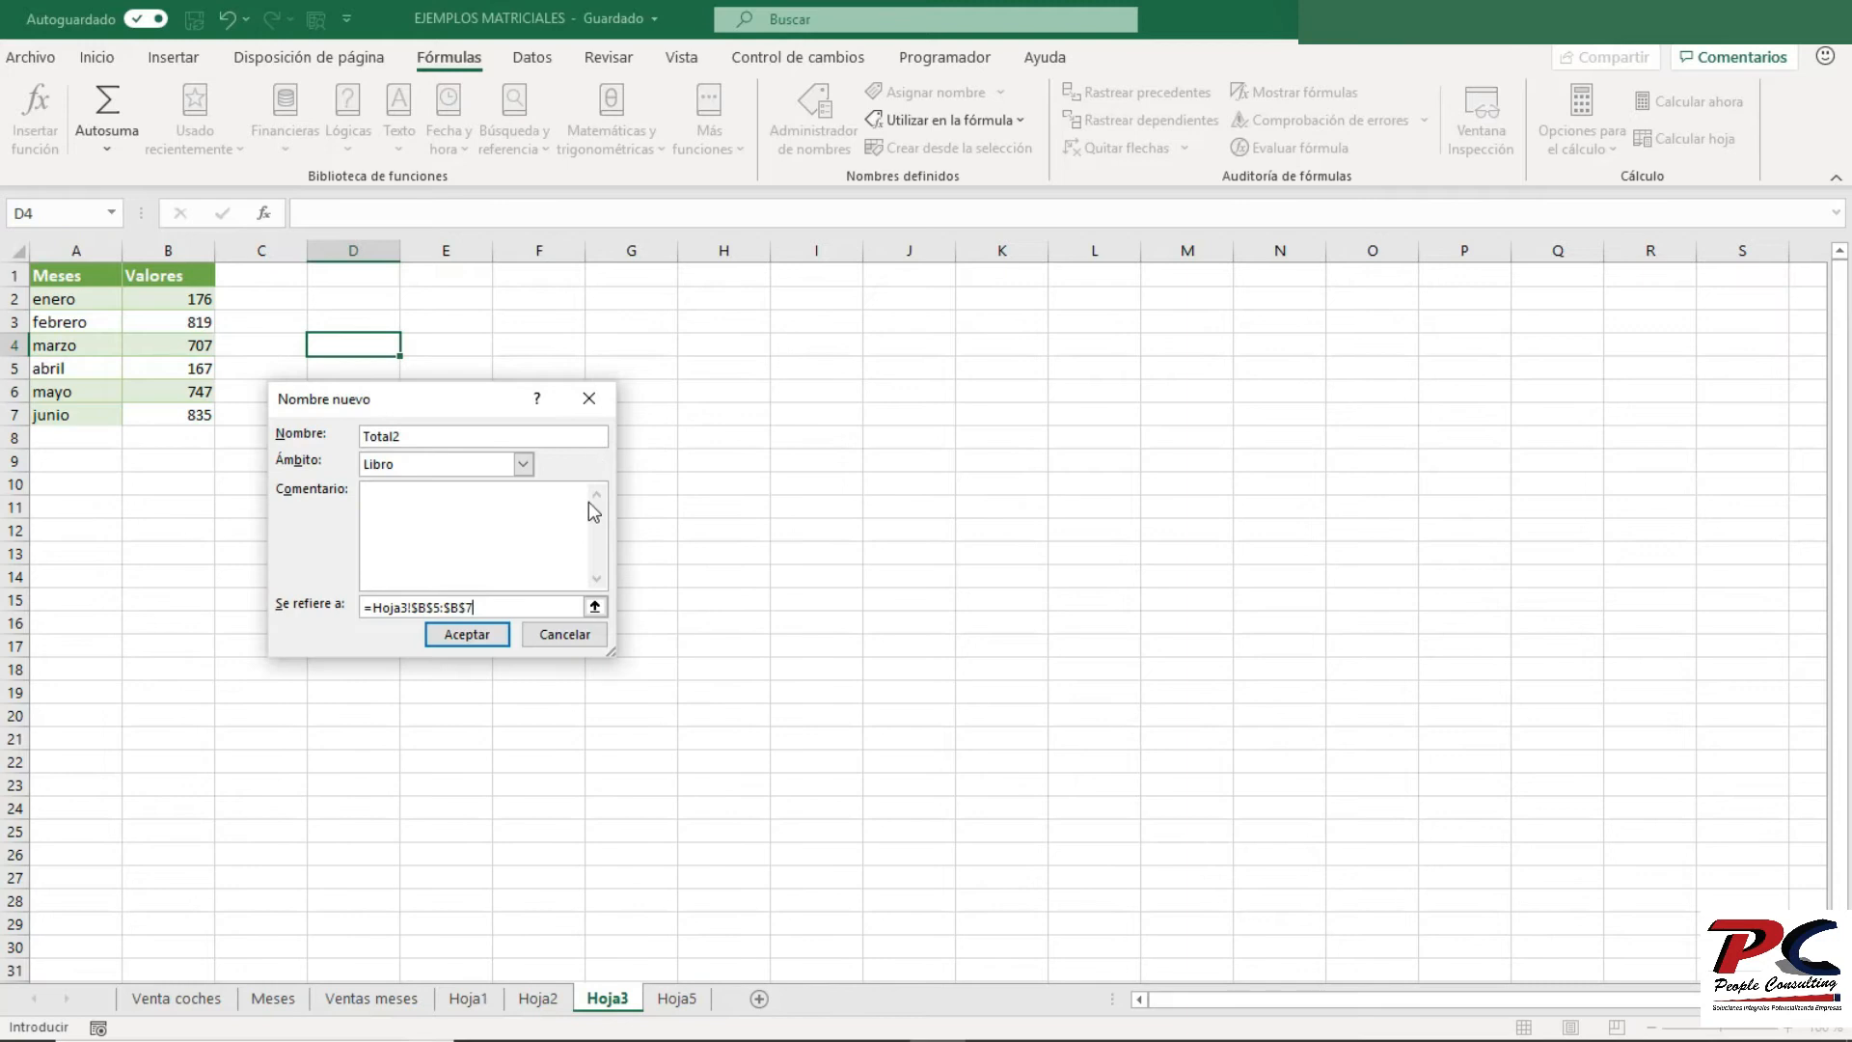
pyautogui.click(472, 636)
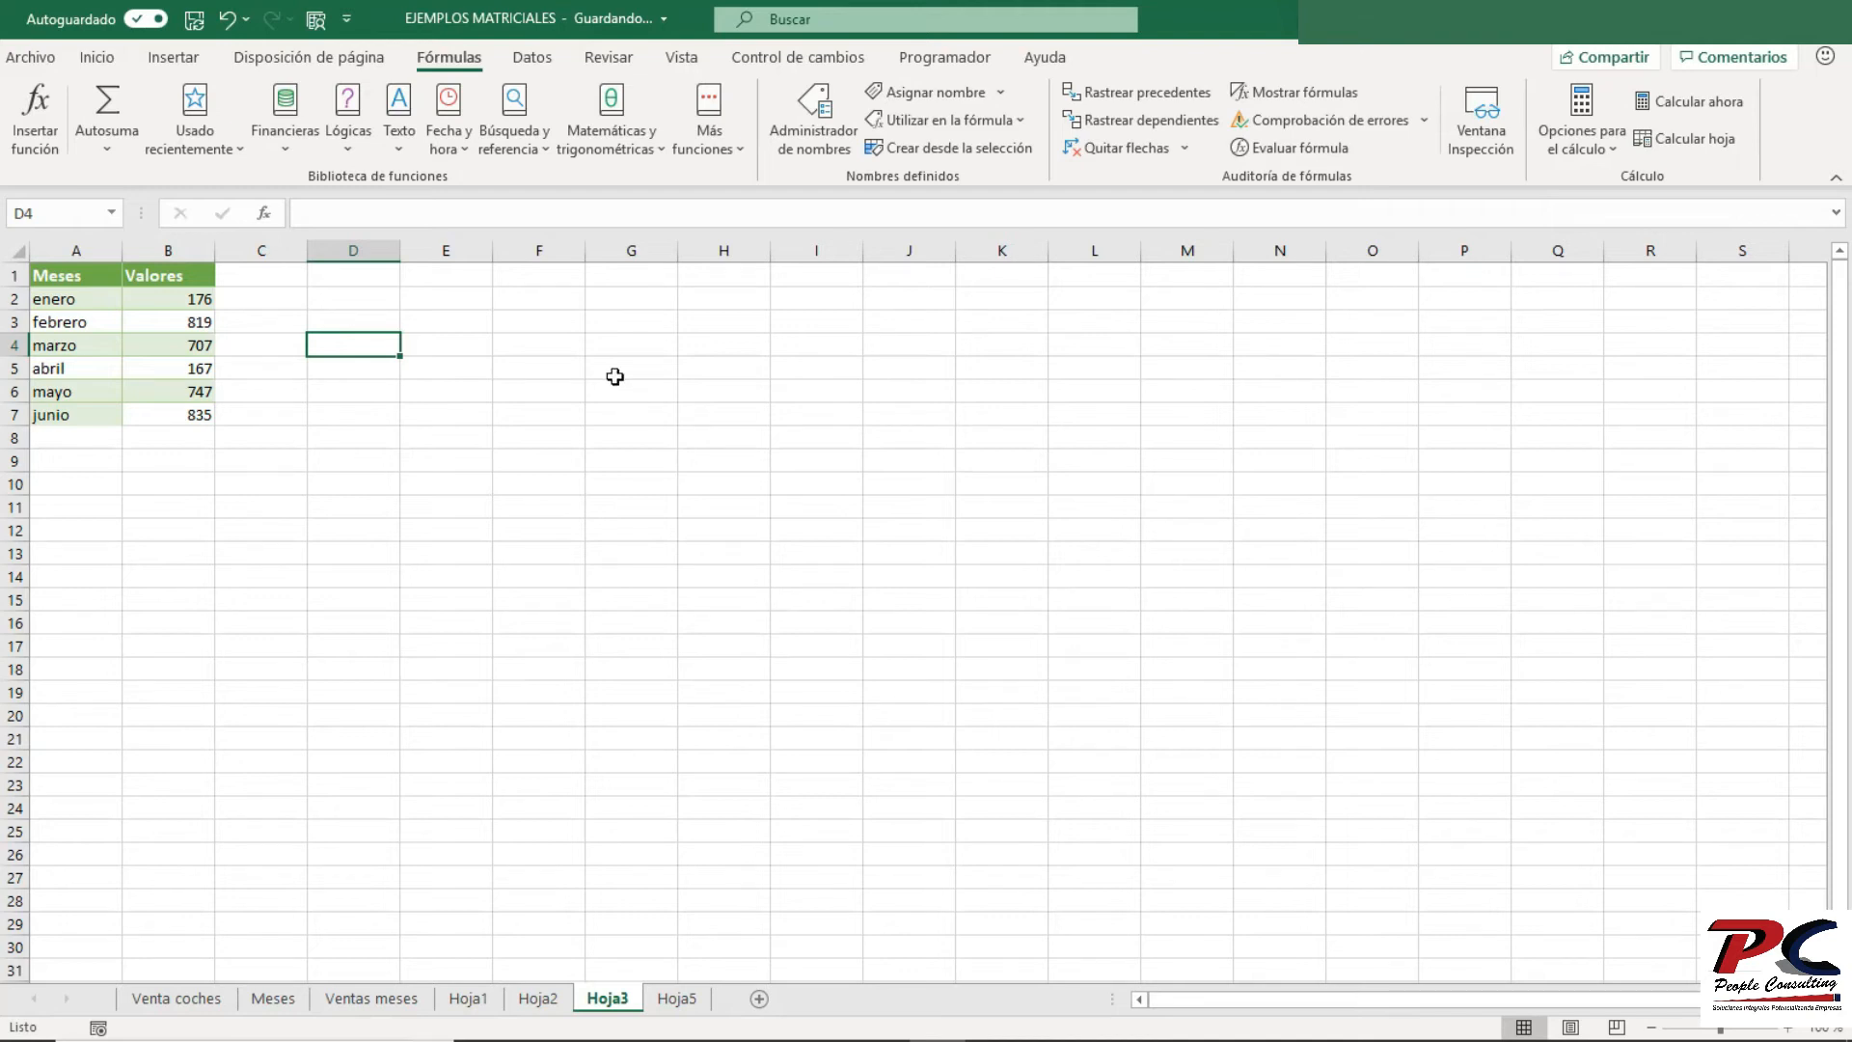
# - Add the header Trimestre1 in cell D1 and give it the formatting of the Meses header
pyautogui.click(380, 278)
pyautogui.write('Trimestre1')
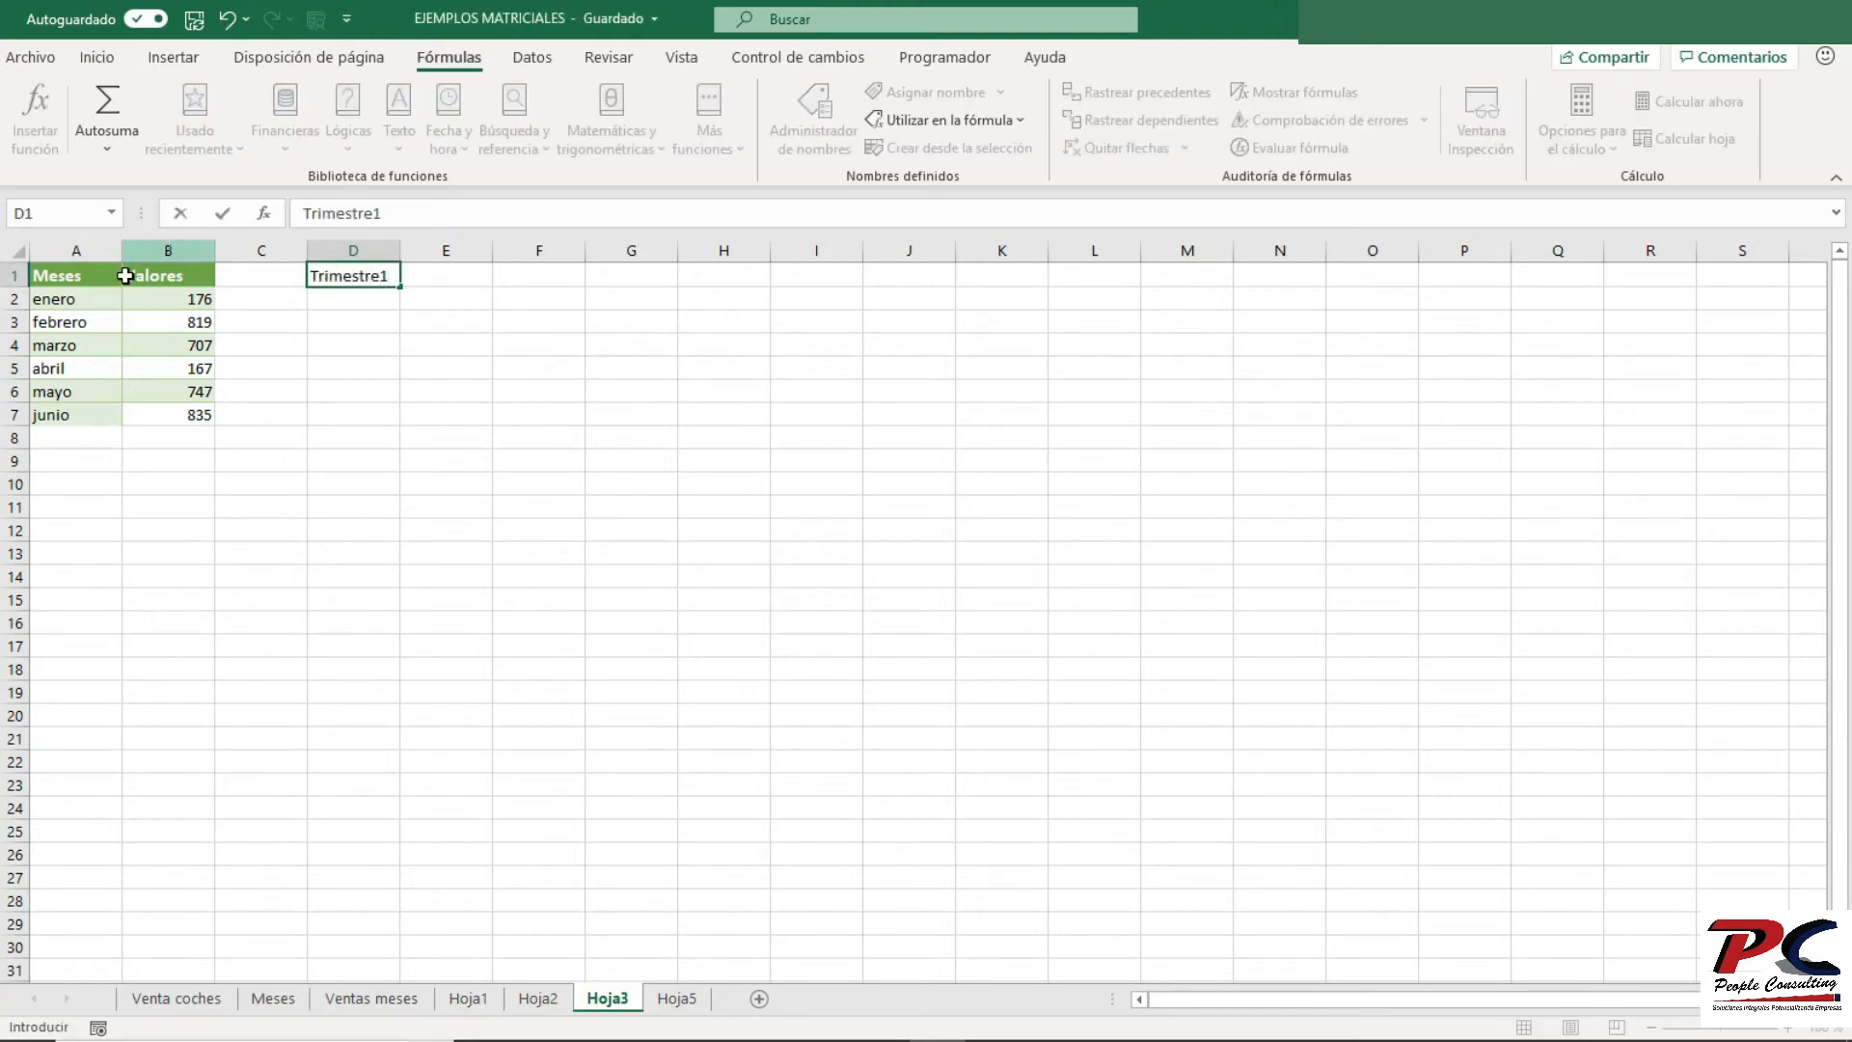
pyautogui.click(97, 279)
pyautogui.click(97, 58)
pyautogui.click(120, 148)
pyautogui.click(385, 276)
# - Enter =SUMA(trimestre1;Total1) in cell D2 as an array formula
pyautogui.click(373, 298)
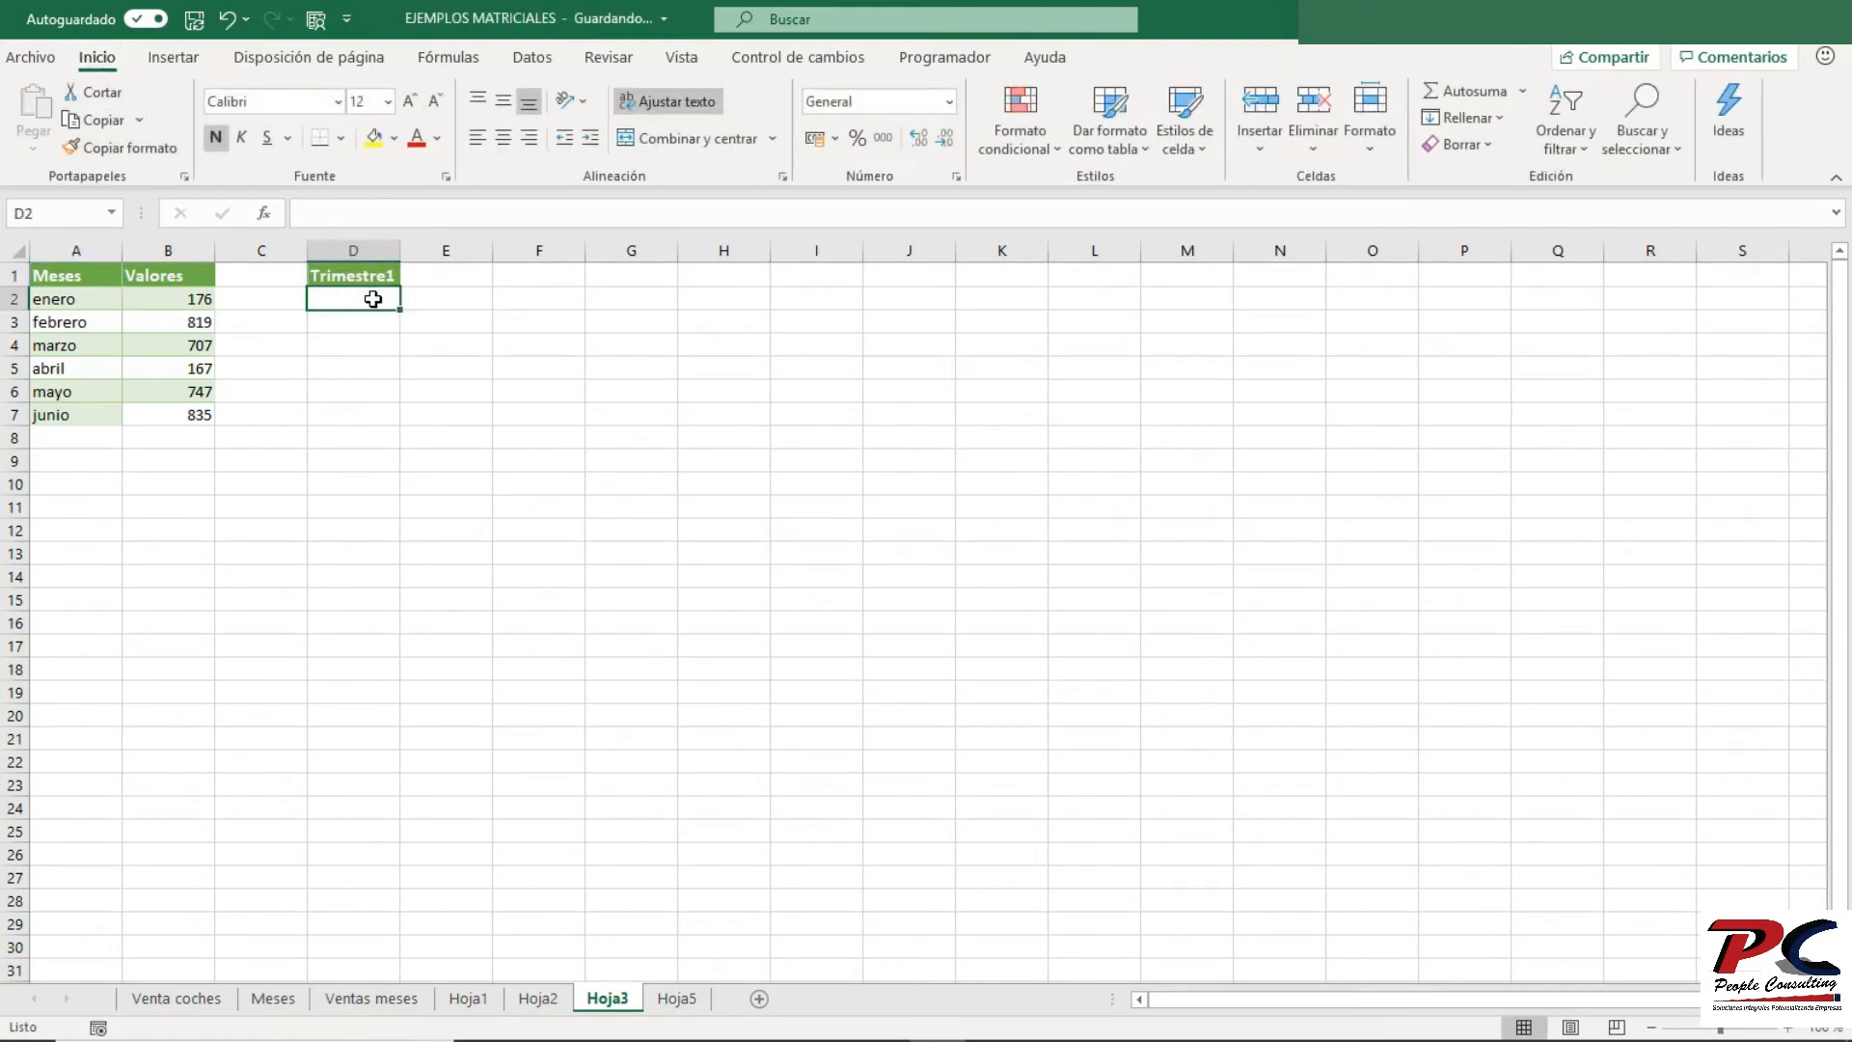
pyautogui.write('=suma')
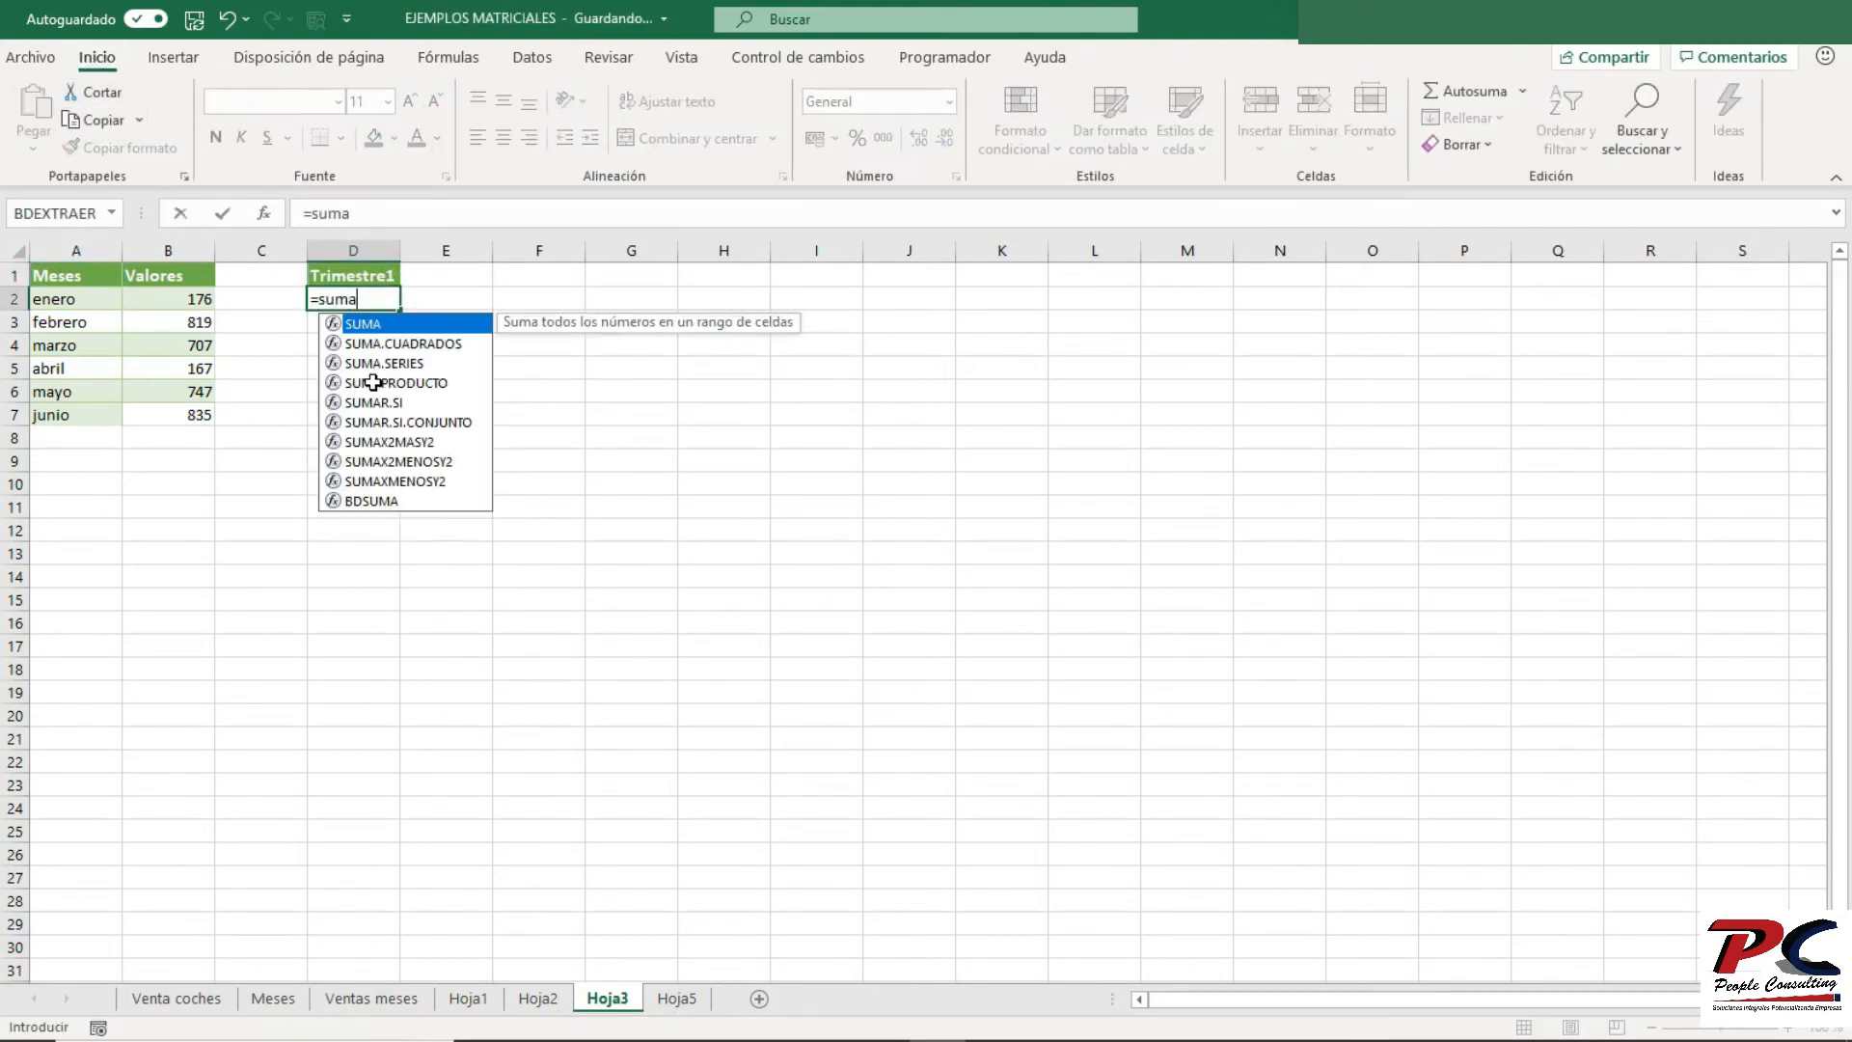
pyautogui.press('Tab')
pyautogui.write('trim')
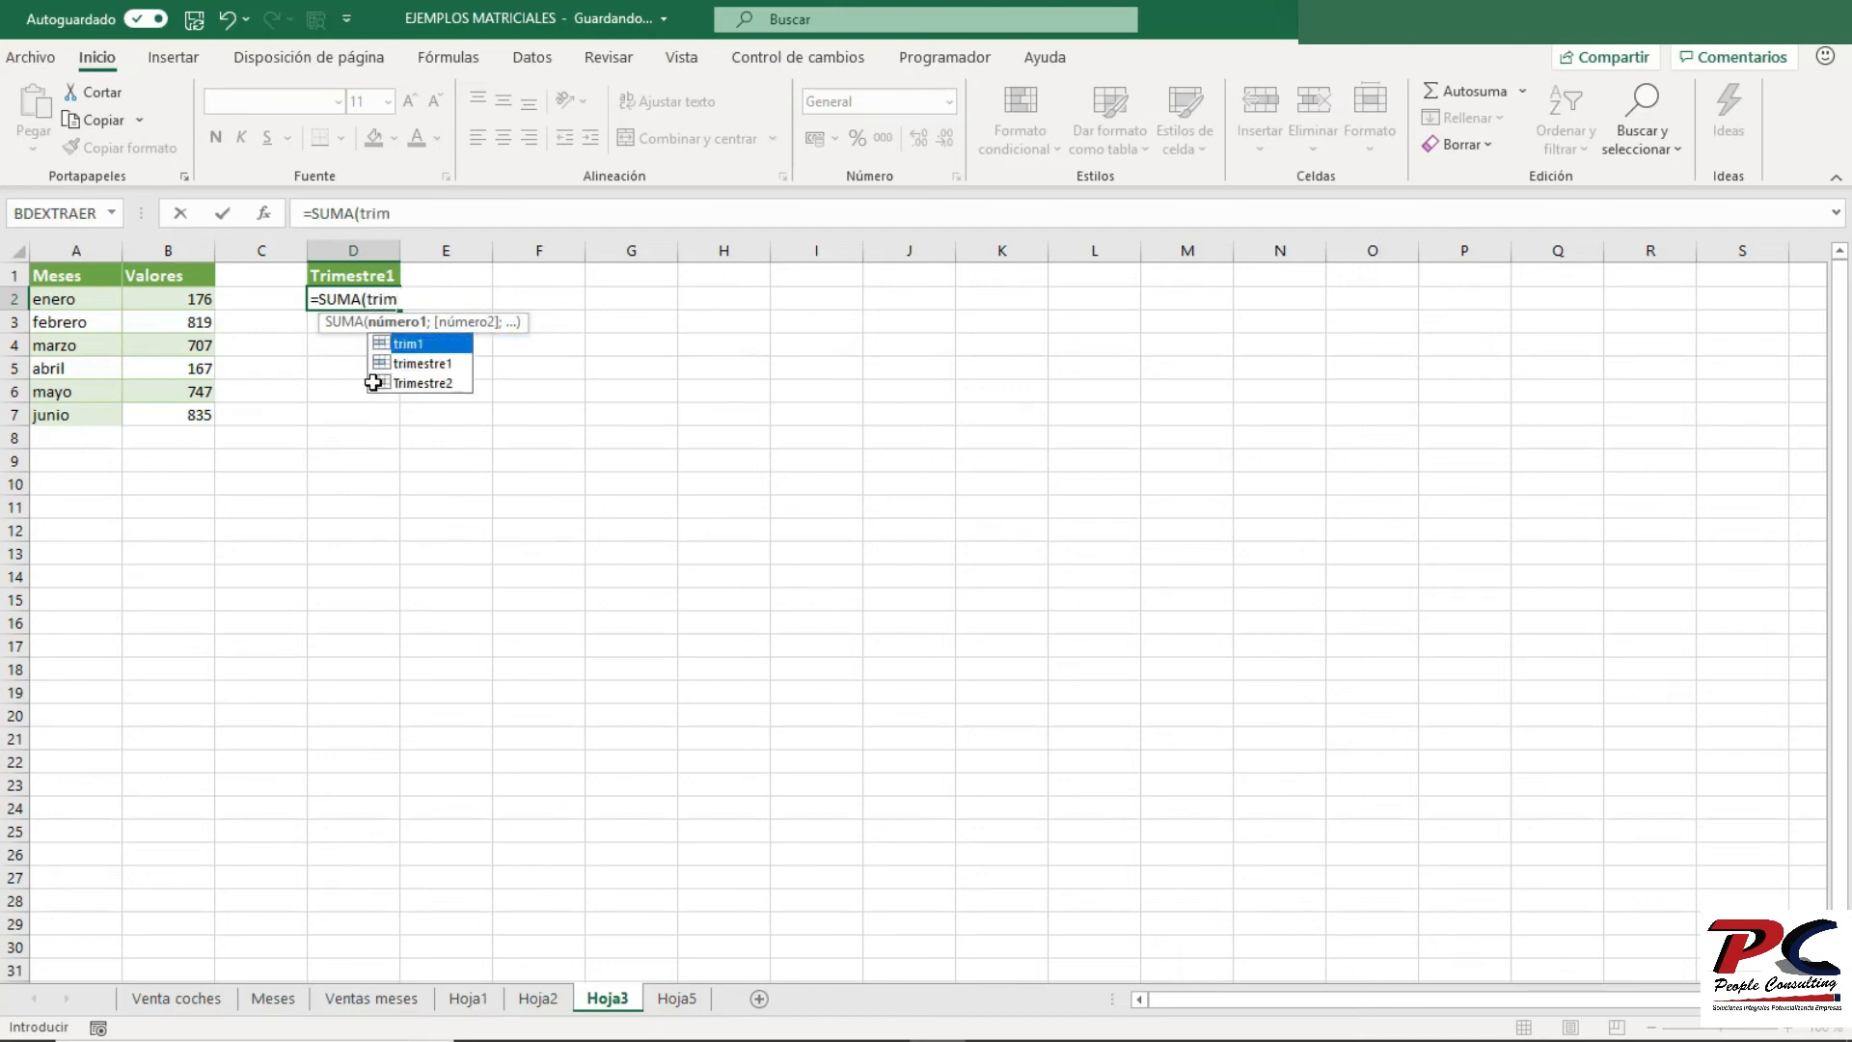
pyautogui.press('Down')
pyautogui.press('Tab')
pyautogui.write(';tot')
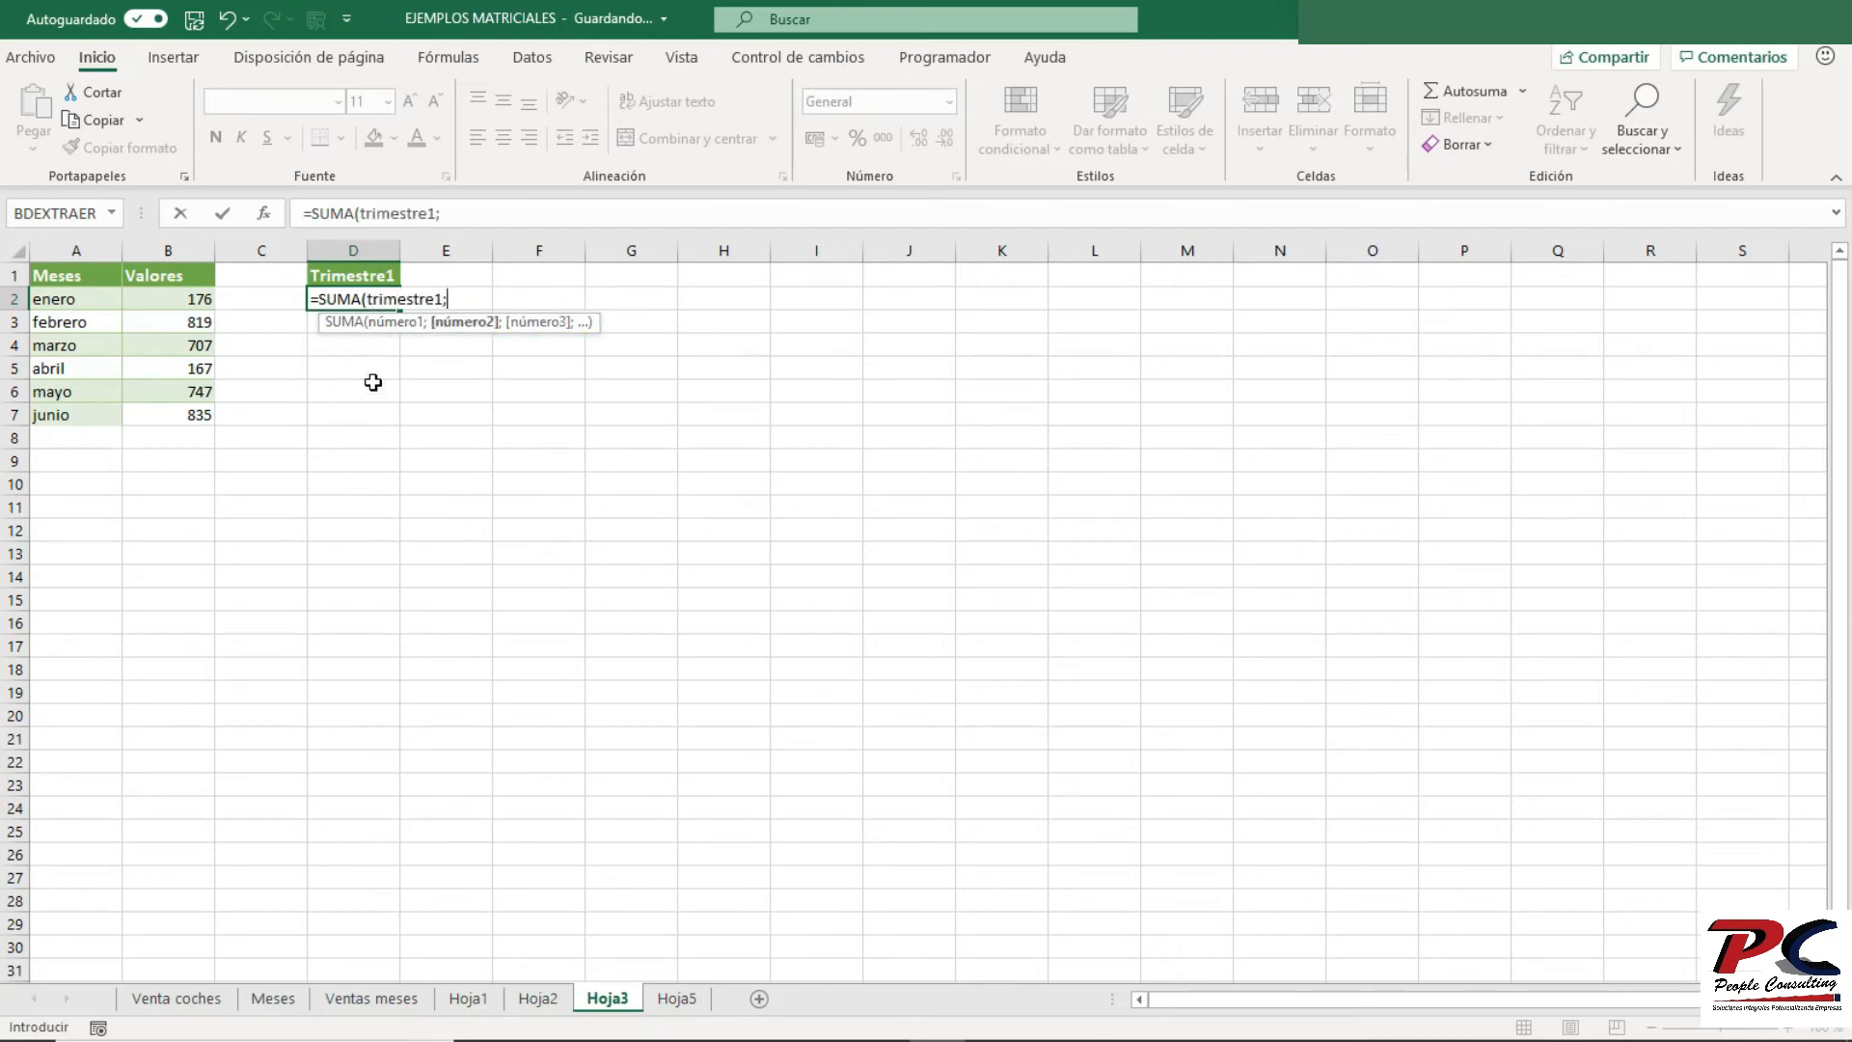
pyautogui.press('Tab')
pyautogui.write(')')
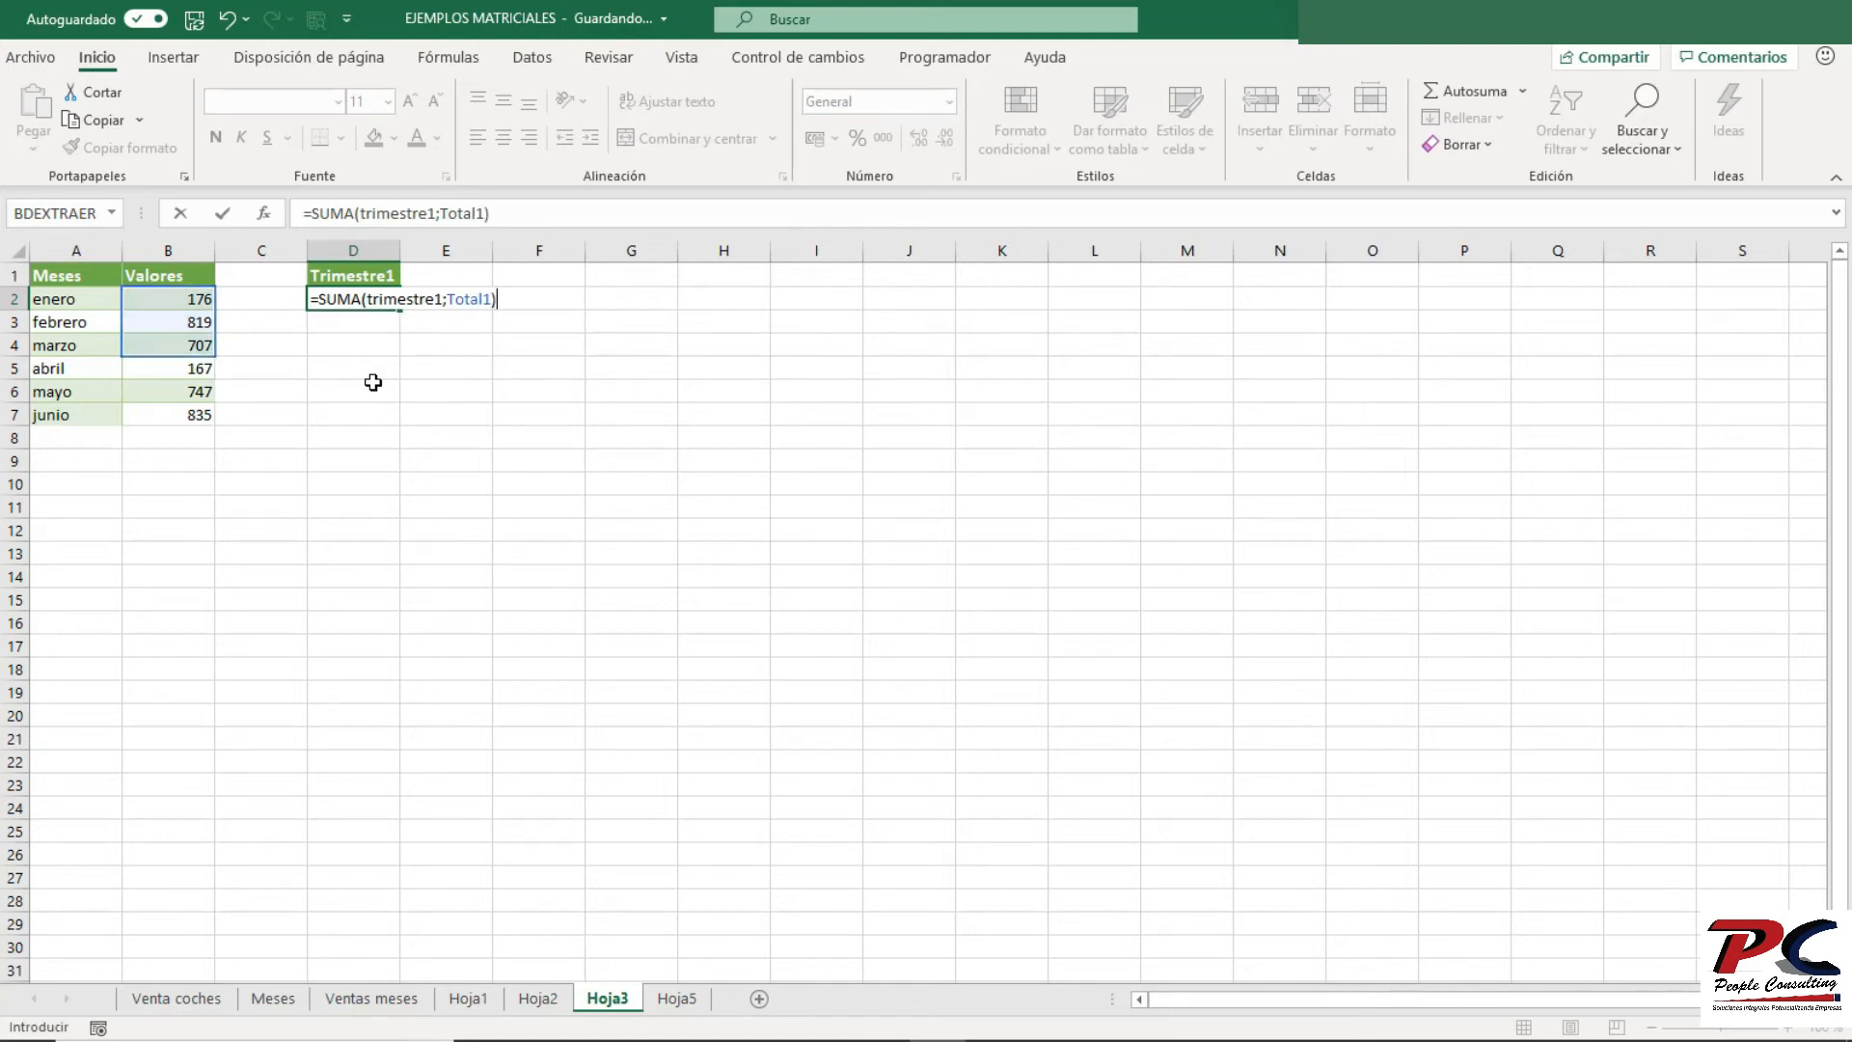
pyautogui.hotkey('ctrl', 'shift', 'Return')
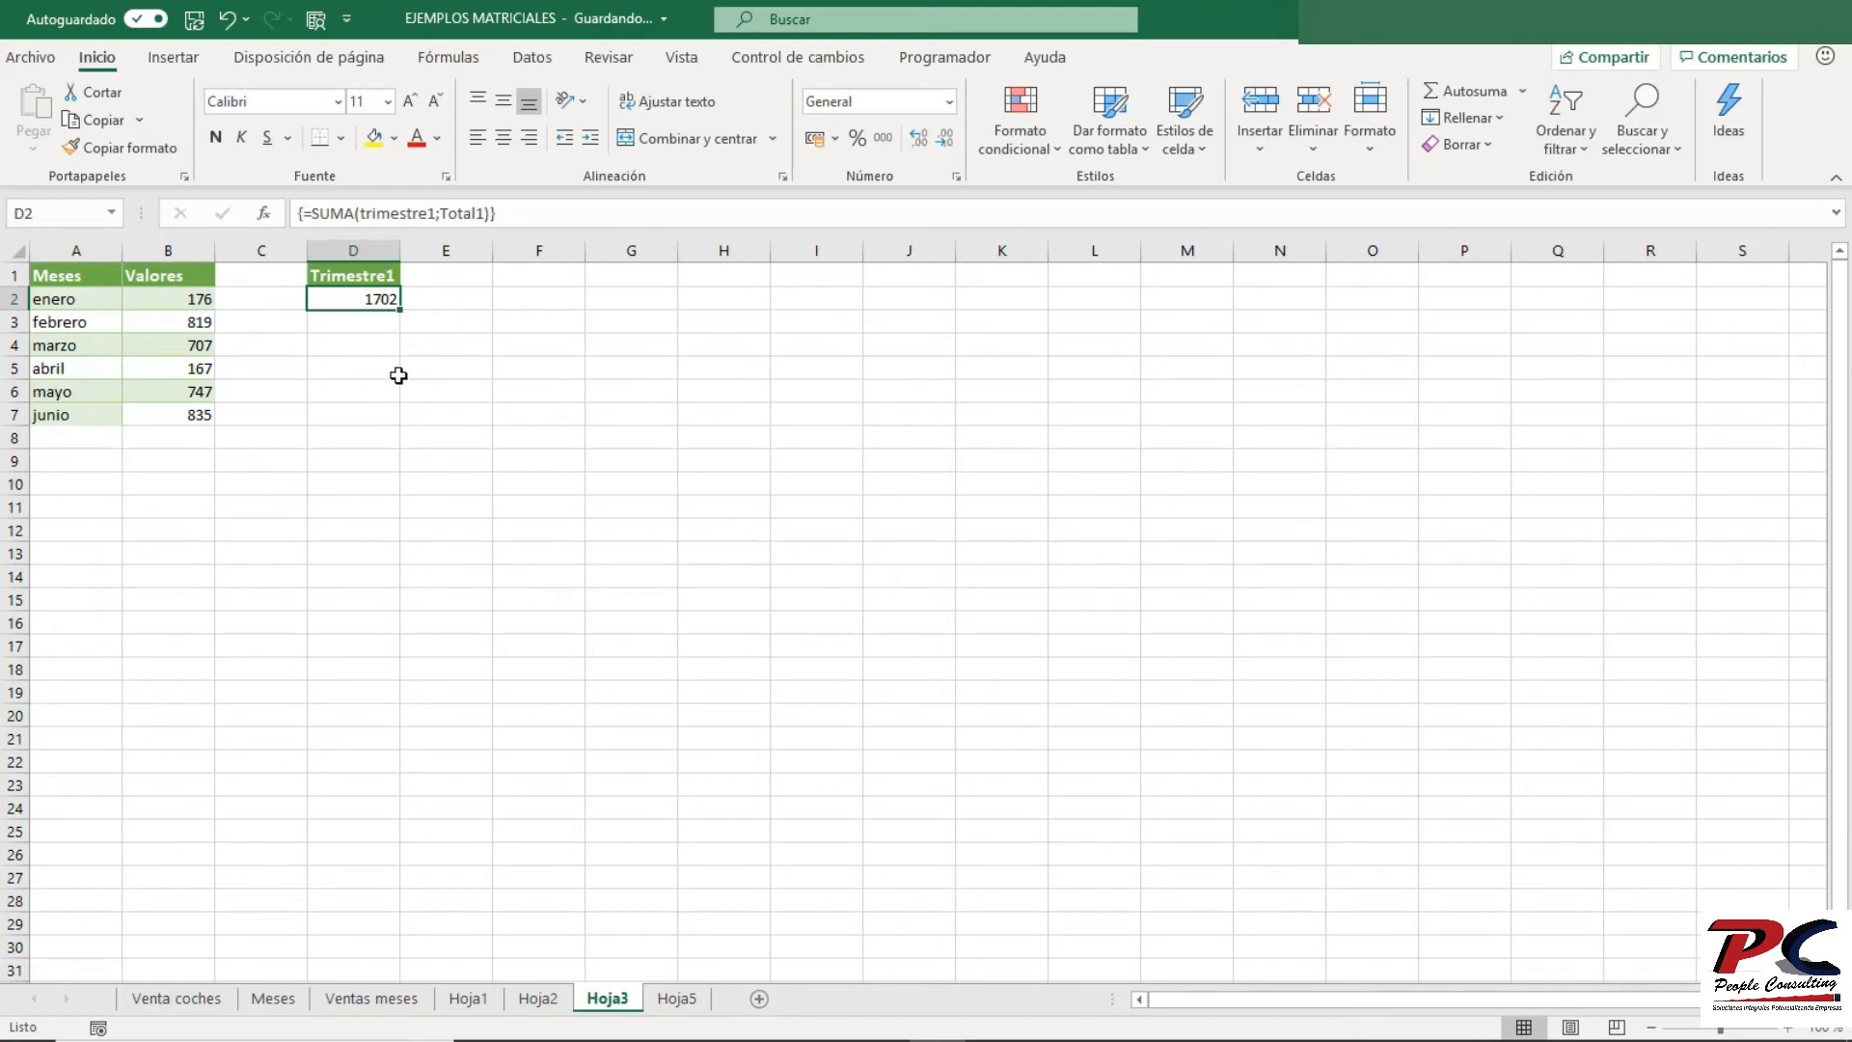
pyautogui.click(372, 342)
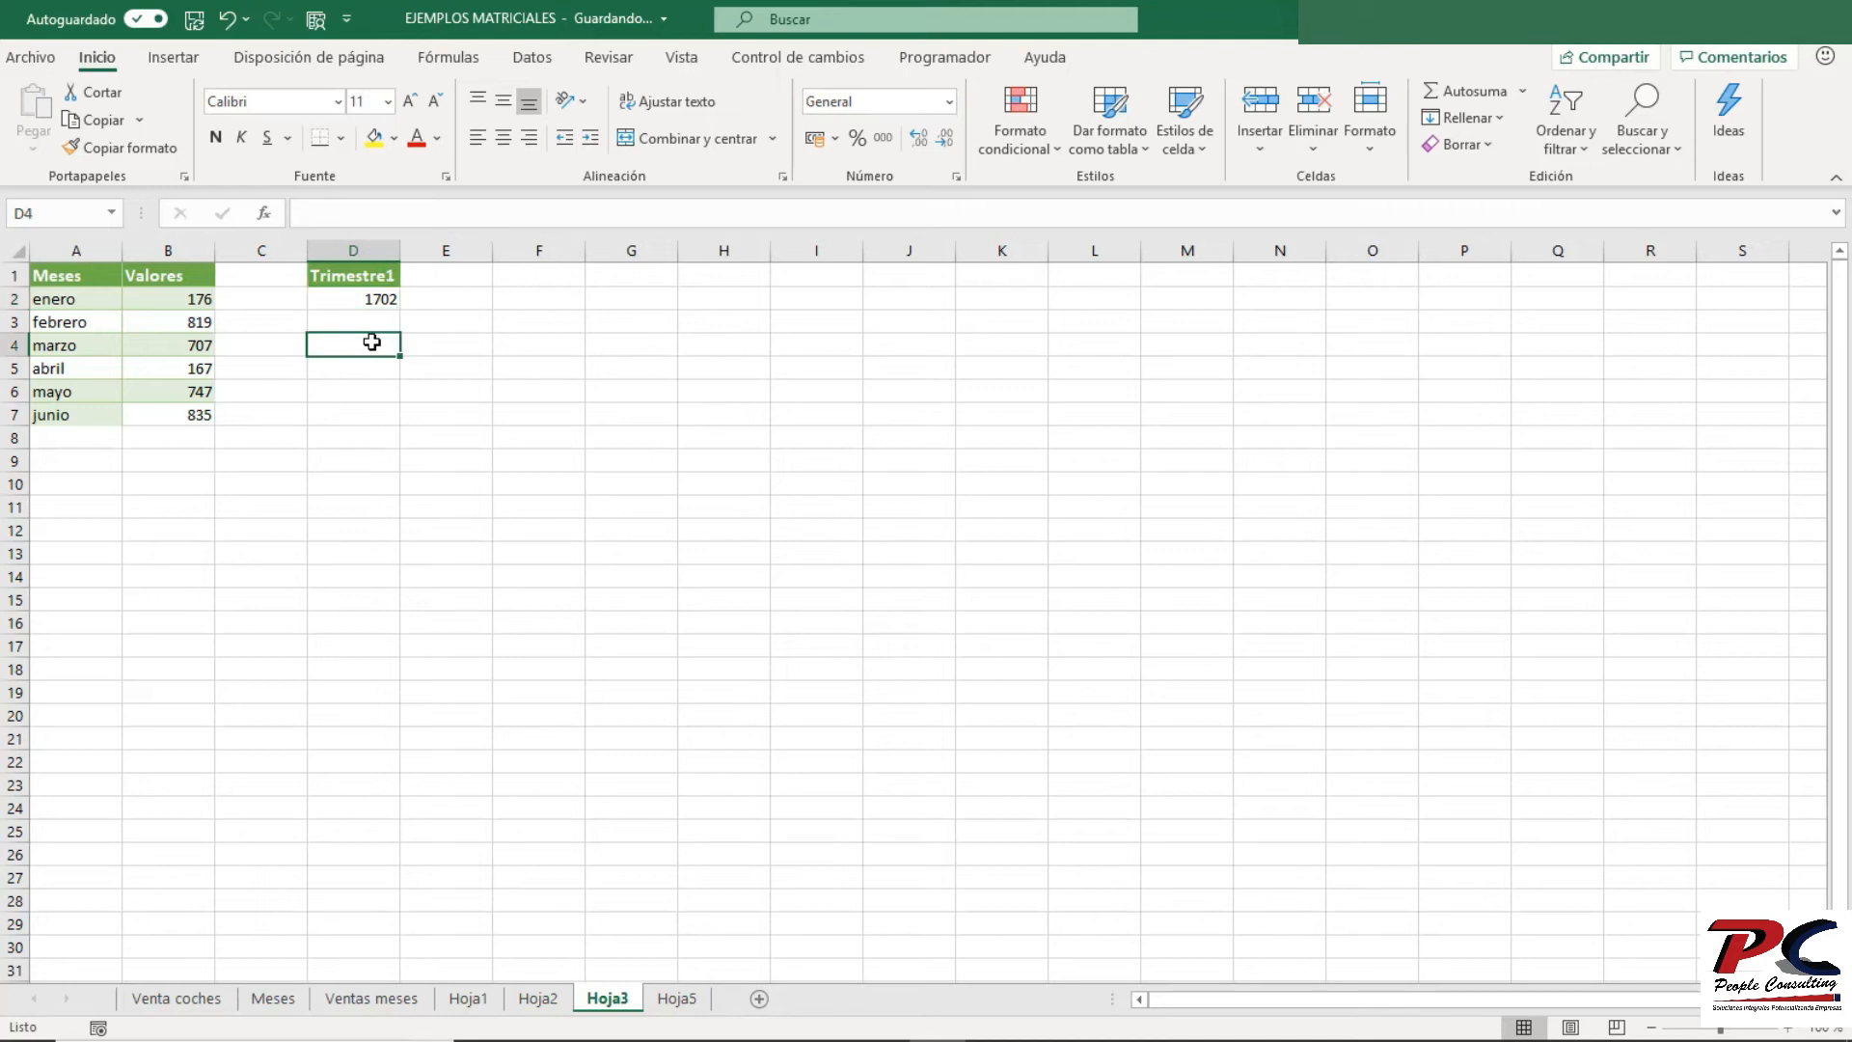
# - Add the header Trimestre2 in cell D4 and give it the formatting of the Trimestre1 header
pyautogui.write('Trimestre2')
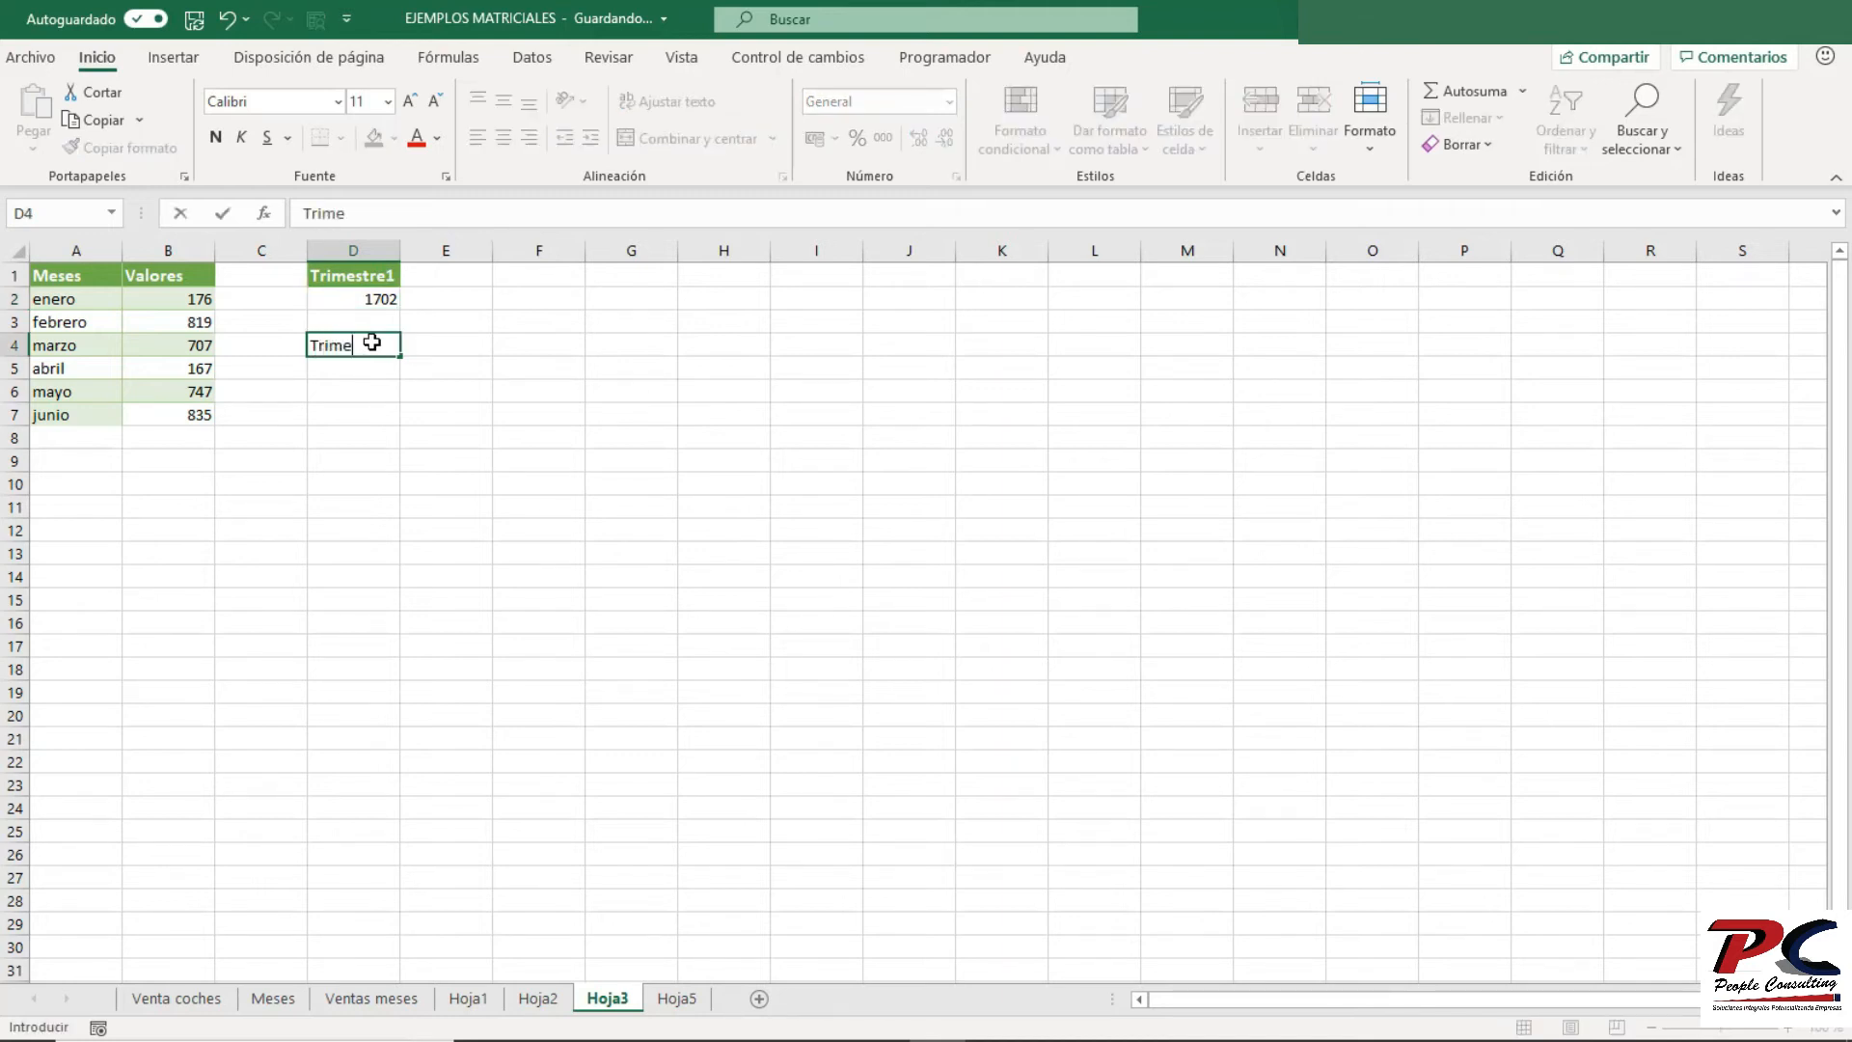
pyautogui.hotkey('ctrl', 'Return')
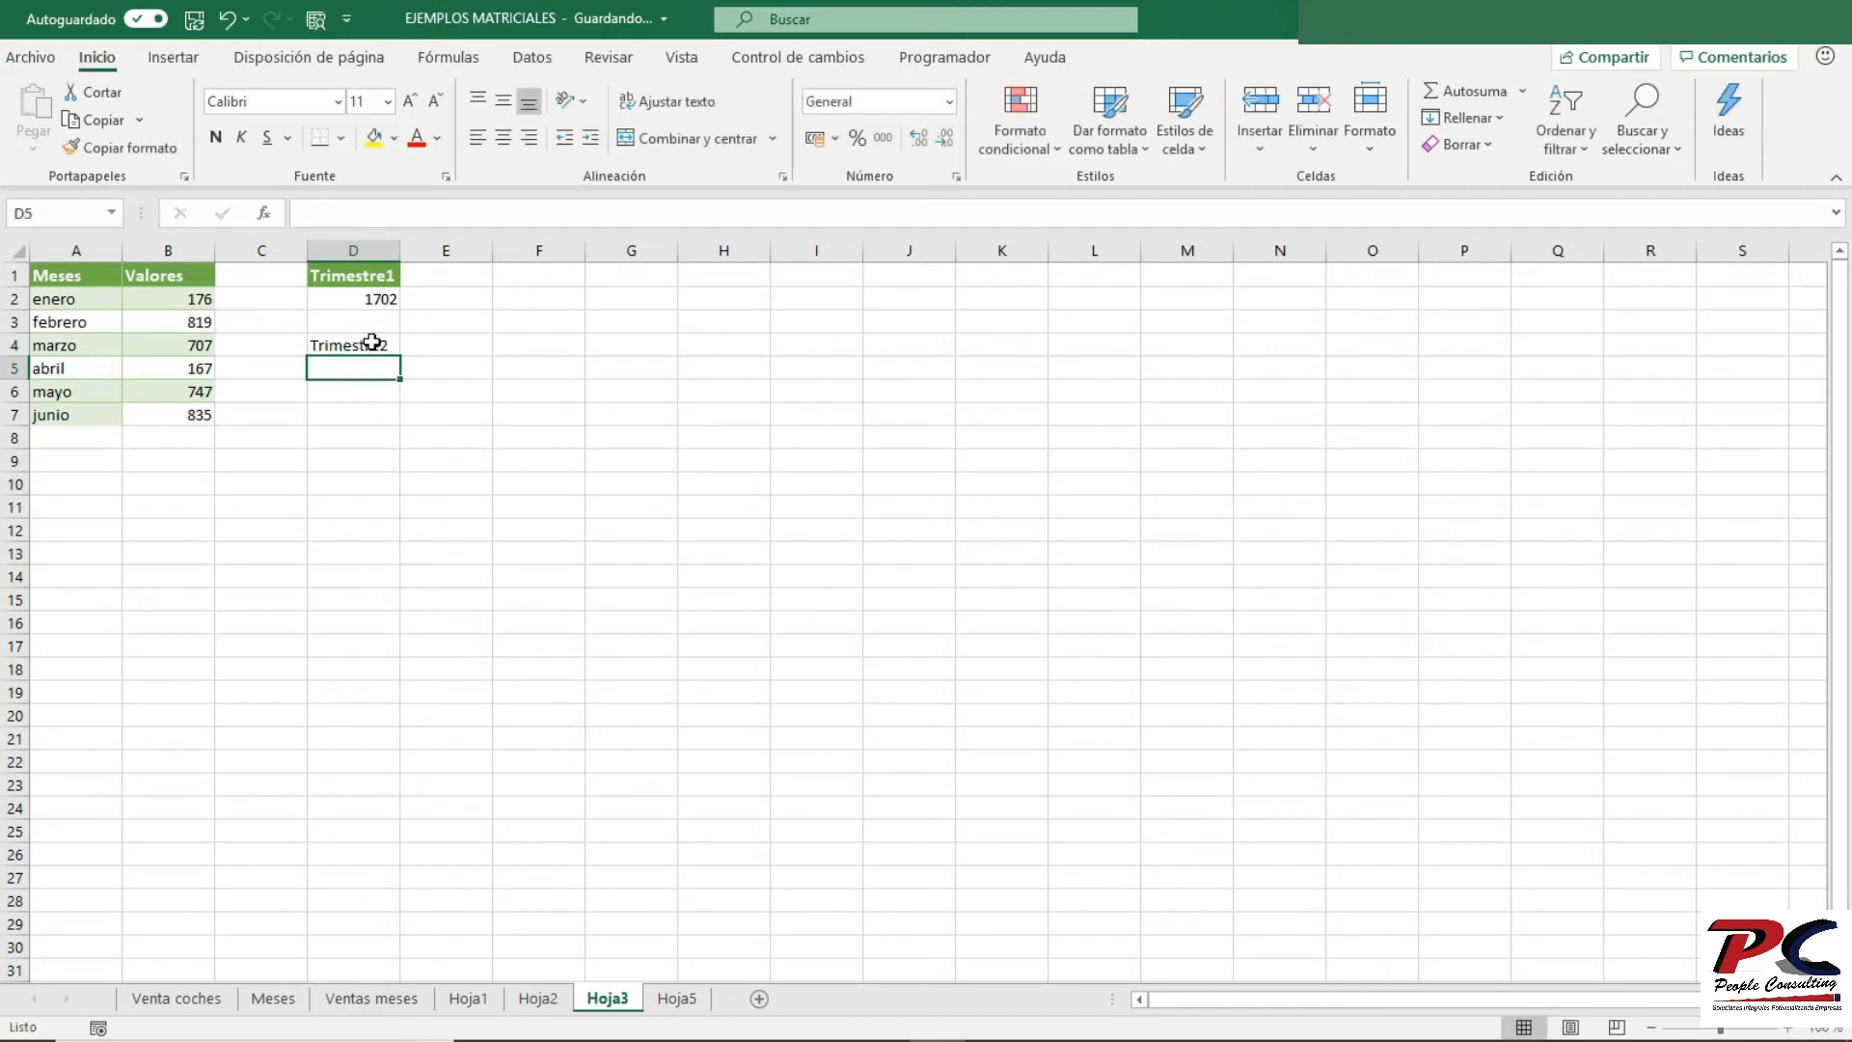
pyautogui.click(376, 275)
pyautogui.click(137, 147)
pyautogui.click(352, 344)
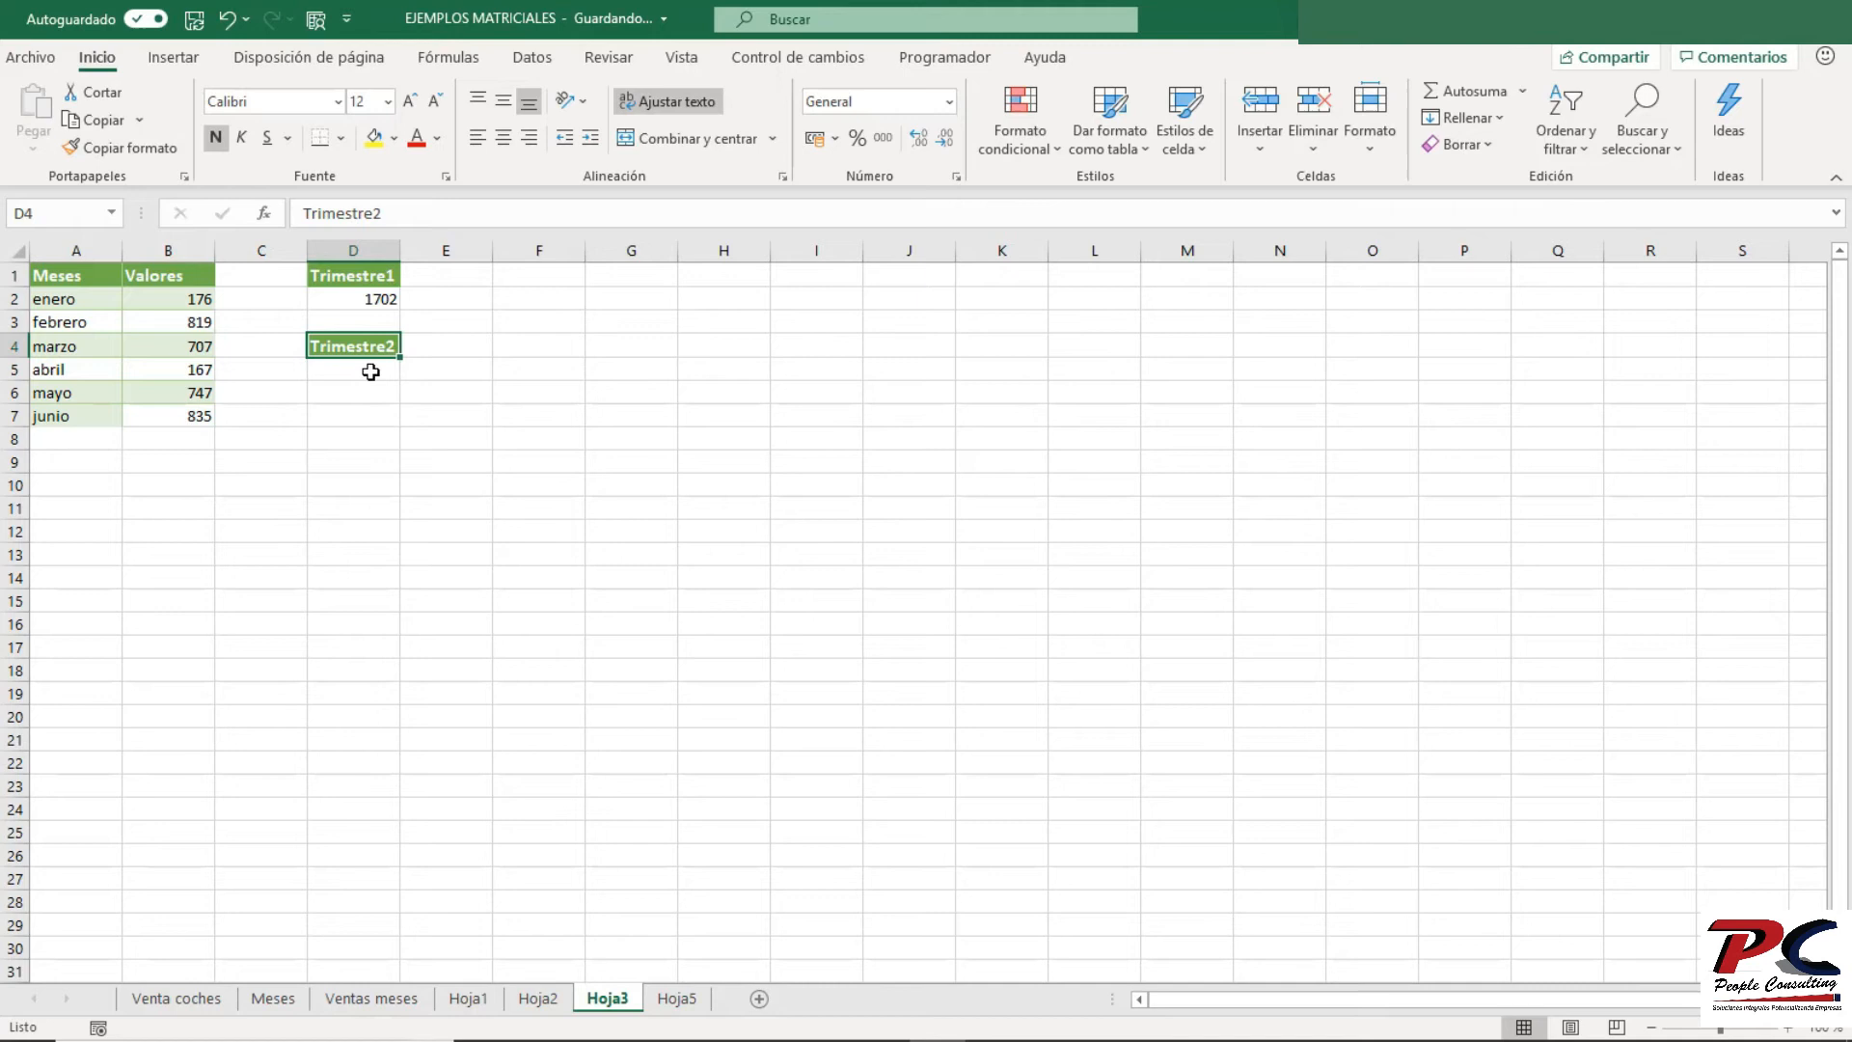
# - Enter =SUMA(Trimestre2;Total2) in cell D5 as an array formula
pyautogui.click(372, 369)
pyautogui.write('=su')
pyautogui.press('Tab')
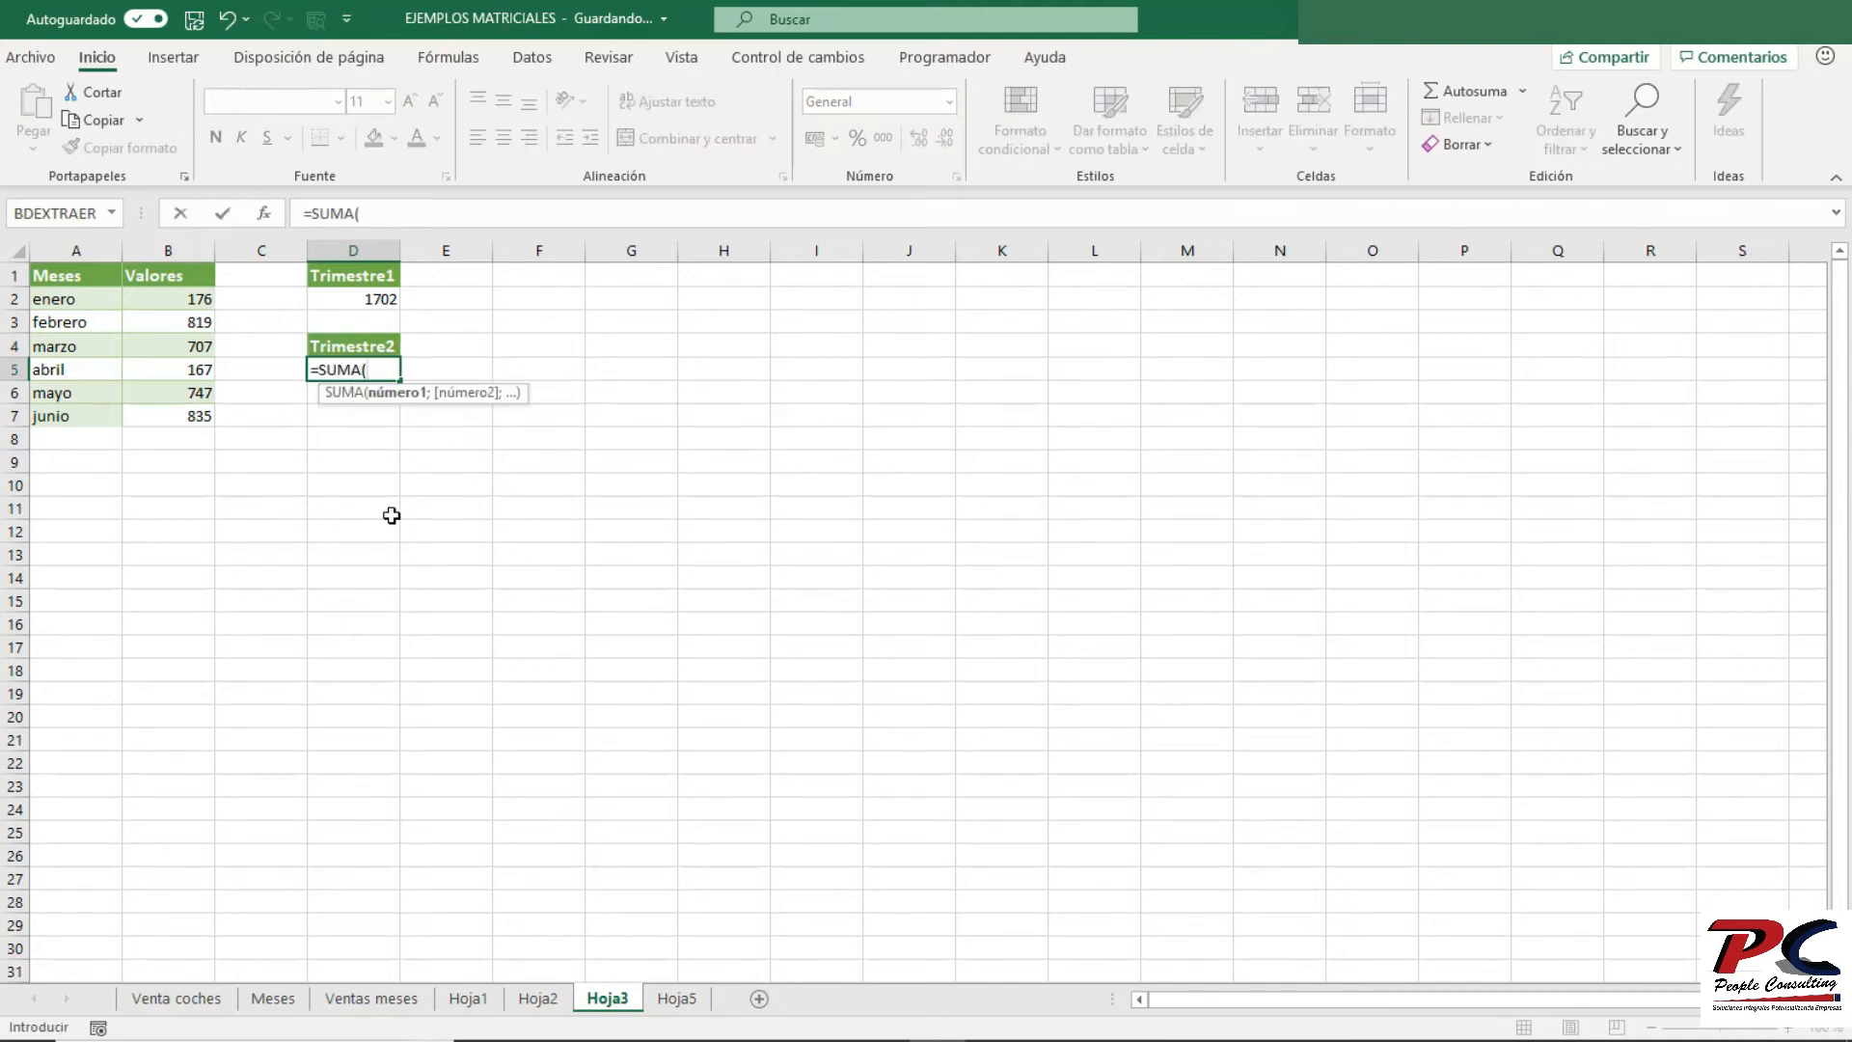
pyautogui.write('tri')
pyautogui.press('Down')
pyautogui.press('Down')
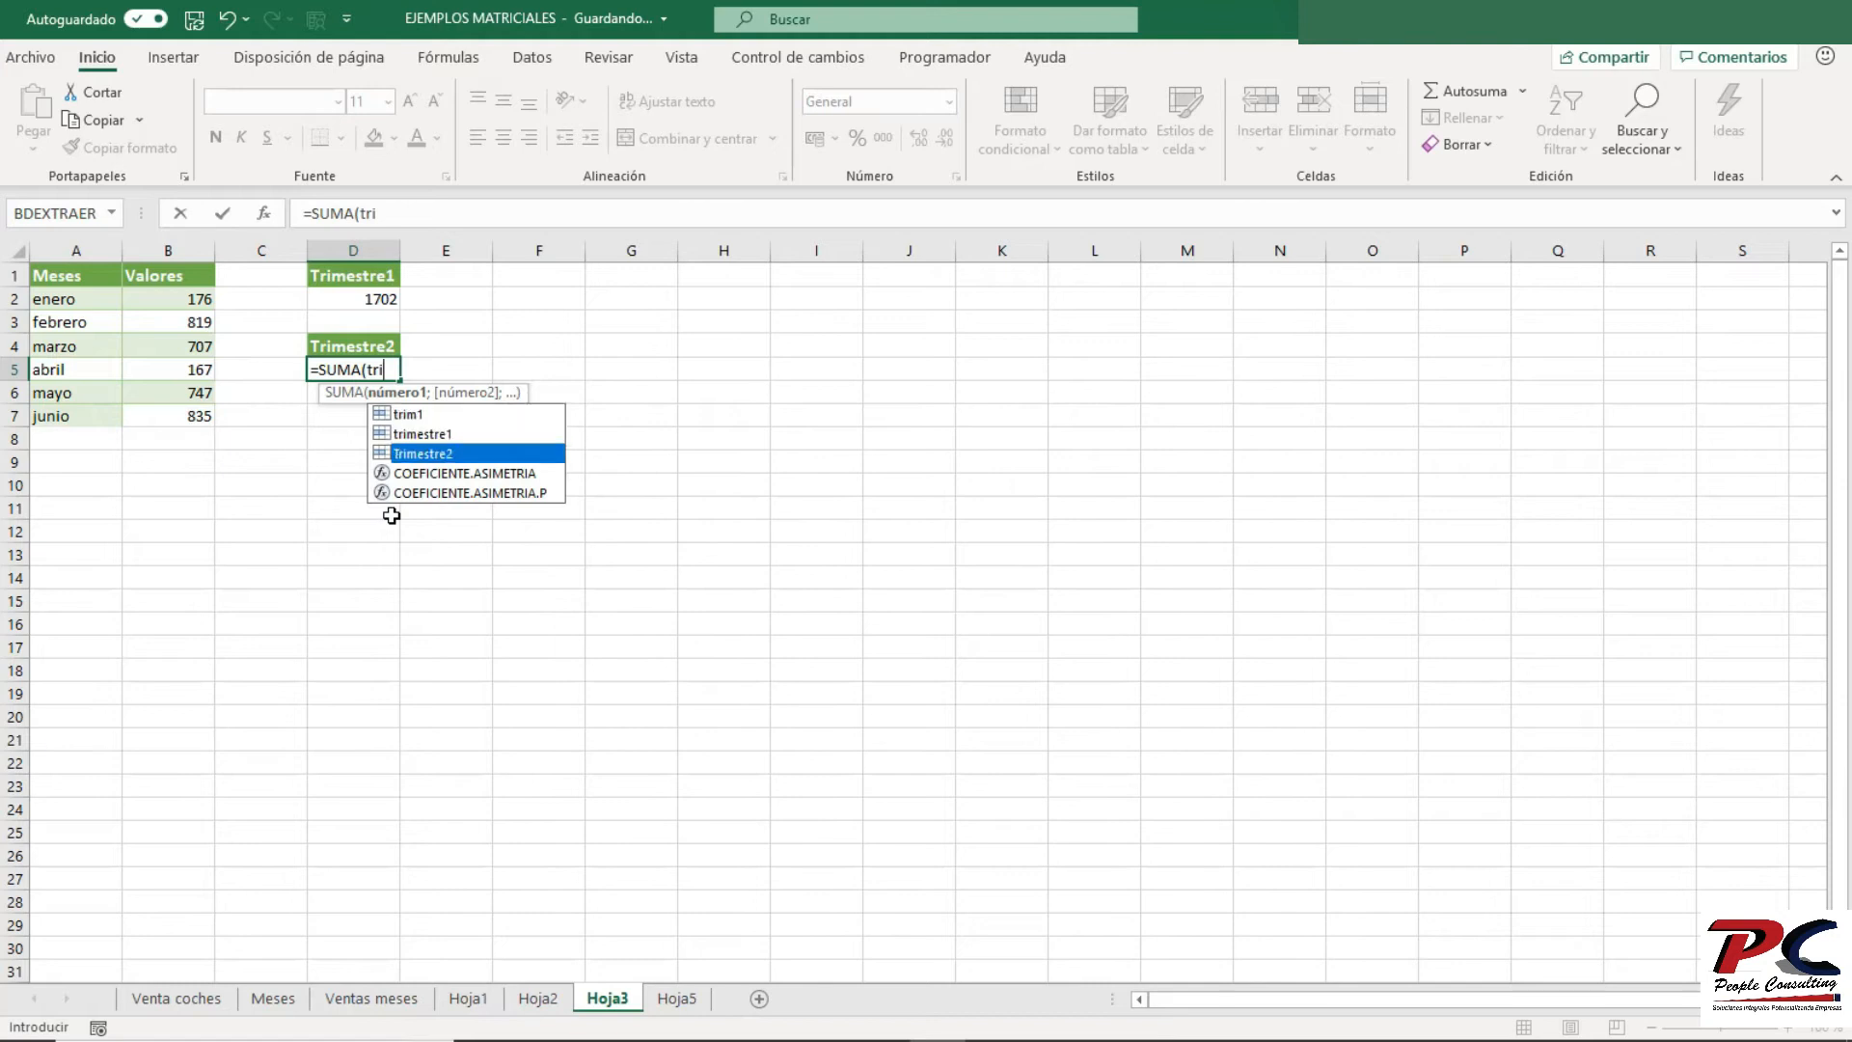
pyautogui.press('Tab')
pyautogui.write(';to')
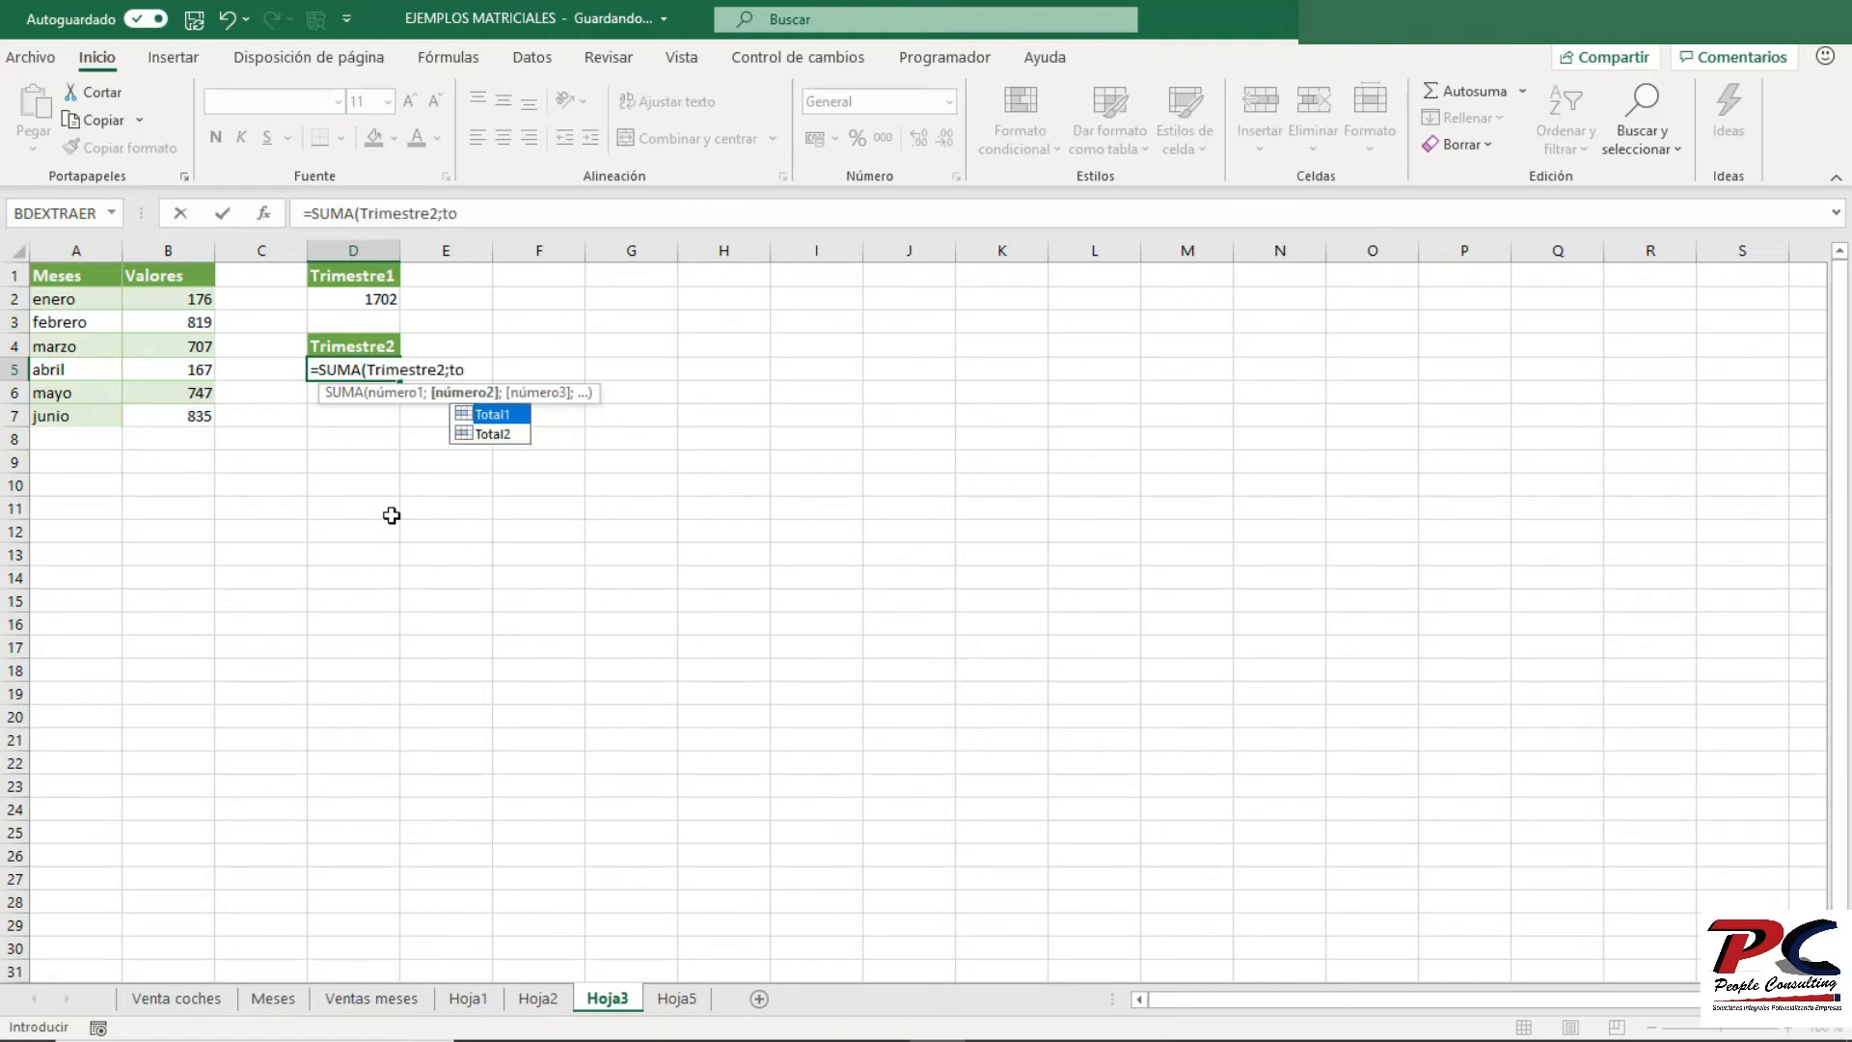
pyautogui.press('Down')
pyautogui.press('Tab')
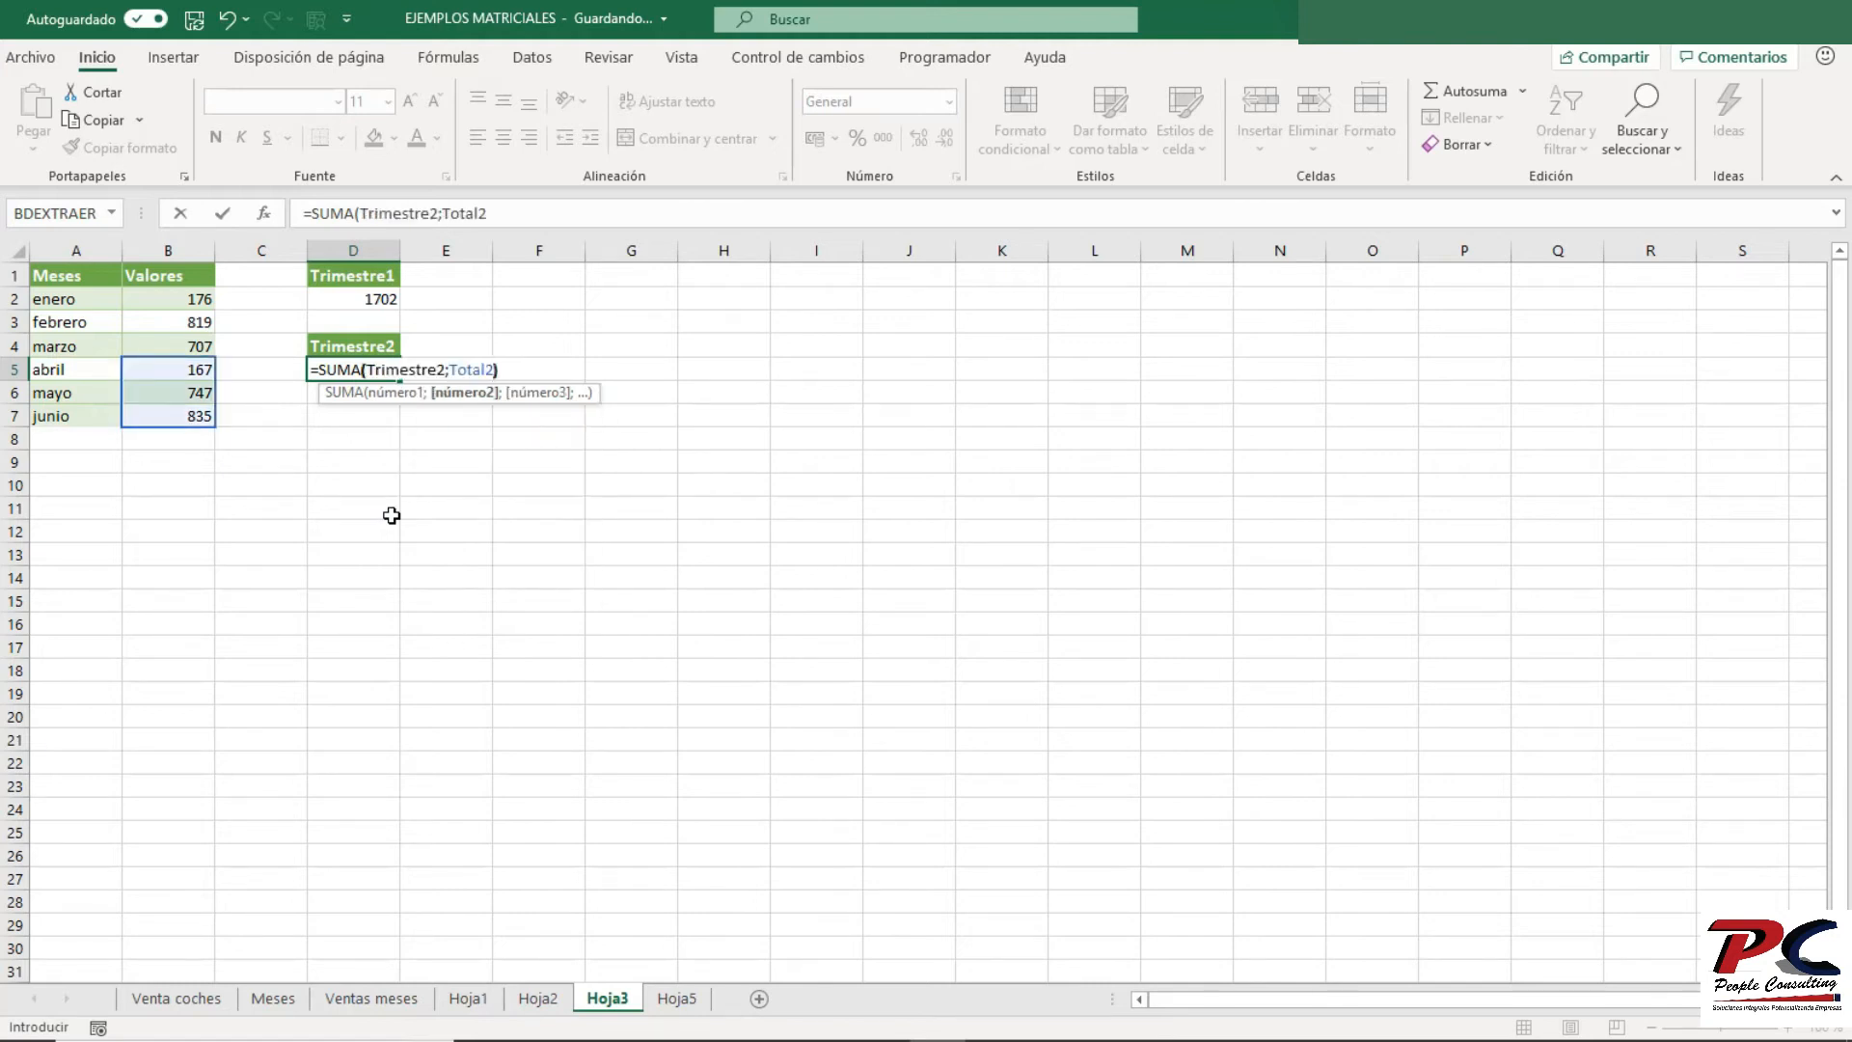
pyautogui.write(')')
pyautogui.hotkey('ctrl', 'shift', 'Return')
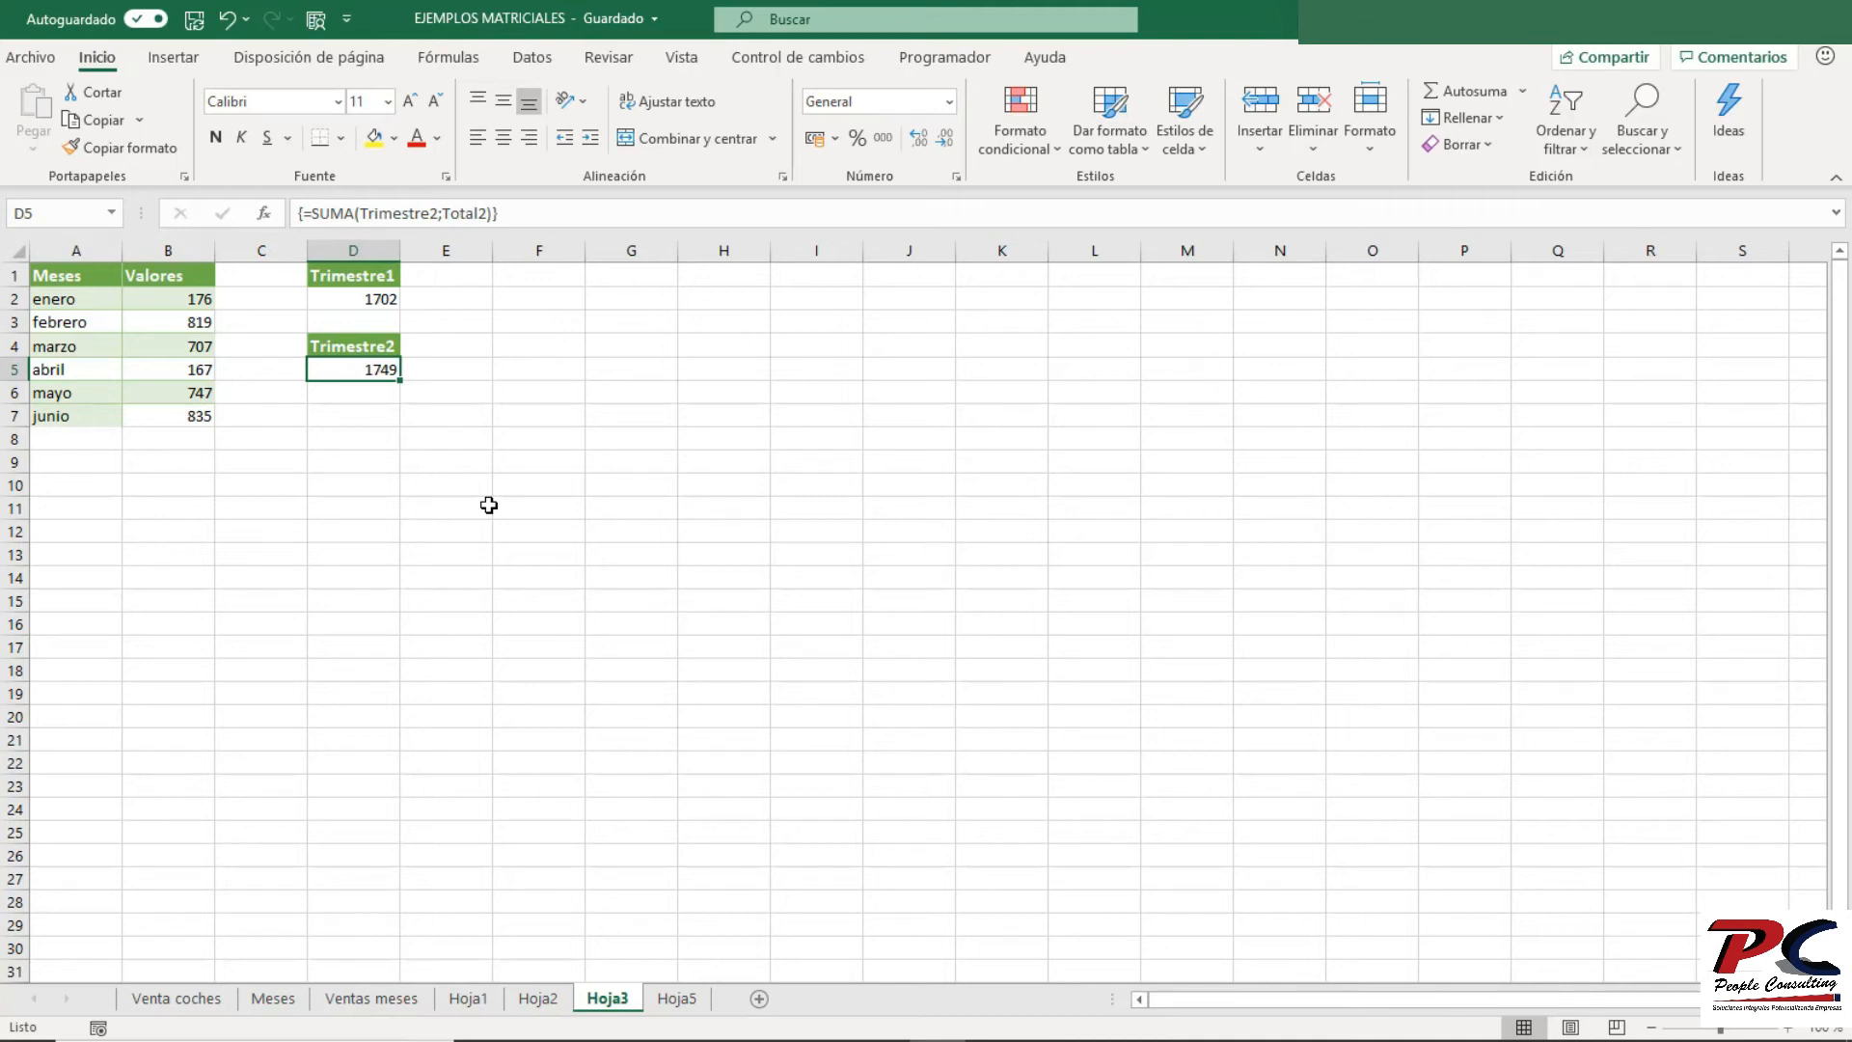
# - Add the header Diferencia in cell D7 and give it the formatting of the Trimestre2 header
pyautogui.click(368, 415)
pyautogui.write('Diferencia')
pyautogui.press('Return')
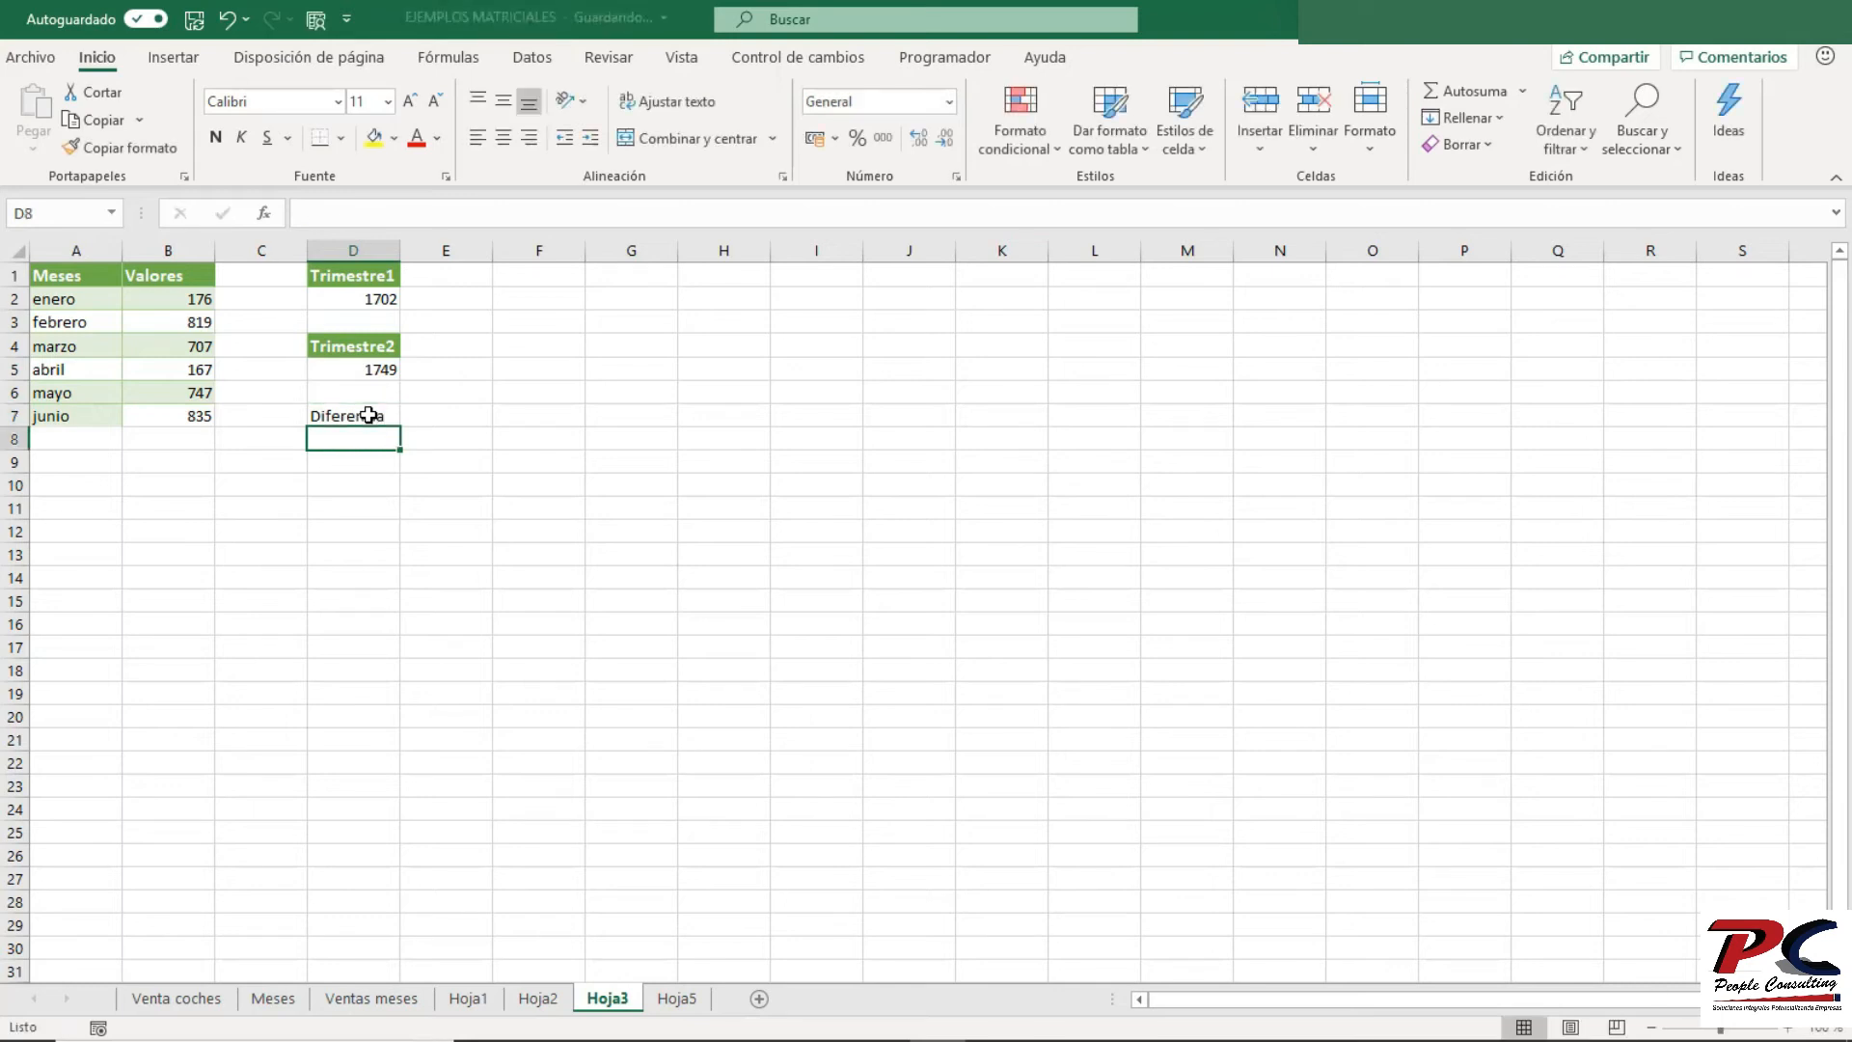
pyautogui.click(369, 347)
pyautogui.click(113, 150)
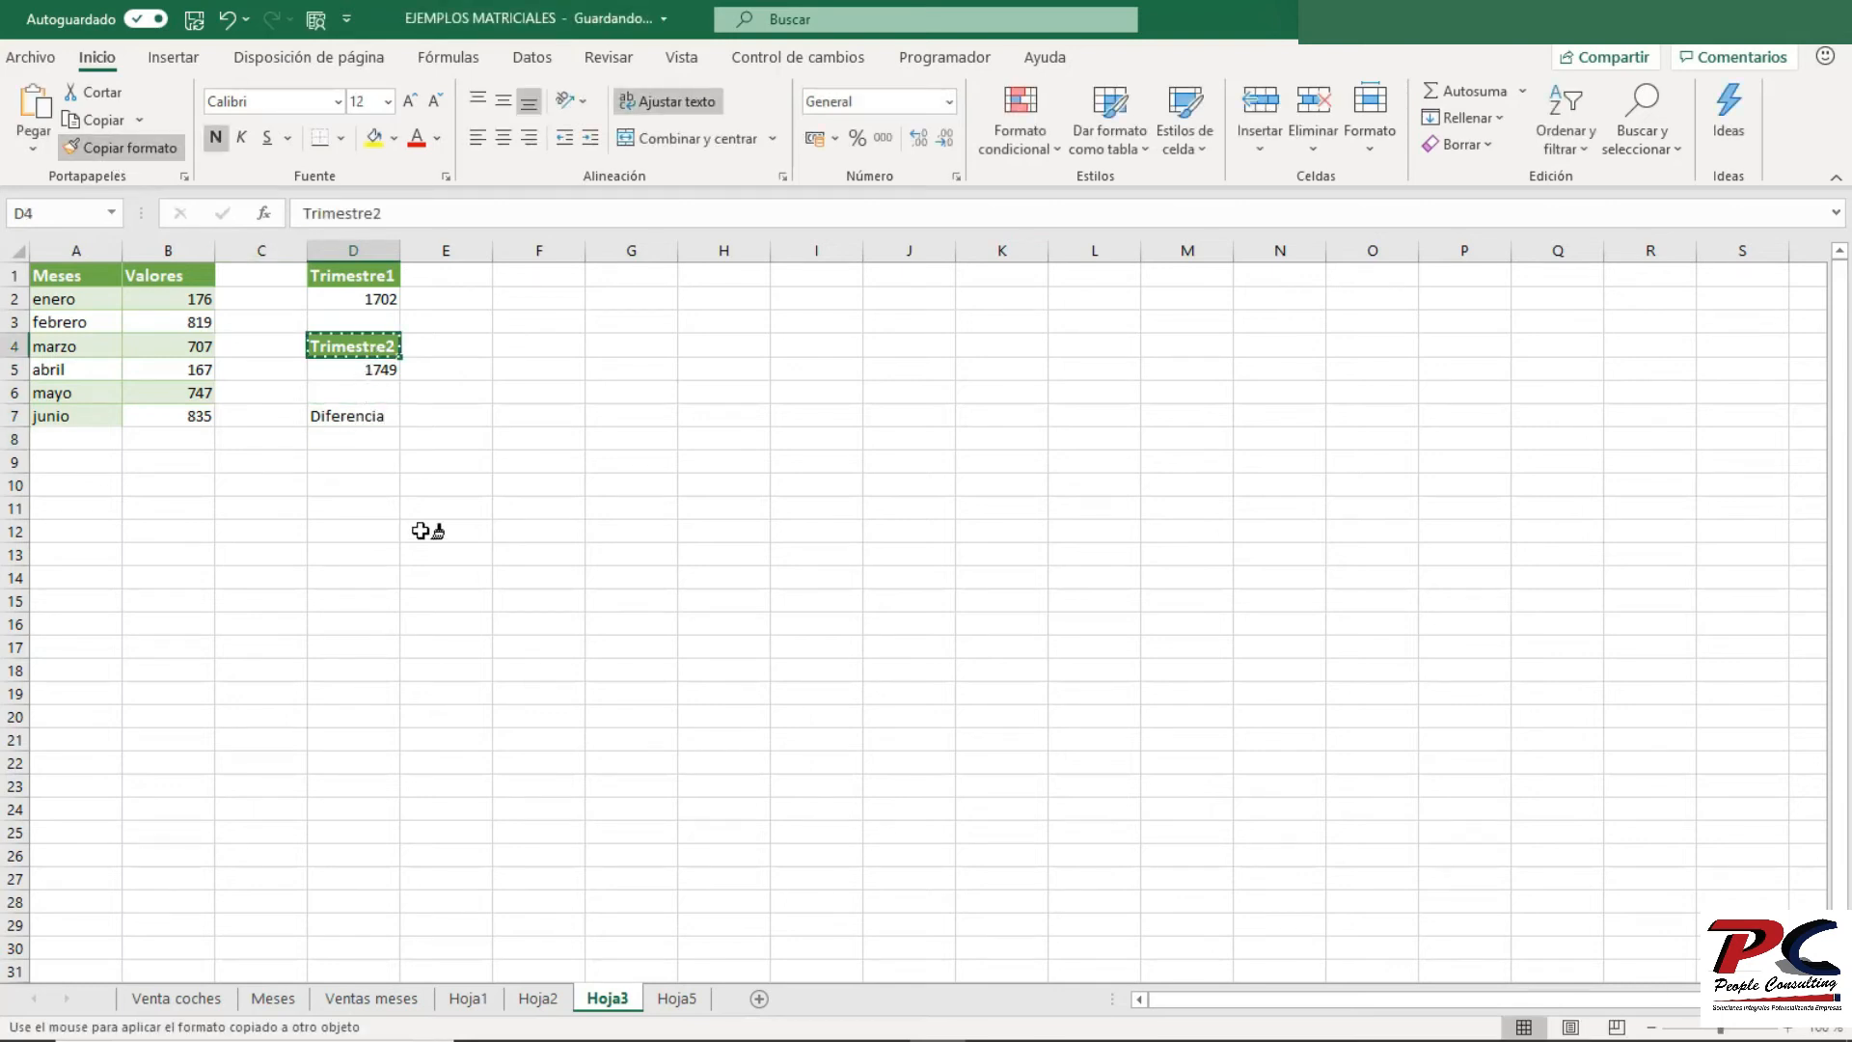
pyautogui.click(371, 416)
# - Begin a formula in cell D8 with =SI(SUMA(trimestre1;Total1) as the first part of the logical test
pyautogui.click(372, 441)
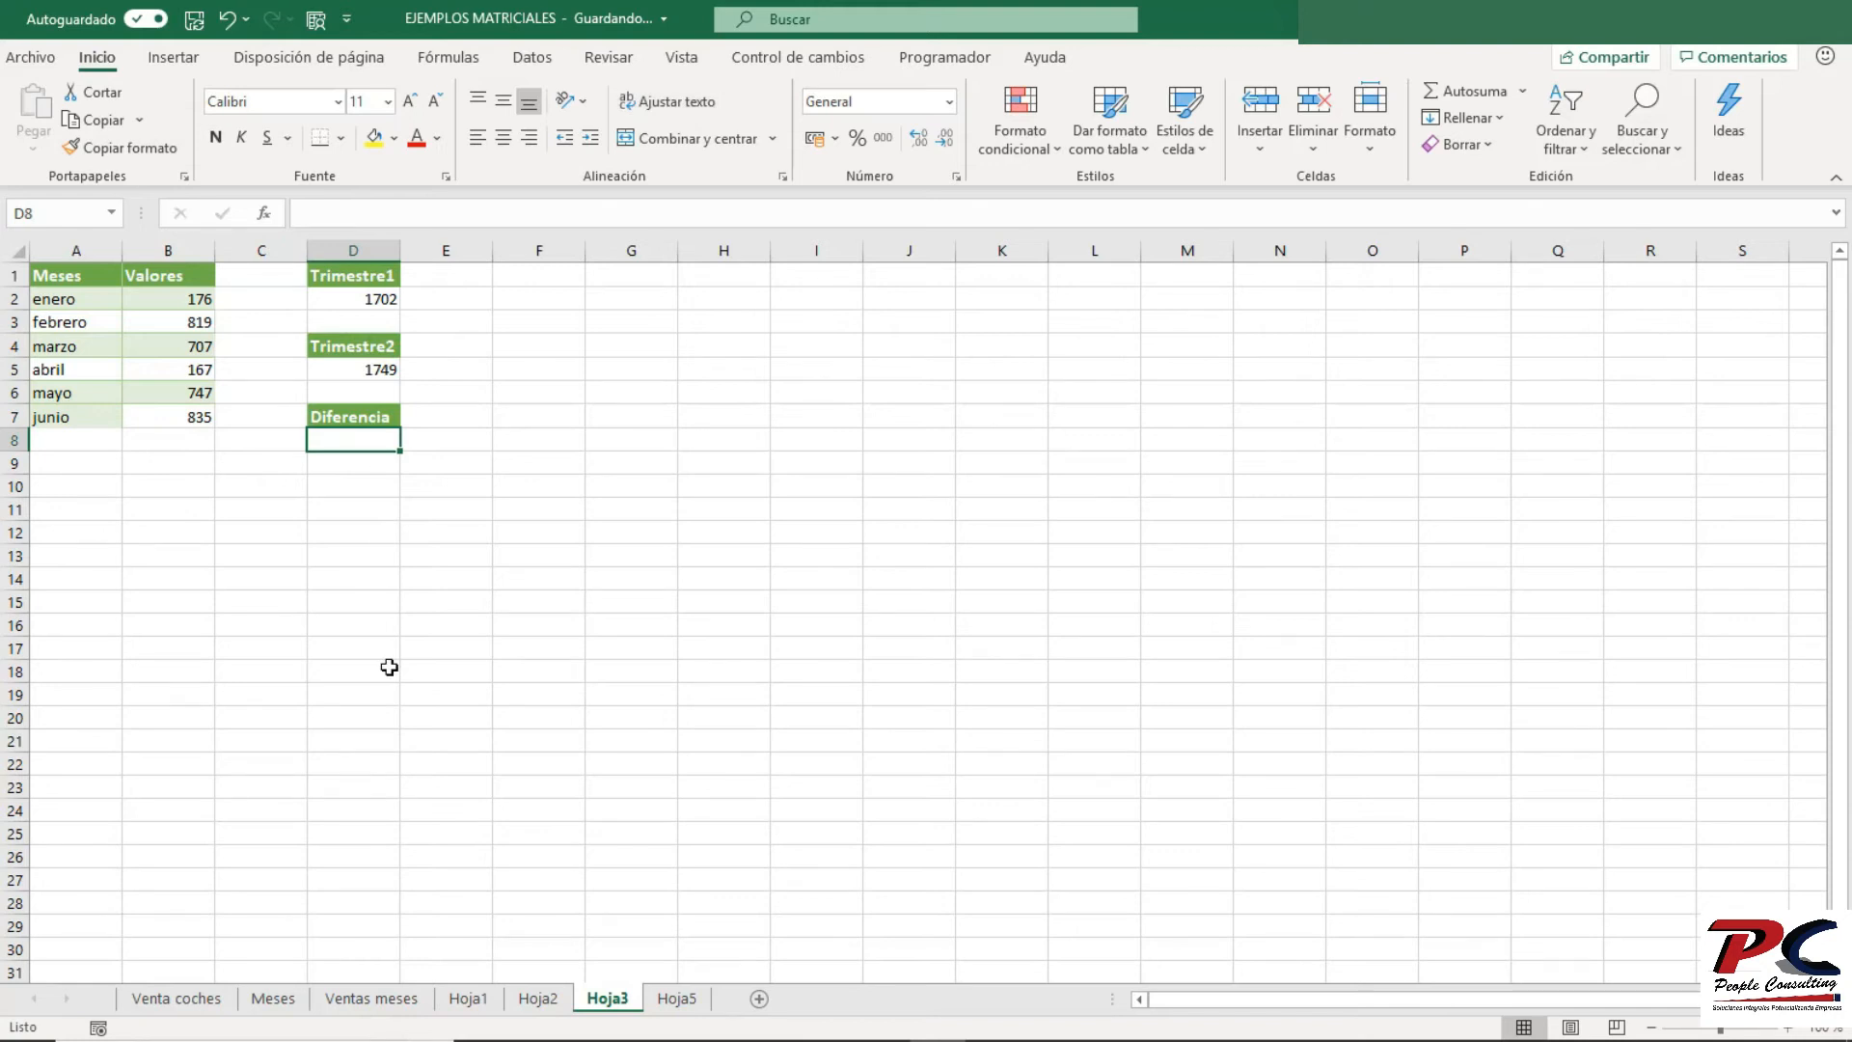
pyautogui.write('=SI(')
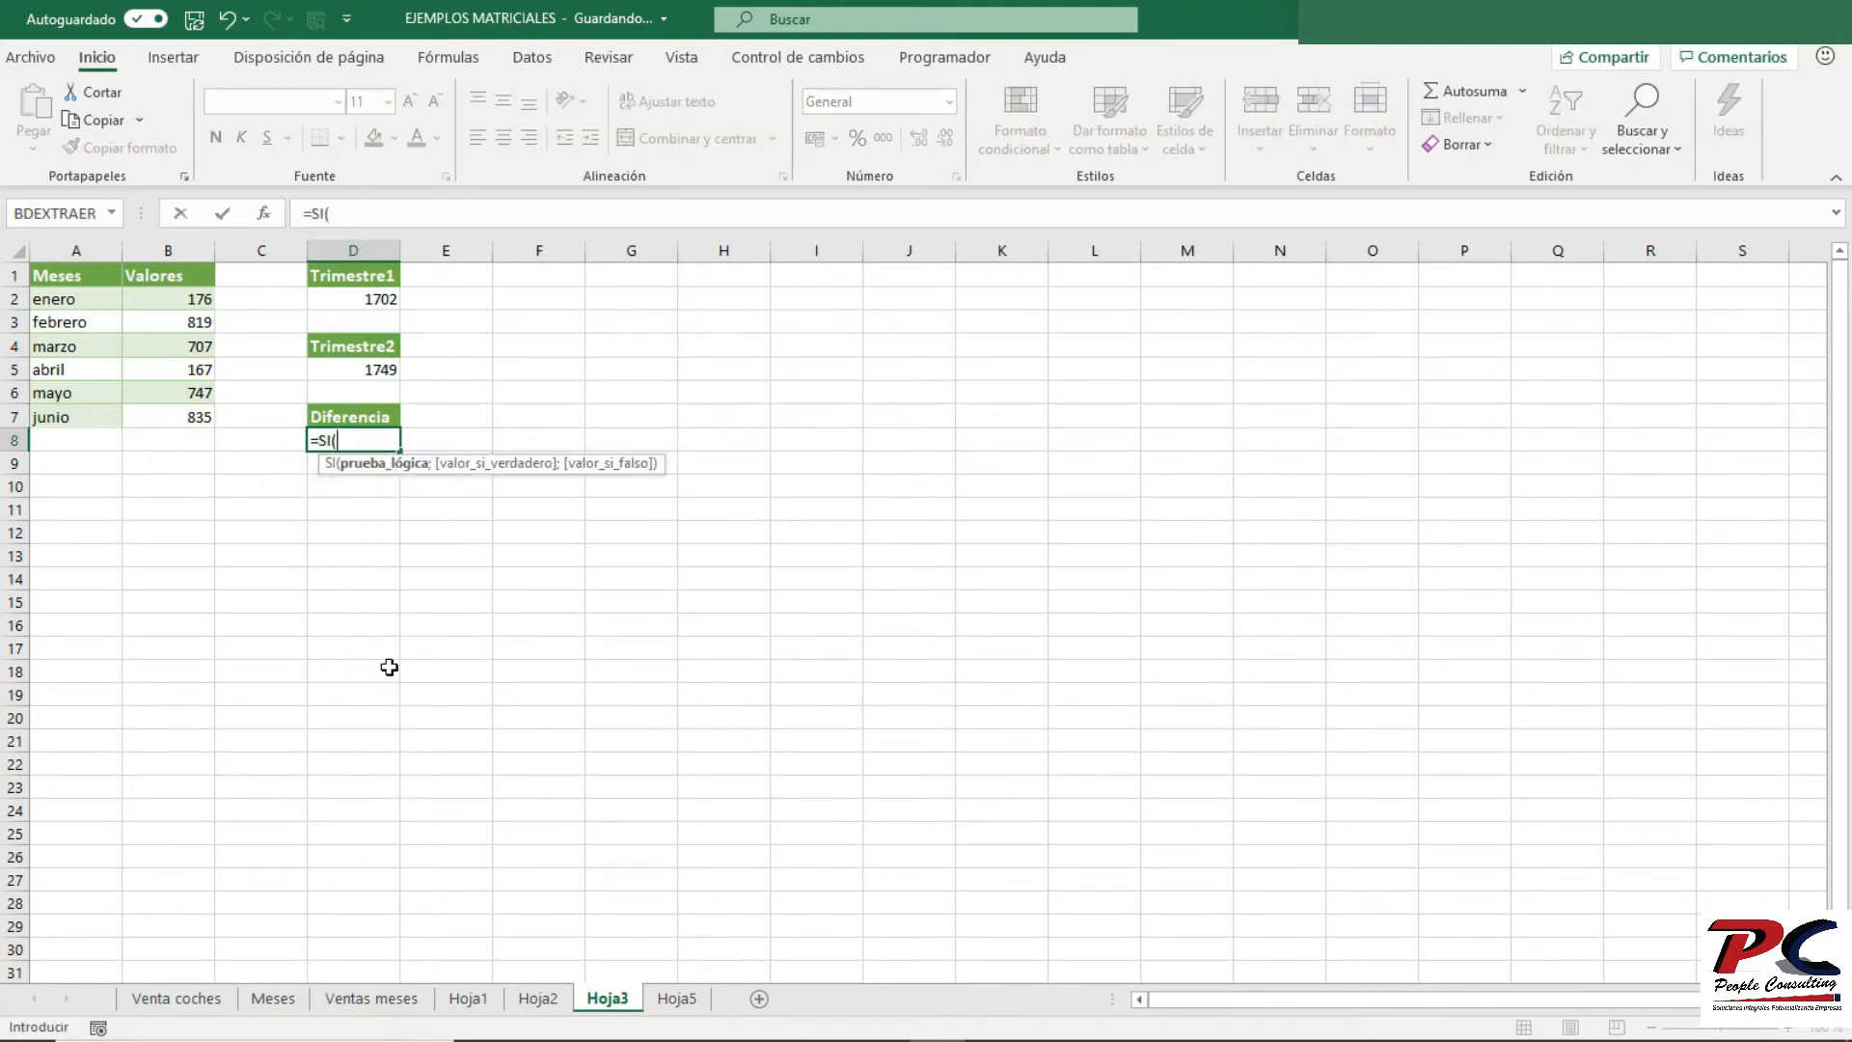
pyautogui.write('suma')
pyautogui.press('Tab')
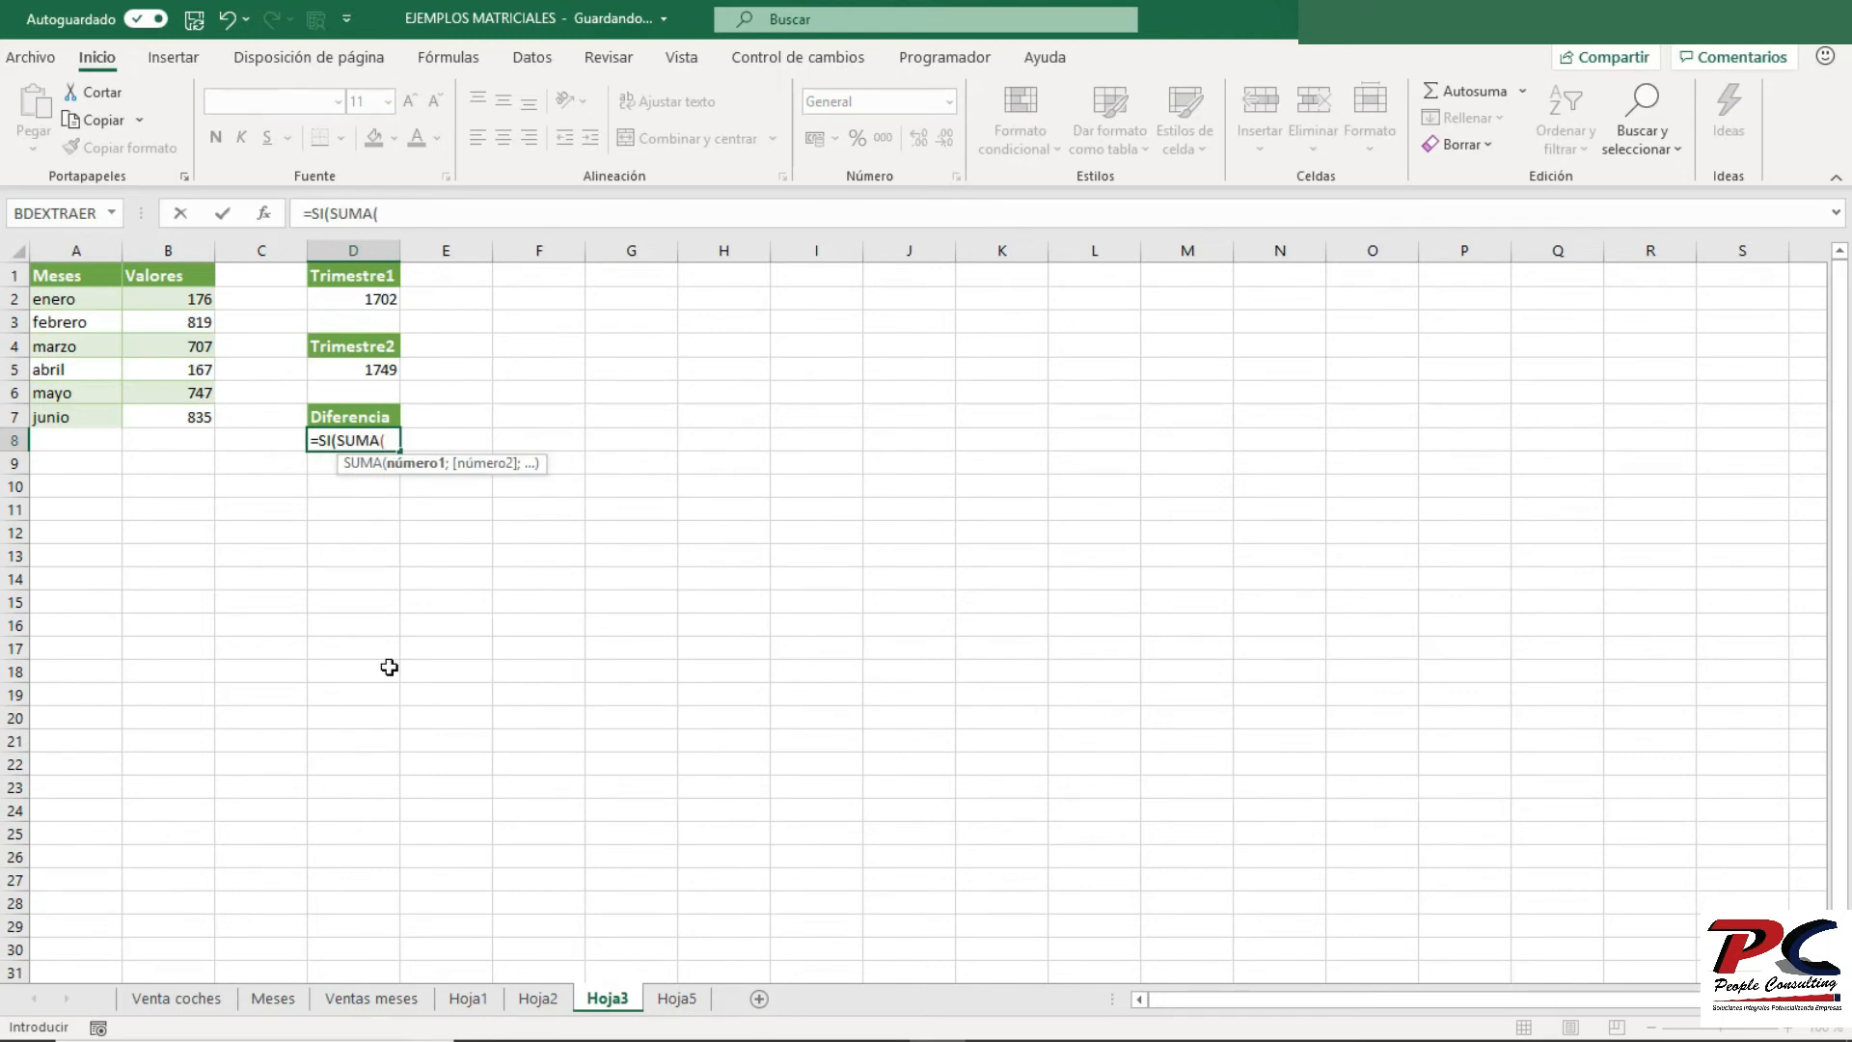
pyautogui.write('trim')
pyautogui.press('Down')
pyautogui.press('Tab')
pyautogui.write(';tot')
pyautogui.press('Tab')
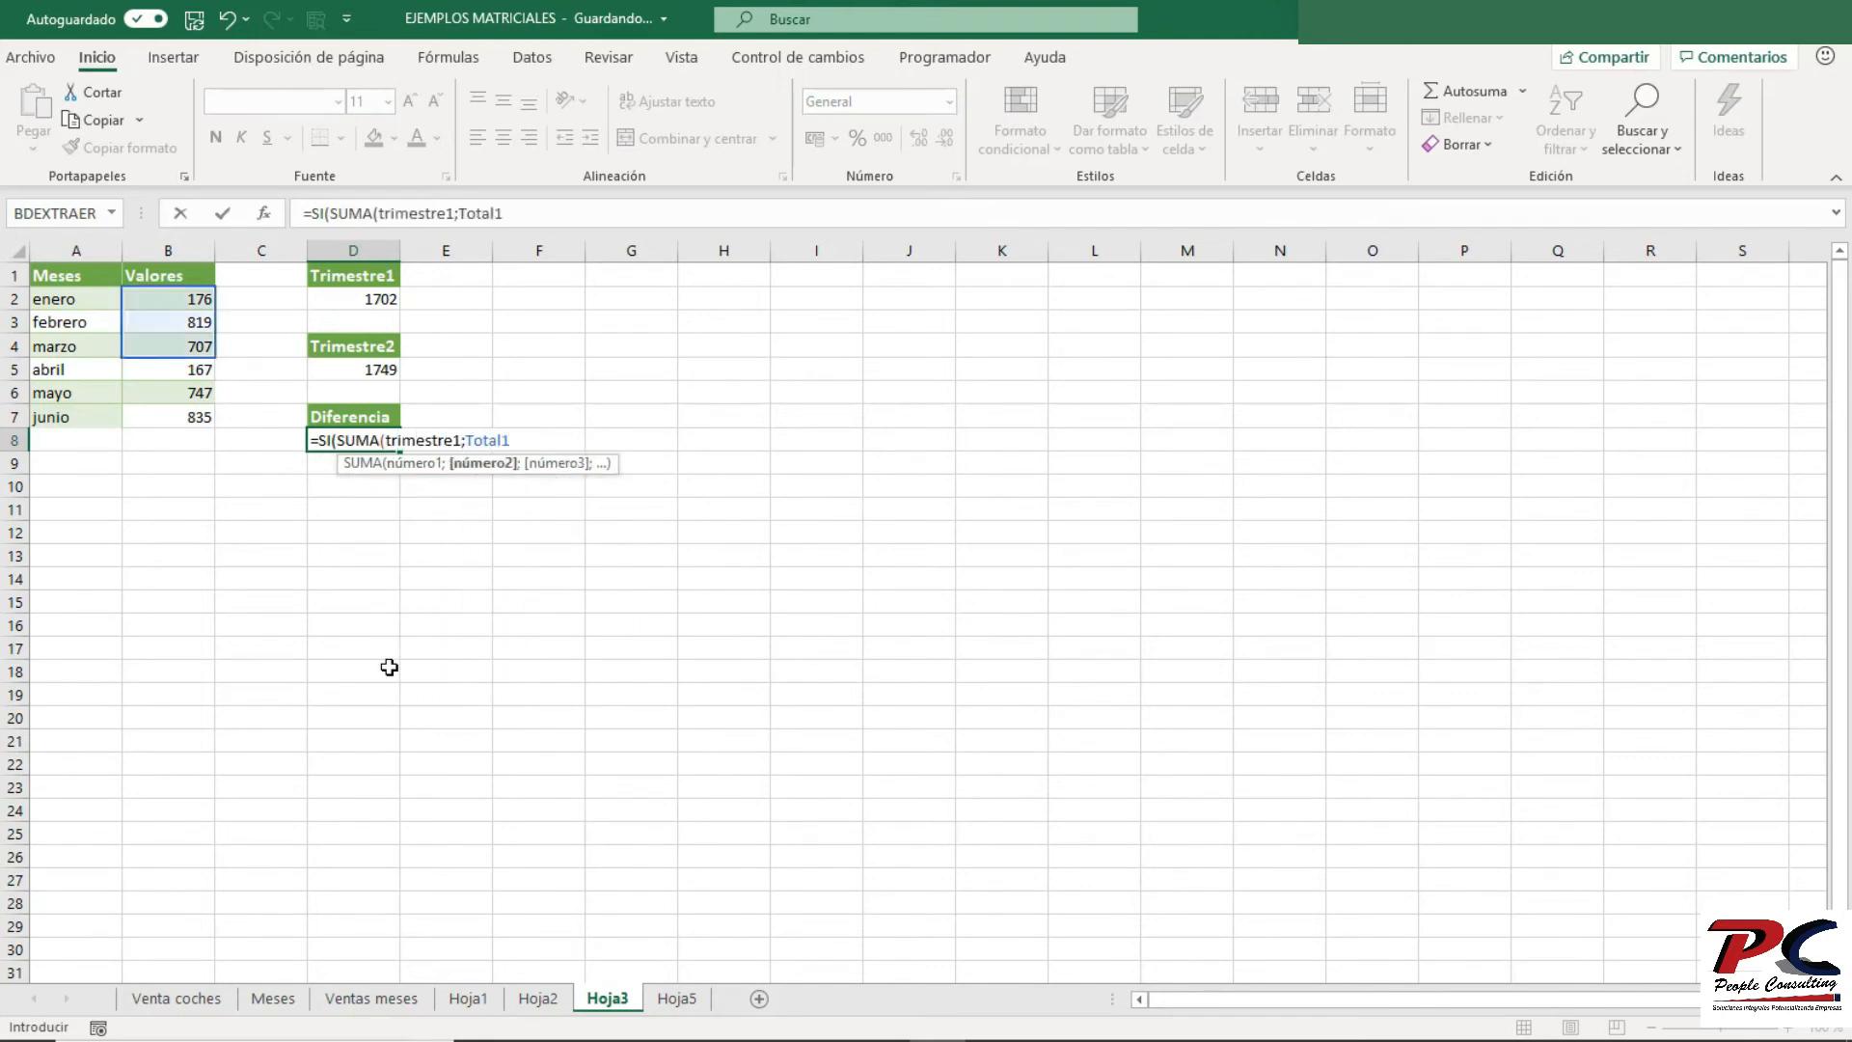
pyautogui.write(')')
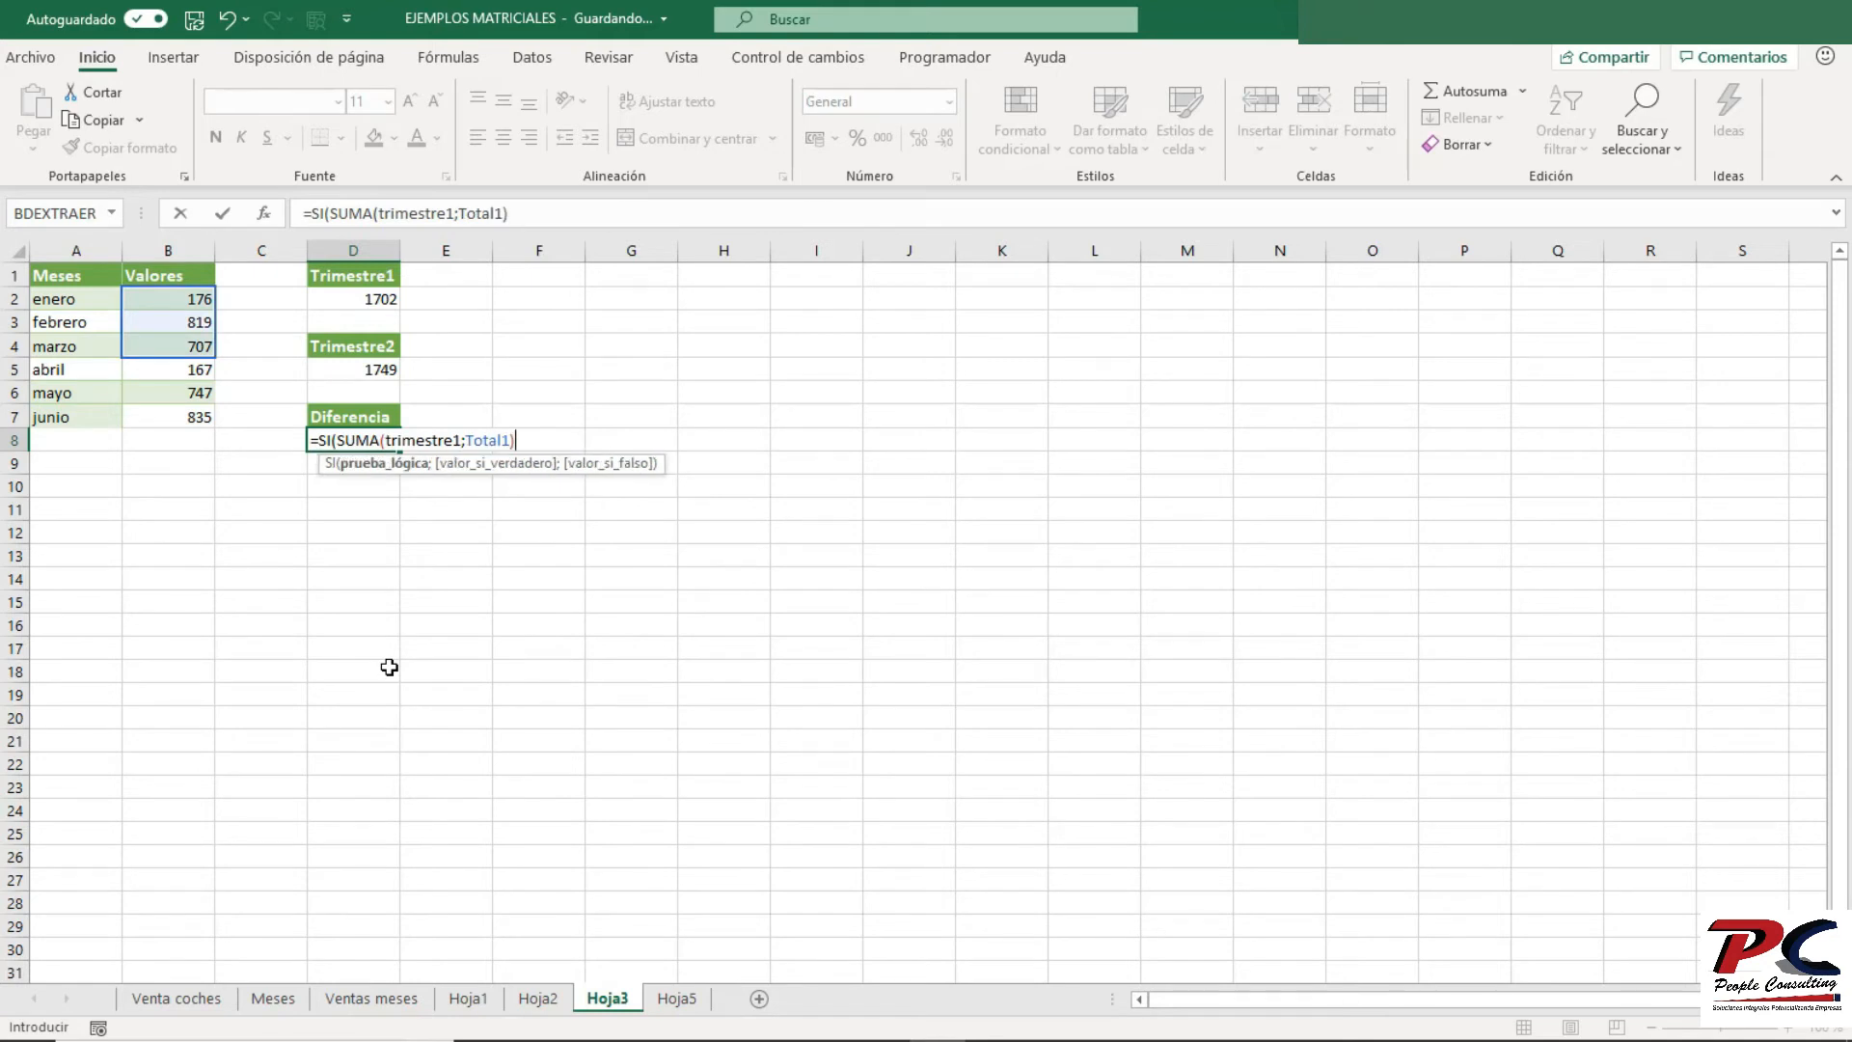
# - Complete the logical test in the D8 formula with >SUMA(Trimestre2;Total2)
pyautogui.write('>suma')
pyautogui.press('Tab')
pyautogui.write('trim')
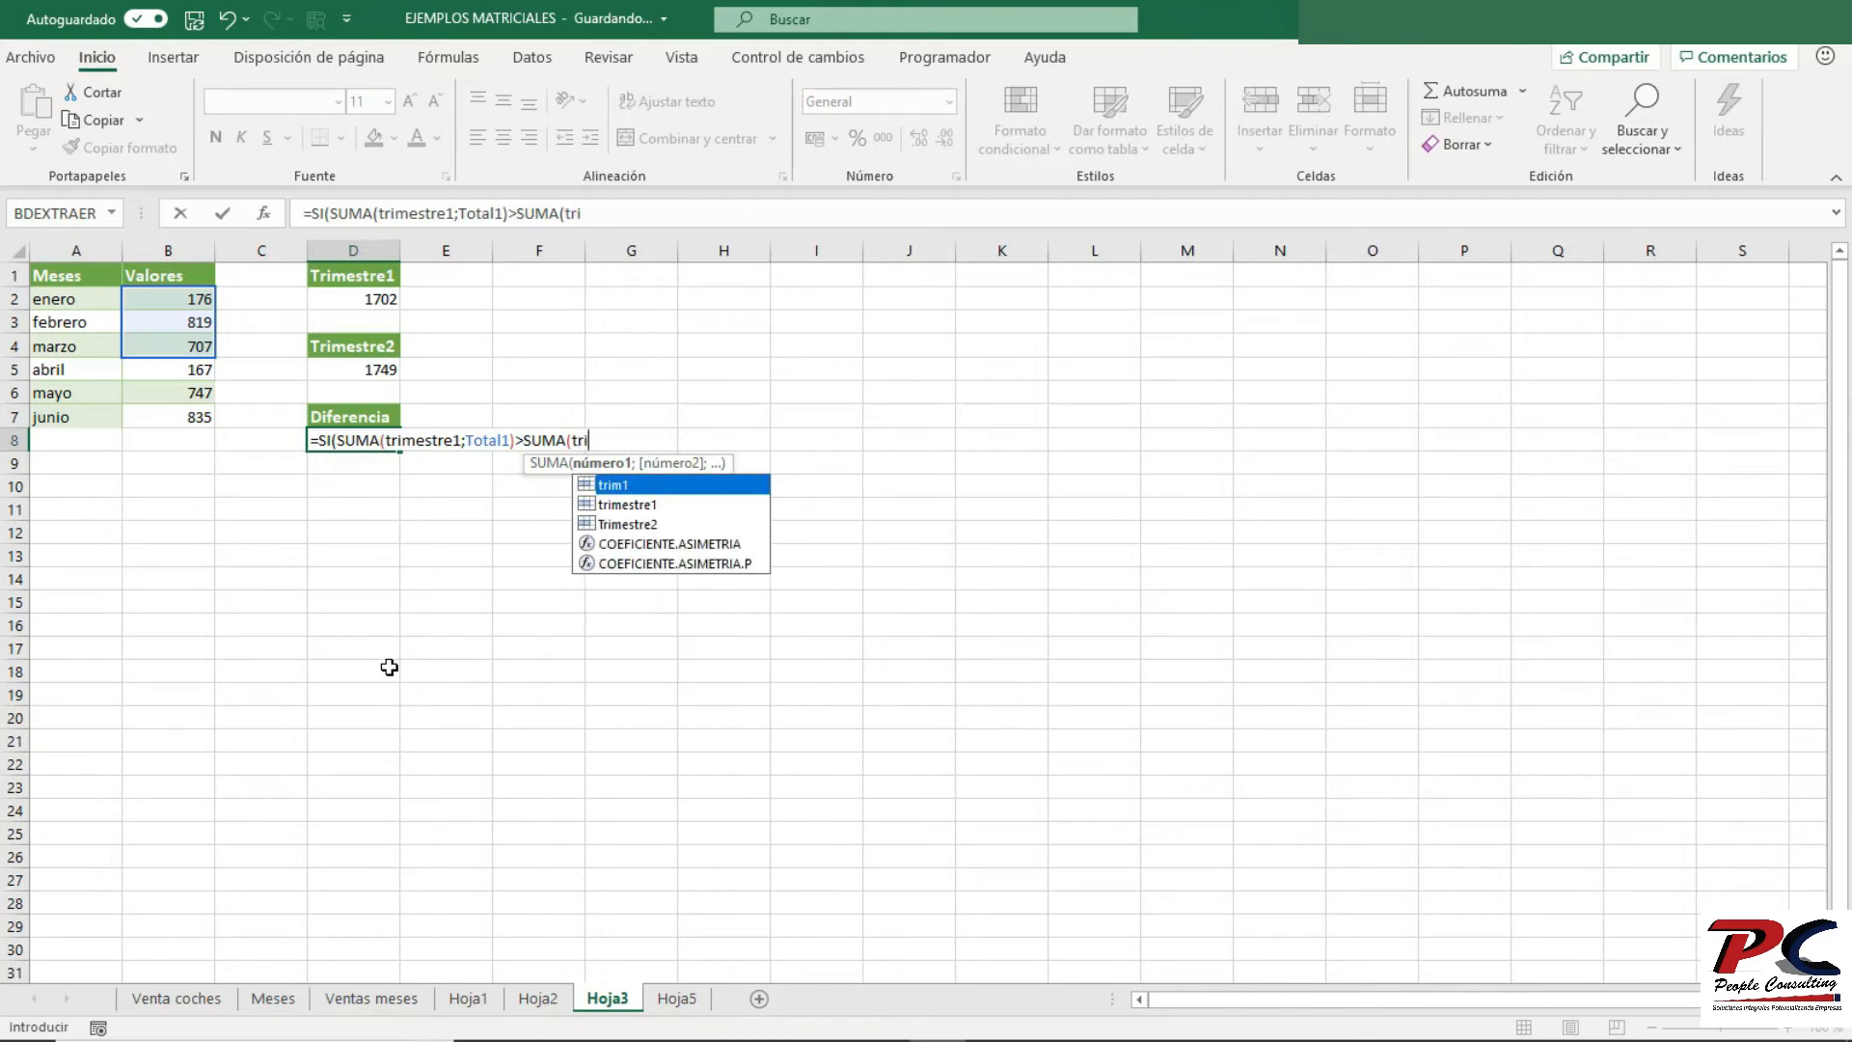
pyautogui.press('Down')
pyautogui.press('Down')
pyautogui.press('Tab')
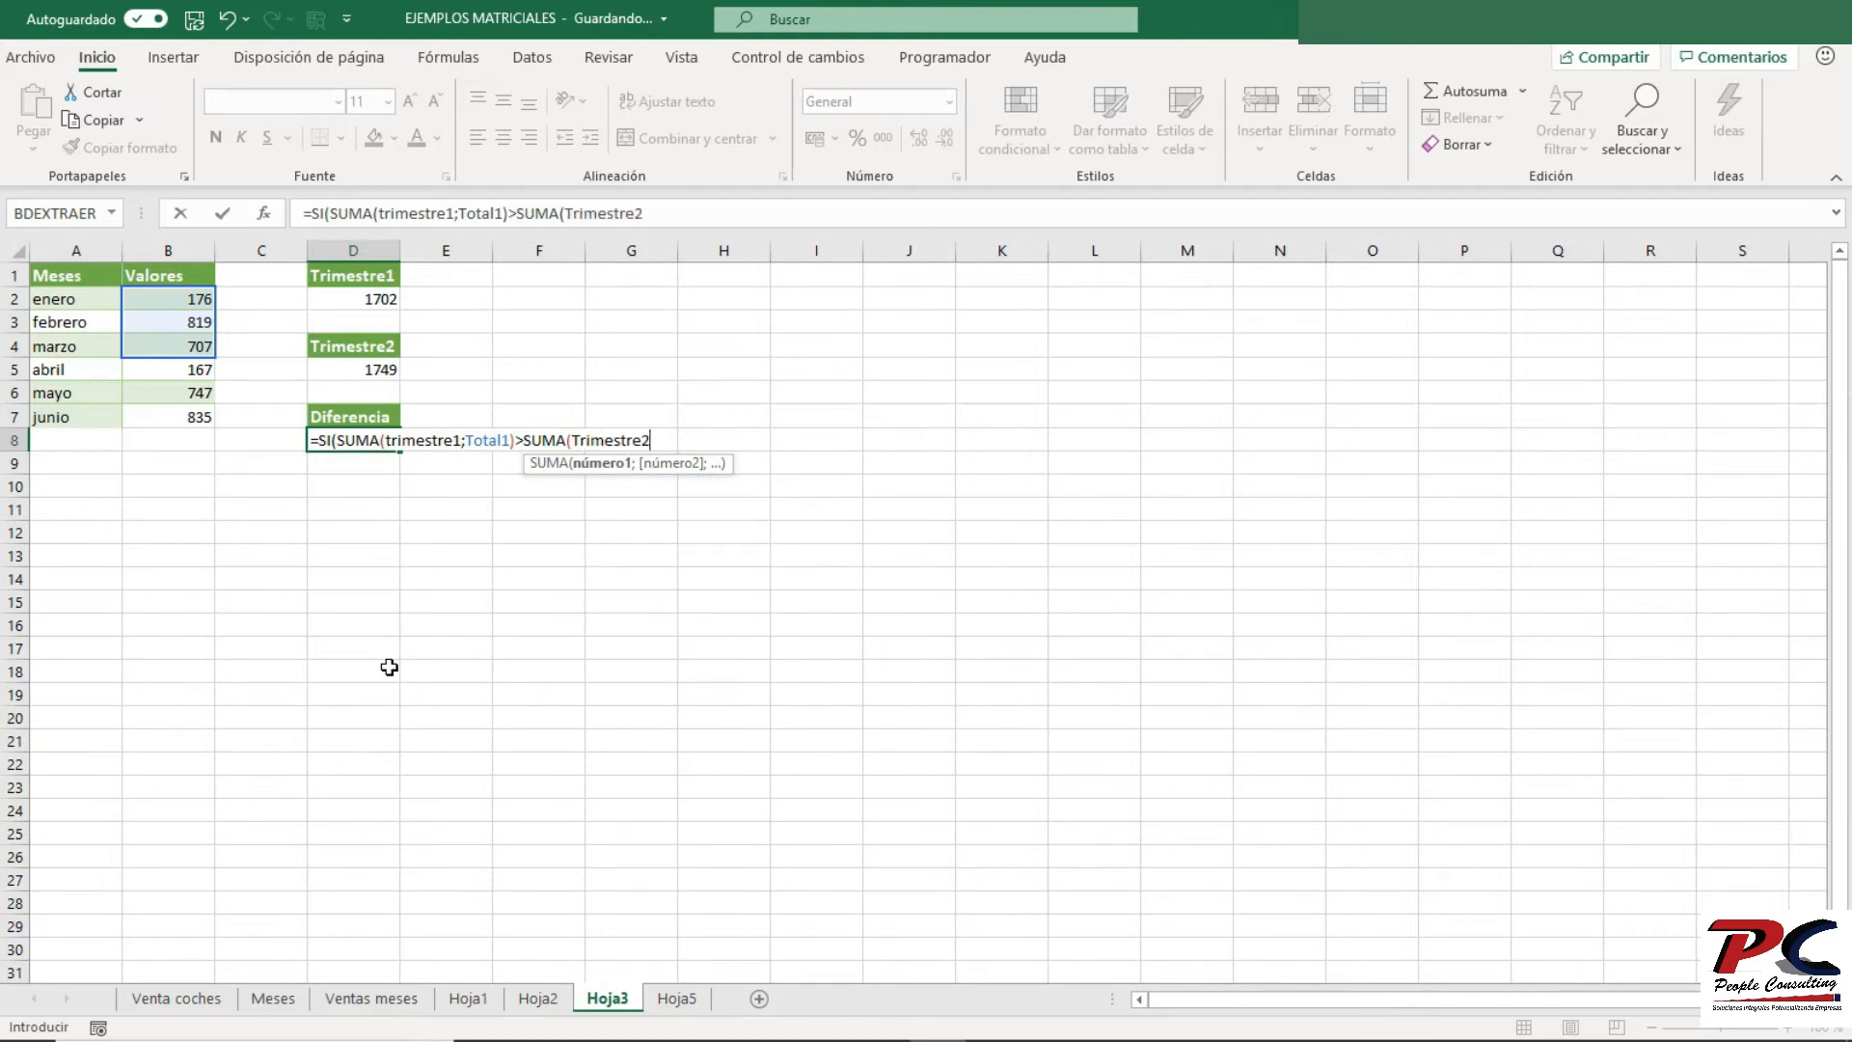
pyautogui.write(';tot')
pyautogui.press('Down')
pyautogui.press('Tab')
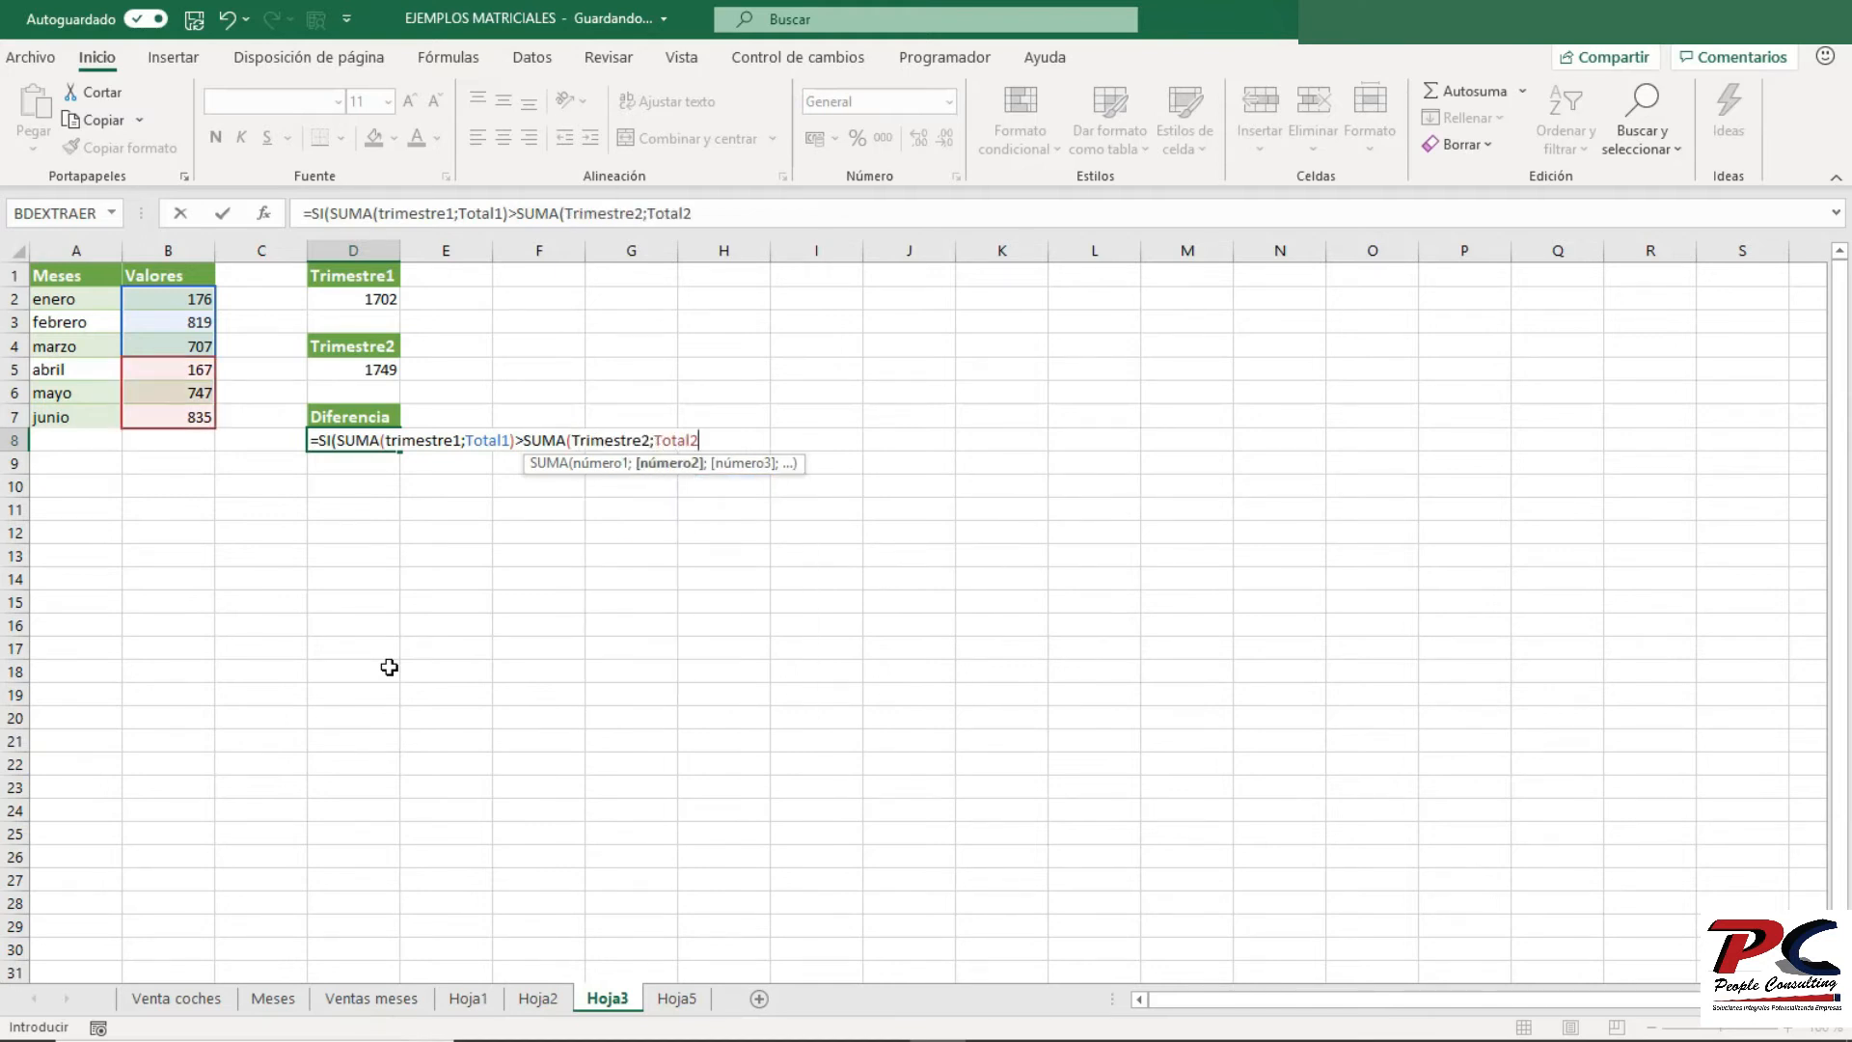
pyautogui.write(');')
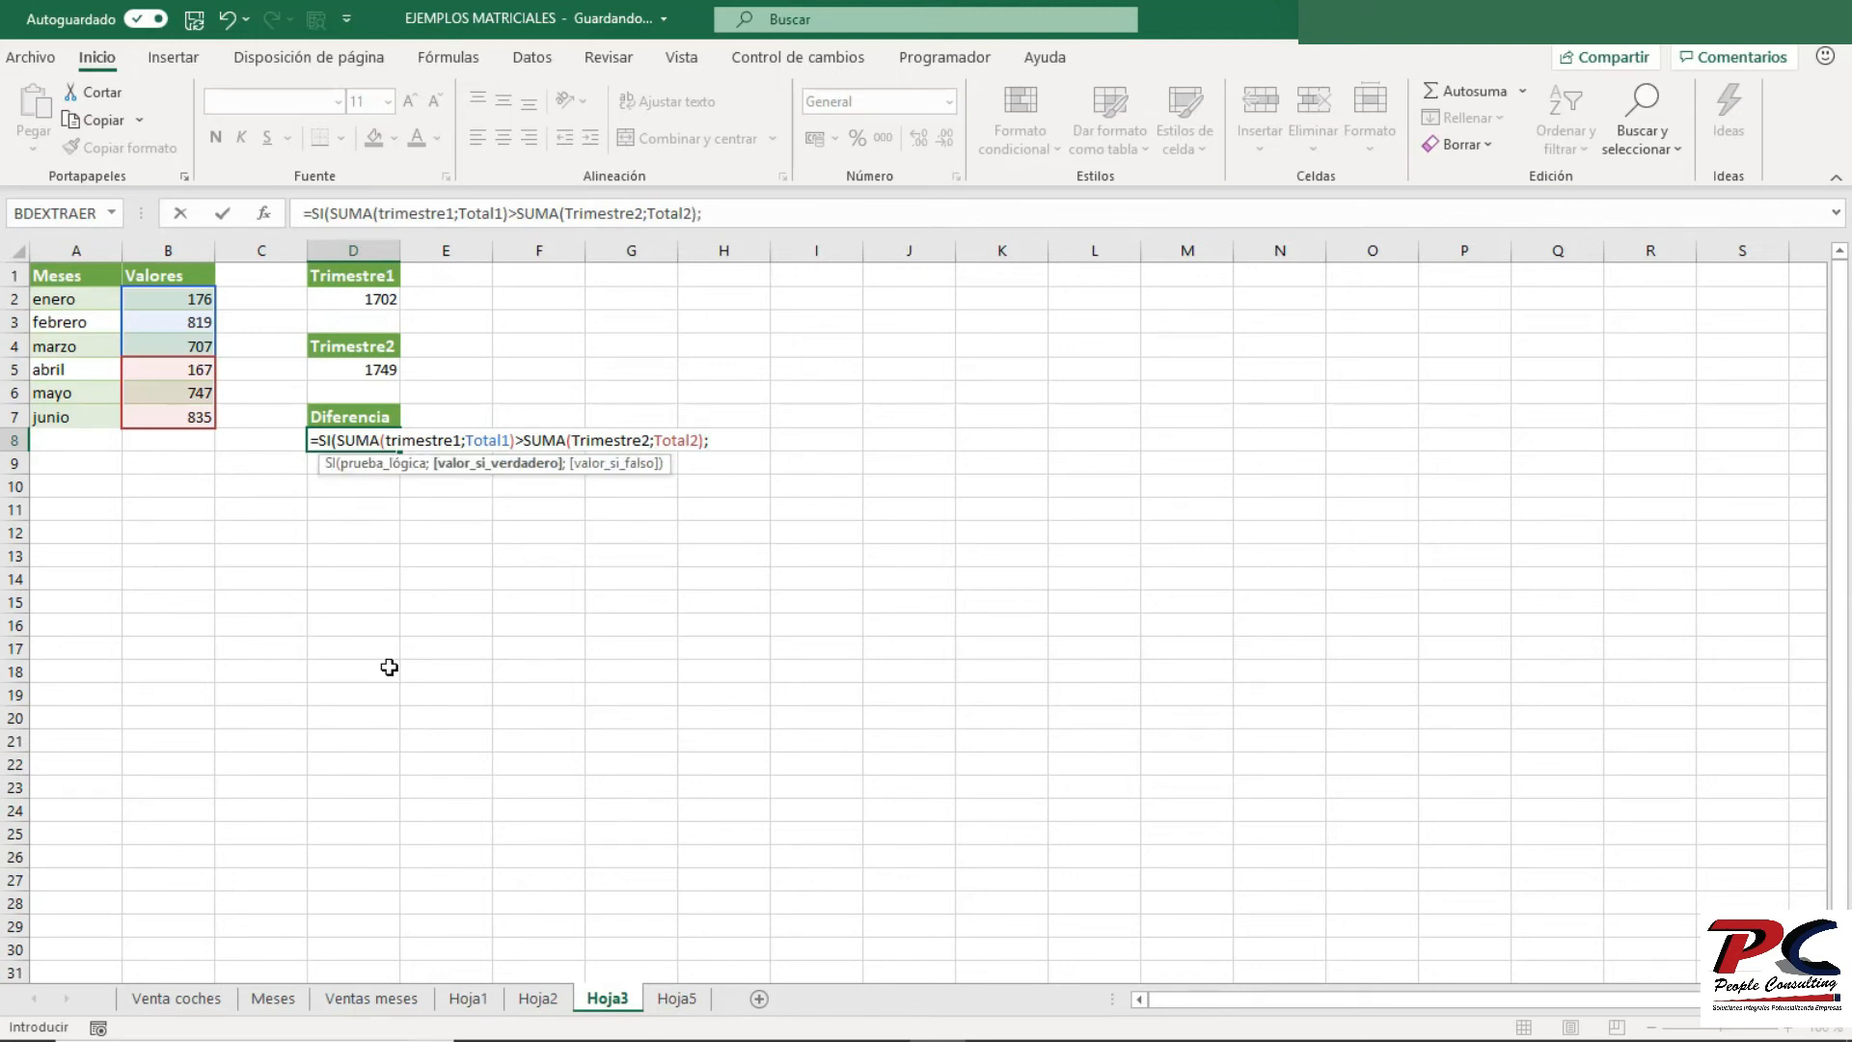
# - Finish the D8 array formula with "Ventas altas" if true and "Ventasbajas" if false, and check the two quarter totals
pyautogui.write('"Ventas altas";')
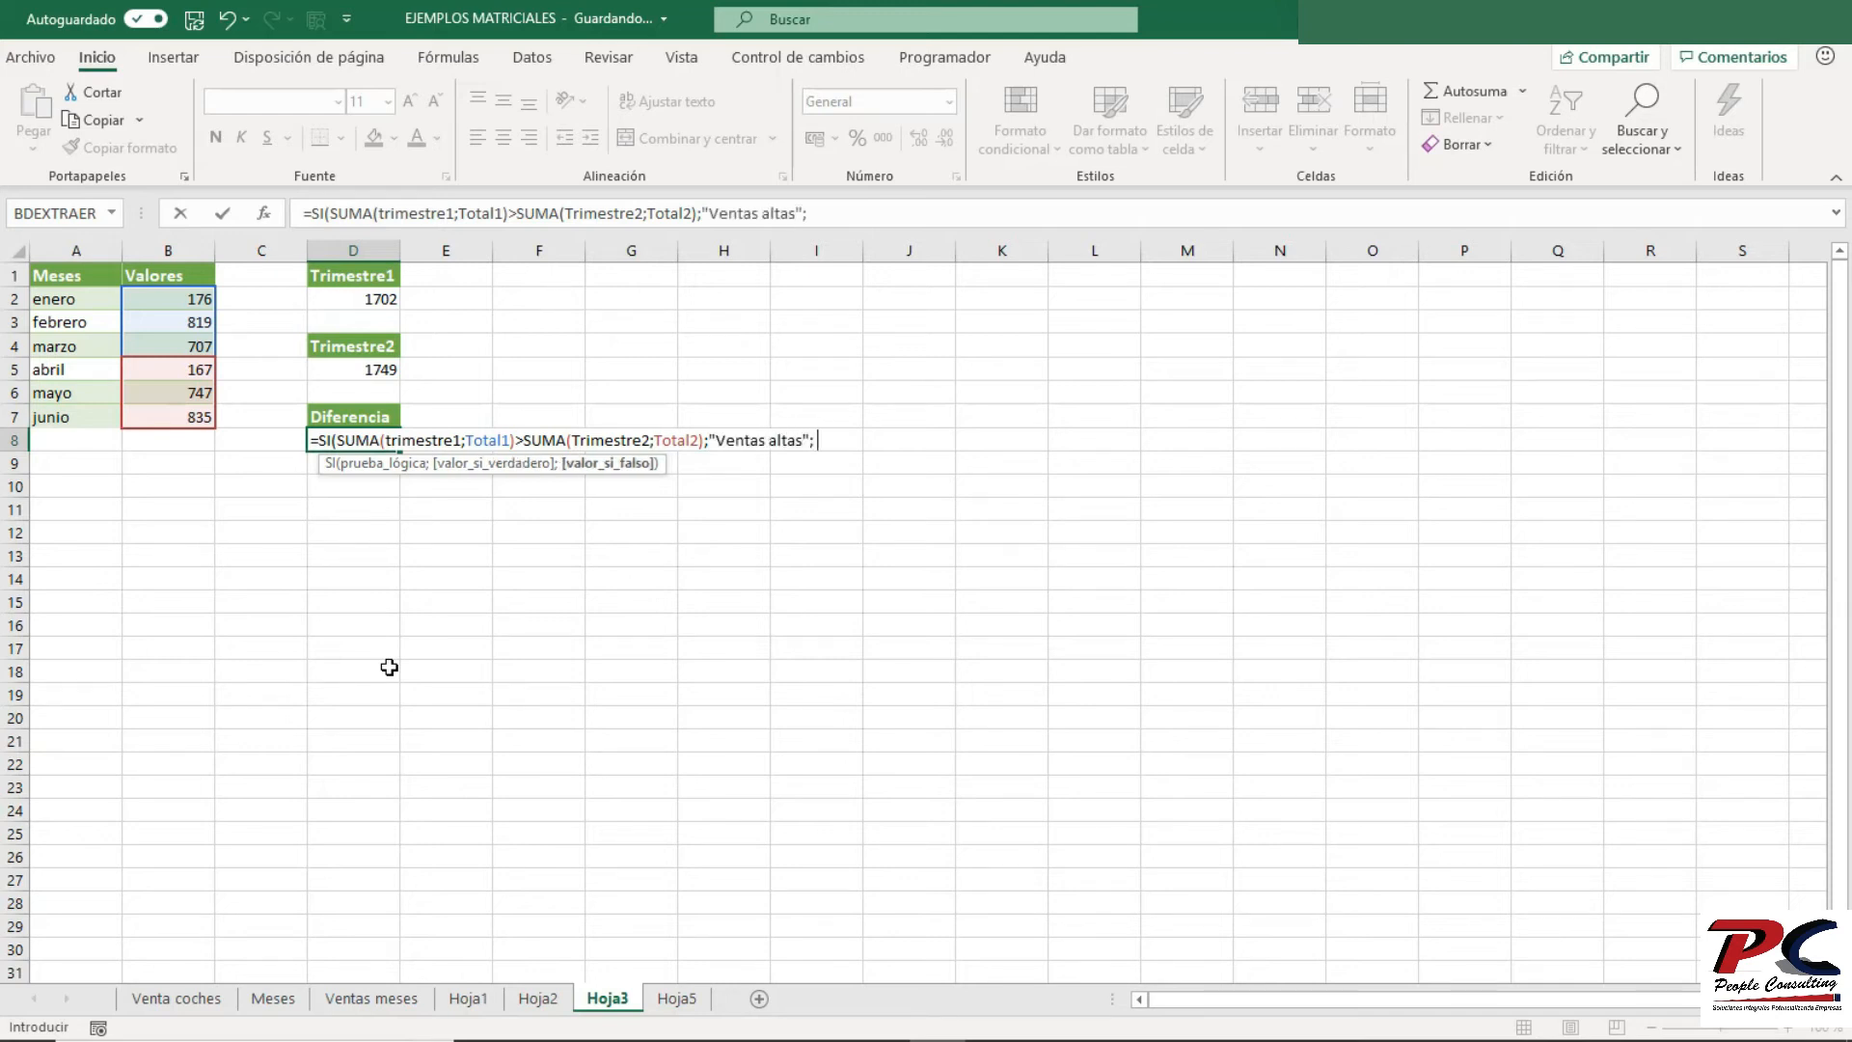
pyautogui.write(' Ventas b')
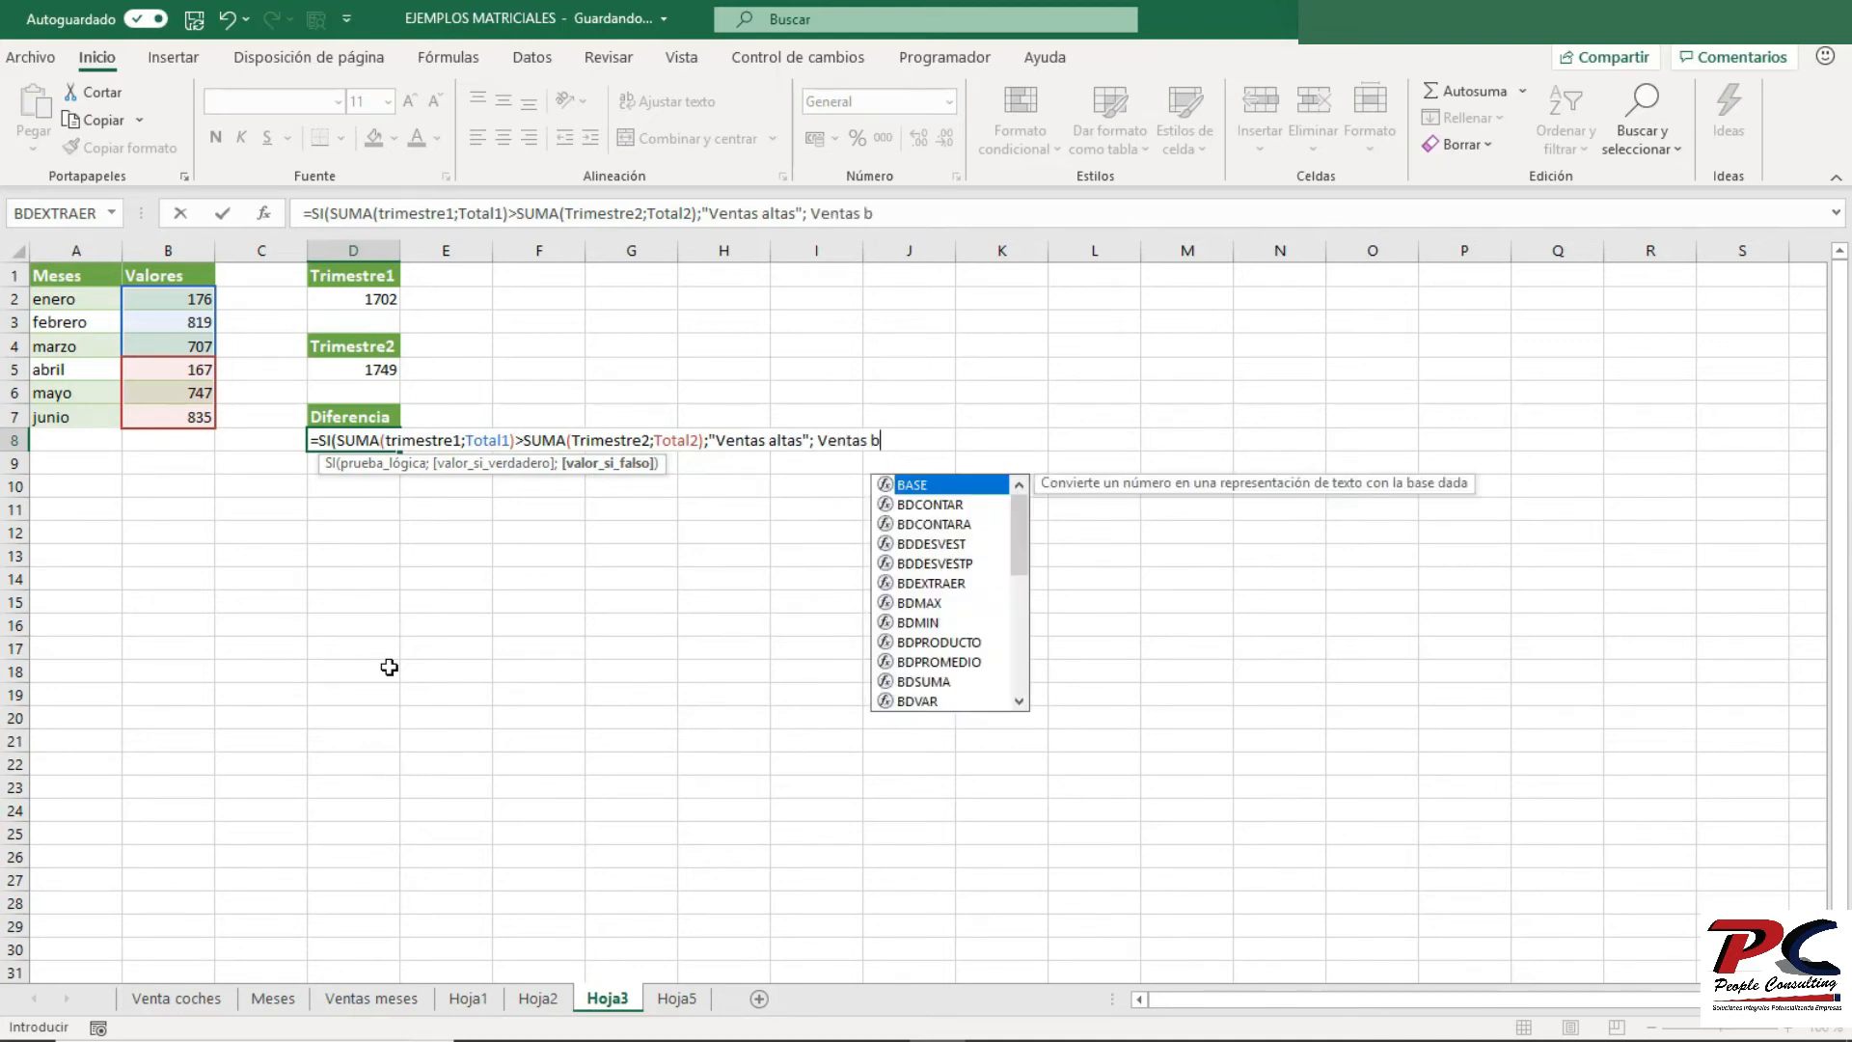
pyautogui.write('ajas")')
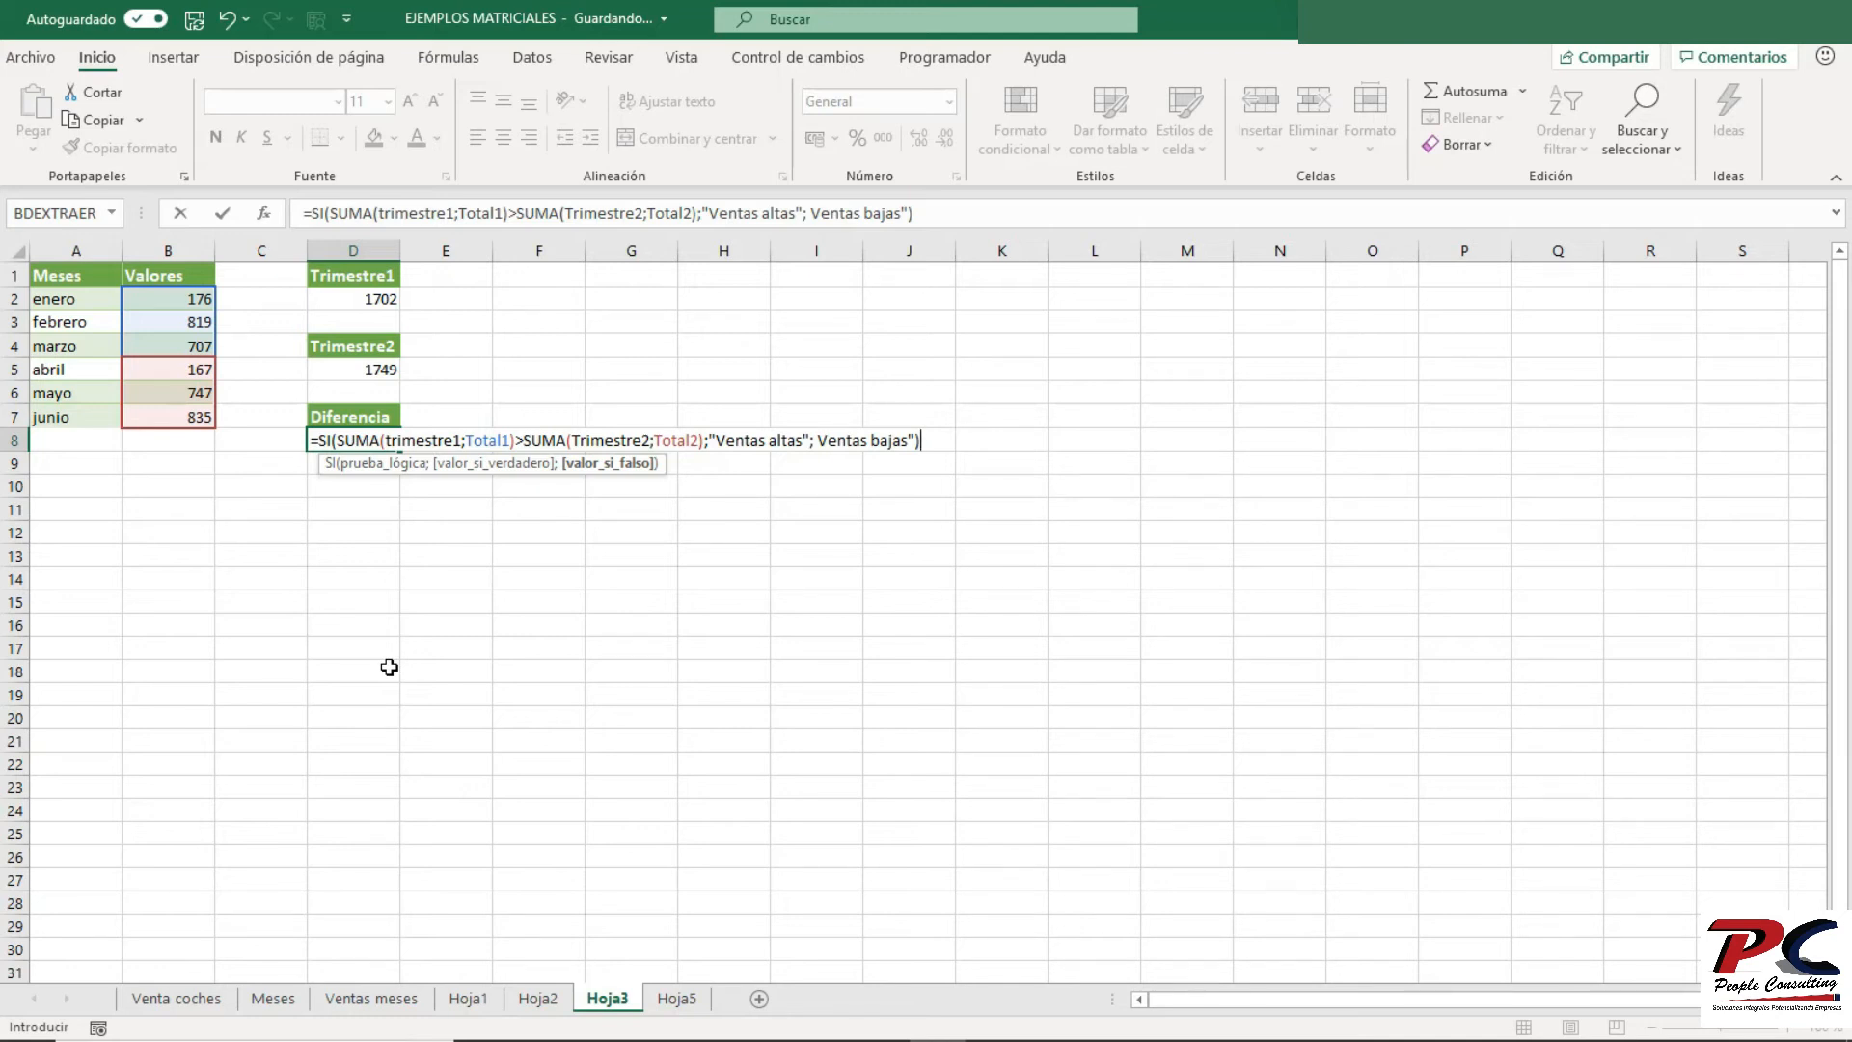
pyautogui.hotkey('ctrl', 'shift', 'Return')
pyautogui.press('Return')
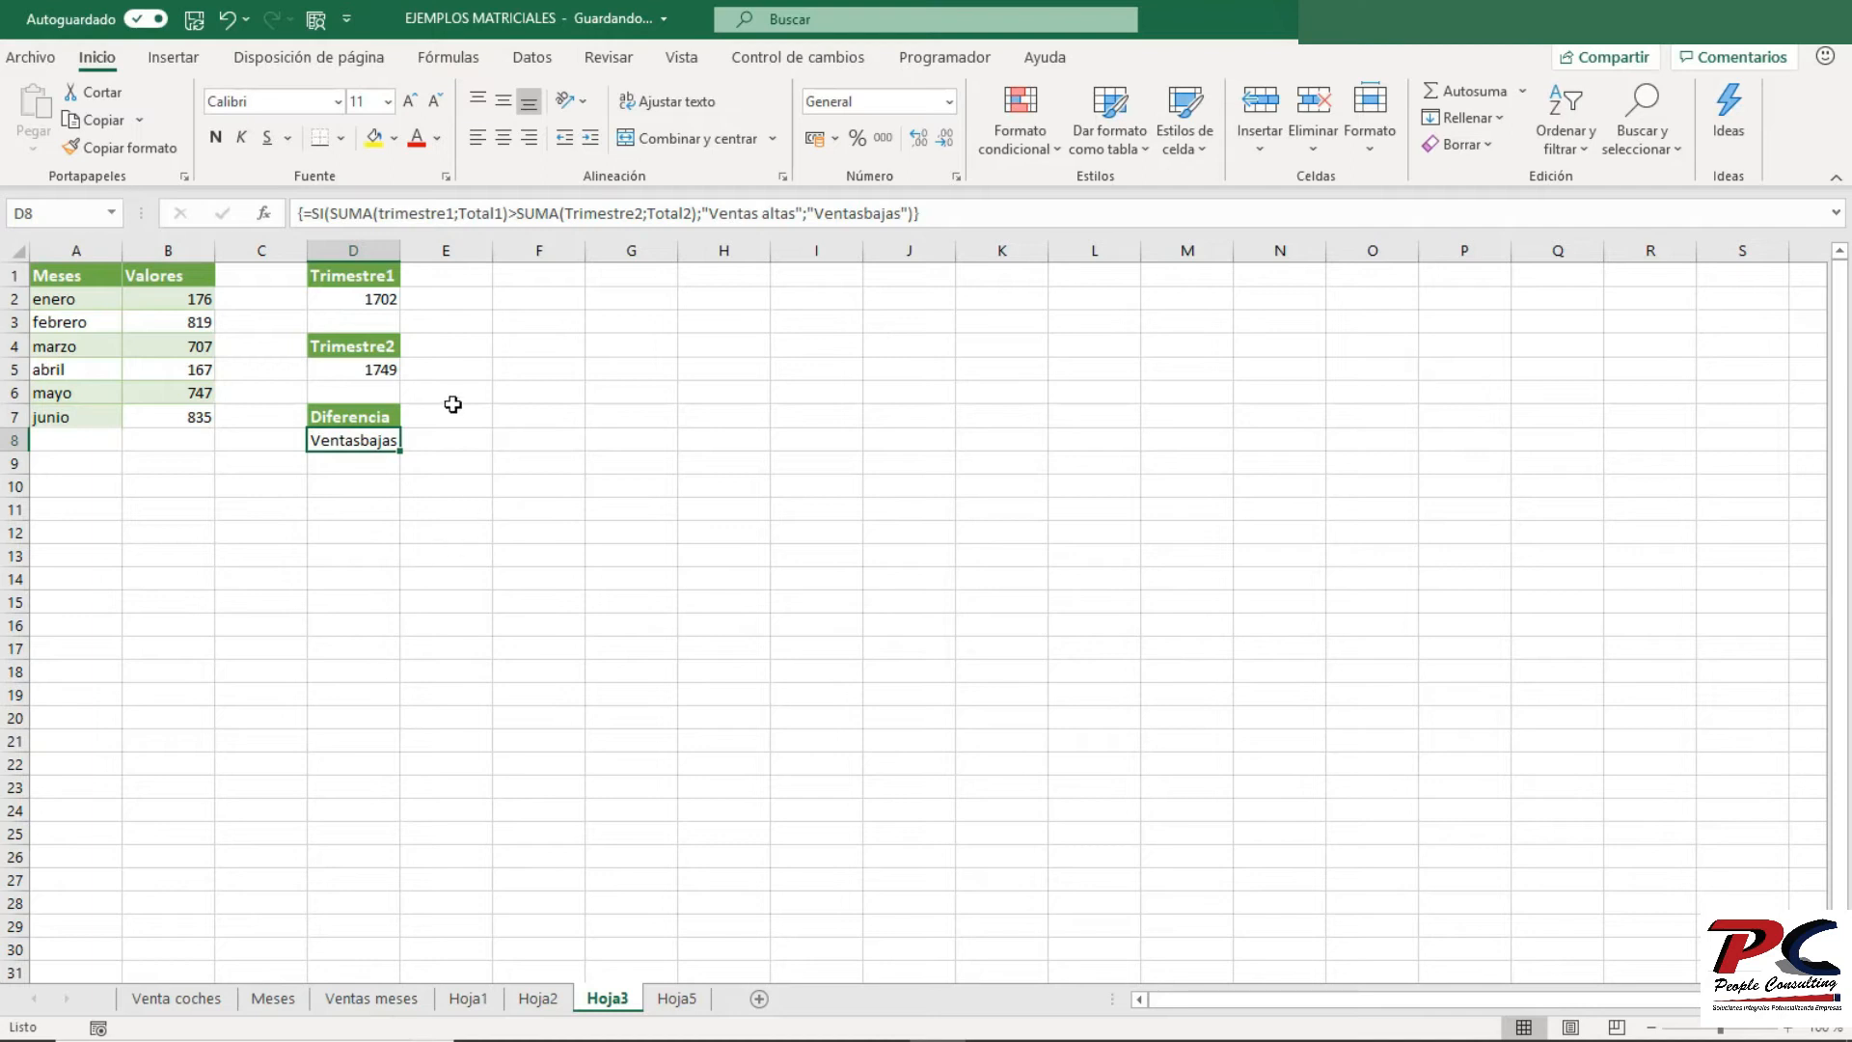
pyautogui.click(365, 295)
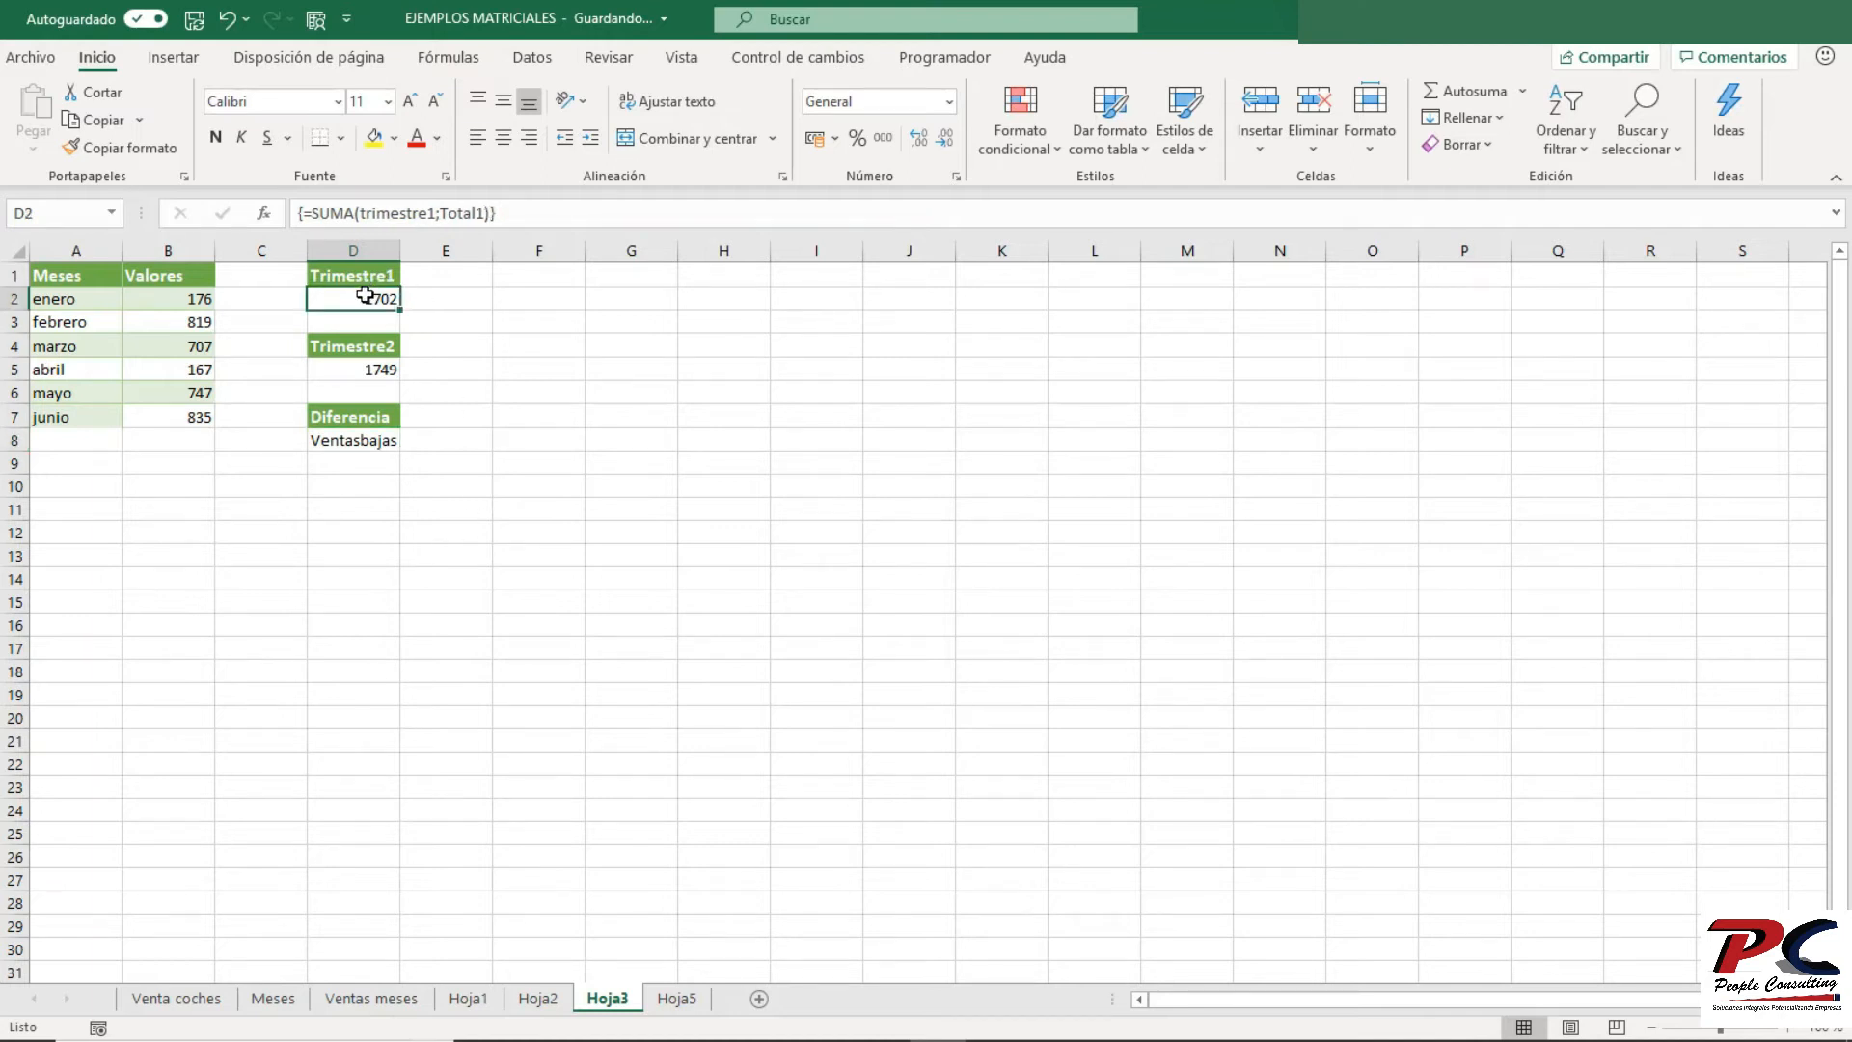
pyautogui.click(360, 370)
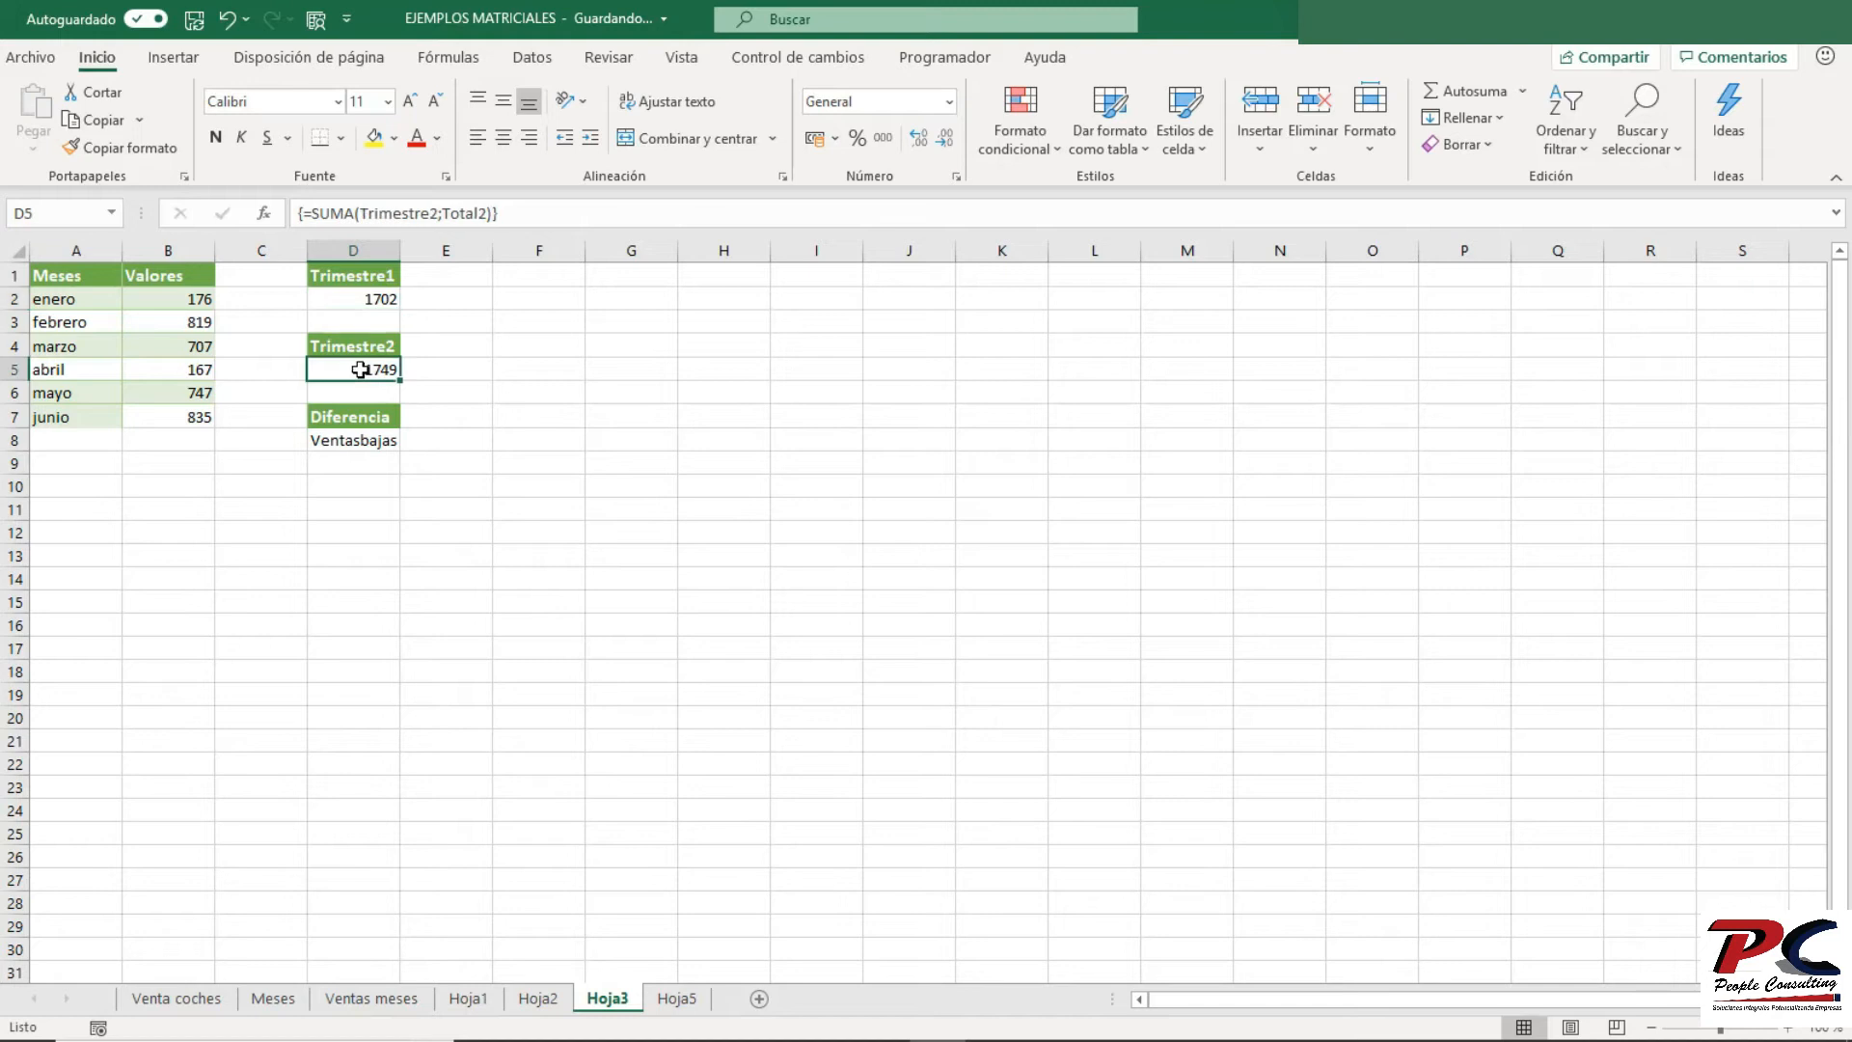
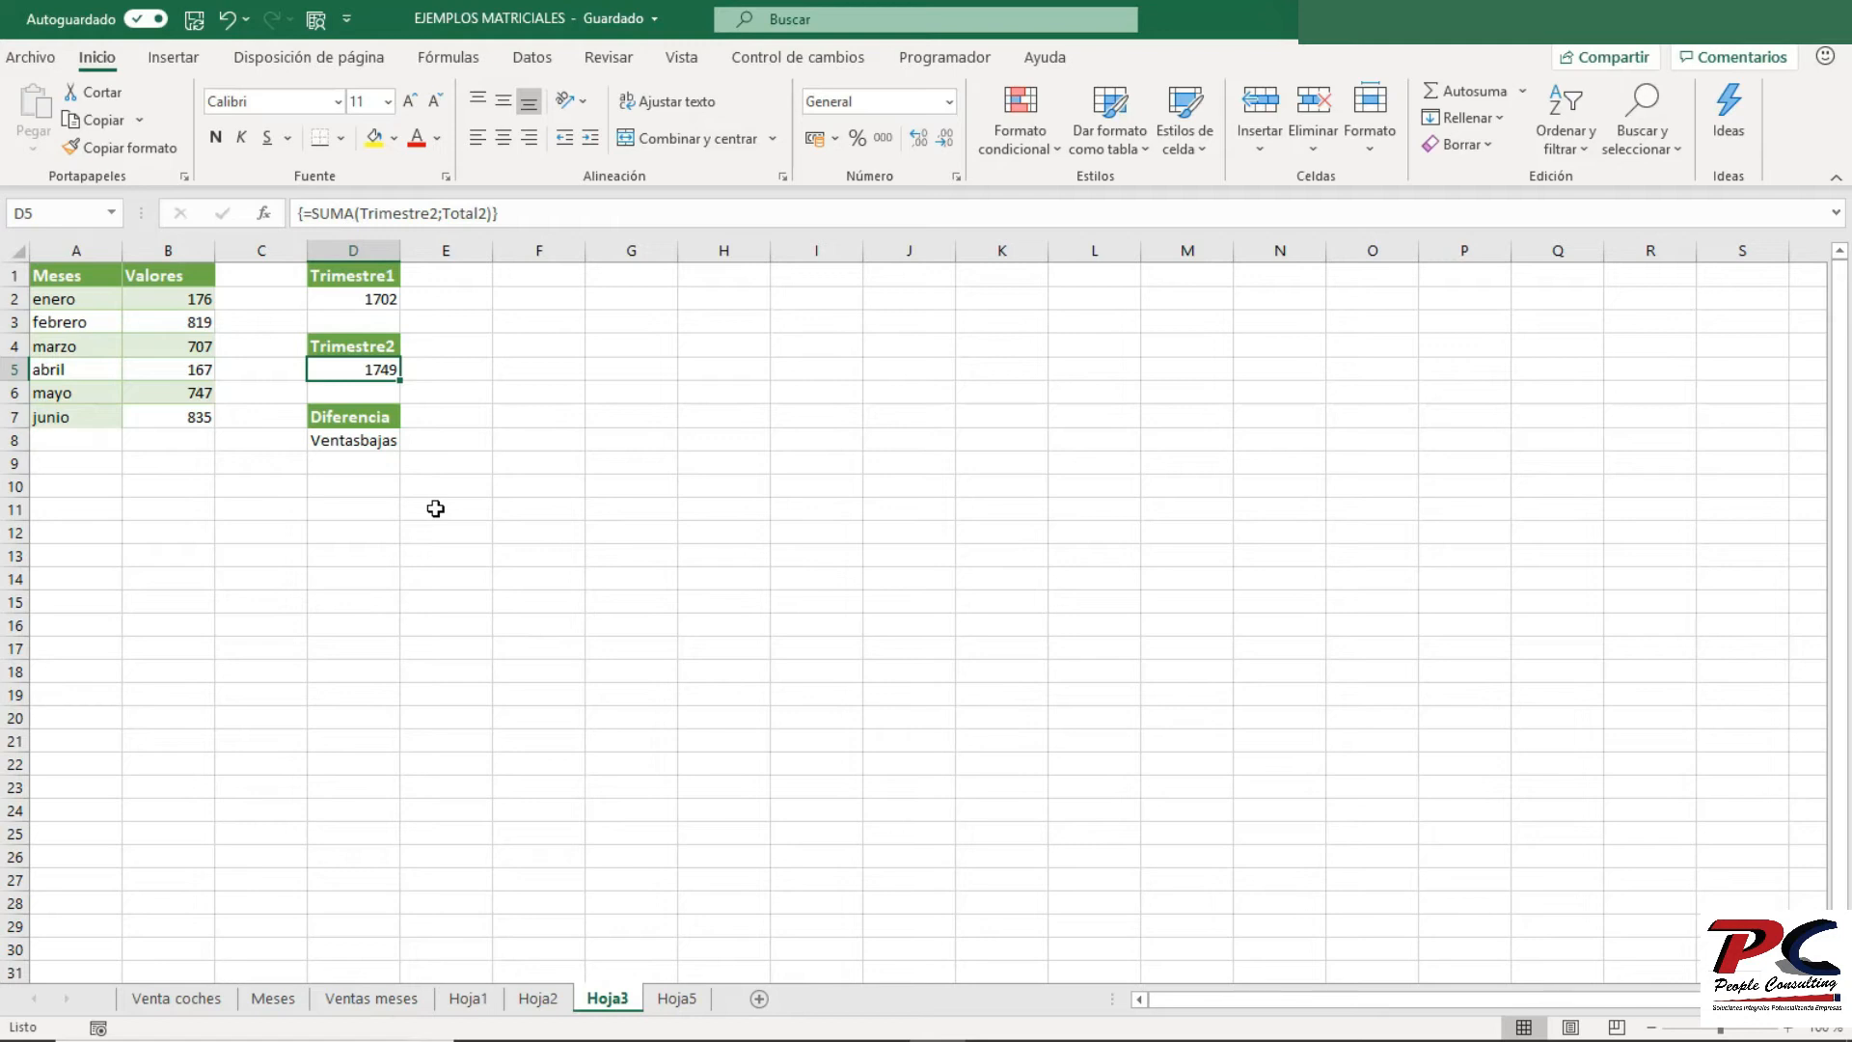
# - Add a new sheet and fill C8:E10 with the array constant ={10\20\30;40\50\60;70\80\90} as an array formula
pyautogui.click(762, 1000)
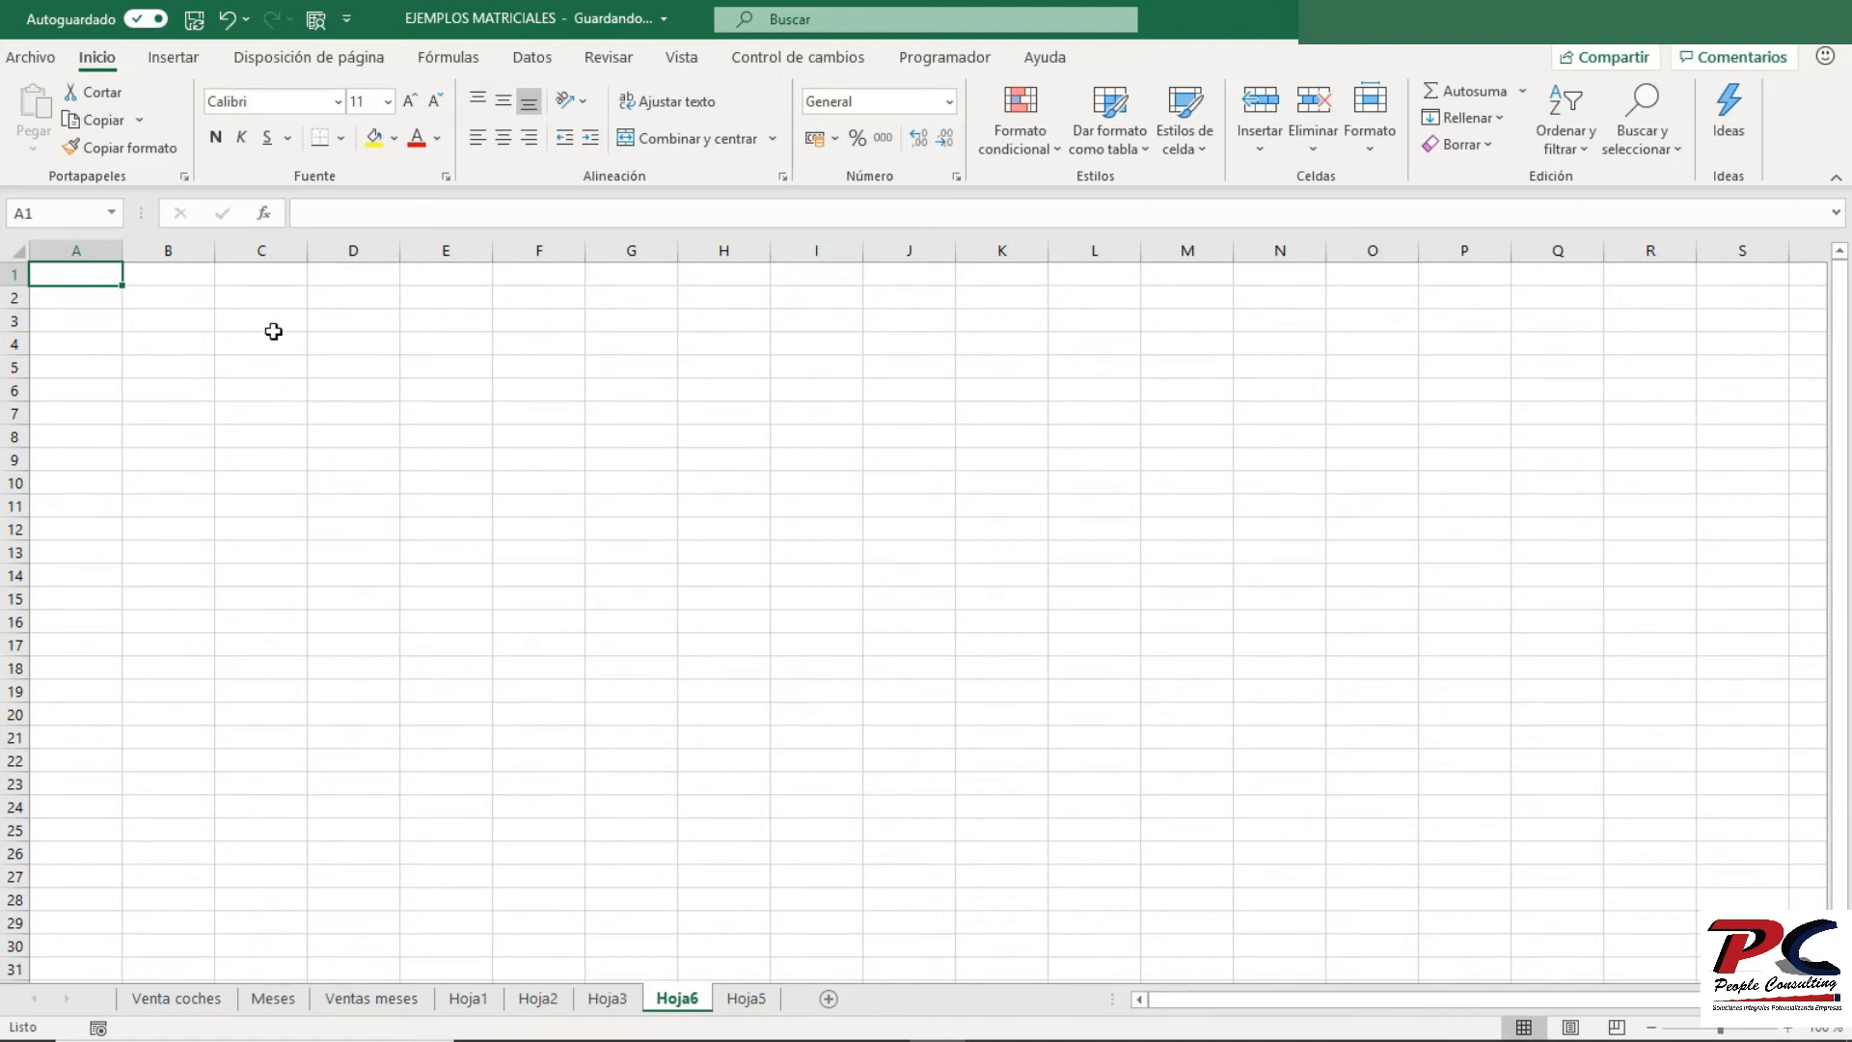
pyautogui.click(247, 432)
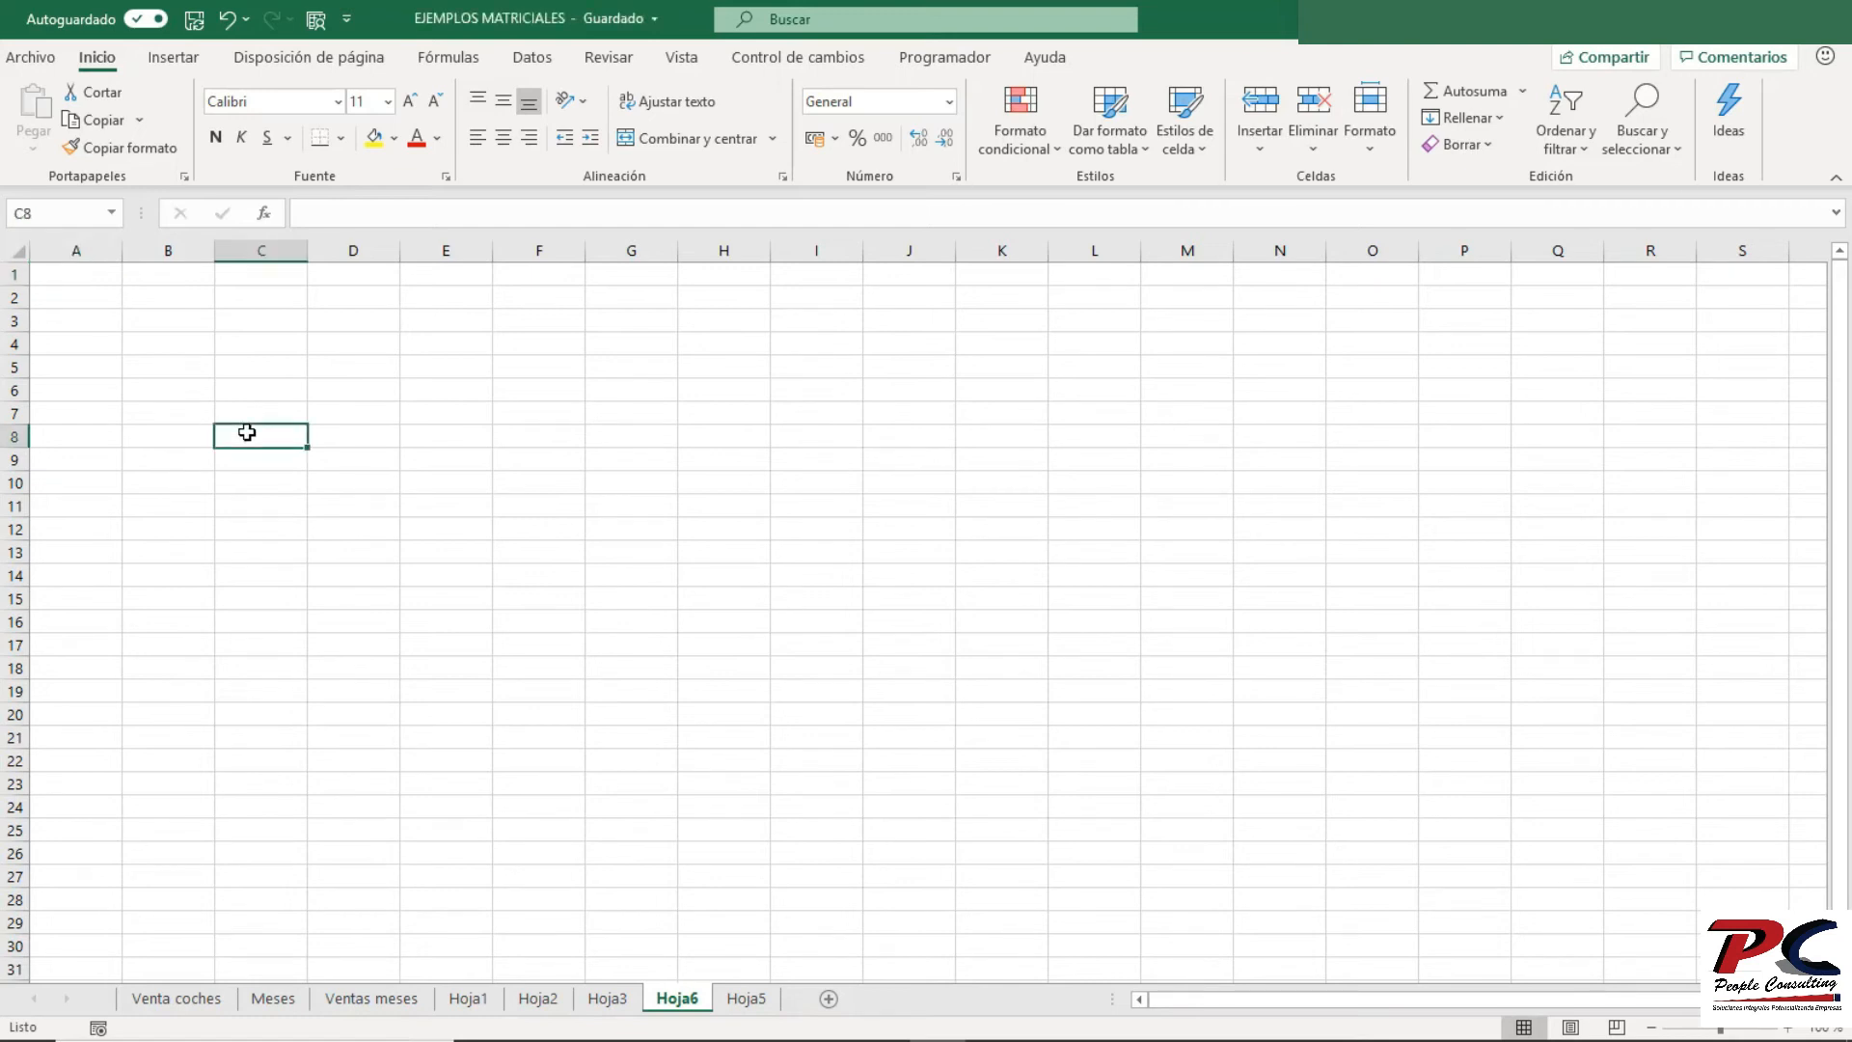
pyautogui.moveTo(247, 432); pyautogui.dragTo(423, 481)
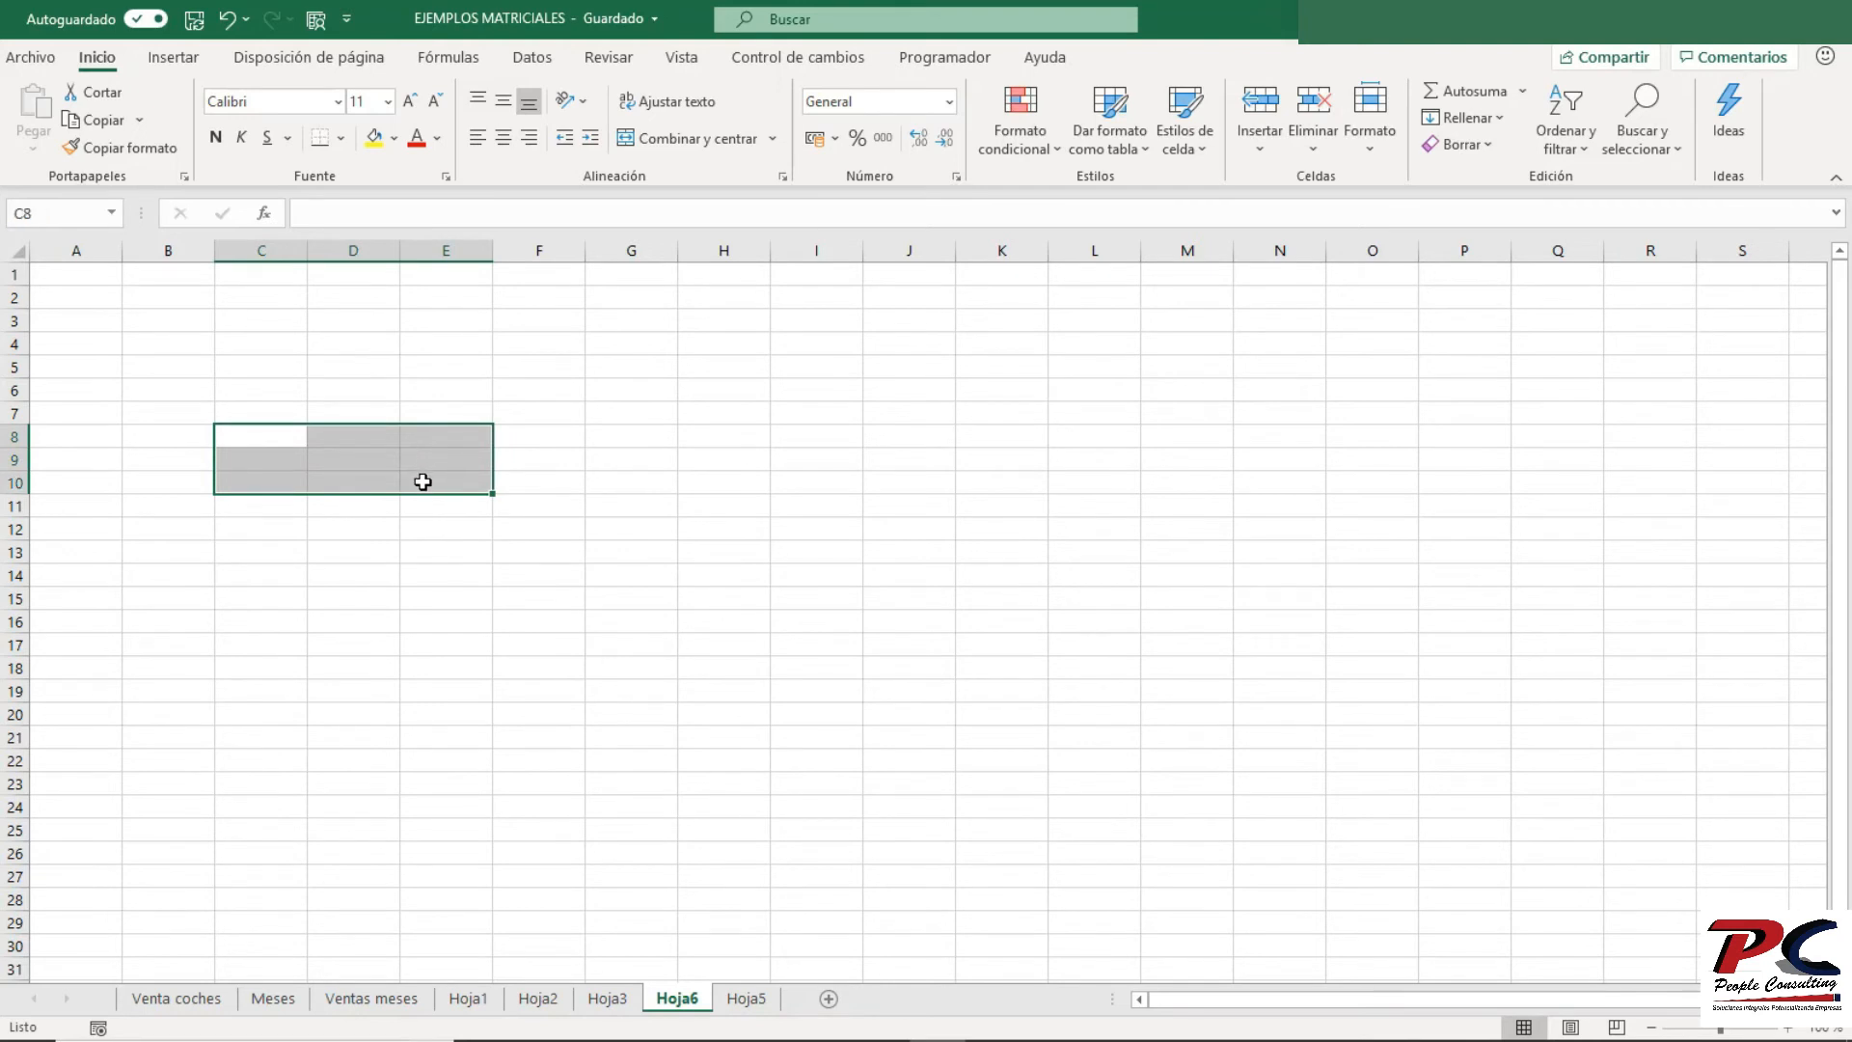
pyautogui.write('={')
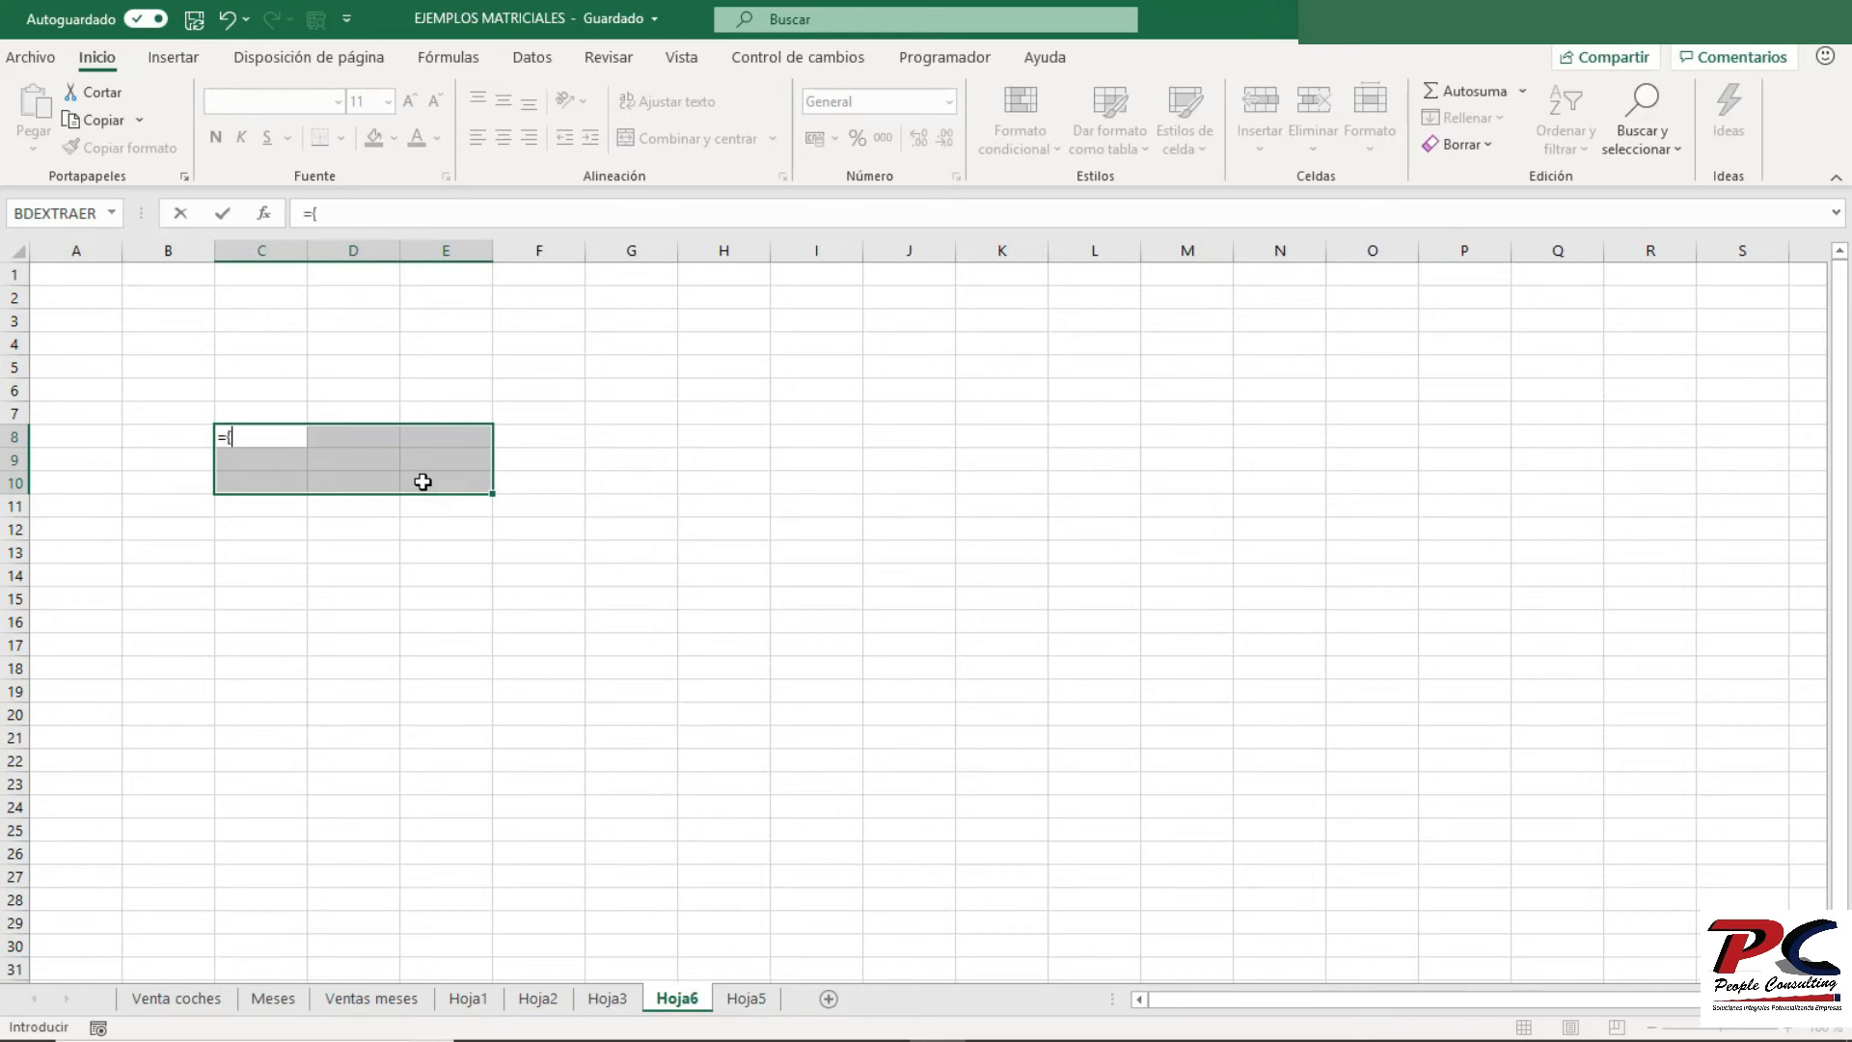
pyautogui.write('10\\20\\30;40\\')
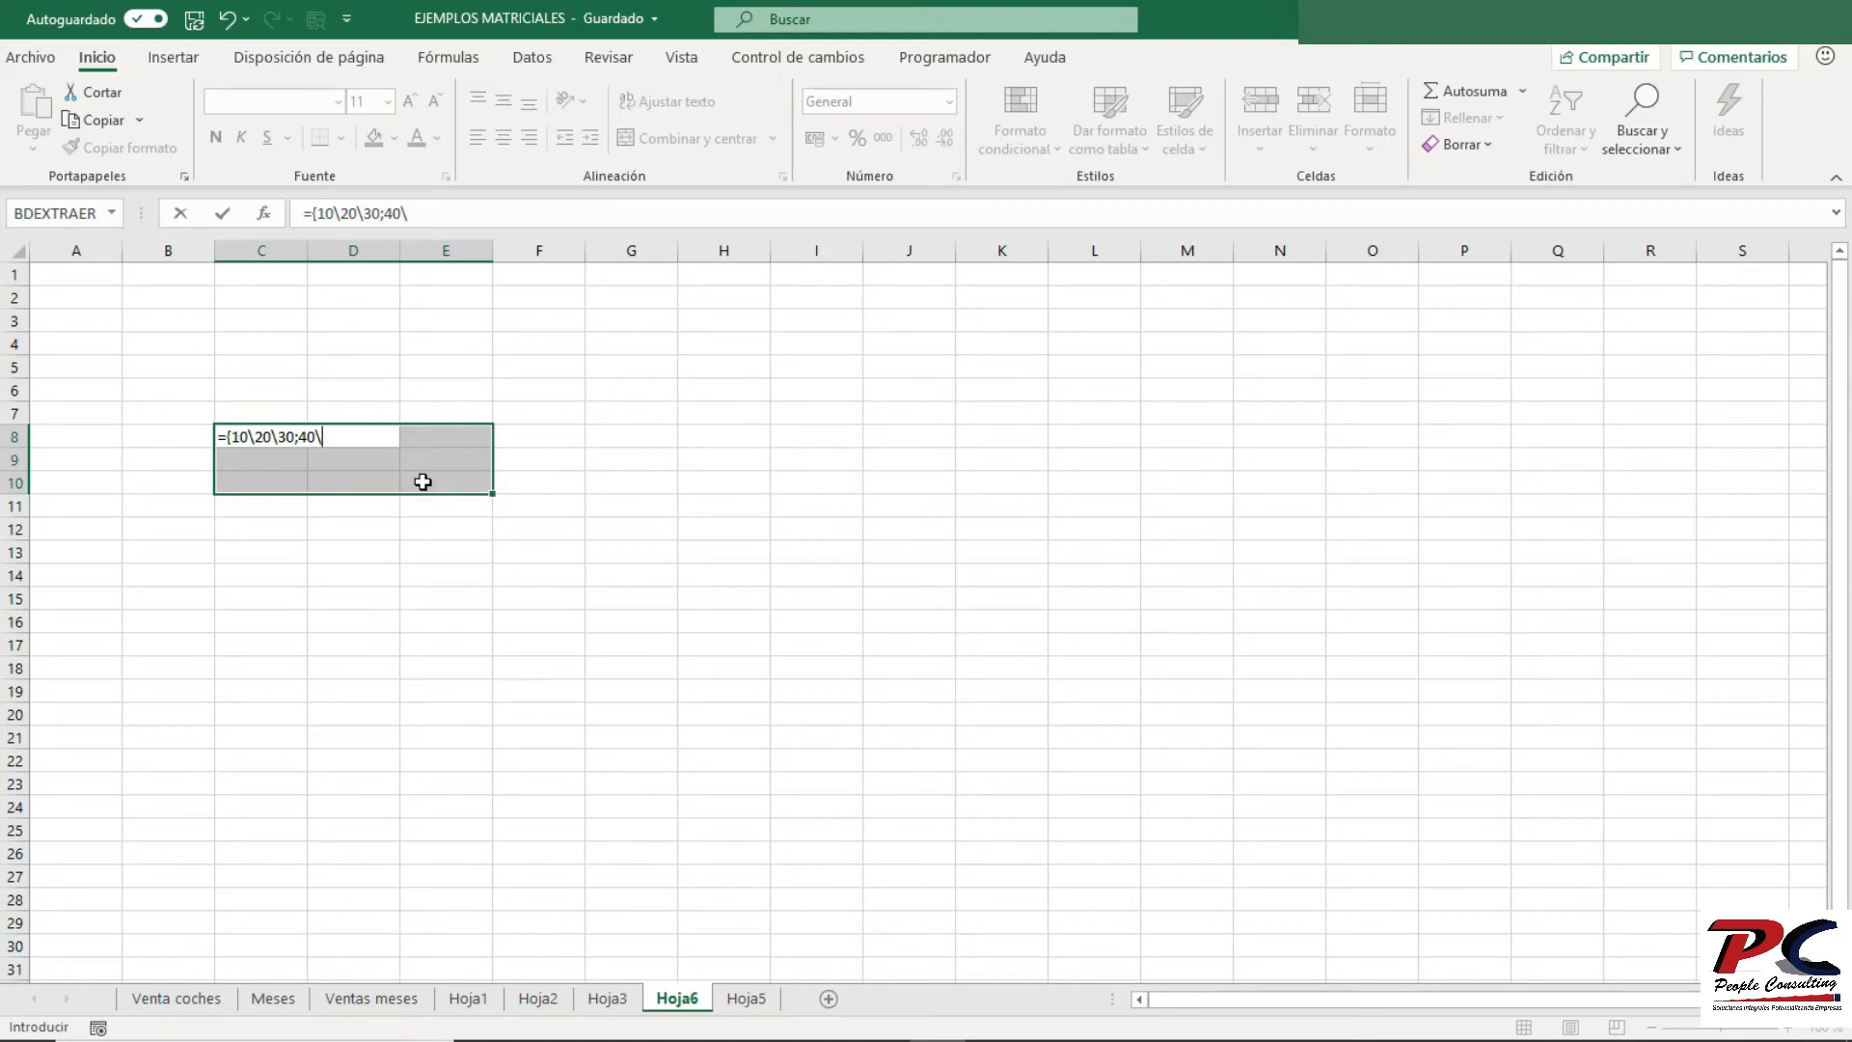
pyautogui.write('50\\60;70\\80')
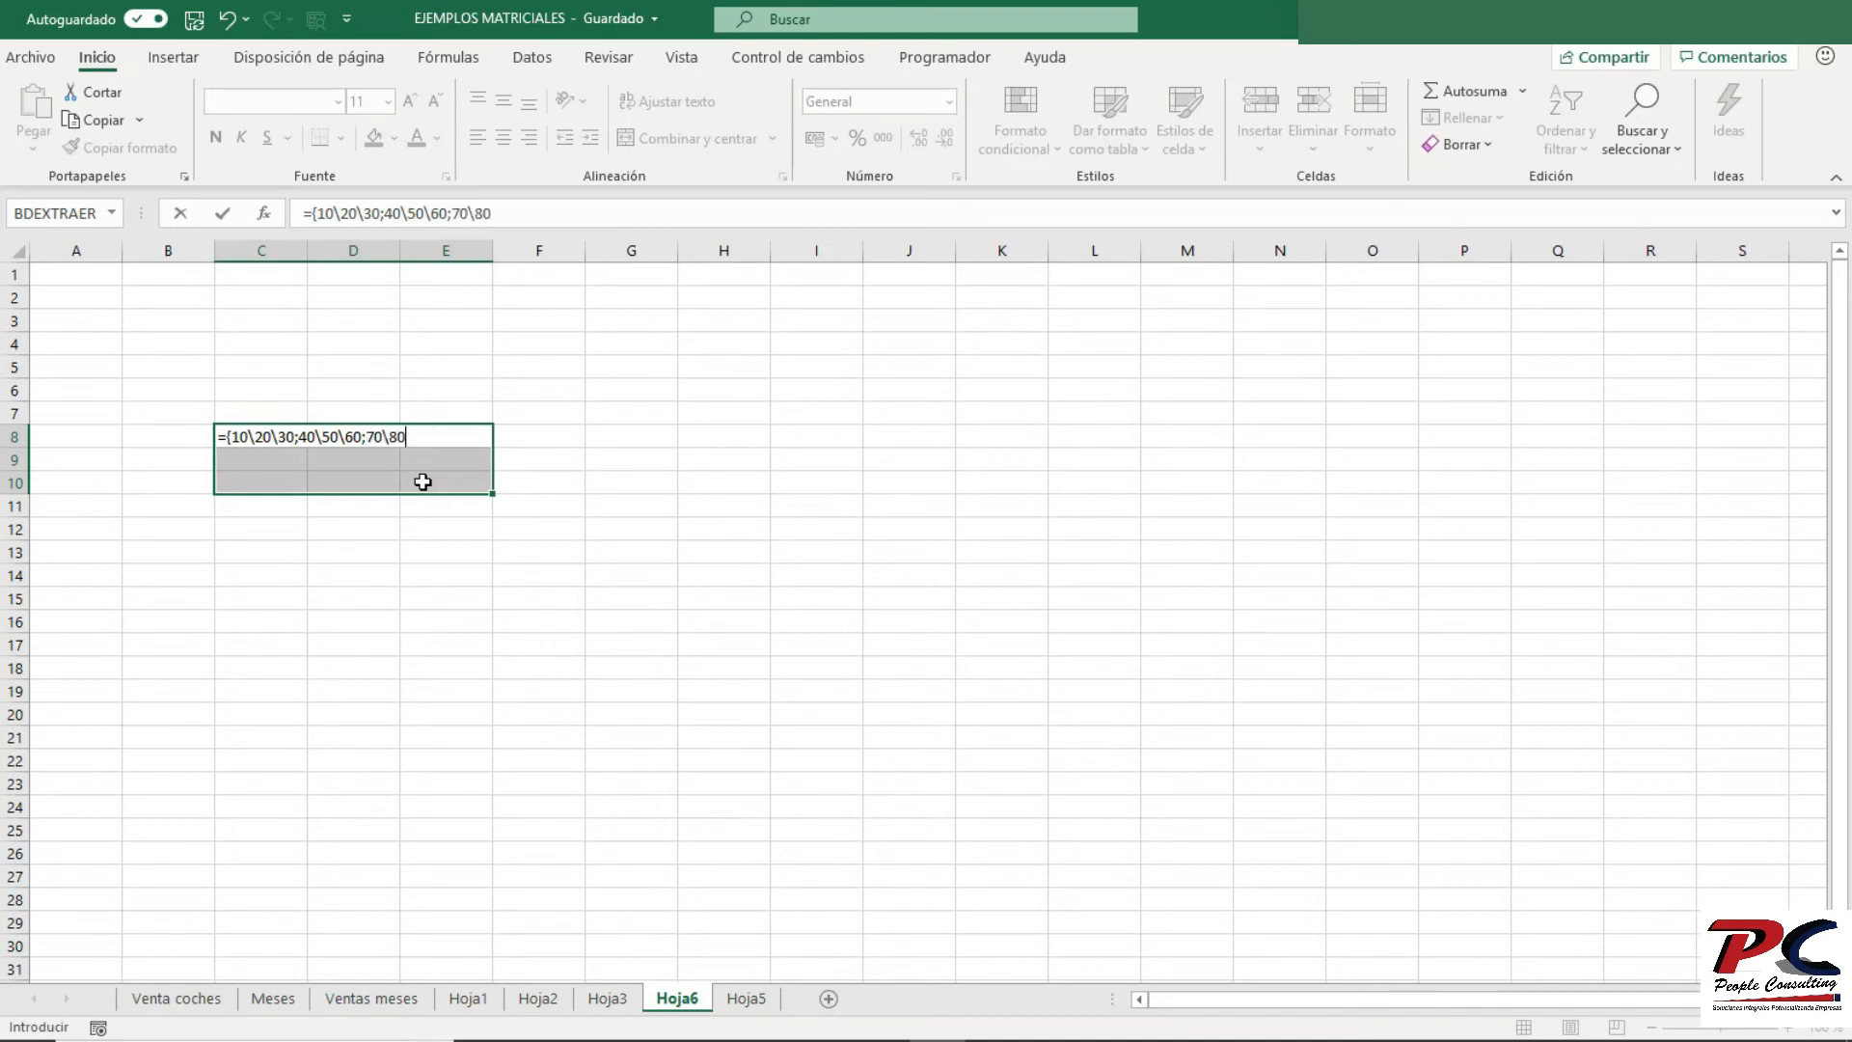
pyautogui.write('\\90}')
pyautogui.hotkey('ctrl', 'shift', 'Return')
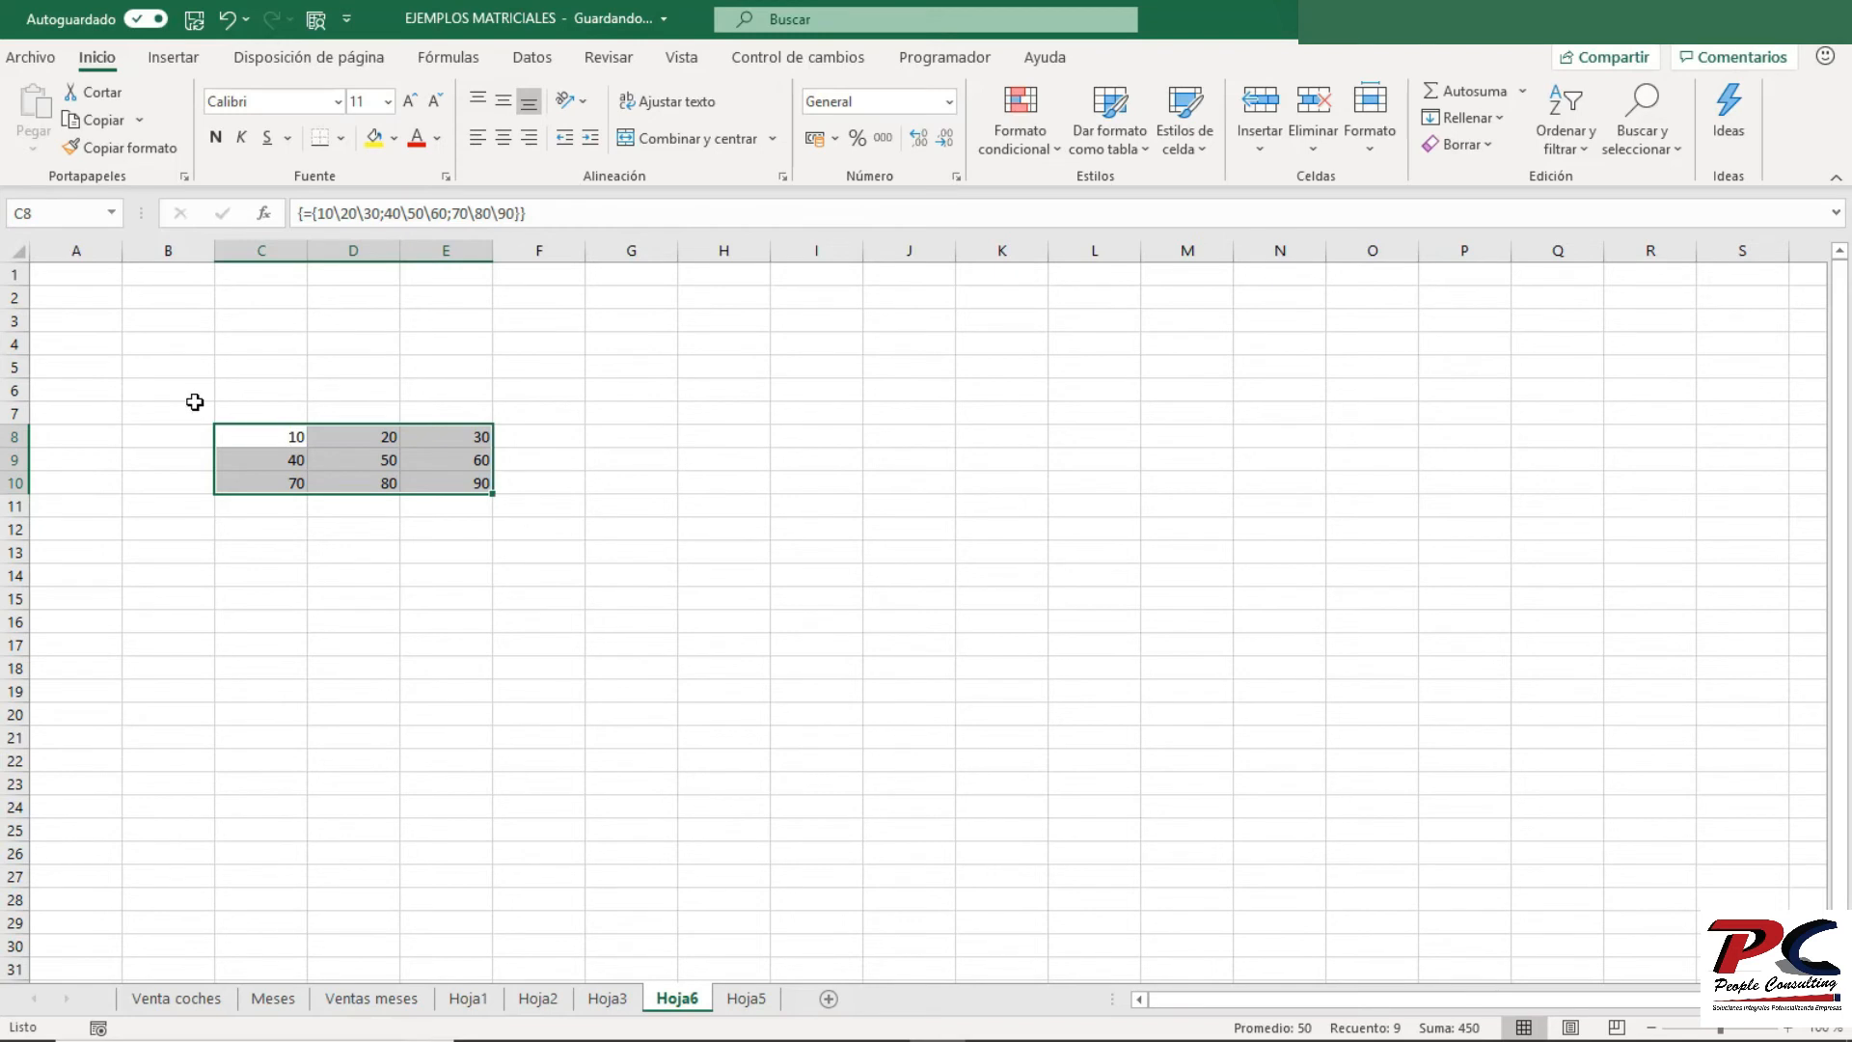
# - Fill C1:E3 with the array formula =C8:E10 to reproduce the 3×3 block of numbers
pyautogui.click(266, 273)
pyautogui.moveTo(265, 273); pyautogui.dragTo(467, 313)
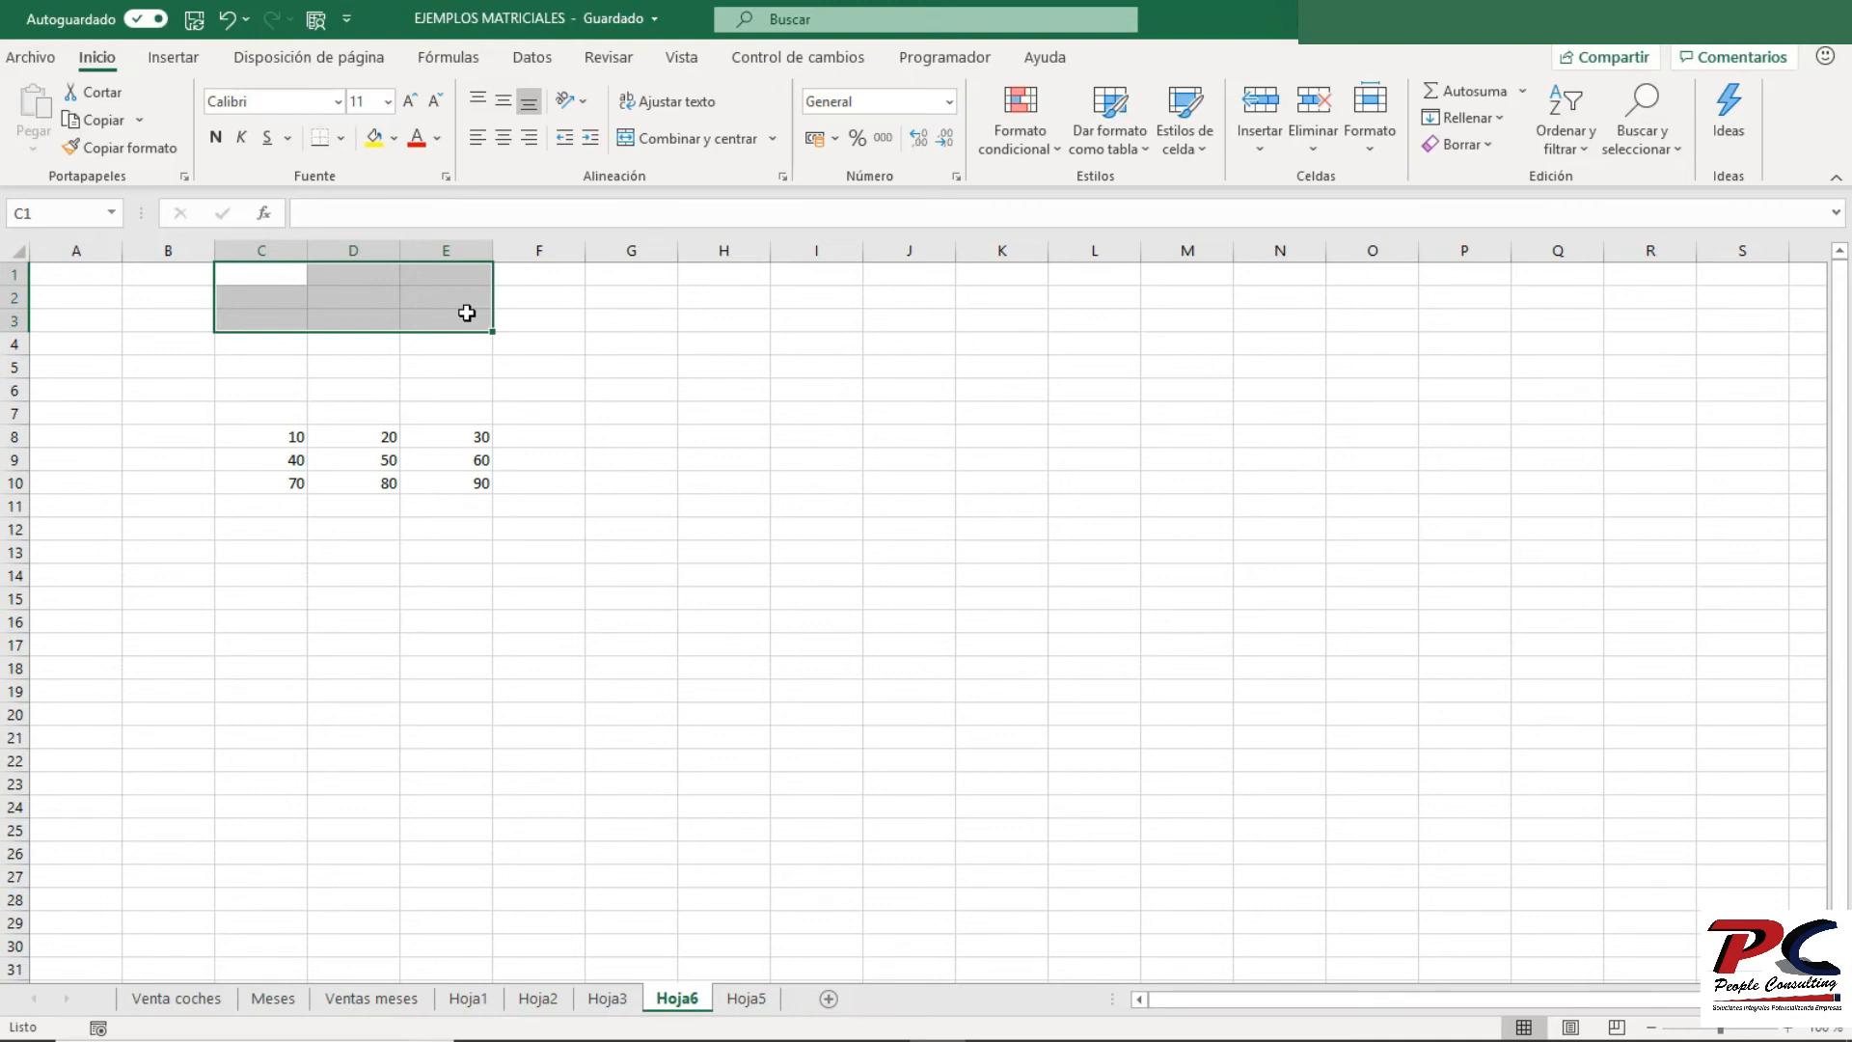
pyautogui.write('=')
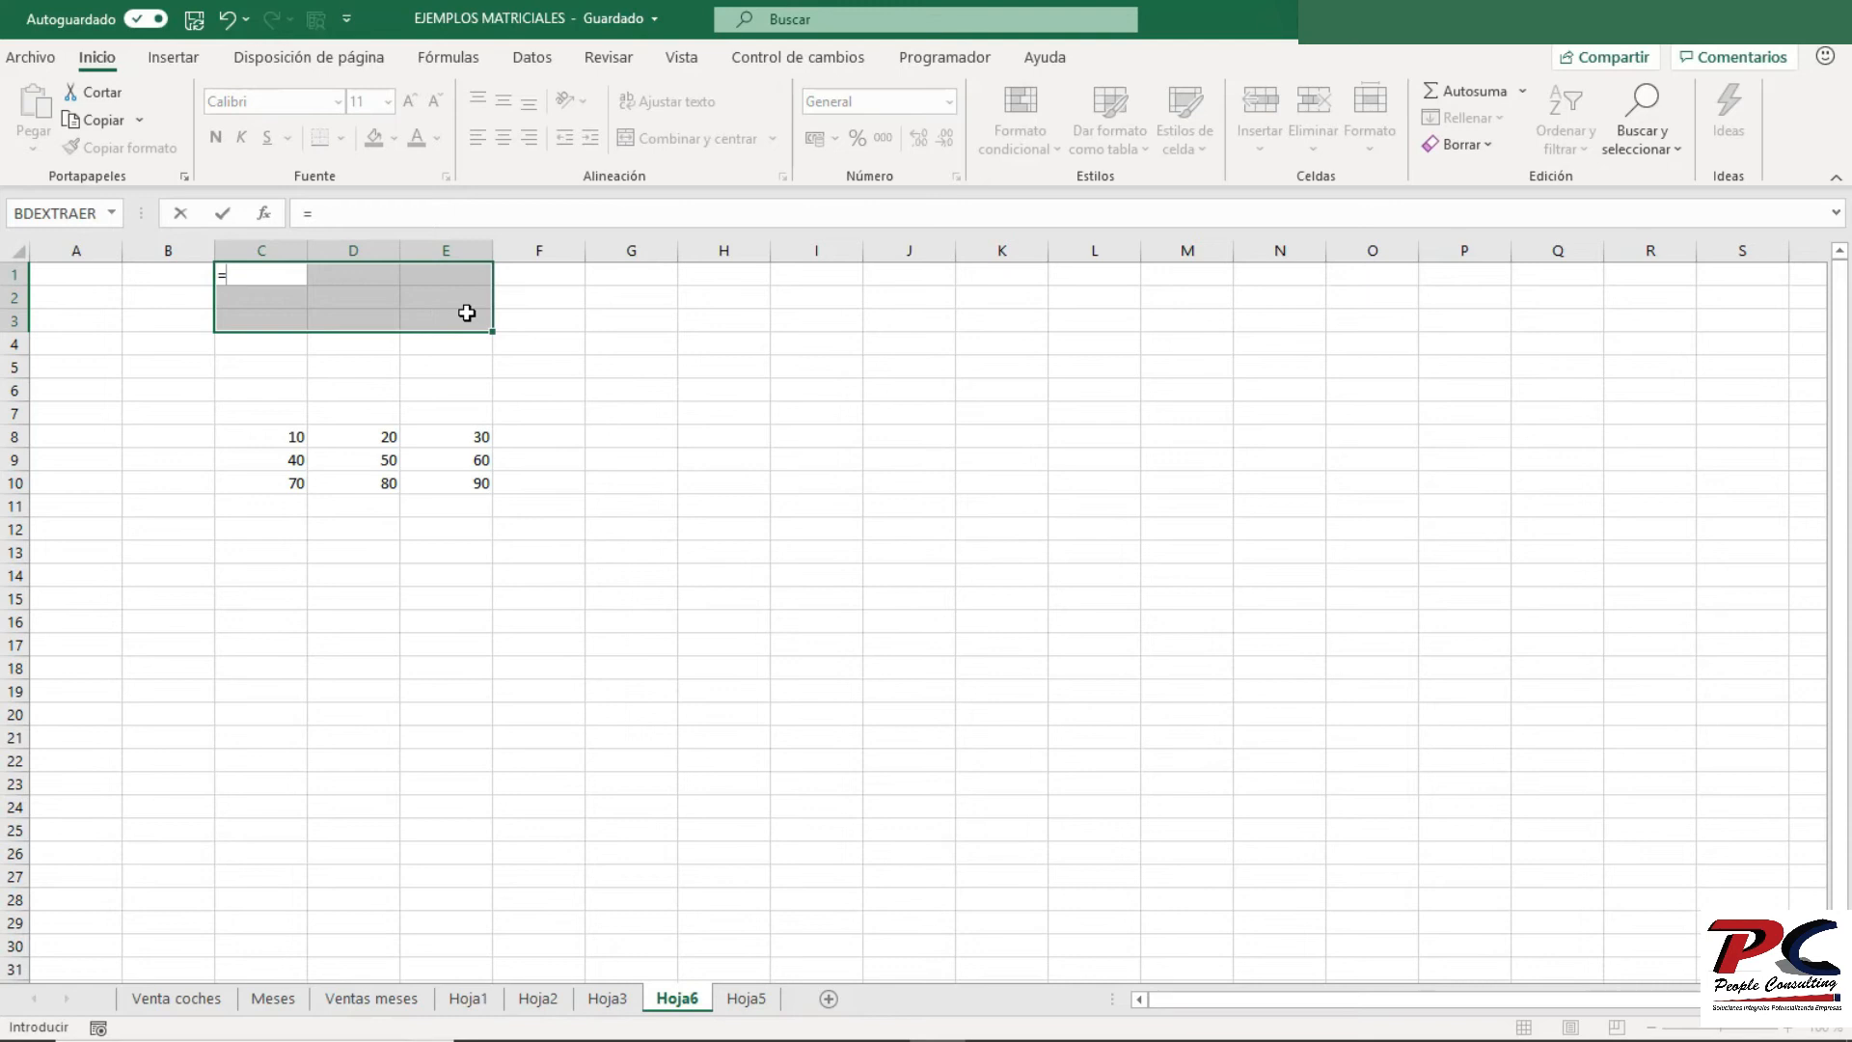
pyautogui.write('c8')
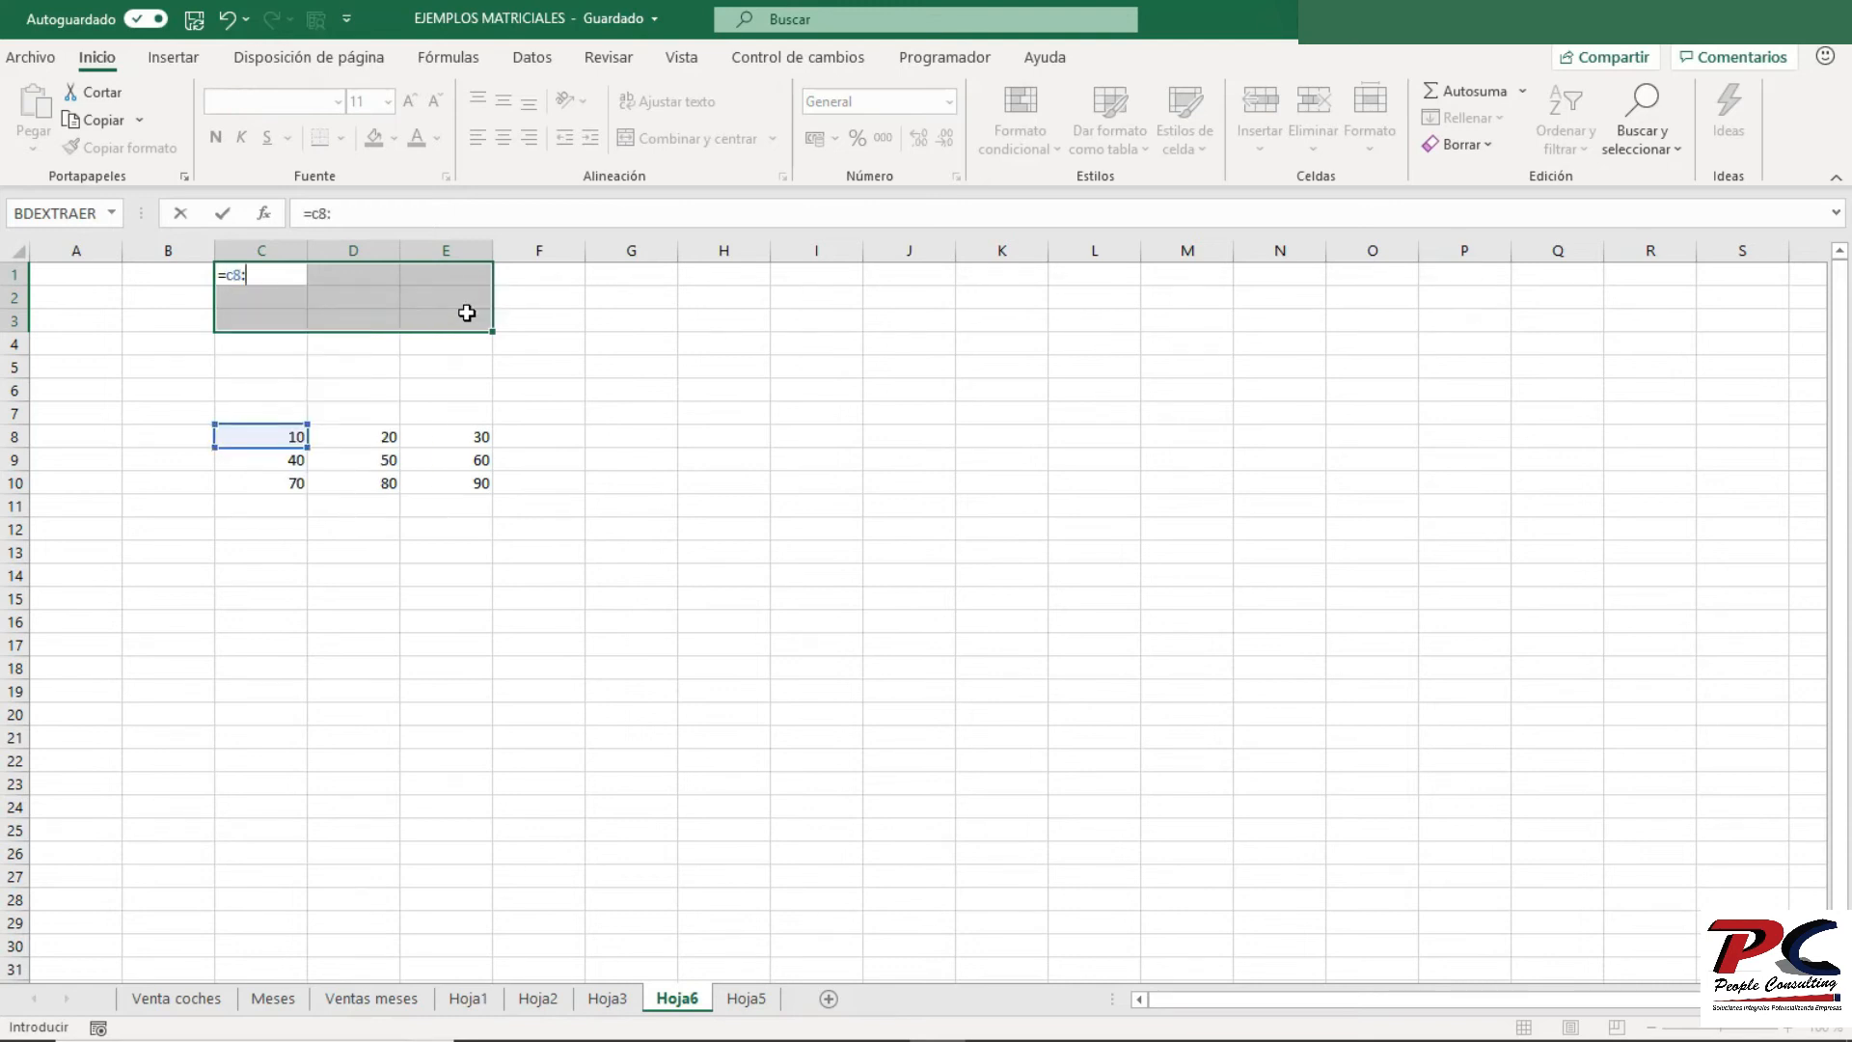
pyautogui.write(':e10')
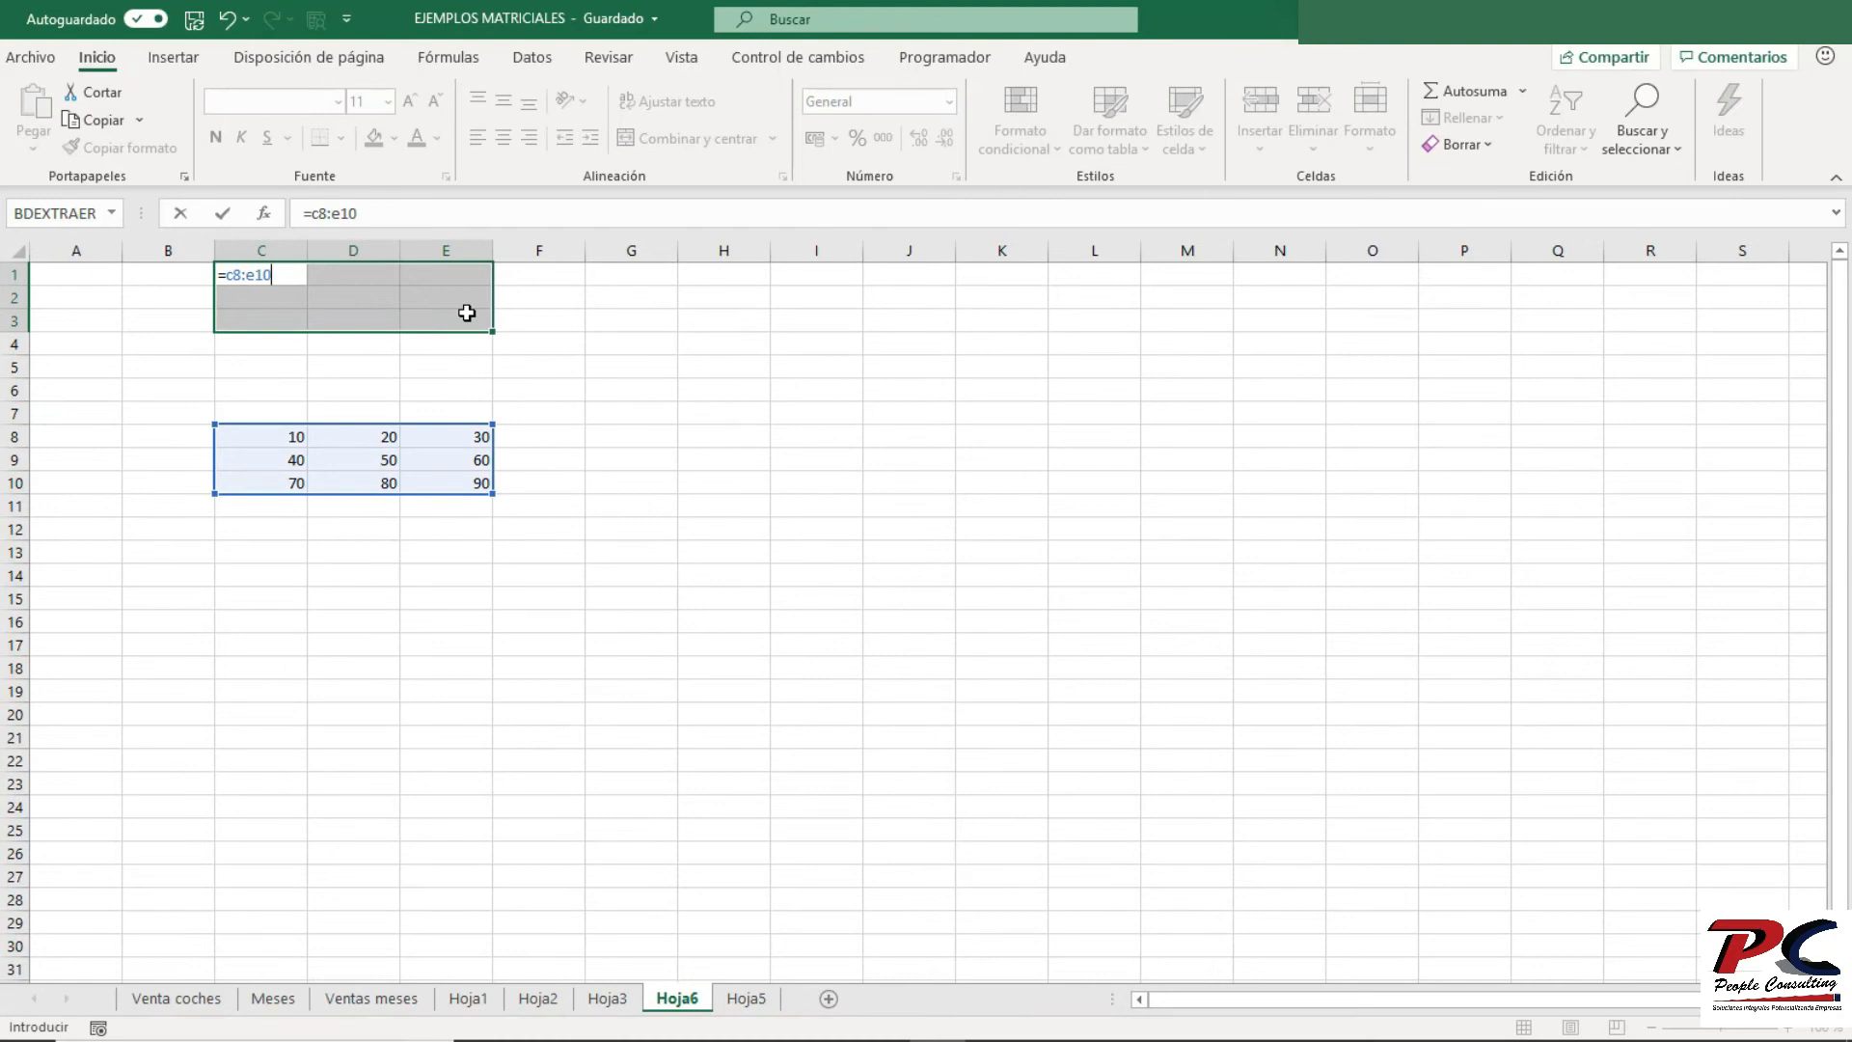
pyautogui.hotkey('ctrl', 'shift', 'Return')
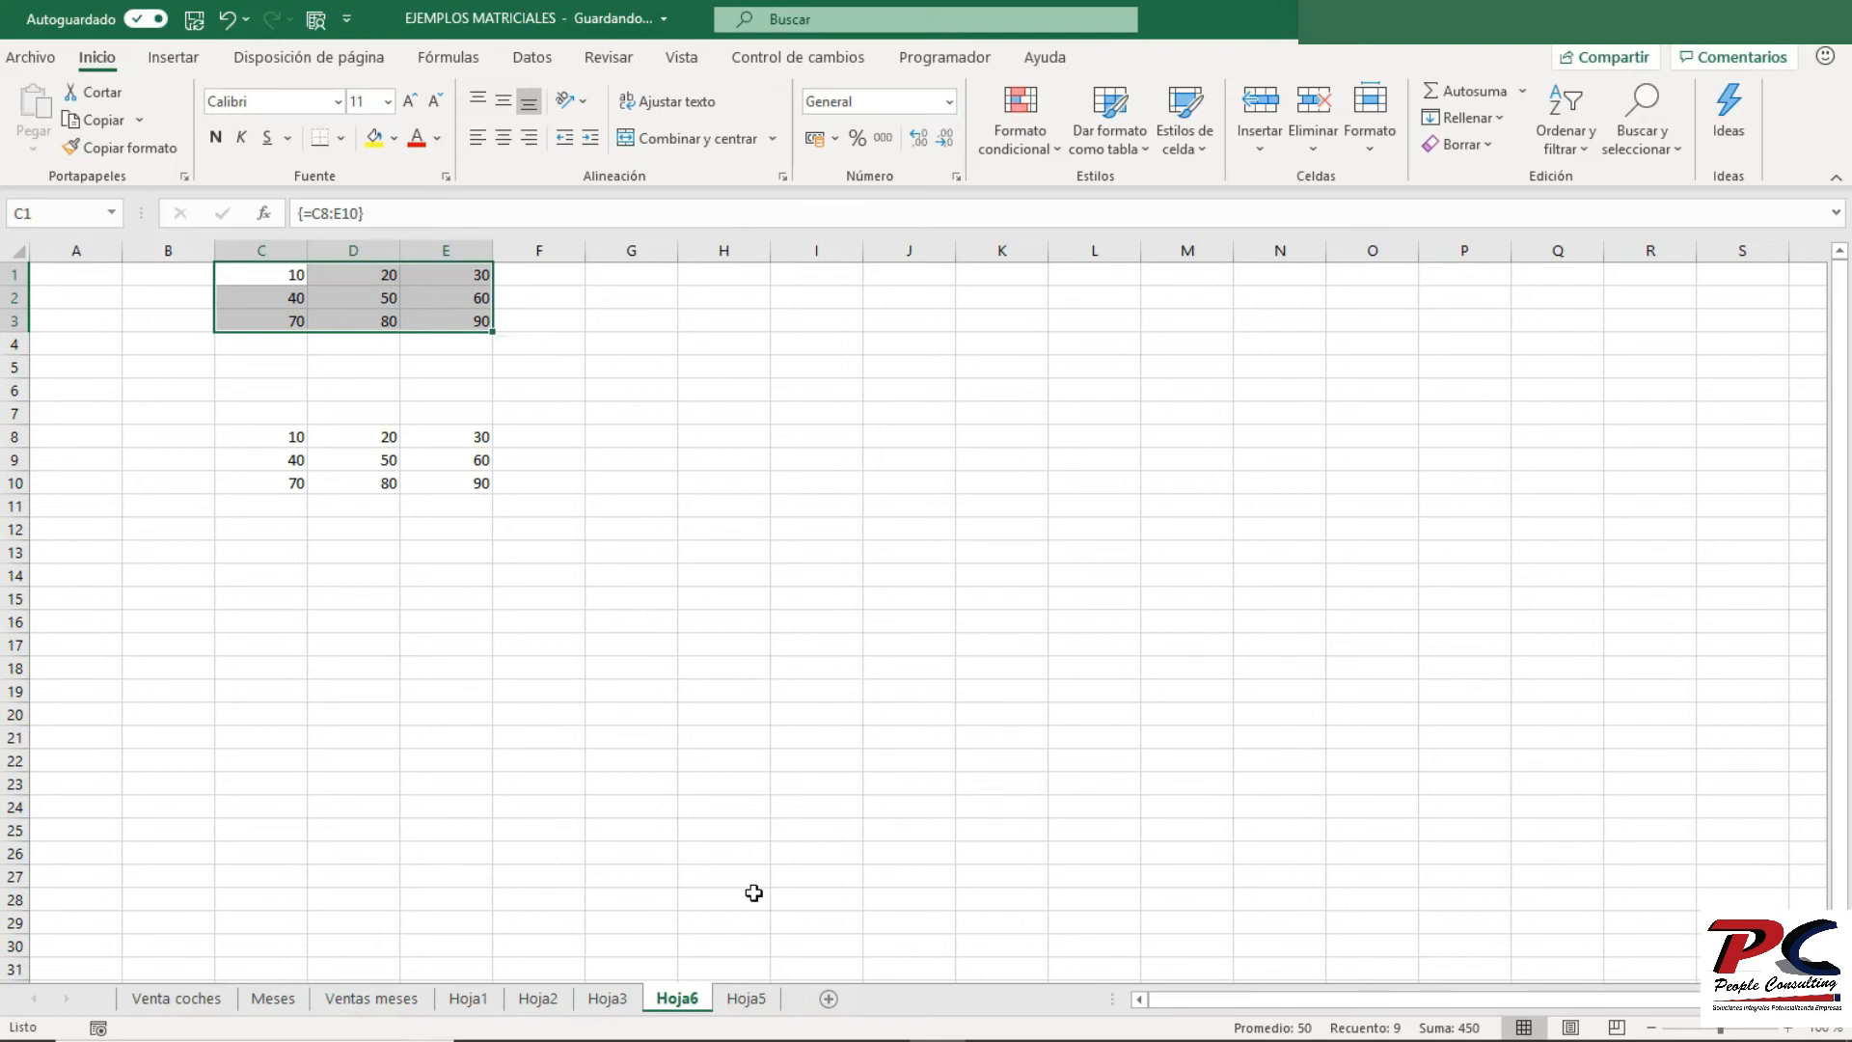
# - Add a new sheet, enter "esto", "es un", "conjunto de" and "datos agrupados" in A1:D1, and fit column D to its text
pyautogui.click(829, 998)
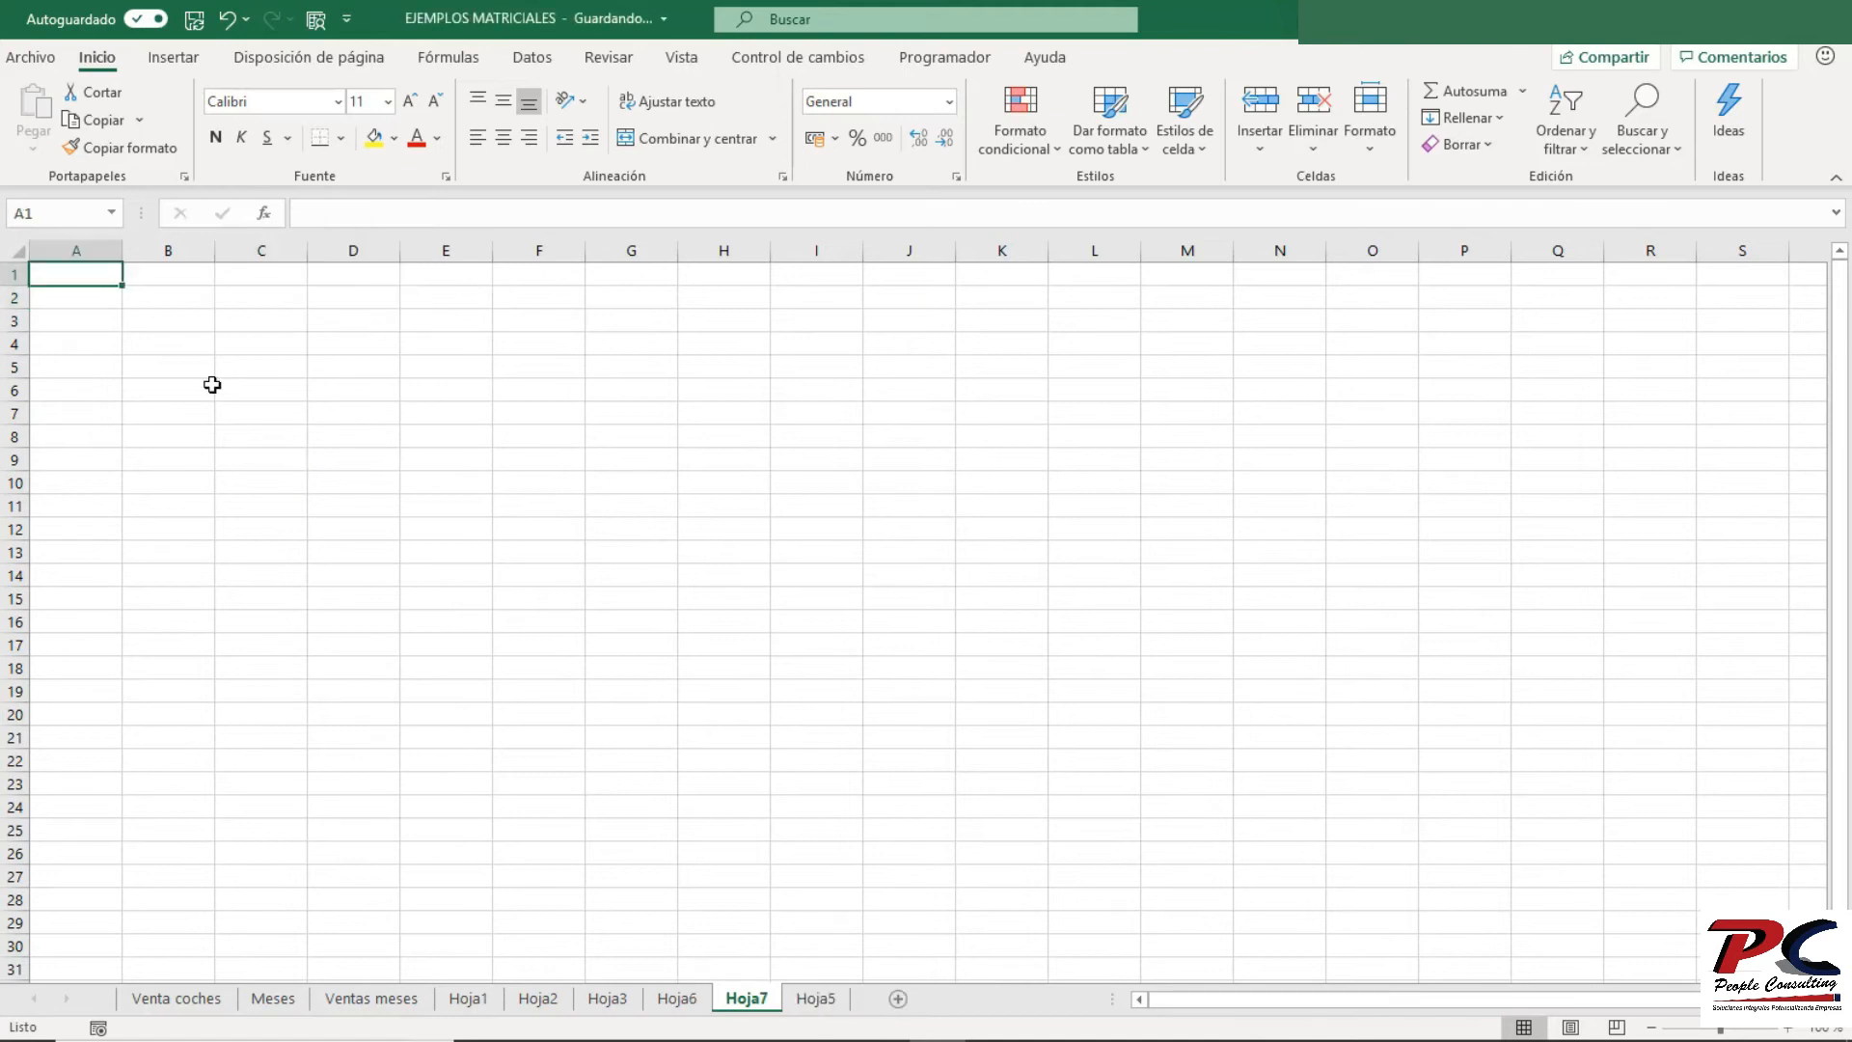
pyautogui.write('esto')
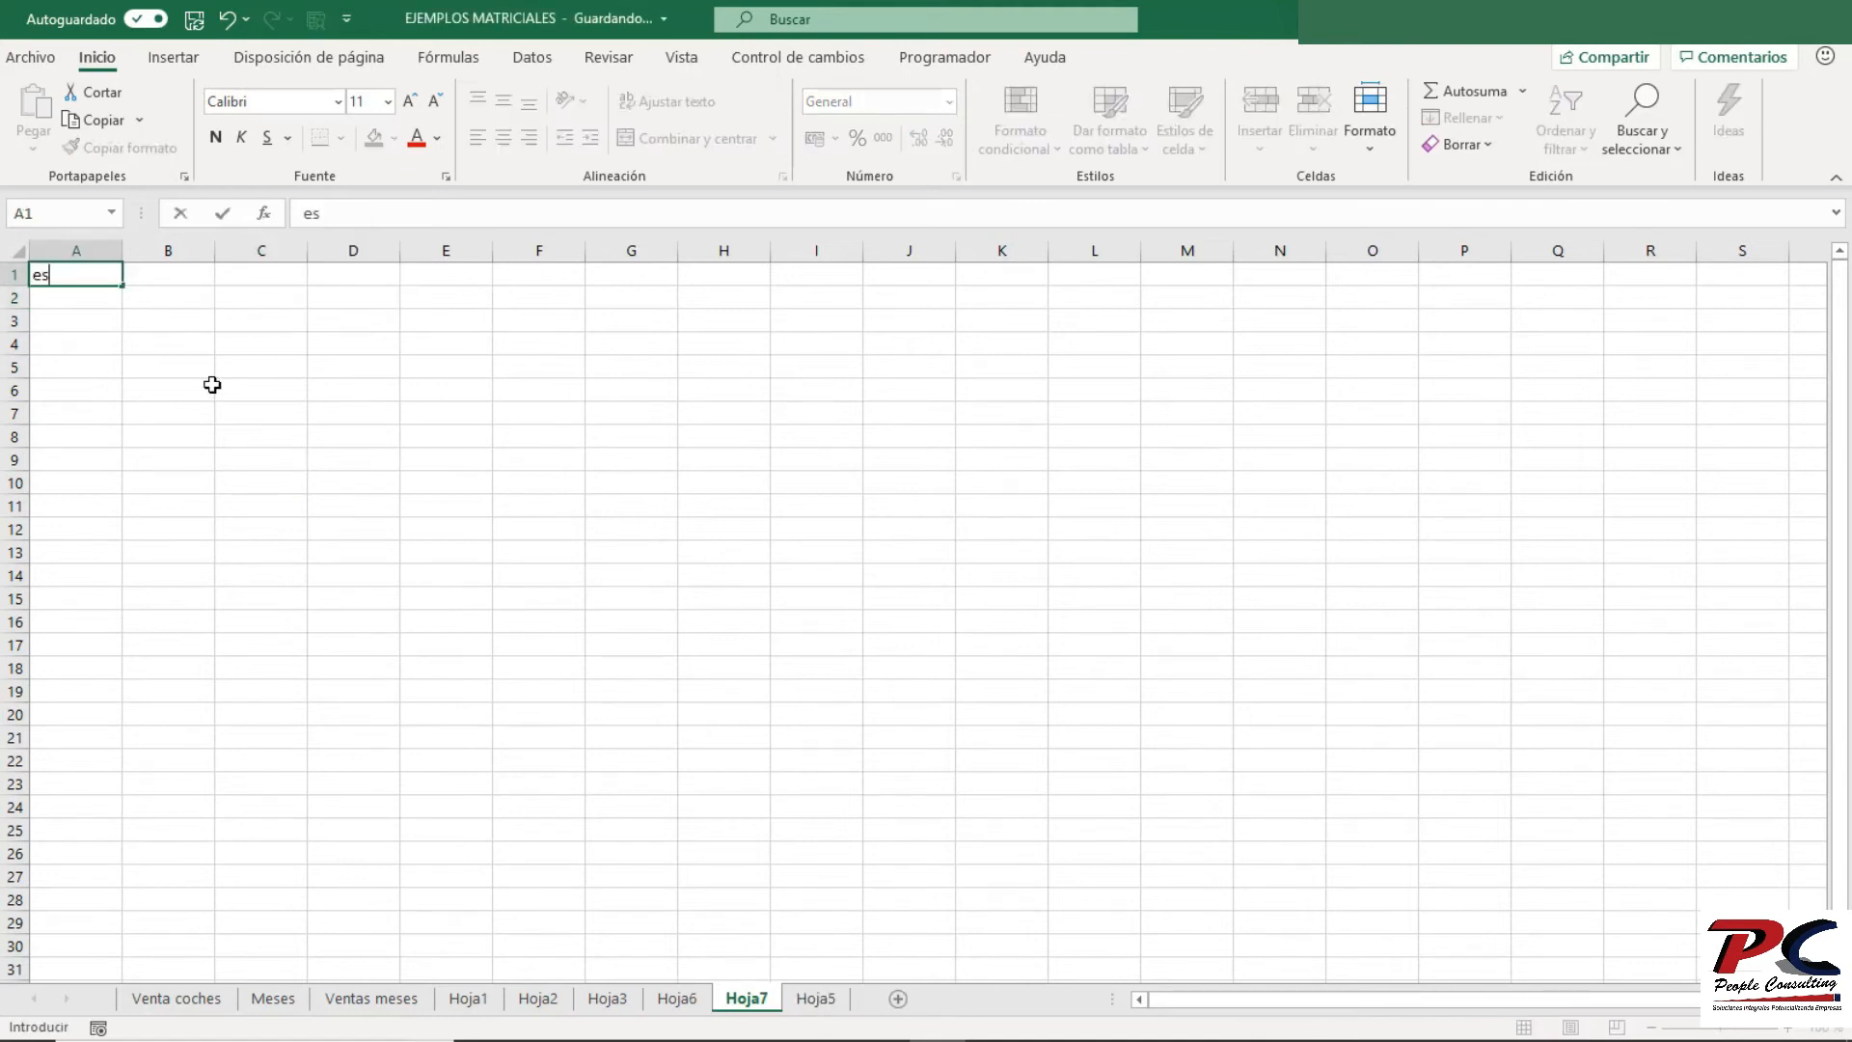
pyautogui.press('Tab')
pyautogui.write('es un')
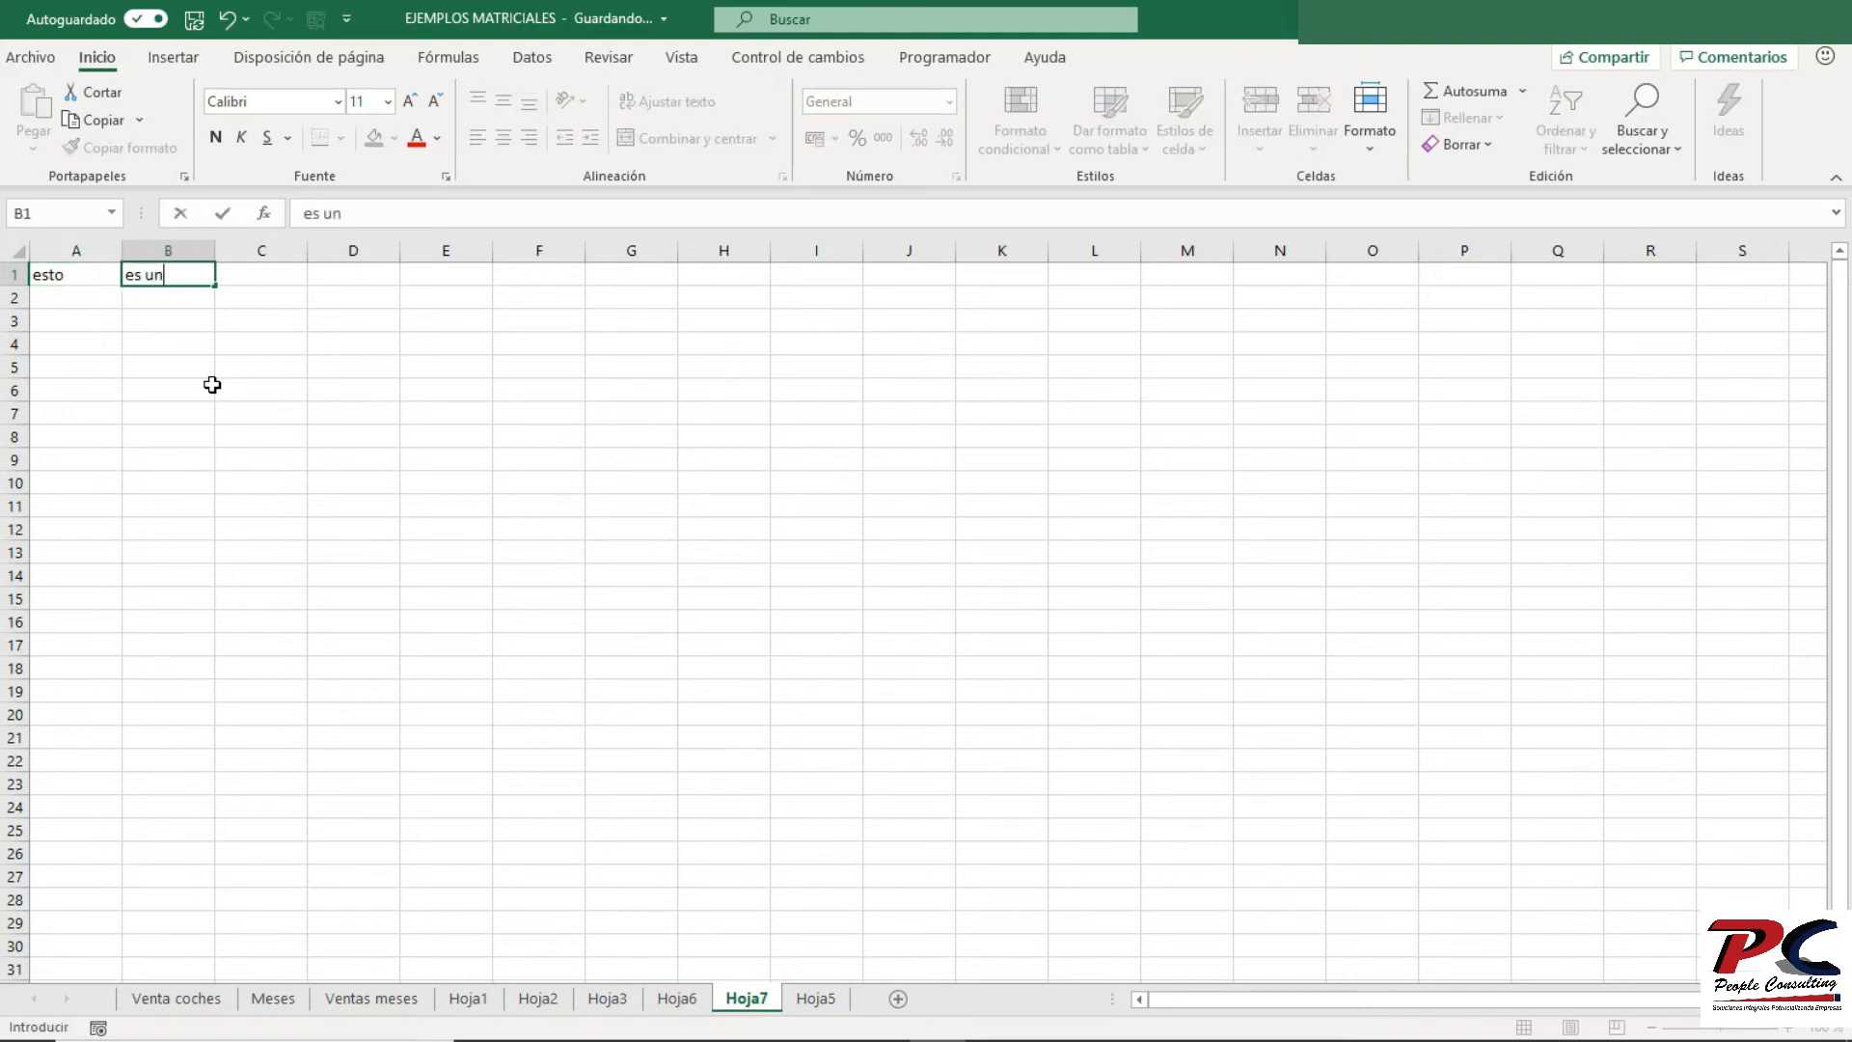
pyautogui.press('Tab')
pyautogui.write('conjunto de')
pyautogui.press('Tab')
pyautogui.write('datos agrupados')
pyautogui.press('Down')
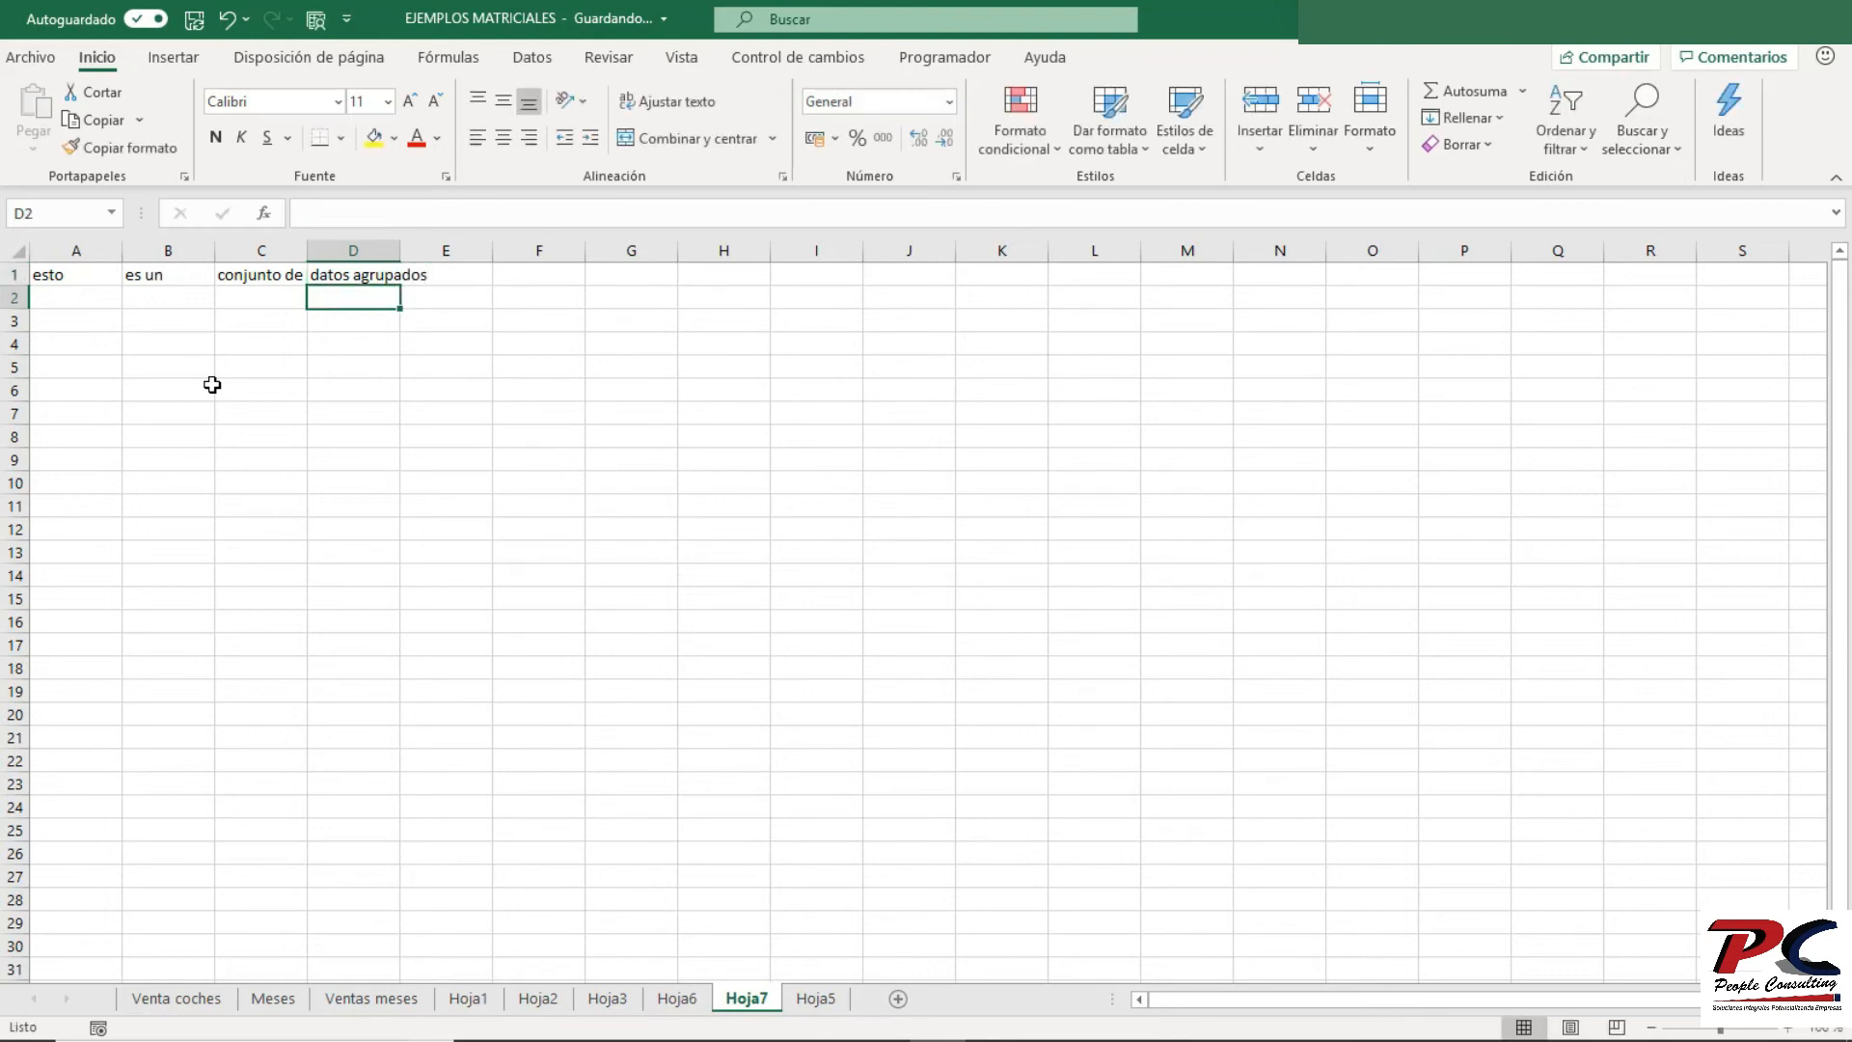
pyautogui.doubleClick(401, 247)
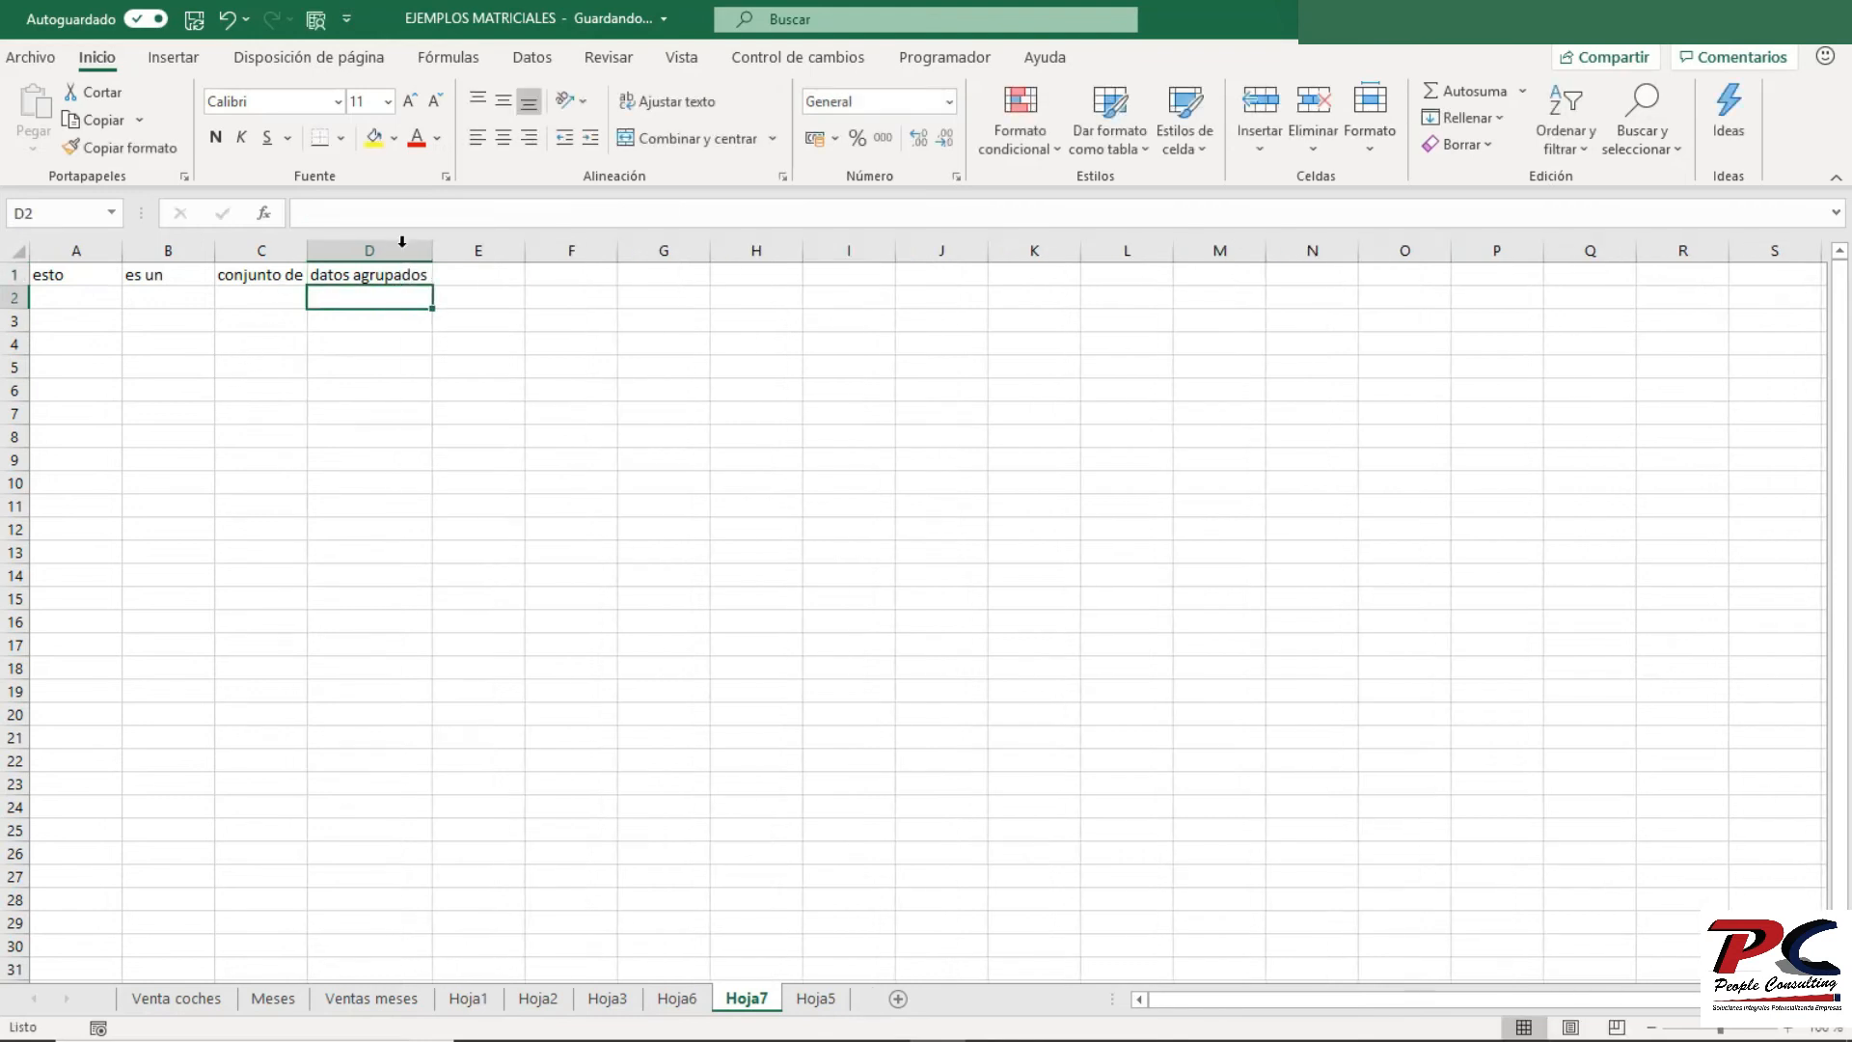
# - Count the characters of A1:D1 in cell A2 with the array formula =SUMA(LARGO(A1:D1)), and review the source range
pyautogui.click(88, 299)
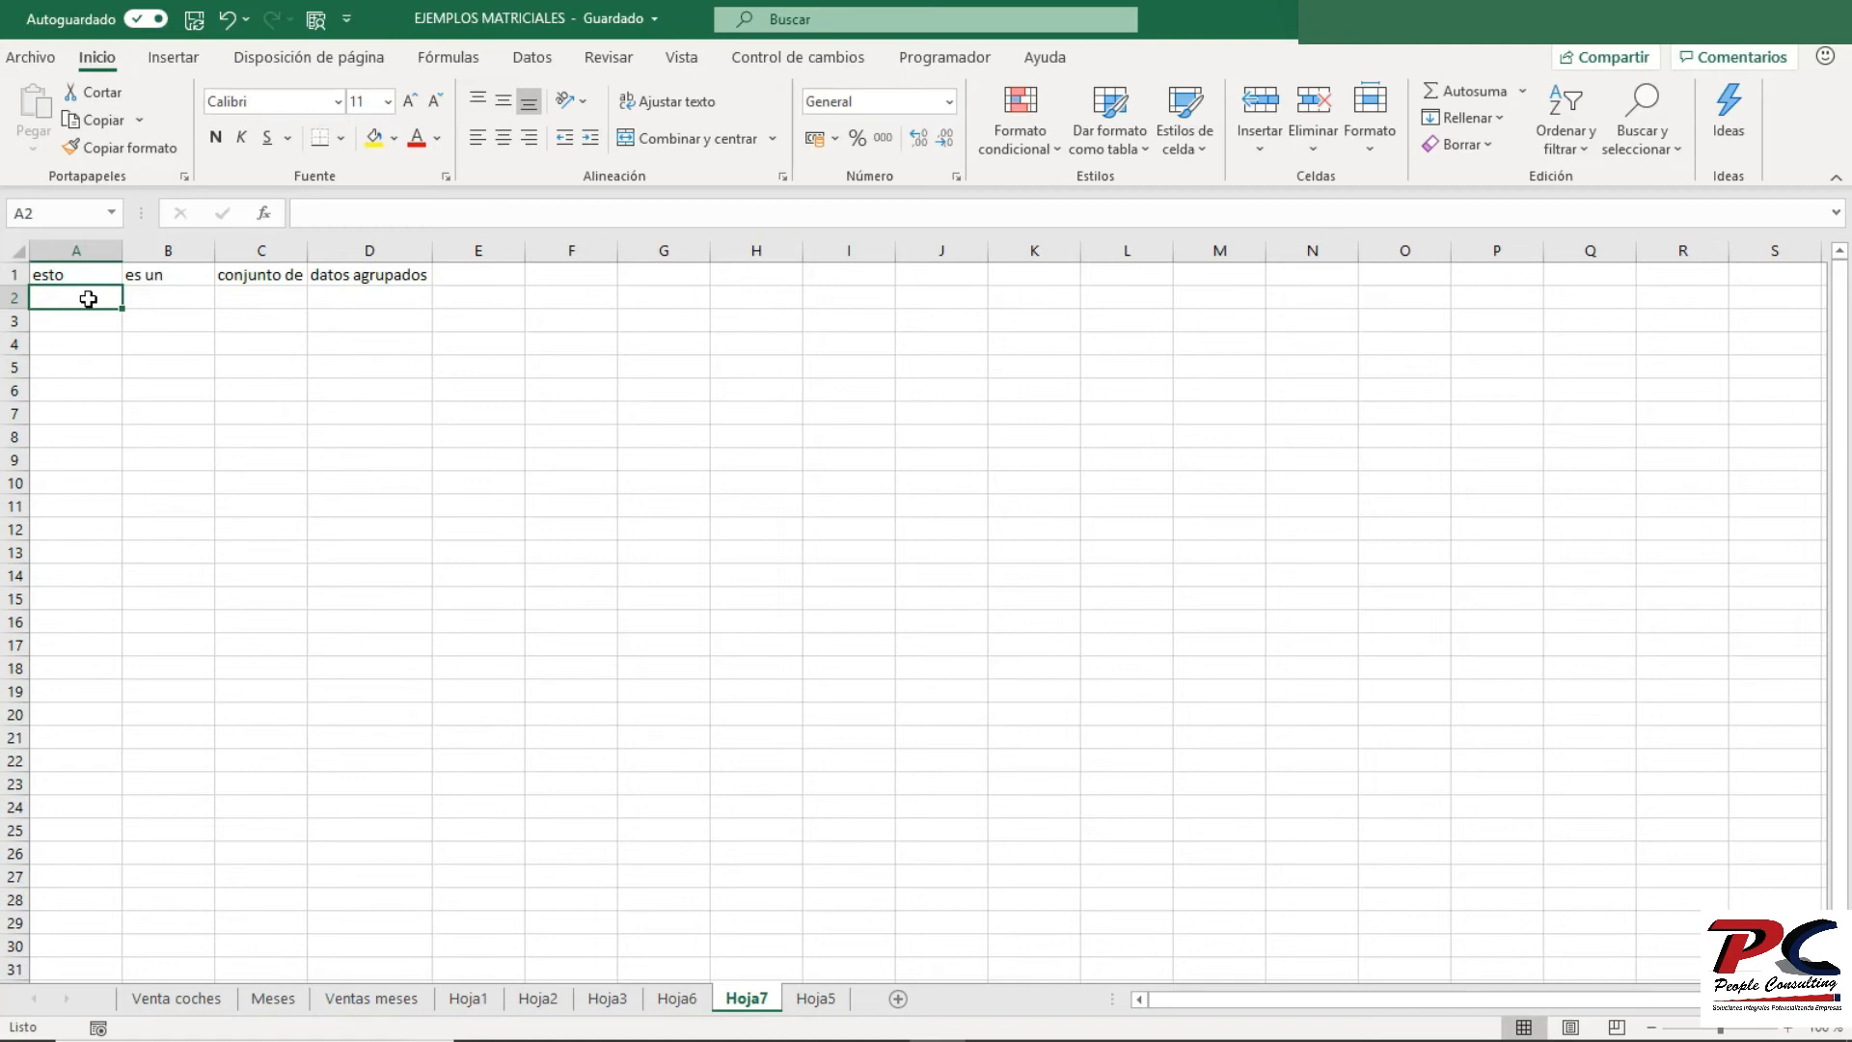
pyautogui.write('=suma')
pyautogui.press('Tab')
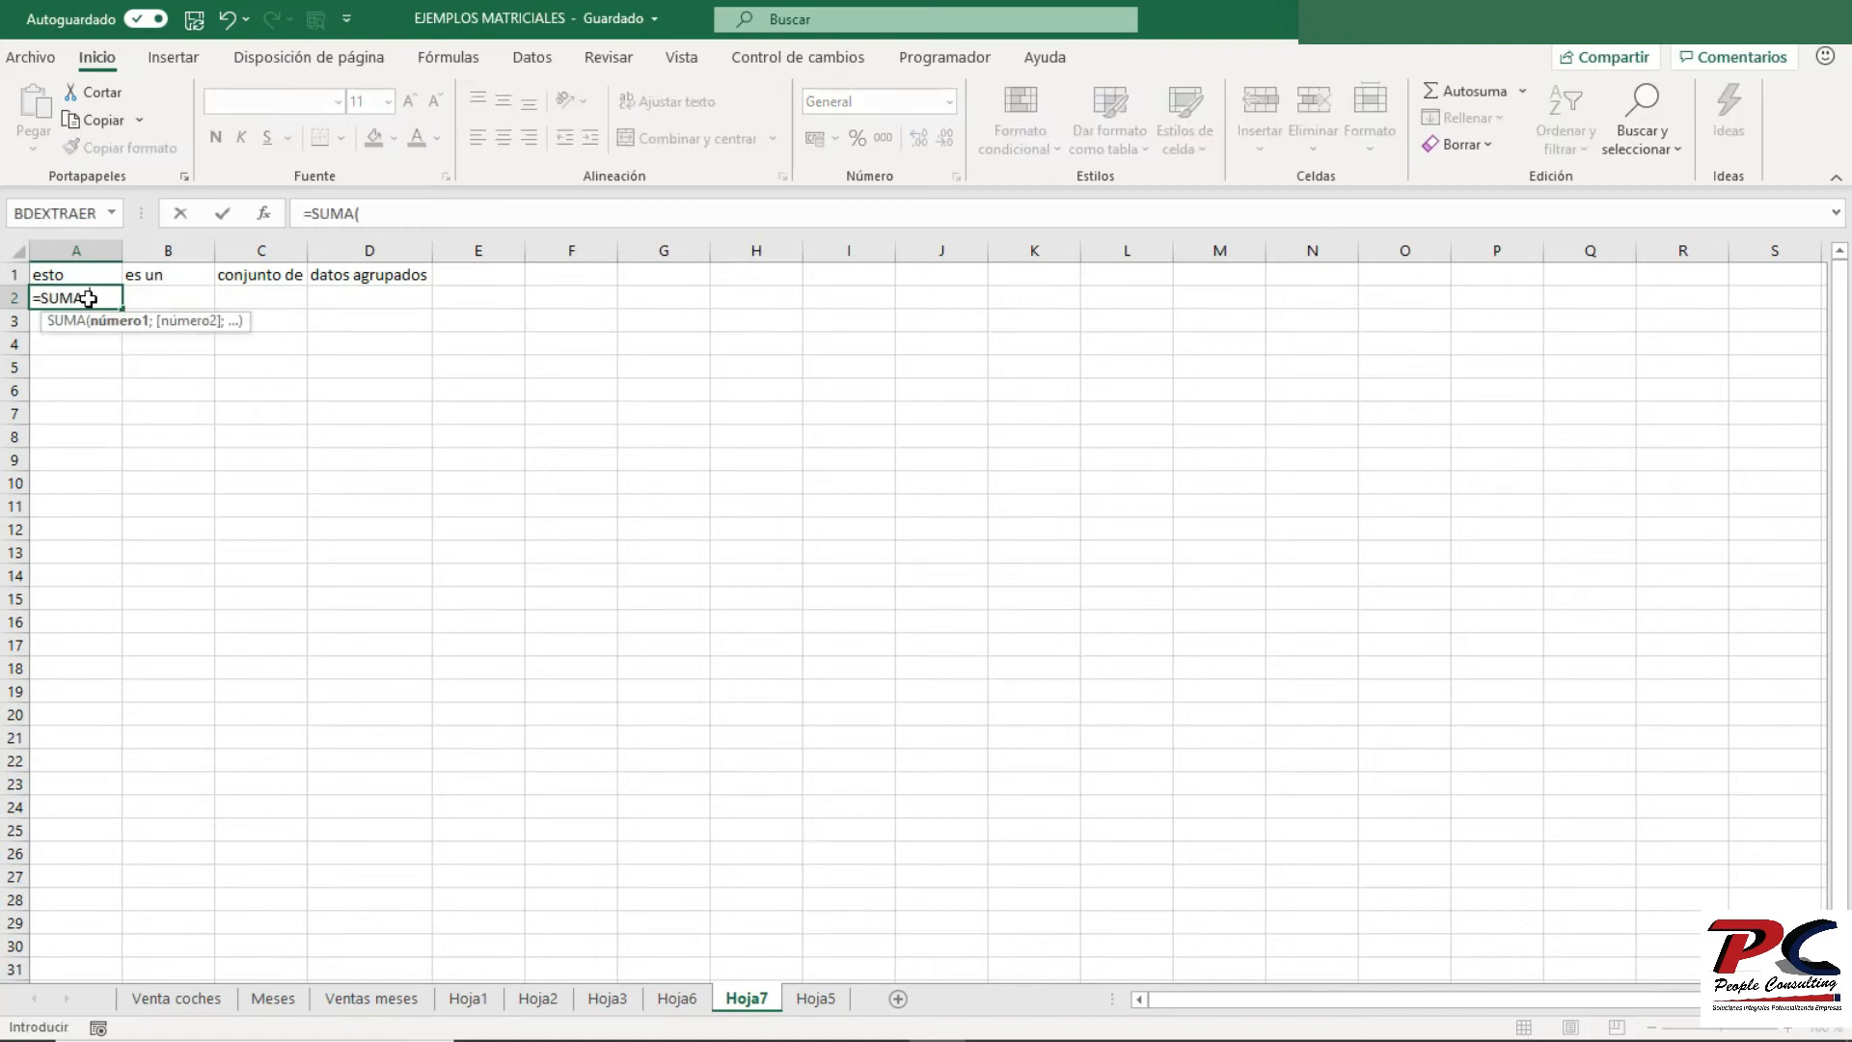
pyautogui.write('larg')
pyautogui.press('Tab')
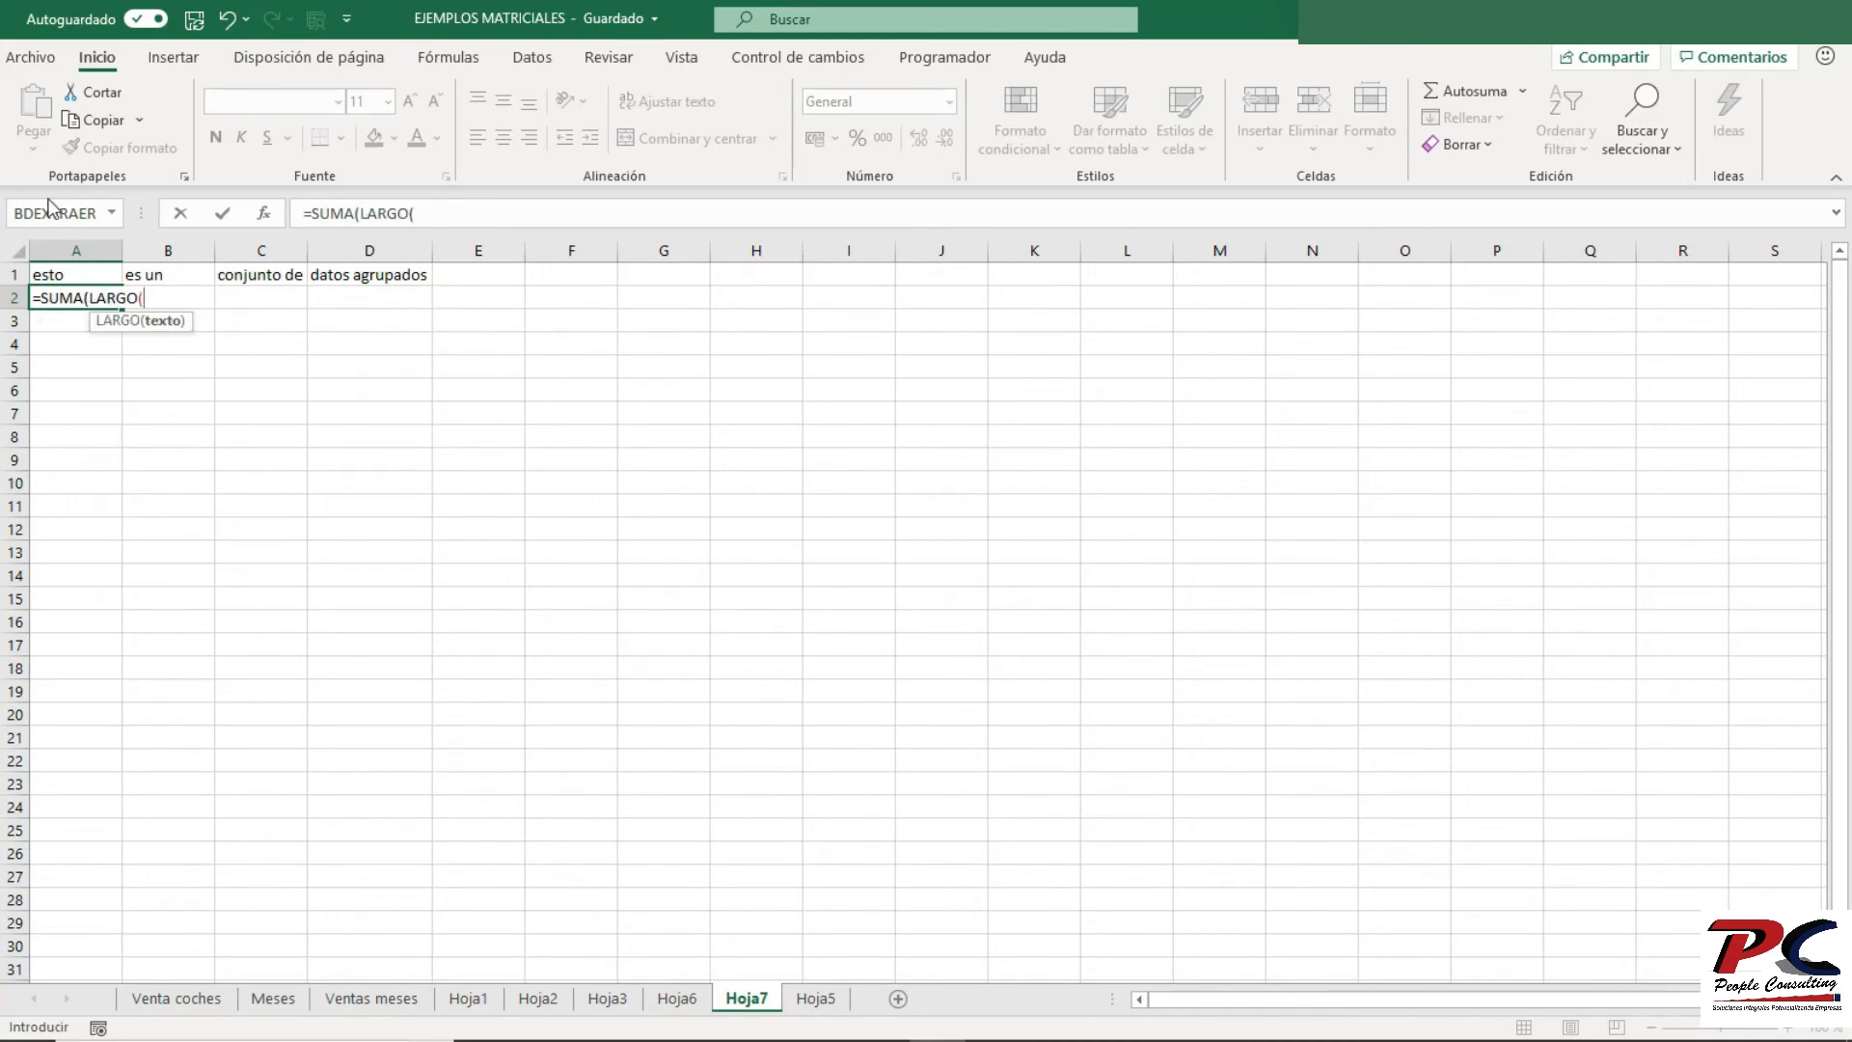
pyautogui.moveTo(79, 270); pyautogui.dragTo(411, 260)
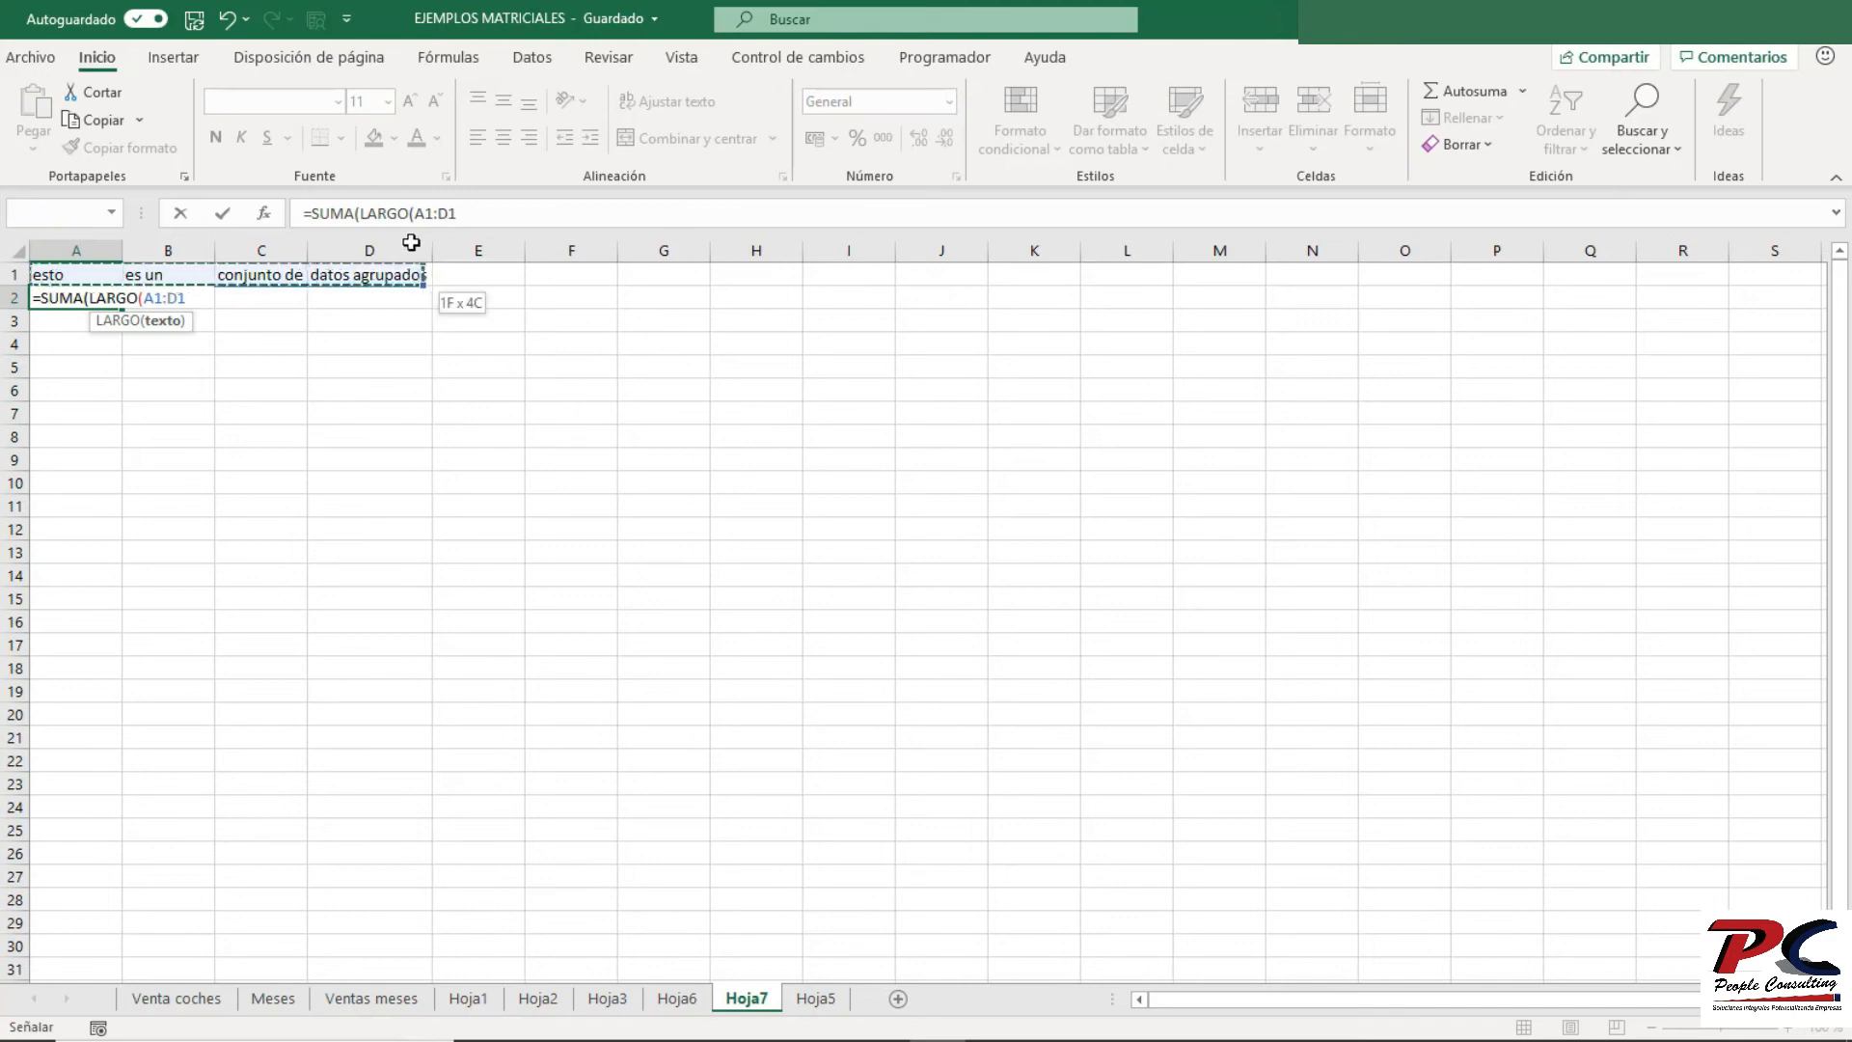
pyautogui.write('))')
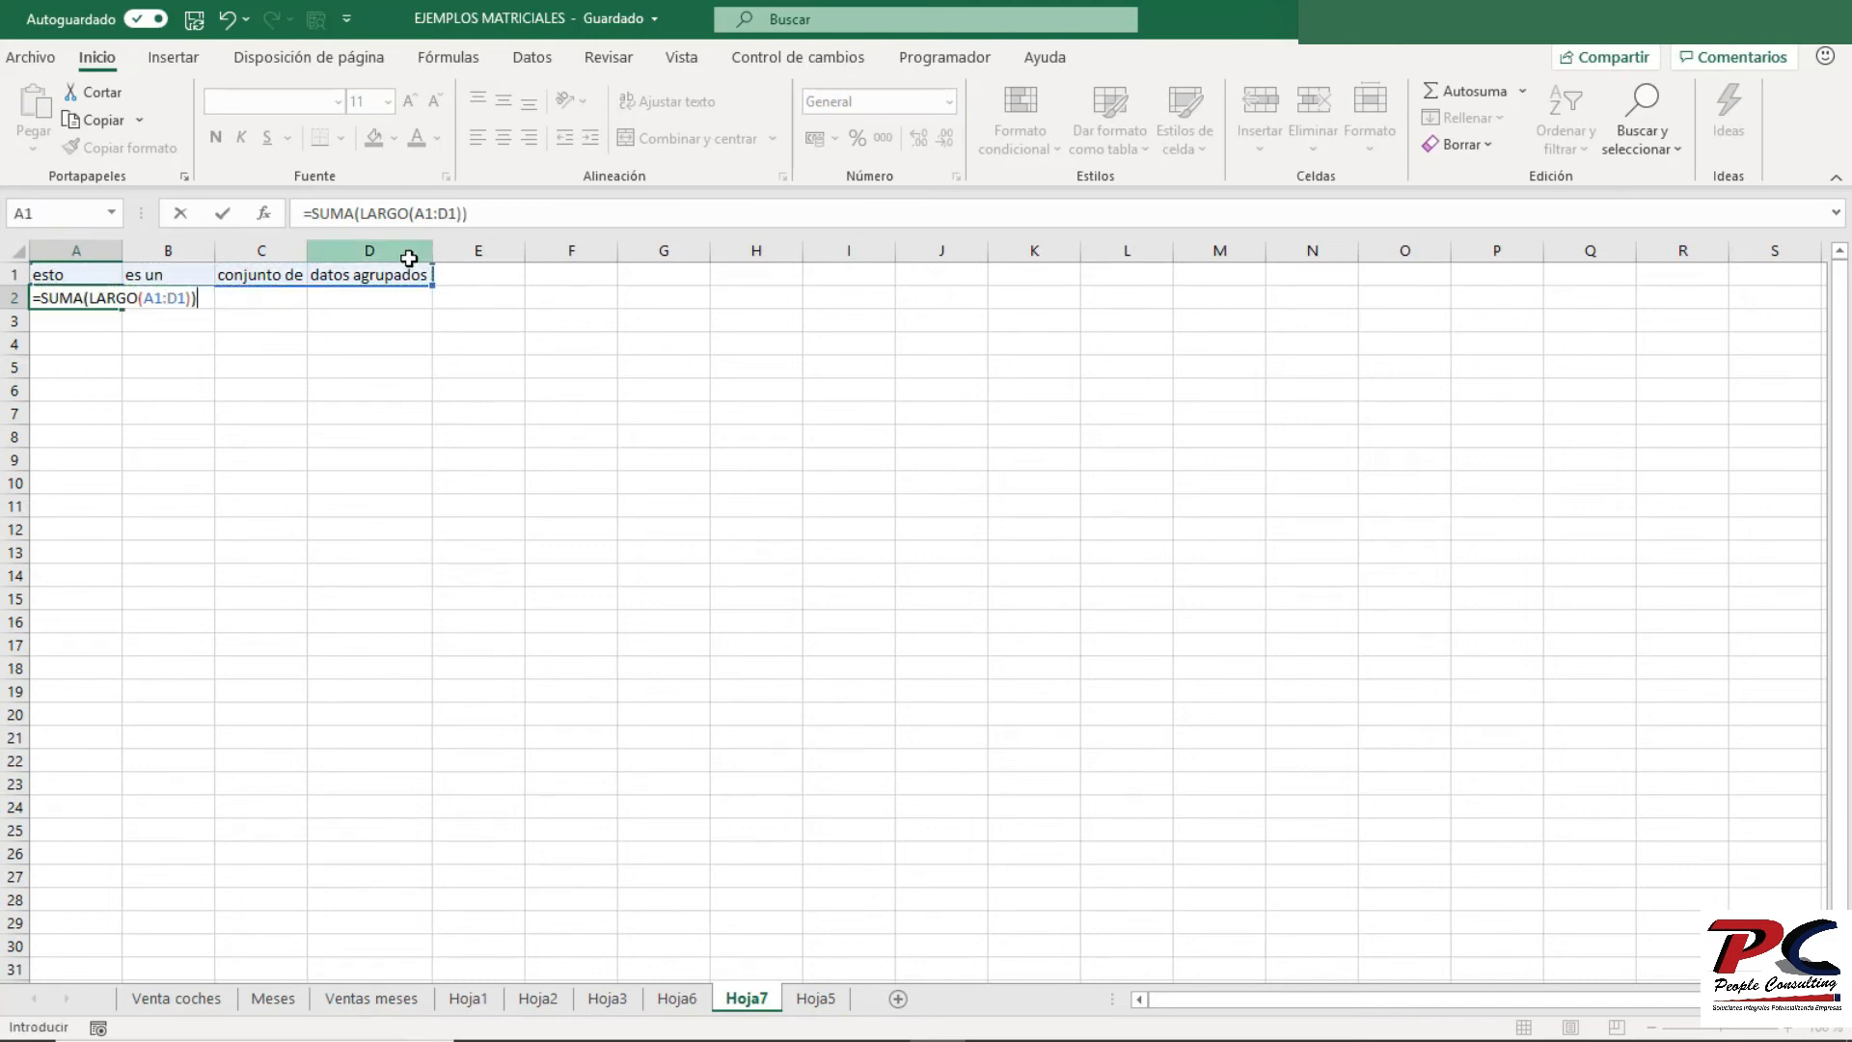
pyautogui.hotkey('ctrl', 'shift', 'Return')
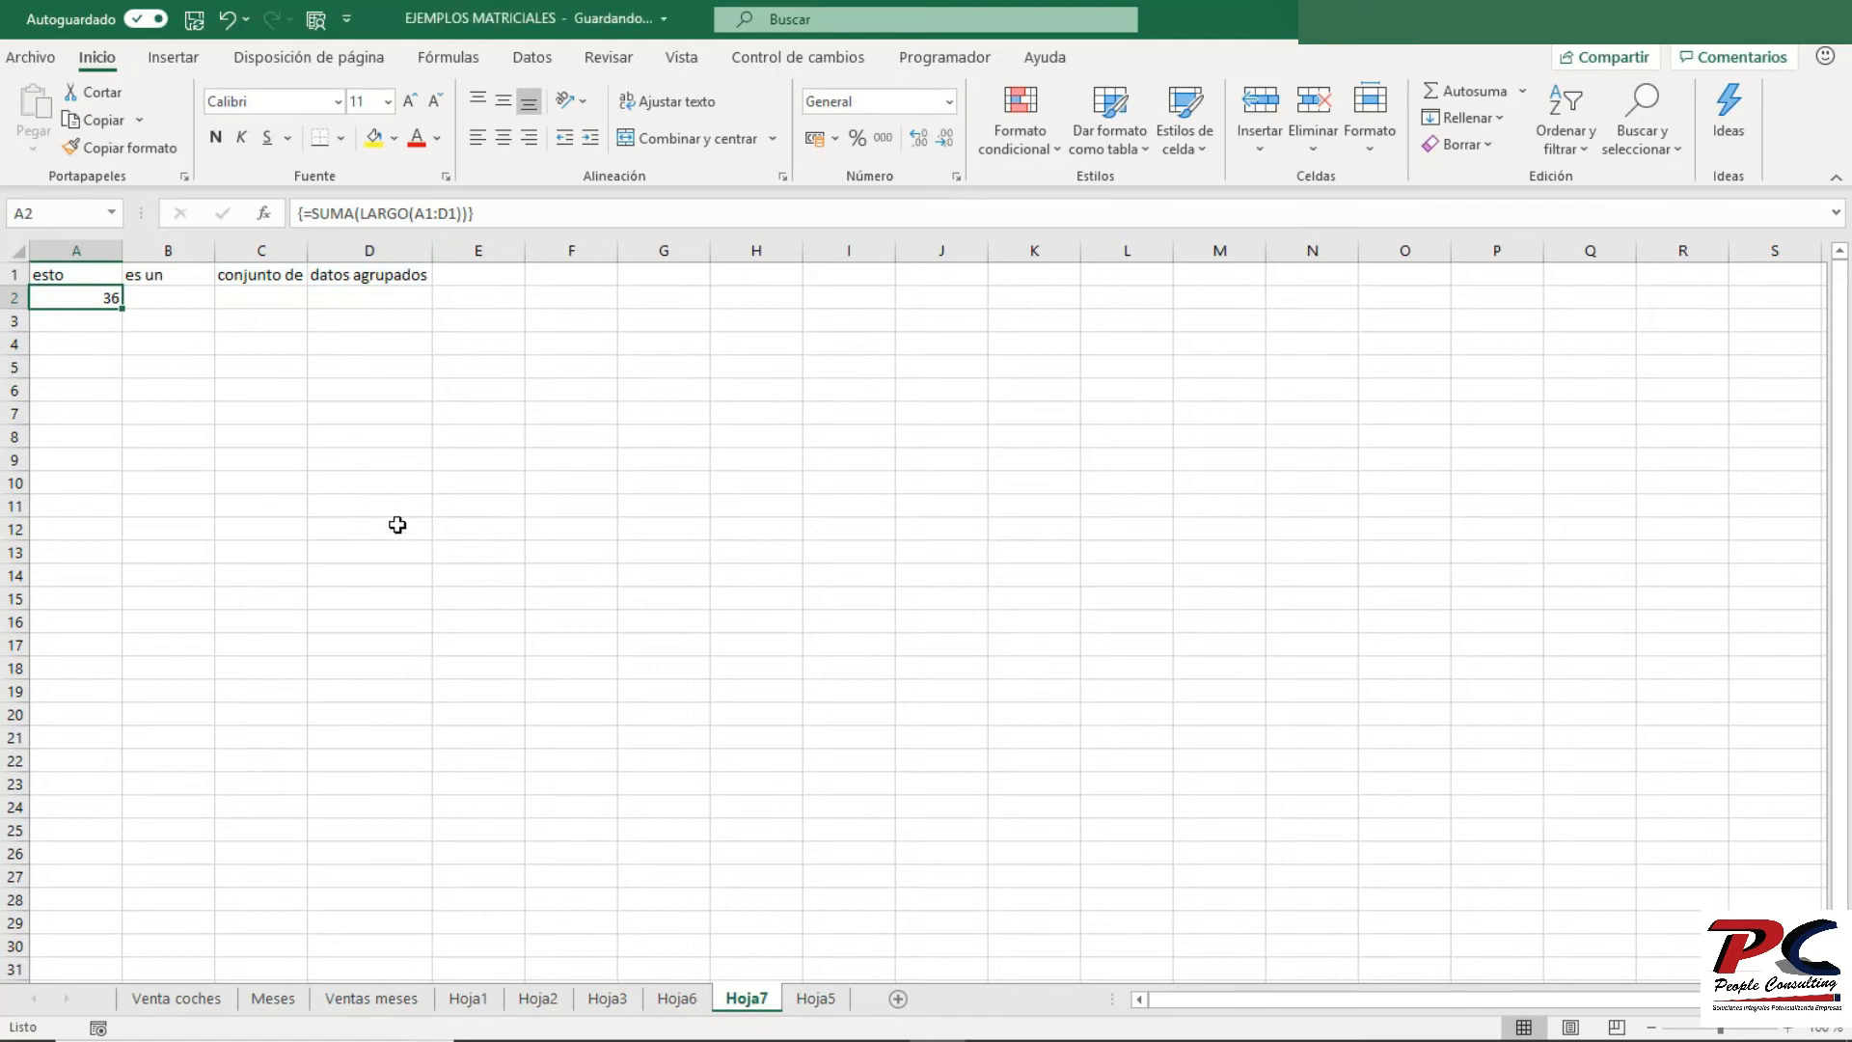
pyautogui.moveTo(96, 267); pyautogui.dragTo(388, 264)
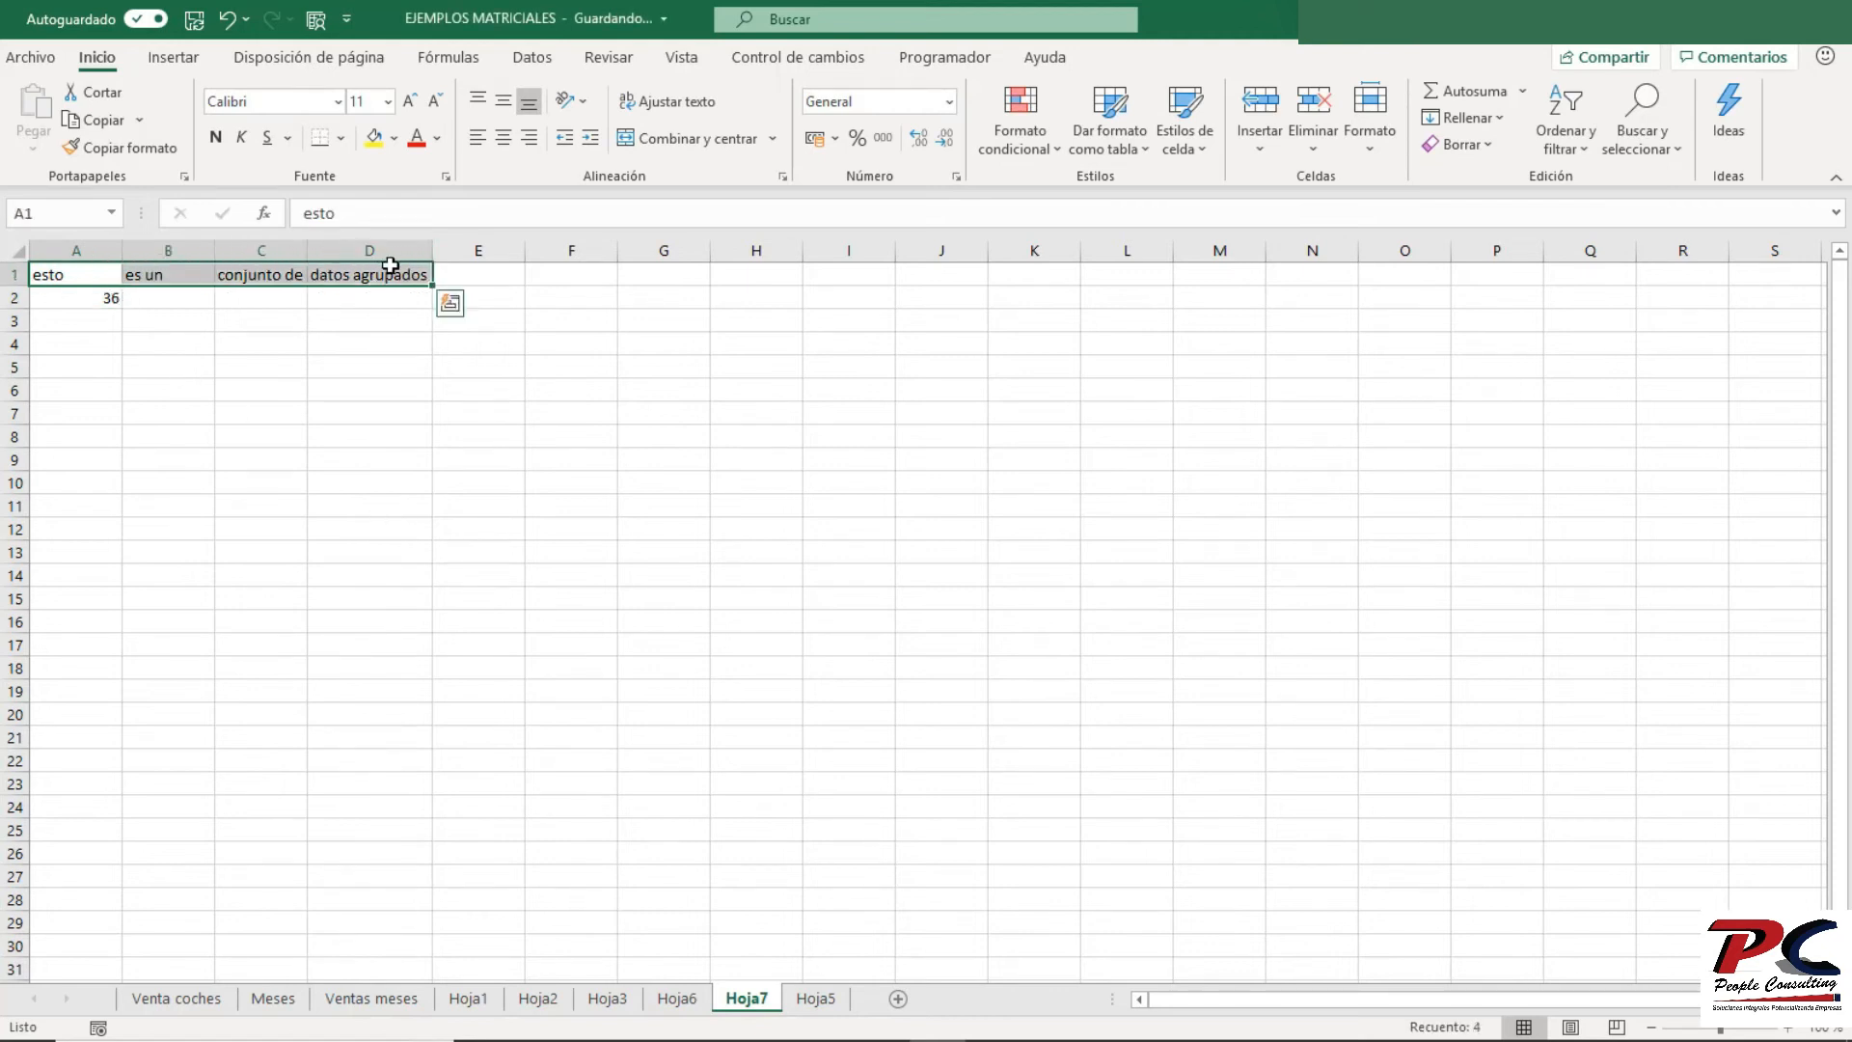
pyautogui.click(395, 376)
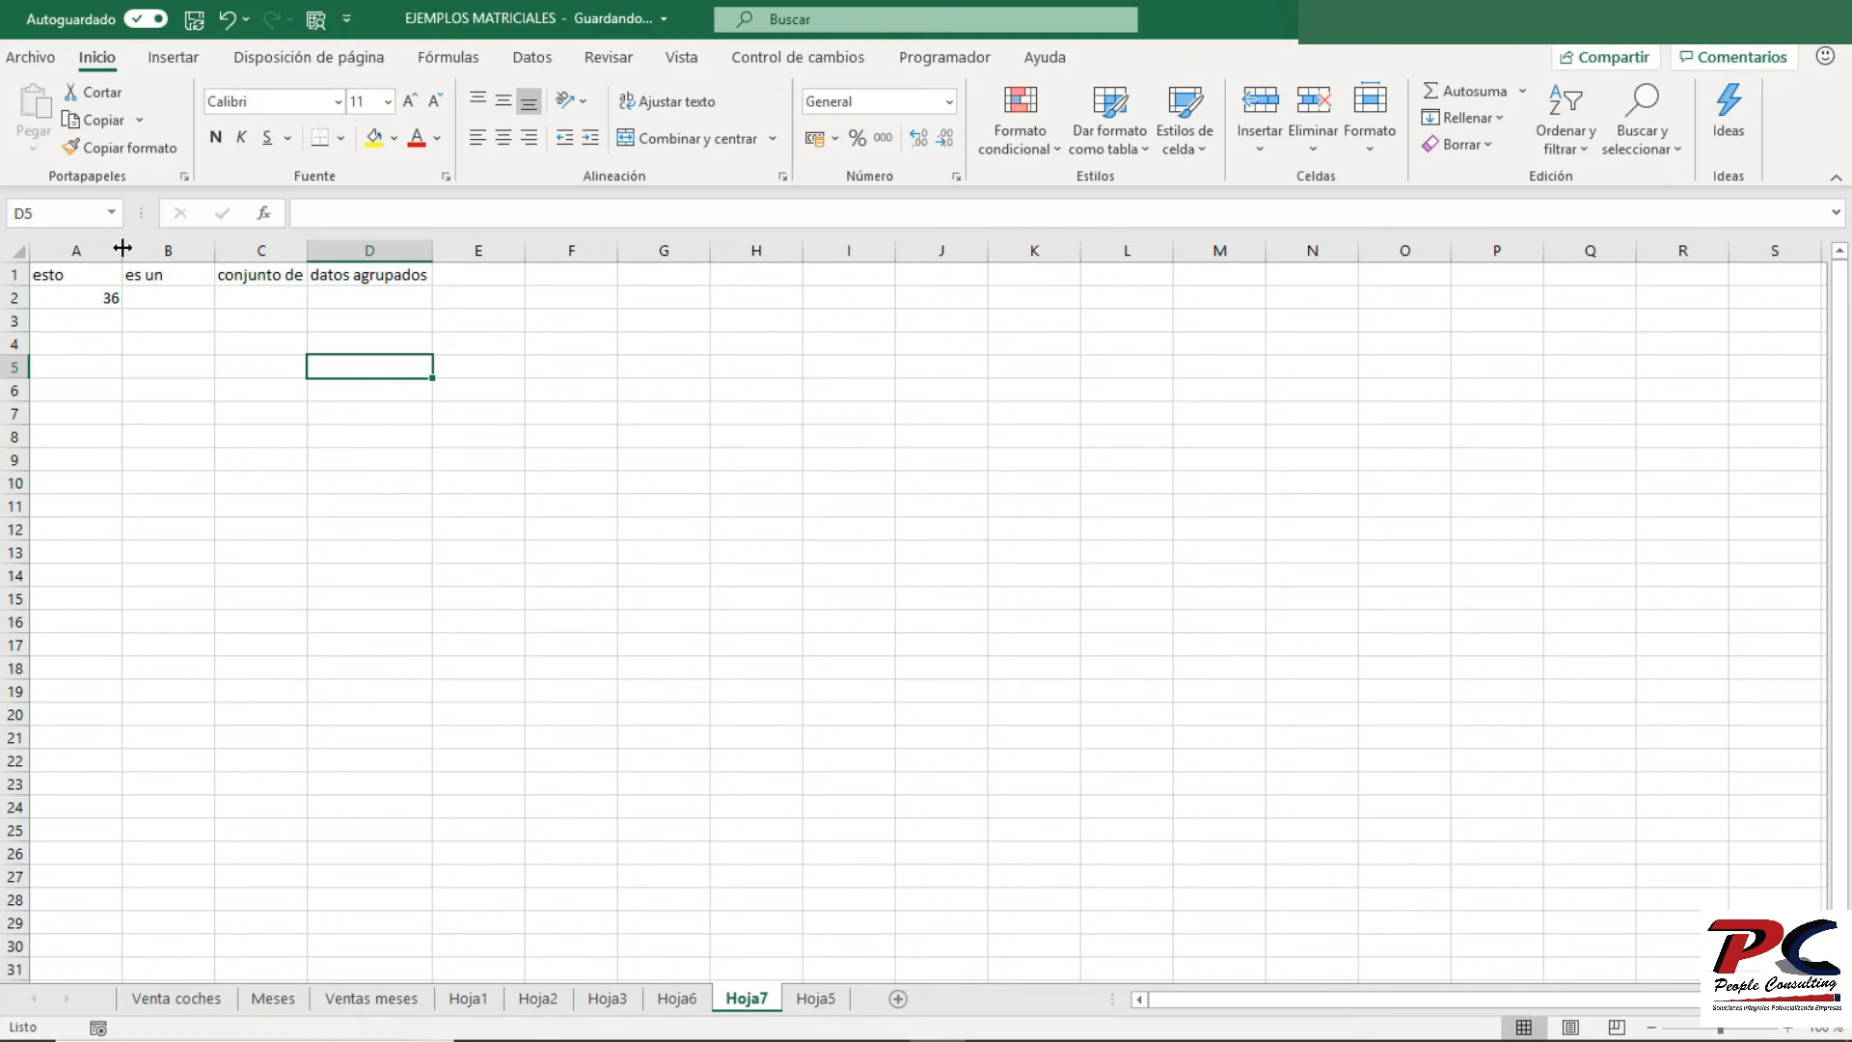
# - Clear the texts in A1:D1 and the character-count formula in A2
pyautogui.click(89, 274)
pyautogui.moveTo(89, 274); pyautogui.dragTo(374, 268)
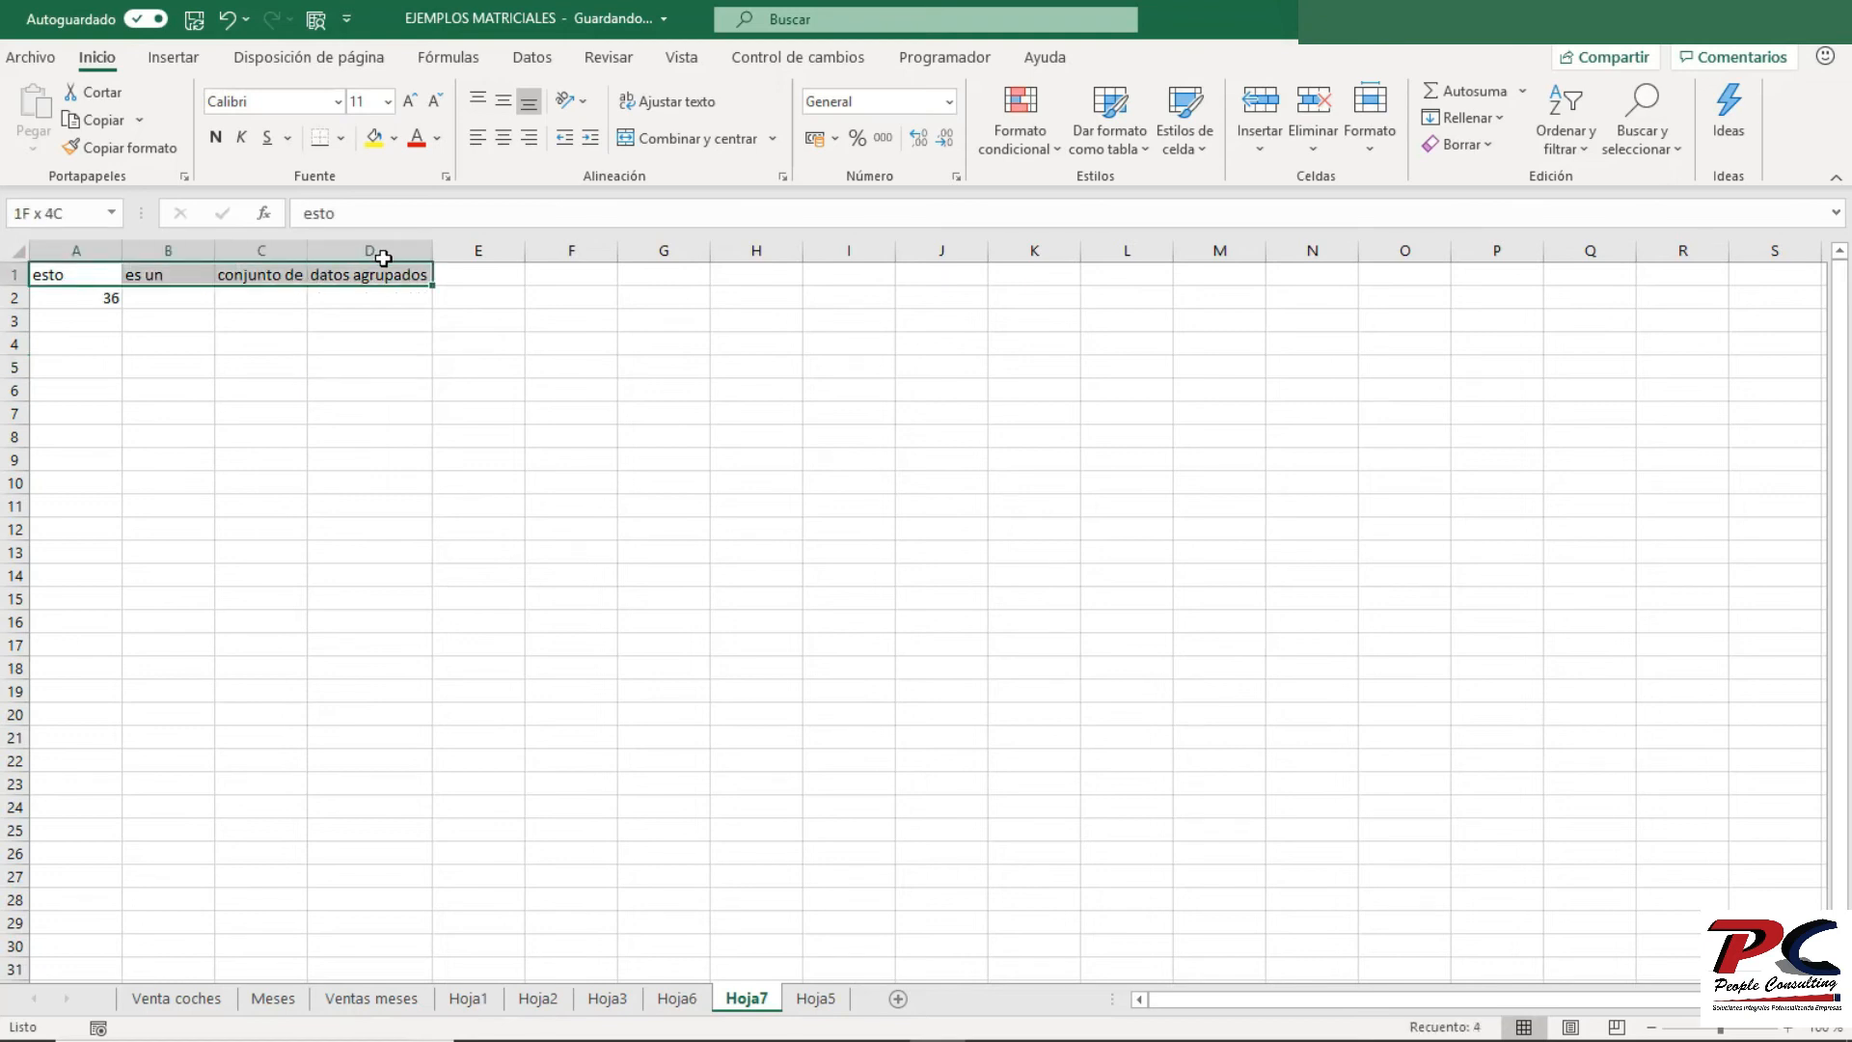
pyautogui.press('Delete')
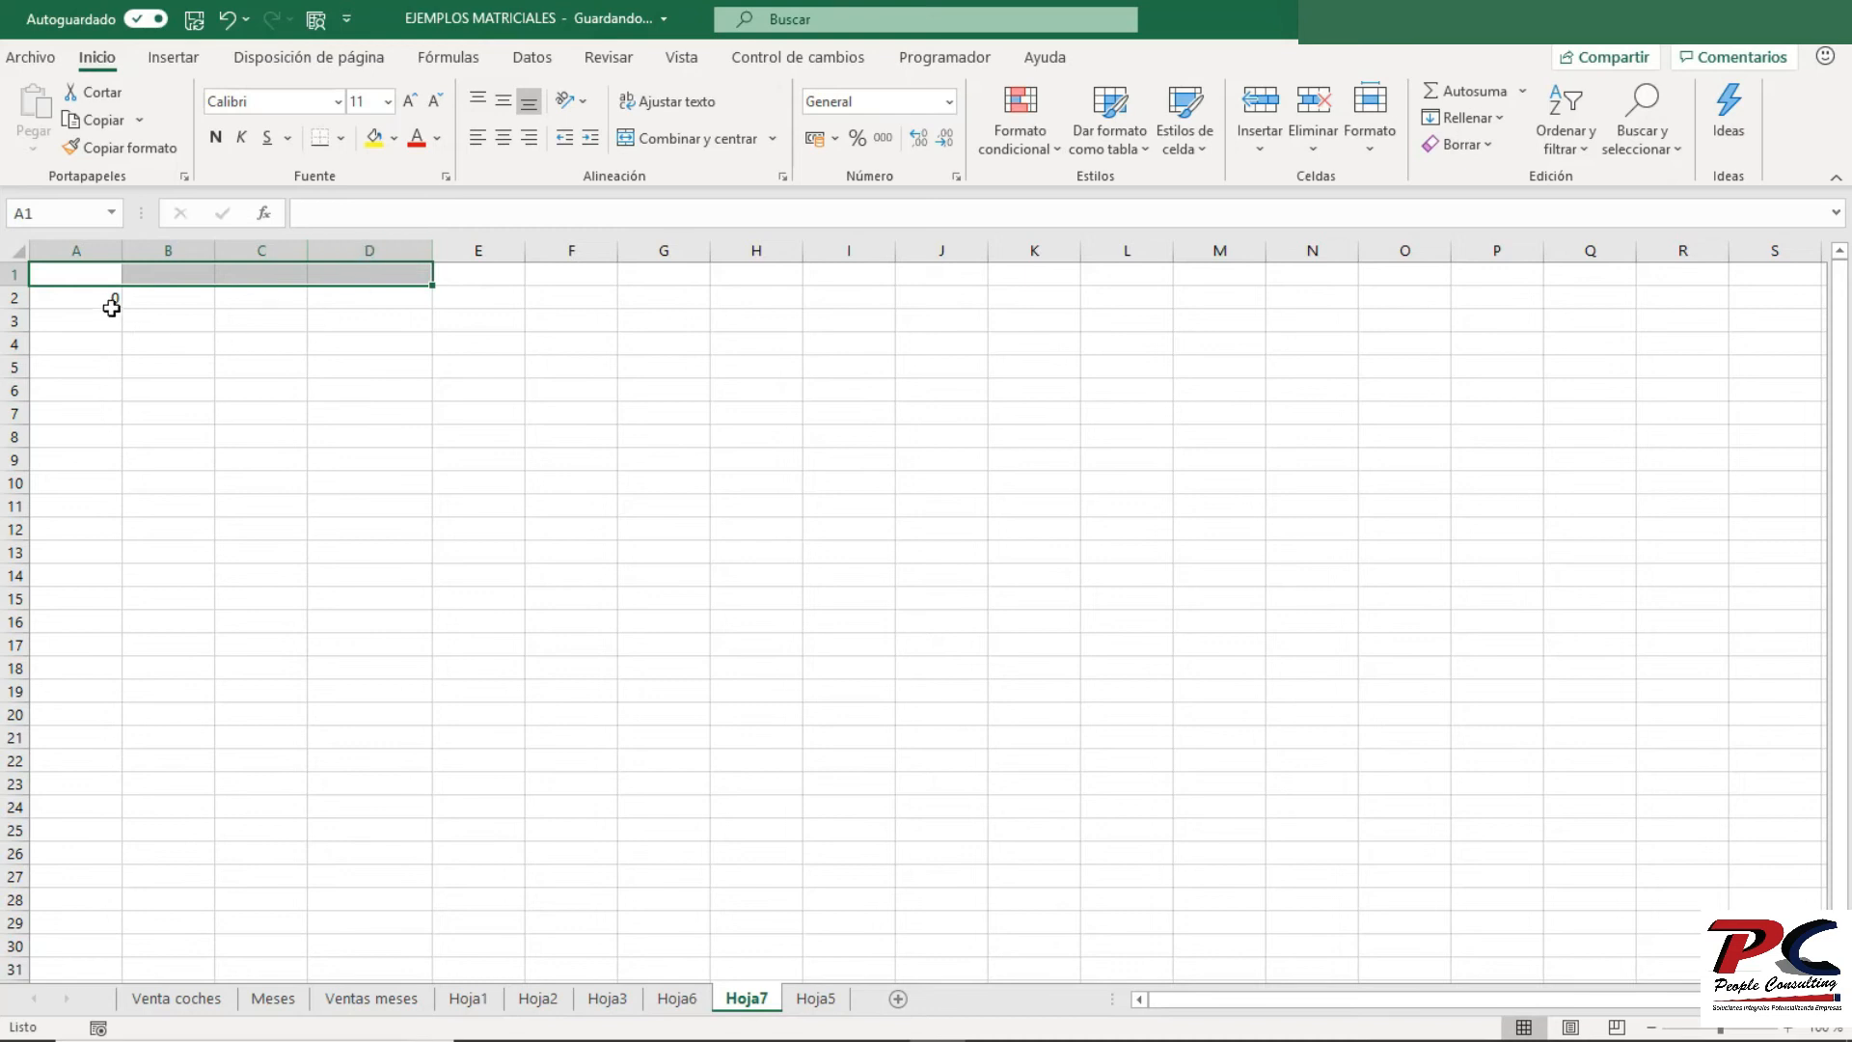
pyautogui.click(95, 294)
pyautogui.press('Delete')
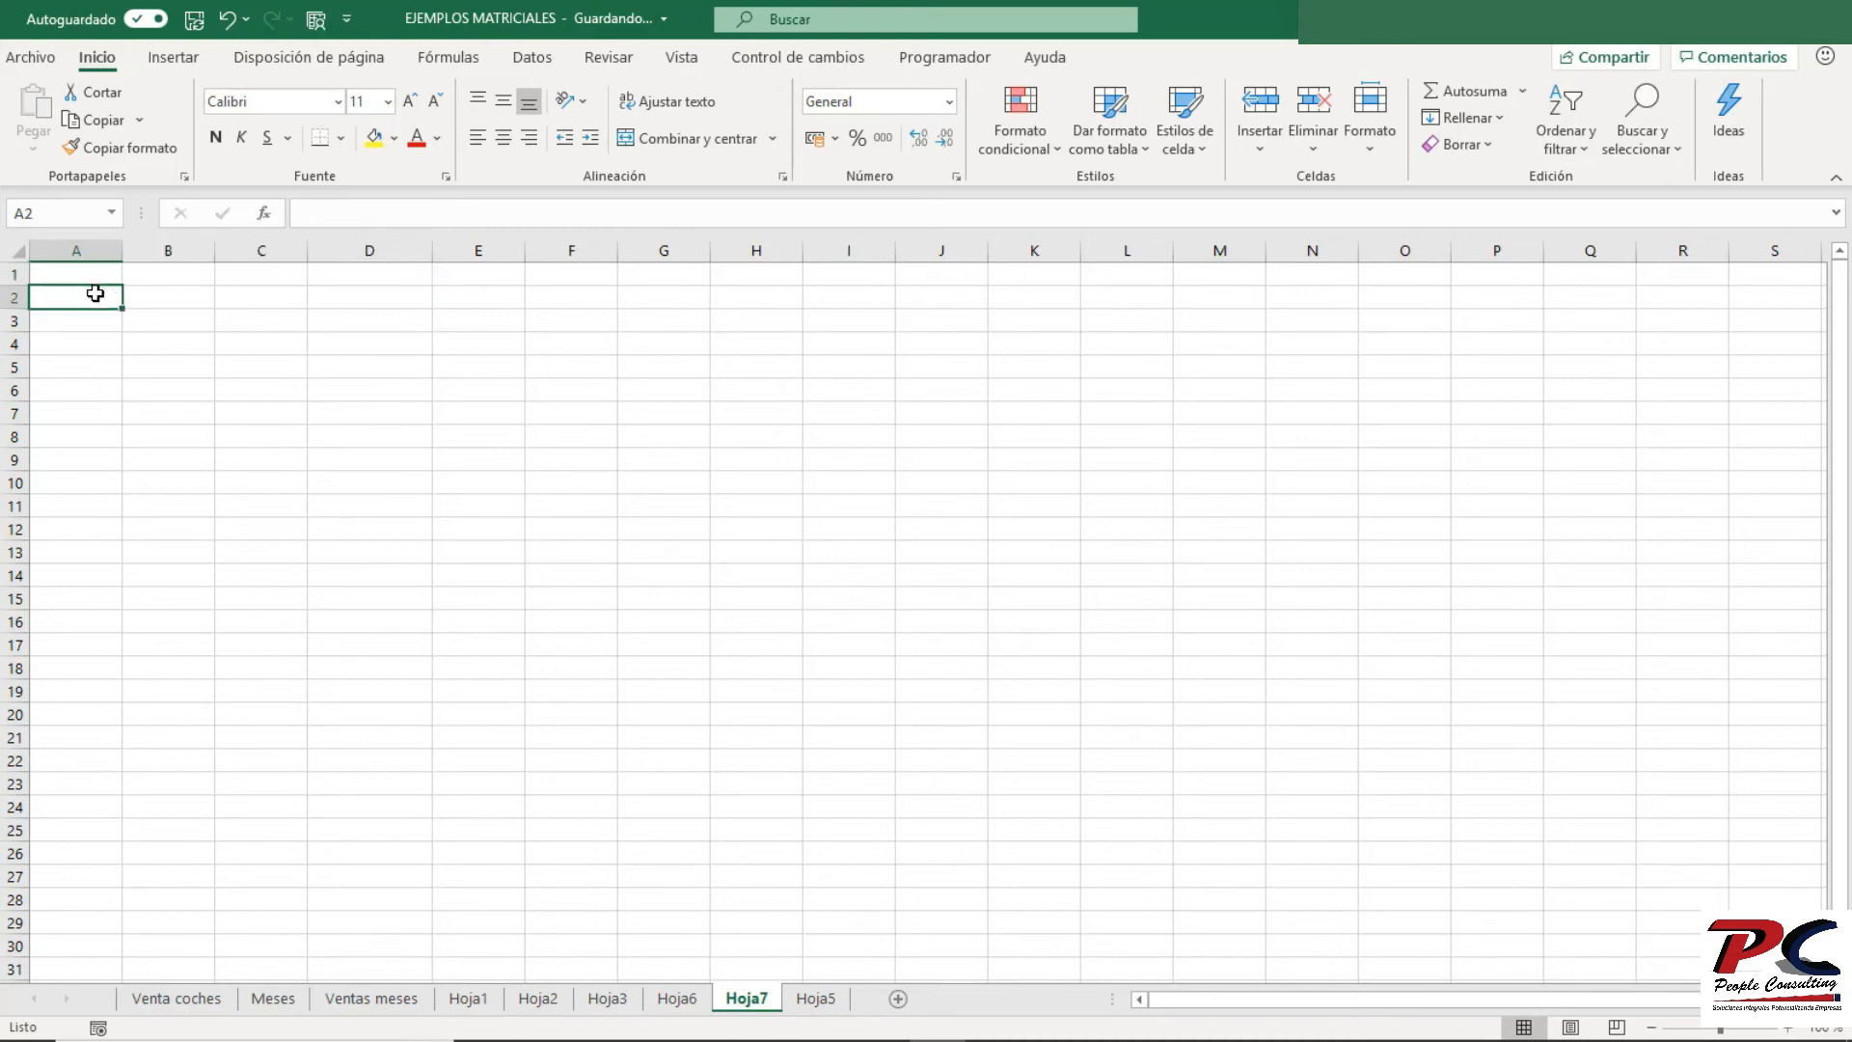
pyautogui.click(303, 325)
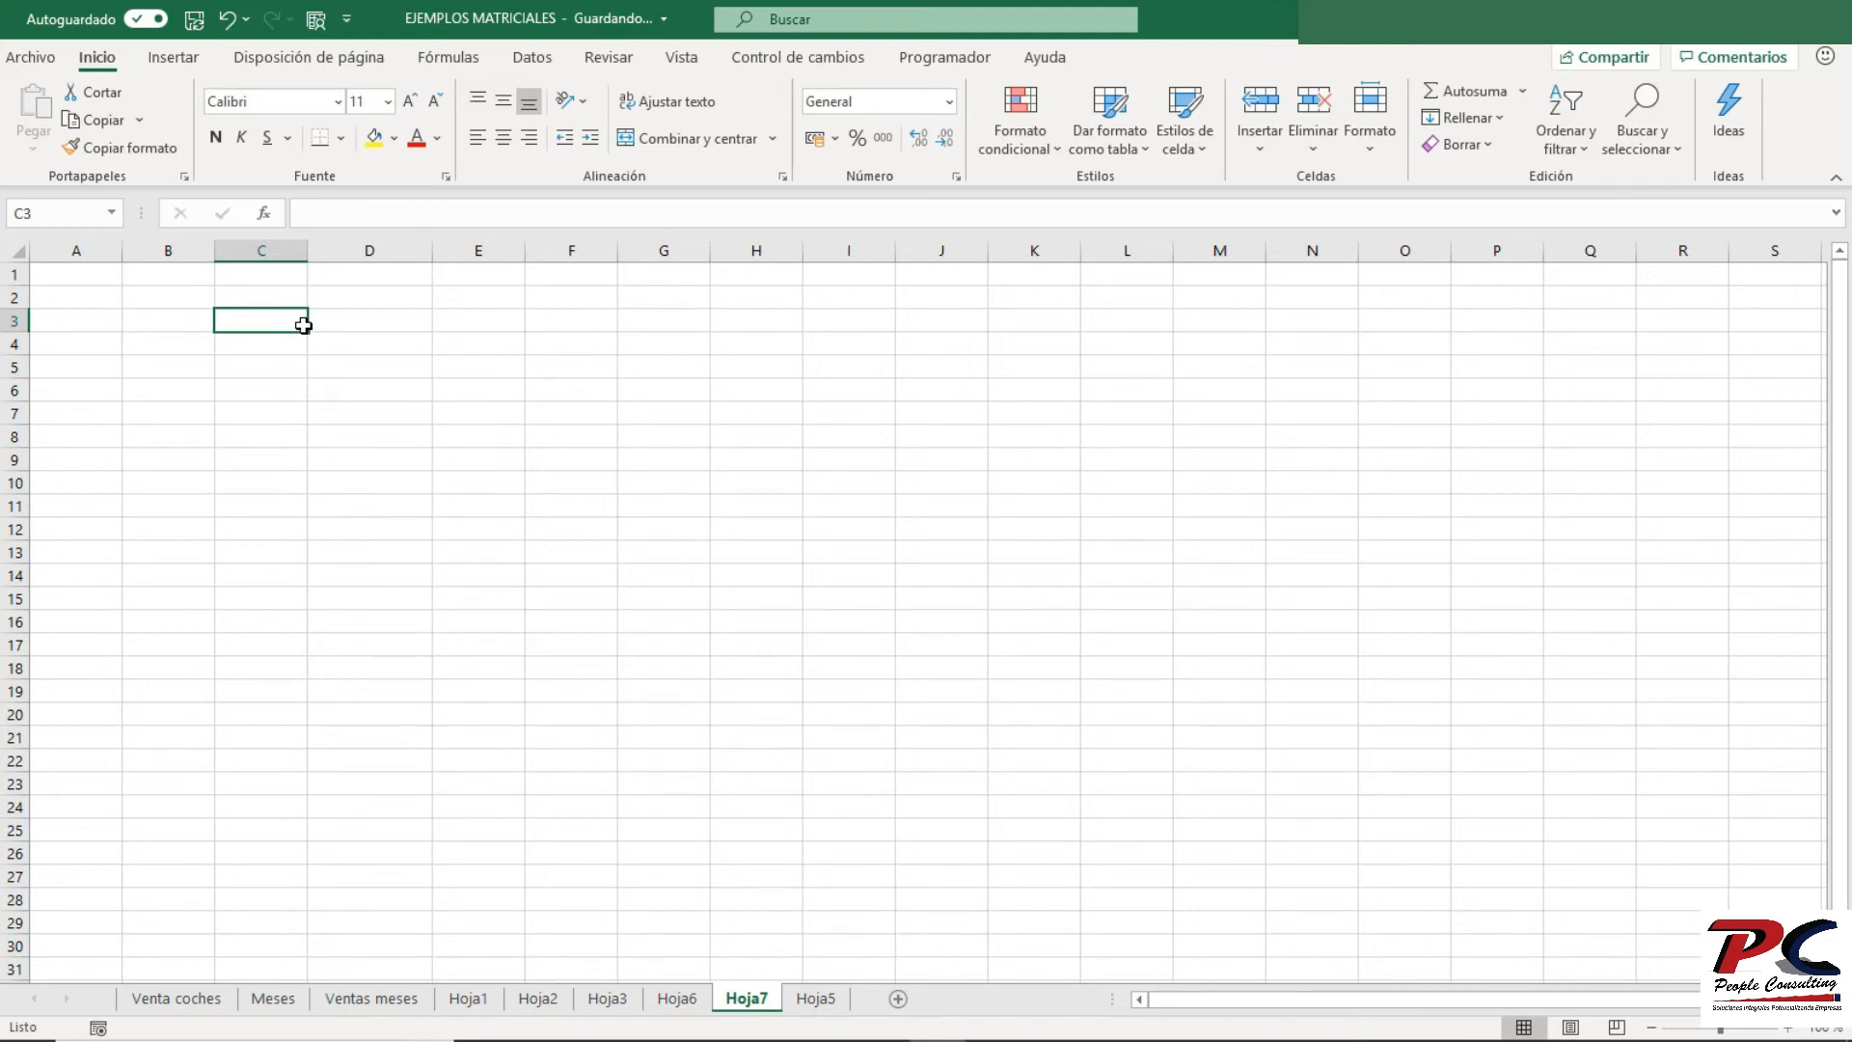
# - Fill A1:A11 with random numbers using =ALEATORIO.ENTRE(10;100)
pyautogui.moveTo(60, 274); pyautogui.dragTo(44, 496)
pyautogui.write('=ale')
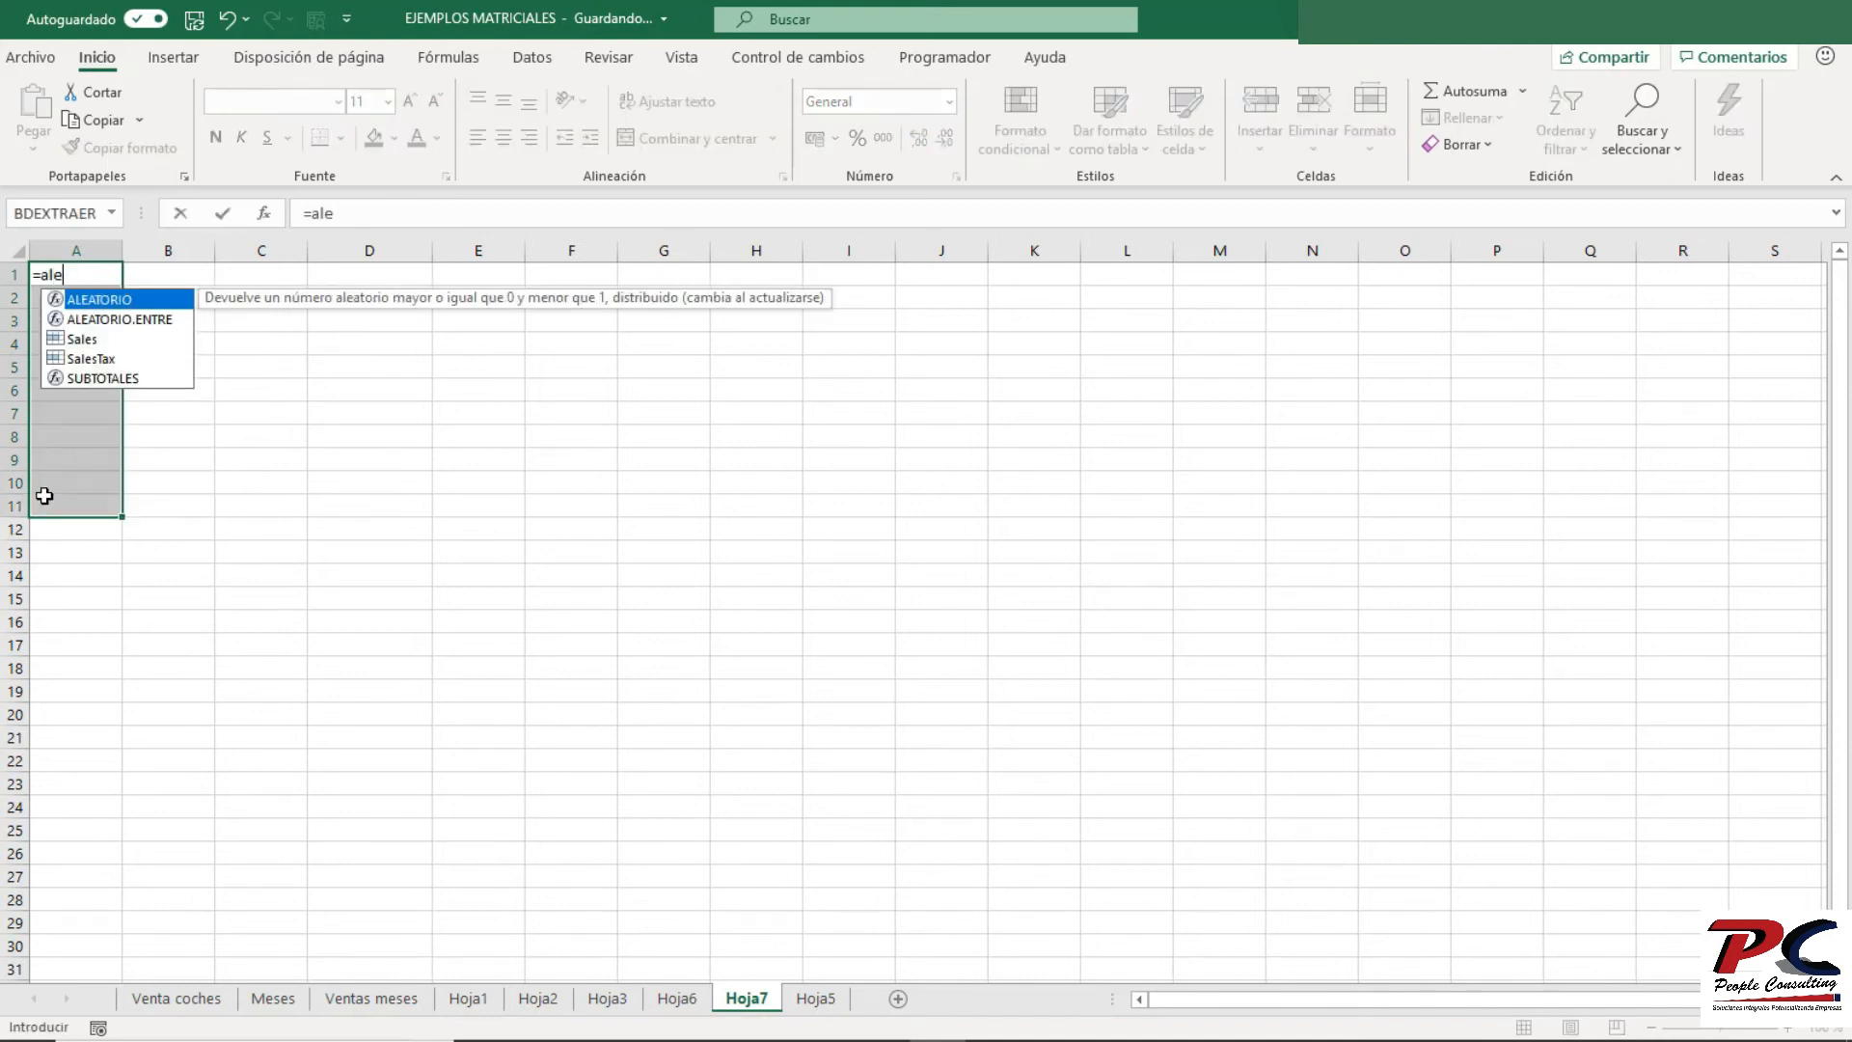
pyautogui.press('Down')
pyautogui.press('Tab')
pyautogui.write('1')
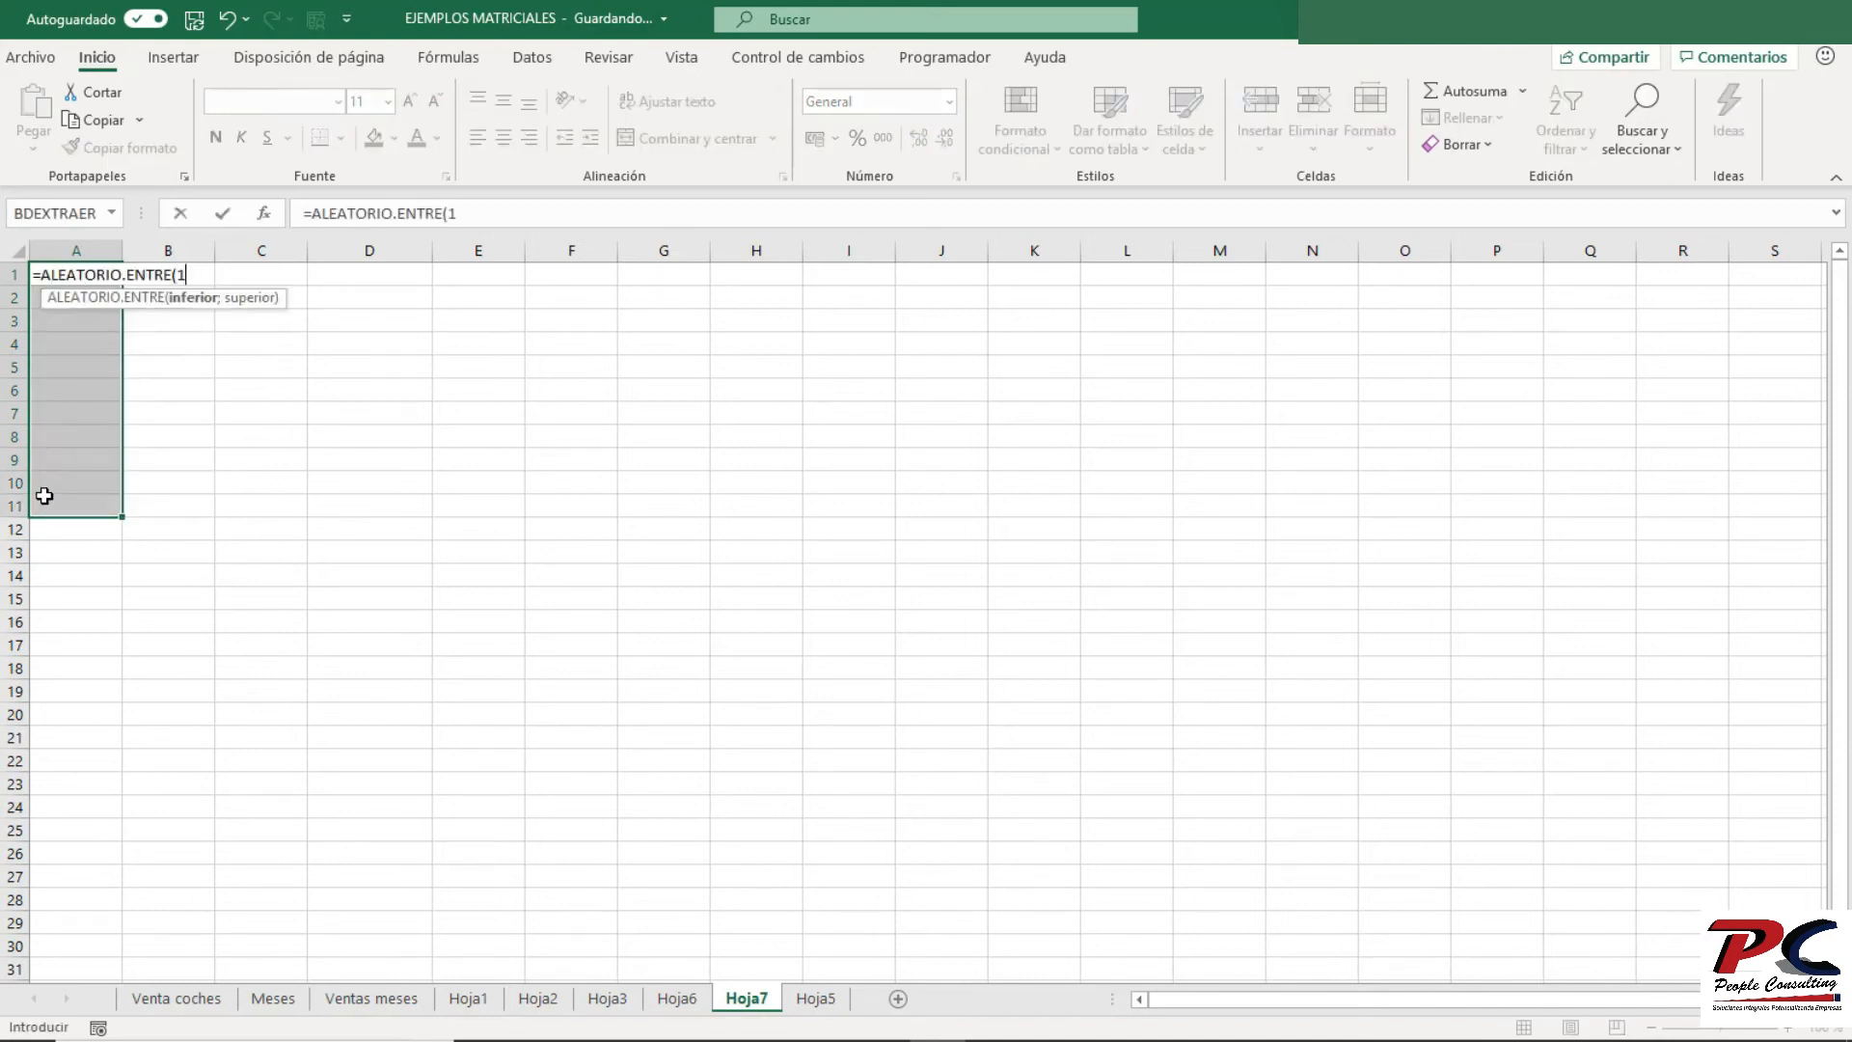
pyautogui.write('0;100')
pyautogui.hotkey('ctrl', 'Return')
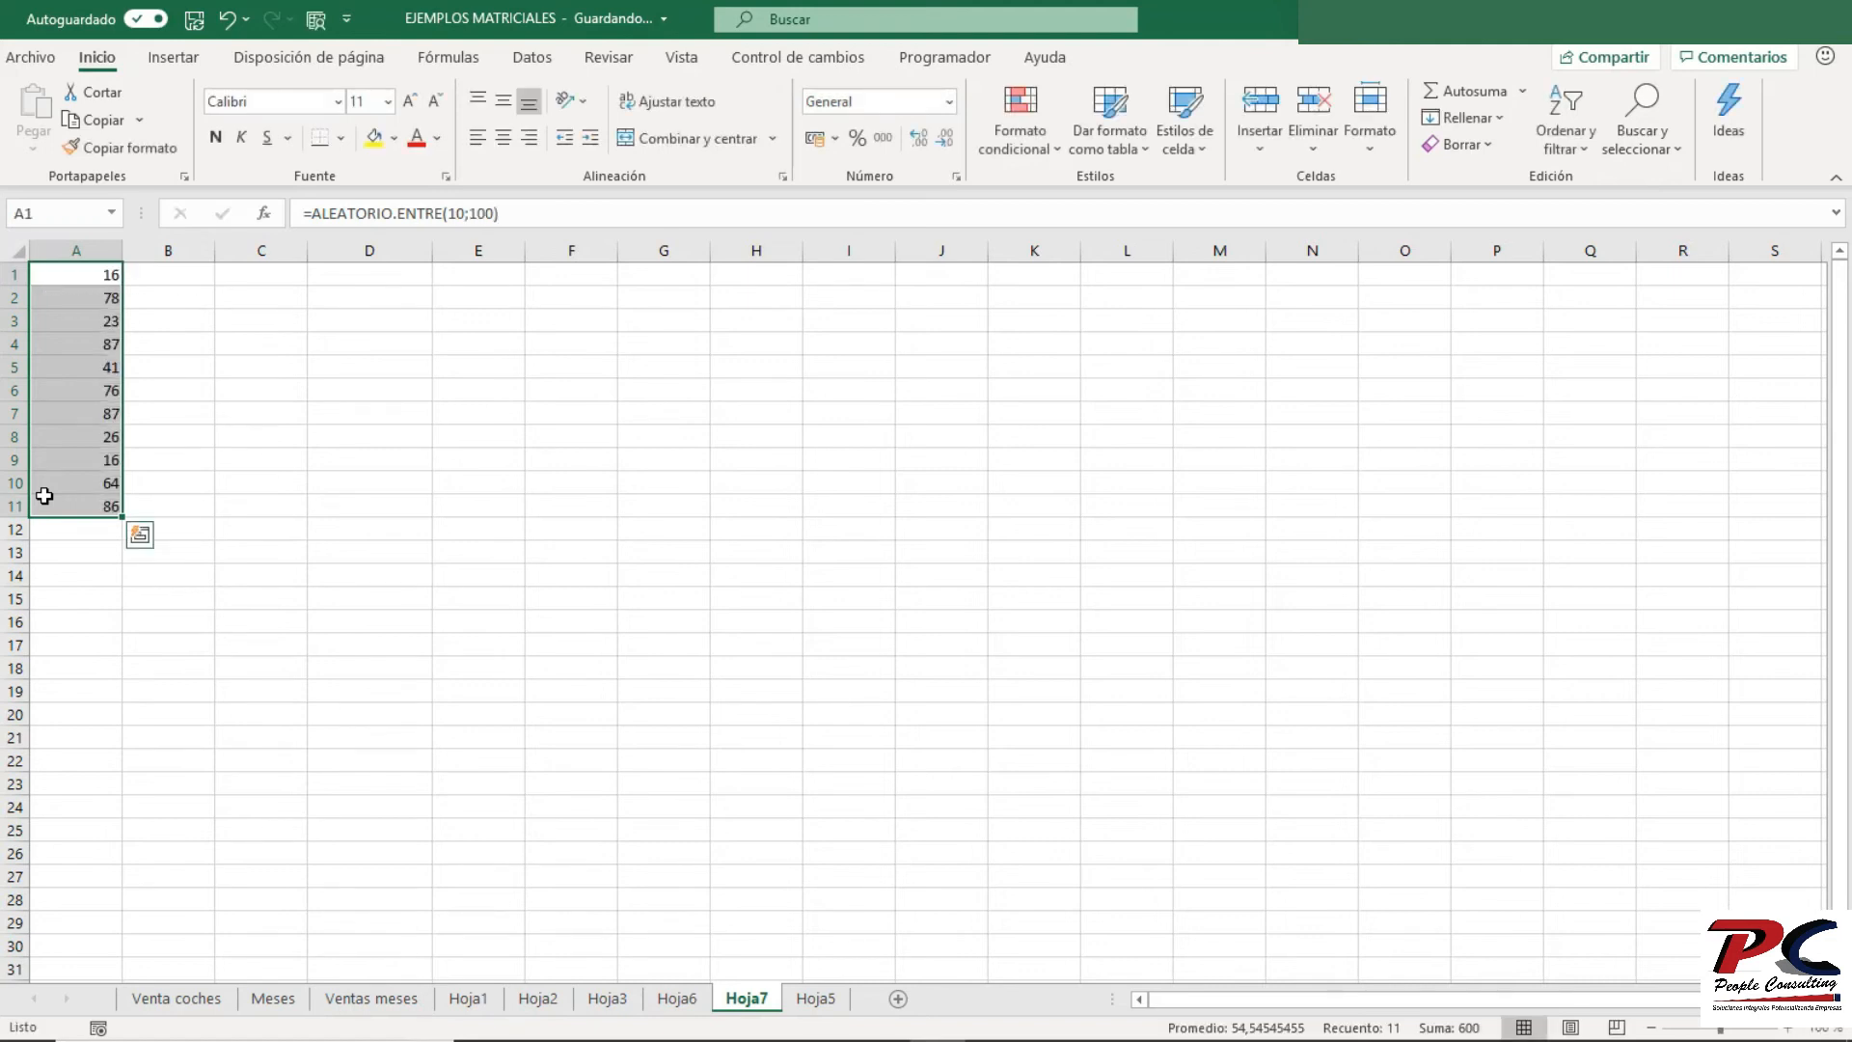
# - Convert the random-number formulas in A1:A11 to fixed values by copying and pasting them in place as values
pyautogui.hotkey('ctrl', 'c')
pyautogui.rightClick(65, 382)
pyautogui.click(160, 500)
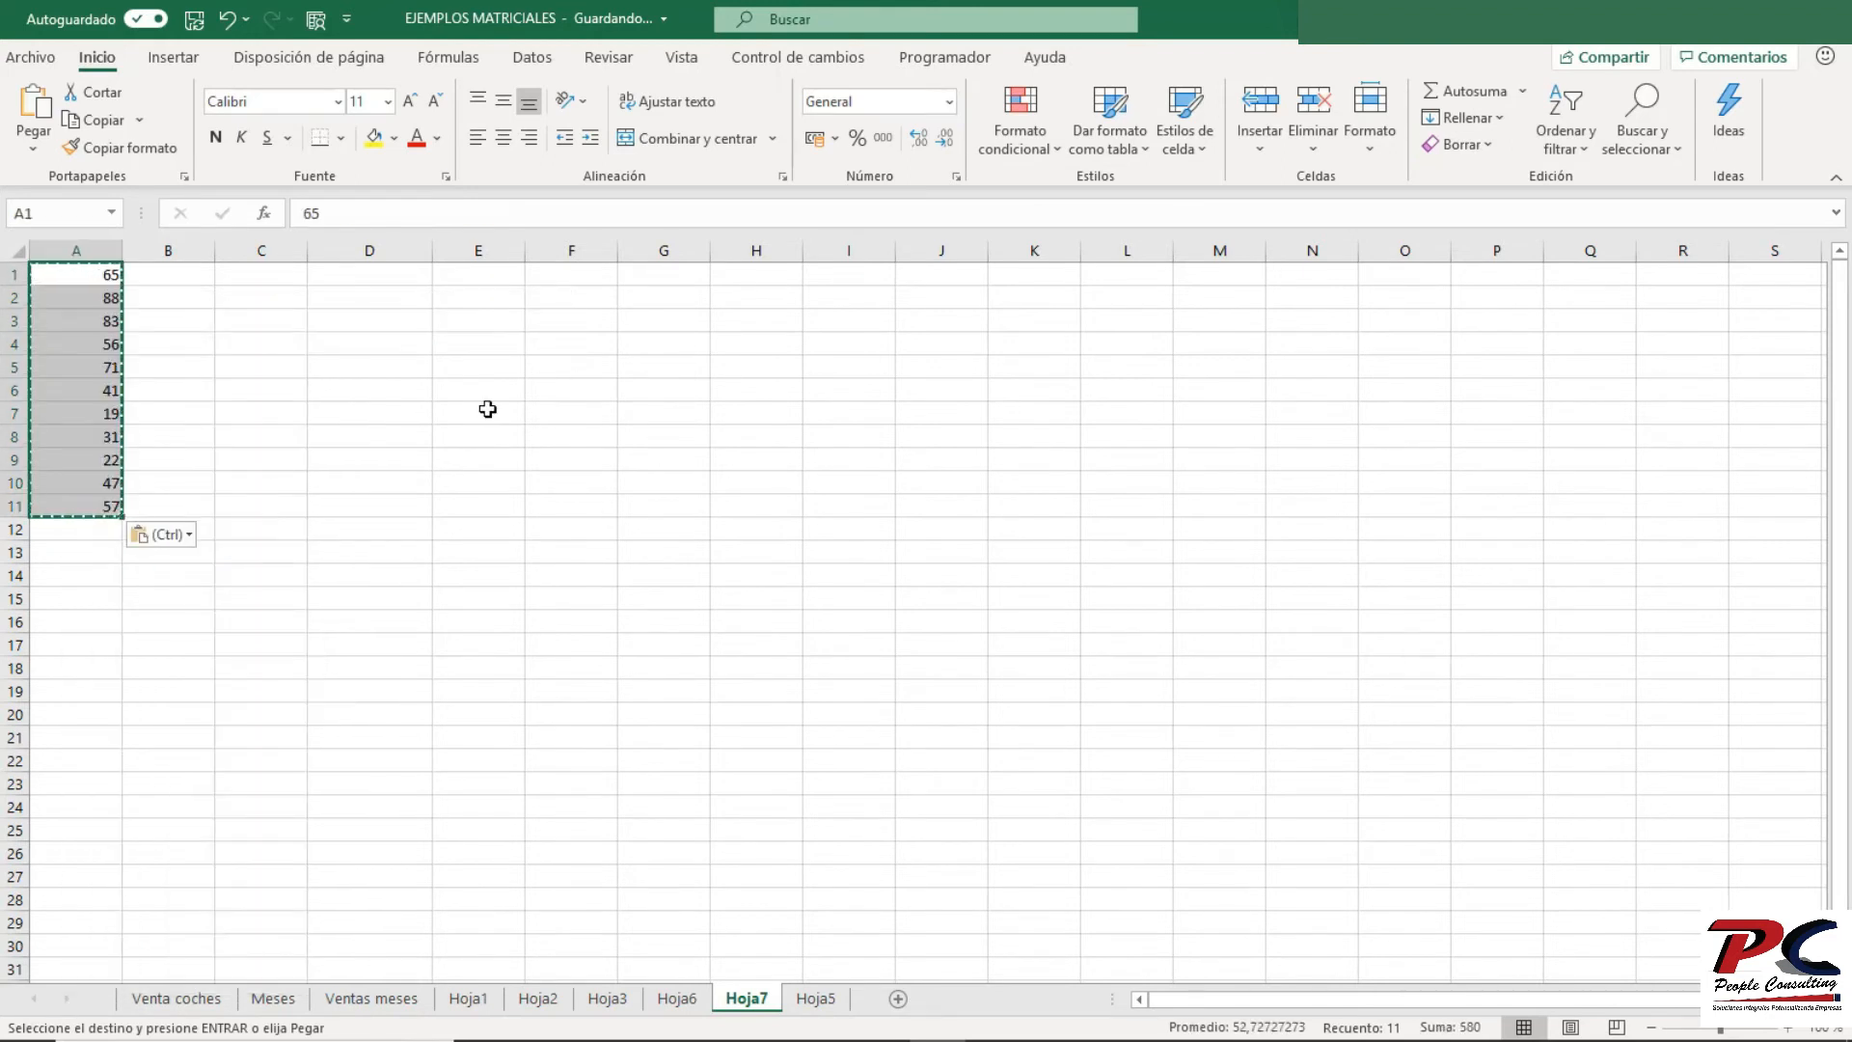
pyautogui.click(308, 363)
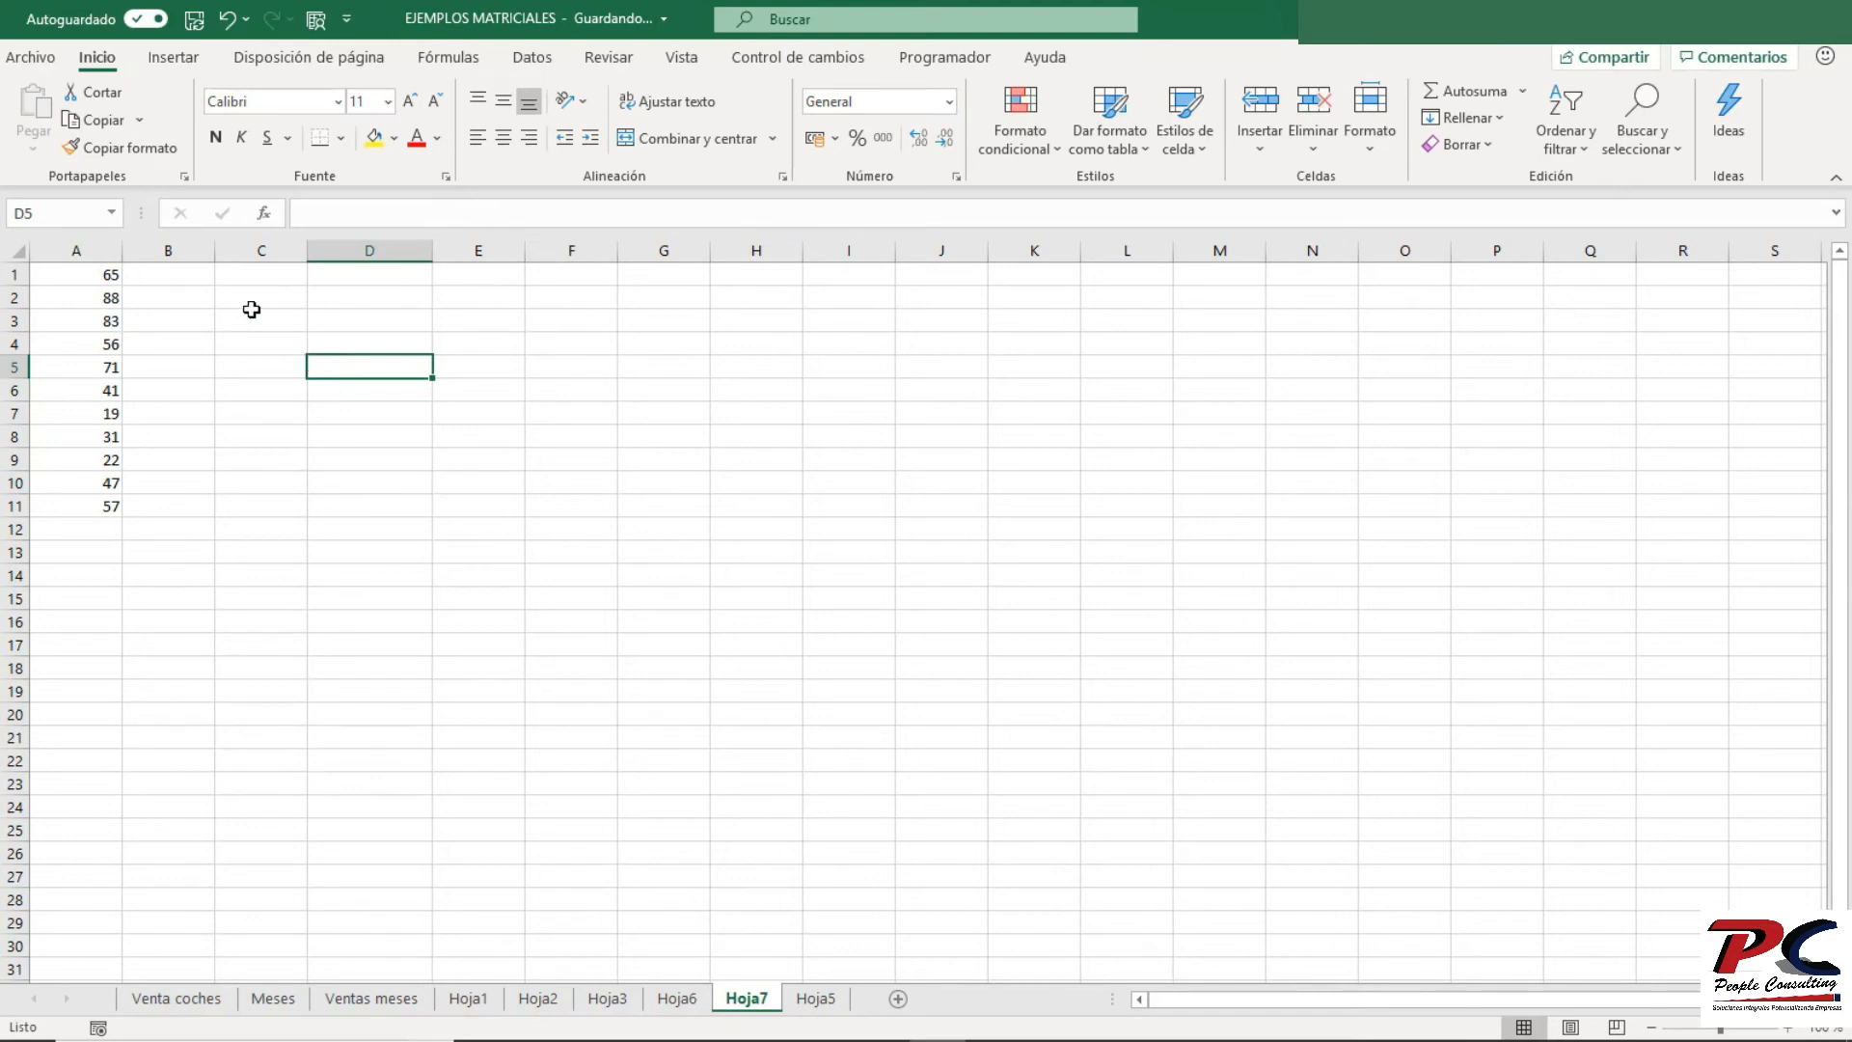
# - Return the three smallest values of A1:A11 in C1:E1 with the array formula =K.ESIMO.MENOR(A1:A11;{1\2\3})
pyautogui.click(245, 270)
pyautogui.moveTo(245, 270); pyautogui.dragTo(453, 275)
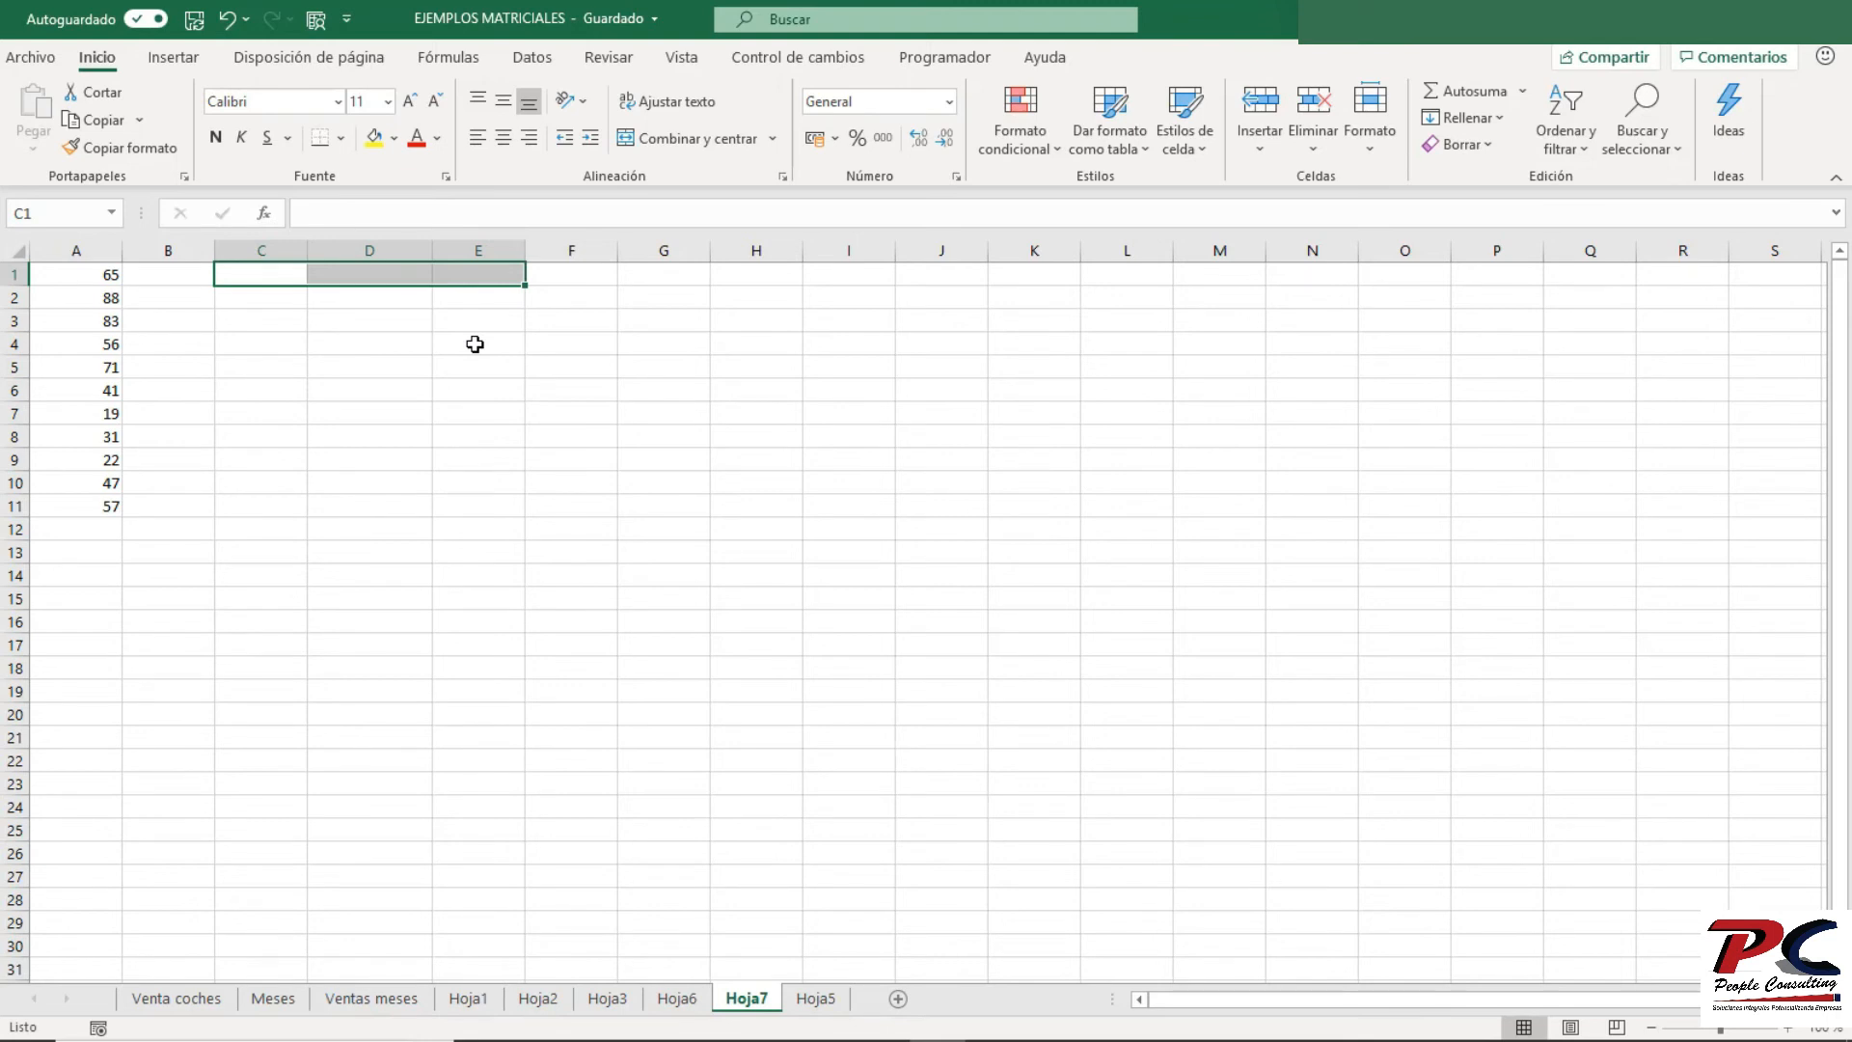
pyautogui.write('=k.')
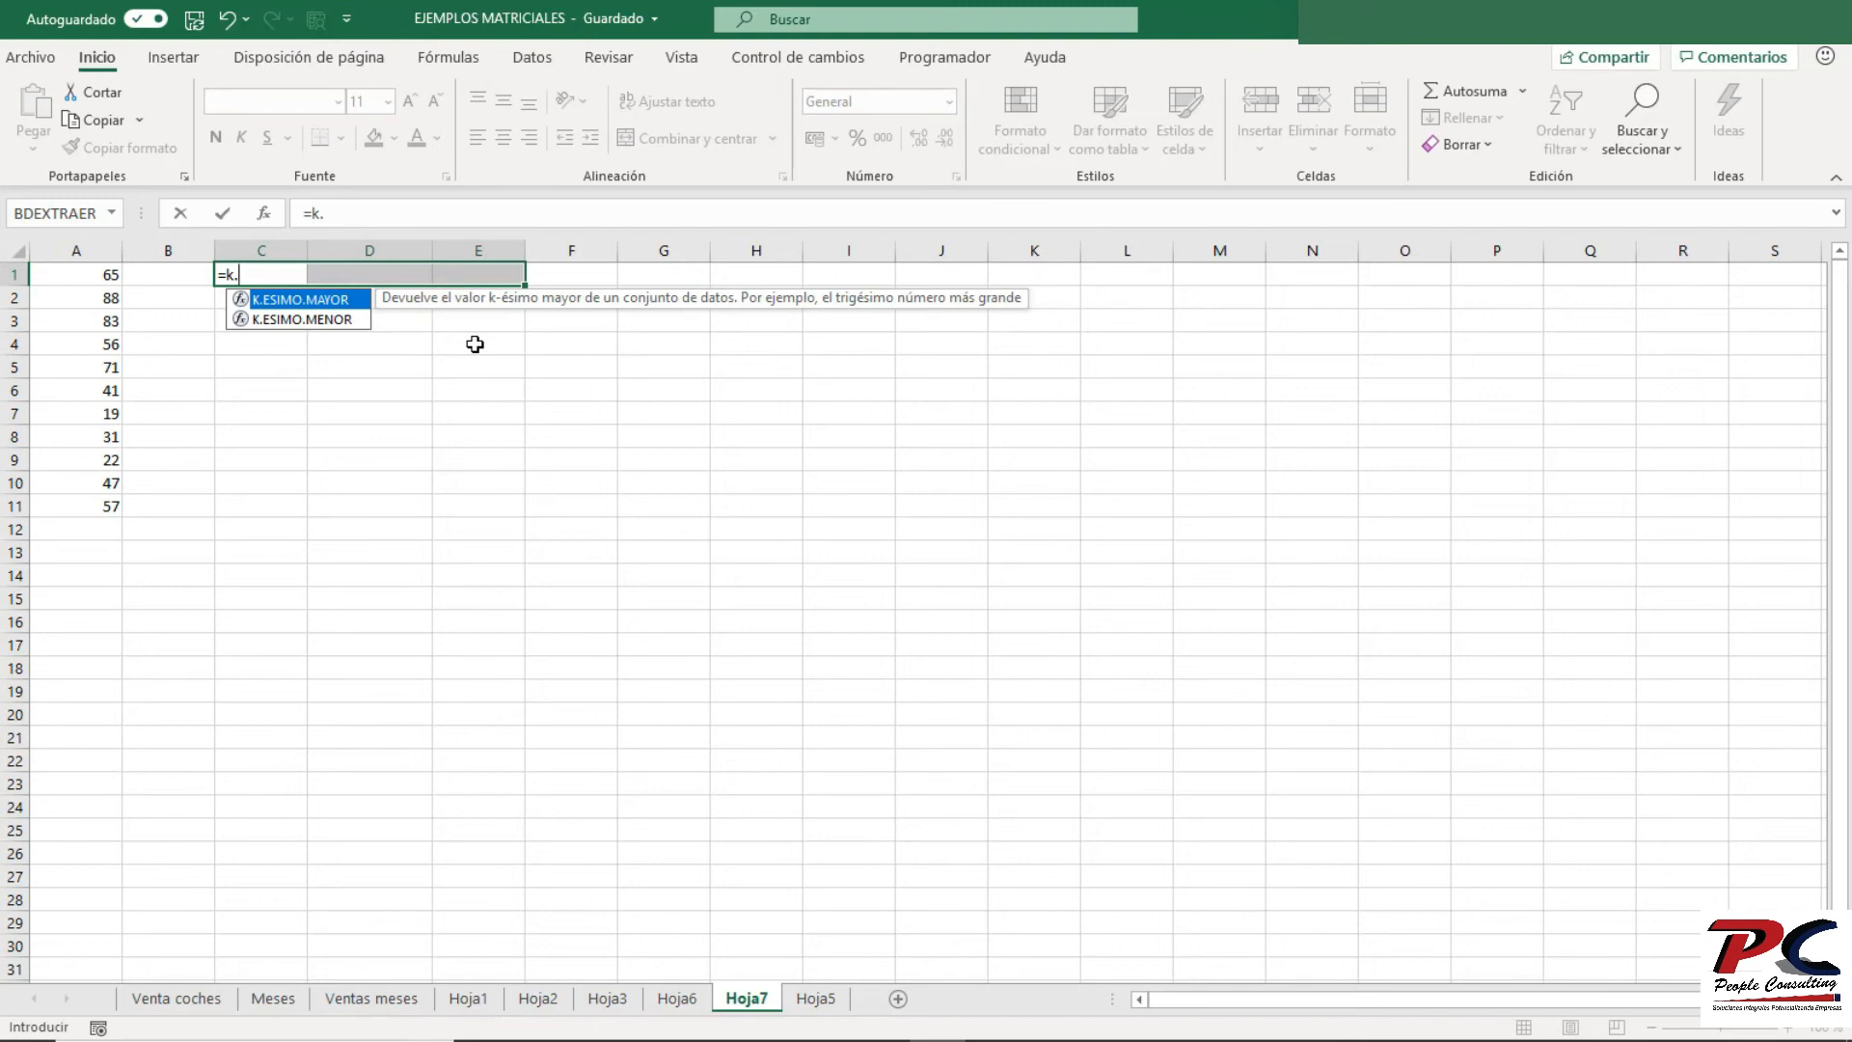
pyautogui.press('Down')
pyautogui.press('Tab')
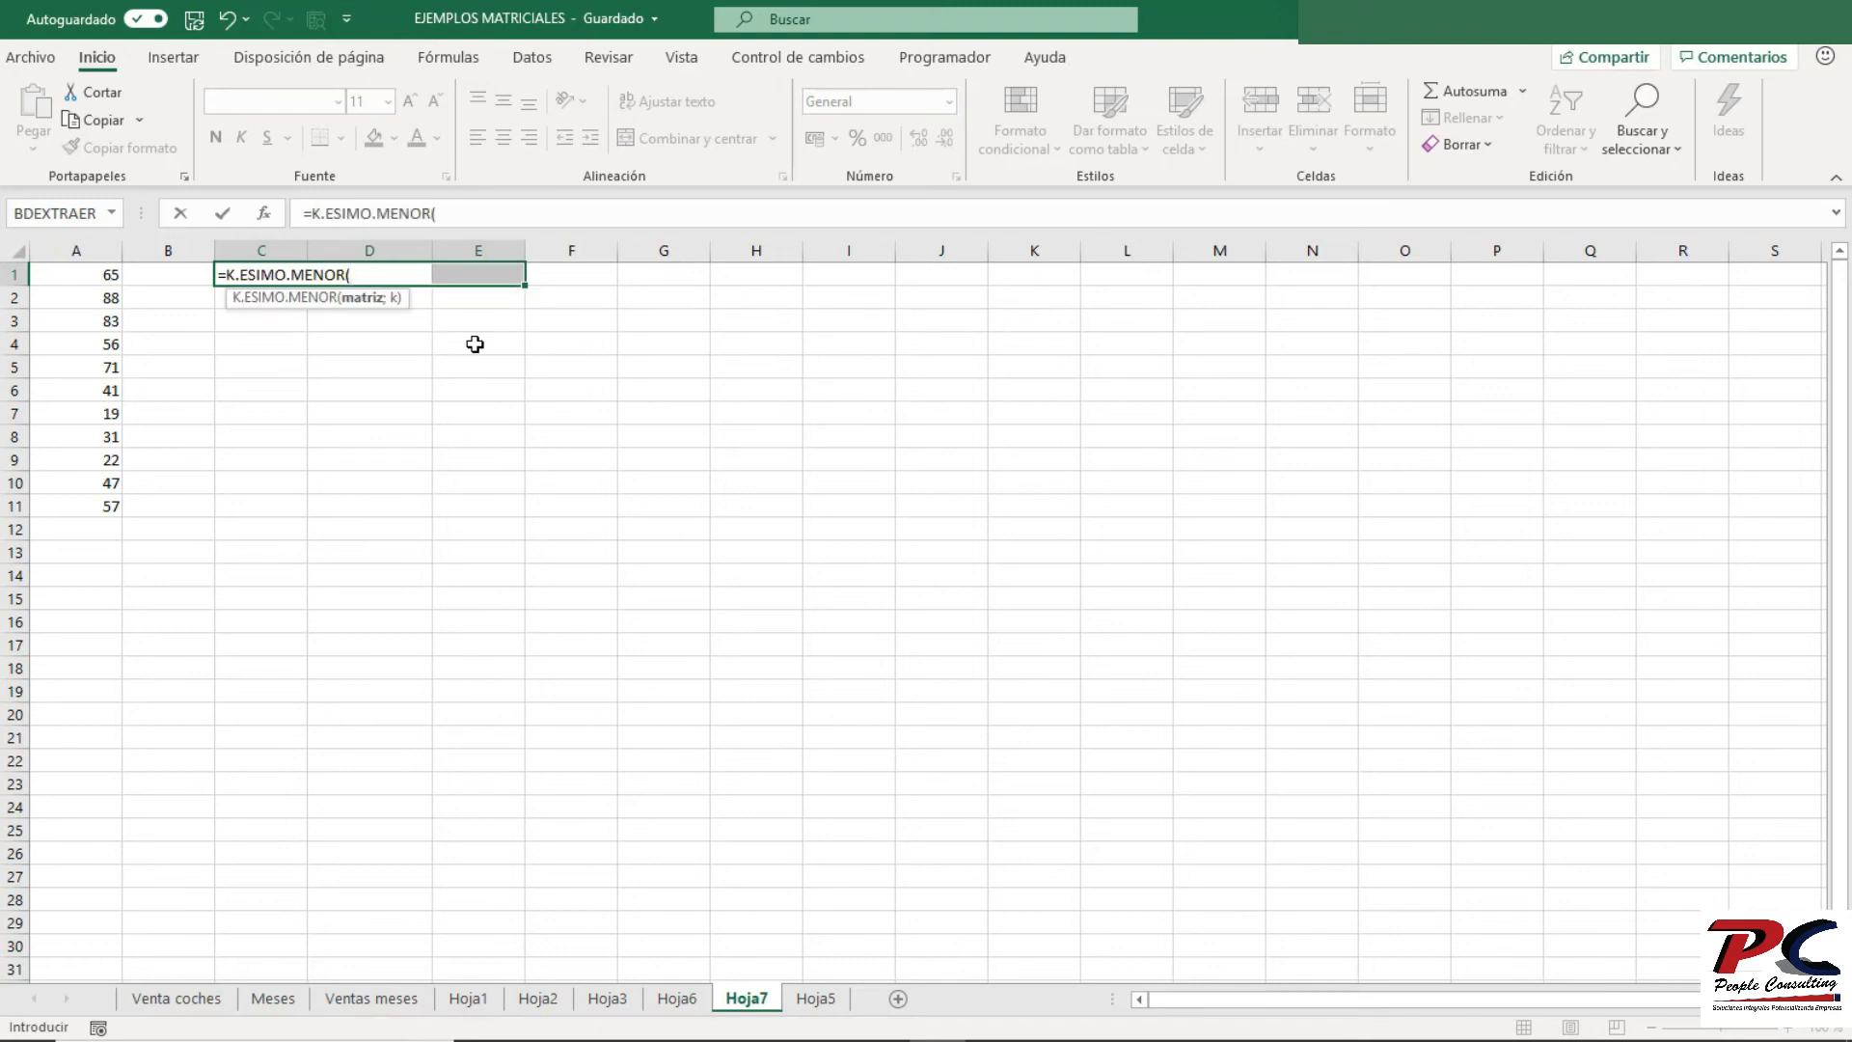
pyautogui.write('a1:')
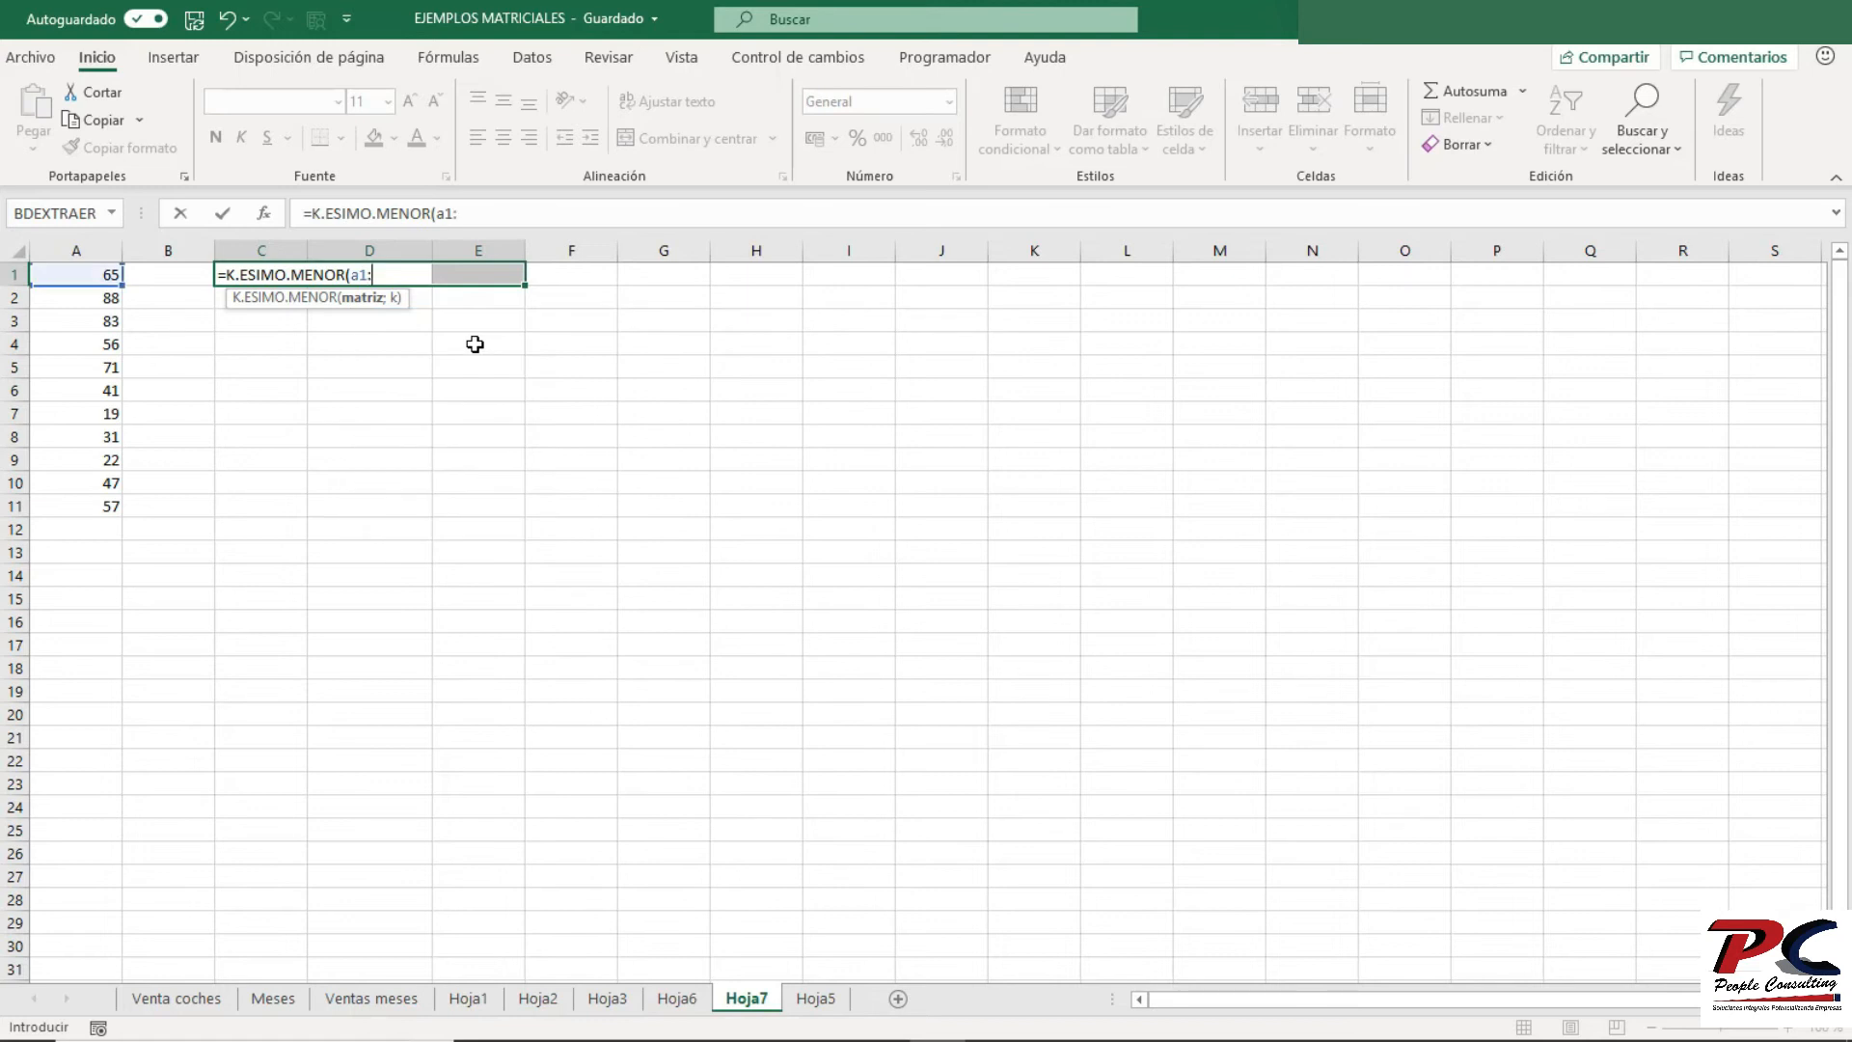
pyautogui.write('a11')
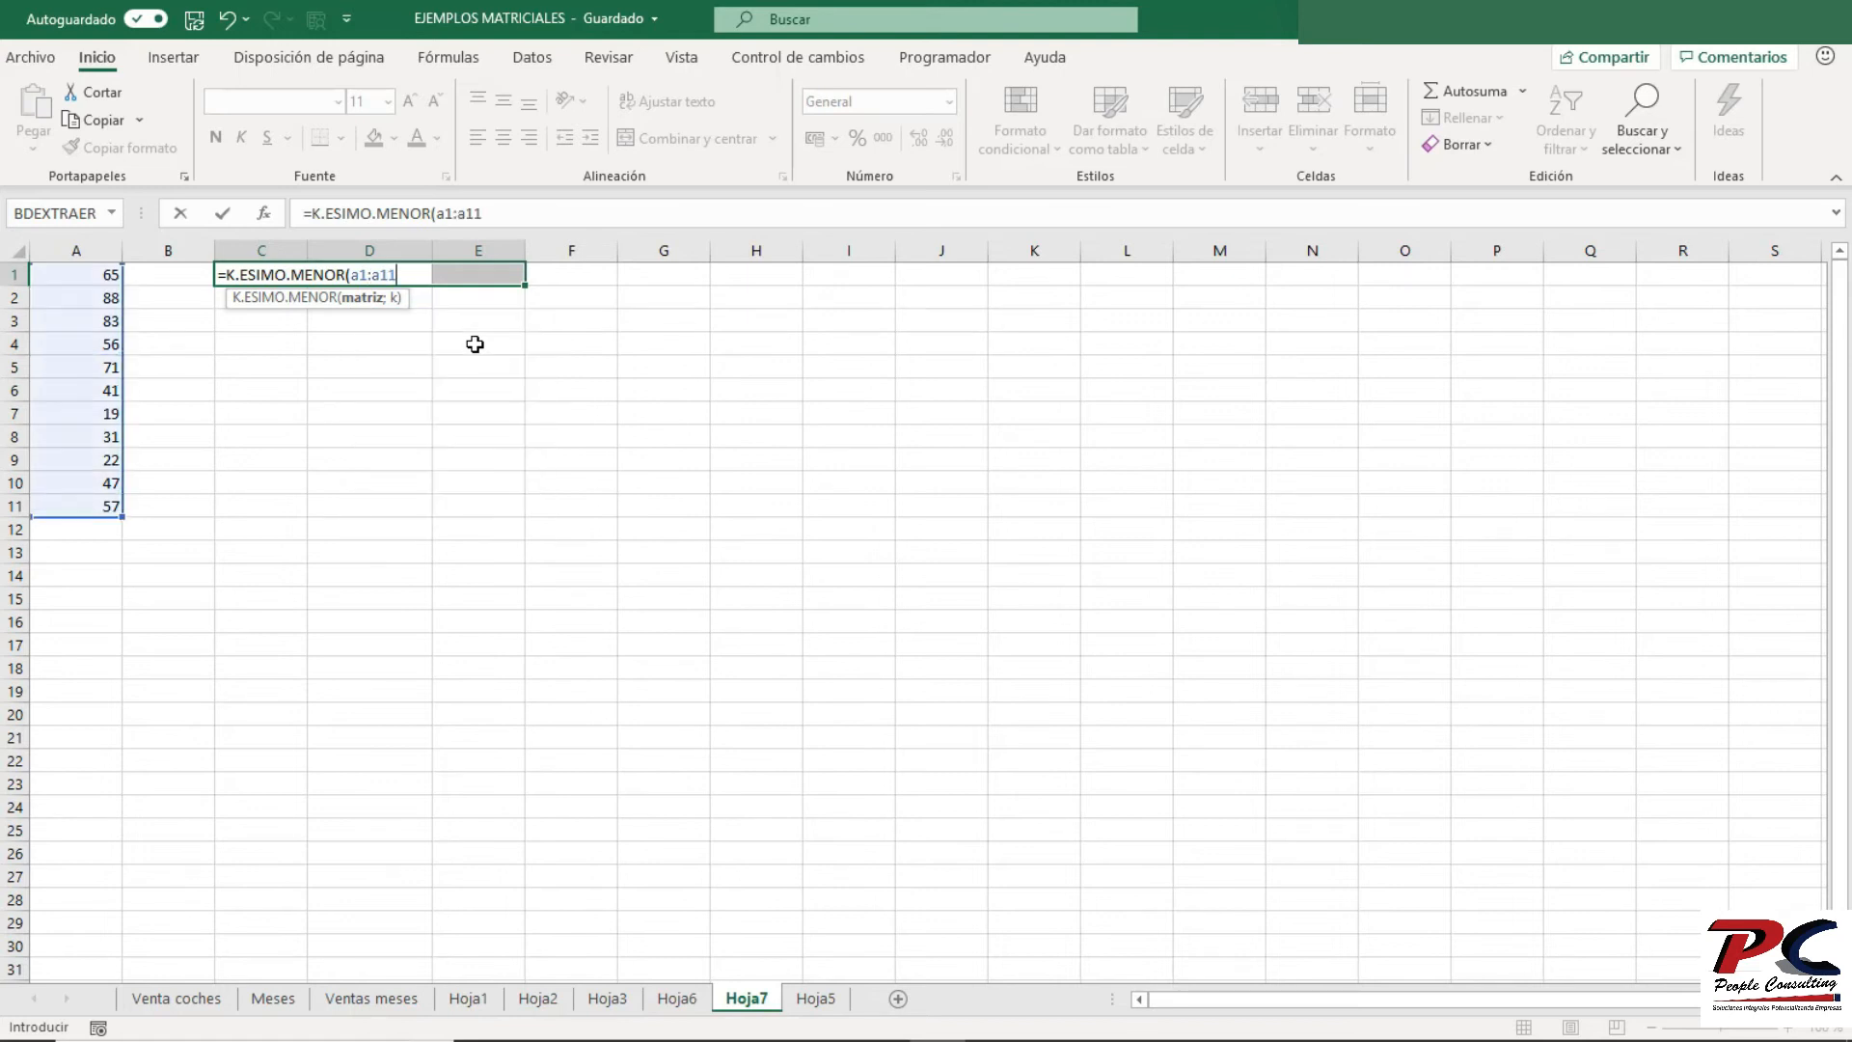
pyautogui.write(';{1\\')
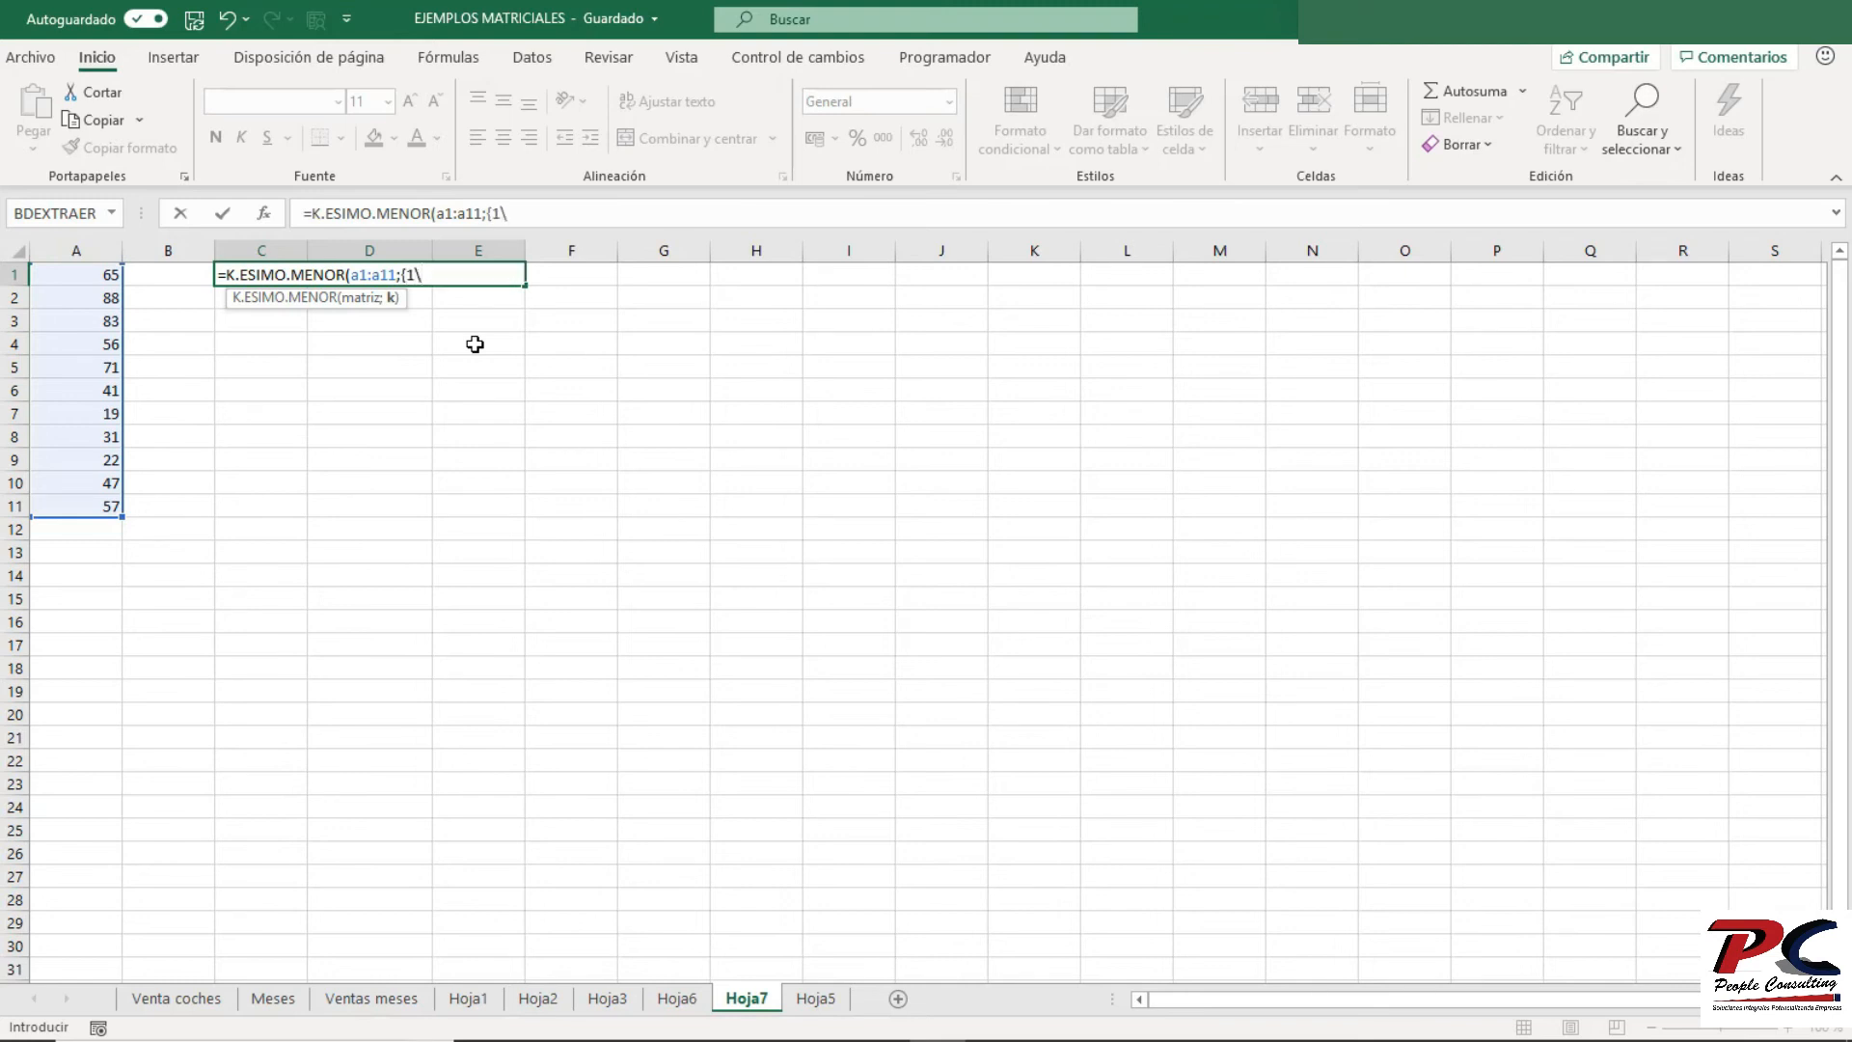
pyautogui.write('2\\3})')
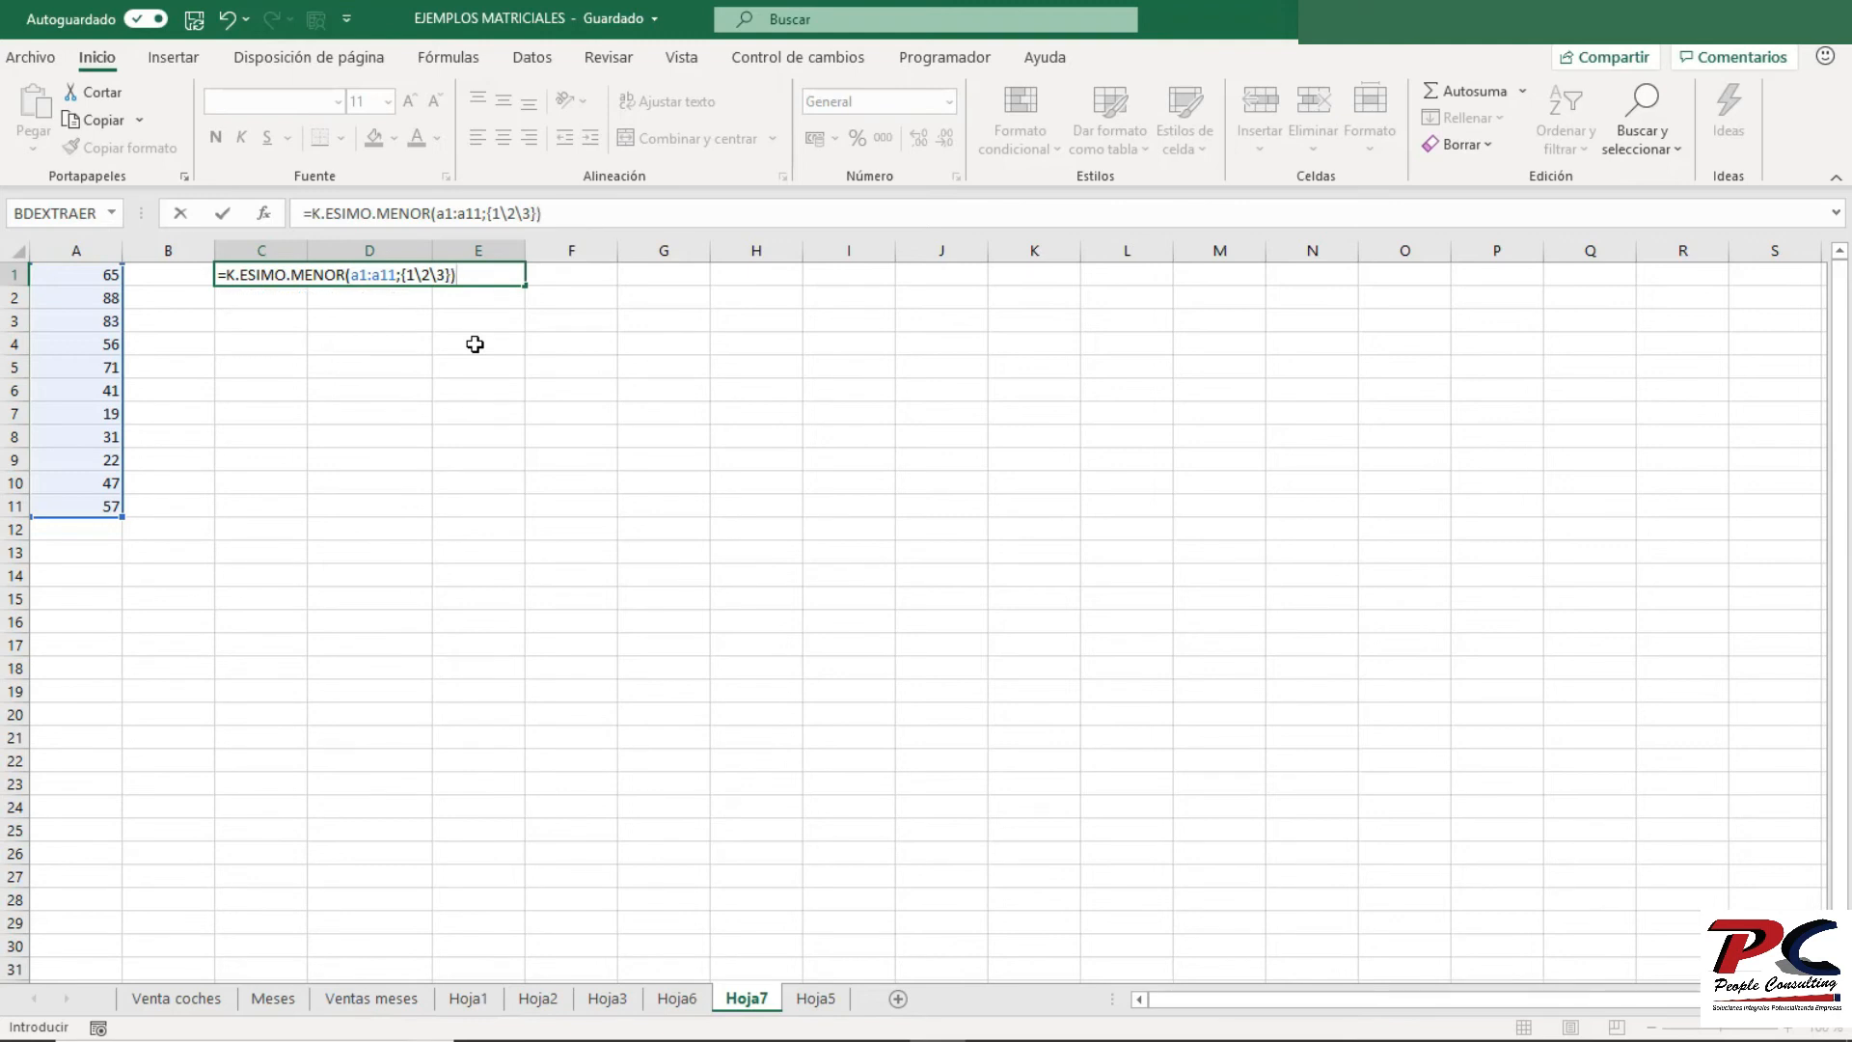
pyautogui.hotkey('ctrl', 'shift', 'Return')
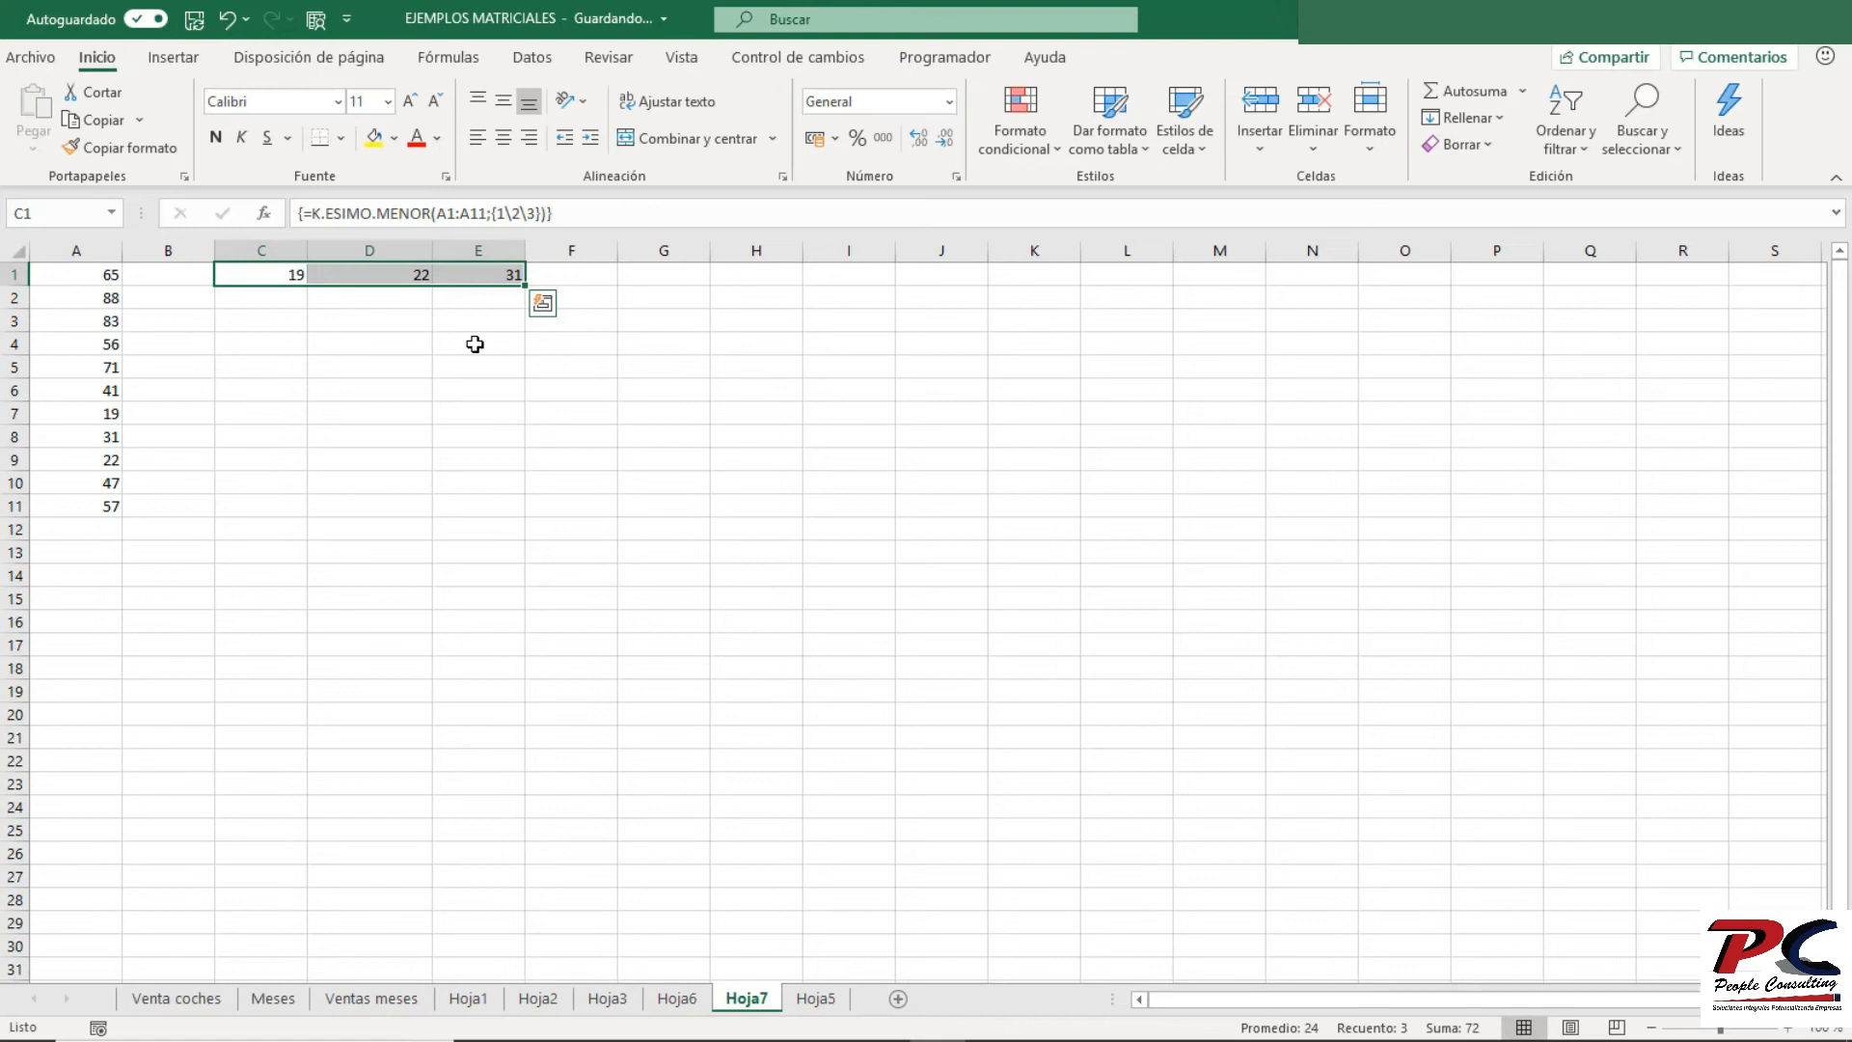
# - Compare the three smallest values in C1:E1 with their matching source cells in A1:A11
pyautogui.click(409, 391)
pyautogui.click(300, 275)
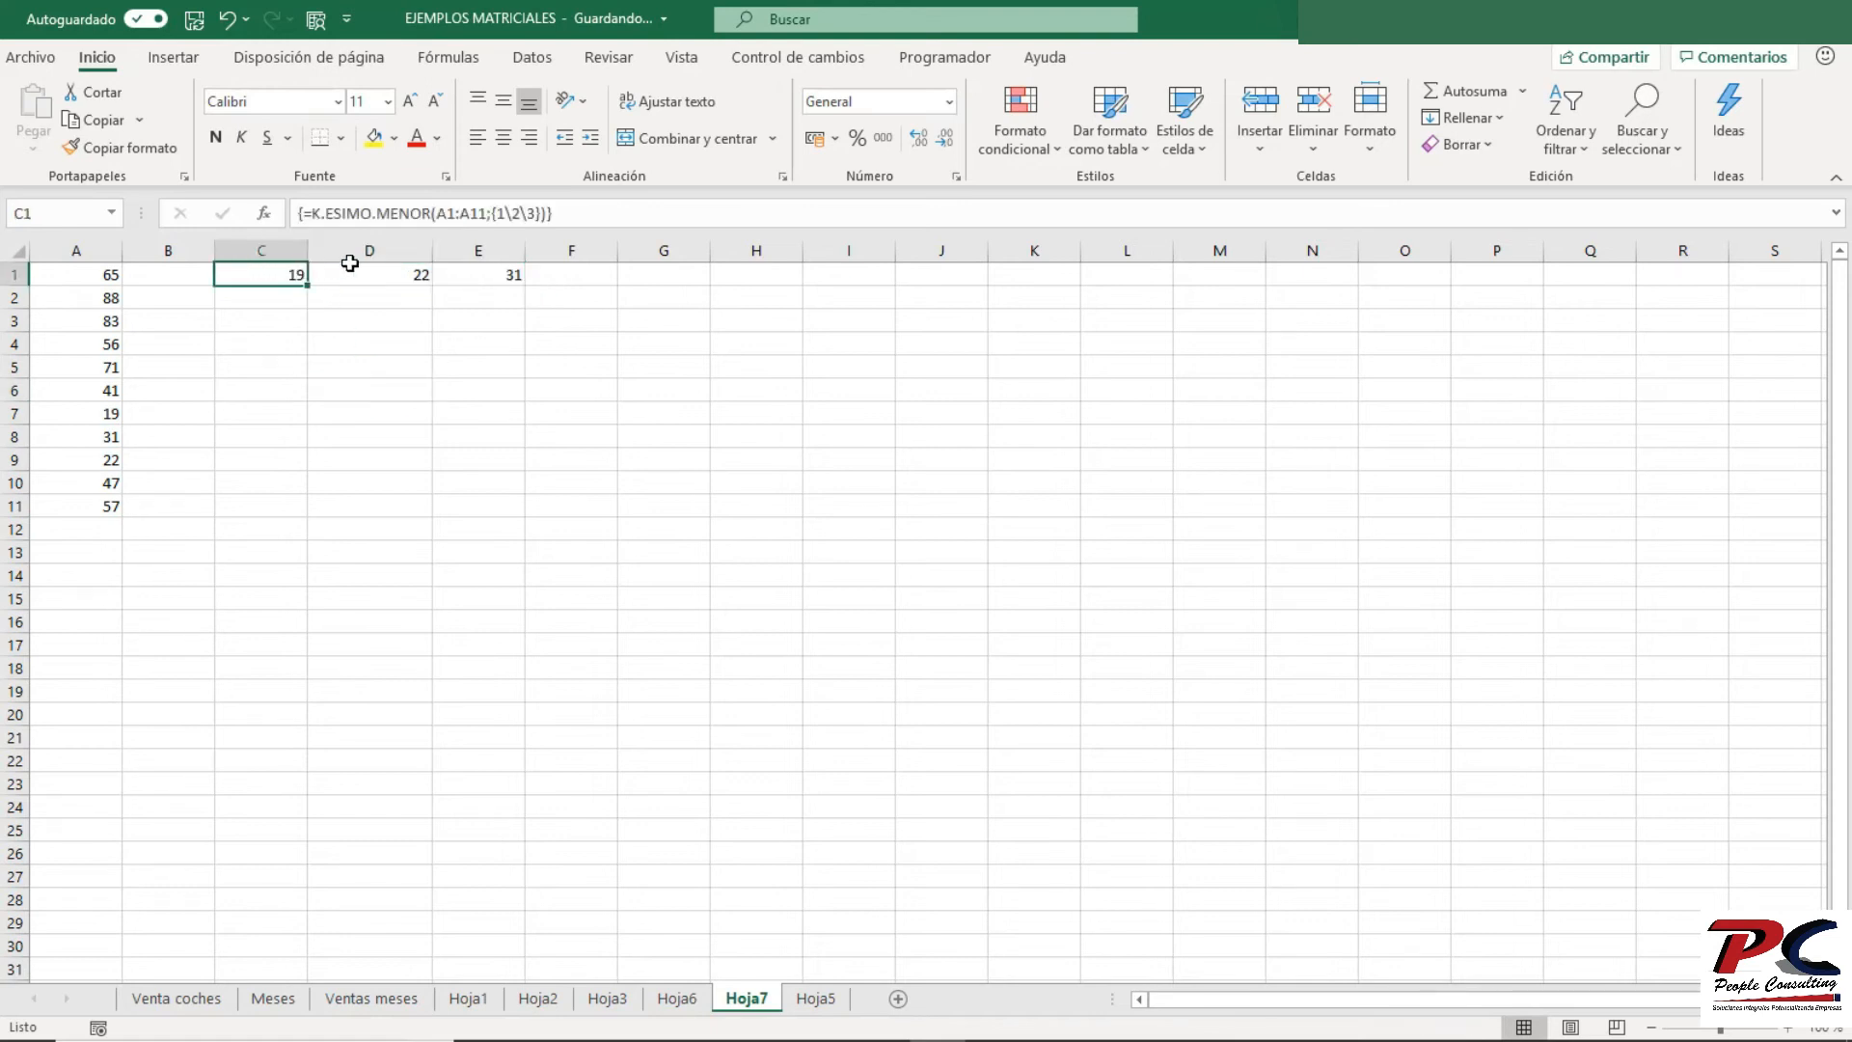
pyautogui.moveTo(289, 274); pyautogui.dragTo(488, 273)
pyautogui.click(369, 432)
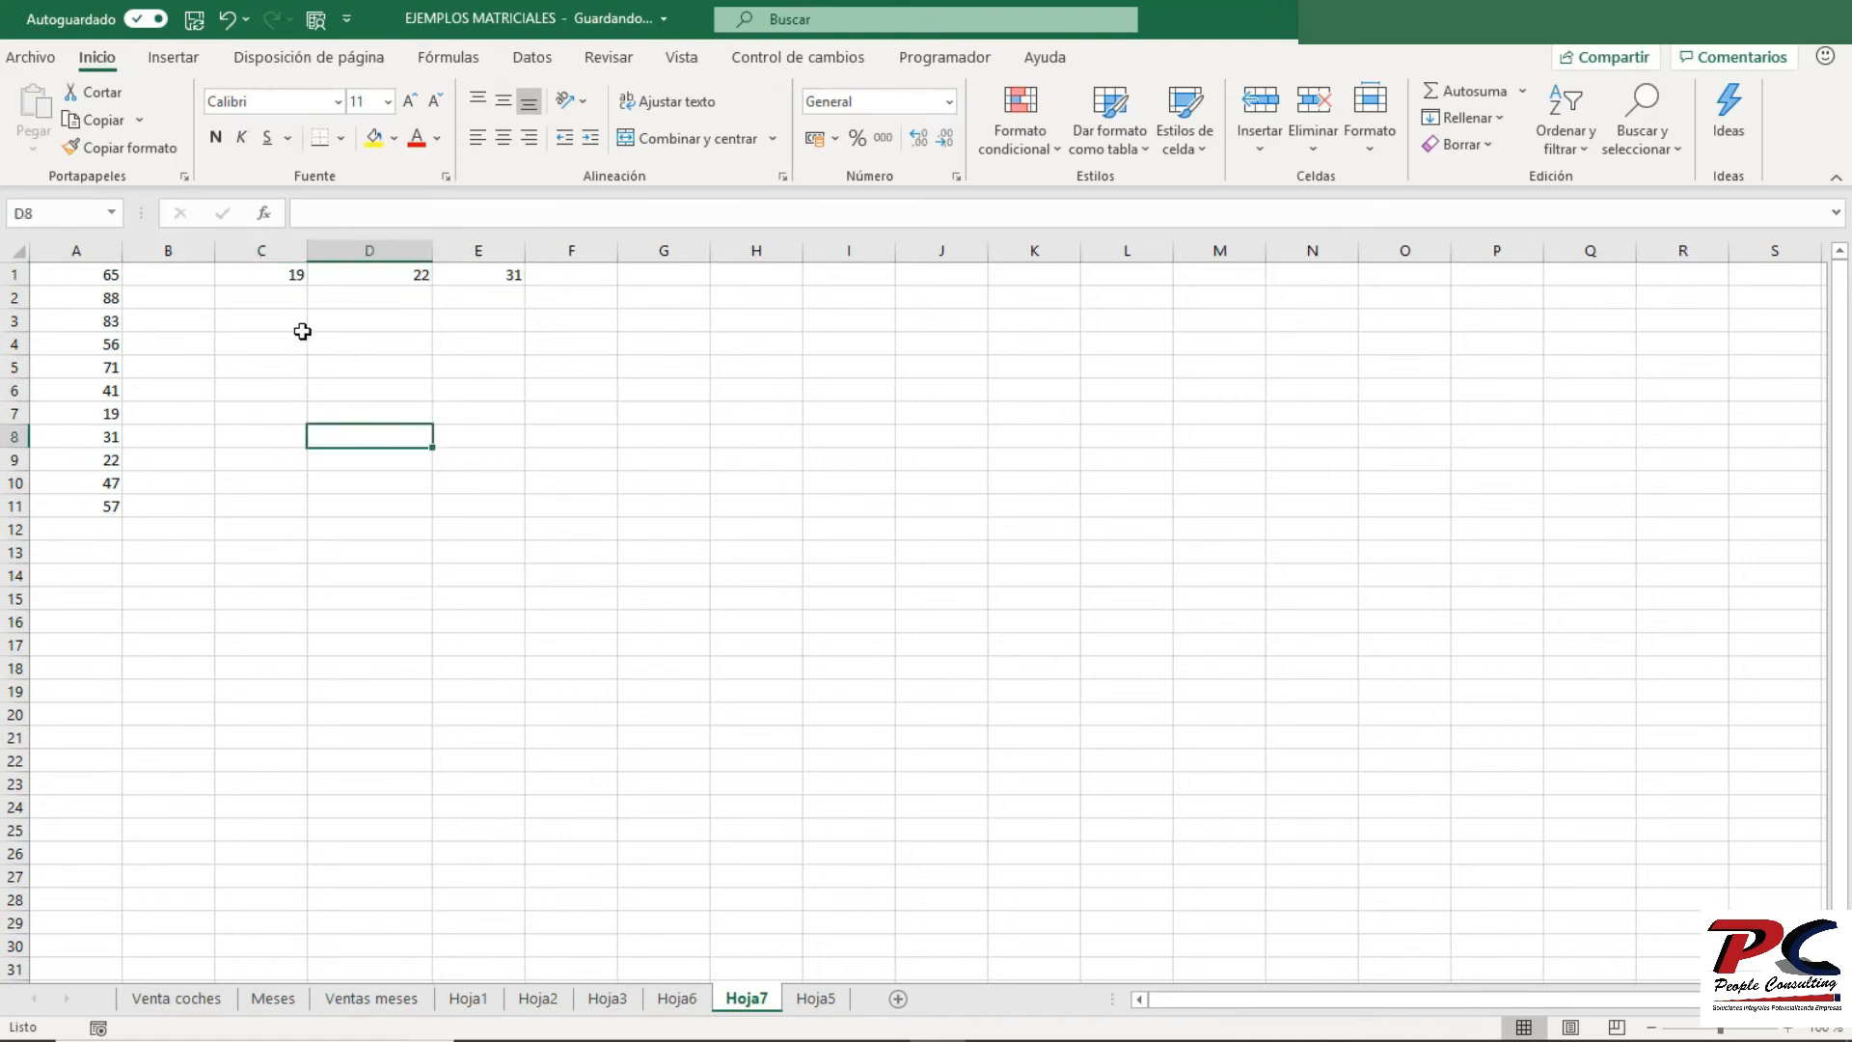
pyautogui.click(97, 408)
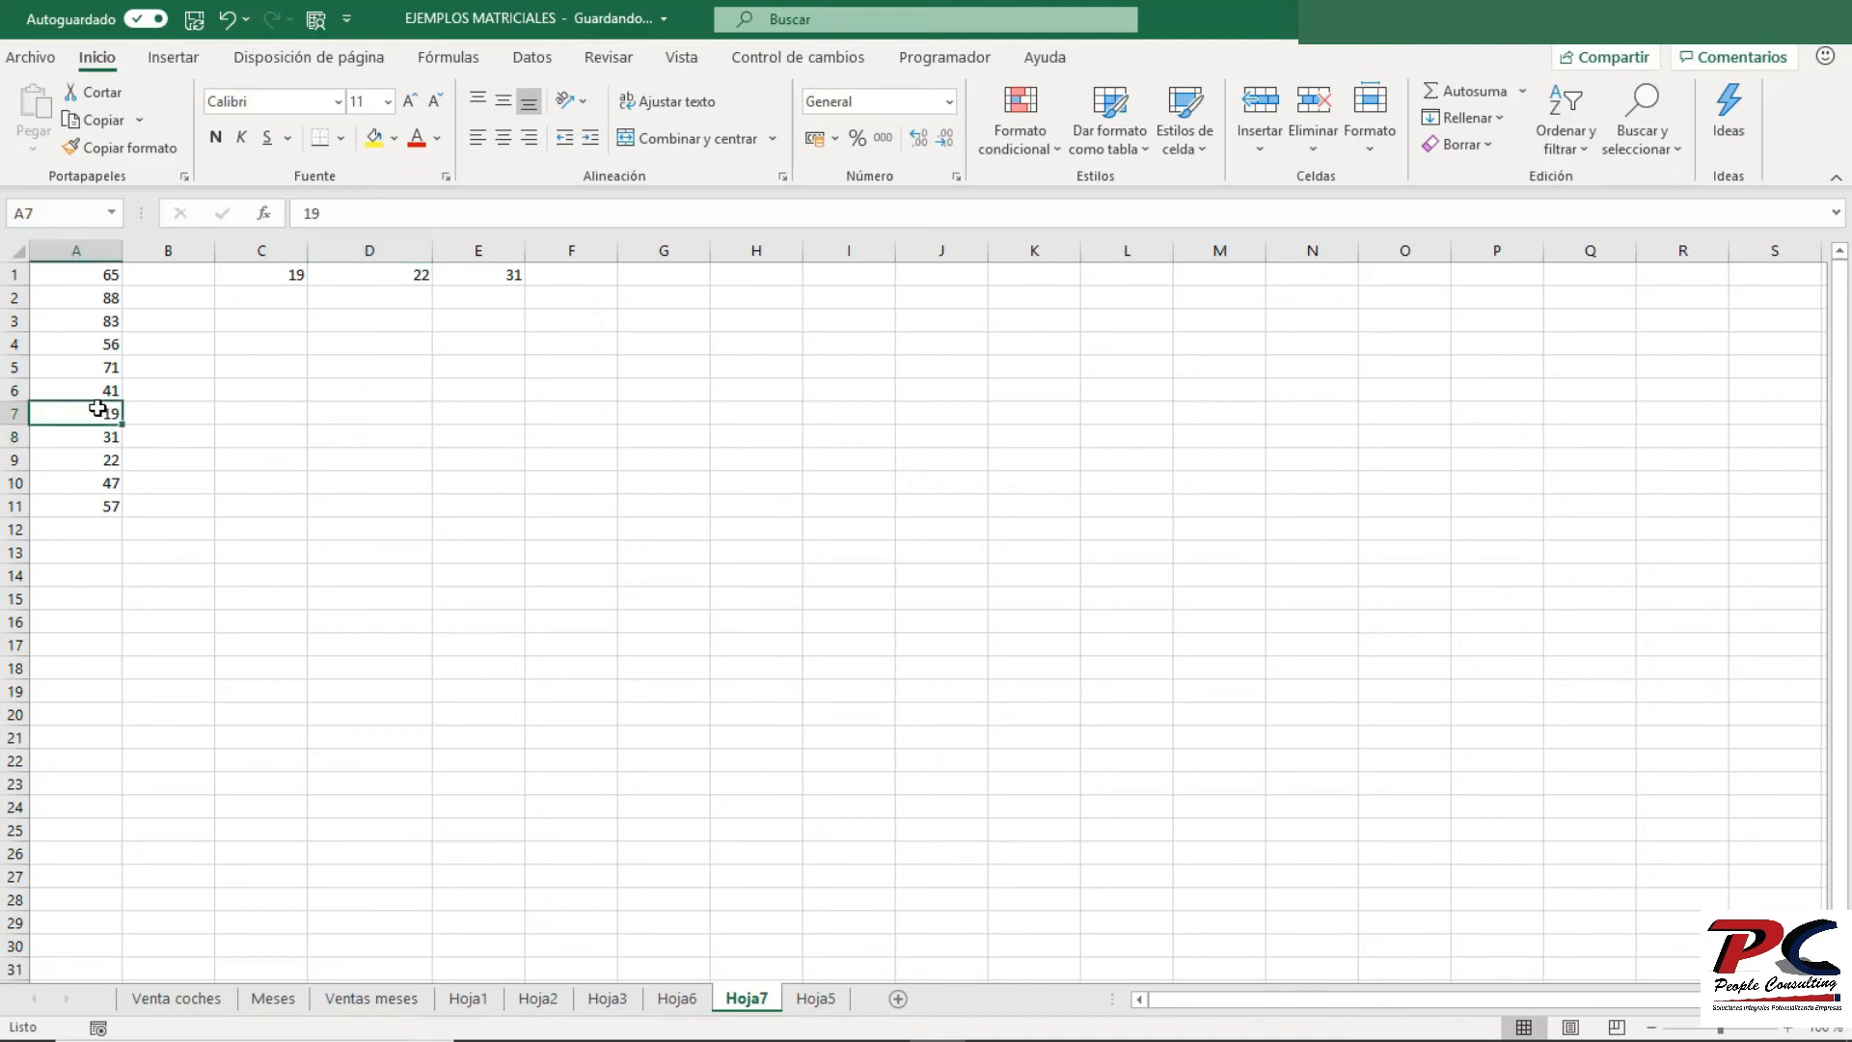
pyautogui.click(75, 456)
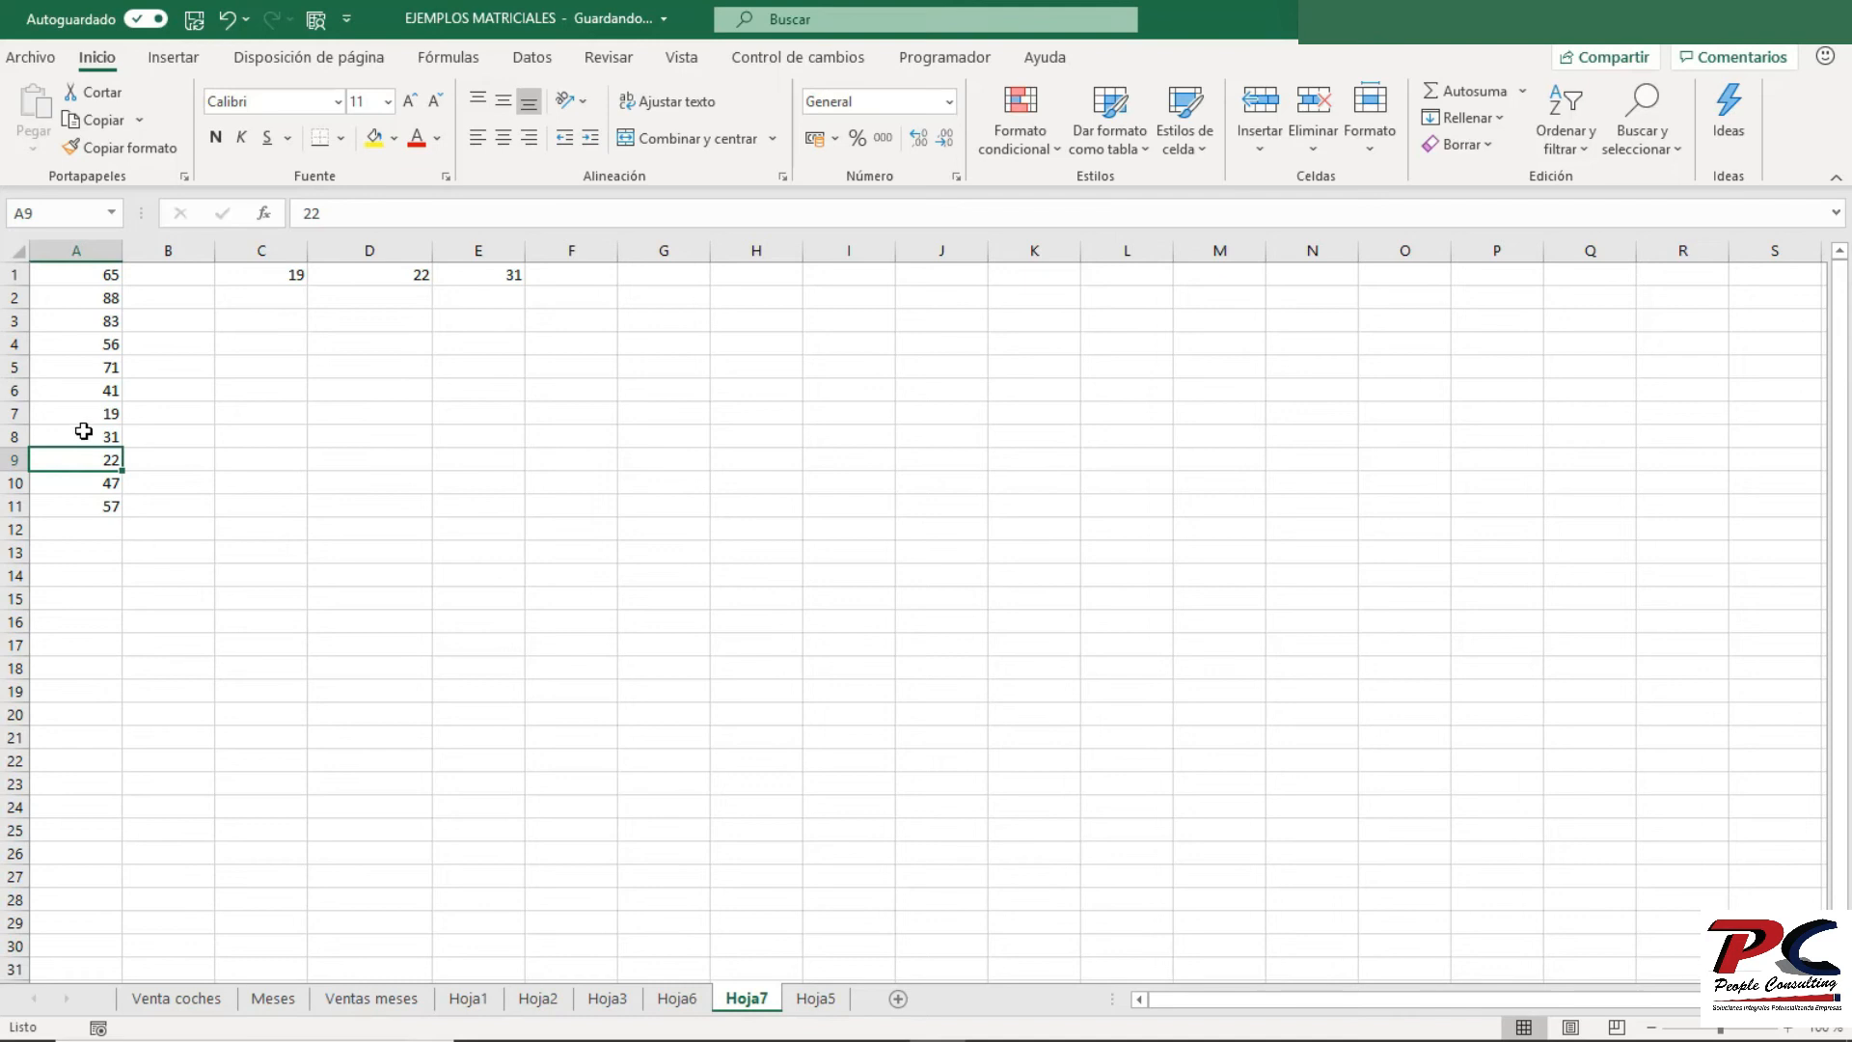
pyautogui.click(82, 434)
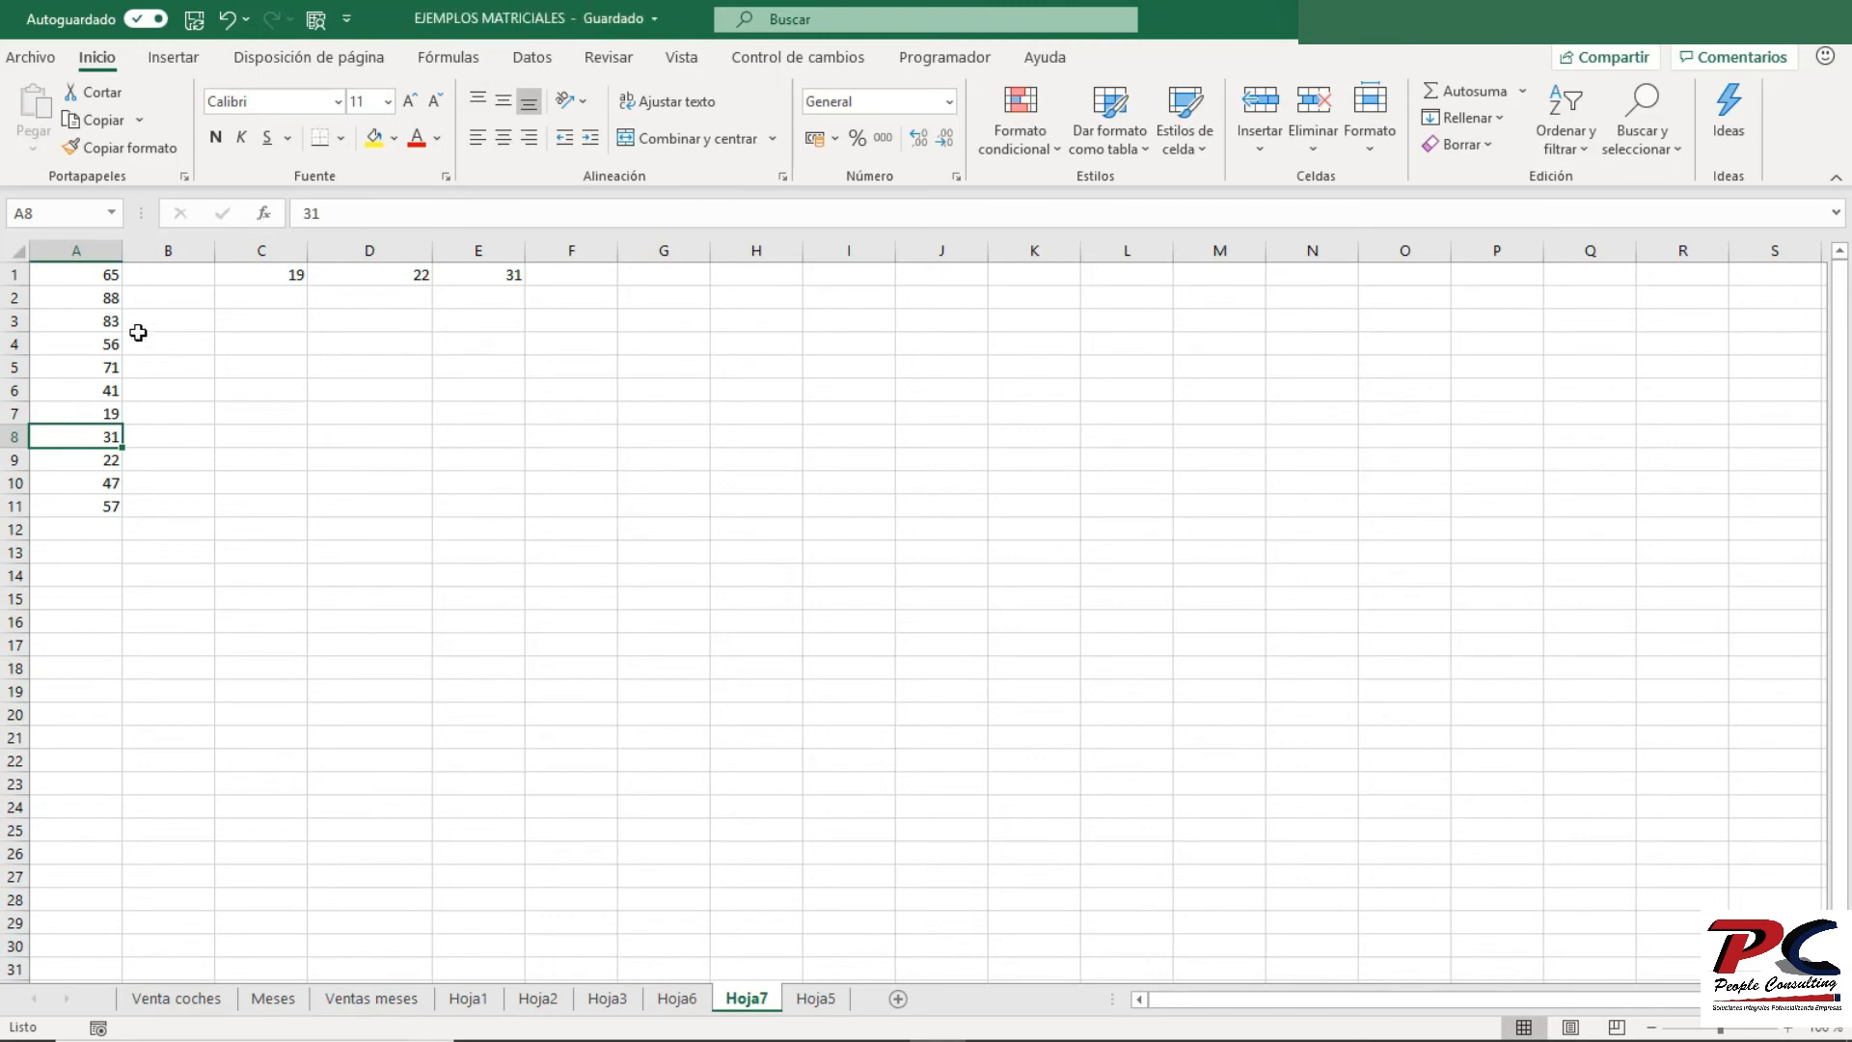
# - Clear the numbers in A1:A11 and the K.ESIMO.MENOR array formula in C1:E1
pyautogui.moveTo(106, 275); pyautogui.dragTo(94, 507)
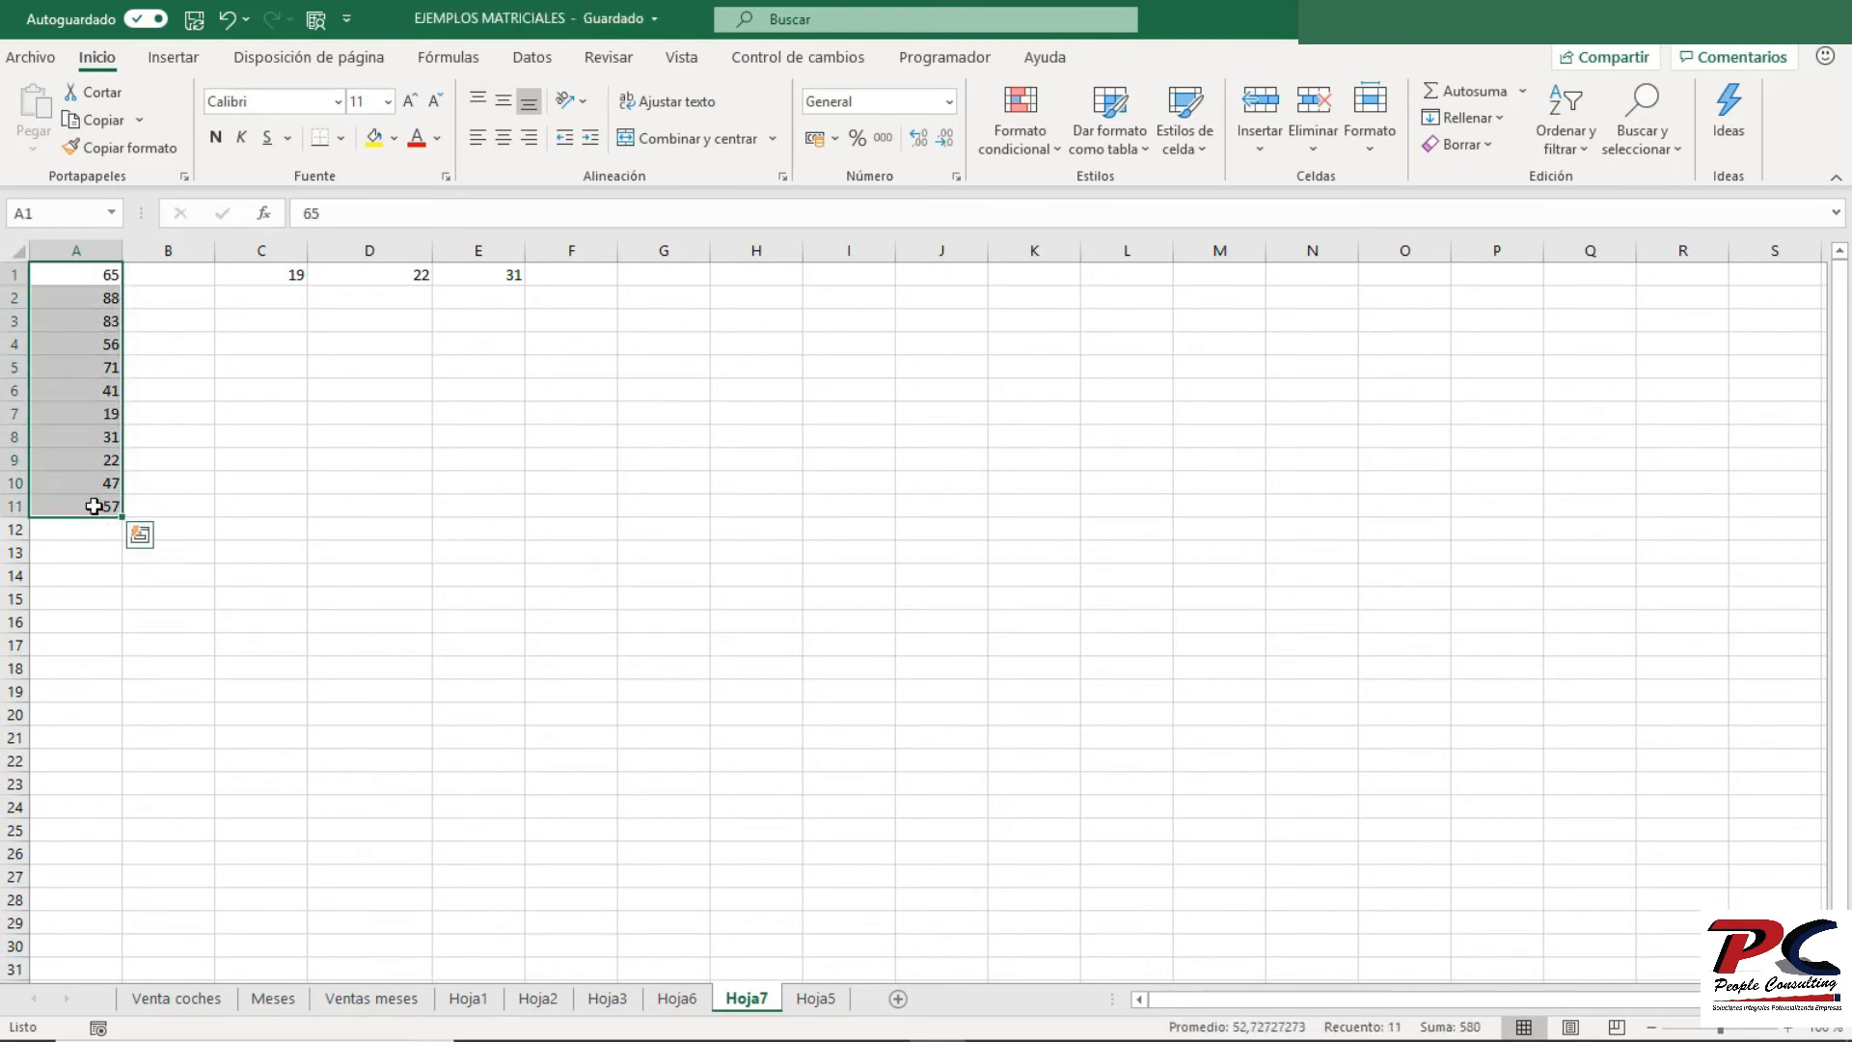
pyautogui.press('Delete')
pyautogui.click(266, 274)
pyautogui.moveTo(266, 274); pyautogui.dragTo(486, 275)
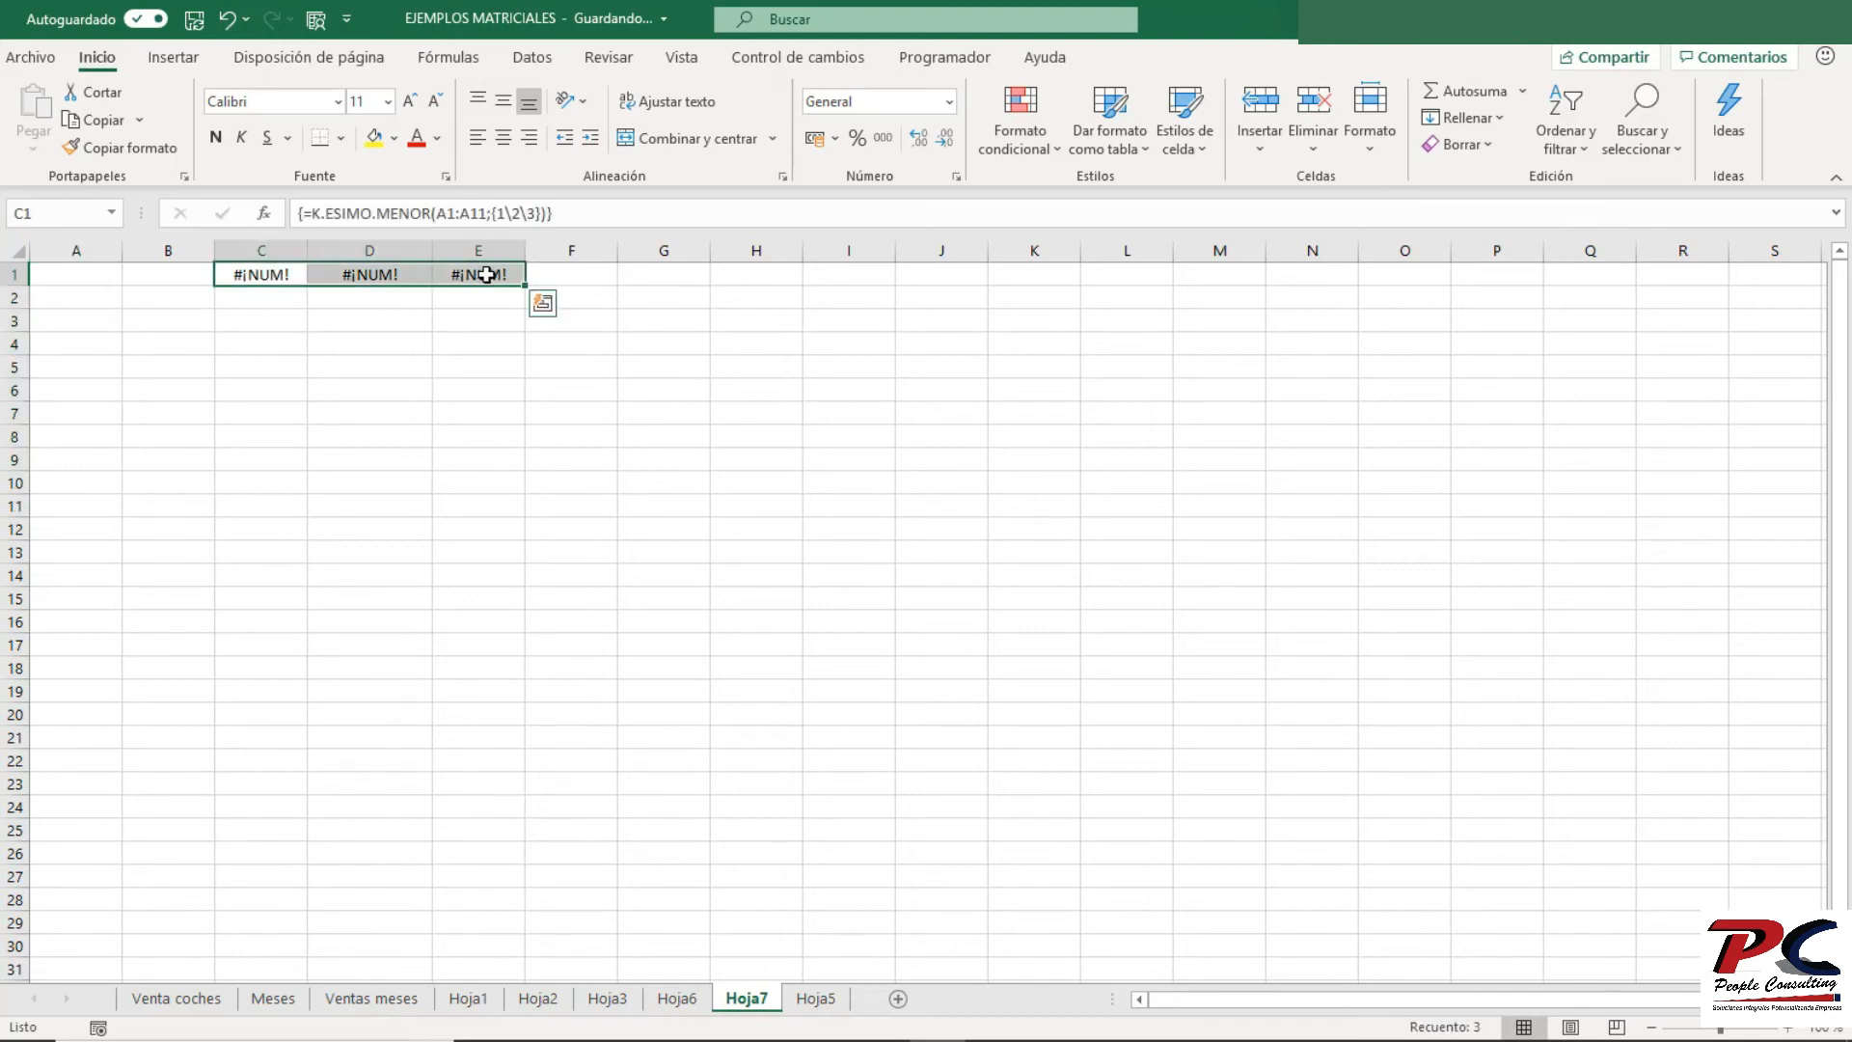
pyautogui.press('Delete')
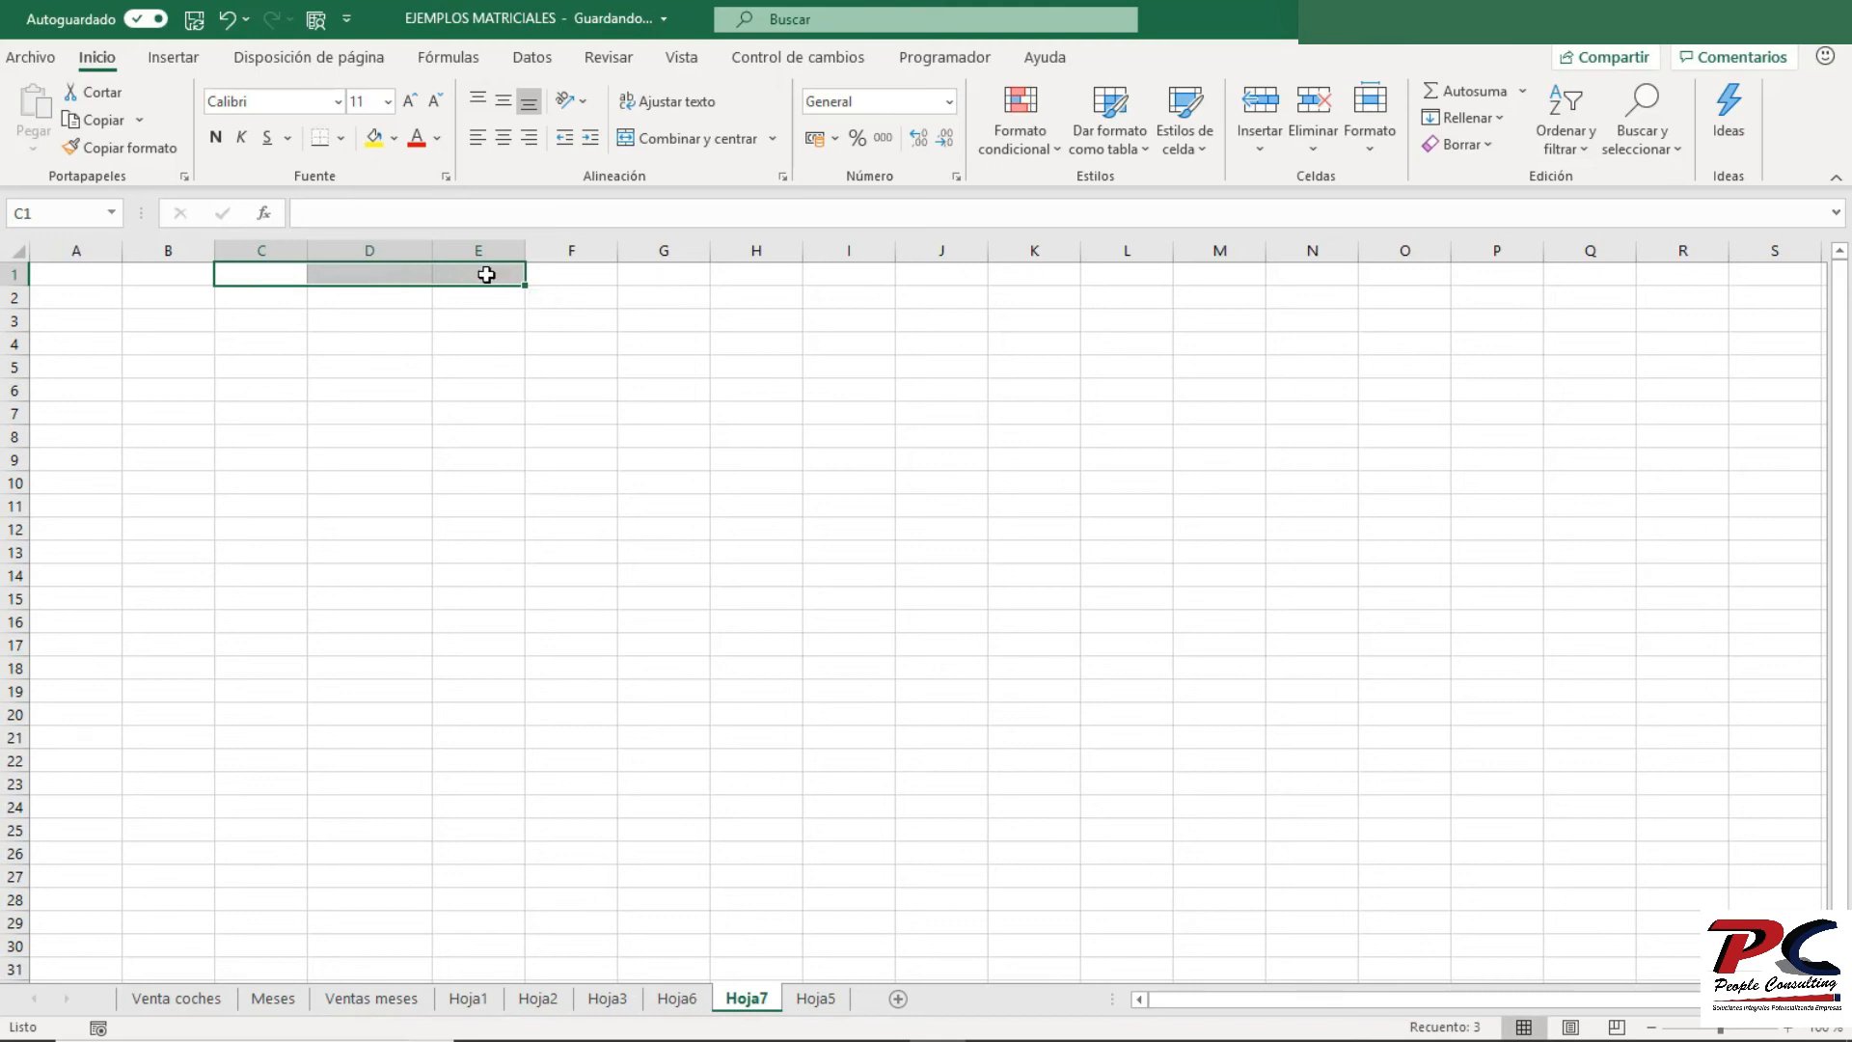
# - Generate consecutive integers in A1:A10 with the array formula =FILA(1:10) and check the entered formula
pyautogui.moveTo(104, 269); pyautogui.dragTo(89, 486)
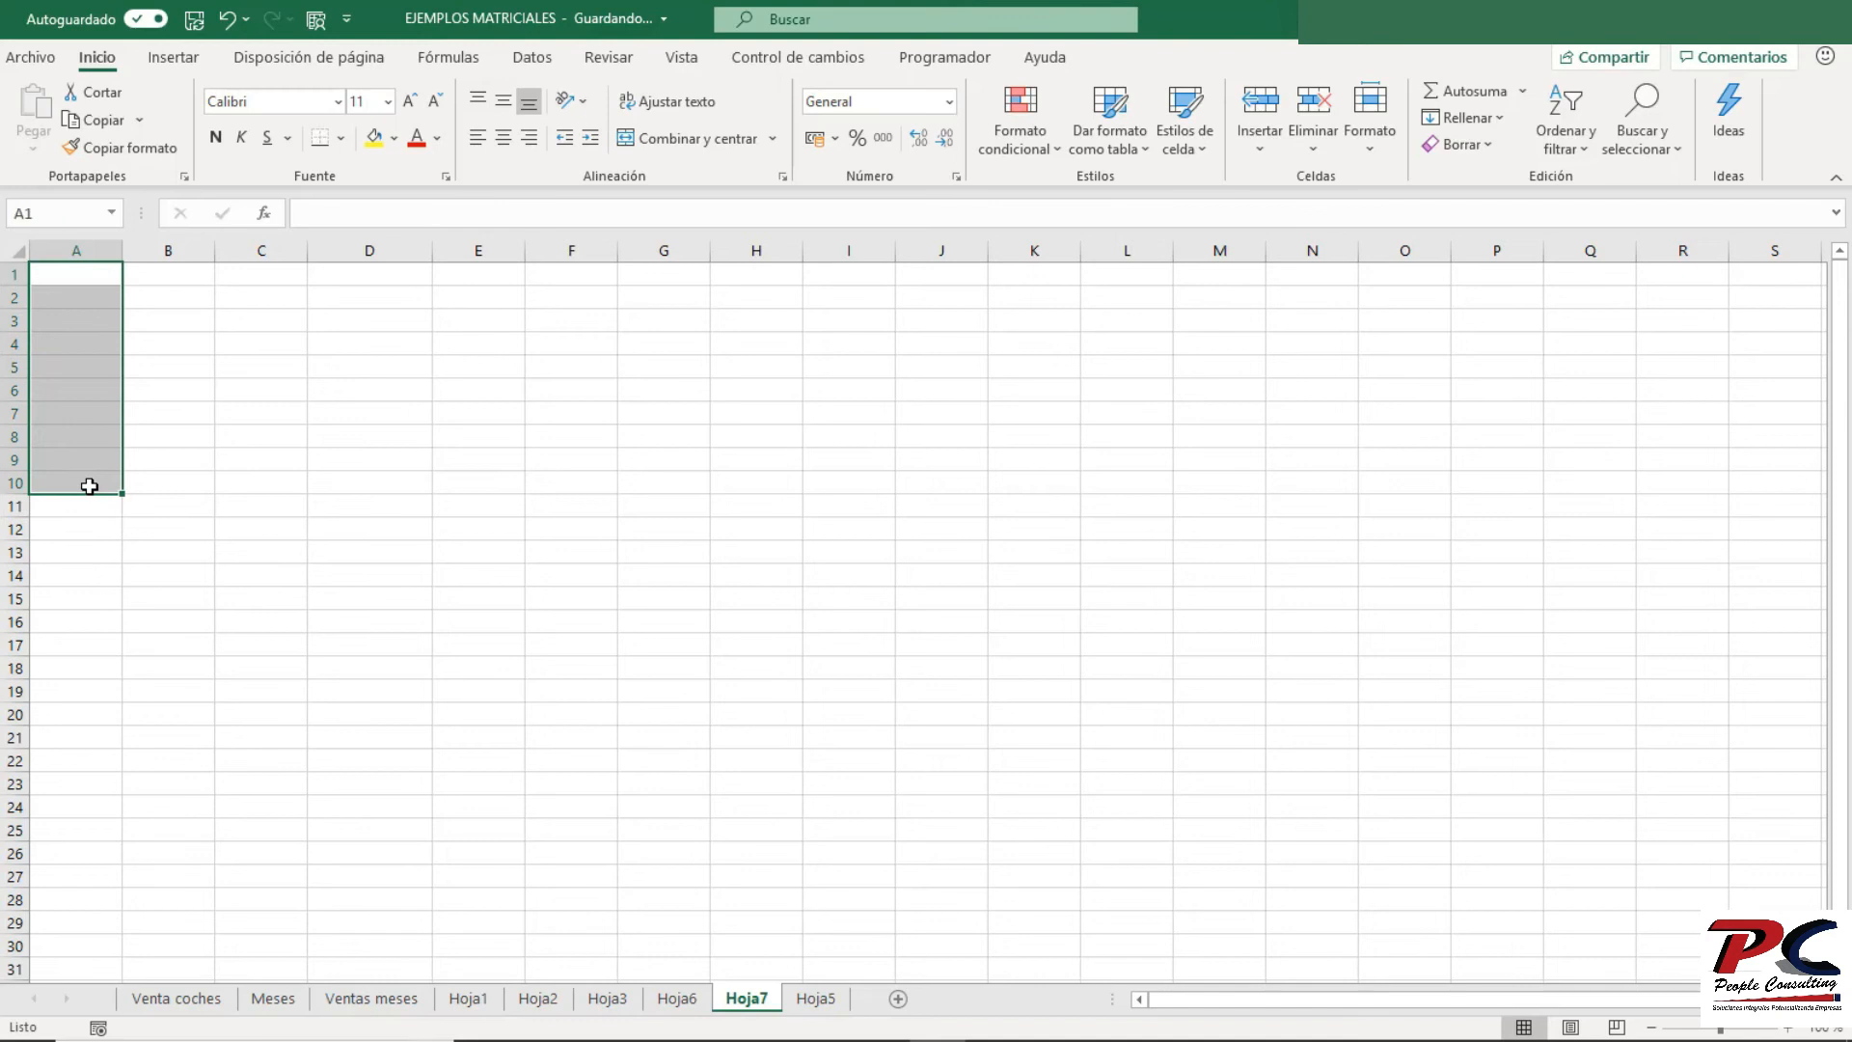
pyautogui.write('=fila')
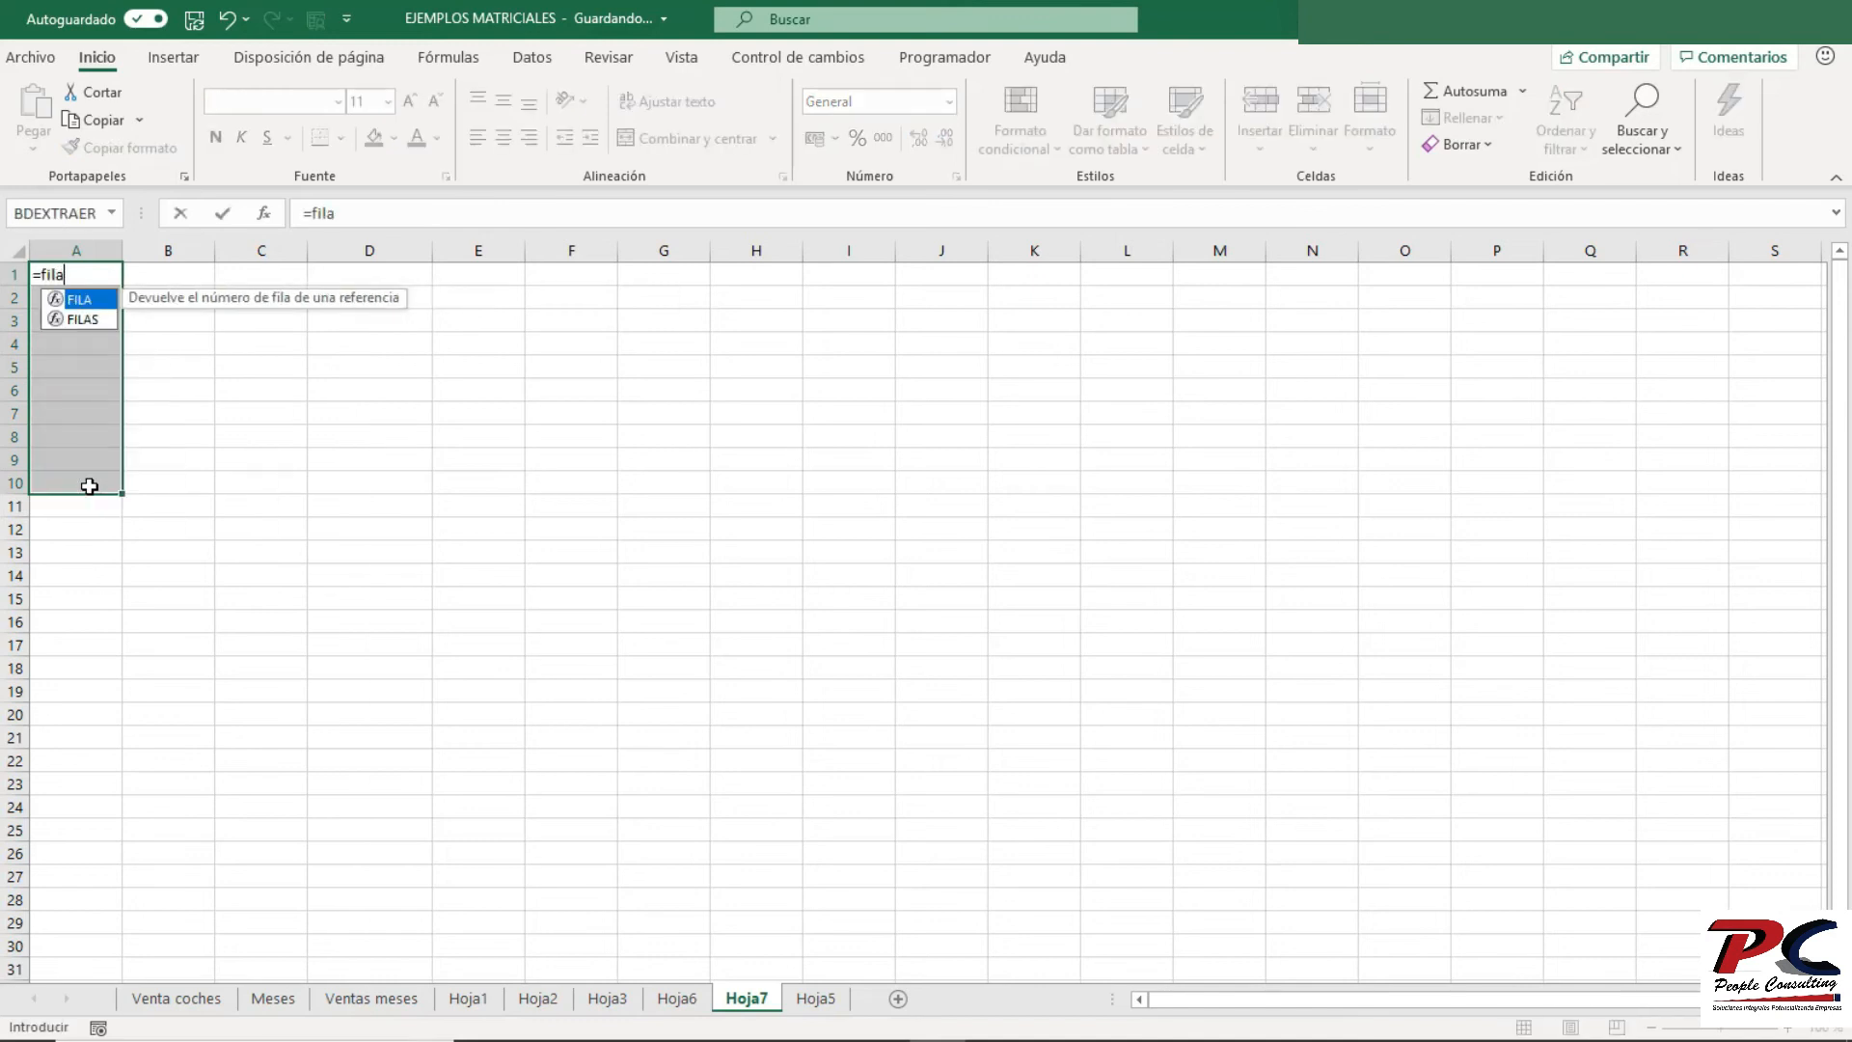
pyautogui.press('Tab')
pyautogui.write('1')
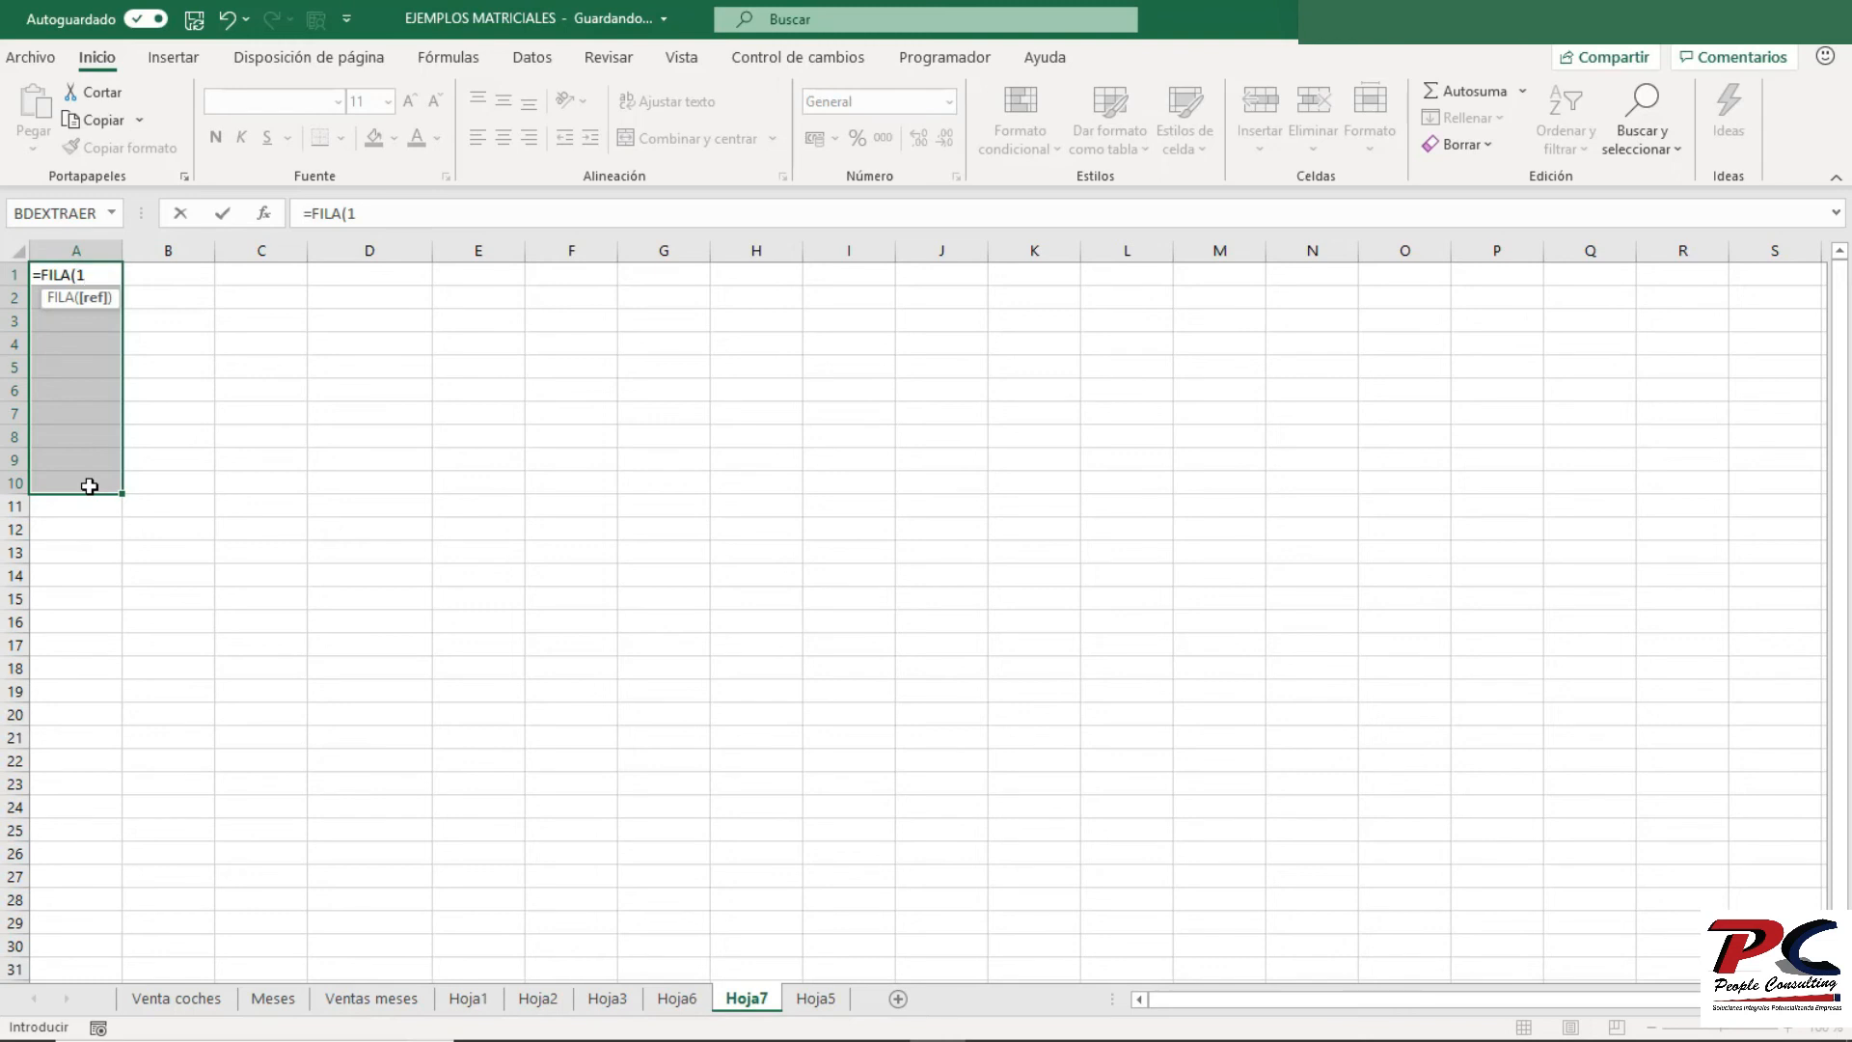
pyautogui.write(':10')
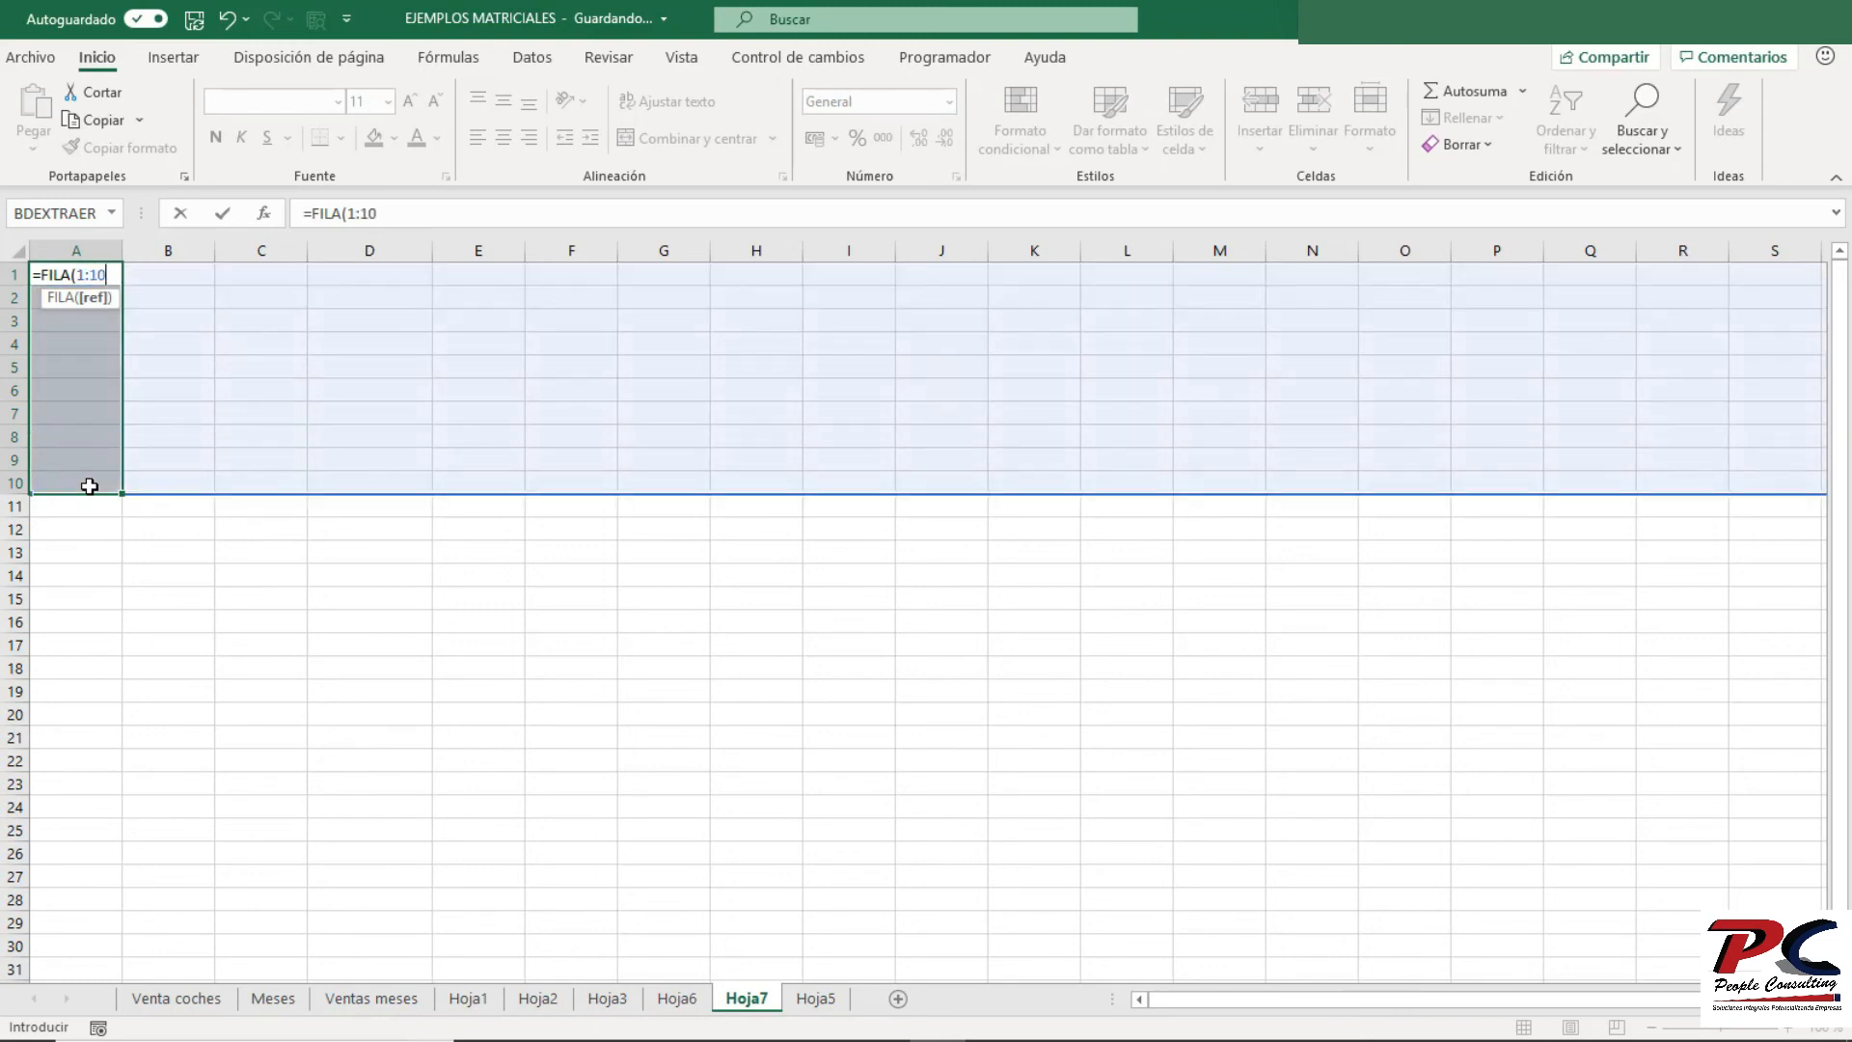
pyautogui.write(')')
pyautogui.hotkey('ctrl', 'shift', 'Return')
pyautogui.click(401, 424)
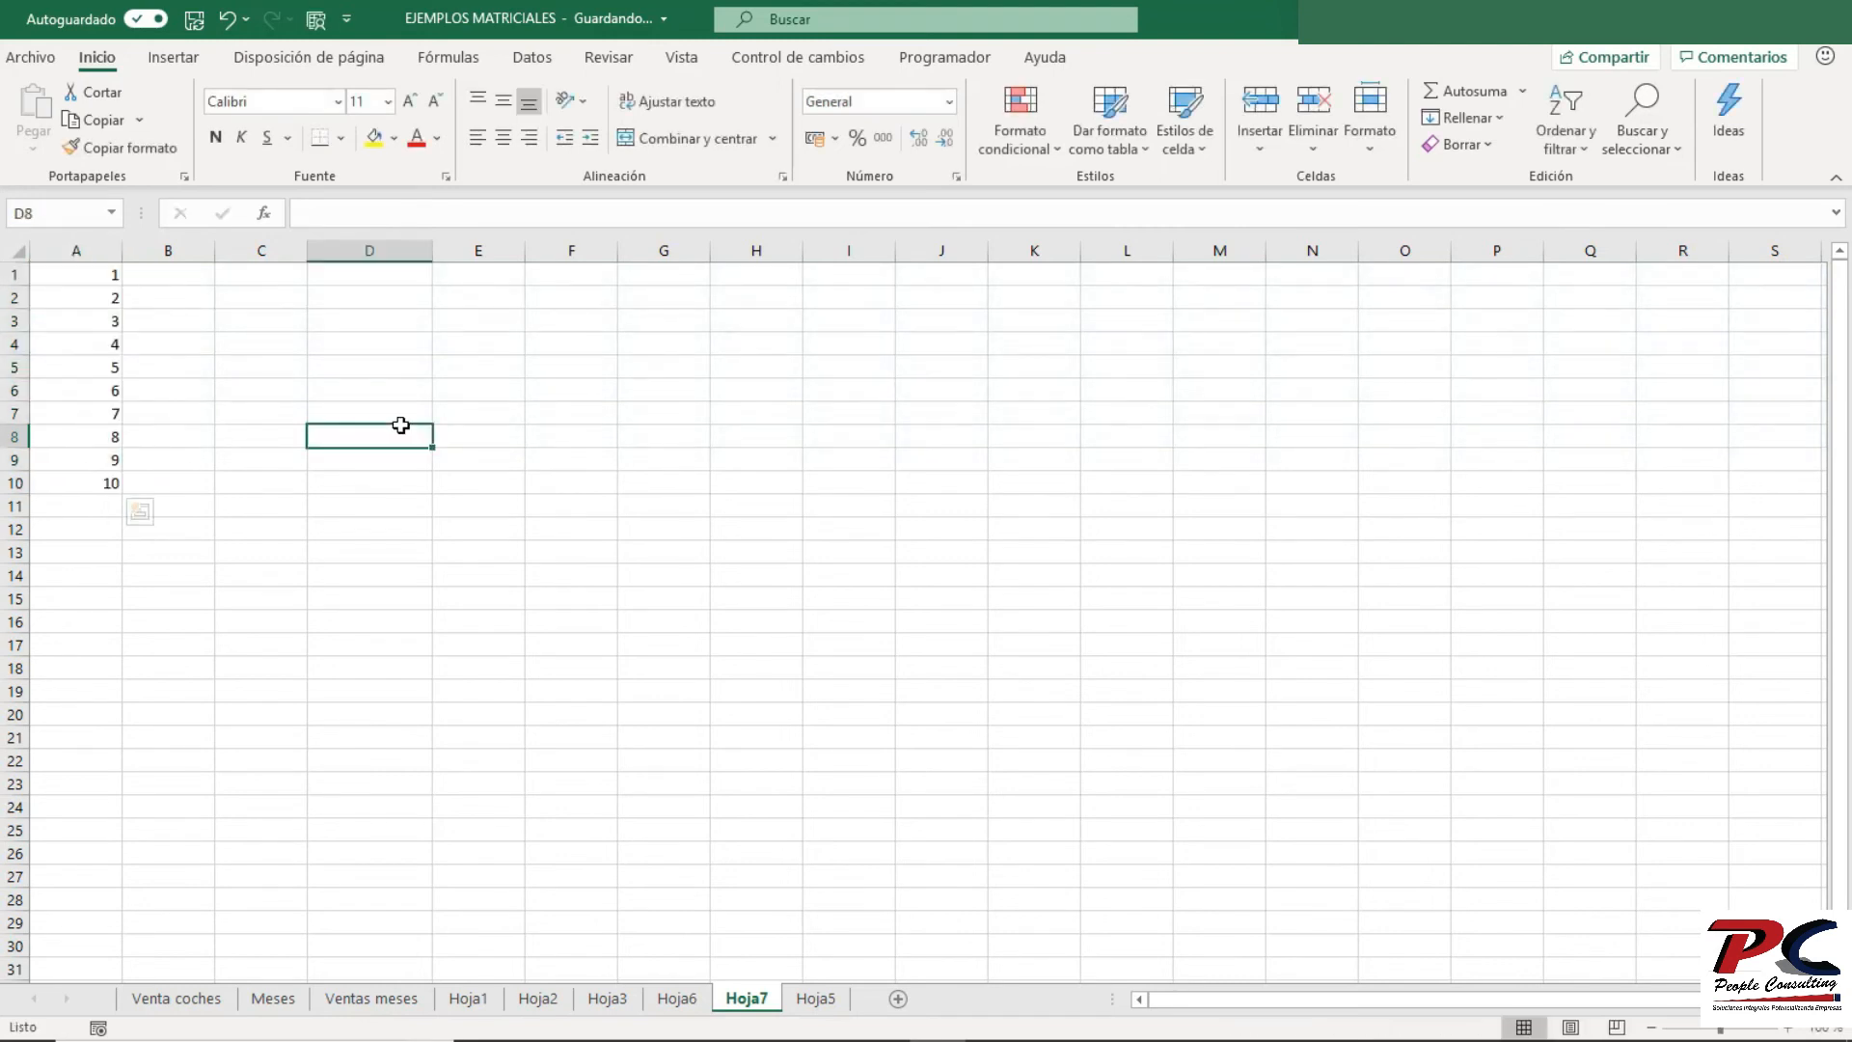
pyautogui.moveTo(91, 277); pyautogui.dragTo(80, 485)
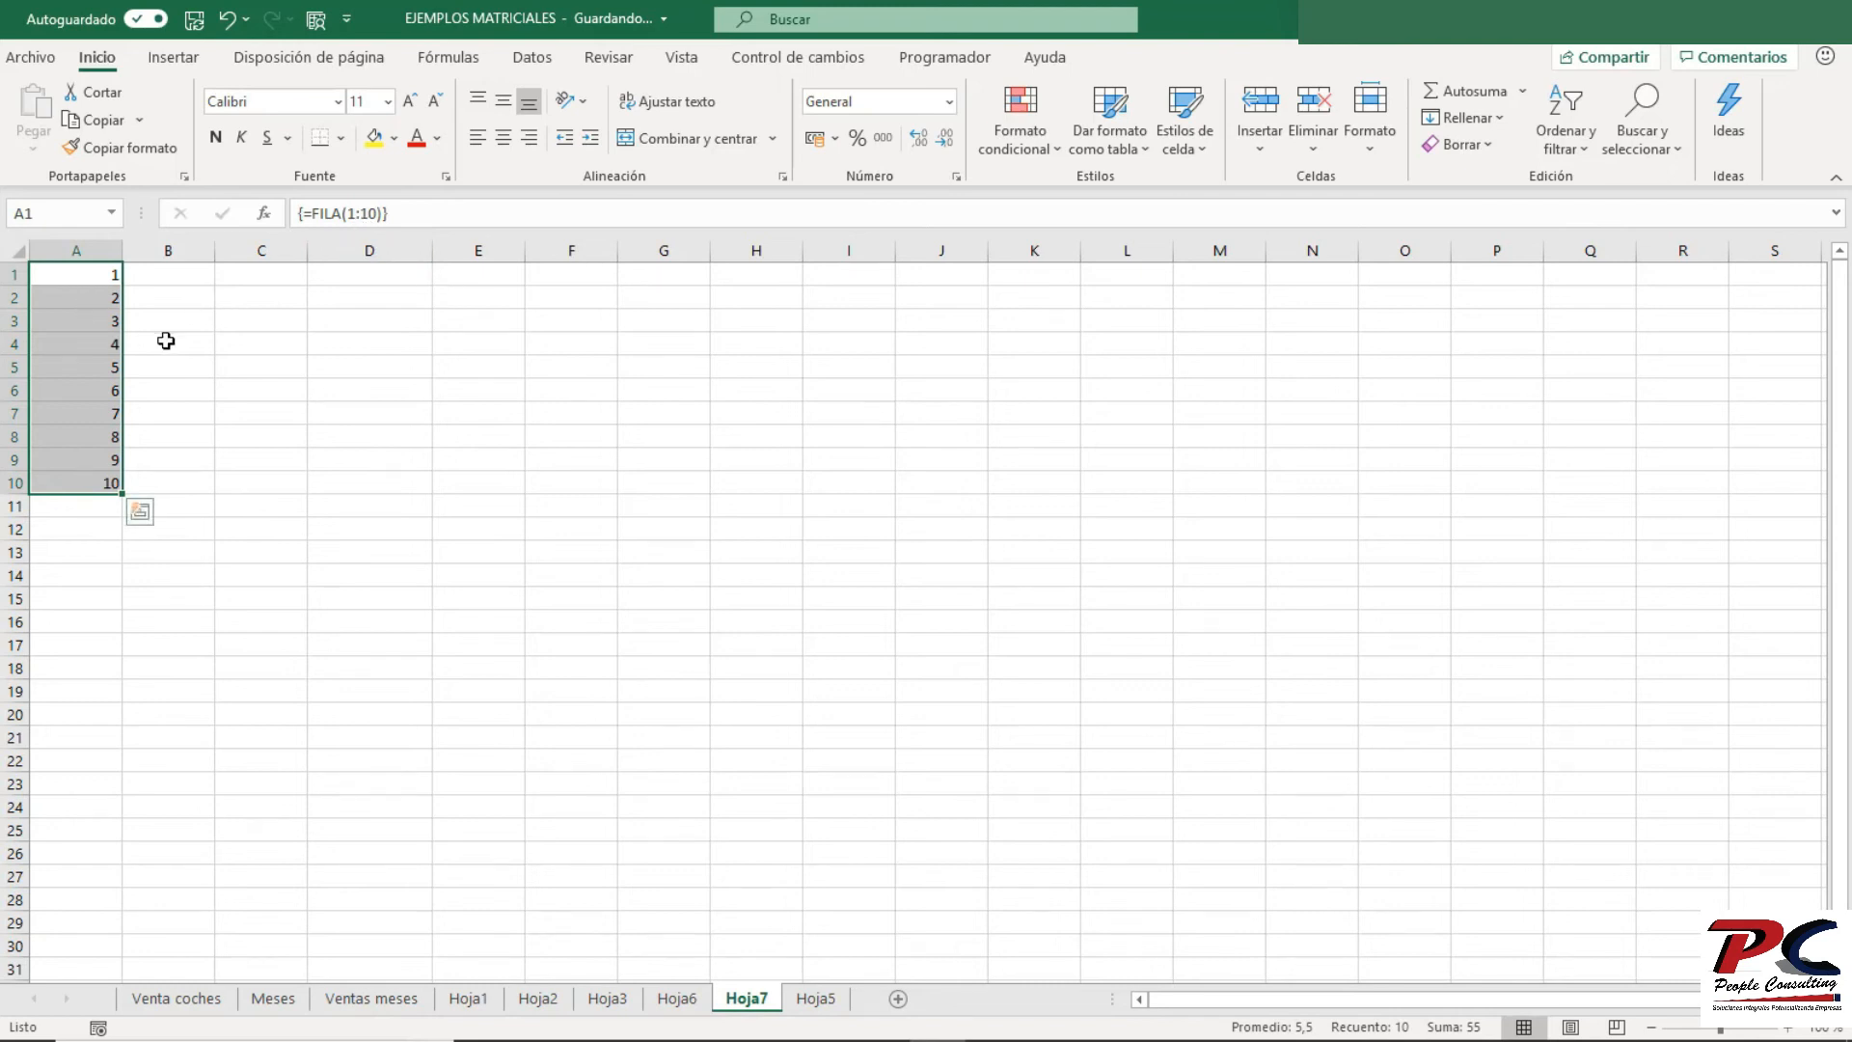
pyautogui.click(227, 353)
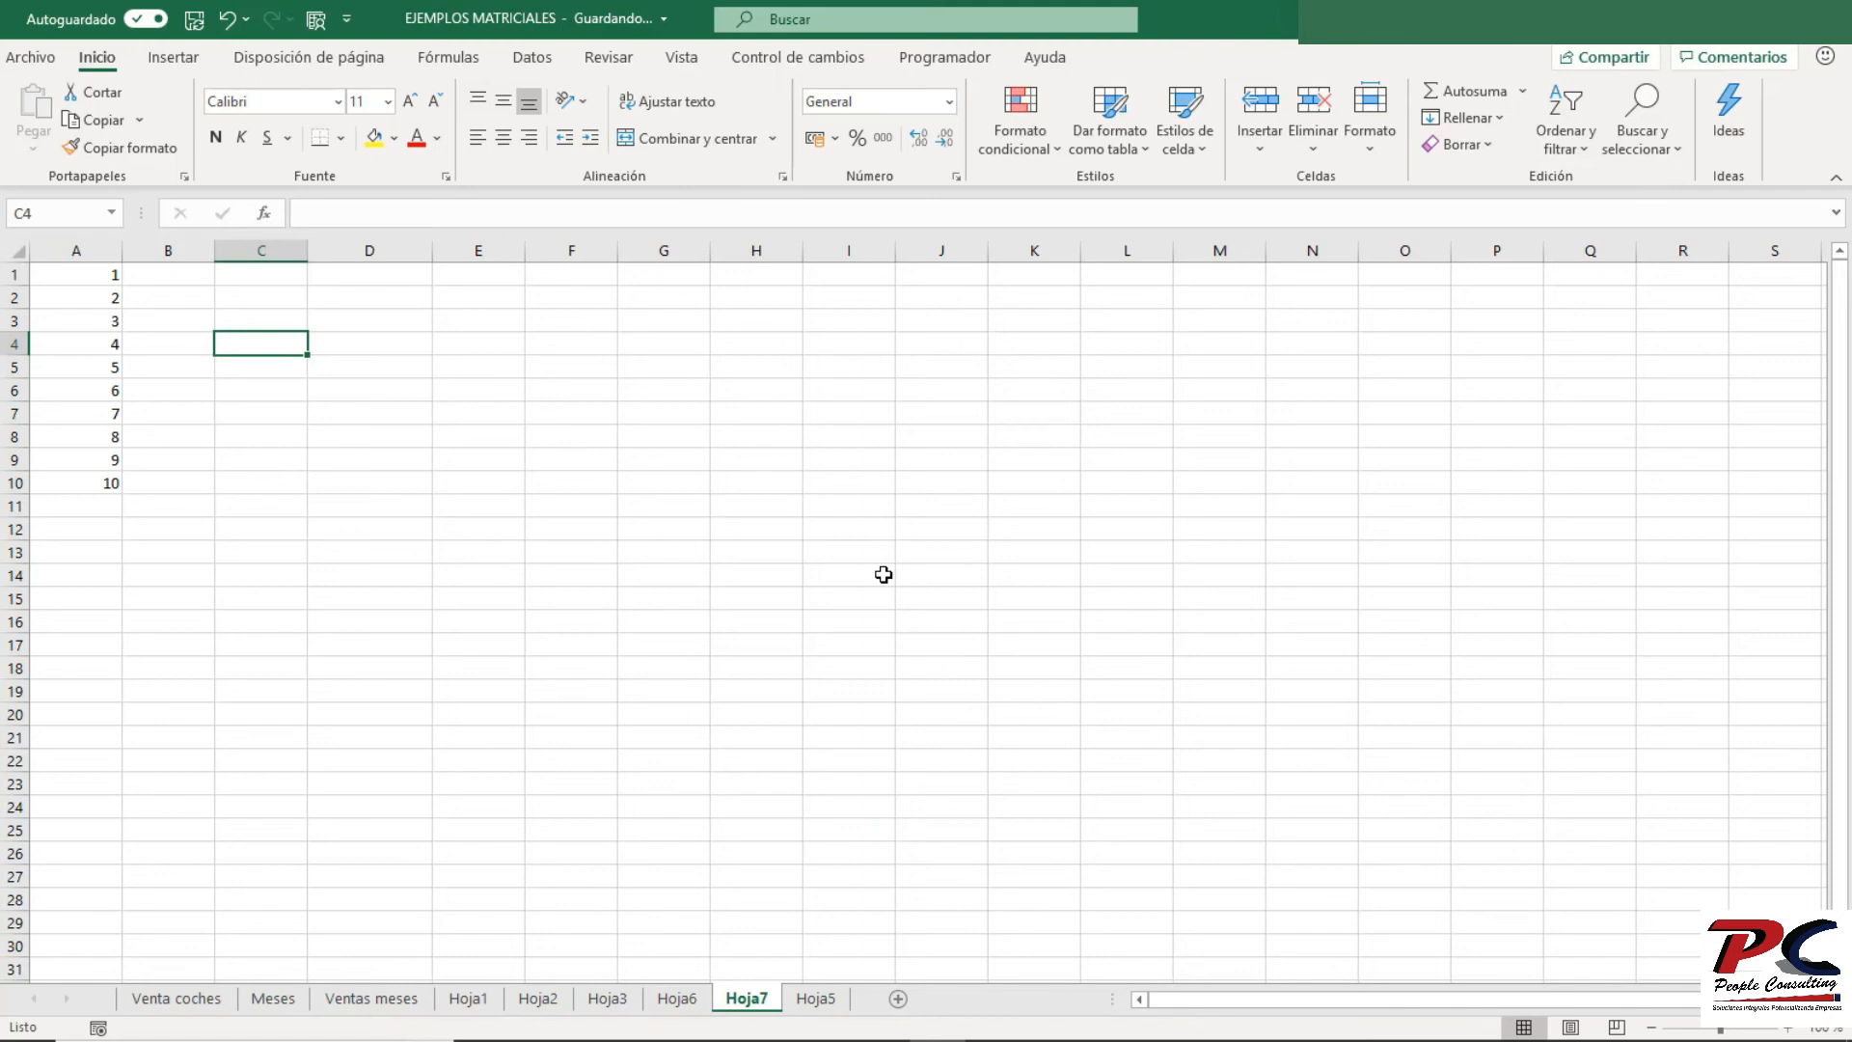
# - Try inserting a row above row 1 to test how the FILA array formula reacts, and undo the insertion
pyautogui.click(106, 277)
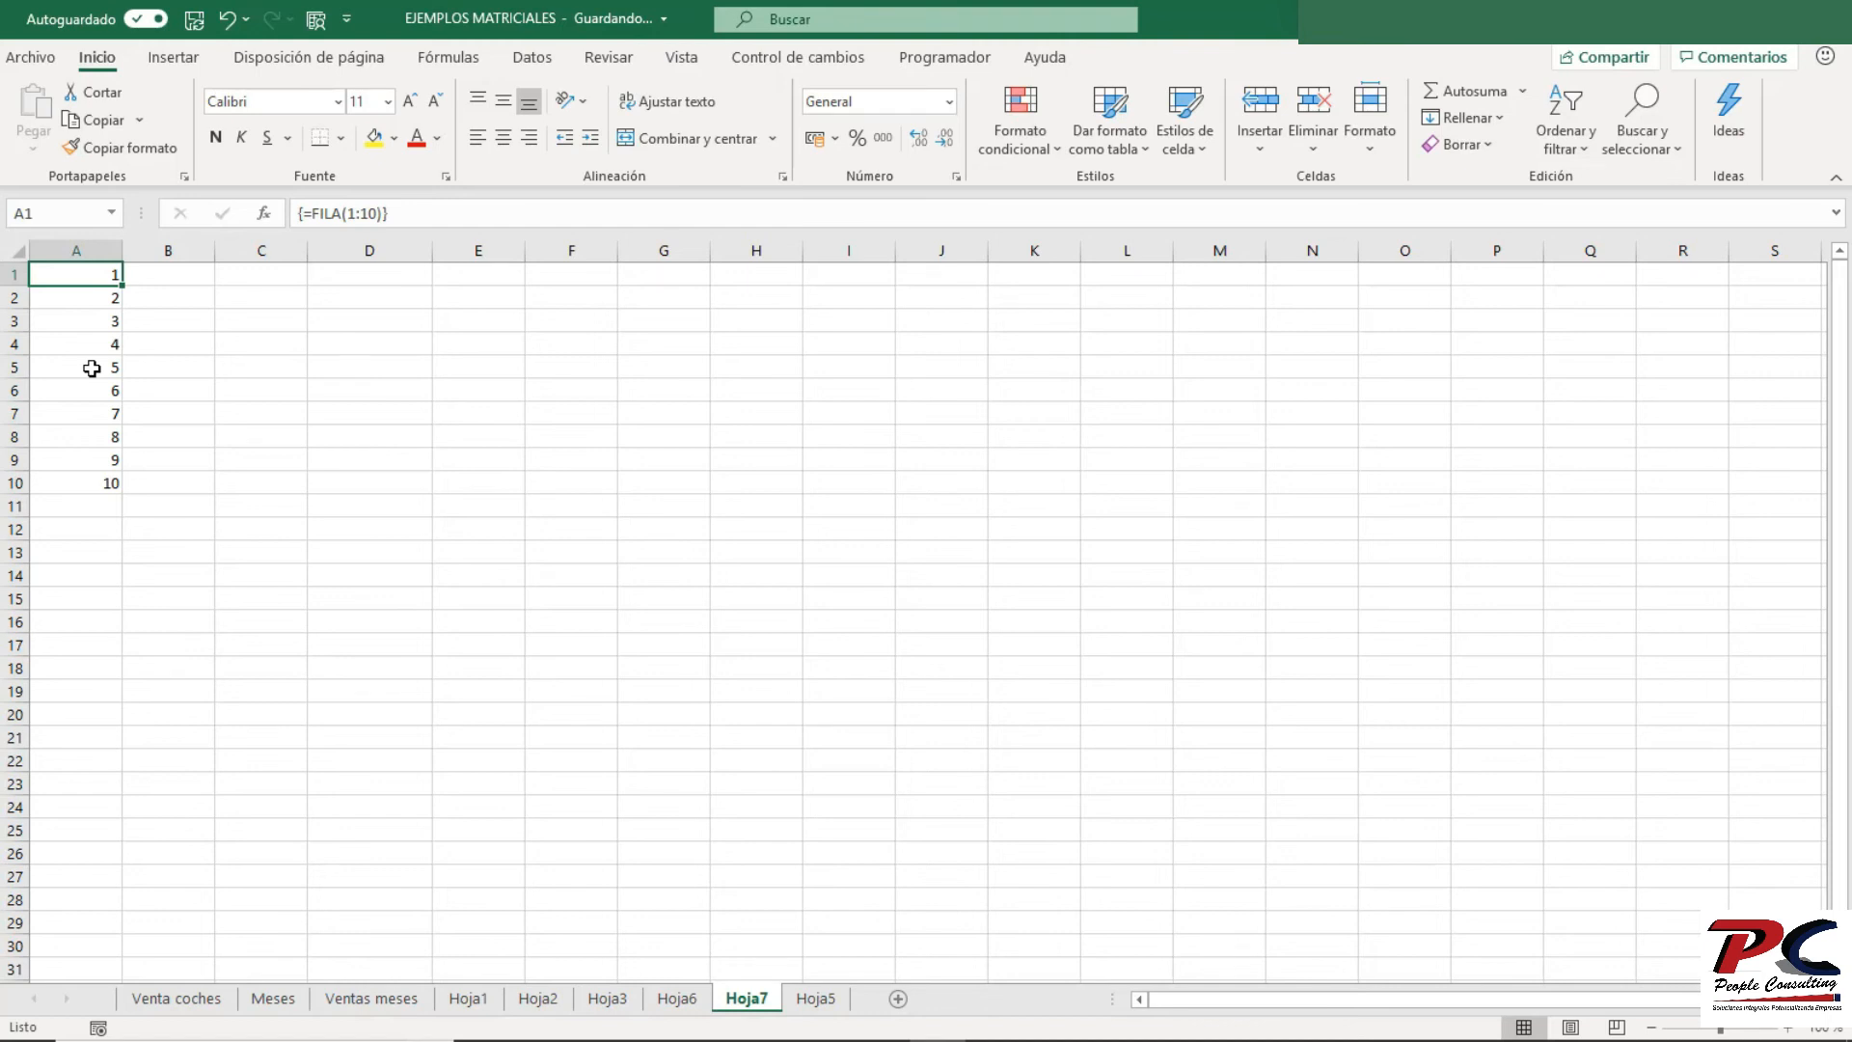
pyautogui.click(12, 274)
pyautogui.rightClick(11, 274)
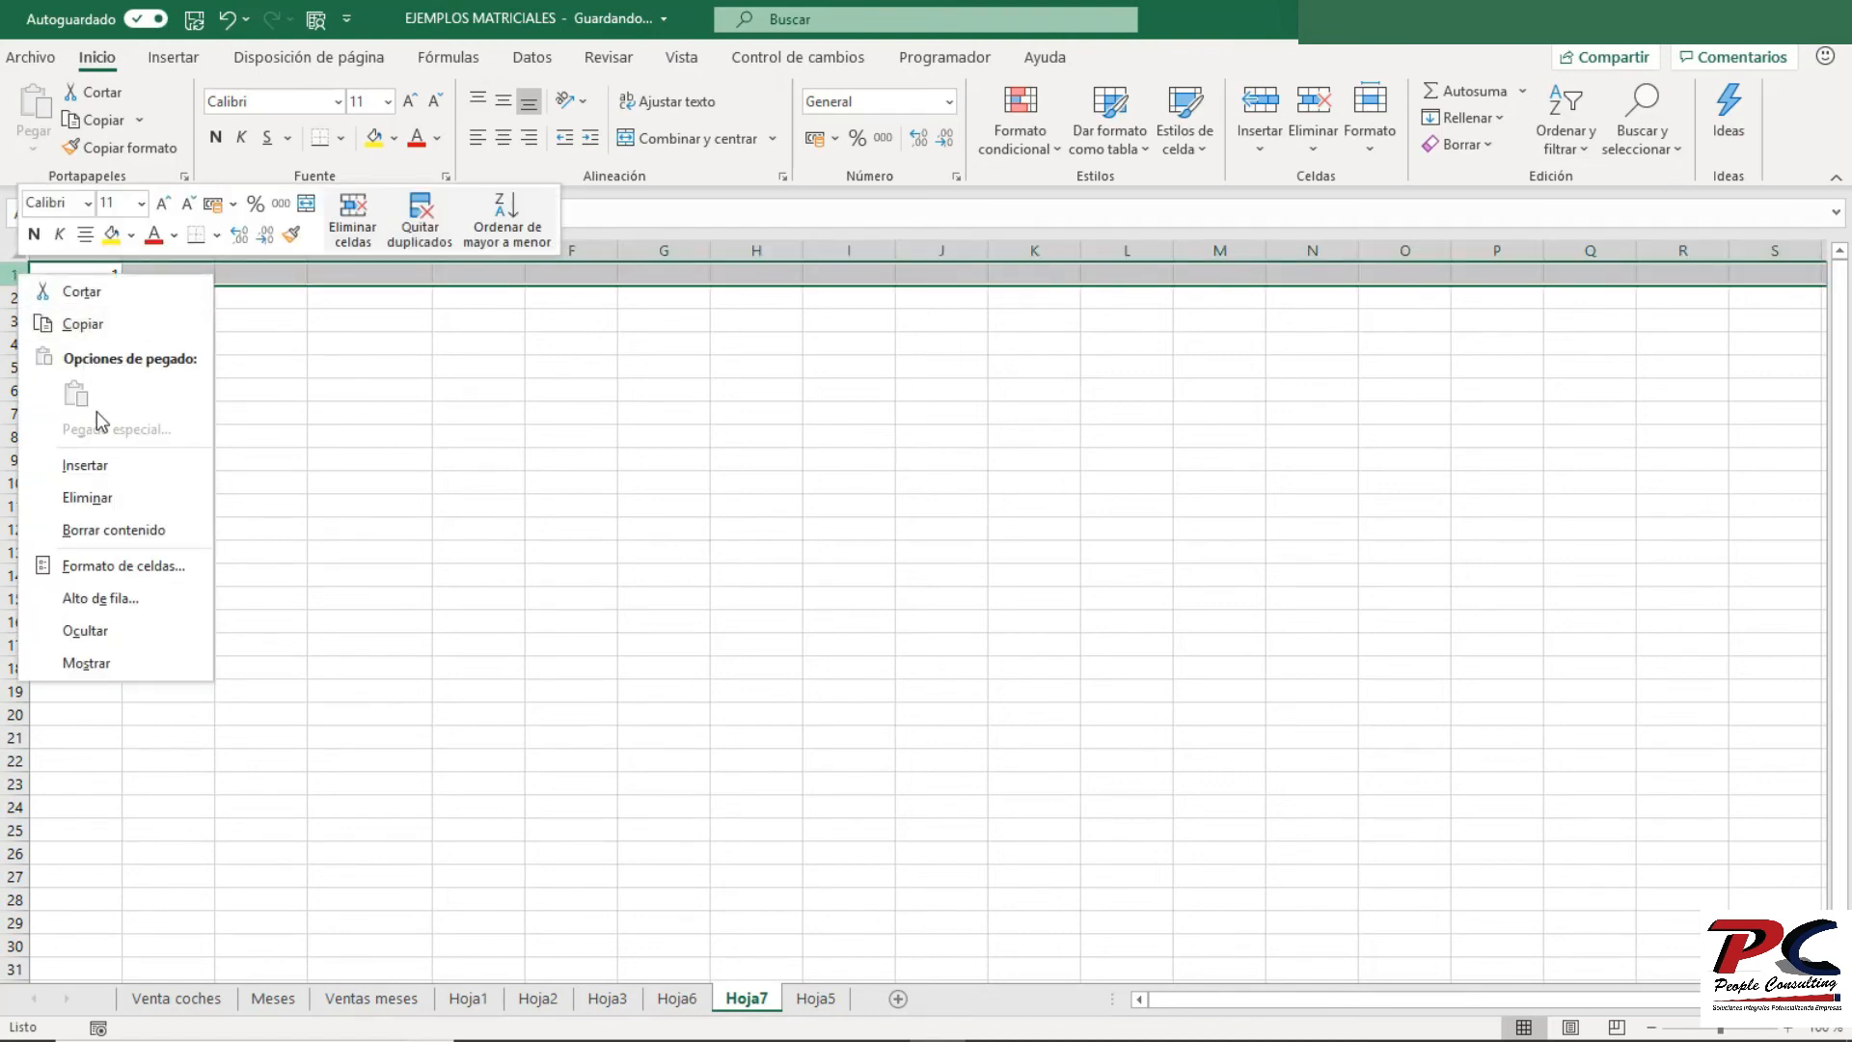
pyautogui.click(108, 473)
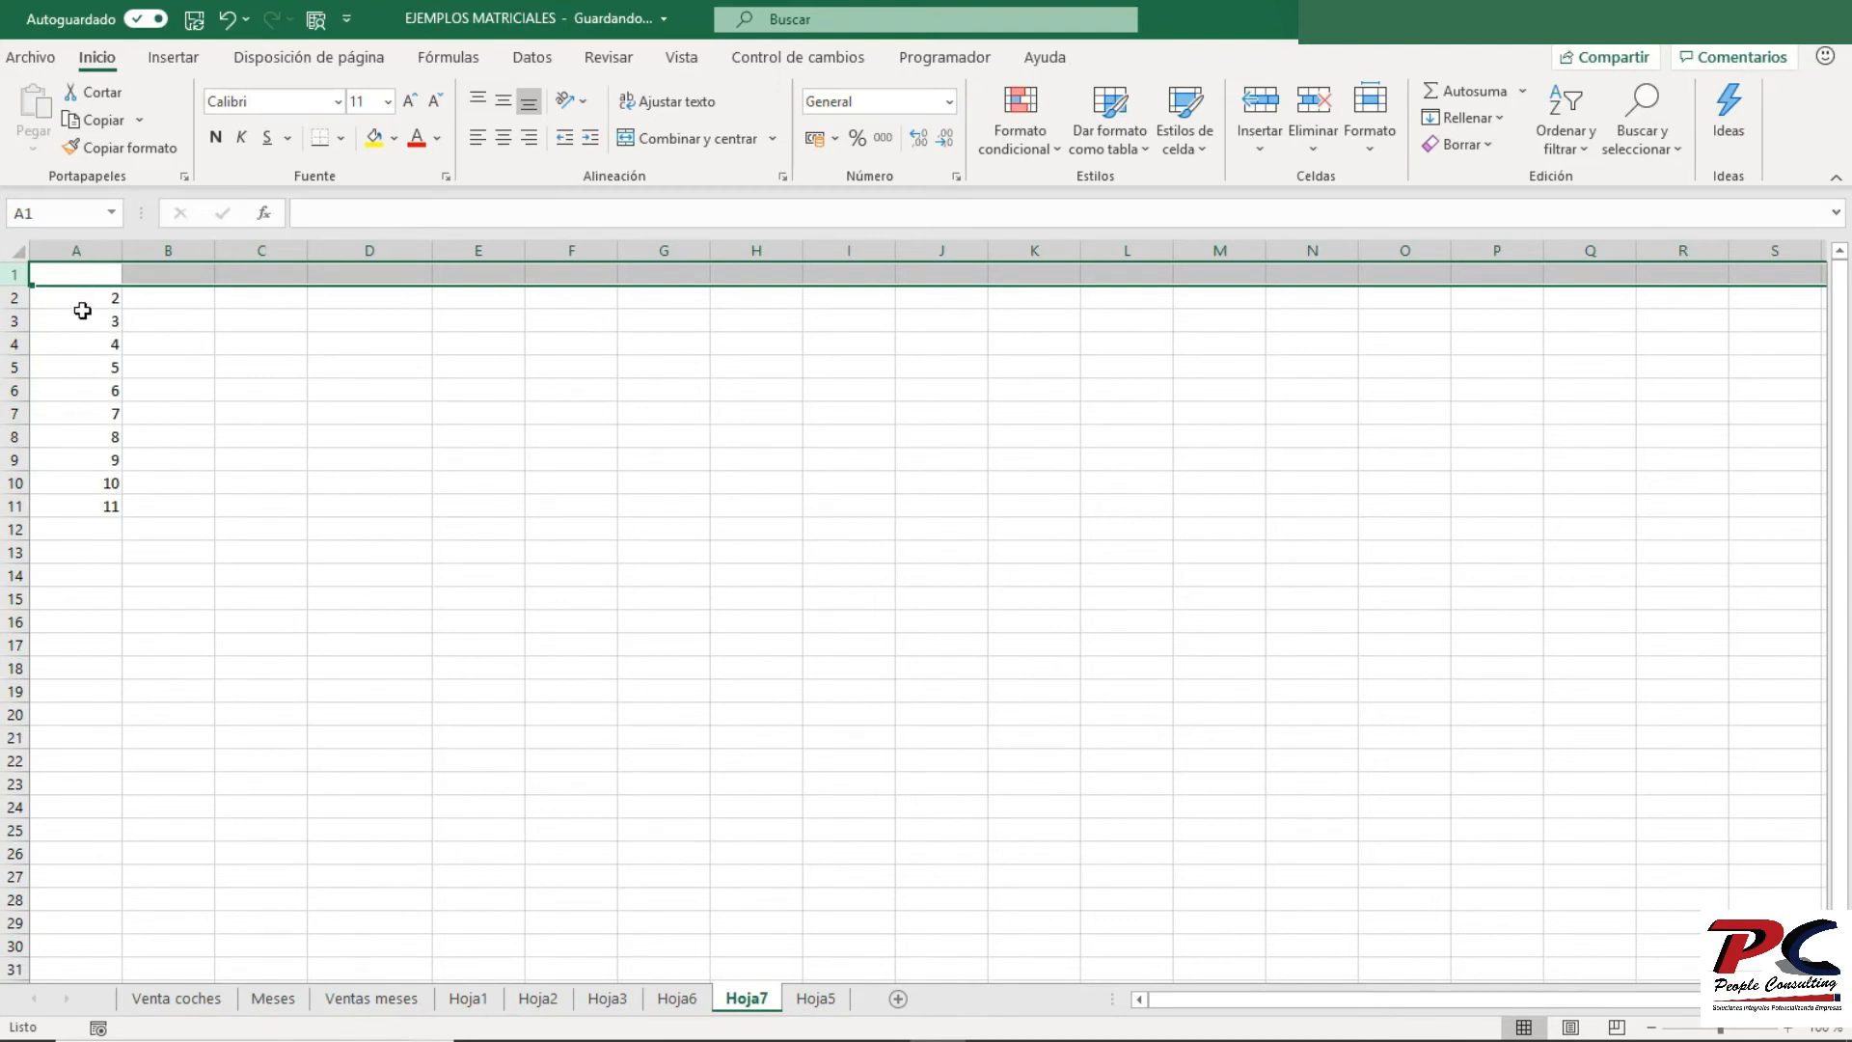
pyautogui.click(92, 293)
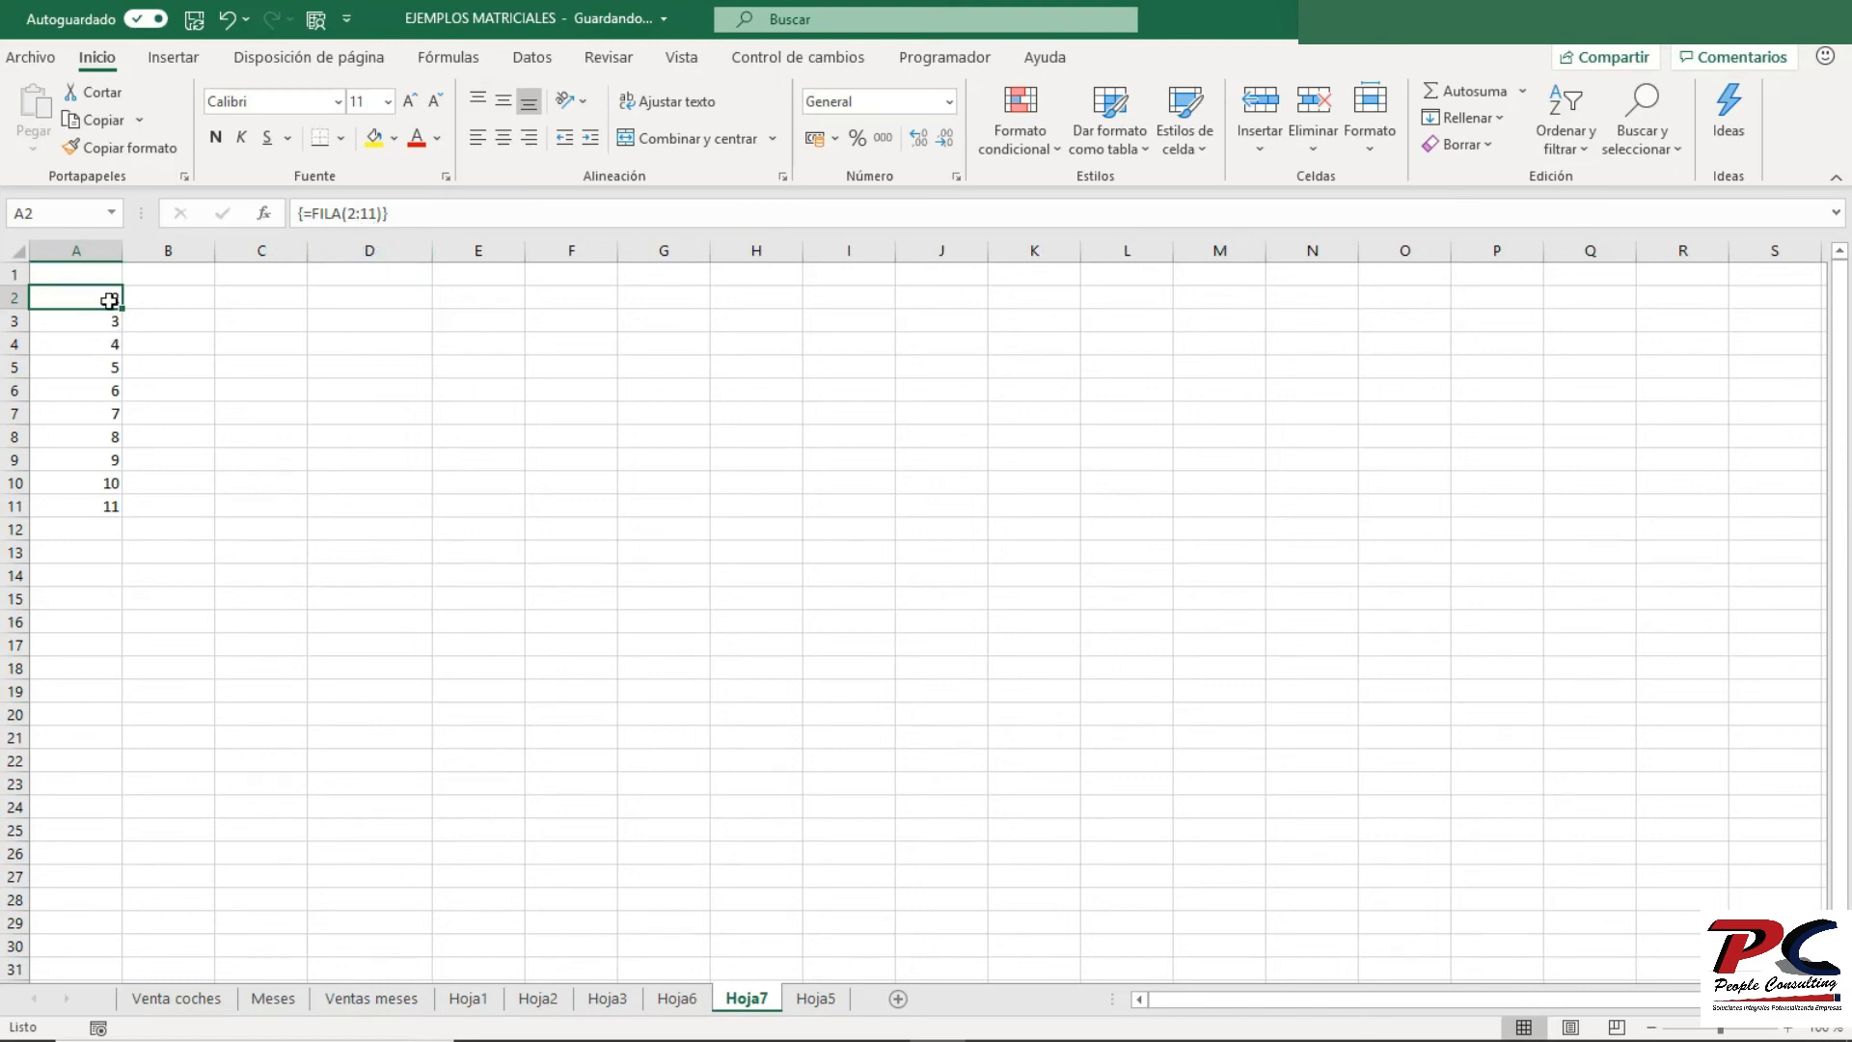
pyautogui.click(226, 18)
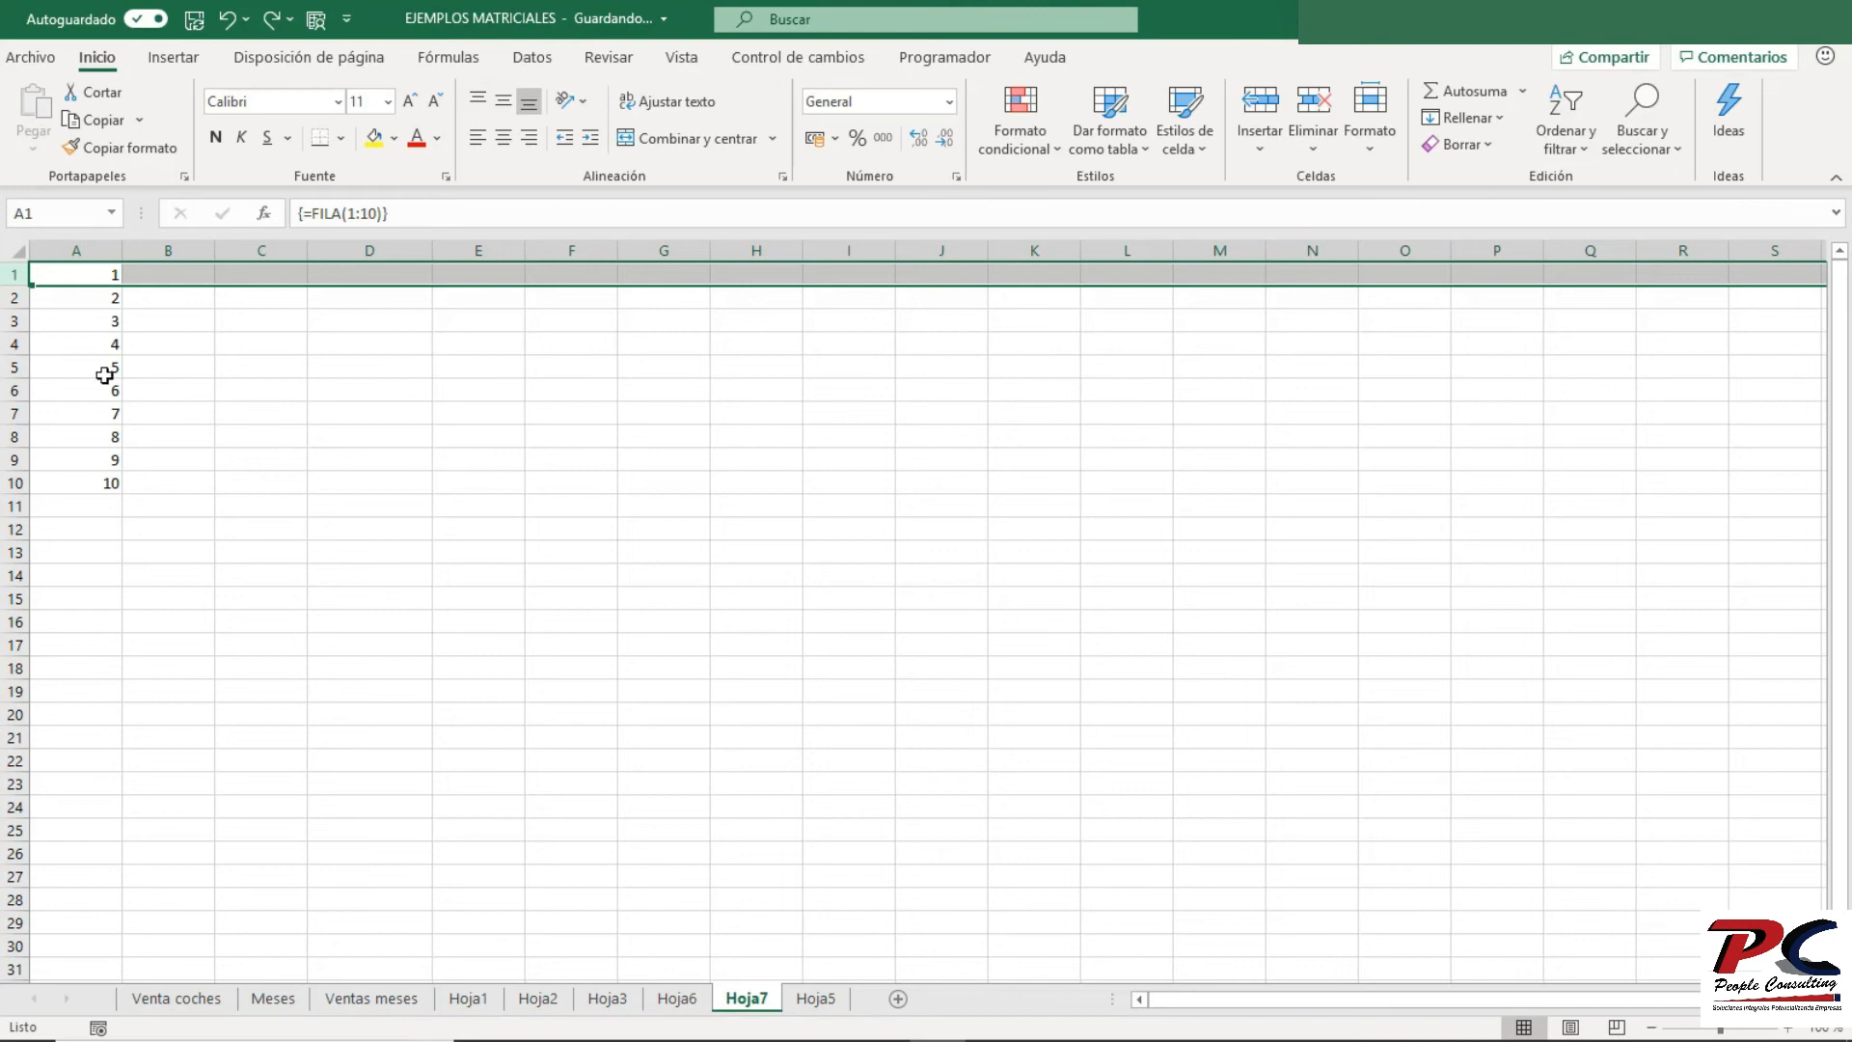
pyautogui.click(367, 214)
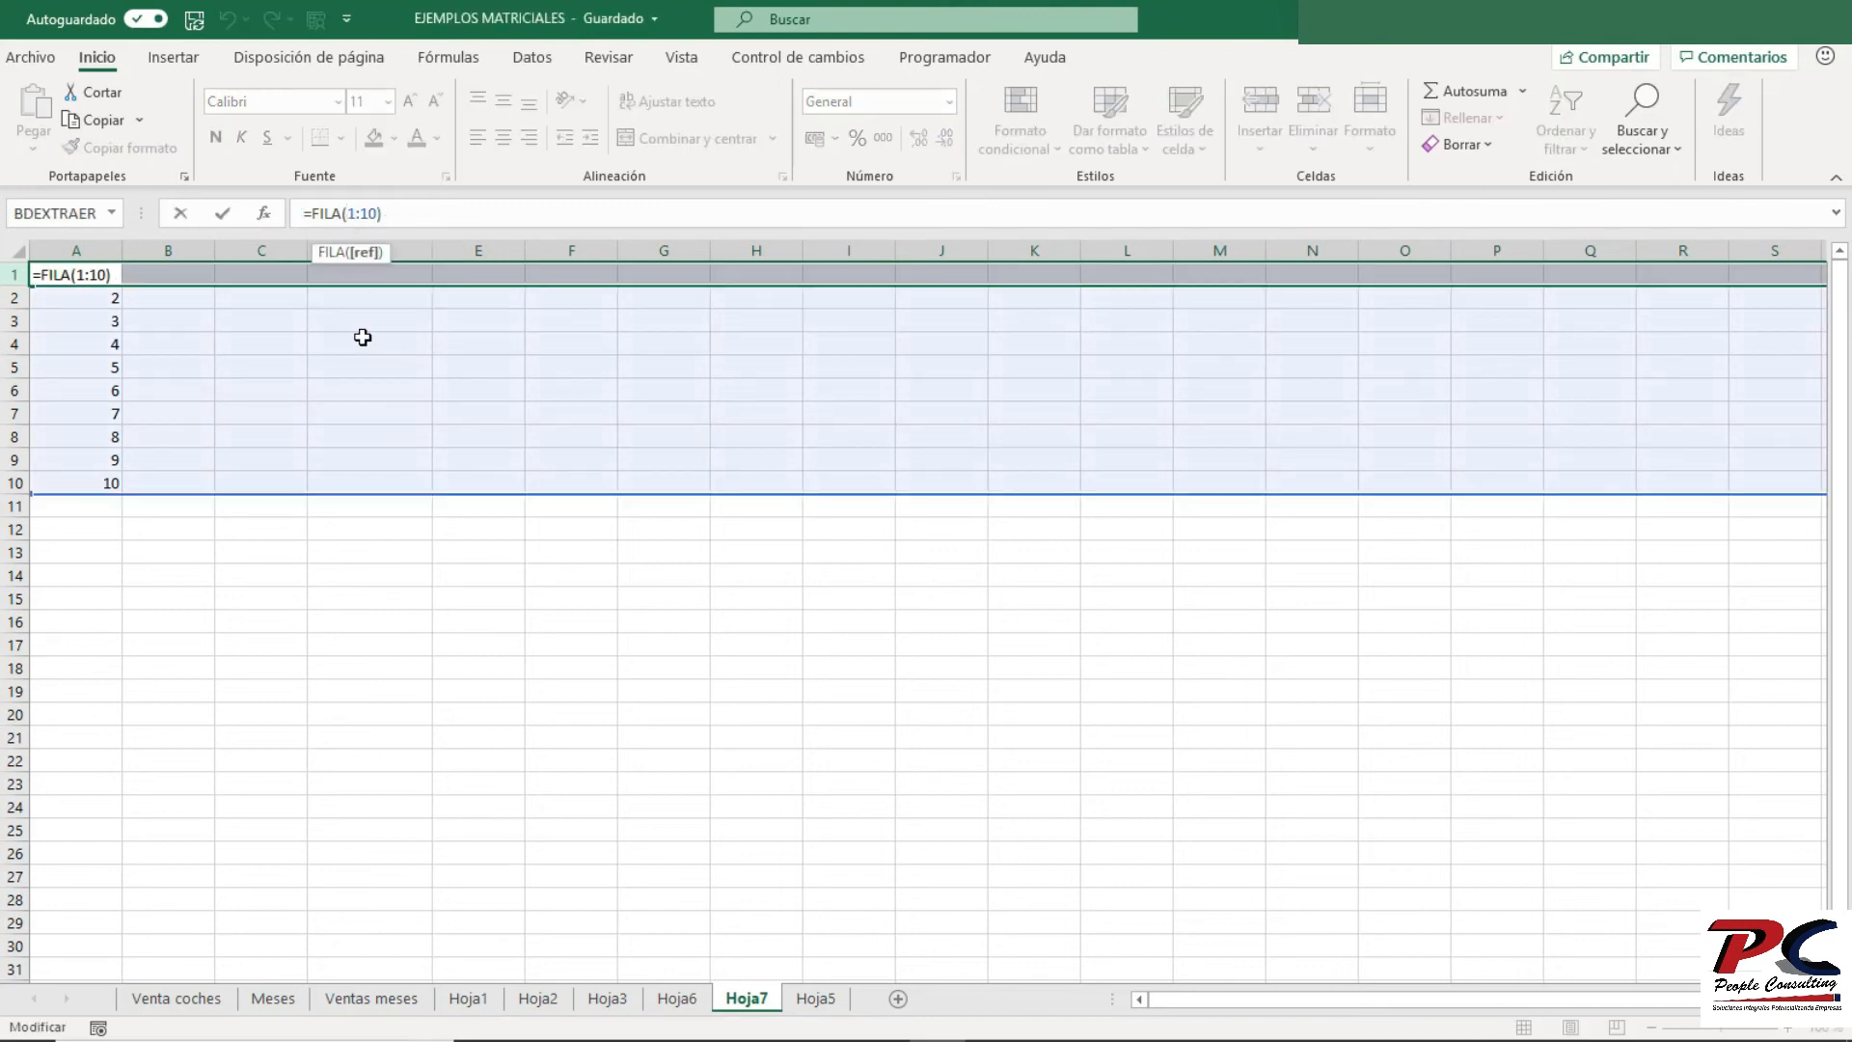
pyautogui.write('ind')
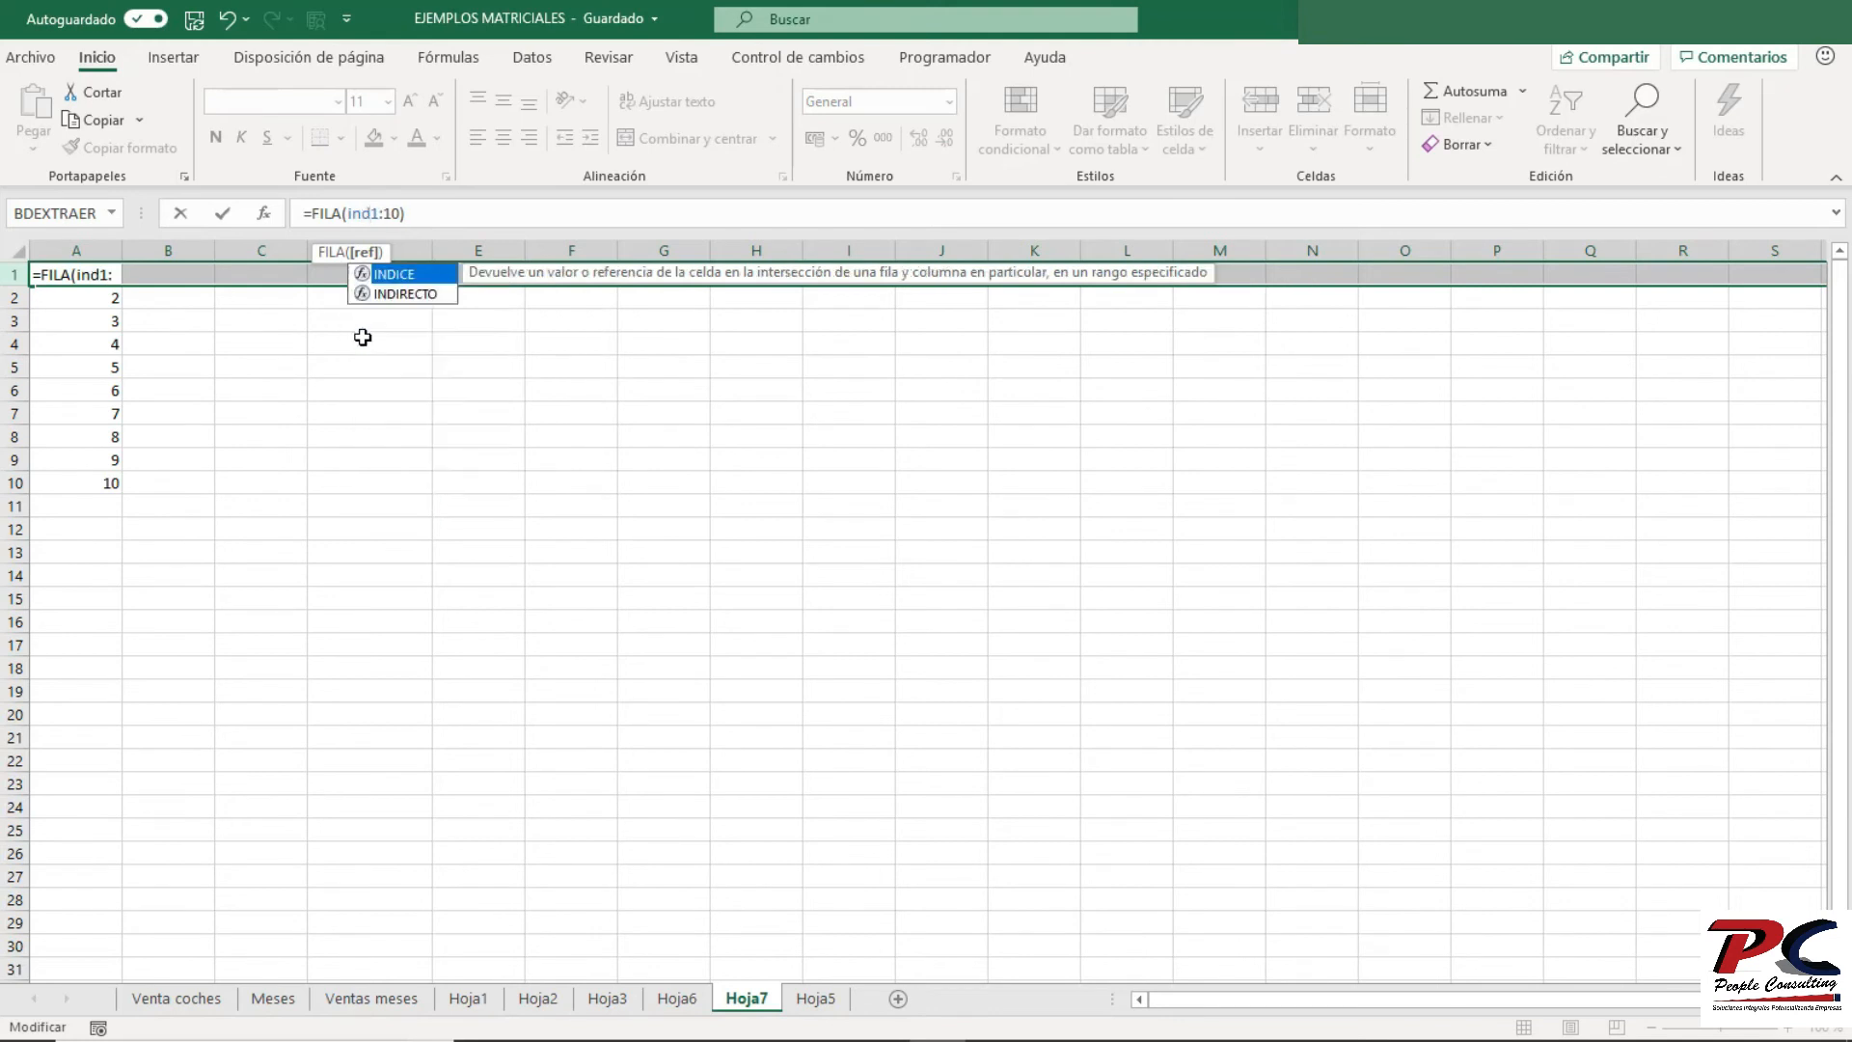
pyautogui.press('Down')
pyautogui.press('Tab')
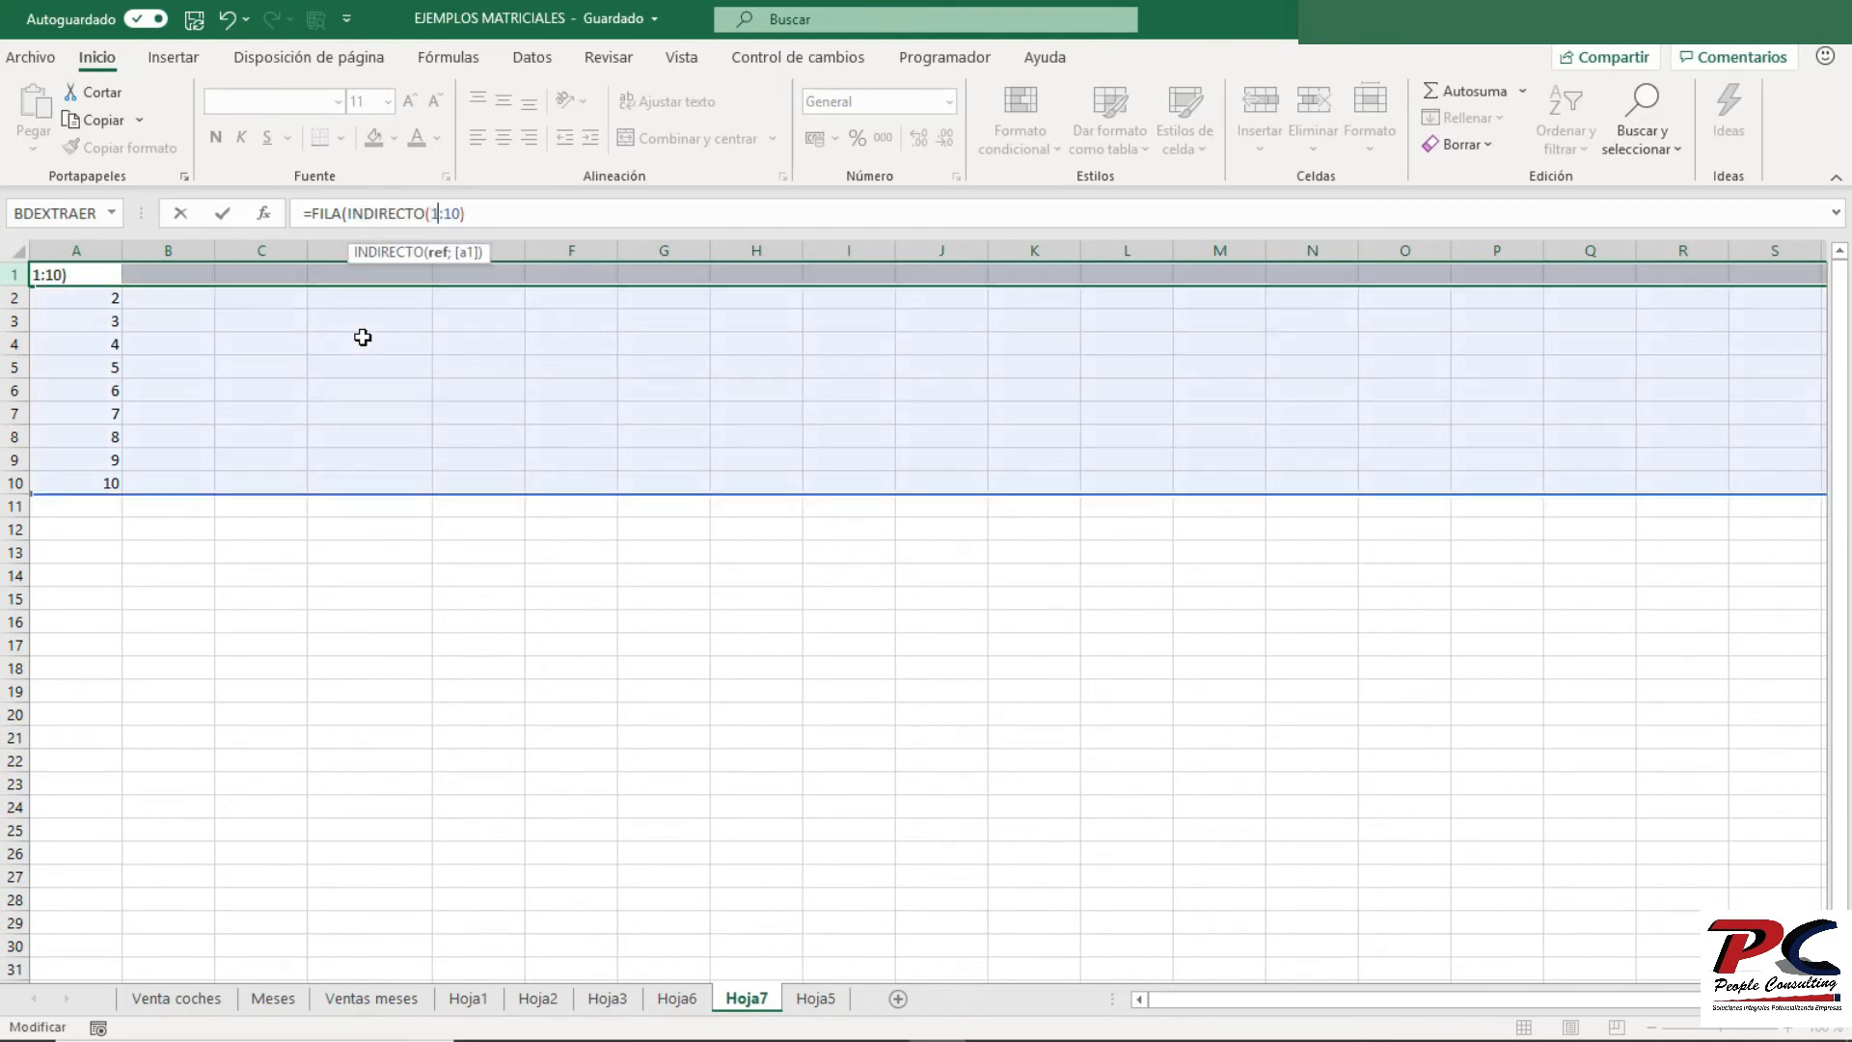
pyautogui.write('"1:10')
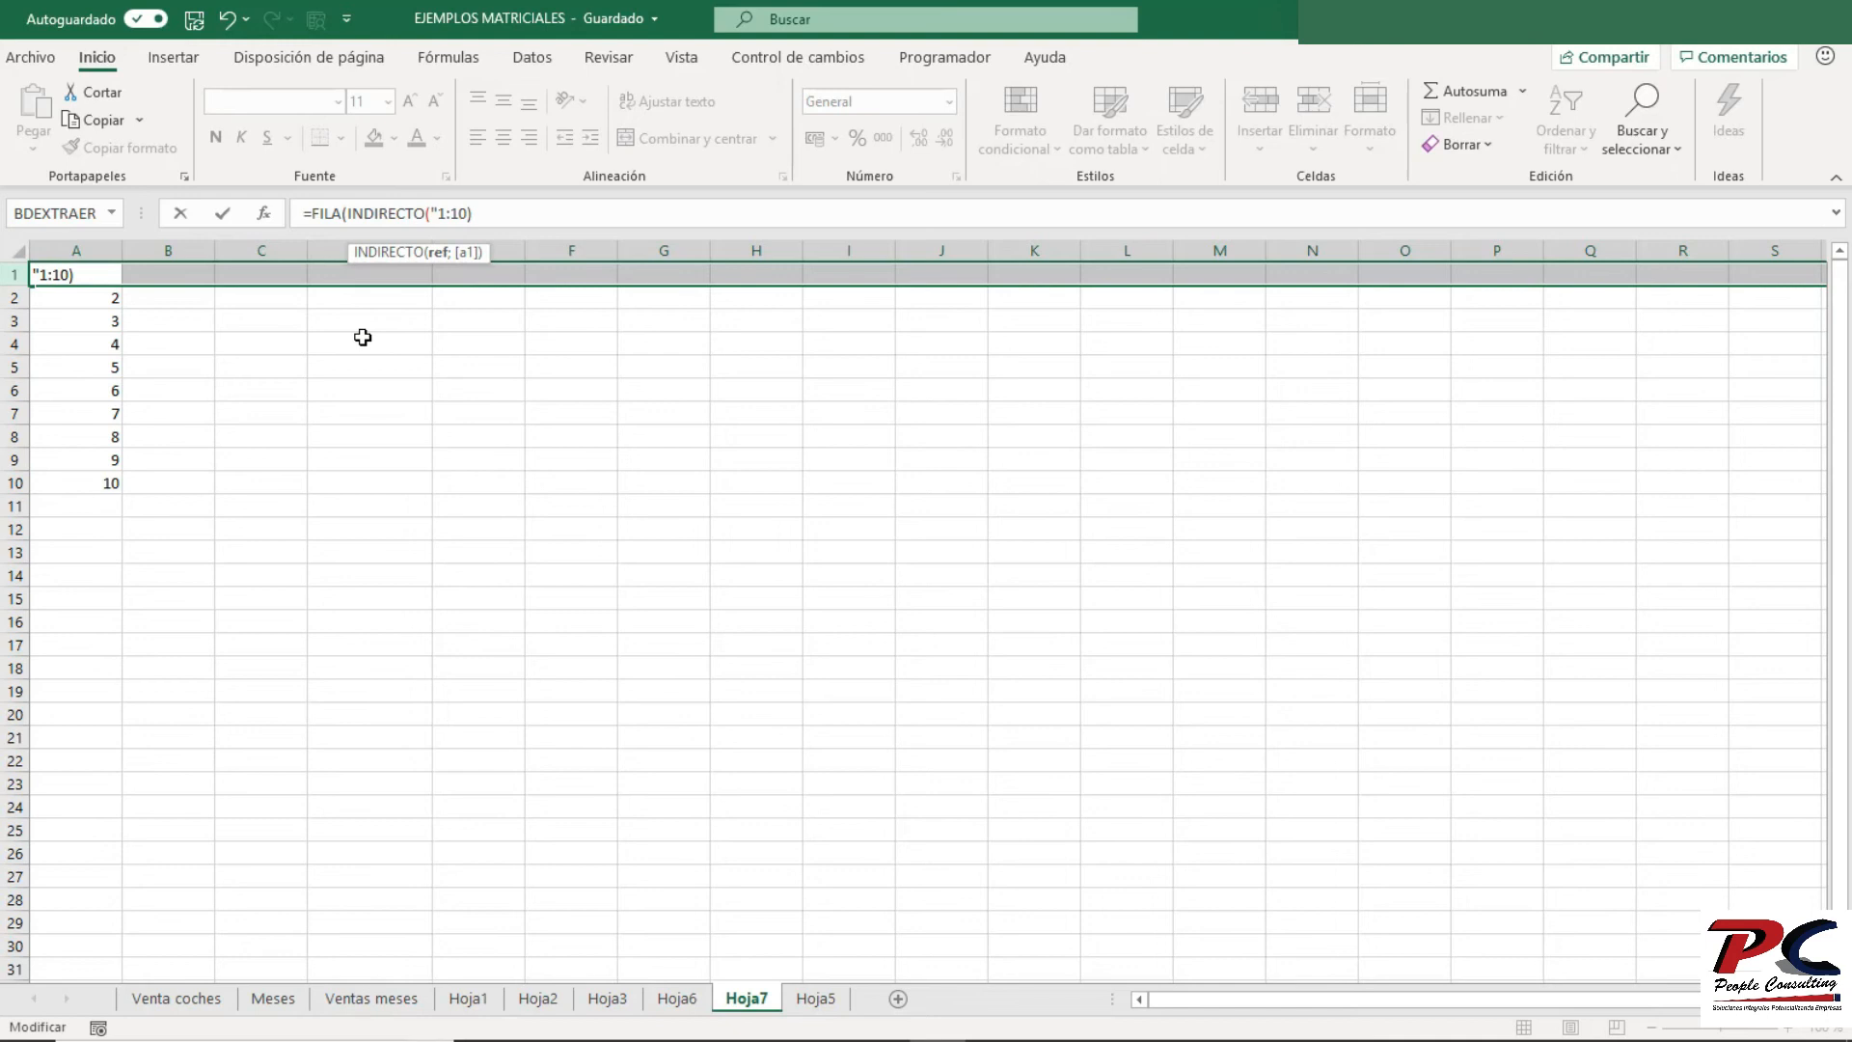
pyautogui.write('")')
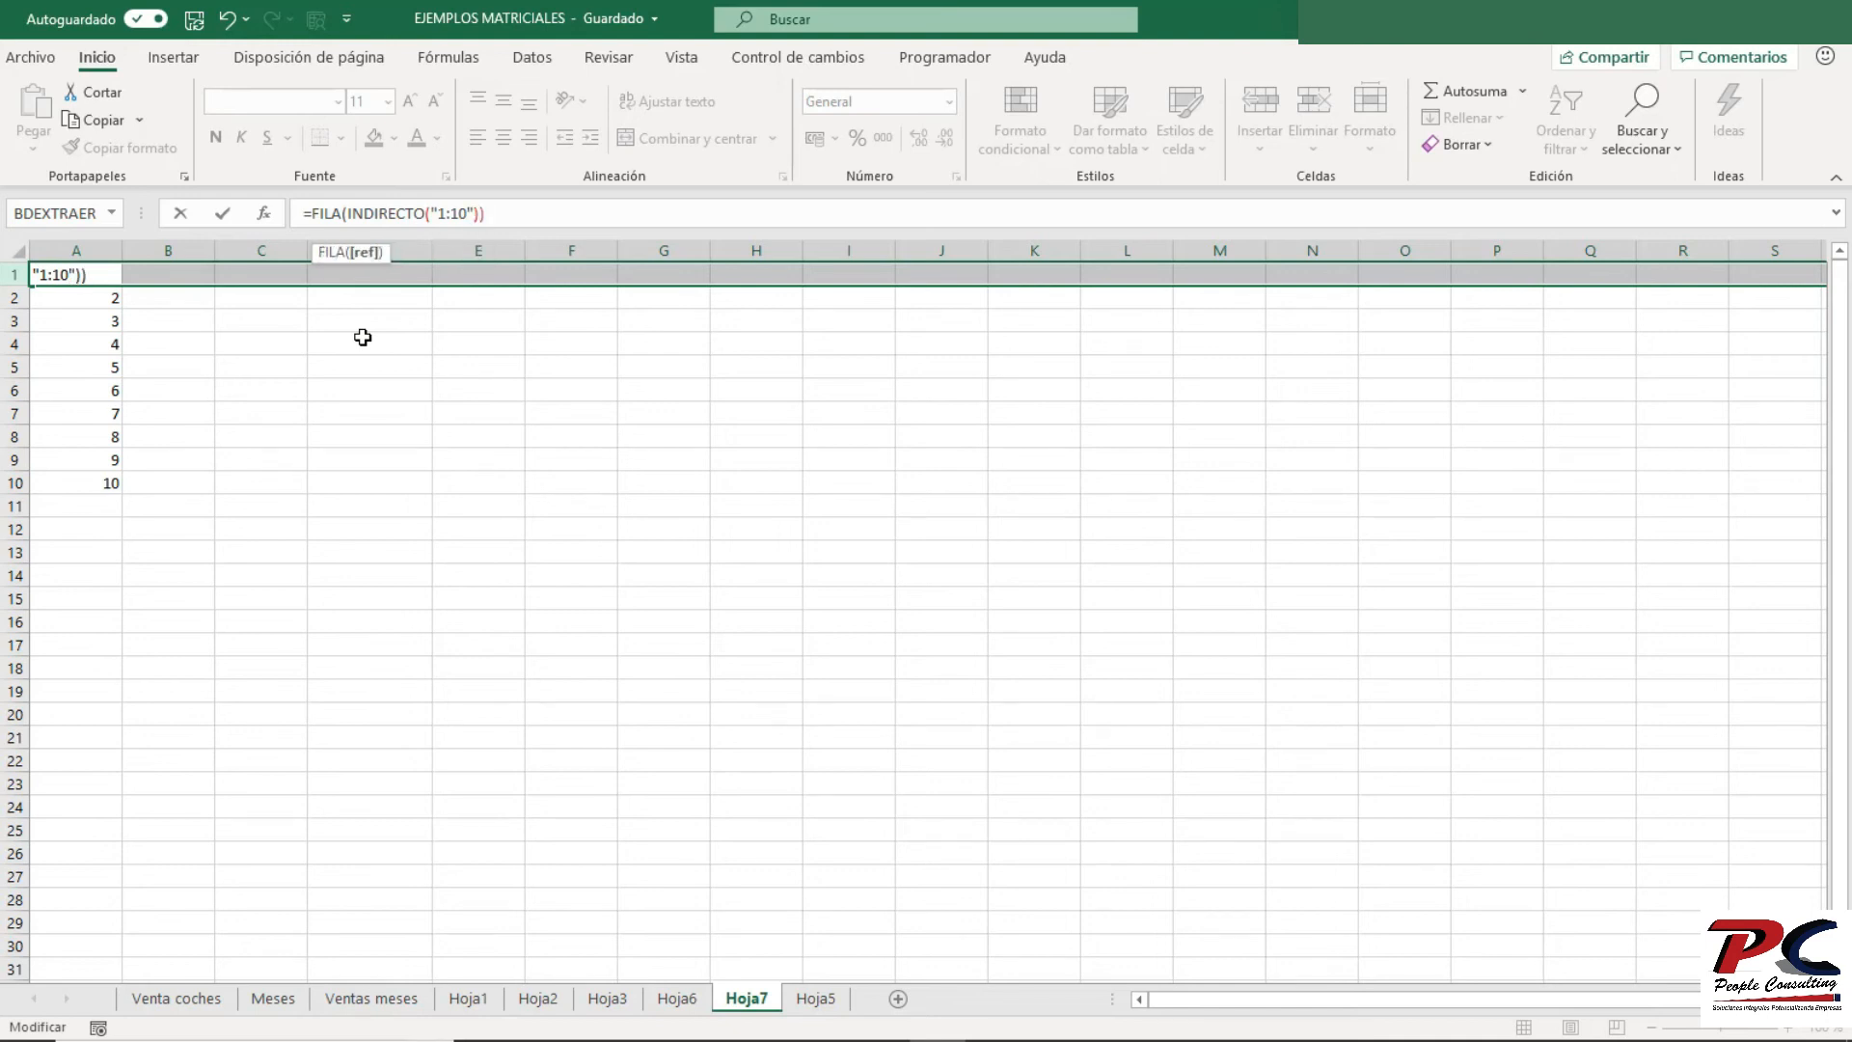
pyautogui.press('Escape')
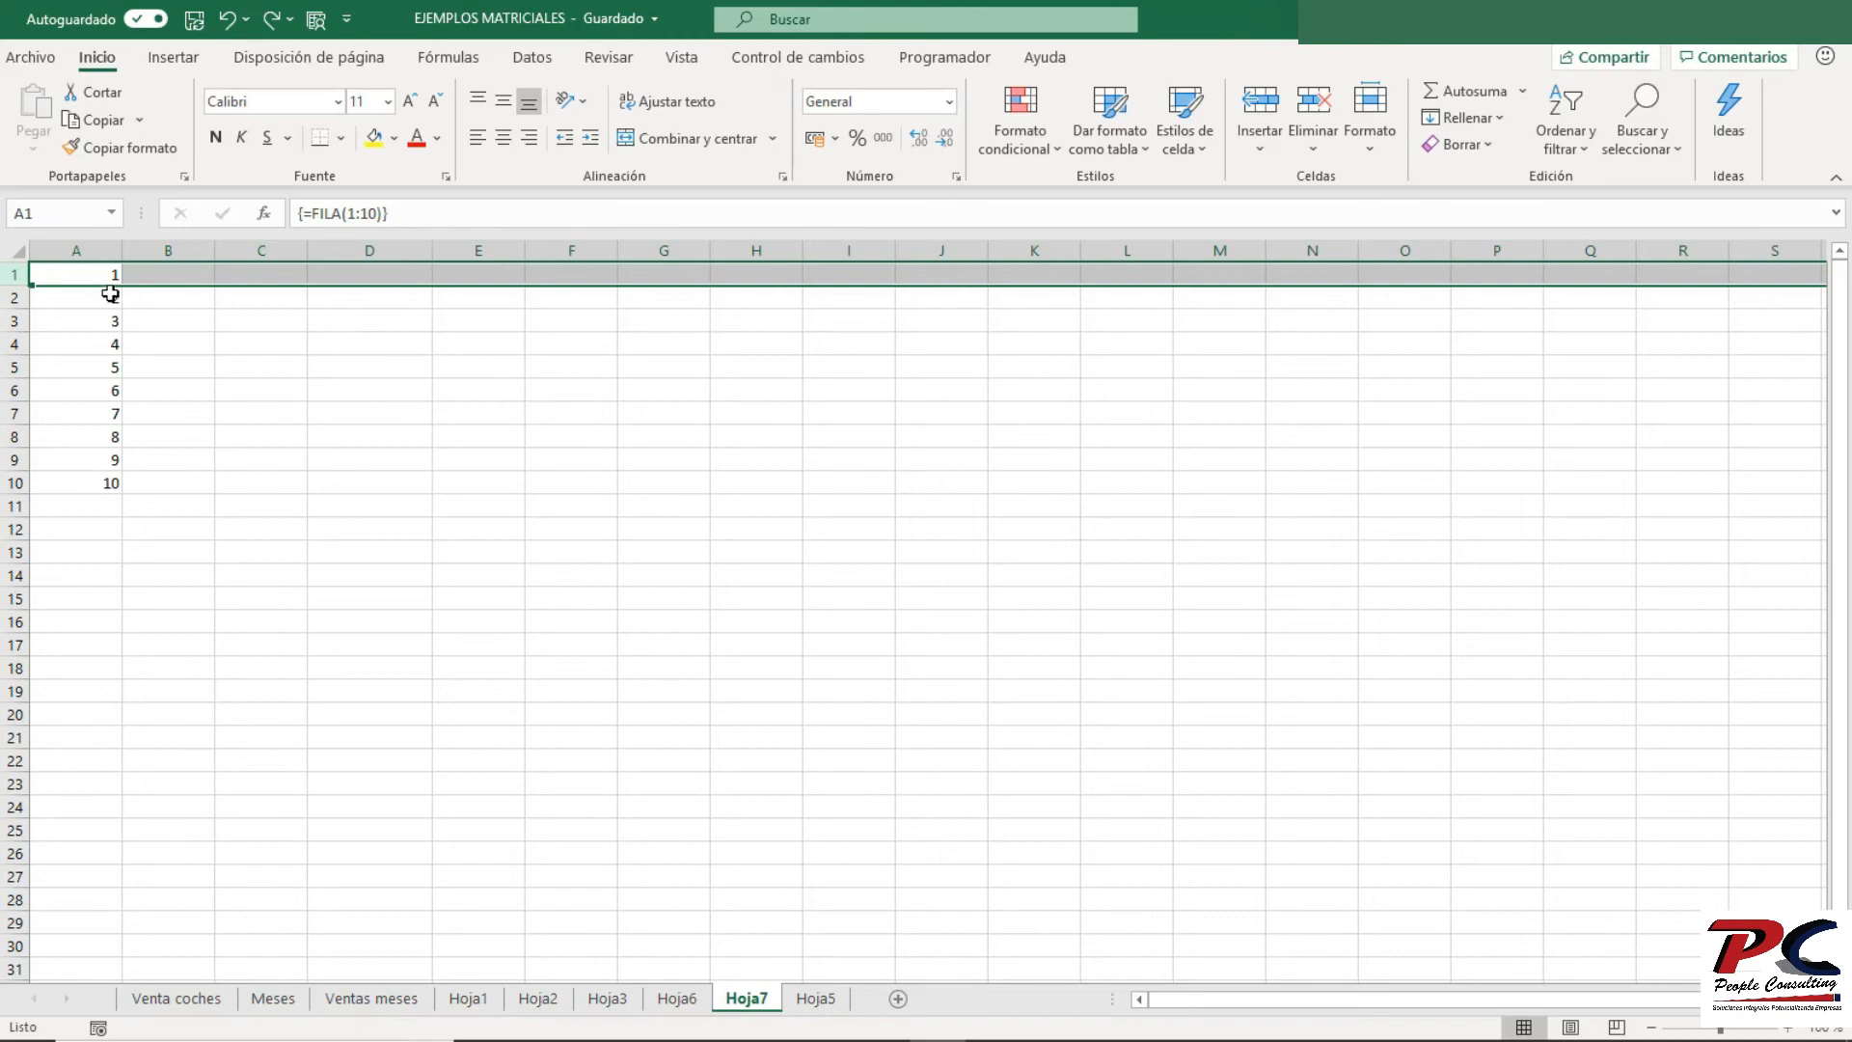
# - Change the array formula in A1:A10 to =FILA(INDIRECTO("1:10")) and check it in the column's cells
pyautogui.moveTo(101, 276); pyautogui.dragTo(74, 480)
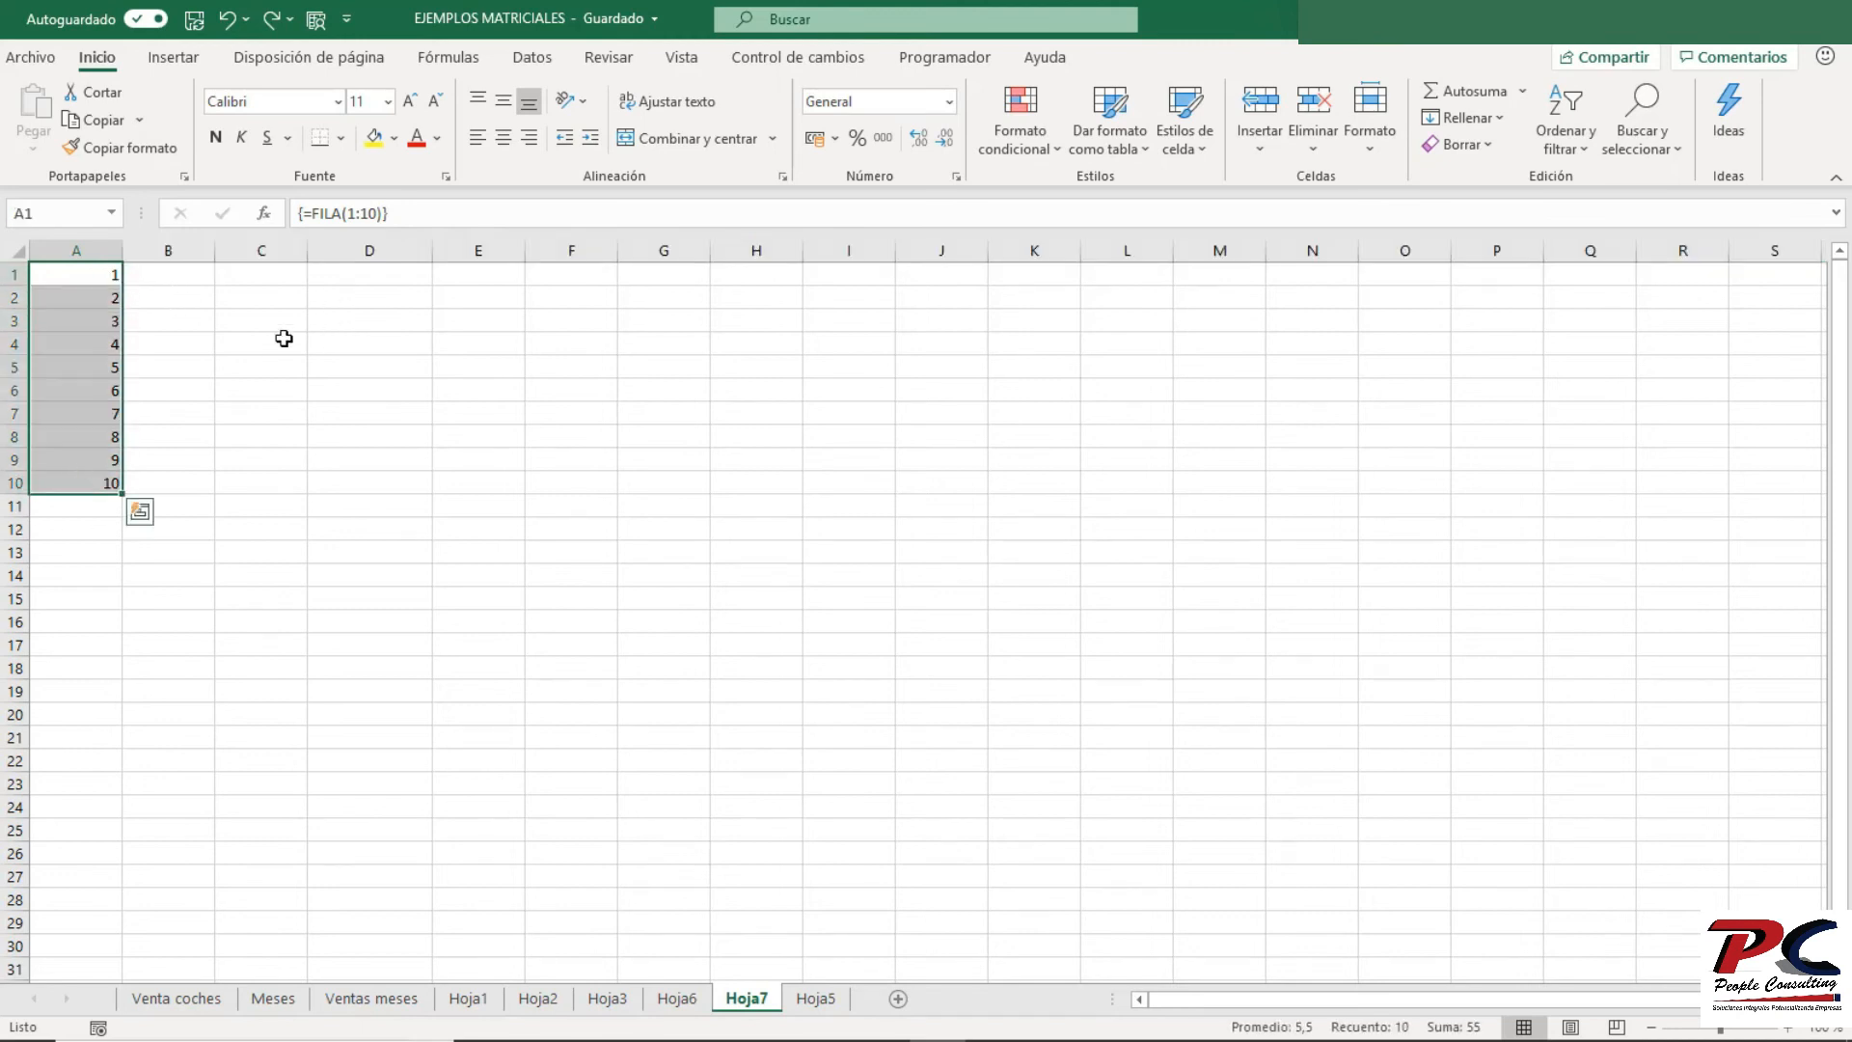
pyautogui.click(348, 213)
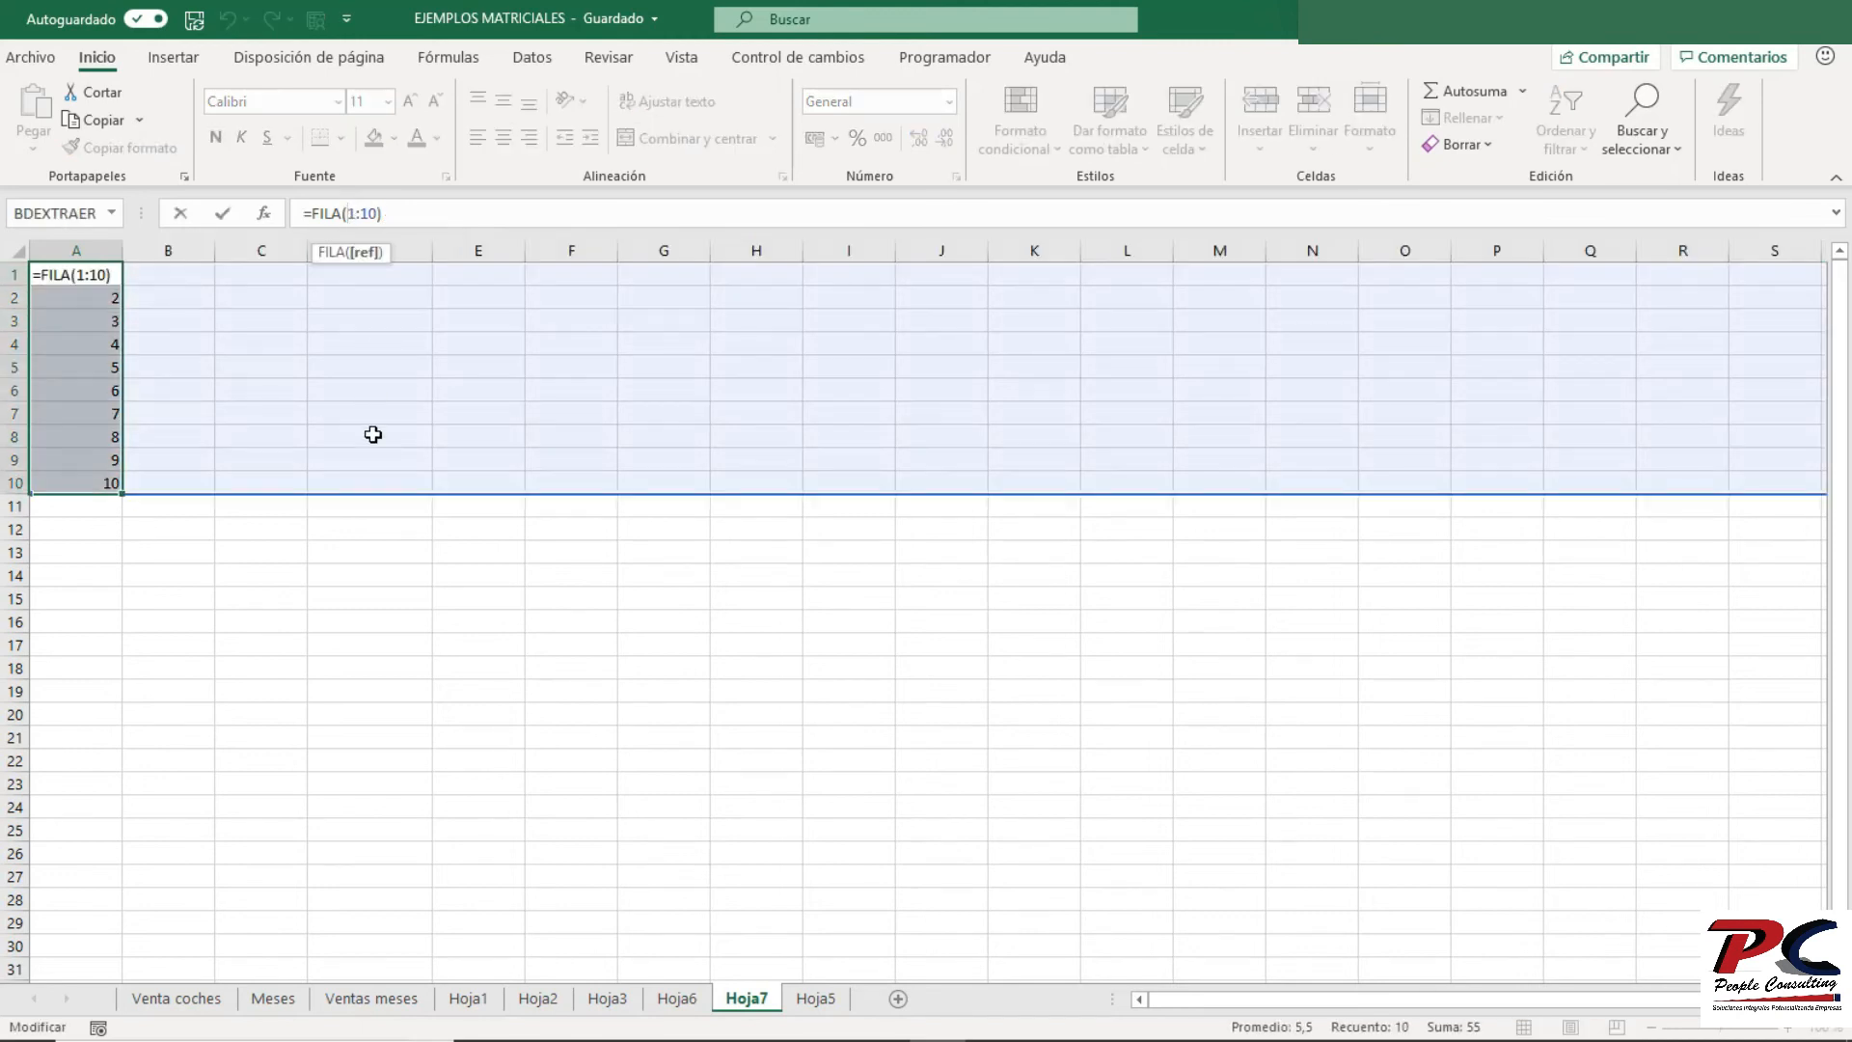
pyautogui.write('INDI')
pyautogui.press('Down')
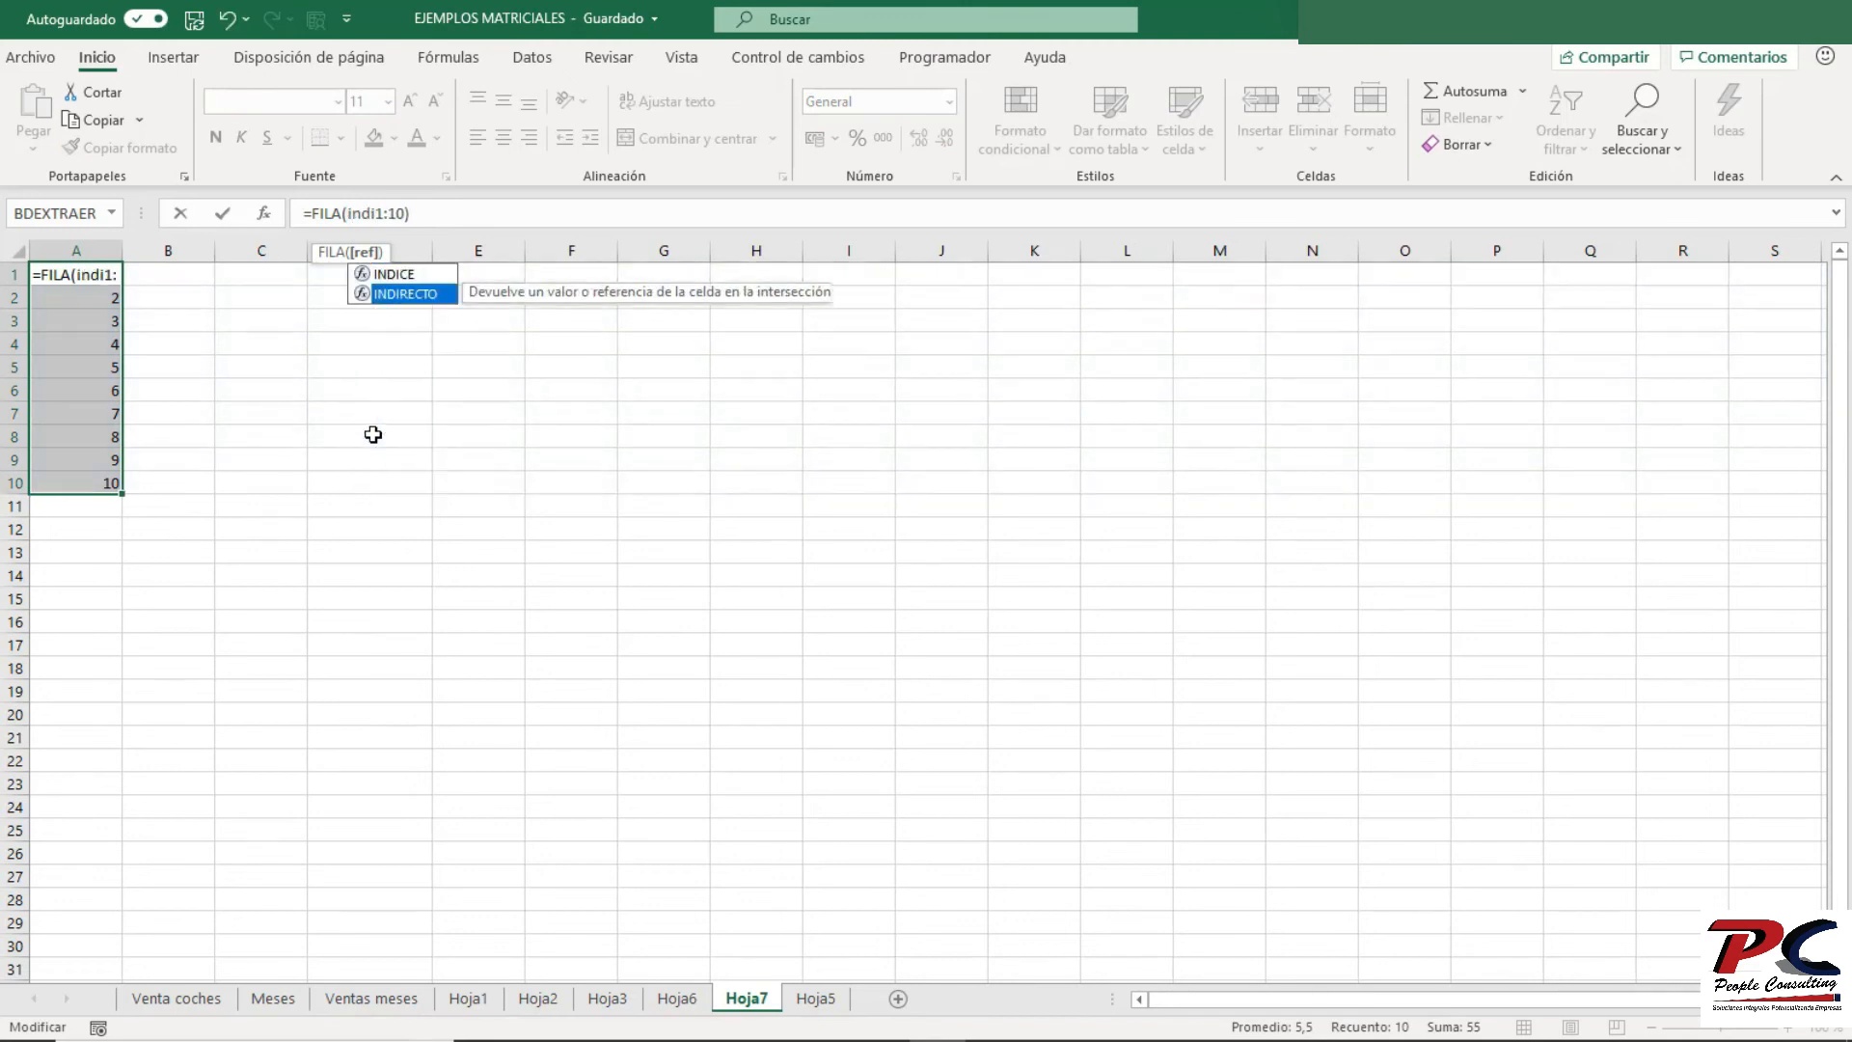
pyautogui.press('Tab')
pyautogui.write('"')
pyautogui.press('Right')
pyautogui.press('Right')
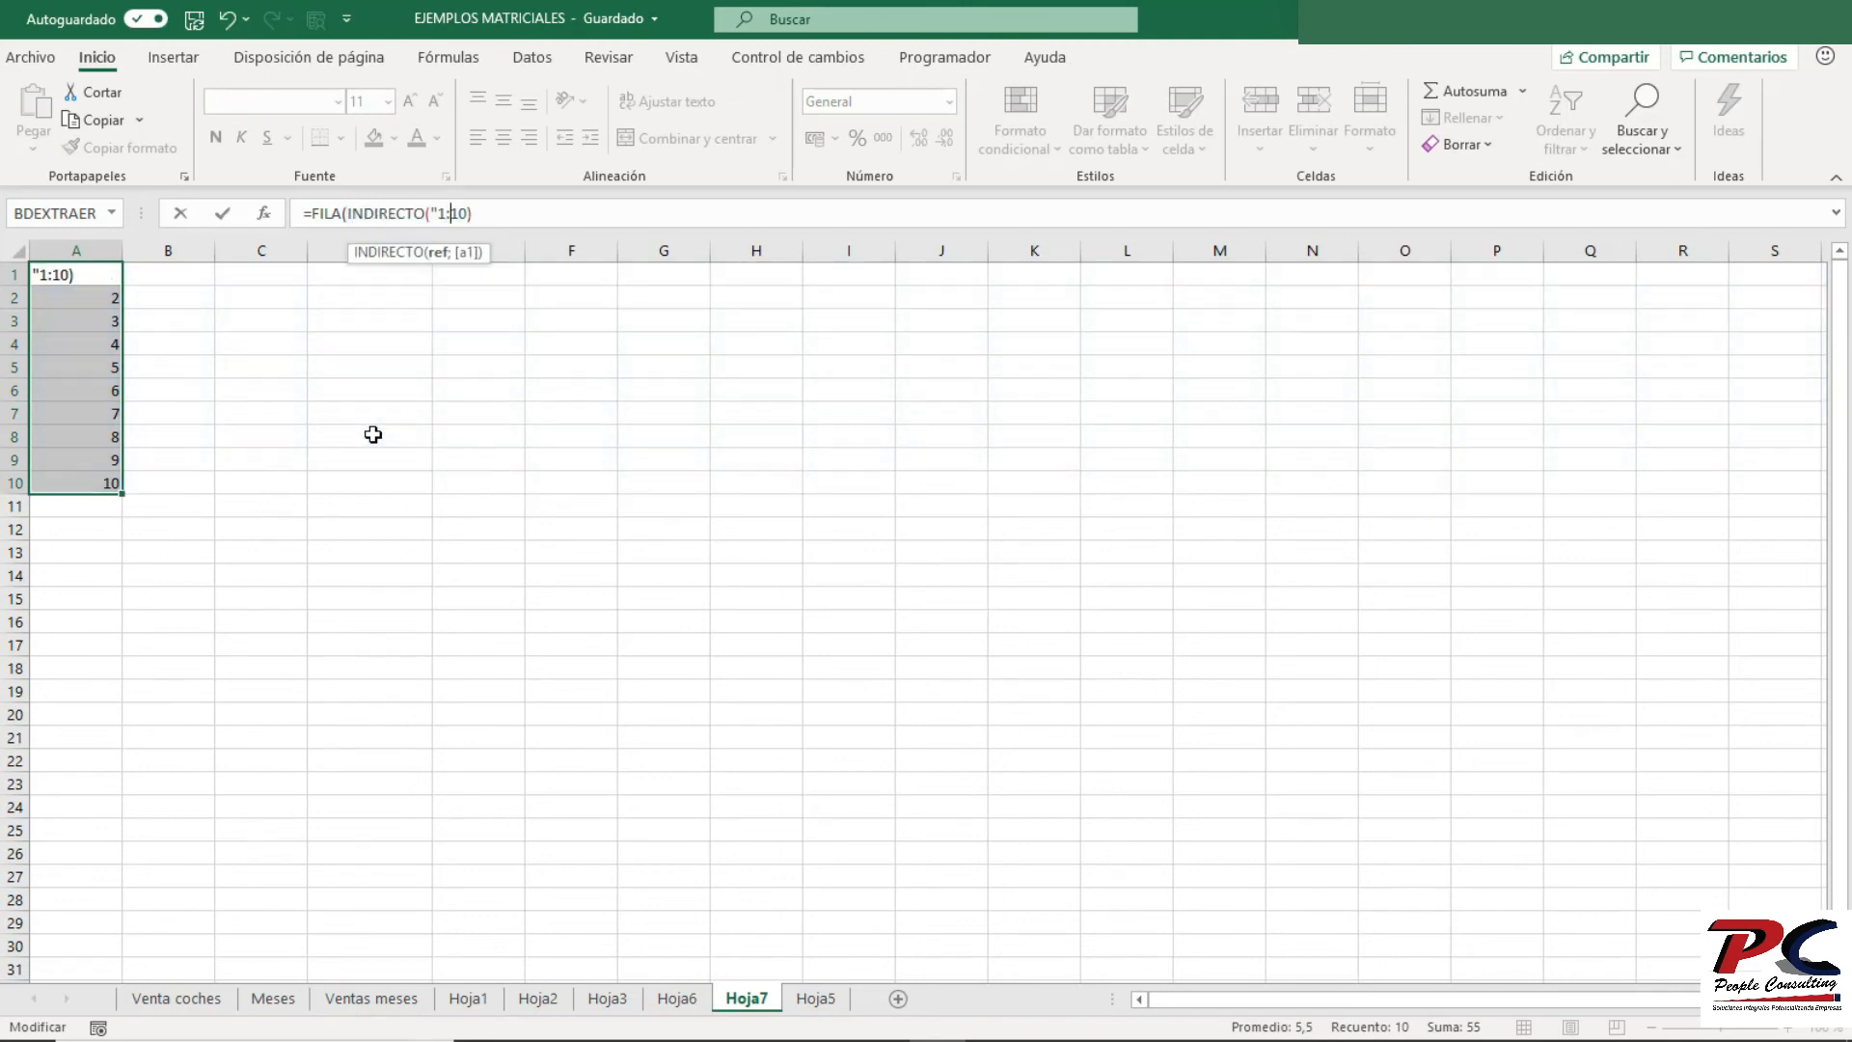
pyautogui.write('")')
pyautogui.hotkey('ctrl', 'shift', 'Return')
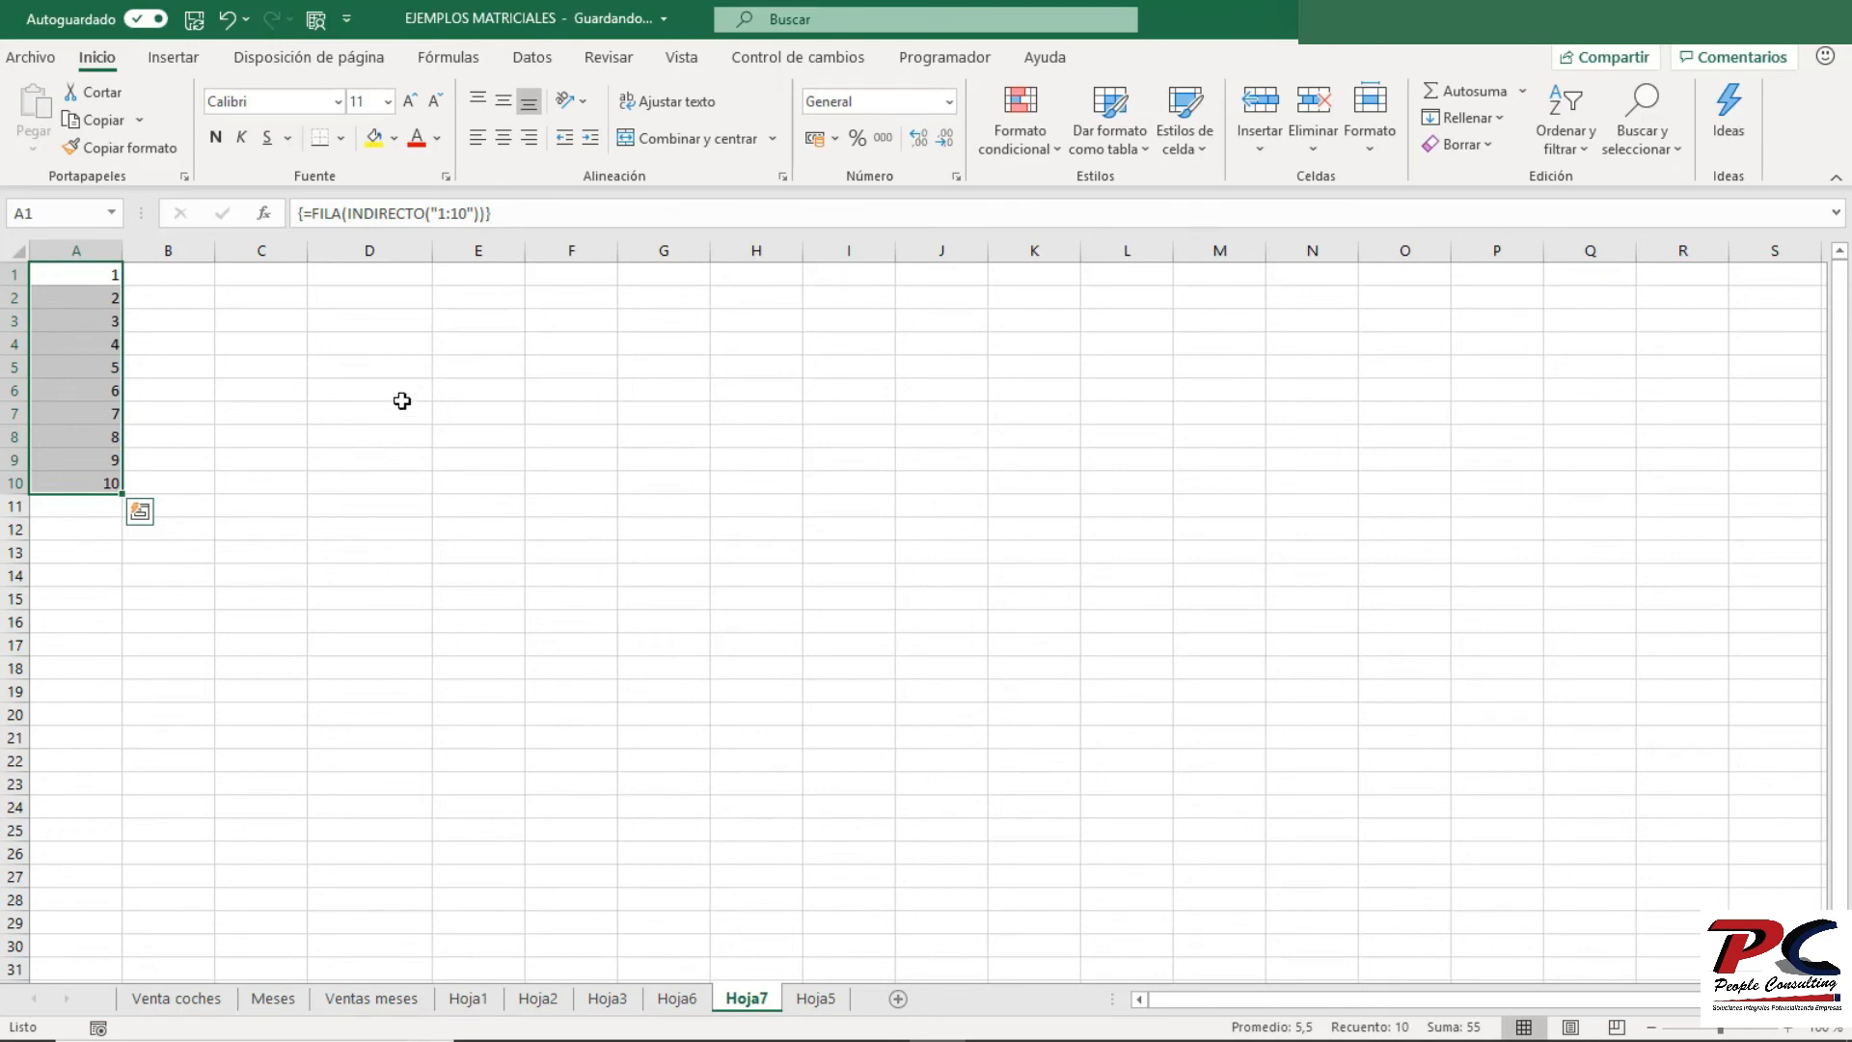
pyautogui.click(401, 398)
pyautogui.moveTo(89, 339); pyautogui.dragTo(91, 322)
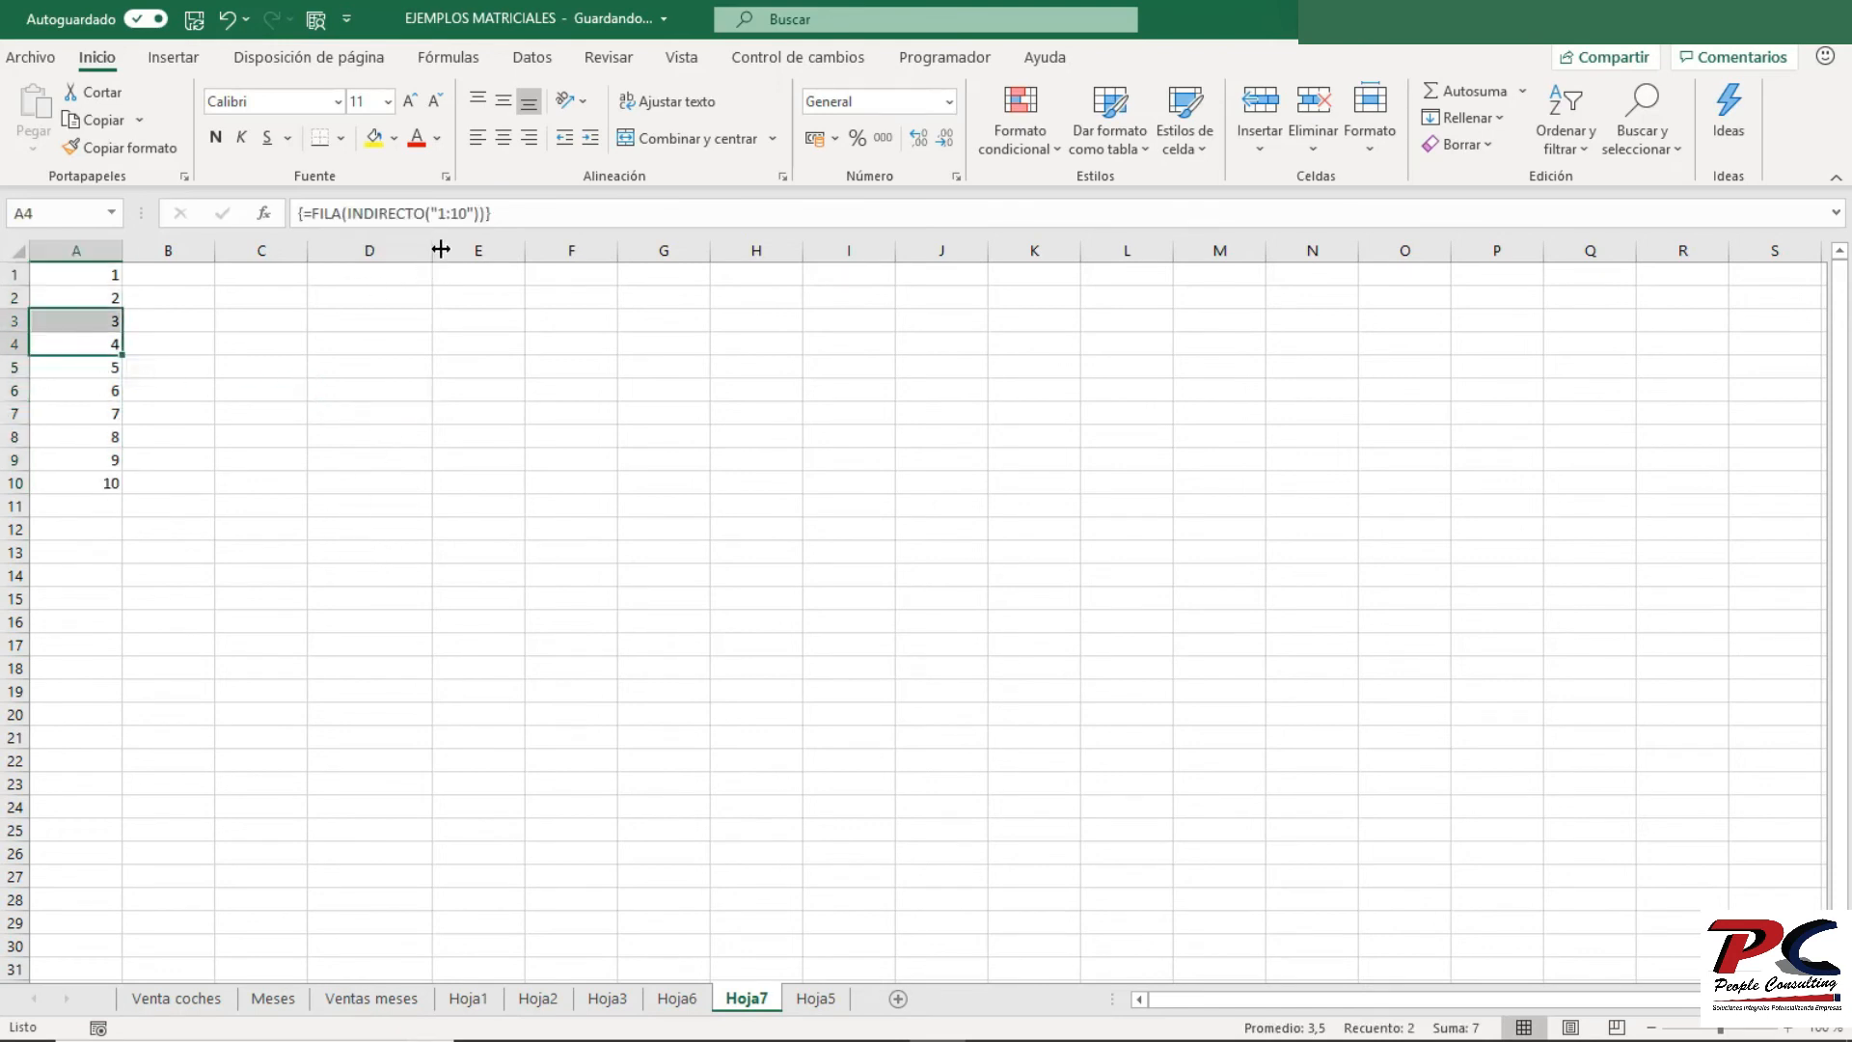
# - Insert a row above row 1 and check the shifted INDIRECTO array formula in A4
pyautogui.rightClick(15, 274)
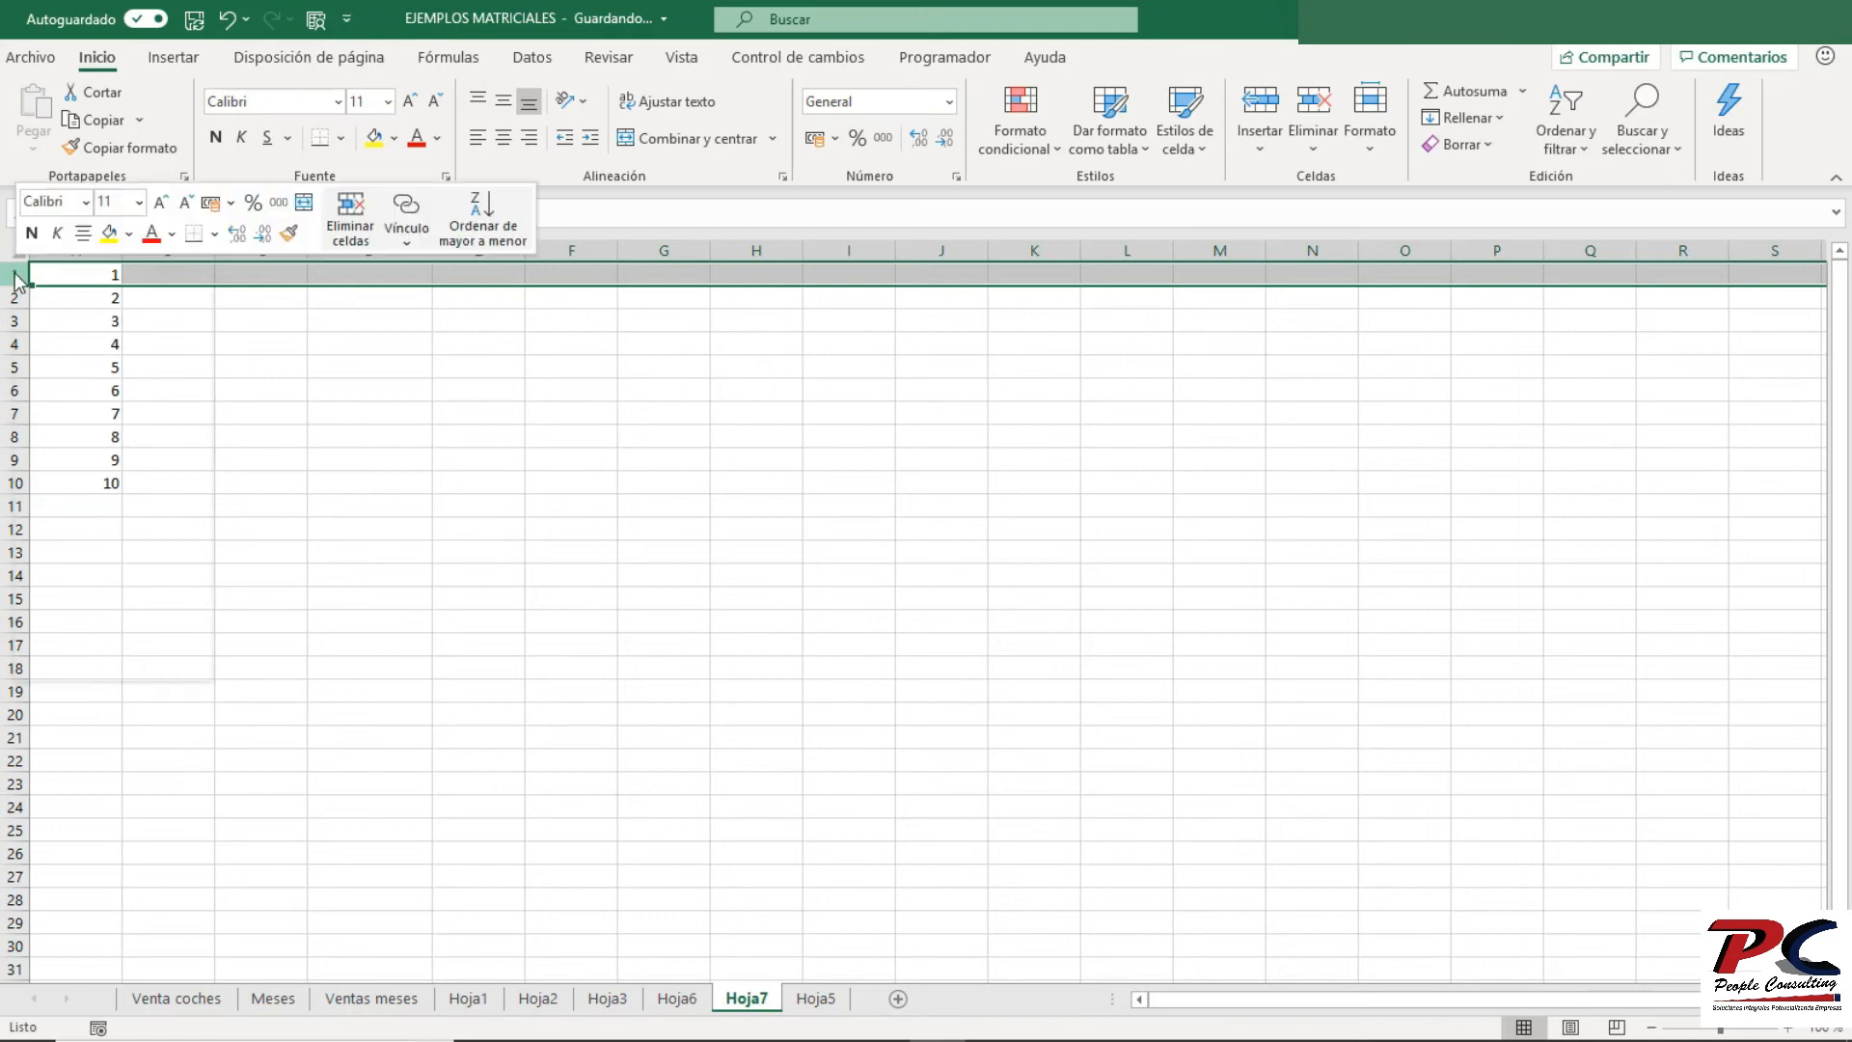
pyautogui.click(83, 464)
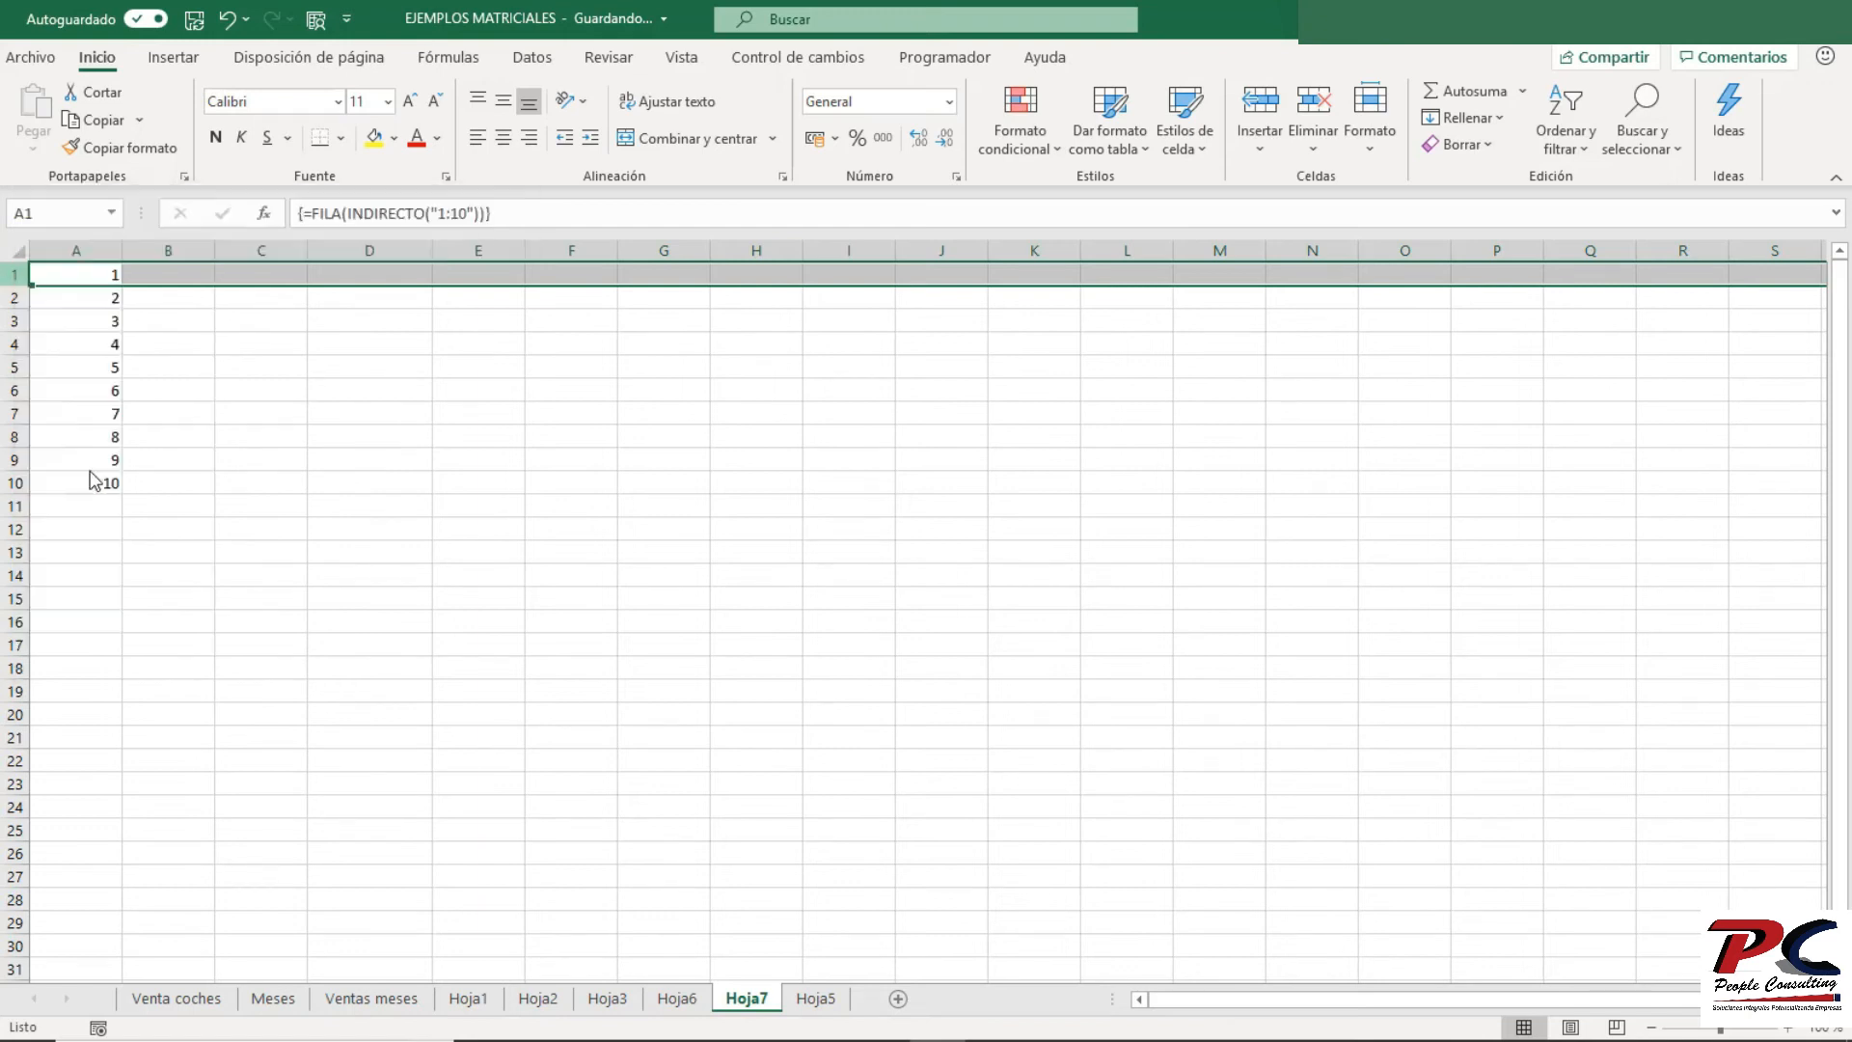
pyautogui.click(447, 502)
pyautogui.click(72, 343)
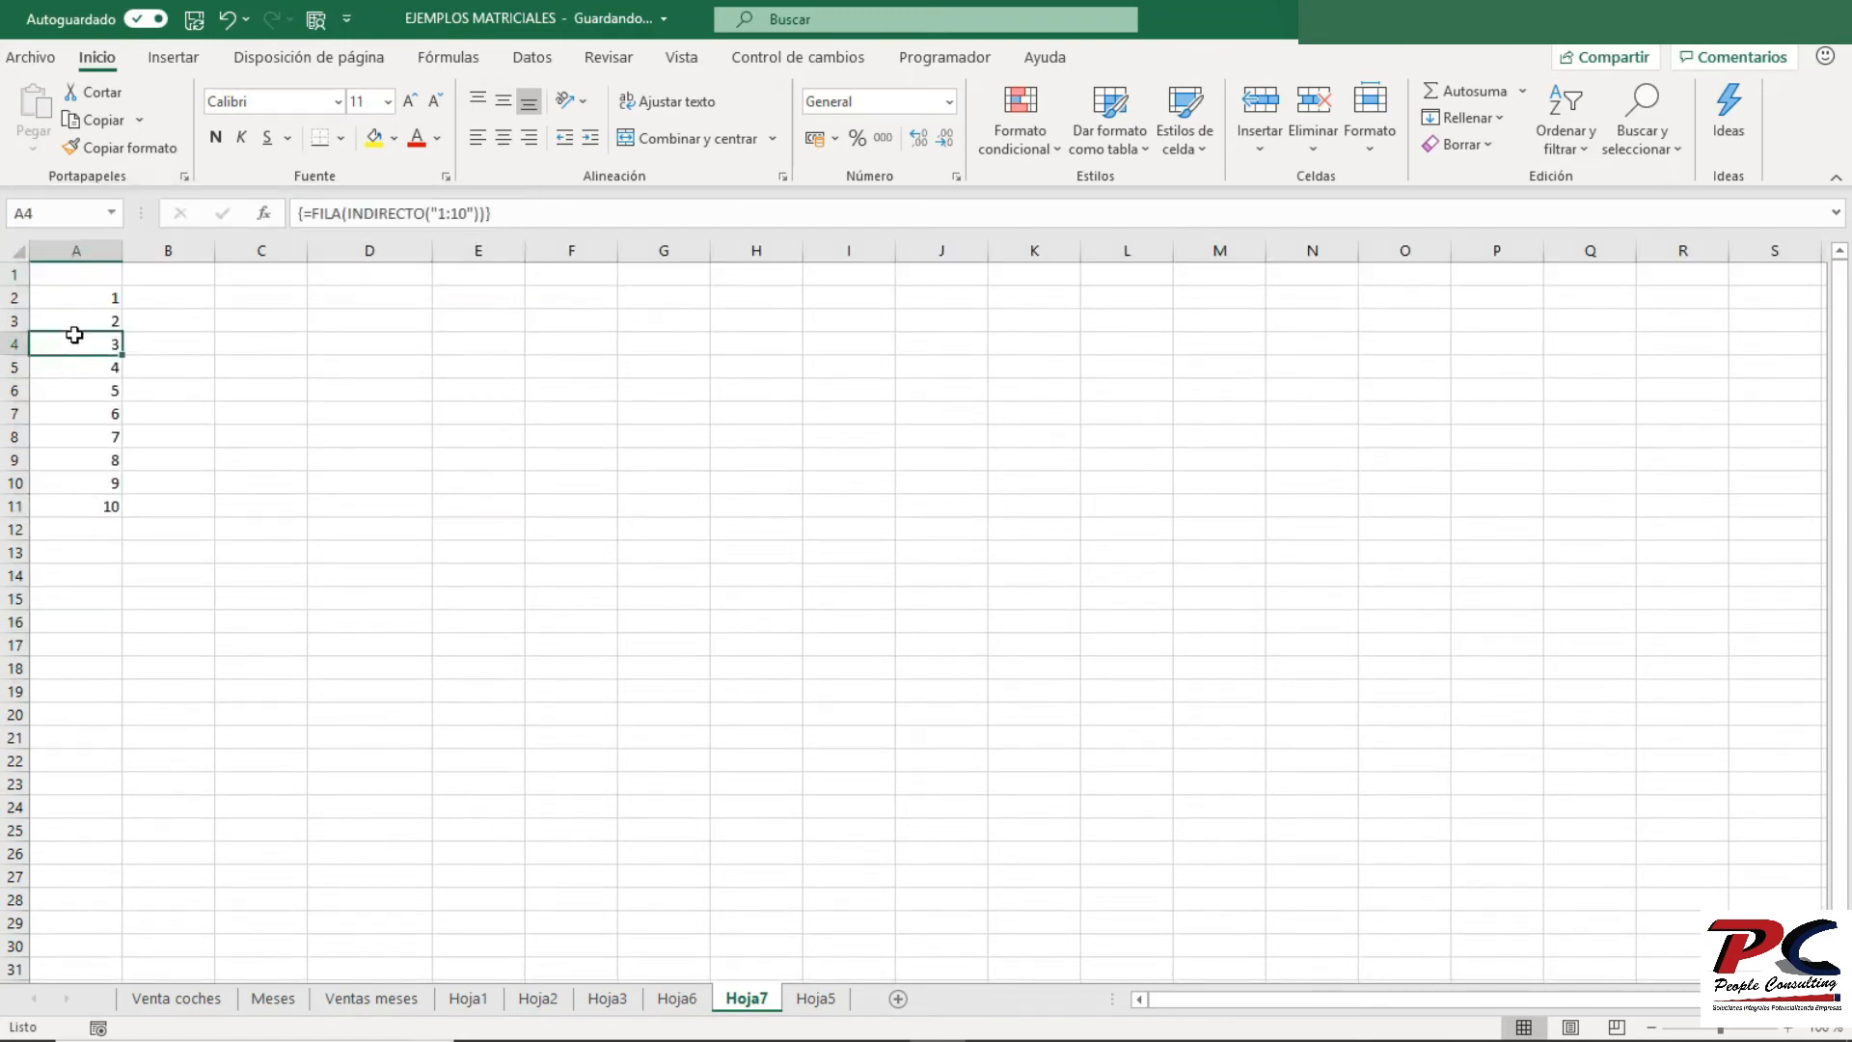
# - Inspect the "1:10" argument of INDIRECTO in A4's array formula and the range A2:A11 it fills
pyautogui.moveTo(476, 216); pyautogui.dragTo(431, 214)
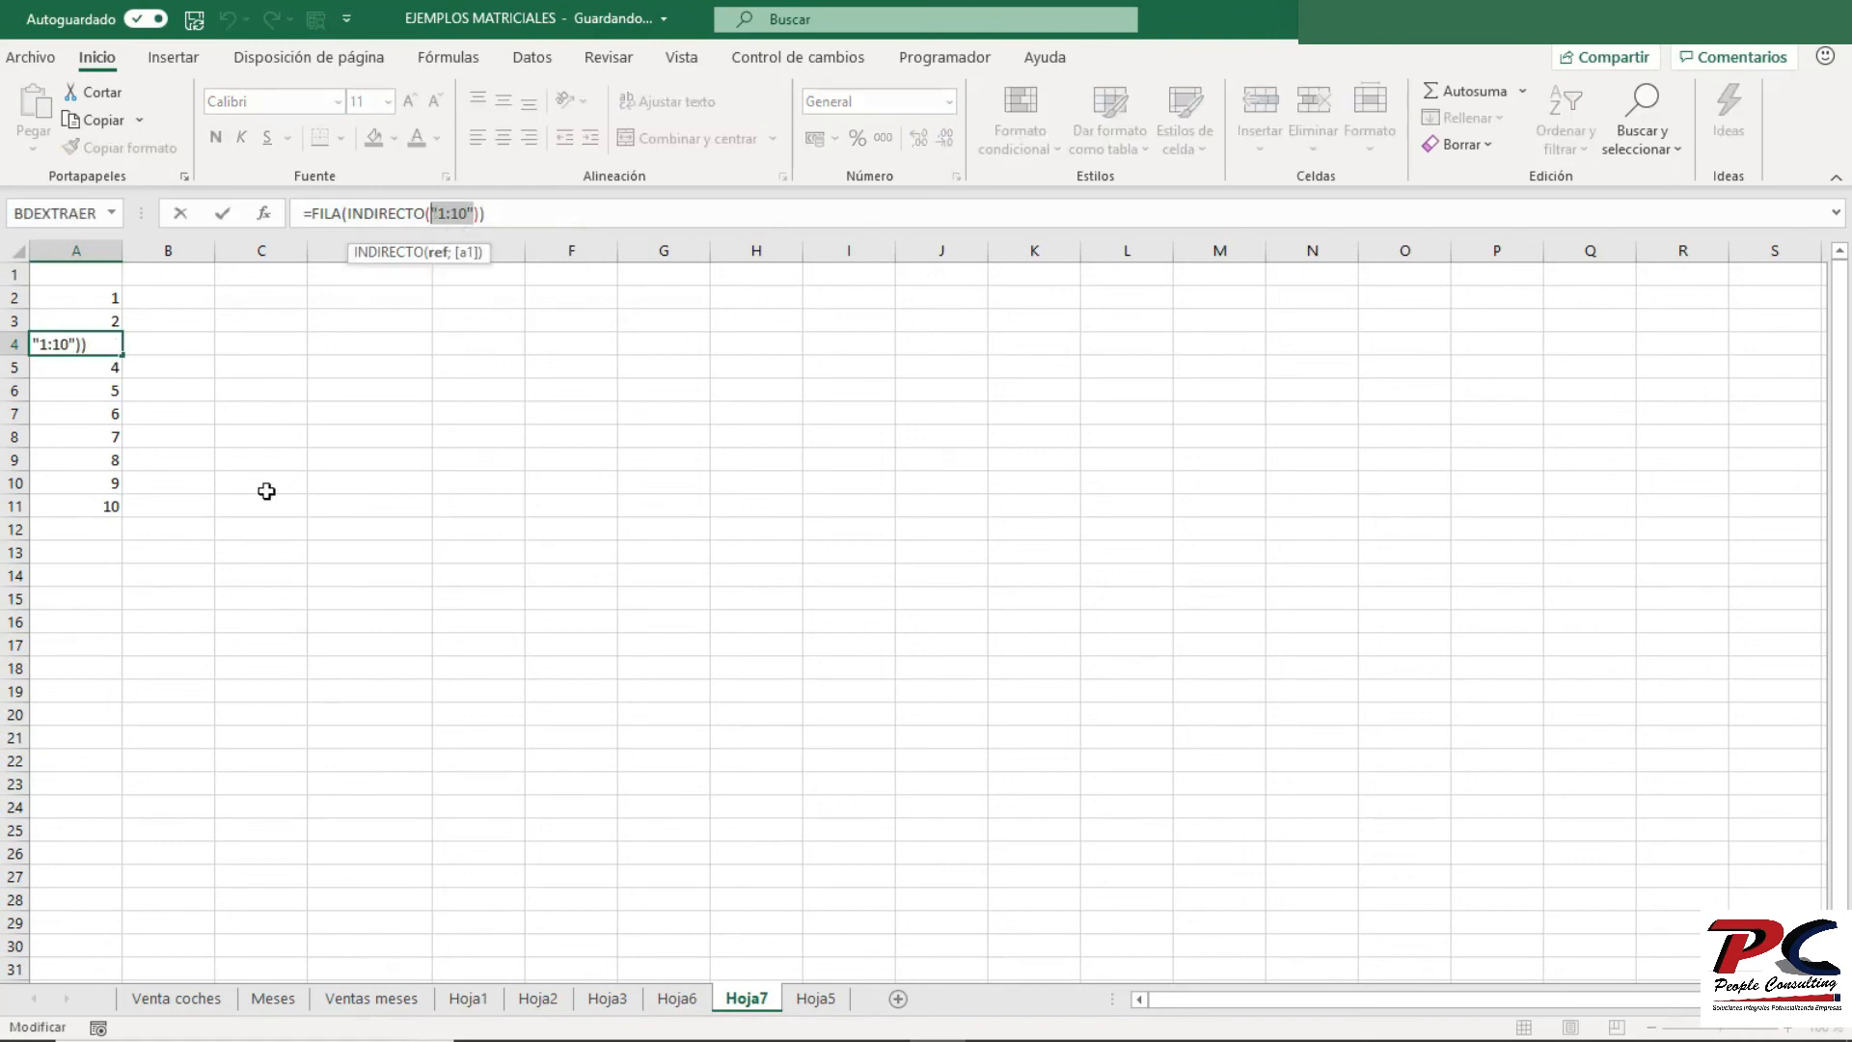
pyautogui.press('Escape')
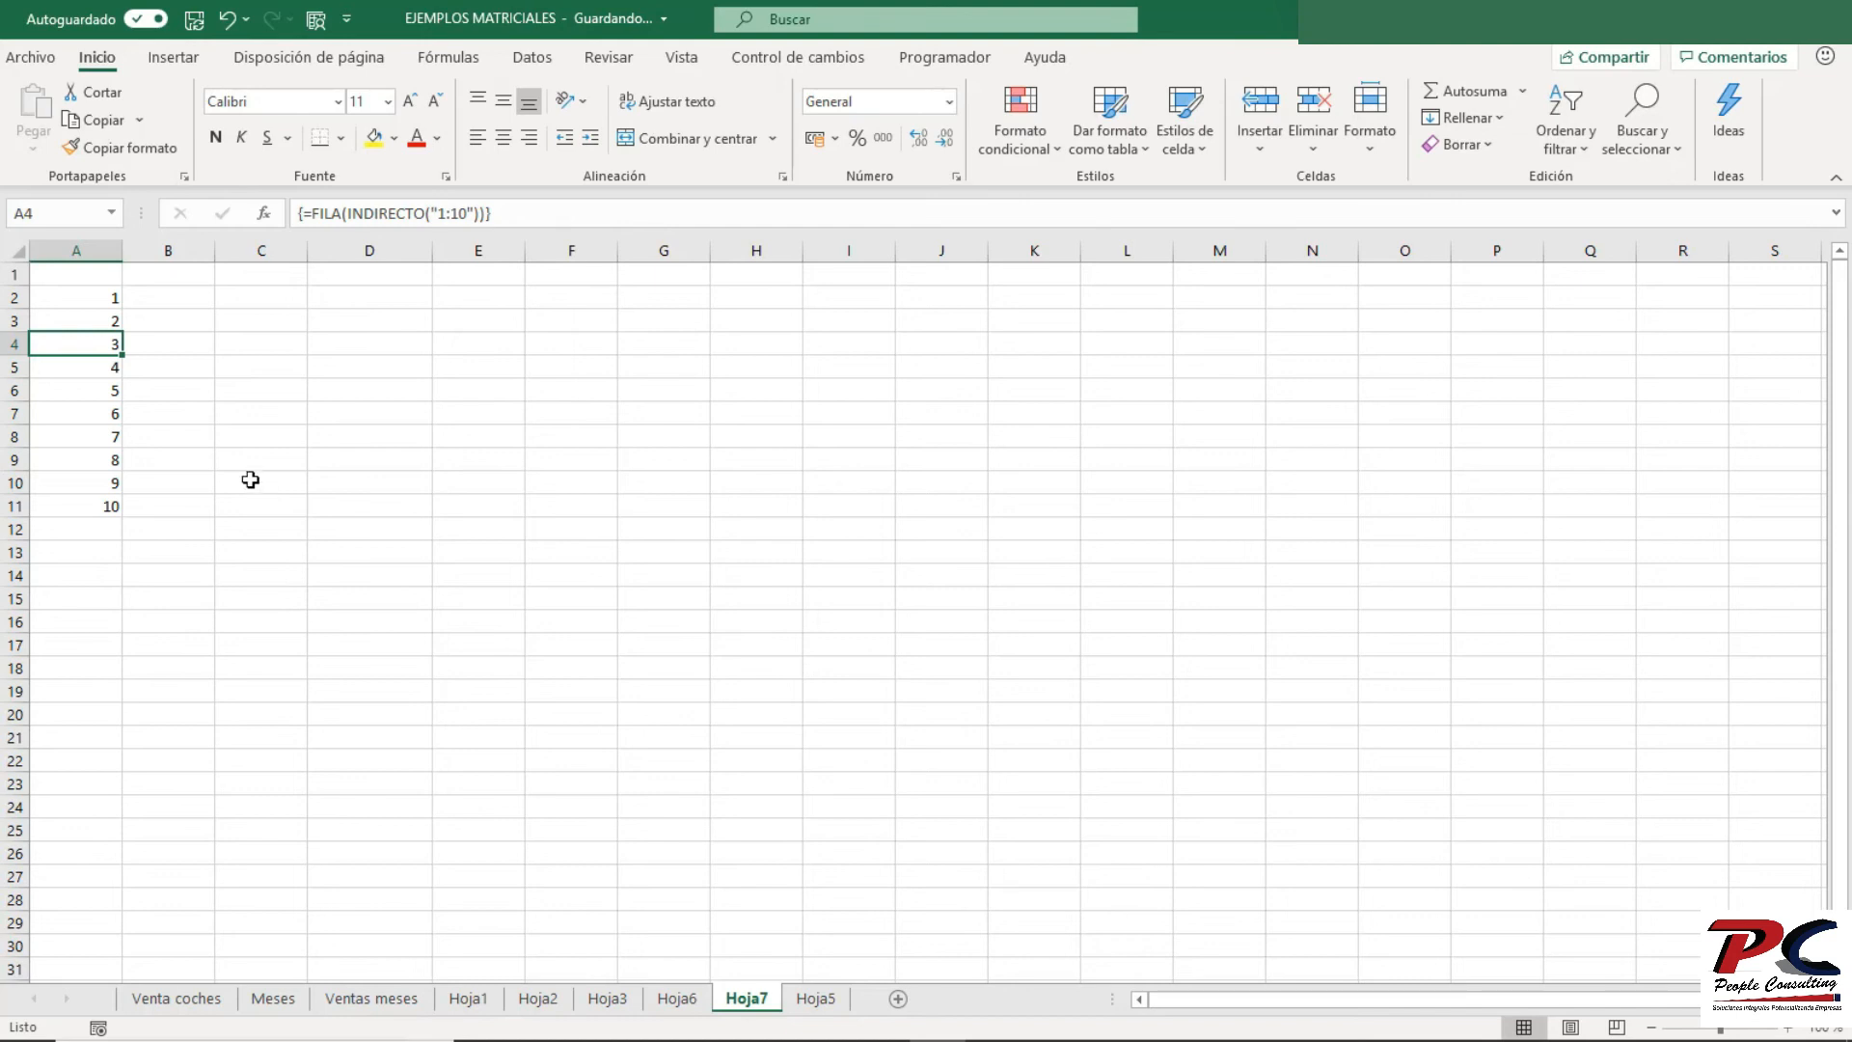
pyautogui.click(94, 295)
pyautogui.moveTo(94, 295); pyautogui.dragTo(96, 518)
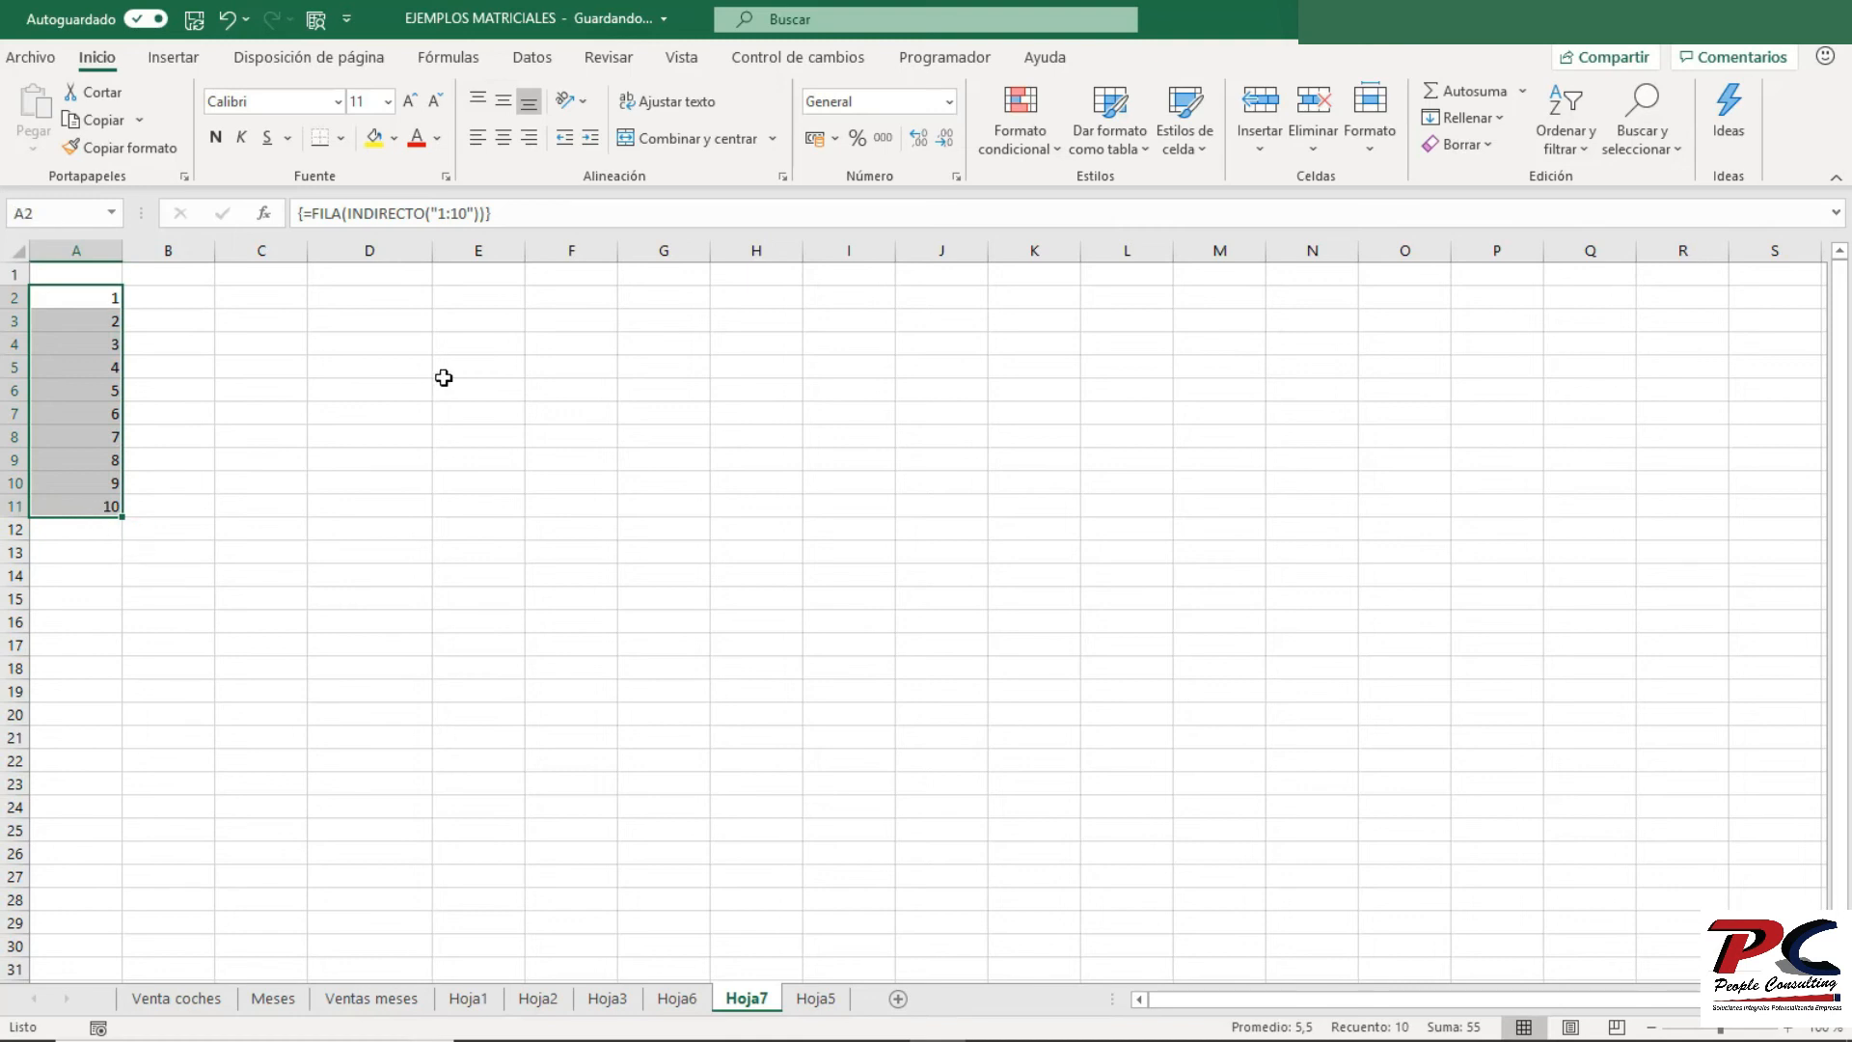
pyautogui.click(412, 386)
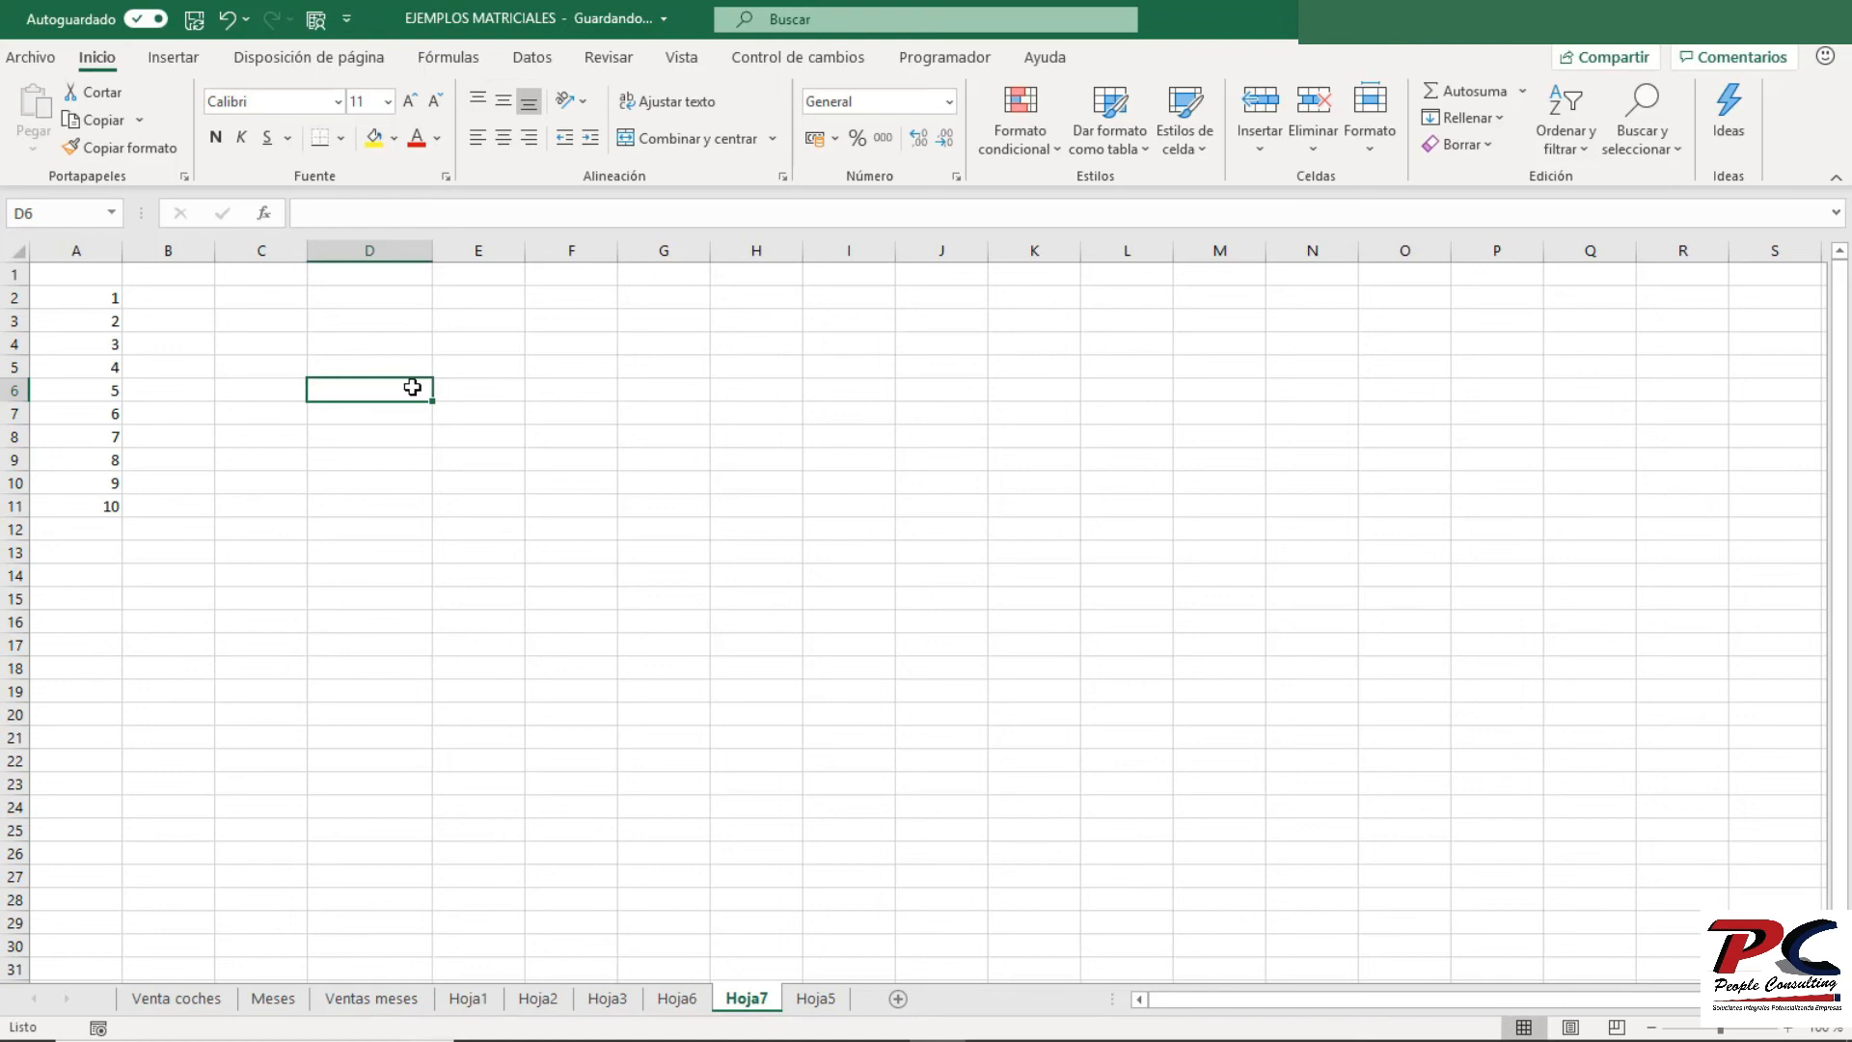
pyautogui.click(633, 644)
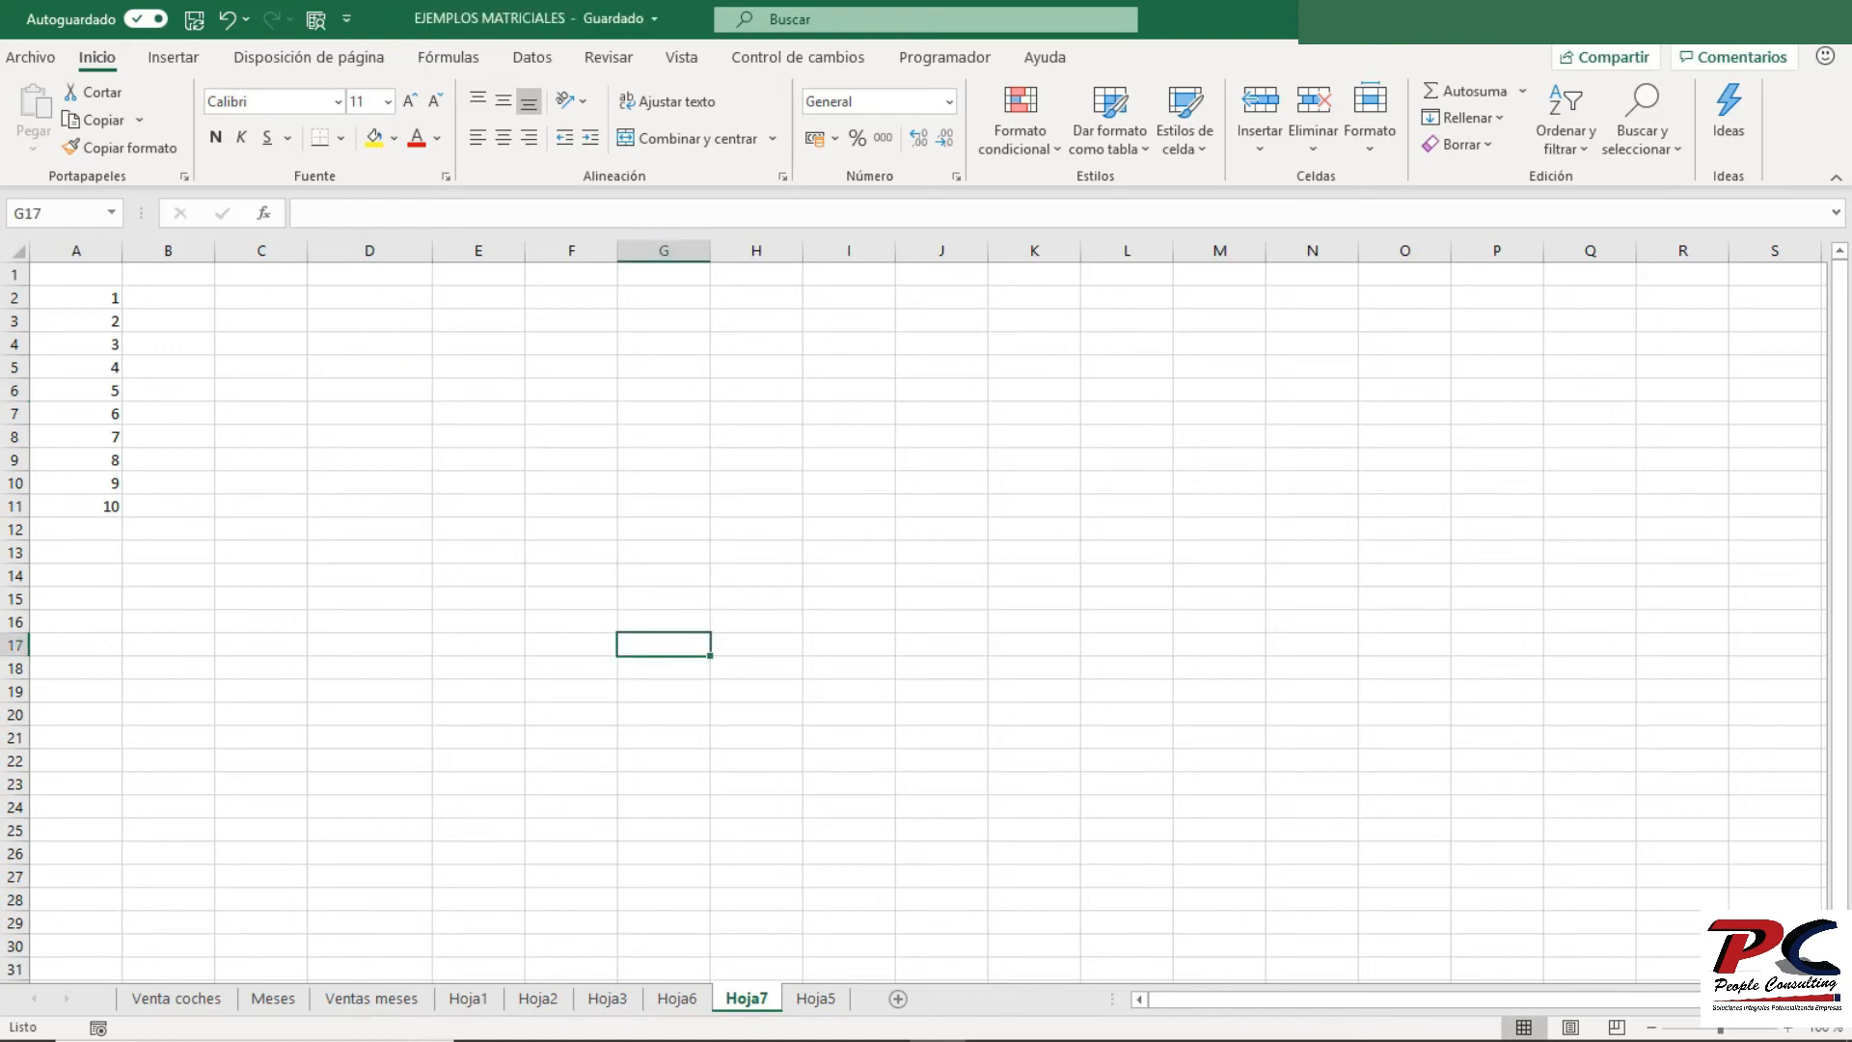
# - Switch to the condicional_SI_RESUELTO workbook and clear the Bono 1, Bono 2 and Descuento values in I3:K17
pyautogui.click(543, 1022)
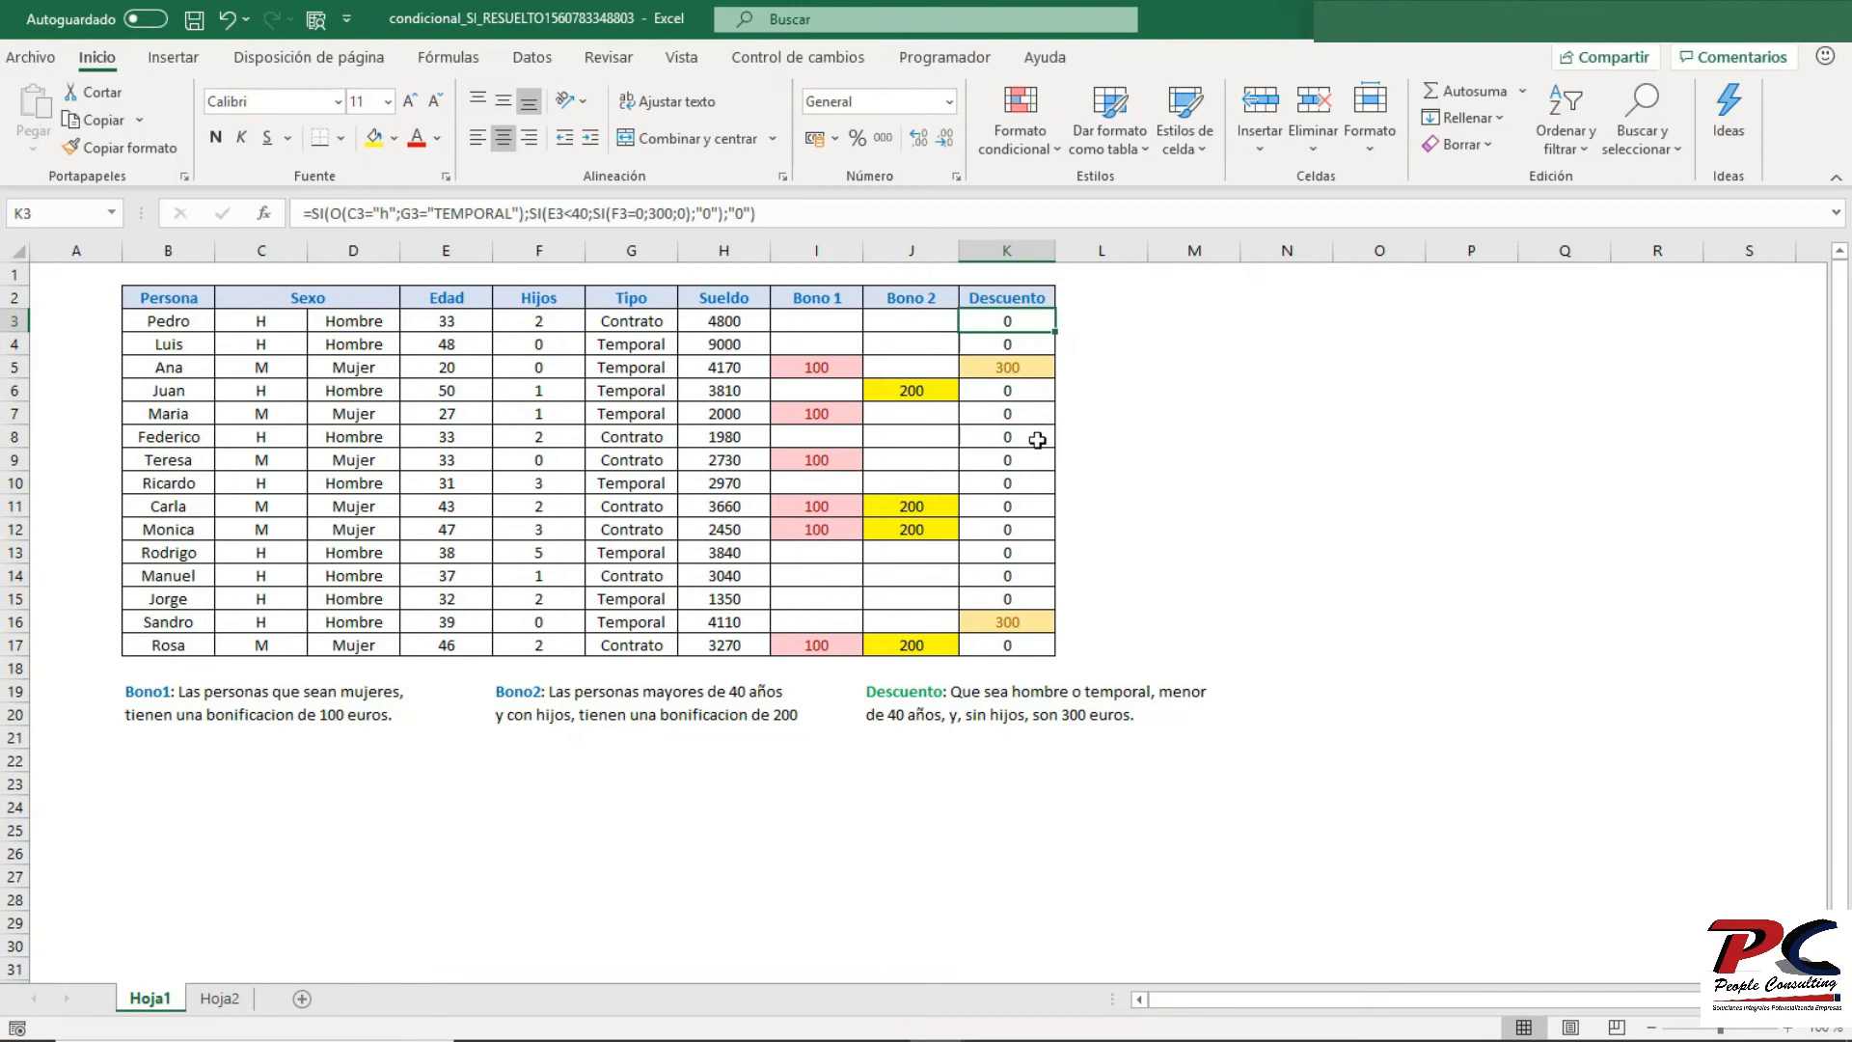
pyautogui.moveTo(848, 321); pyautogui.dragTo(1008, 645)
pyautogui.press('Delete')
pyautogui.click(1256, 477)
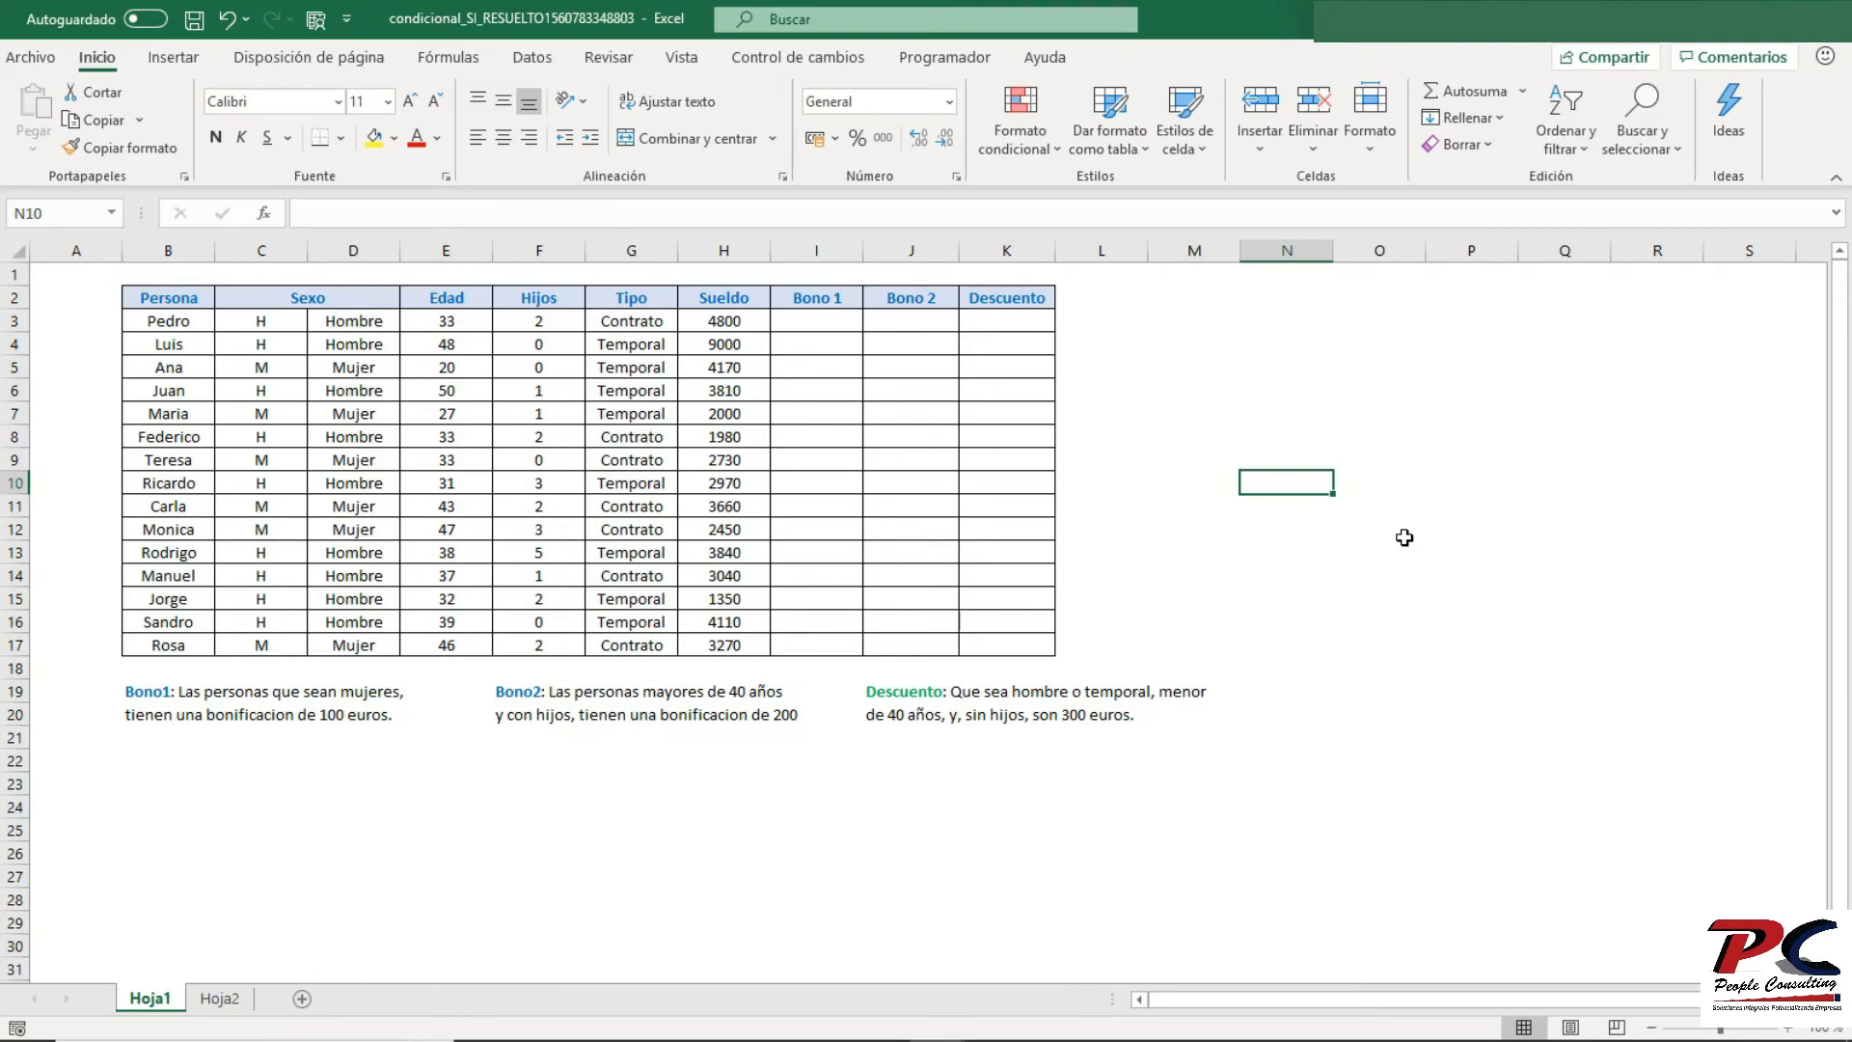
pyautogui.click(111, 213)
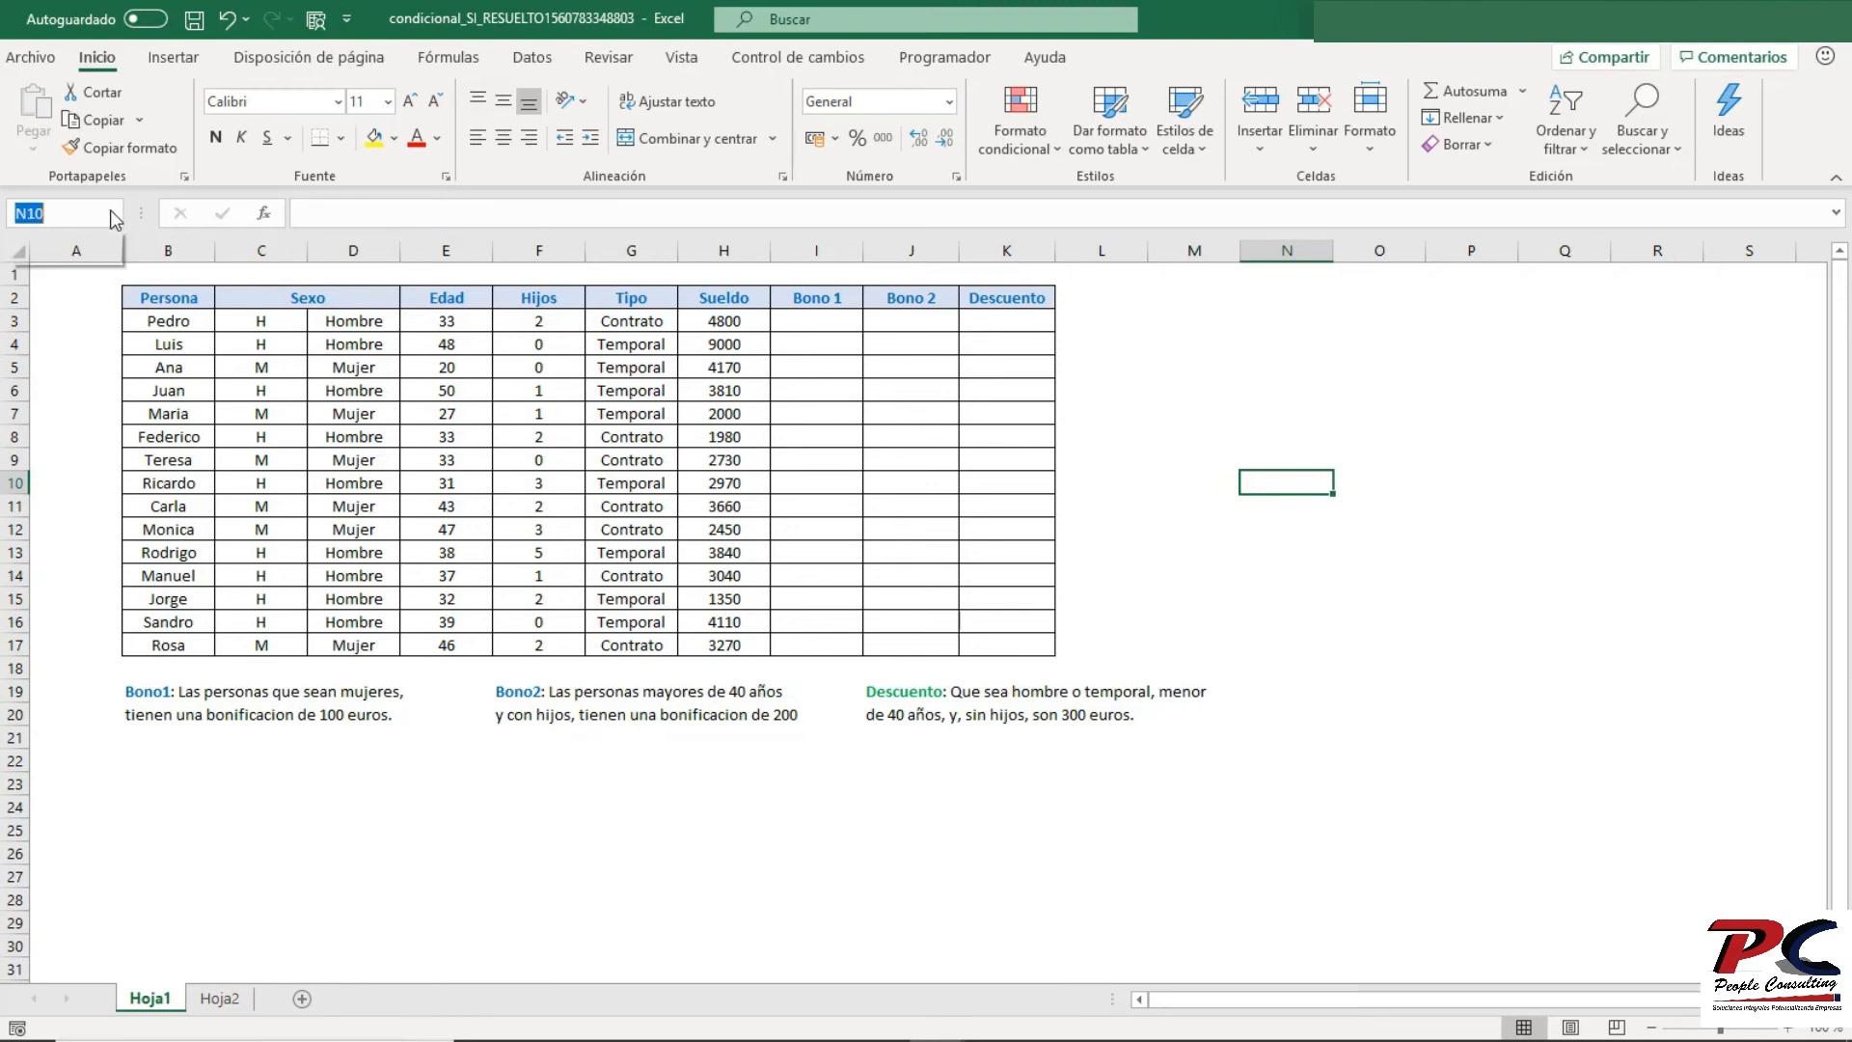
pyautogui.click(113, 214)
# - Enter =SI(C3="m";100) in I3 and fill it down the Bono 1 column to row 17
pyautogui.click(824, 321)
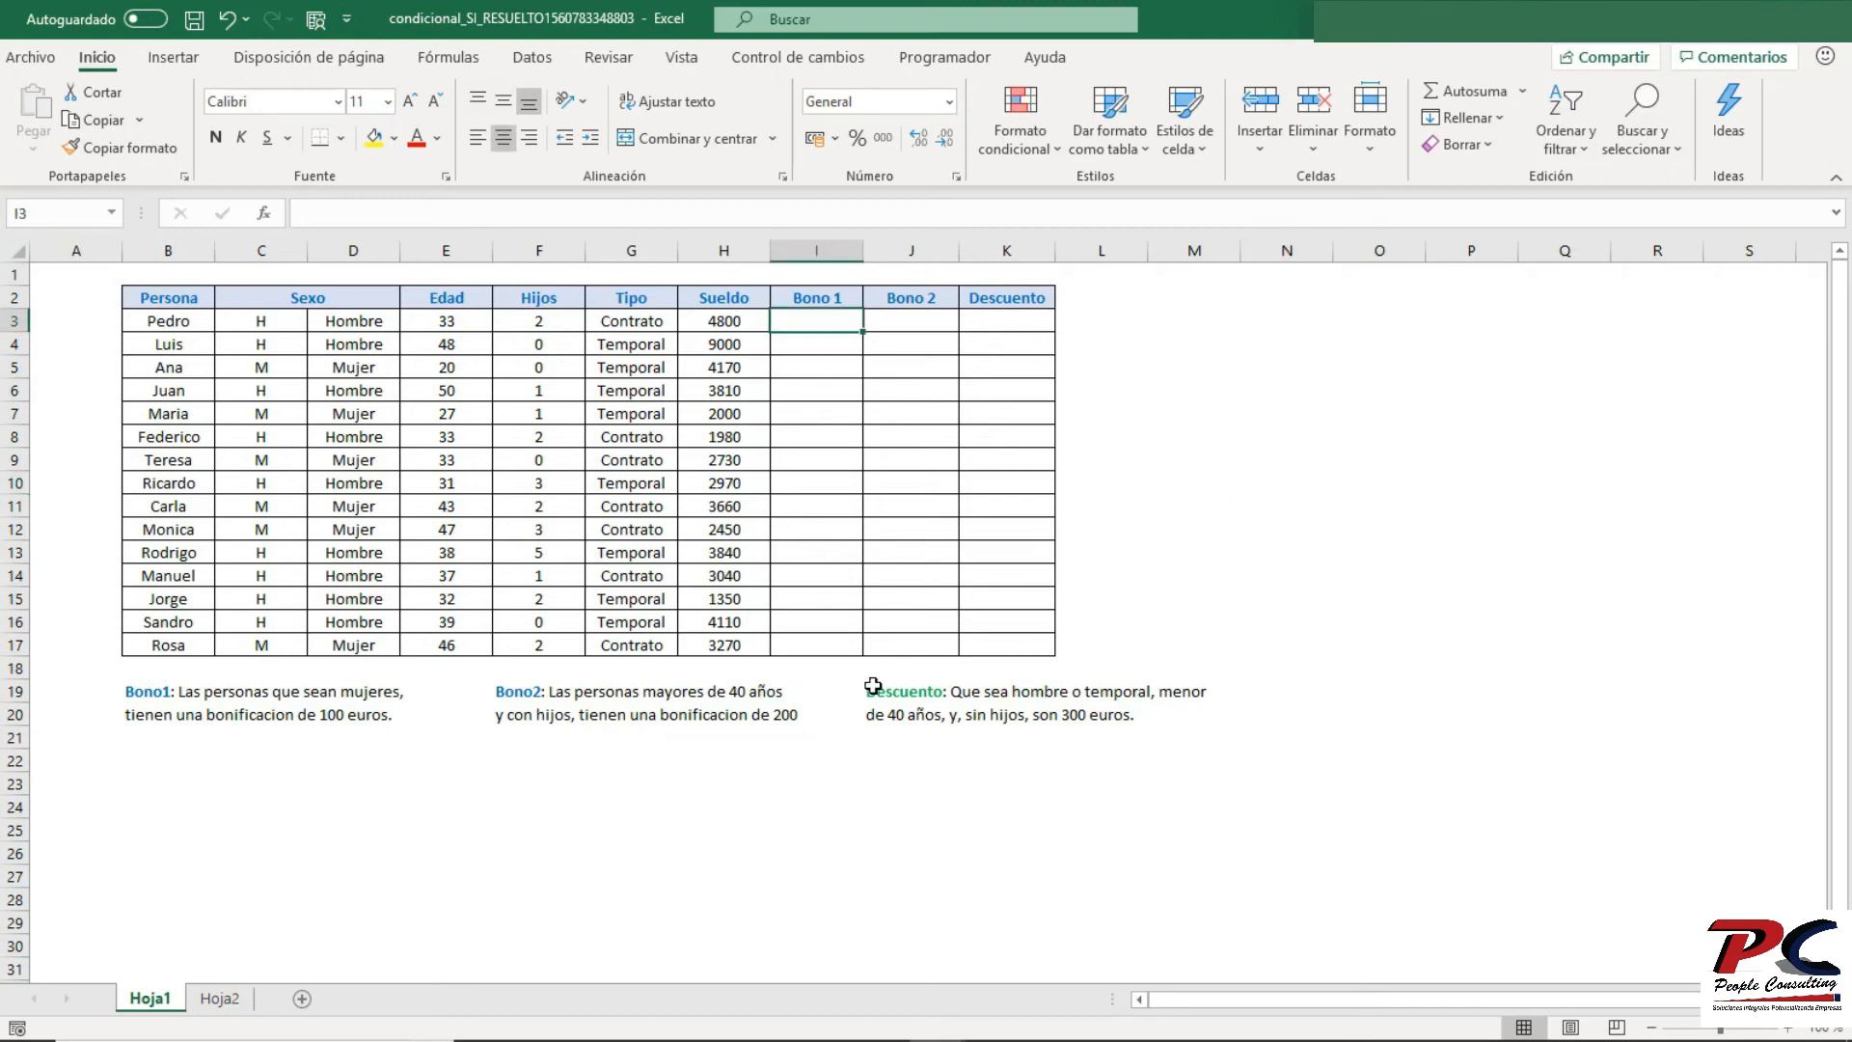
pyautogui.write('=SI(')
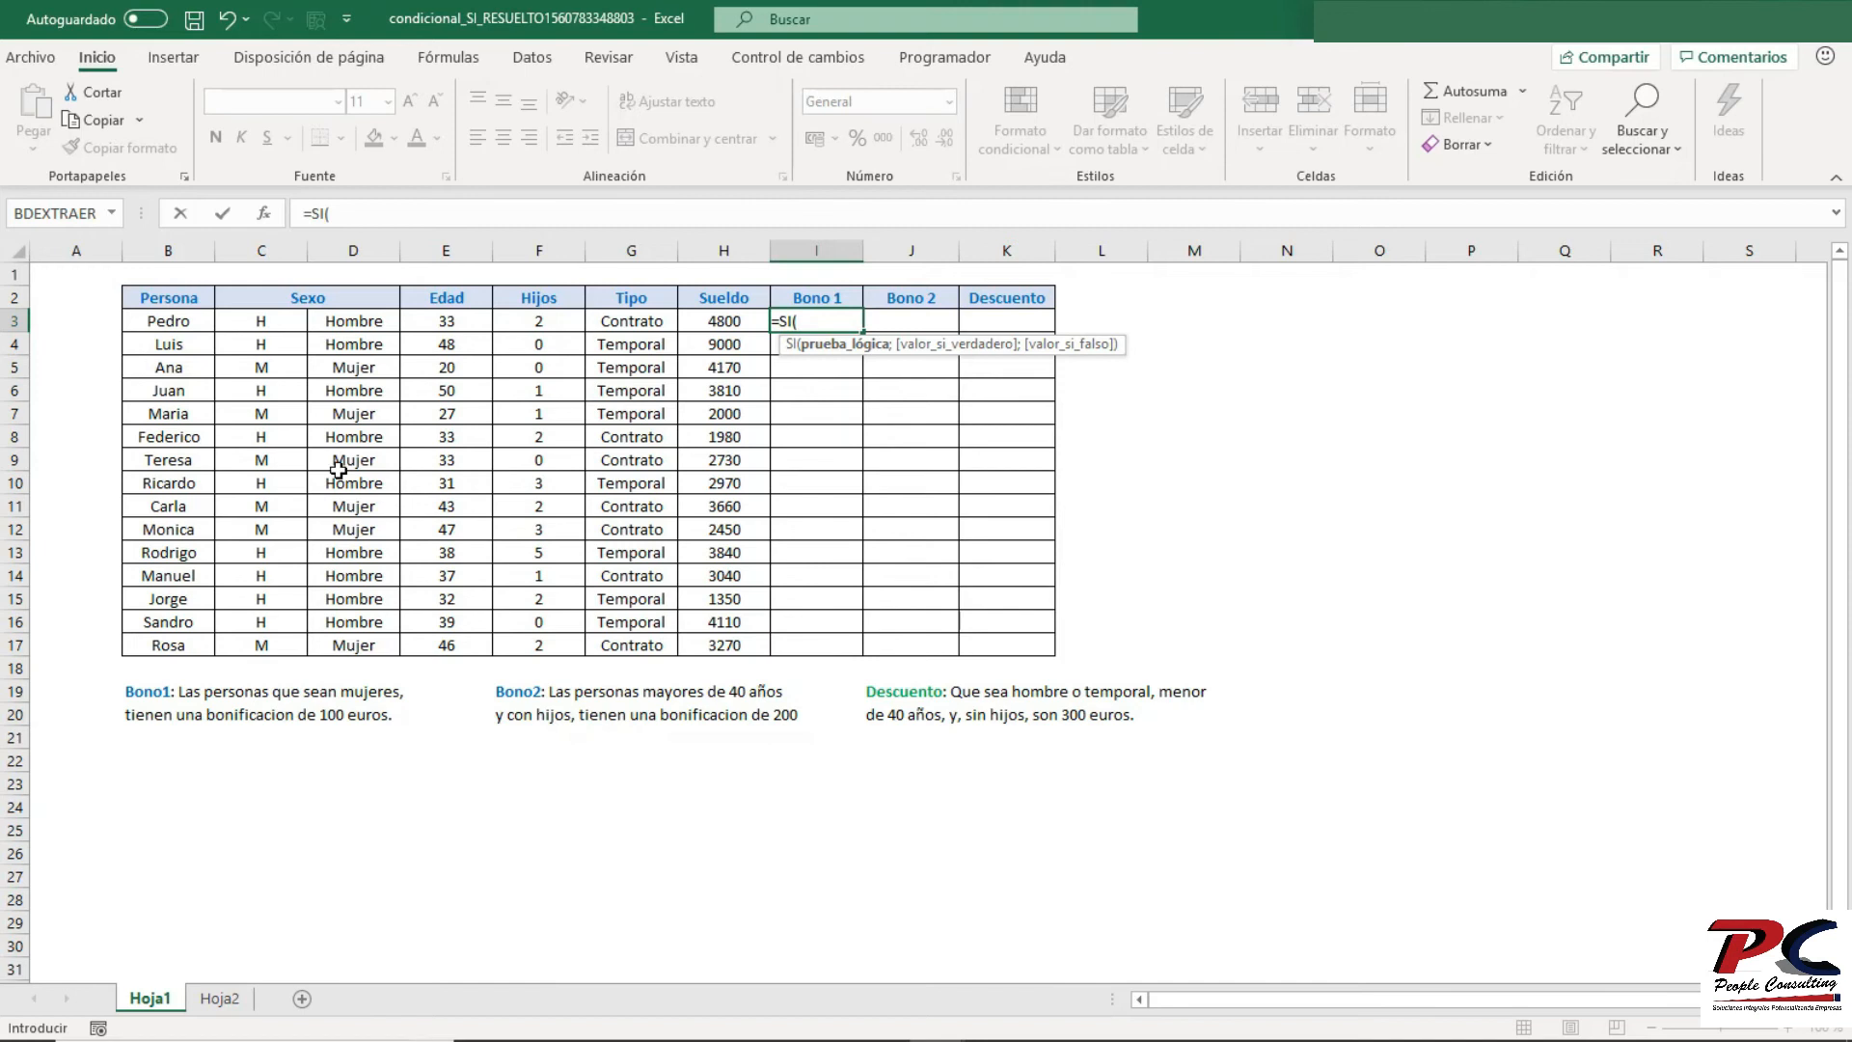
pyautogui.click(265, 323)
pyautogui.write('="m"')
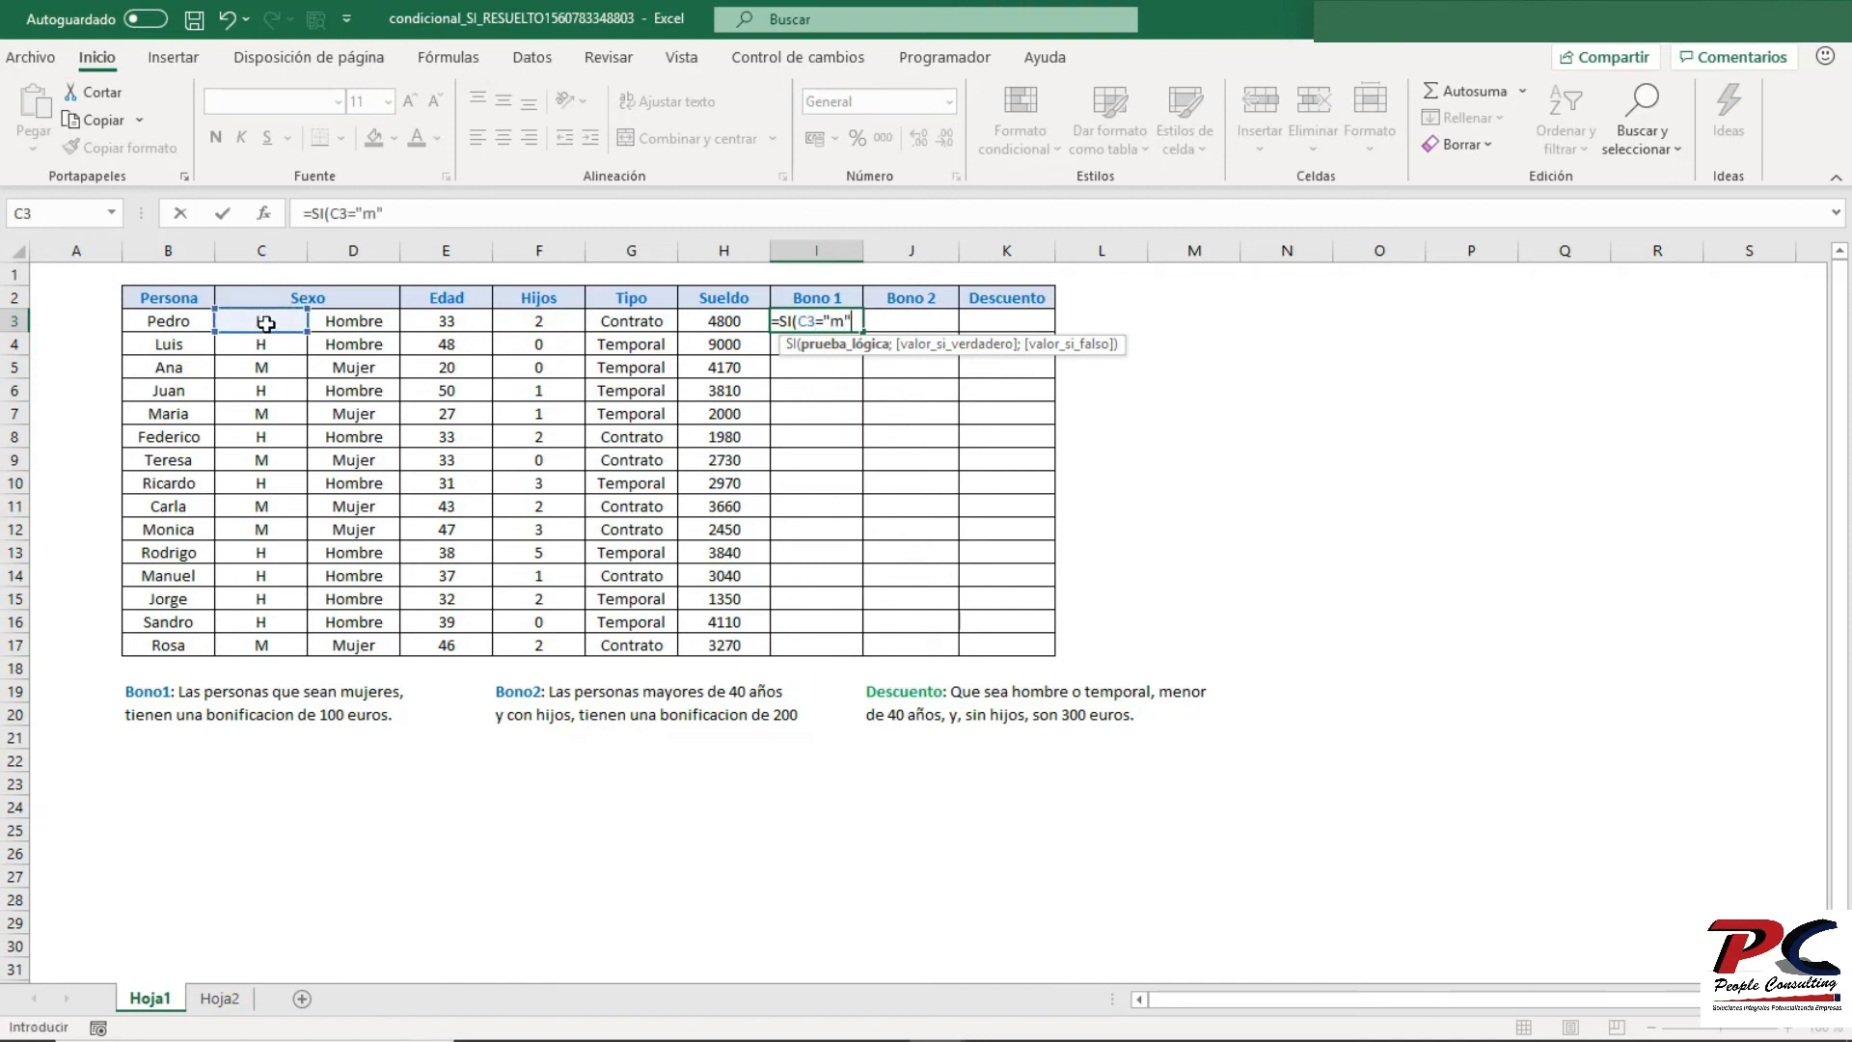
pyautogui.write(';100')
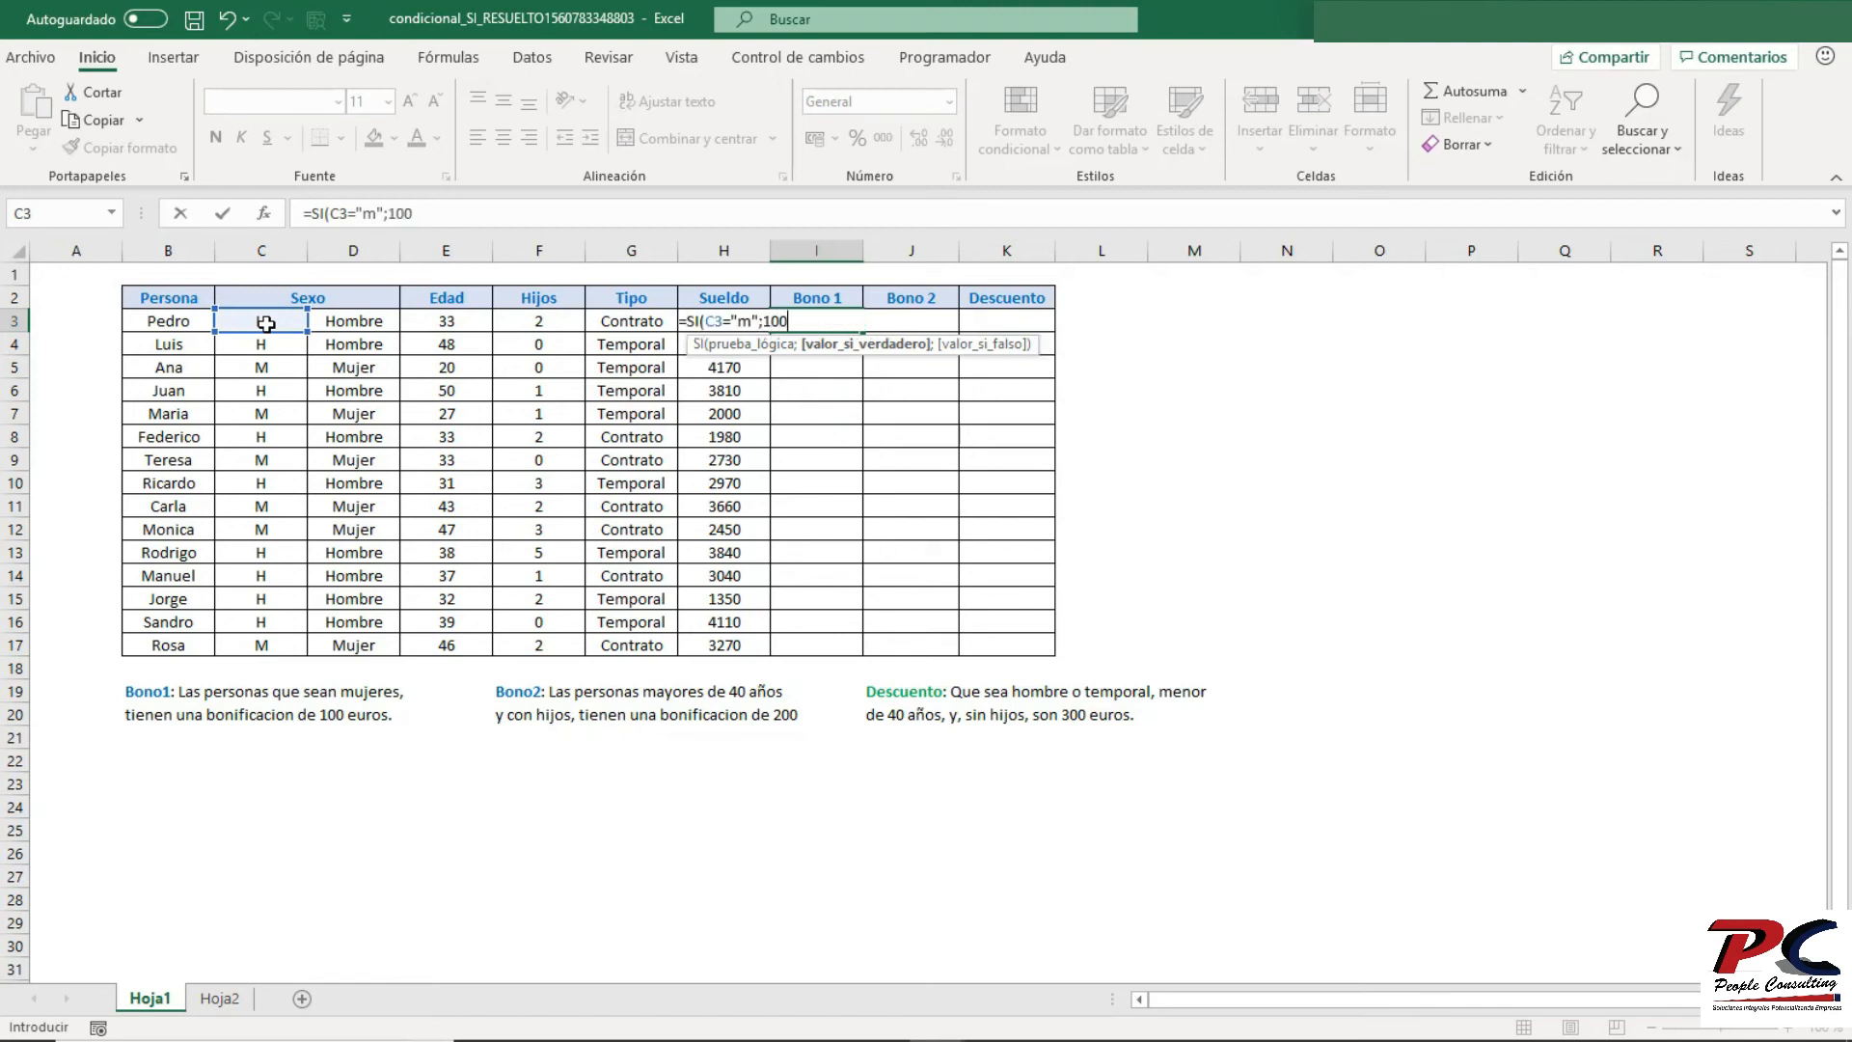
pyautogui.write(')')
pyautogui.press('Return')
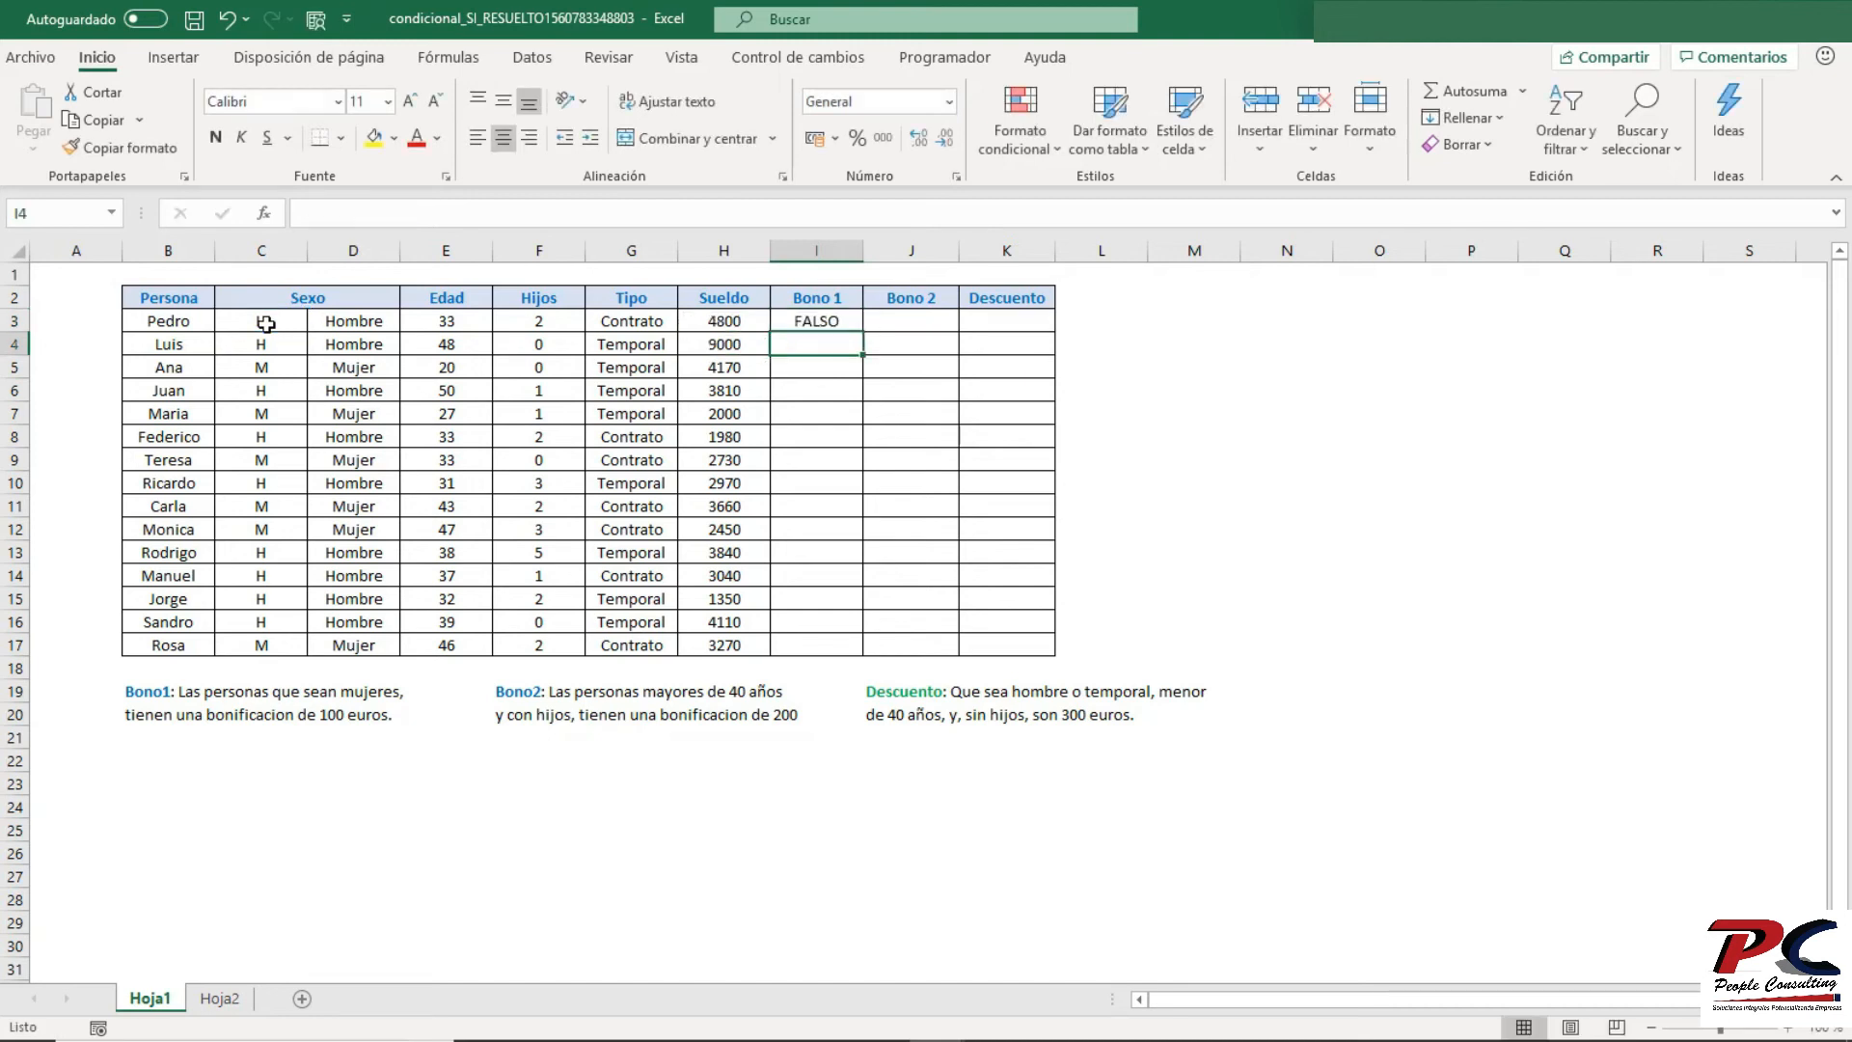
pyautogui.click(826, 322)
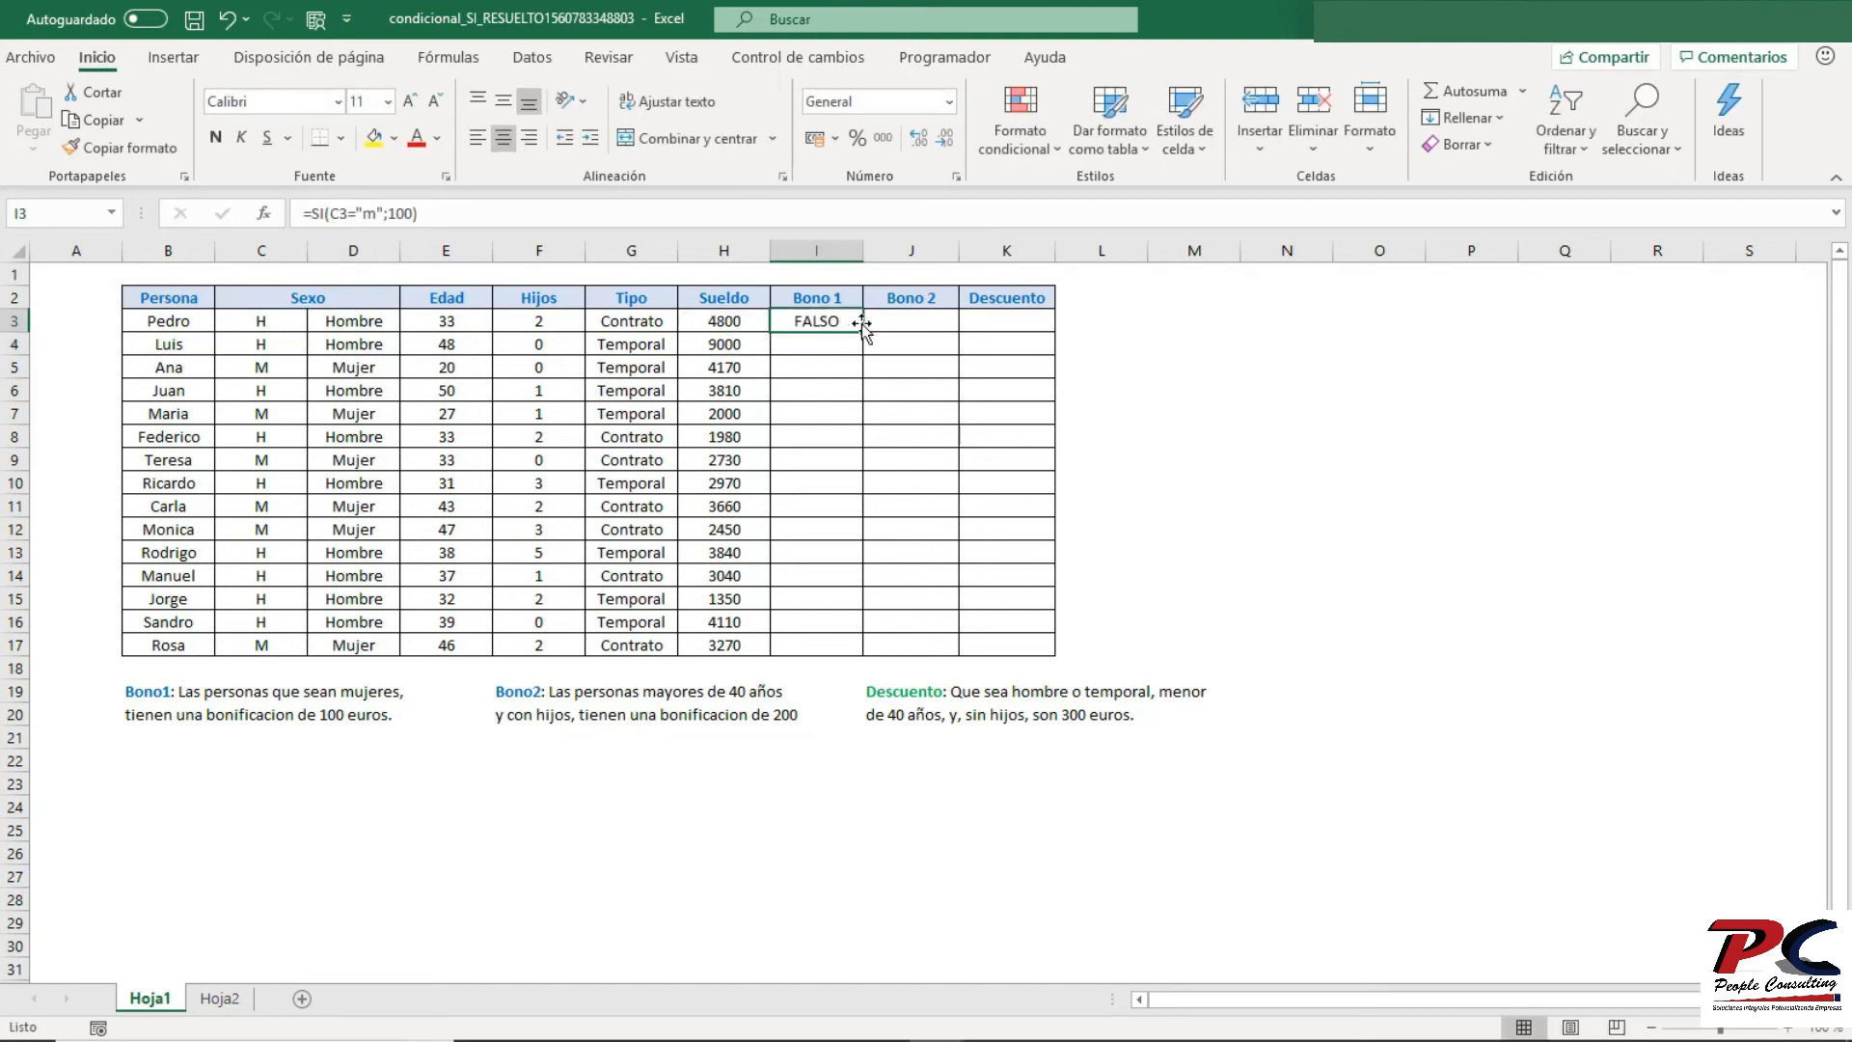
pyautogui.doubleClick(868, 330)
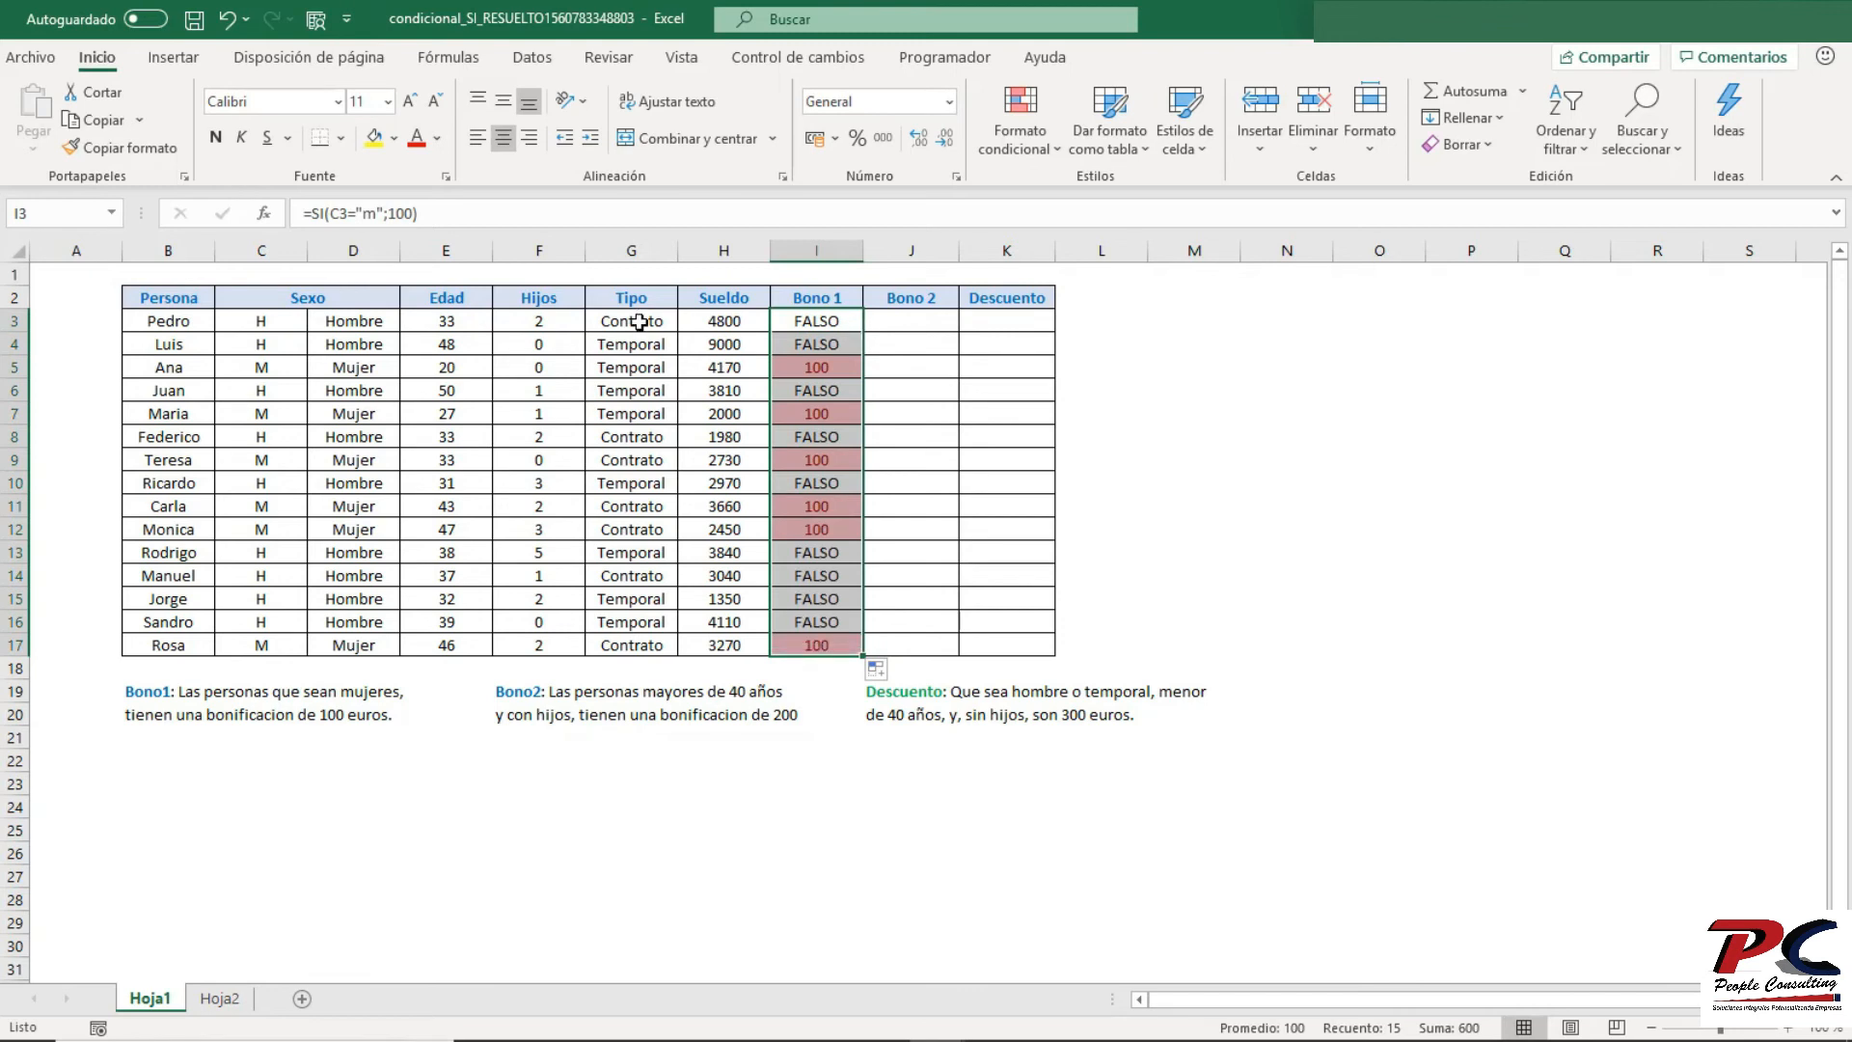
# - Name the range I3:I17 datos and change its header in I2 to Datos
pyautogui.click(59, 214)
pyautogui.write('datos')
pyautogui.press('Return')
pyautogui.click(838, 302)
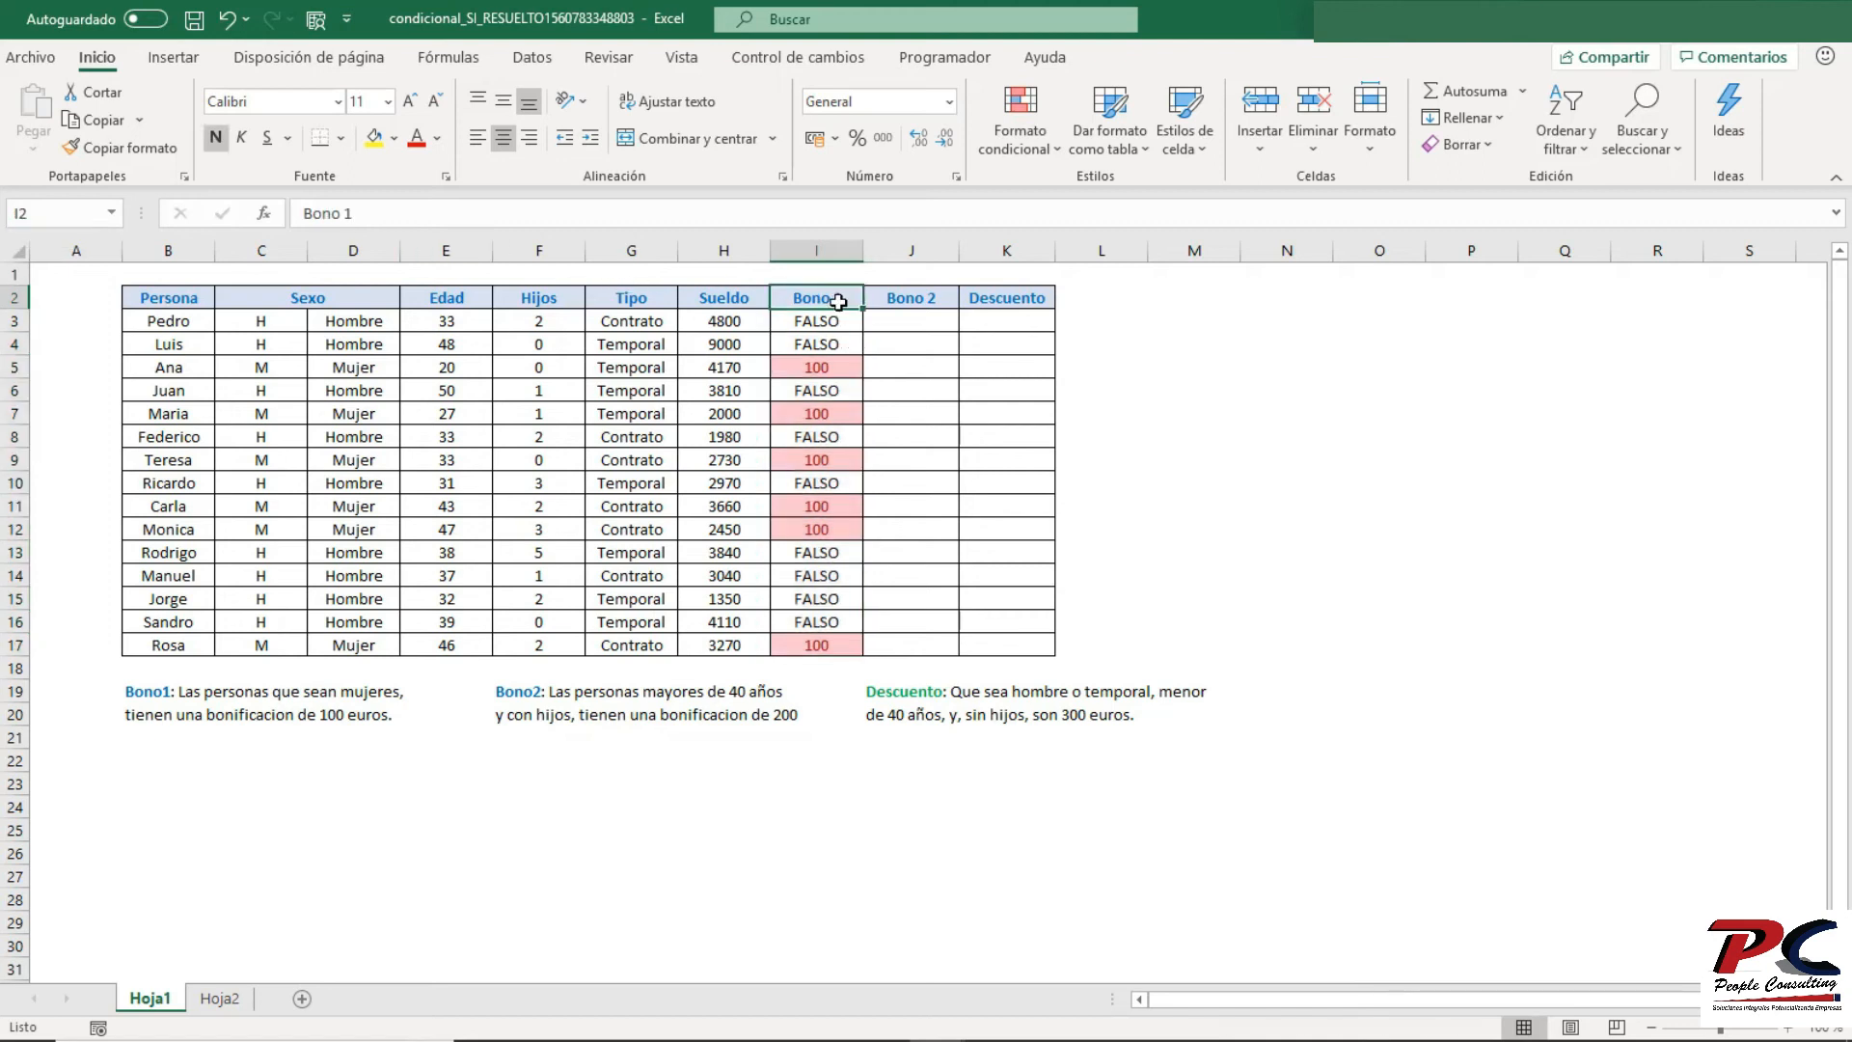
pyautogui.write('Datos')
pyautogui.press('Return')
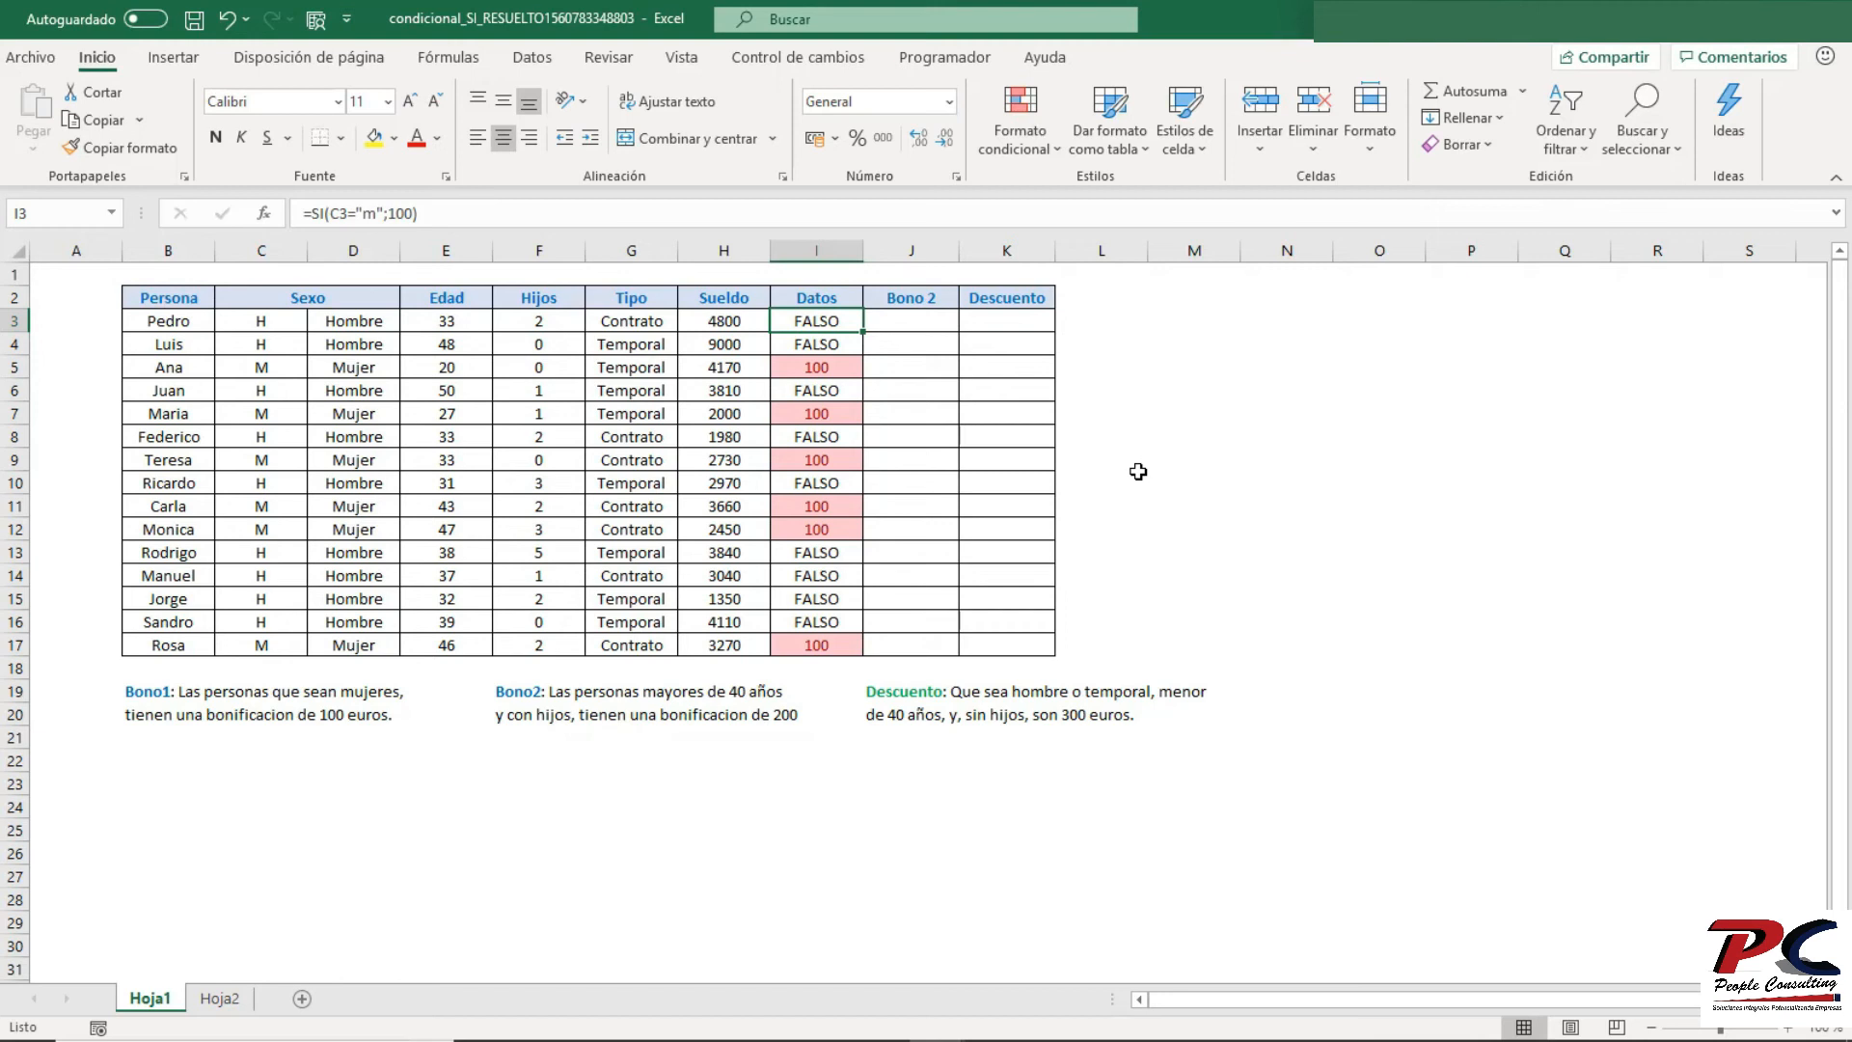
# - Enter the array formula =SUMA(SI(ESERROR(datos);"";datos)) in L3 to sum the range while ignoring errors
pyautogui.click(1083, 315)
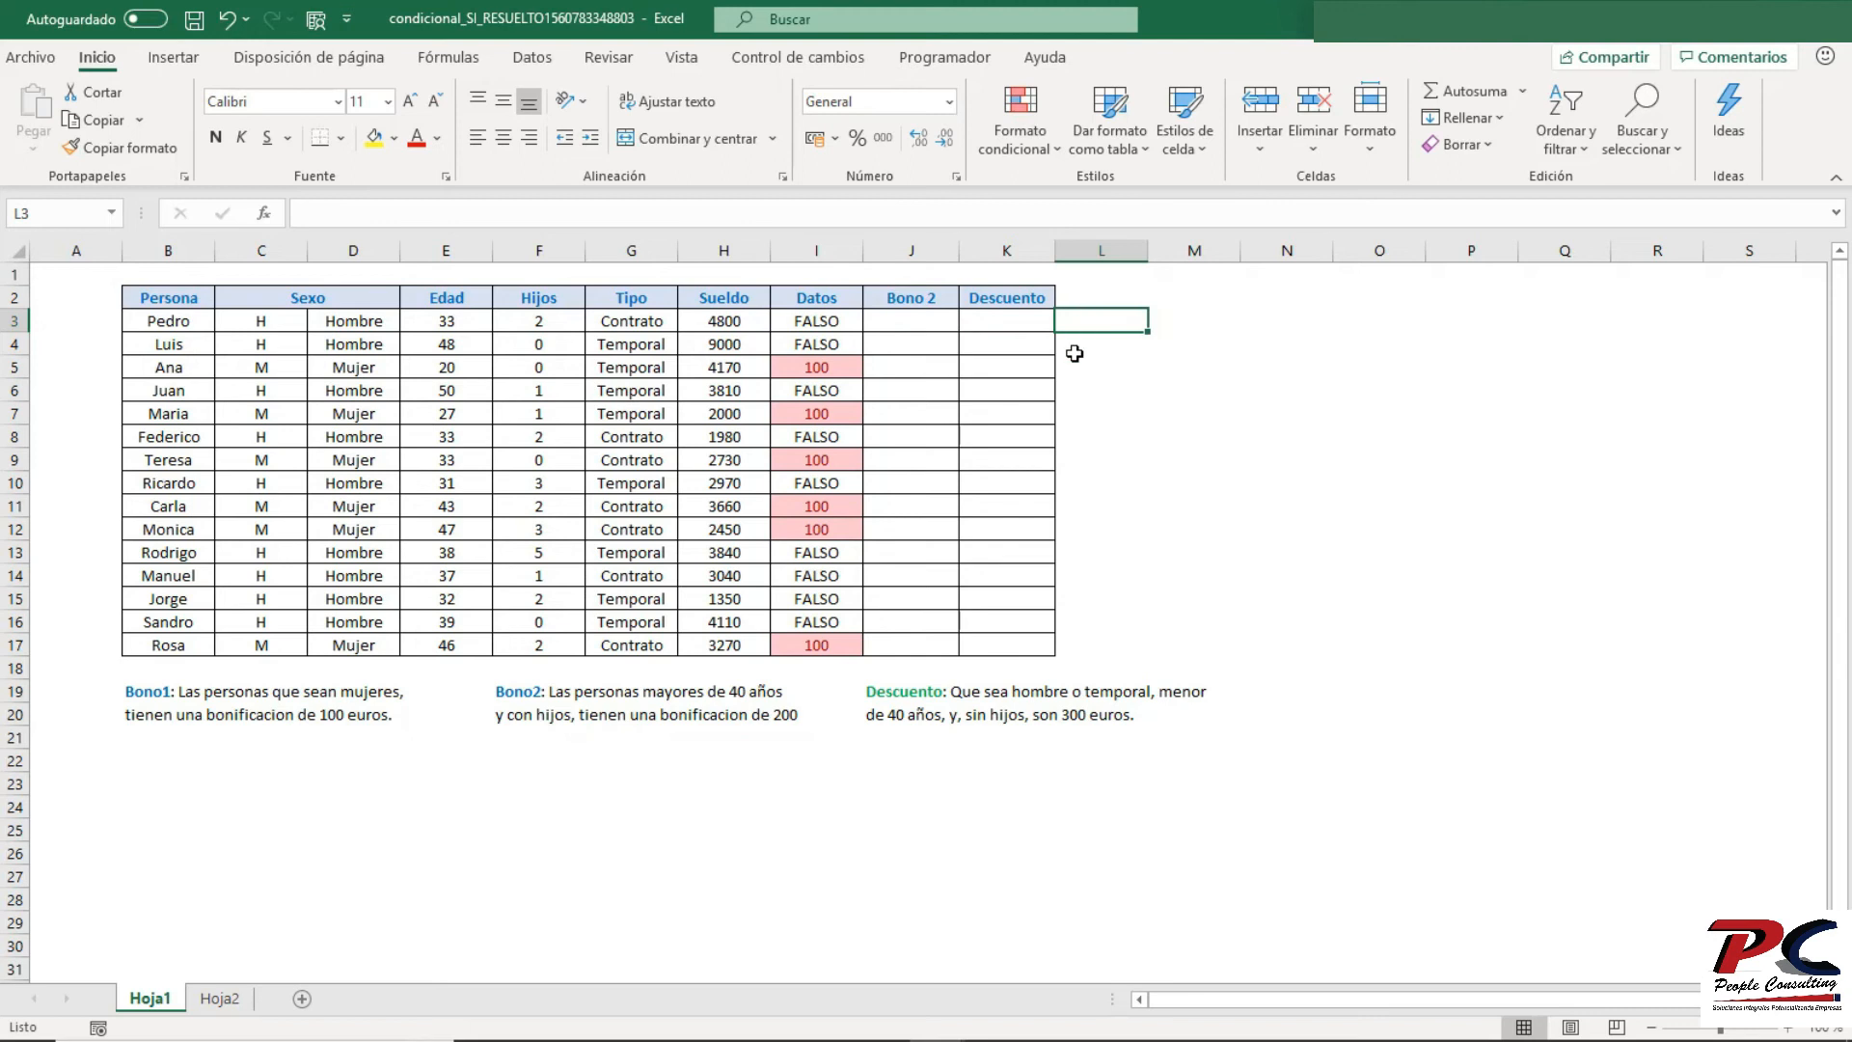
pyautogui.write('=suma')
pyautogui.press('Tab')
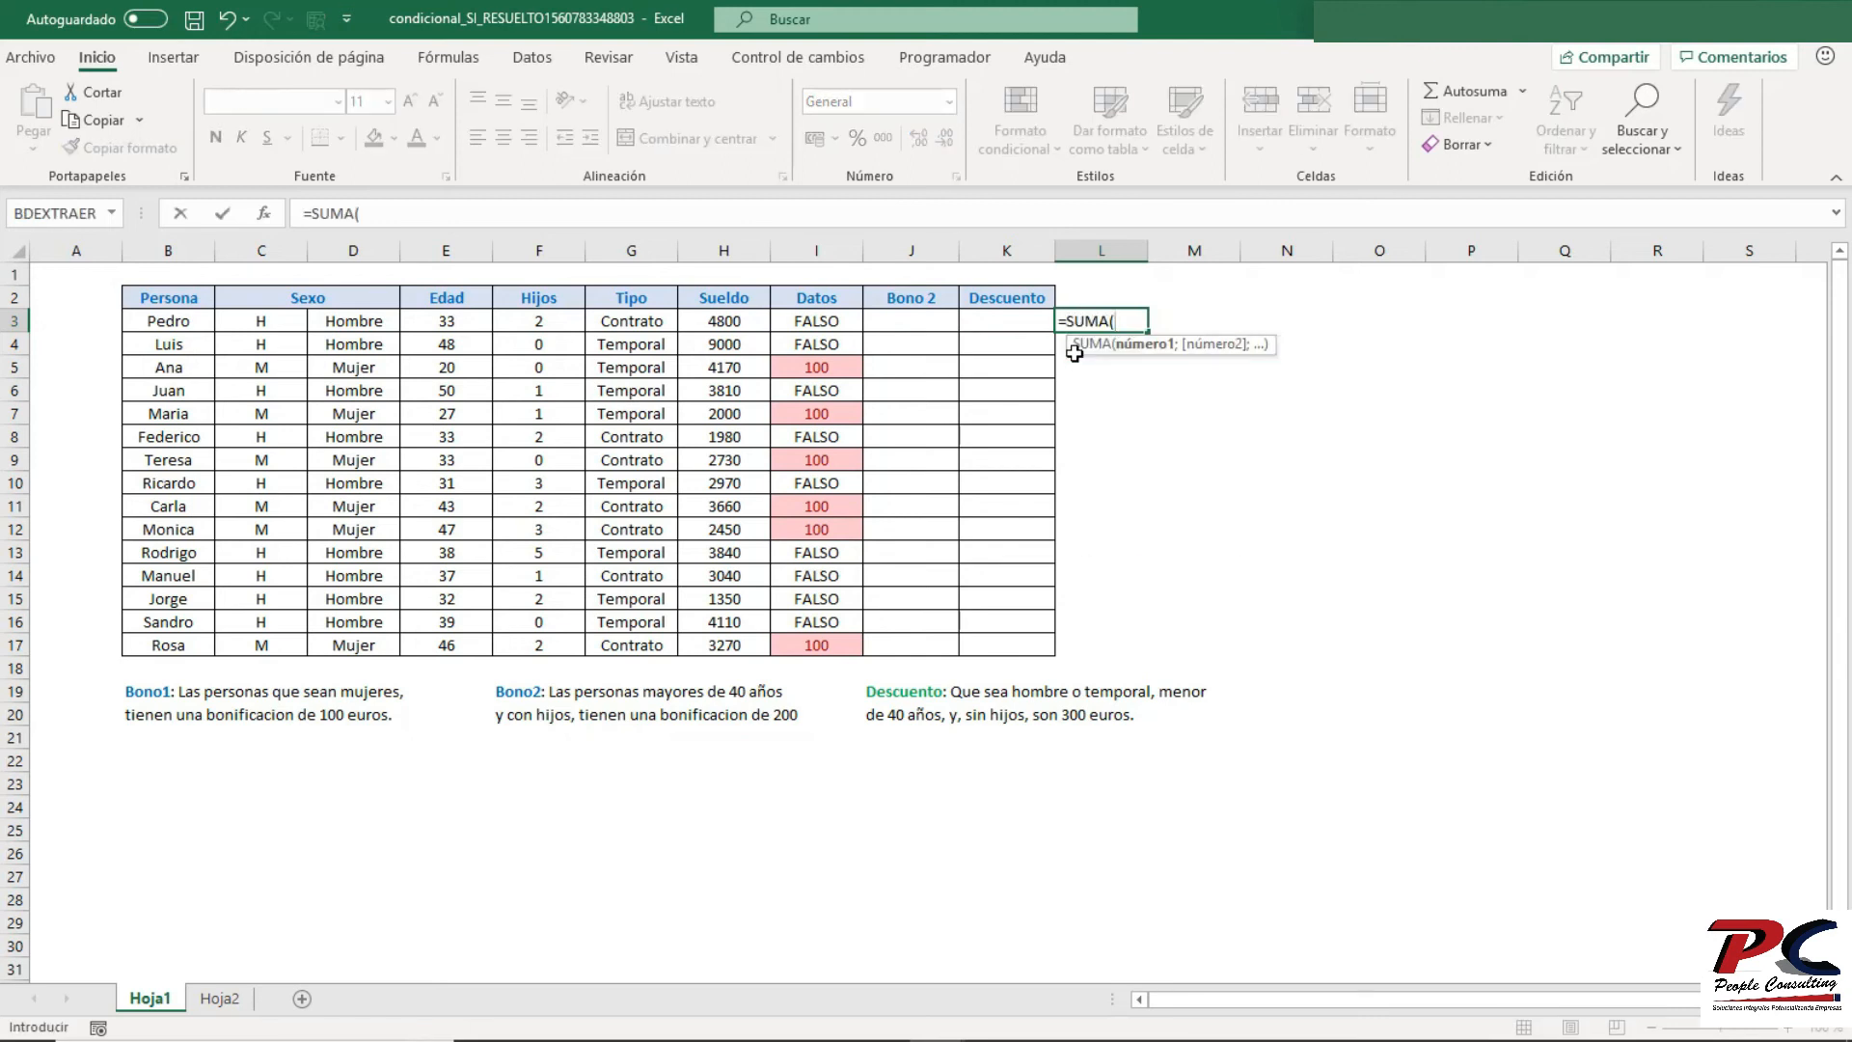
pyautogui.write('si')
pyautogui.press('Tab')
pyautogui.write('eser')
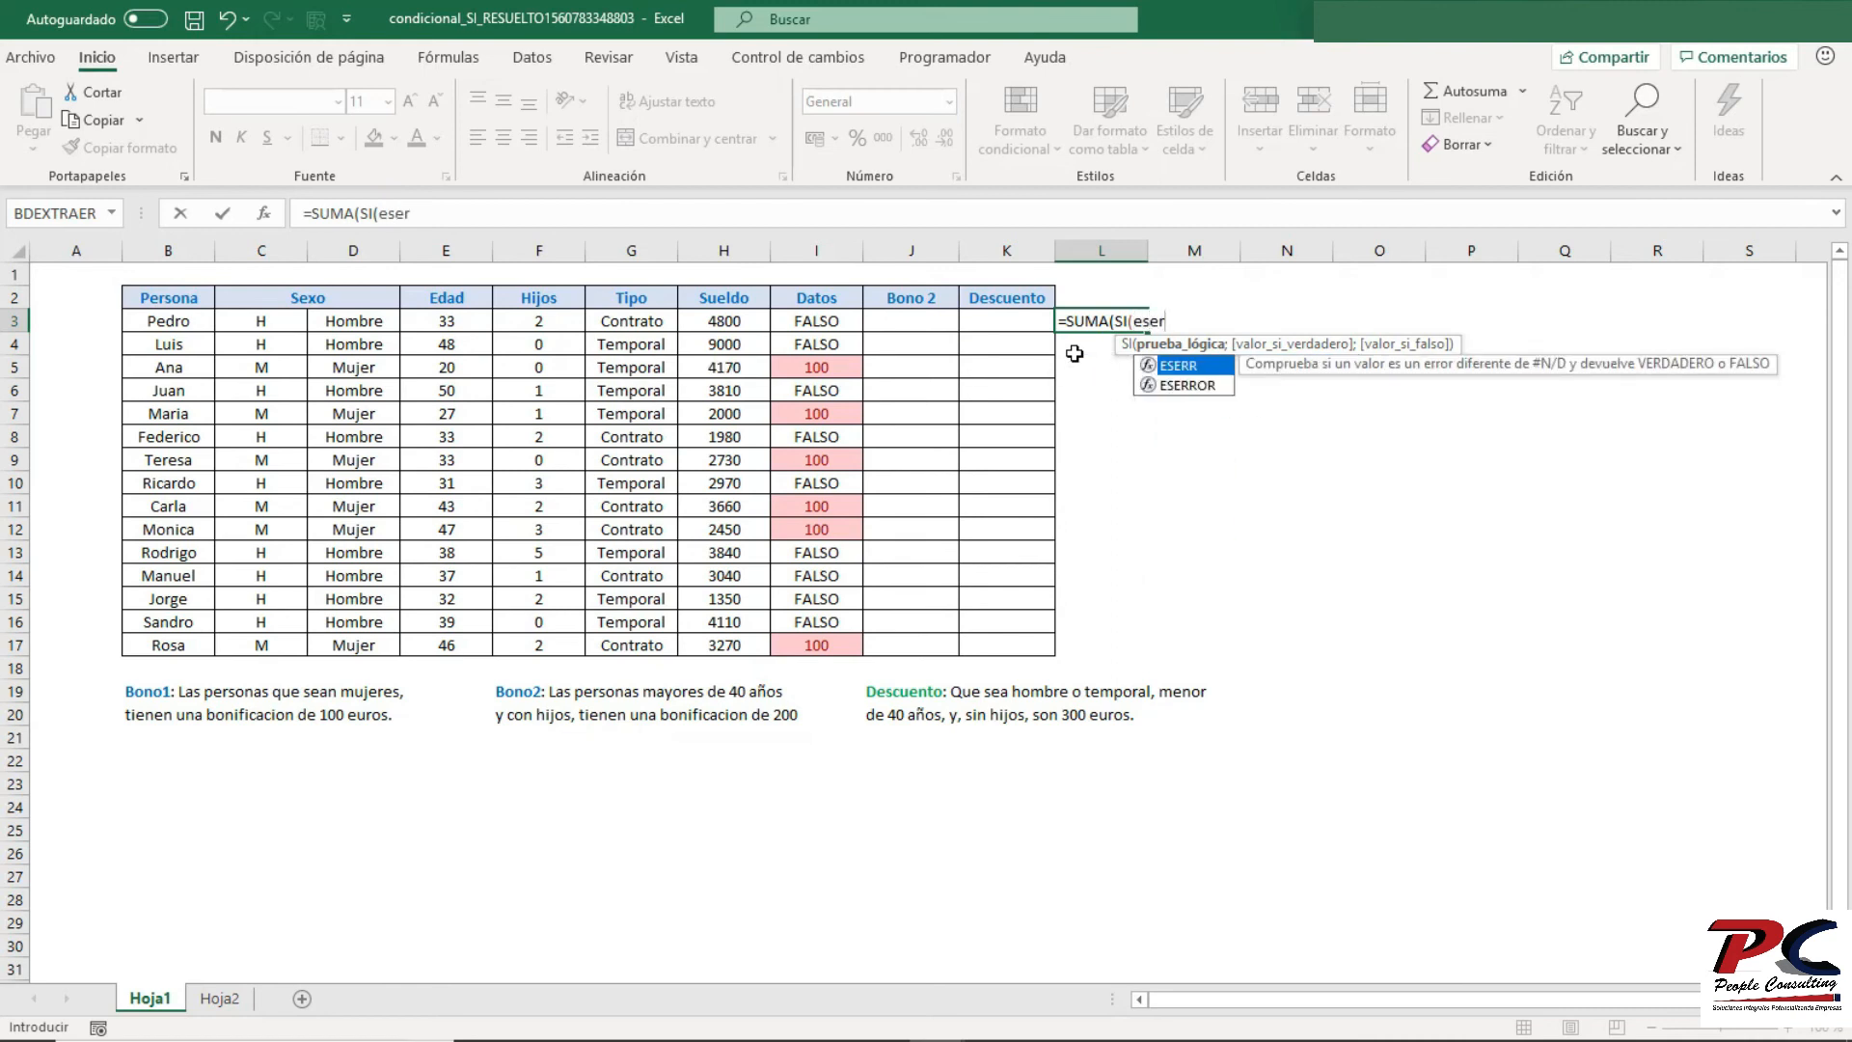
pyautogui.write('r')
pyautogui.press('Tab')
pyautogui.write('dat')
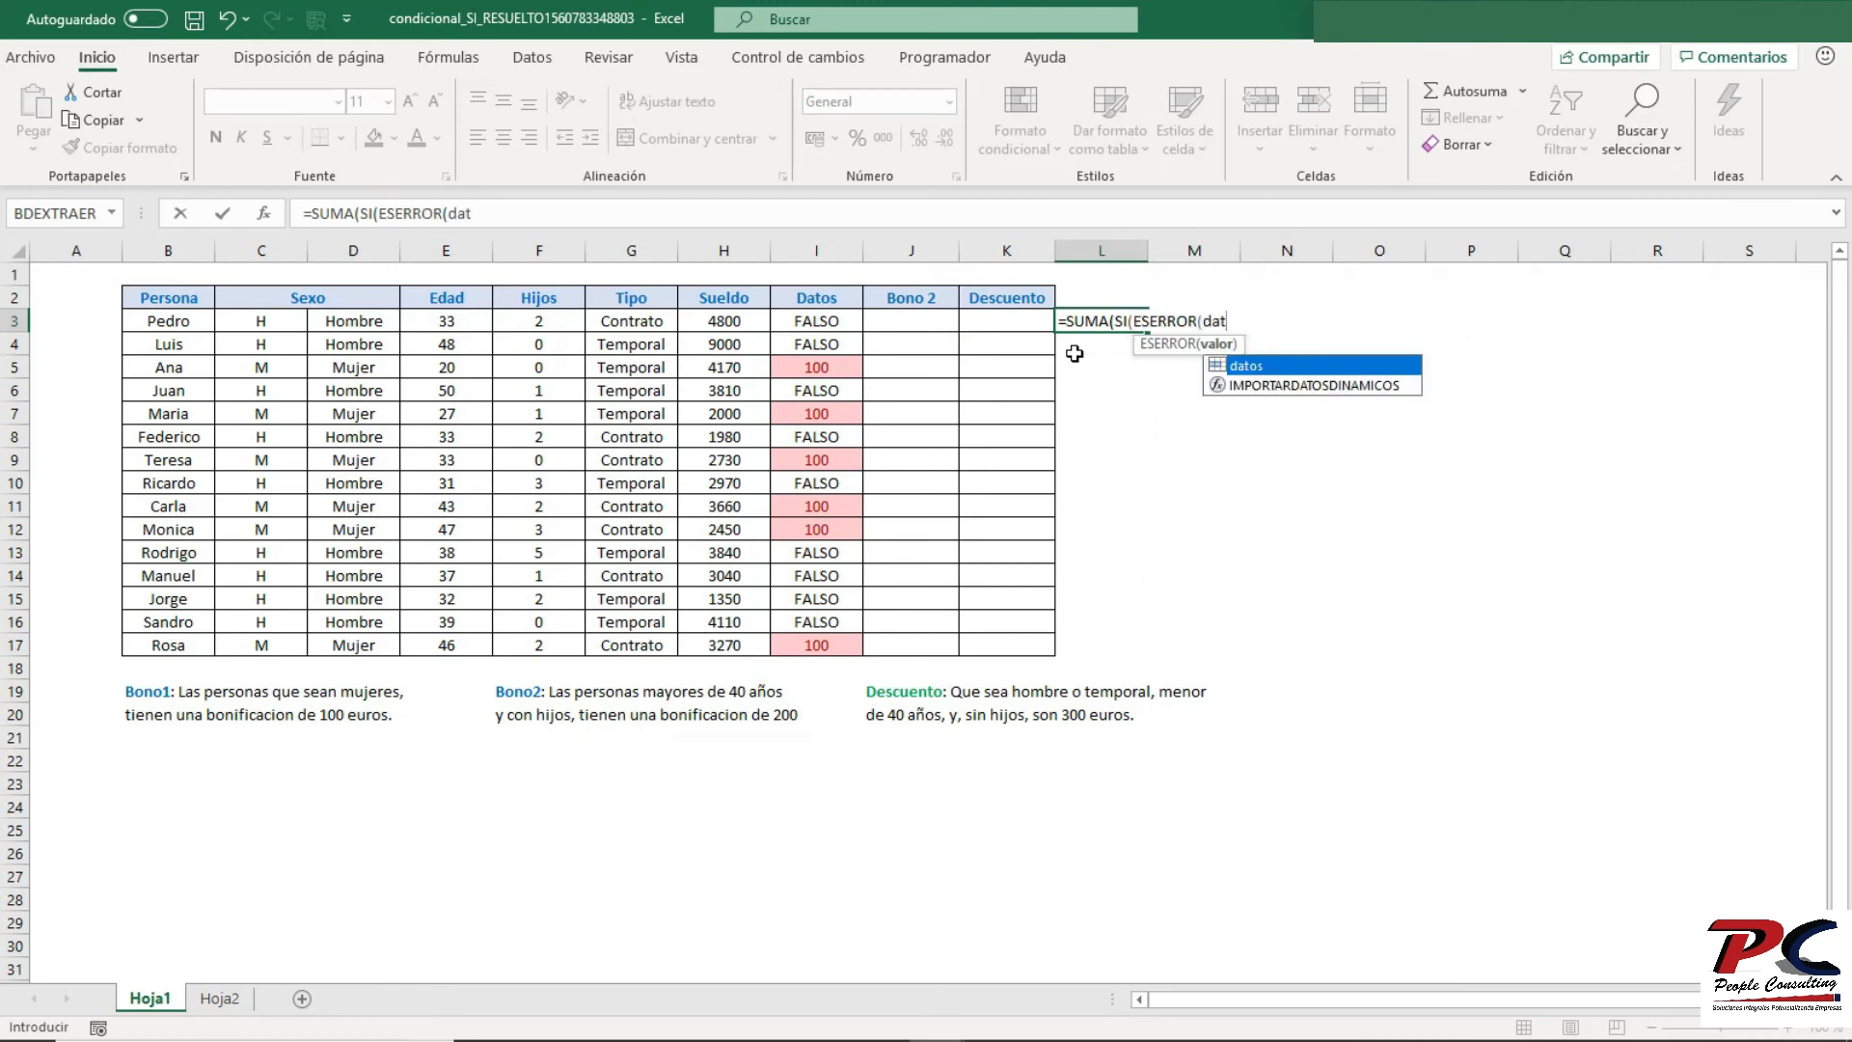
pyautogui.write('os);"";')
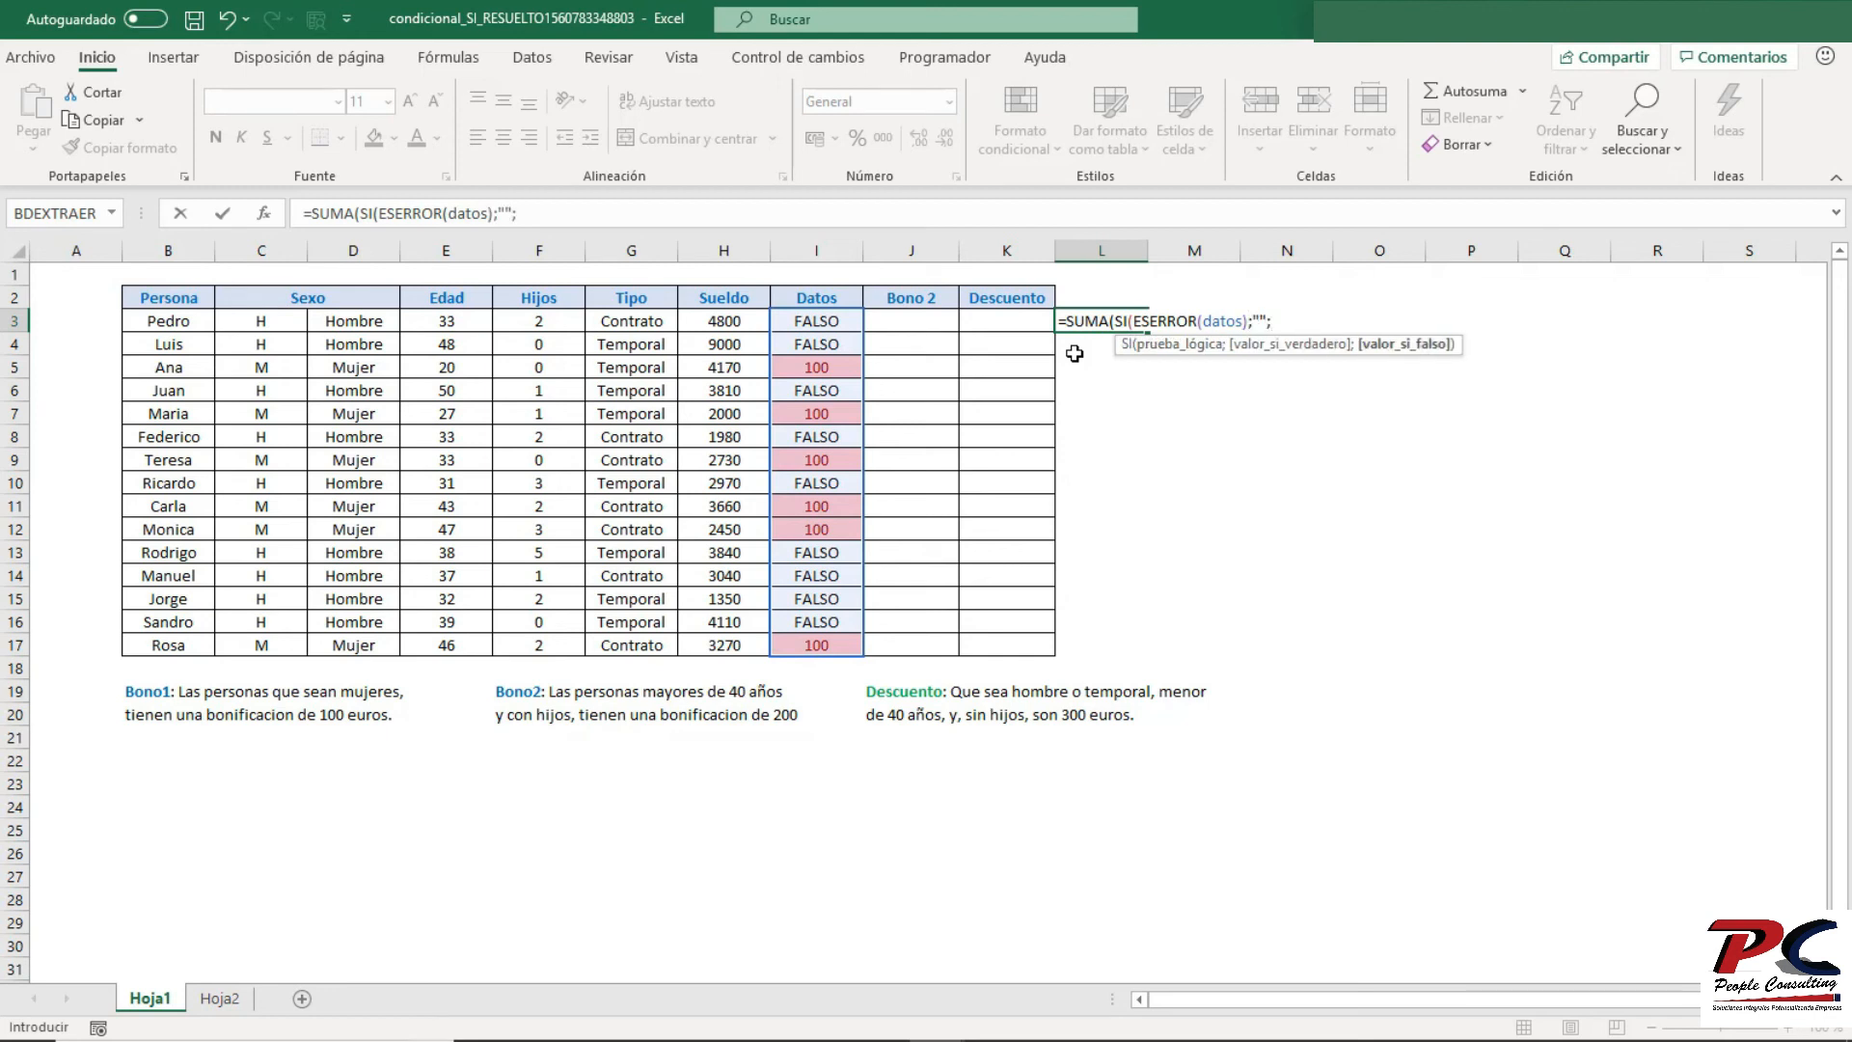
pyautogui.write('datos))')
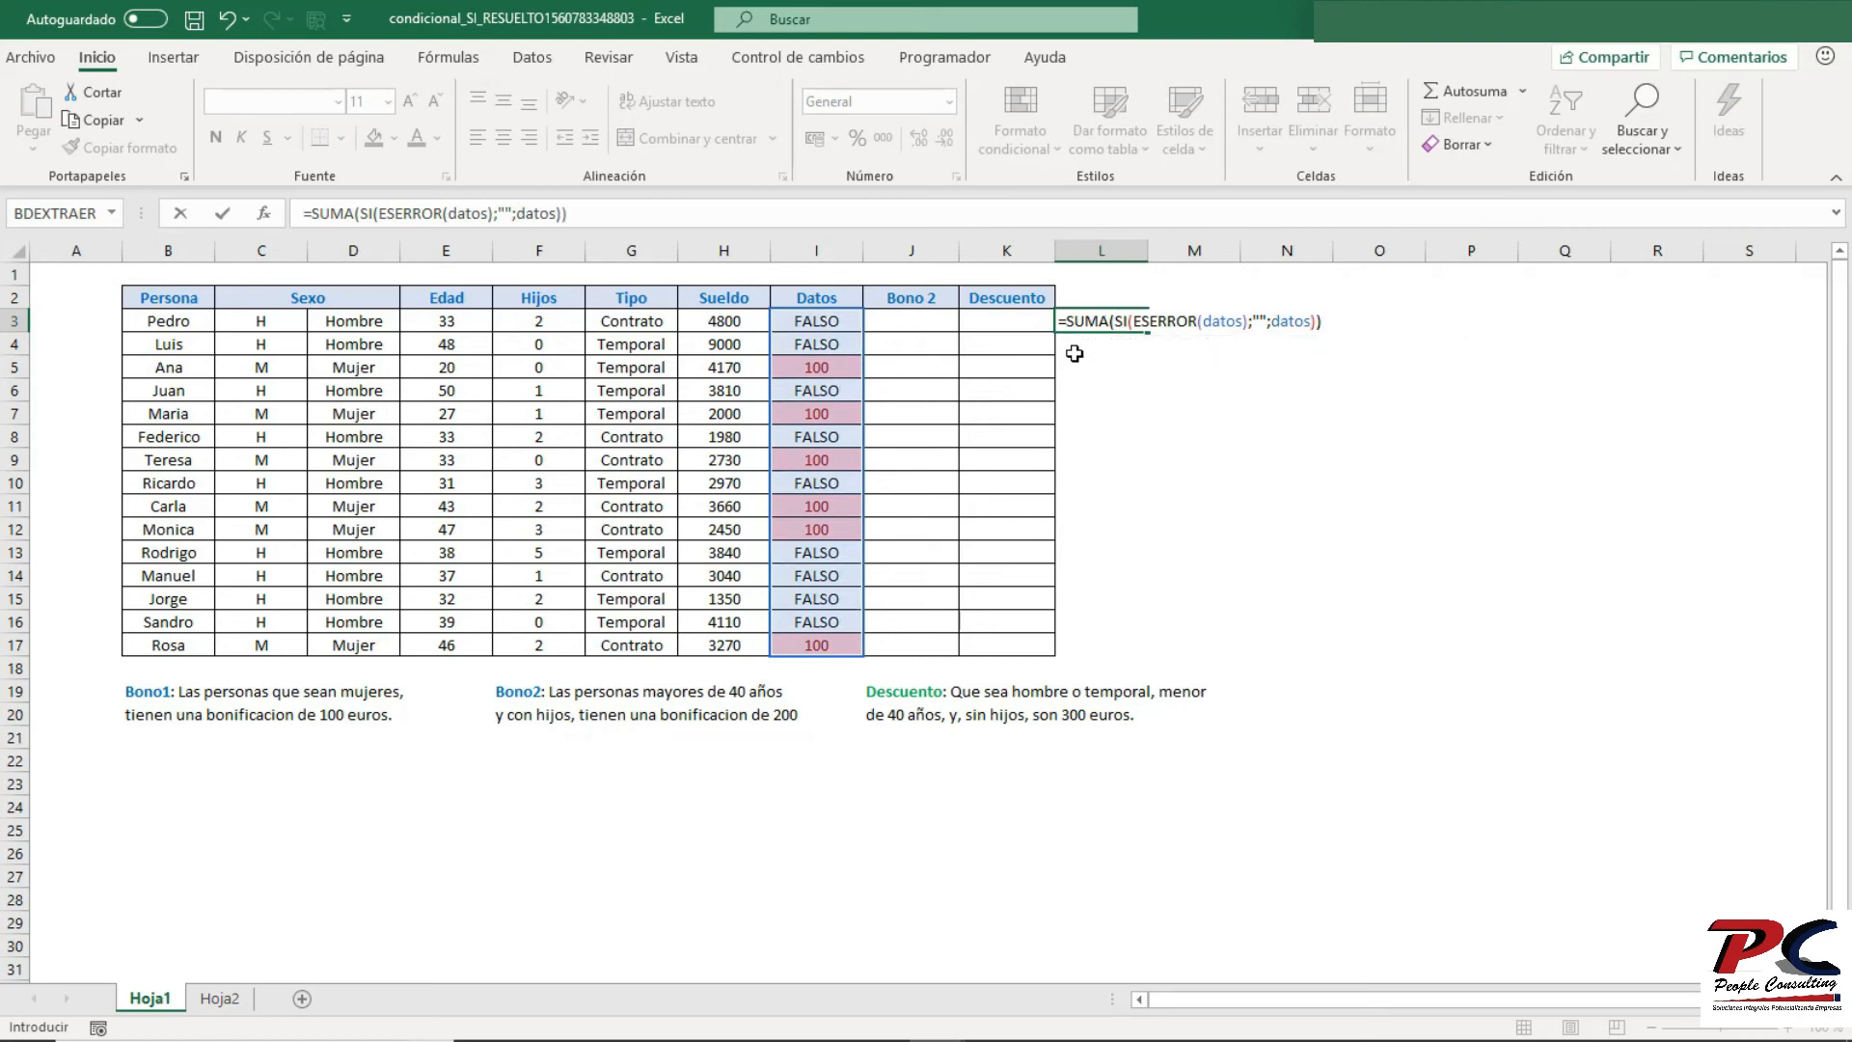
pyautogui.hotkey('ctrl', 'shift', 'Return')
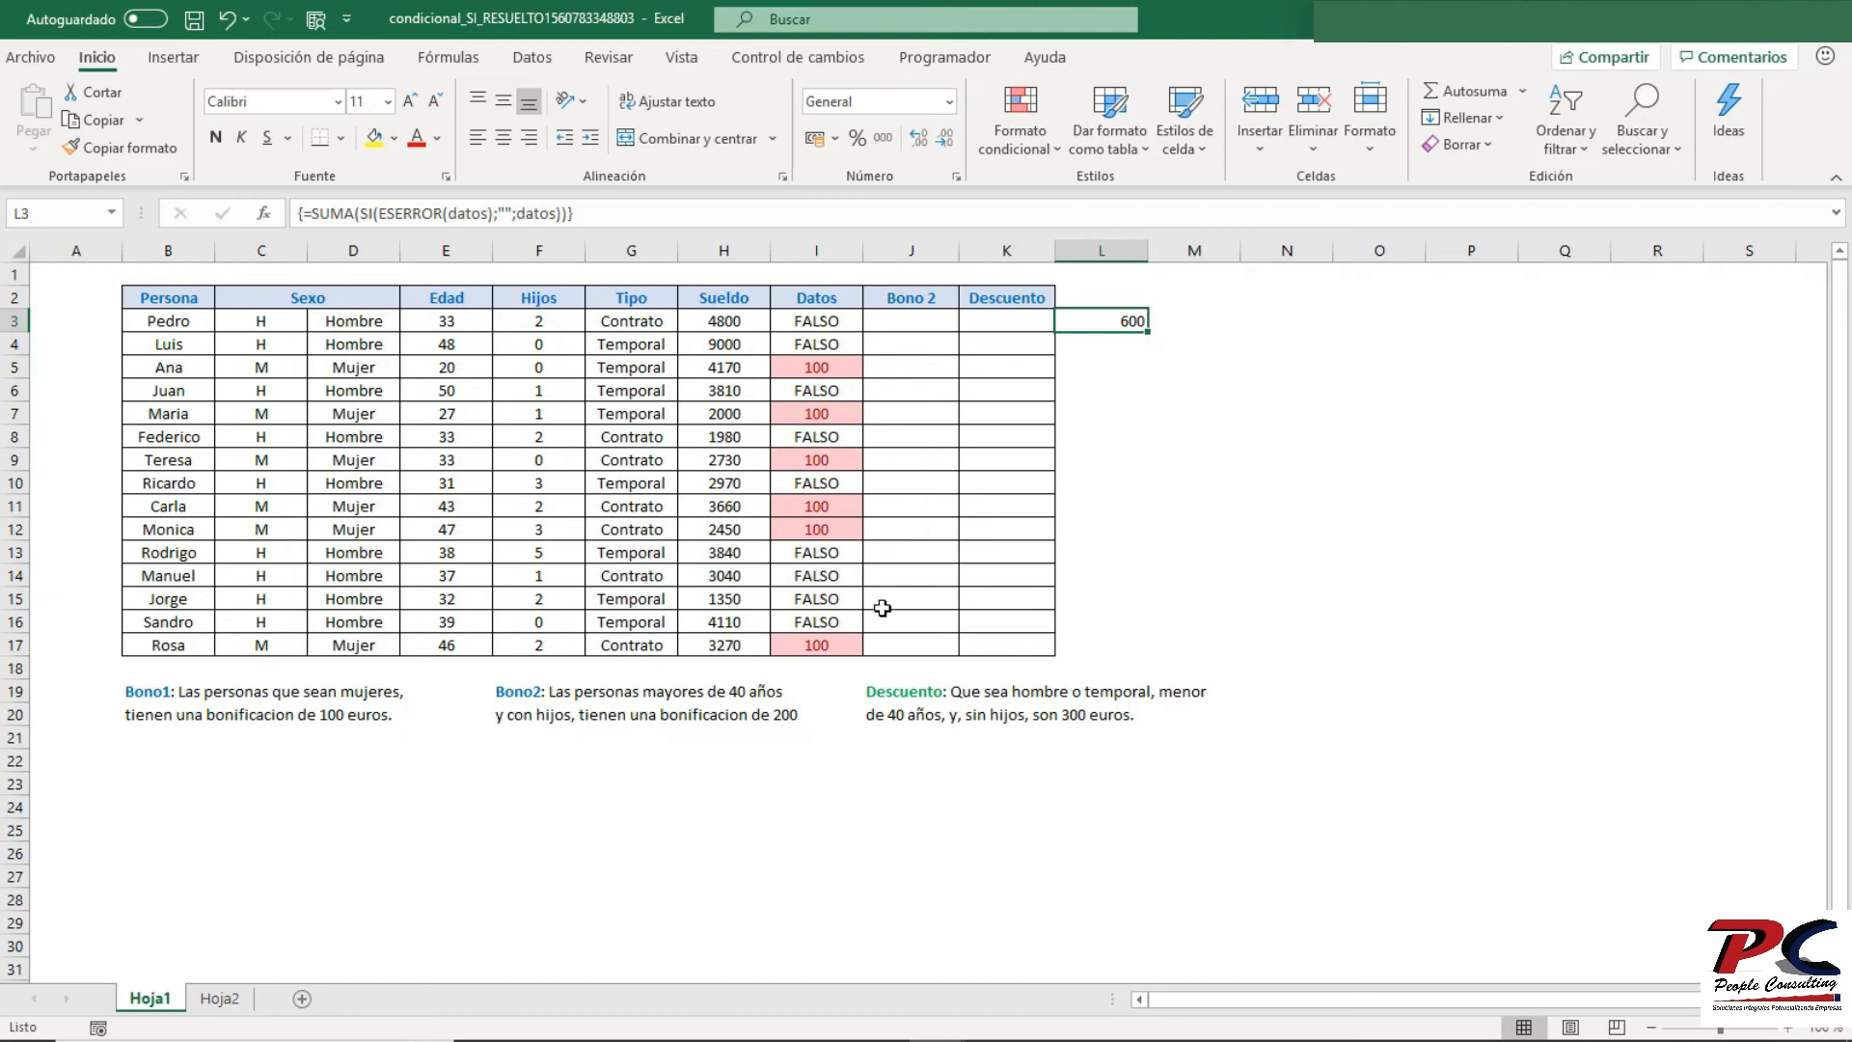
# - Name the Sueldo values in H3:H17 MisVentas
pyautogui.moveTo(720, 321); pyautogui.dragTo(731, 646)
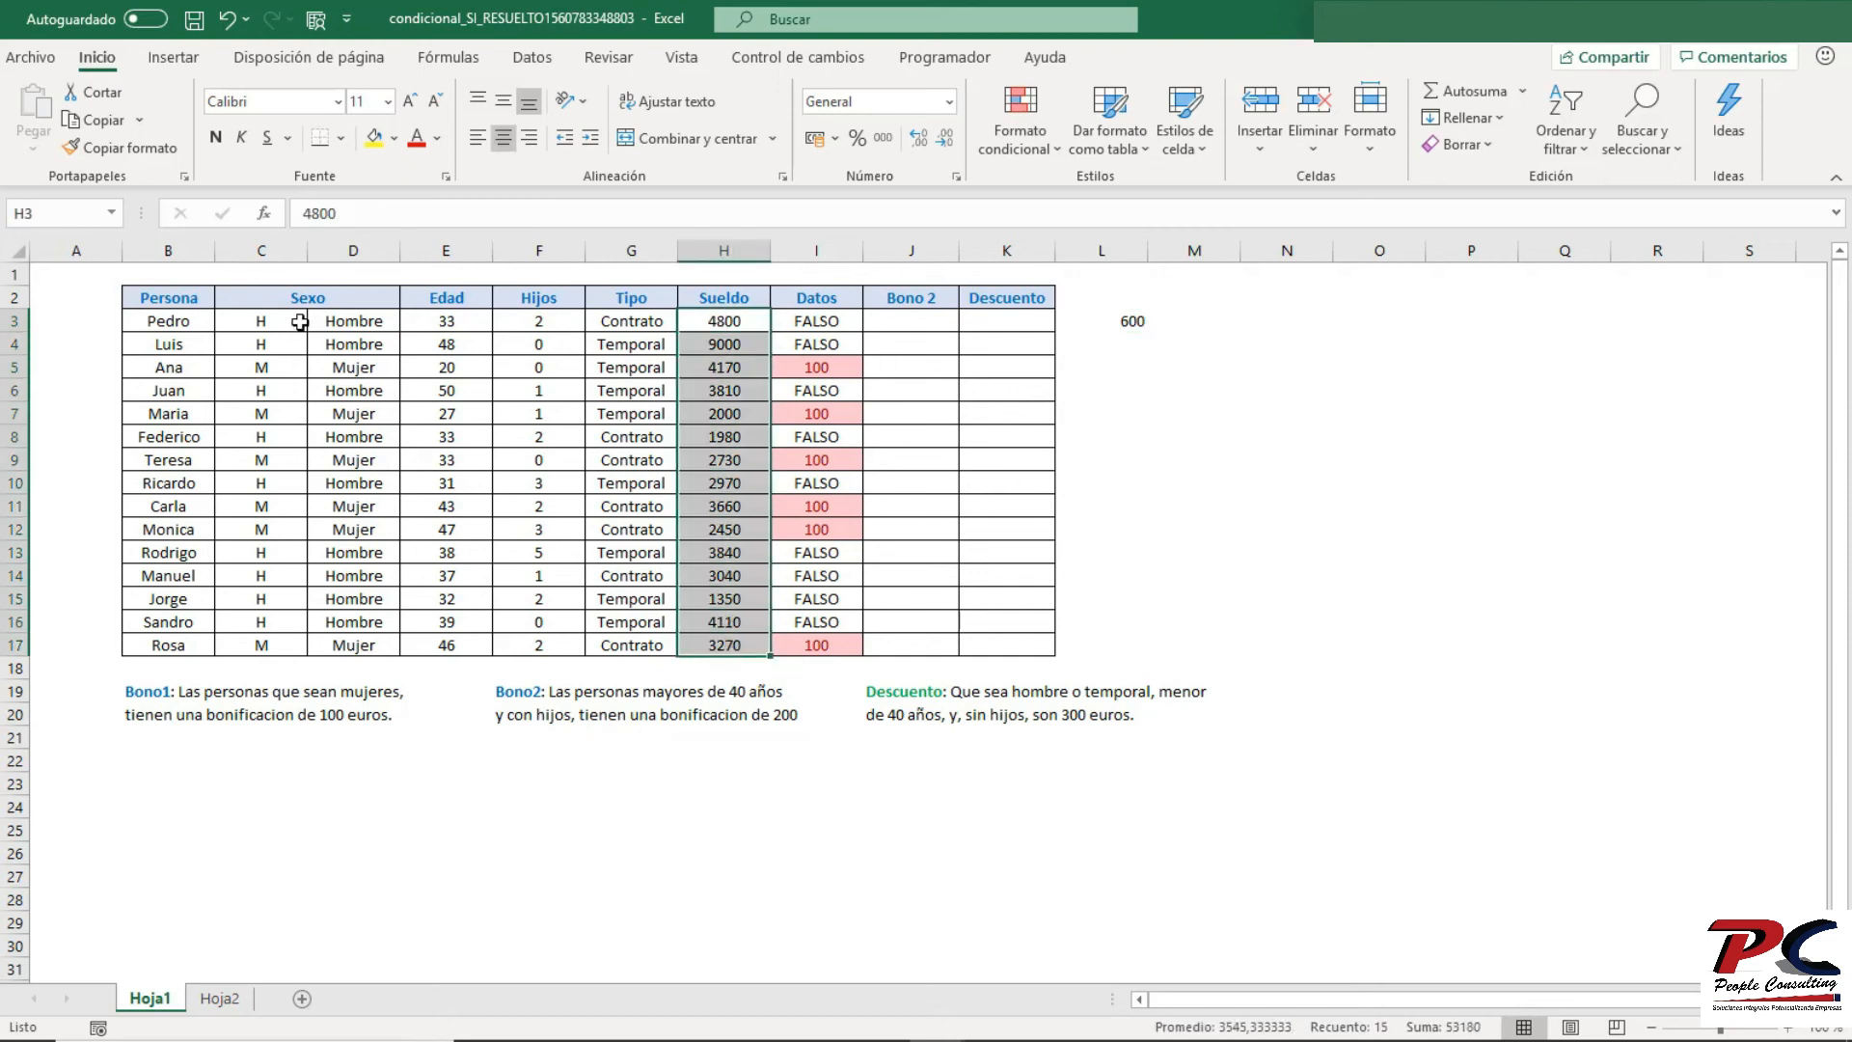
pyautogui.click(77, 213)
pyautogui.write('MisVentas')
pyautogui.press('Return')
# - Make three Sueldo values negative: -4800 in H3, -1350 in H15 and -1980 in H8
pyautogui.click(735, 318)
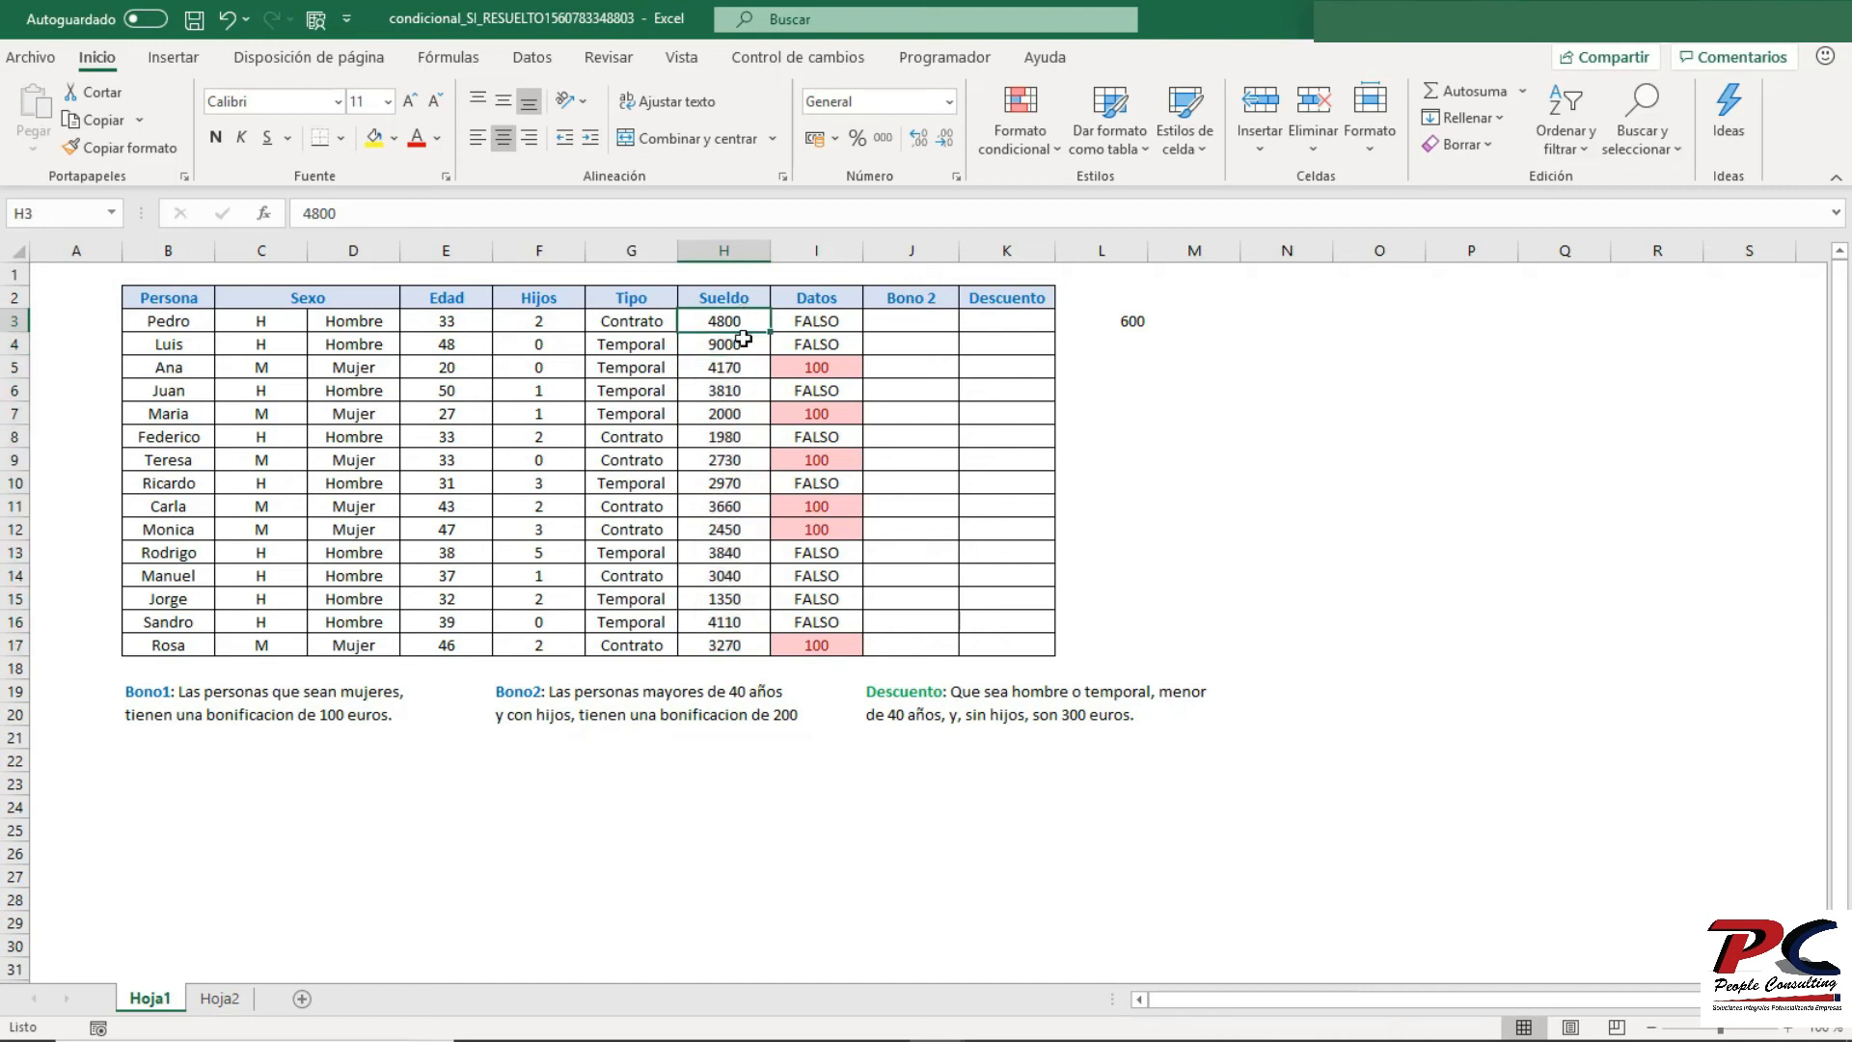
pyautogui.click(304, 212)
pyautogui.write('-')
pyautogui.press('Return')
pyautogui.click(708, 598)
pyautogui.click(306, 213)
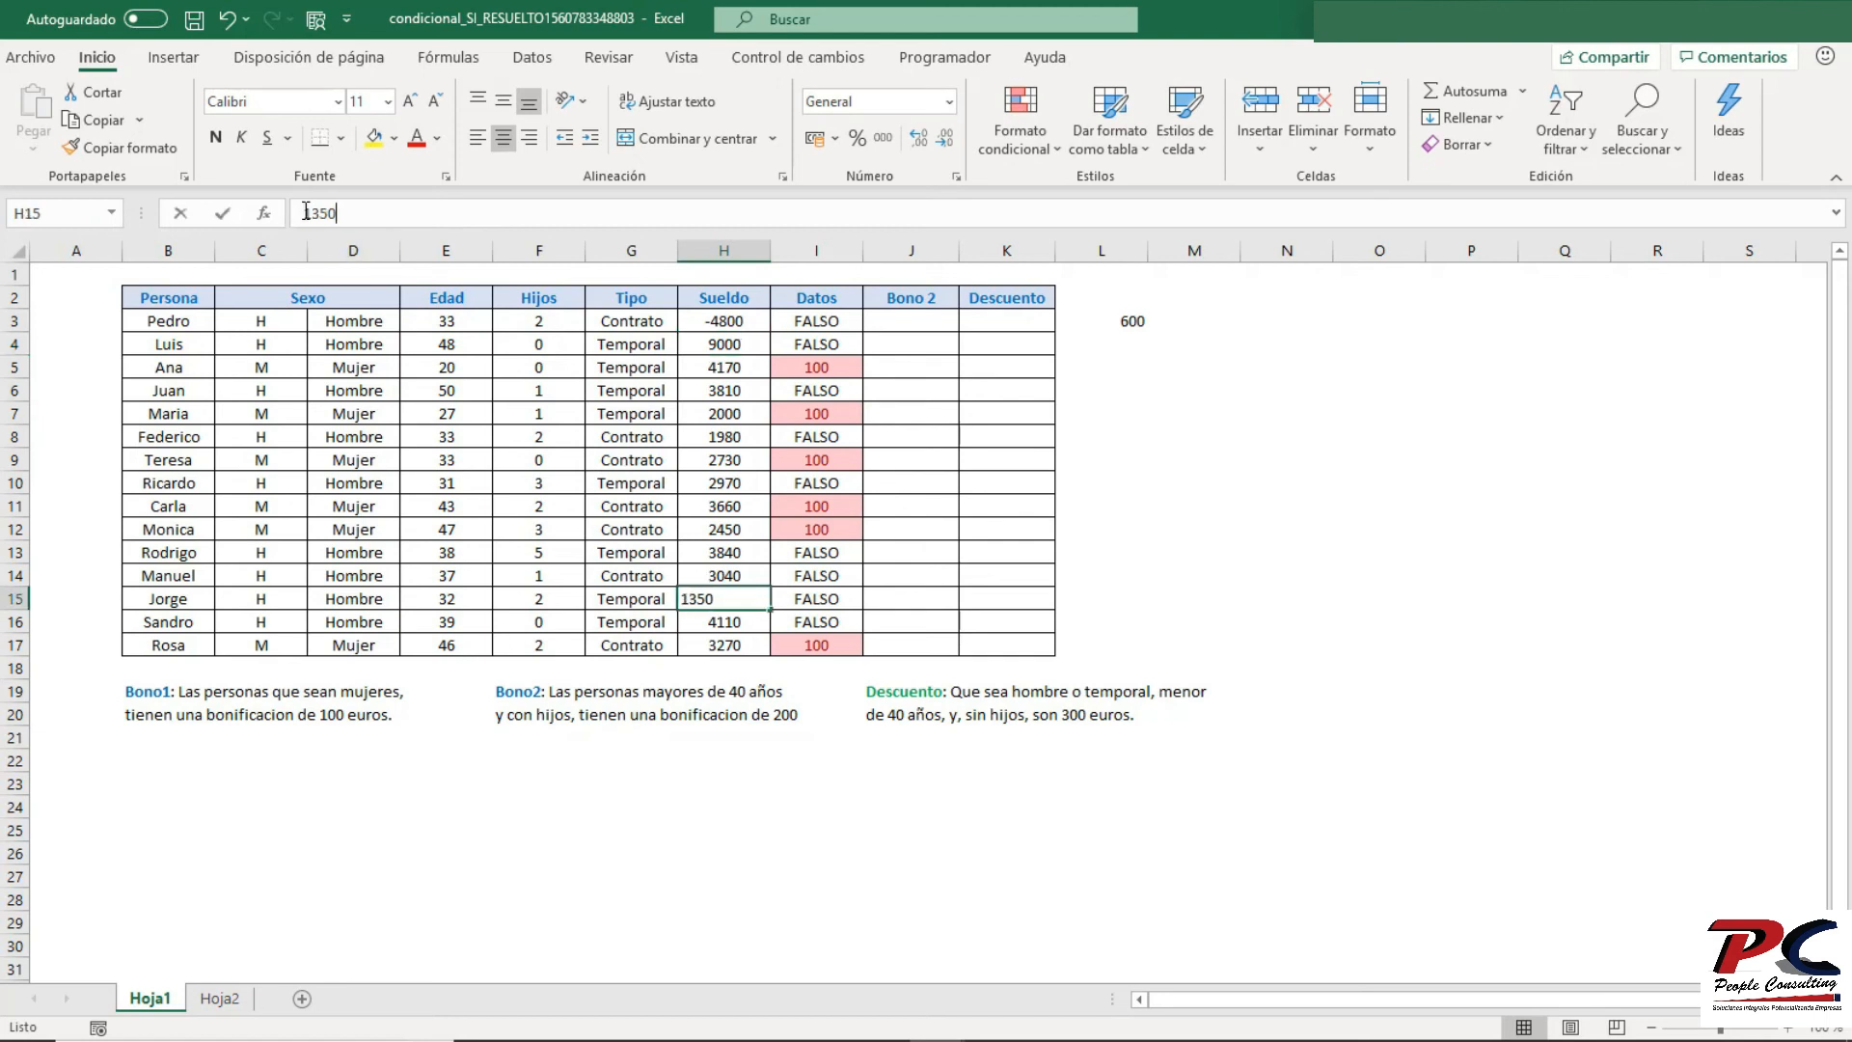
pyautogui.write('-')
pyautogui.press('Return')
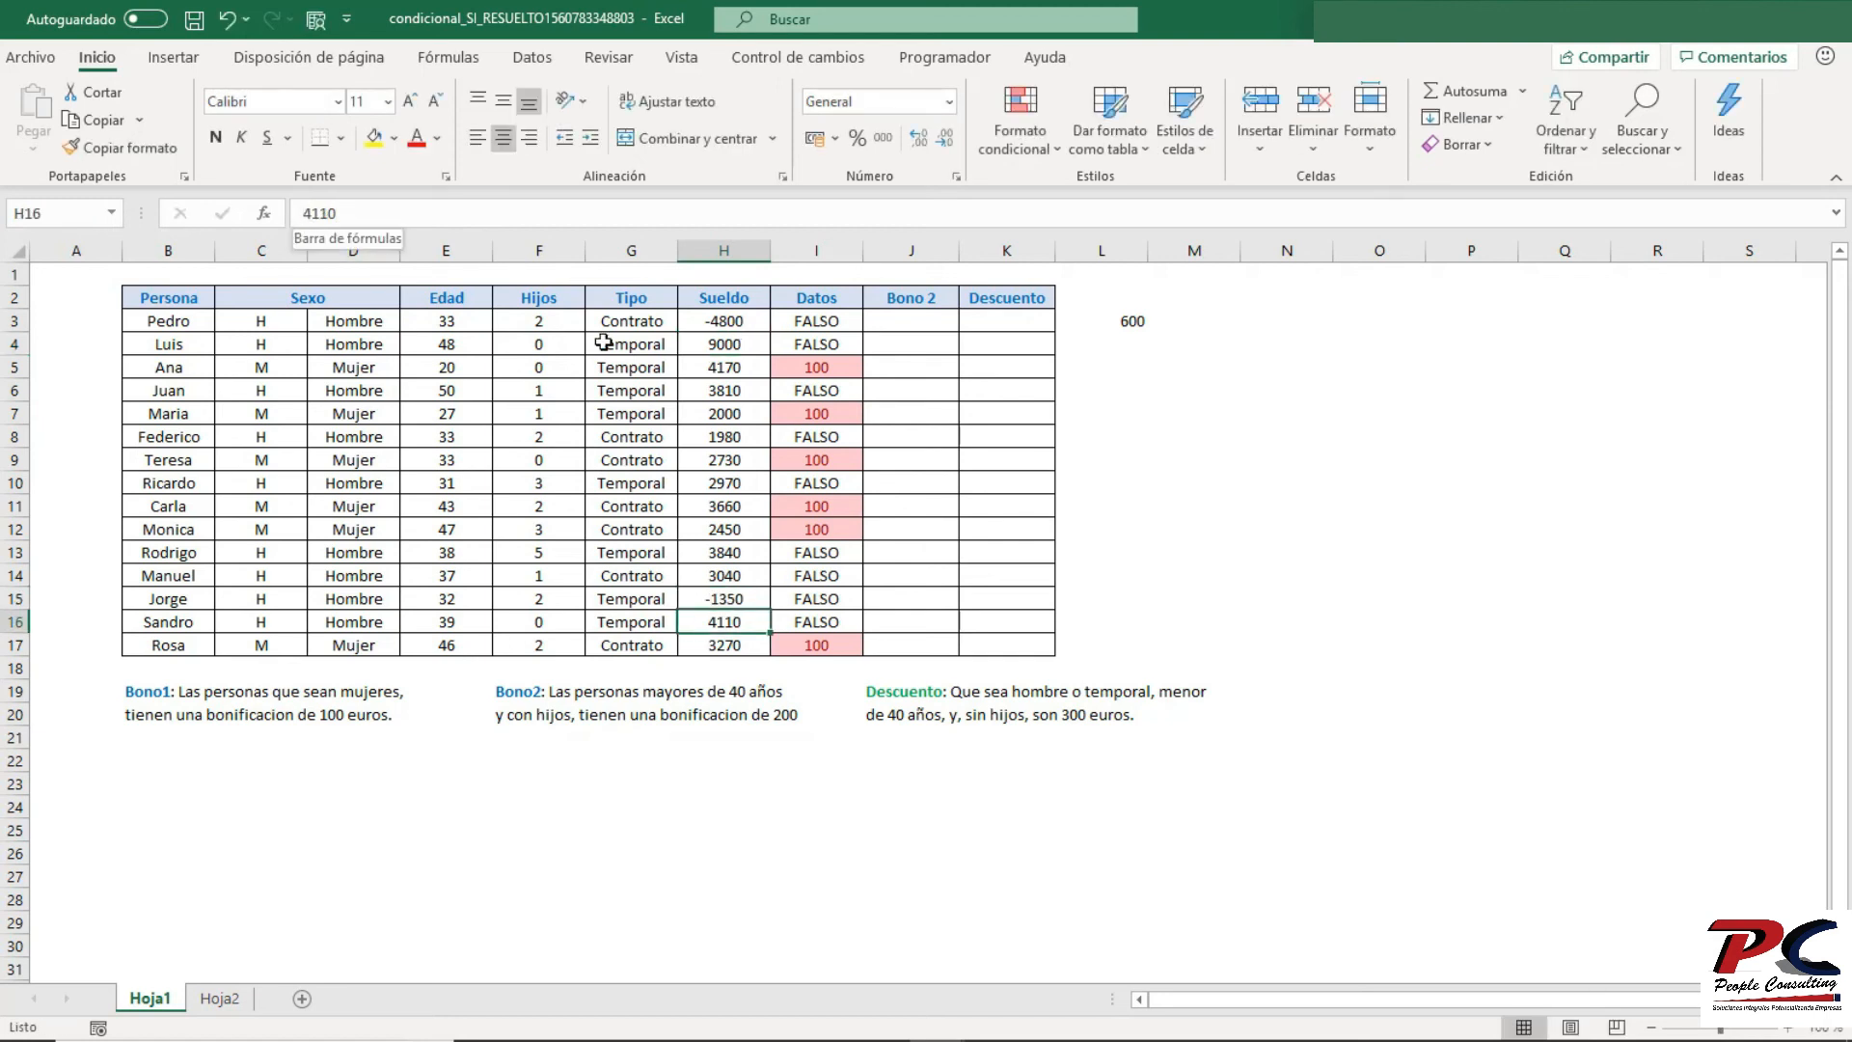
pyautogui.click(726, 434)
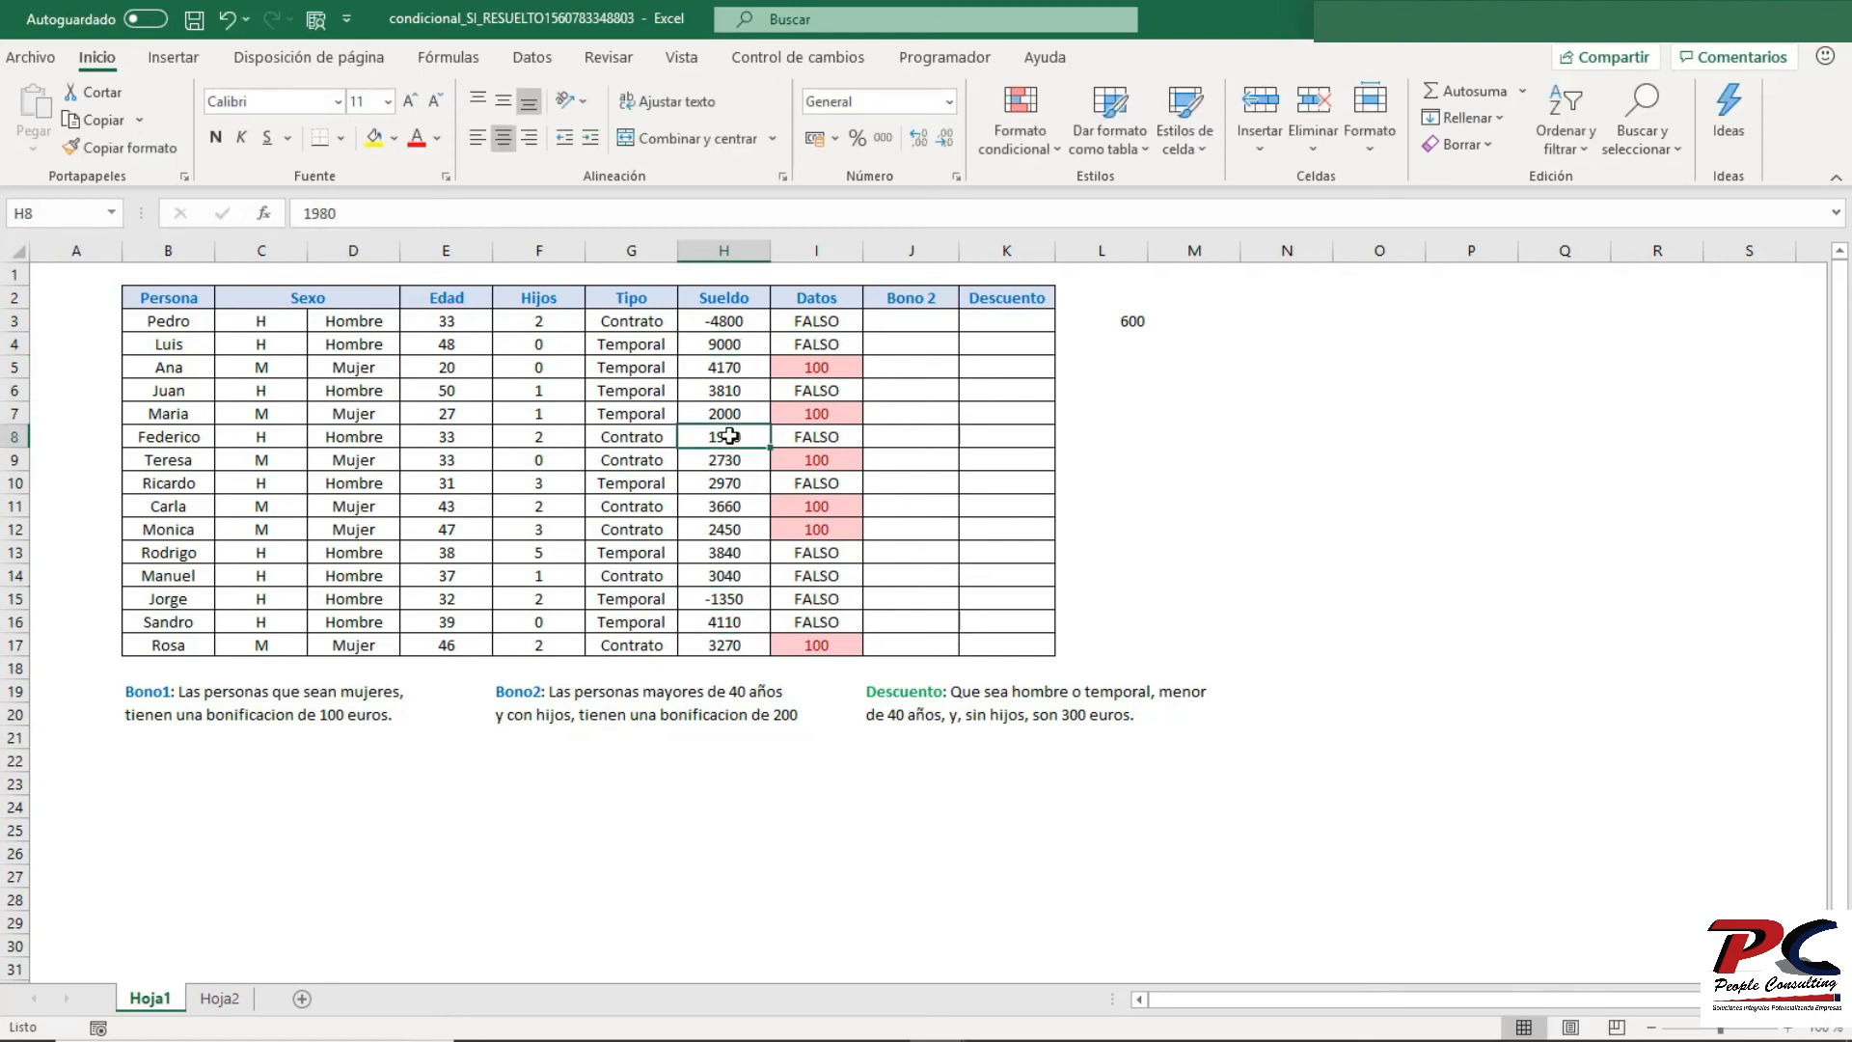
pyautogui.click(305, 213)
pyautogui.write('-')
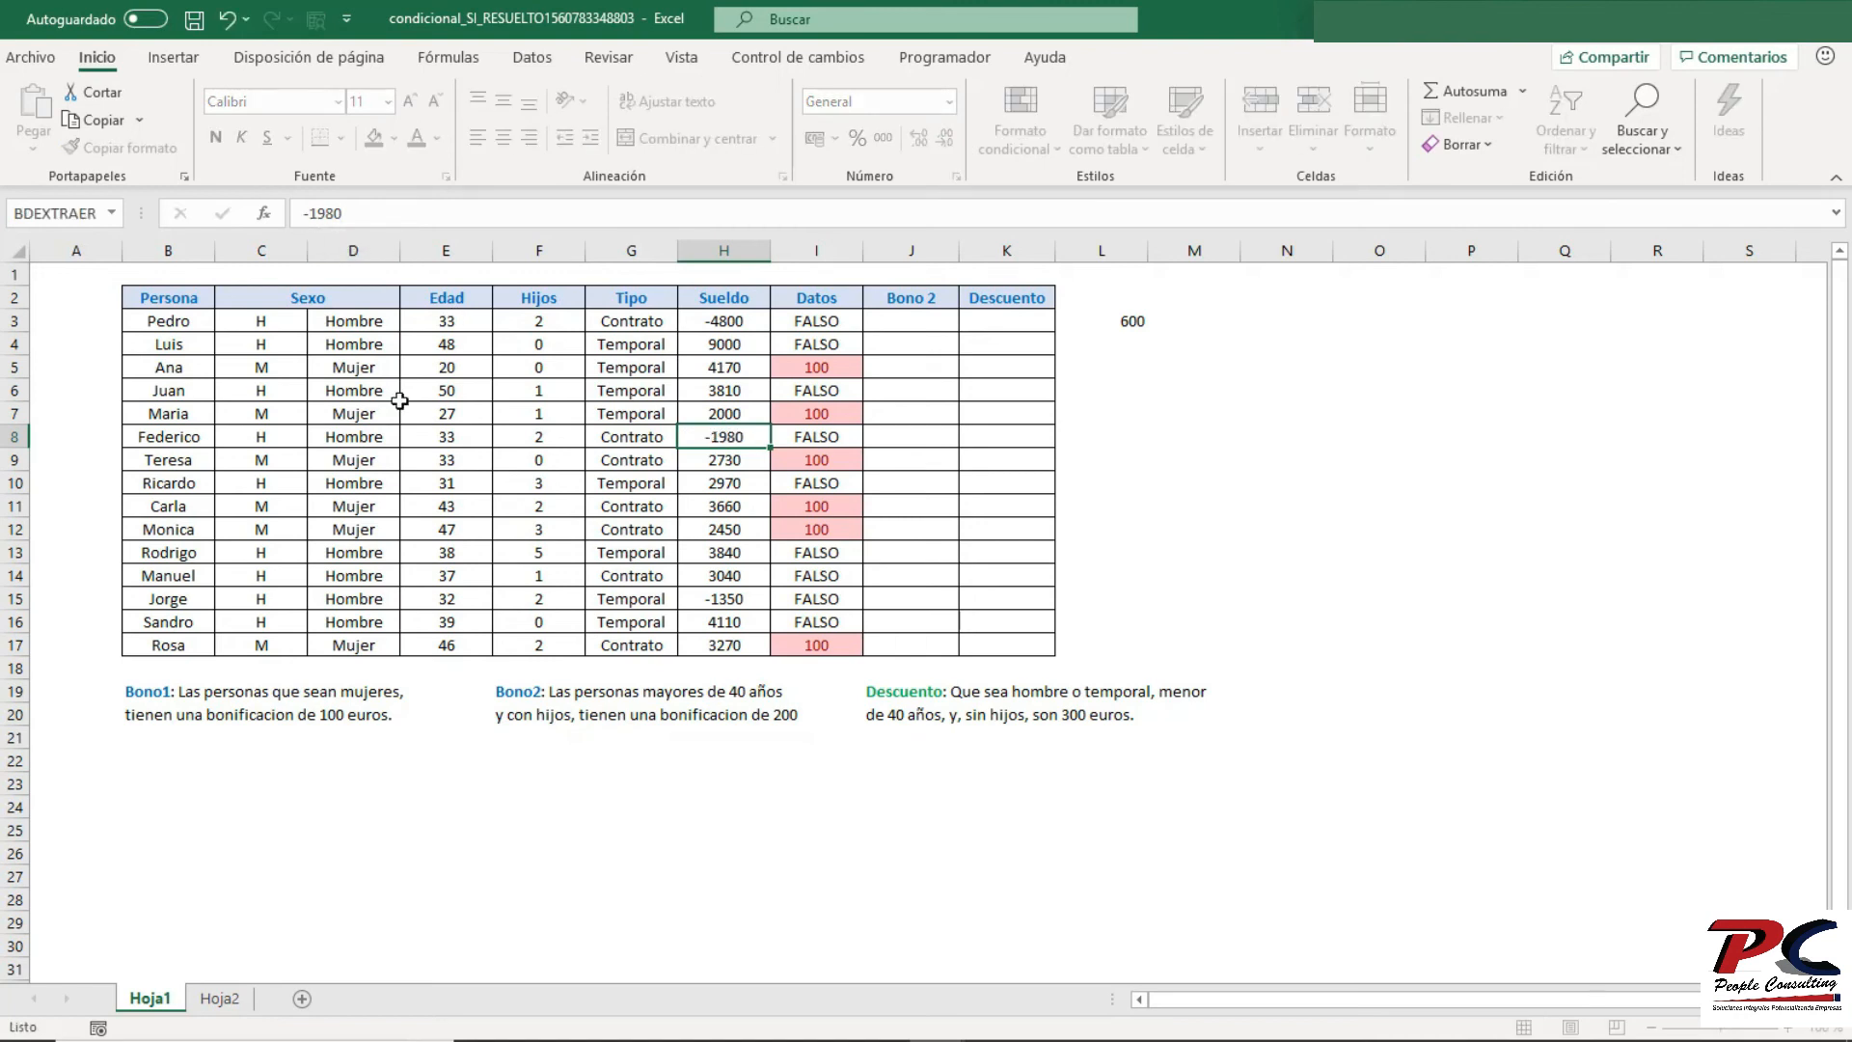
pyautogui.press('Return')
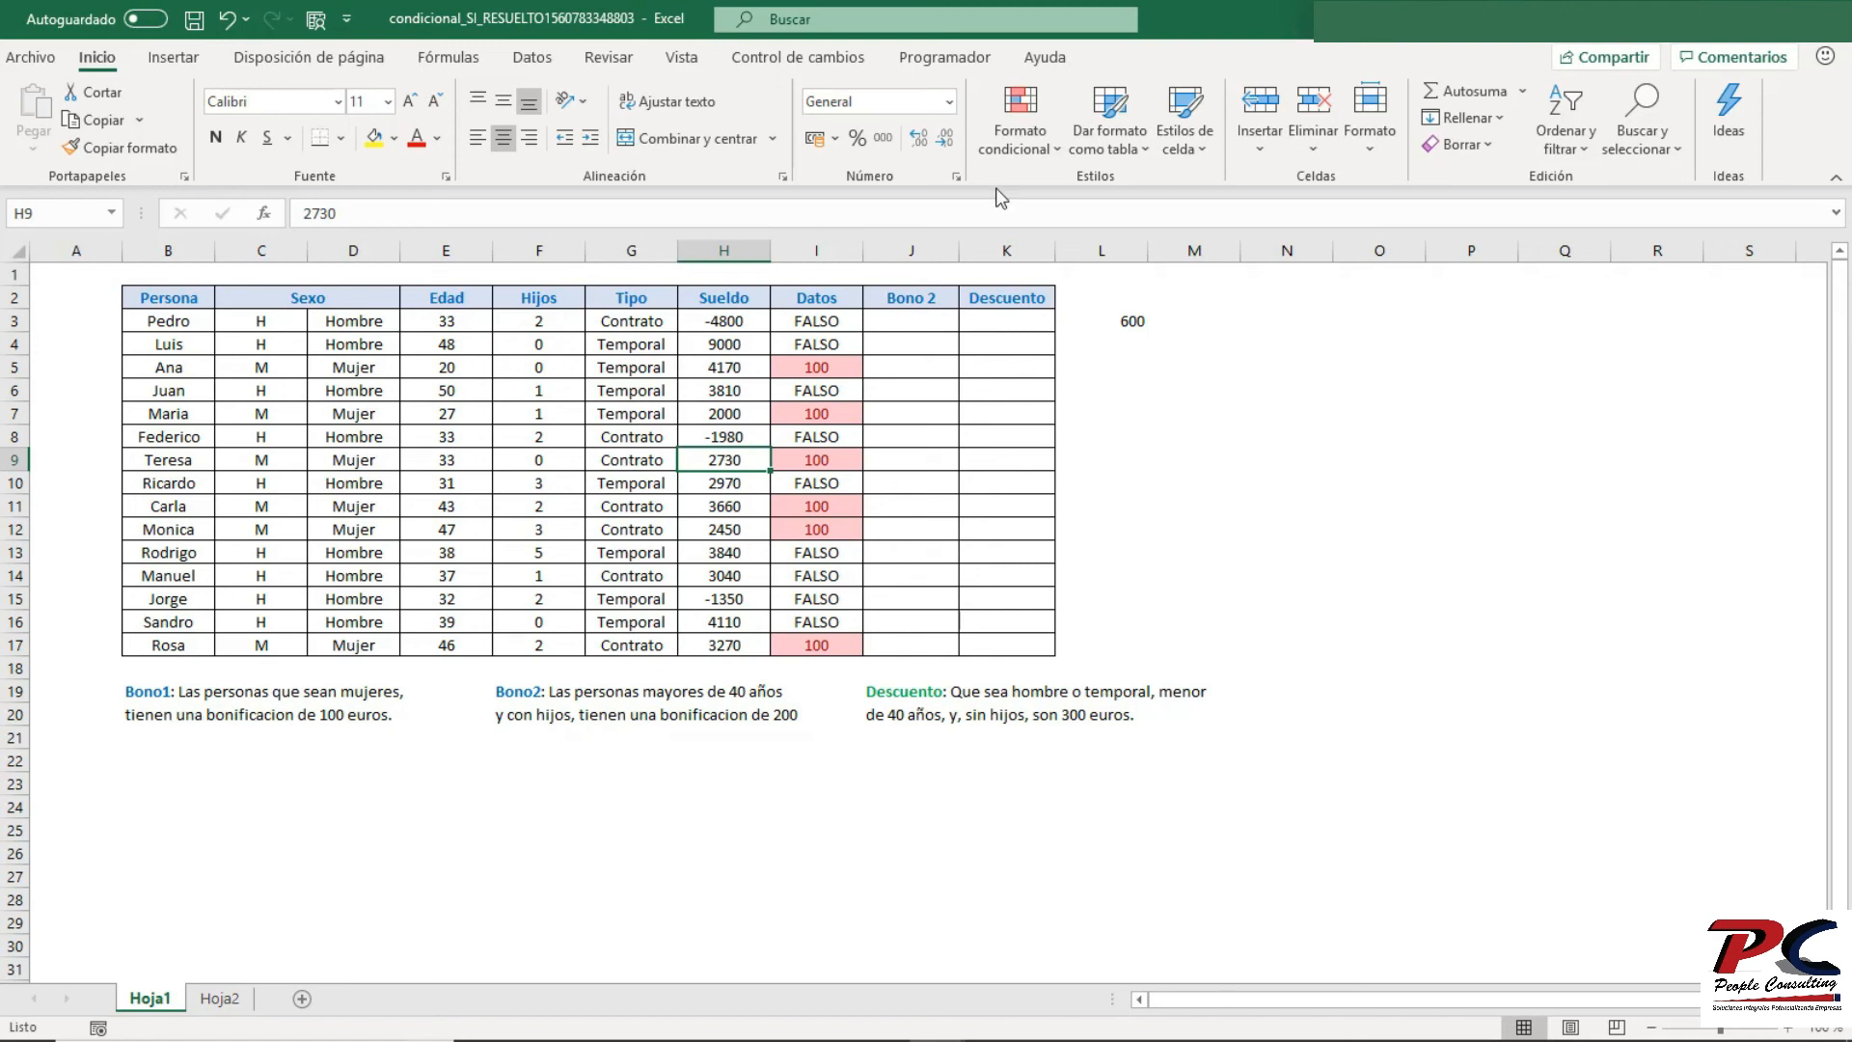
# - Enter the array formula =SUMA(SI(MisVentas>0;MisVentas)) in L4 to sum only the positive values
pyautogui.click(1130, 348)
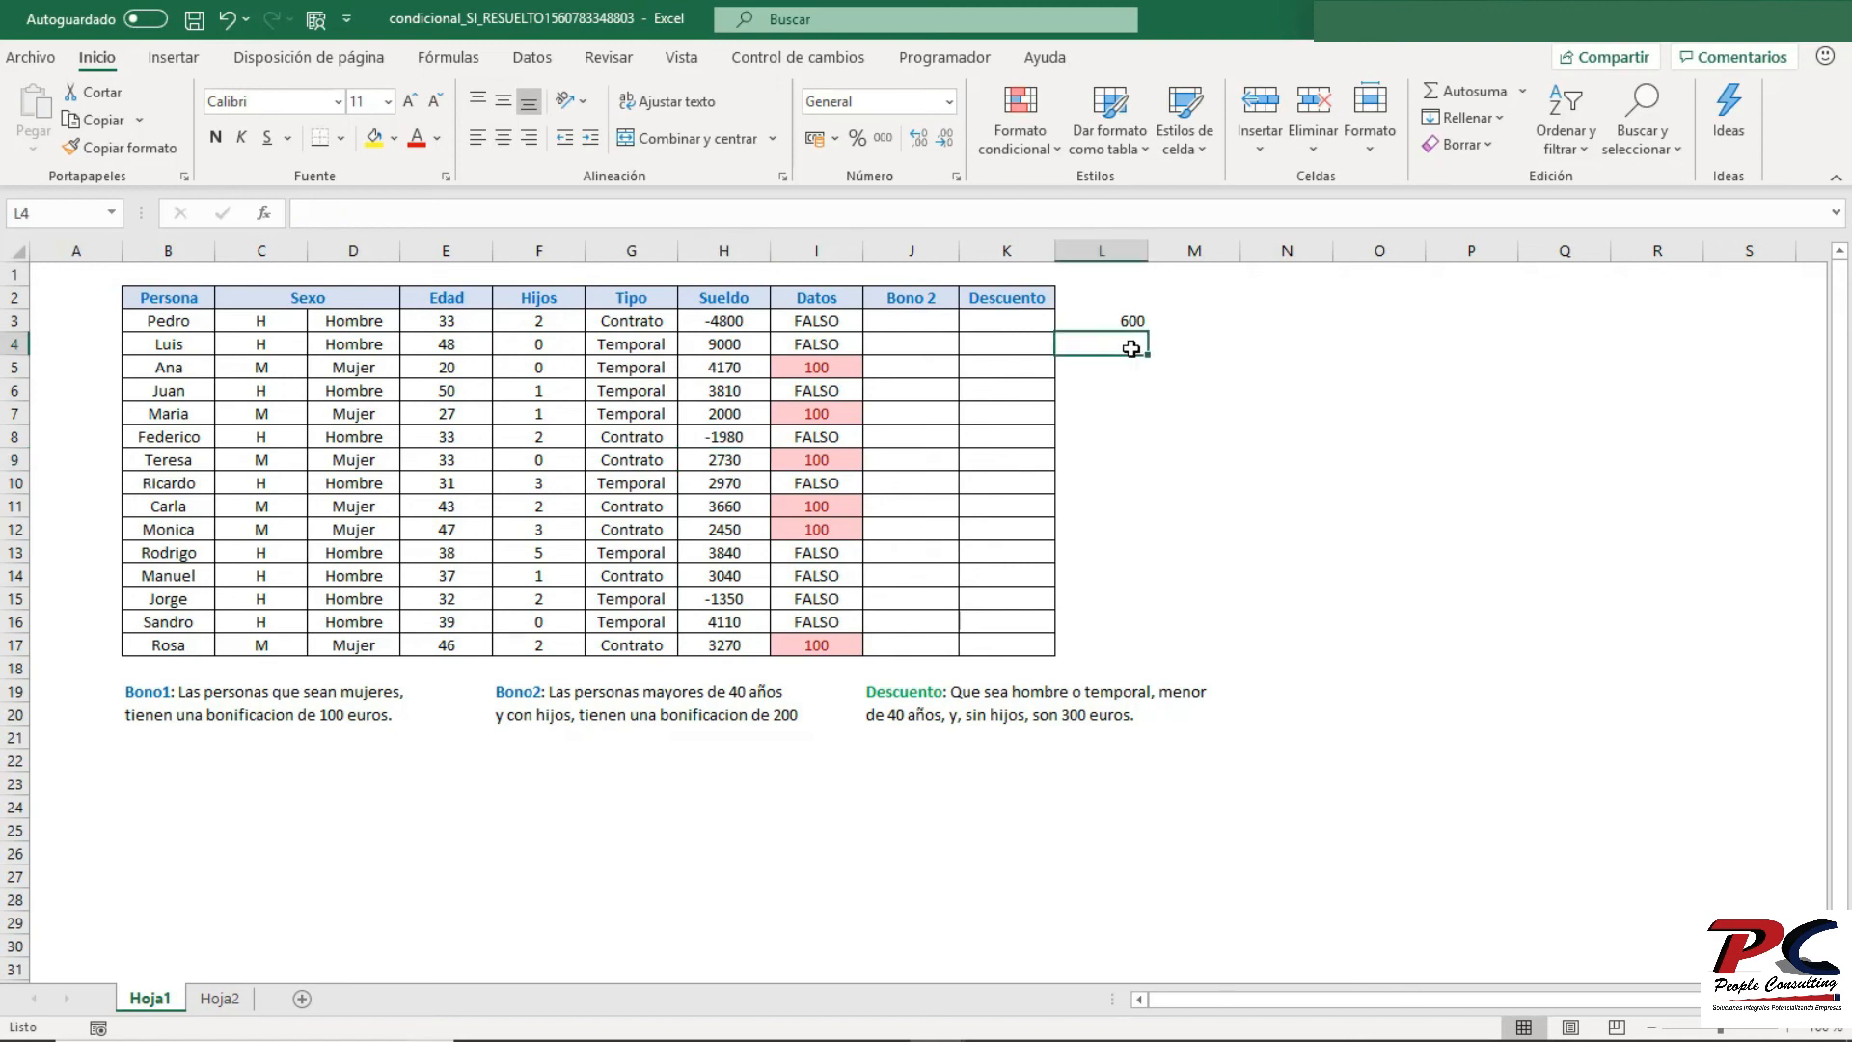
pyautogui.write('=SUMA(')
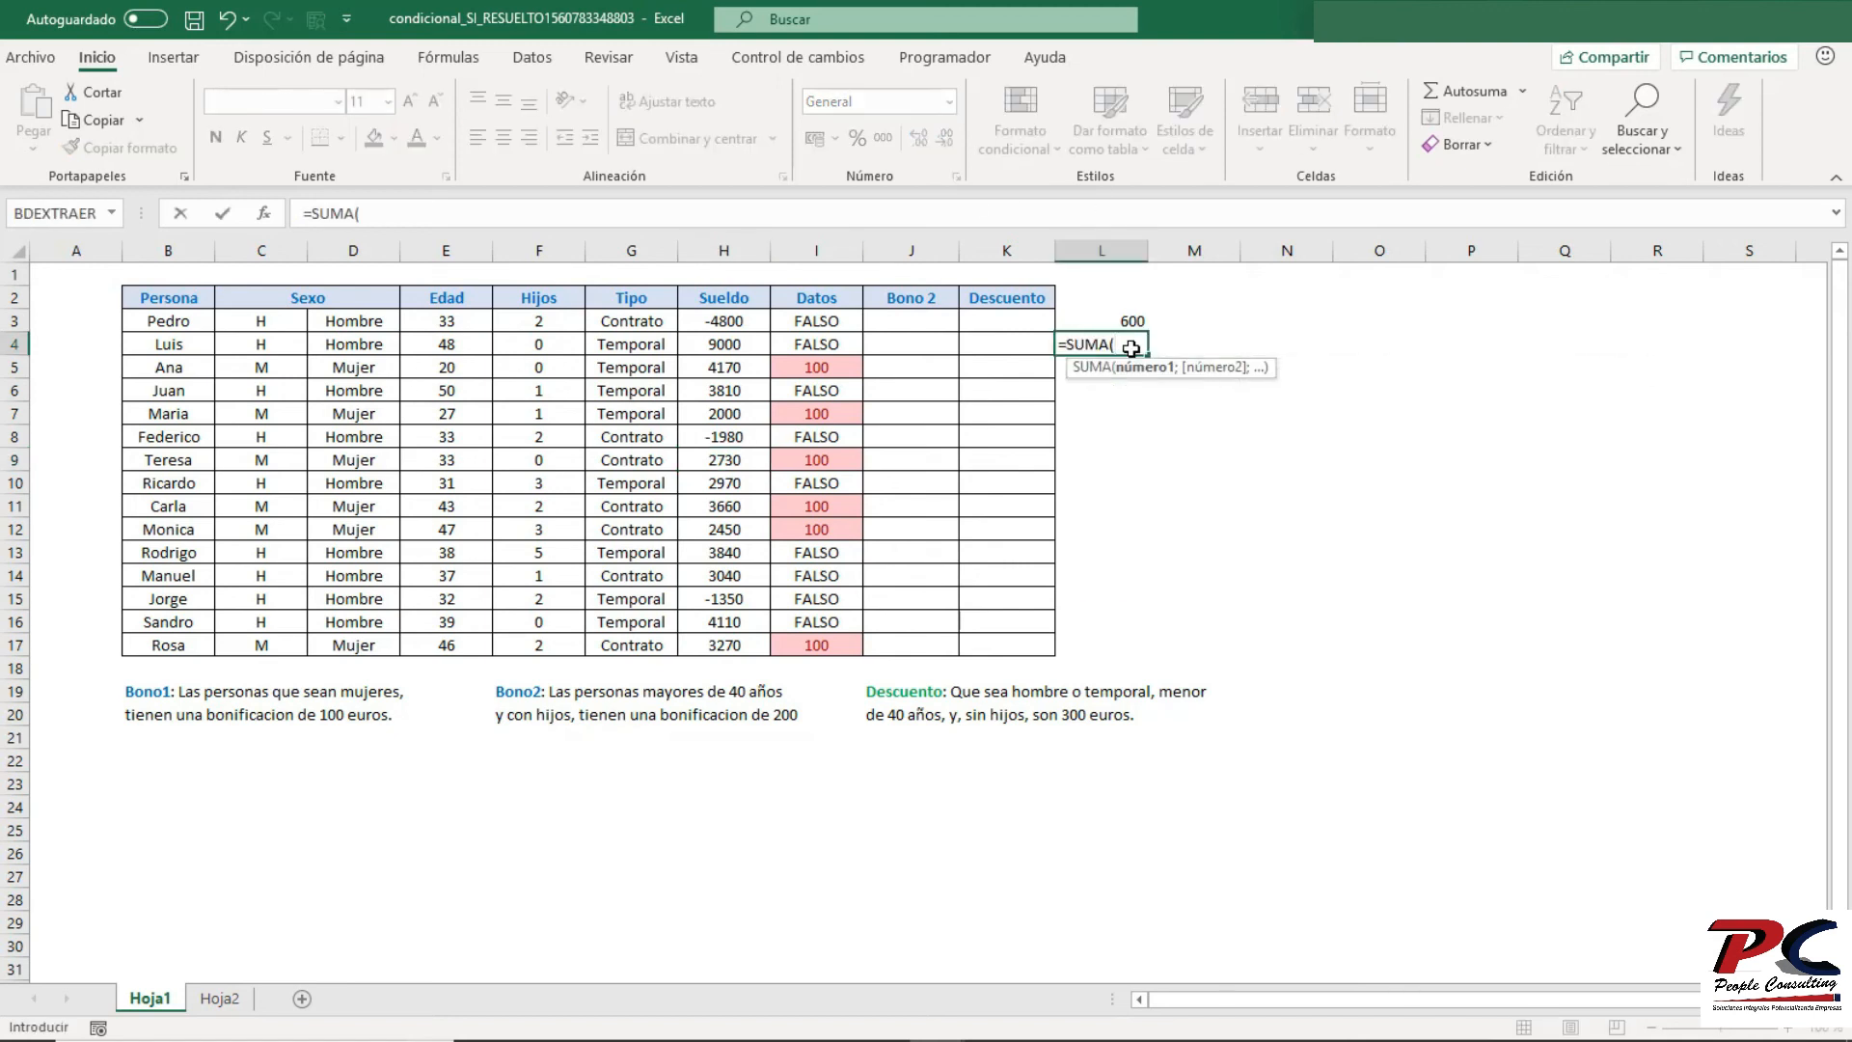
pyautogui.write('SI(mis')
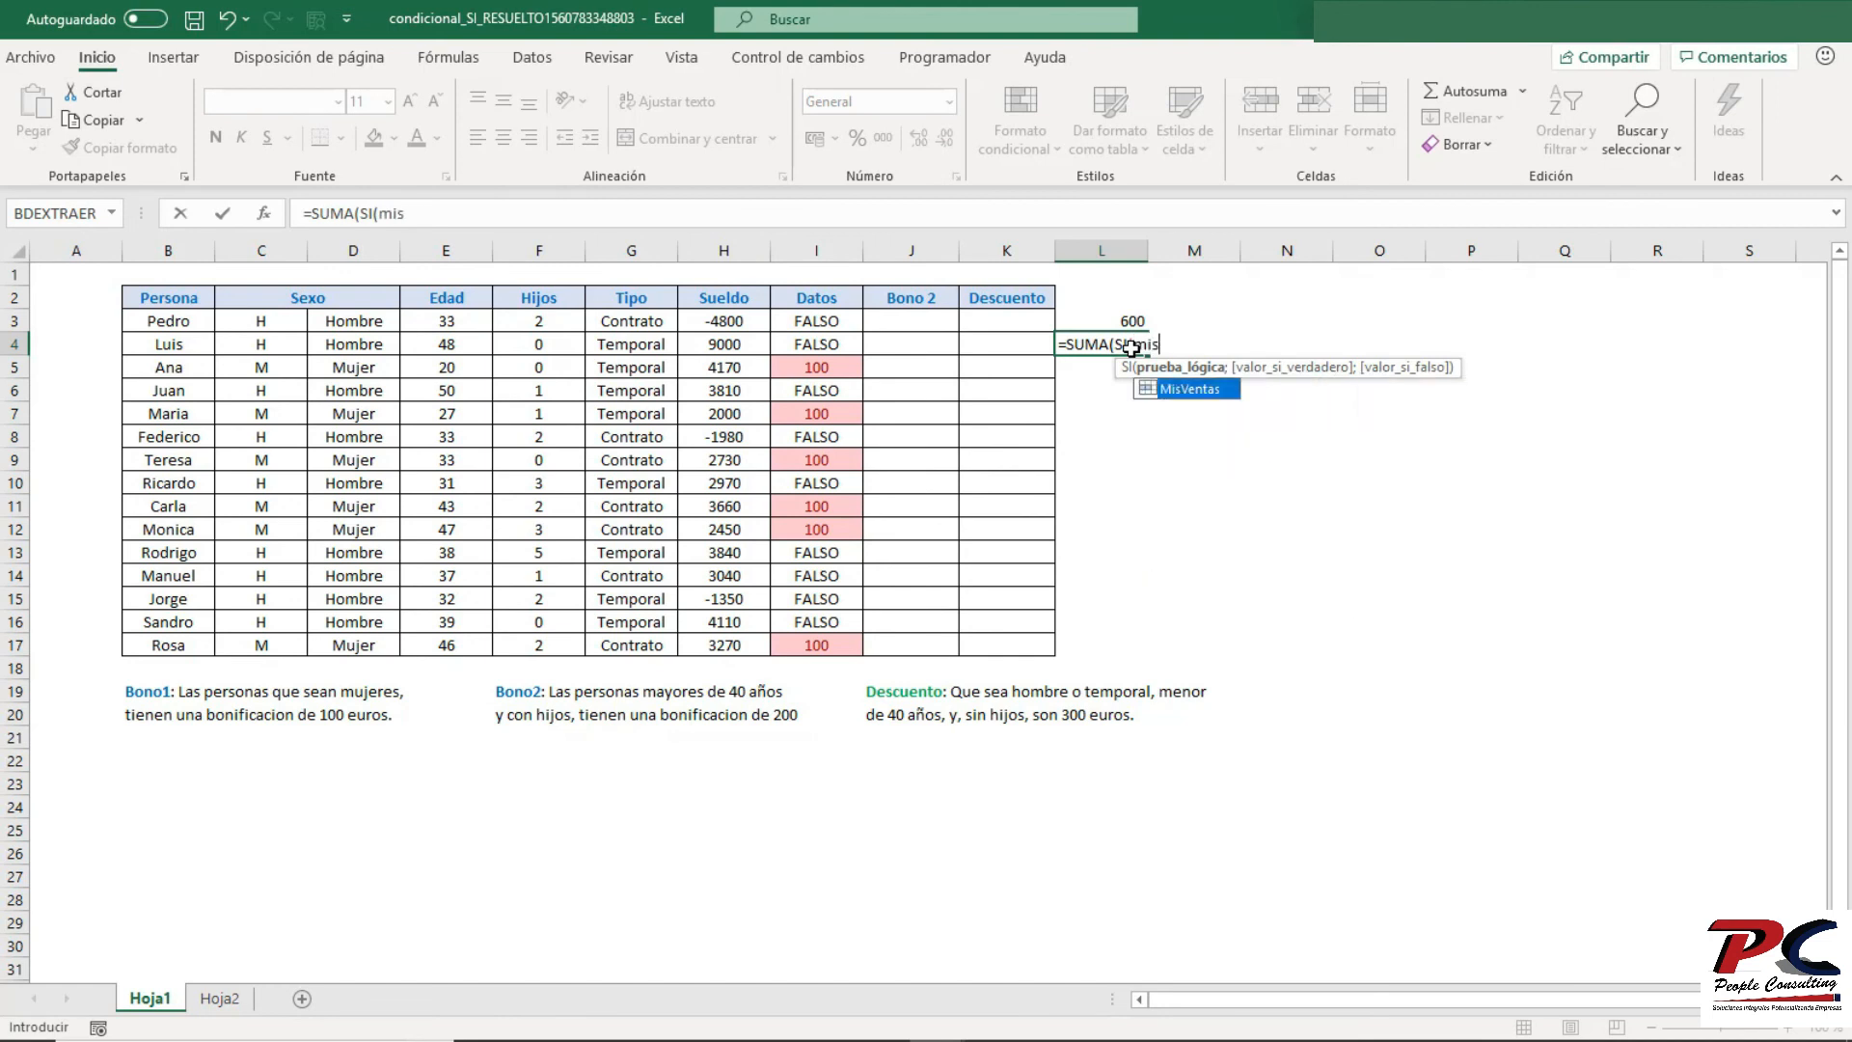
pyautogui.press('Tab')
pyautogui.write('>')
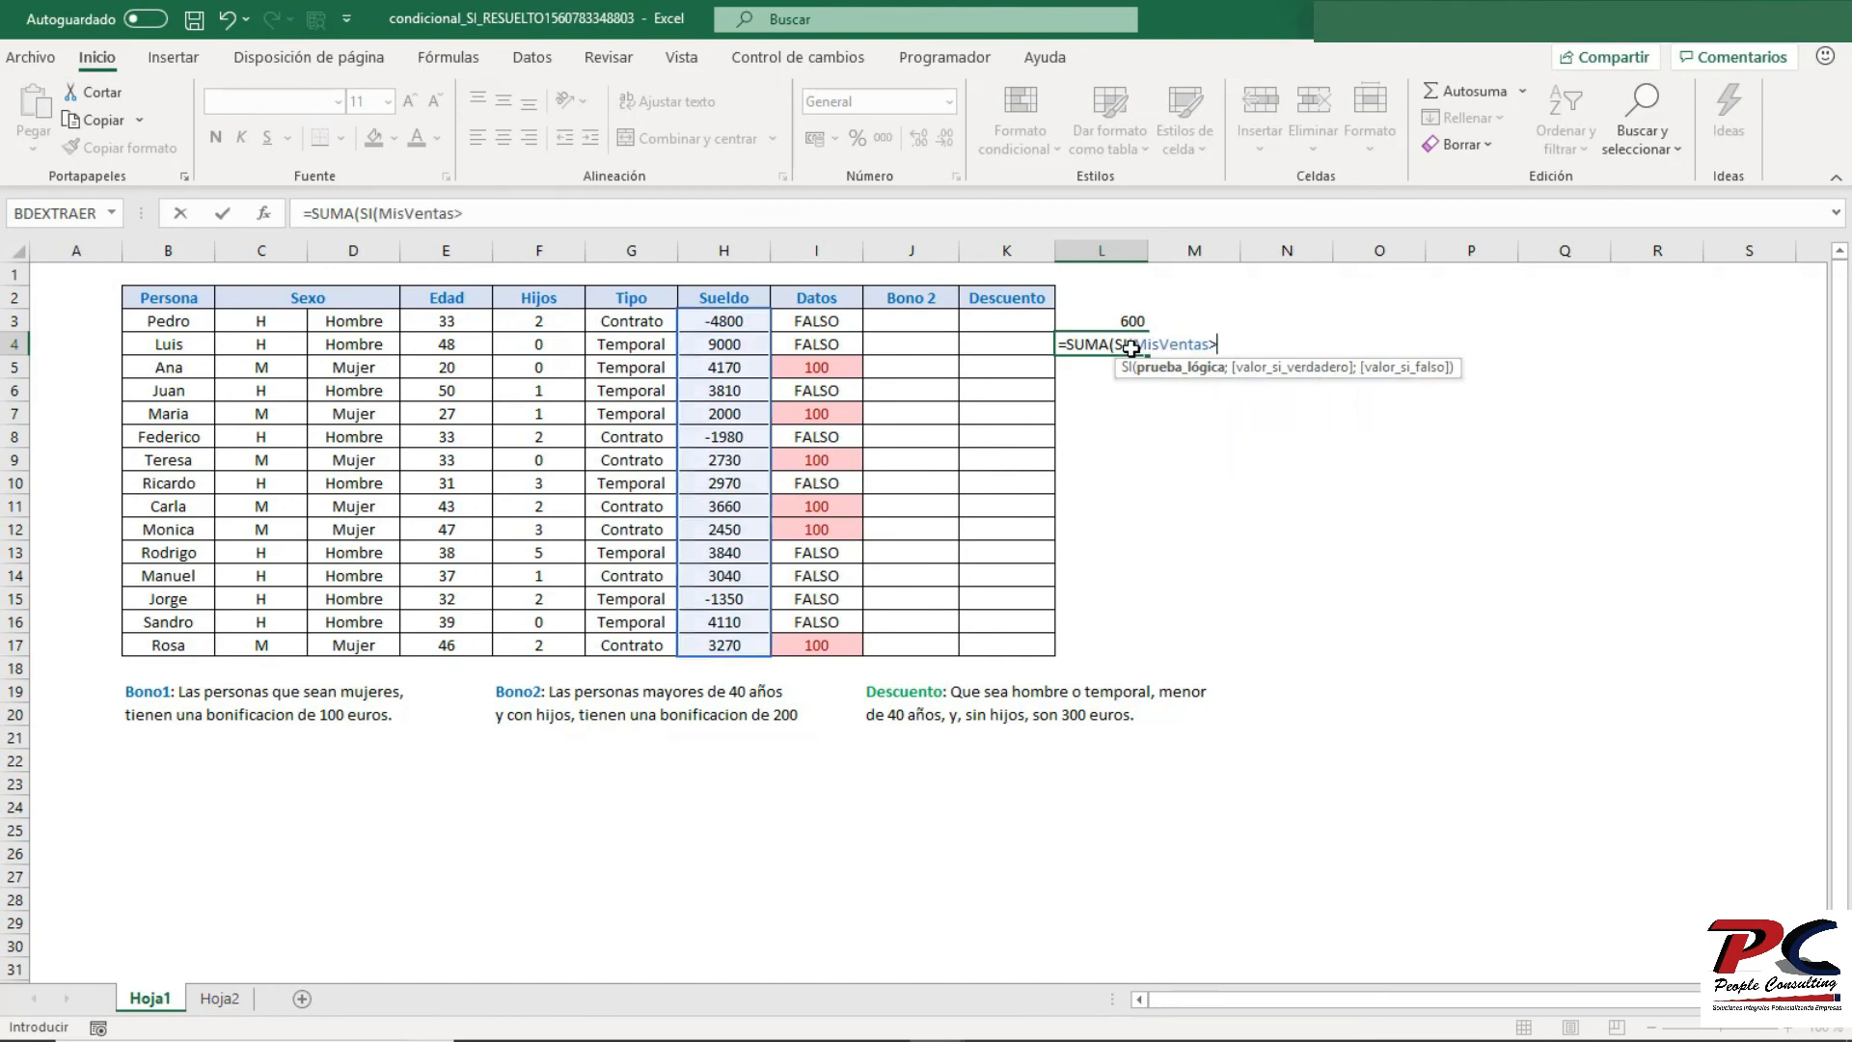
pyautogui.write('0;mis')
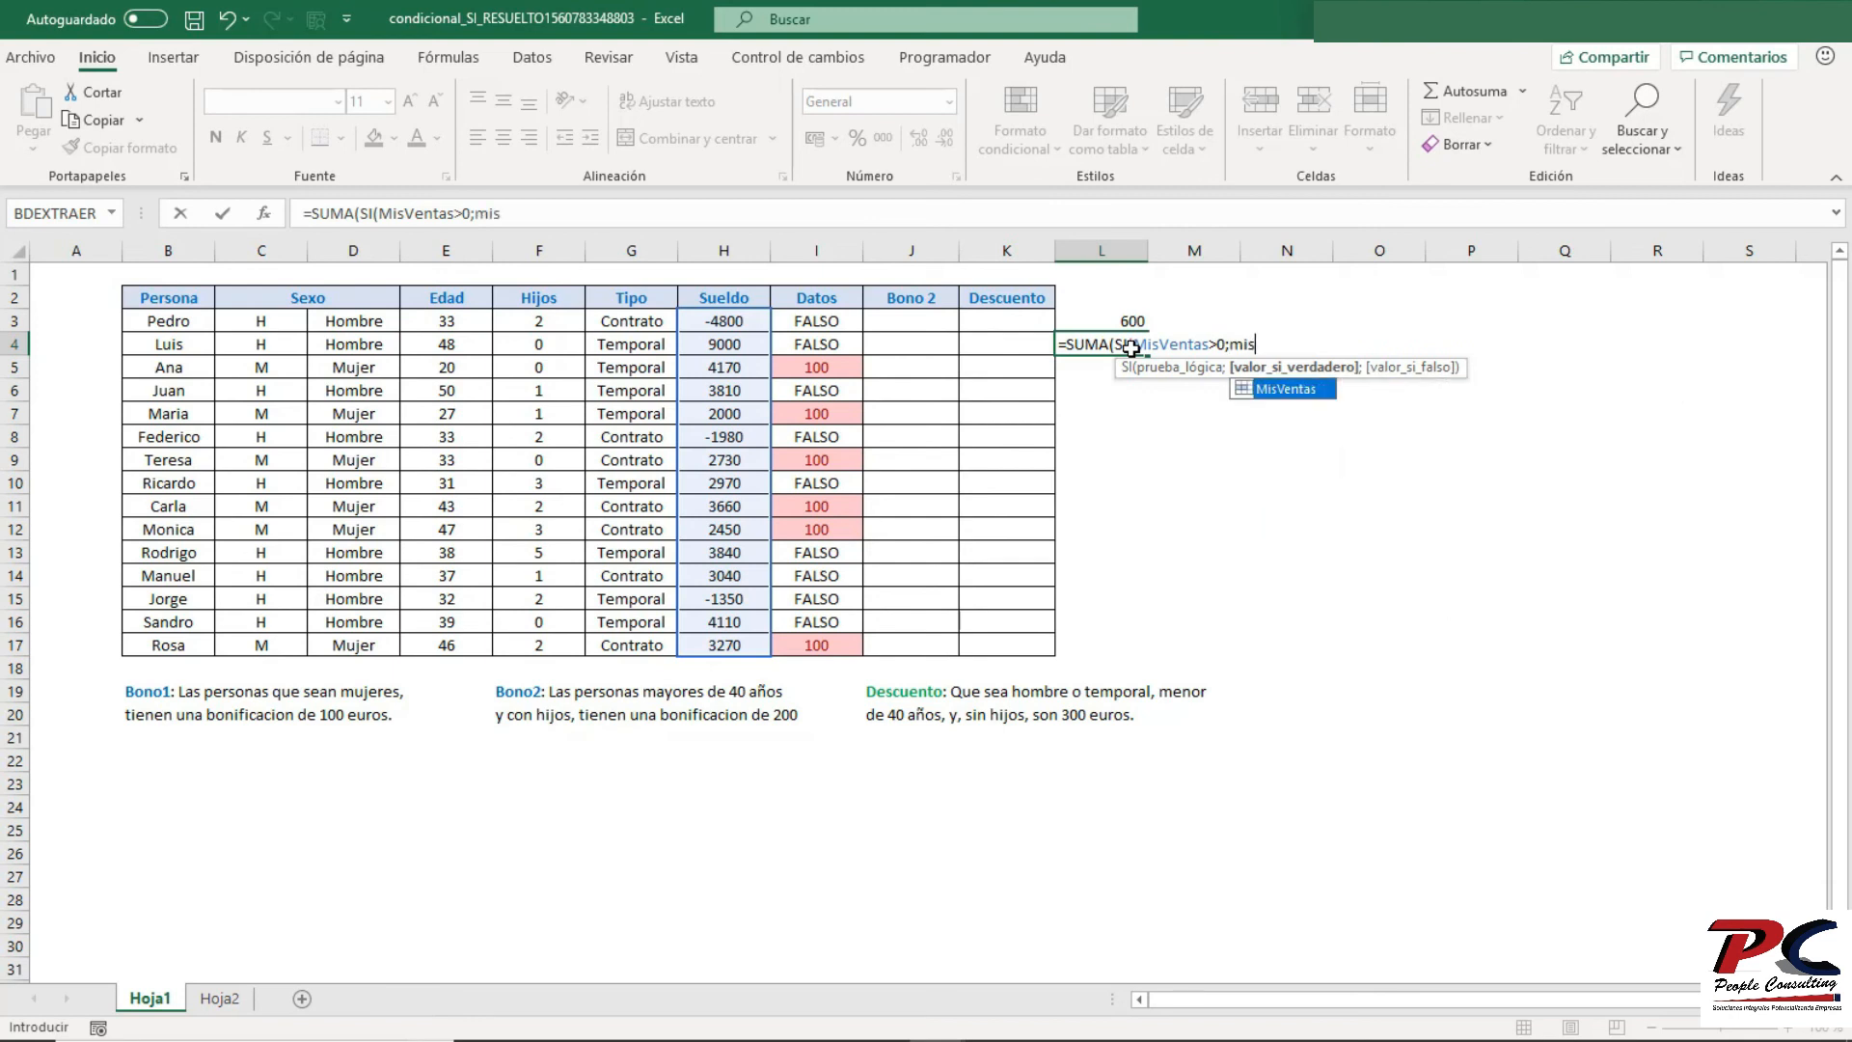
pyautogui.press('Tab')
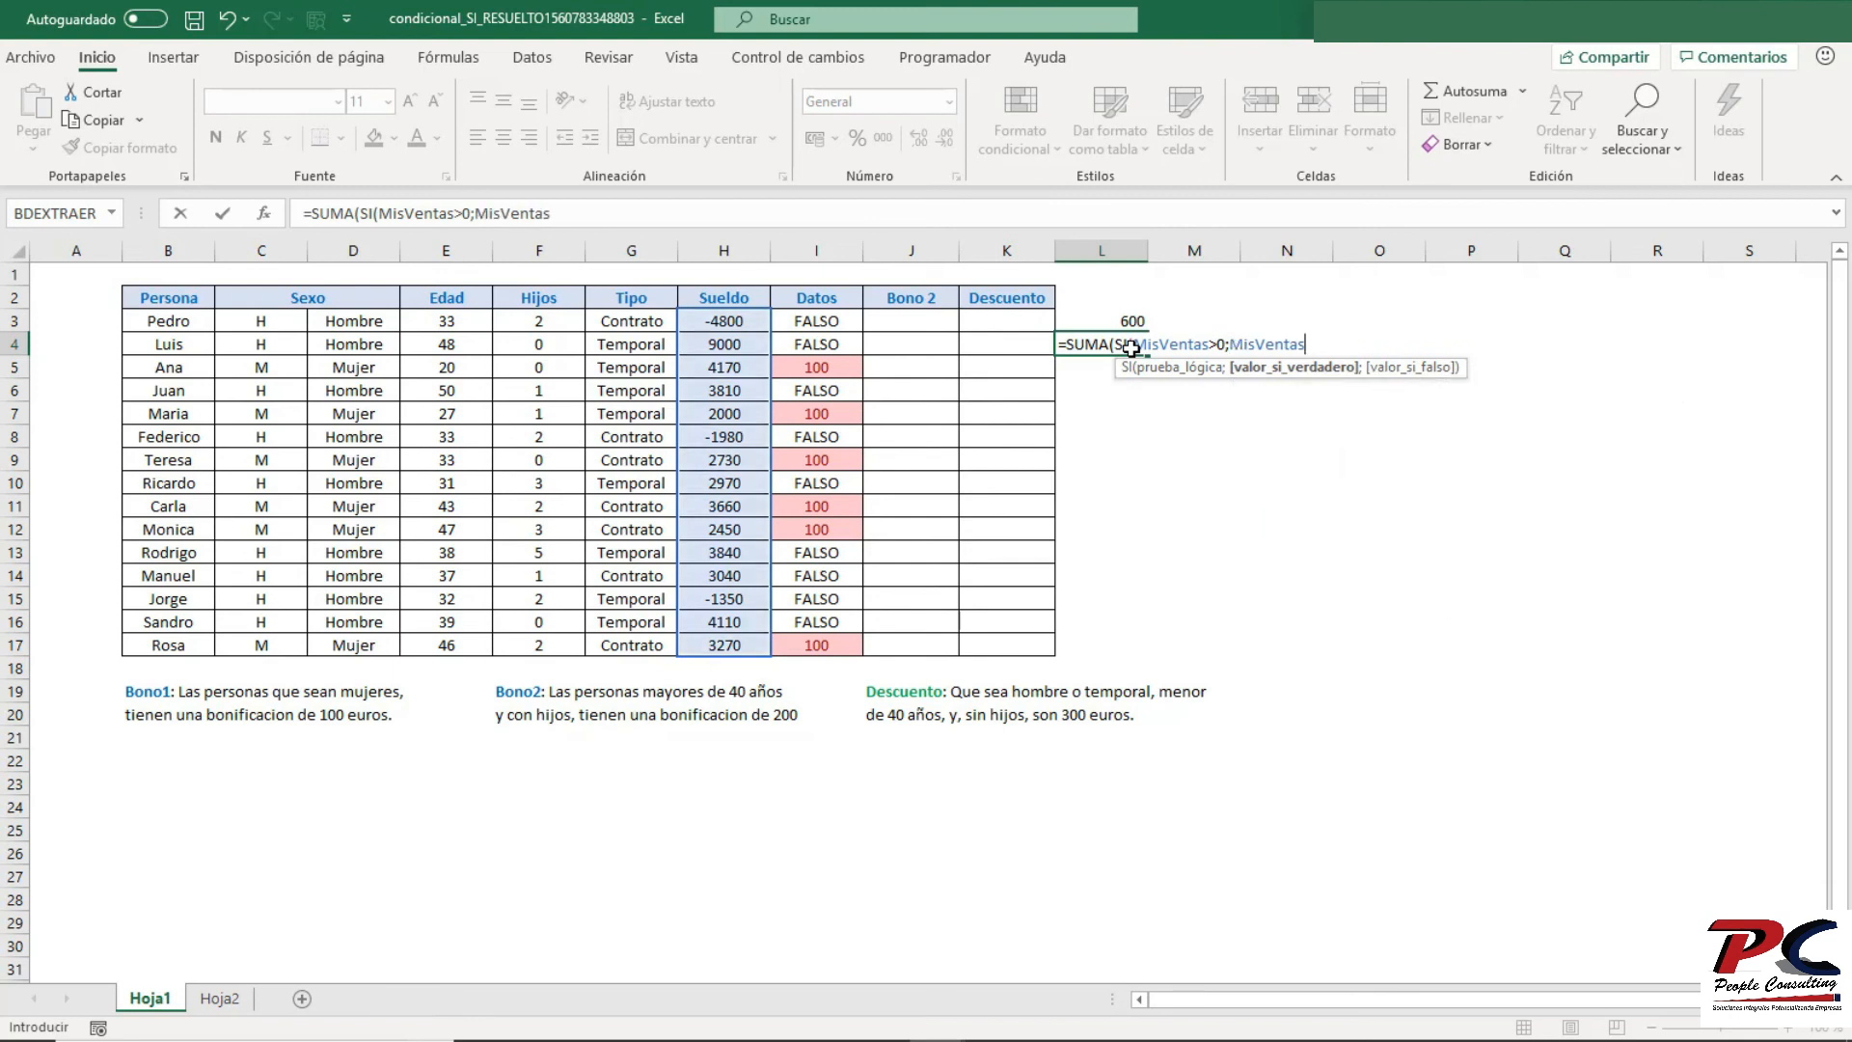
pyautogui.write('))')
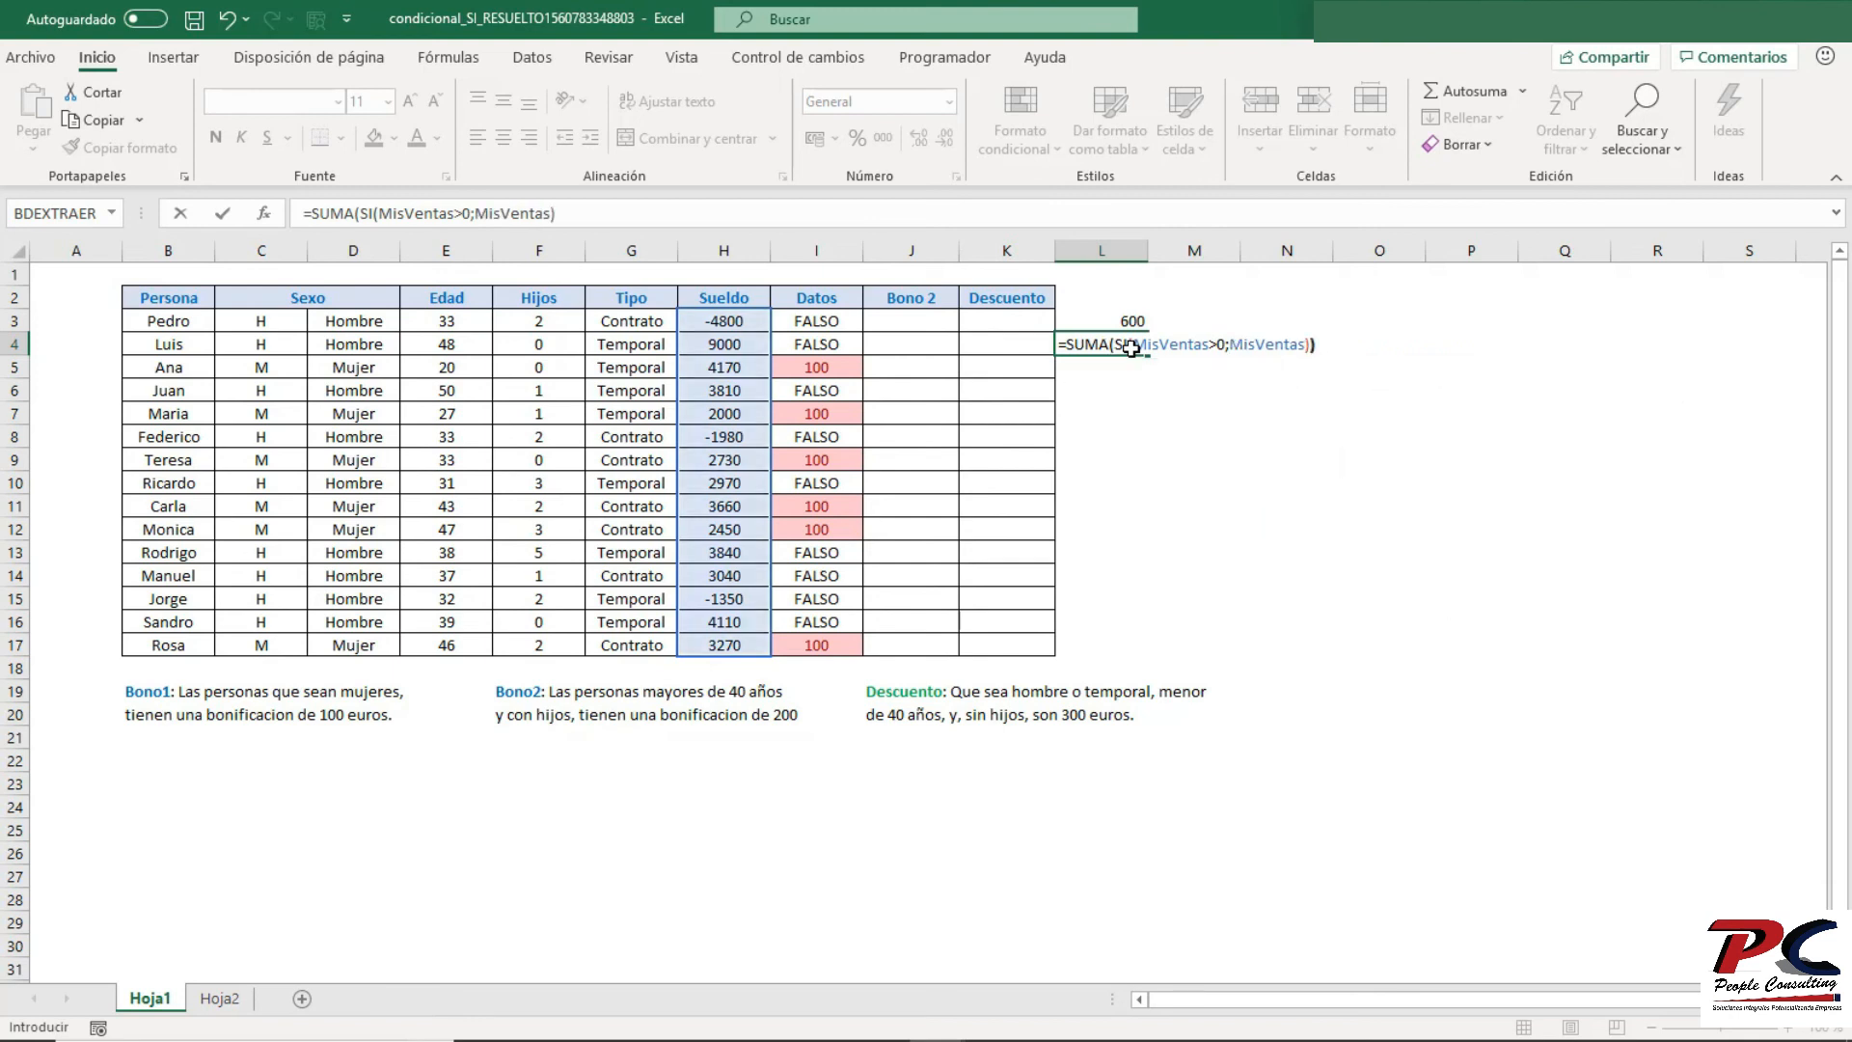
pyautogui.hotkey('ctrl', 'shift', 'Return')
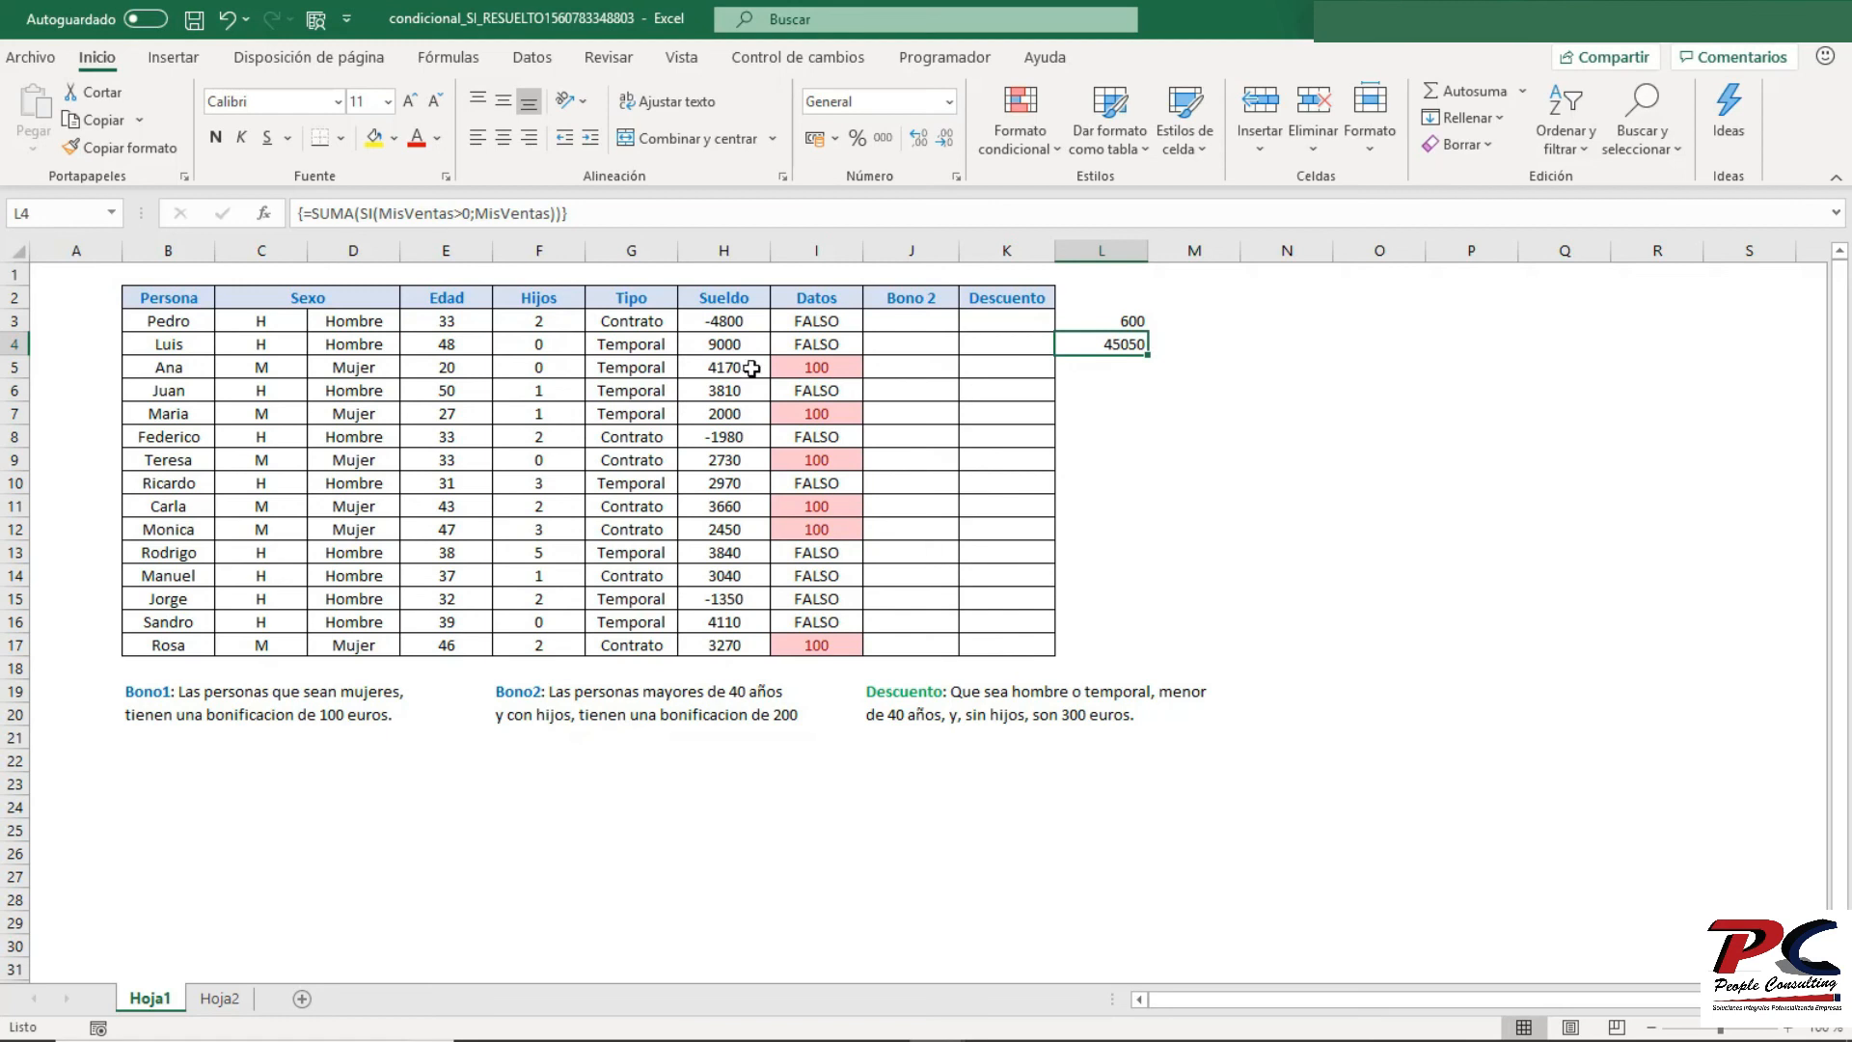
# - Highlight Sueldo values in H3:H17 that are less than 0 with light red fill and dark red text
pyautogui.moveTo(745, 318); pyautogui.dragTo(729, 644)
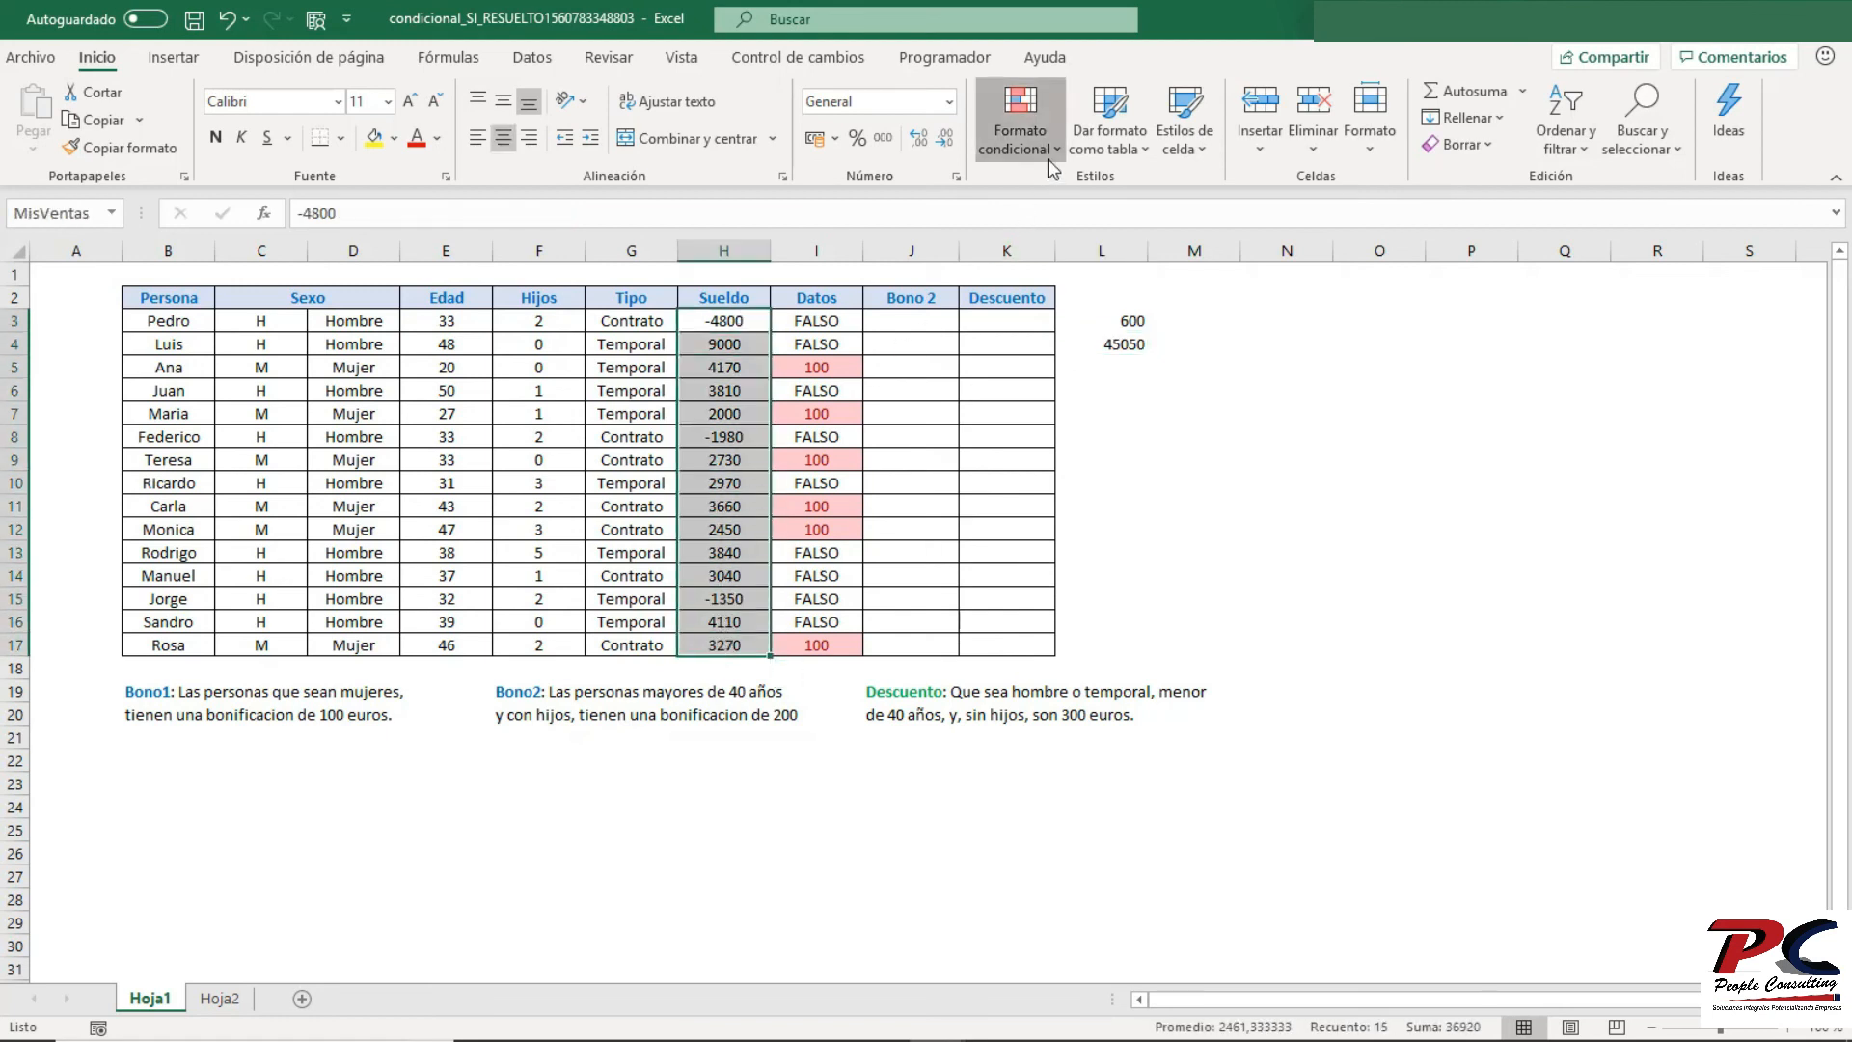
pyautogui.click(1021, 131)
pyautogui.moveTo(1254, 203)
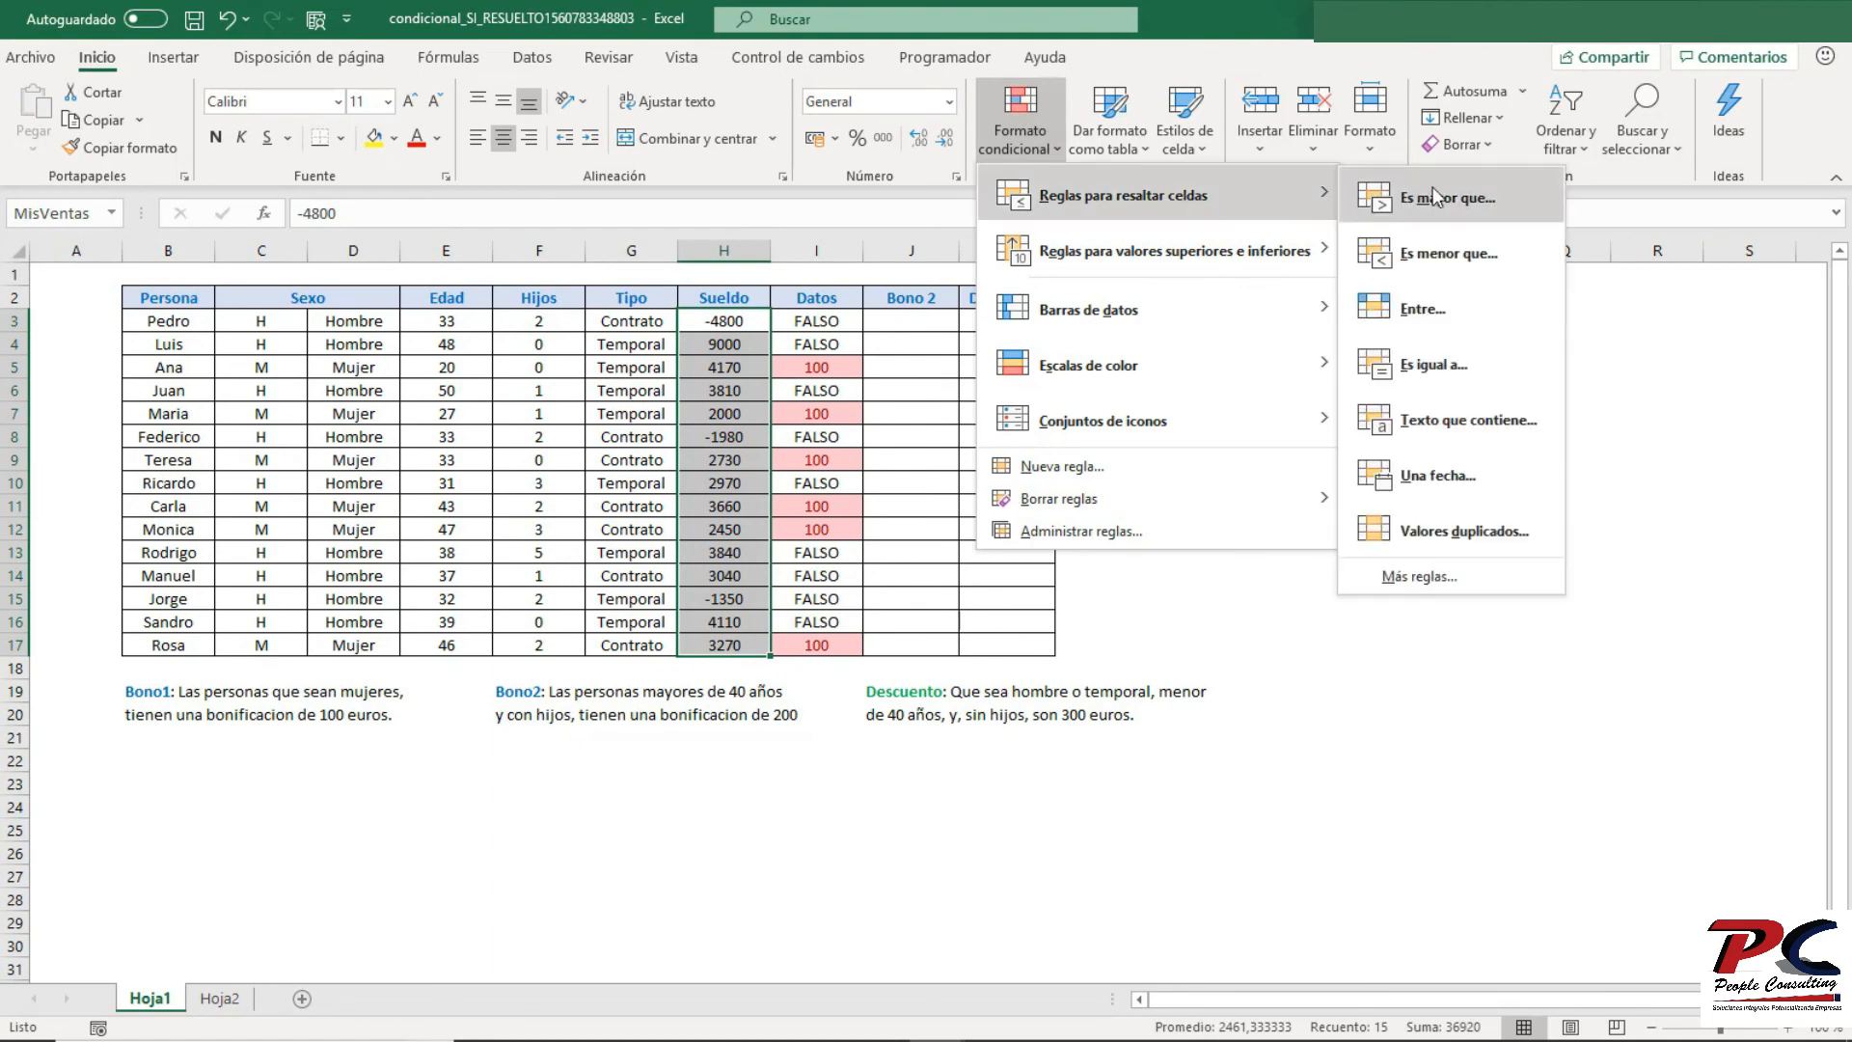
pyautogui.click(1436, 235)
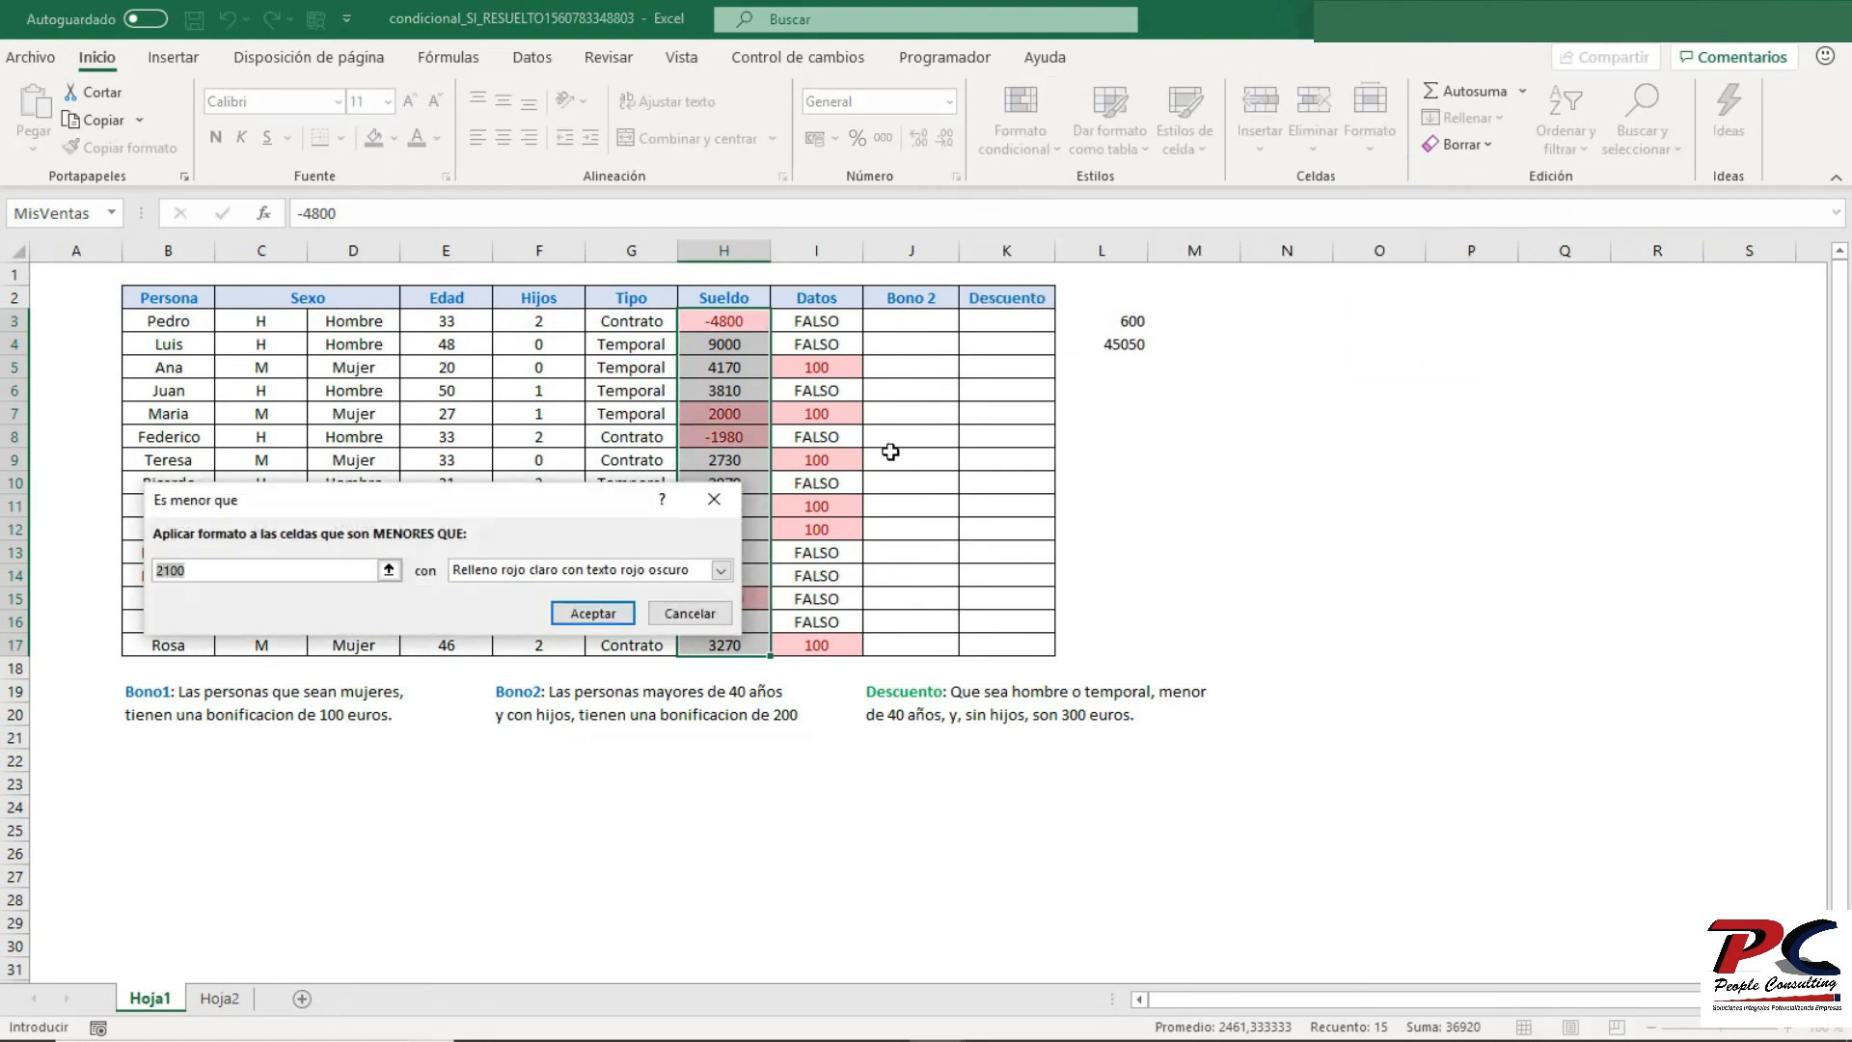
pyautogui.write('0')
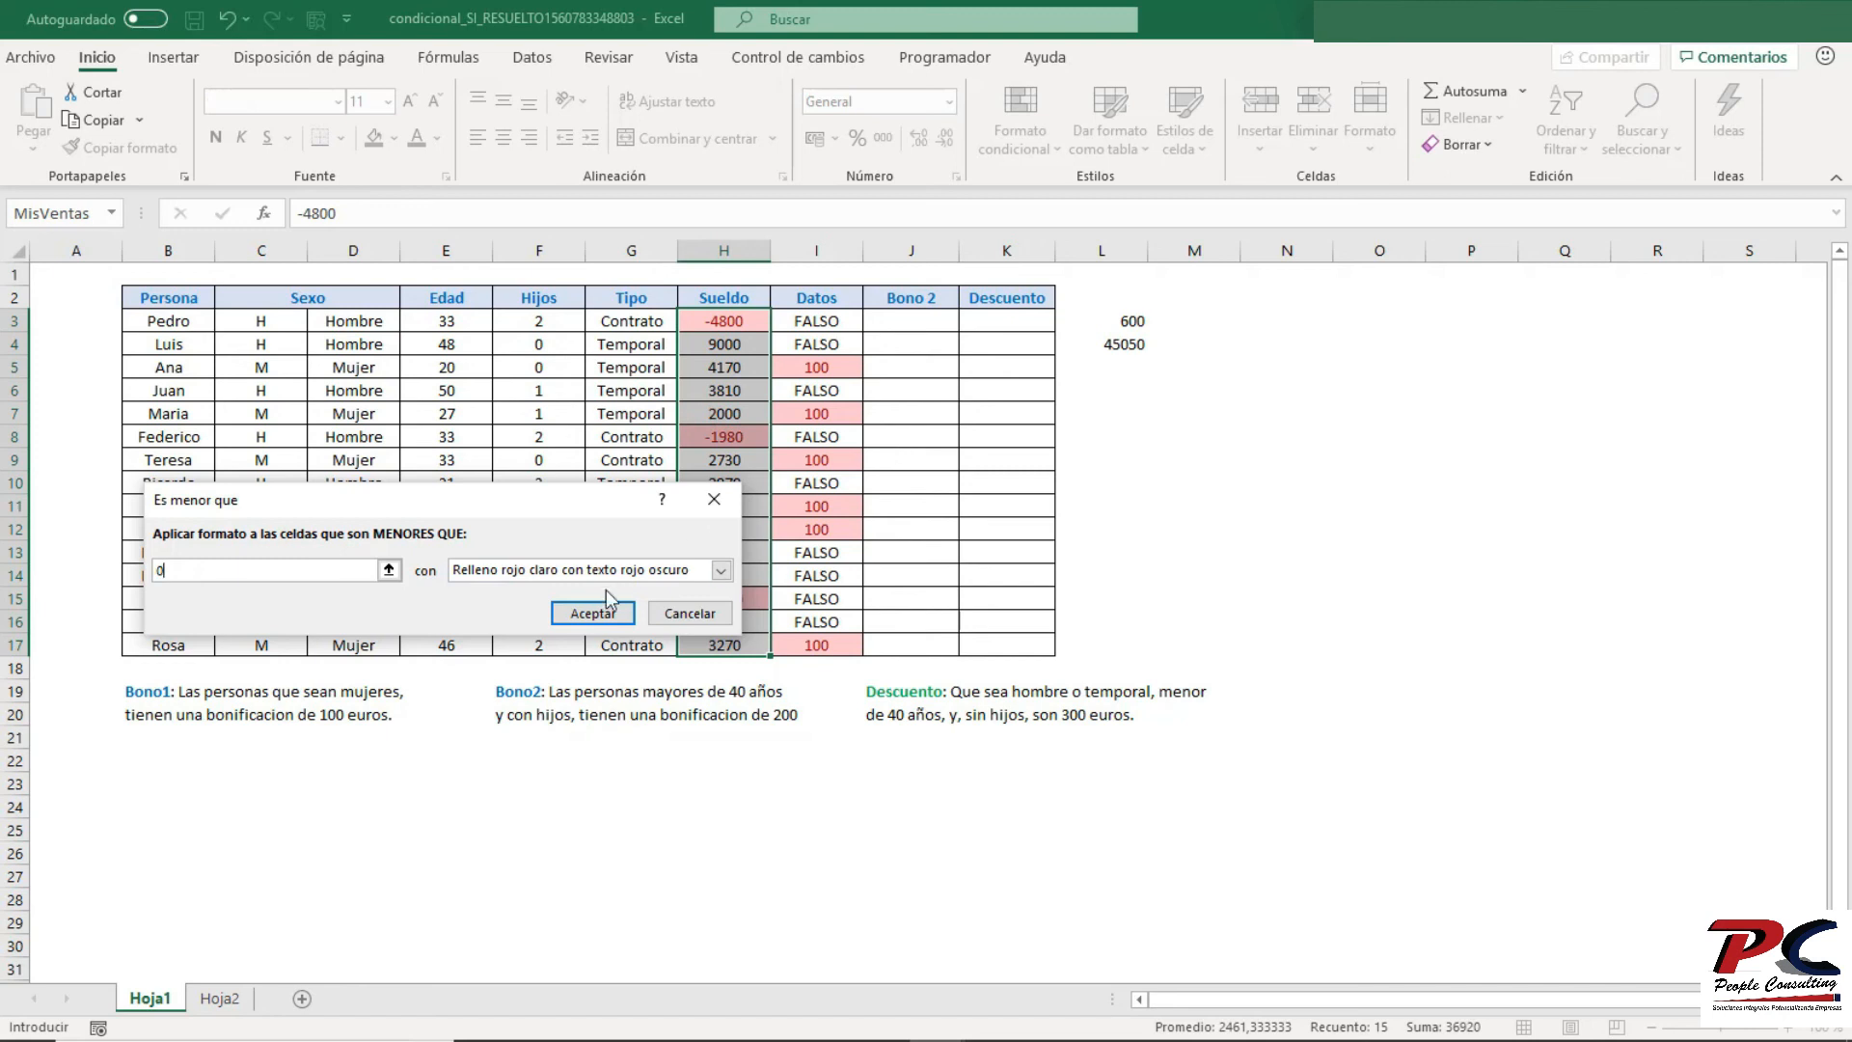
pyautogui.click(582, 617)
pyautogui.click(1406, 443)
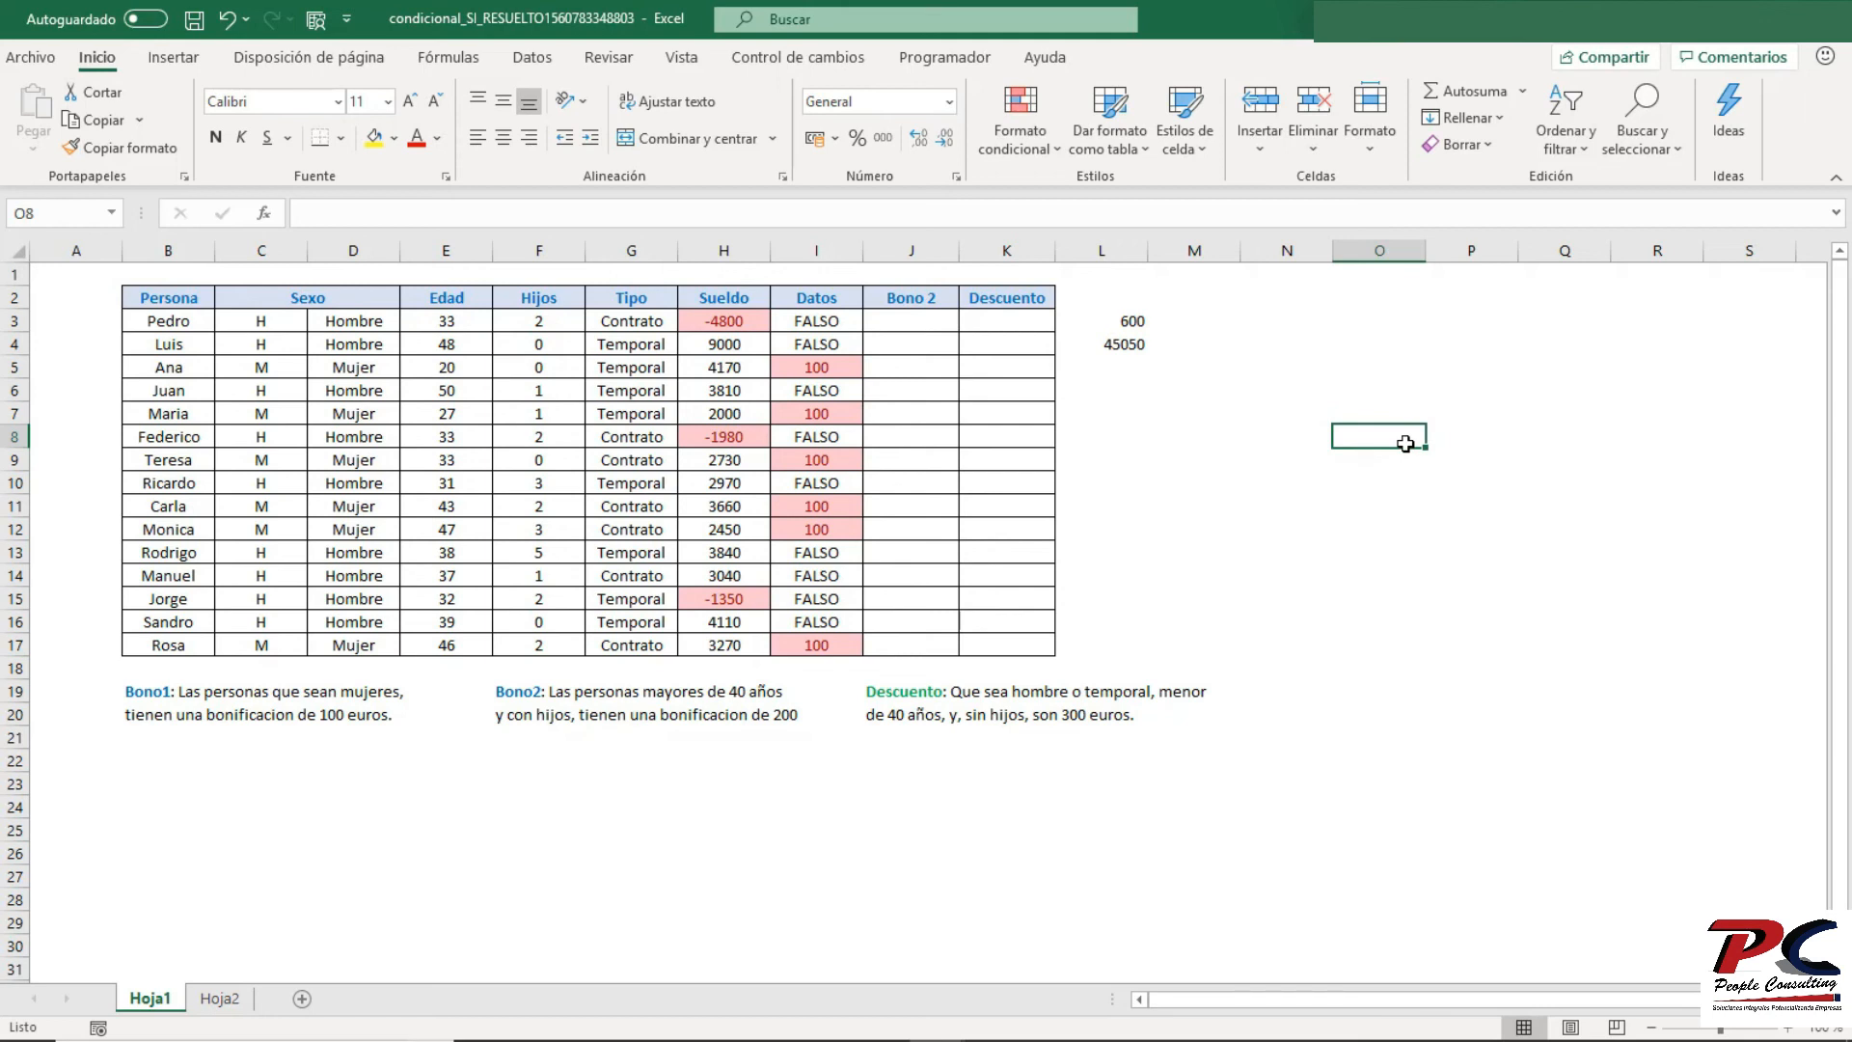
# - Make the negative Sueldo values positive again: 4800 in H3, 1980 in H8 and 1350 in H15
pyautogui.click(731, 318)
pyautogui.click(304, 212)
pyautogui.press('BackSpace')
pyautogui.press('Return')
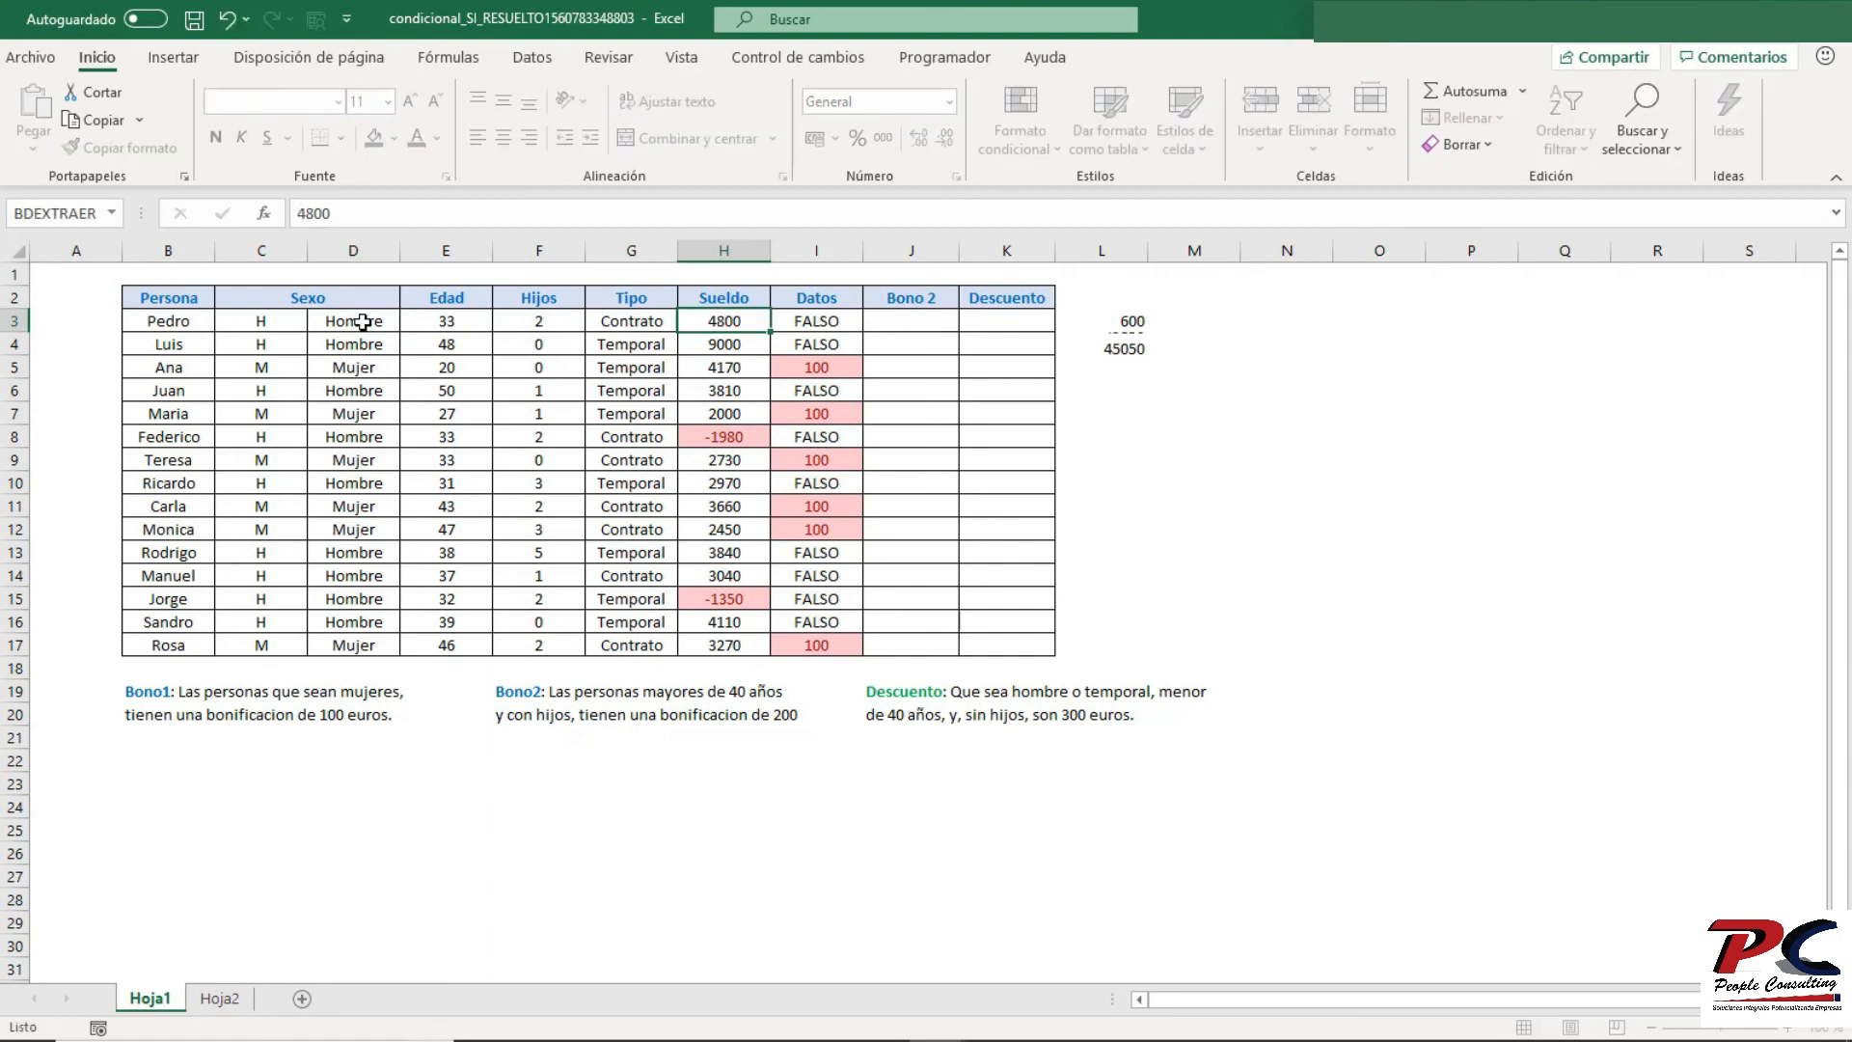
pyautogui.click(745, 443)
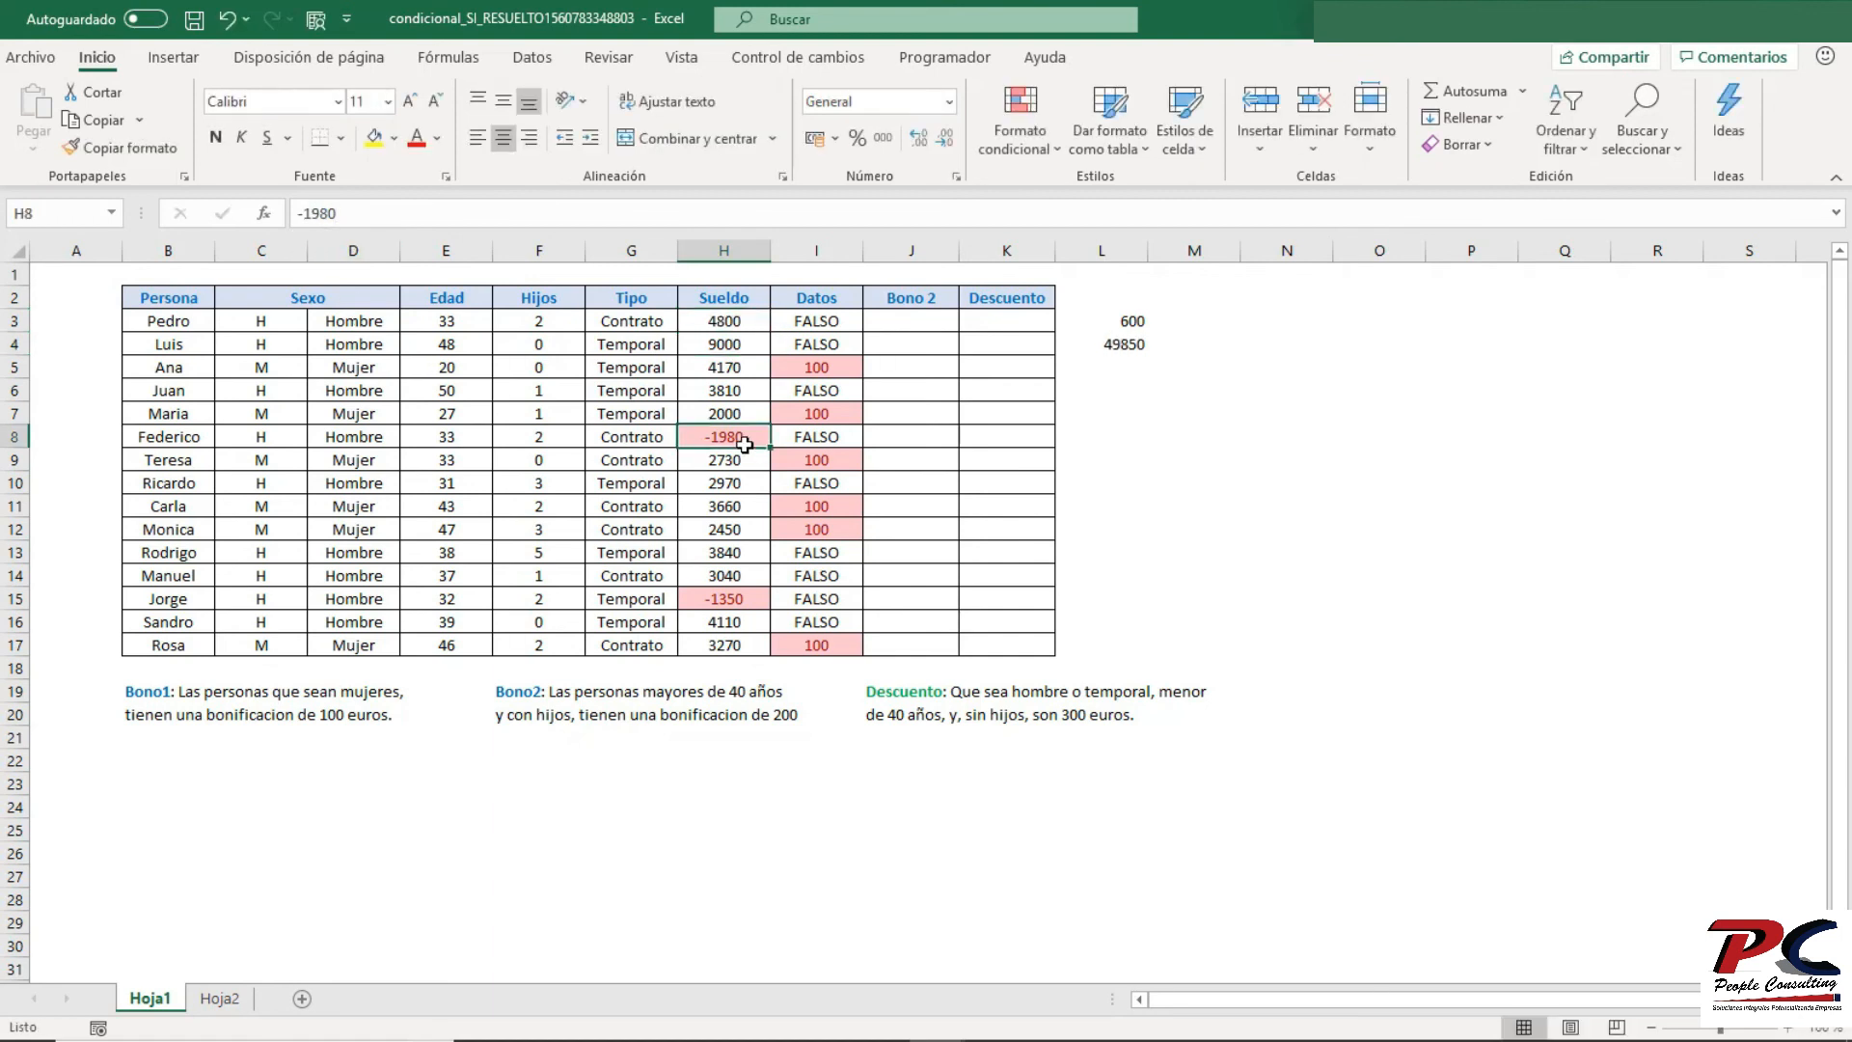
pyautogui.click(305, 212)
pyautogui.press('BackSpace')
pyautogui.press('Return')
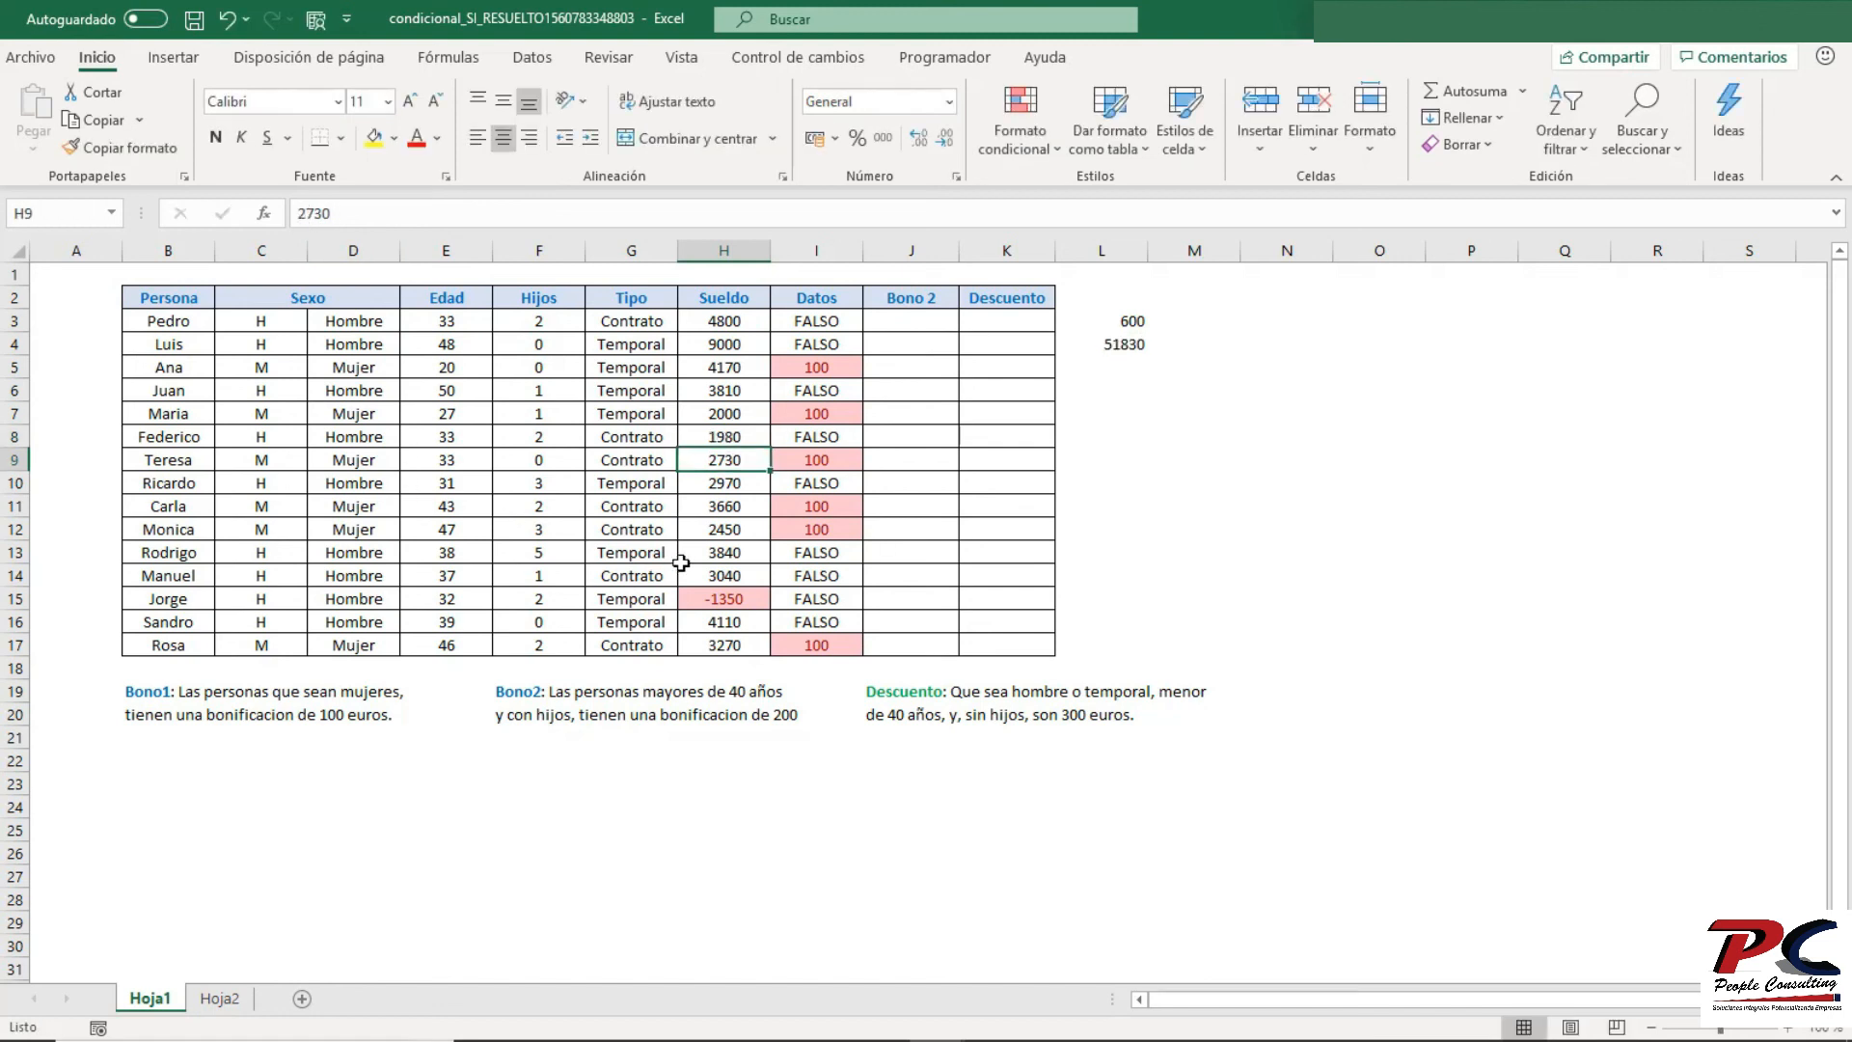
pyautogui.click(724, 599)
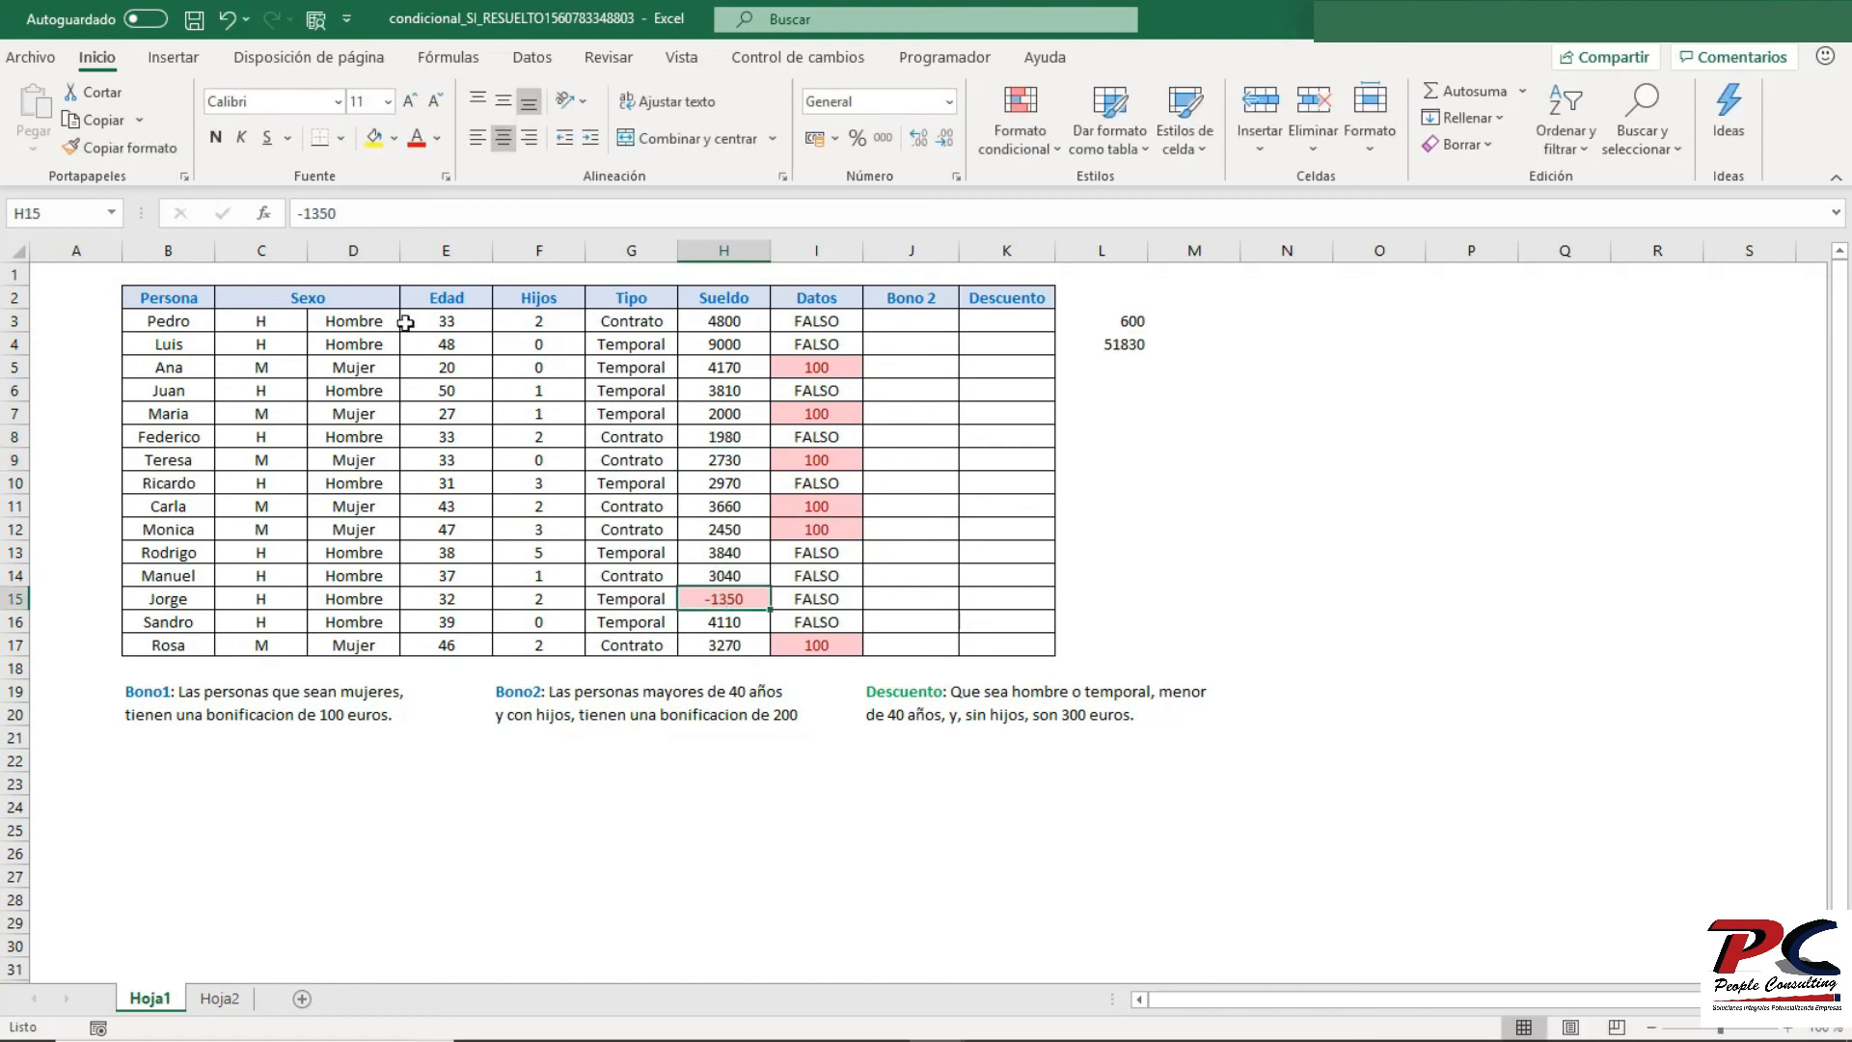
pyautogui.click(304, 212)
pyautogui.press('BackSpace')
pyautogui.press('Return')
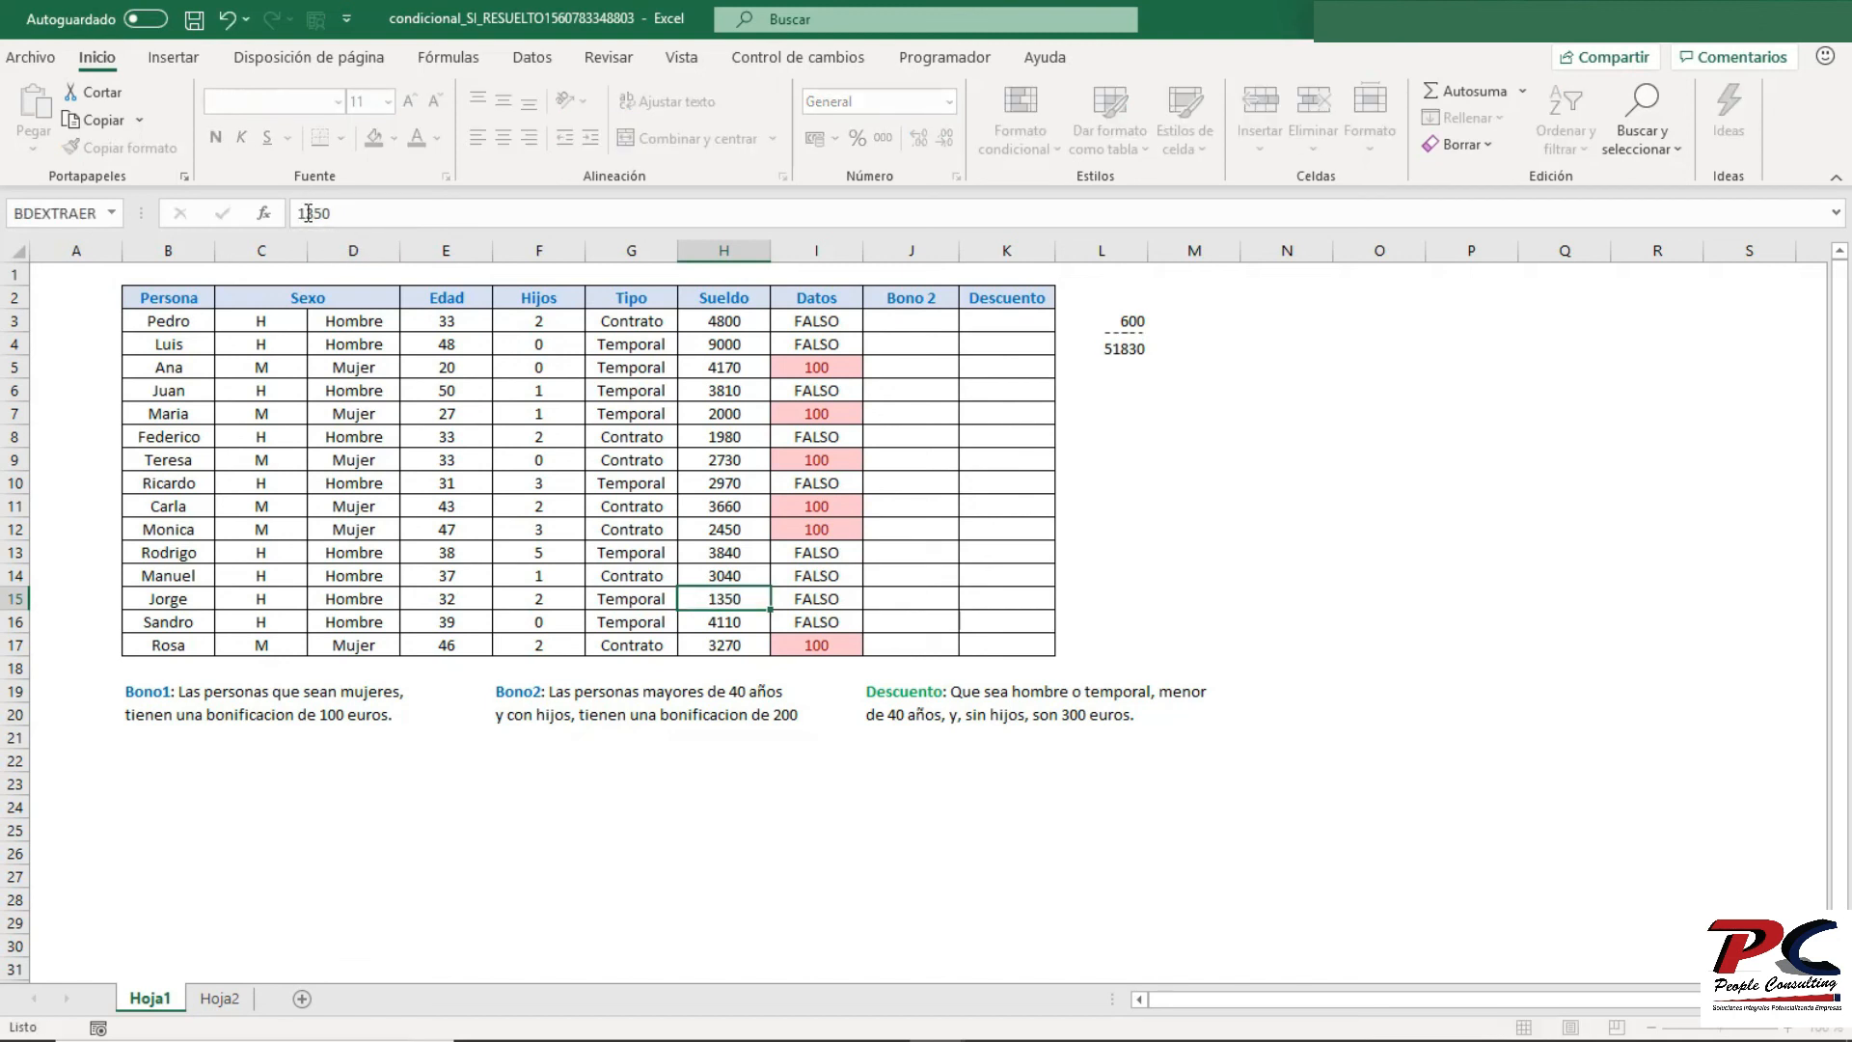
pyautogui.click(1125, 345)
# - Highlight Sueldo values in H3:H17 greater than 5000 with light red fill and dark red text
pyautogui.click(1134, 368)
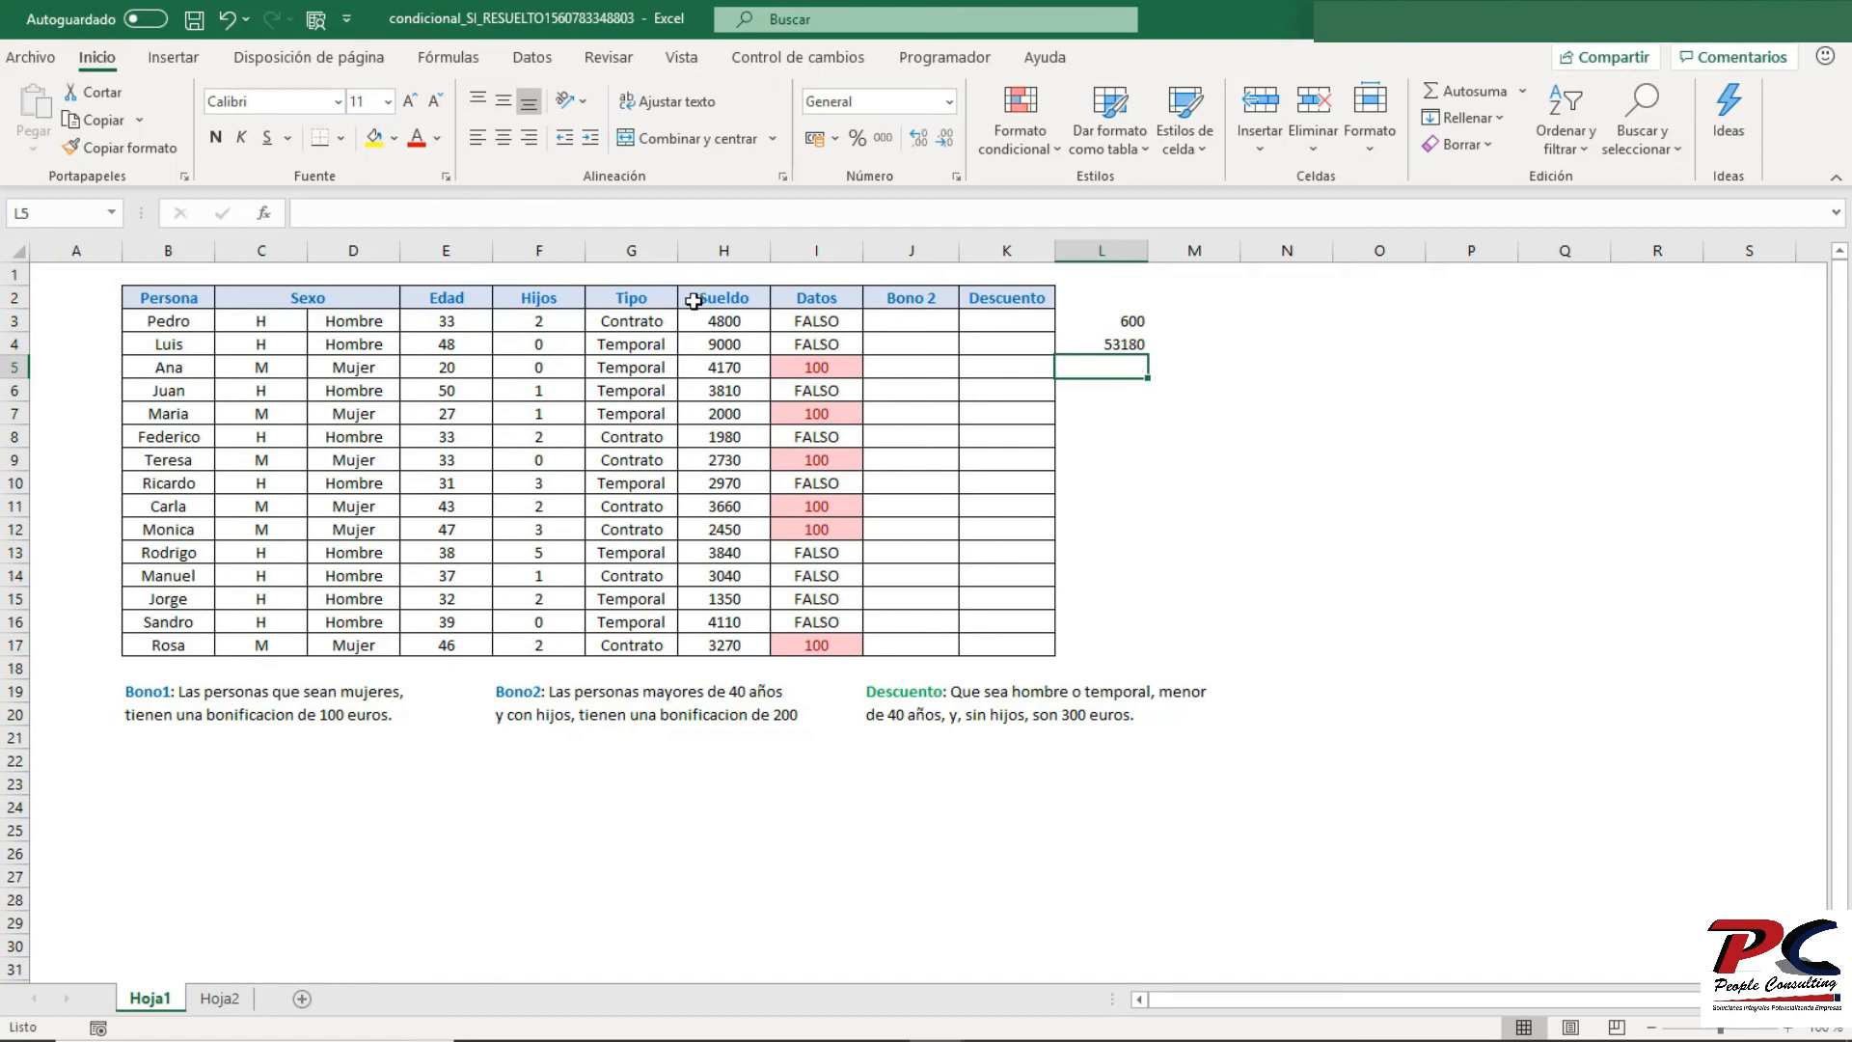
pyautogui.moveTo(724, 321); pyautogui.dragTo(727, 649)
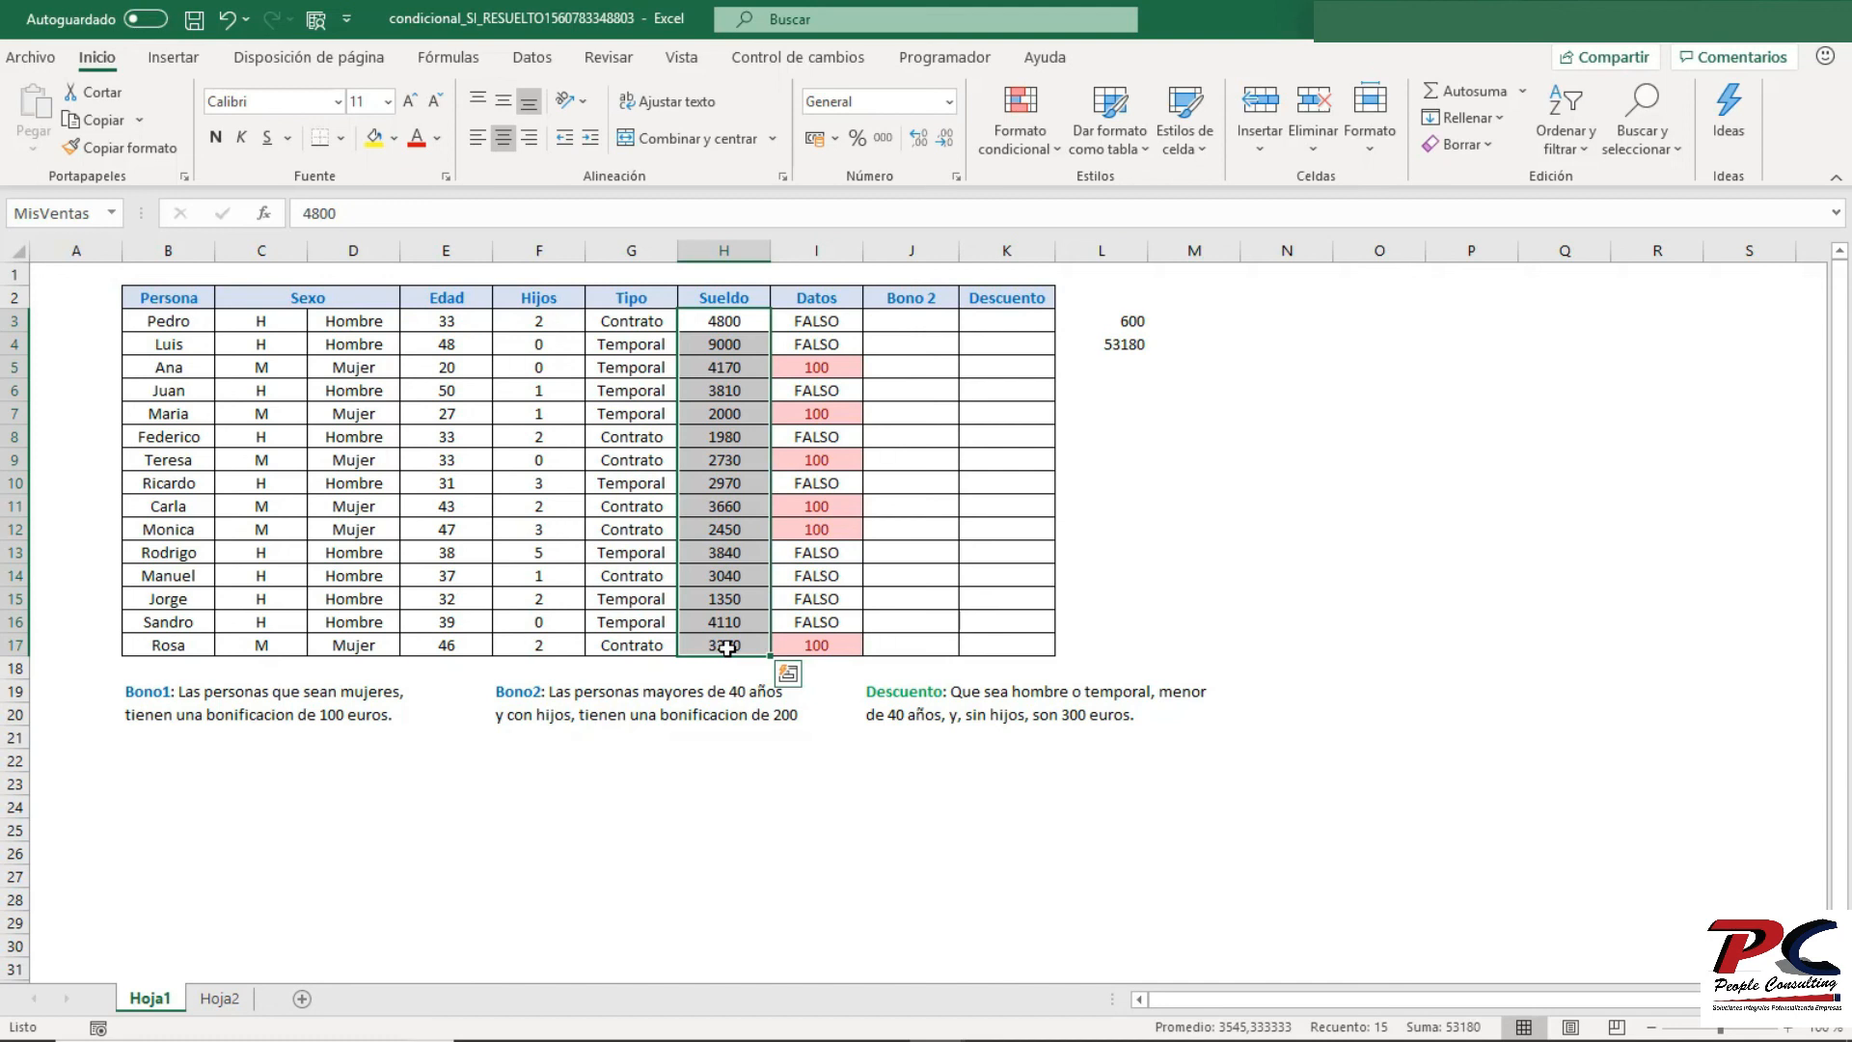
pyautogui.click(1023, 133)
pyautogui.moveTo(1260, 181)
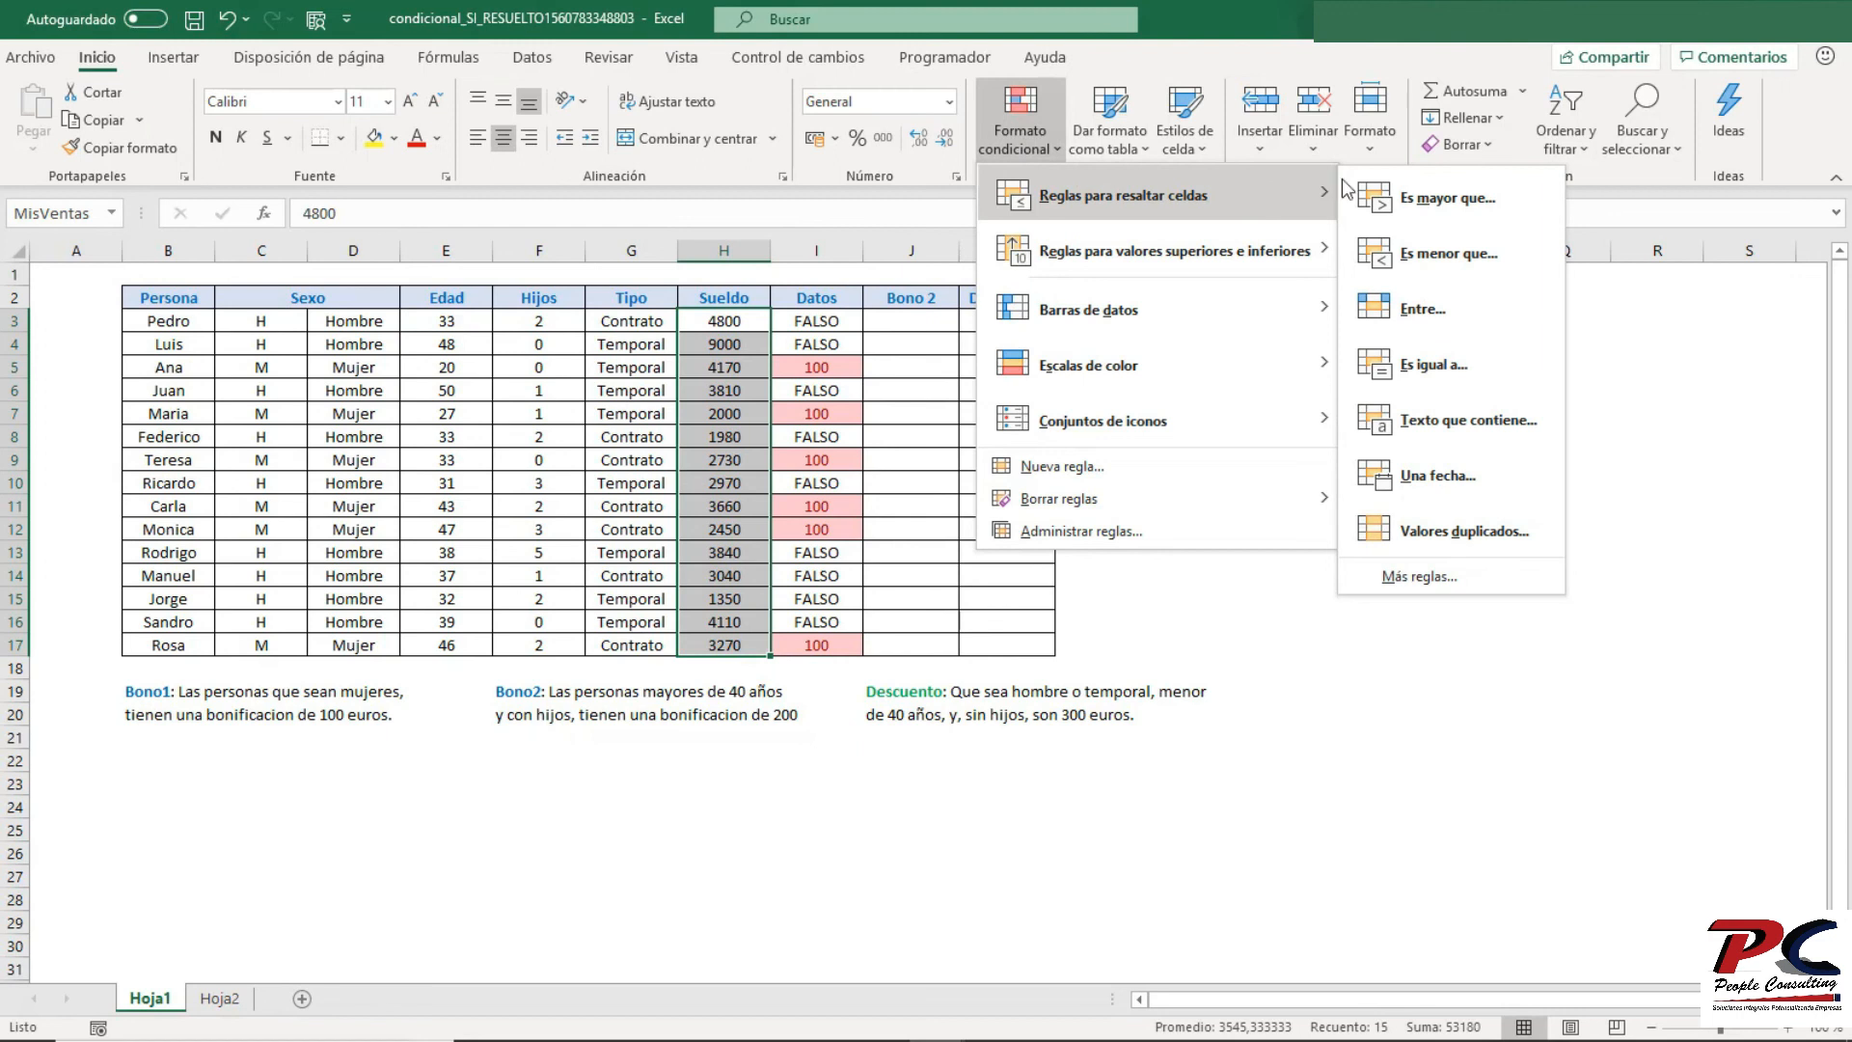
pyautogui.click(1384, 200)
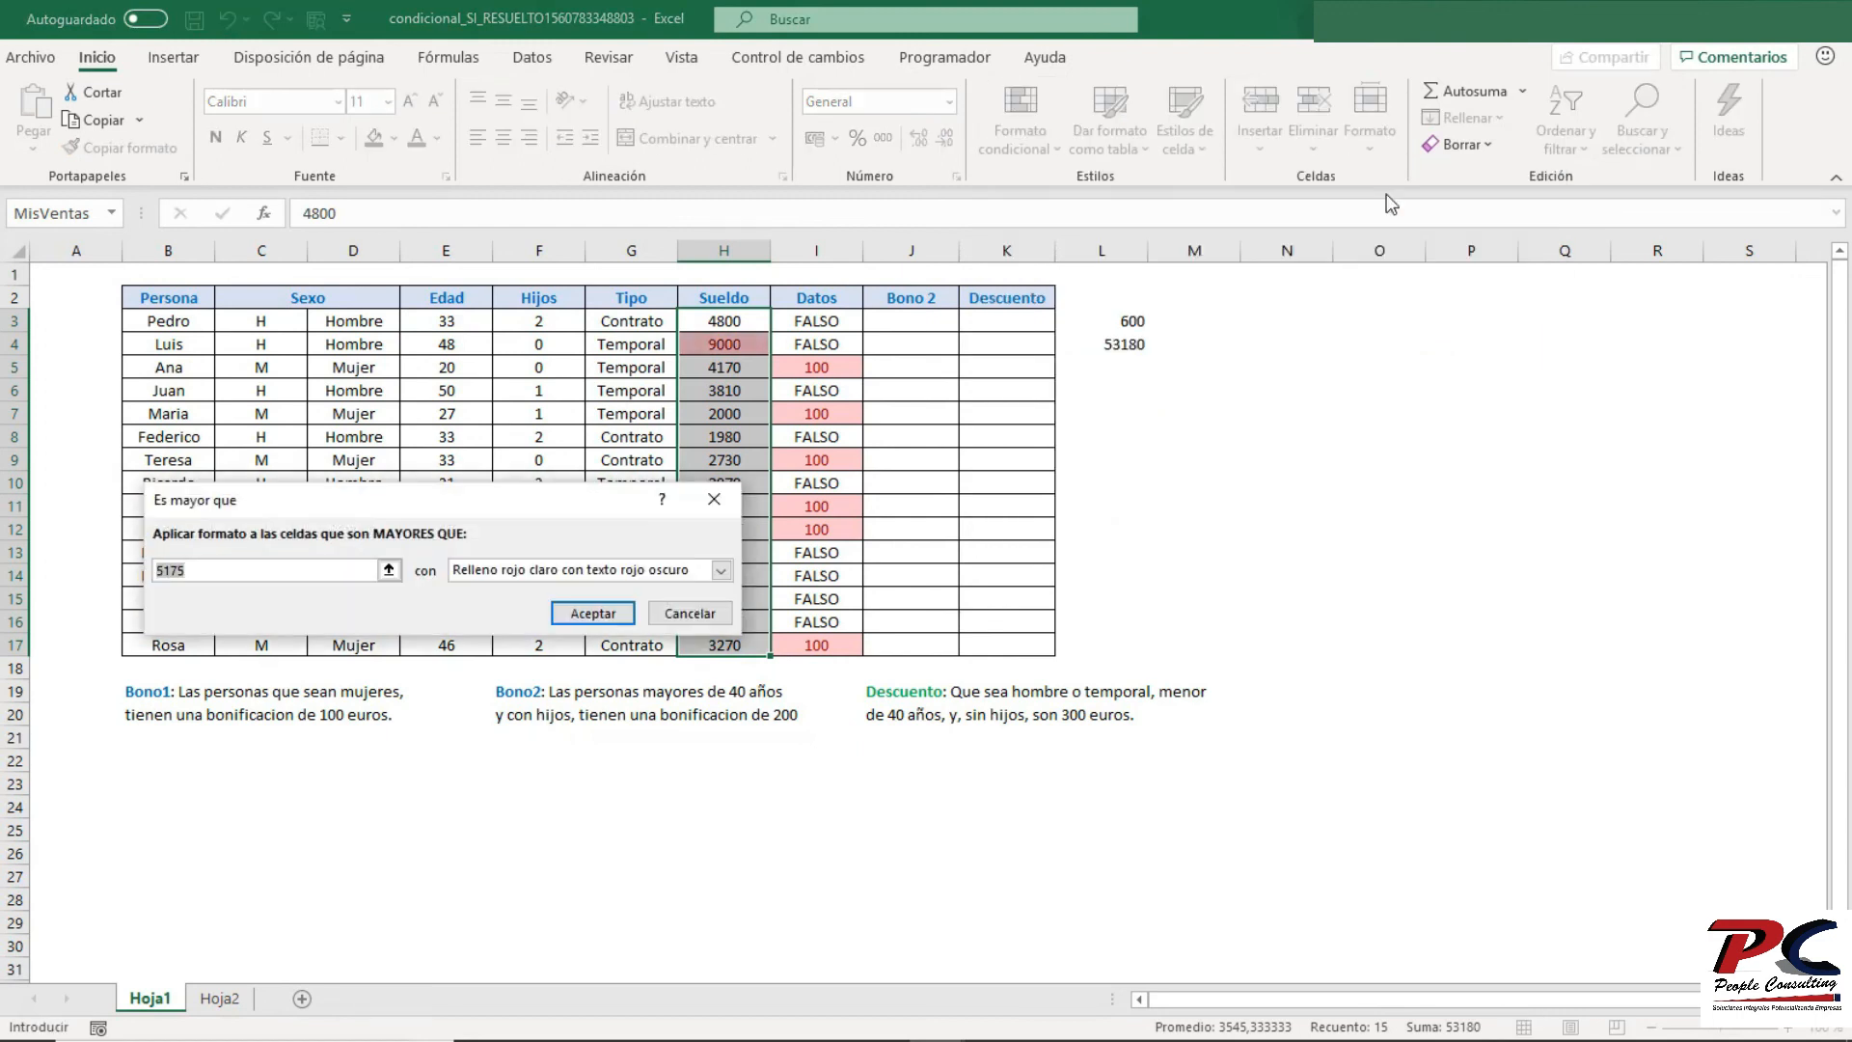
pyautogui.write('5000')
pyautogui.press('Return')
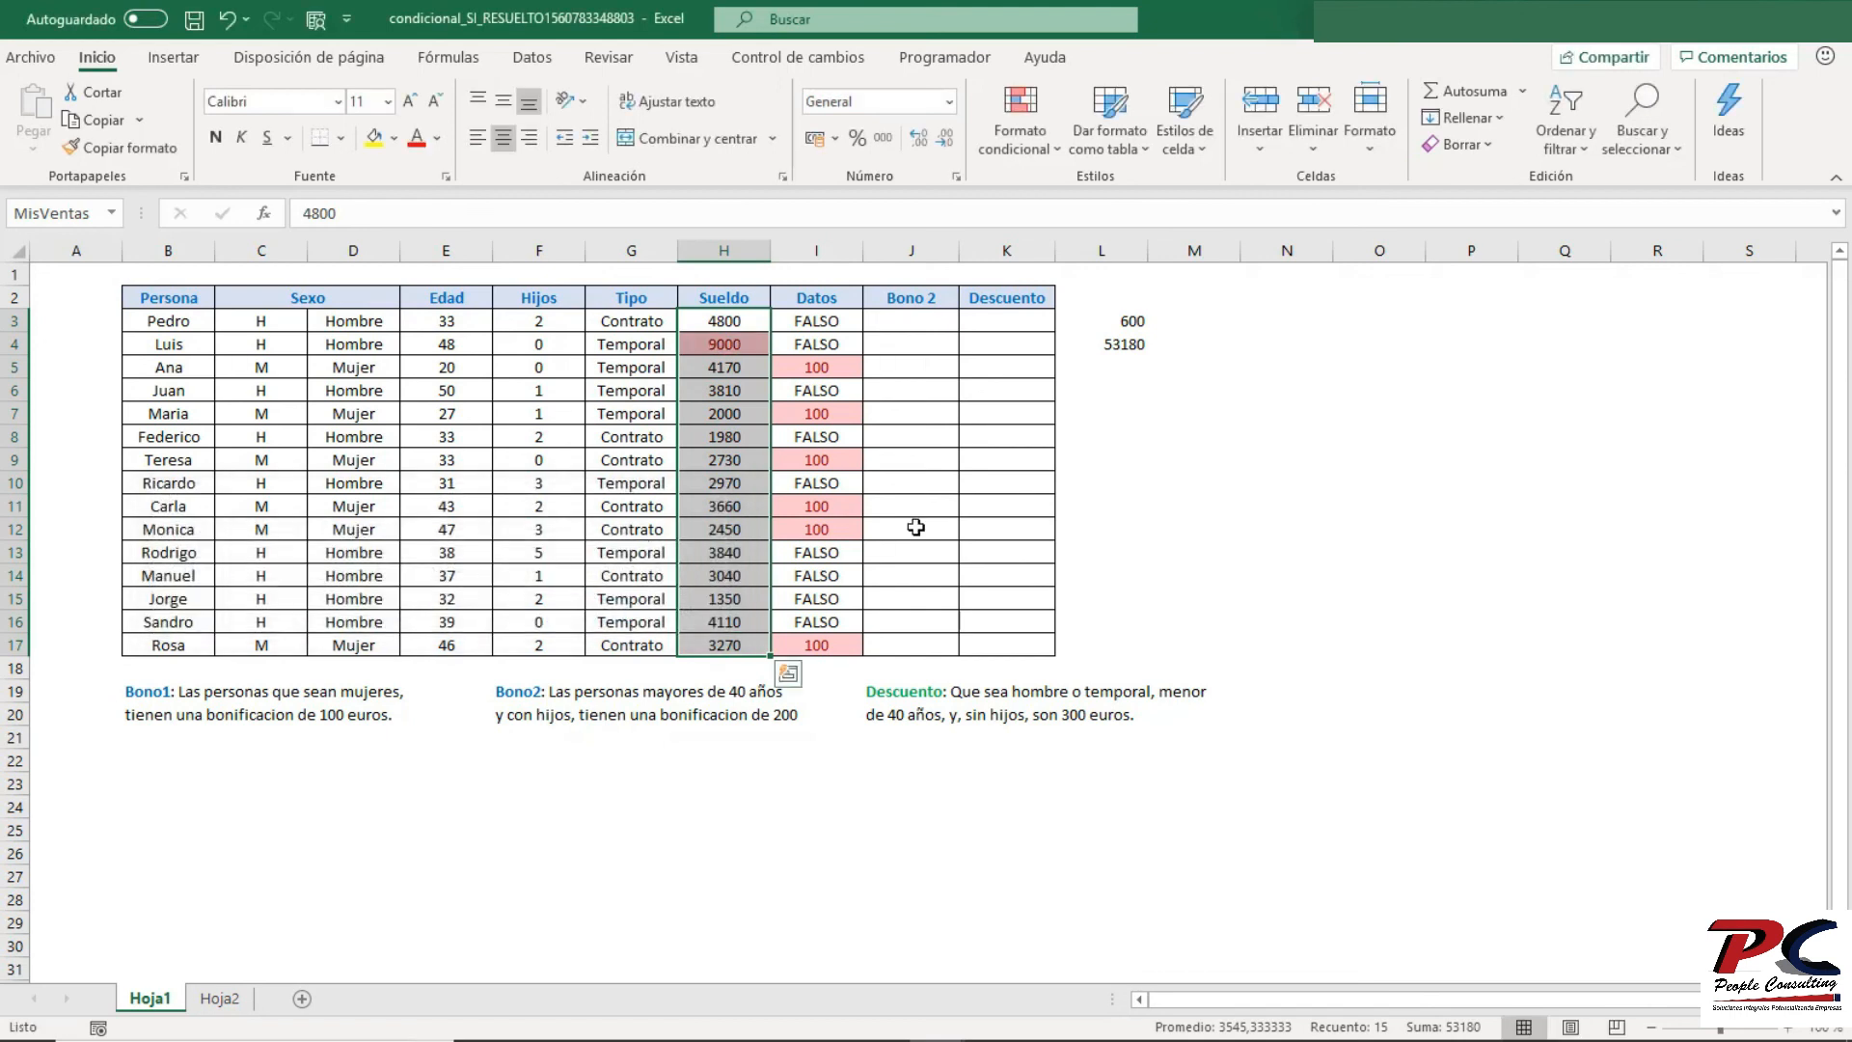
# - Enter the array formula =SUMA(SI(MisVentas>0;SI(MisVentas<5000;MisVentas))) in L5 to sum values between 0 and 5000
pyautogui.click(1134, 373)
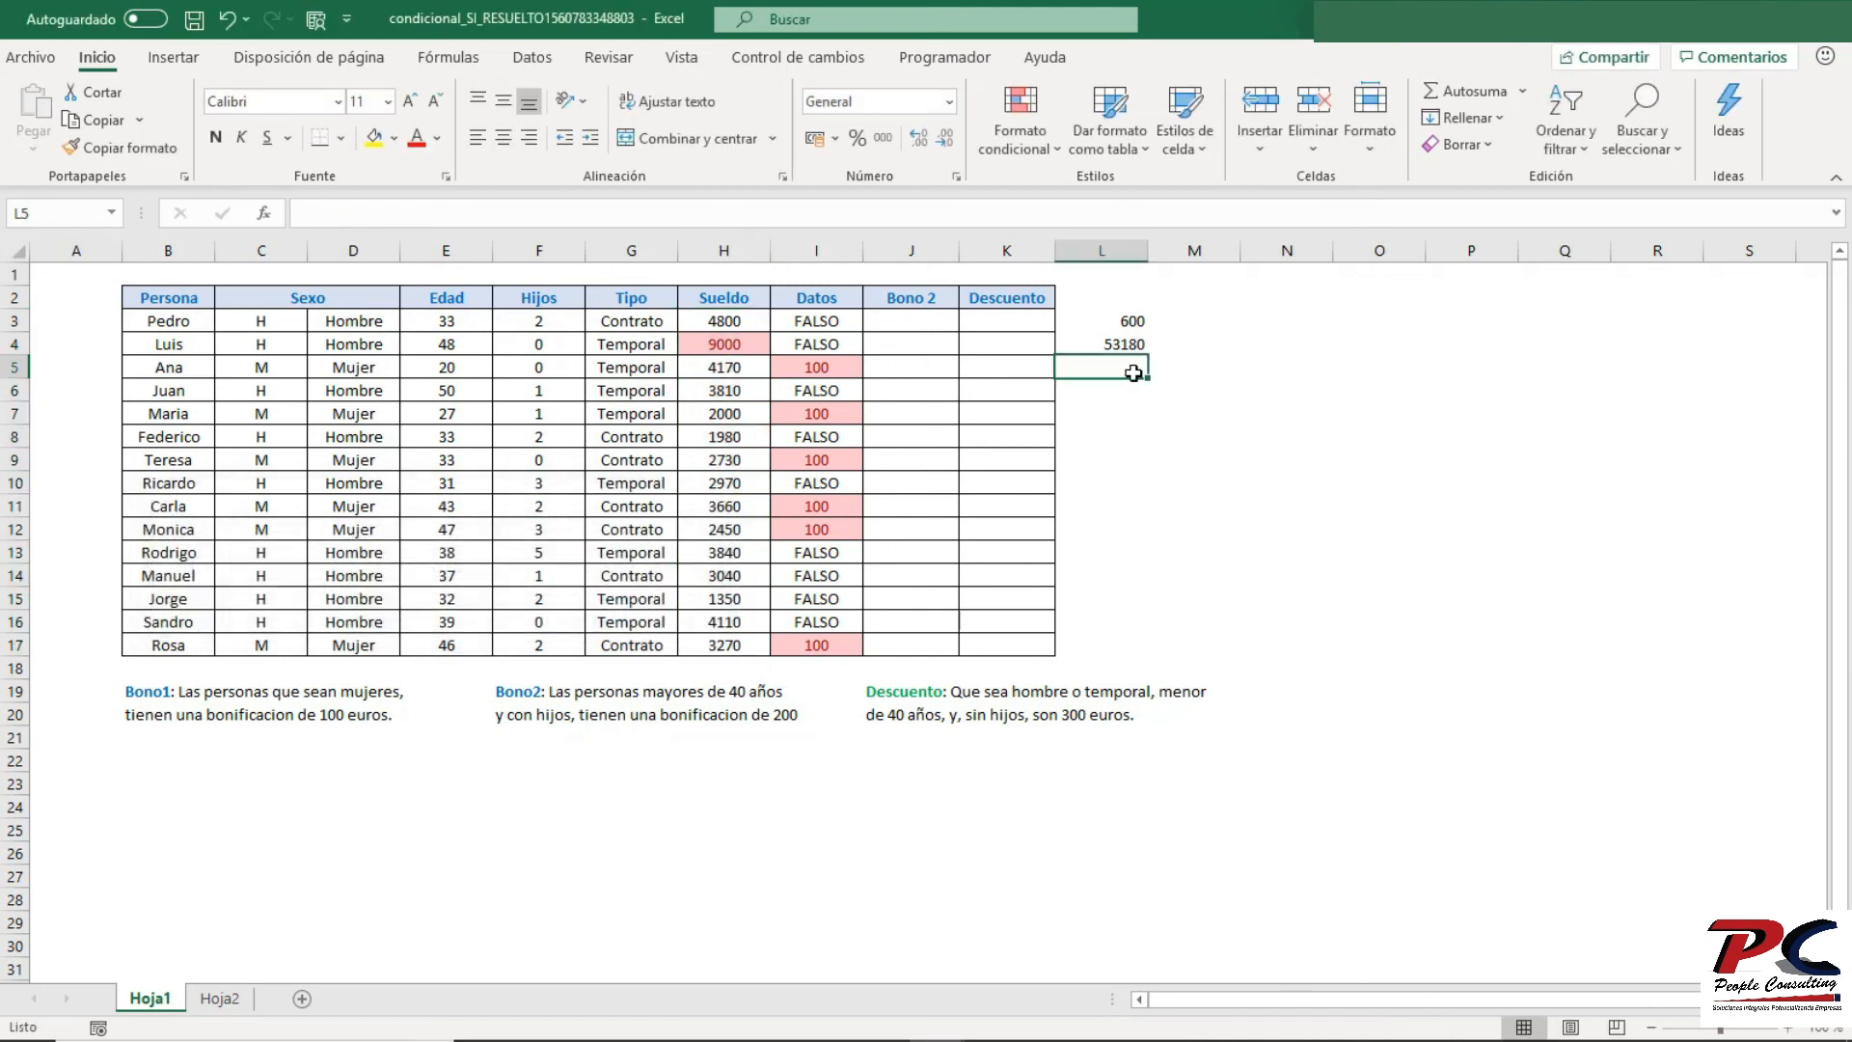
pyautogui.write('=')
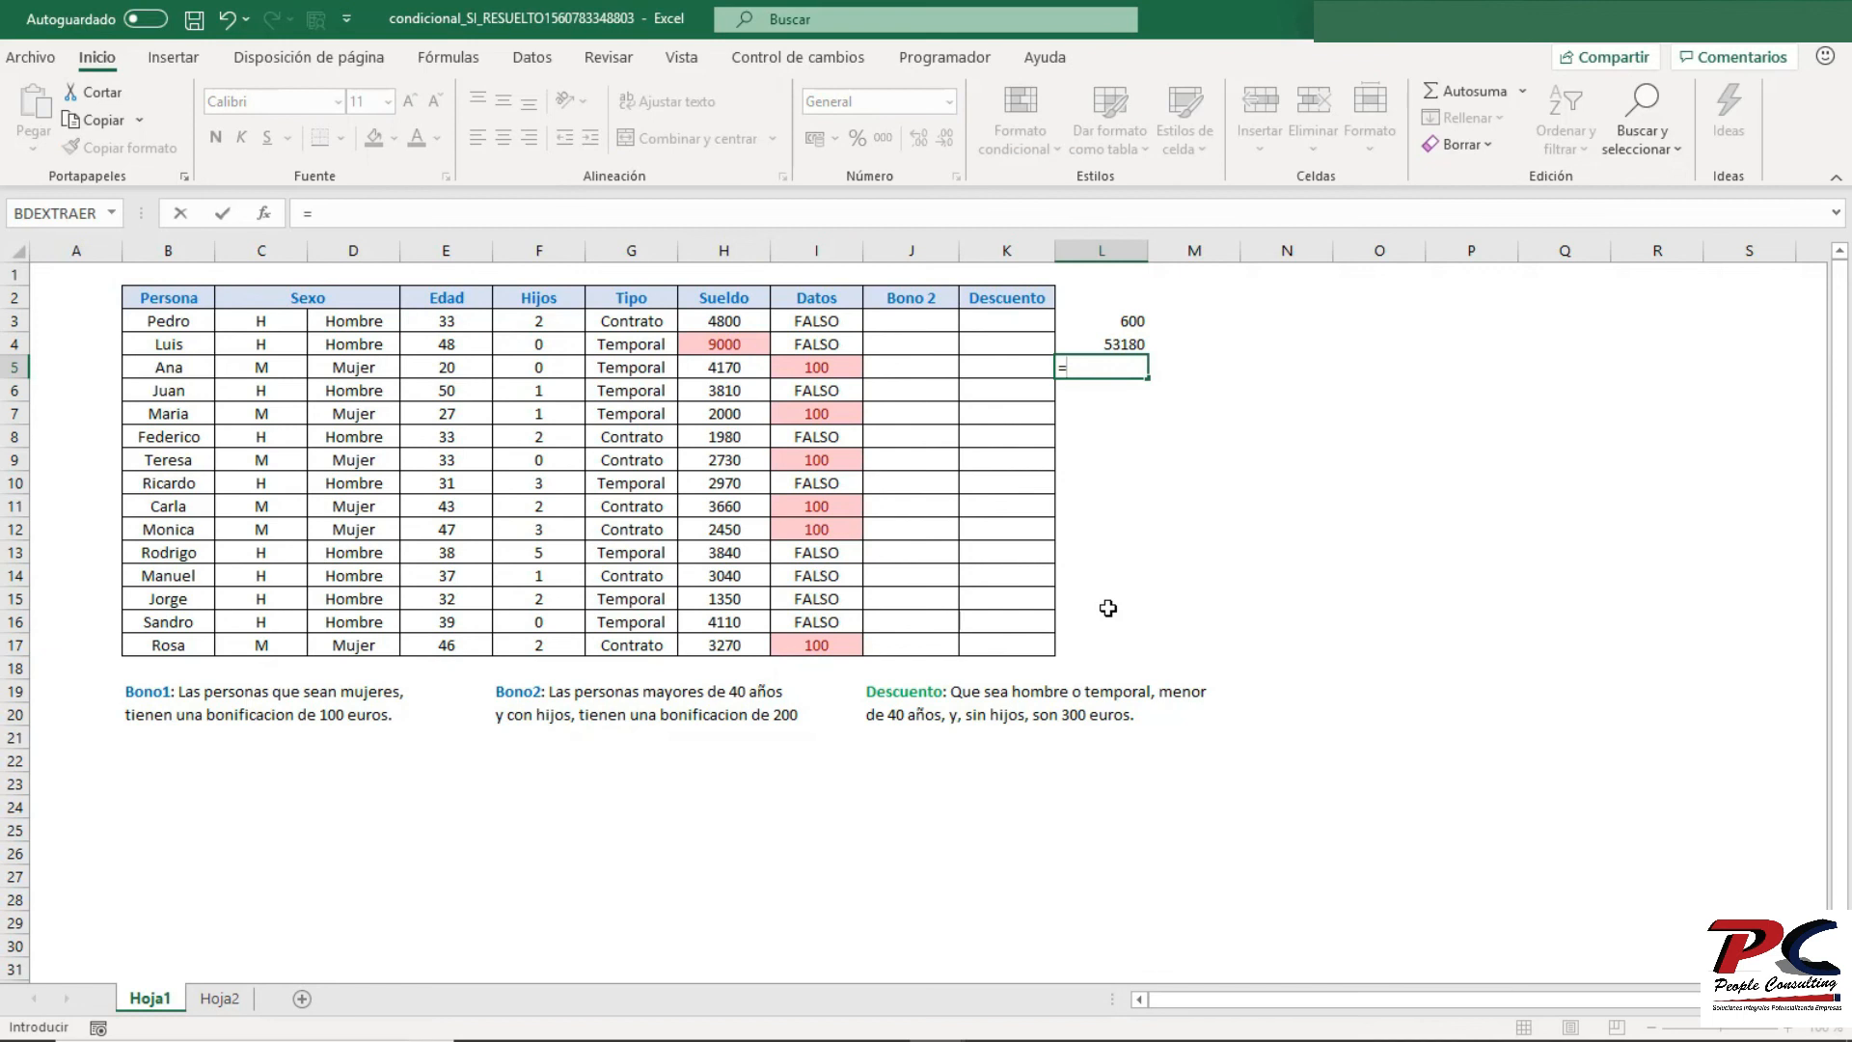
pyautogui.write('suma')
pyautogui.press('Tab')
pyautogui.write('si')
pyautogui.press('Tab')
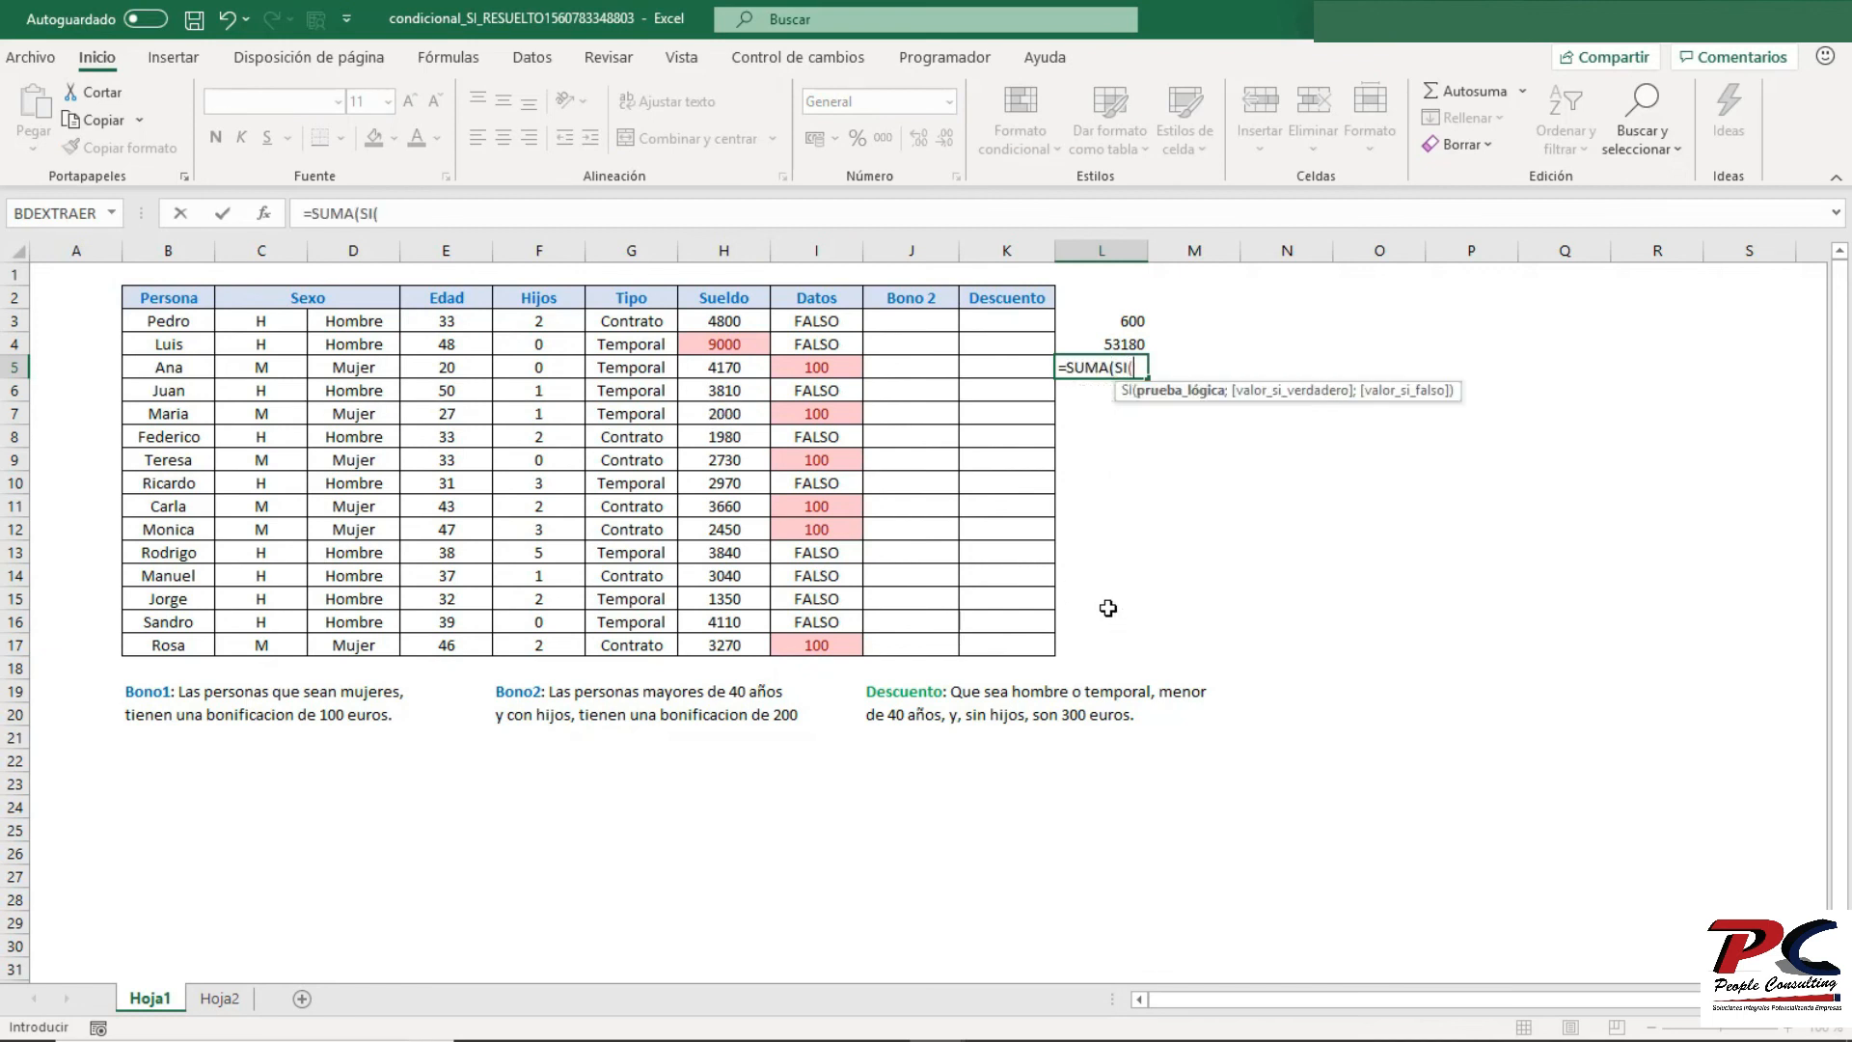
pyautogui.write('mis')
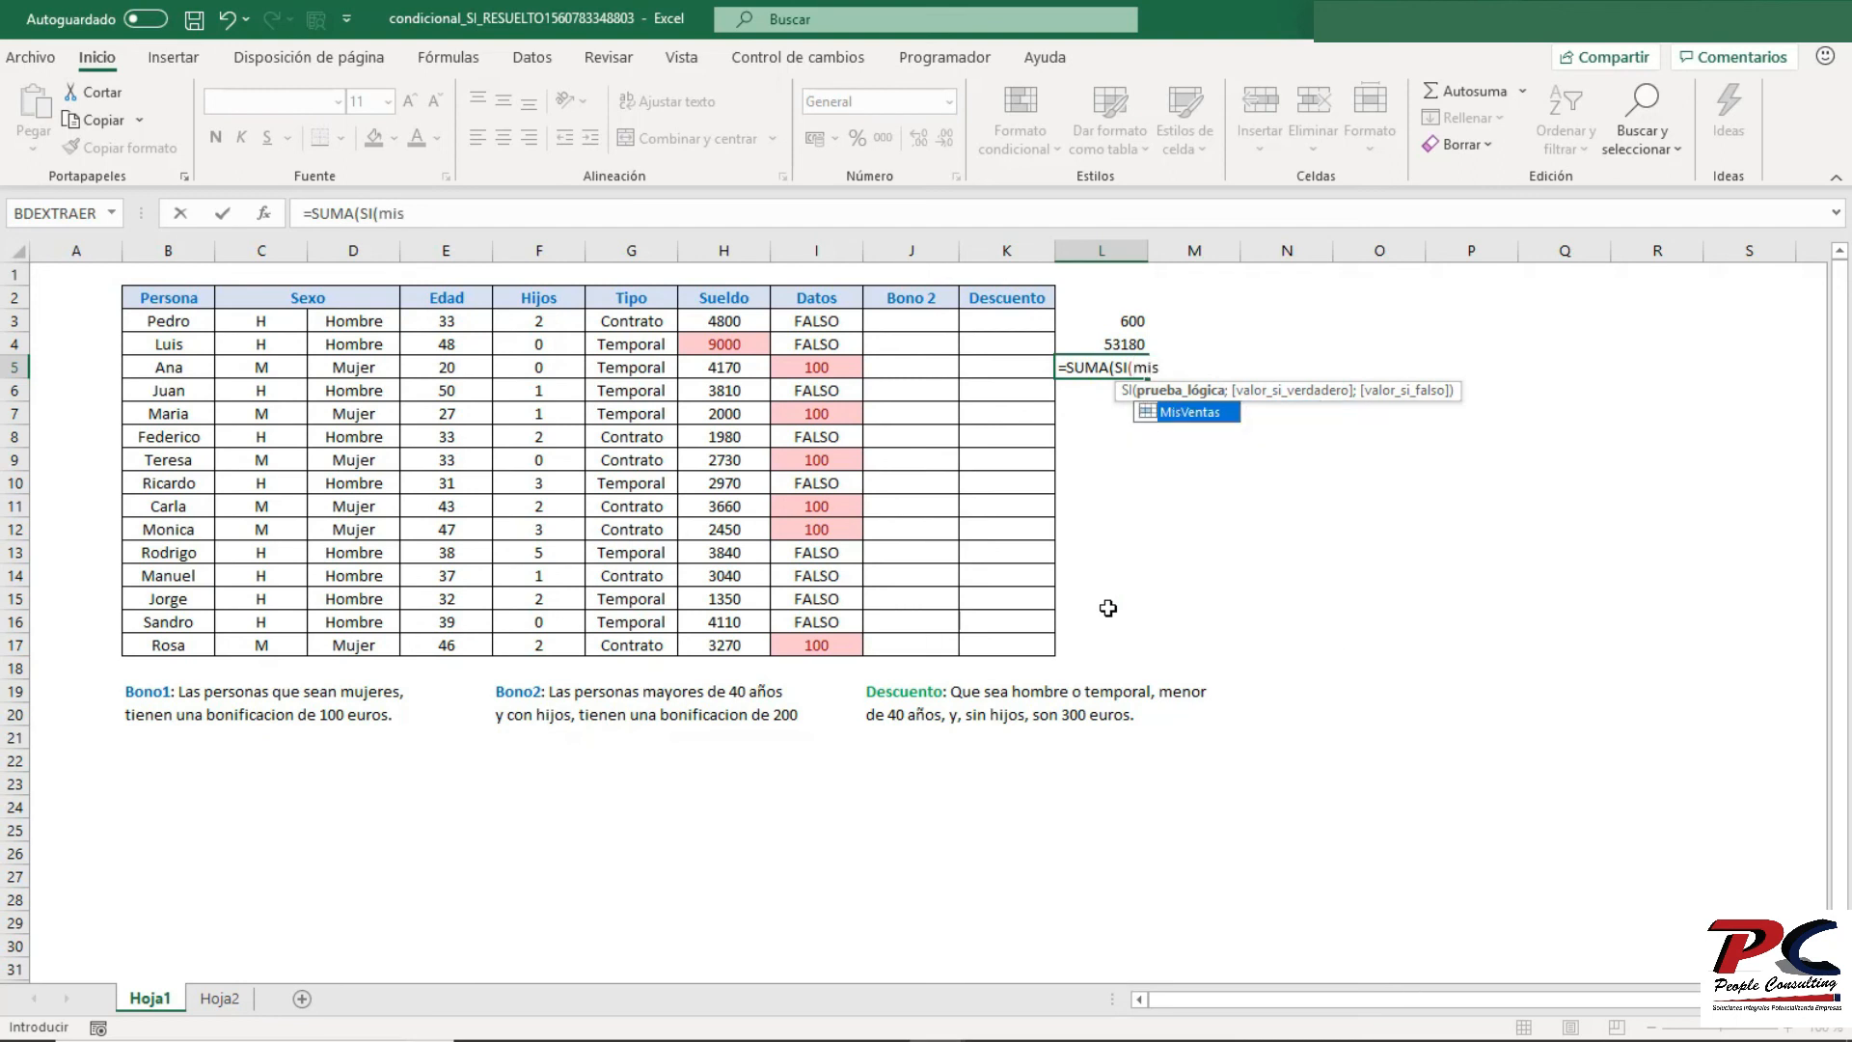
pyautogui.press('Tab')
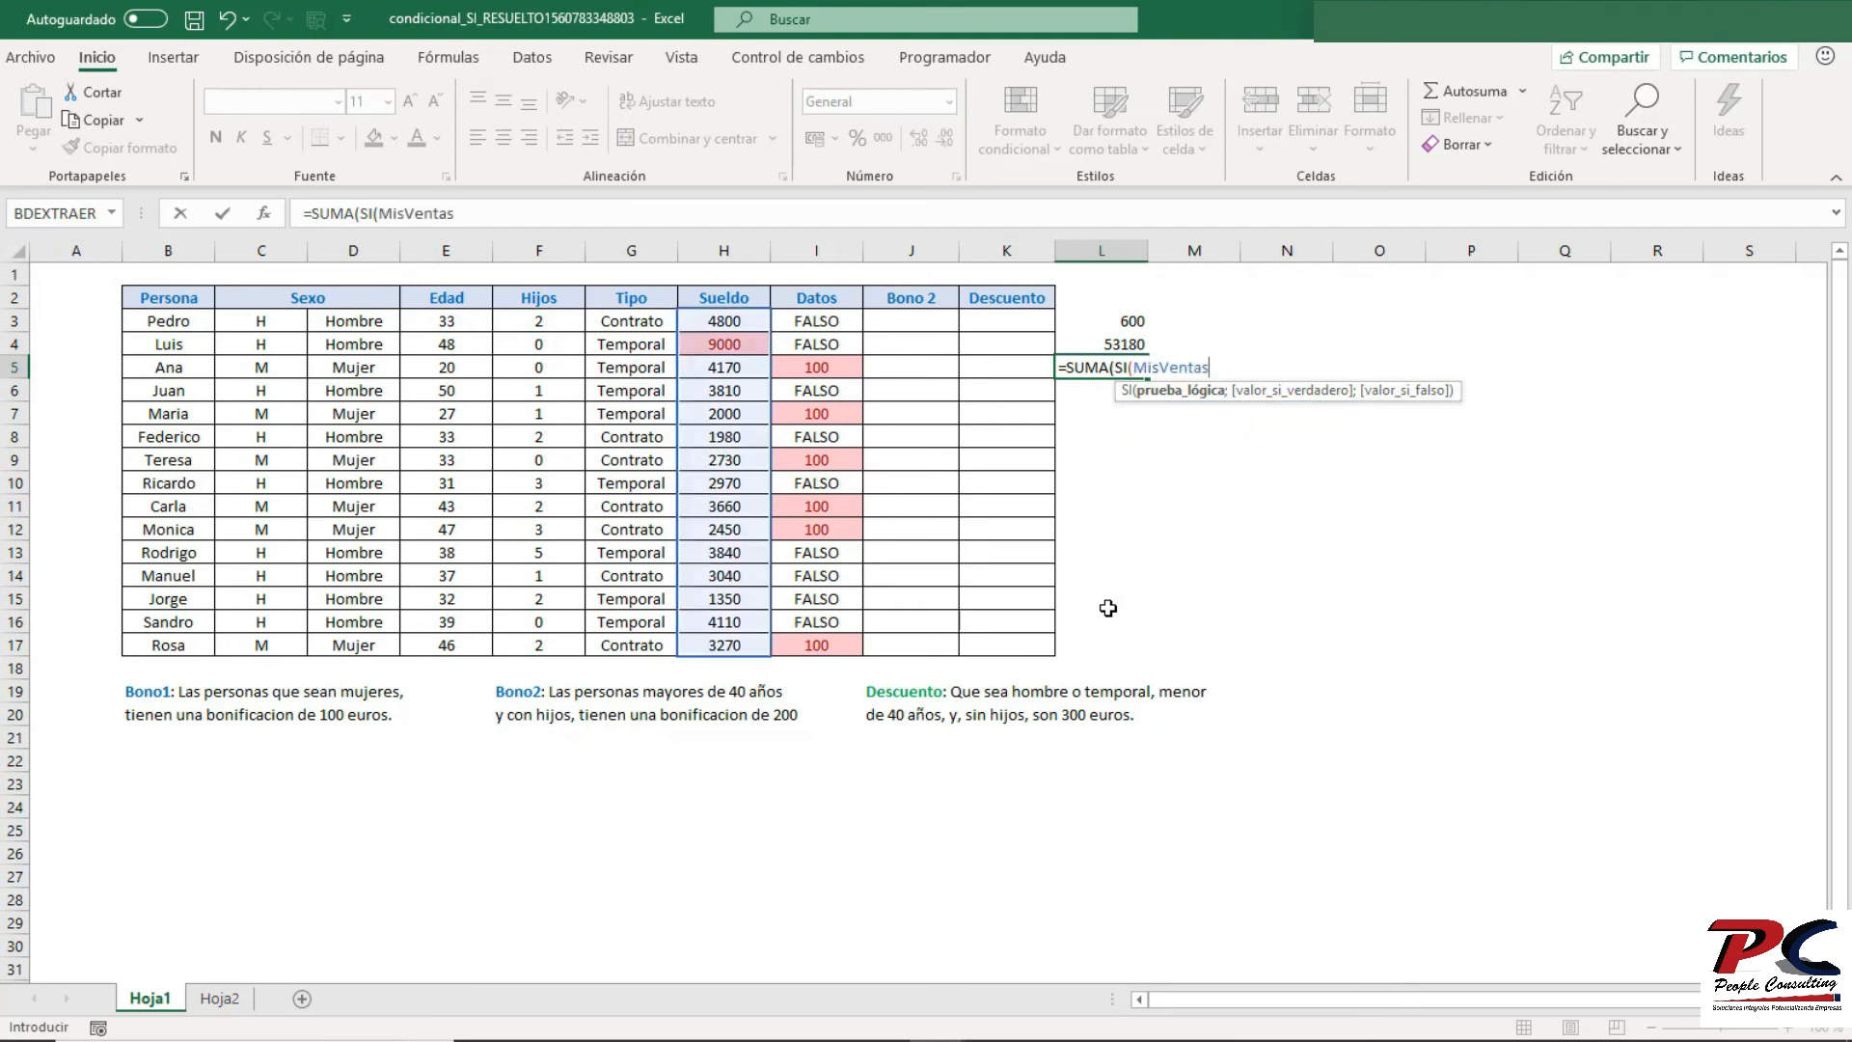
pyautogui.write('>0;')
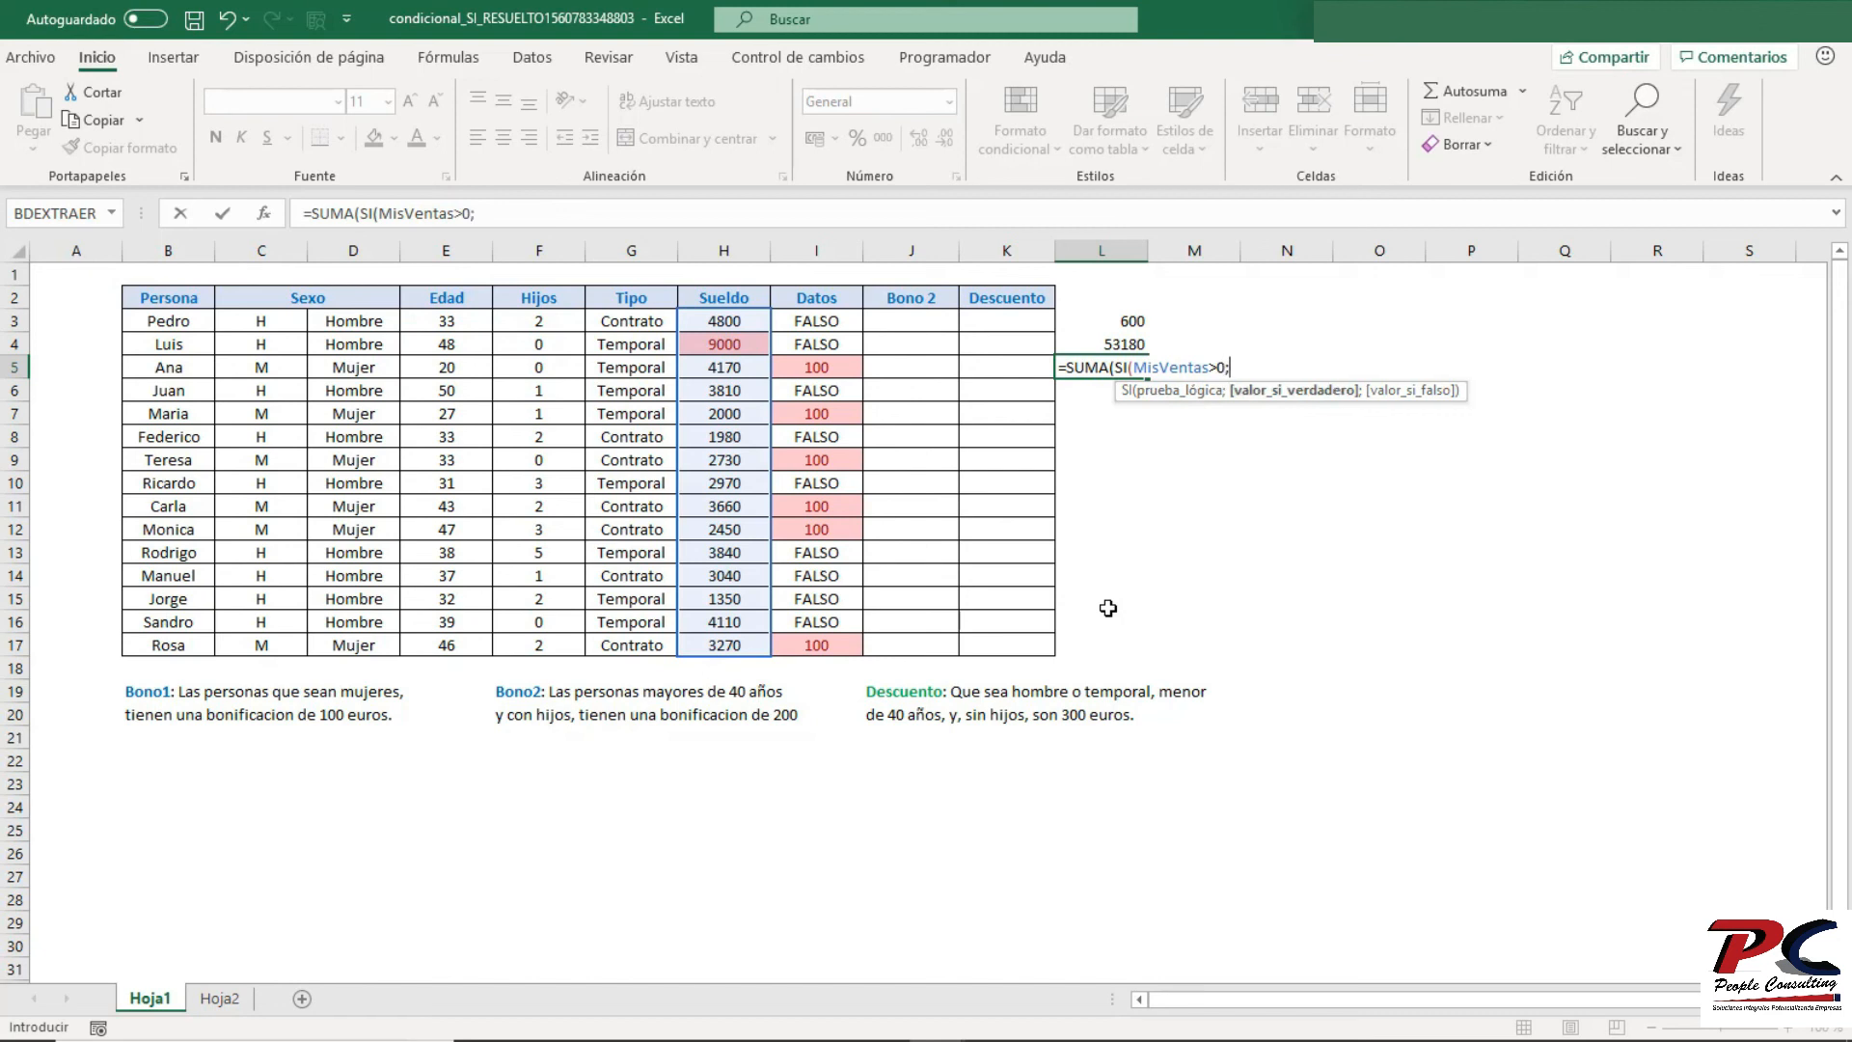
pyautogui.write('si')
pyautogui.write('MisVentas')
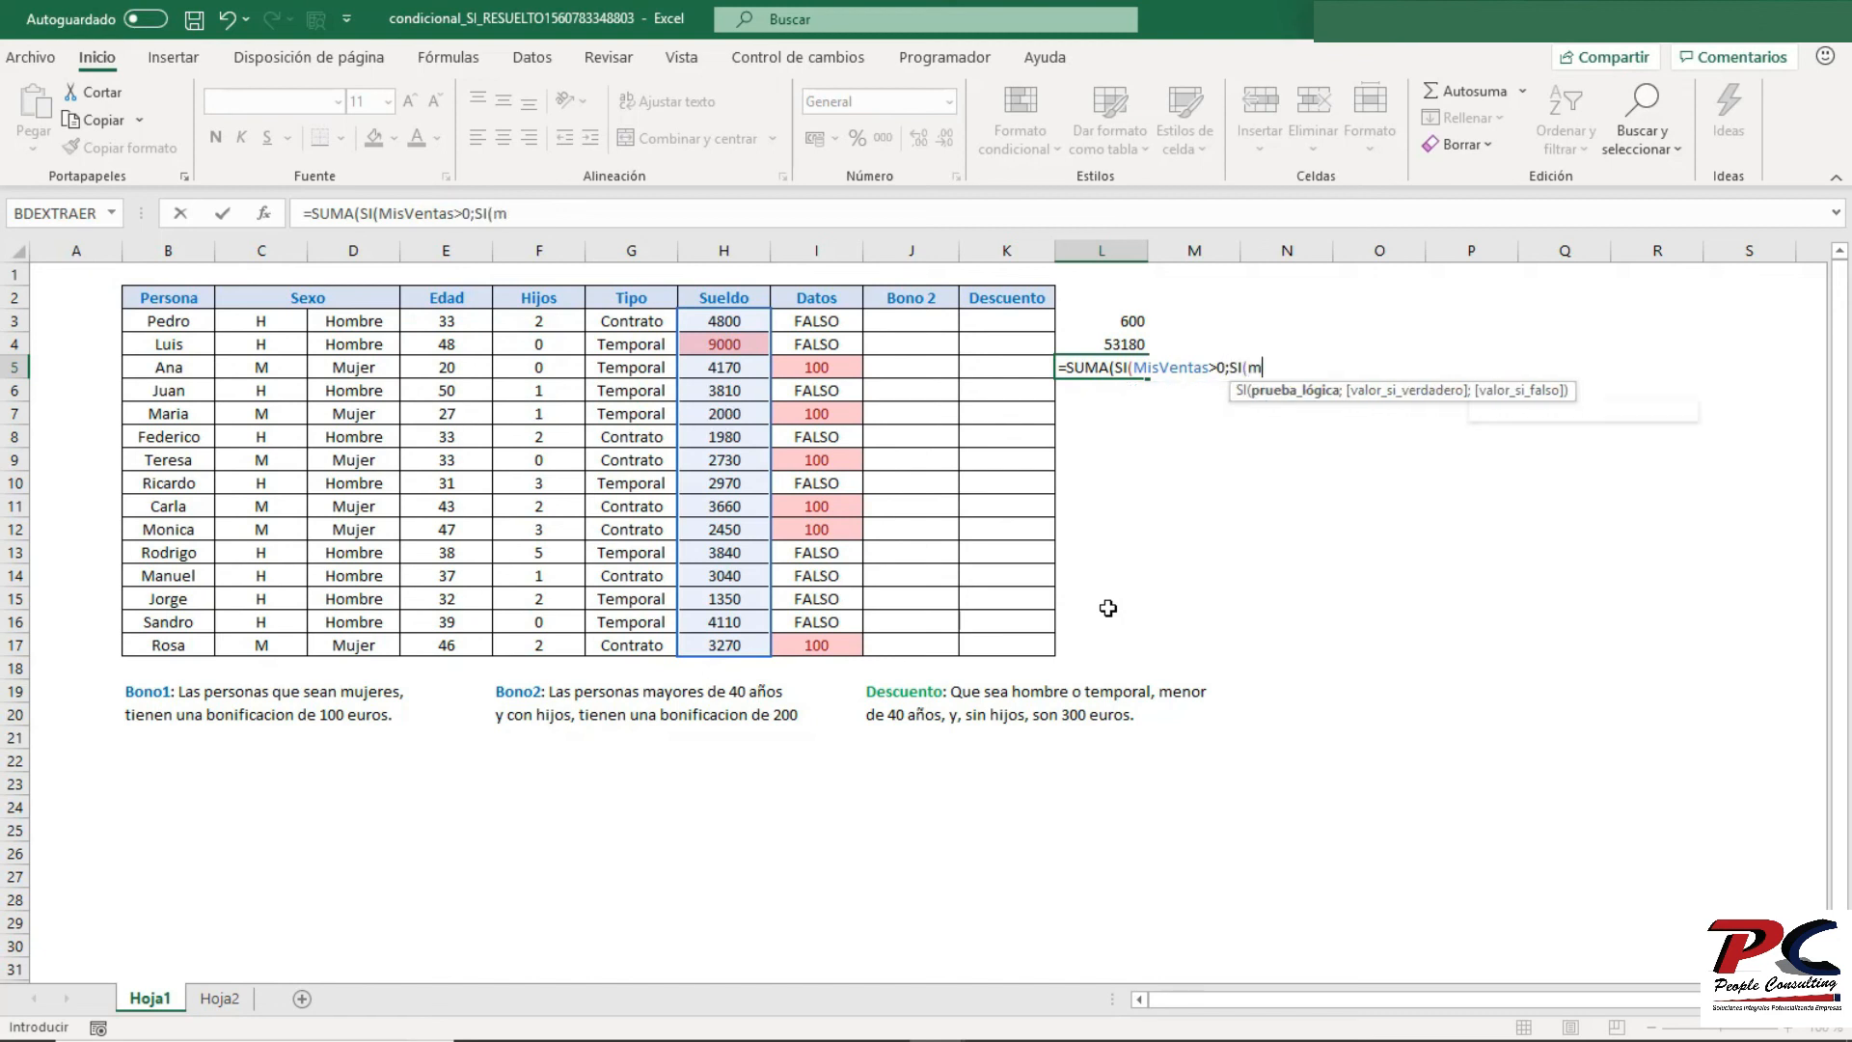
pyautogui.write('<500')
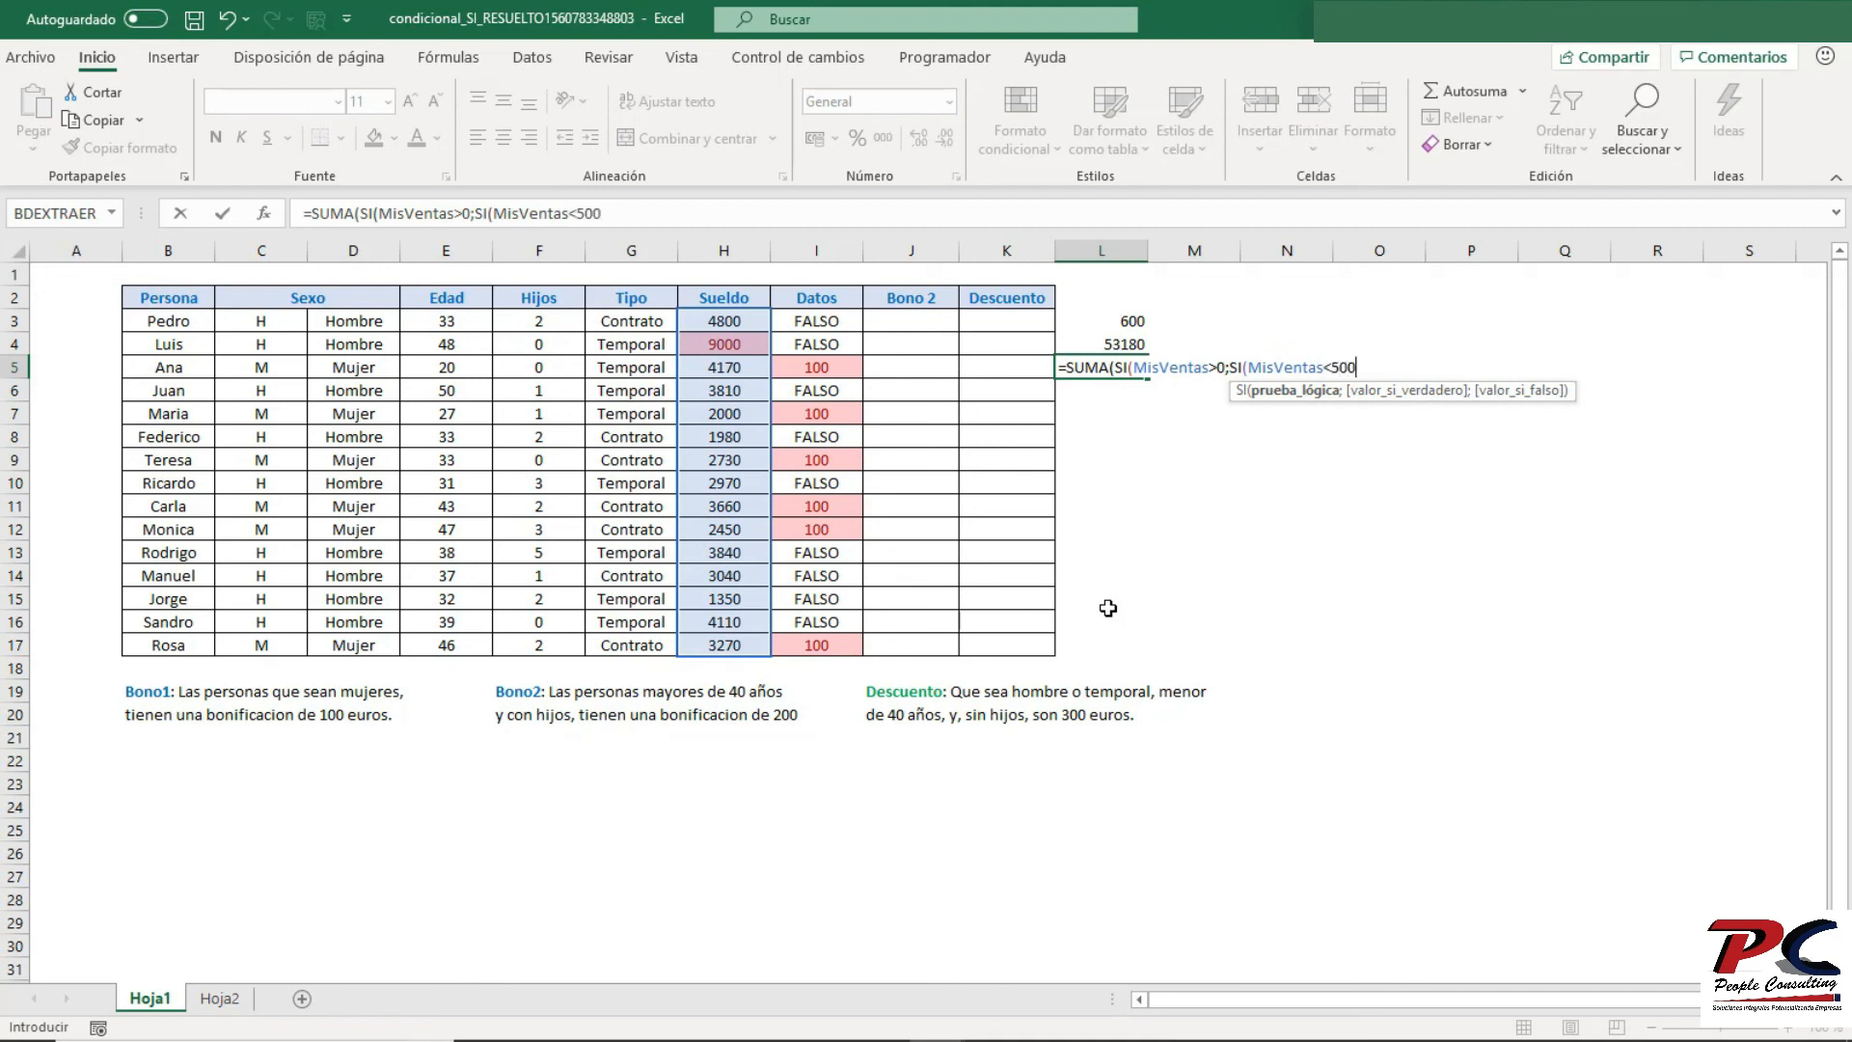
pyautogui.write('0;MisVentas')
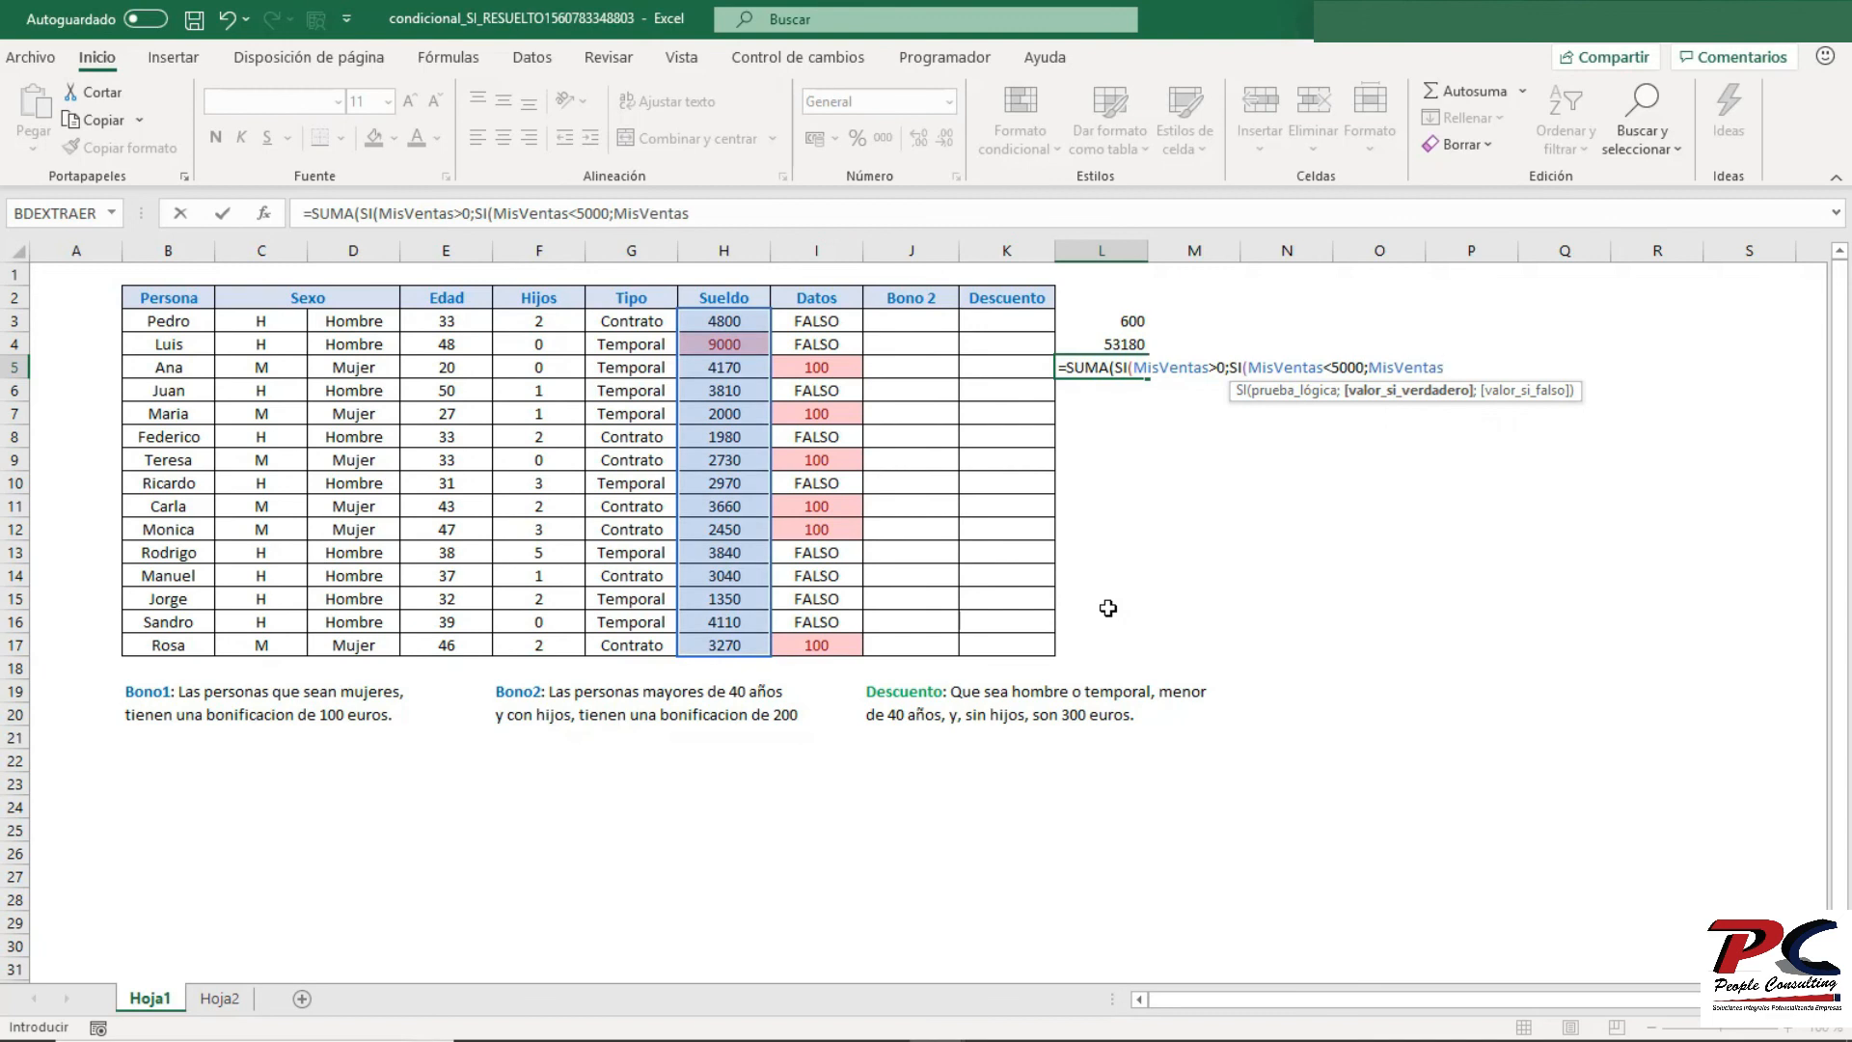
pyautogui.write('))')
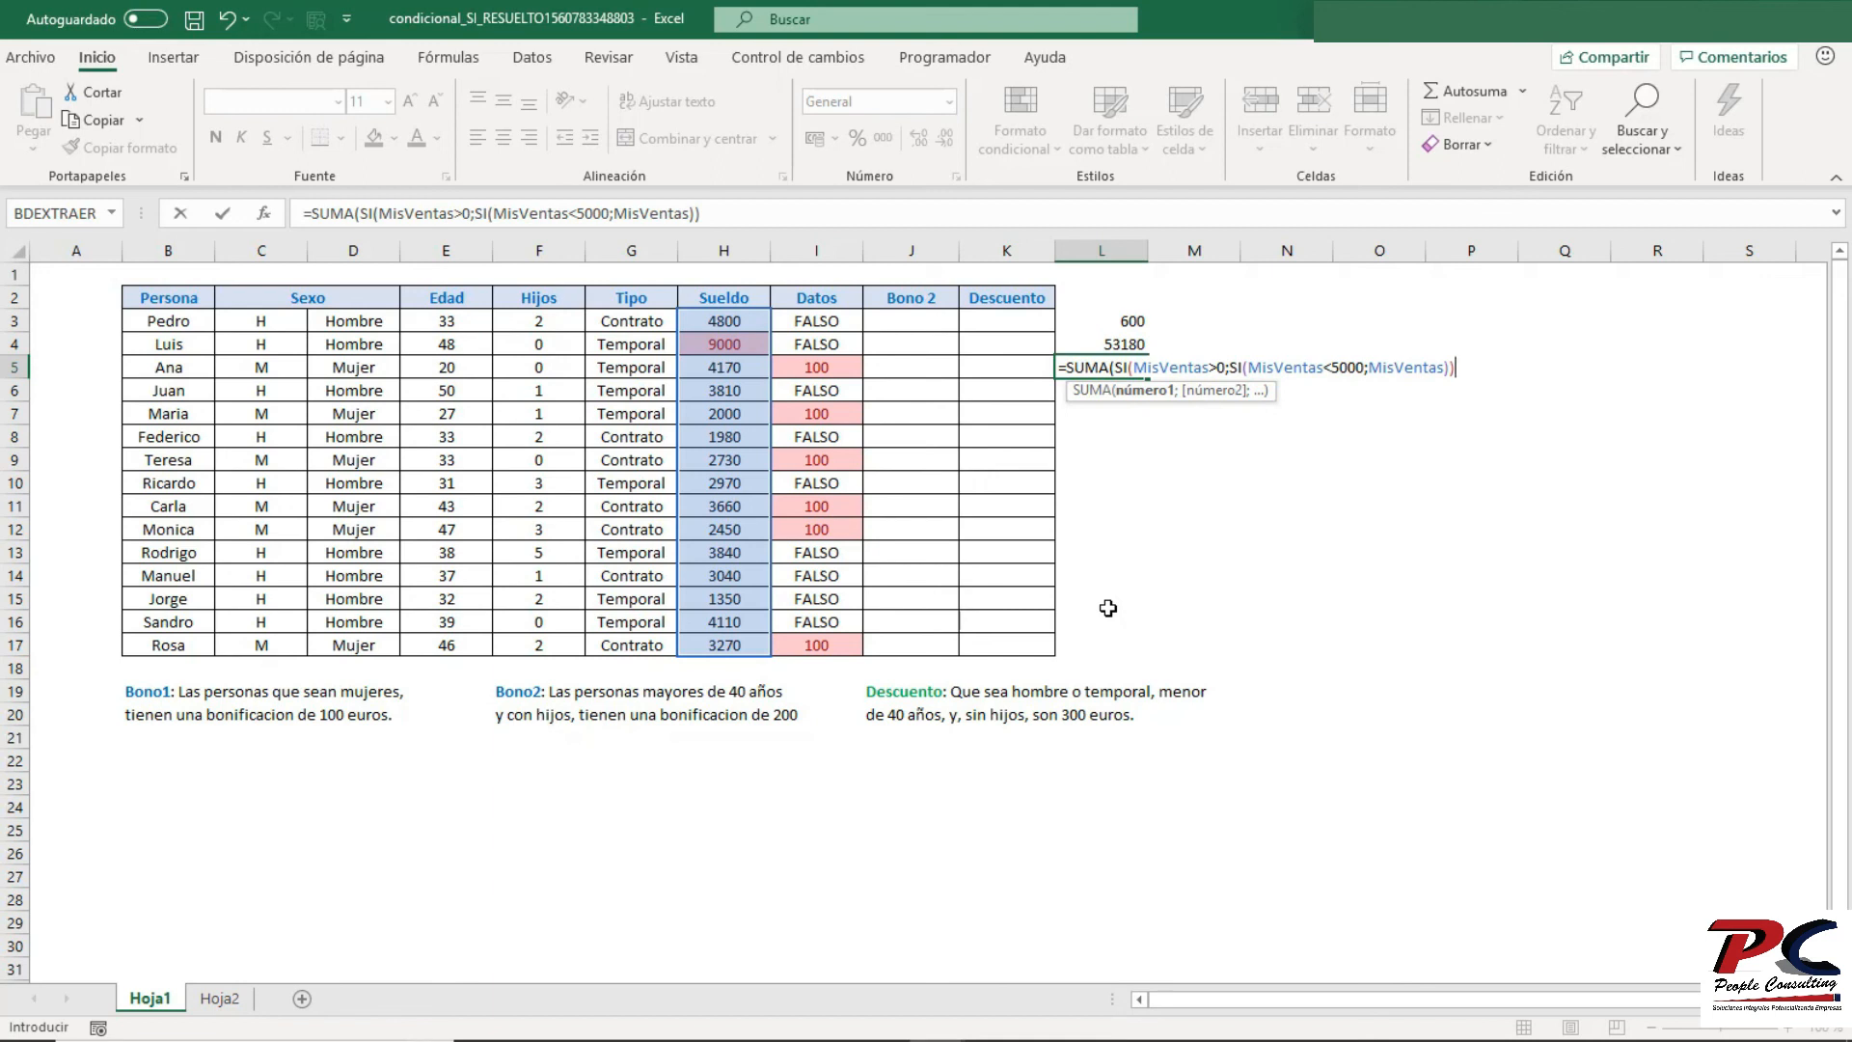
pyautogui.write(')')
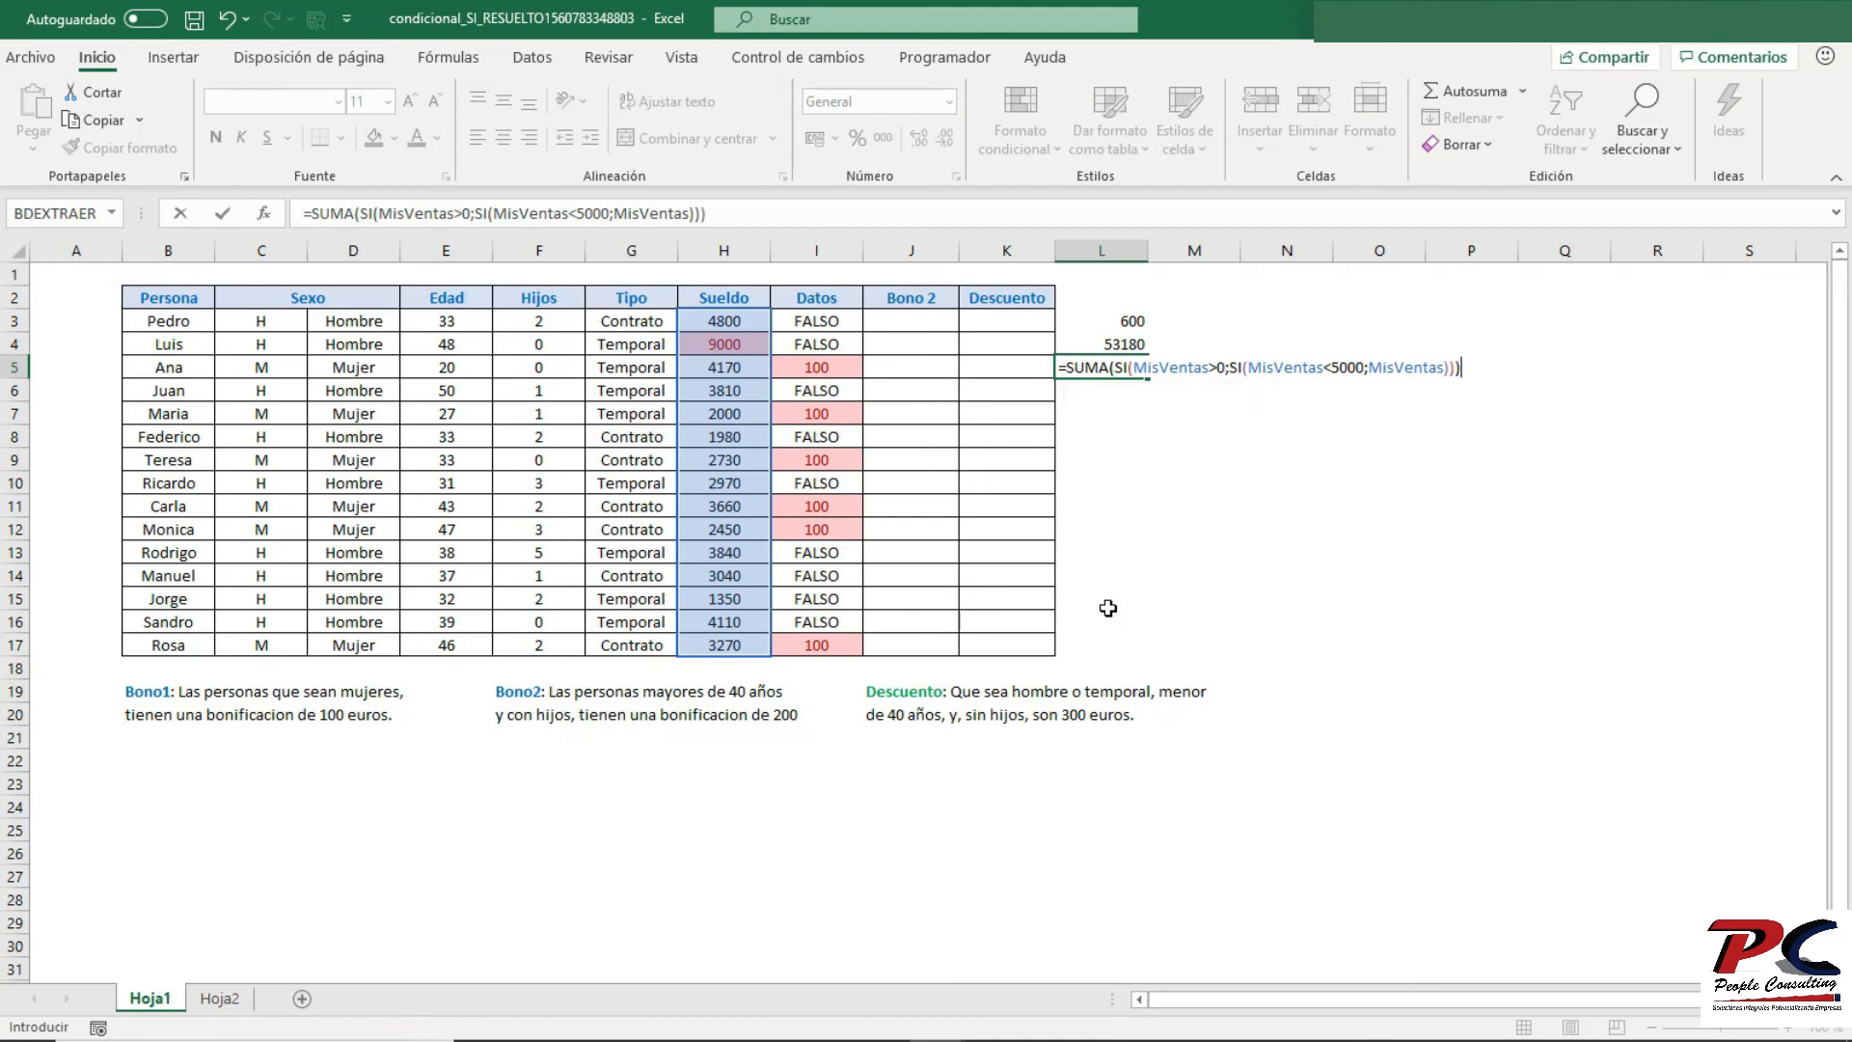
pyautogui.hotkey('ctrl', 'shift', 'Return')
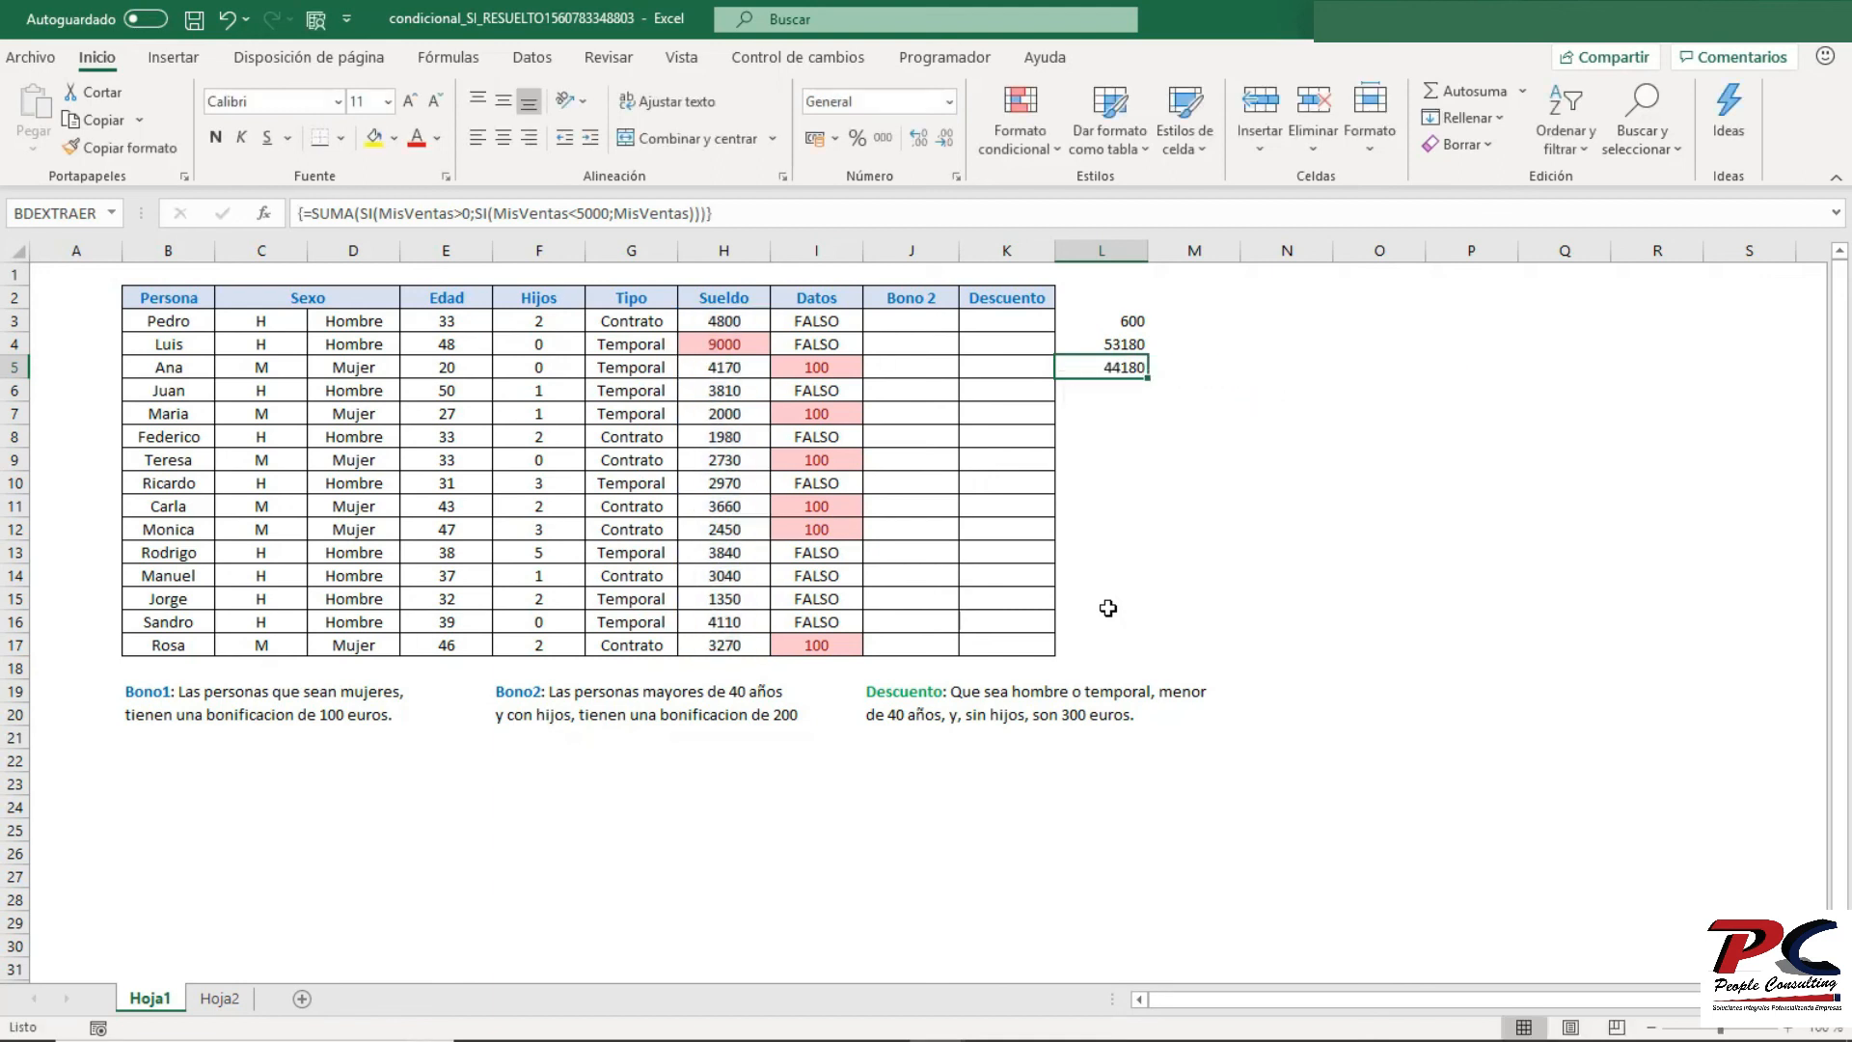
# - Set the Sueldo value in H5 to 5100 and check the conditional sum in L5
pyautogui.click(1242, 529)
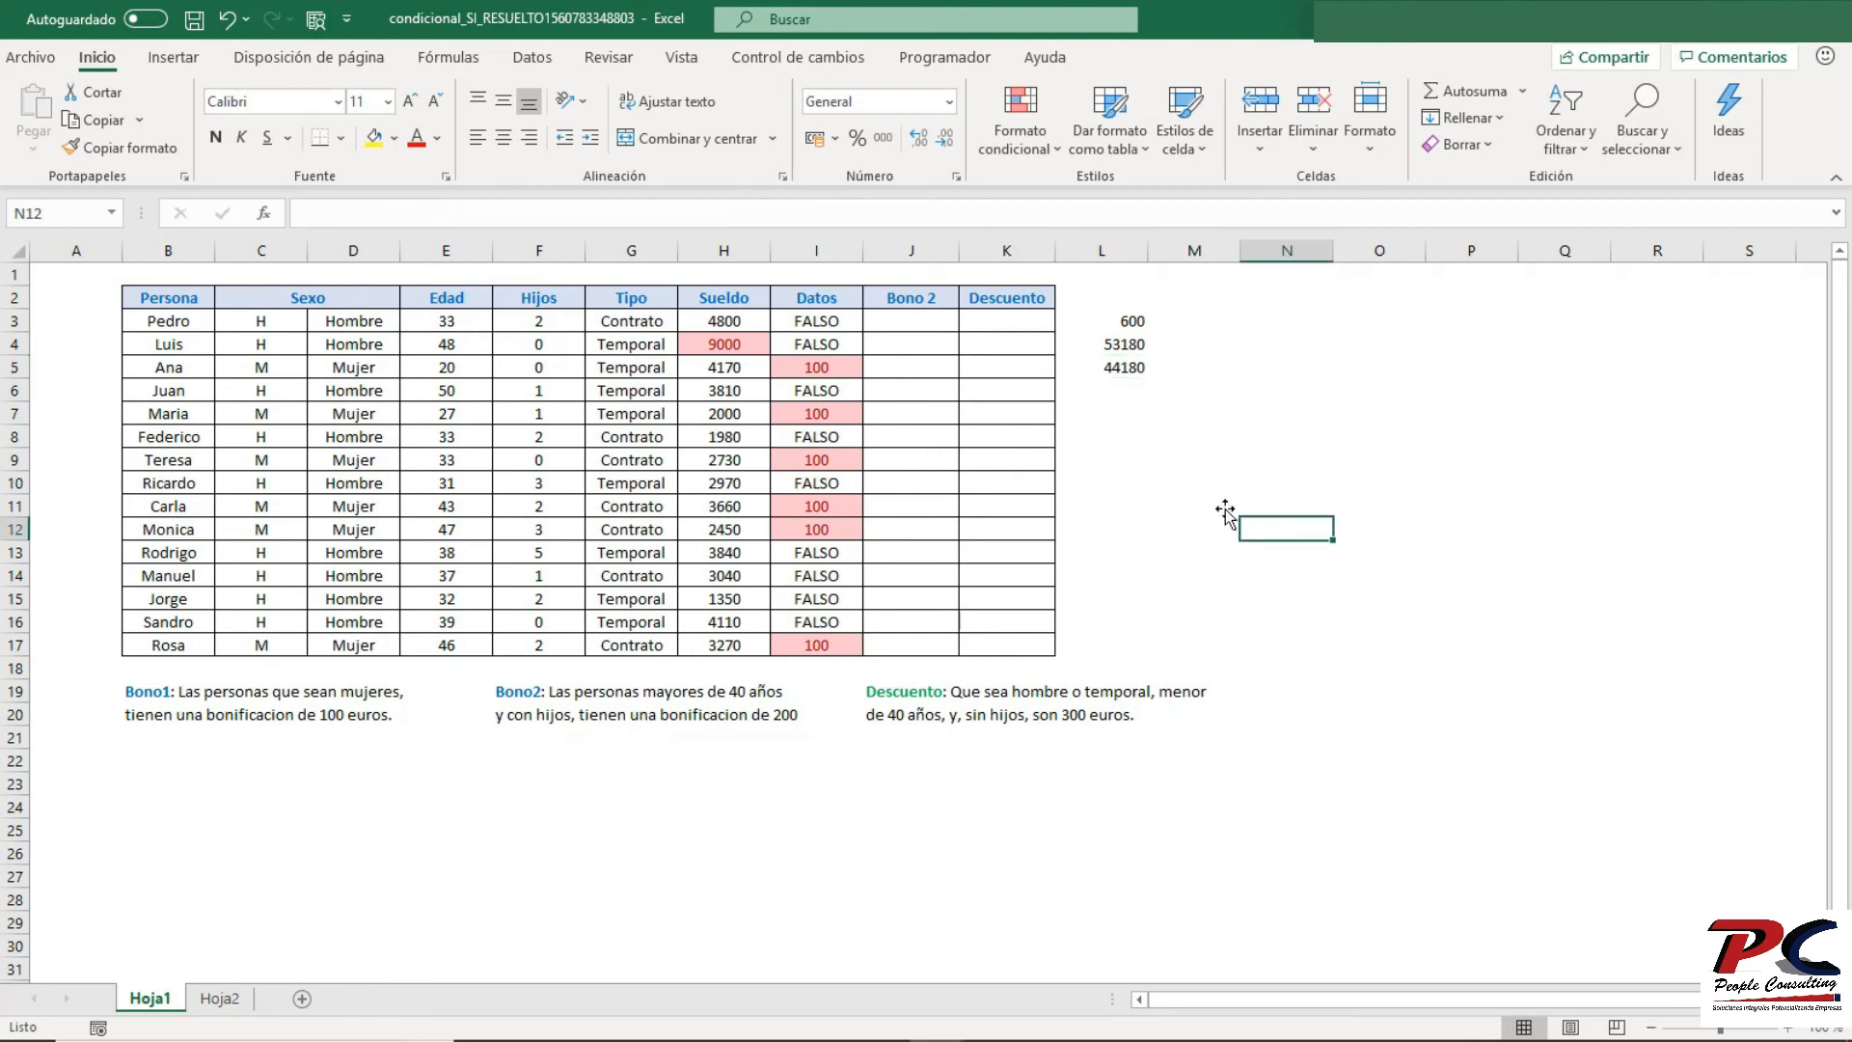
pyautogui.moveTo(727, 370); pyautogui.dragTo(763, 665)
pyautogui.press('Up')
pyautogui.press('Down')
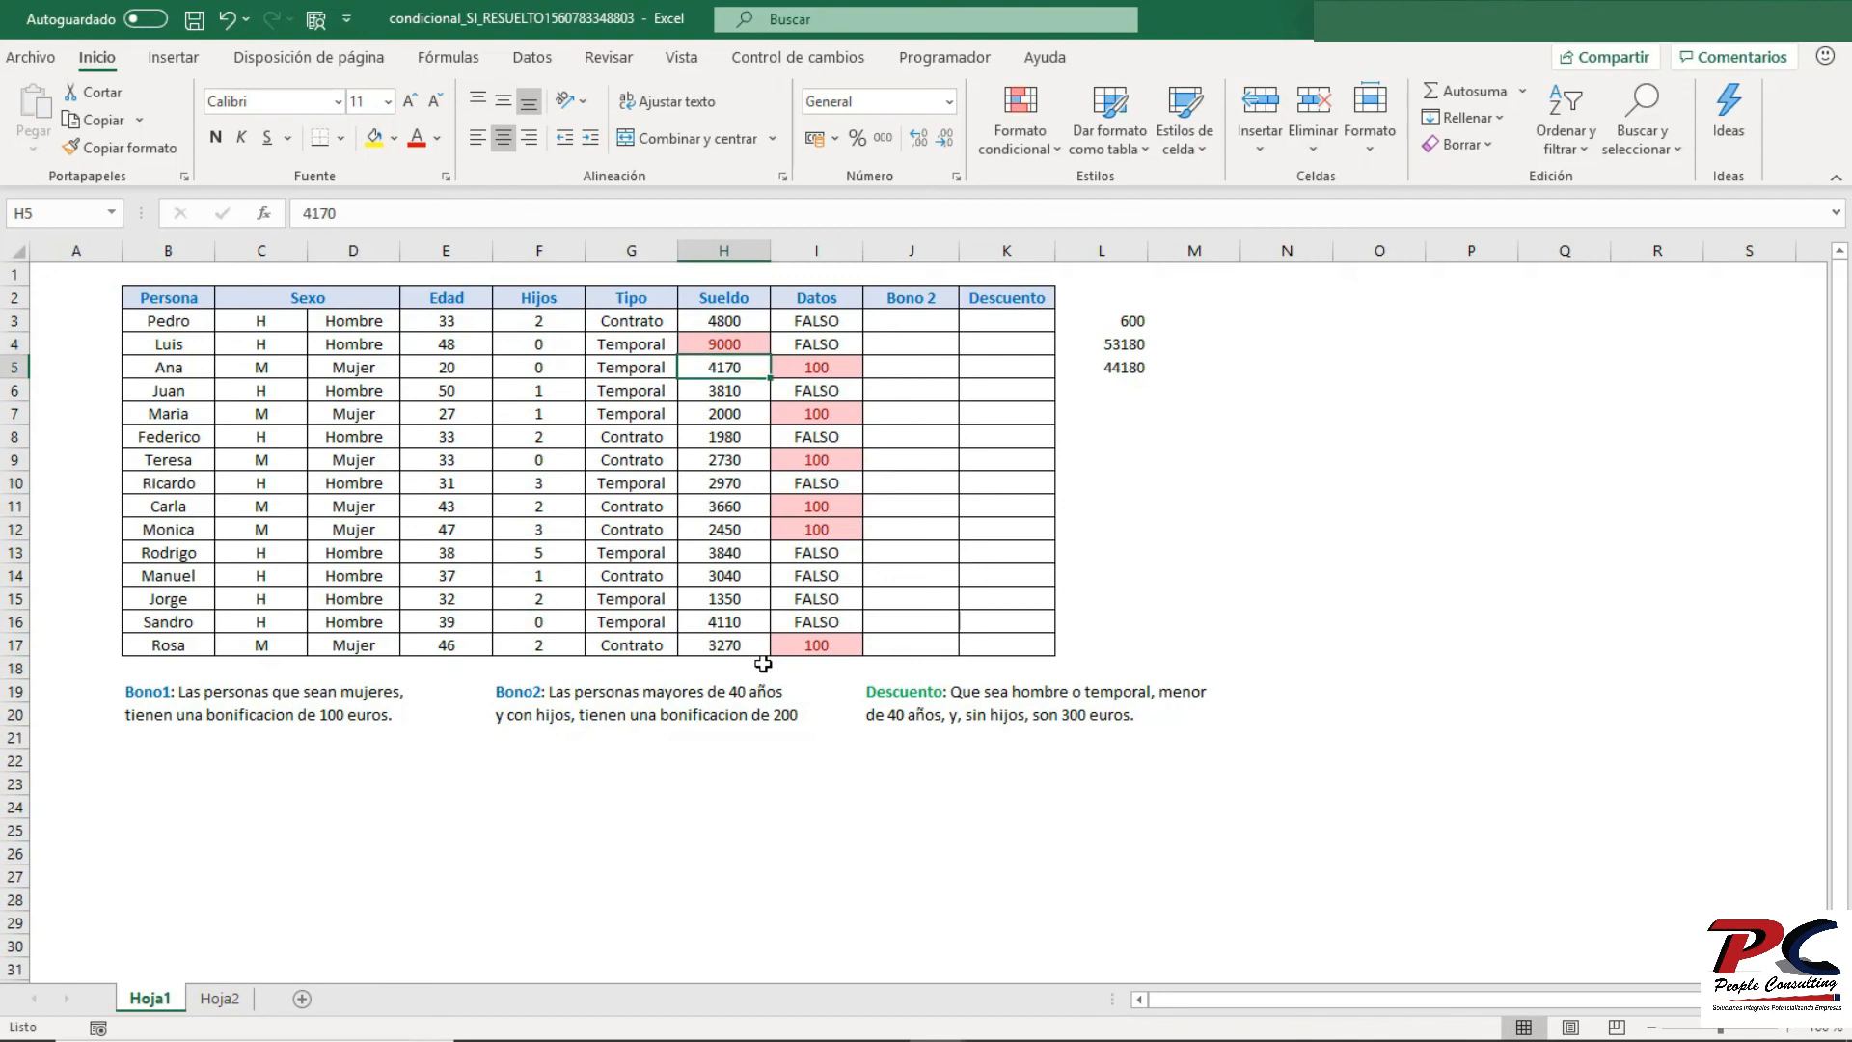
pyautogui.write('5100')
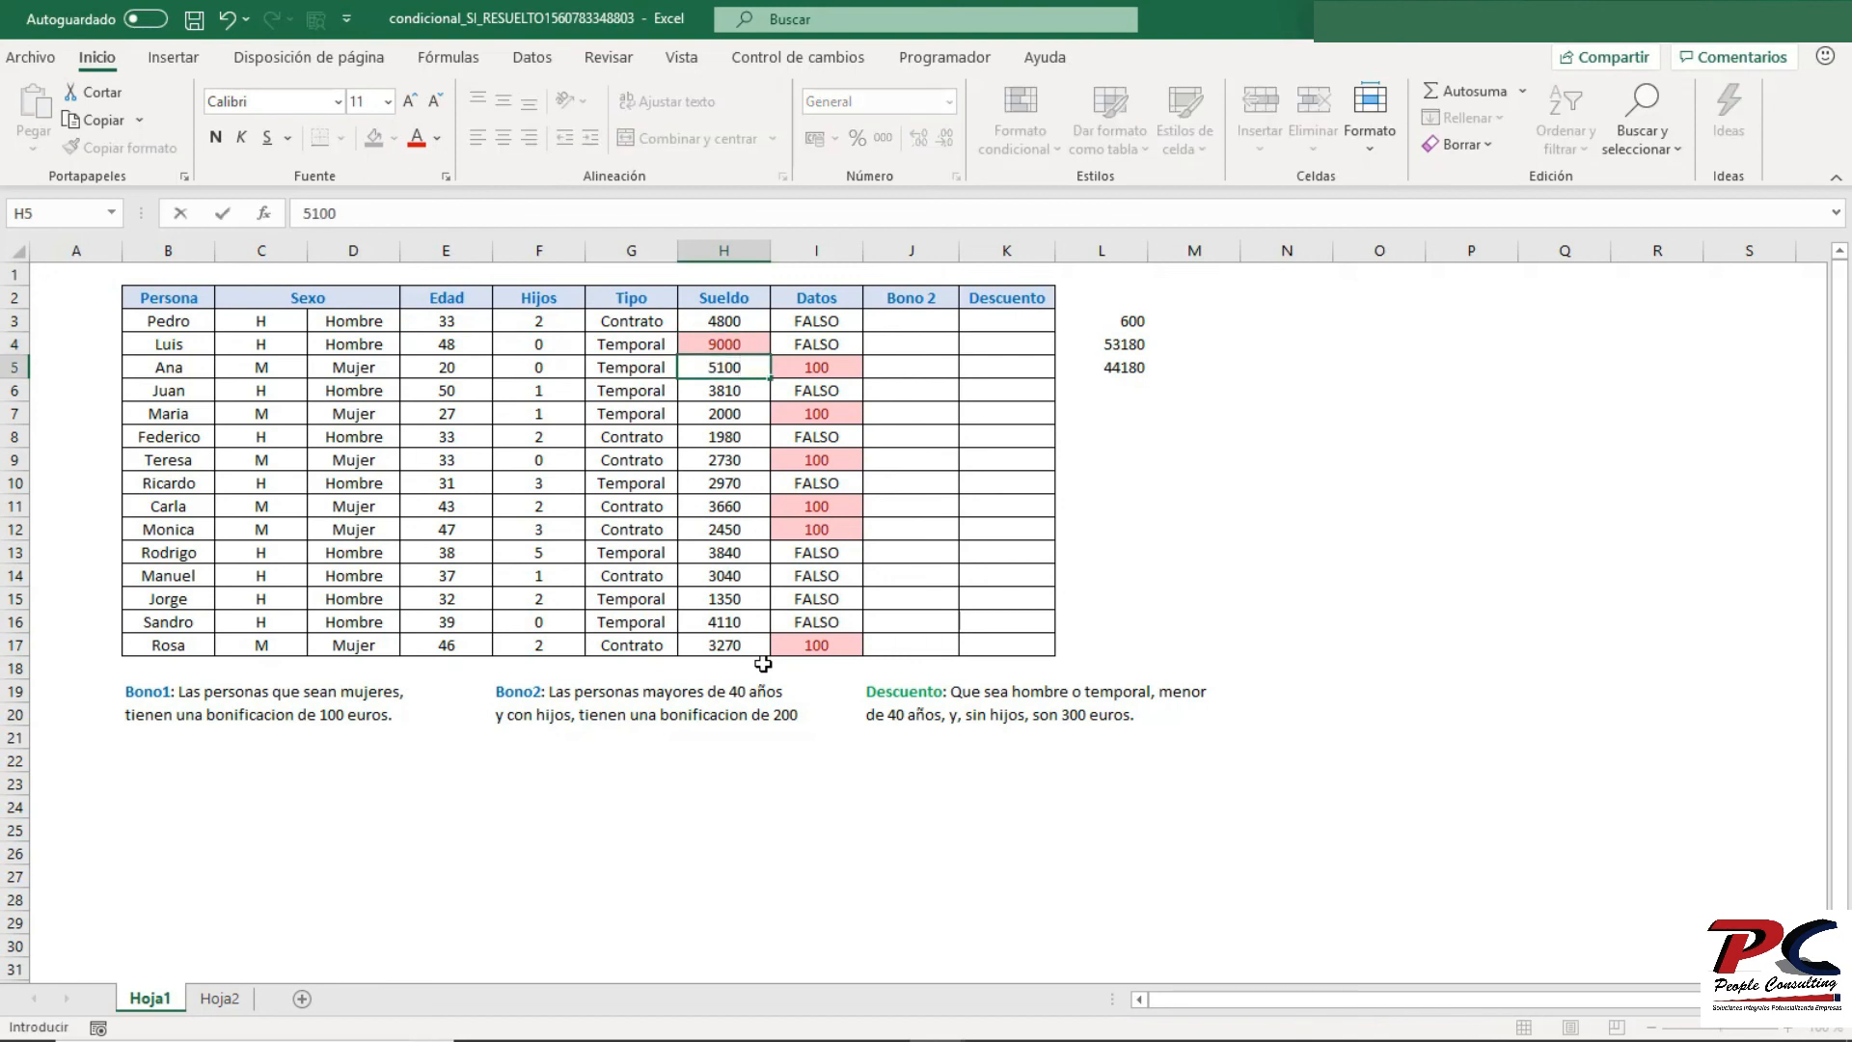
pyautogui.press('Return')
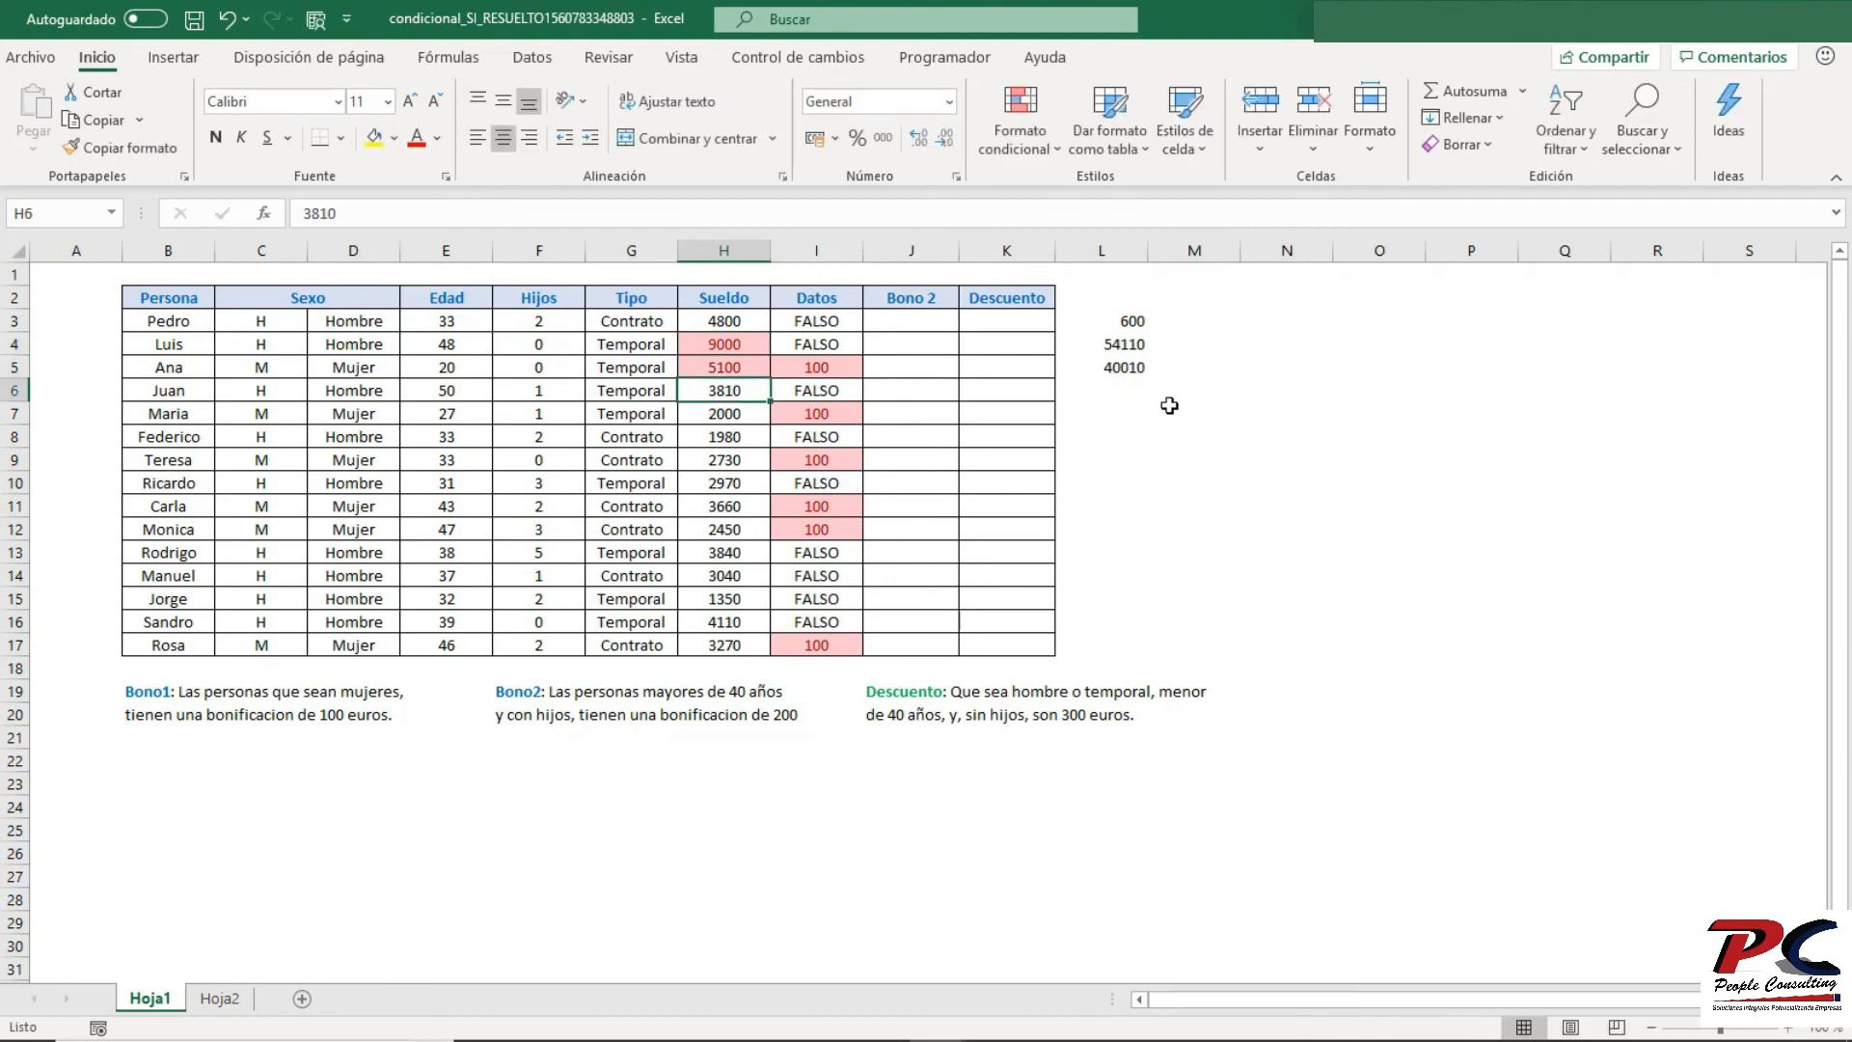
pyautogui.click(1129, 370)
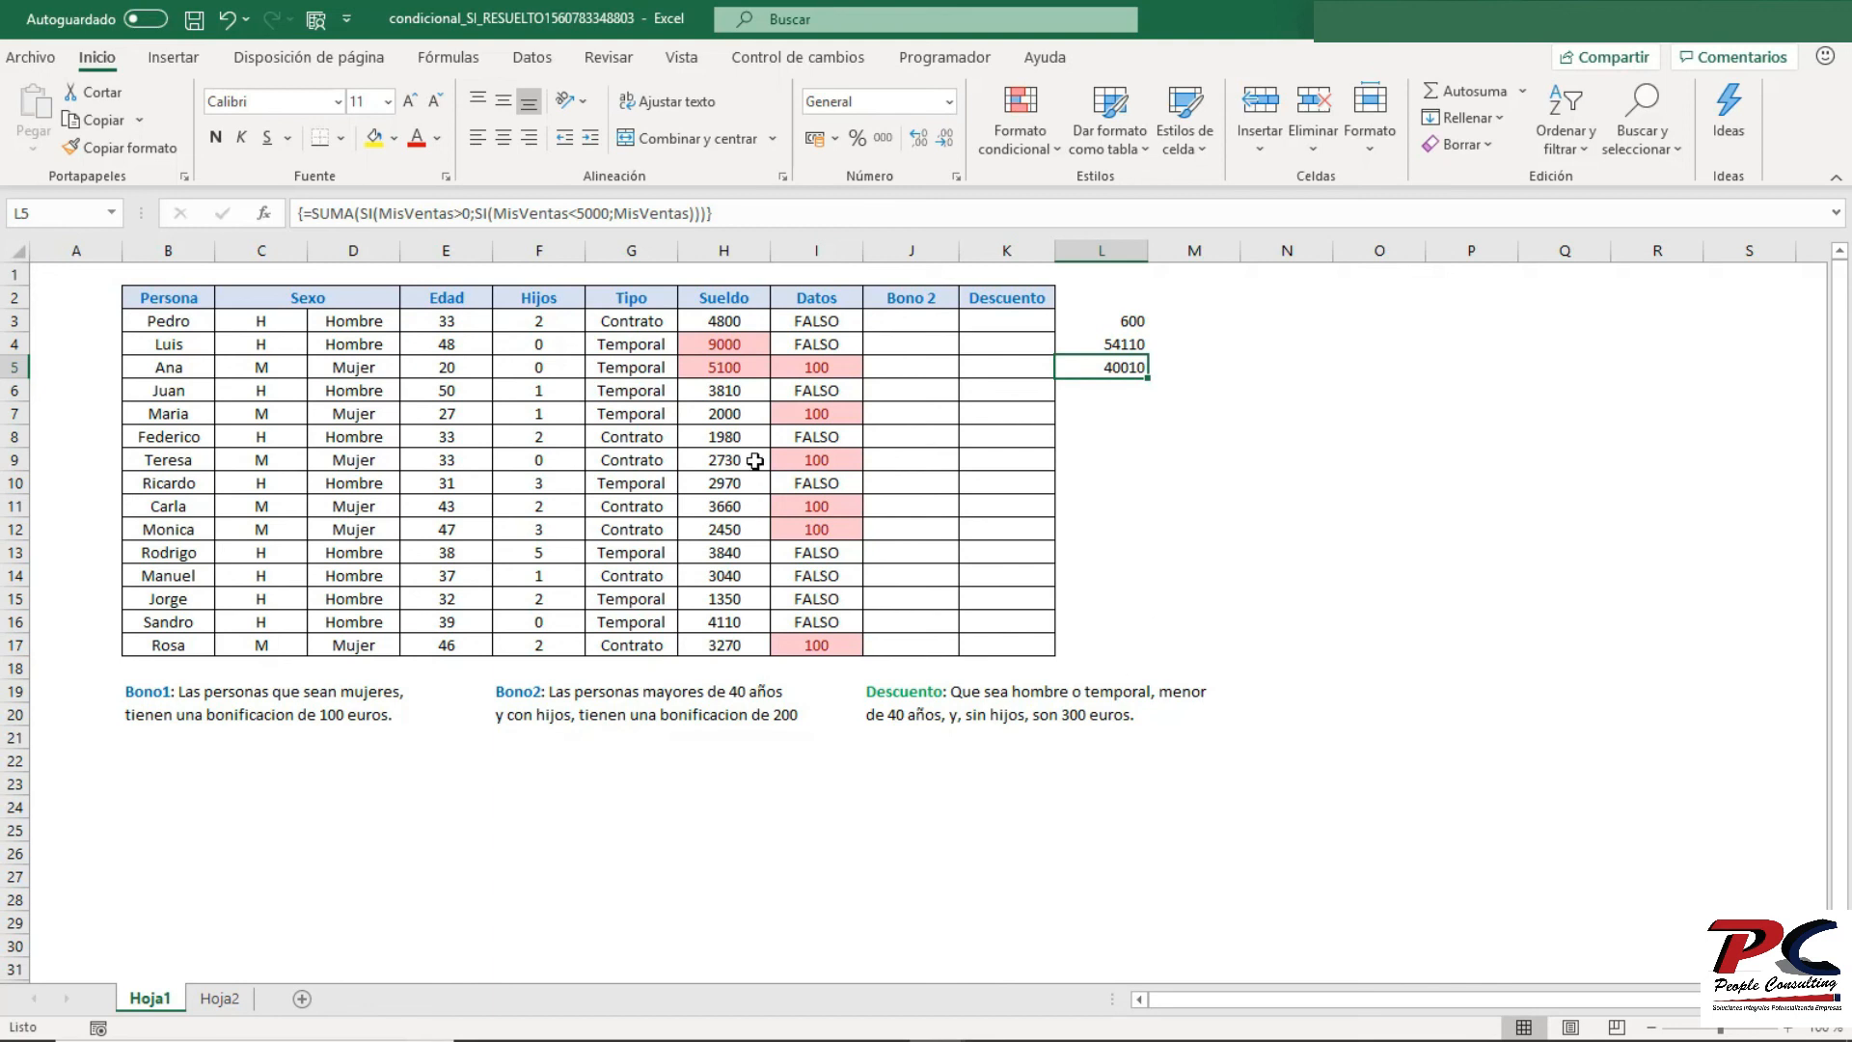
# - Make the Sueldo values in H3:H5 negative, -4800, -9000 and -5100, and check the conditional sum in L5
pyautogui.click(736, 320)
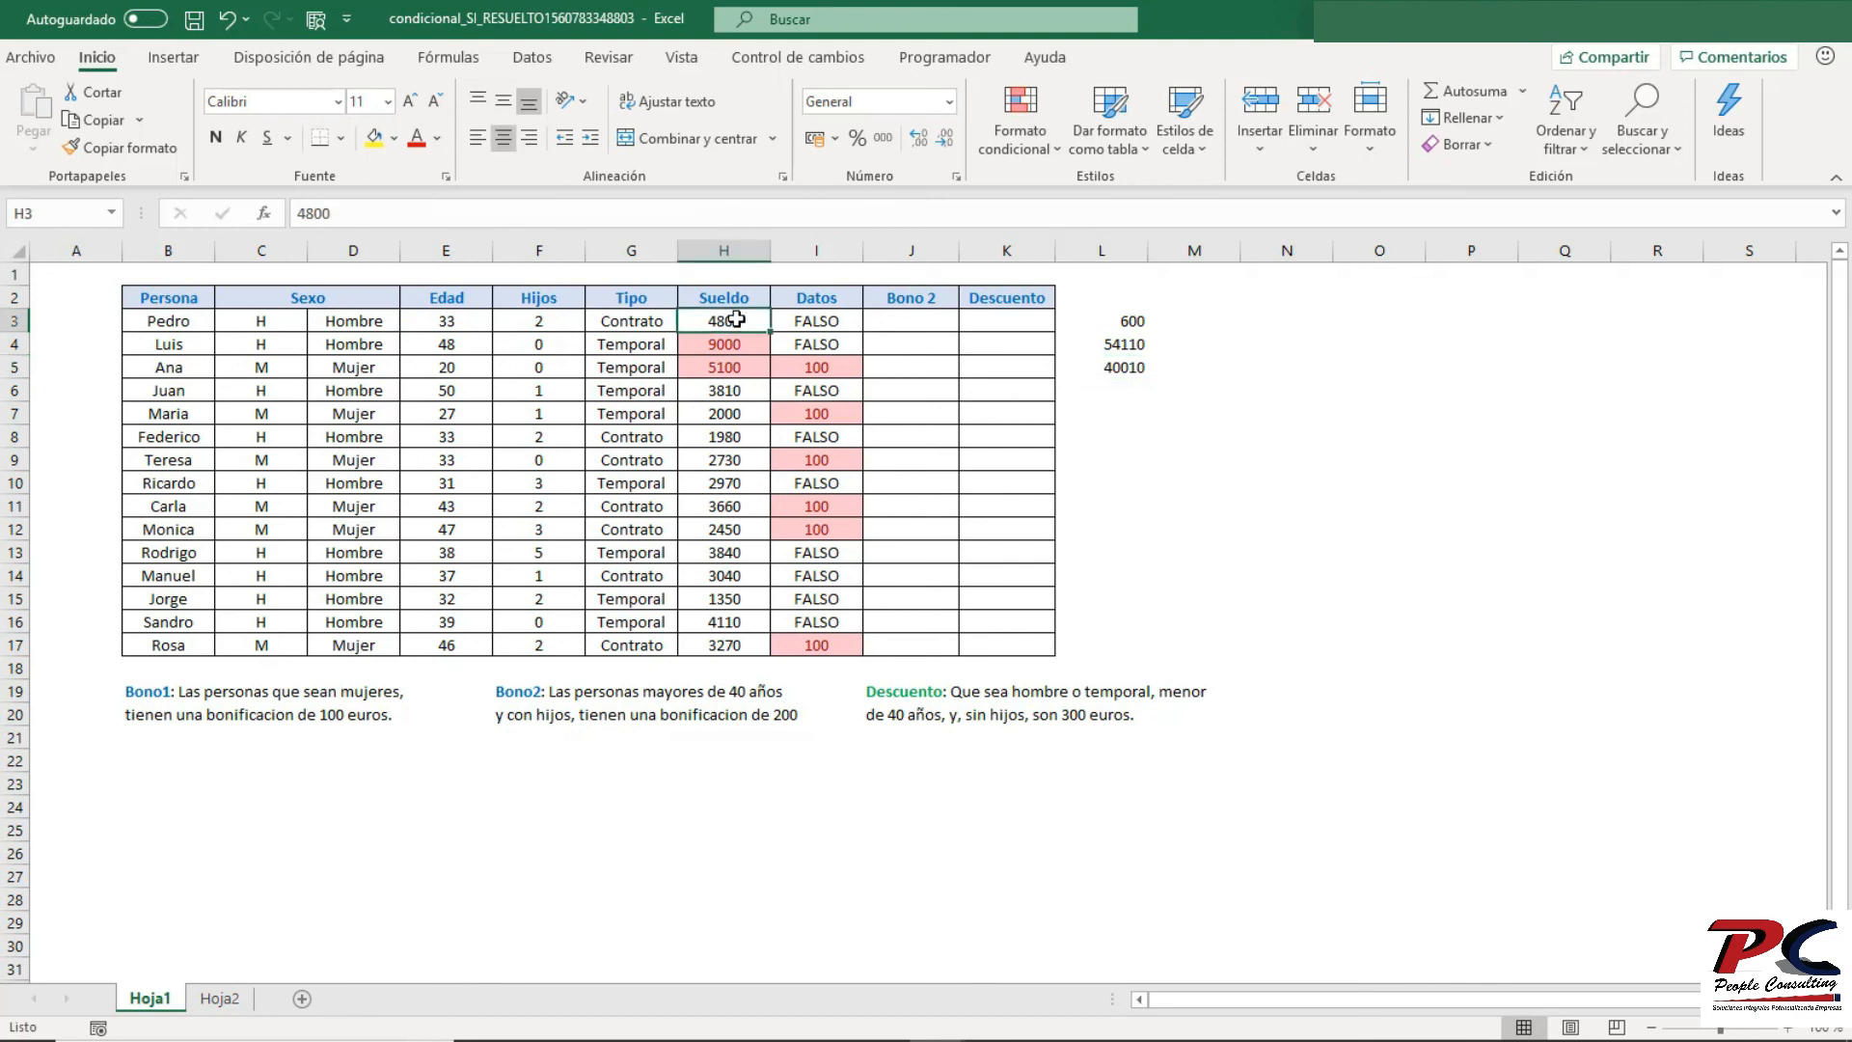
pyautogui.click(299, 212)
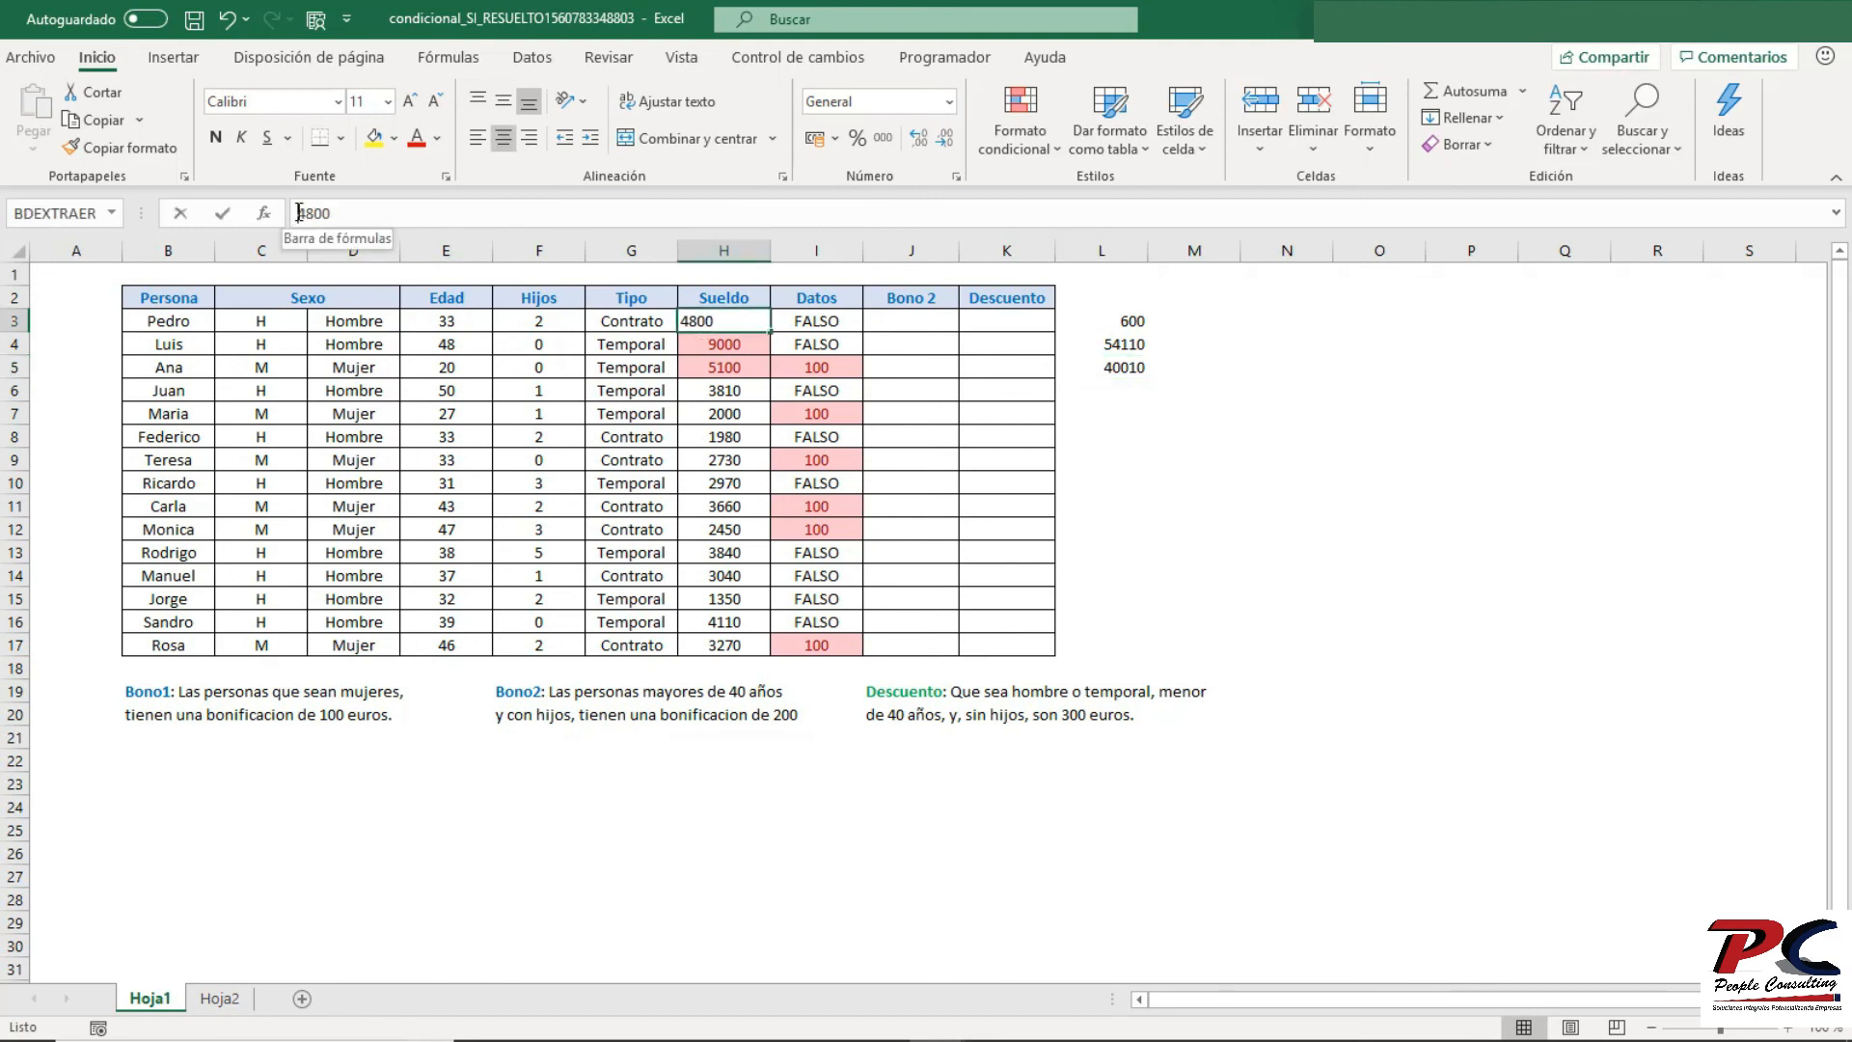
pyautogui.write('-')
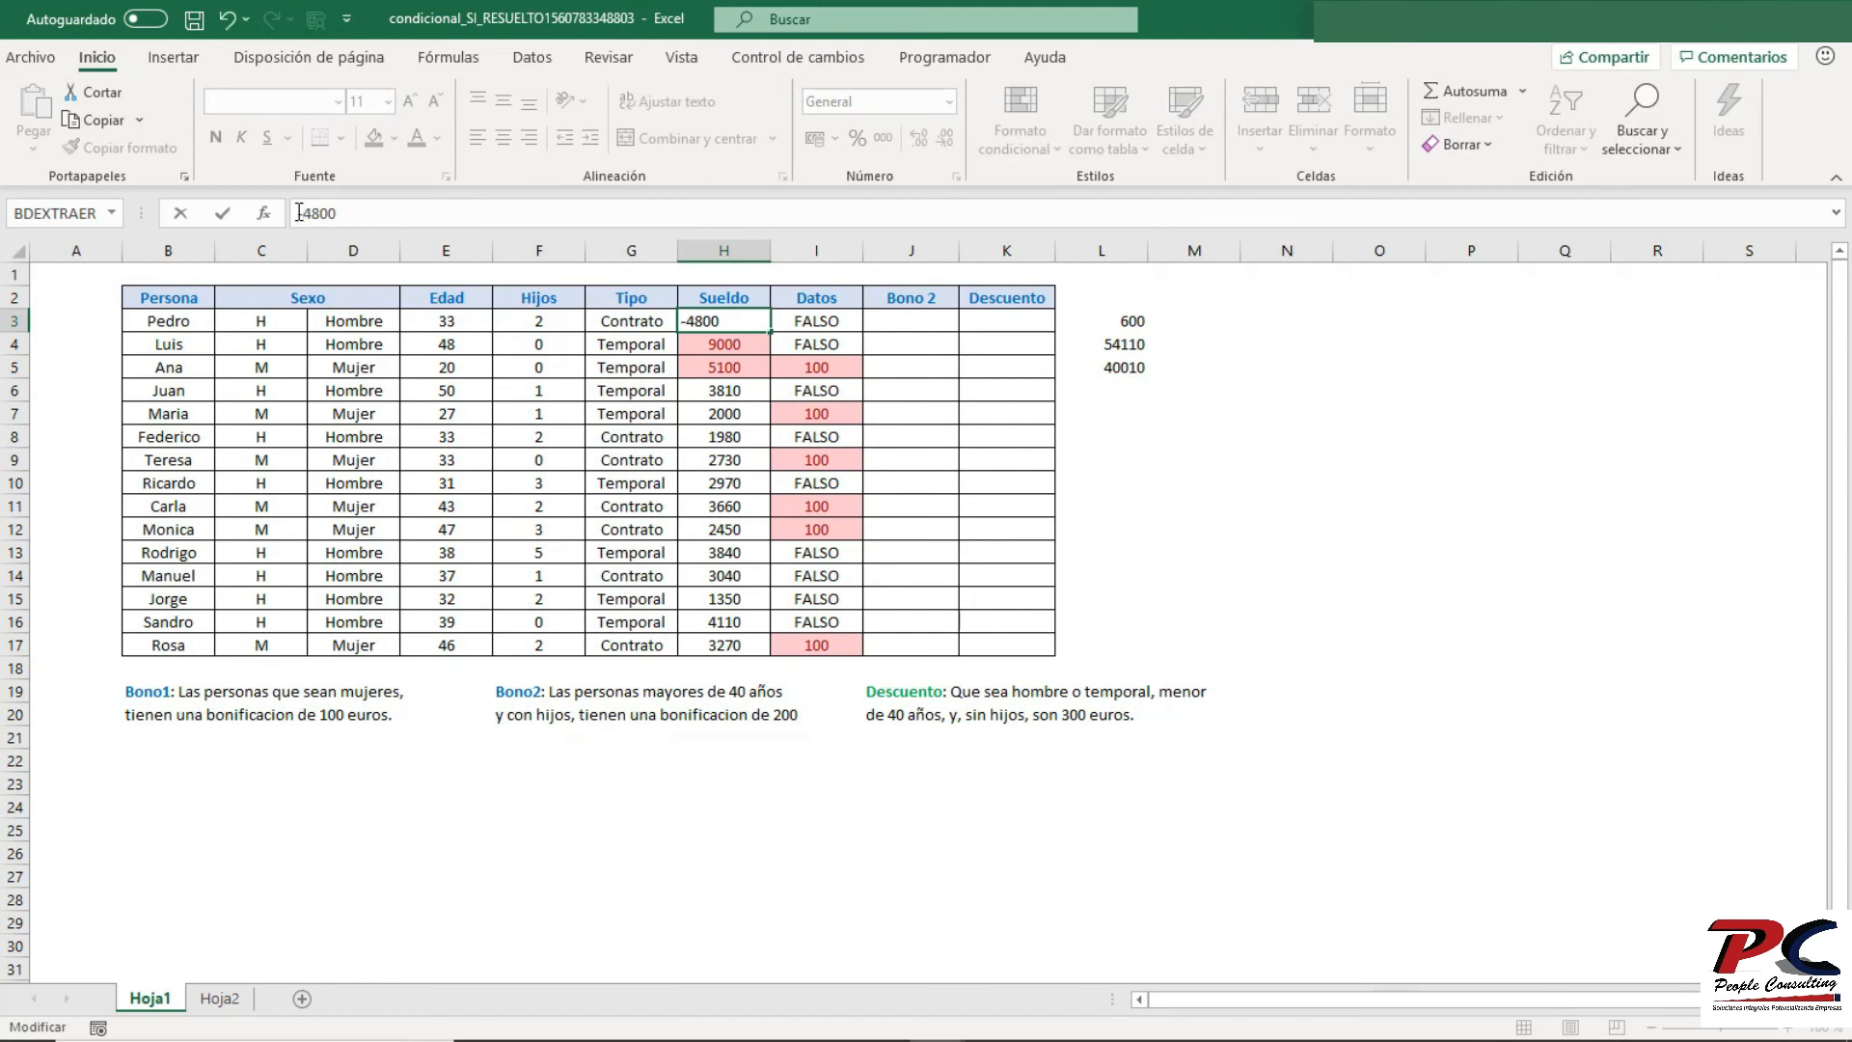
pyautogui.press('Return')
pyautogui.click(299, 212)
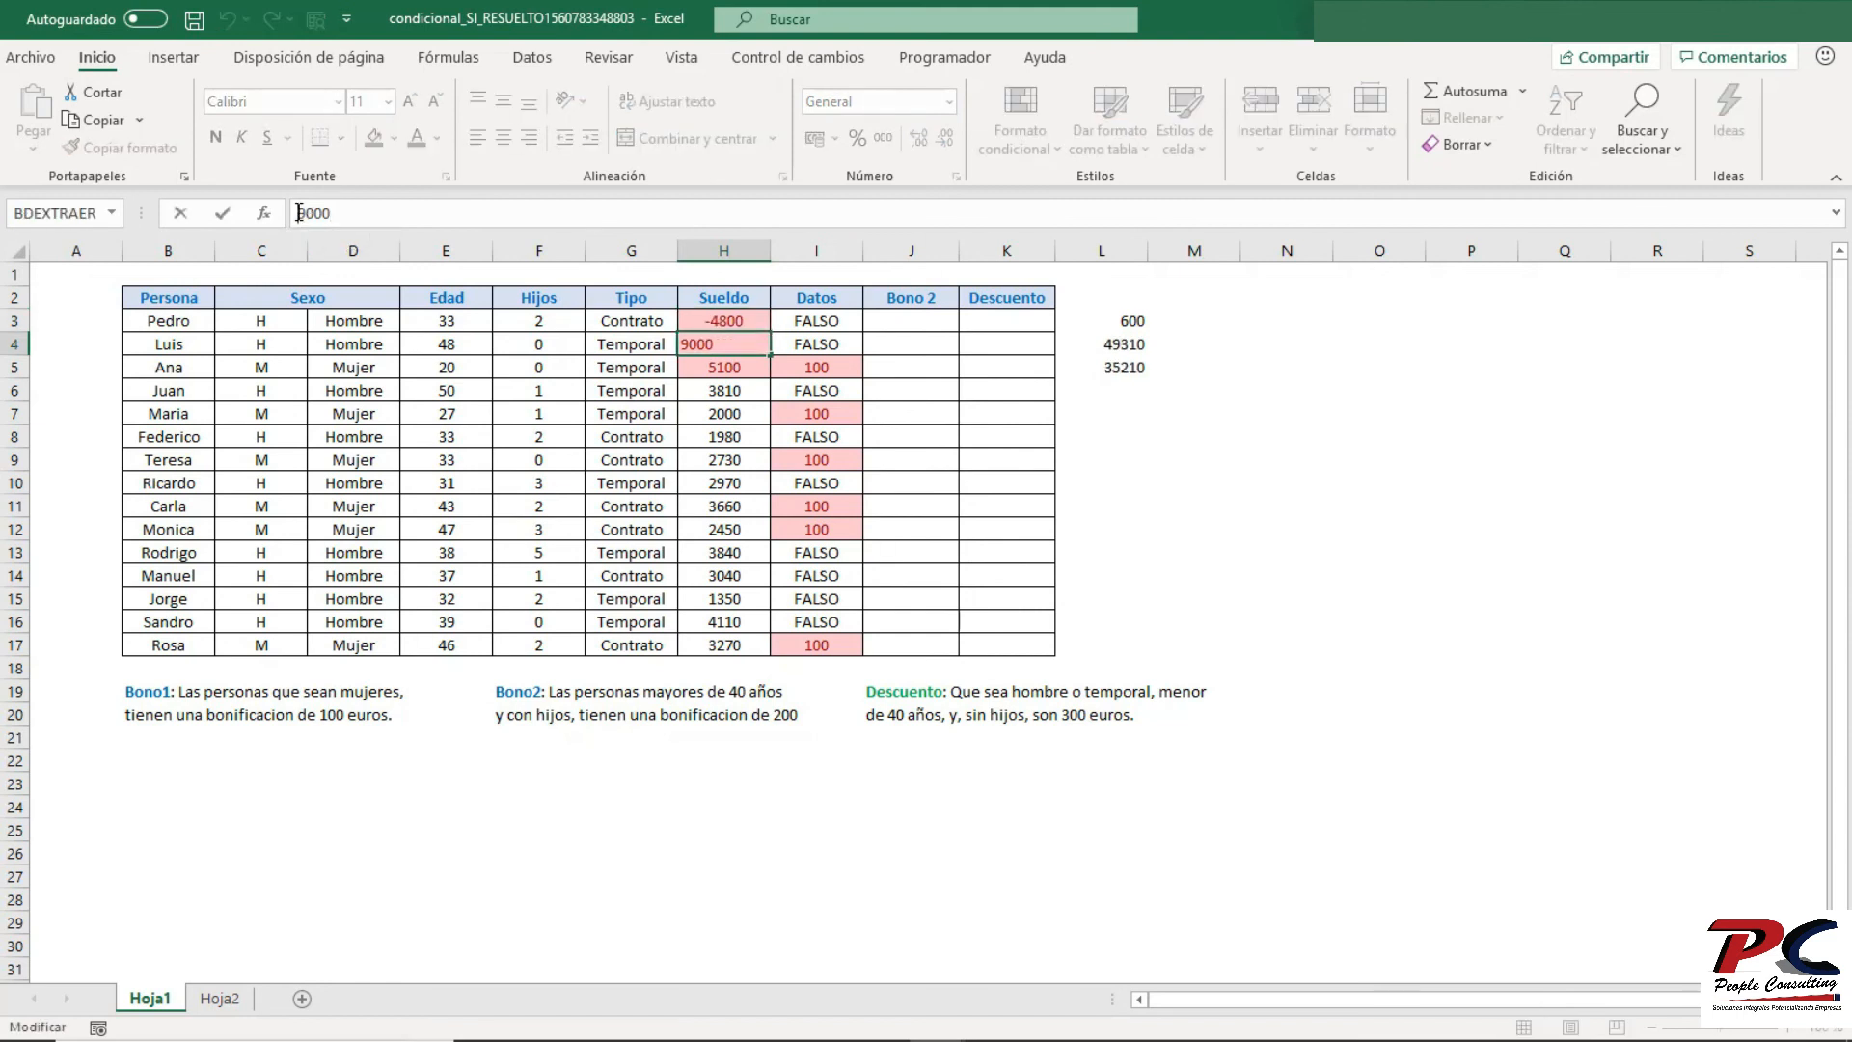
pyautogui.write('-')
pyautogui.press('Return')
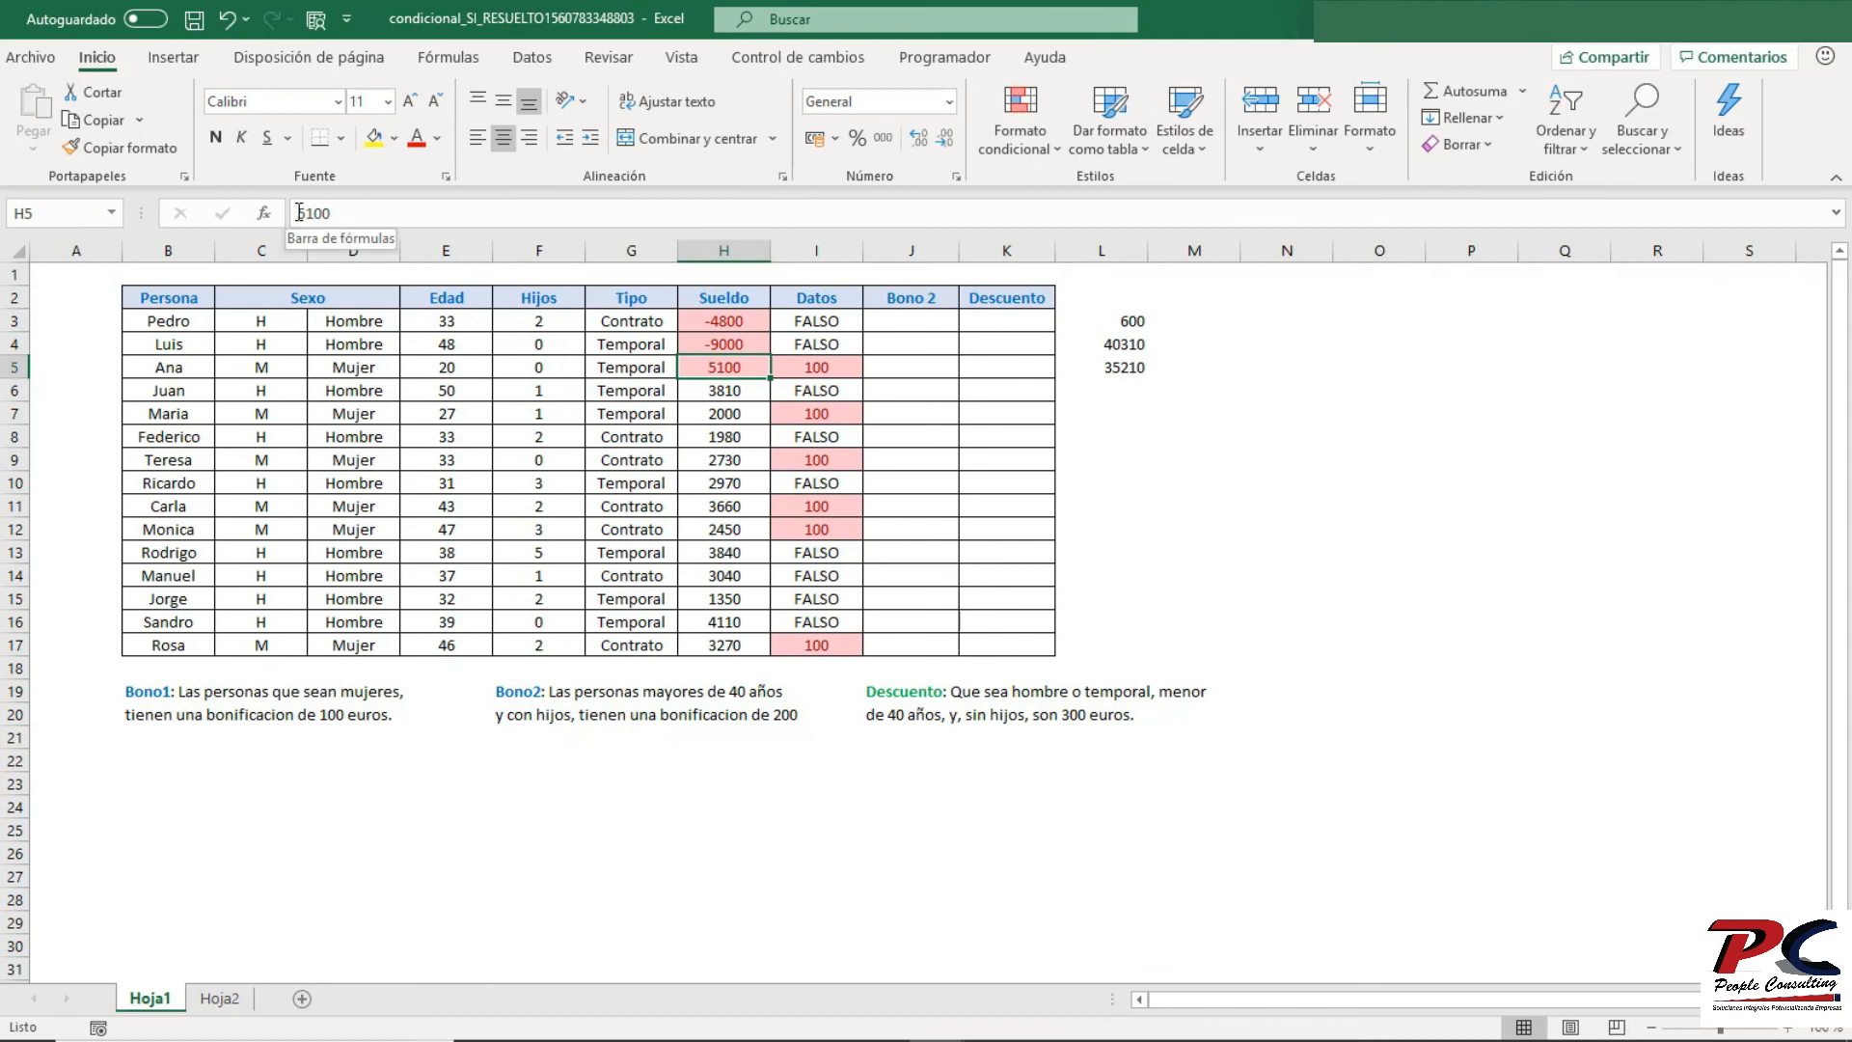
pyautogui.click(299, 213)
pyautogui.write('-')
pyautogui.press('Return')
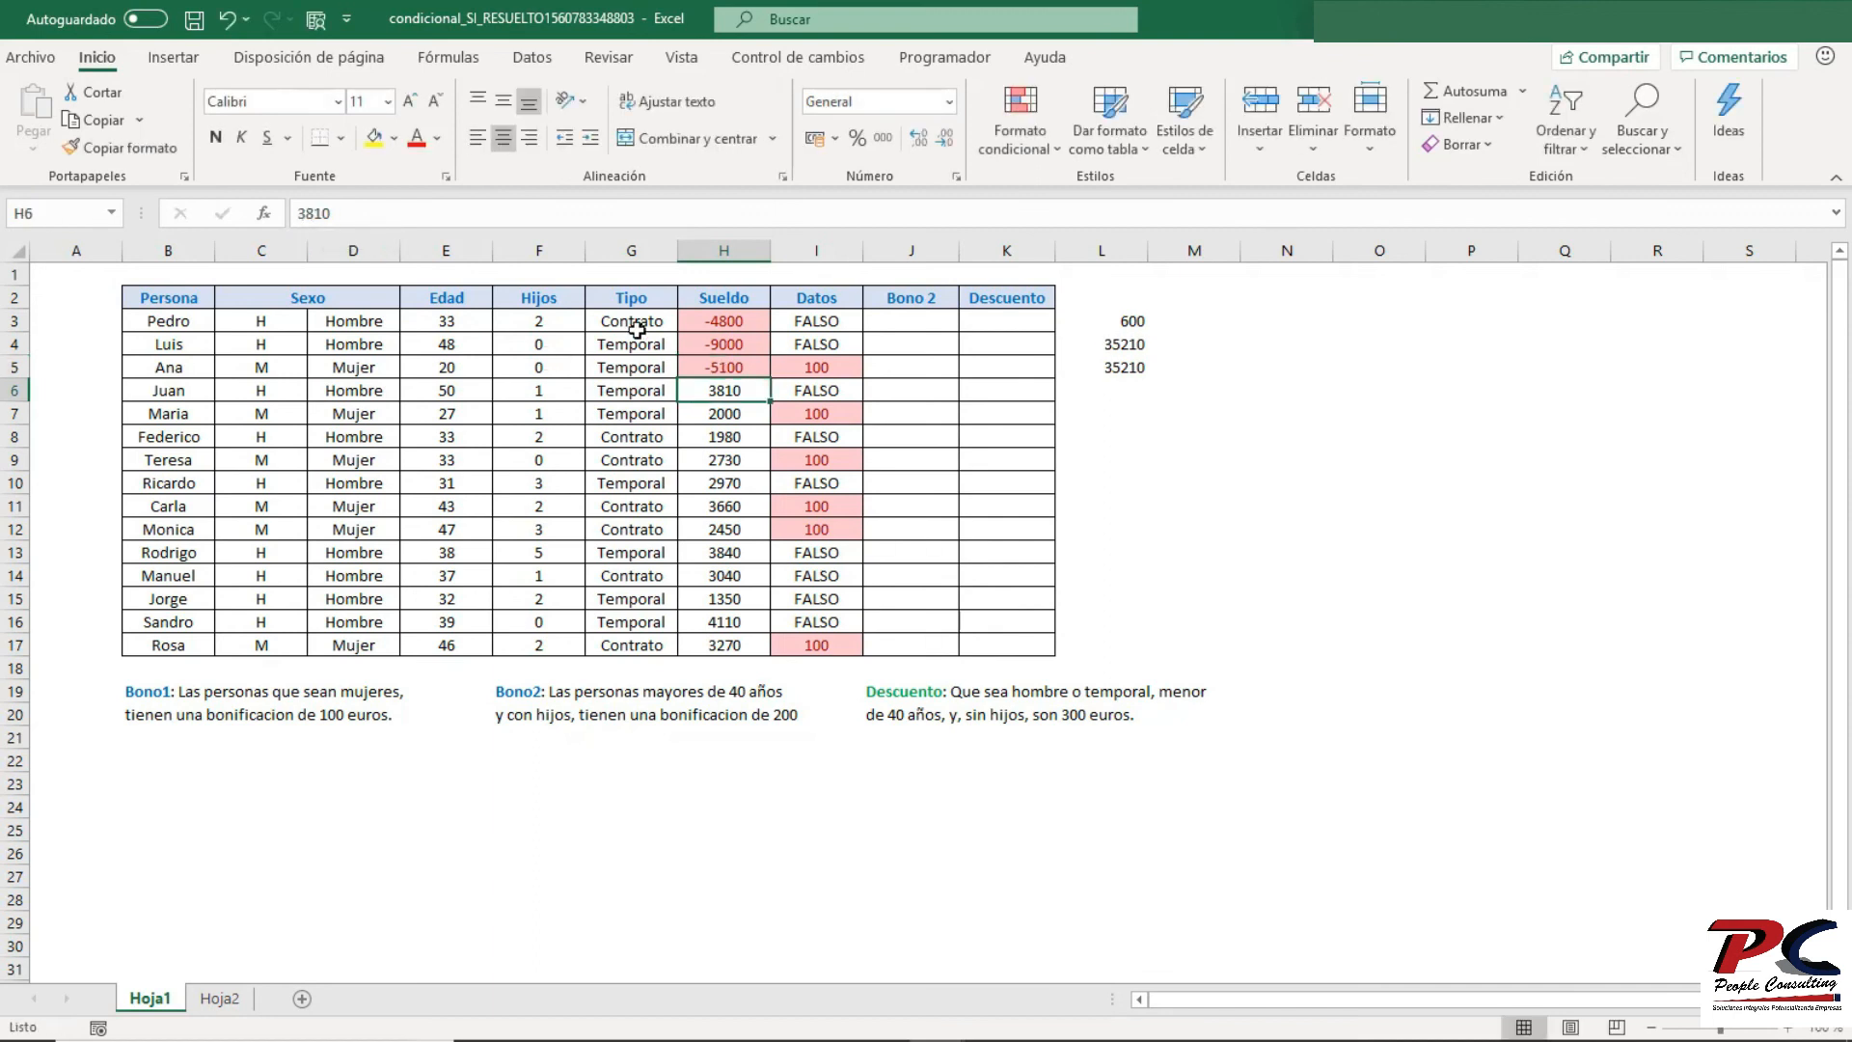
pyautogui.click(1122, 372)
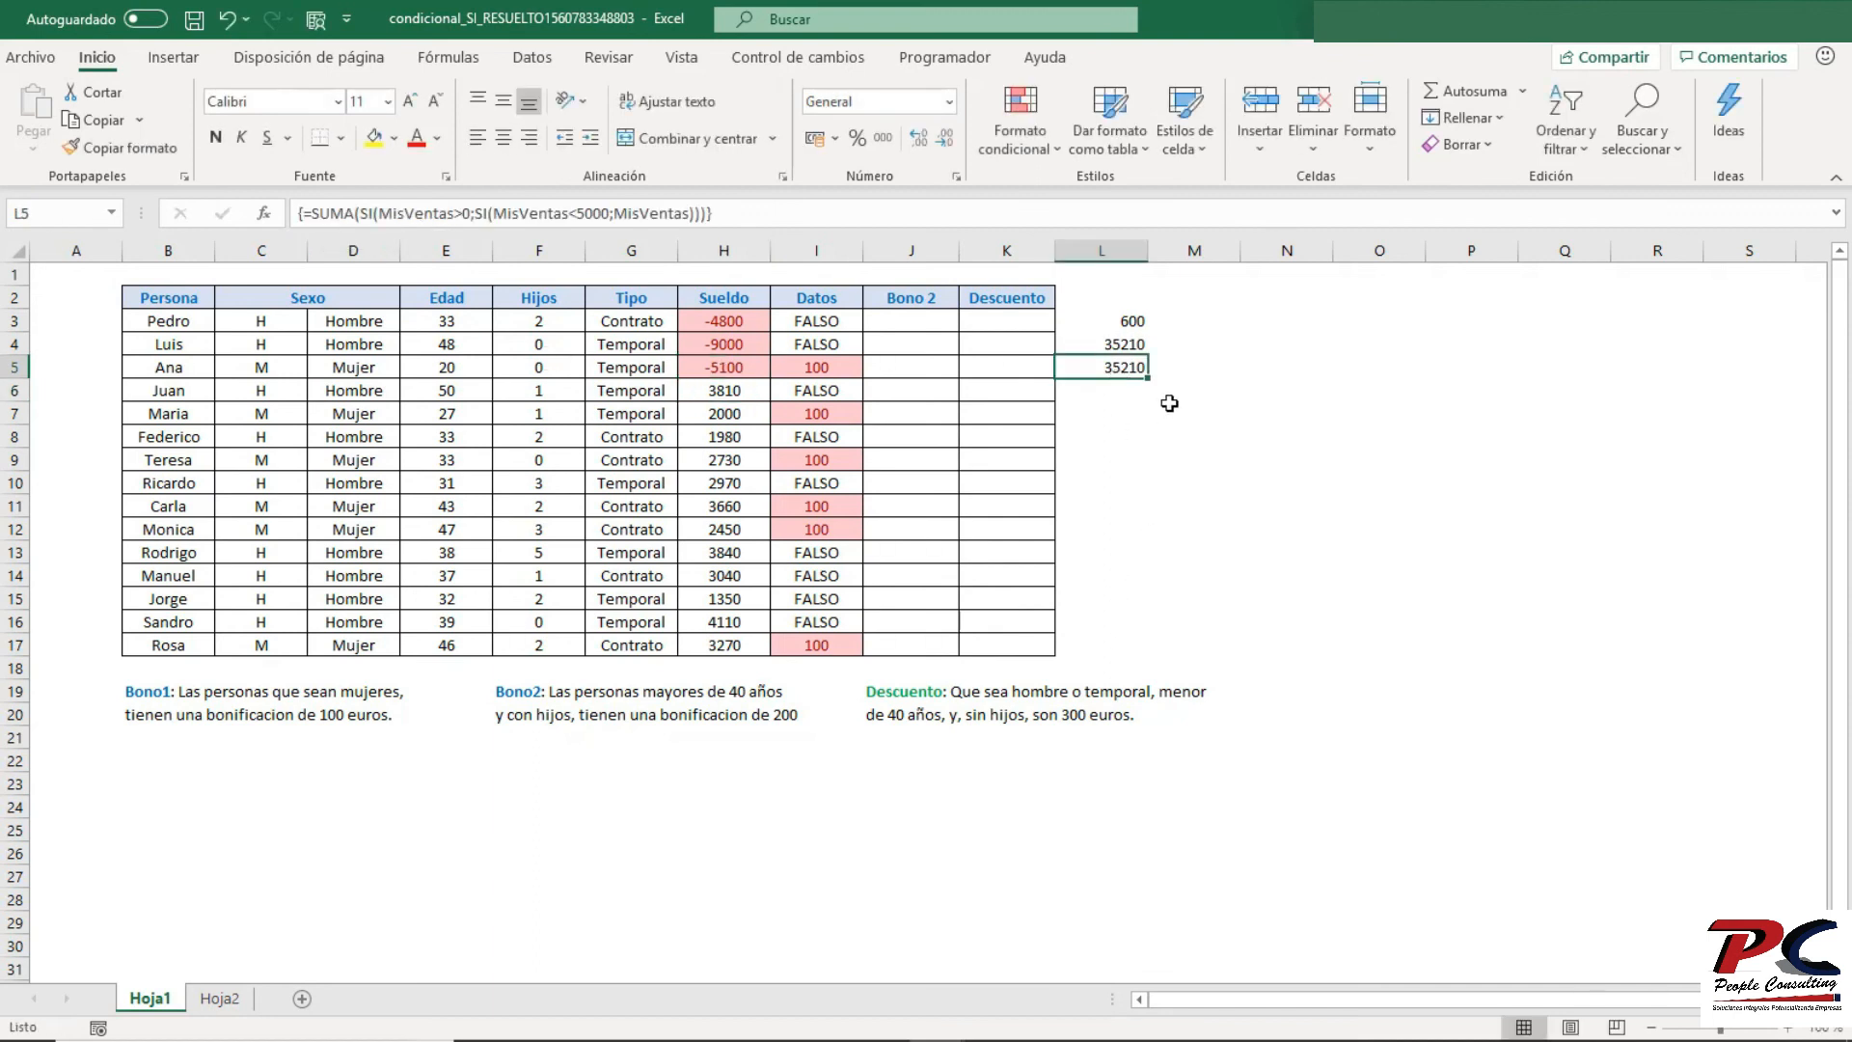
# - Enter the array formula =PROMEDIO(SI(MisVentas<>0;MisVentas)) in L6 to average the values other than zero
pyautogui.press('Down')
pyautogui.write('=p')
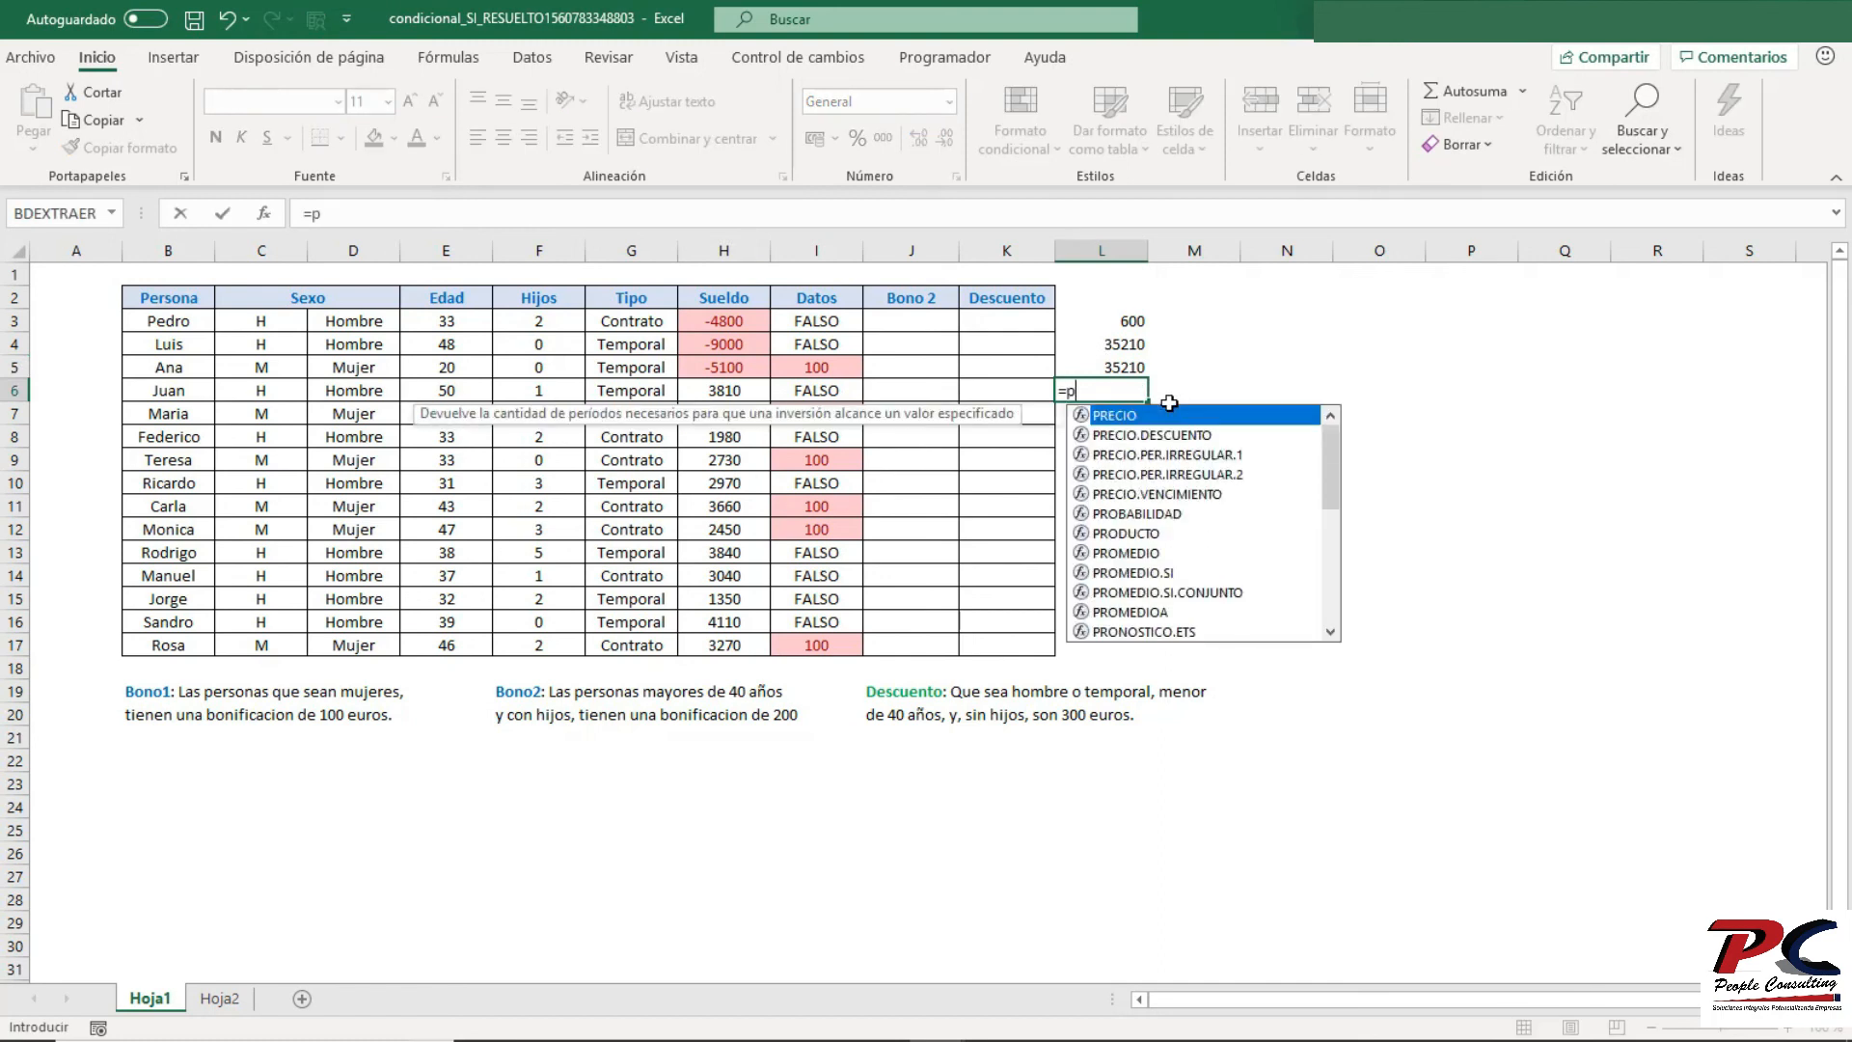
pyautogui.write('rom')
pyautogui.press('Tab')
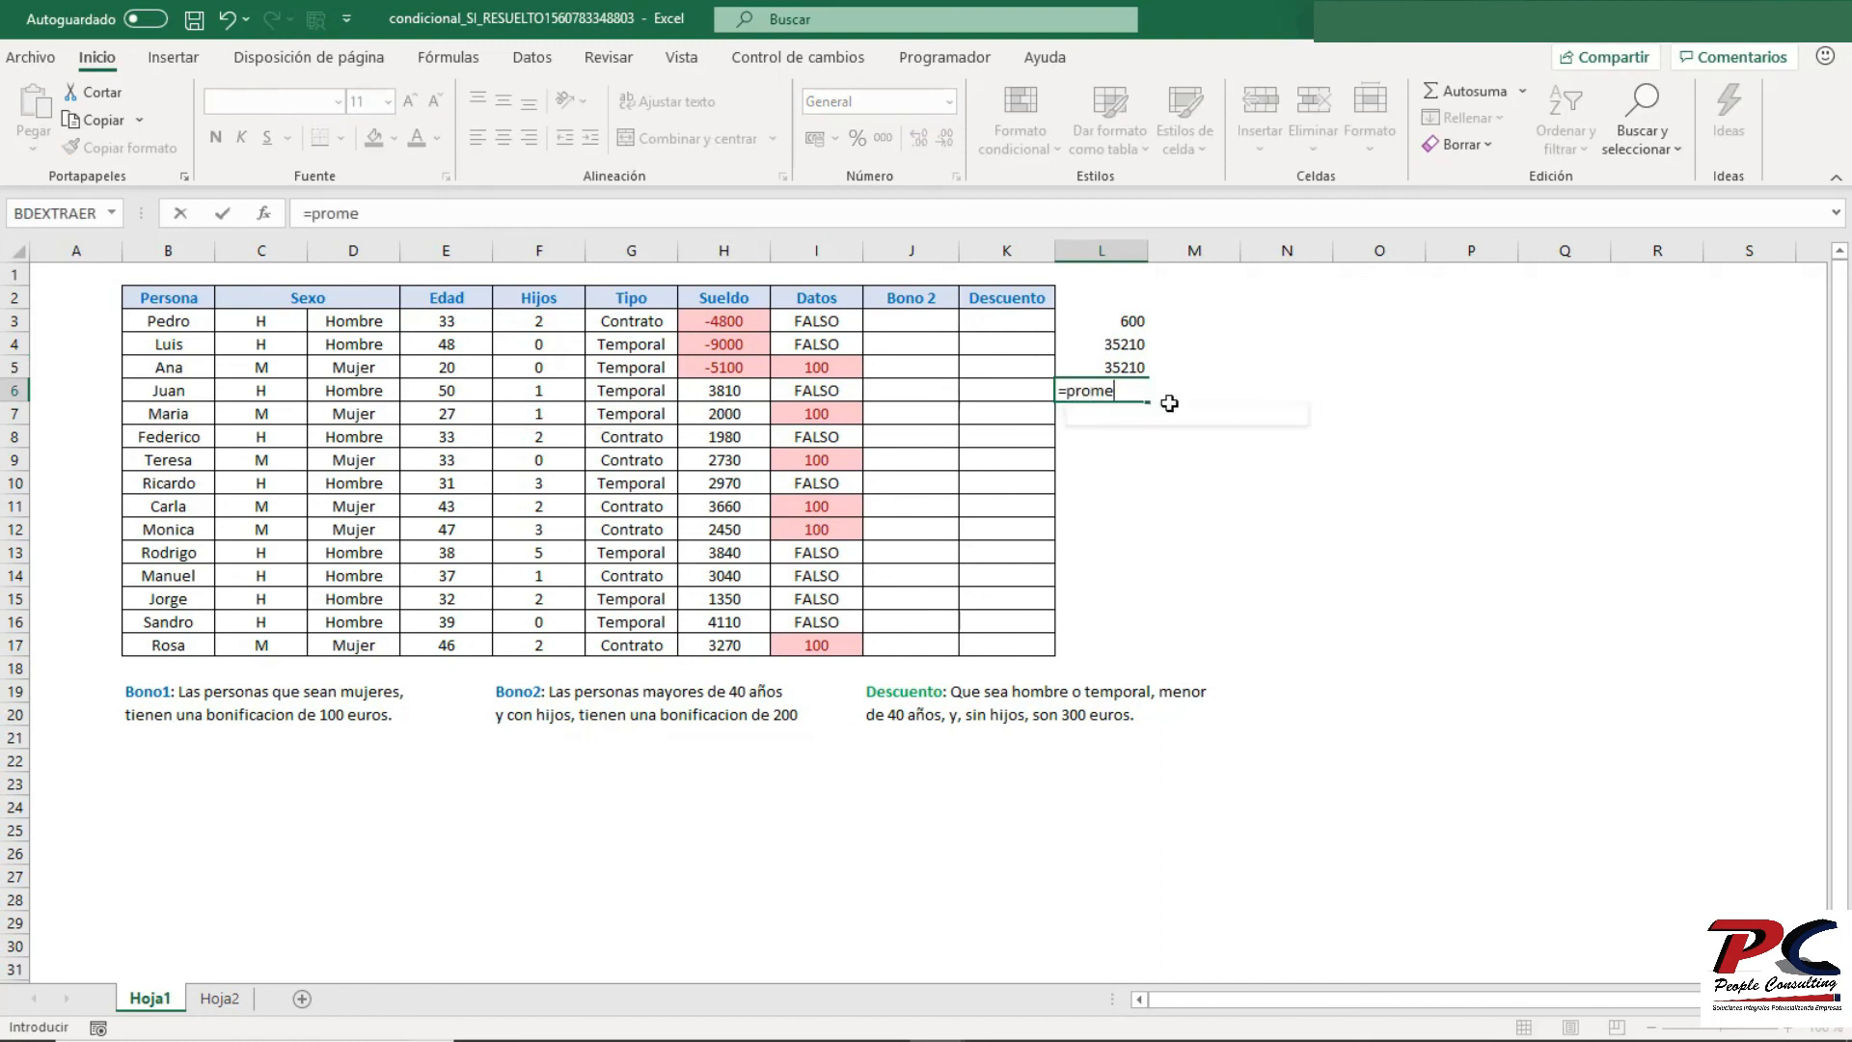
pyautogui.write('si')
pyautogui.press('Tab')
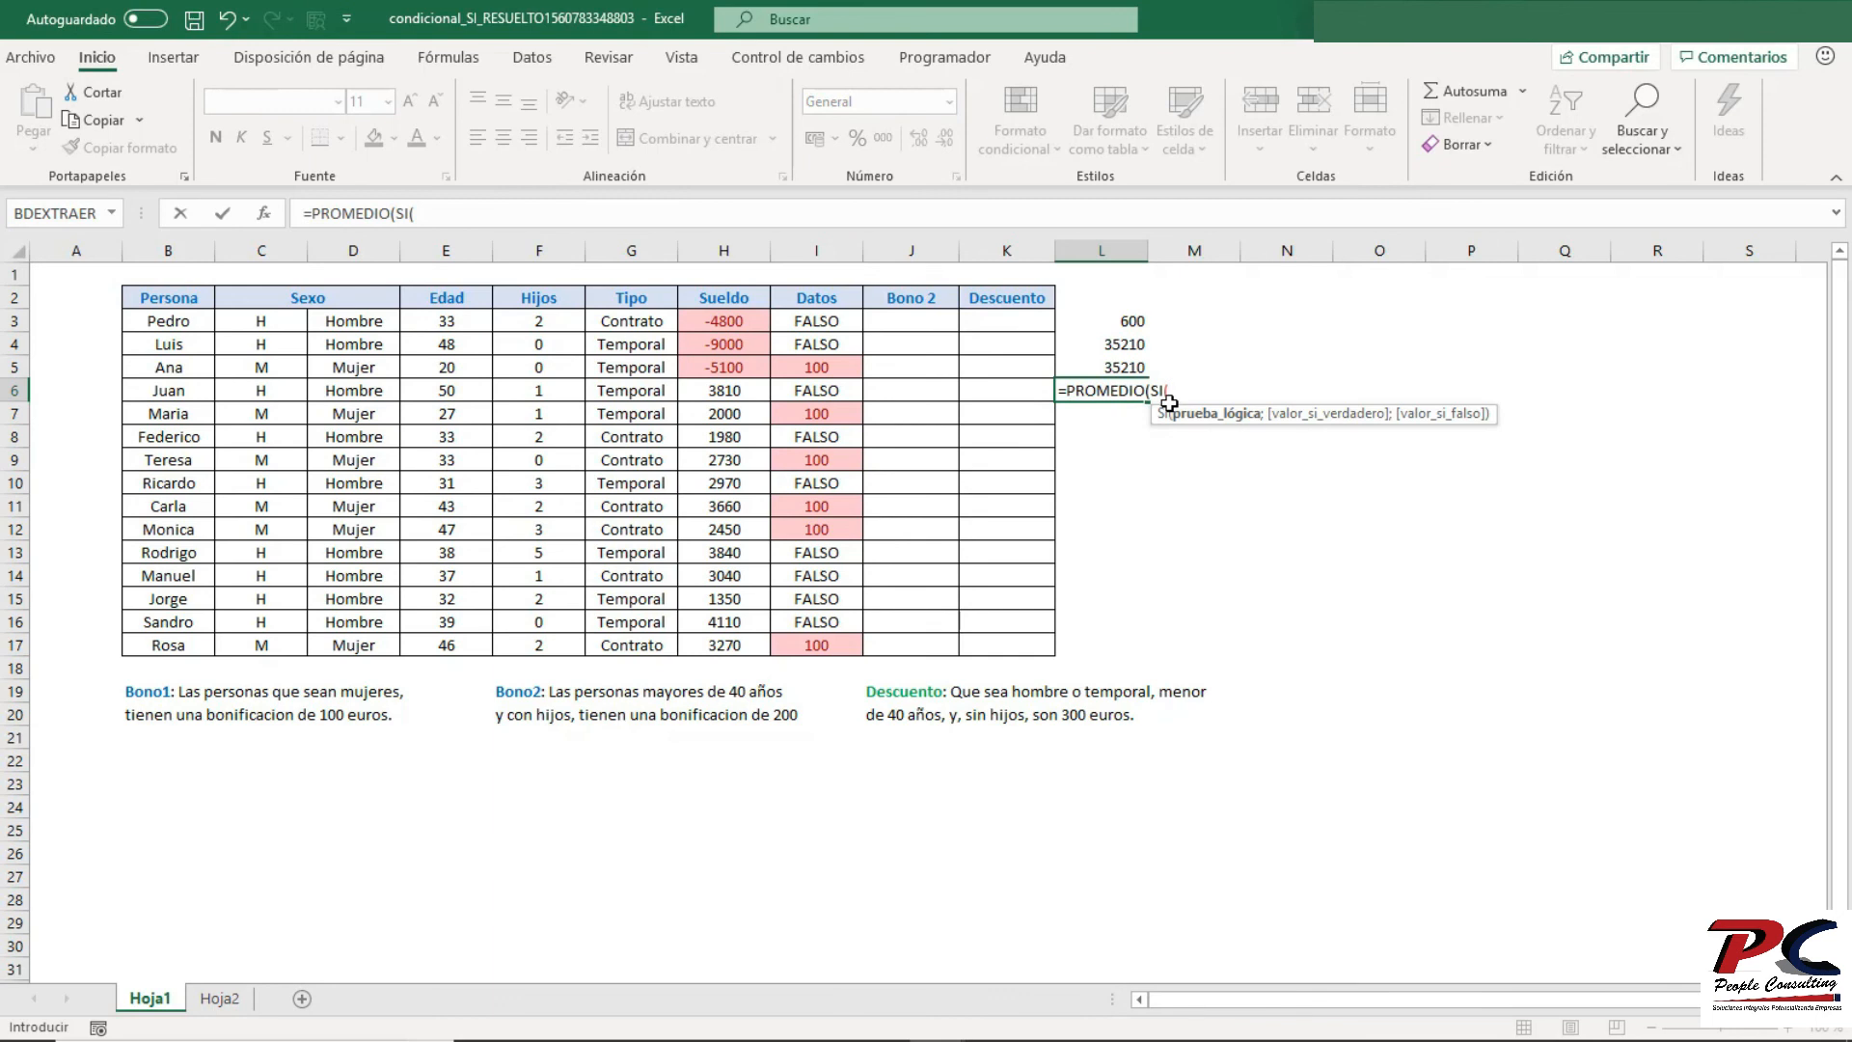
pyautogui.write('mis')
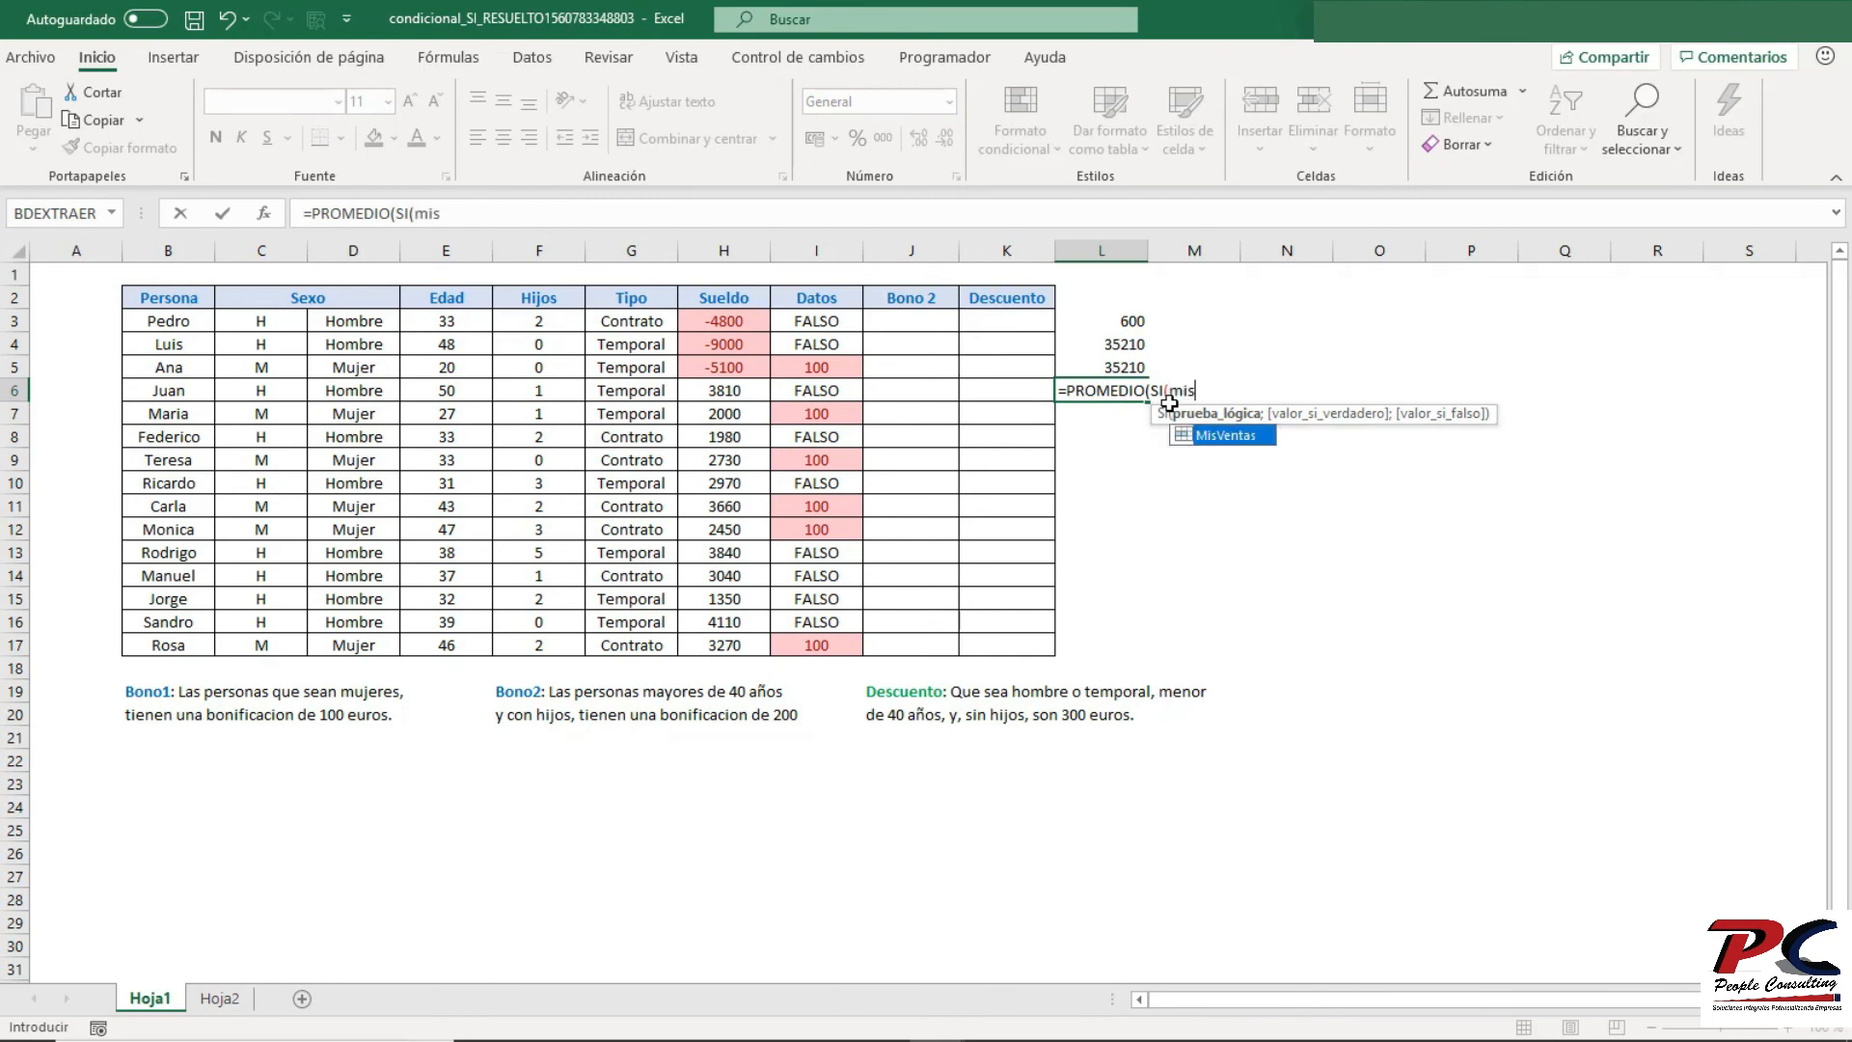
pyautogui.press('Tab')
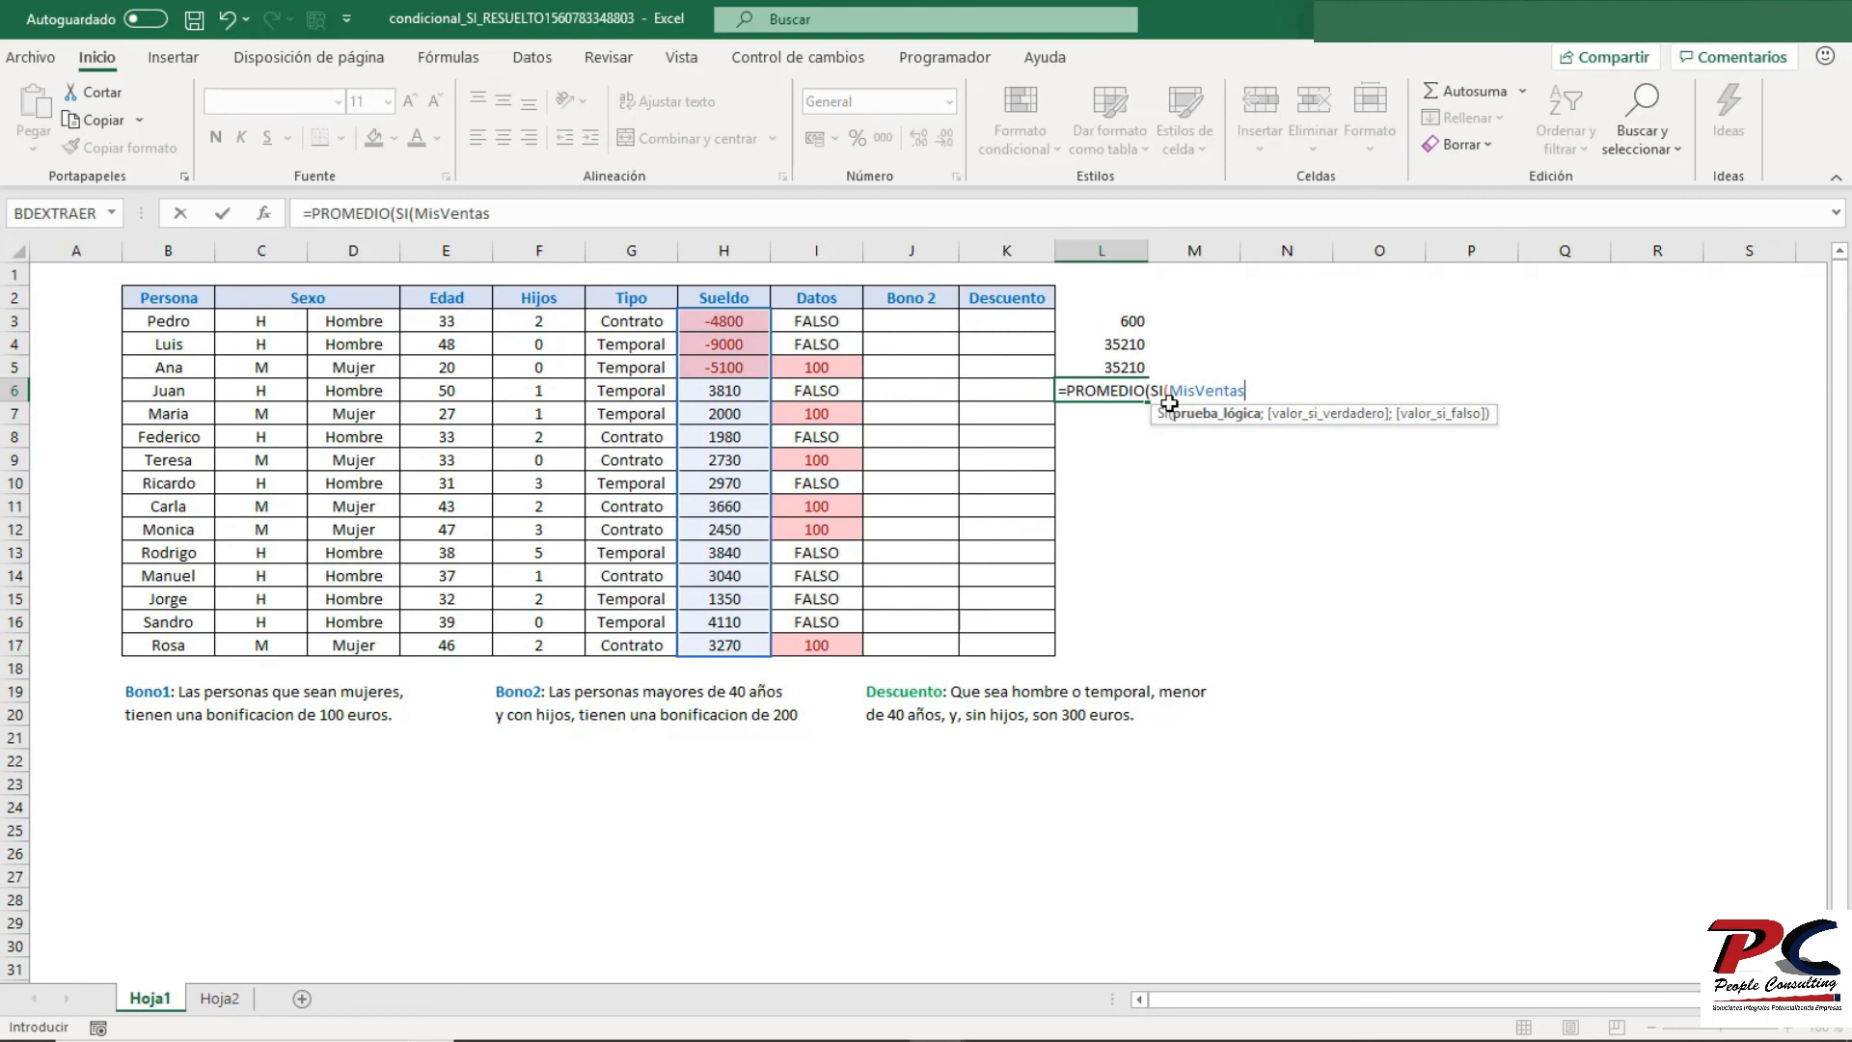
pyautogui.write('<>0;ven')
pyautogui.press('Tab')
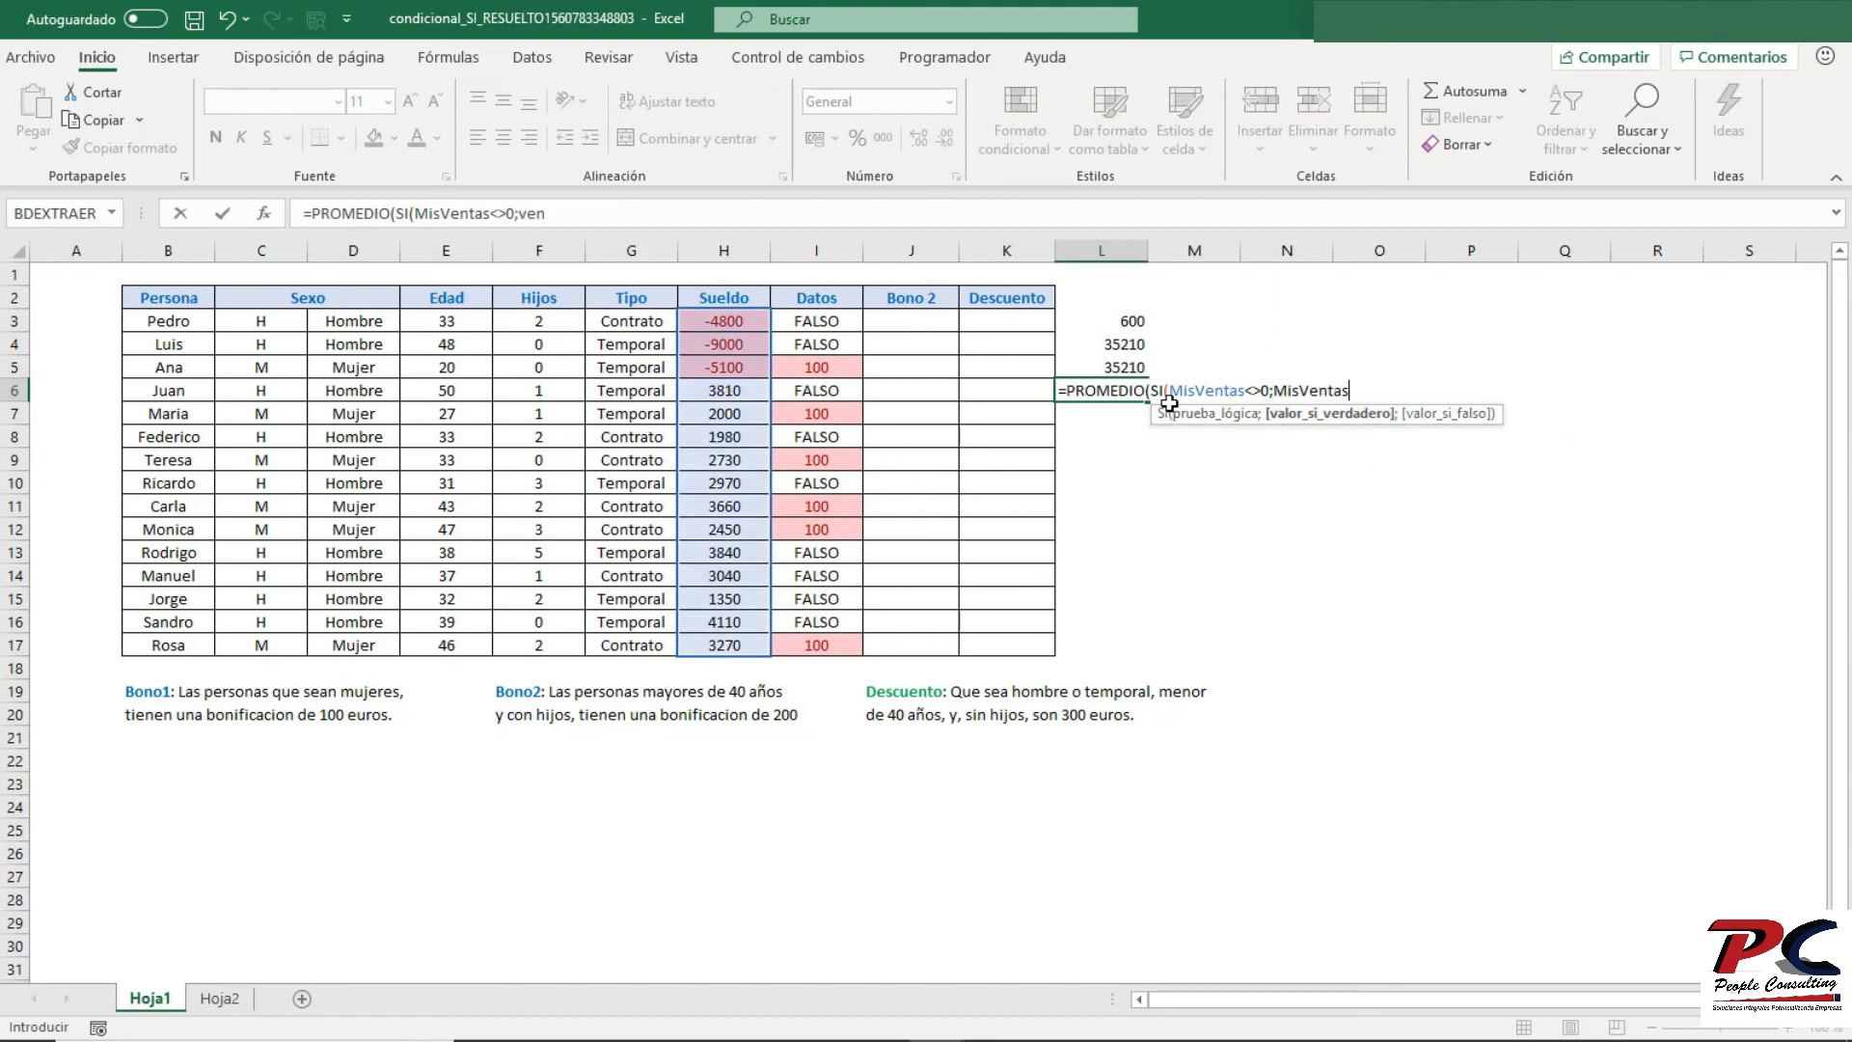
pyautogui.write('))')
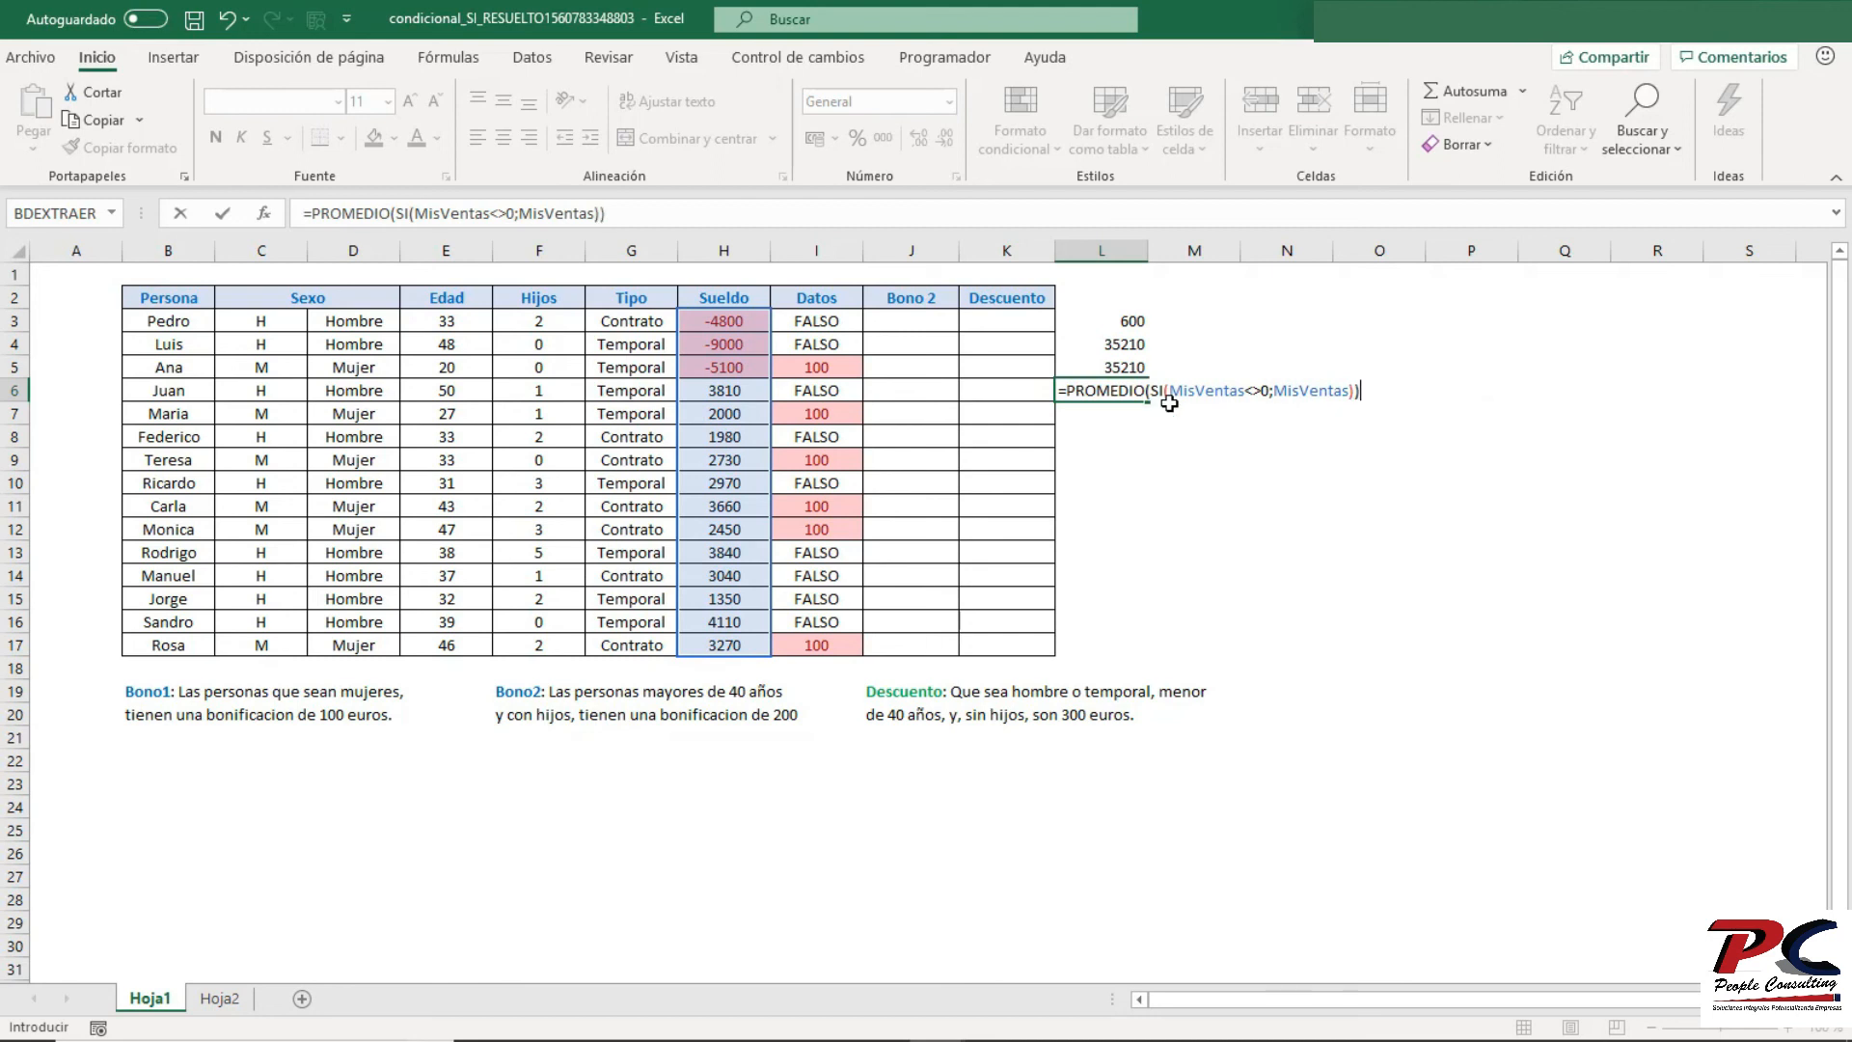
pyautogui.hotkey('ctrl', 'shift', 'Return')
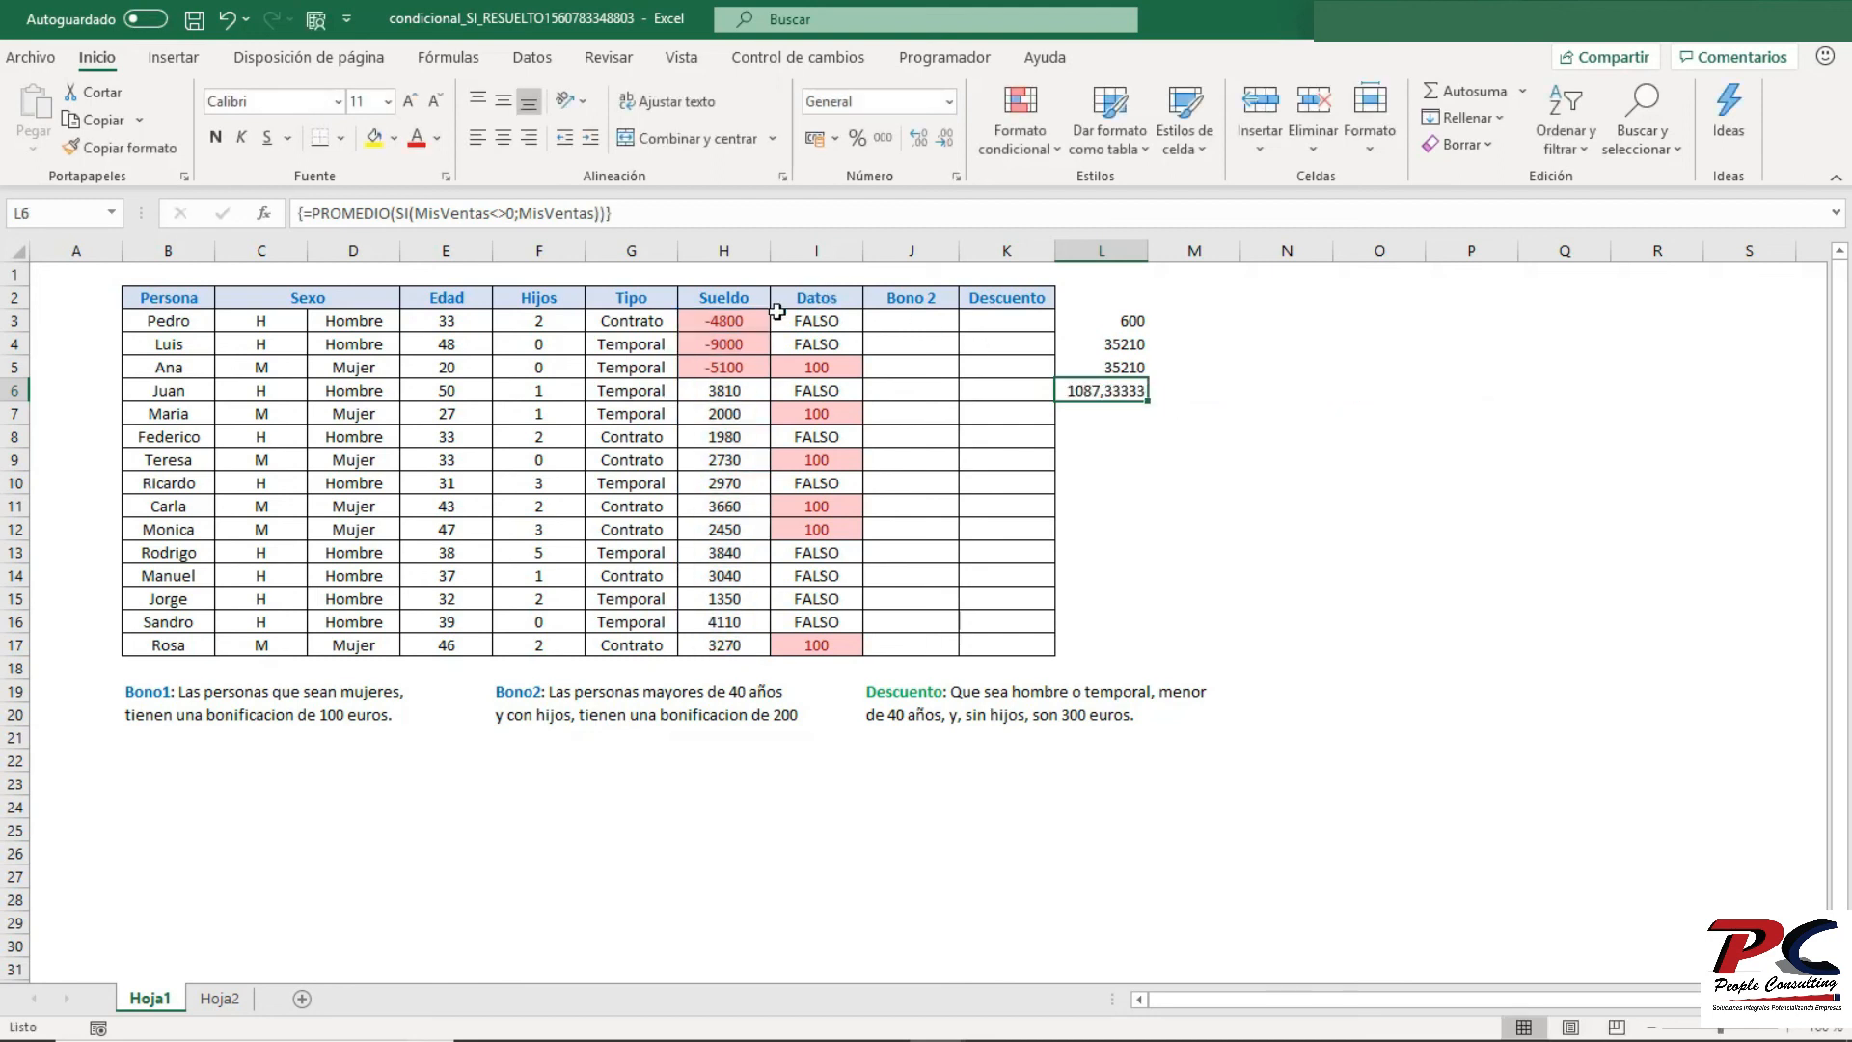
# - Set the Sueldo values in H3, H4 and H5 to 0
pyautogui.click(739, 321)
pyautogui.write('0')
pyautogui.press('Return')
pyautogui.write('0')
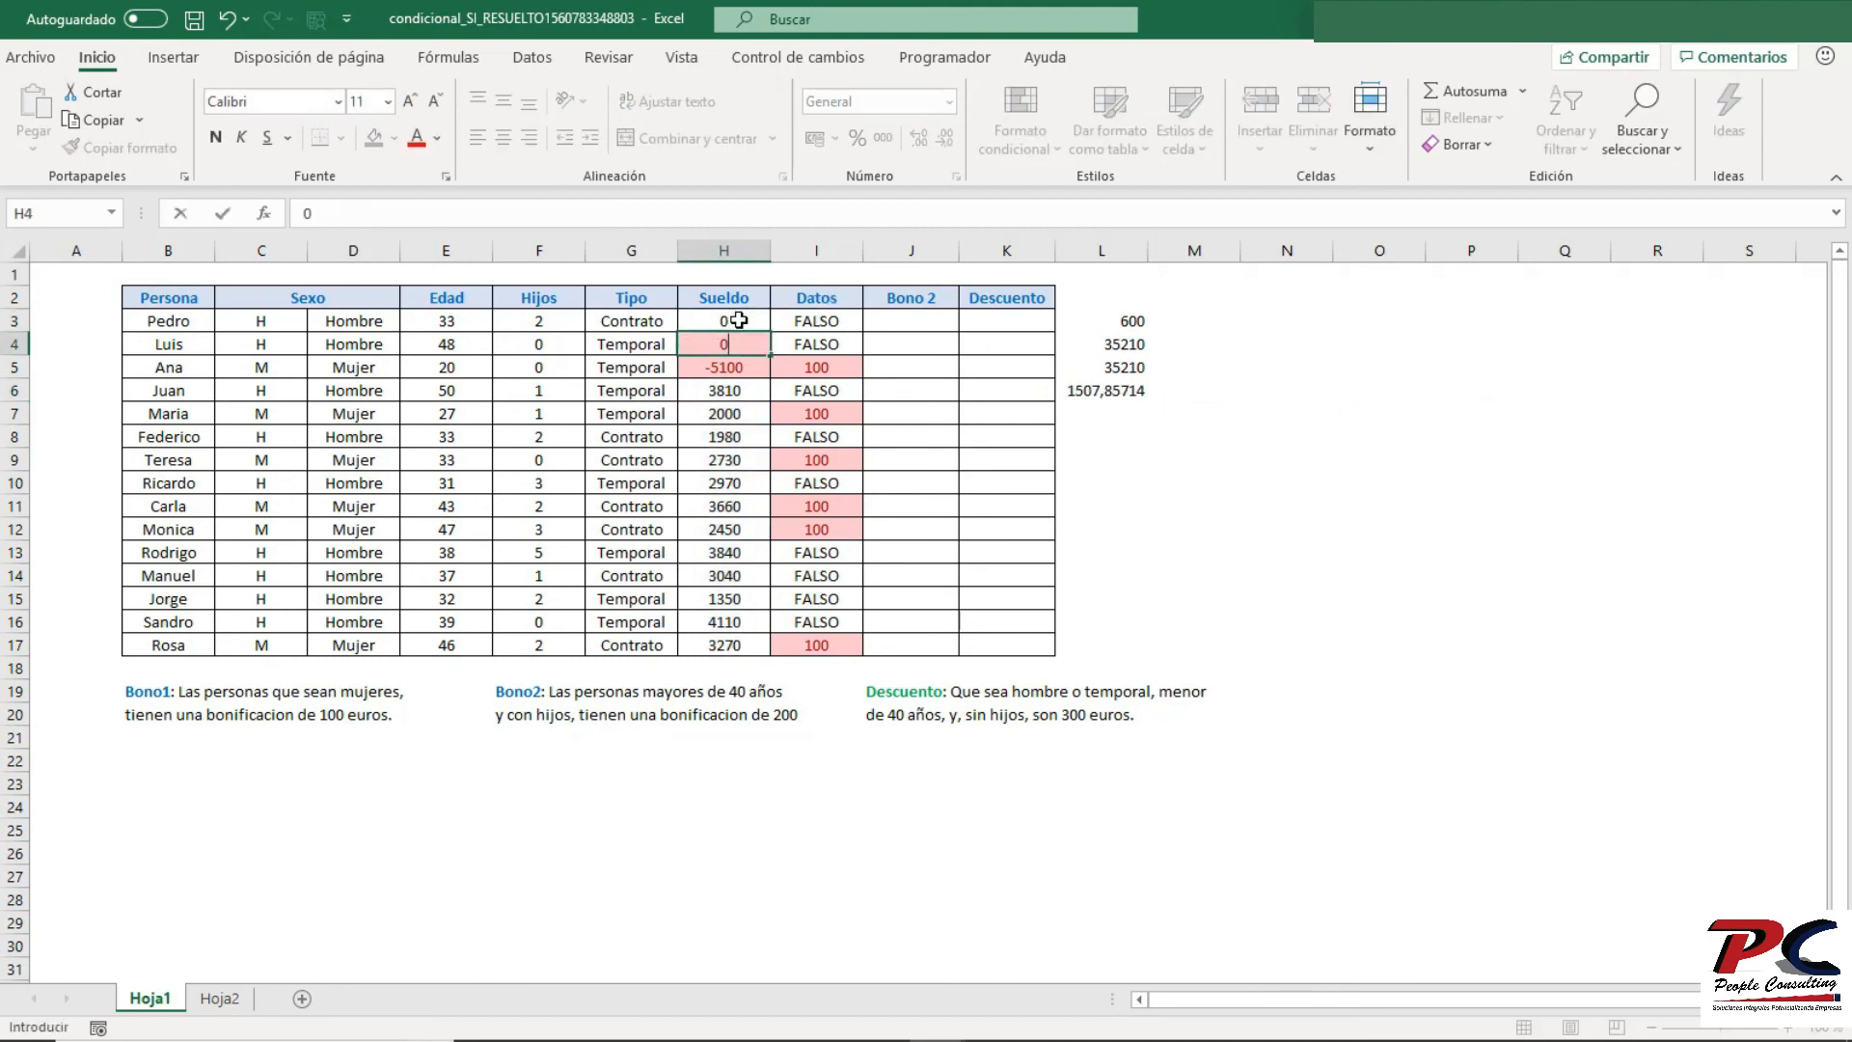
pyautogui.press('Return')
pyautogui.write('0')
pyautogui.press('Return')
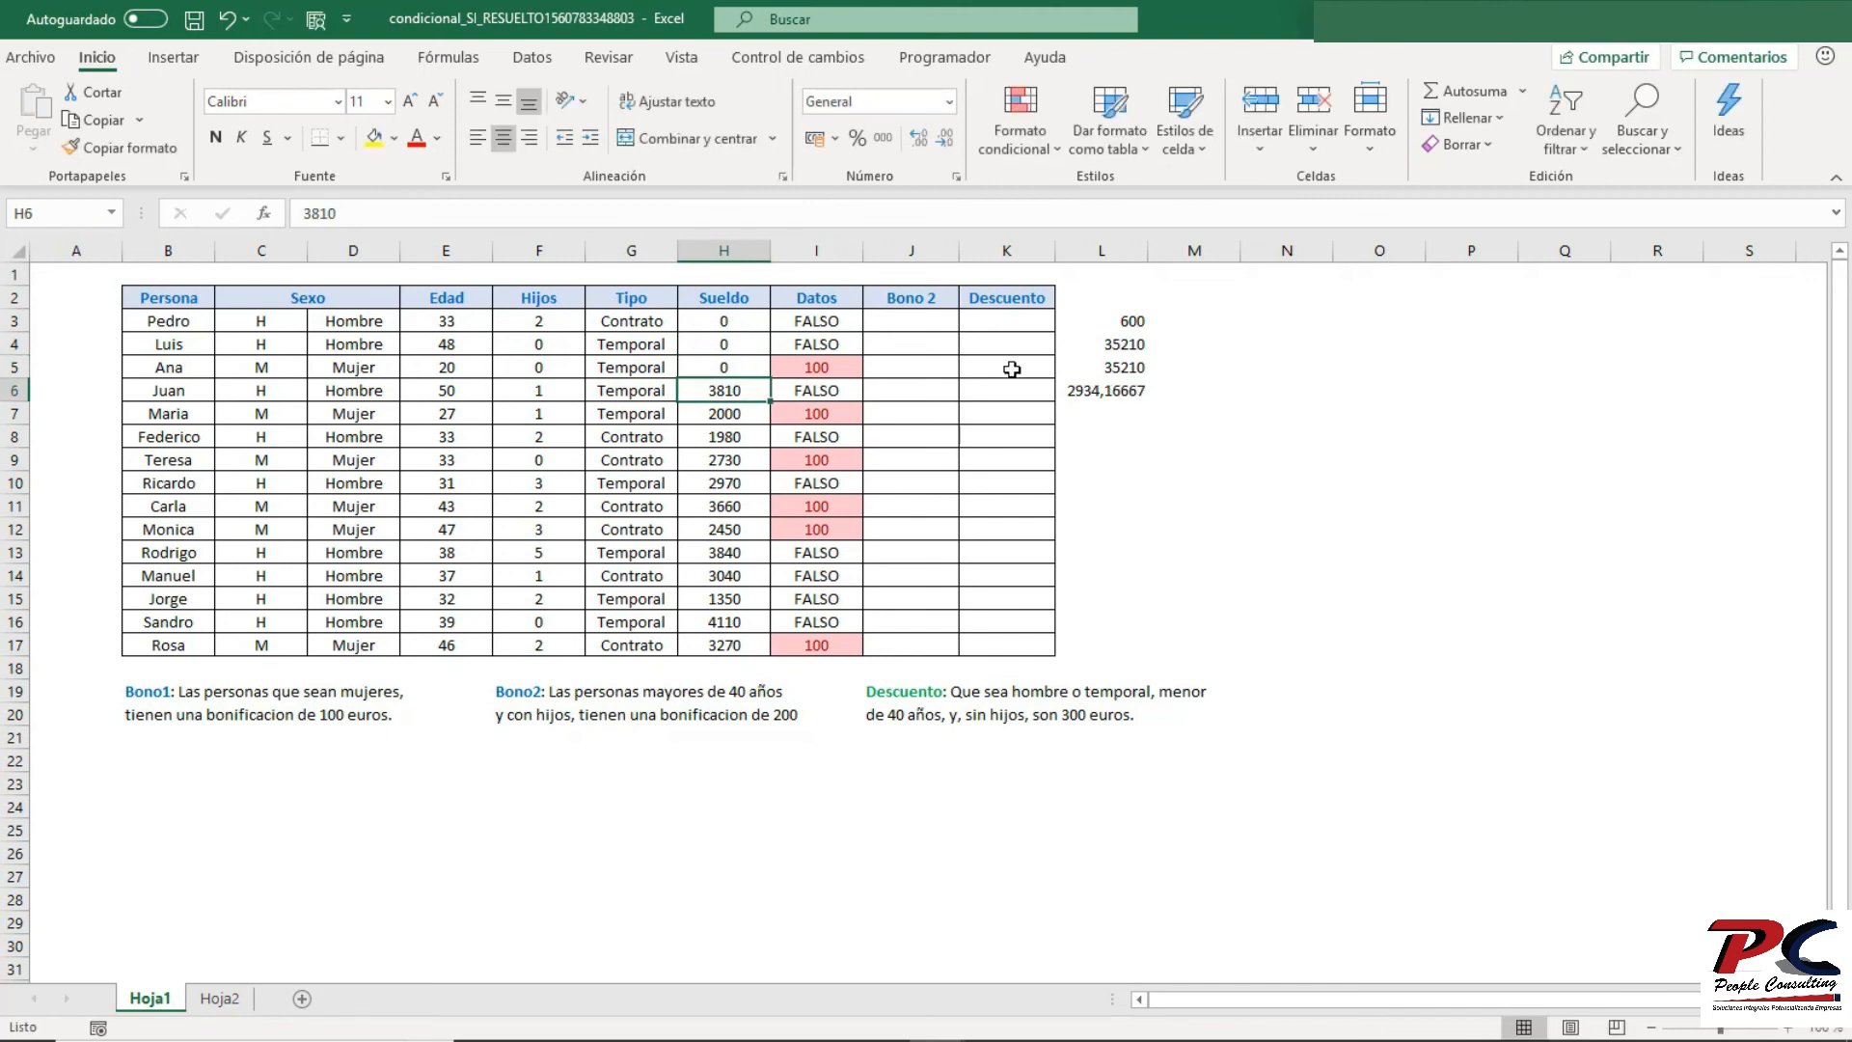
# - Format the average in L6 to show no decimal places
pyautogui.click(1095, 384)
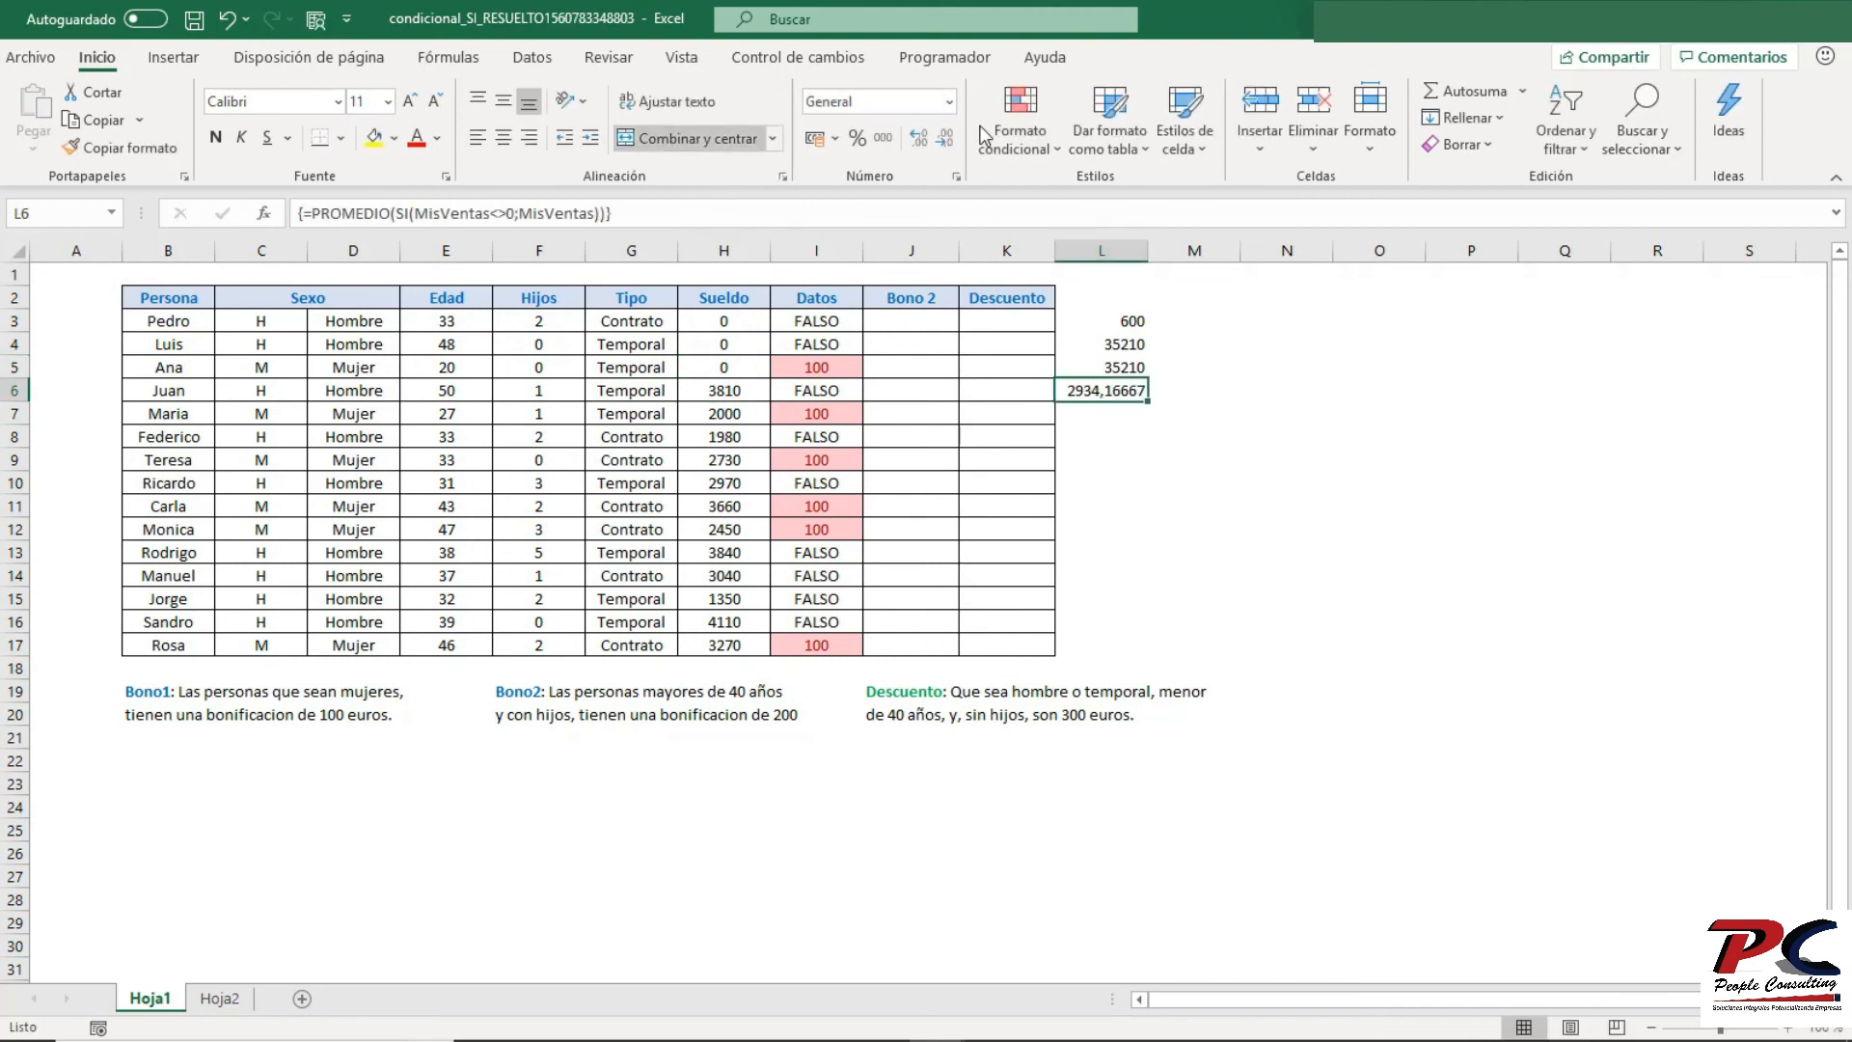
pyautogui.click(945, 138)
pyautogui.click(945, 138)
pyautogui.click(945, 138)
pyautogui.click(945, 138)
pyautogui.click(945, 138)
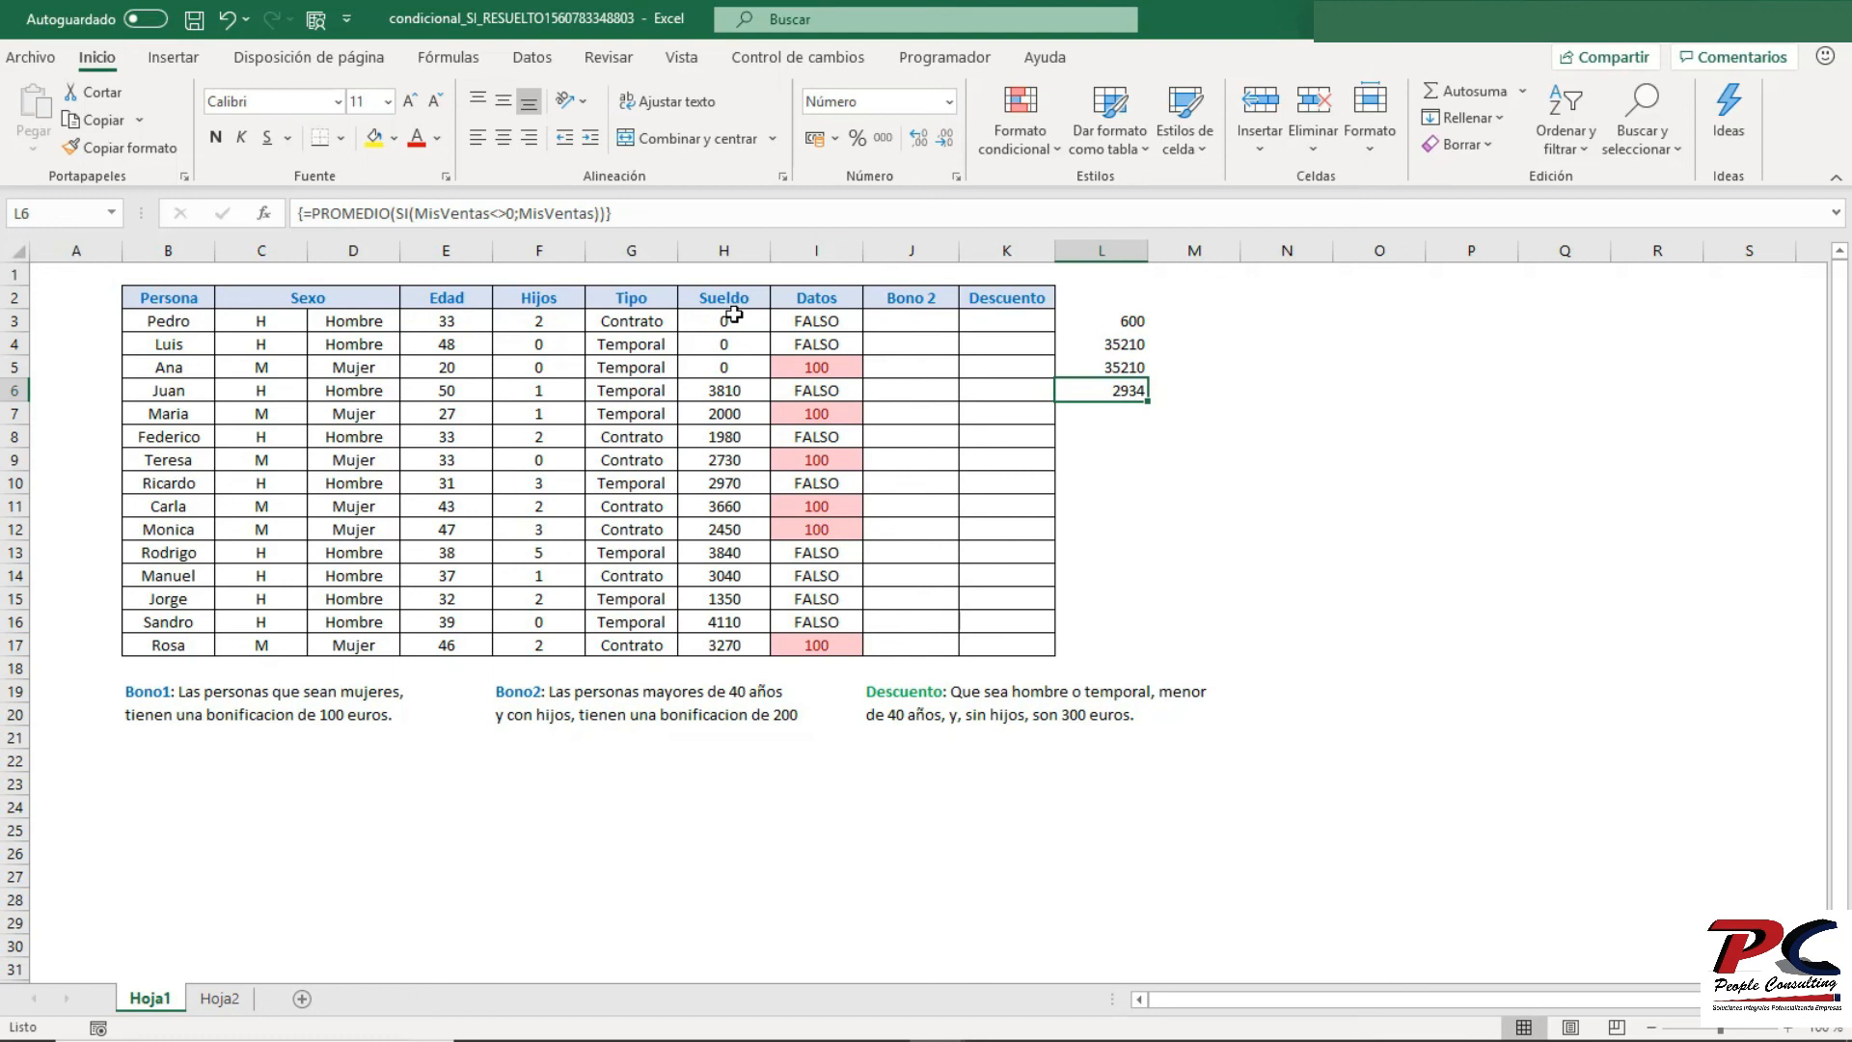
# - Compare the average of all Sueldo values in H3:H17 with that of the nonzero values in H6:H17
pyautogui.moveTo(735, 318); pyautogui.dragTo(728, 644)
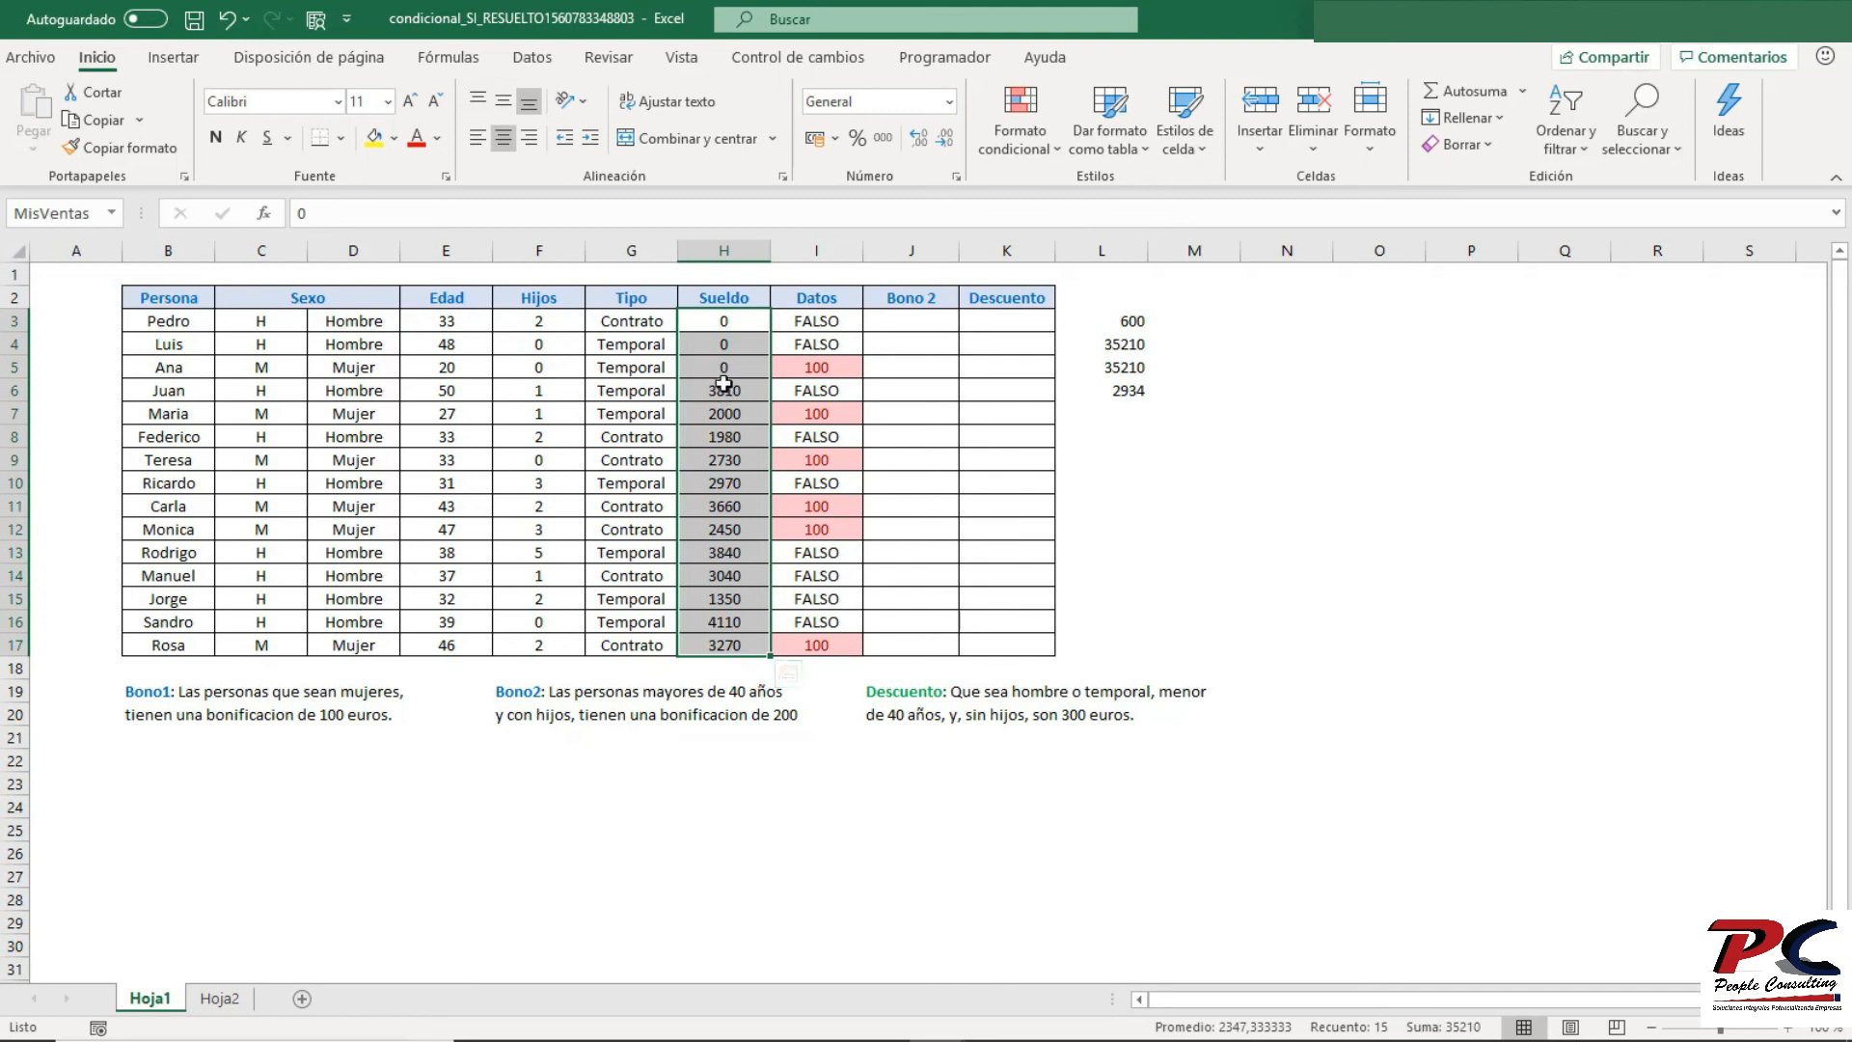
pyautogui.moveTo(724, 384); pyautogui.dragTo(720, 644)
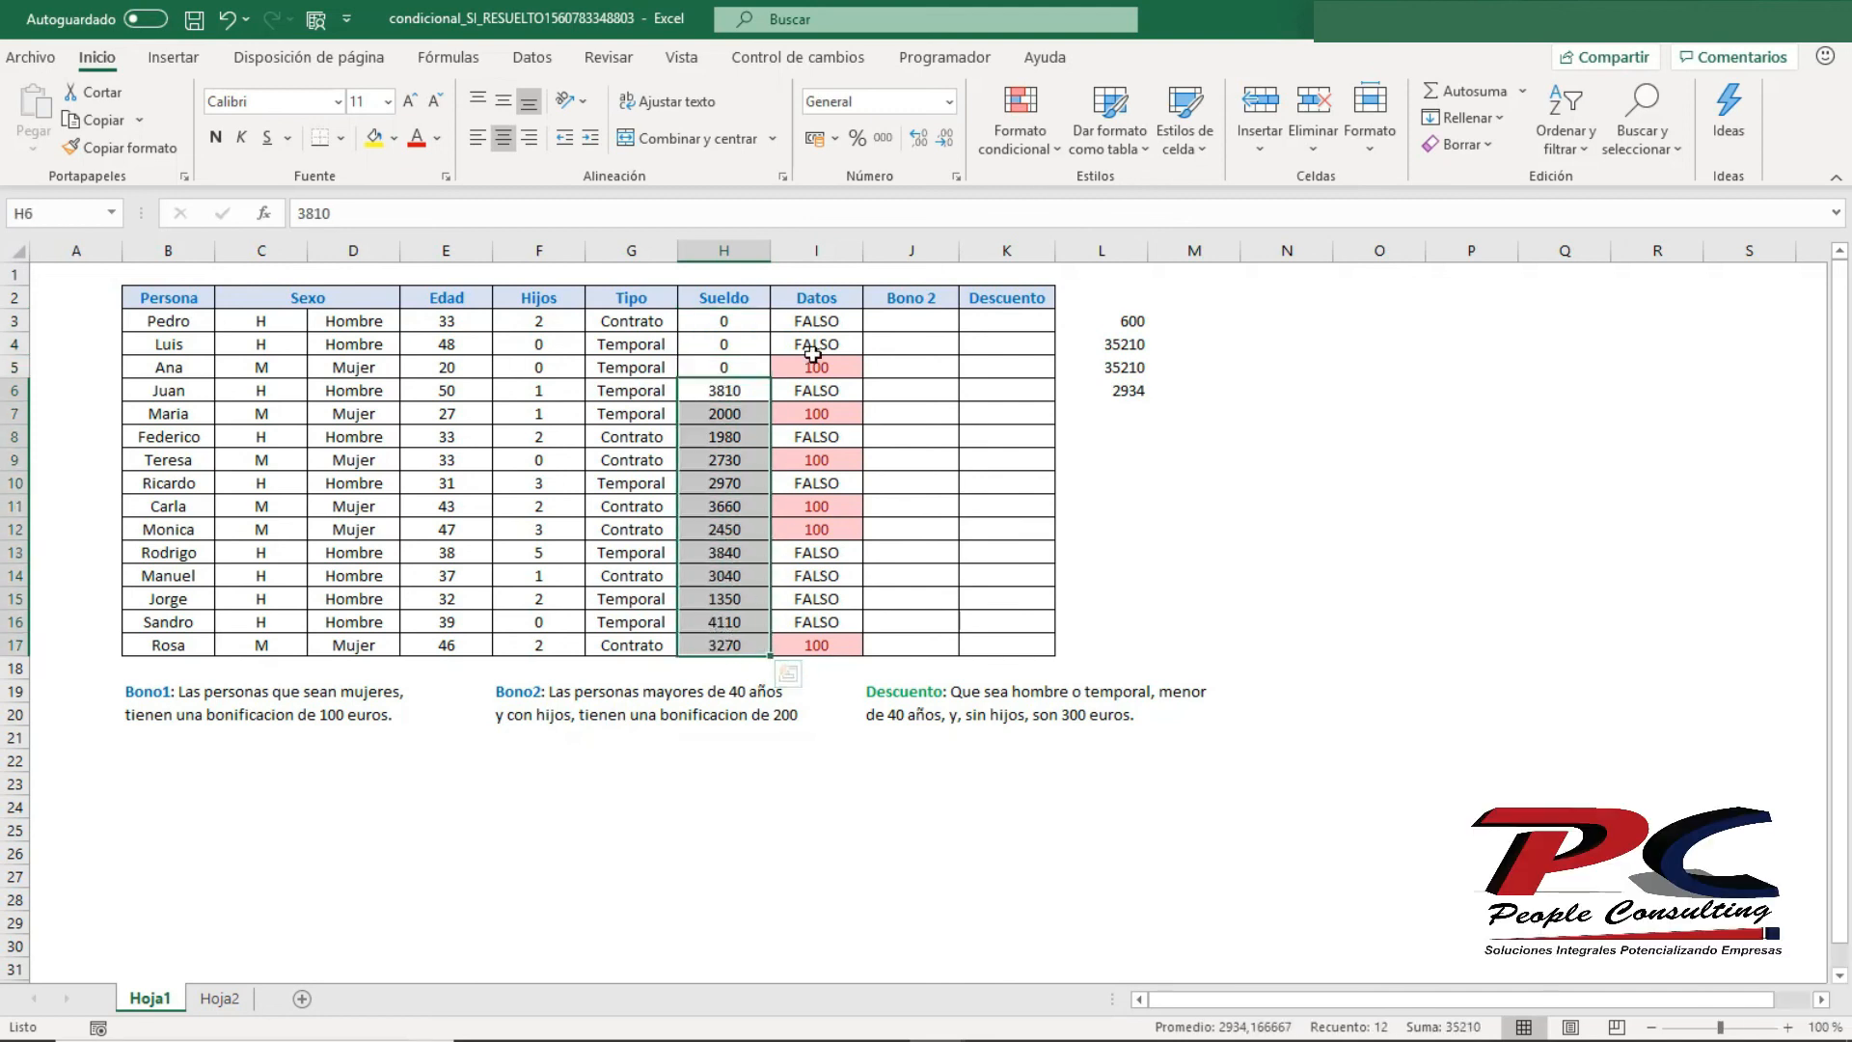
pyautogui.click(1220, 499)
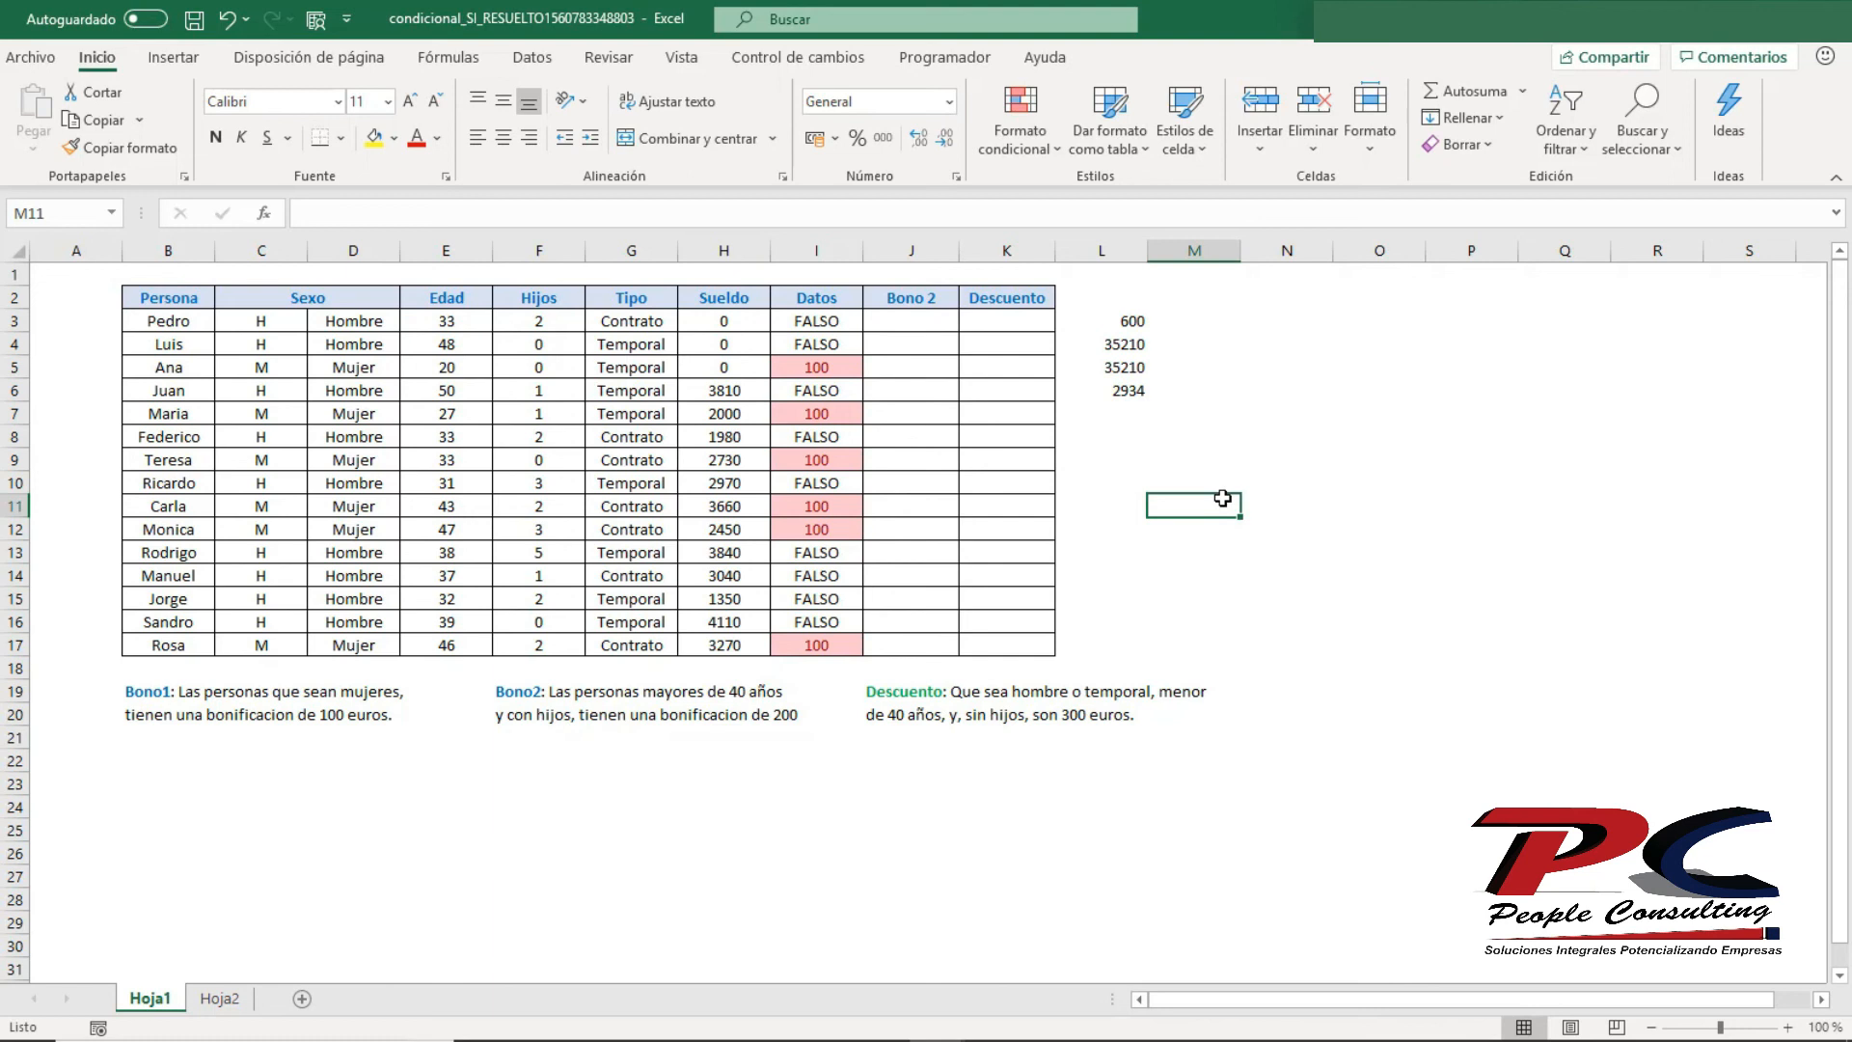
# - Insert a blank column before Datos and copy the Sueldo column H2:H17 into it, starting at I2
pyautogui.rightClick(819, 246)
pyautogui.click(888, 442)
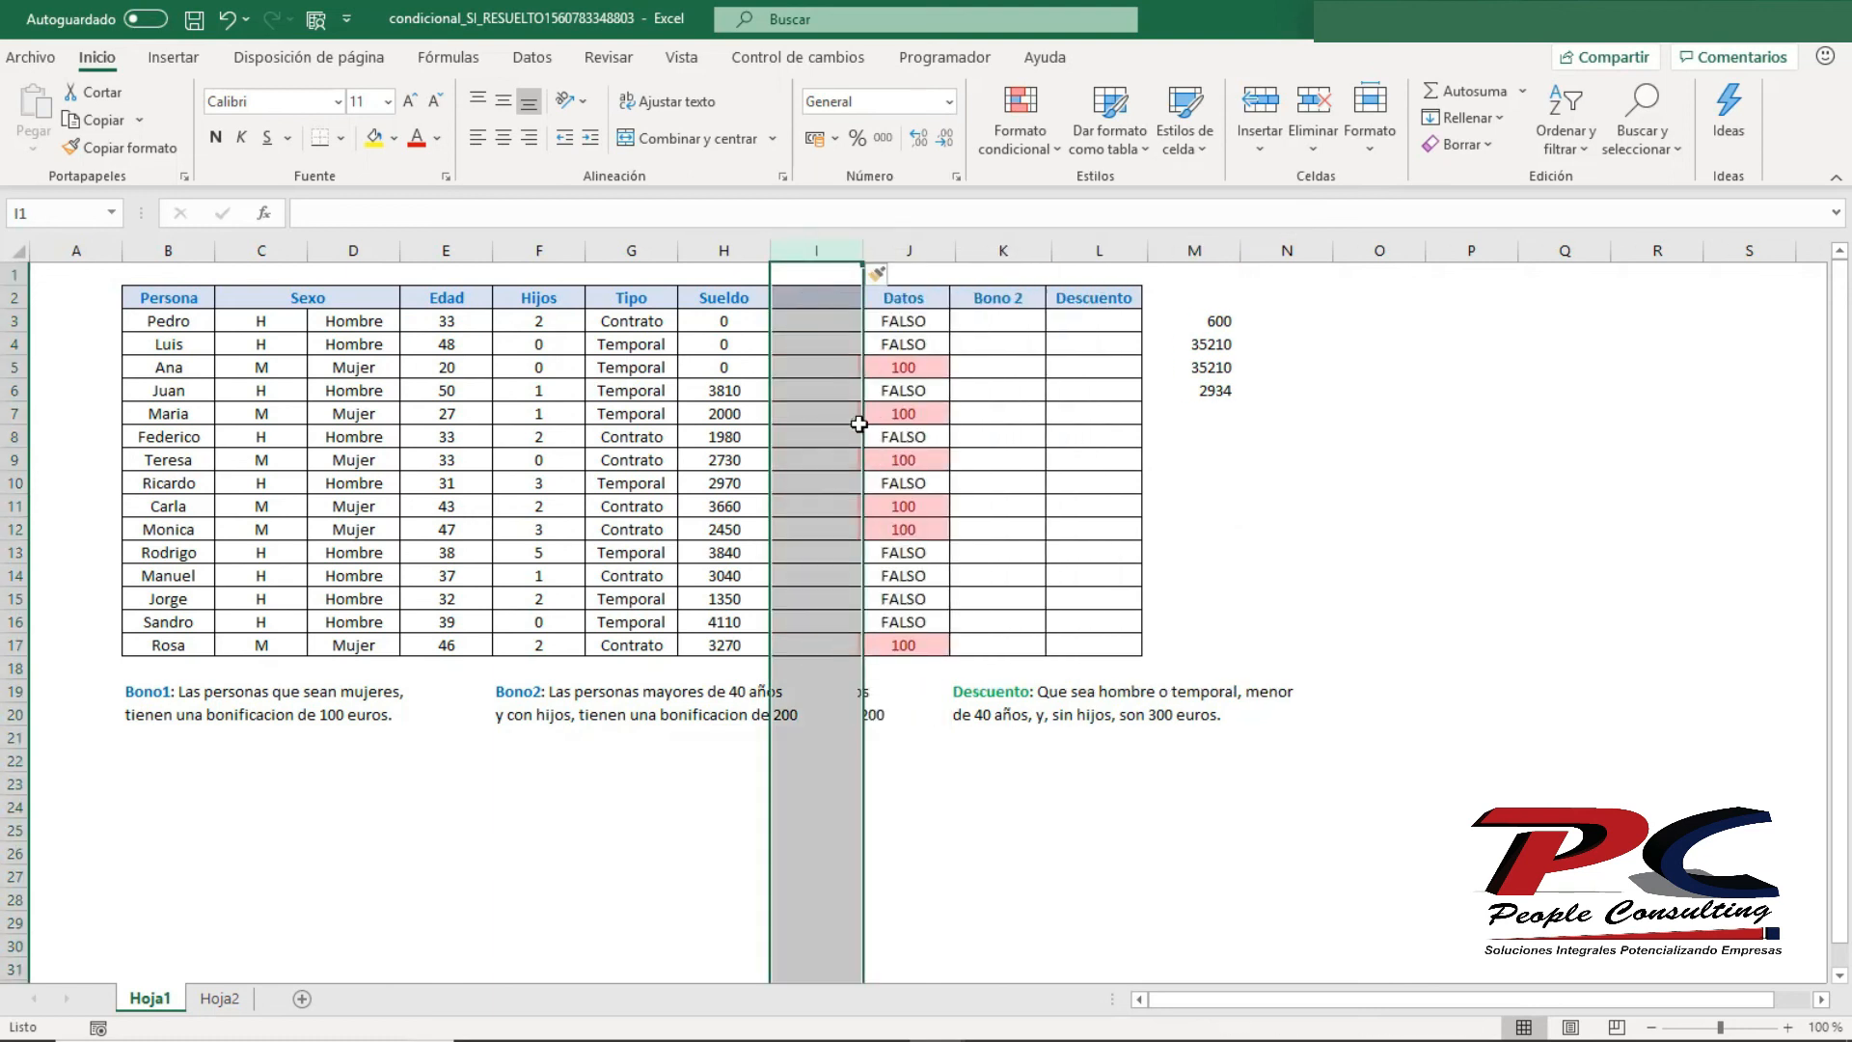
pyautogui.click(732, 298)
pyautogui.moveTo(732, 298); pyautogui.dragTo(728, 646)
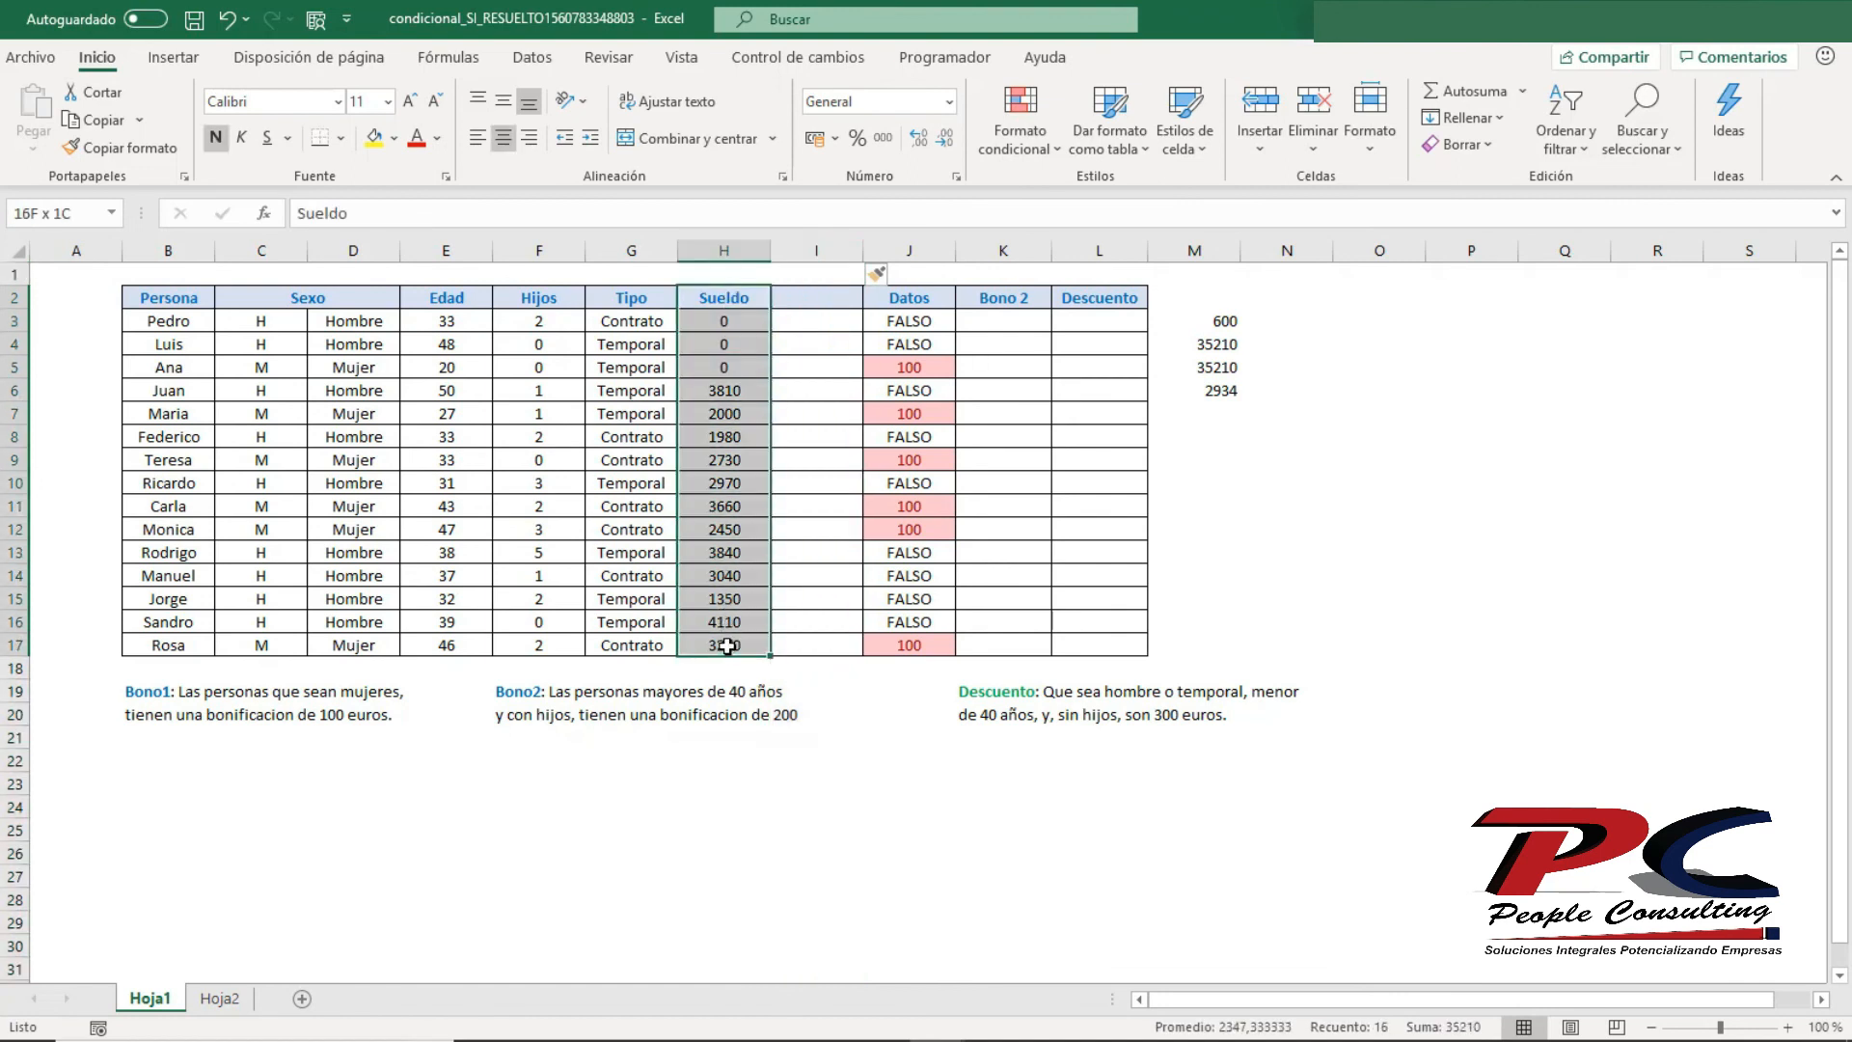
pyautogui.hotkey('ctrl', 'c')
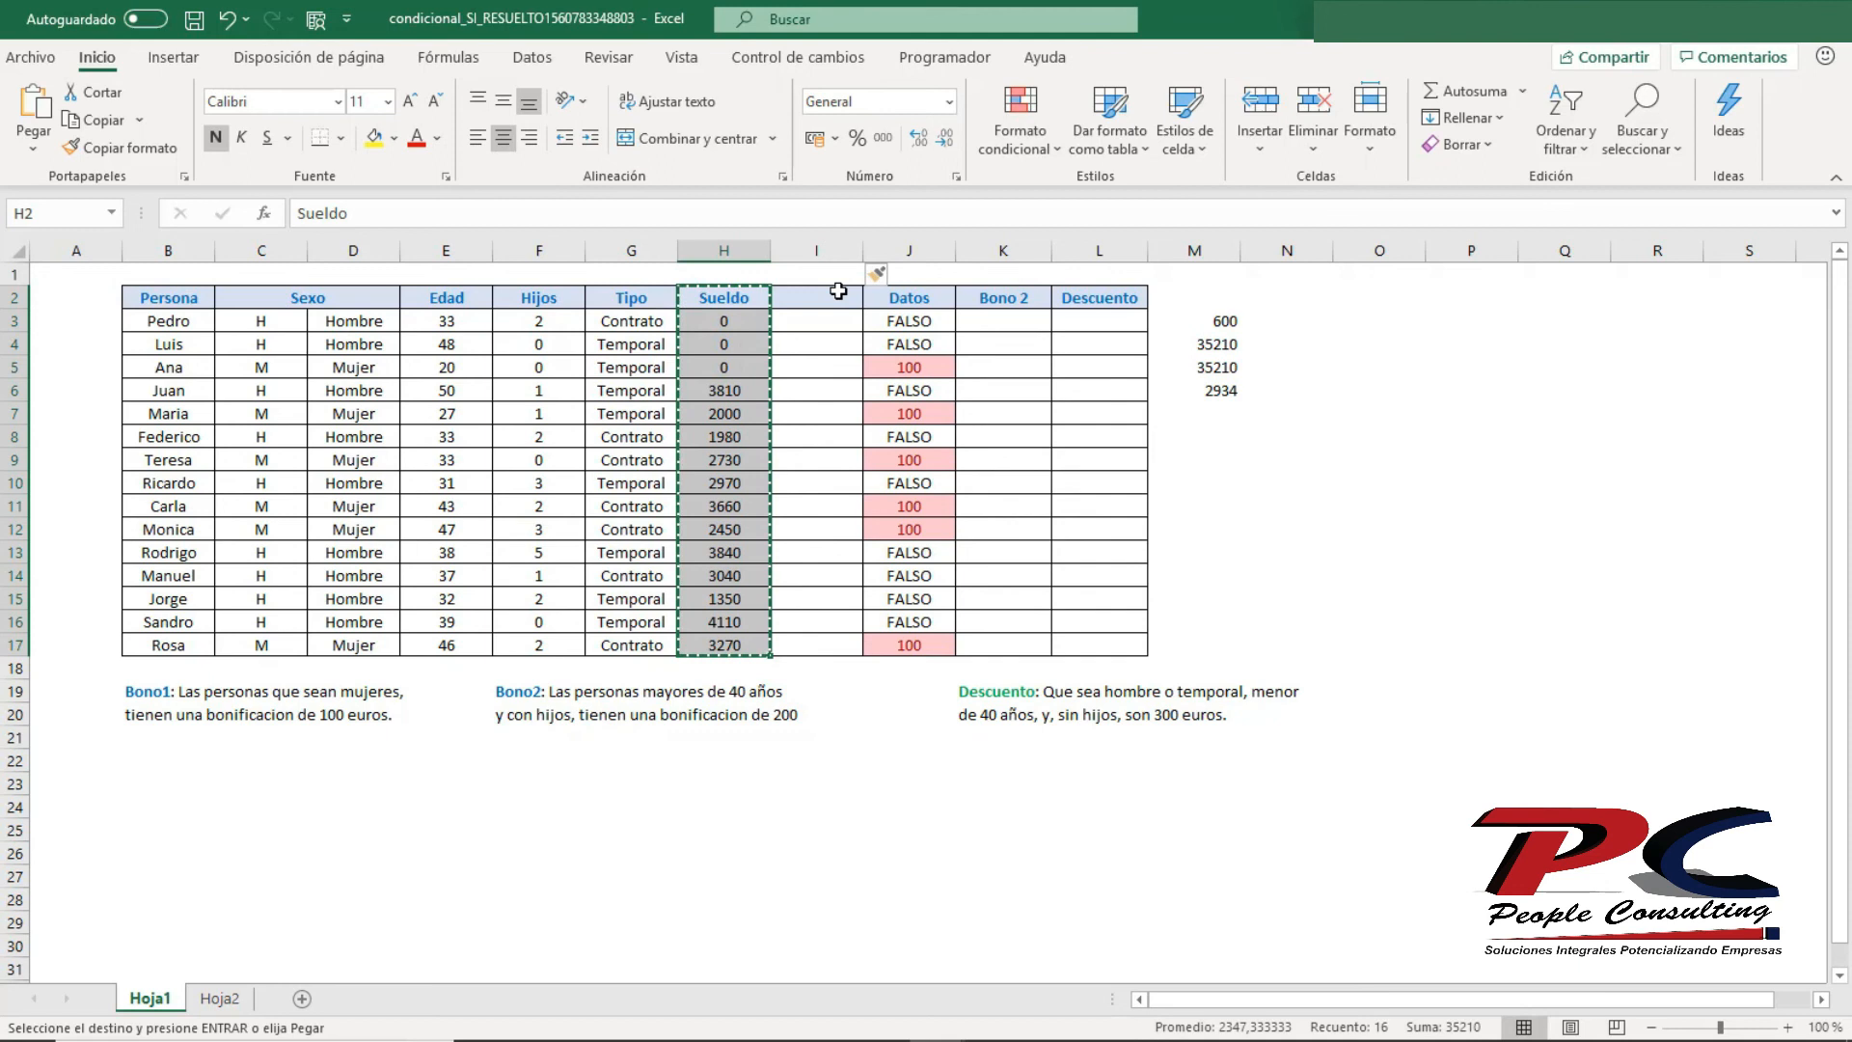
pyautogui.click(839, 291)
pyautogui.hotkey('ctrl', 'v')
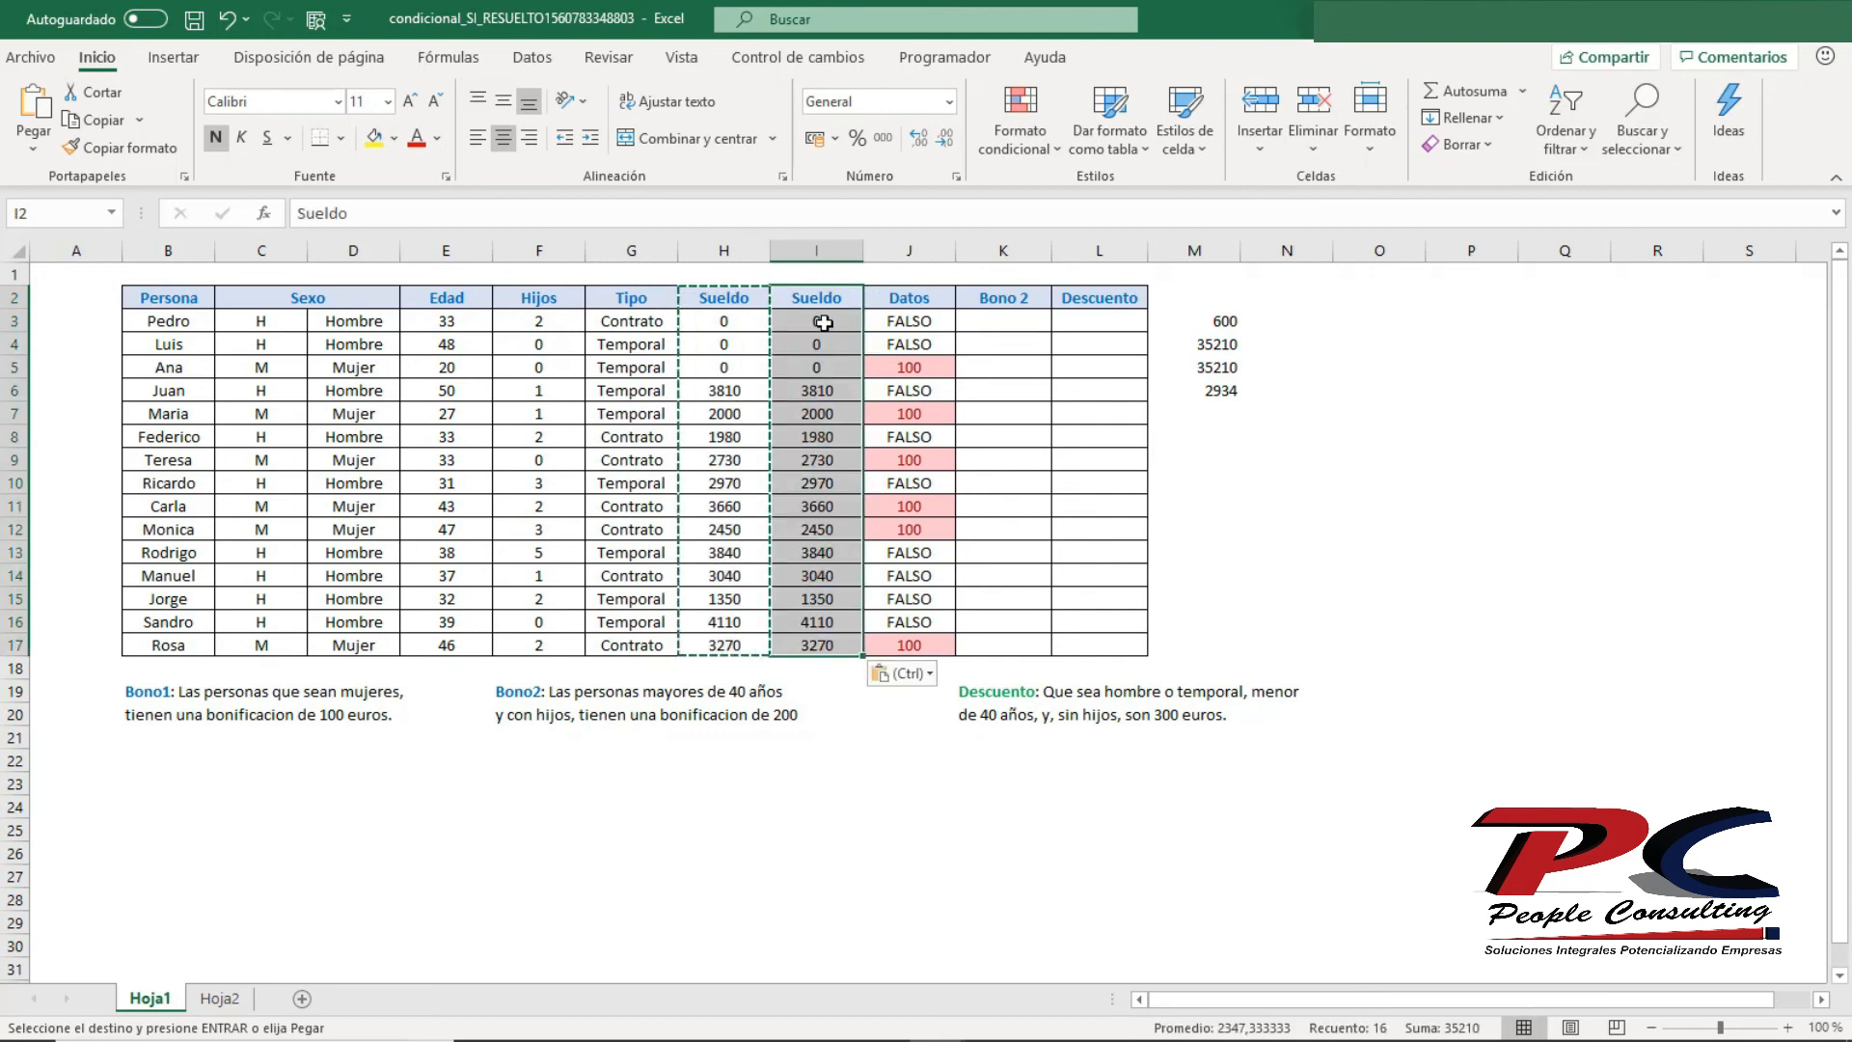
# - Set I3, I4 and I5 in the copied Sueldo column to 1
pyautogui.click(823, 322)
pyautogui.write('1')
pyautogui.press('Return')
pyautogui.write('1')
pyautogui.press('Return')
pyautogui.write('1')
pyautogui.press('Return')
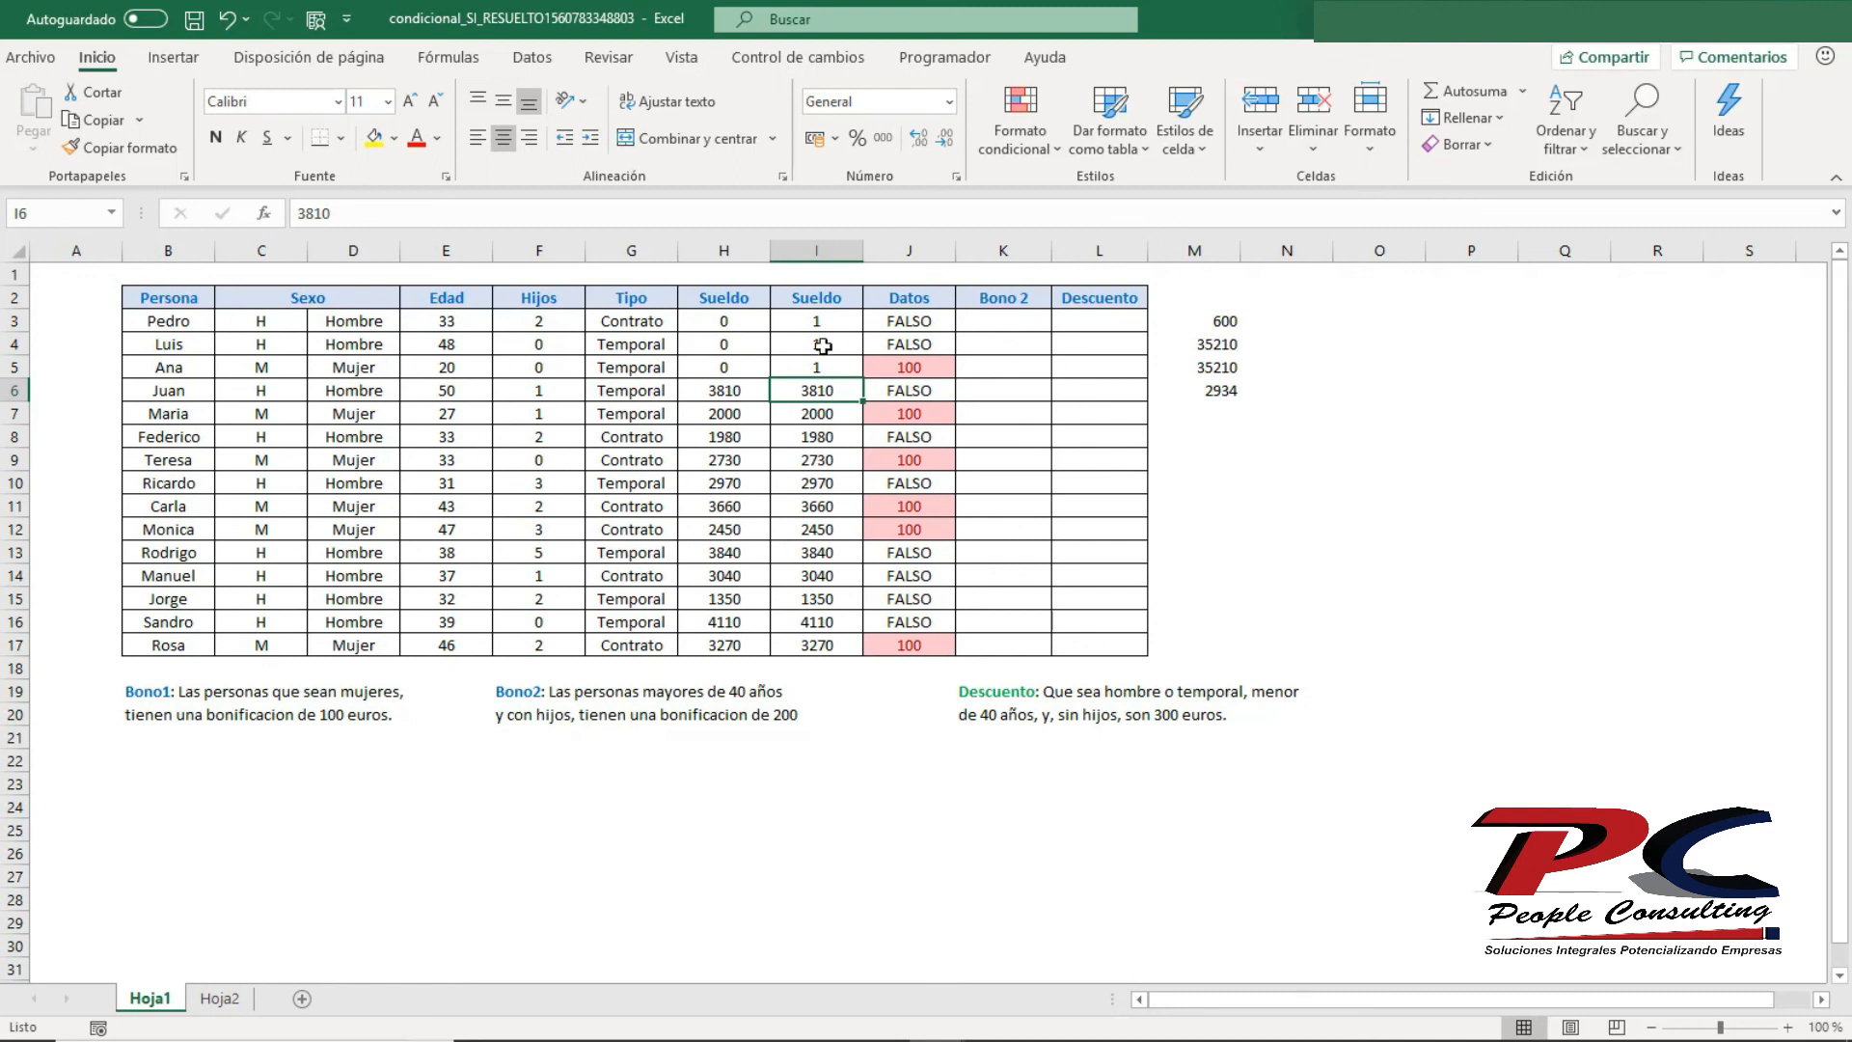
# - Name the range I3:I17 TusVentas
pyautogui.moveTo(798, 319); pyautogui.dragTo(786, 640)
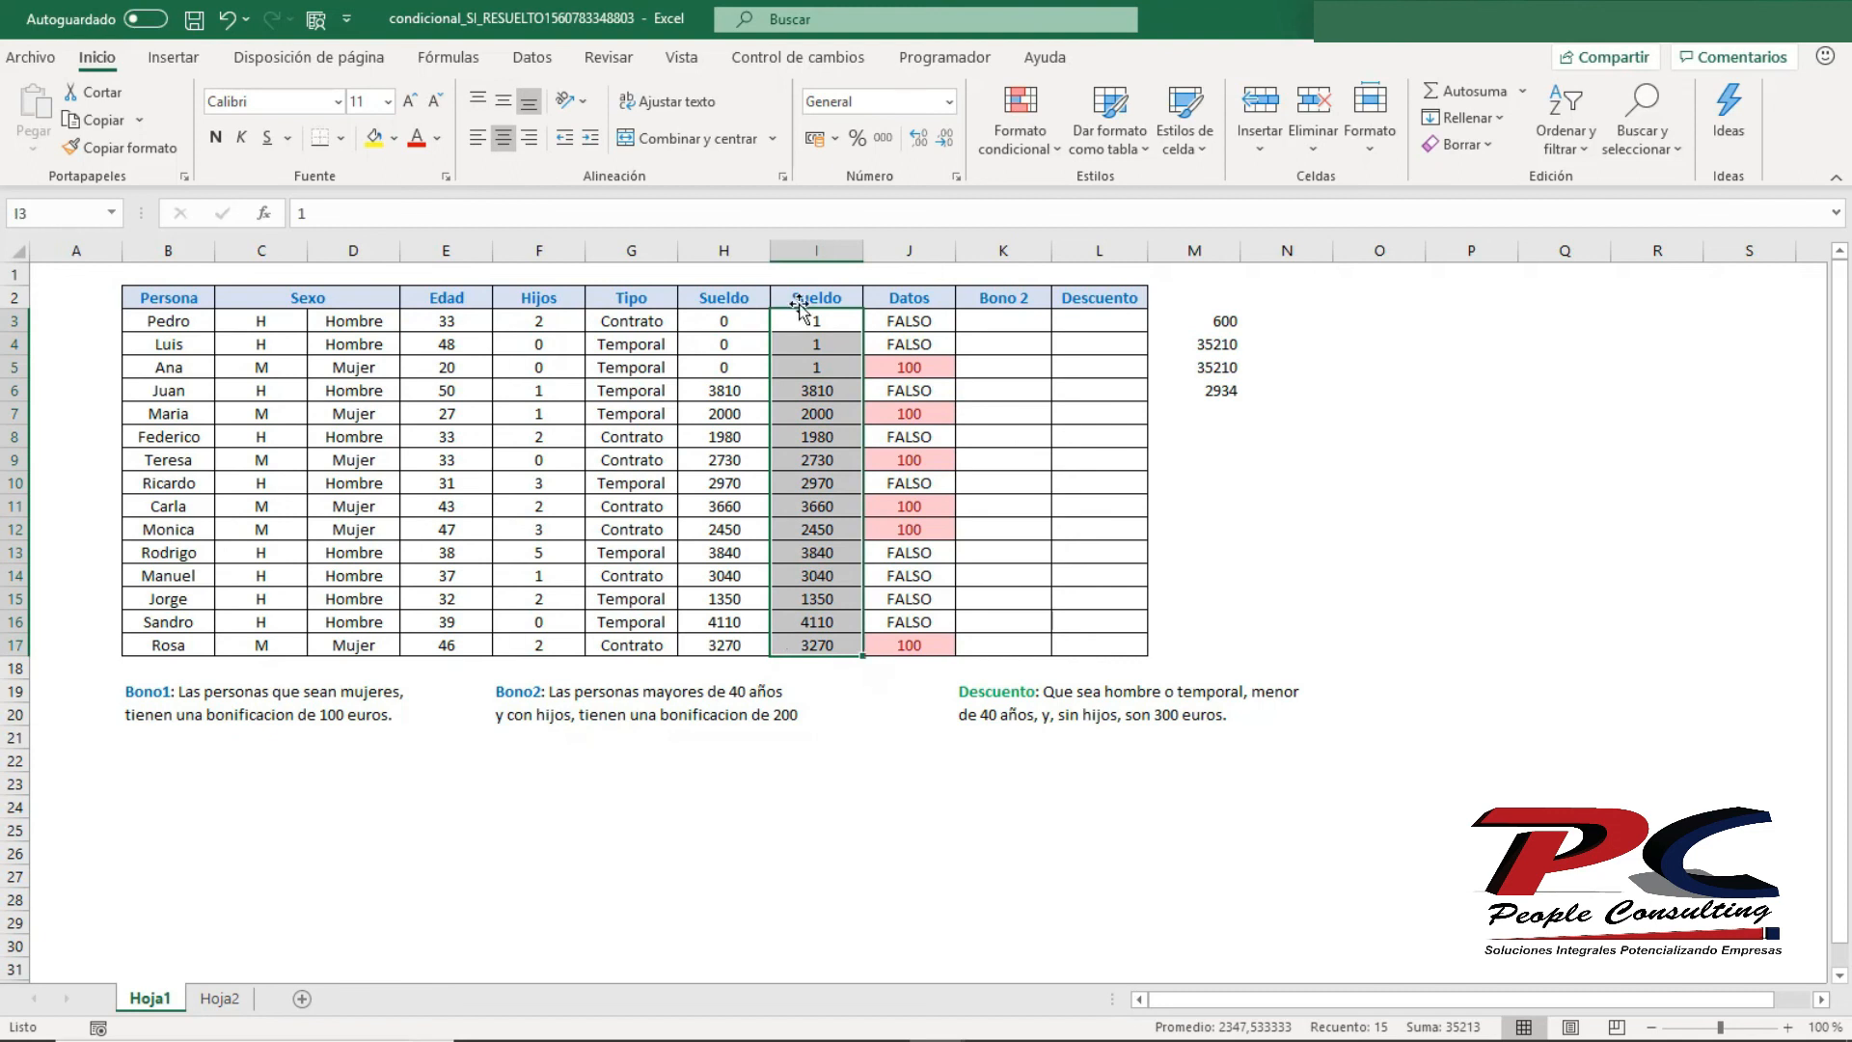
pyautogui.click(78, 222)
pyautogui.write('TusVentas')
pyautogui.press('Return')
# - In M7, enter the array formula =SUMA(SI(MisVentas=TusVentas;0;1)) to count the differences between the two Sueldo columns
pyautogui.click(1225, 410)
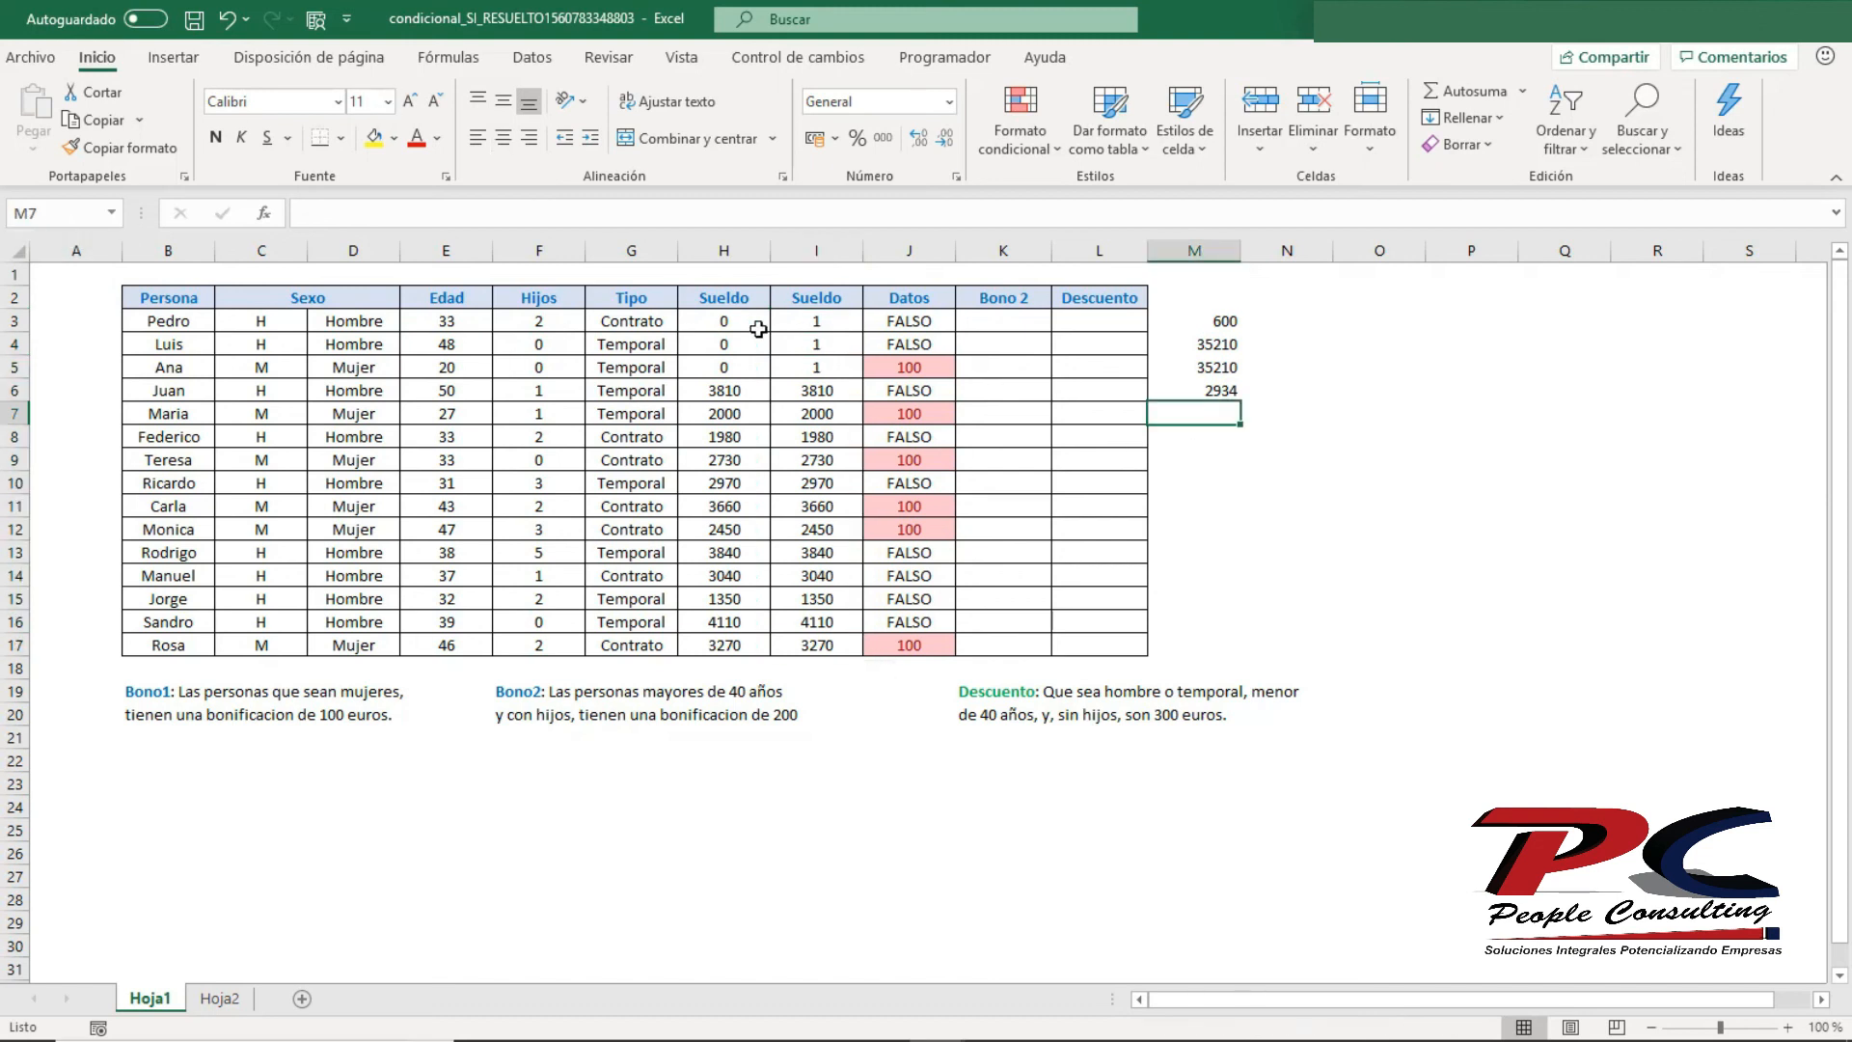
pyautogui.moveTo(723, 320); pyautogui.dragTo(714, 463)
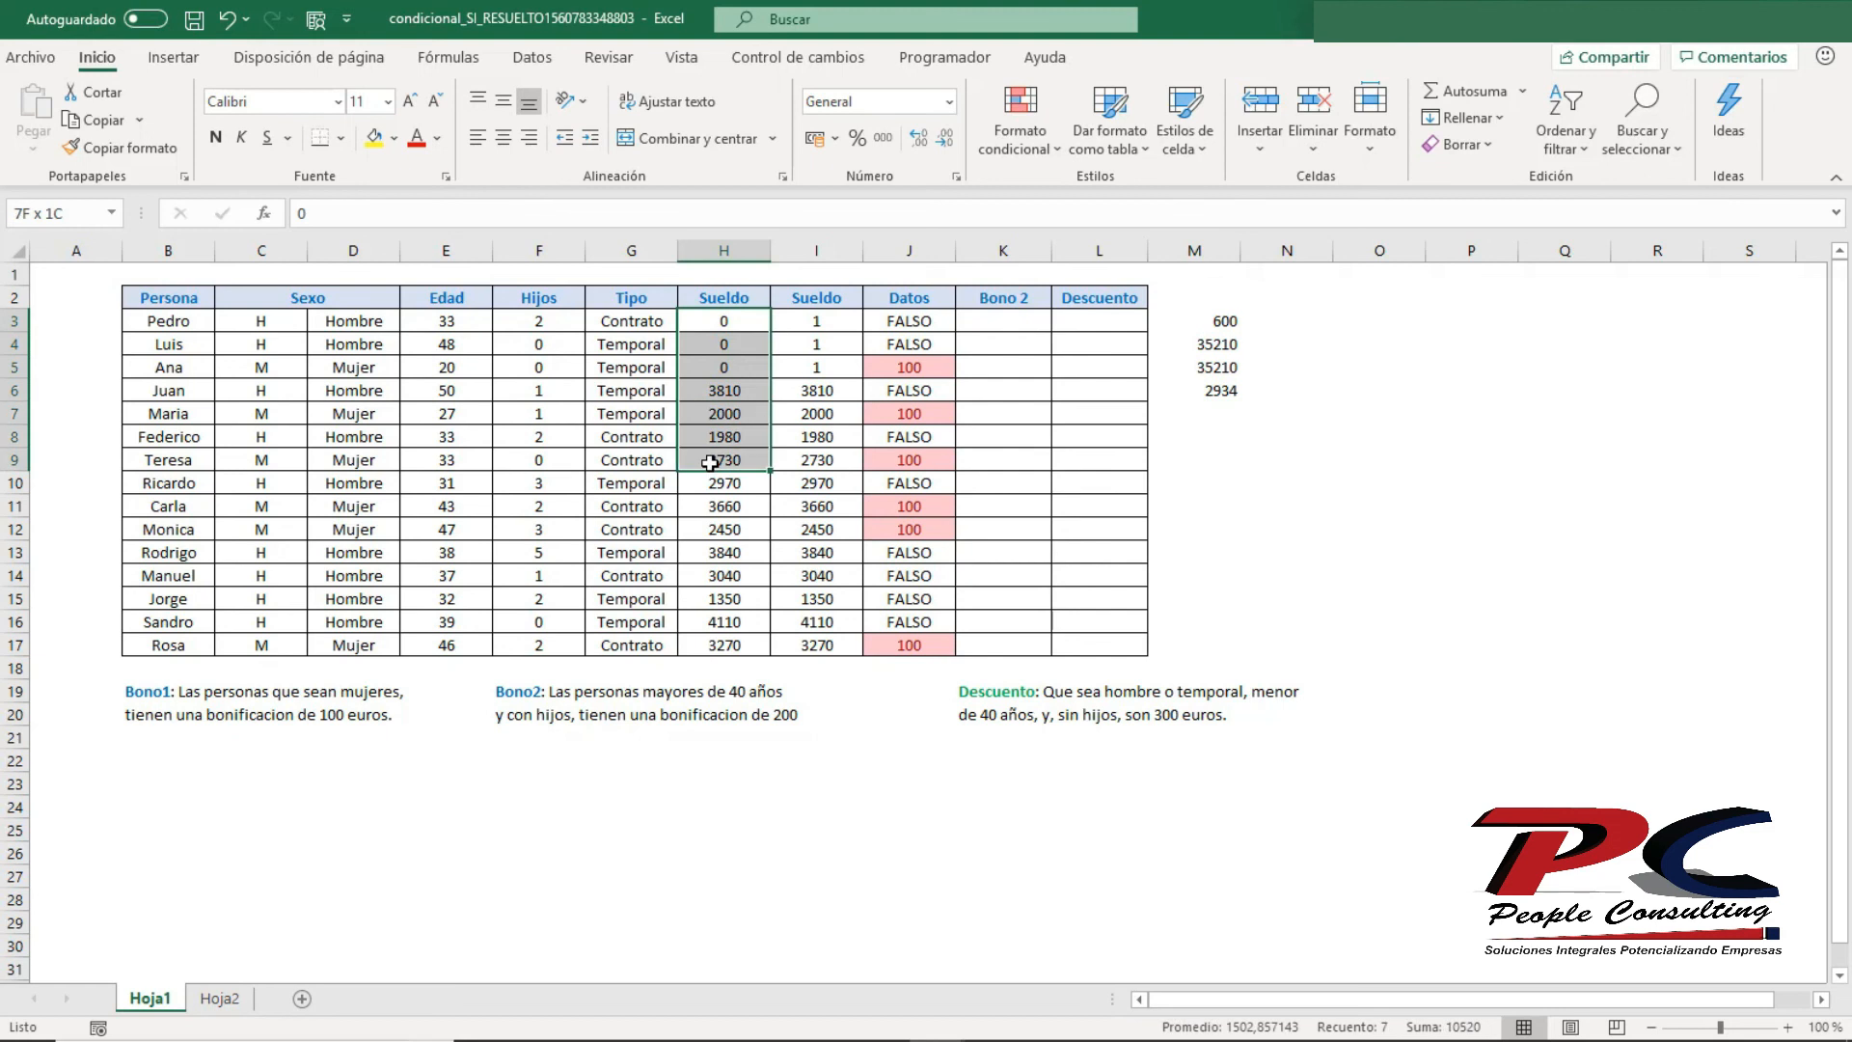
pyautogui.click(817, 320)
pyautogui.moveTo(827, 439); pyautogui.dragTo(820, 463)
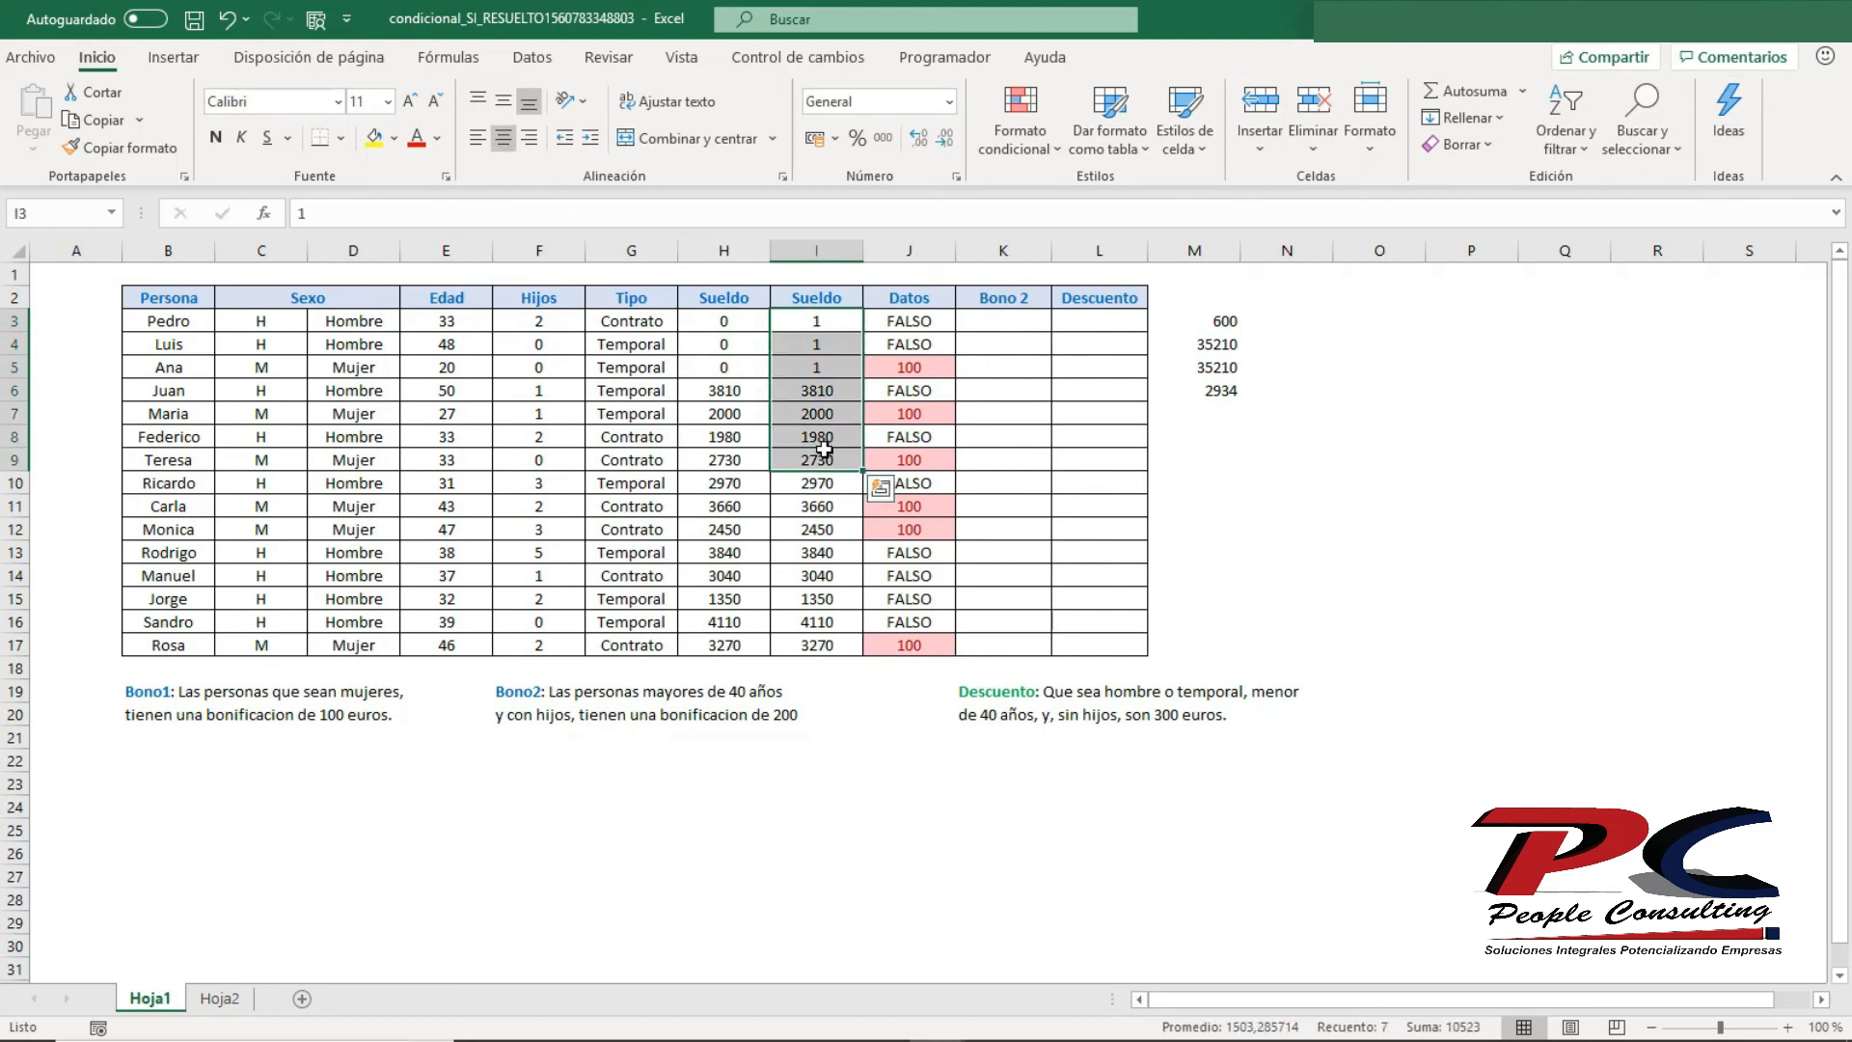
pyautogui.click(1206, 412)
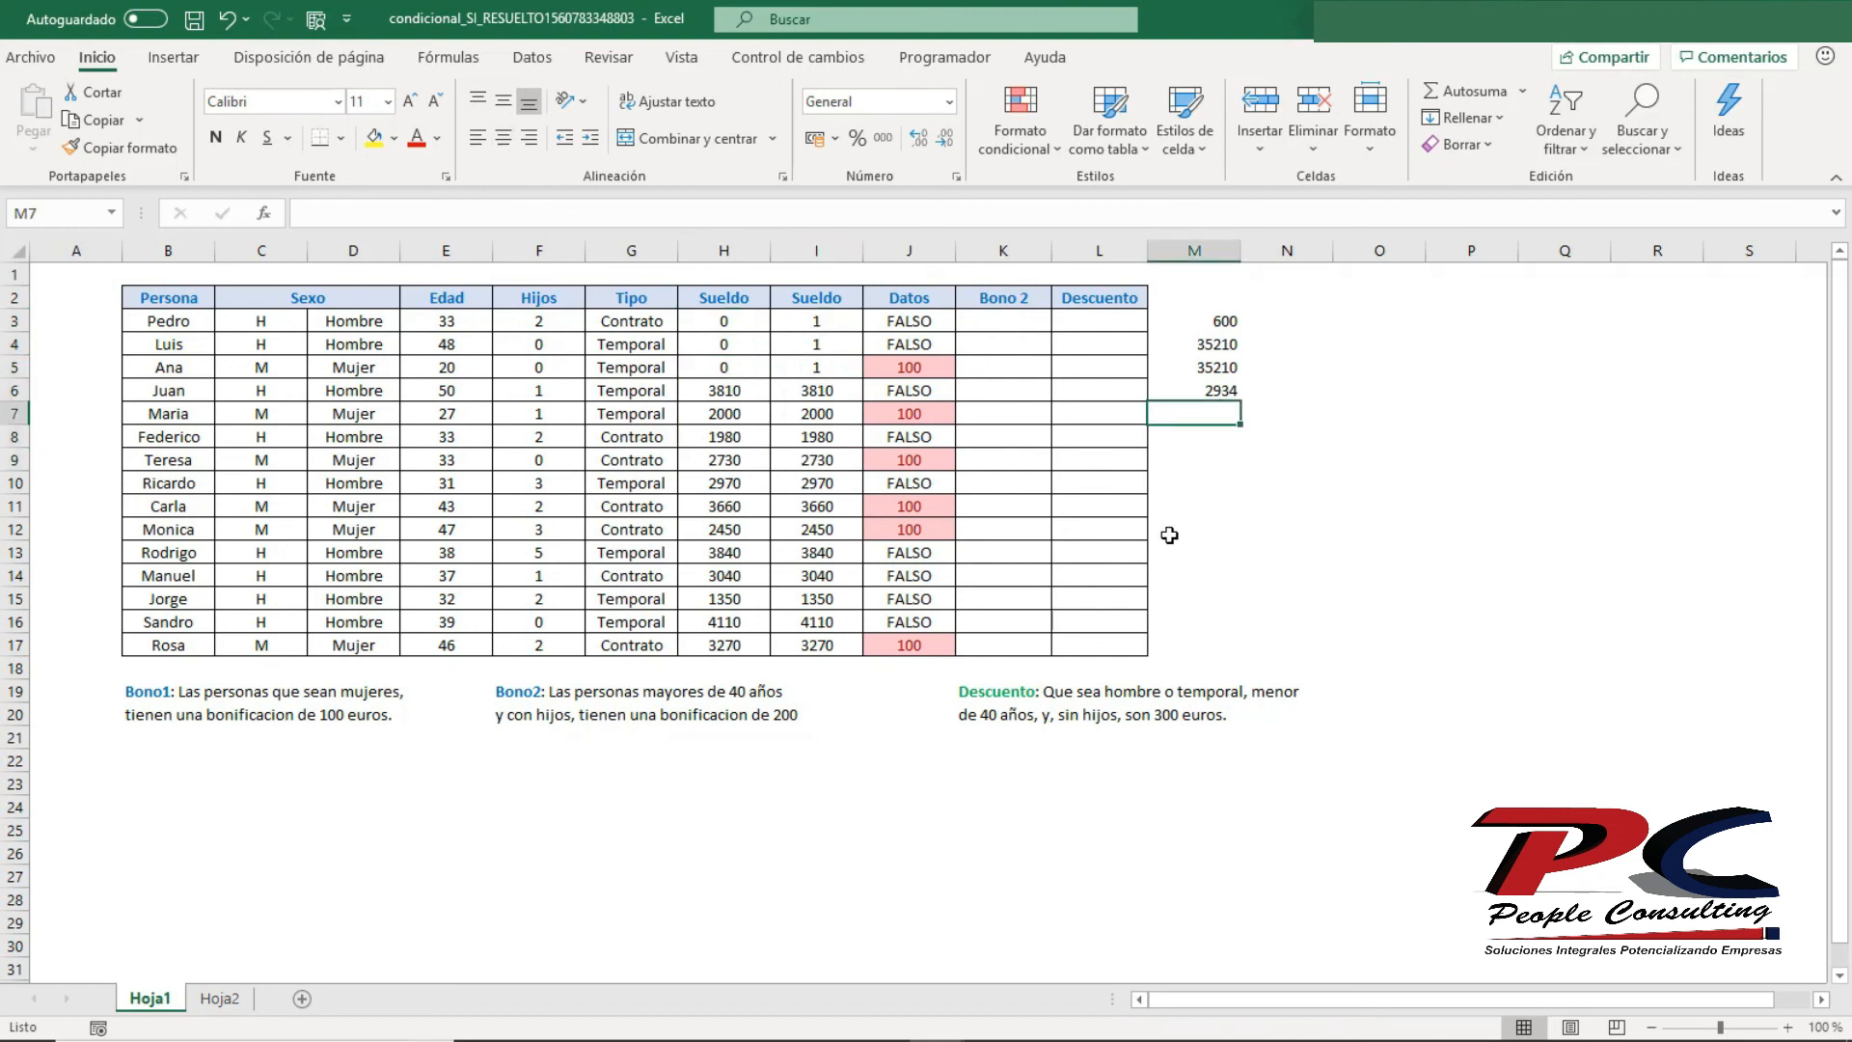
pyautogui.write('=SUMA(si')
pyautogui.press('Tab')
pyautogui.write('mis')
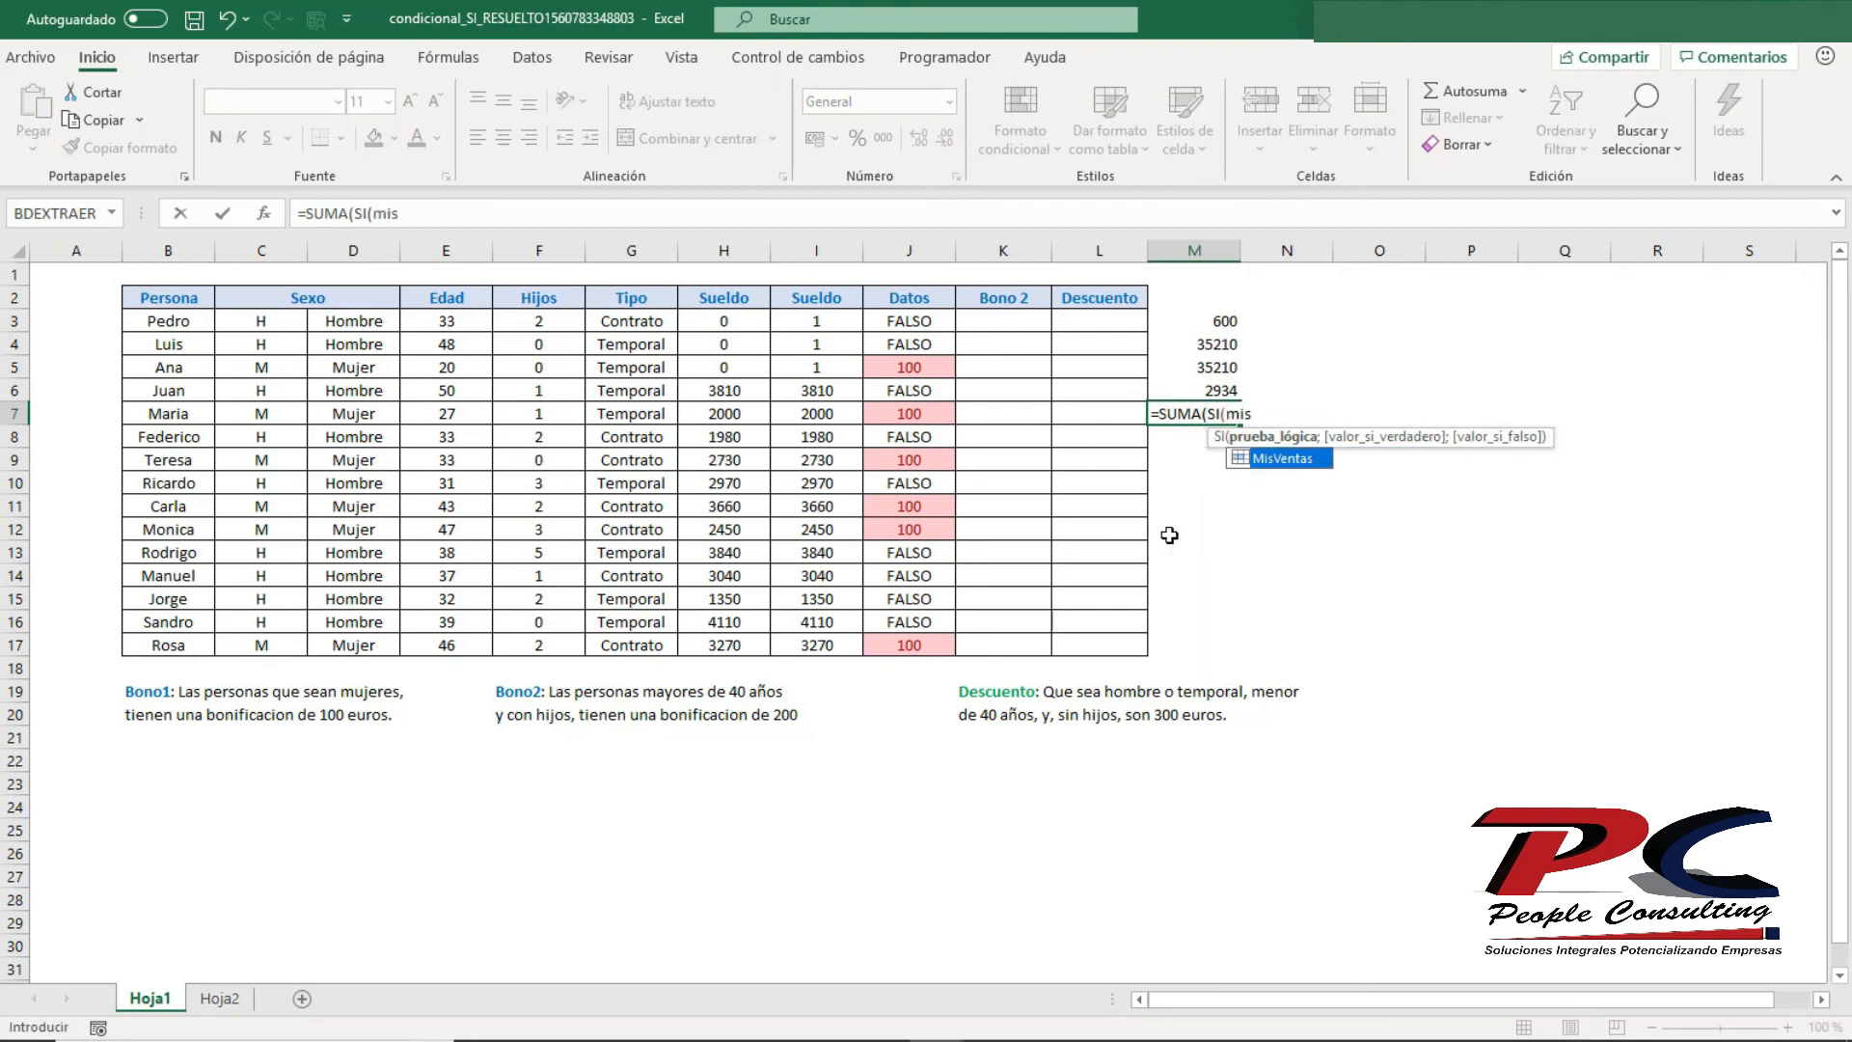
pyautogui.press('Tab')
pyautogui.write('=tus')
pyautogui.press('Tab')
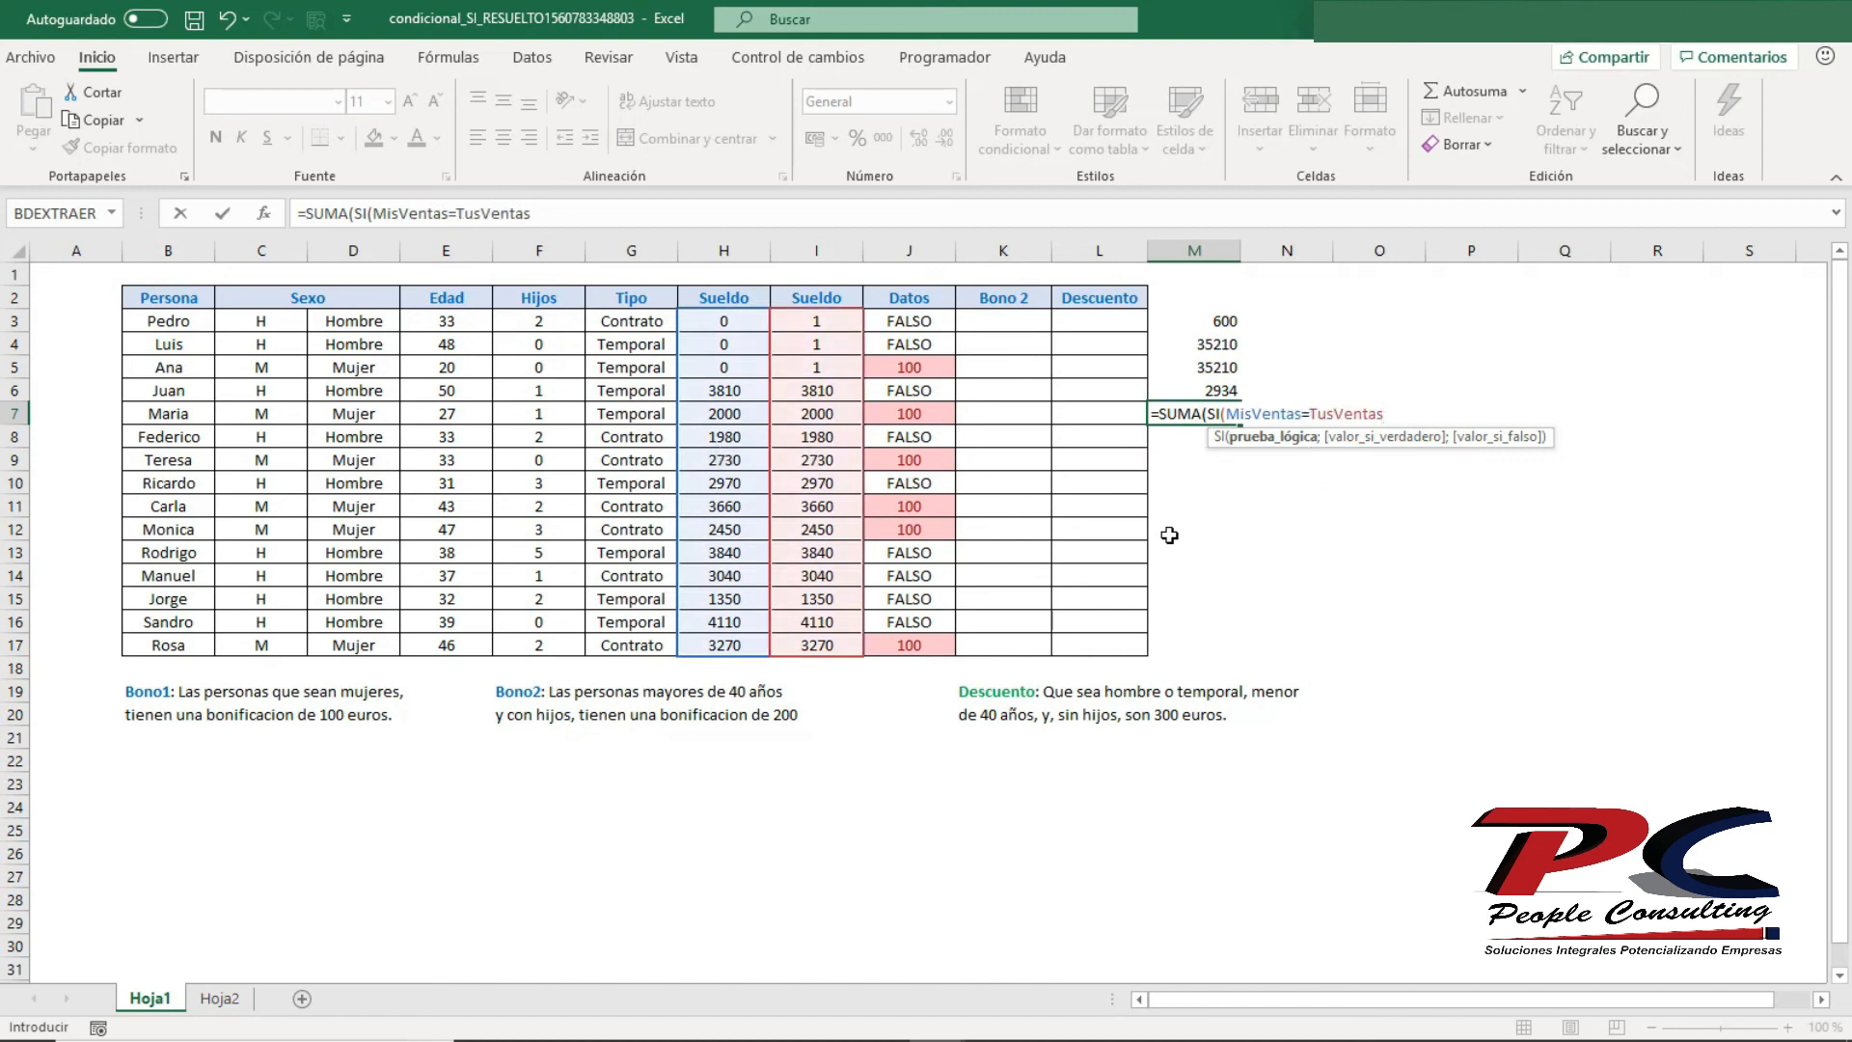
pyautogui.write(';')
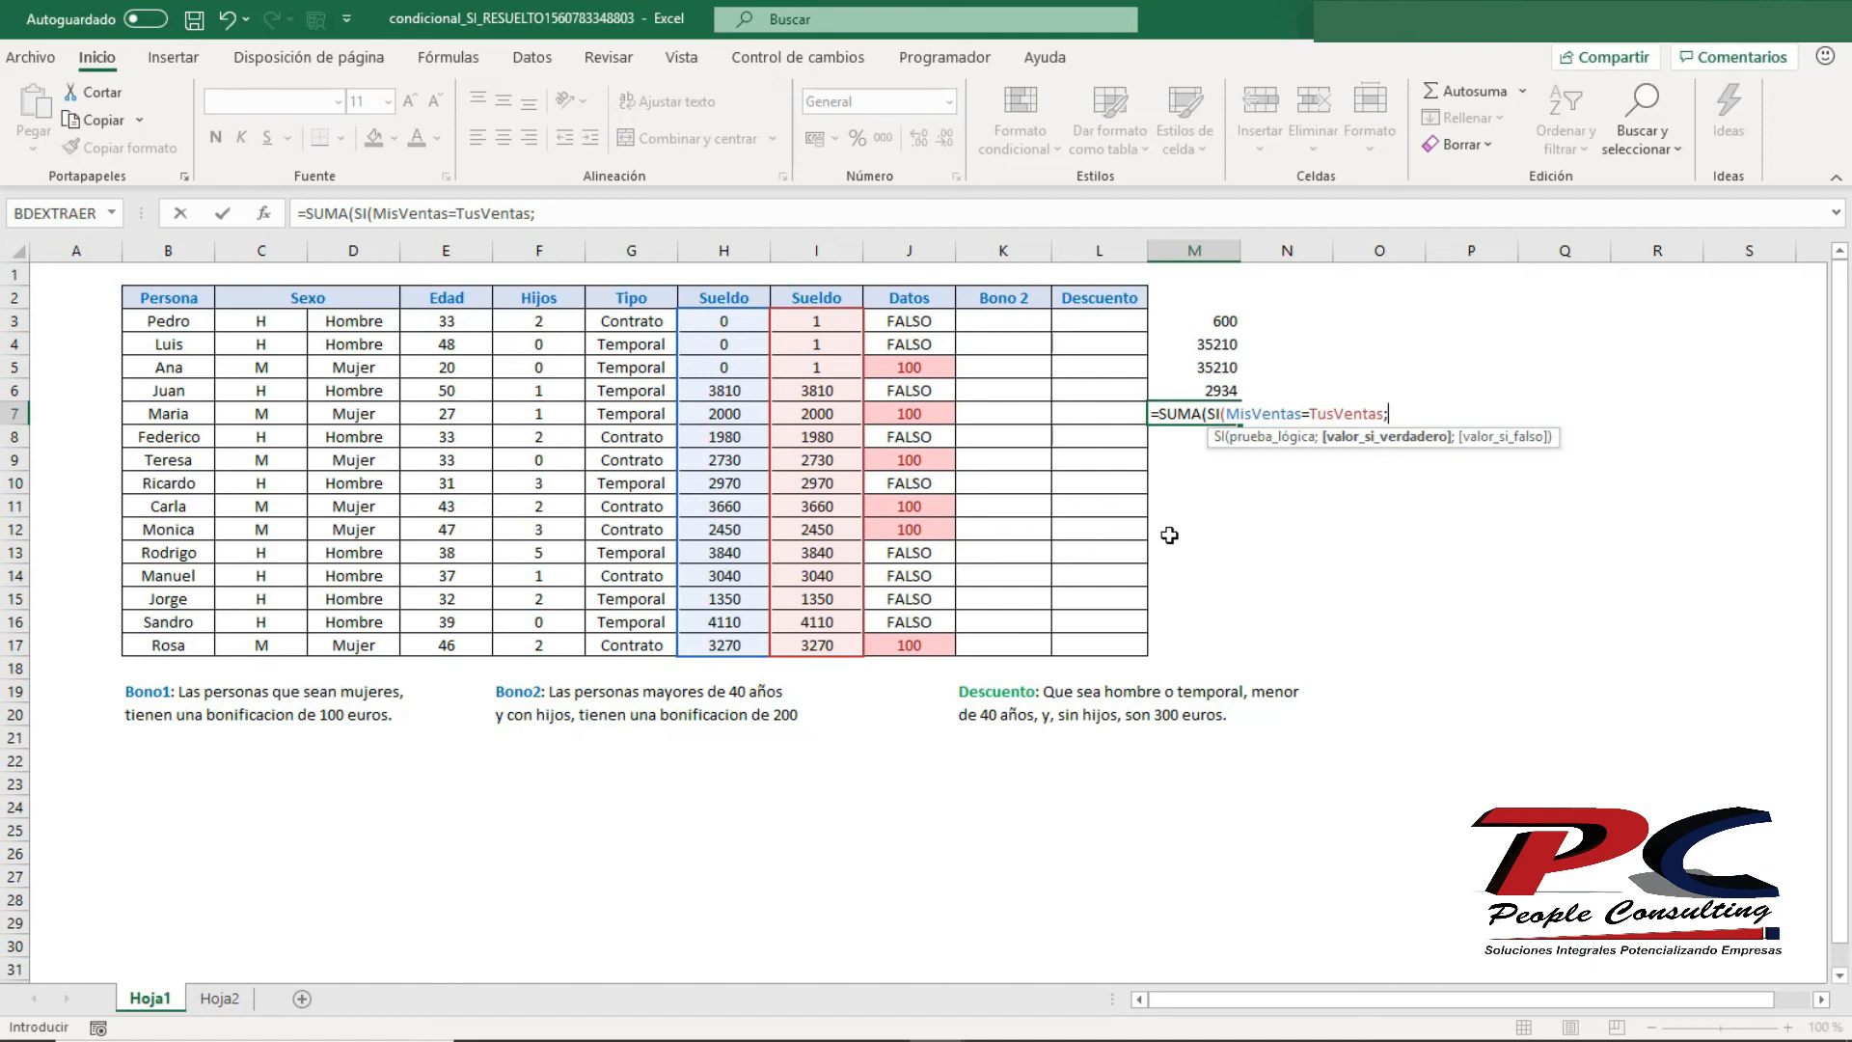
pyautogui.write('0;1')
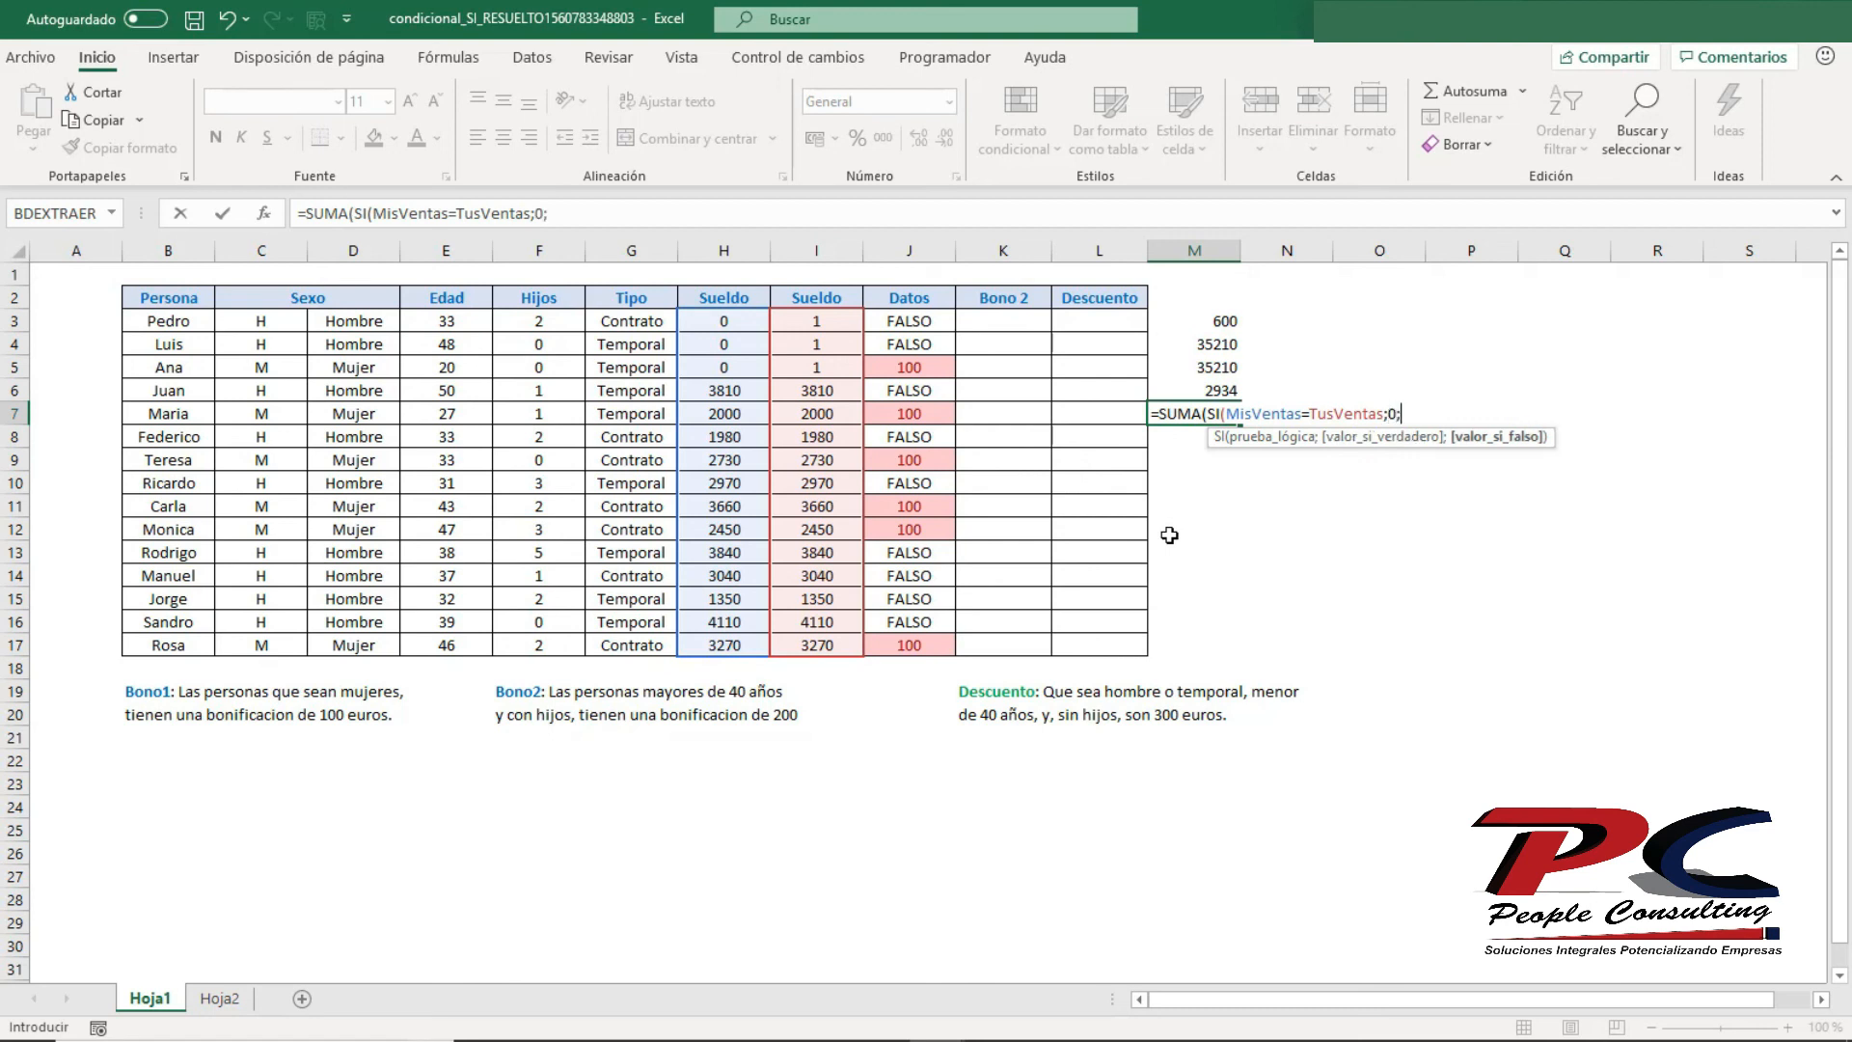
pyautogui.write(')')
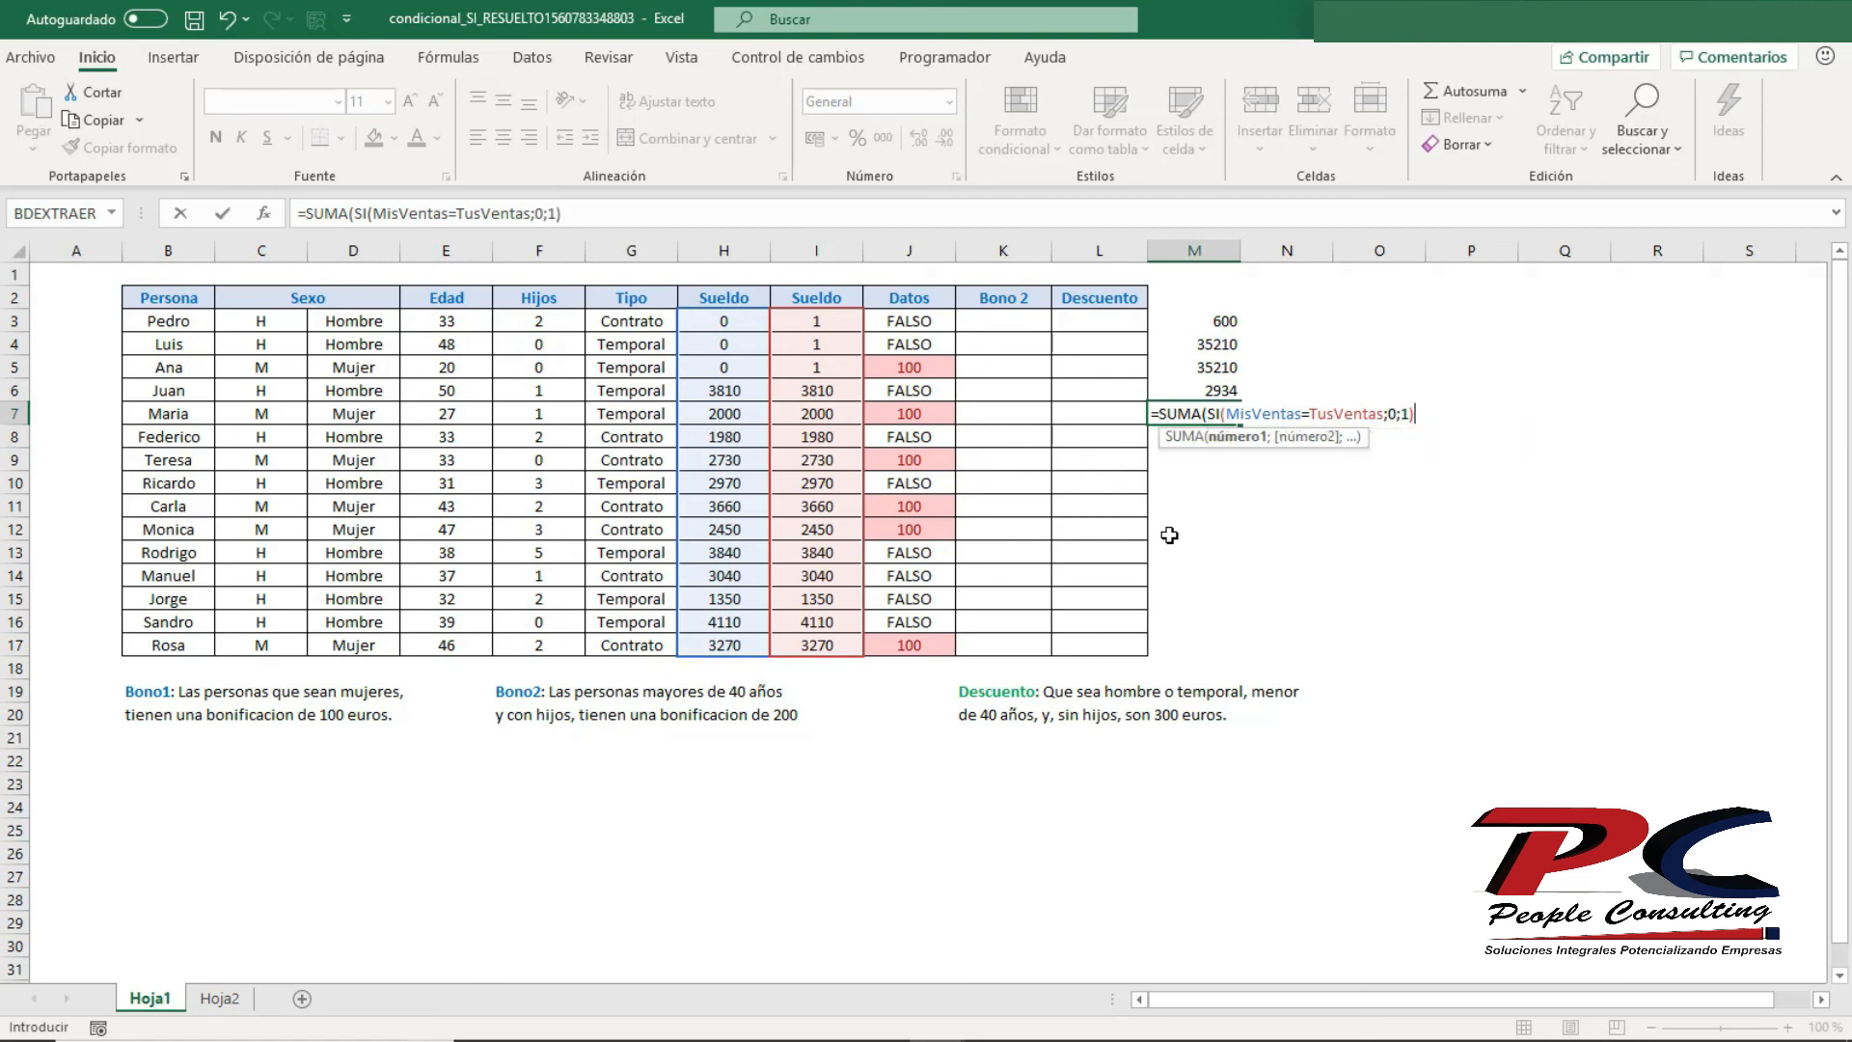
pyautogui.write(')')
pyautogui.hotkey('ctrl', 'shift', 'Return')
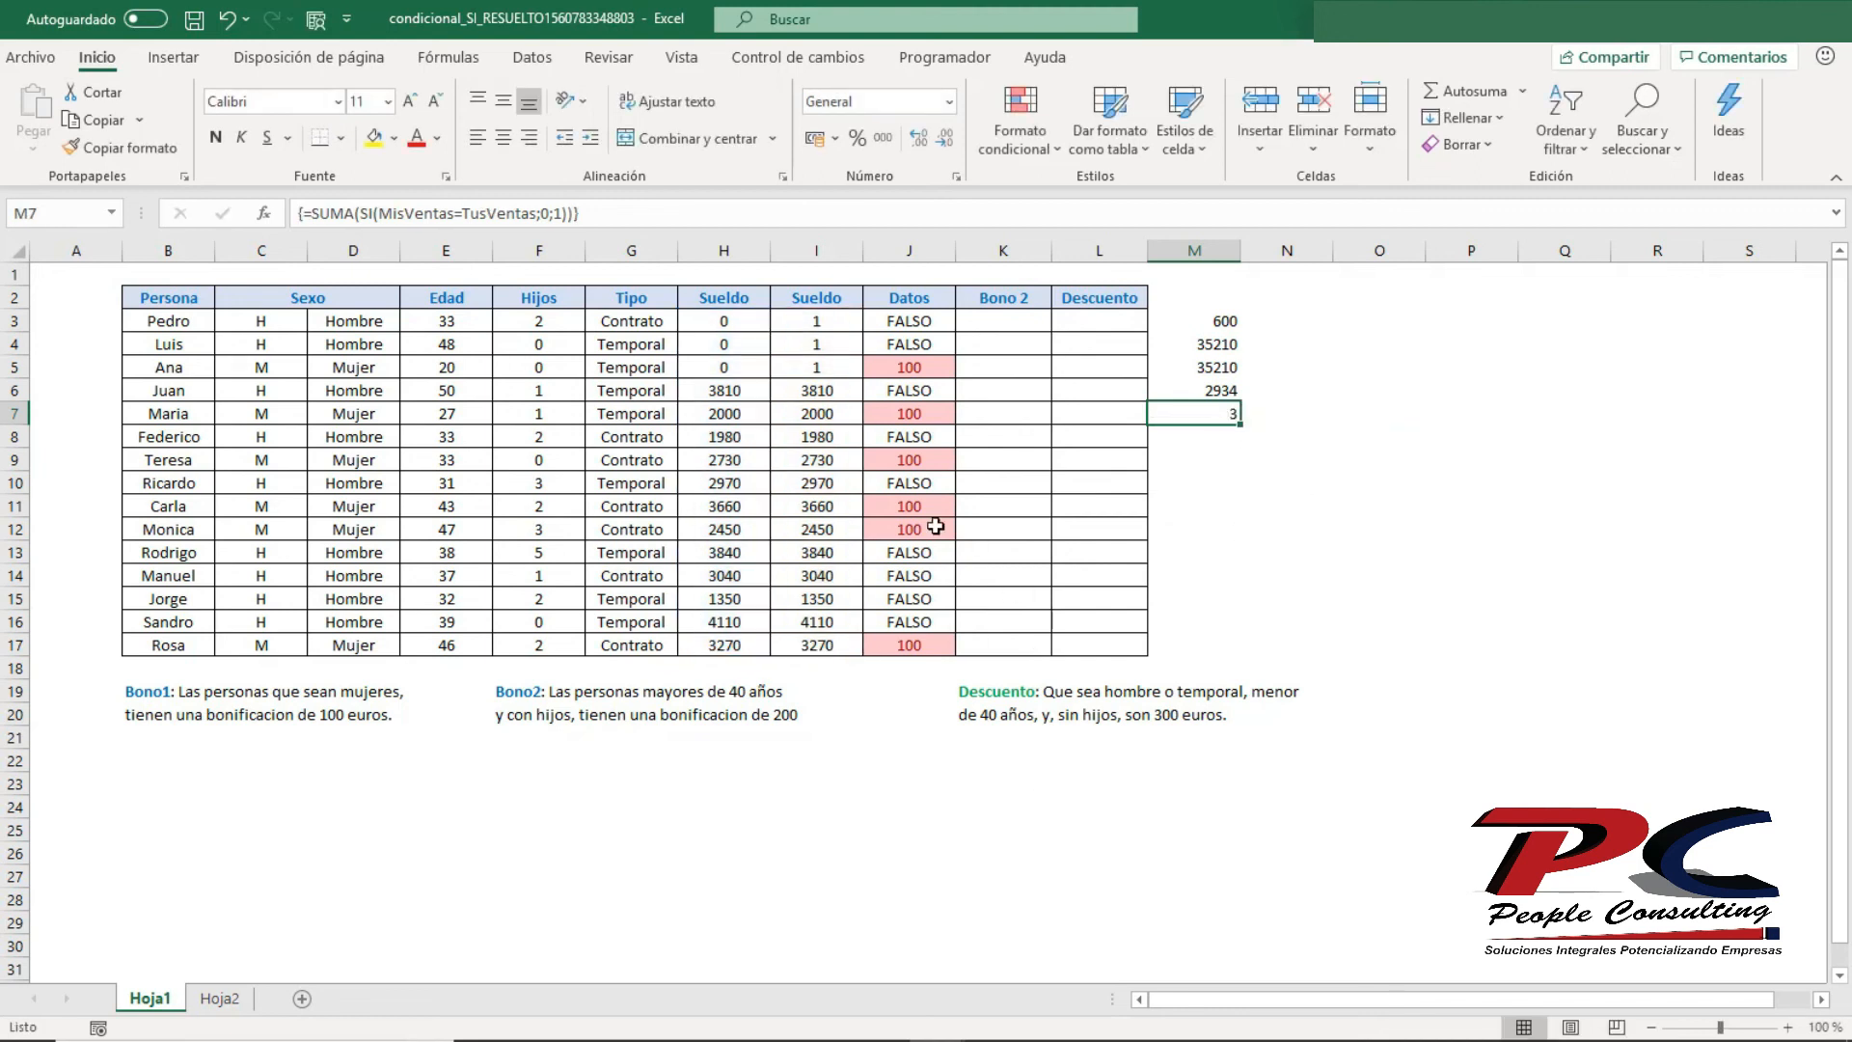
# - Change I6 in the second Sueldo column to 3811 and check the difference count in M7
pyautogui.moveTo(818, 321); pyautogui.dragTo(807, 645)
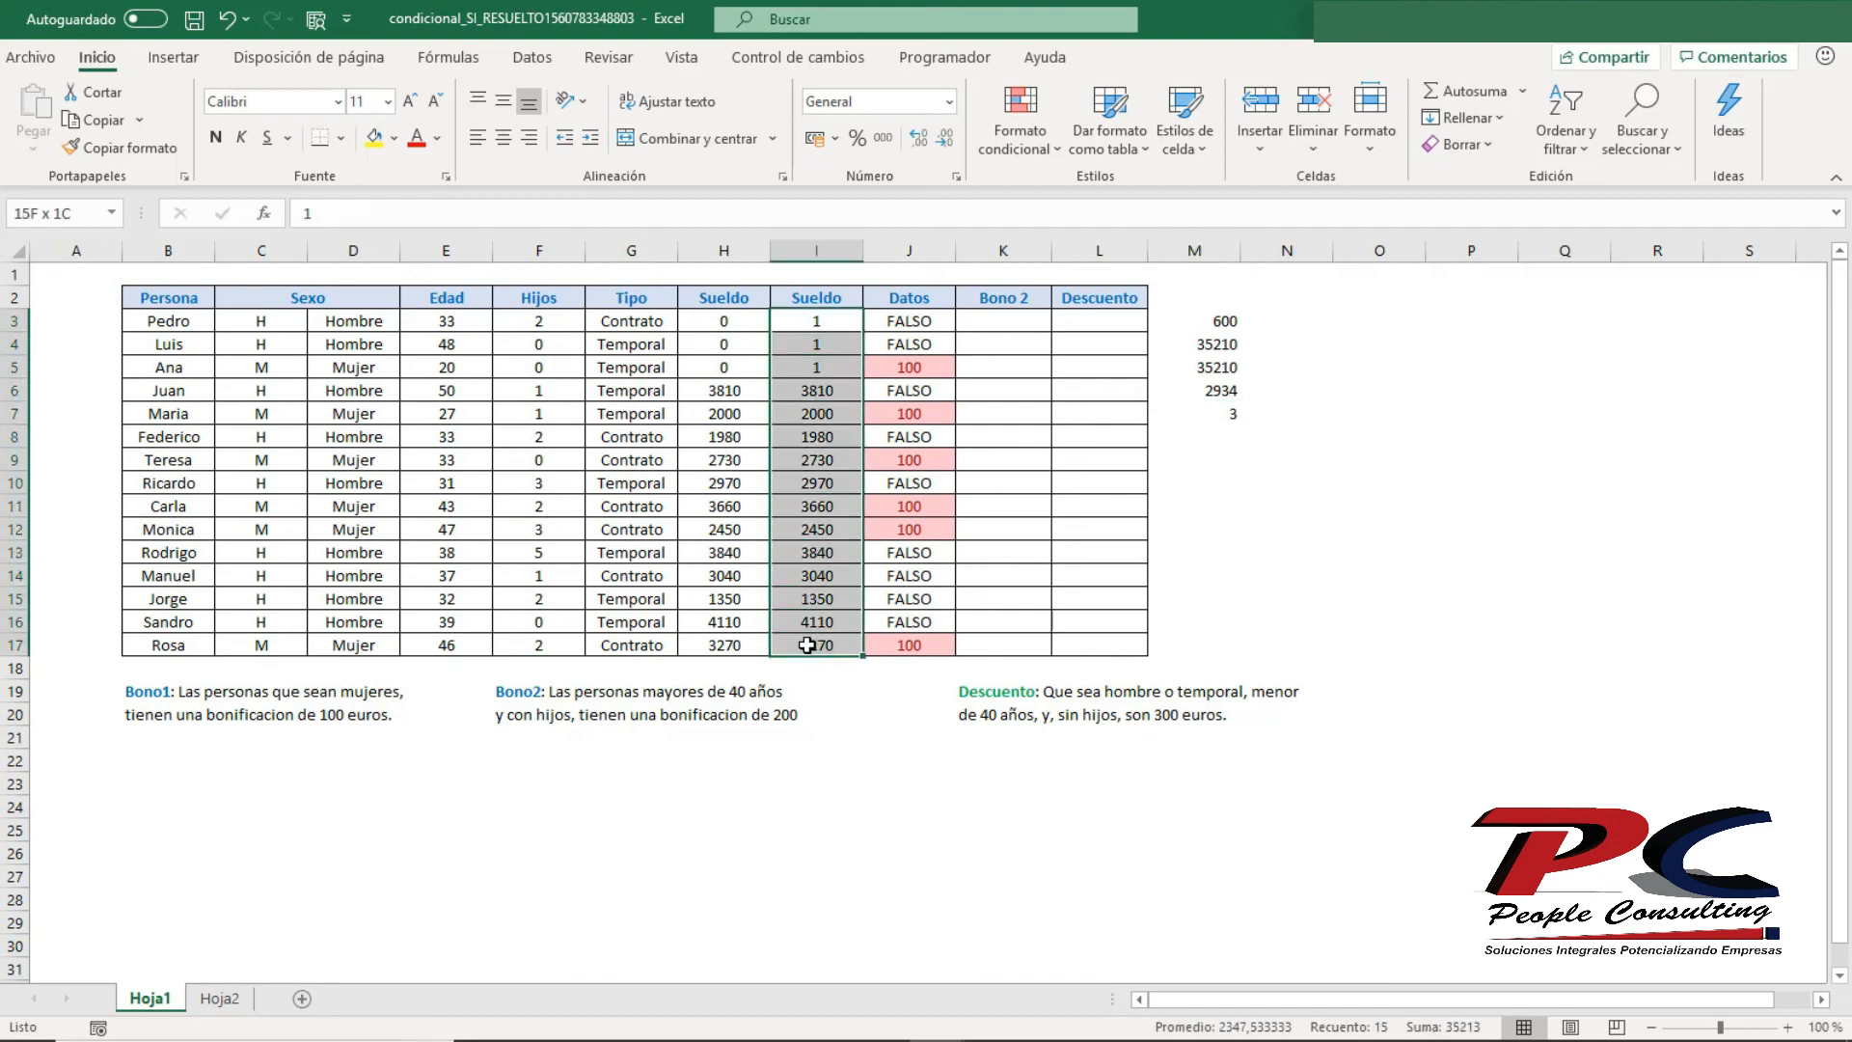
pyautogui.moveTo(816, 576); pyautogui.dragTo(816, 554)
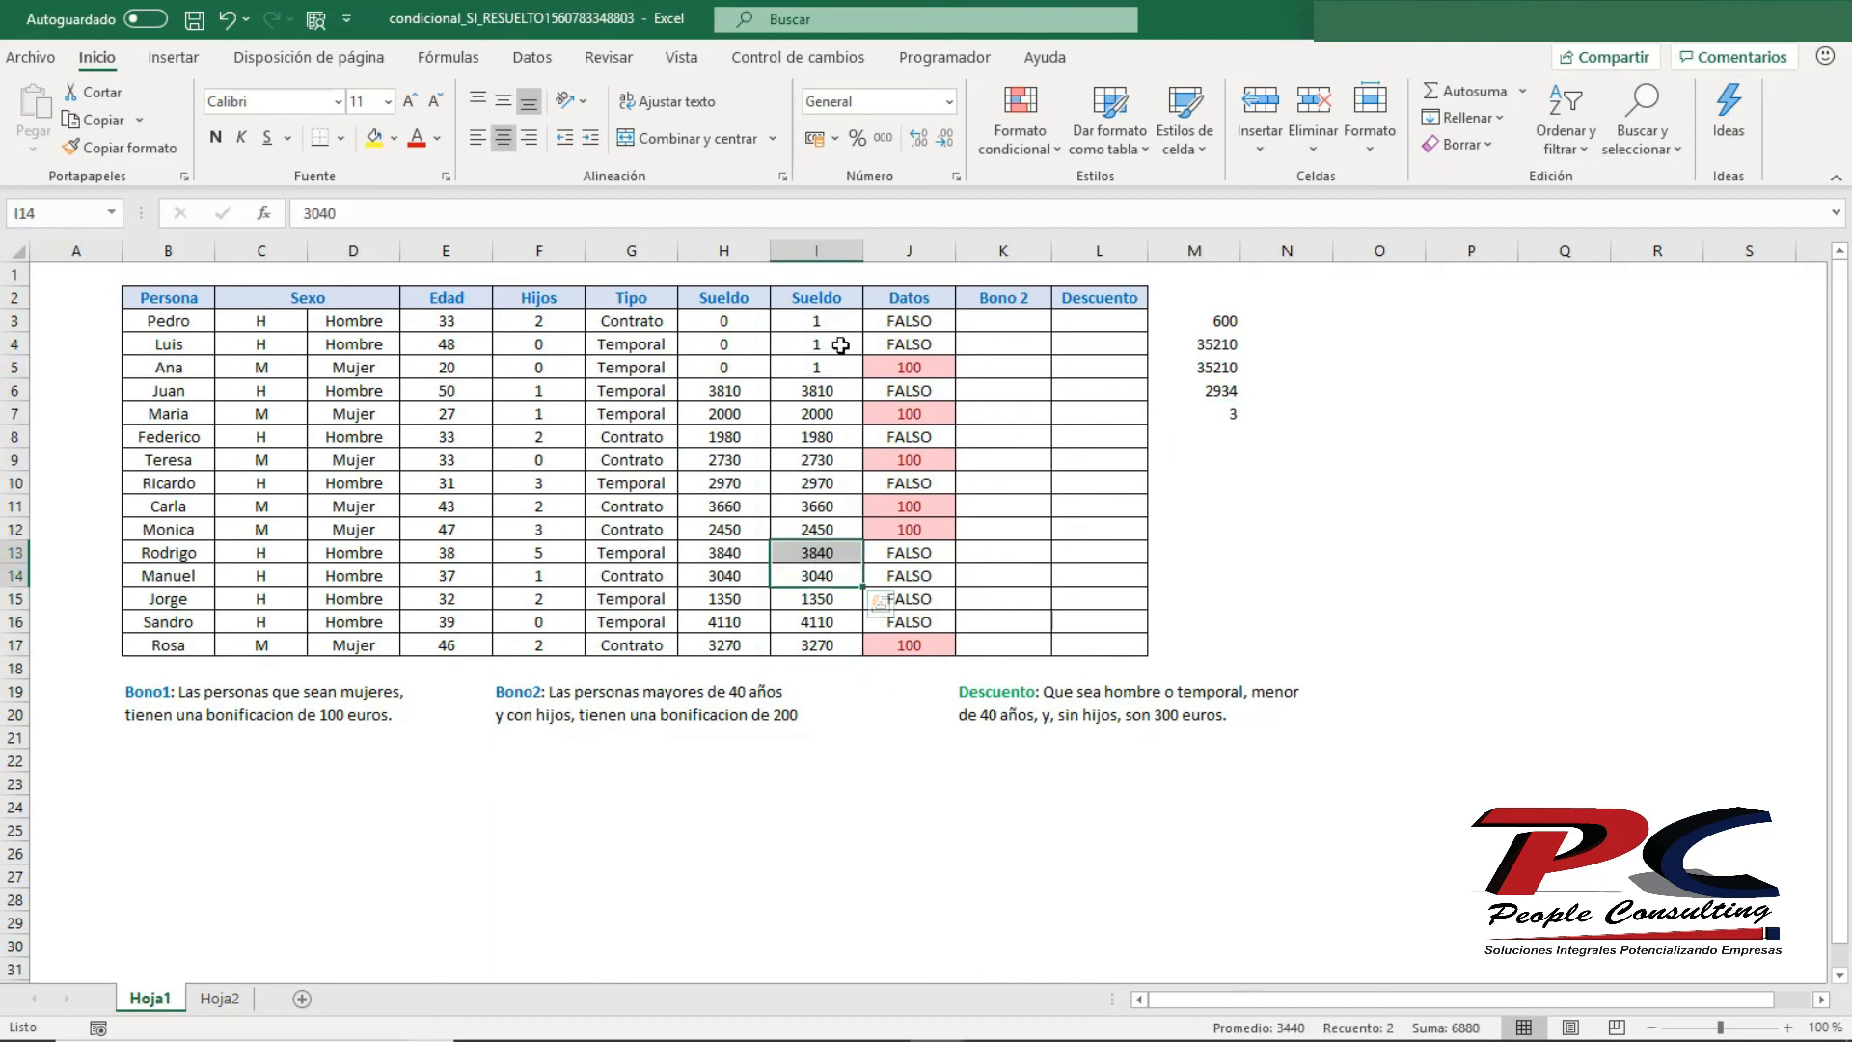
pyautogui.moveTo(841, 319); pyautogui.dragTo(828, 367)
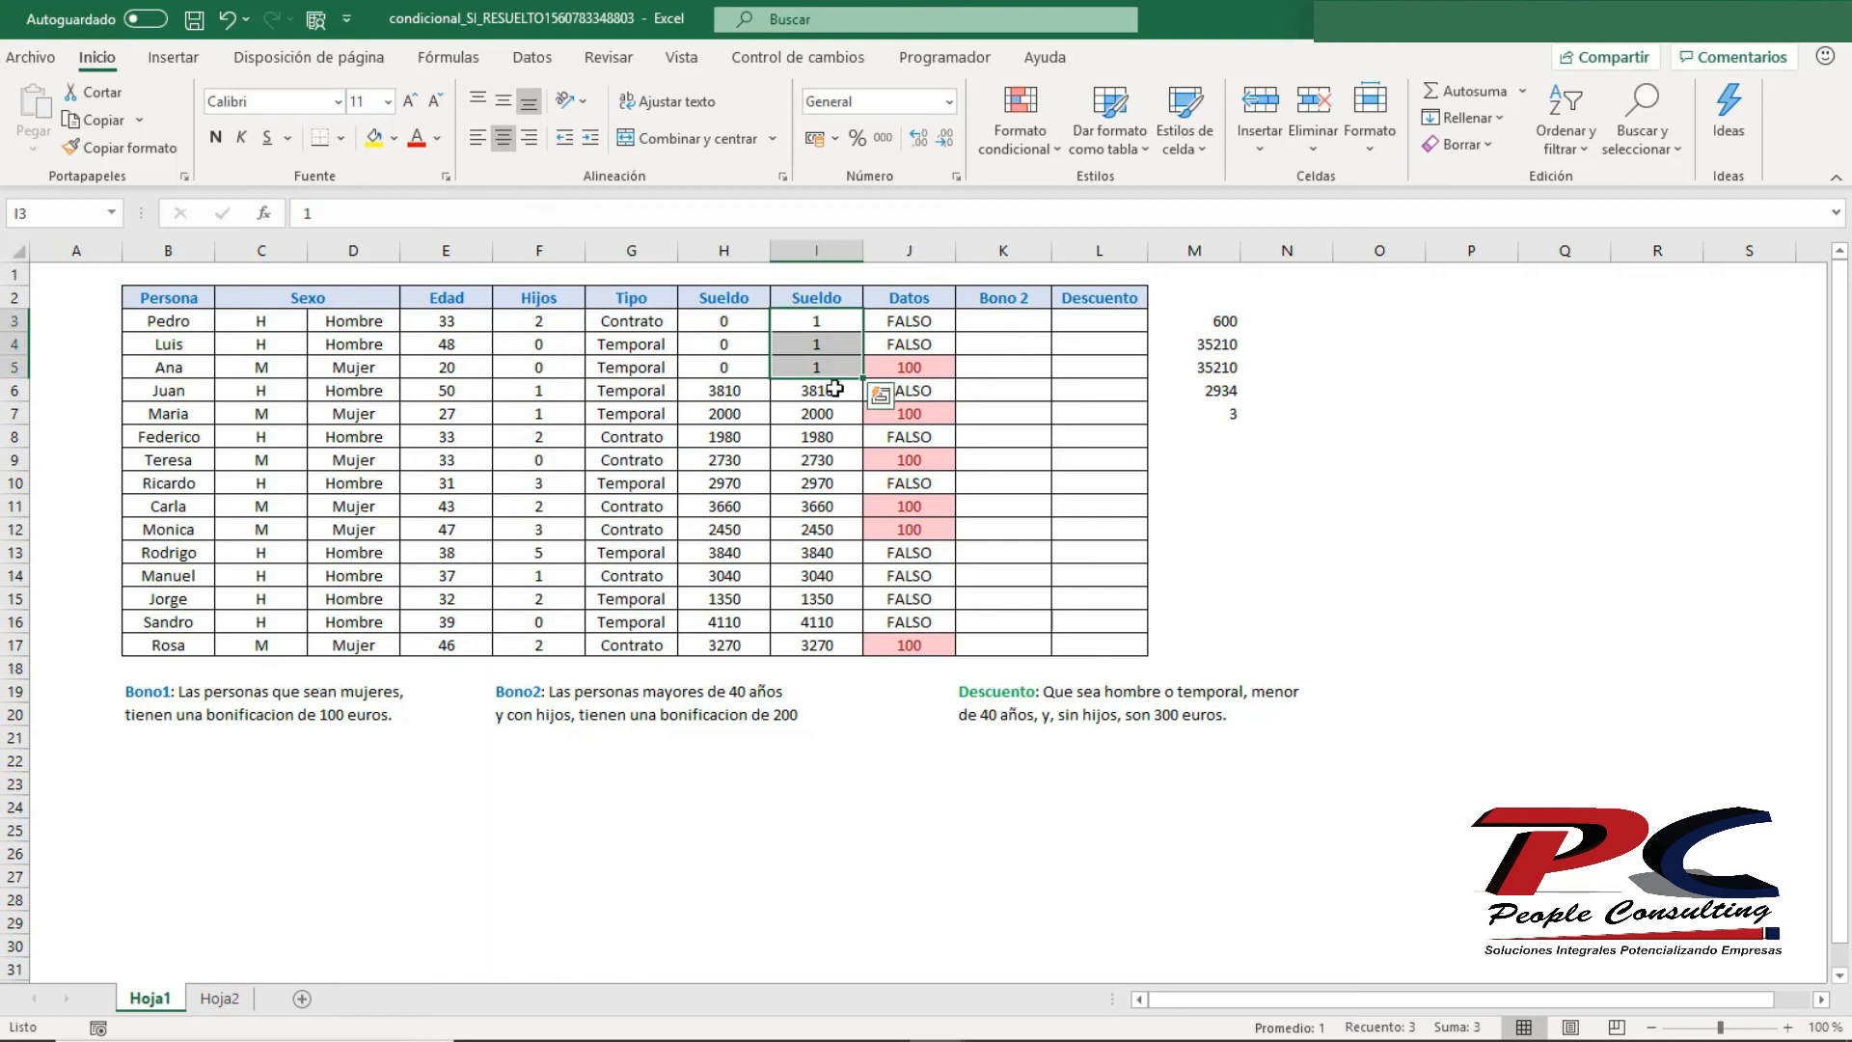
pyautogui.click(834, 389)
pyautogui.click(527, 215)
pyautogui.press('BackSpace')
pyautogui.write('1')
pyautogui.press('Return')
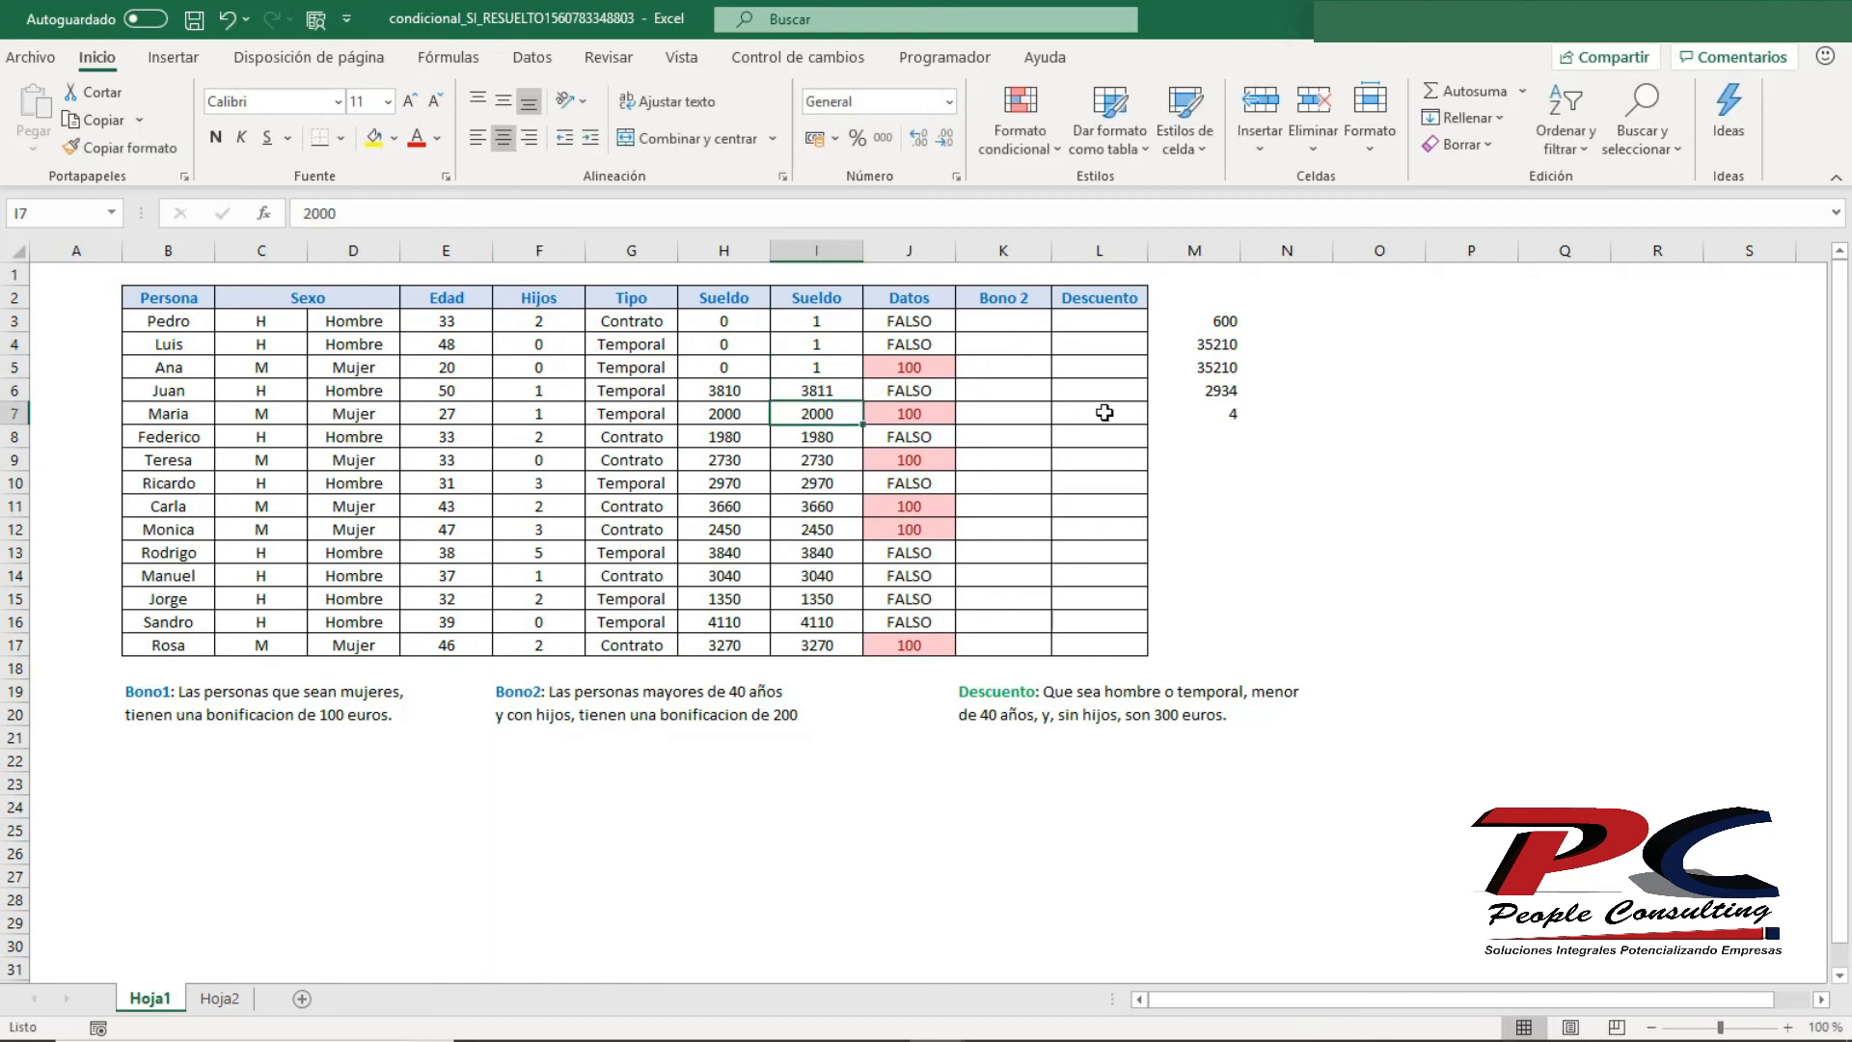
pyautogui.click(1203, 405)
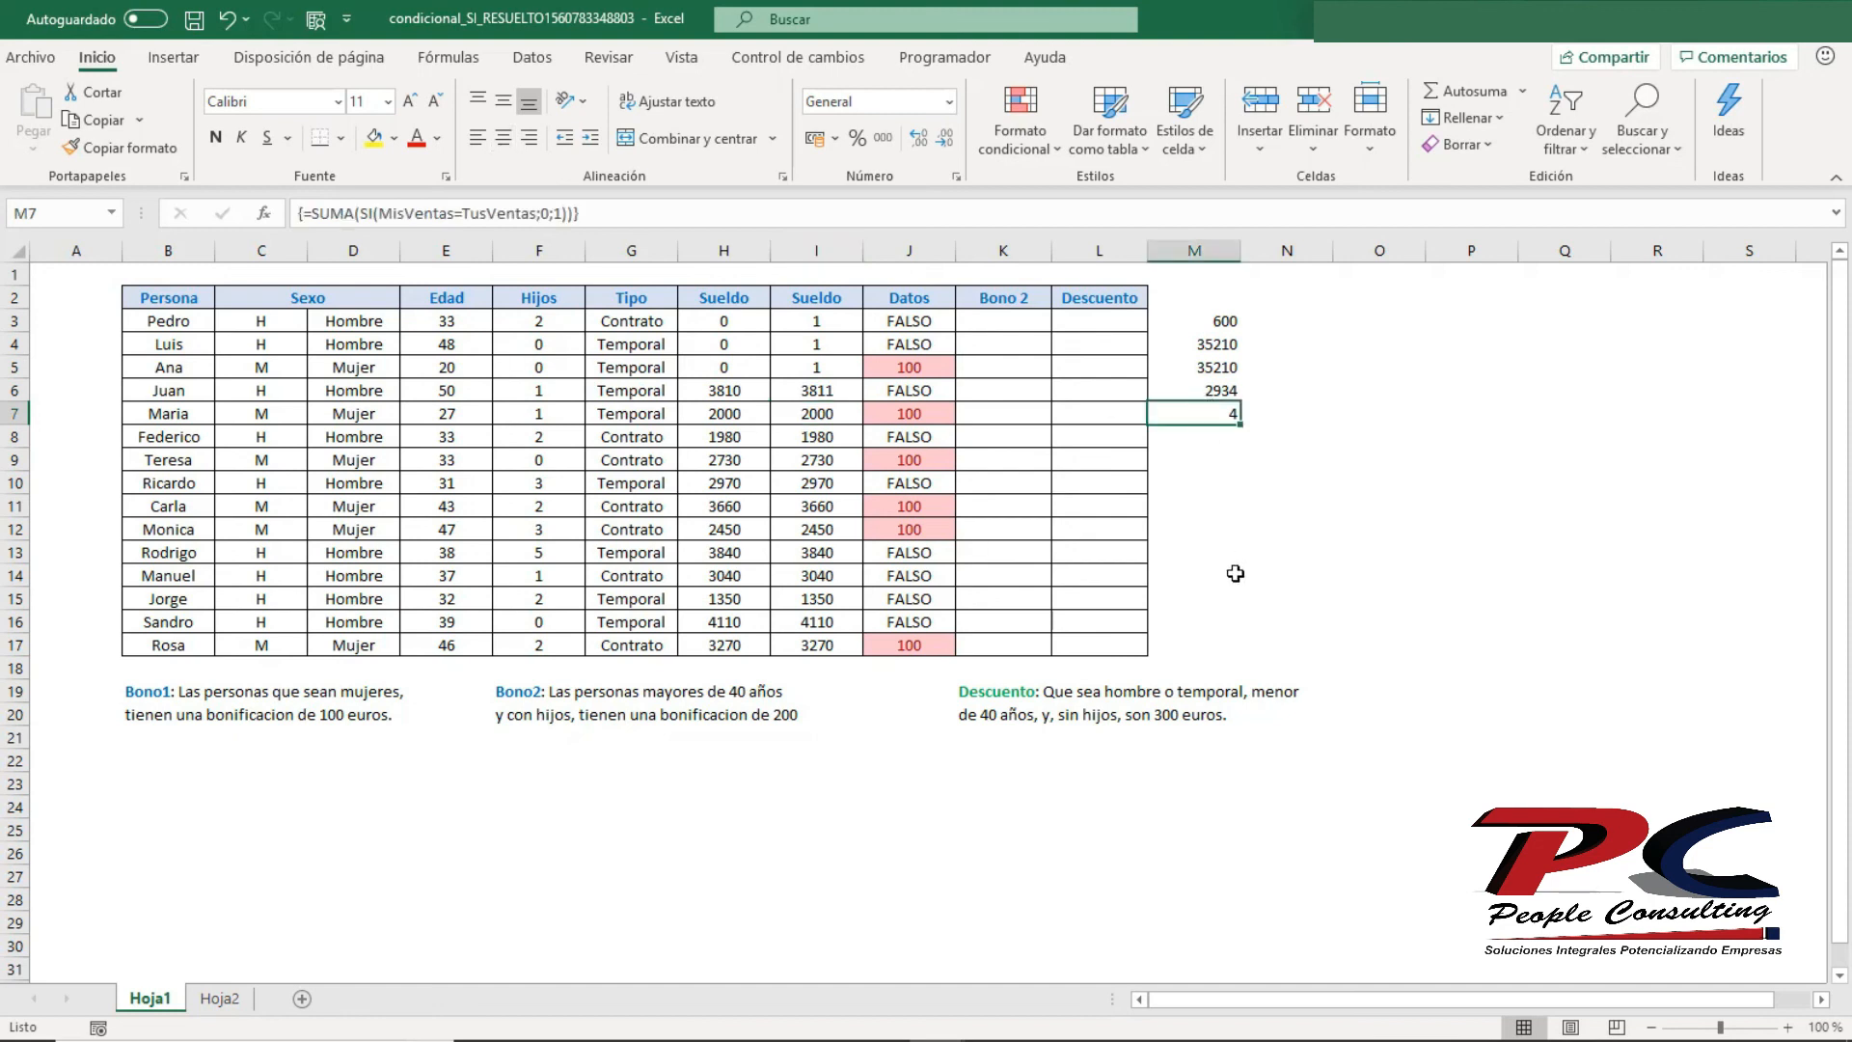